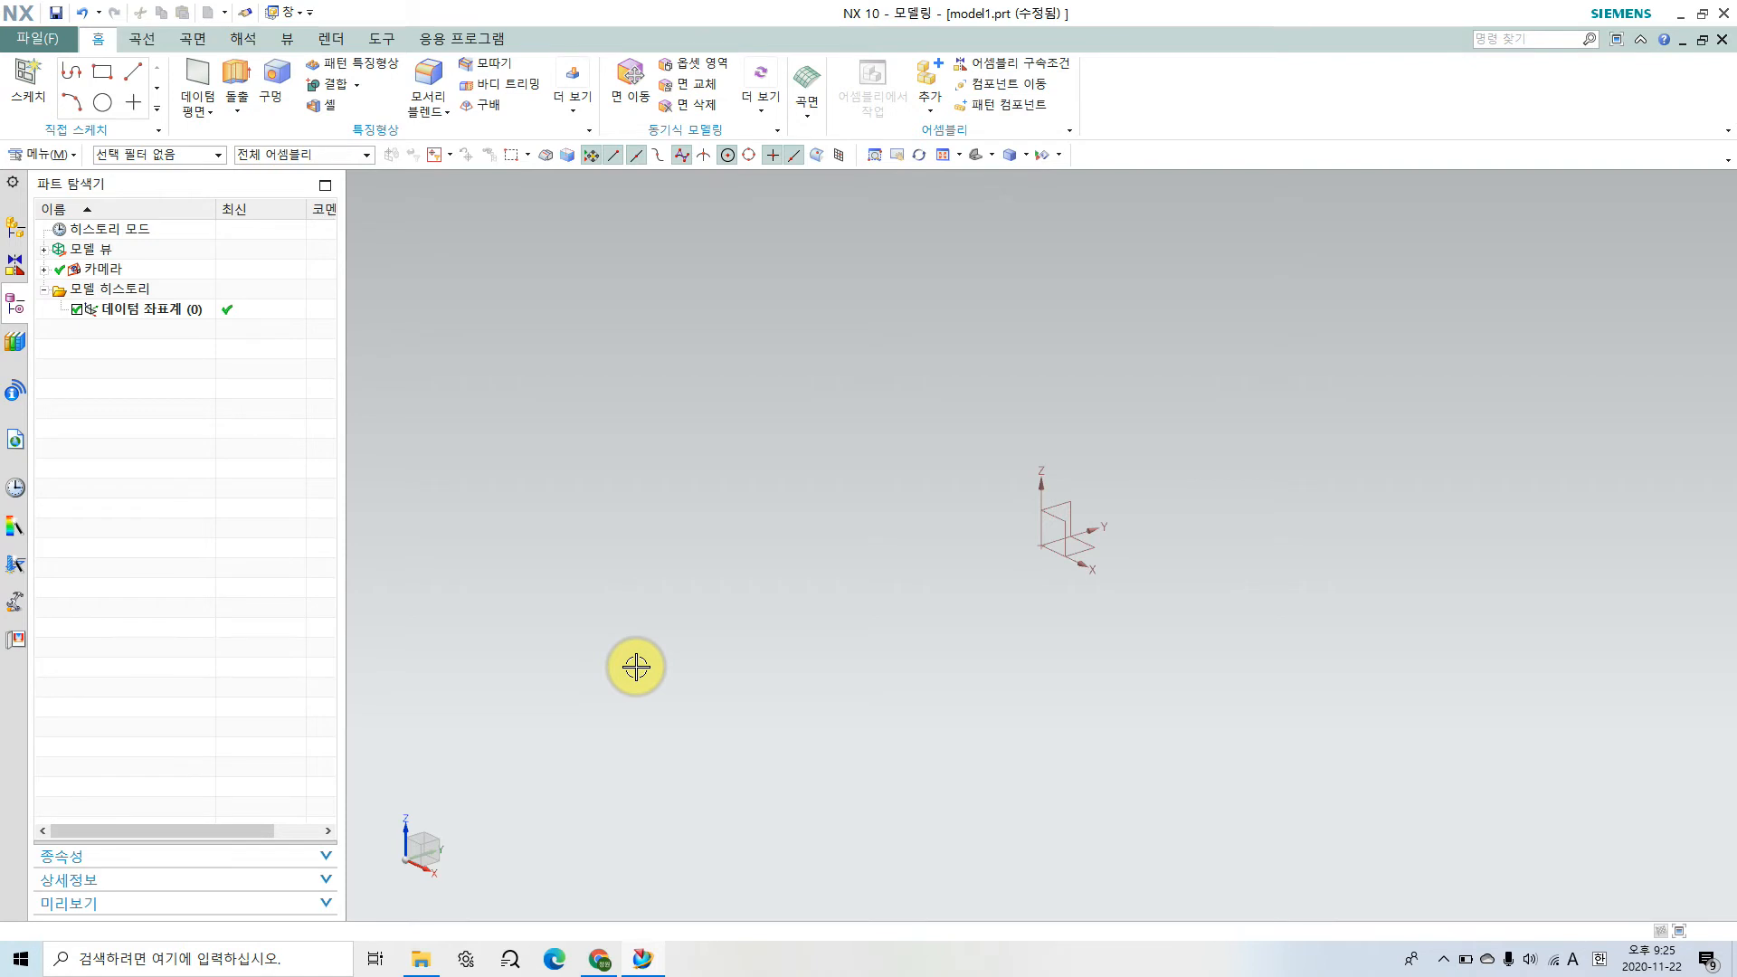
# Step: Switch to Chrome, maximize the page with the 편심구동장치 assembly drawing, and circle the 동영상 강의 board
pyautogui.click(598, 959)
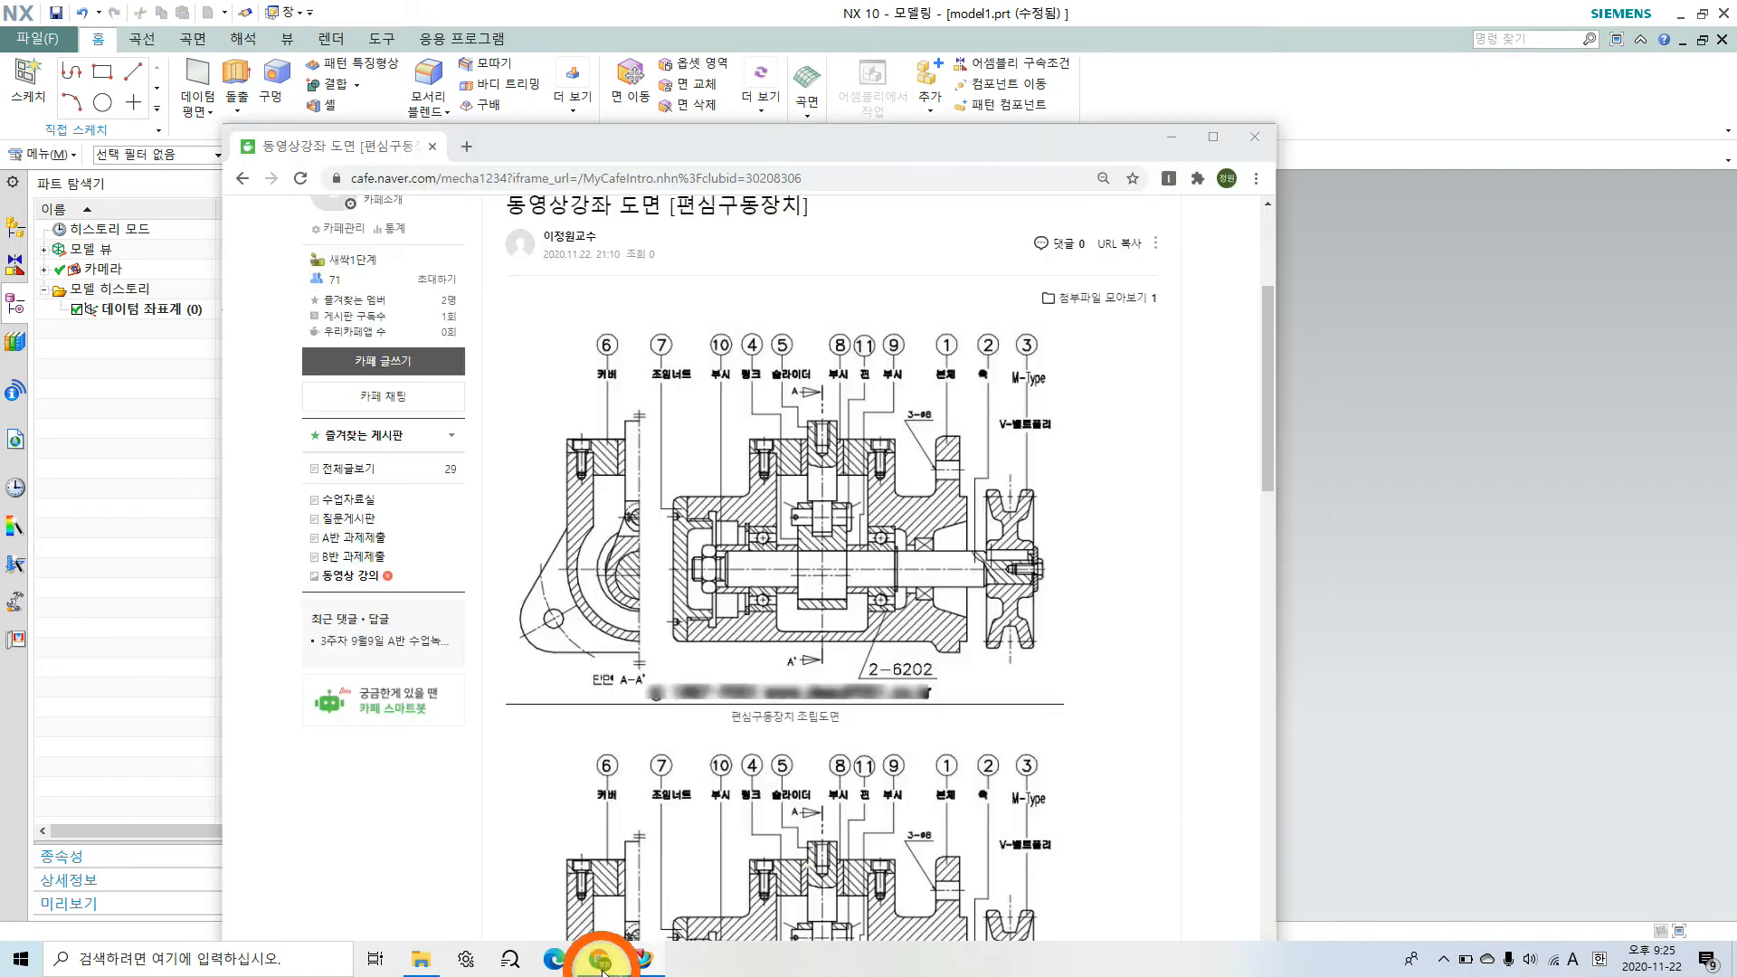
pyautogui.doubleClick(834, 145)
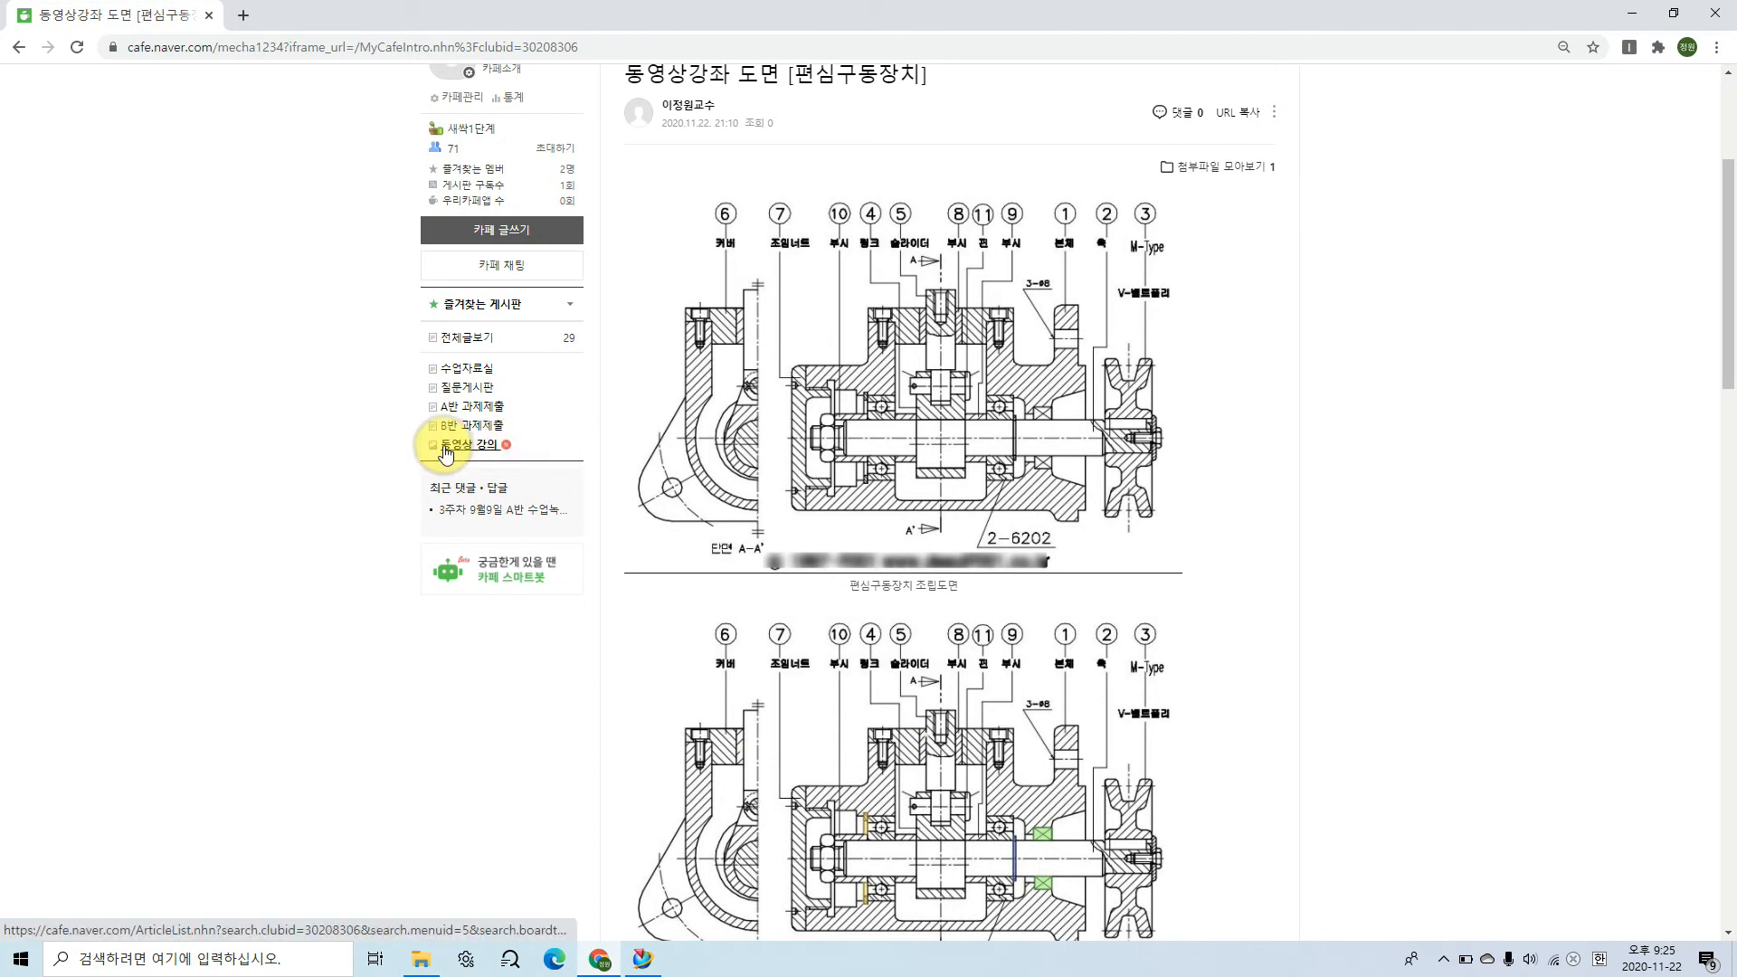
pyautogui.moveTo(504, 454)
pyautogui.mouseDown()
pyautogui.moveTo(416, 426)
pyautogui.moveTo(520, 427)
pyautogui.moveTo(496, 454)
pyautogui.mouseUp()
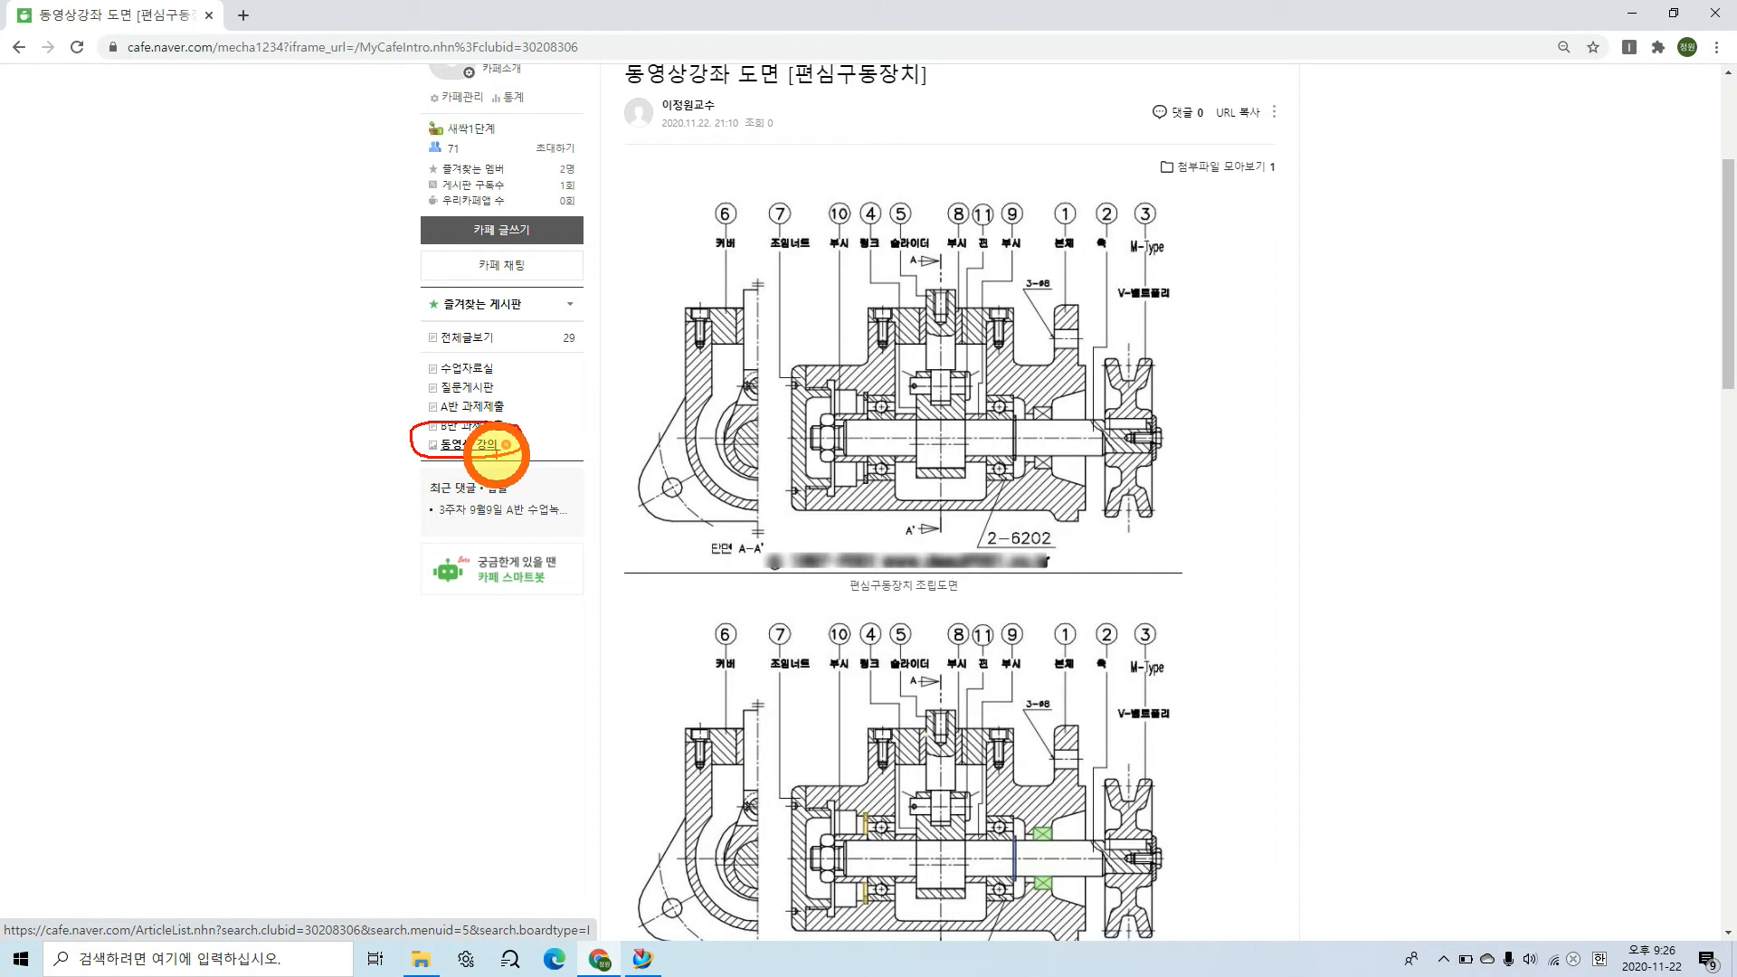
pyautogui.moveTo(495, 454); pyautogui.dragTo(497, 455)
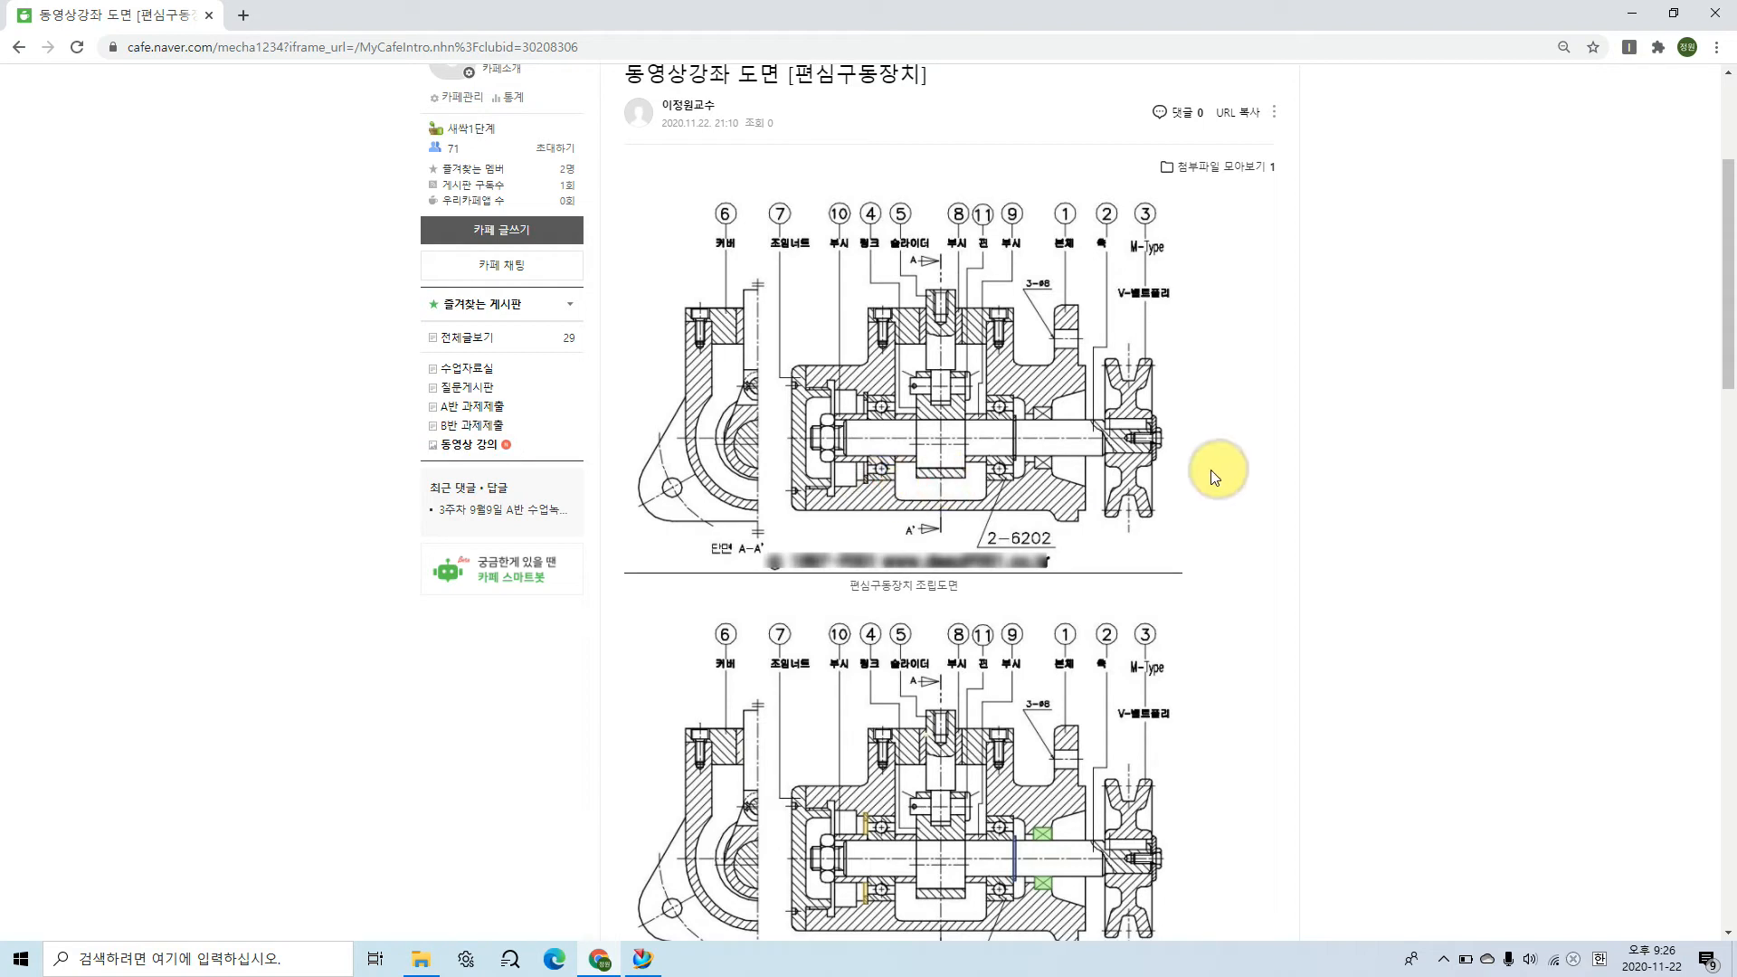
# Step: Enlarge the cafe page for reading the 편심구동장치 drawing and return to it from the browser help page
pyautogui.scroll(1, 1093, 480)
pyautogui.scroll(-1, 1092, 479)
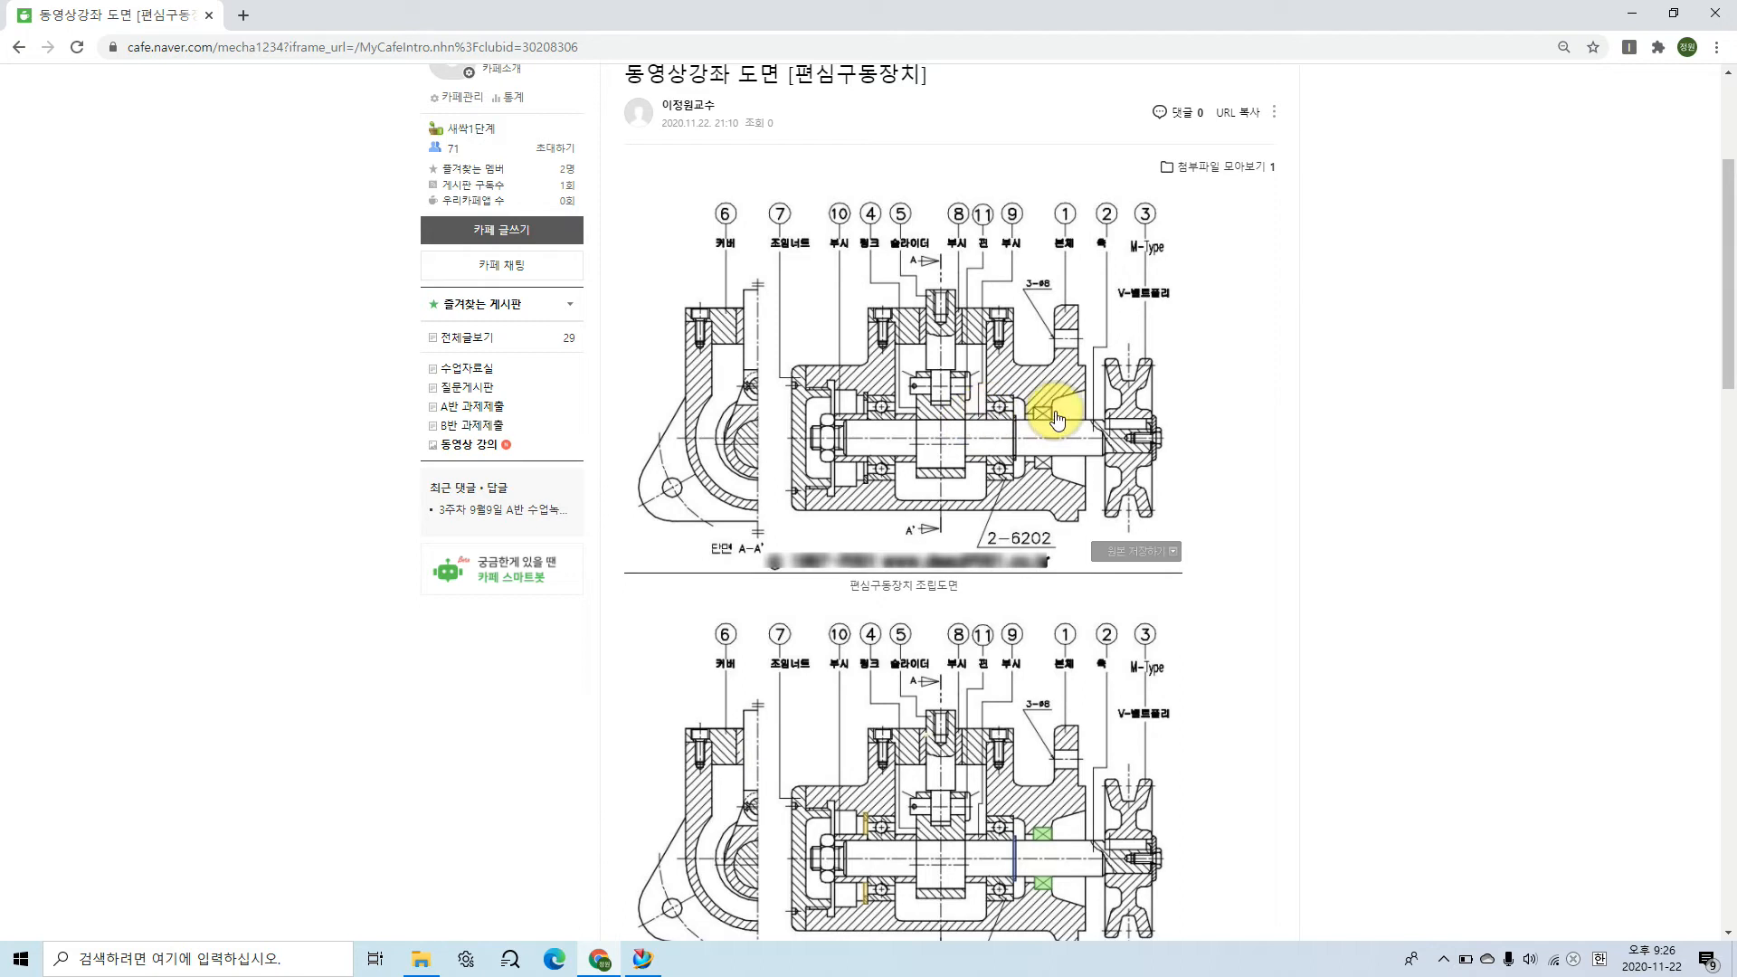
pyautogui.keyDown('ctrl'); pyautogui.scroll(3, 1095, 393); pyautogui.keyUp('ctrl')
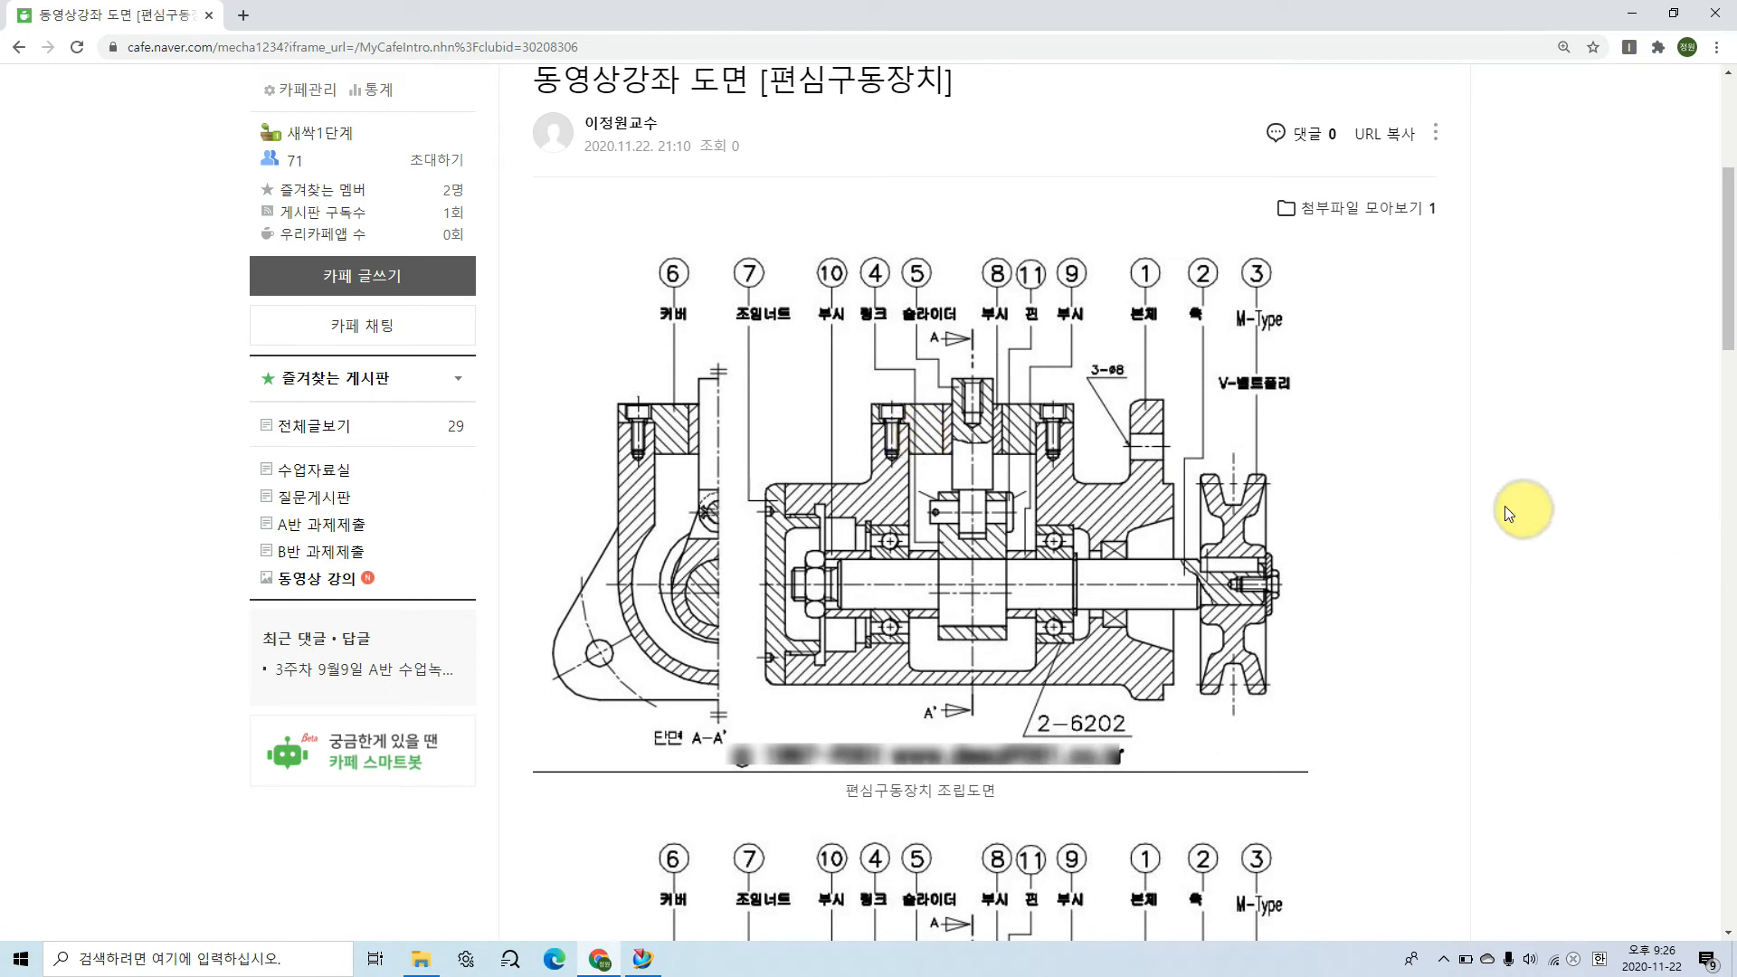
pyautogui.press('F1')
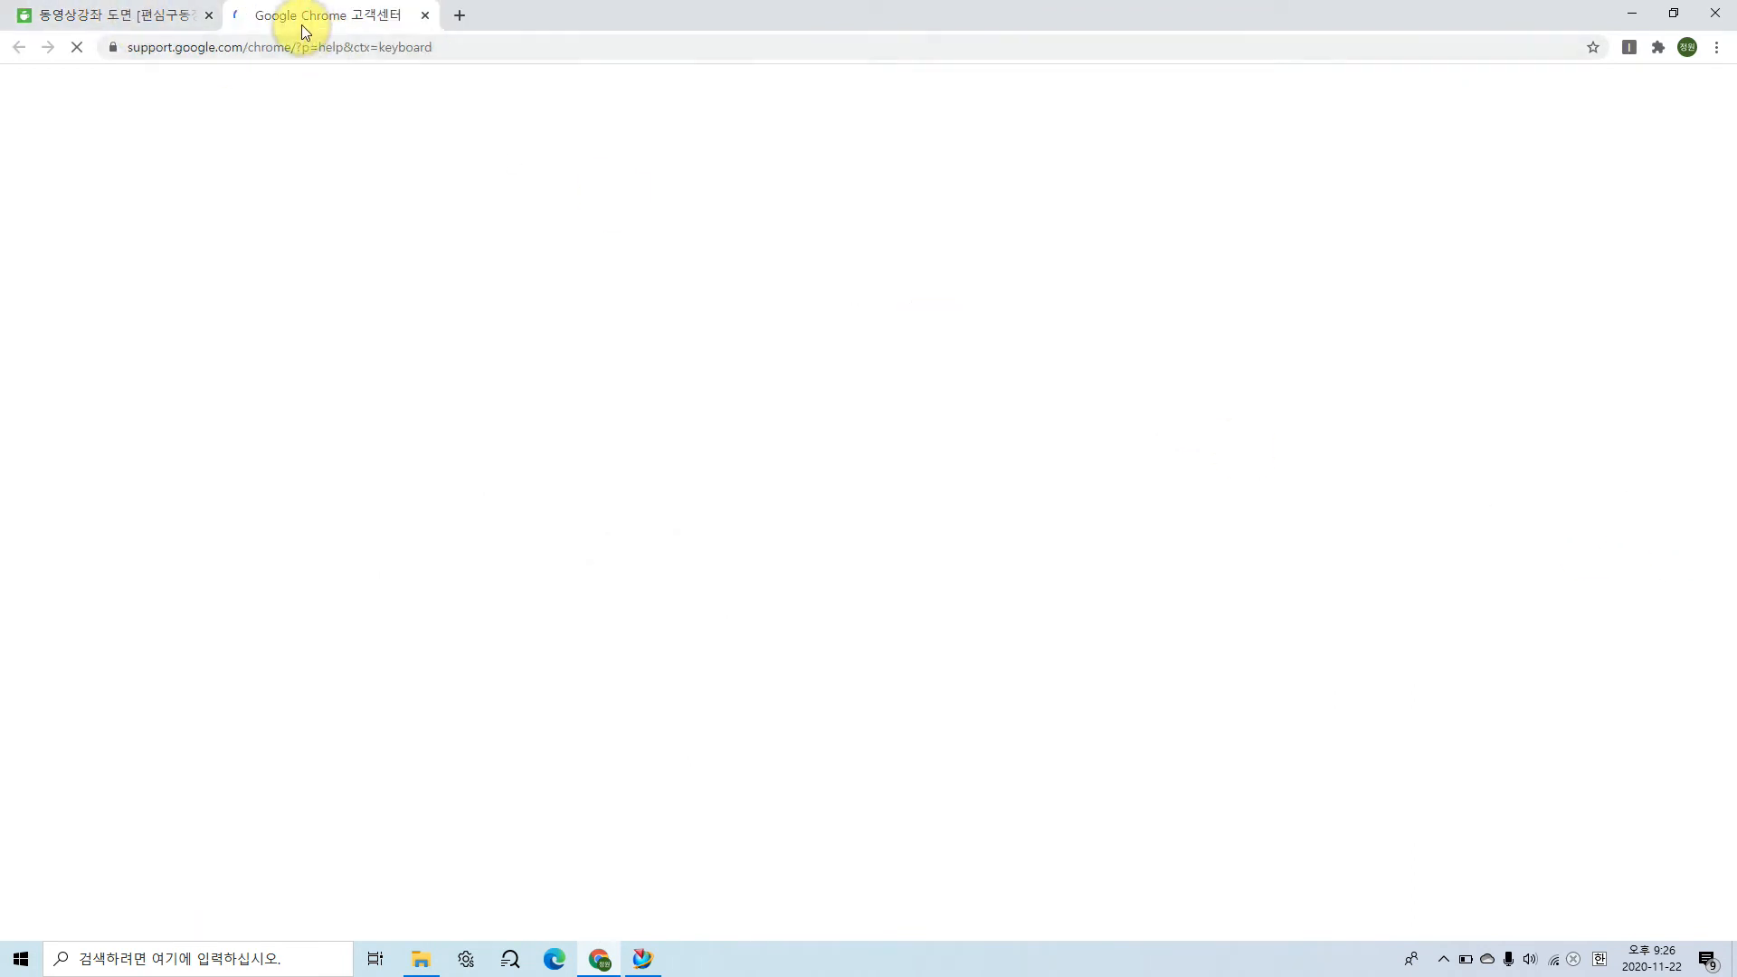
pyautogui.click(40, 18)
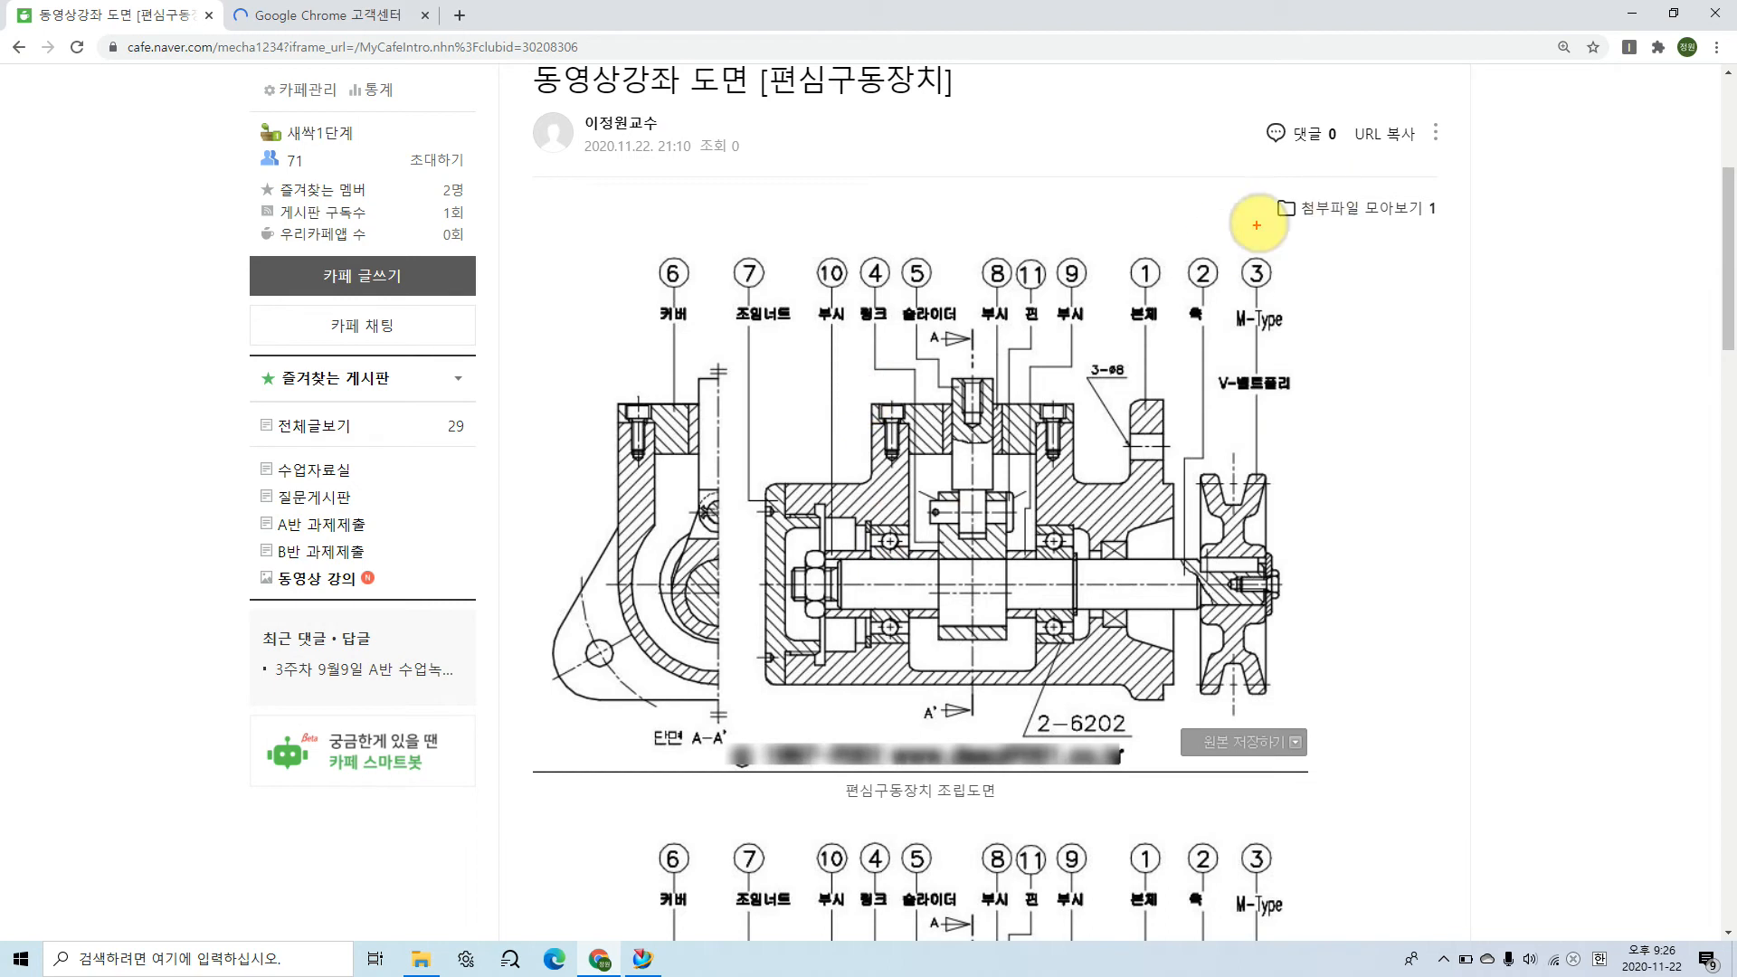
# Step: Tick part numbers 1 to 7 on the assembly drawing and point out part 1, 본체
pyautogui.moveTo(1135, 257)
pyautogui.mouseDown()
pyautogui.moveTo(1184, 226)
pyautogui.moveTo(1217, 257)
pyautogui.moveTo(1239, 234)
pyautogui.moveTo(1257, 271)
pyautogui.moveTo(1301, 242)
pyautogui.mouseUp()
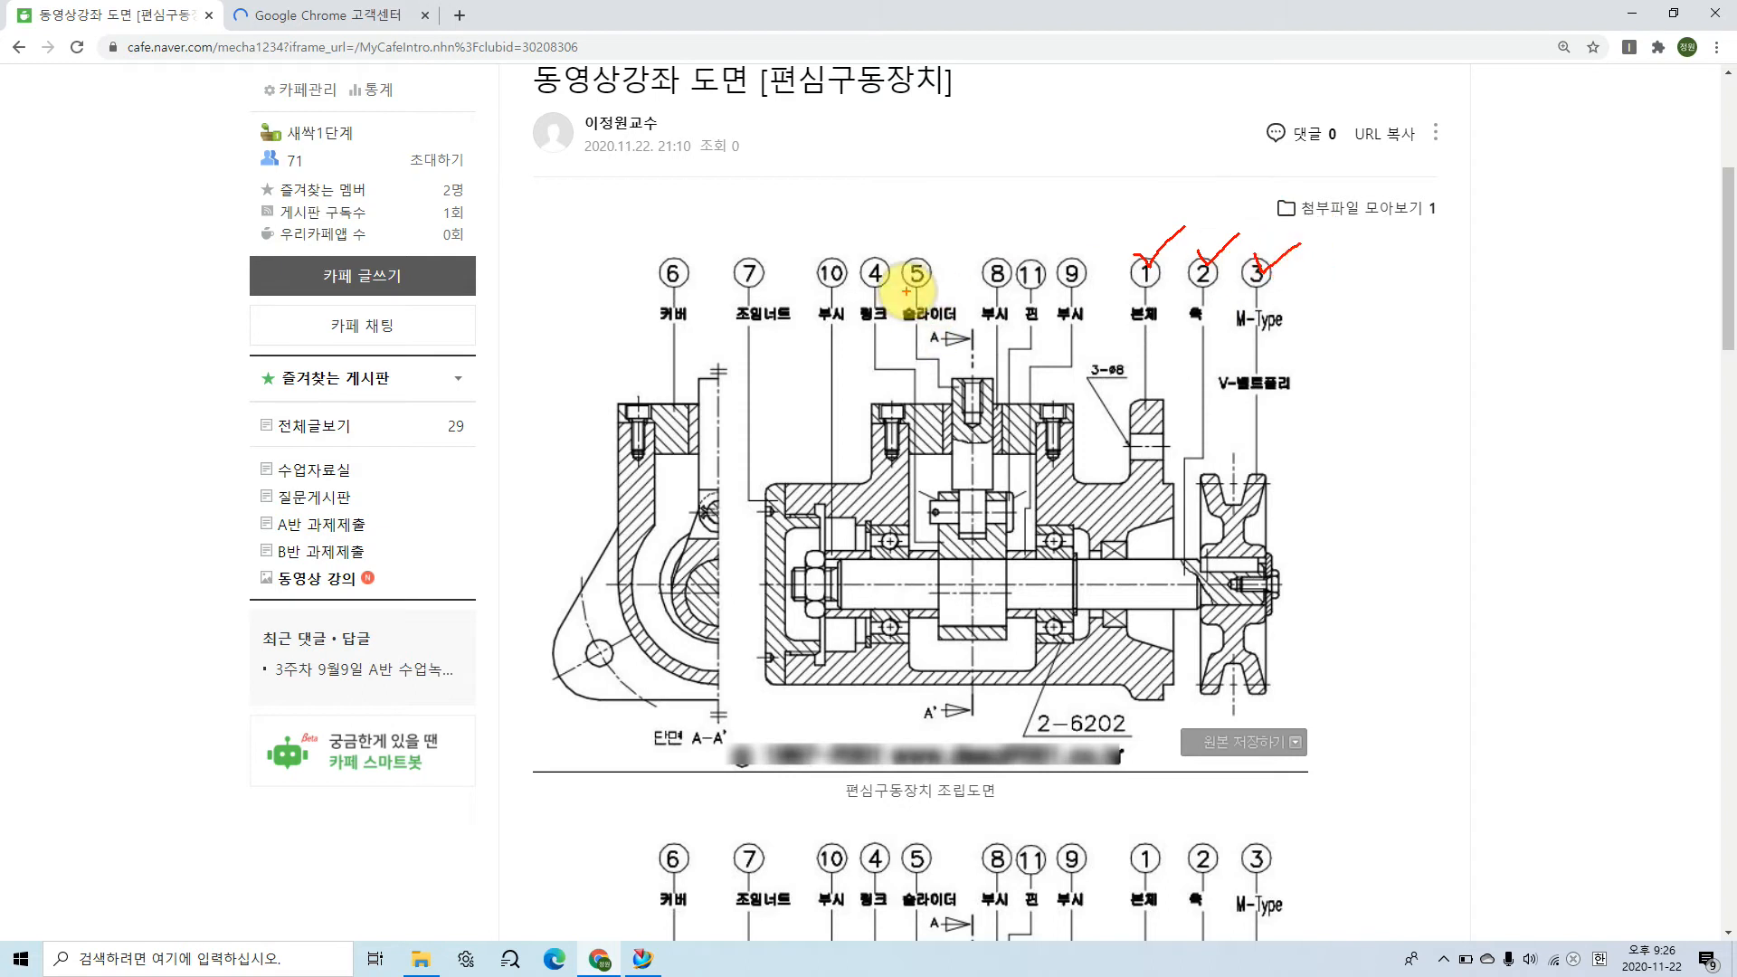
pyautogui.moveTo(863, 242)
pyautogui.mouseDown()
pyautogui.moveTo(872, 263)
pyautogui.moveTo(932, 241)
pyautogui.mouseUp()
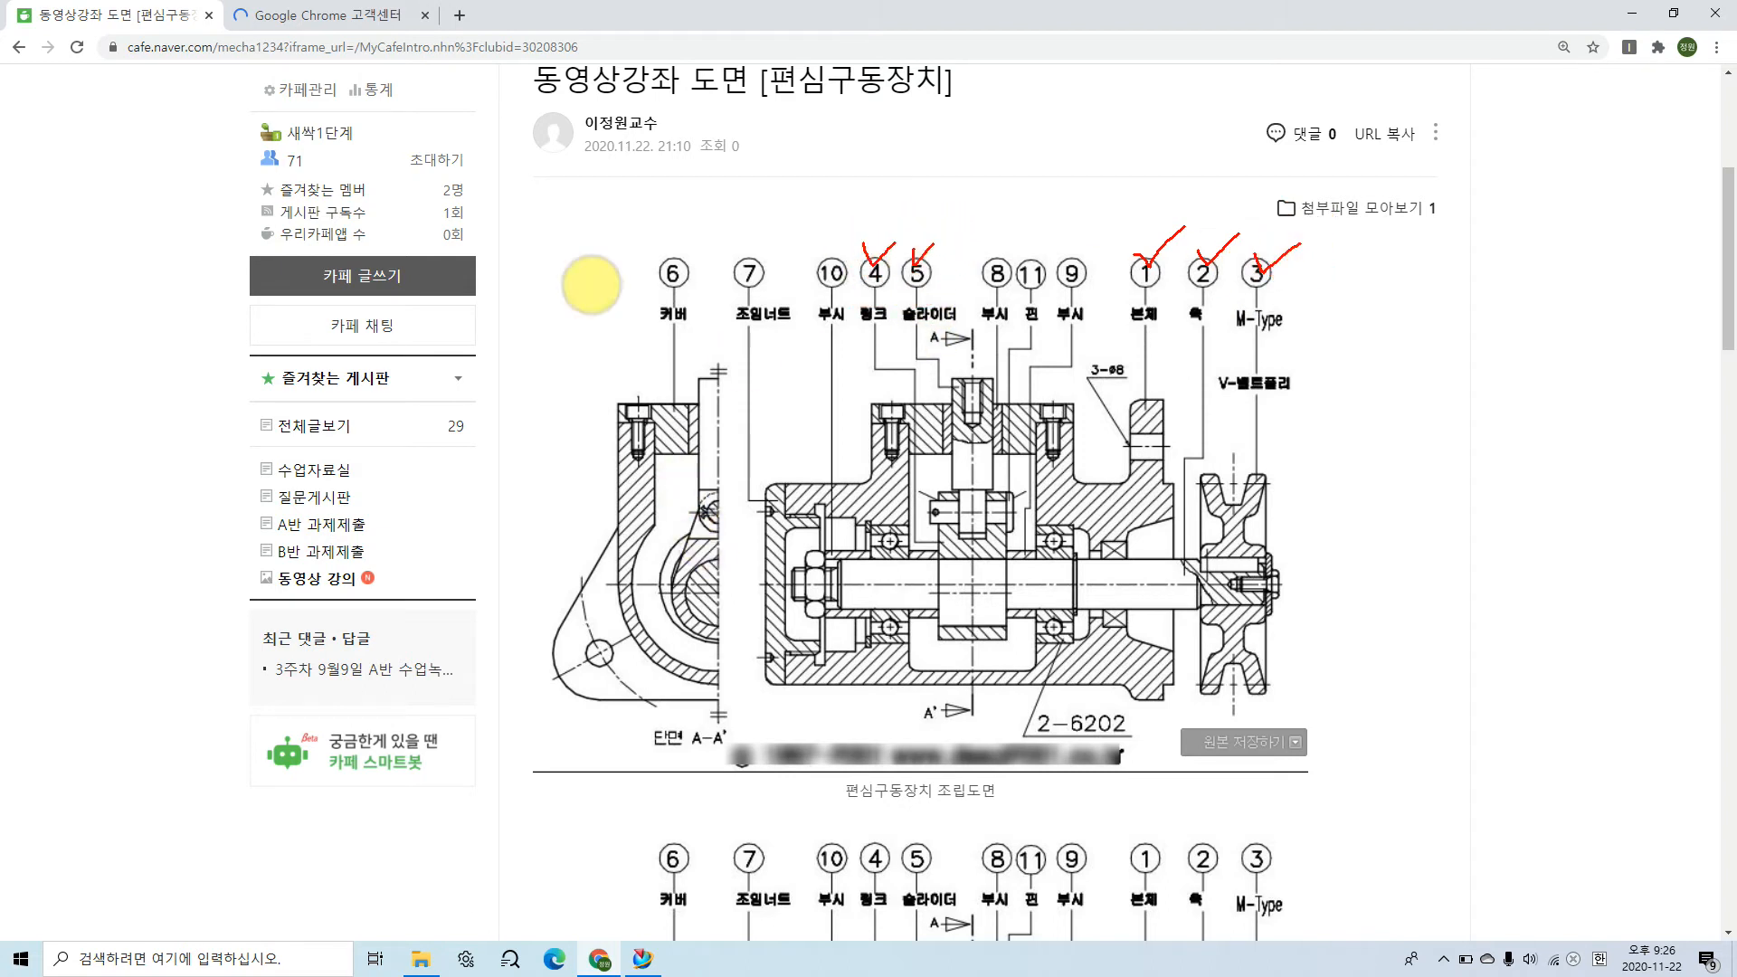
pyautogui.moveTo(665, 252)
pyautogui.mouseDown()
pyautogui.moveTo(673, 263)
pyautogui.moveTo(705, 227)
pyautogui.moveTo(744, 258)
pyautogui.moveTo(771, 236)
pyautogui.mouseUp()
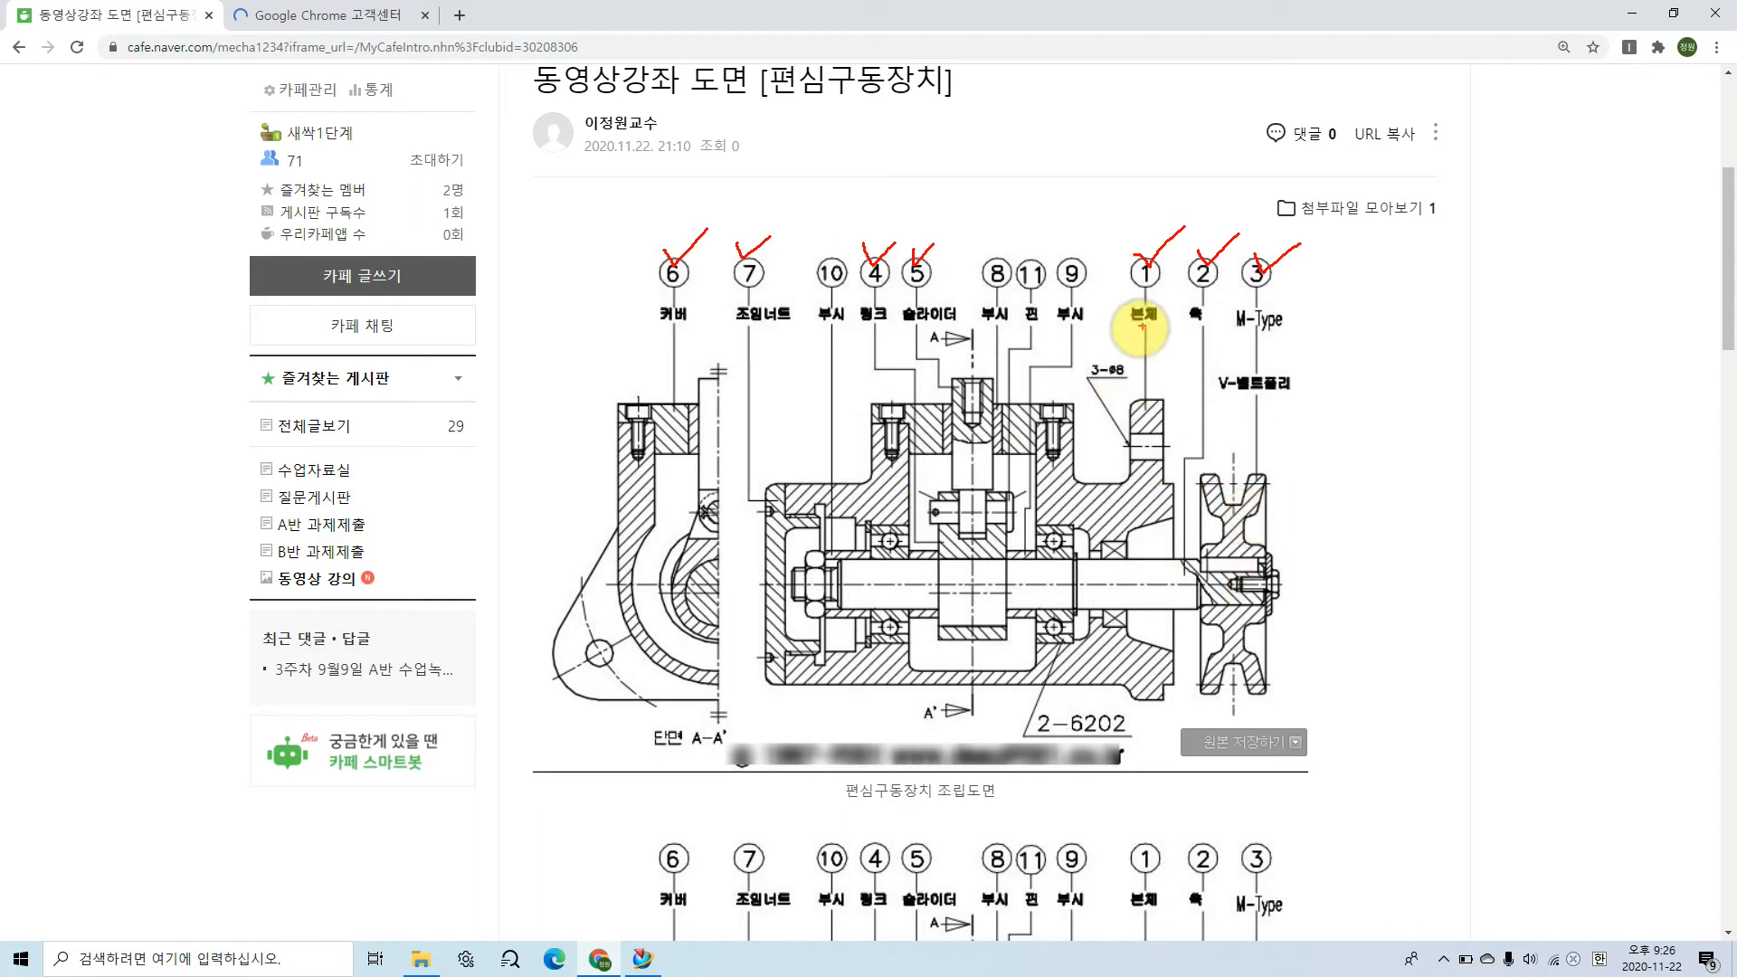
pyautogui.moveTo(1142, 265)
pyautogui.mouseDown()
pyautogui.moveTo(1152, 317)
pyautogui.moveTo(1121, 256)
pyautogui.moveTo(1159, 271)
pyautogui.moveTo(1145, 338)
pyautogui.mouseUp()
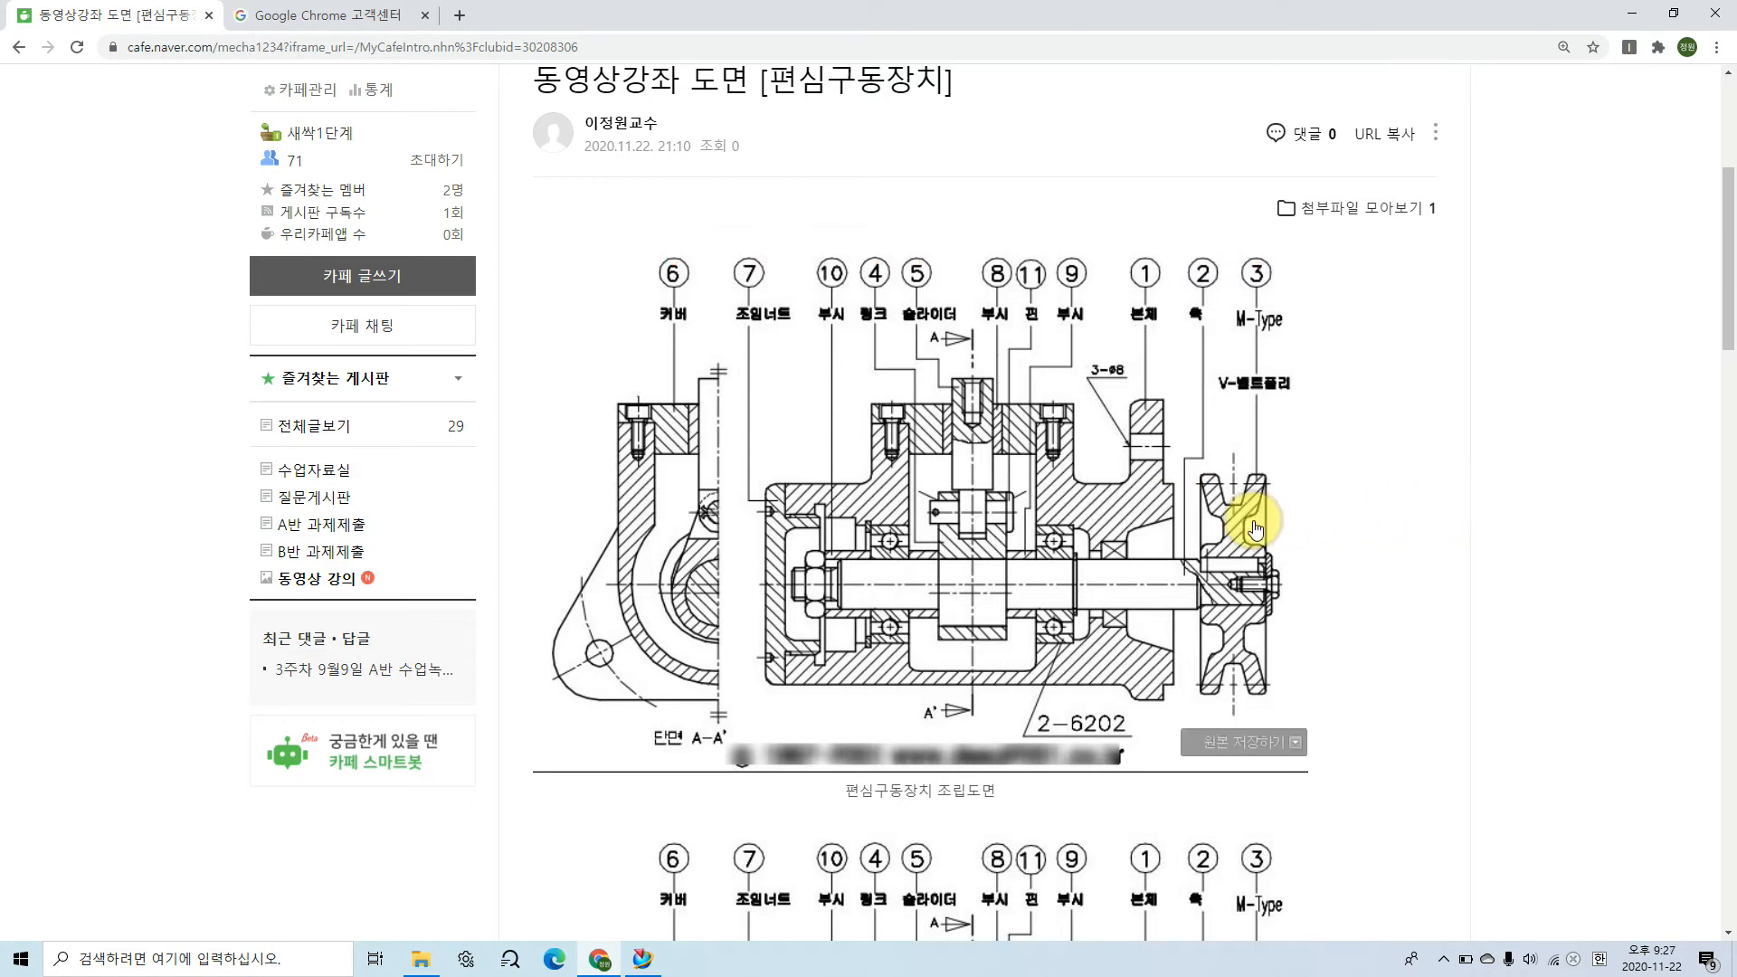
# Step: Mark the yellow and blue rings on the coloured assembly drawing with leader lines and handwrite the label 멈춤링
pyautogui.scroll(-1, 1255, 527)
pyautogui.scroll(-6, 1256, 527)
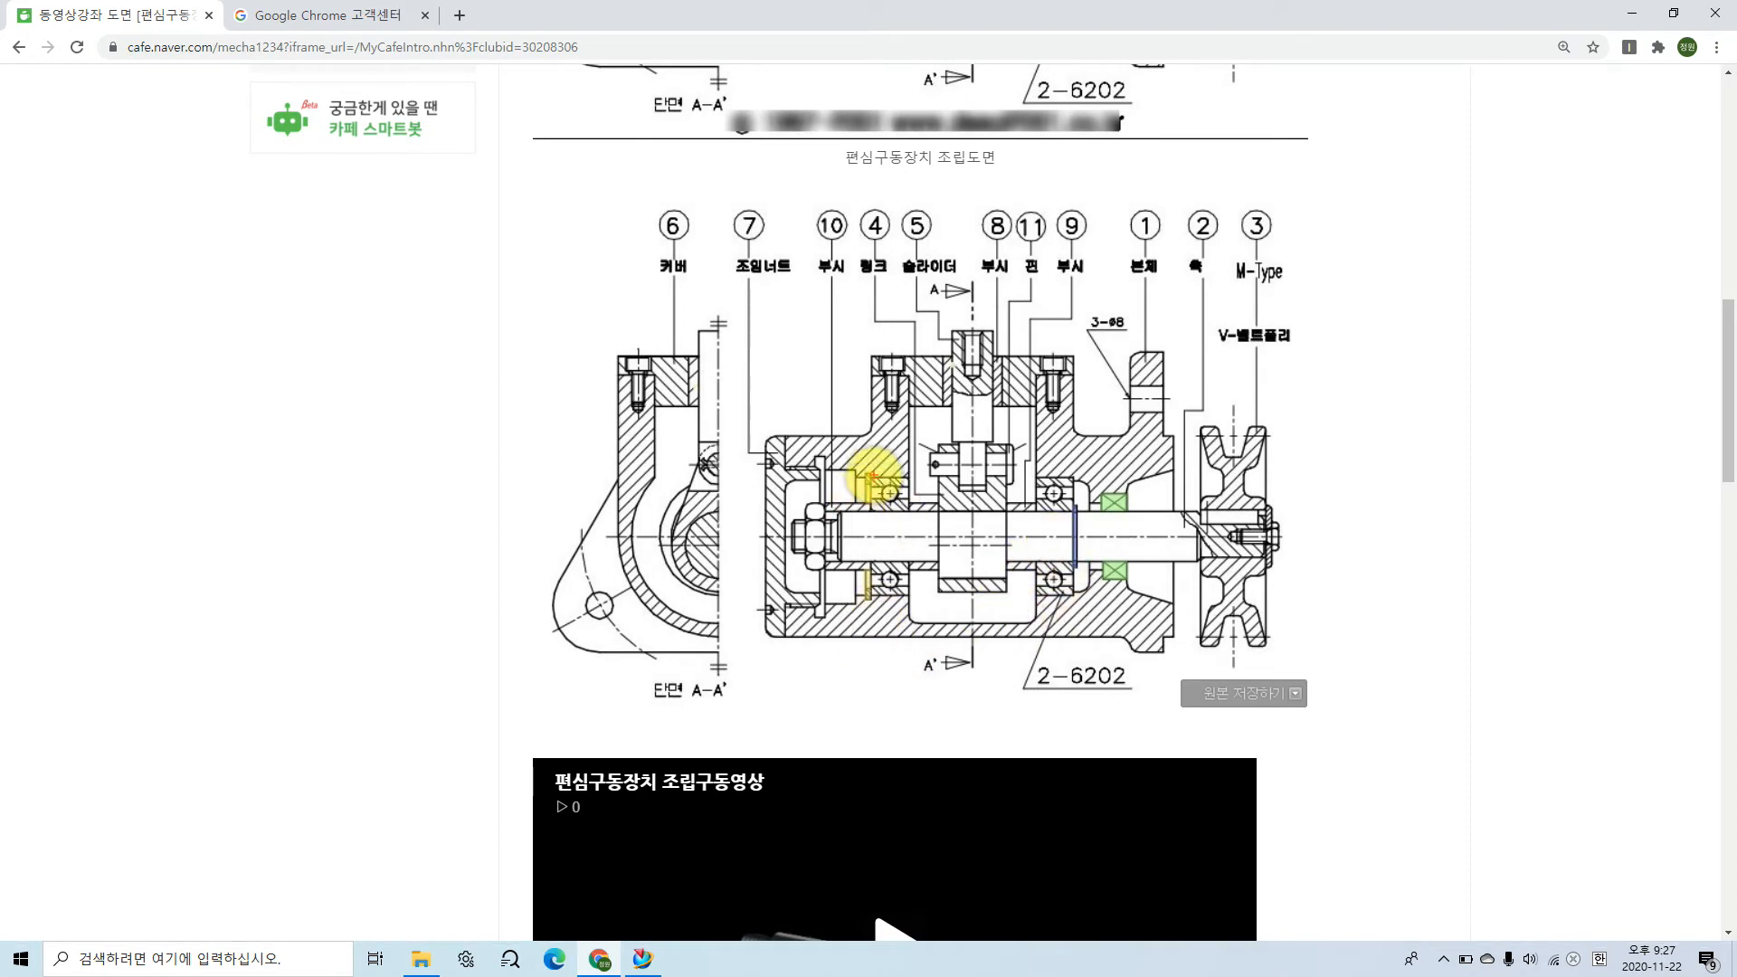
pyautogui.moveTo(870, 478)
pyautogui.mouseDown()
pyautogui.moveTo(860, 434)
pyautogui.moveTo(817, 394)
pyautogui.mouseUp()
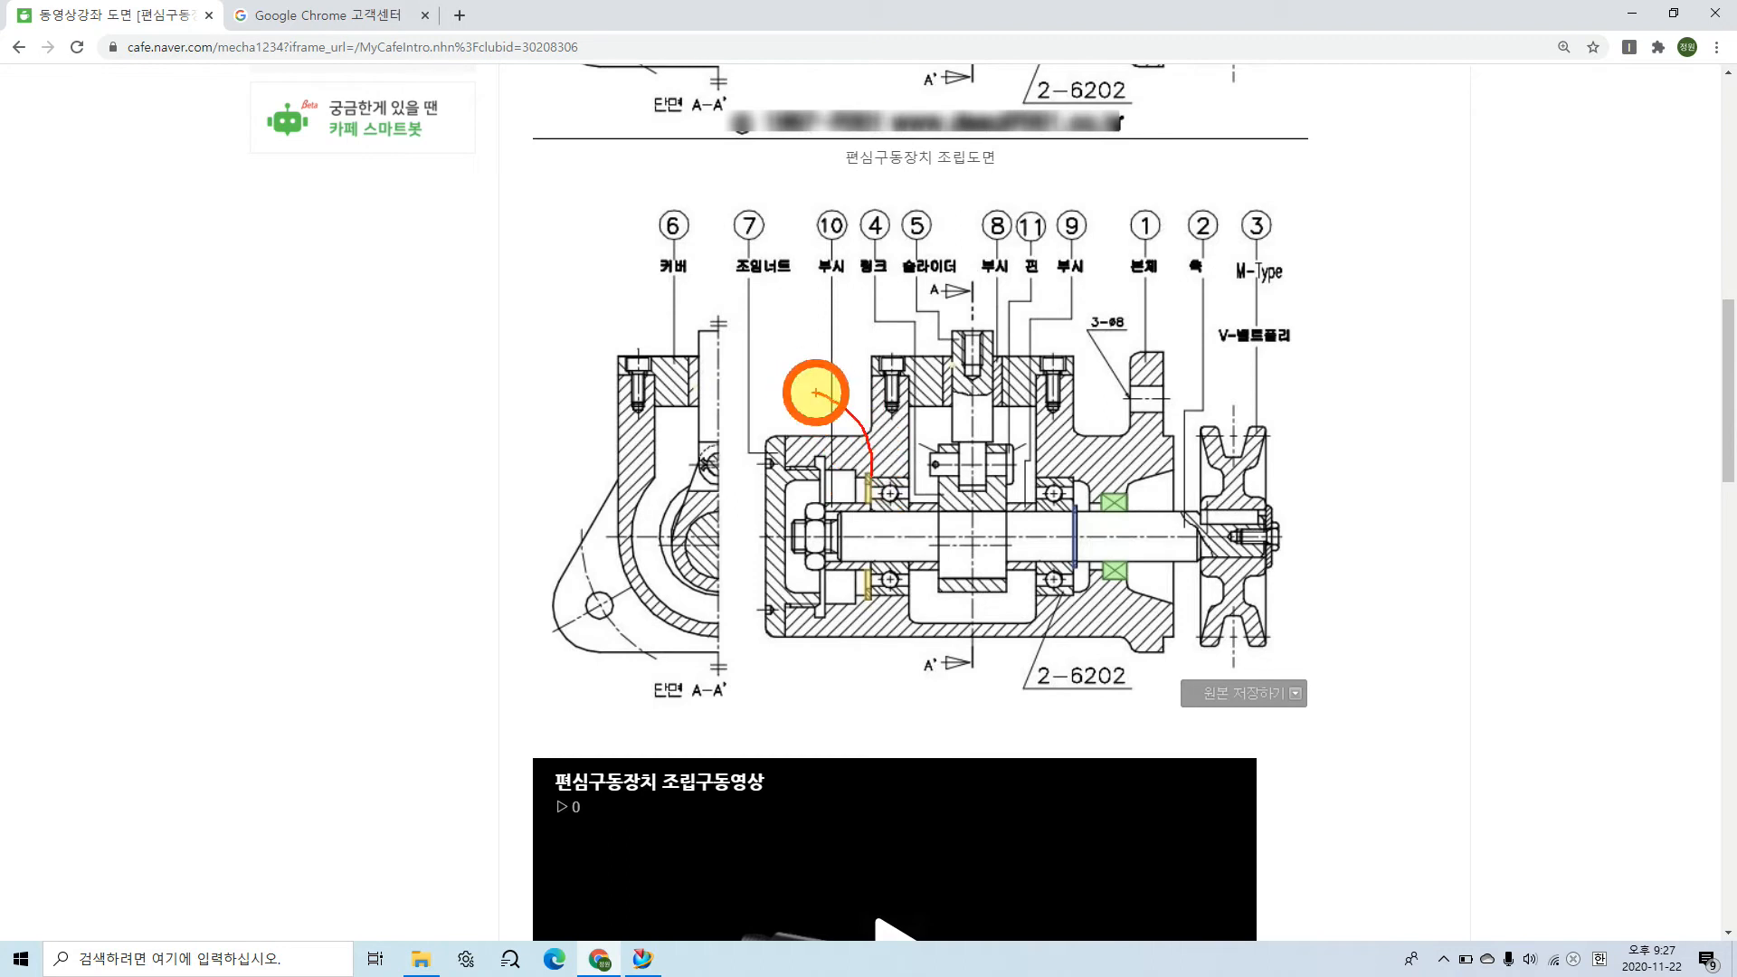
pyautogui.moveTo(1075, 559); pyautogui.dragTo(924, 674)
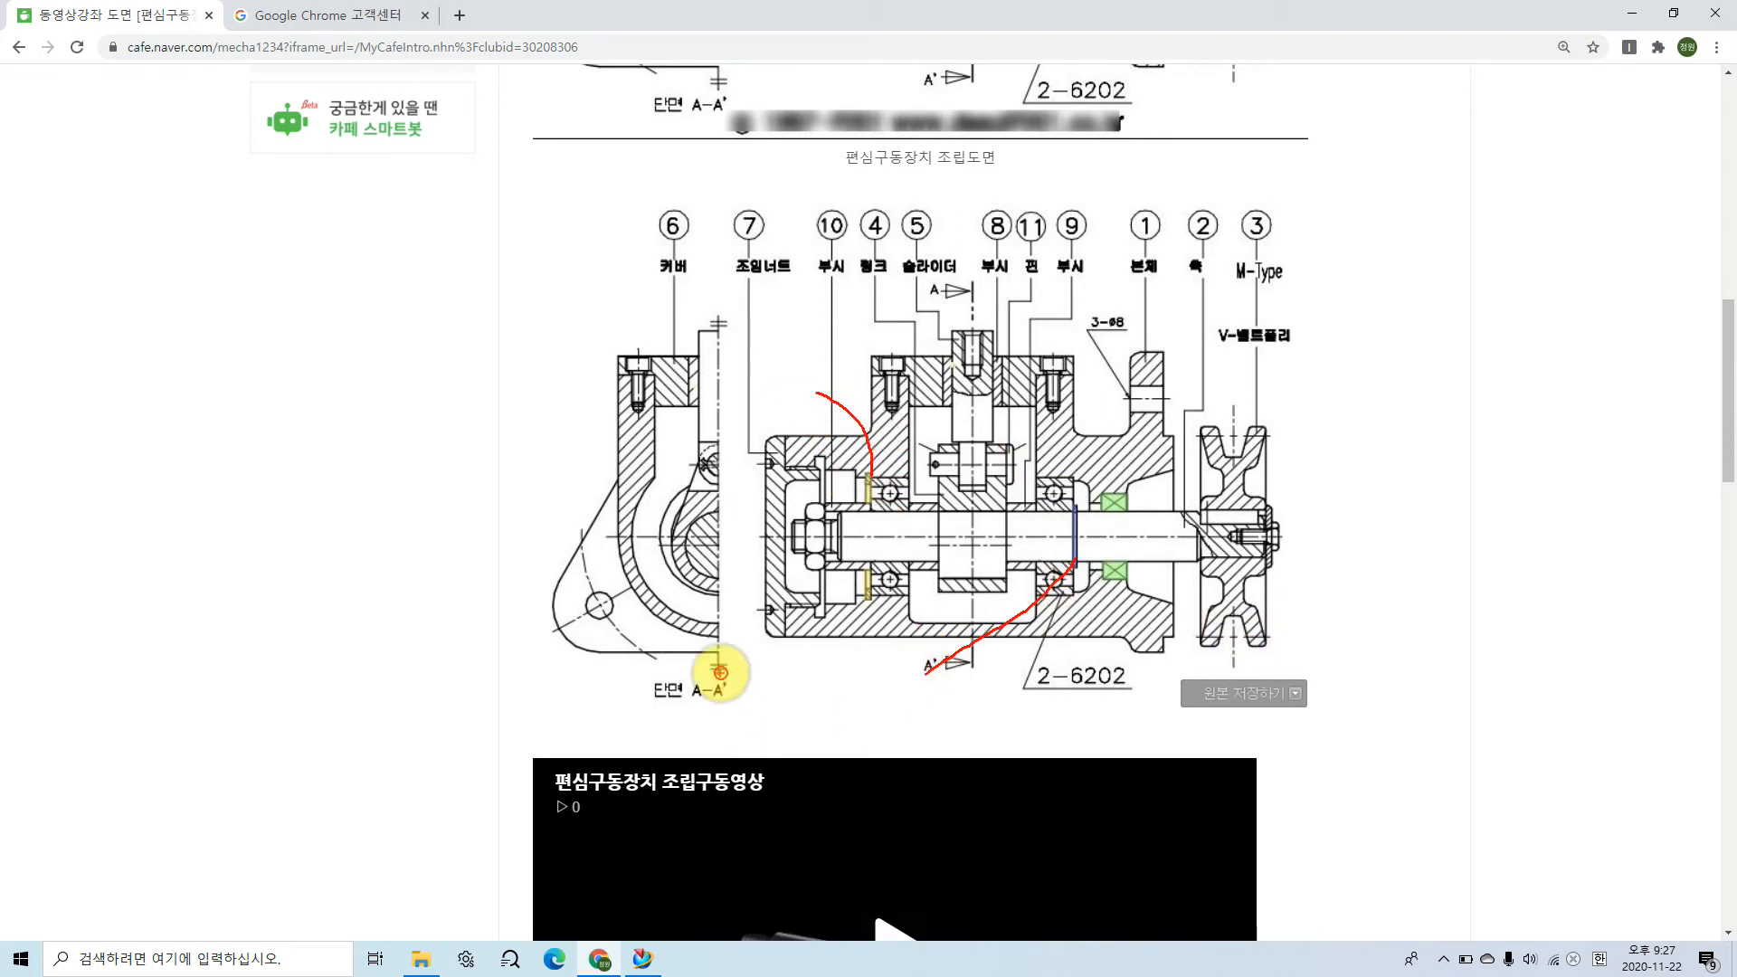
pyautogui.click(808, 670)
pyautogui.moveTo(807, 669)
pyautogui.mouseDown()
pyautogui.moveTo(814, 690)
pyautogui.moveTo(857, 648)
pyautogui.moveTo(826, 698)
pyautogui.moveTo(850, 697)
pyautogui.moveTo(868, 651)
pyautogui.moveTo(872, 666)
pyautogui.moveTo(845, 667)
pyautogui.moveTo(883, 666)
pyautogui.moveTo(861, 671)
pyautogui.moveTo(882, 719)
pyautogui.moveTo(878, 696)
pyautogui.moveTo(885, 710)
pyautogui.moveTo(915, 678)
pyautogui.moveTo(914, 698)
pyautogui.mouseUp()
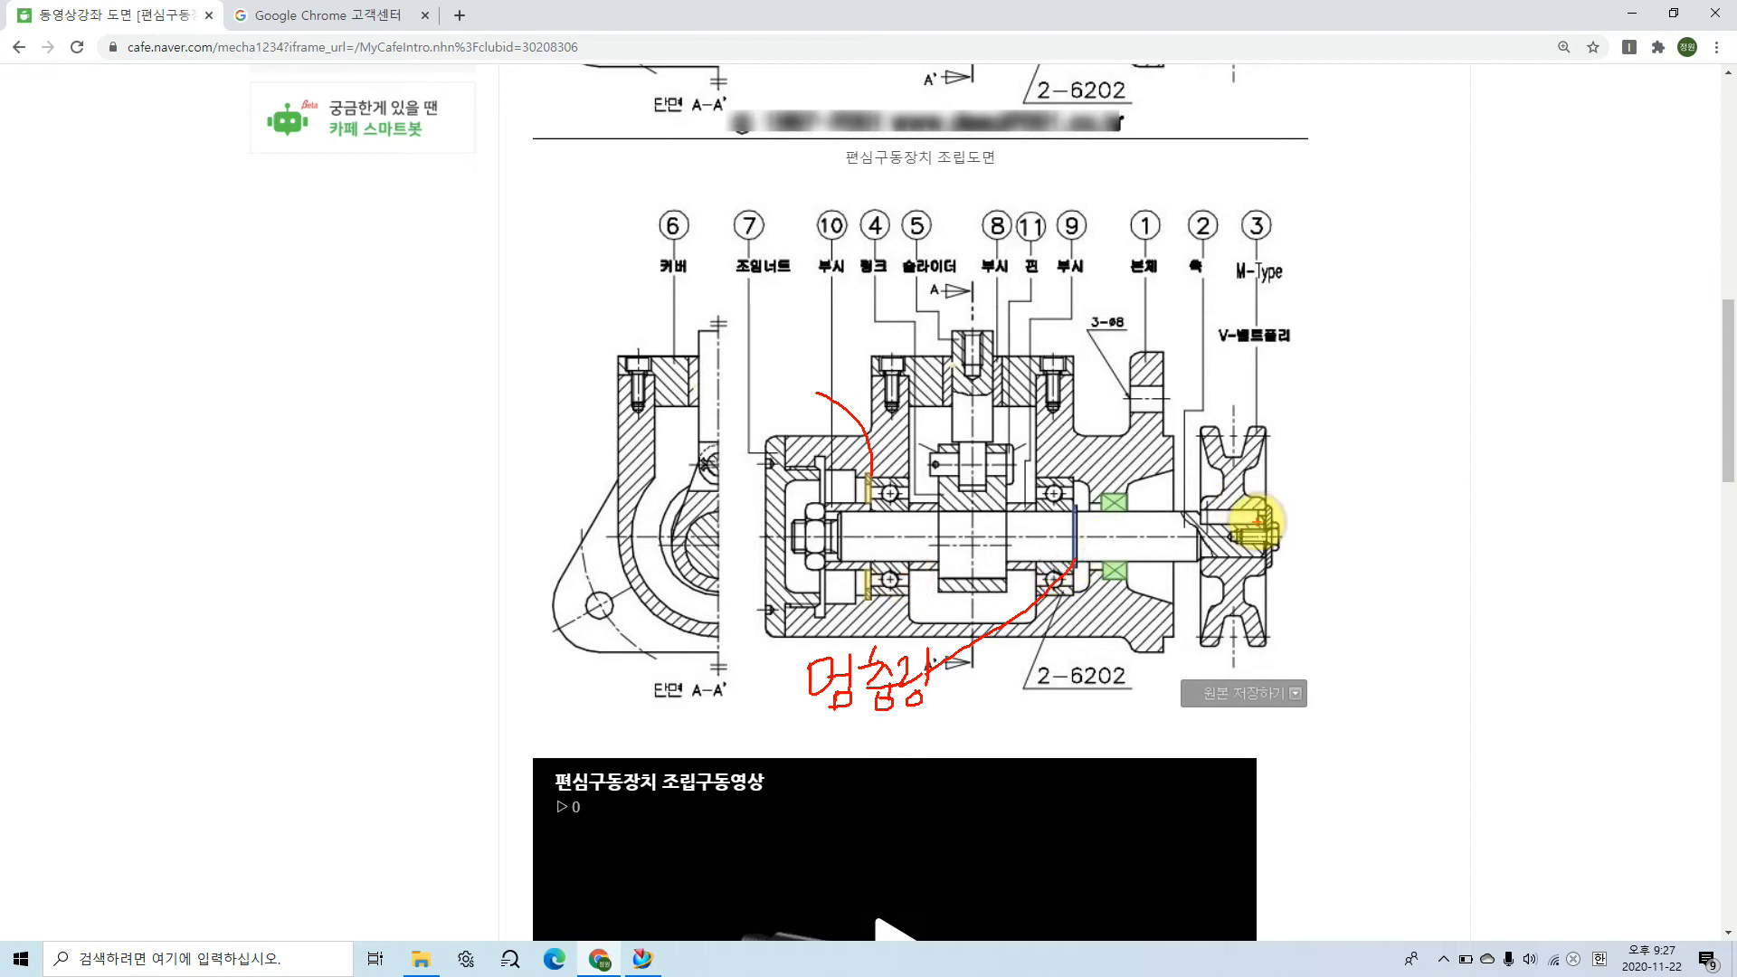
# Step: Clear the marks, enlarge the coloured drawing, and label the green seal 오일시일 with a leader arrow
pyautogui.press('Escape')
pyautogui.keyDown('ctrl'); pyautogui.scroll(2, 1210, 507); pyautogui.keyUp('ctrl')
pyautogui.keyDown('ctrl'); pyautogui.scroll(2, 1209, 506); pyautogui.keyUp('ctrl')
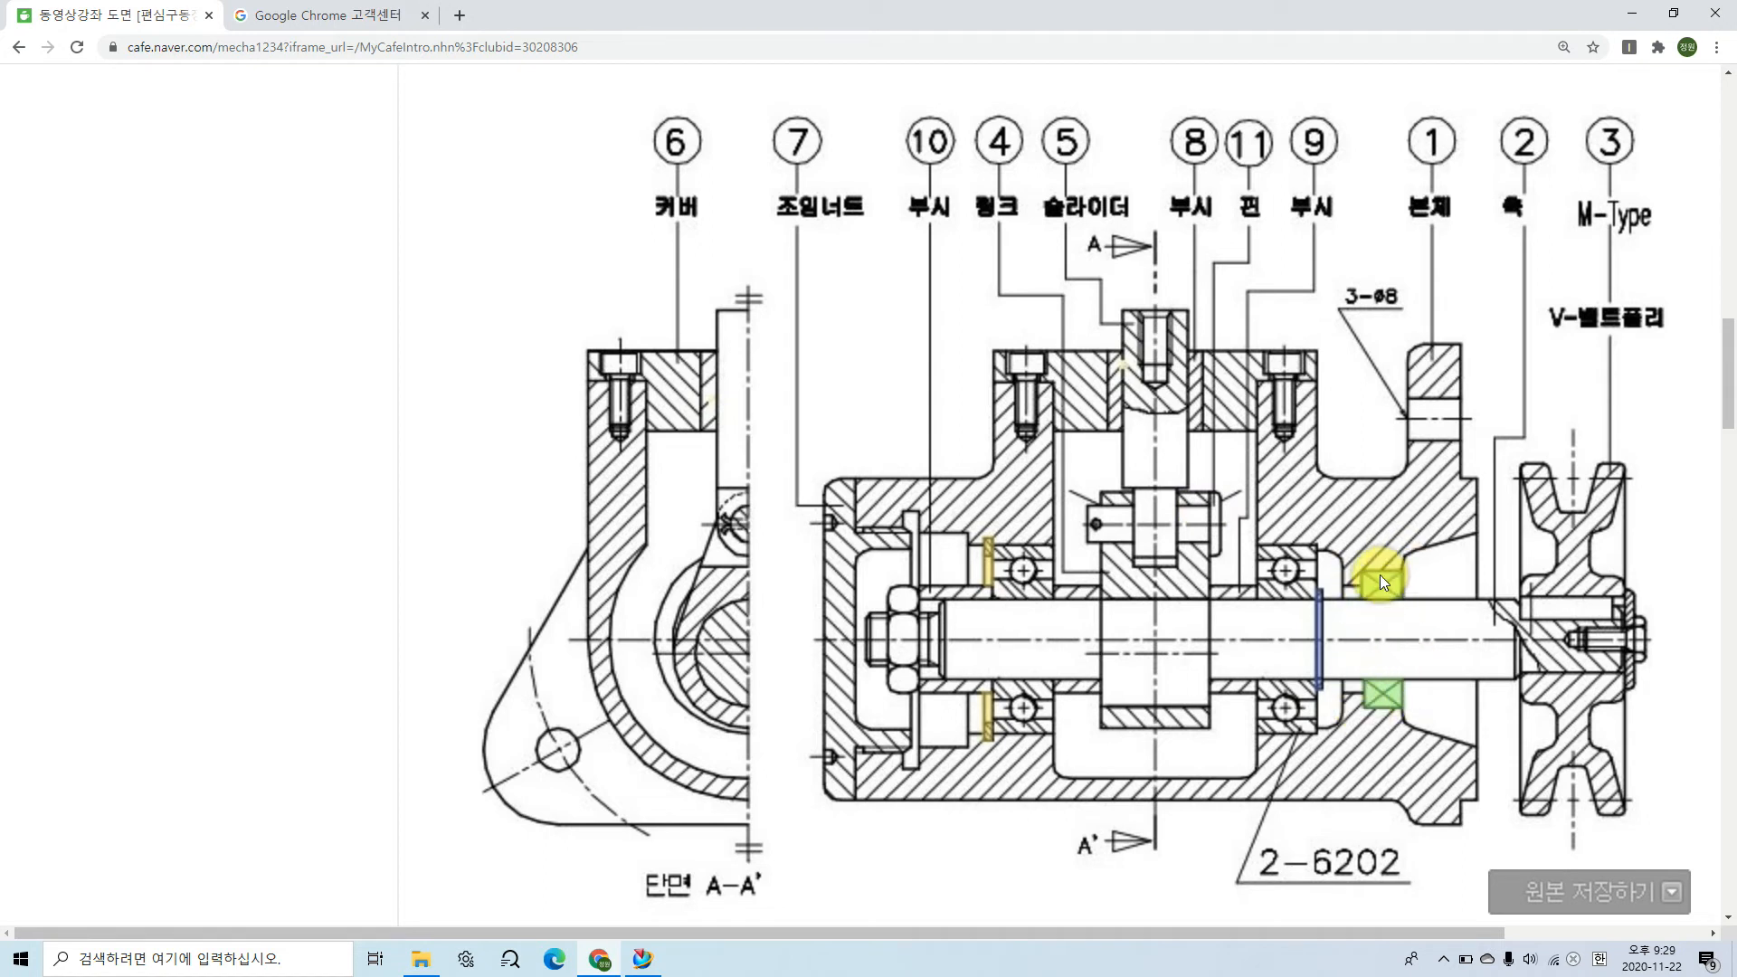
pyautogui.moveTo(1382, 584)
pyautogui.mouseDown()
pyautogui.moveTo(1382, 513)
pyautogui.moveTo(1434, 514)
pyautogui.moveTo(1439, 547)
pyautogui.moveTo(1480, 497)
pyautogui.moveTo(1473, 516)
pyautogui.moveTo(1488, 515)
pyautogui.mouseUp()
pyautogui.moveTo(1478, 515)
pyautogui.mouseDown()
pyautogui.moveTo(1476, 537)
pyautogui.moveTo(1504, 493)
pyautogui.moveTo(1556, 525)
pyautogui.moveTo(1551, 497)
pyautogui.moveTo(1620, 472)
pyautogui.moveTo(1625, 489)
pyautogui.mouseUp()
pyautogui.moveTo(1598, 497); pyautogui.dragTo(1640, 507)
pyautogui.click(1652, 507)
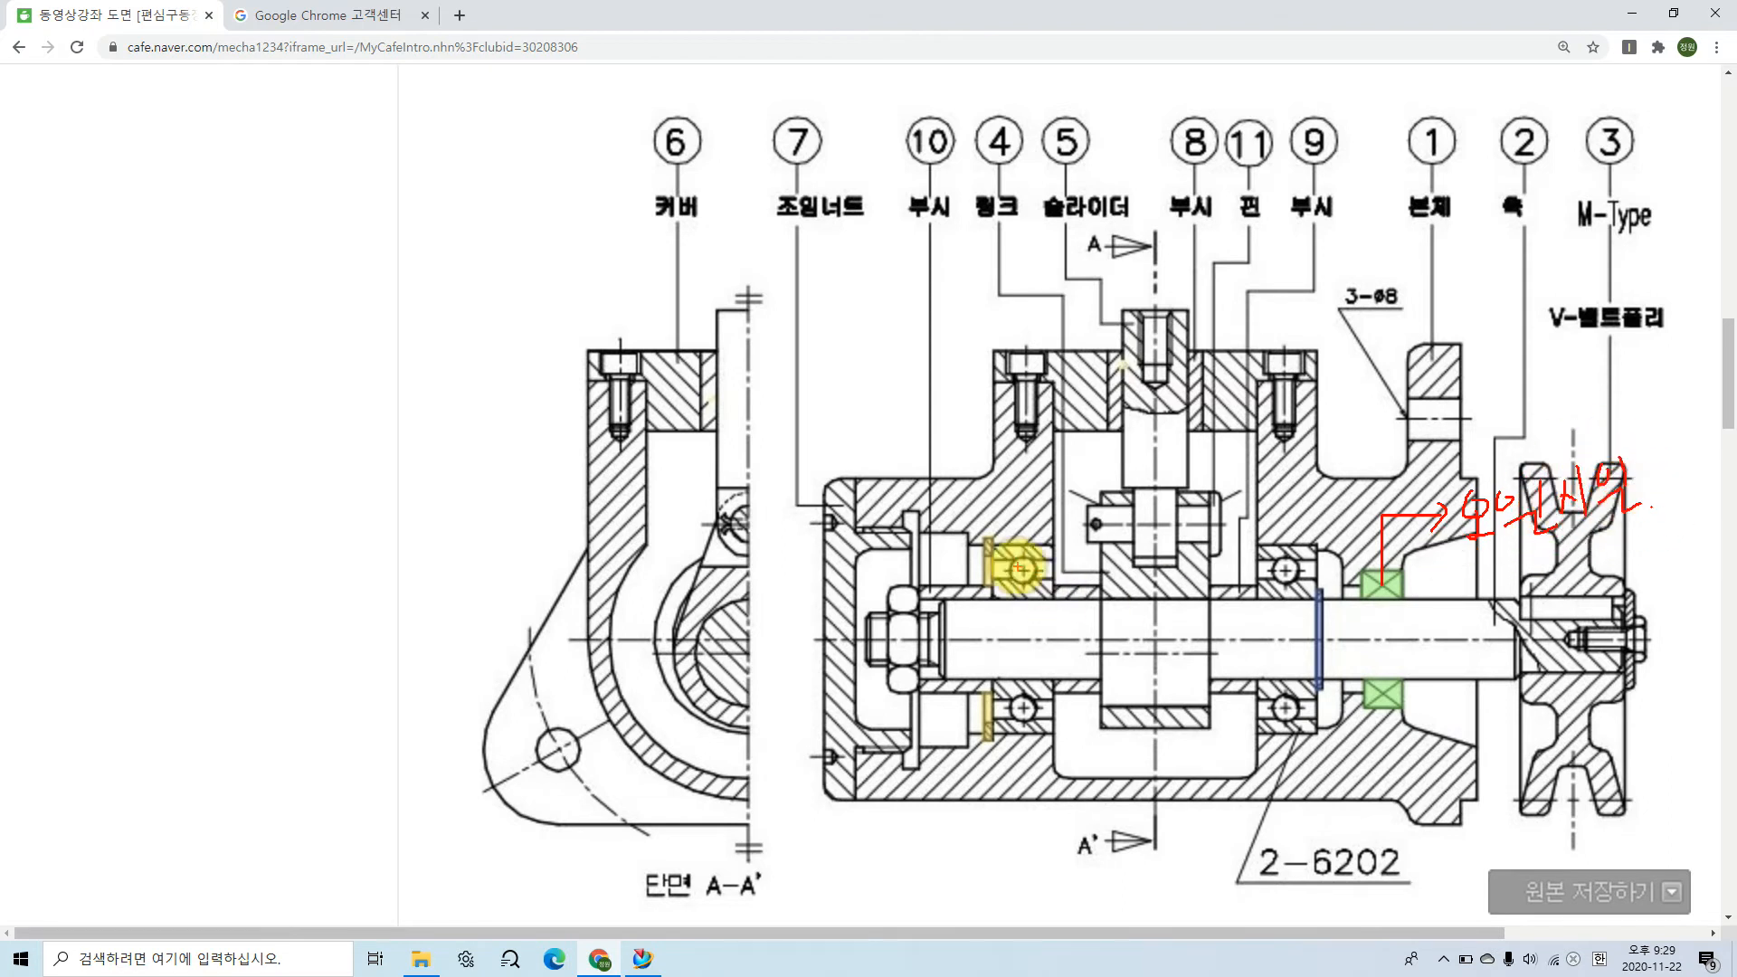
# Step: Circle the yellow and blue retaining rings beside the bearings and handwrite 멈춤링 below the housing
pyautogui.moveTo(999, 570); pyautogui.dragTo(994, 543)
pyautogui.moveTo(1319, 575)
pyautogui.mouseDown()
pyautogui.moveTo(1333, 601)
pyautogui.moveTo(1323, 579)
pyautogui.mouseUp()
pyautogui.moveTo(957, 805); pyautogui.dragTo(959, 832)
pyautogui.moveTo(959, 816)
pyautogui.mouseDown()
pyautogui.moveTo(994, 803)
pyautogui.moveTo(988, 833)
pyautogui.moveTo(1020, 802)
pyautogui.moveTo(1023, 822)
pyautogui.moveTo(1067, 806)
pyautogui.moveTo(1094, 822)
pyautogui.moveTo(1075, 819)
pyautogui.mouseUp()
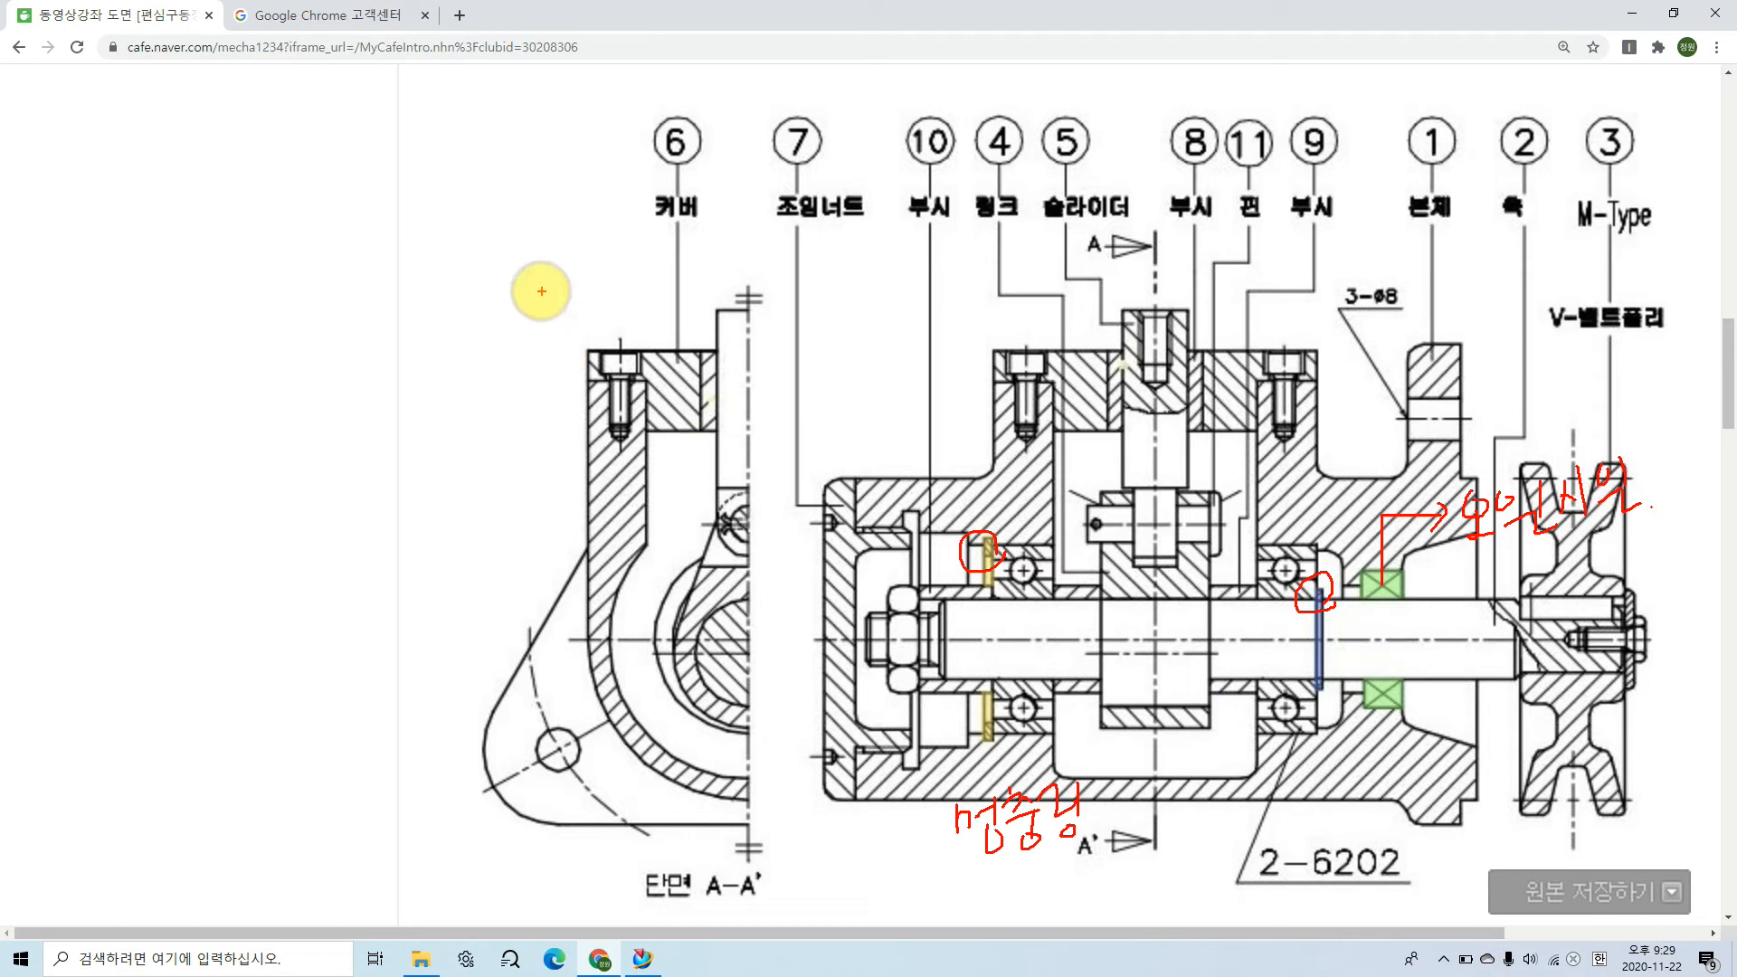
# Step: Handwrite the two retaining ring types, 구멍용 and 축용, in the blank area beside the drawing
pyautogui.moveTo(241, 263)
pyautogui.mouseDown()
pyautogui.moveTo(241, 287)
pyautogui.moveTo(318, 268)
pyautogui.moveTo(279, 299)
pyautogui.moveTo(342, 244)
pyautogui.moveTo(335, 288)
pyautogui.moveTo(365, 283)
pyautogui.mouseUp()
pyautogui.moveTo(343, 291); pyautogui.dragTo(347, 291)
pyautogui.click(268, 342)
pyautogui.moveTo(263, 348)
pyautogui.mouseDown()
pyautogui.moveTo(290, 341)
pyautogui.moveTo(272, 377)
pyautogui.moveTo(299, 444)
pyautogui.mouseUp()
pyautogui.moveTo(324, 348)
pyautogui.mouseDown()
pyautogui.moveTo(315, 391)
pyautogui.moveTo(325, 381)
pyautogui.mouseUp()
pyautogui.moveTo(304, 394); pyautogui.dragTo(343, 380)
pyautogui.moveTo(323, 399); pyautogui.dragTo(324, 398)
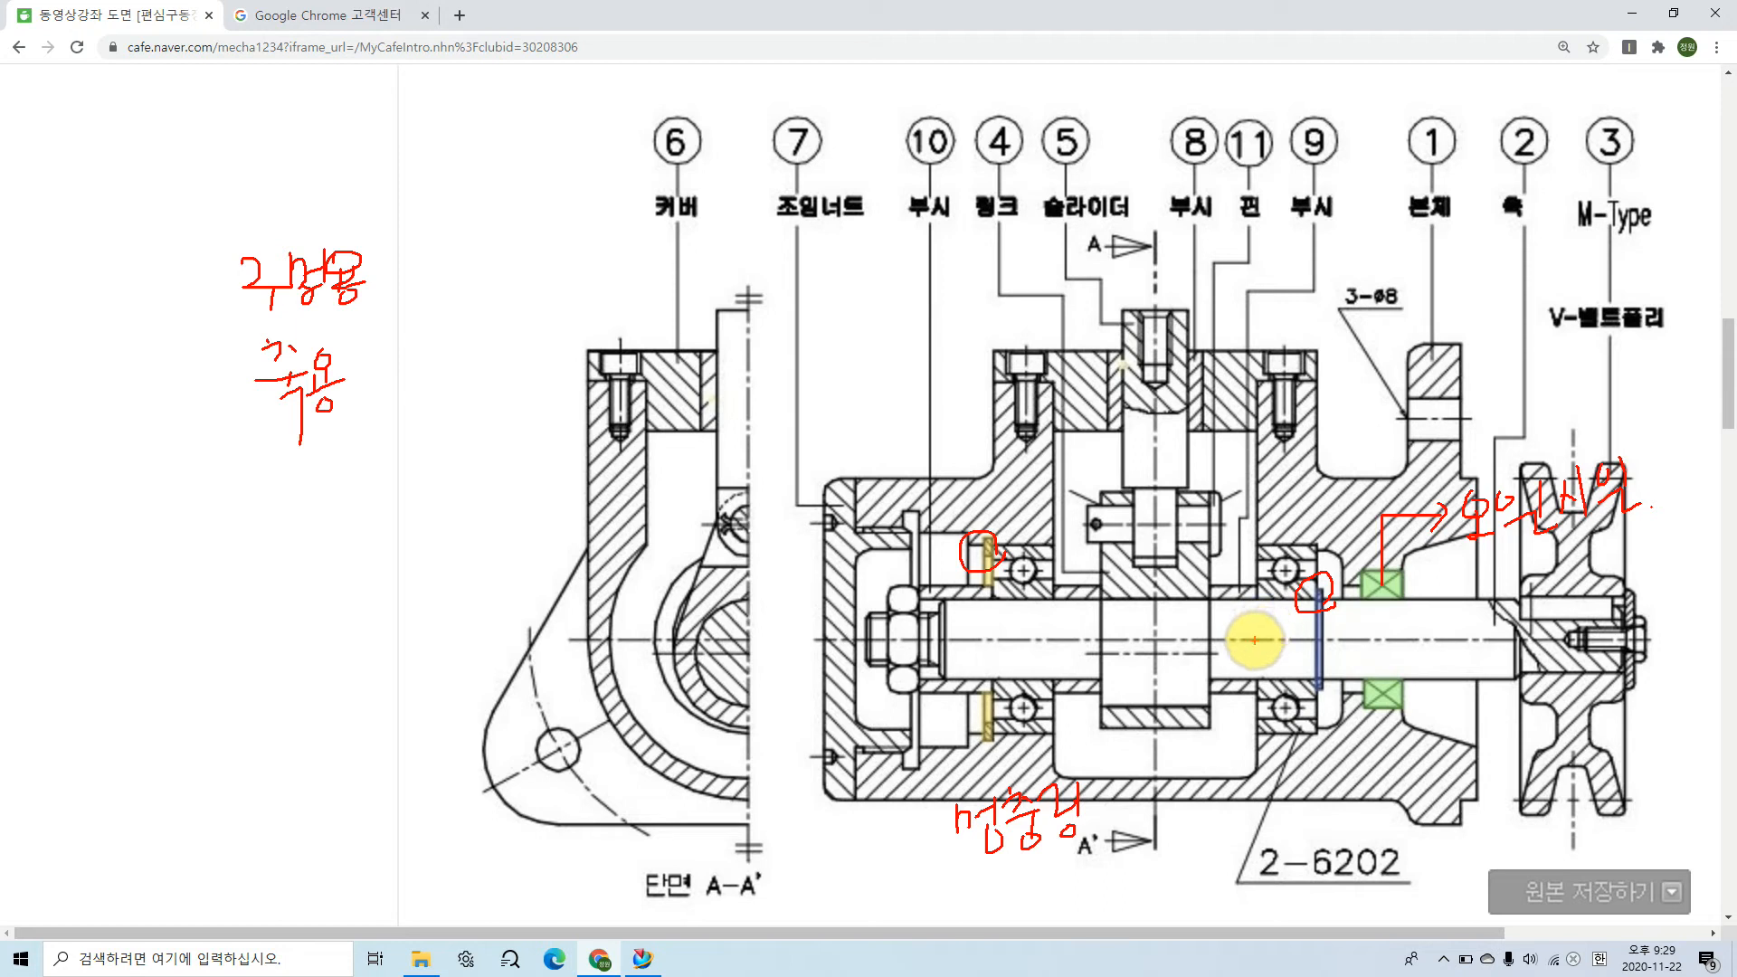
# Step: Clear the marks, outline the blue retaining ring and its adjacent bearing, and tick the bushings on both sides of the link
pyautogui.press('Escape')
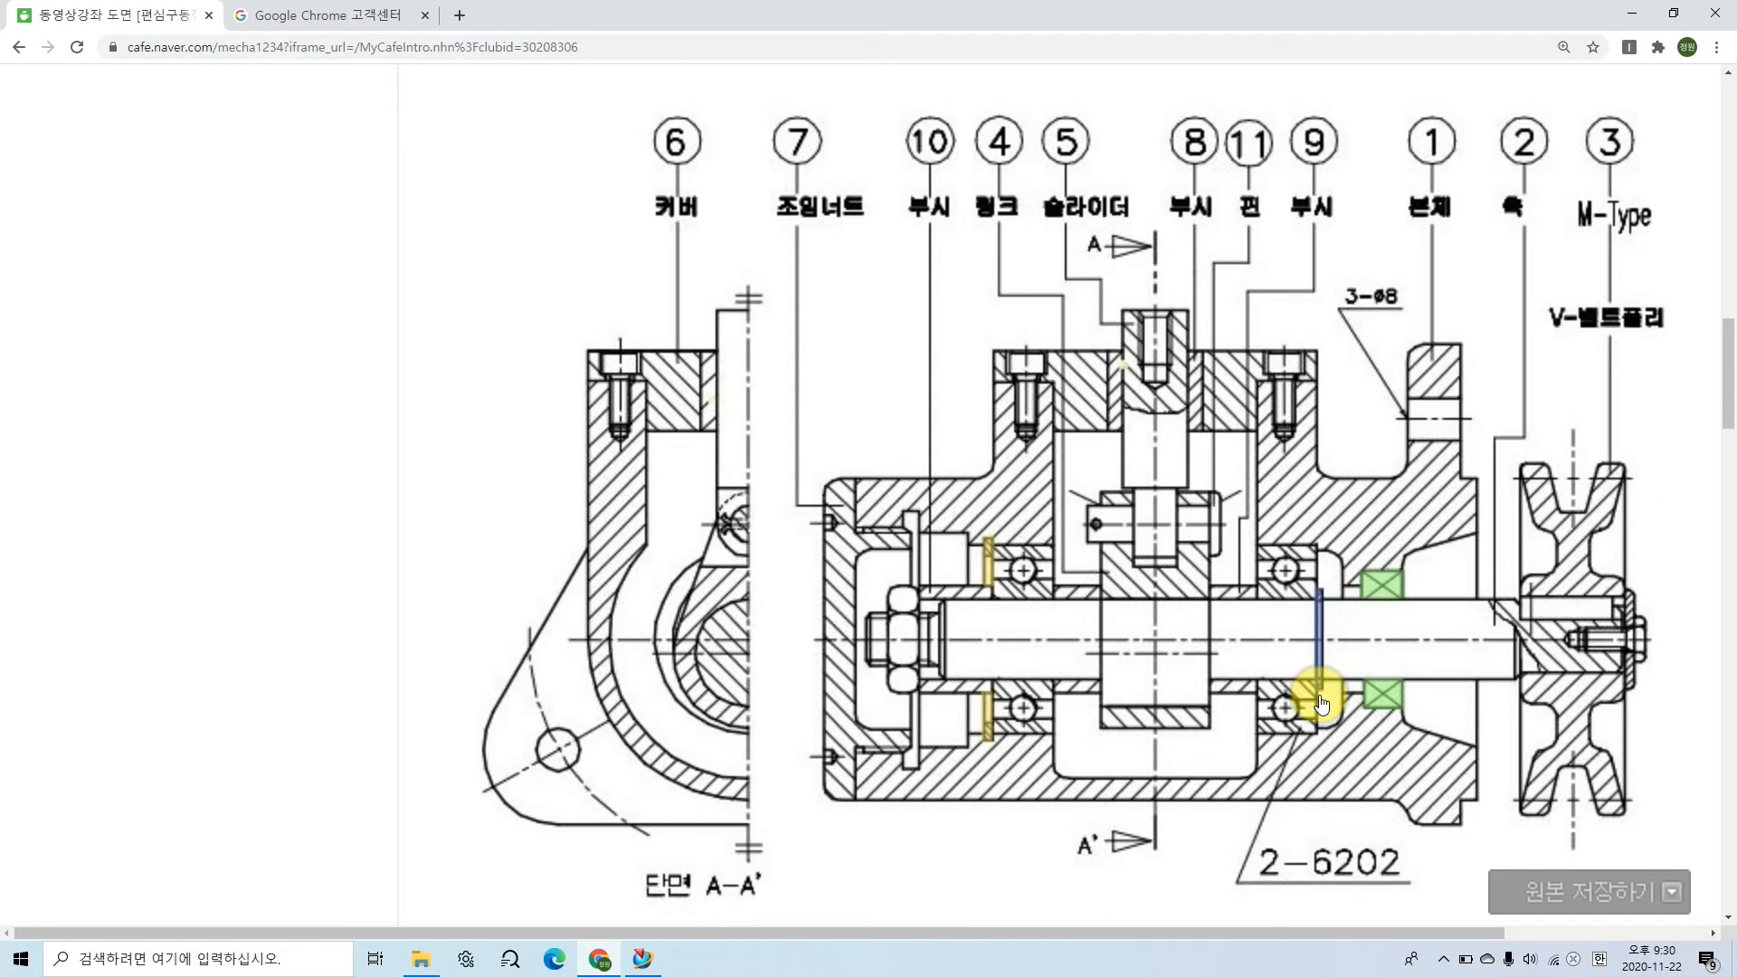
pyautogui.hotkey('ctrl', '2')
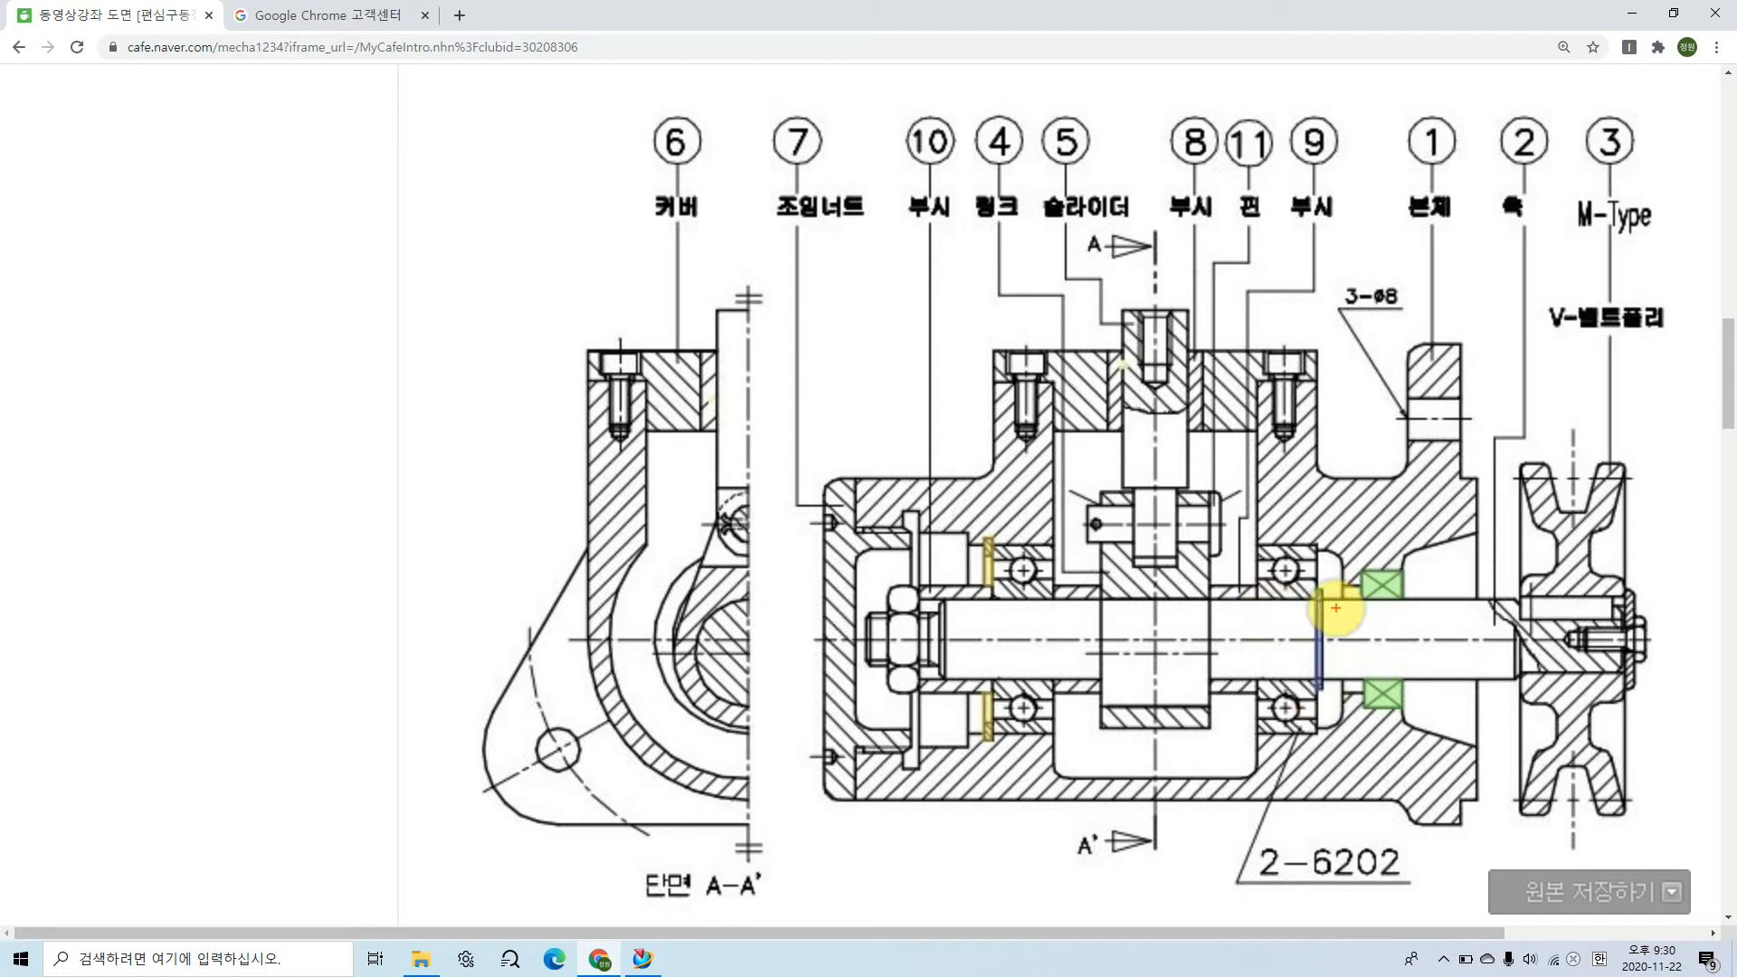
pyautogui.moveTo(1319, 588)
pyautogui.mouseDown()
pyautogui.moveTo(1314, 676)
pyautogui.moveTo(1319, 580)
pyautogui.mouseUp()
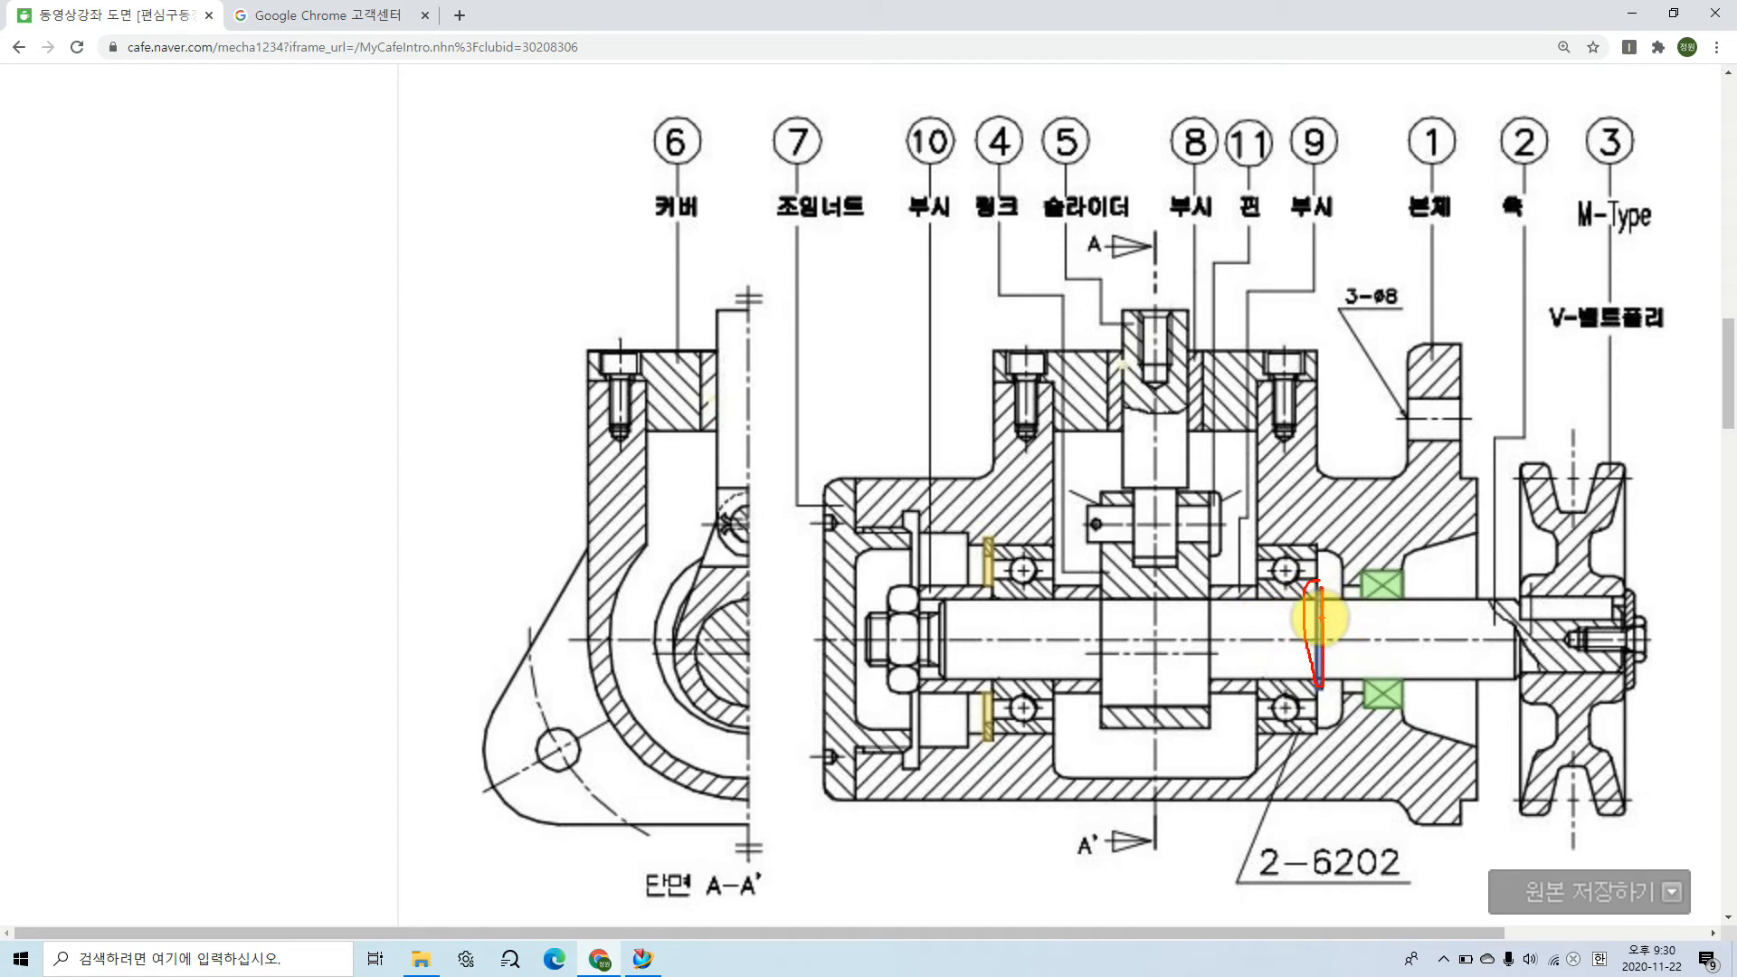
pyautogui.moveTo(1259, 545)
pyautogui.mouseDown()
pyautogui.moveTo(1320, 563)
pyautogui.moveTo(1314, 729)
pyautogui.moveTo(1246, 732)
pyautogui.mouseUp()
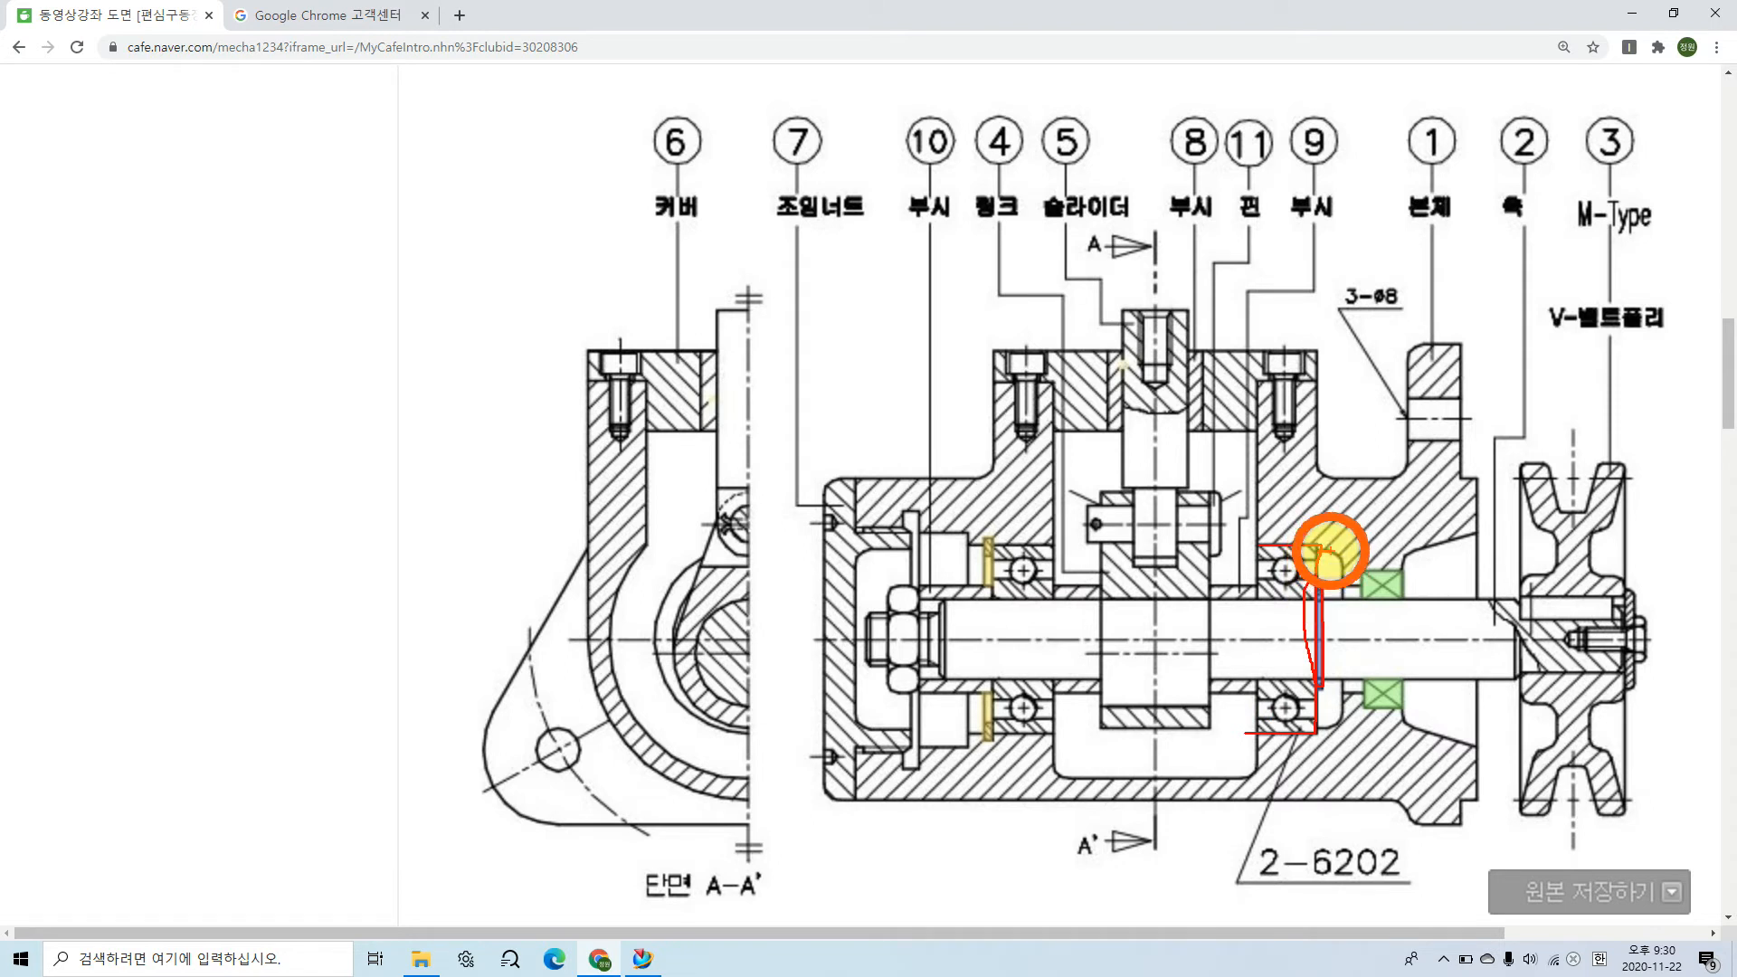
pyautogui.moveTo(1089, 577); pyautogui.dragTo(1100, 567)
pyautogui.moveTo(1236, 572); pyautogui.dragTo(1241, 590)
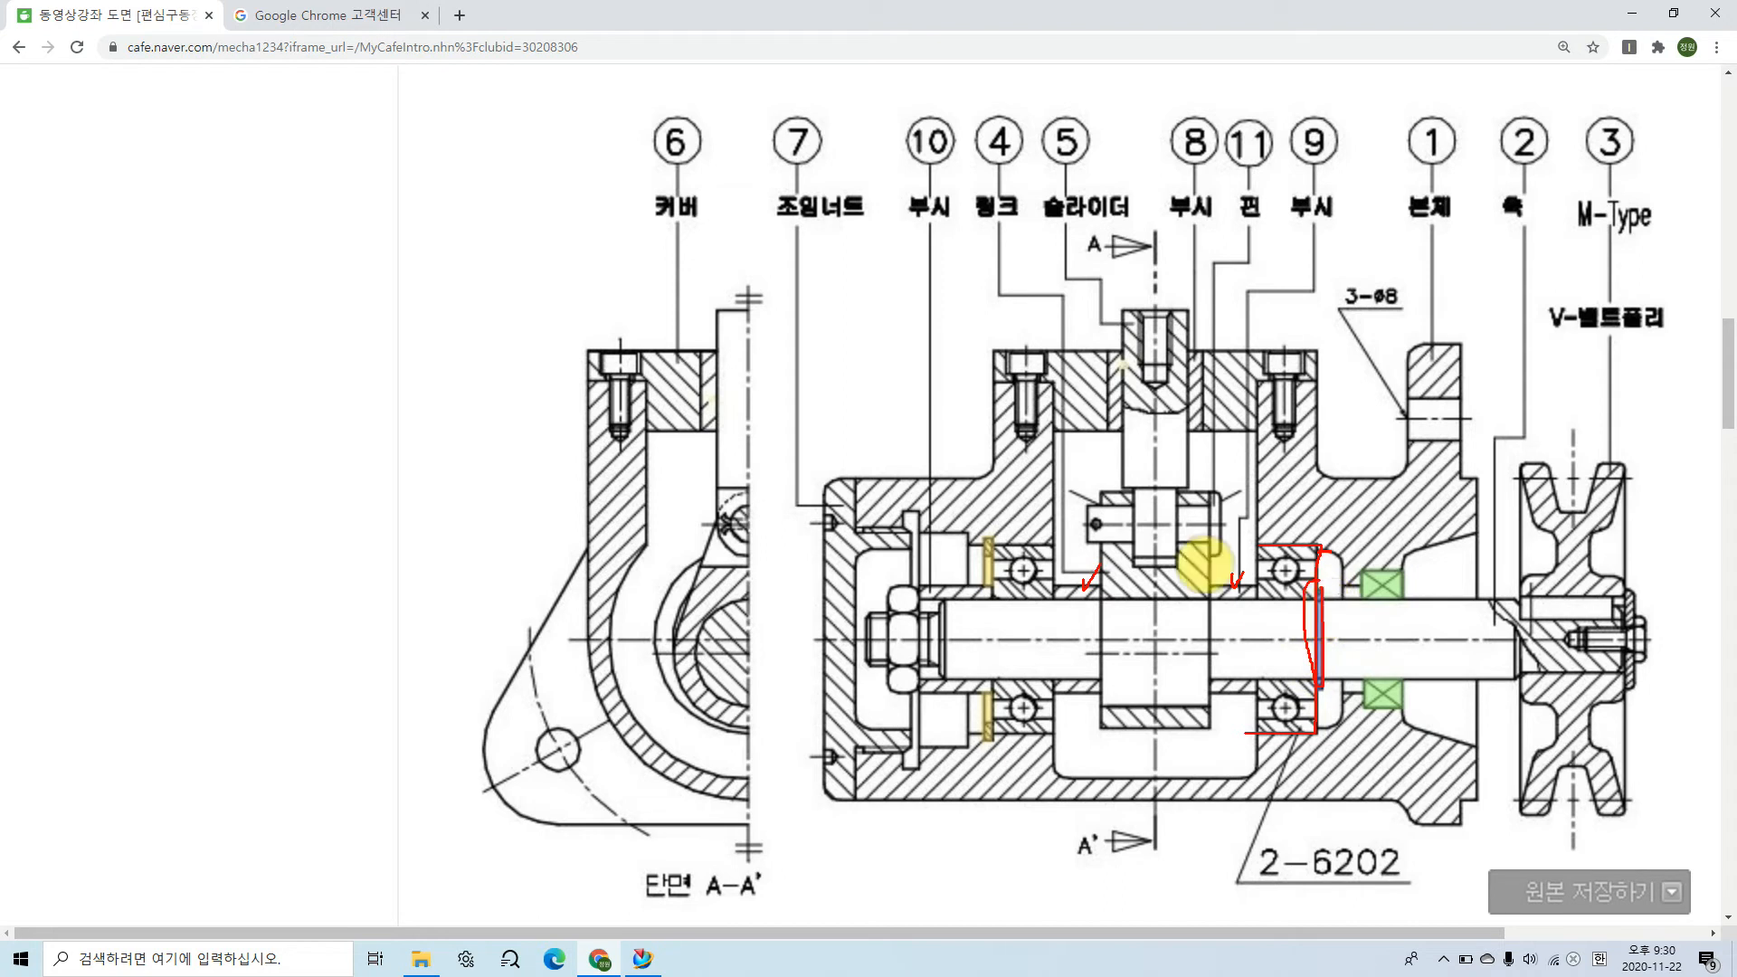
# Step: Trace the yellow retaining ring and label it 구 and the blue shaft ring 축 with leader lines
pyautogui.moveTo(991, 546)
pyautogui.mouseDown()
pyautogui.moveTo(1048, 545)
pyautogui.moveTo(988, 541)
pyautogui.moveTo(986, 588)
pyautogui.mouseUp()
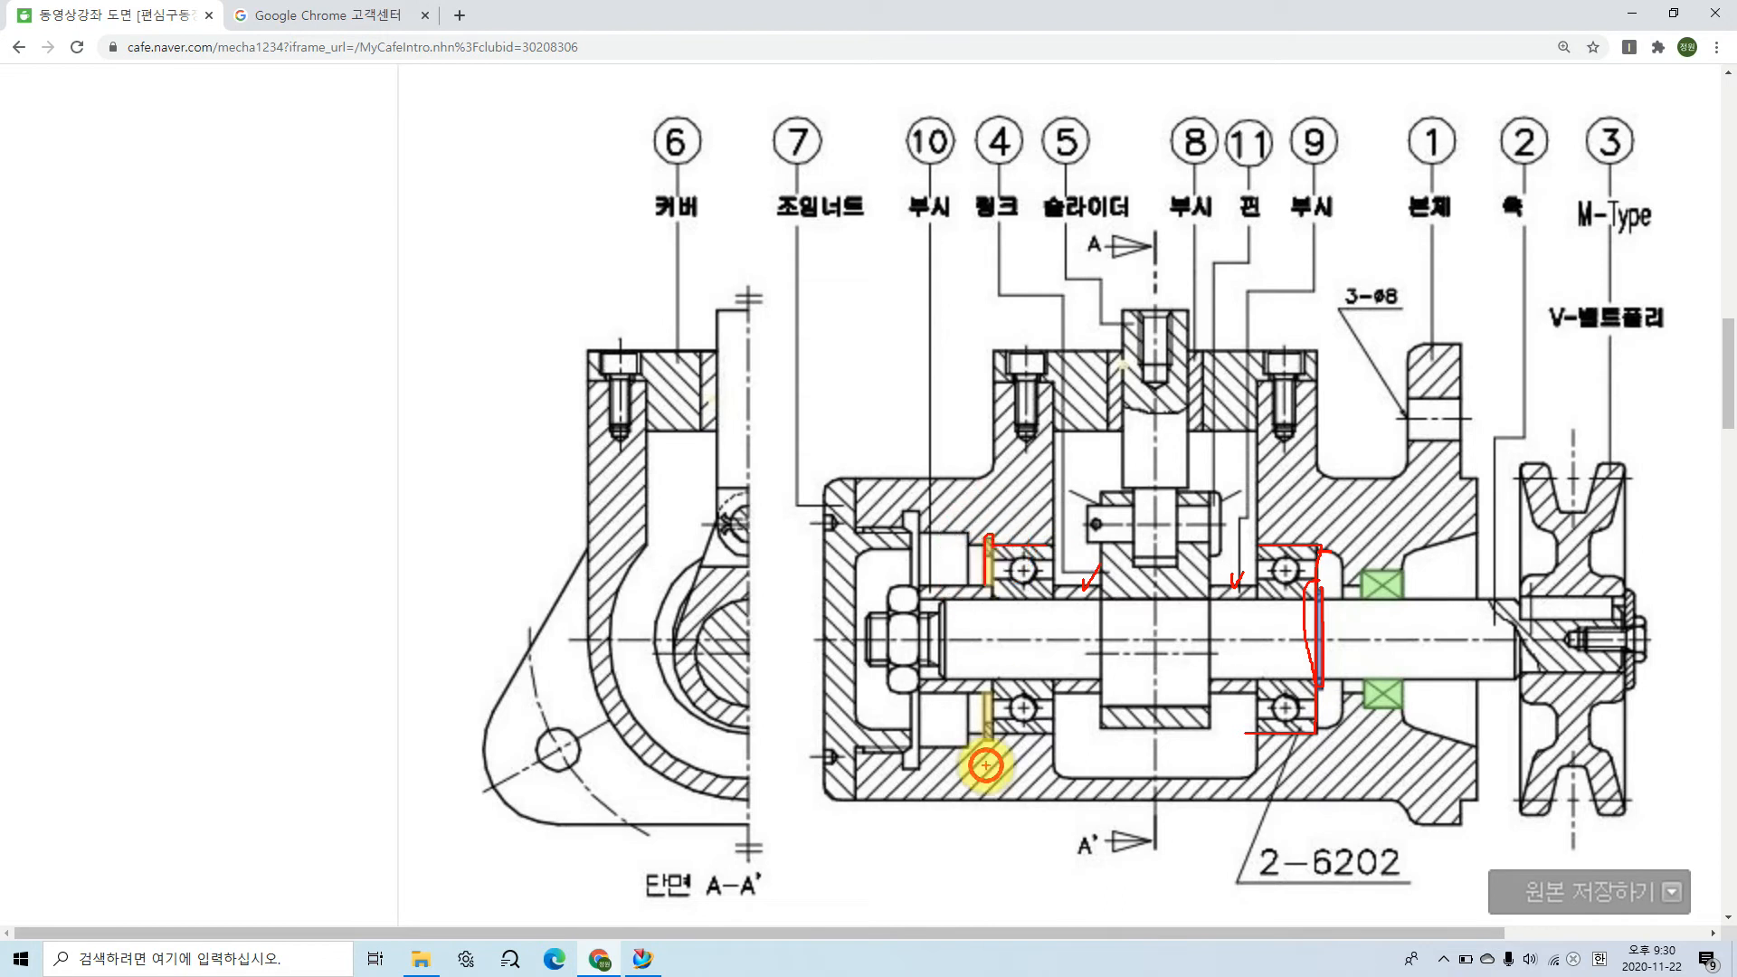
pyautogui.moveTo(985, 695); pyautogui.dragTo(987, 746)
pyautogui.moveTo(997, 501); pyautogui.dragTo(1002, 496)
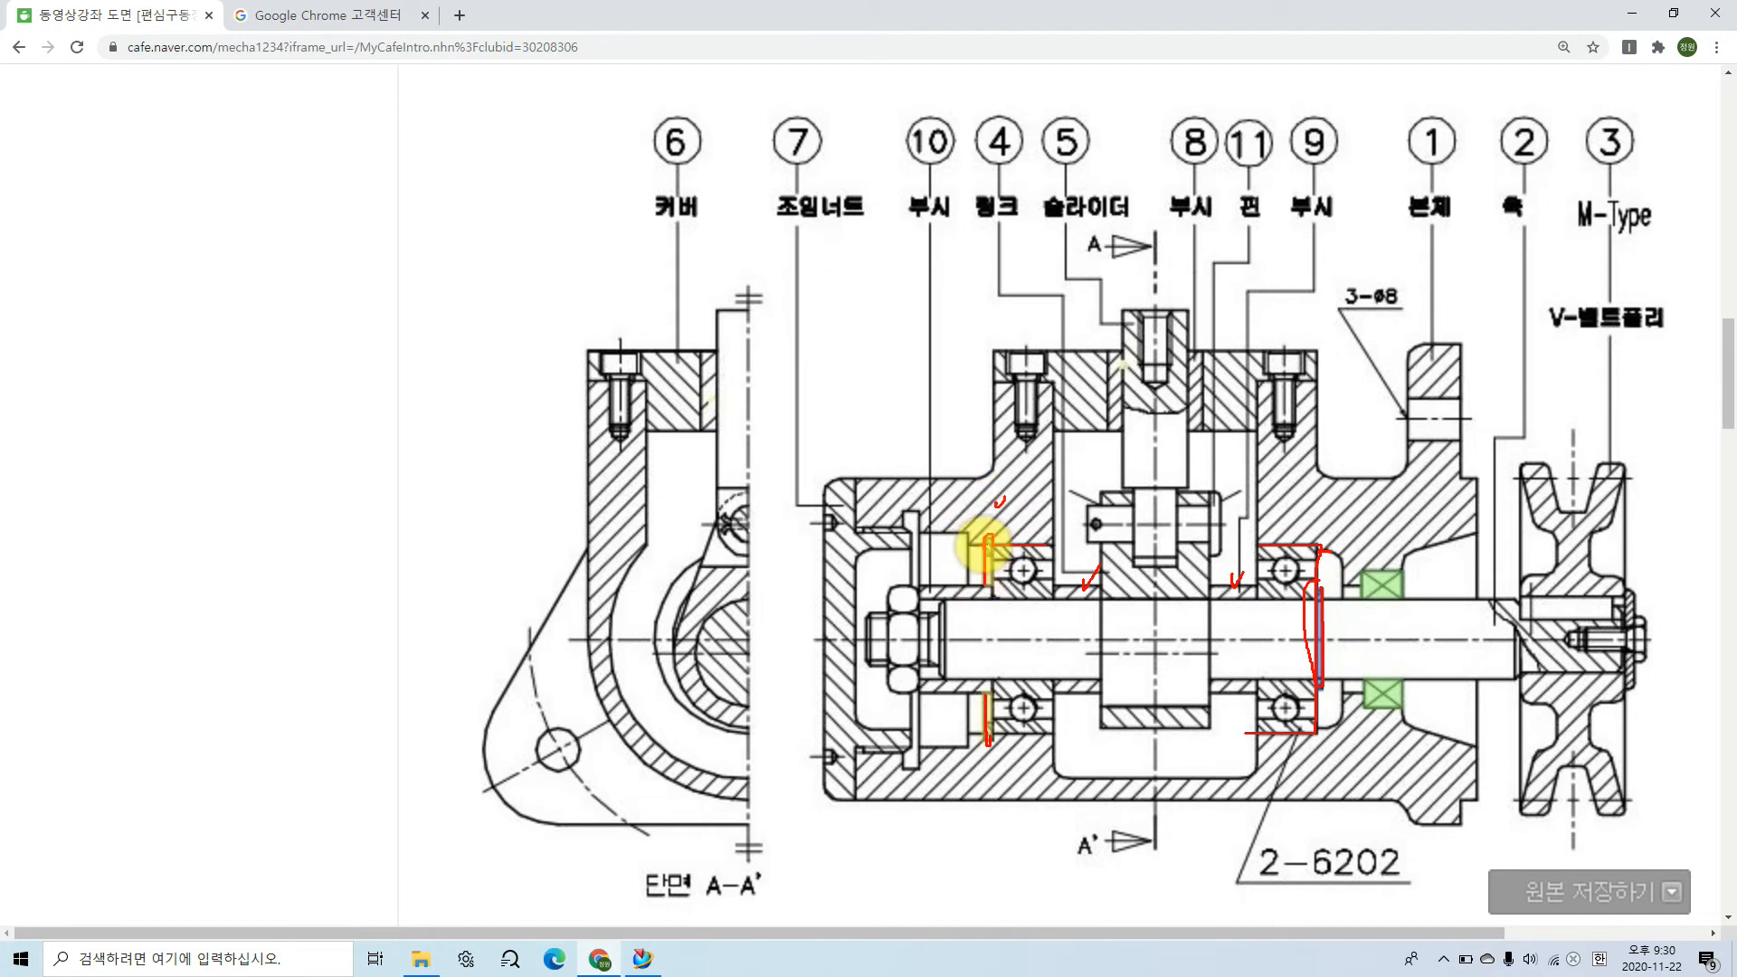
pyautogui.moveTo(985, 543)
pyautogui.mouseDown()
pyautogui.moveTo(857, 418)
pyautogui.moveTo(857, 392)
pyautogui.moveTo(875, 418)
pyautogui.mouseUp()
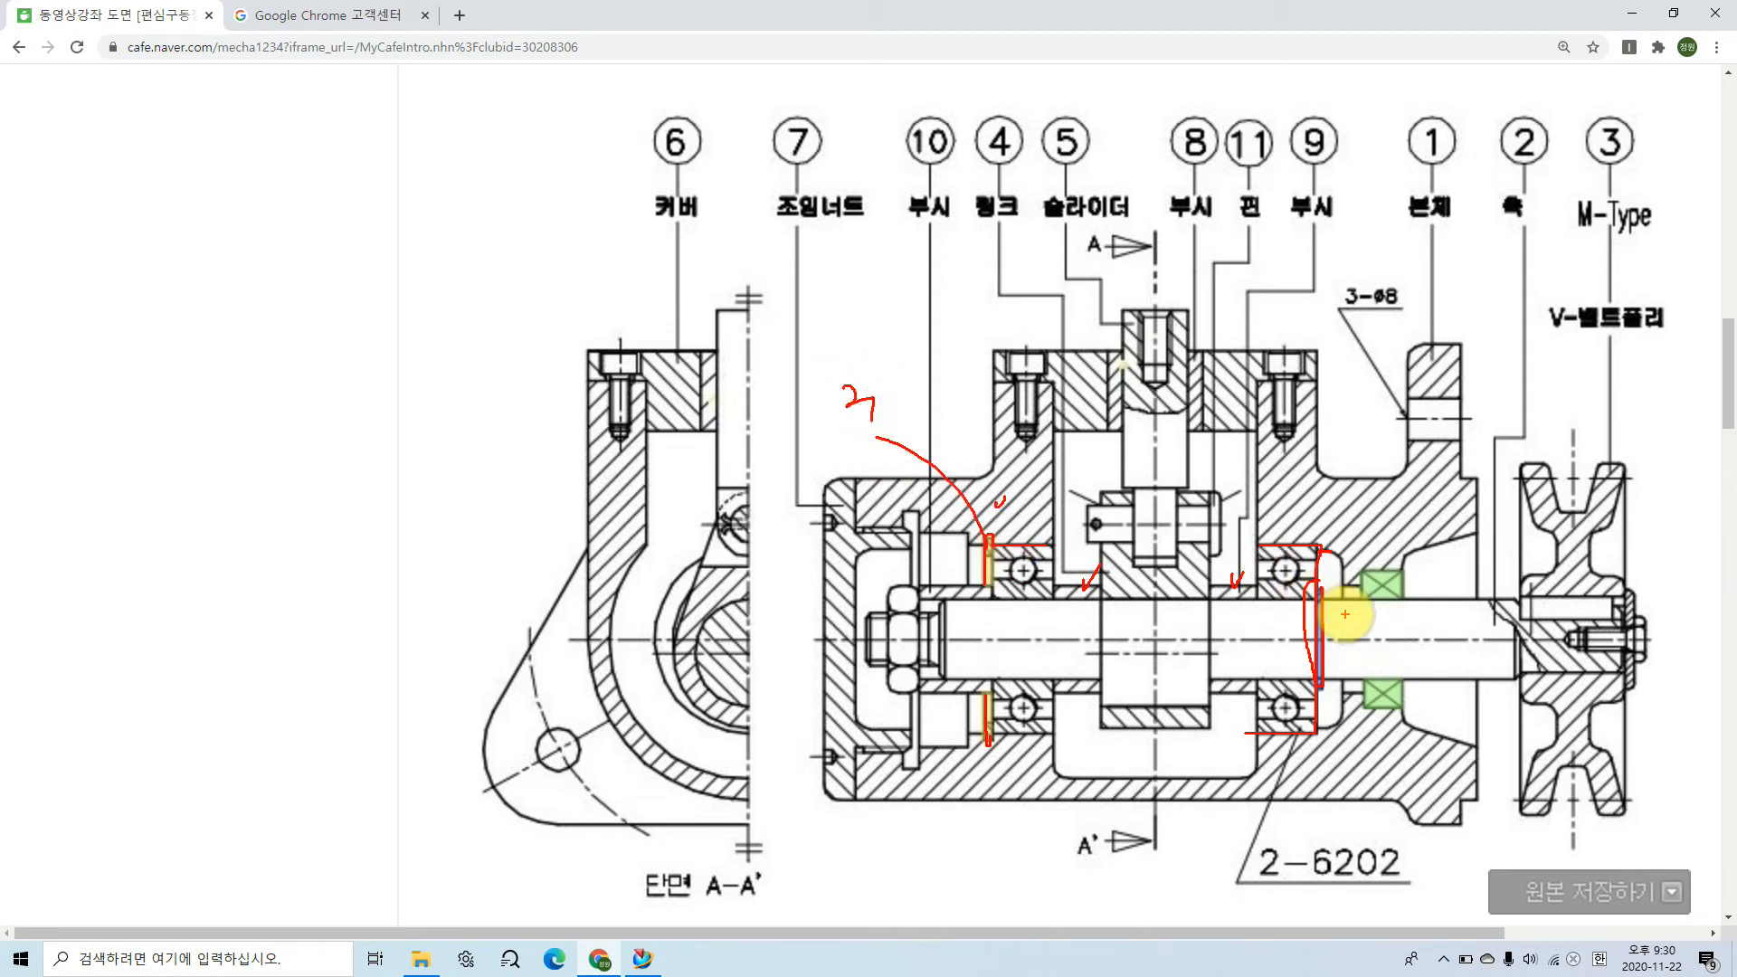
pyautogui.moveTo(1319, 592)
pyautogui.mouseDown()
pyautogui.moveTo(1388, 489)
pyautogui.moveTo(1399, 514)
pyautogui.moveTo(1432, 516)
pyautogui.moveTo(1408, 543)
pyautogui.mouseUp()
pyautogui.moveTo(1410, 534); pyautogui.dragTo(1424, 548)
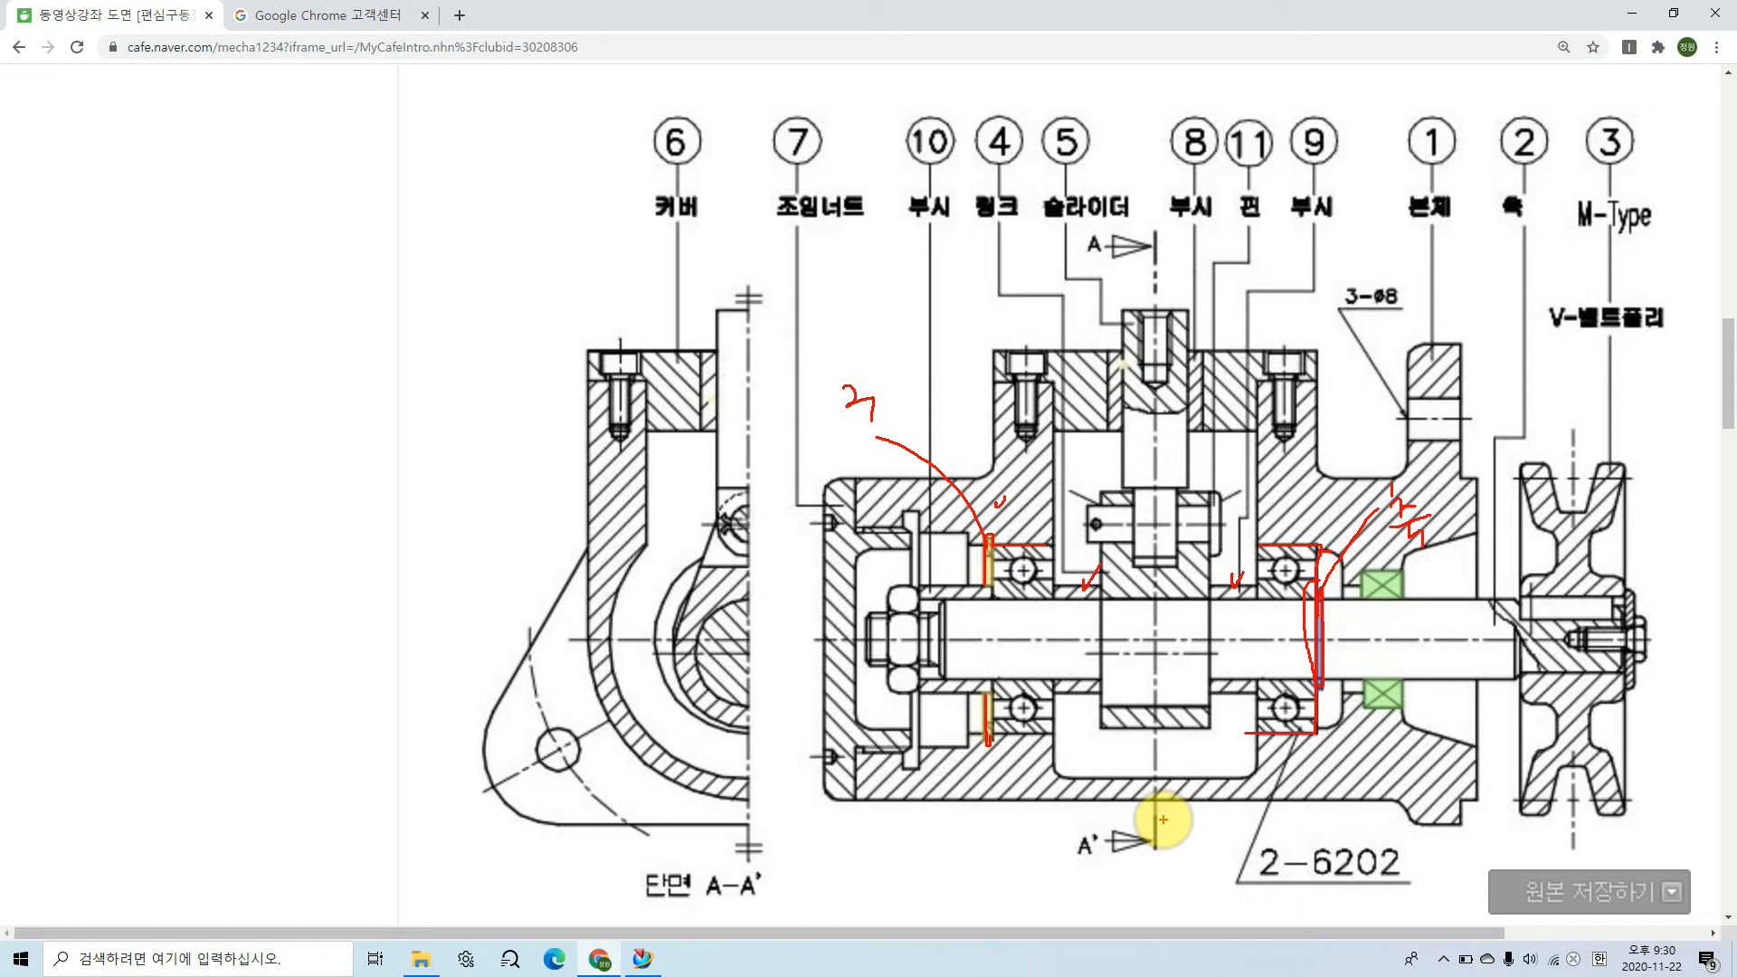
# Step: Outline both green oil seal sections around the shaft and add a handwritten leader note beside the upper one
pyautogui.click(1363, 594)
pyautogui.moveTo(1364, 595)
pyautogui.mouseDown()
pyautogui.moveTo(1376, 569)
pyautogui.moveTo(1401, 593)
pyautogui.mouseUp()
pyautogui.moveTo(1396, 718)
pyautogui.mouseDown()
pyautogui.moveTo(1385, 666)
pyautogui.moveTo(1372, 716)
pyautogui.mouseUp()
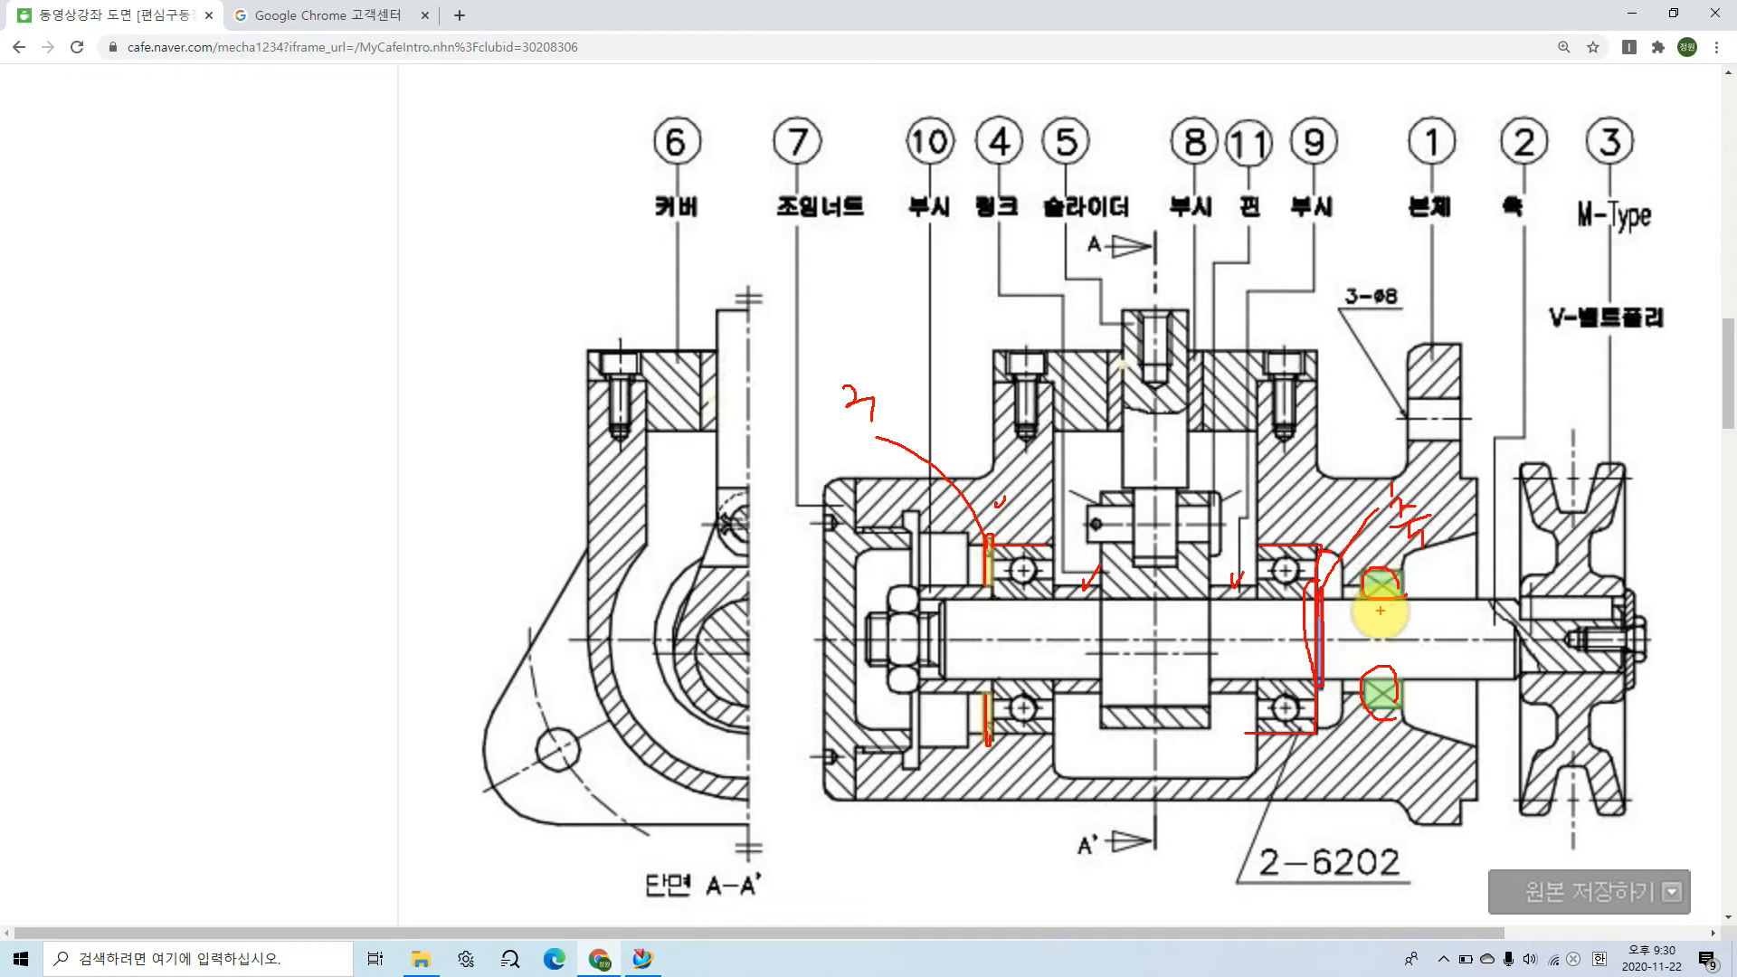
pyautogui.moveTo(1399, 574)
pyautogui.mouseDown()
pyautogui.moveTo(1359, 599)
pyautogui.moveTo(1360, 578)
pyautogui.moveTo(1384, 595)
pyautogui.mouseUp()
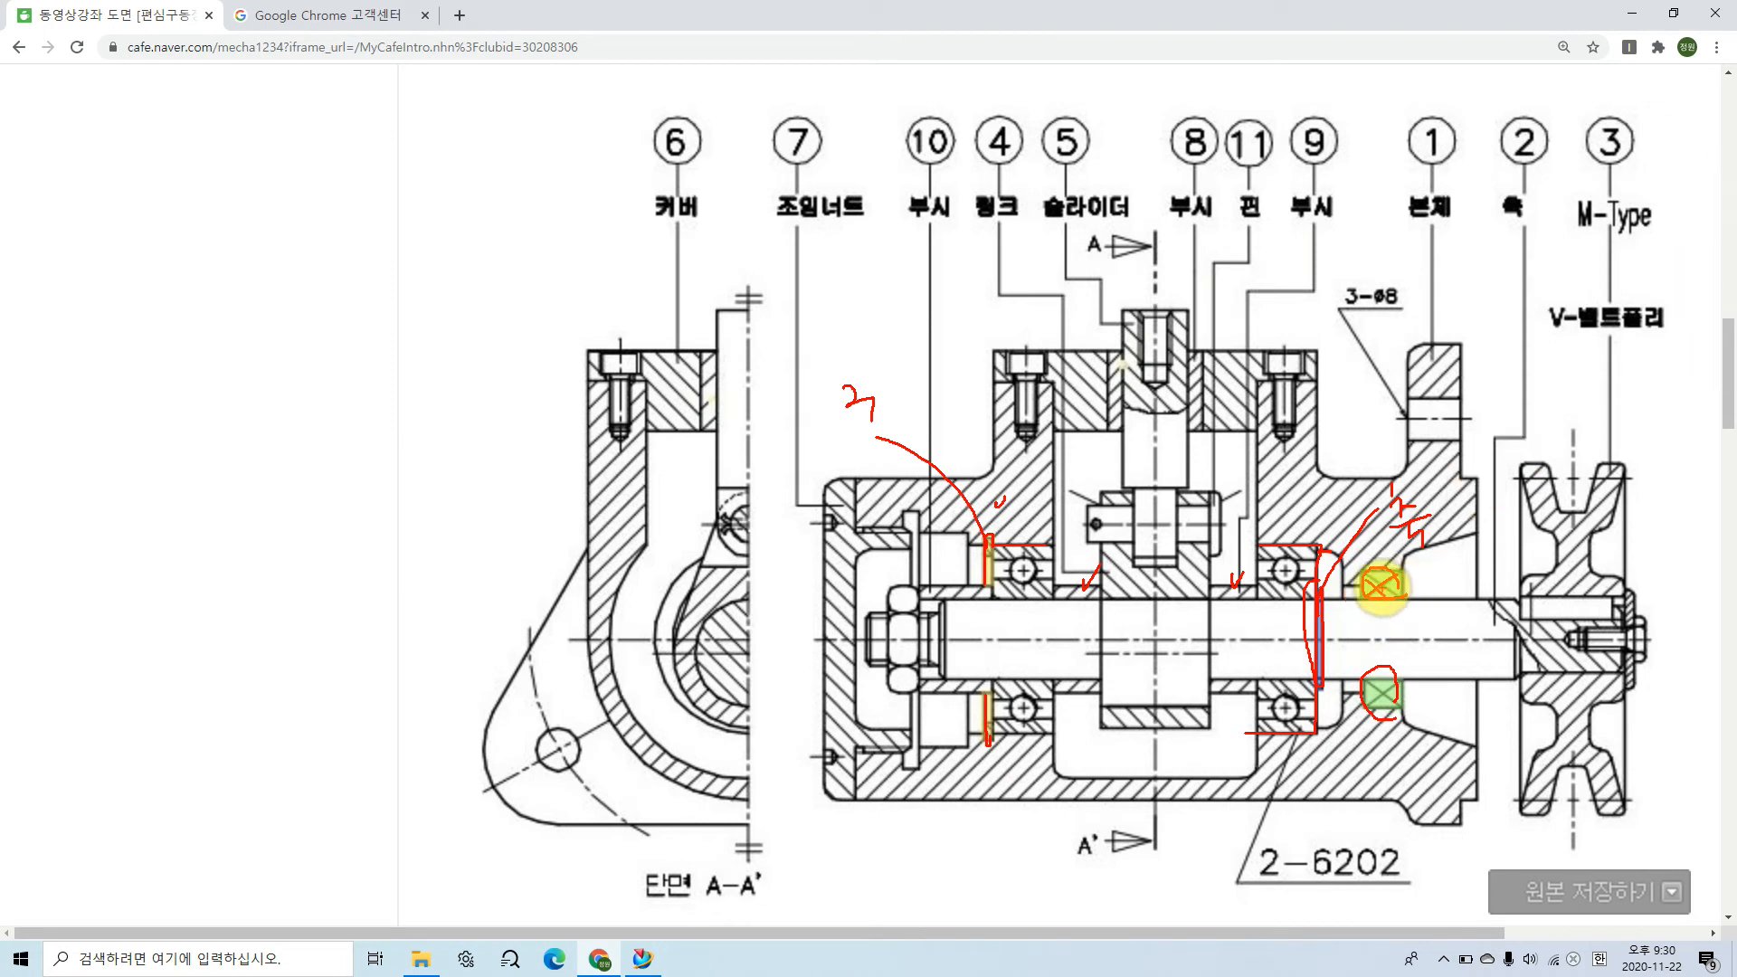
pyautogui.moveTo(1381, 586); pyautogui.dragTo(1442, 580)
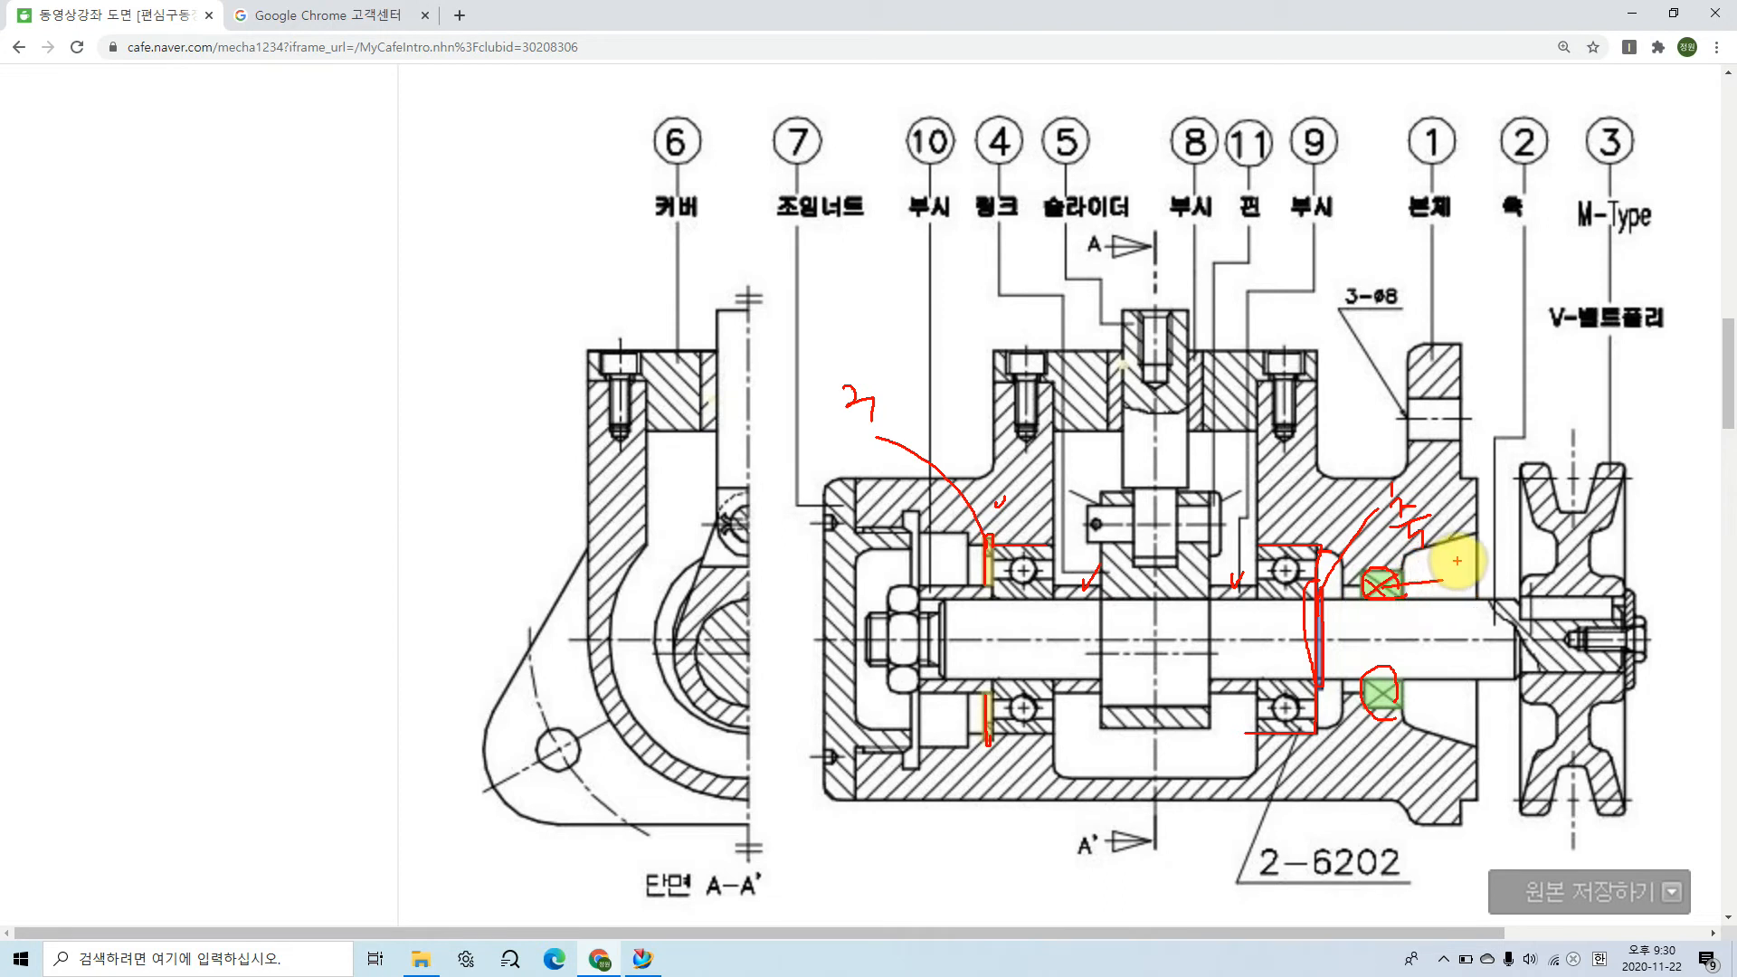
pyautogui.moveTo(1455, 566); pyautogui.dragTo(1574, 577)
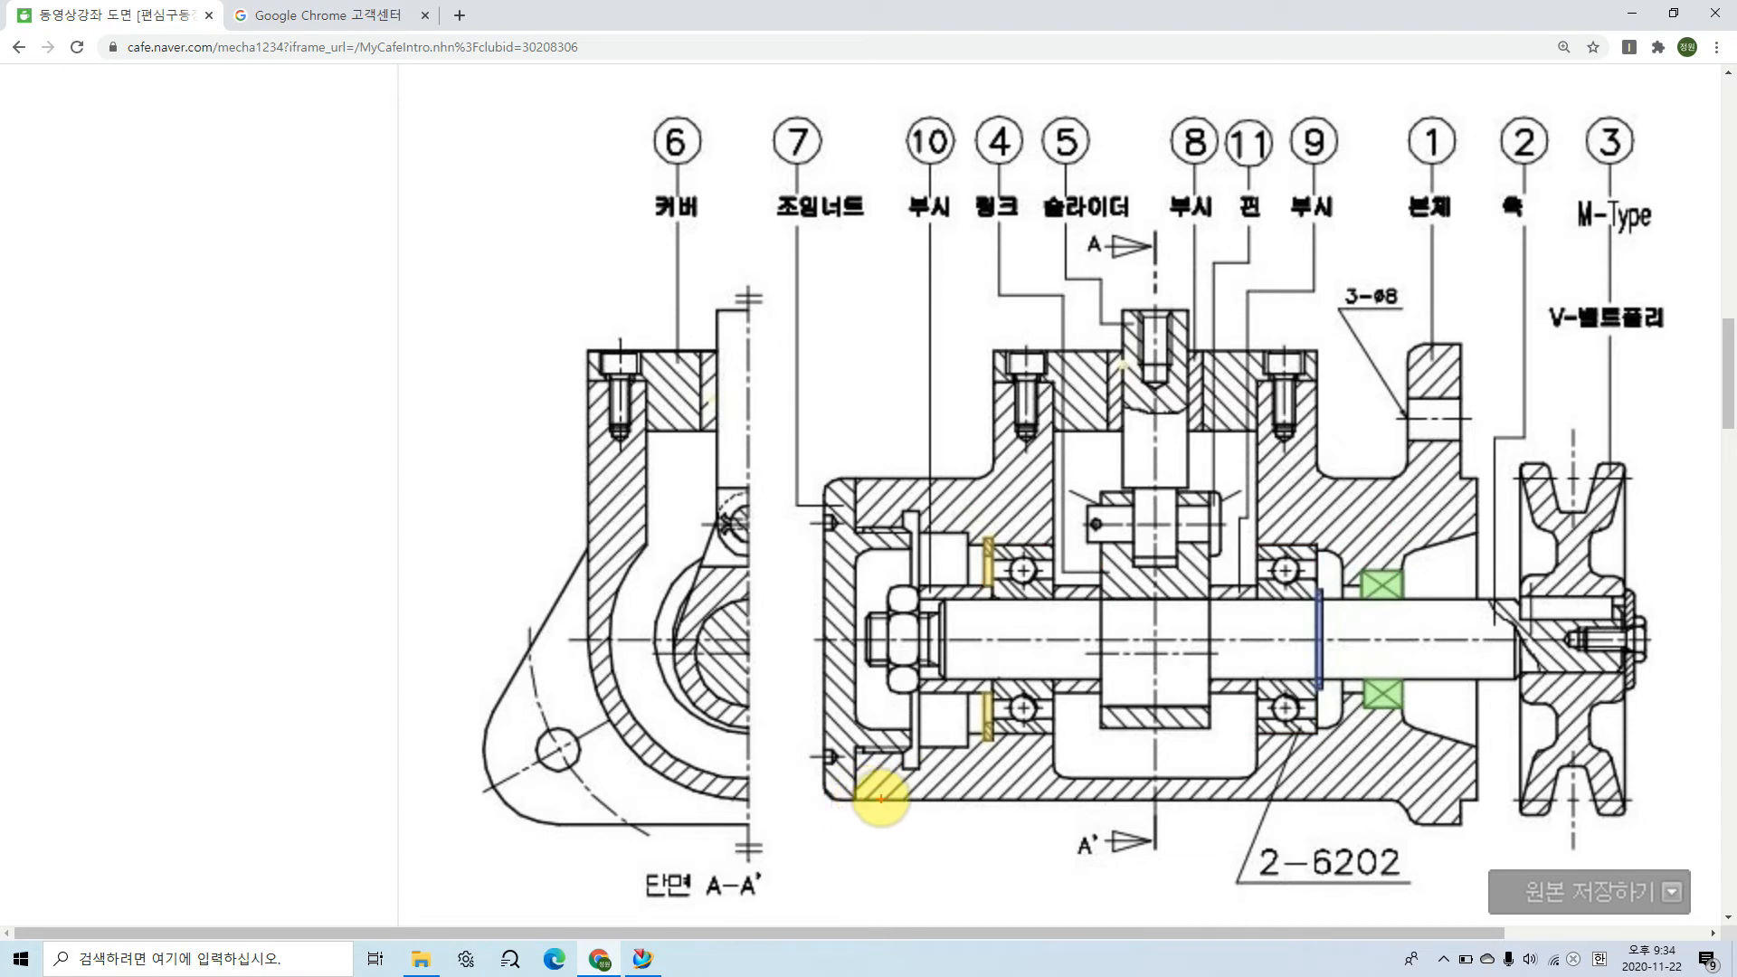
# Step: Trace the main body's section on the assembly drawing, including its outer contour, central cavity and stepped bores above and below the shaft
pyautogui.moveTo(858, 801)
pyautogui.mouseDown()
pyautogui.moveTo(856, 751)
pyautogui.moveTo(896, 749)
pyautogui.mouseUp()
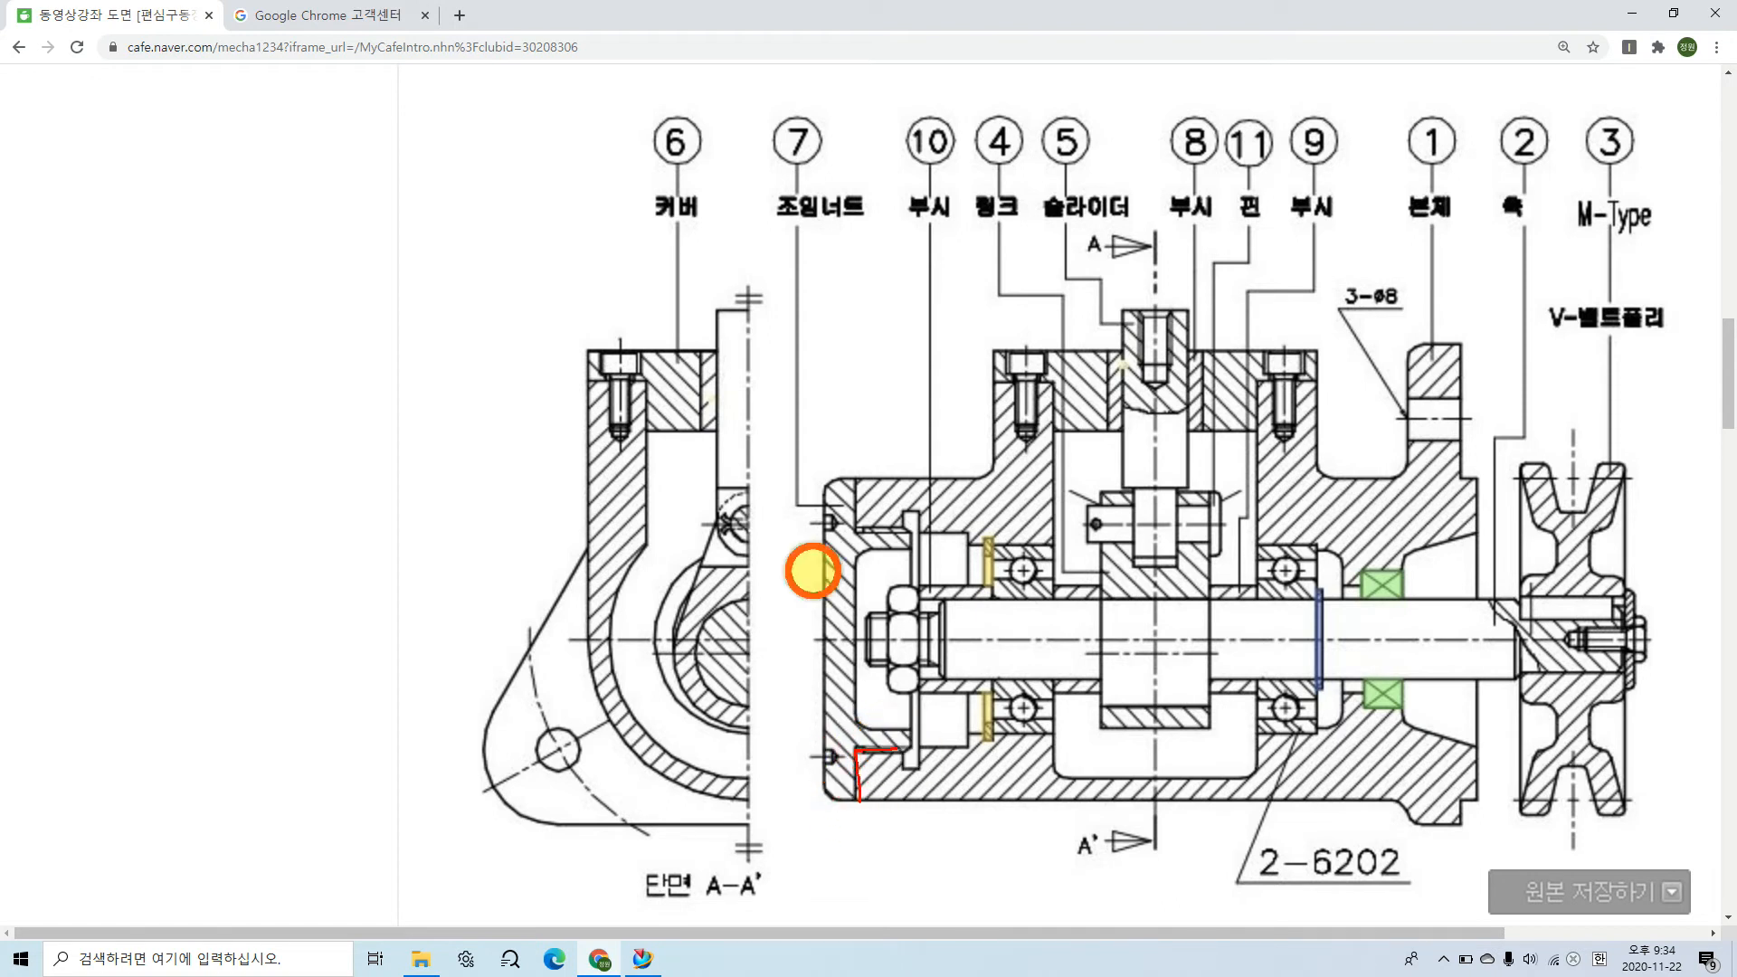
pyautogui.moveTo(855, 473)
pyautogui.mouseDown()
pyautogui.moveTo(854, 524)
pyautogui.moveTo(898, 523)
pyautogui.moveTo(997, 389)
pyautogui.moveTo(1053, 380)
pyautogui.moveTo(1047, 769)
pyautogui.moveTo(1208, 774)
pyautogui.moveTo(1254, 687)
pyautogui.moveTo(1251, 389)
pyautogui.moveTo(1312, 375)
pyautogui.moveTo(1317, 445)
pyautogui.moveTo(1377, 480)
pyautogui.moveTo(1420, 380)
pyautogui.moveTo(1462, 361)
pyautogui.moveTo(1480, 815)
pyautogui.moveTo(837, 802)
pyautogui.mouseUp()
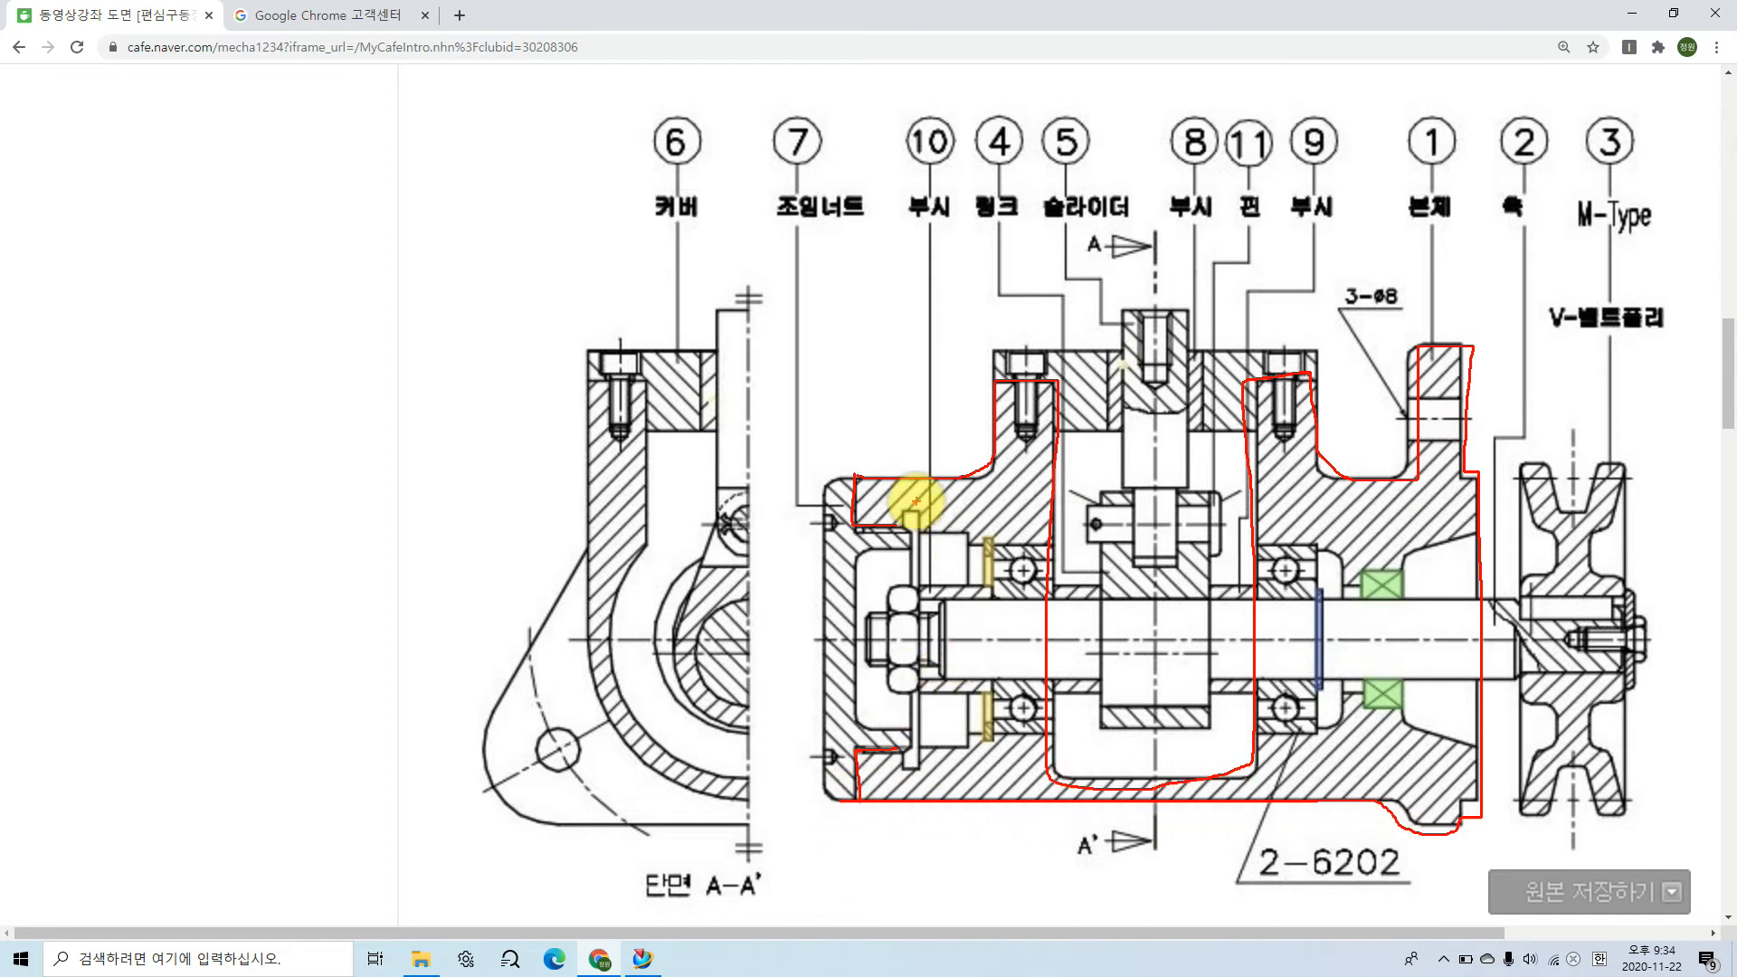
pyautogui.click(896, 525)
pyautogui.moveTo(896, 522); pyautogui.dragTo(1059, 544)
pyautogui.moveTo(1246, 540)
pyautogui.mouseDown()
pyautogui.moveTo(1324, 543)
pyautogui.moveTo(1361, 584)
pyautogui.moveTo(1413, 543)
pyautogui.moveTo(1486, 526)
pyautogui.mouseUp()
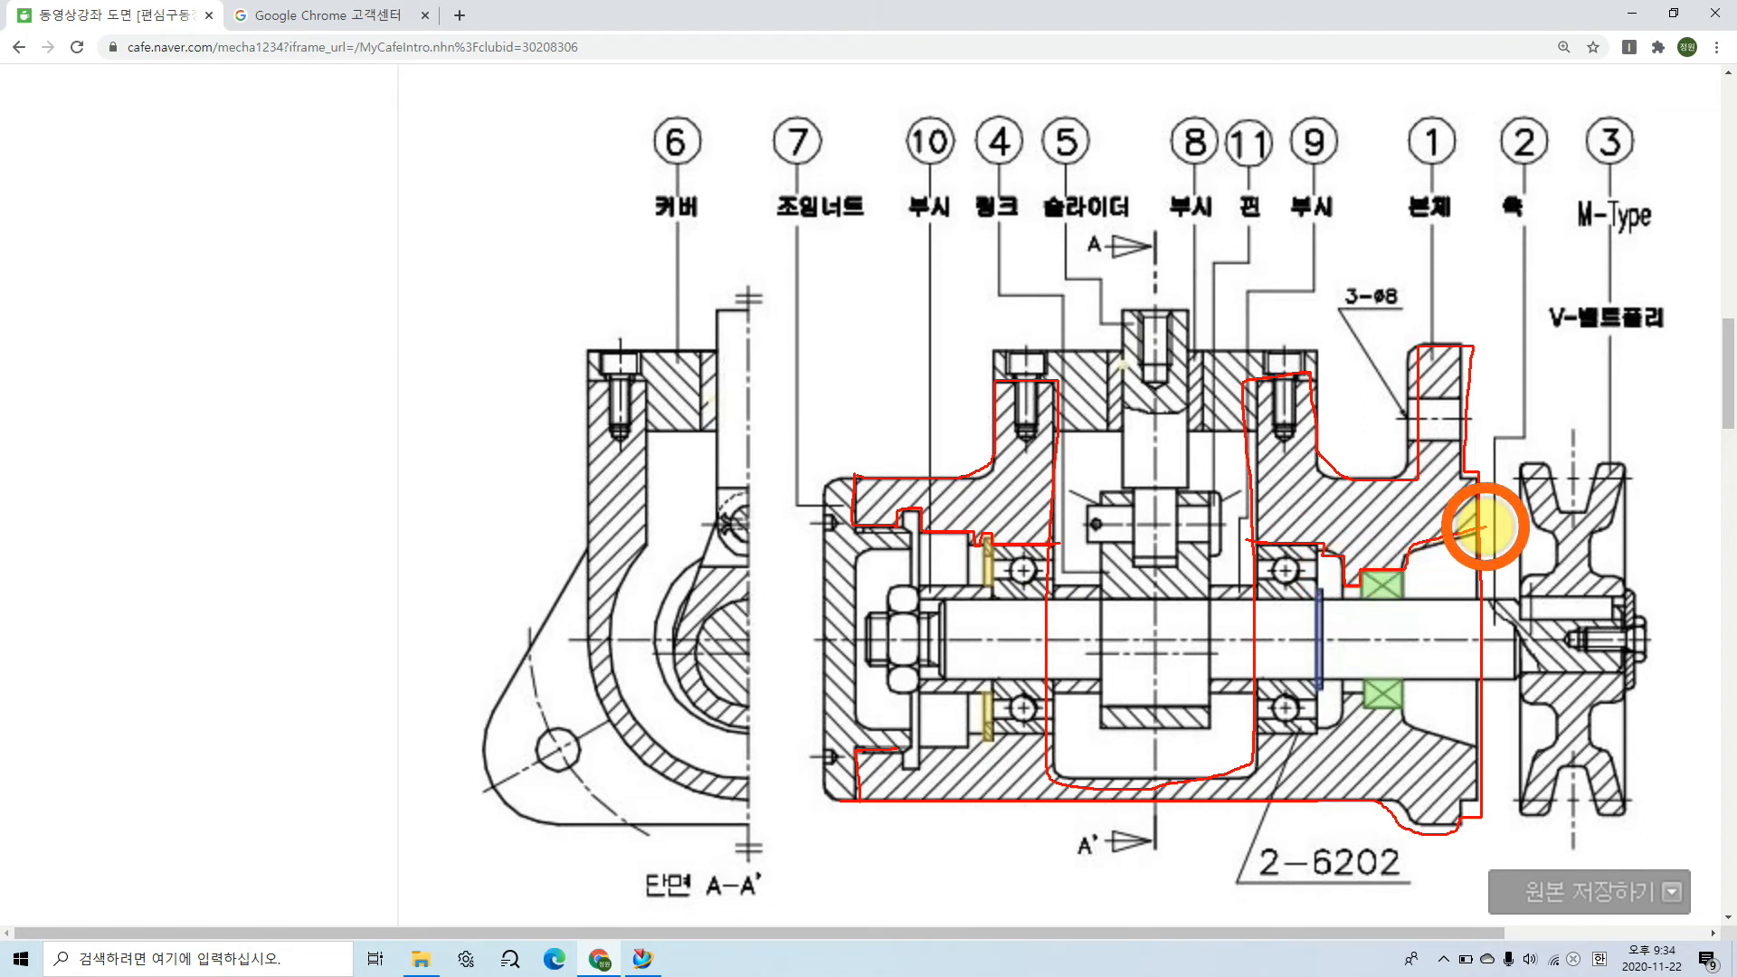
pyautogui.moveTo(902, 749)
pyautogui.mouseDown()
pyautogui.moveTo(923, 760)
pyautogui.moveTo(1002, 733)
pyautogui.mouseUp()
pyautogui.moveTo(1256, 737)
pyautogui.mouseDown()
pyautogui.moveTo(1331, 736)
pyautogui.moveTo(1365, 694)
pyautogui.moveTo(1484, 749)
pyautogui.mouseUp()
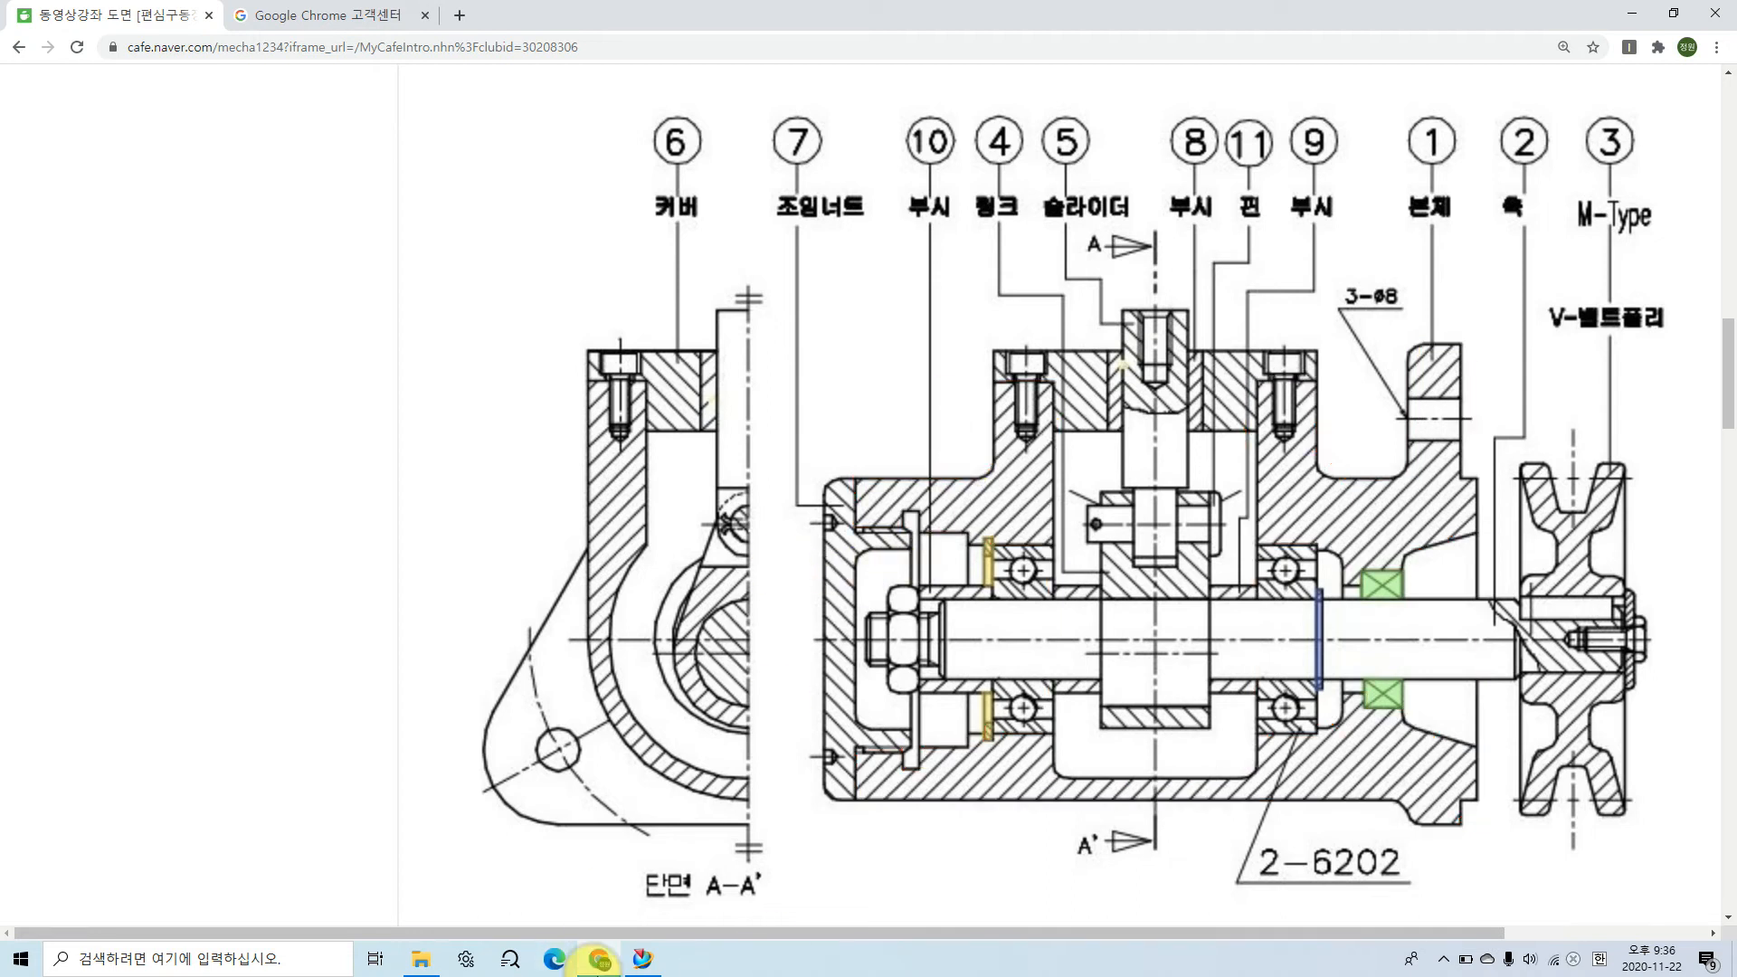
# Step: Mark the main body's diameter as 60 and its overall length as 115 with handwritten dimensions on the drawing
pyautogui.click(643, 959)
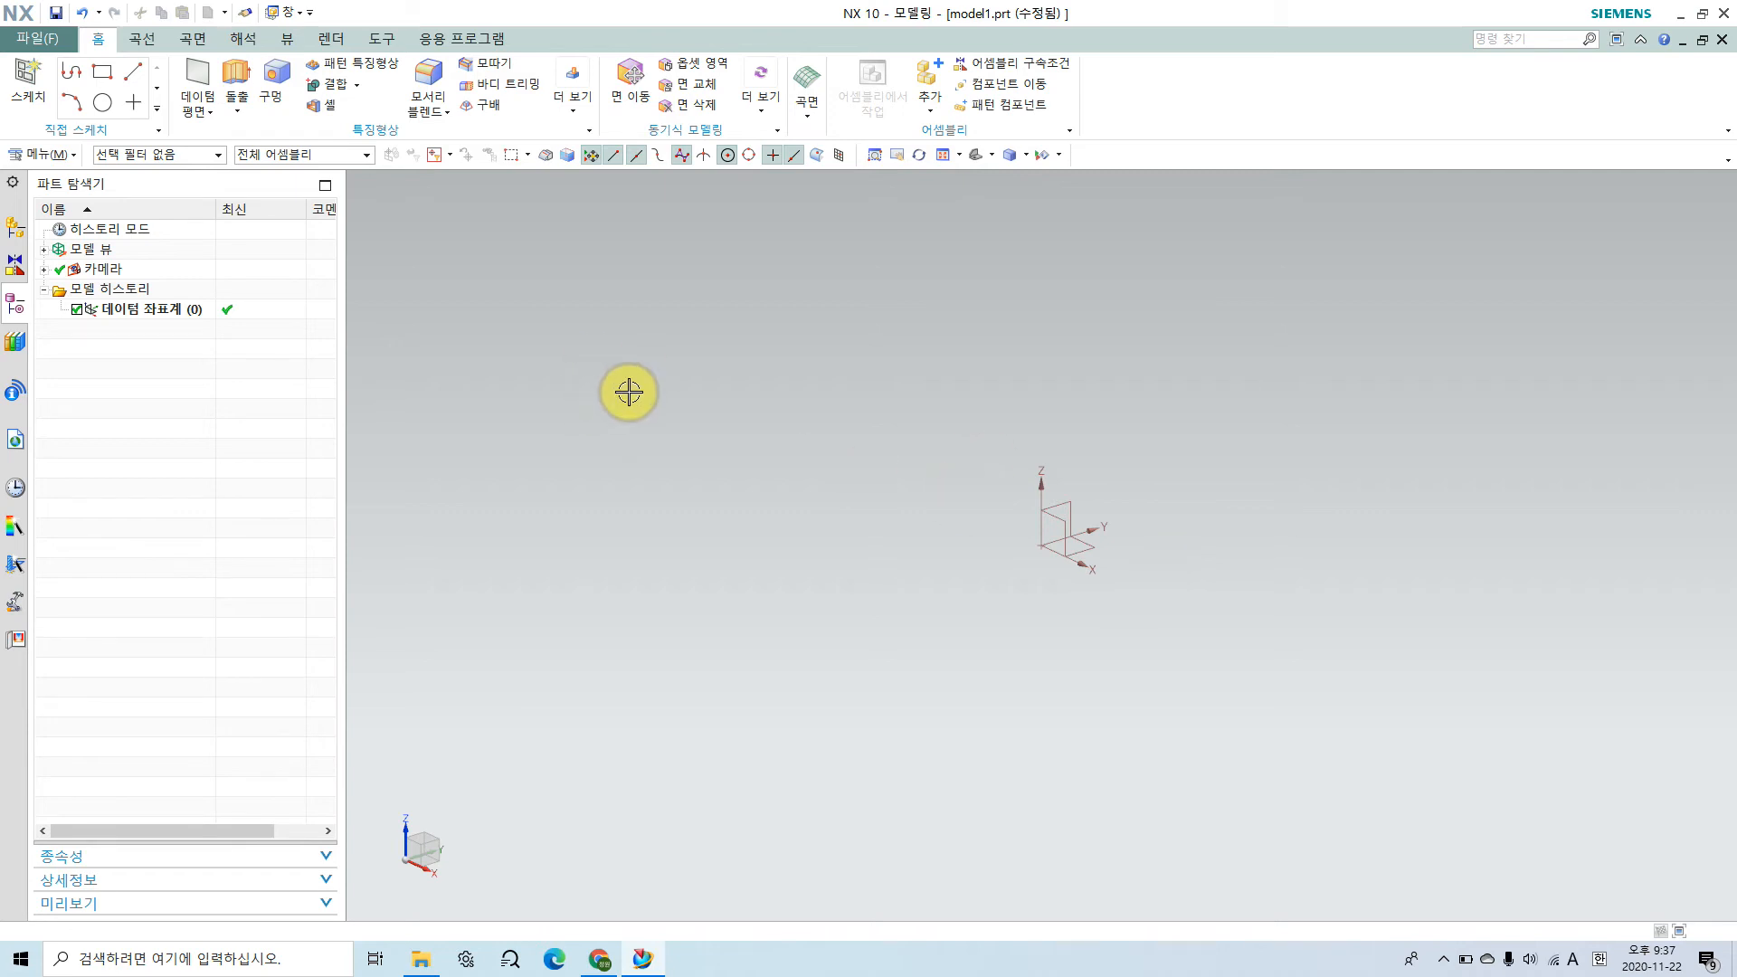
pyautogui.click(621, 946)
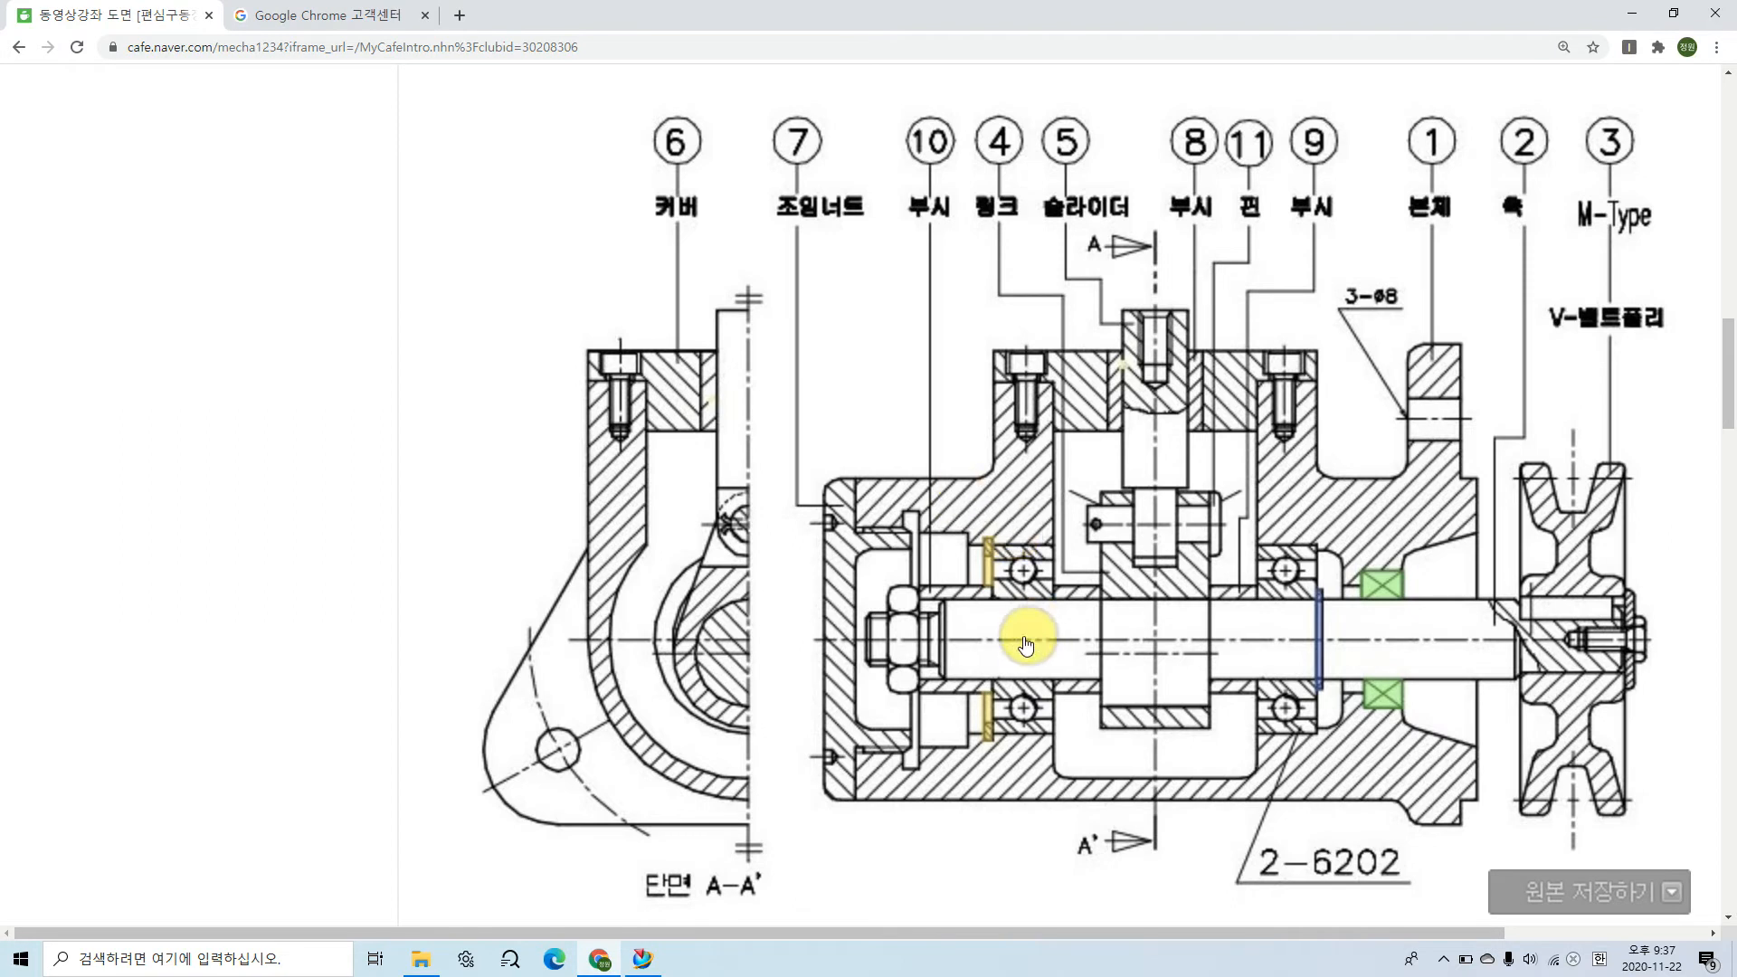
pyautogui.moveTo(904, 471)
pyautogui.mouseDown()
pyautogui.moveTo(802, 477)
pyautogui.moveTo(863, 474)
pyautogui.moveTo(858, 800)
pyautogui.moveTo(915, 797)
pyautogui.mouseUp()
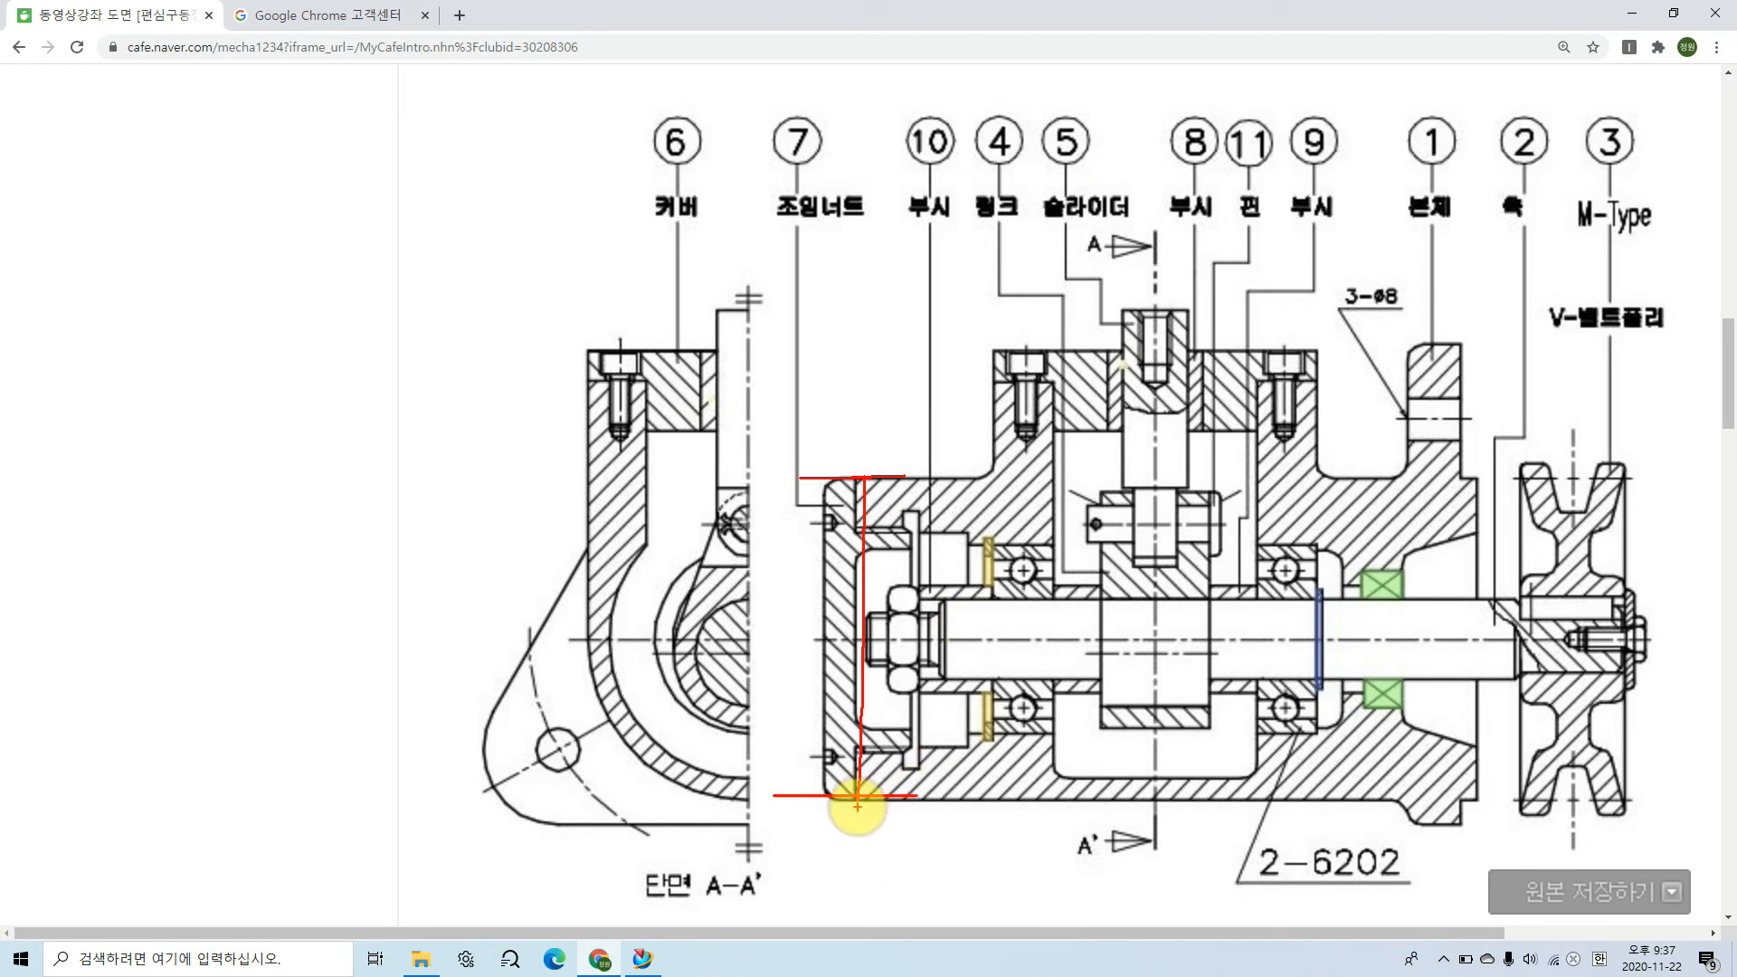
pyautogui.moveTo(753, 568)
pyautogui.mouseDown()
pyautogui.moveTo(764, 583)
pyautogui.moveTo(775, 564)
pyautogui.moveTo(721, 634)
pyautogui.moveTo(756, 645)
pyautogui.moveTo(729, 565)
pyautogui.moveTo(778, 506)
pyautogui.moveTo(744, 543)
pyautogui.moveTo(784, 524)
pyautogui.mouseUp()
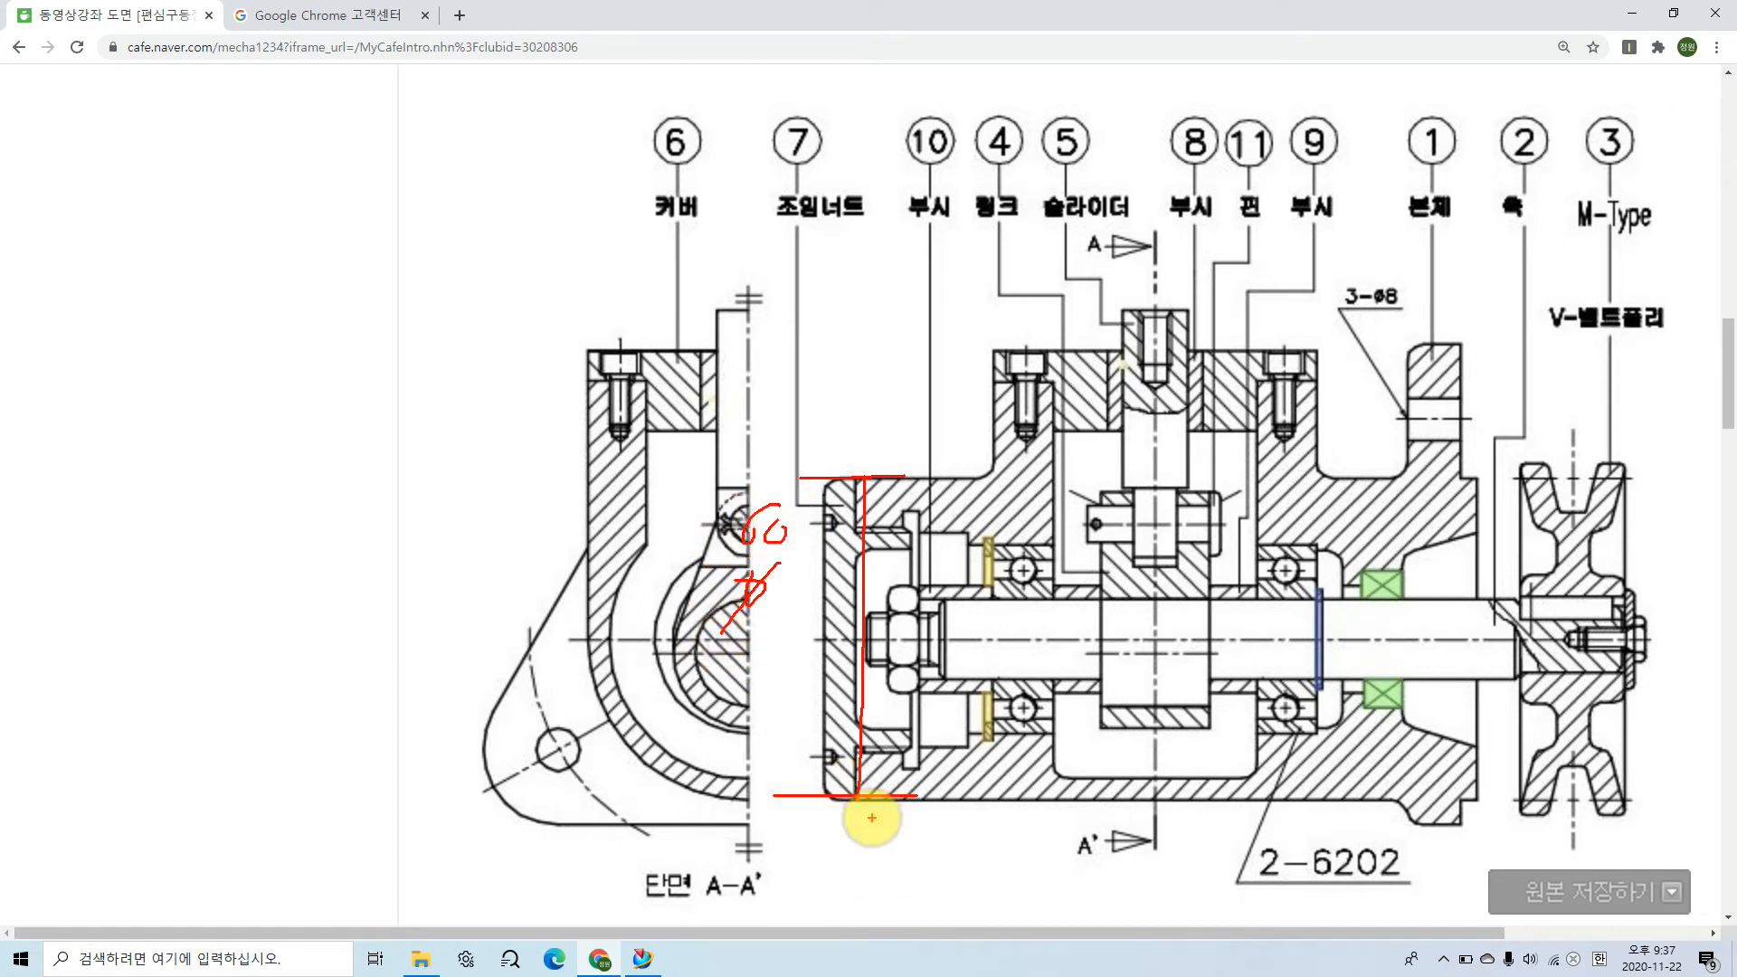
pyautogui.moveTo(860, 789)
pyautogui.mouseDown()
pyautogui.moveTo(848, 855)
pyautogui.moveTo(1447, 840)
pyautogui.moveTo(1474, 776)
pyautogui.moveTo(1468, 882)
pyautogui.mouseUp()
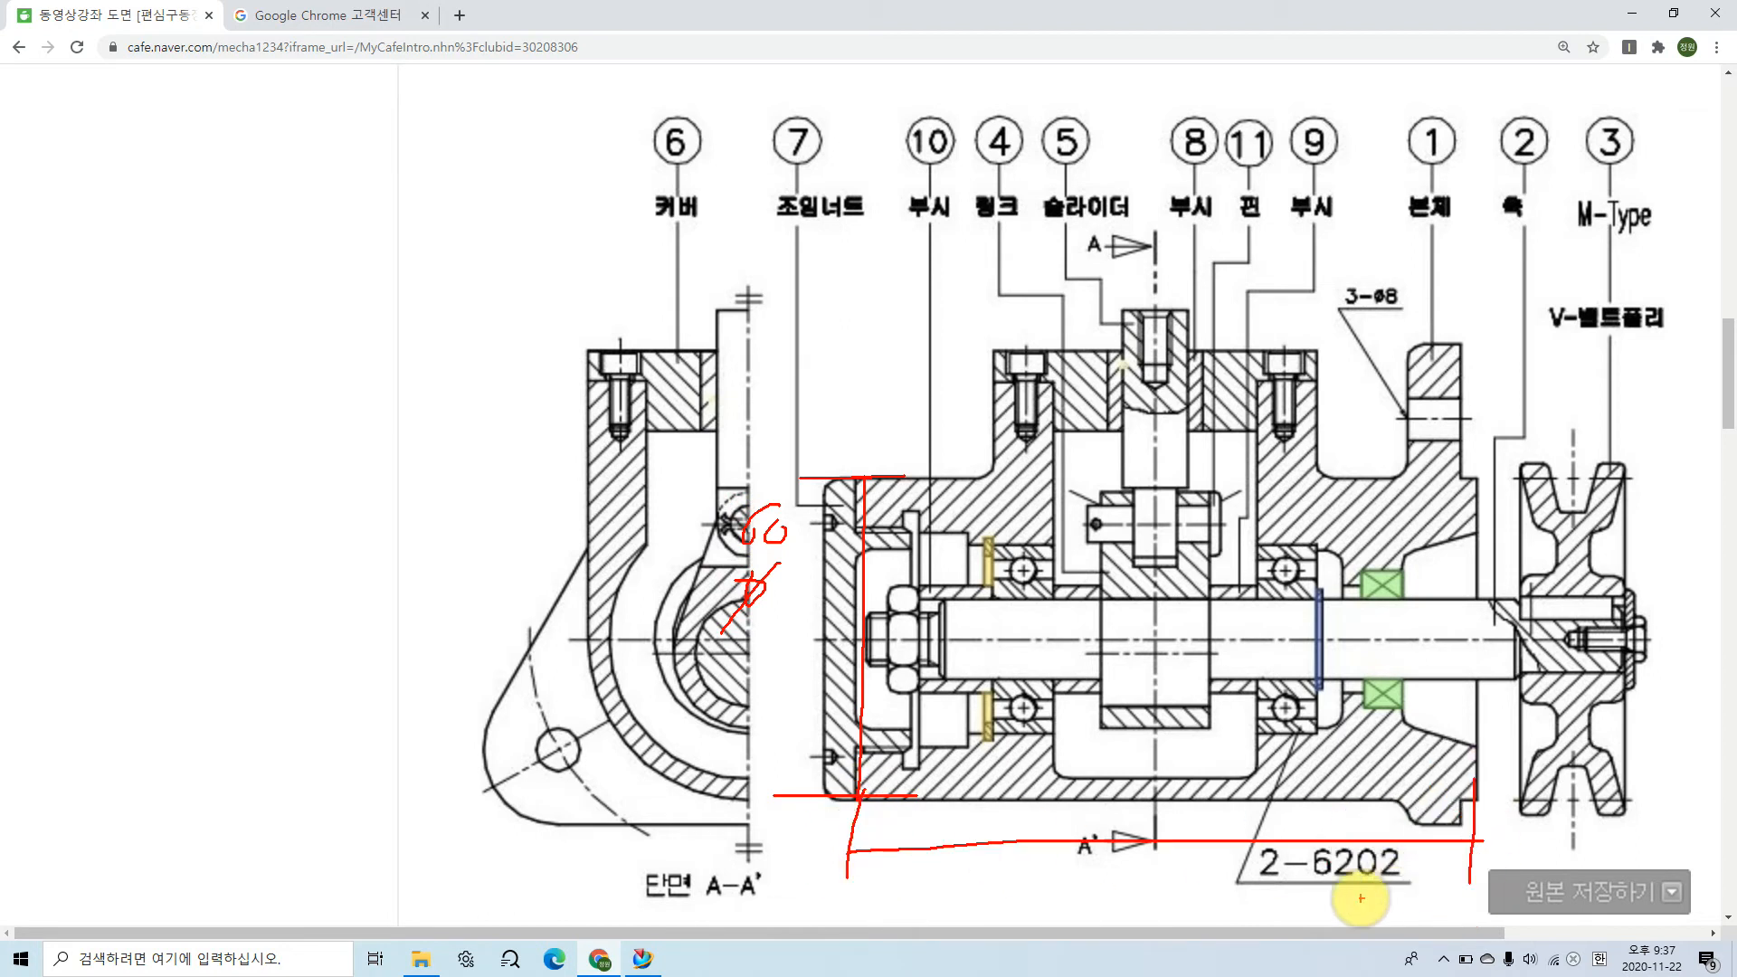
pyautogui.moveTo(1112, 891); pyautogui.dragTo(1162, 875)
# Step: Mark the slider's vertical centre line and its 56 distance from the body's nut-side face, then clear the marks
pyautogui.moveTo(1142, 177); pyautogui.dragTo(1153, 785)
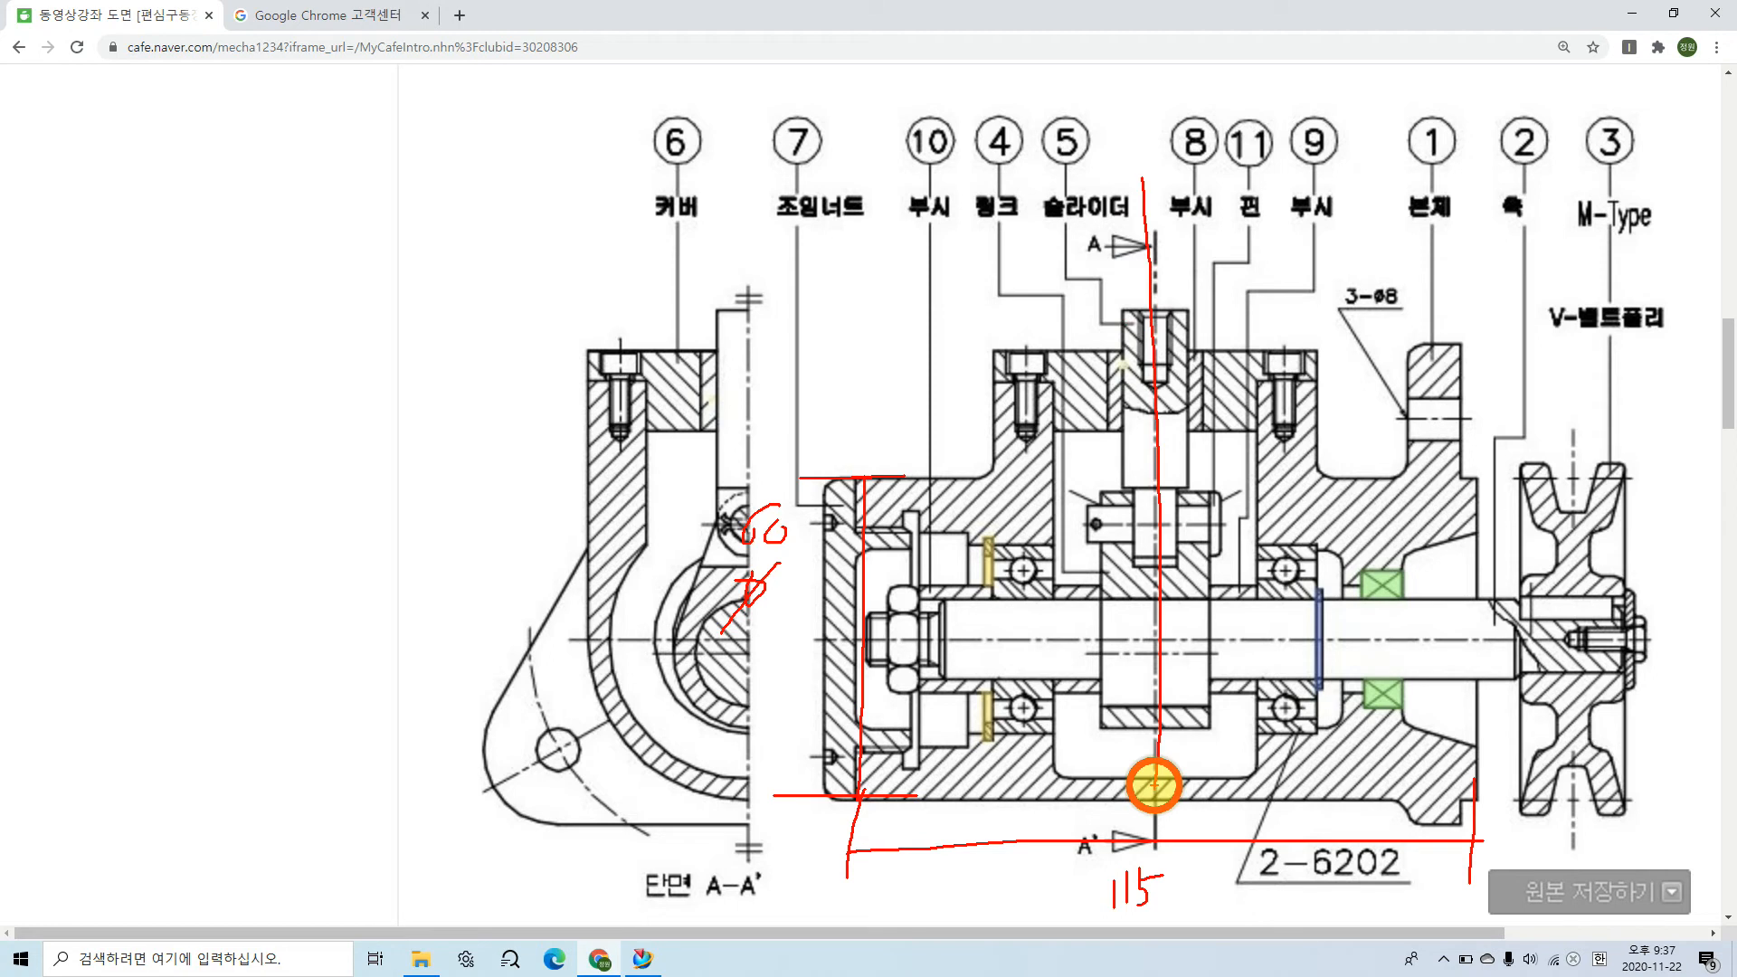
pyautogui.moveTo(858, 477)
pyautogui.mouseDown()
pyautogui.moveTo(866, 241)
pyautogui.moveTo(867, 281)
pyautogui.moveTo(1143, 273)
pyautogui.mouseUp()
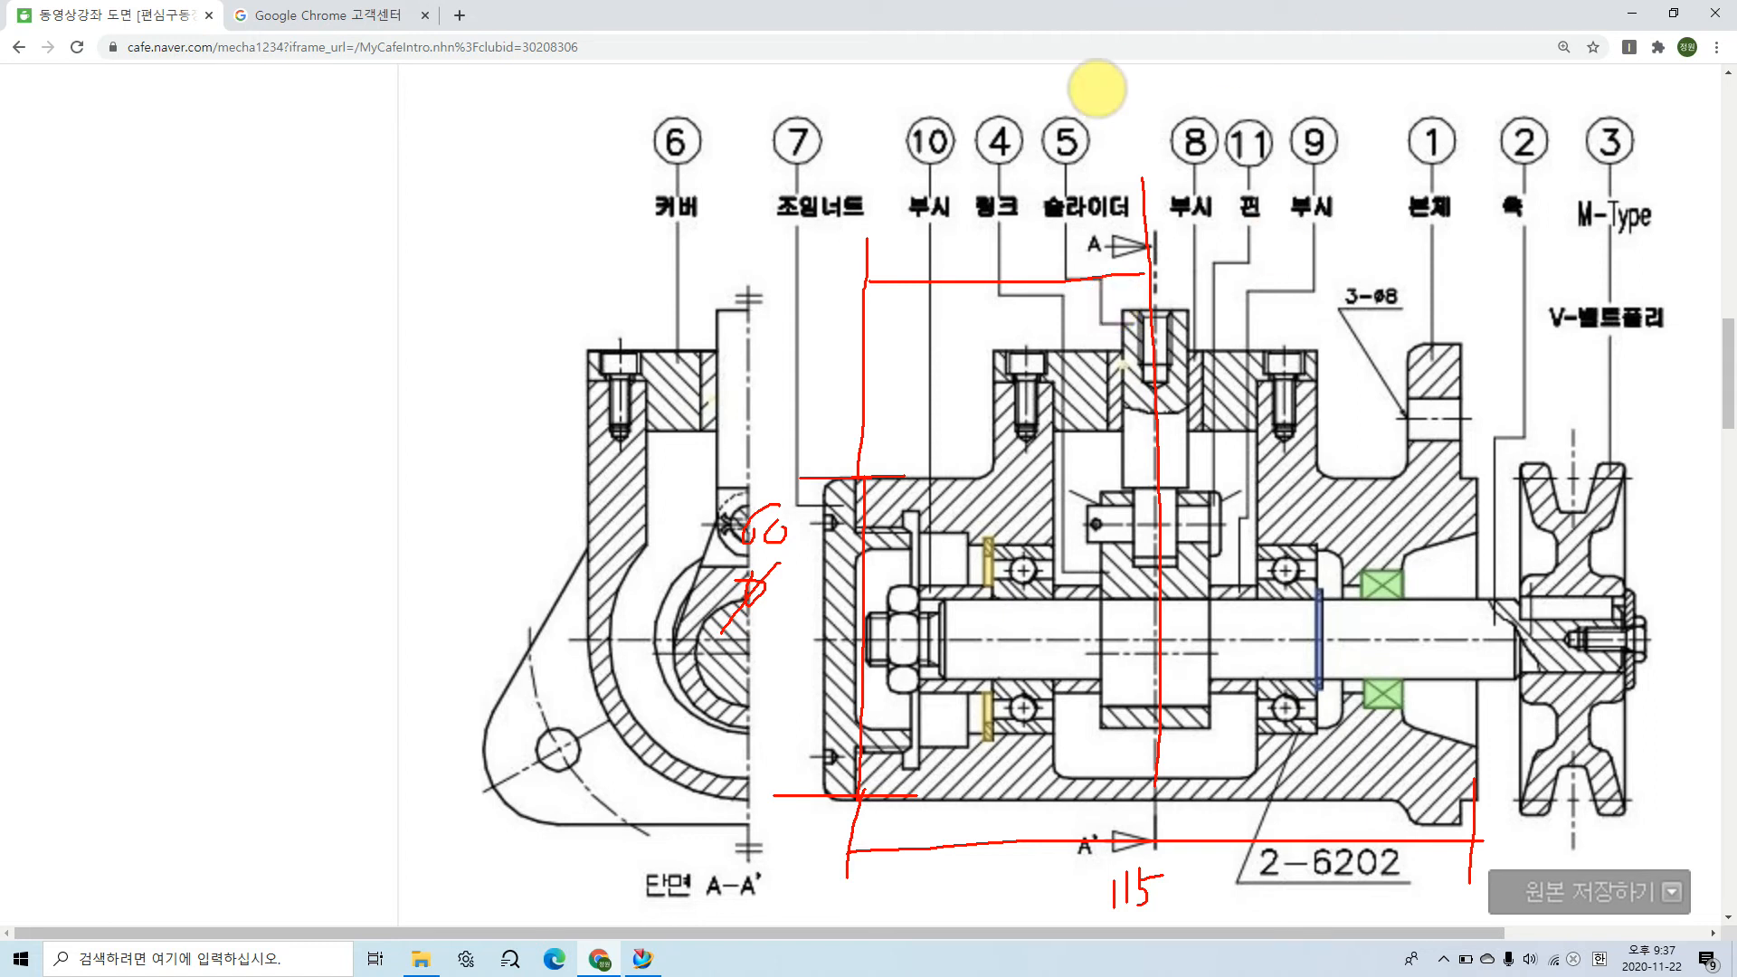
pyautogui.moveTo(983, 235)
pyautogui.mouseDown()
pyautogui.moveTo(1016, 213)
pyautogui.moveTo(1009, 260)
pyautogui.mouseUp()
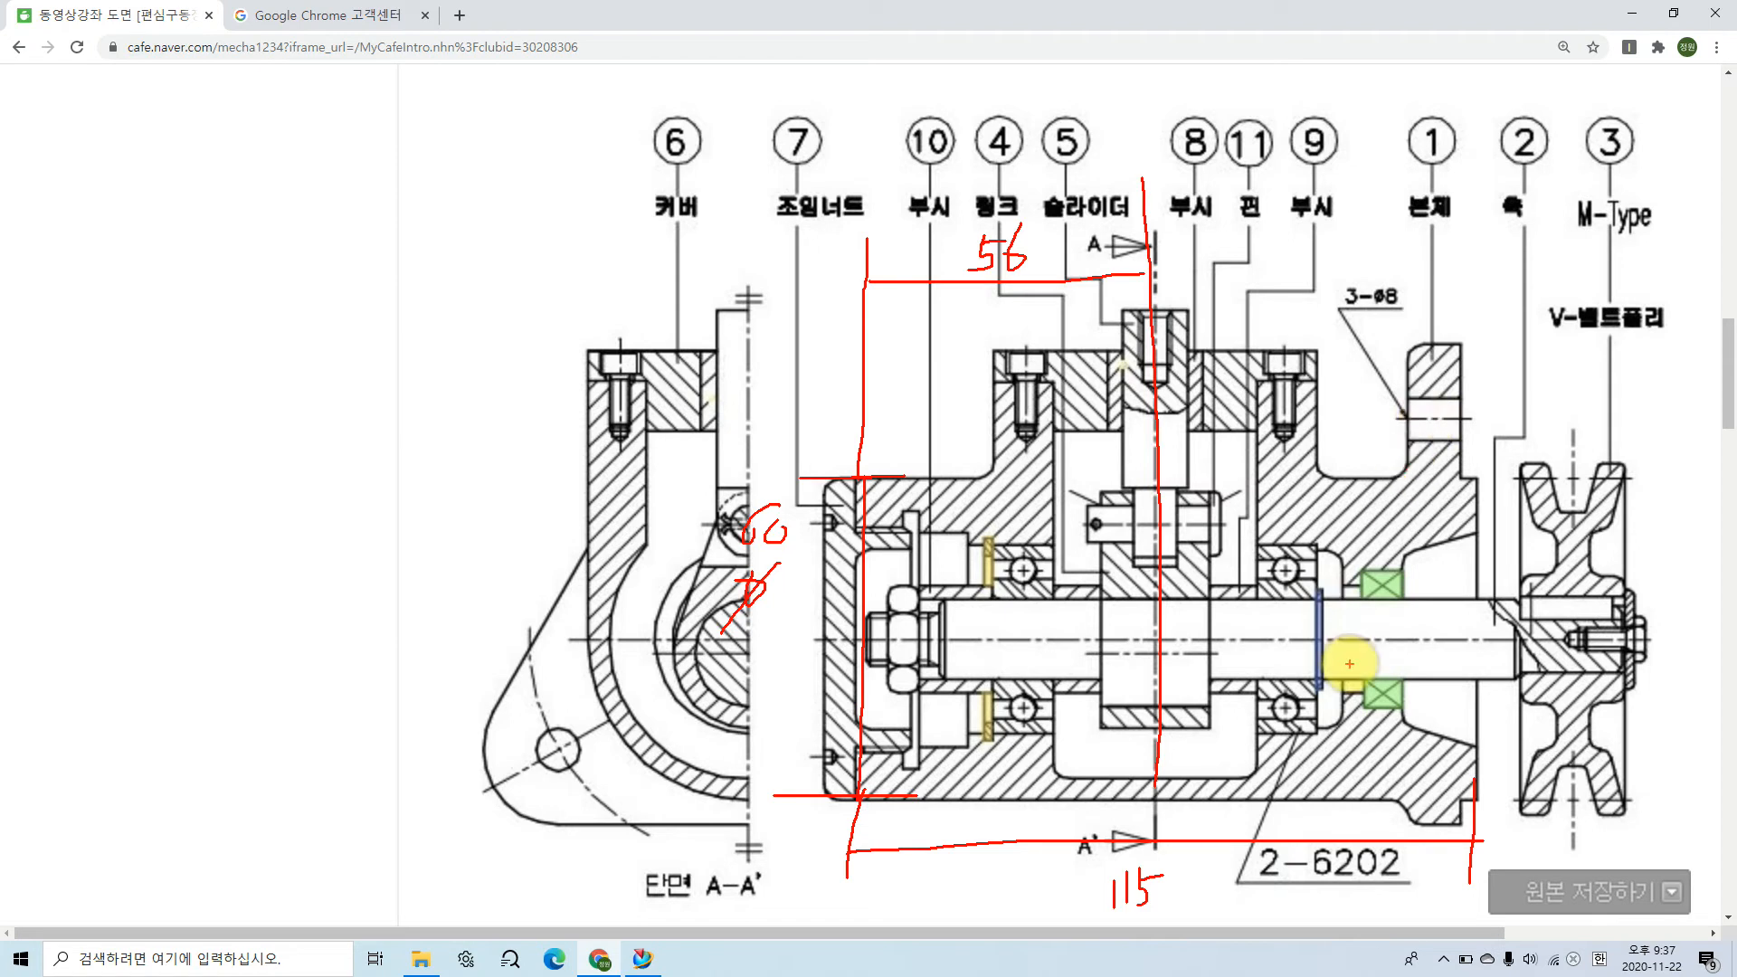
pyautogui.press('Escape')
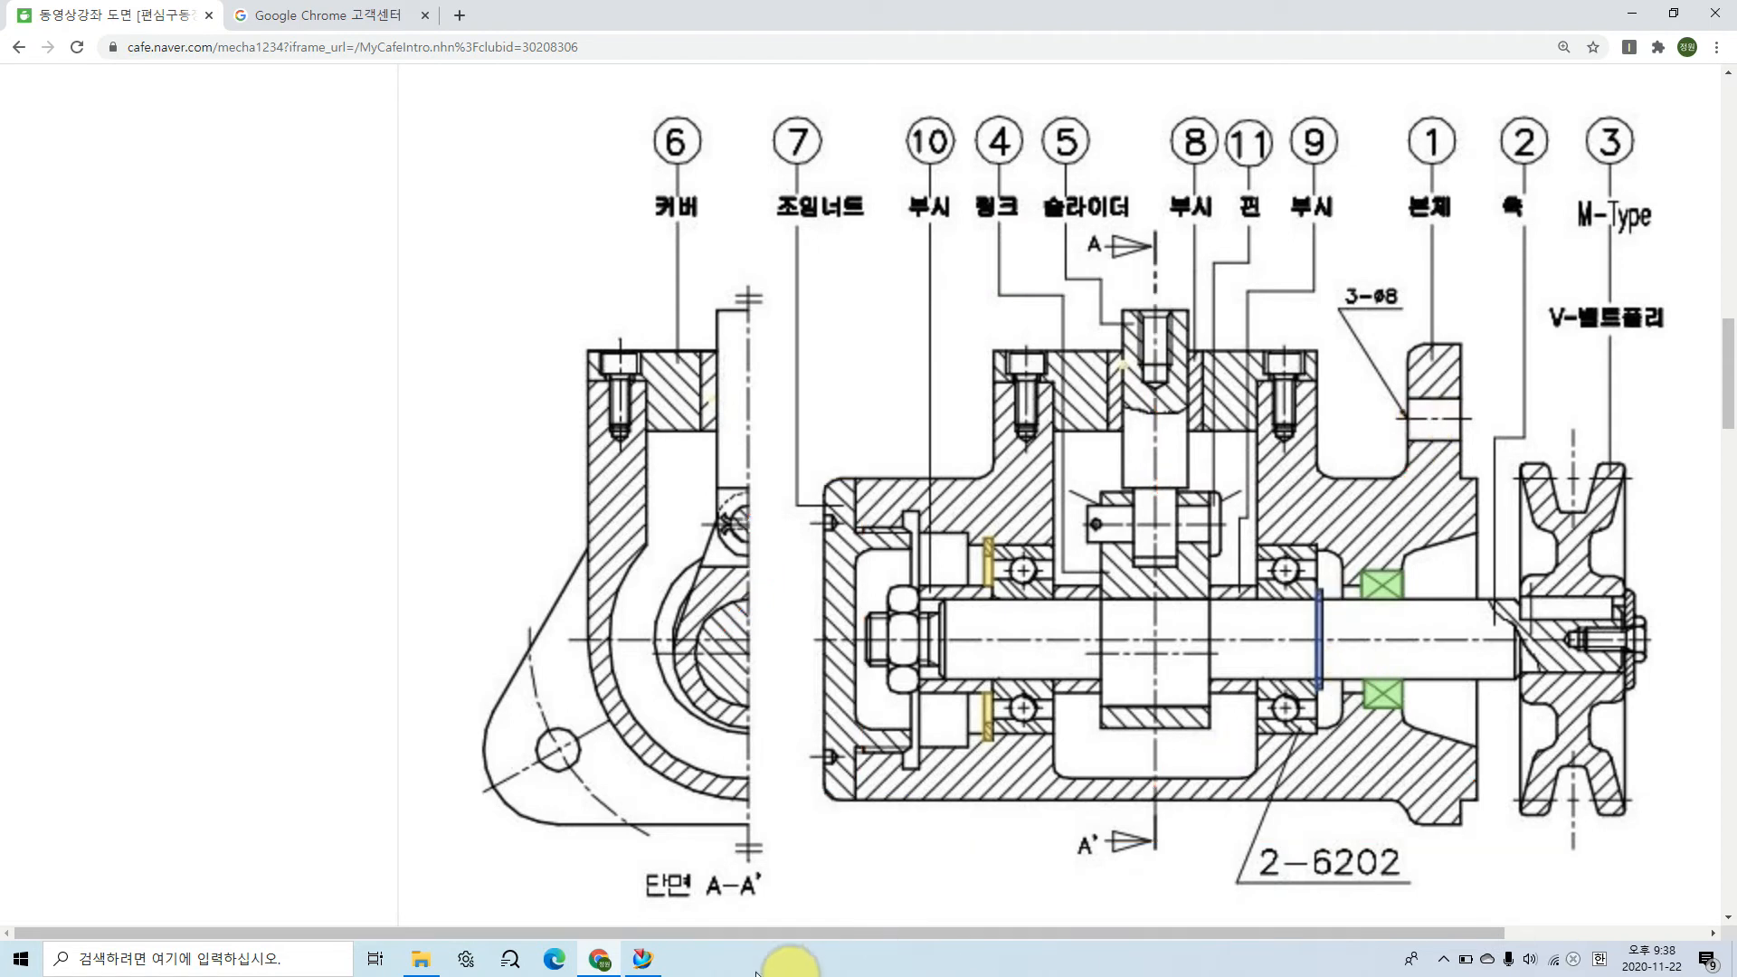
# Step: Switch to NX and create a sketch on the YZ datum plane
pyautogui.click(643, 959)
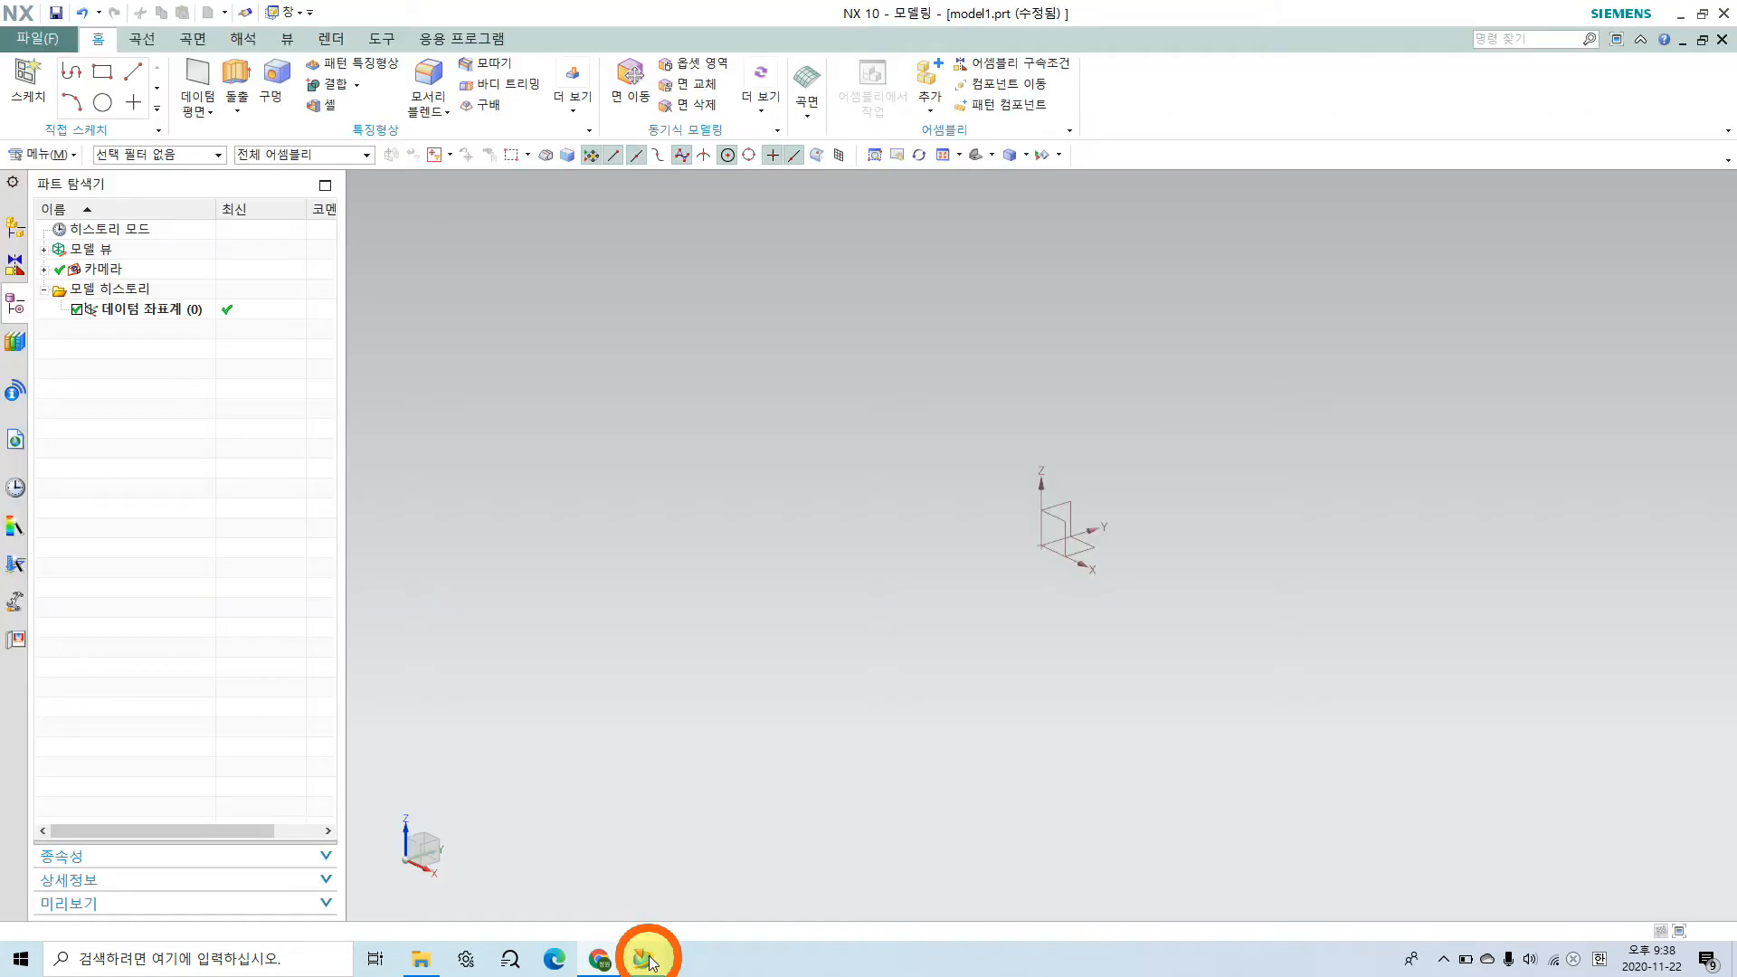
pyautogui.click(27, 80)
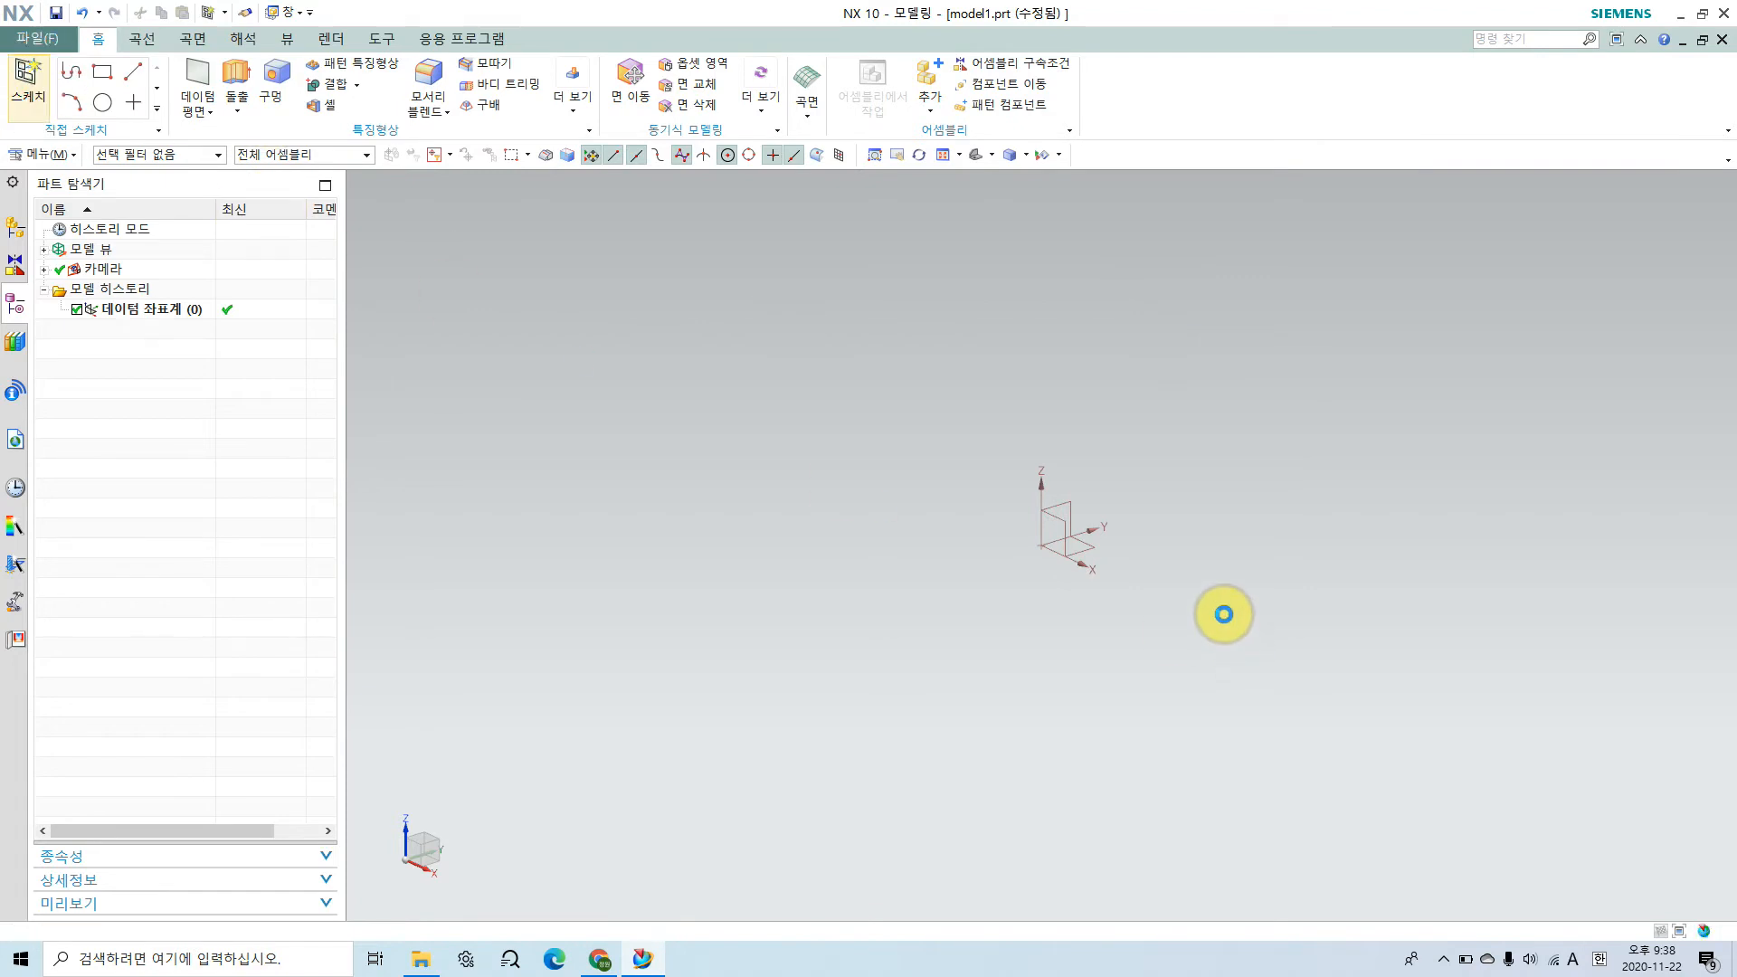
pyautogui.click(1071, 497)
pyautogui.click(301, 570)
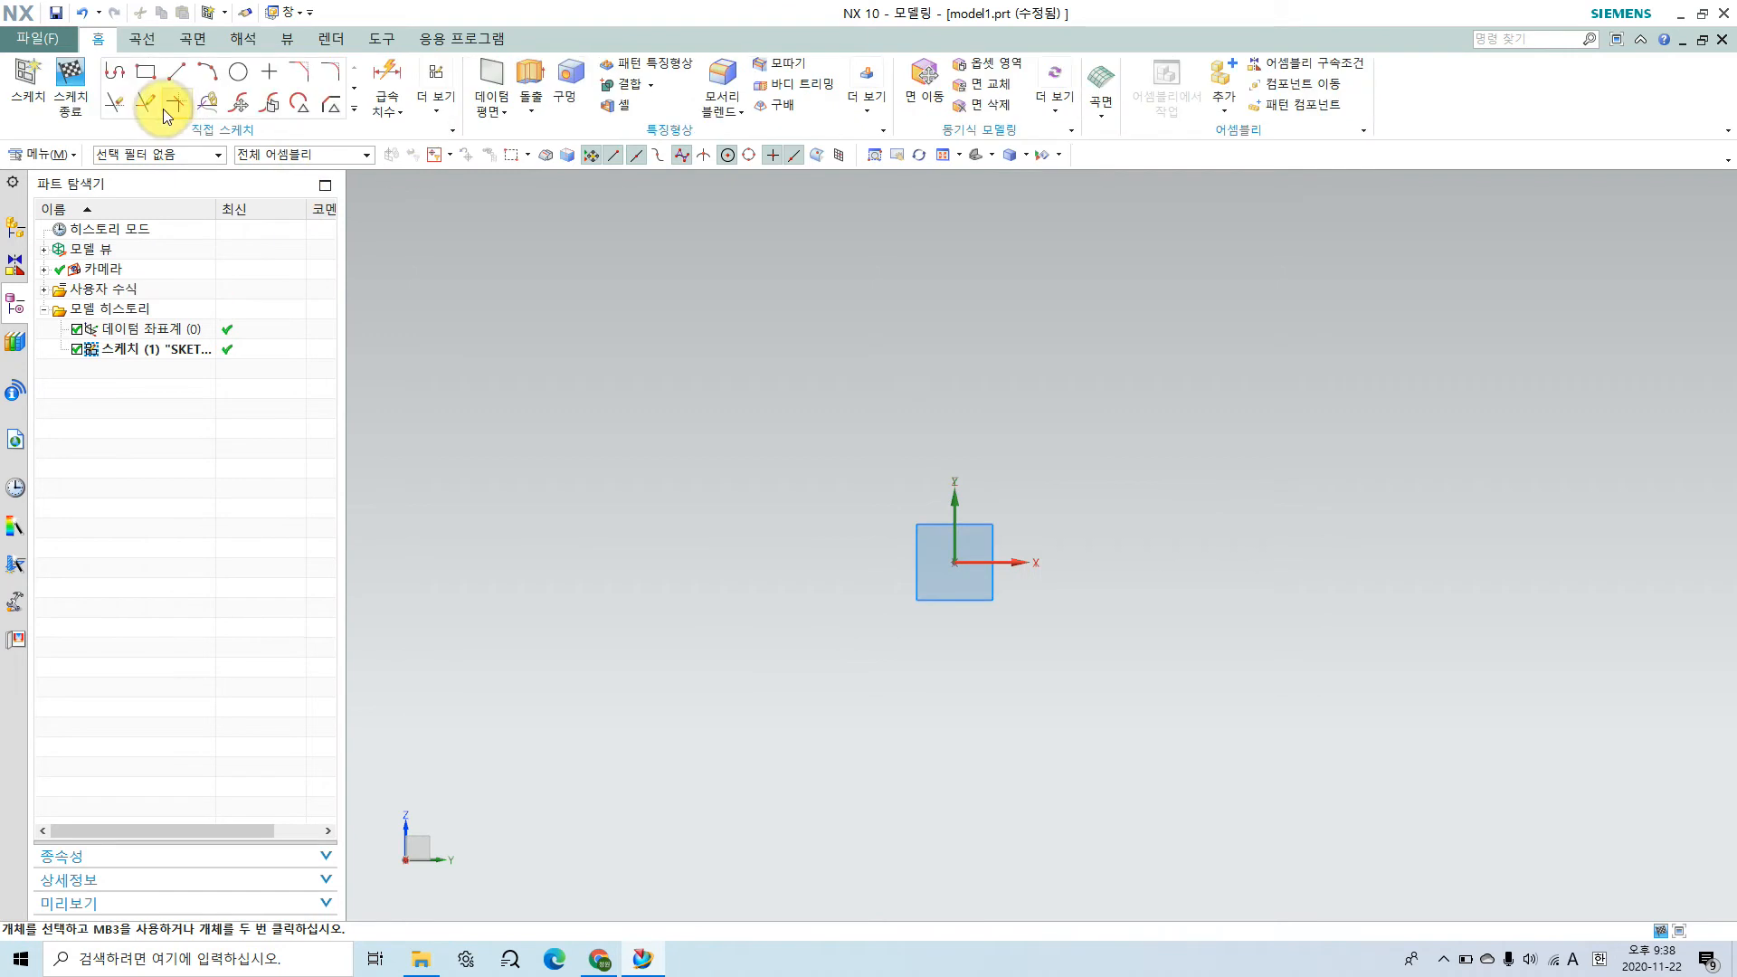
# Step: Draw a circle about 53 mm in diameter centred on the sketch origin
pyautogui.click(239, 73)
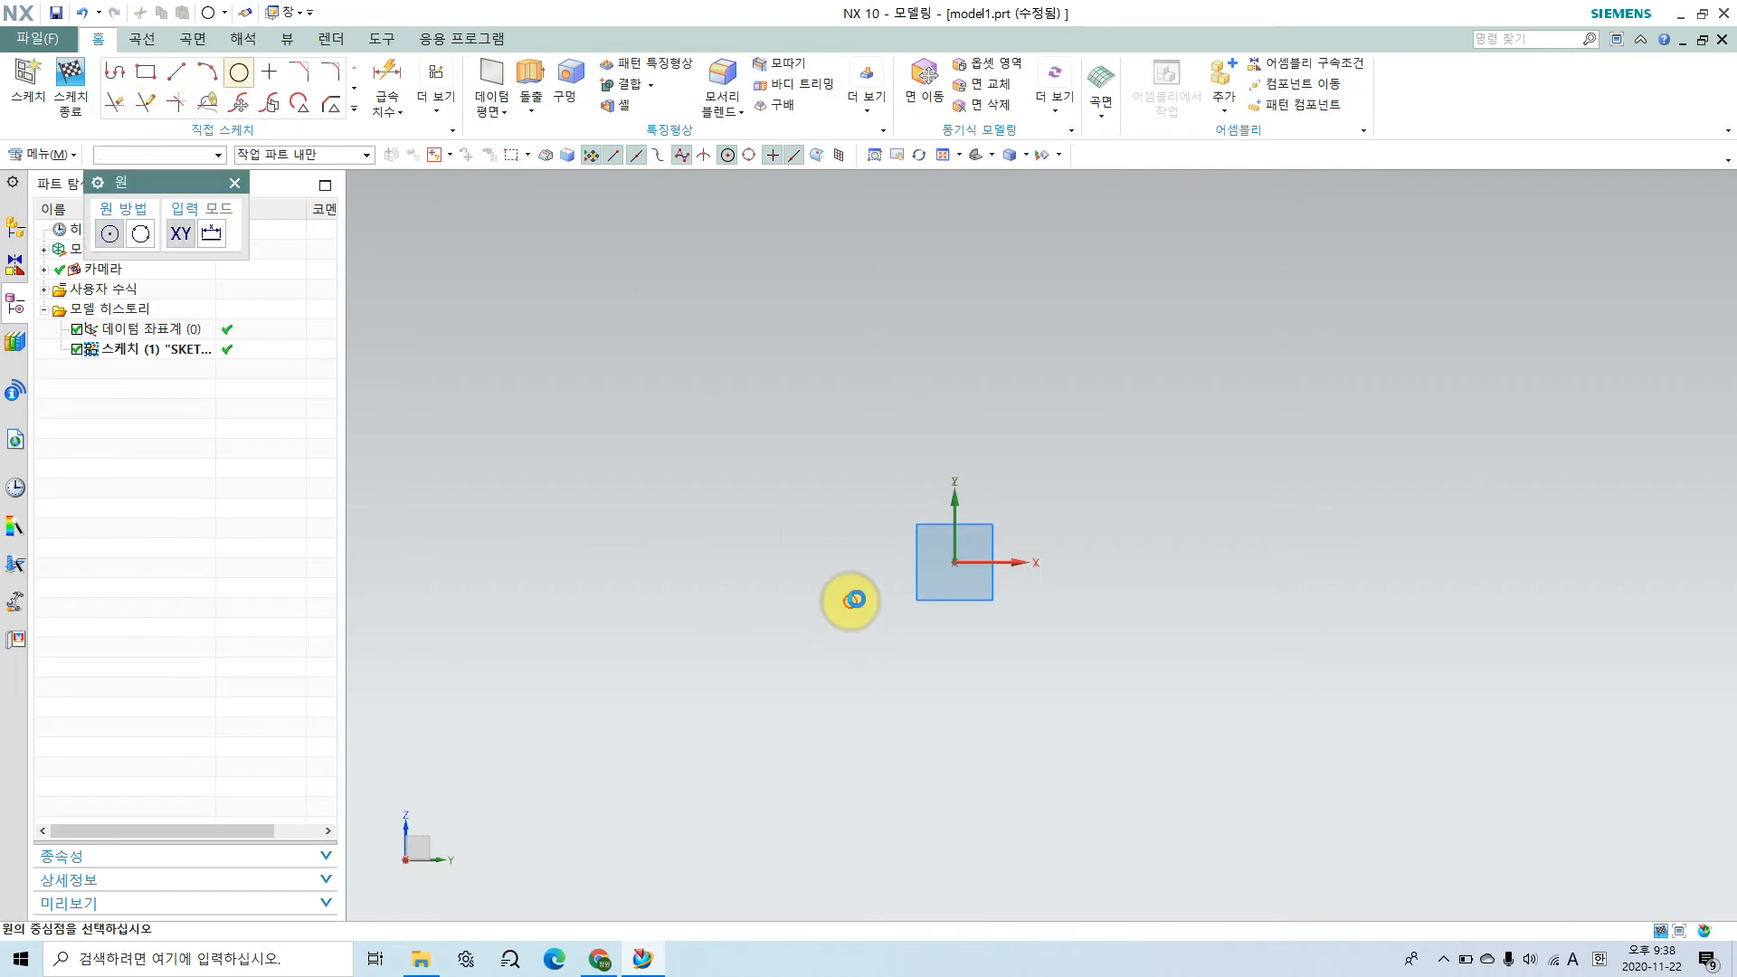
pyautogui.click(953, 562)
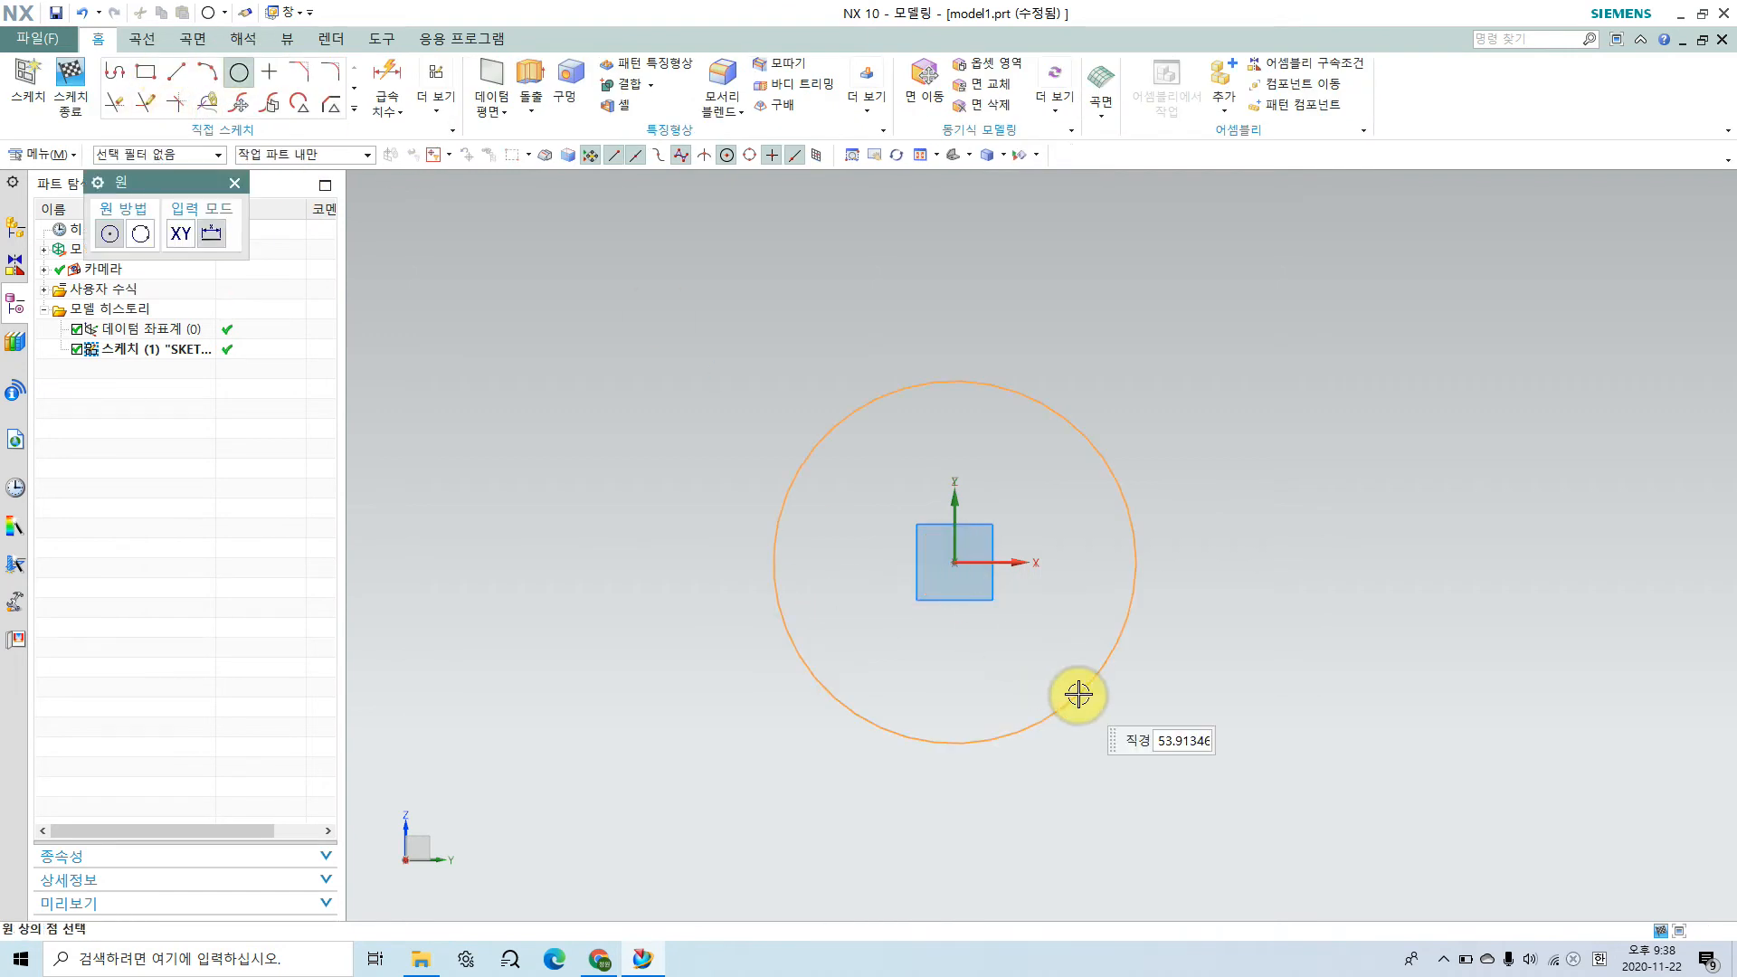
pyautogui.press('Return')
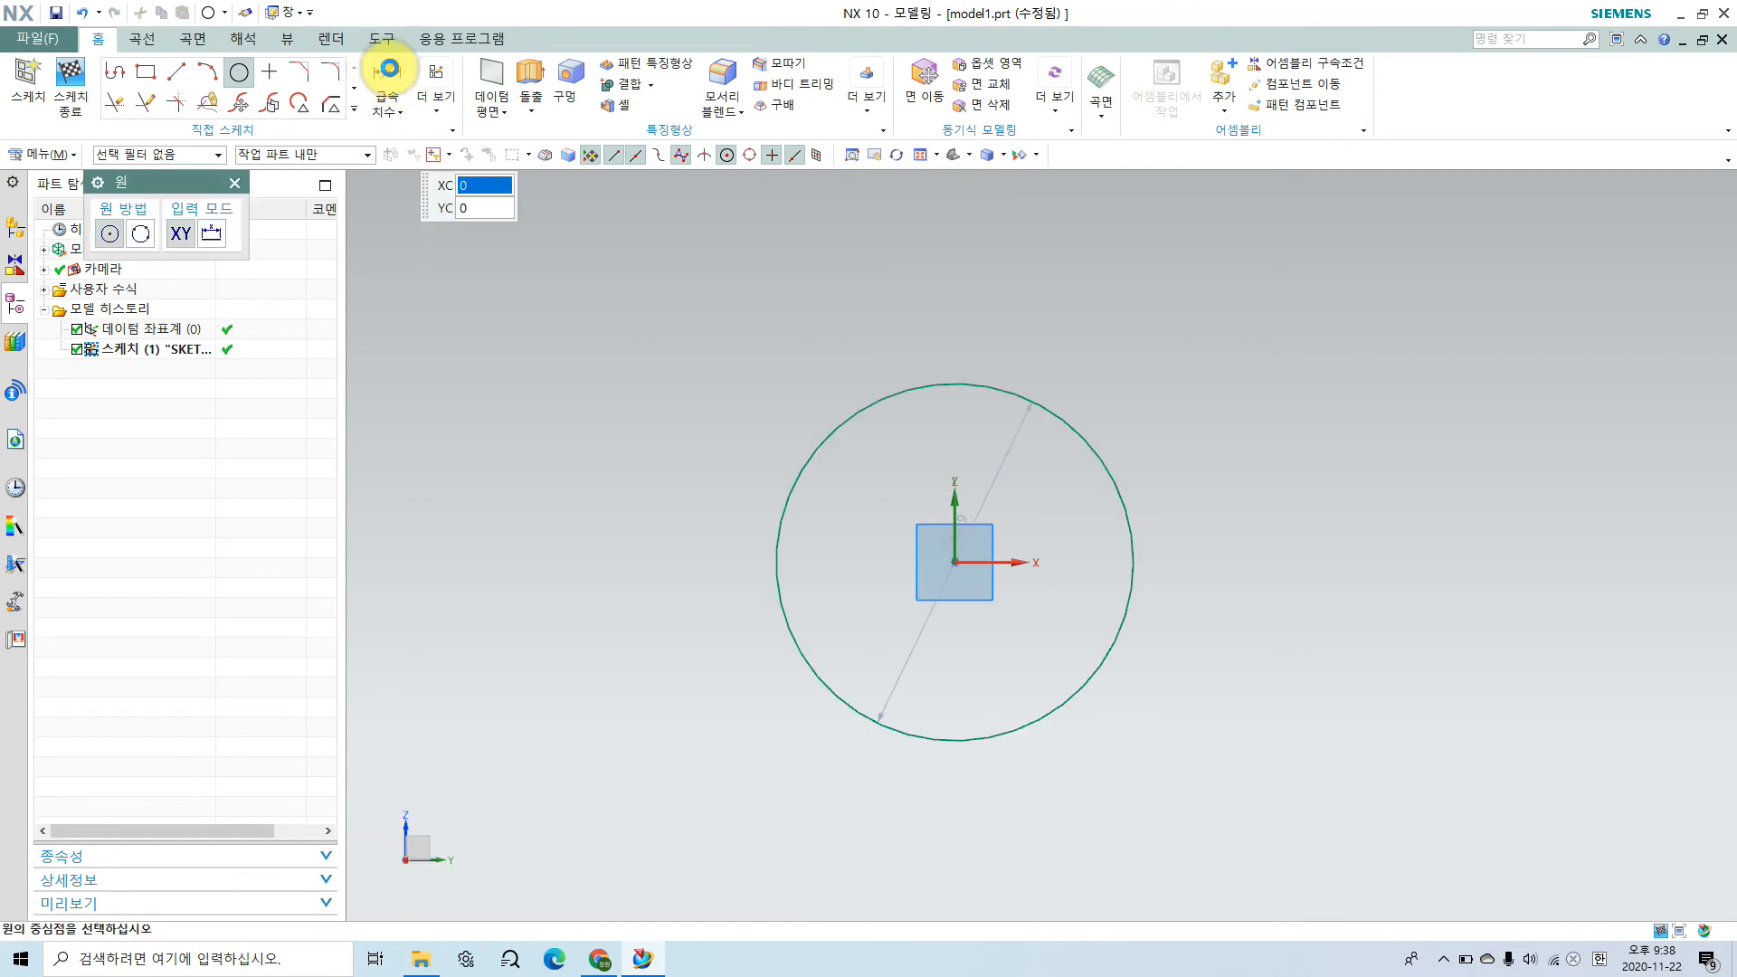
pyautogui.press('Escape')
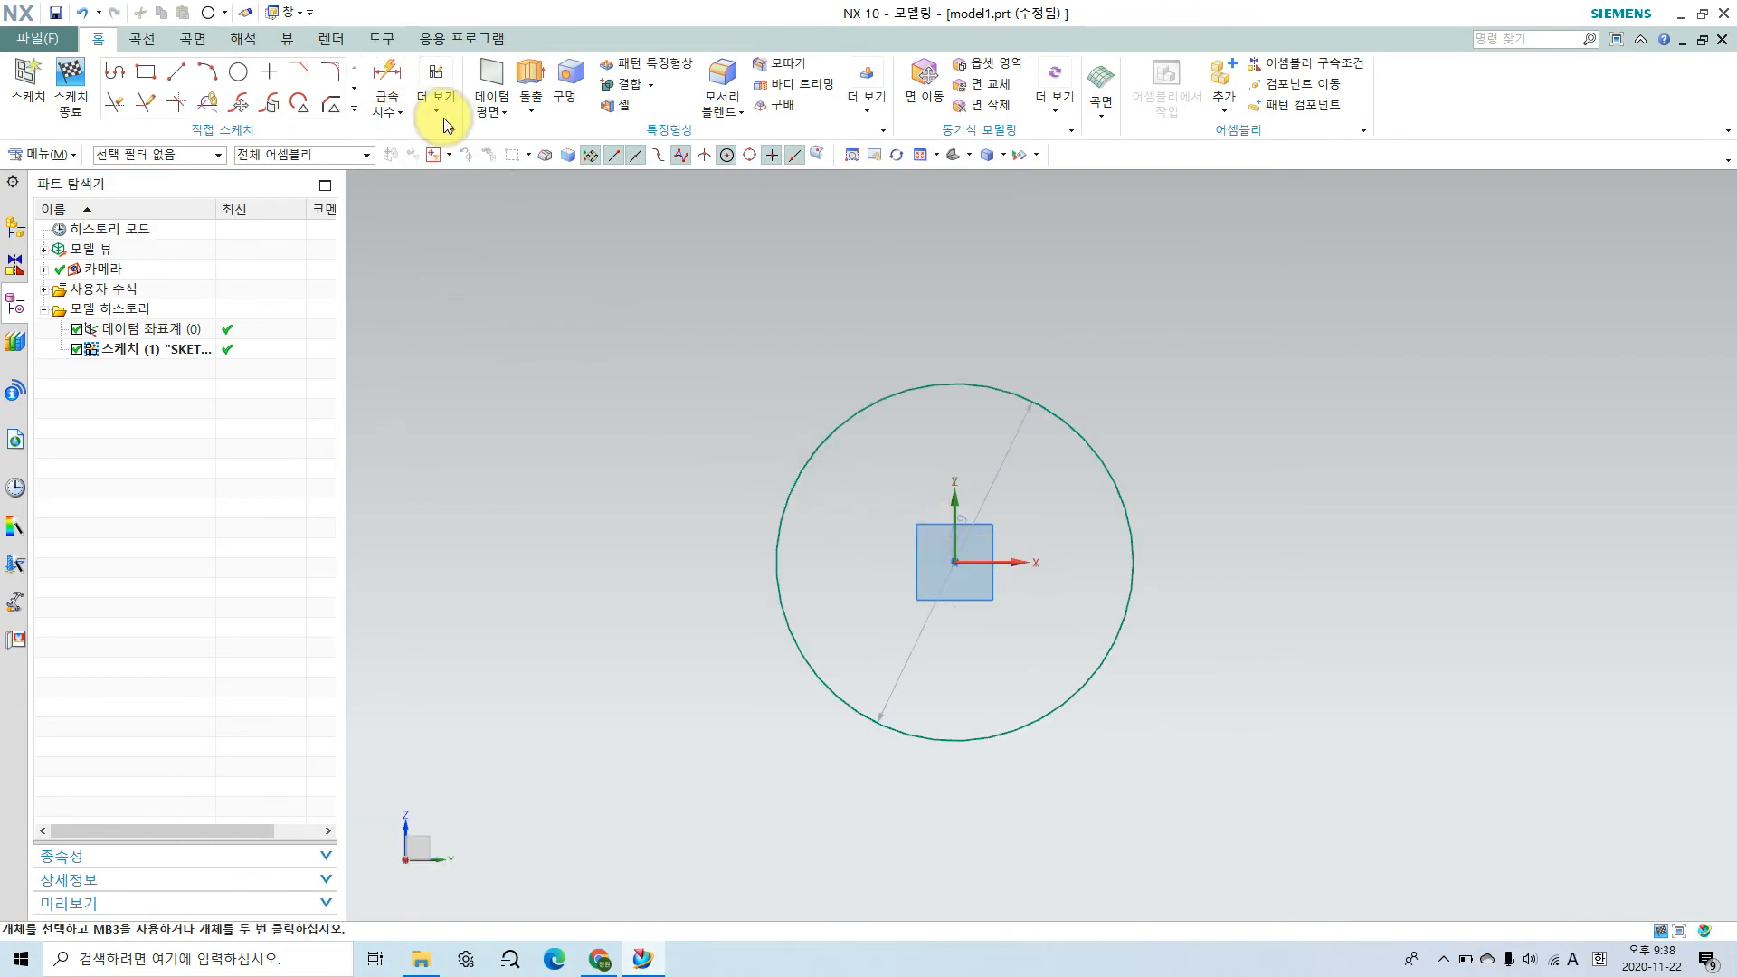
pyautogui.click(441, 114)
pyautogui.click(462, 325)
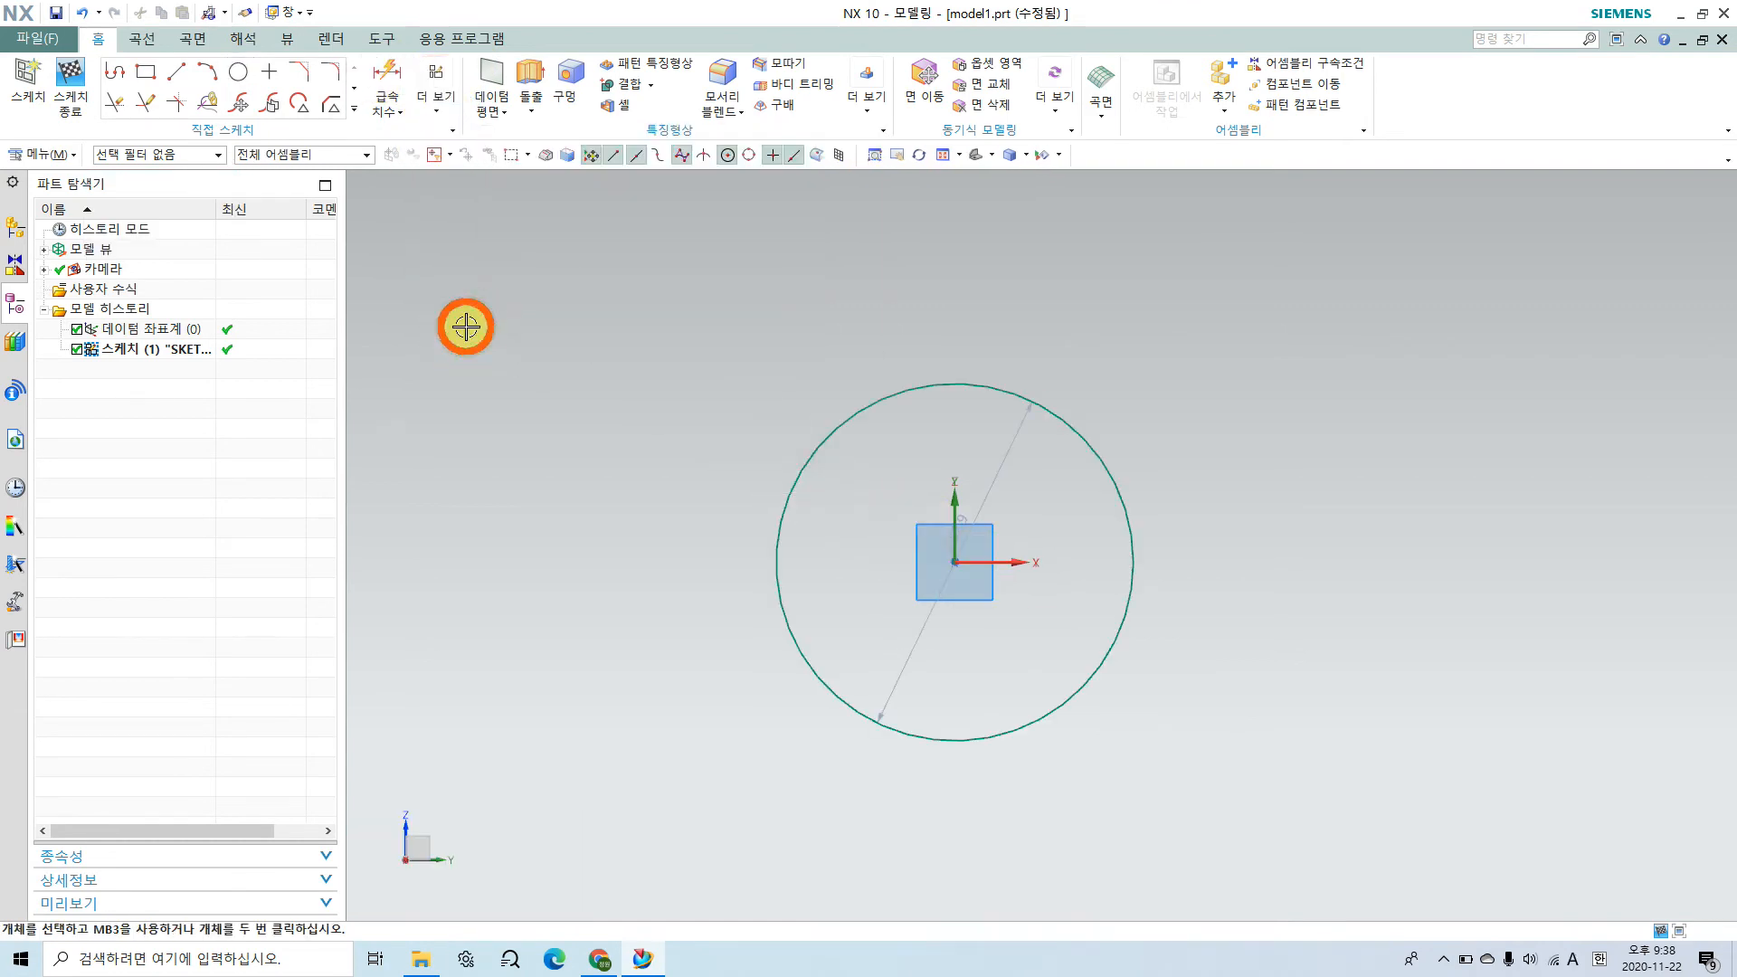
# Step: Set the circle's diameter to 60 mm and finish the sketch
pyautogui.click(1016, 437)
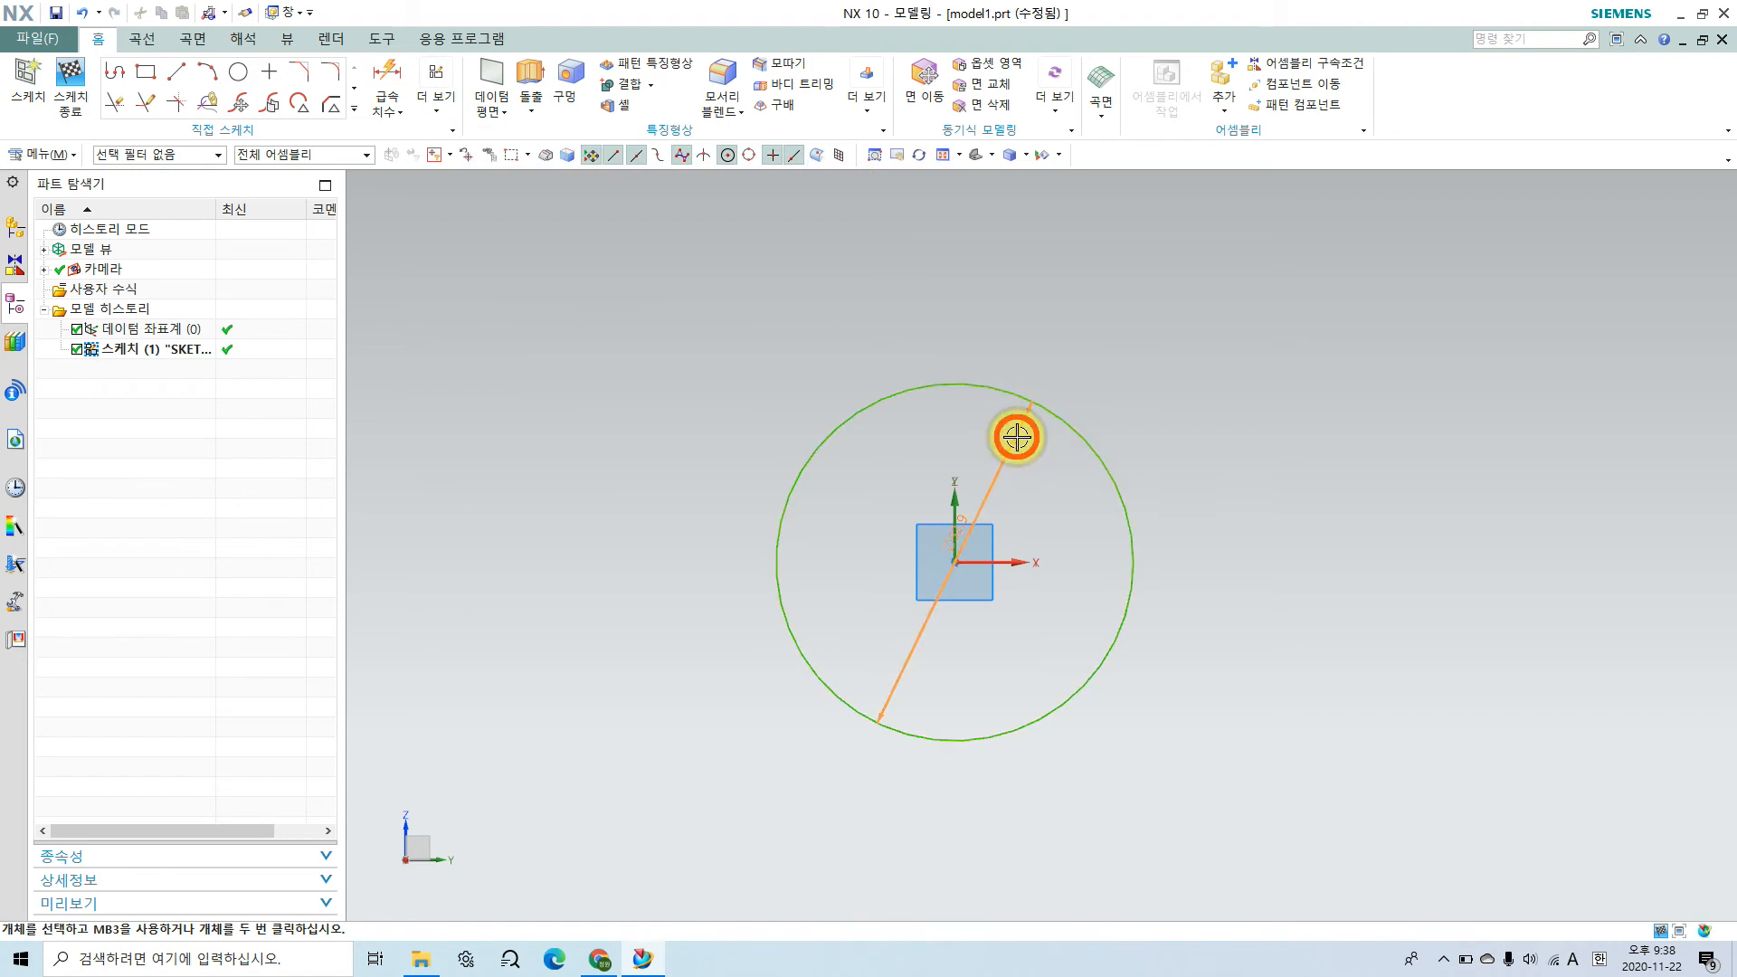
pyautogui.doubleClick(1017, 437)
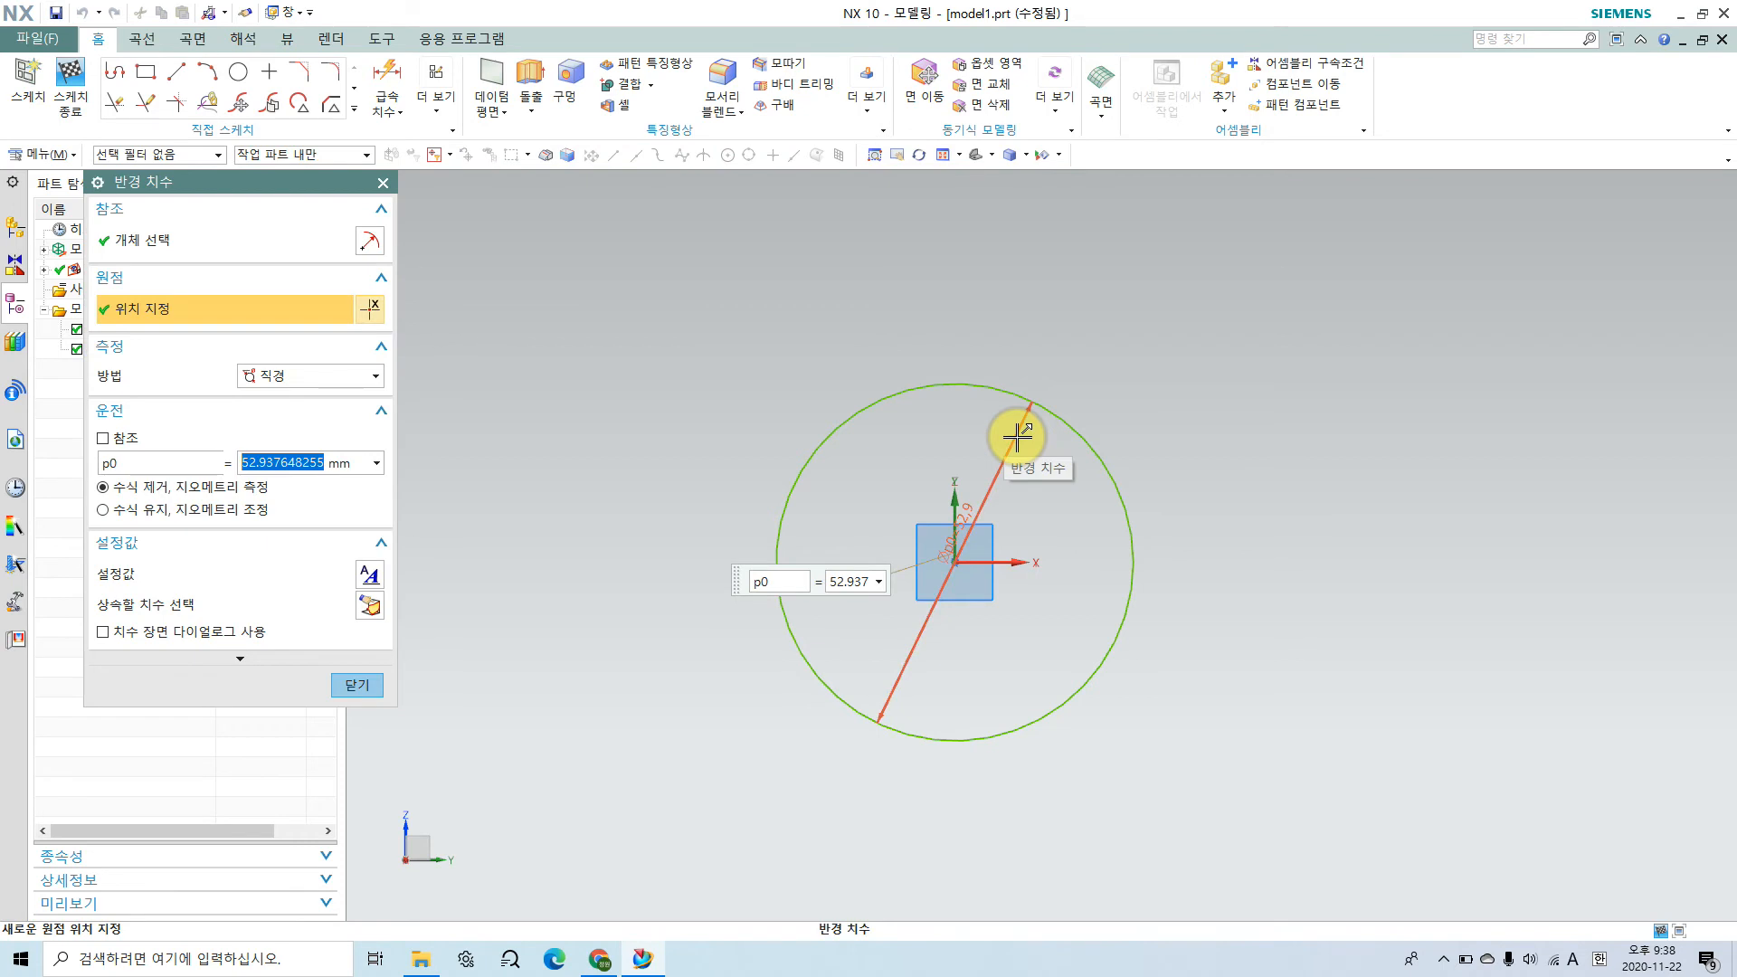
pyautogui.click(1045, 340)
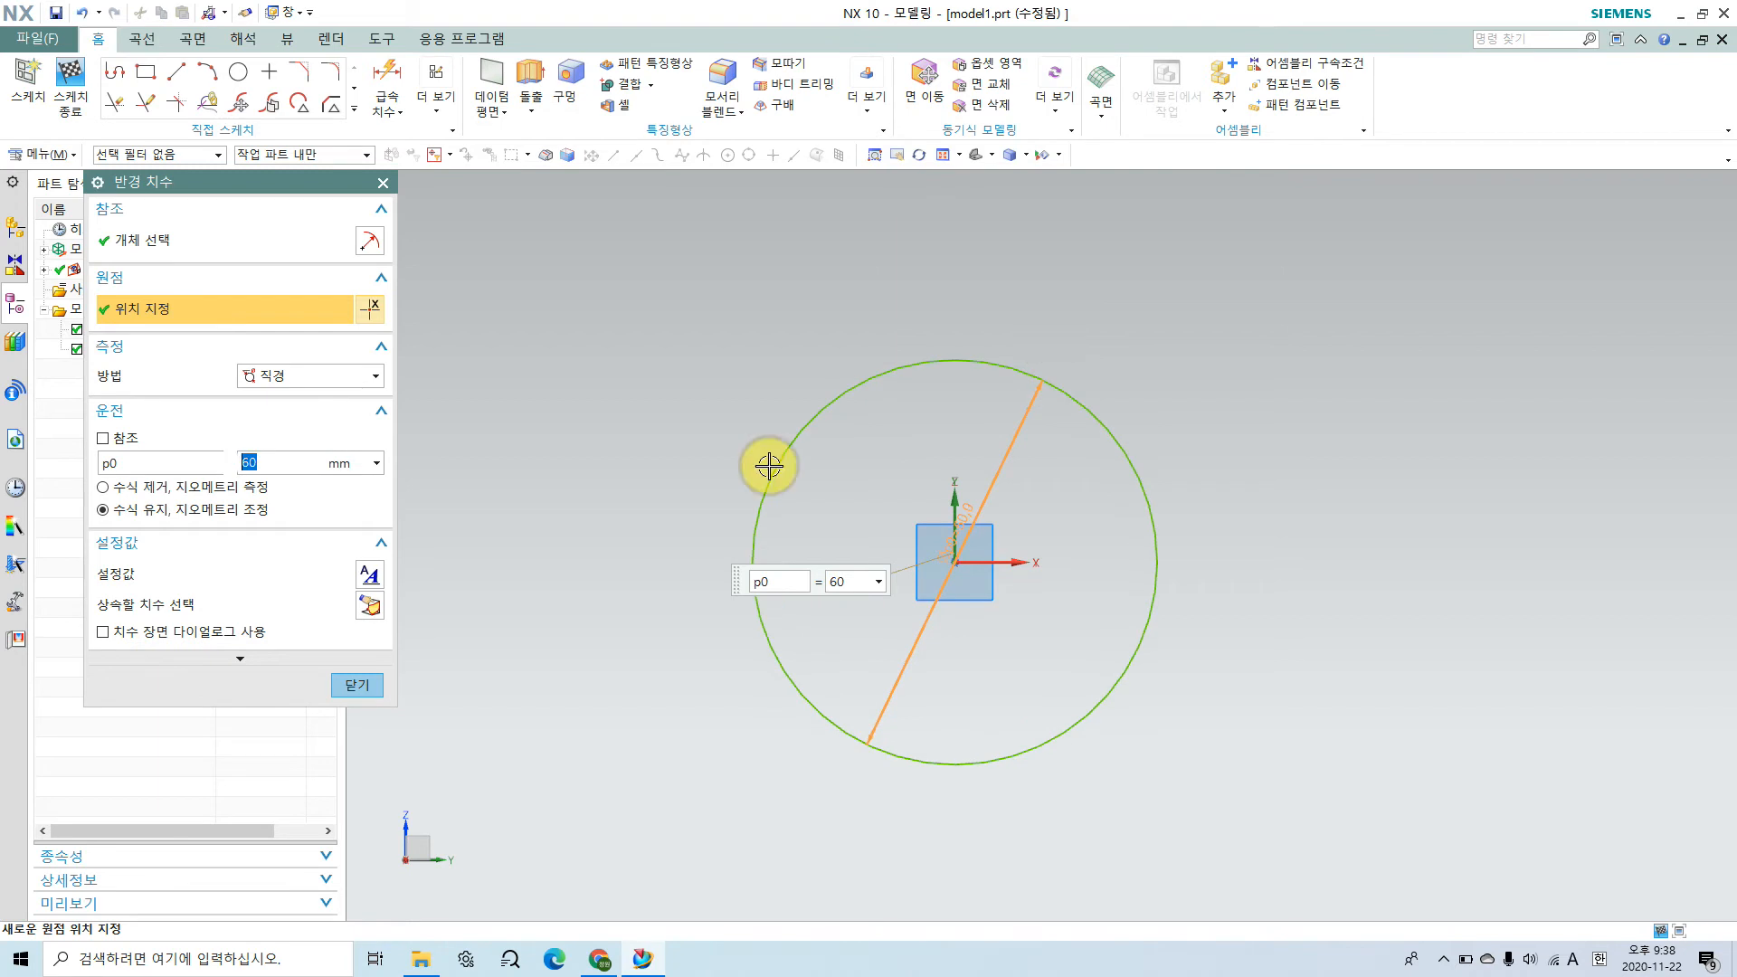
pyautogui.click(359, 685)
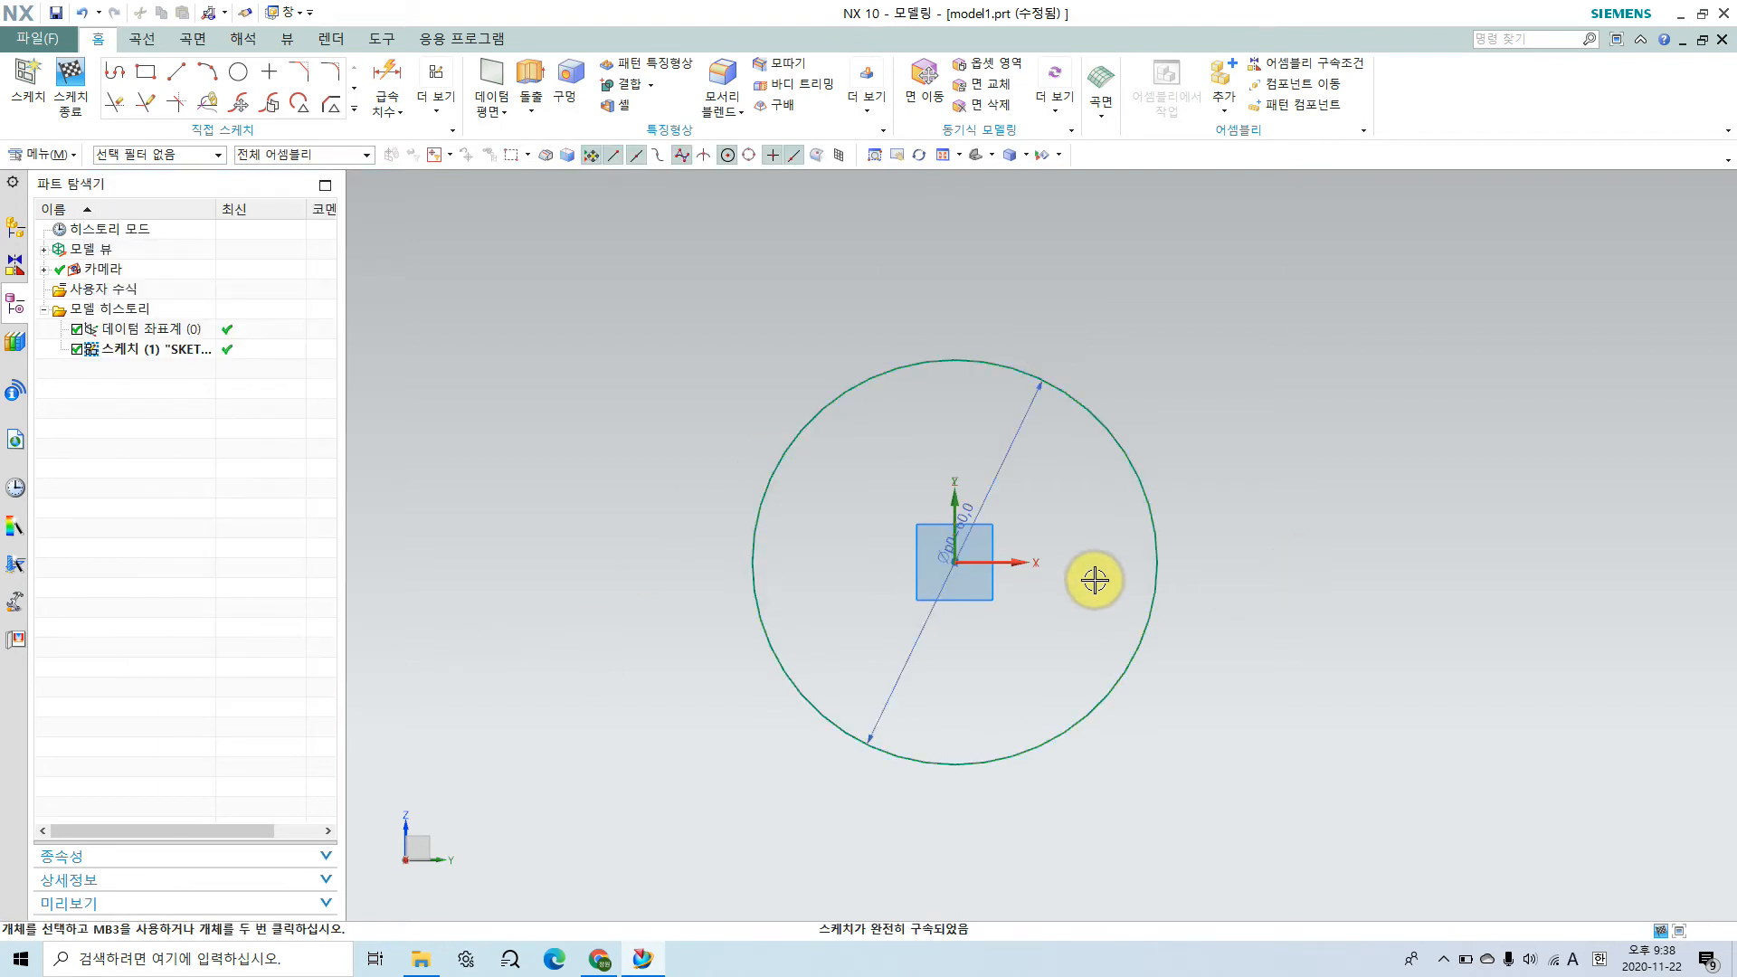
pyautogui.click(69, 80)
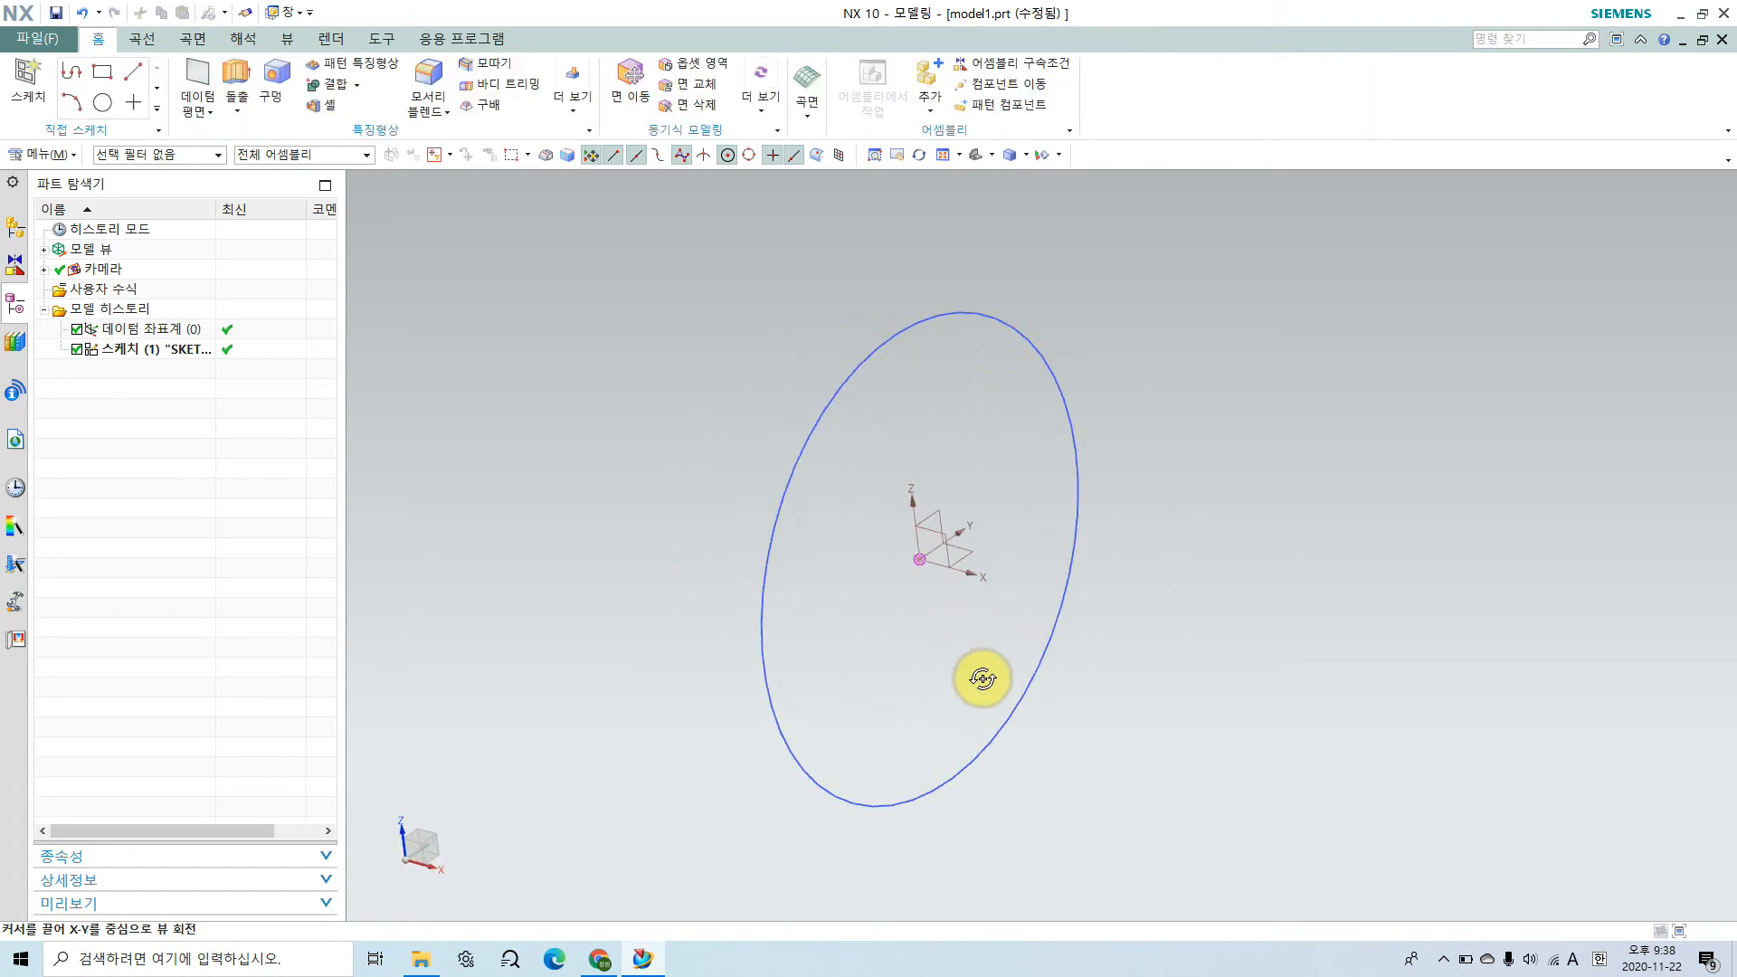
# Step: Set up an Extrude of the circle in the reversed direction with an end distance of 56 mm
pyautogui.press('Home')
pyautogui.scroll(-3, 1020, 632)
pyautogui.keyDown('shift'); pyautogui.moveTo(1034, 683); pyautogui.dragTo(946, 683, button='middle'); pyautogui.keyUp('shift')
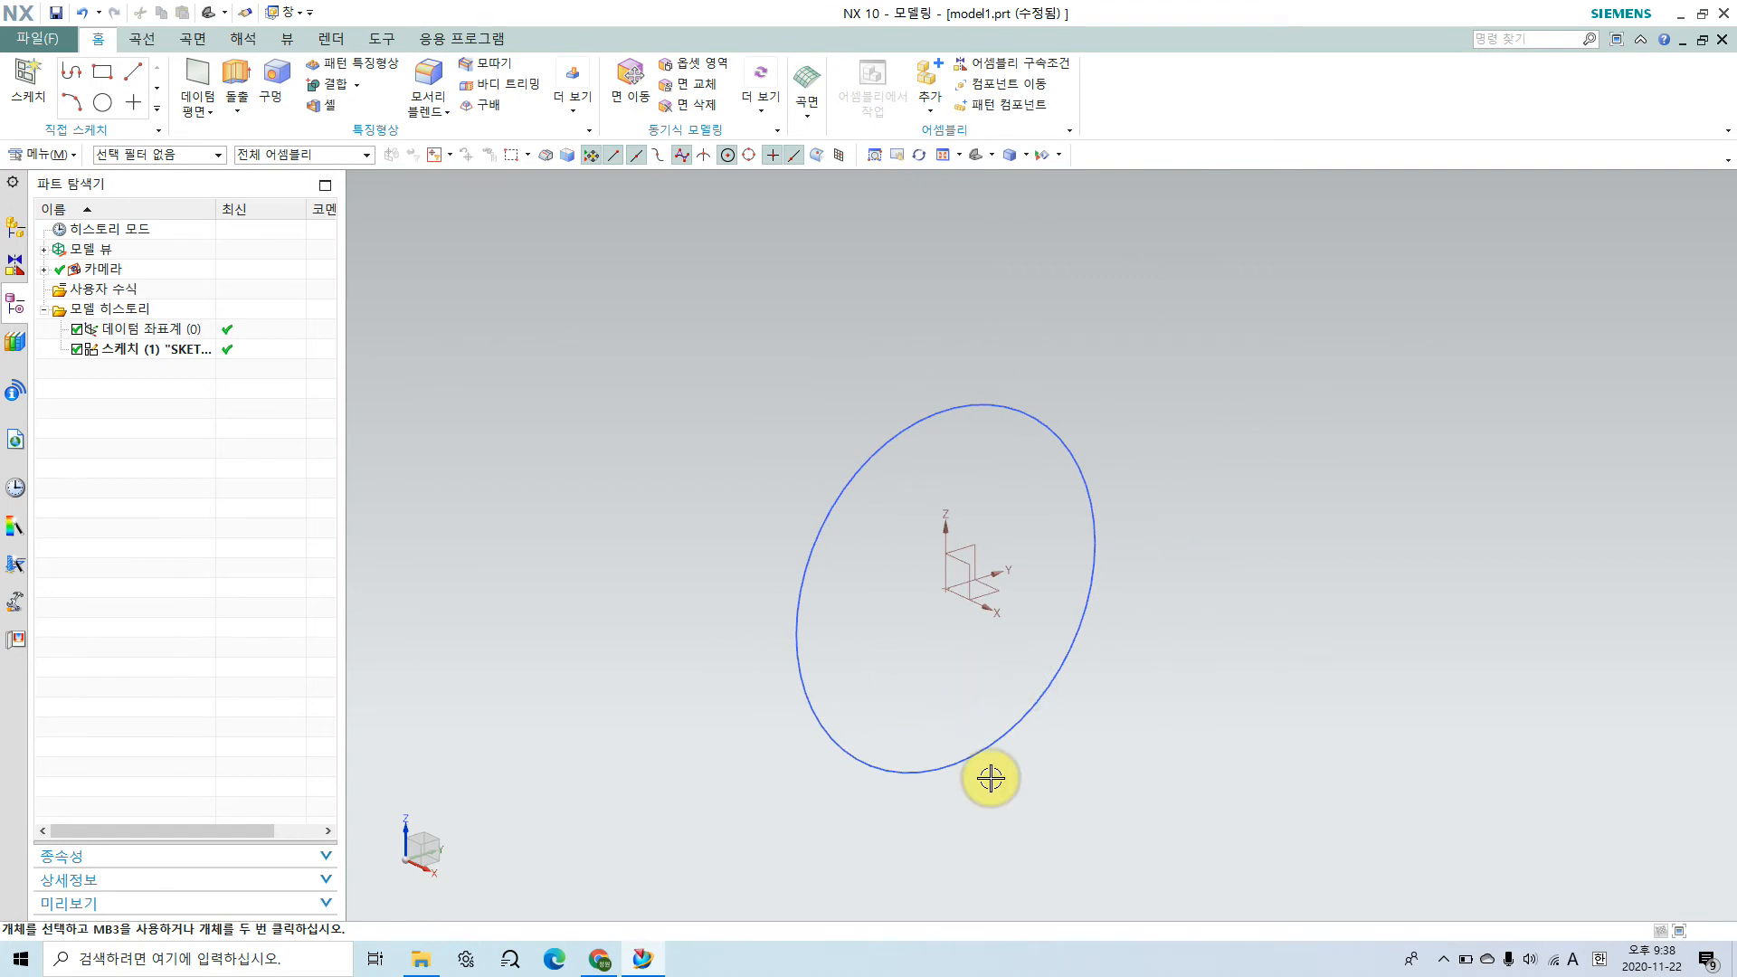
pyautogui.click(236, 80)
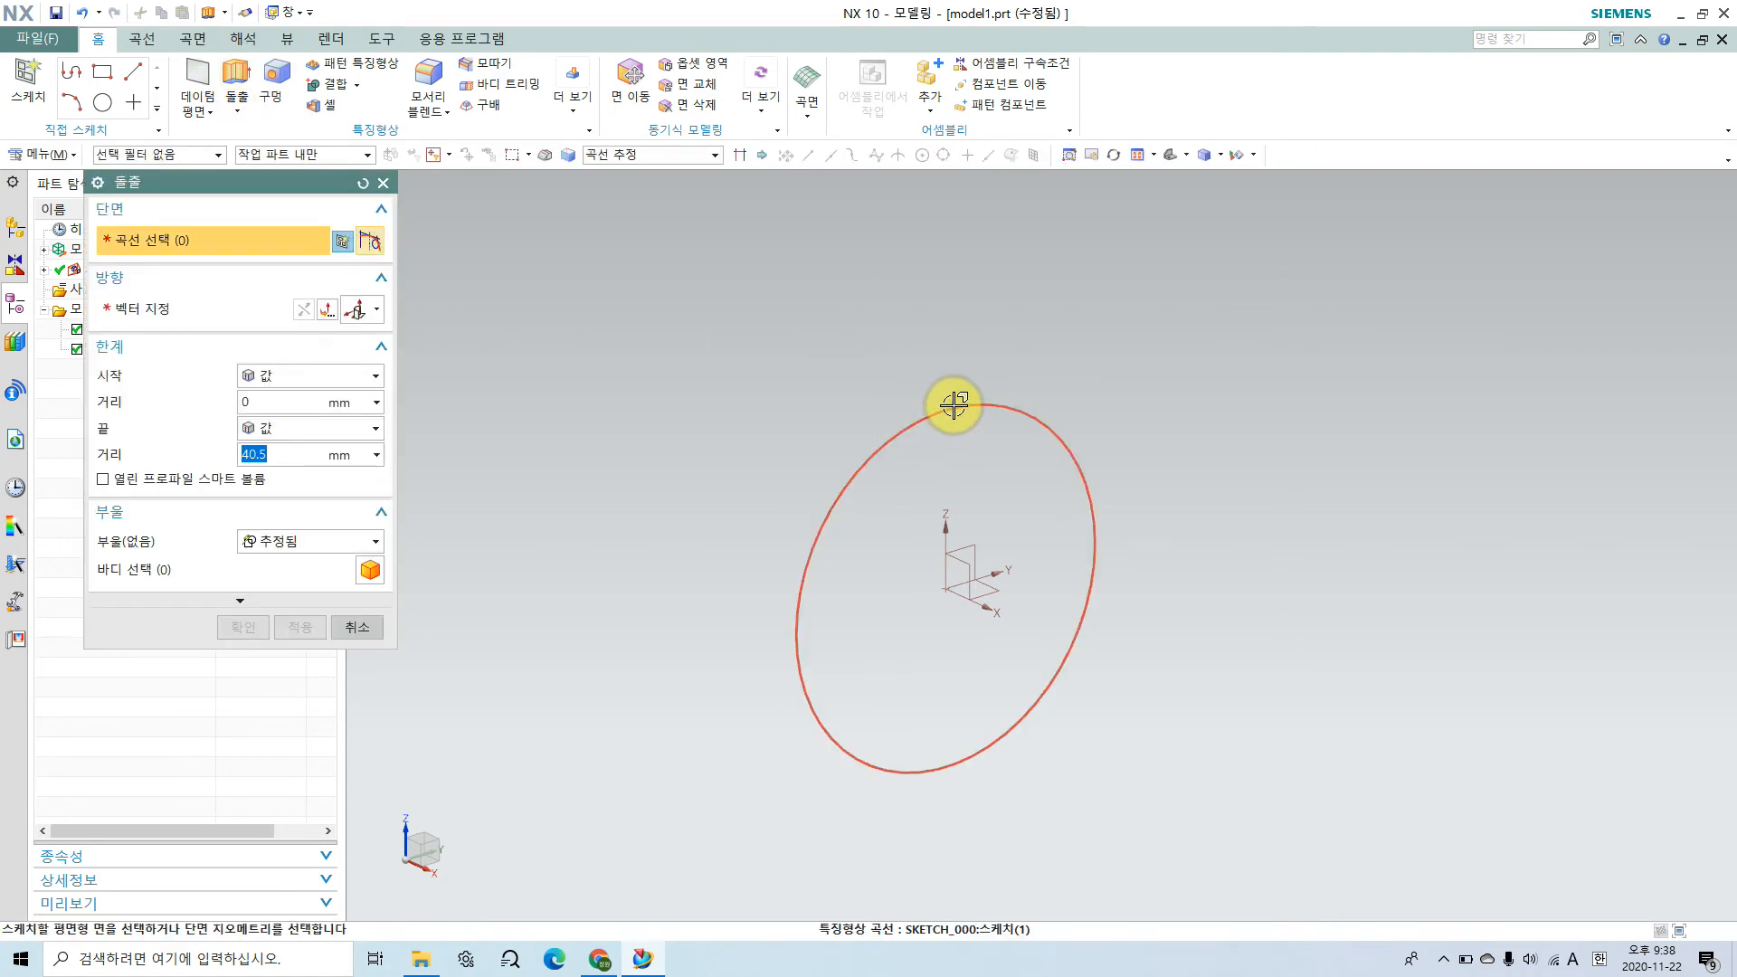
pyautogui.click(966, 441)
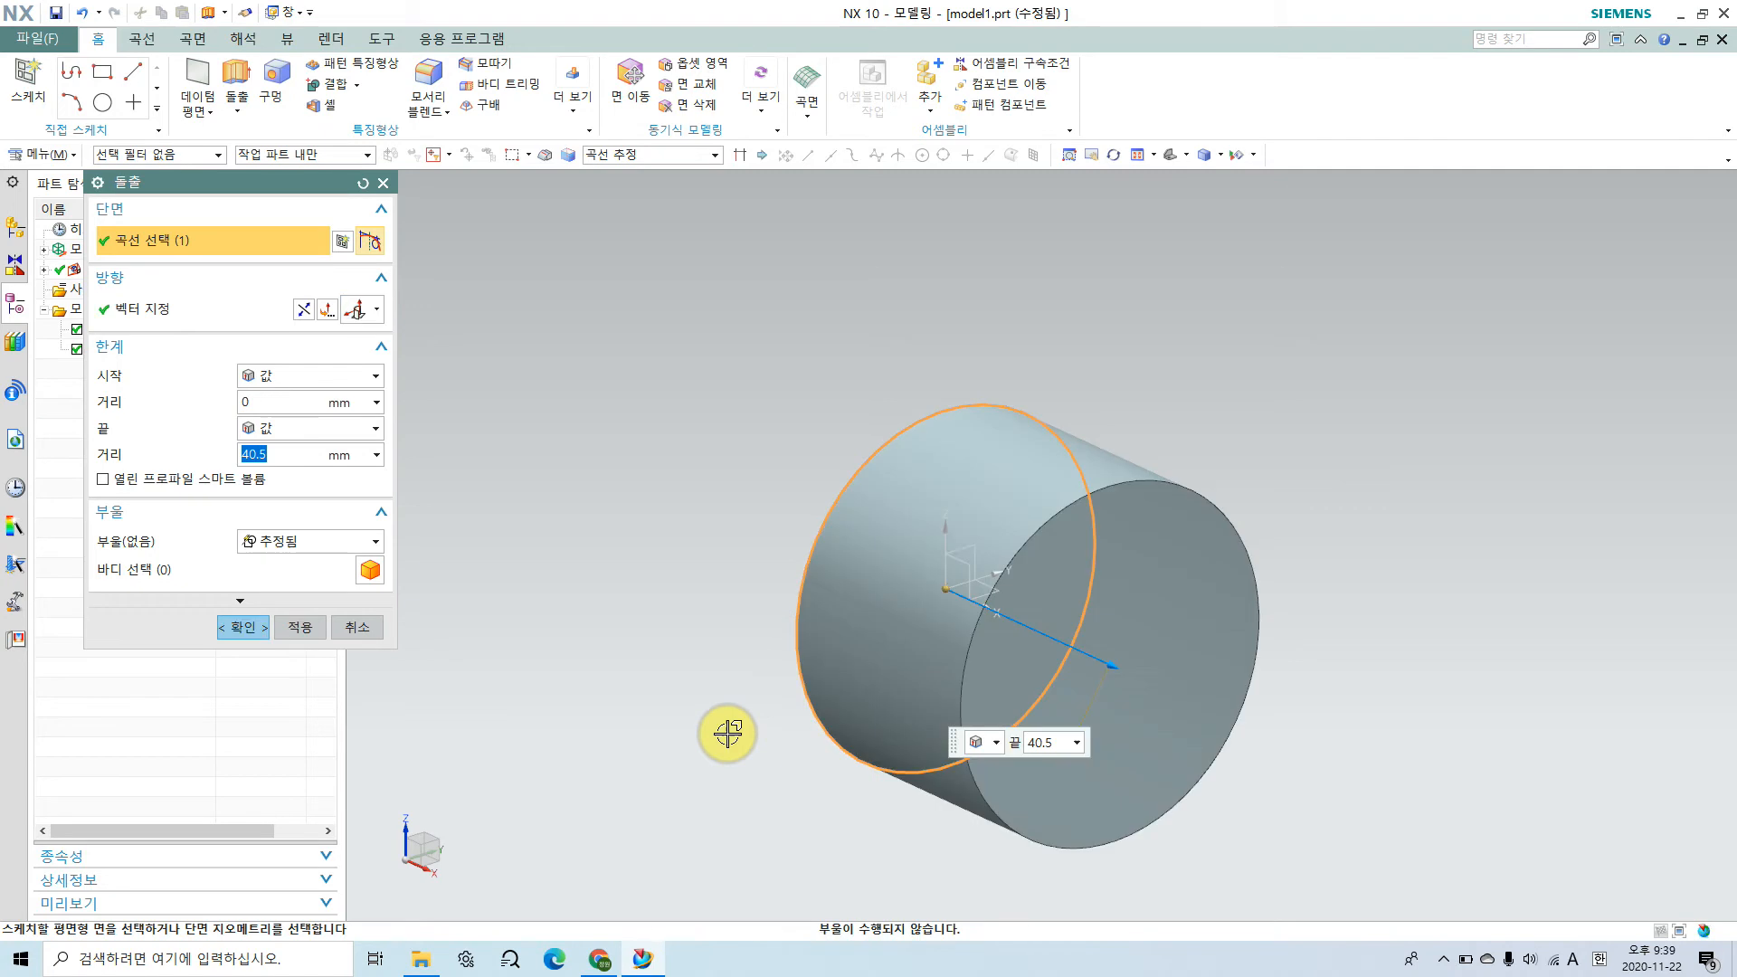
pyautogui.moveTo(1148, 679); pyautogui.dragTo(864, 583, button='middle')
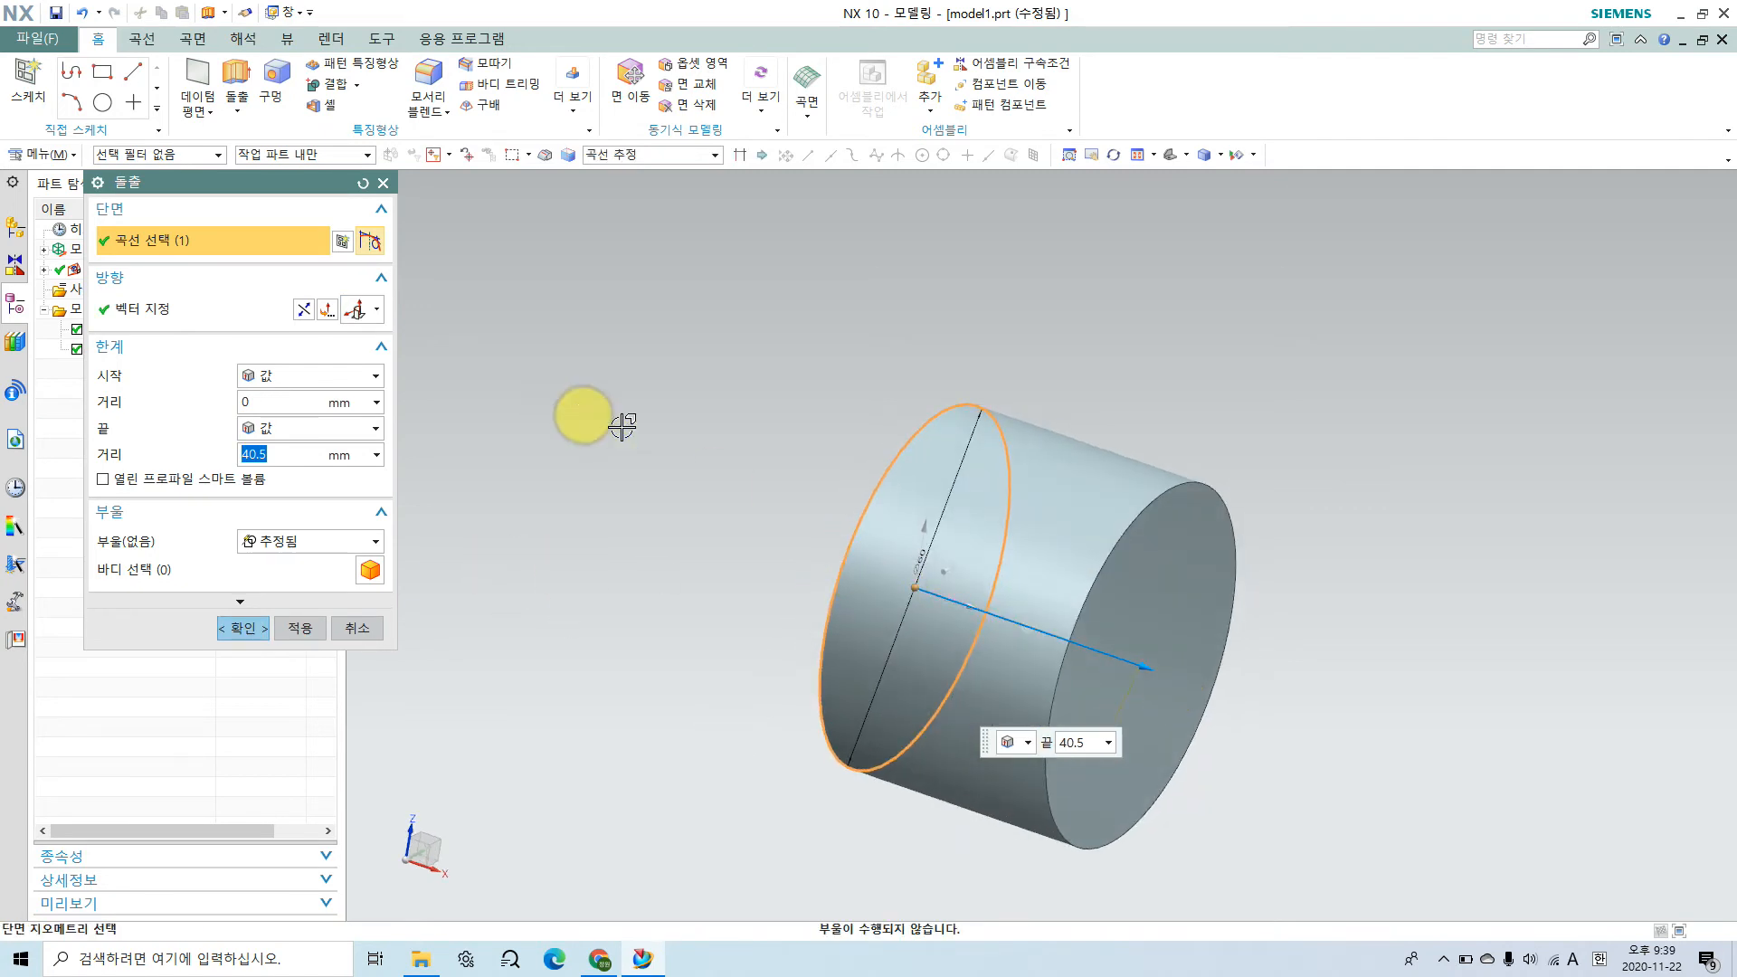
pyautogui.click(303, 310)
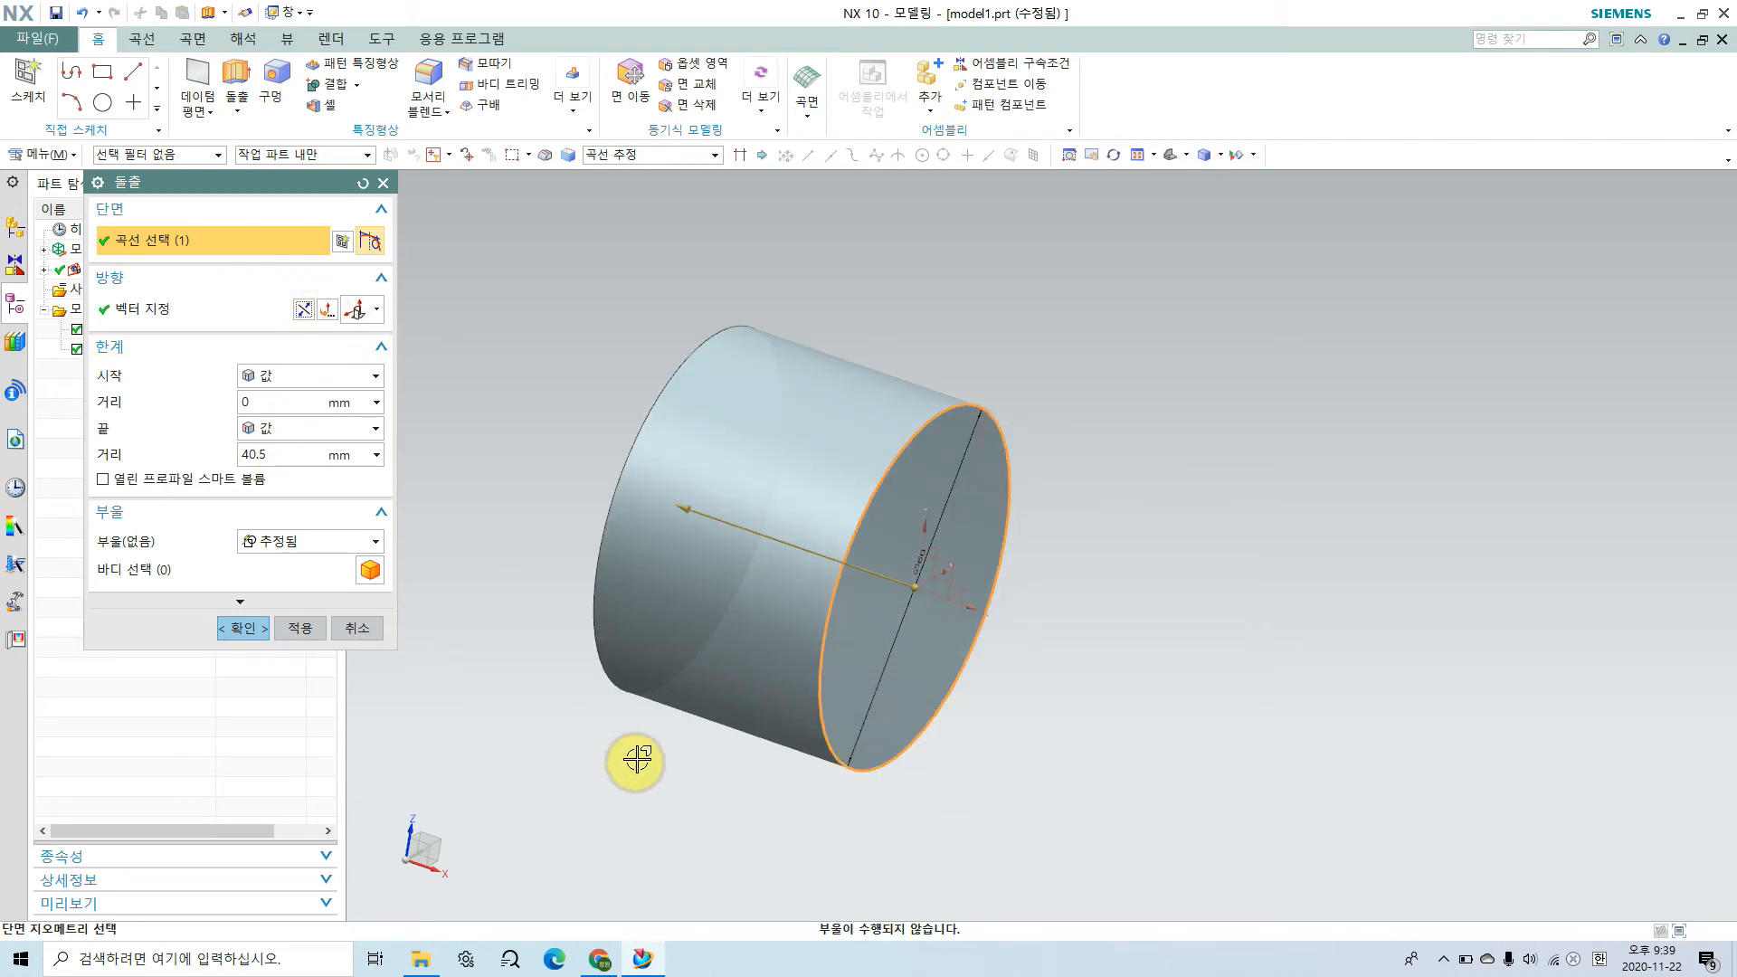
pyautogui.click(254, 453)
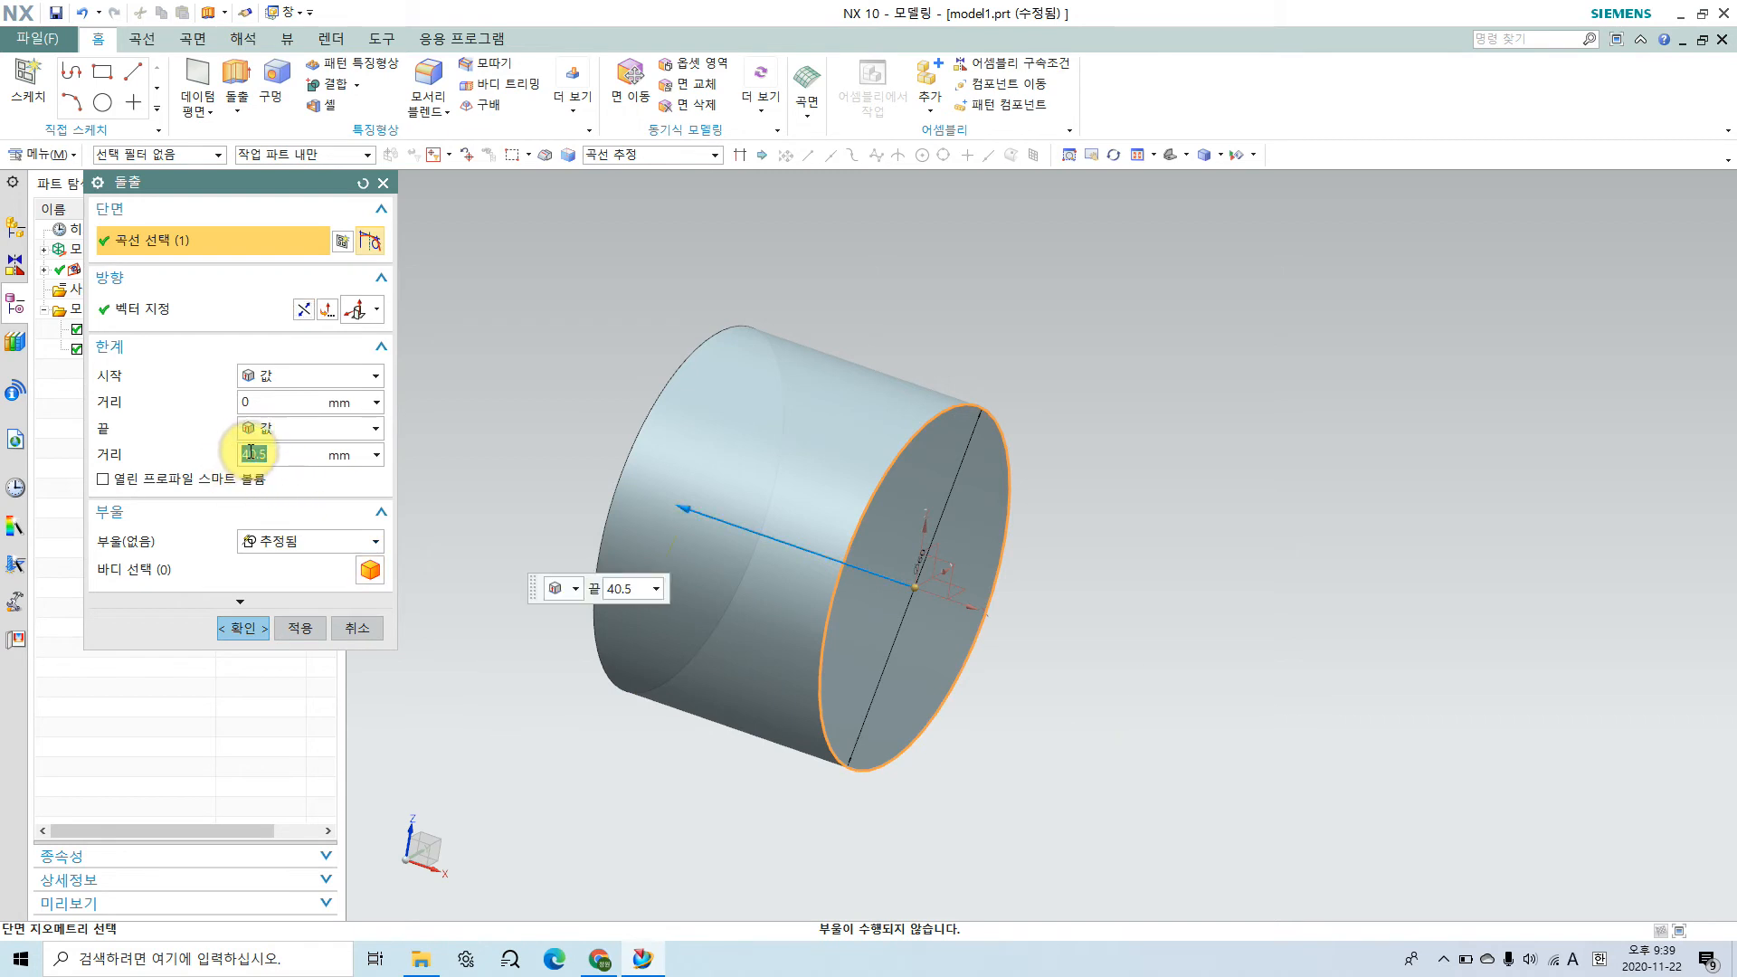
pyautogui.press('Return')
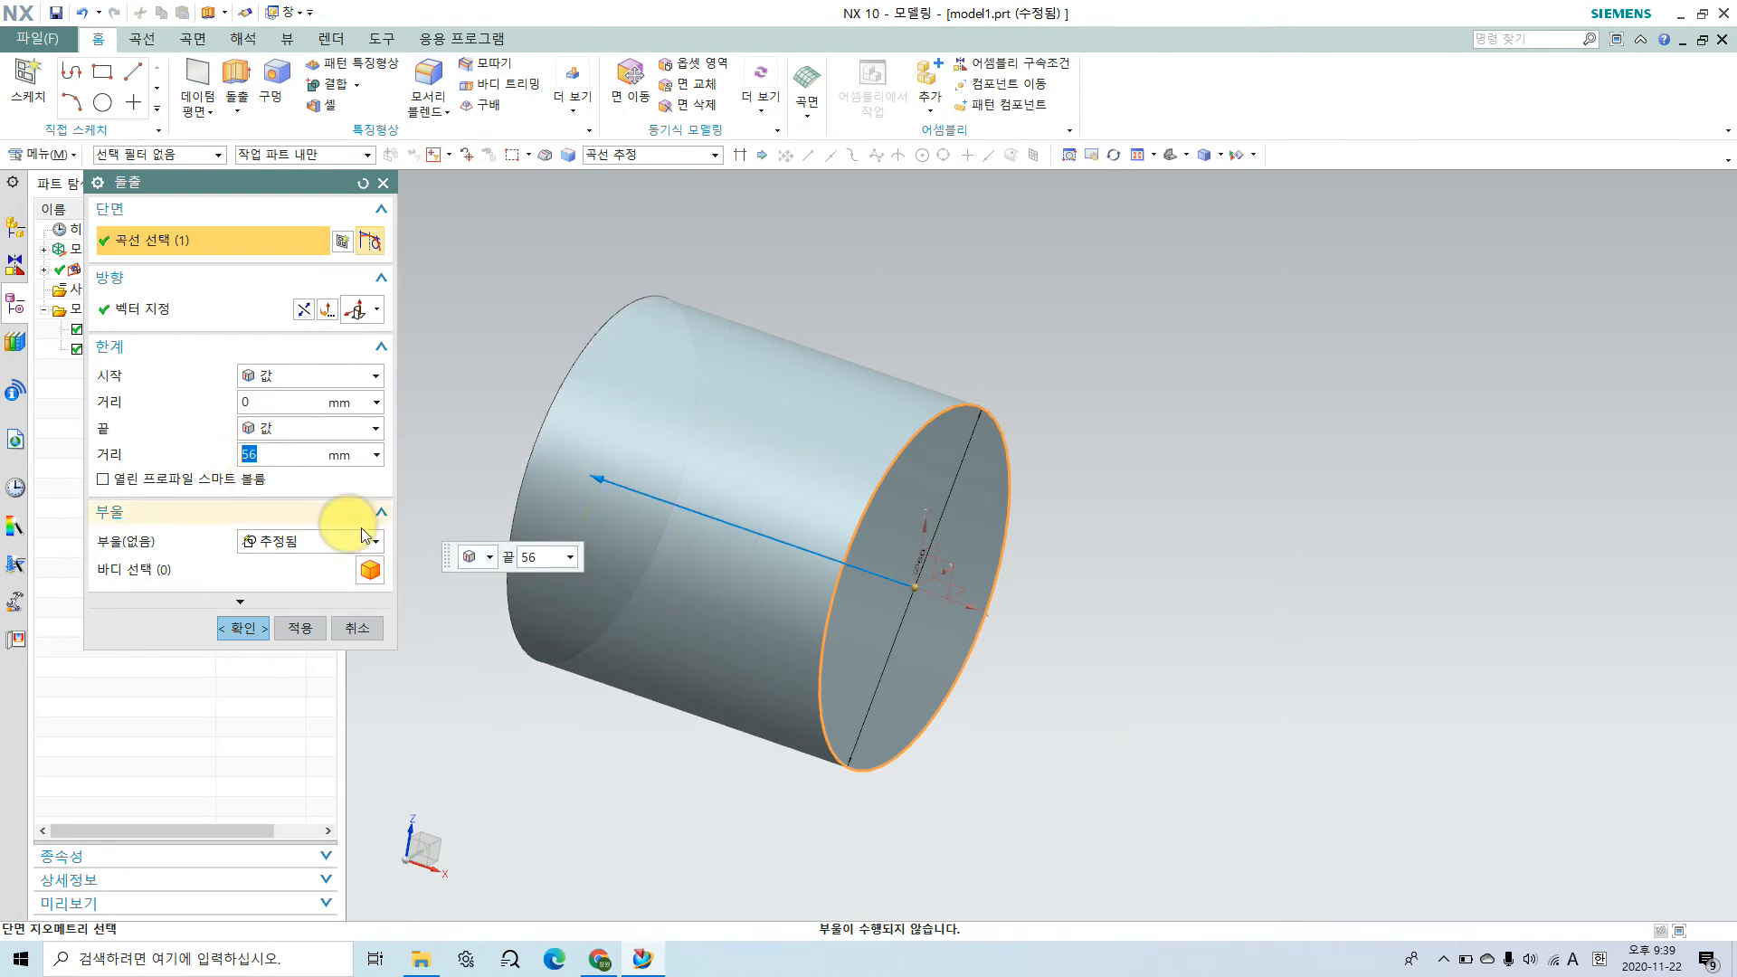
# Step: Try the expressions 115-56 and -115-56 as the start distance of the circle's extrusion
pyautogui.moveTo(916, 588); pyautogui.dragTo(1256, 698)
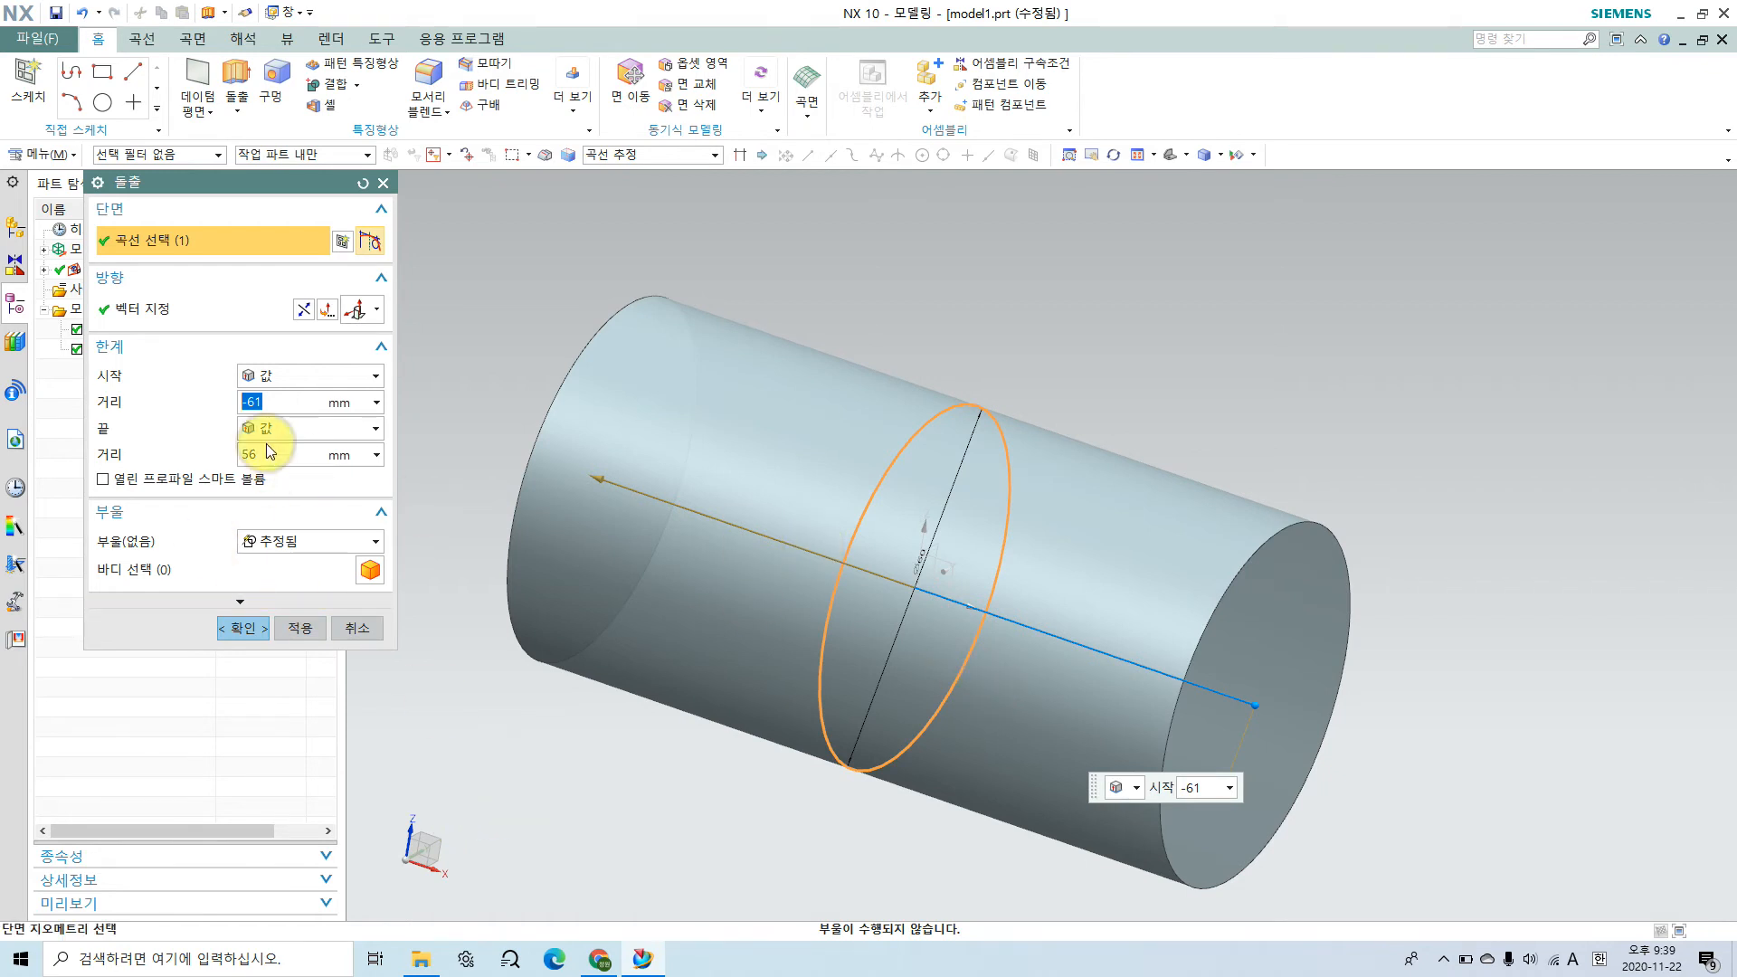
pyautogui.click(231, 393)
pyautogui.write('115')
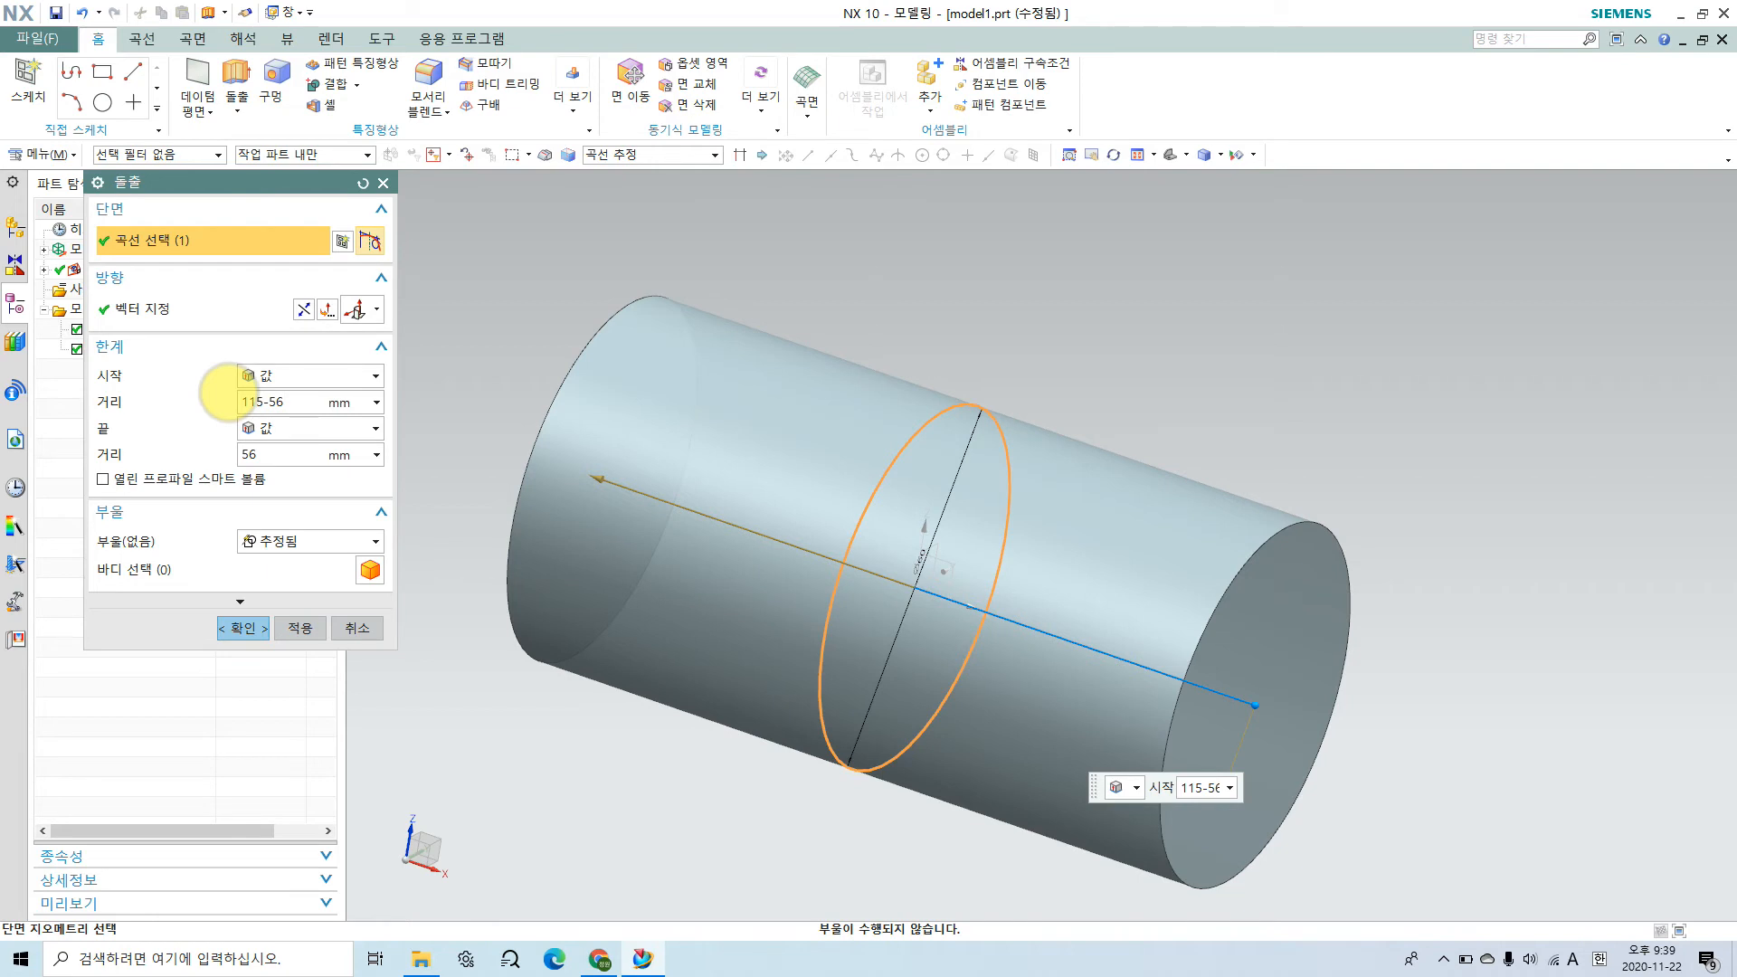
pyautogui.write('-56')
pyautogui.click(228, 392)
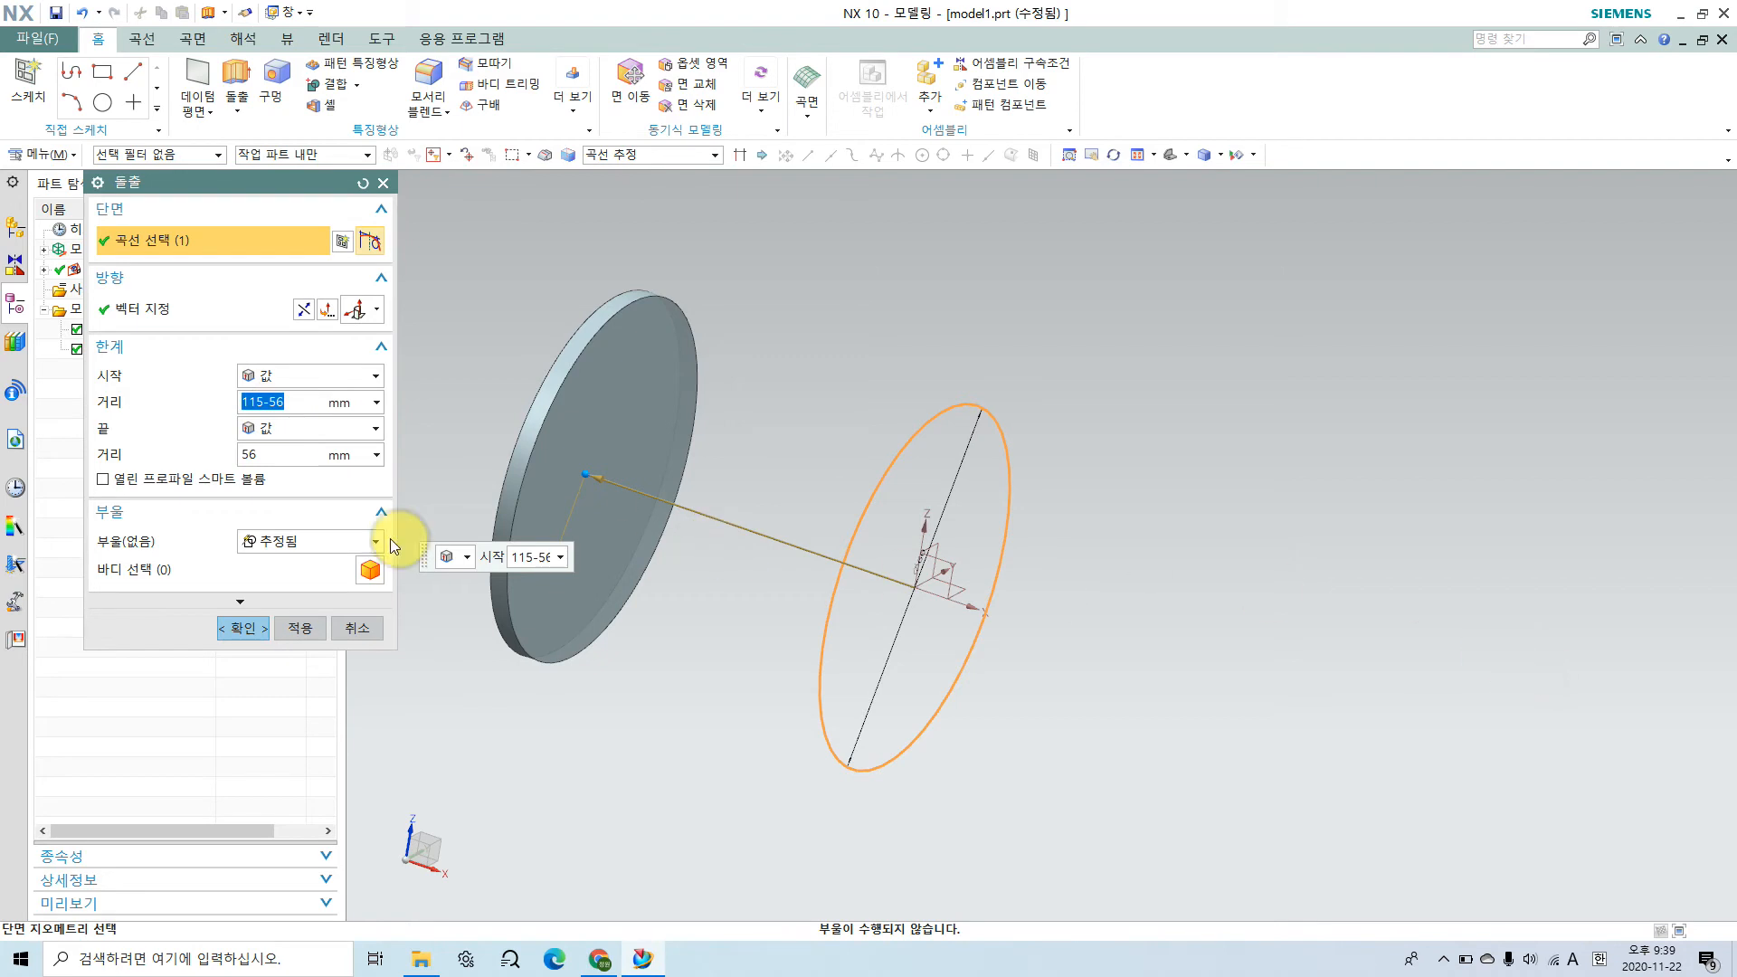
pyautogui.click(245, 404)
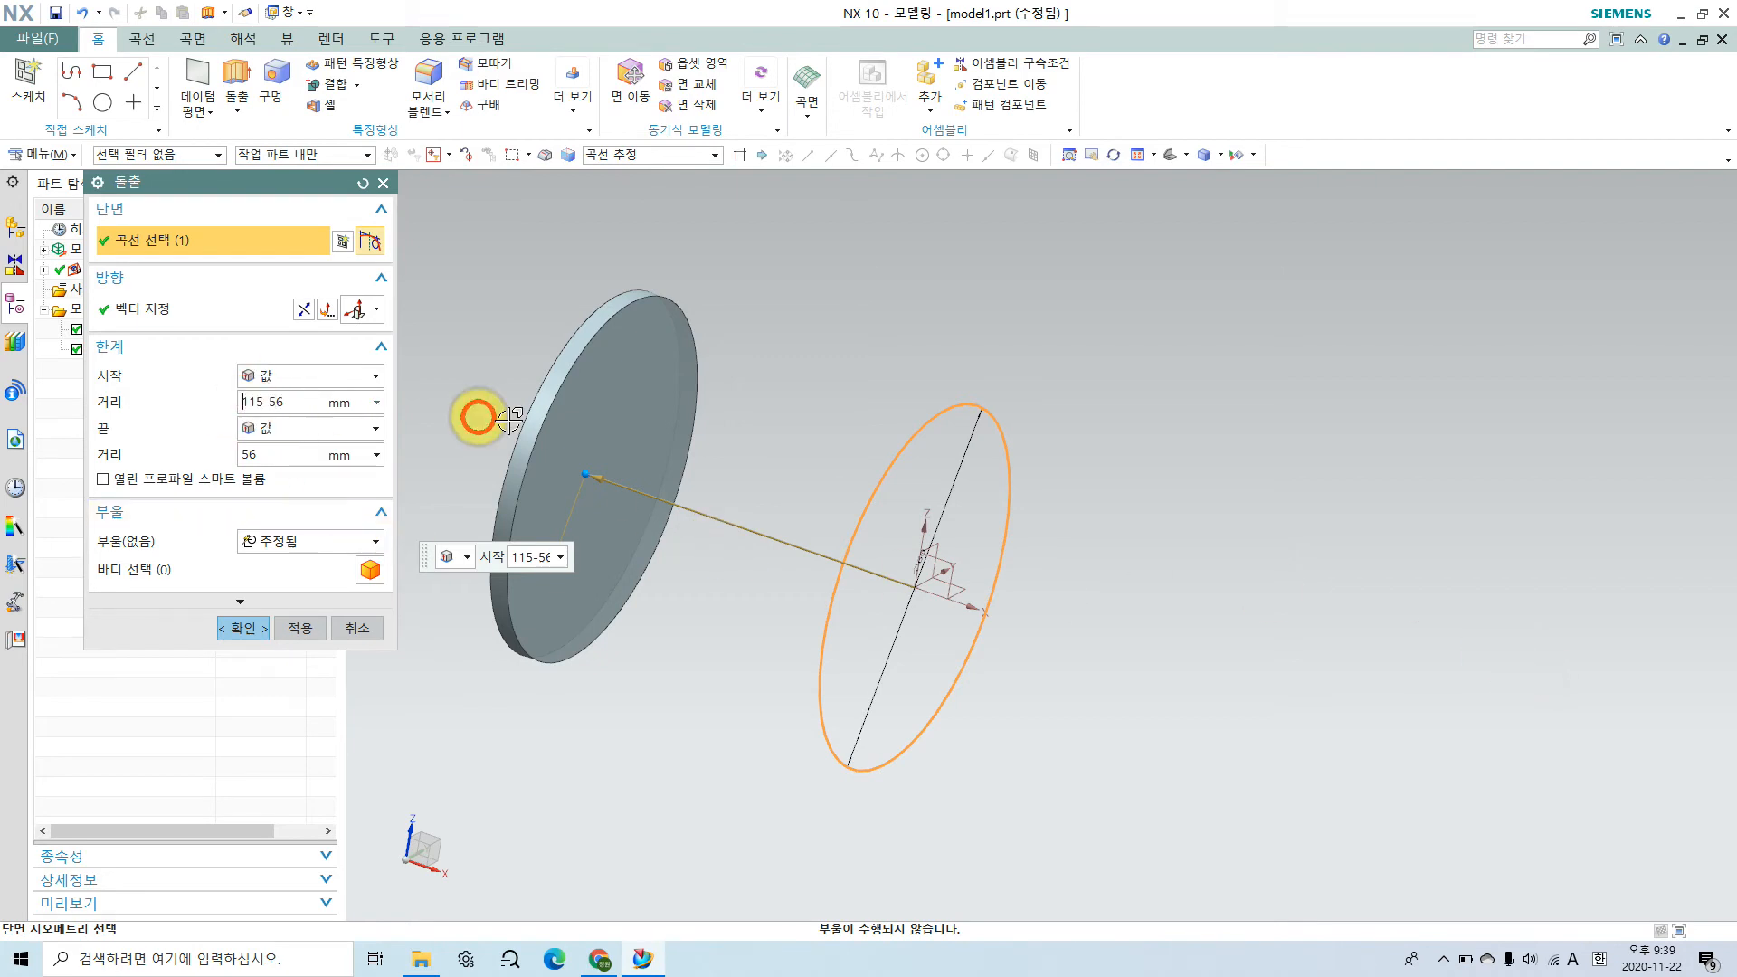
pyautogui.write('-')
pyautogui.press('Return')
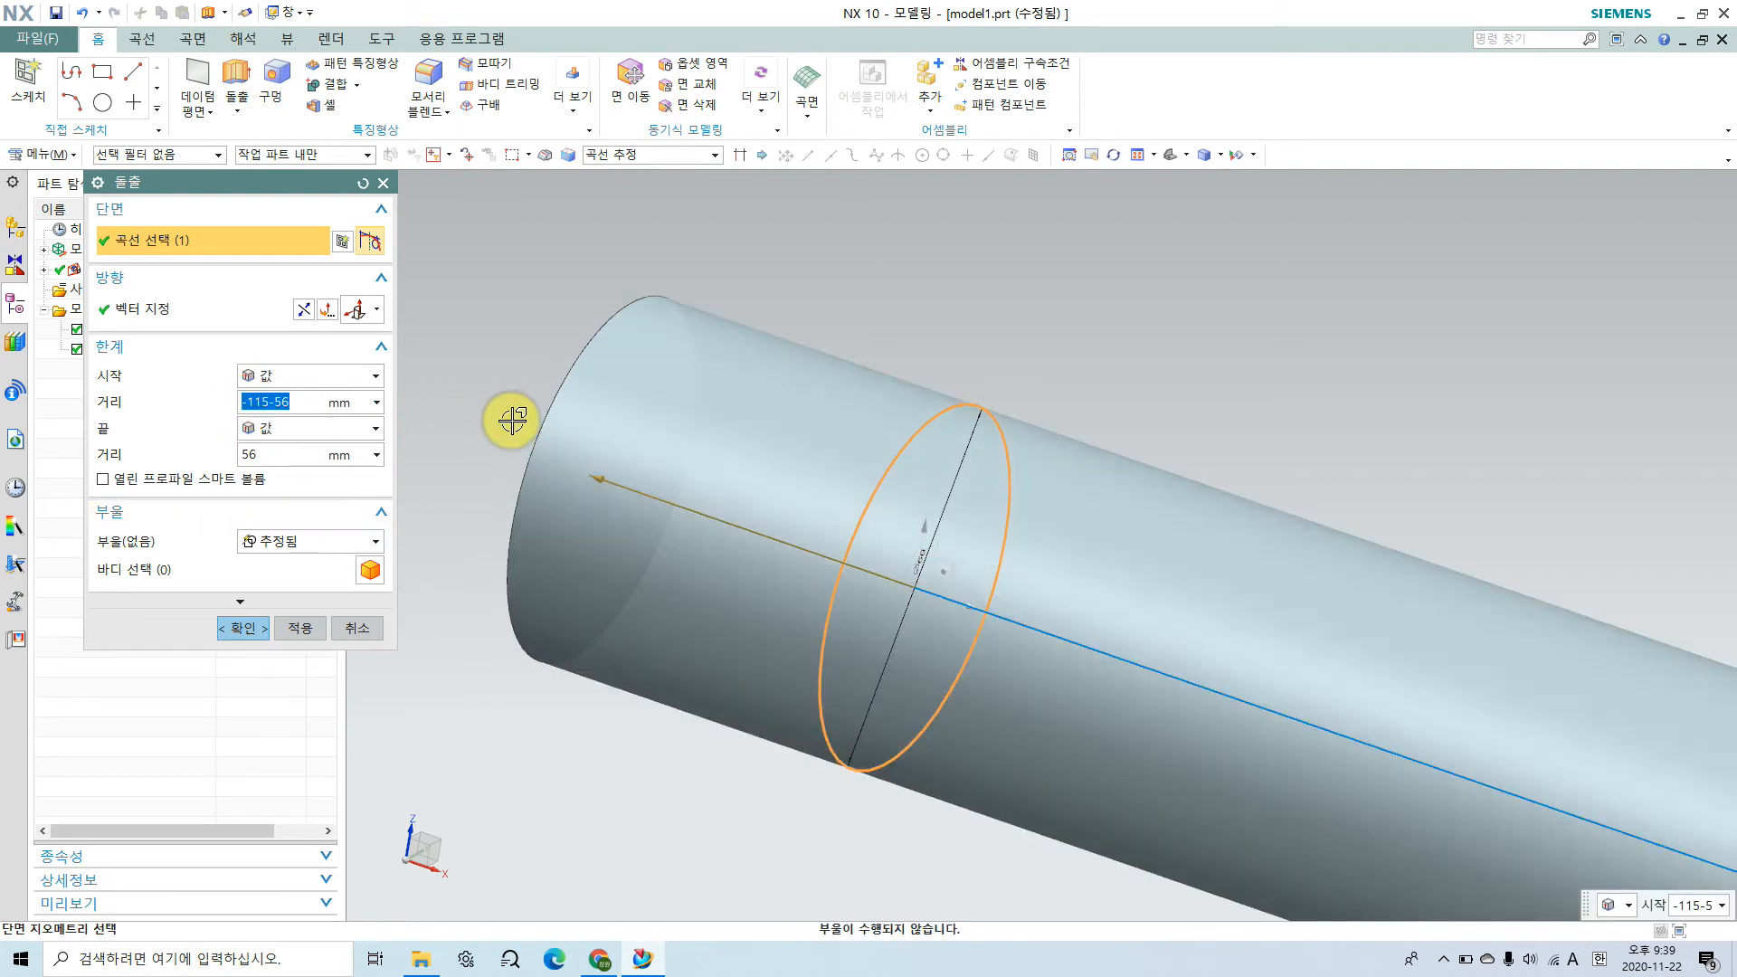
pyautogui.scroll(-3, 955, 651)
pyautogui.scroll(2, 1093, 737)
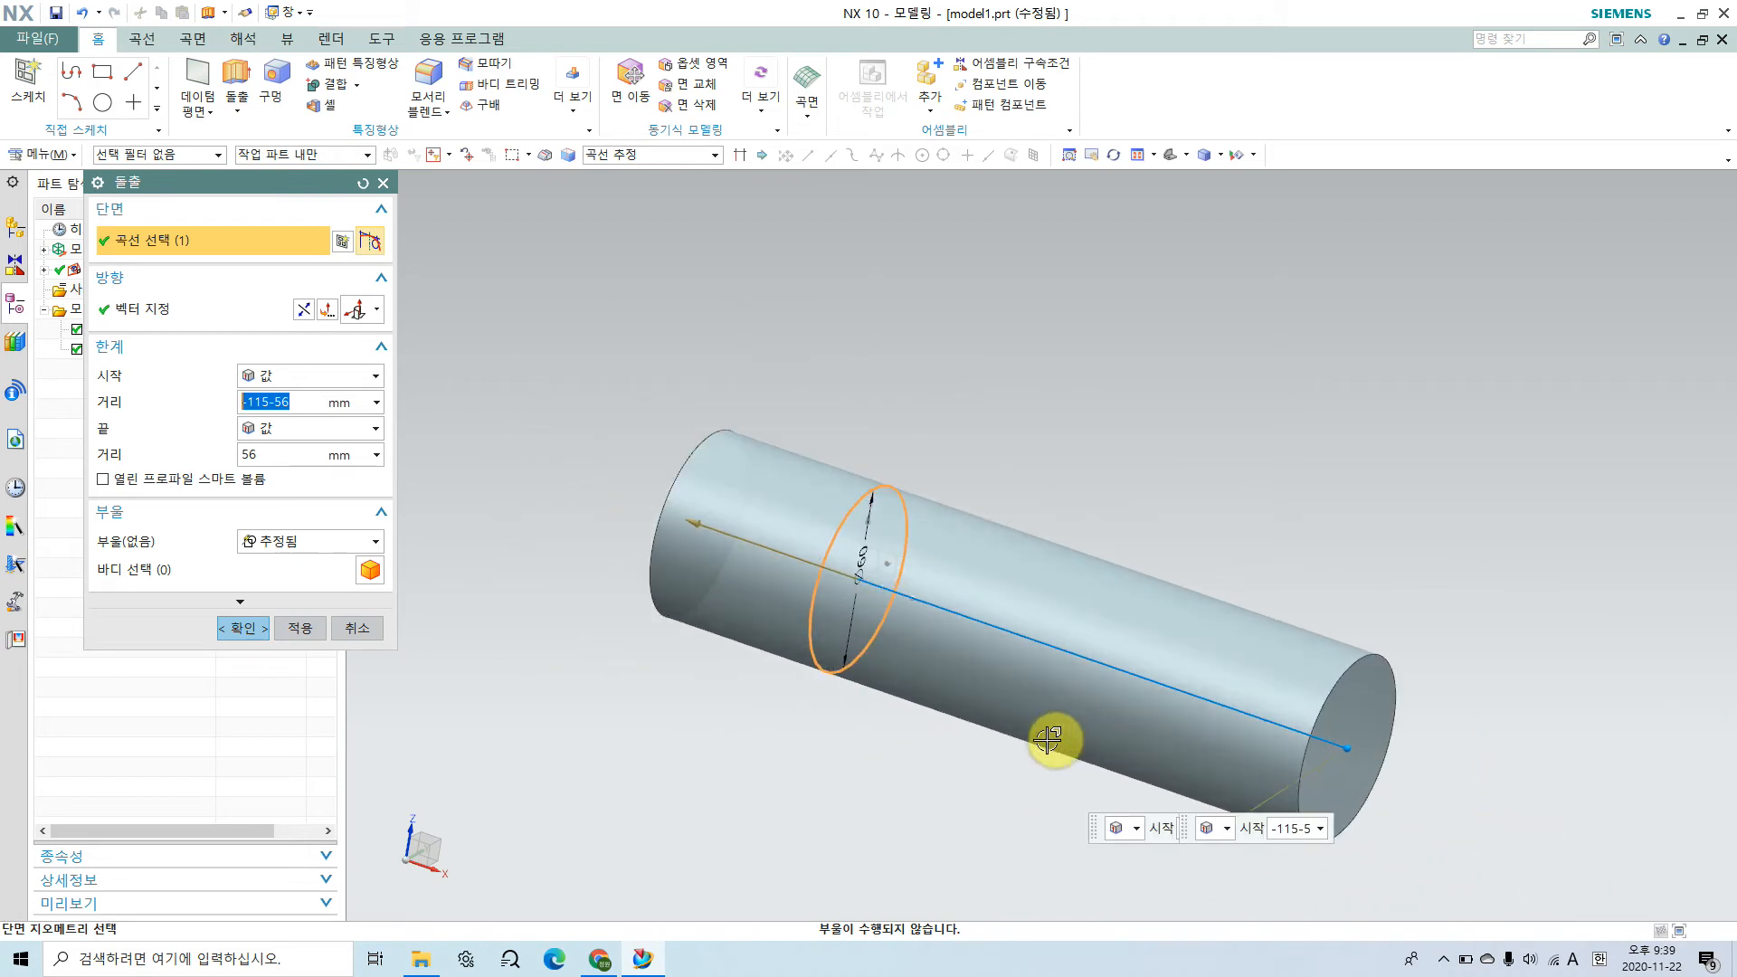
# Step: Set the extrusion's start distance to -115+56 mm and create the cylinder
pyautogui.scroll(2, 1036, 719)
pyautogui.click(279, 398)
pyautogui.press('BackSpace')
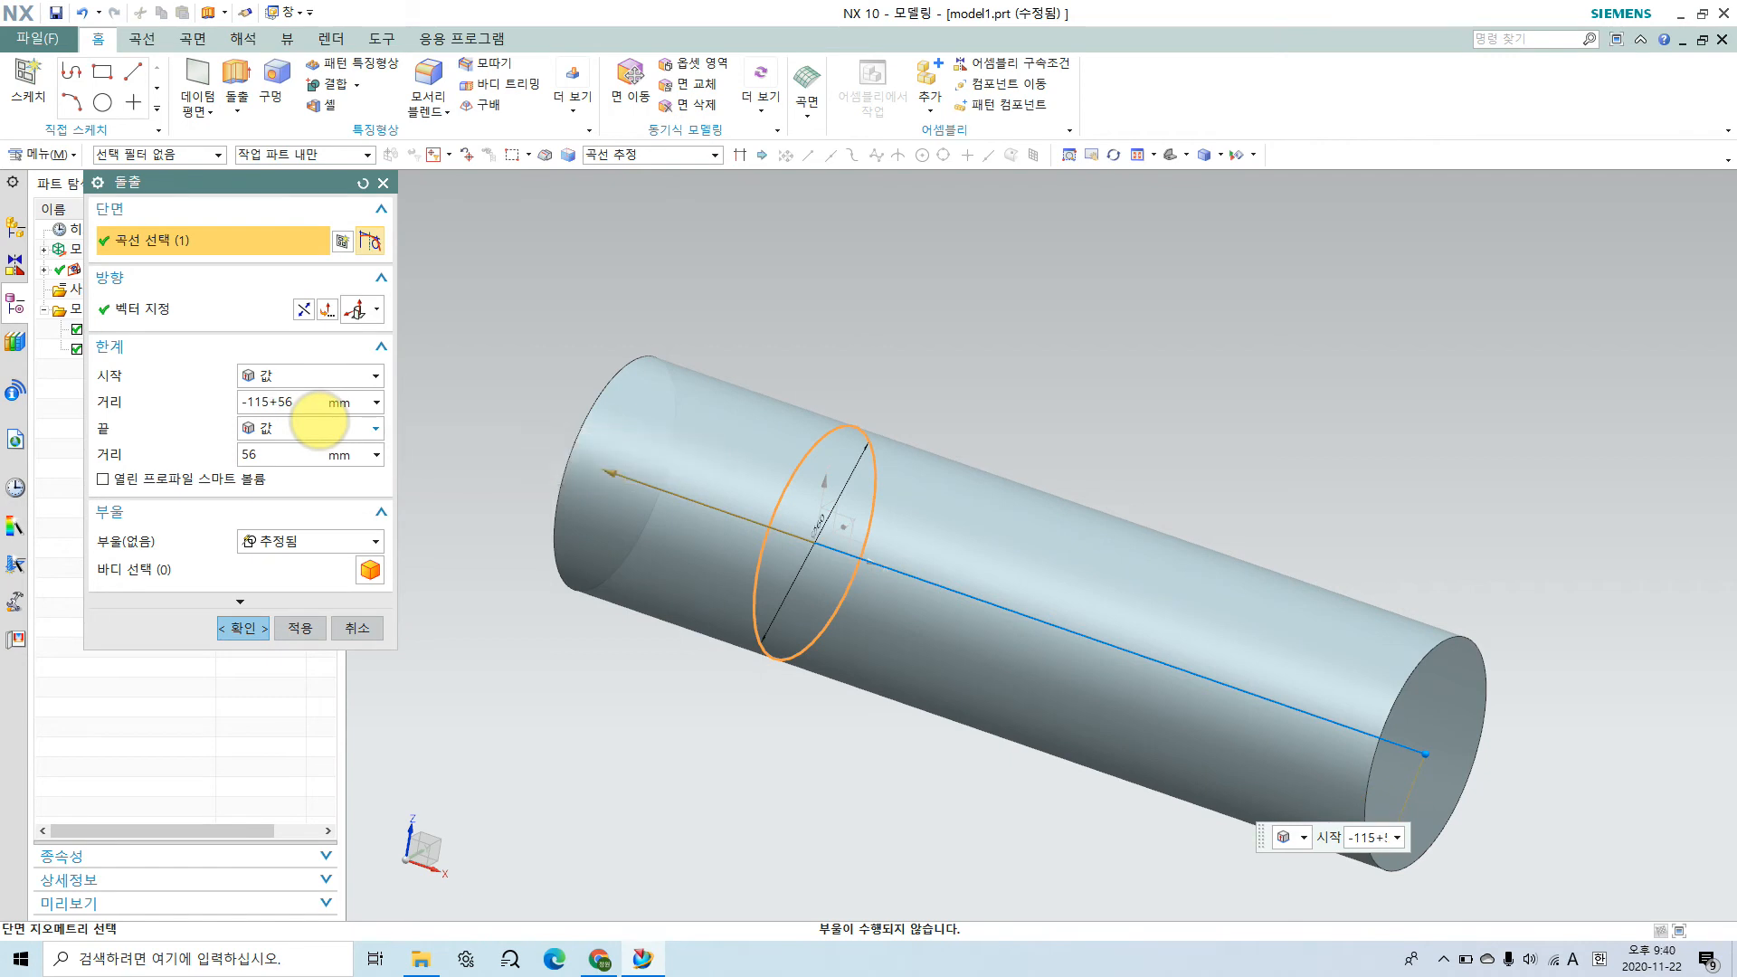
pyautogui.press('Return')
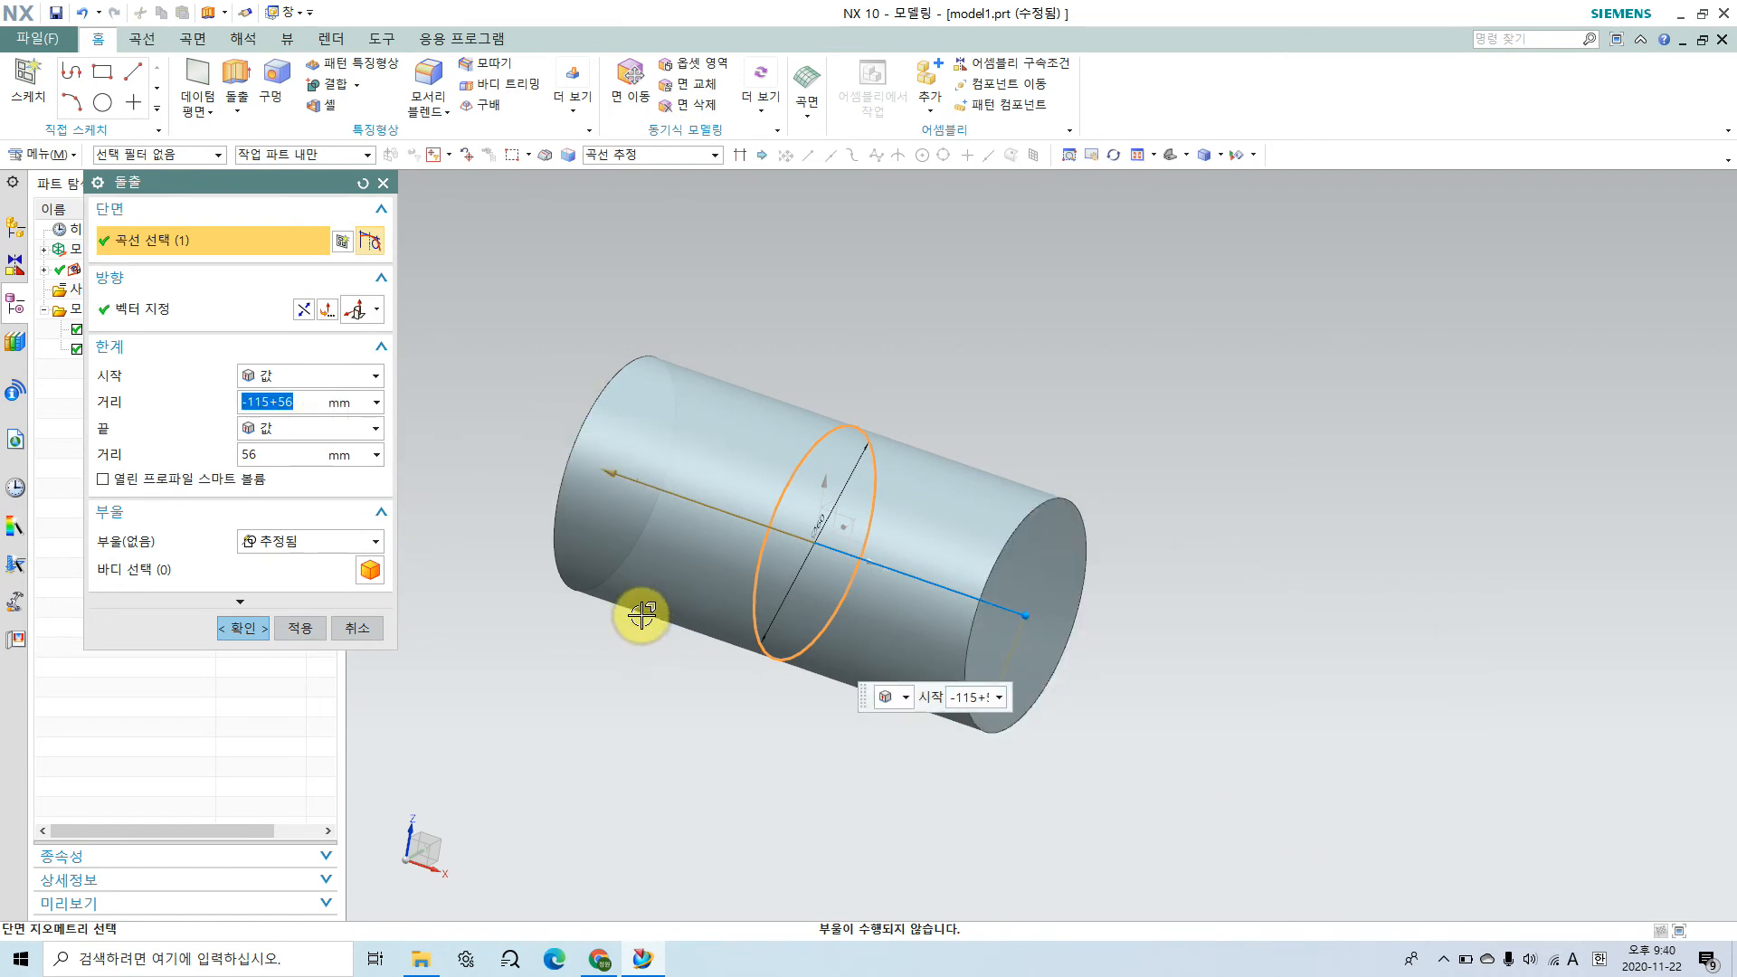
pyautogui.scroll(4, 641, 615)
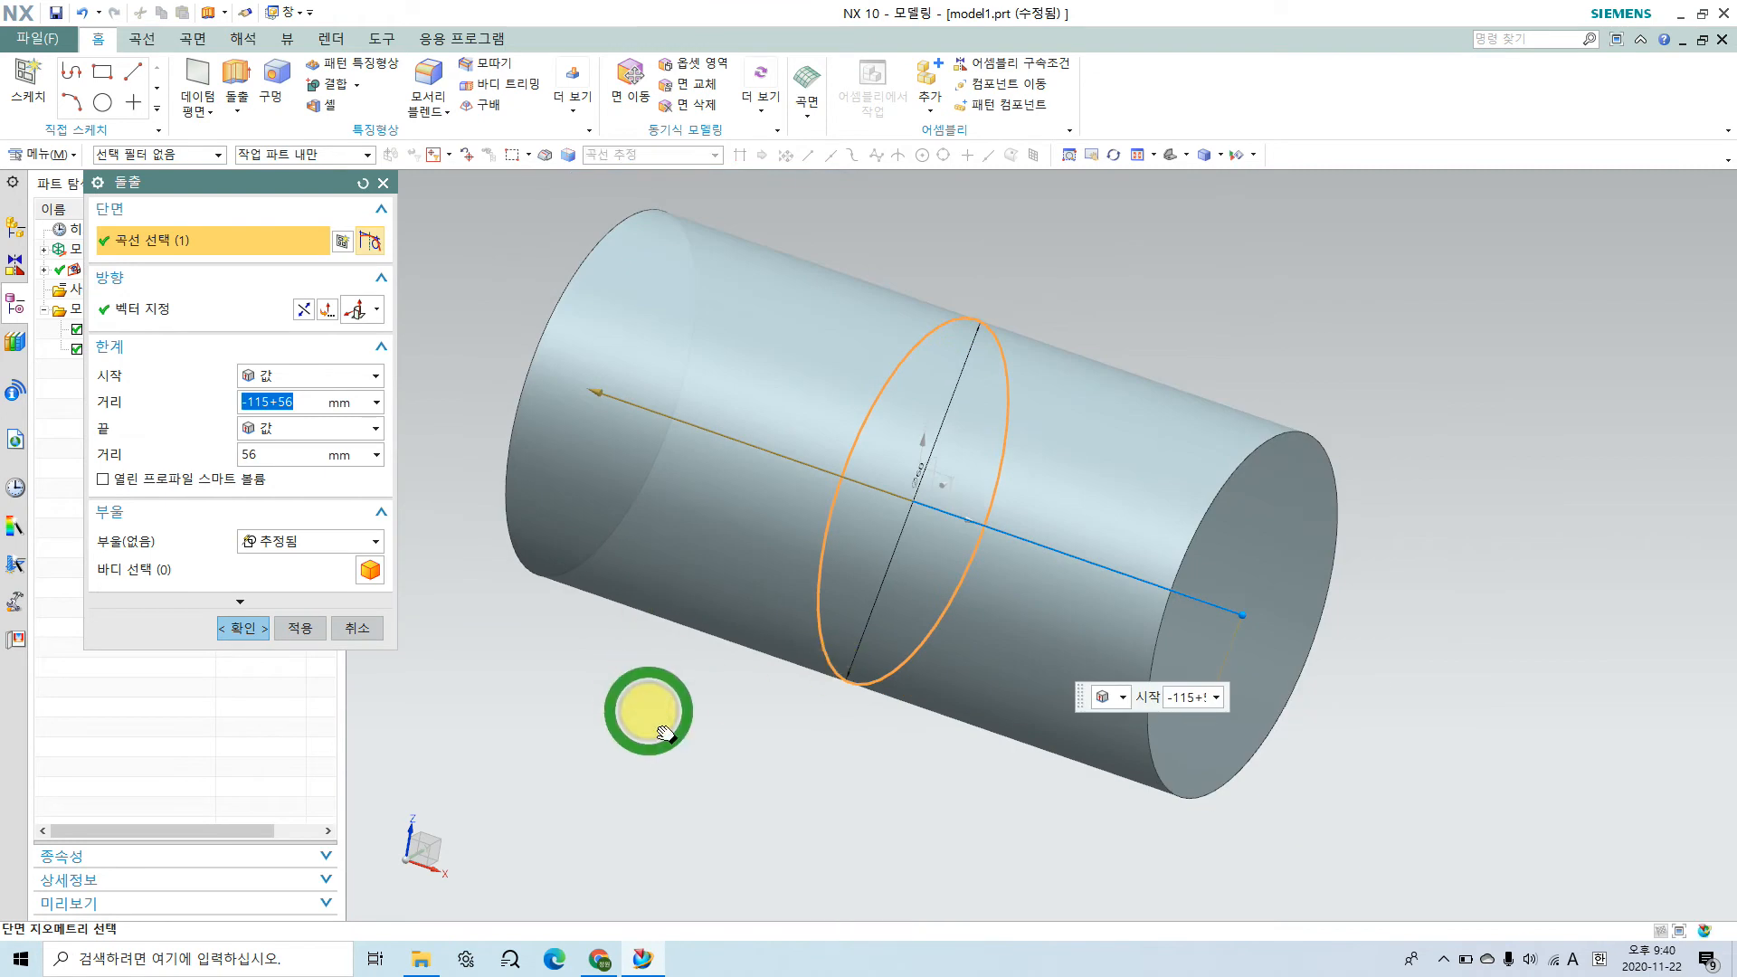
pyautogui.keyDown('shift'); pyautogui.moveTo(643, 699); pyautogui.dragTo(651, 742, button='middle'); pyautogui.keyUp('shift')
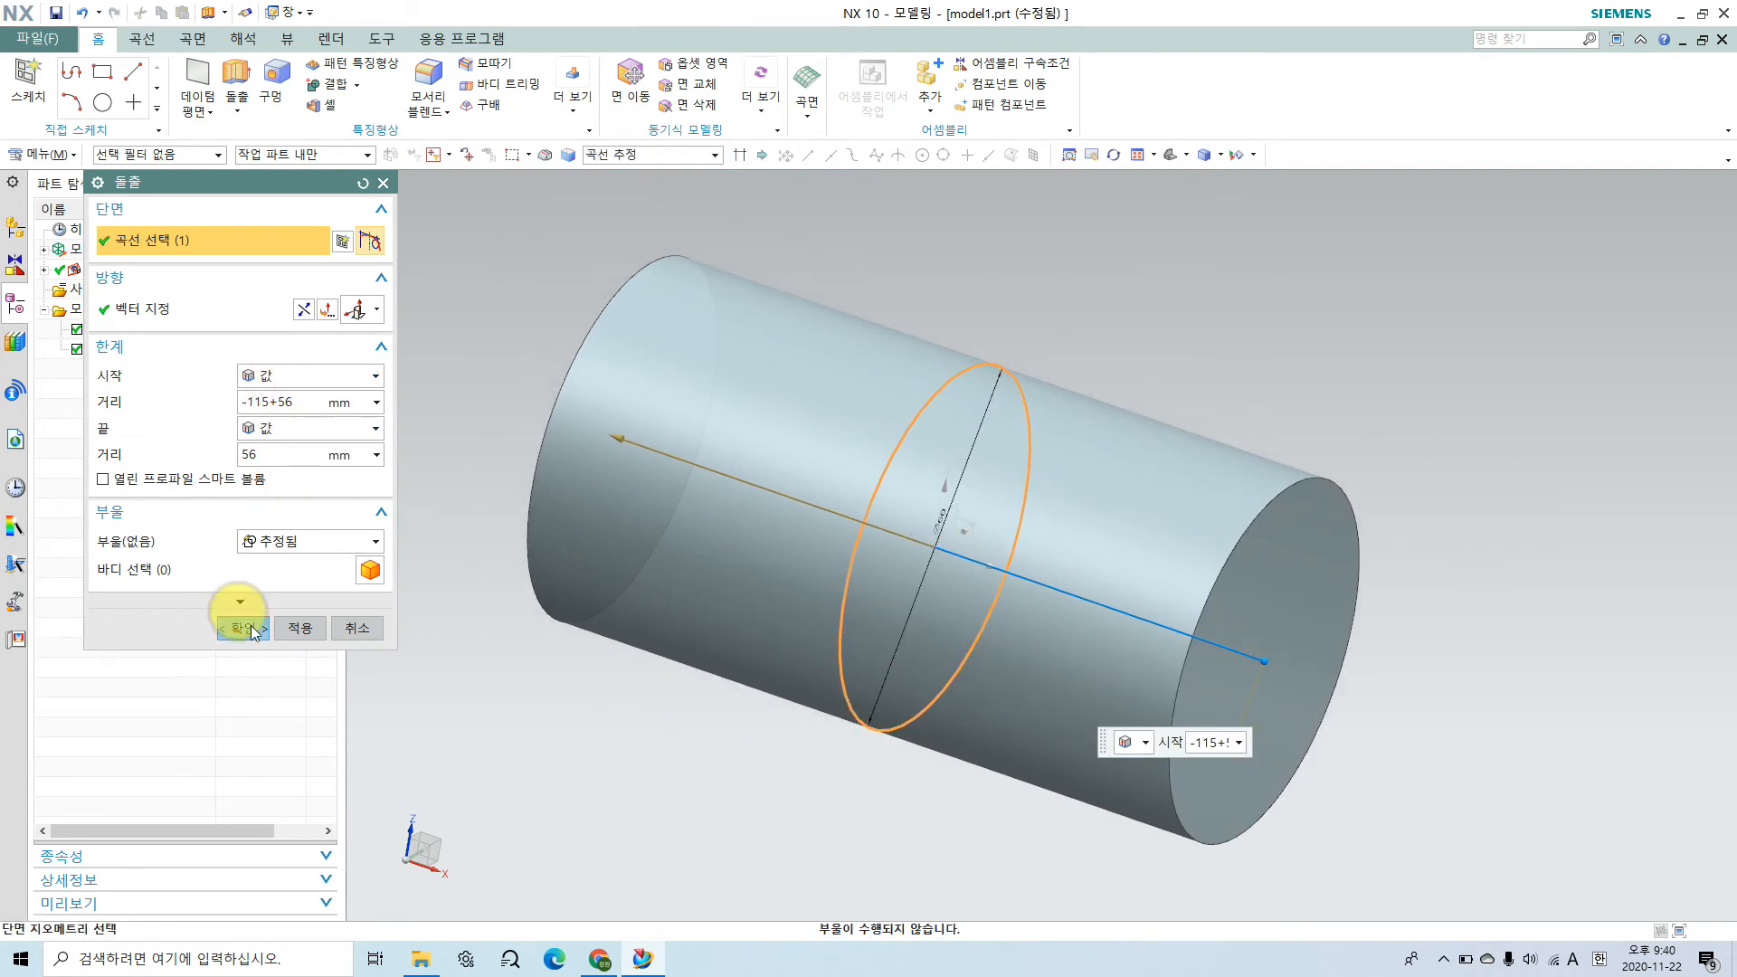
pyautogui.moveTo(807, 813)
pyautogui.mouseDown(button='middle')
pyautogui.moveTo(869, 729)
pyautogui.moveTo(818, 745)
pyautogui.moveTo(805, 787)
pyautogui.mouseUp(button='middle')
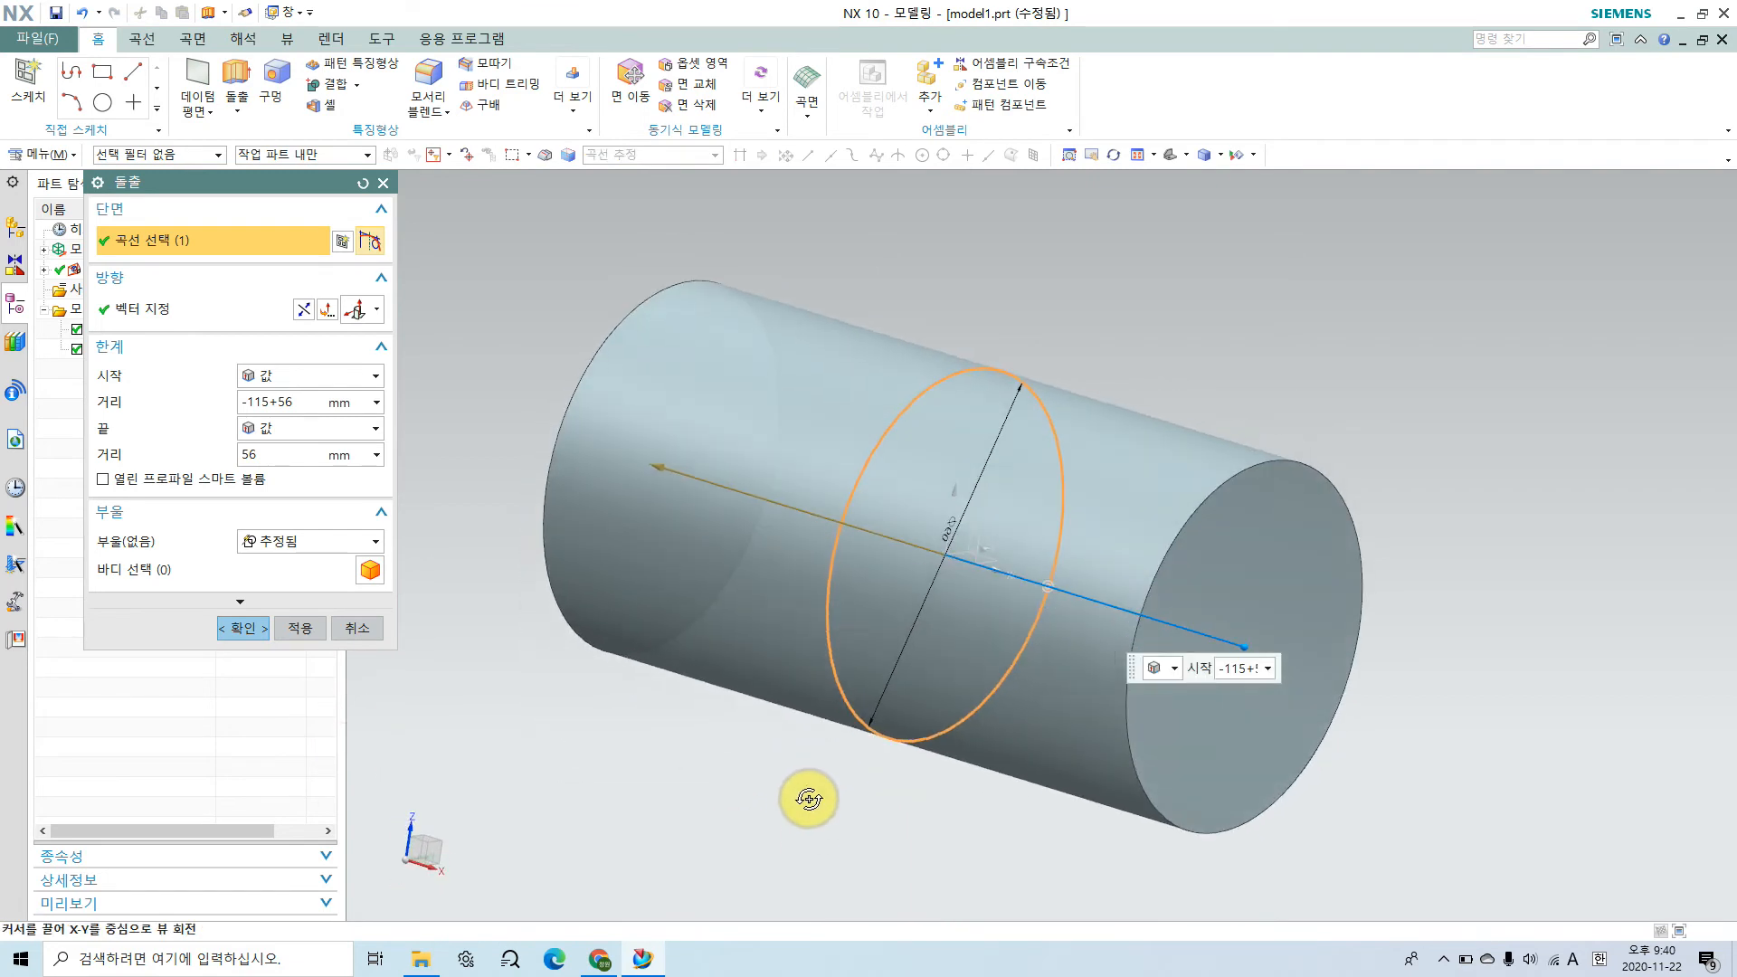
pyautogui.click(246, 628)
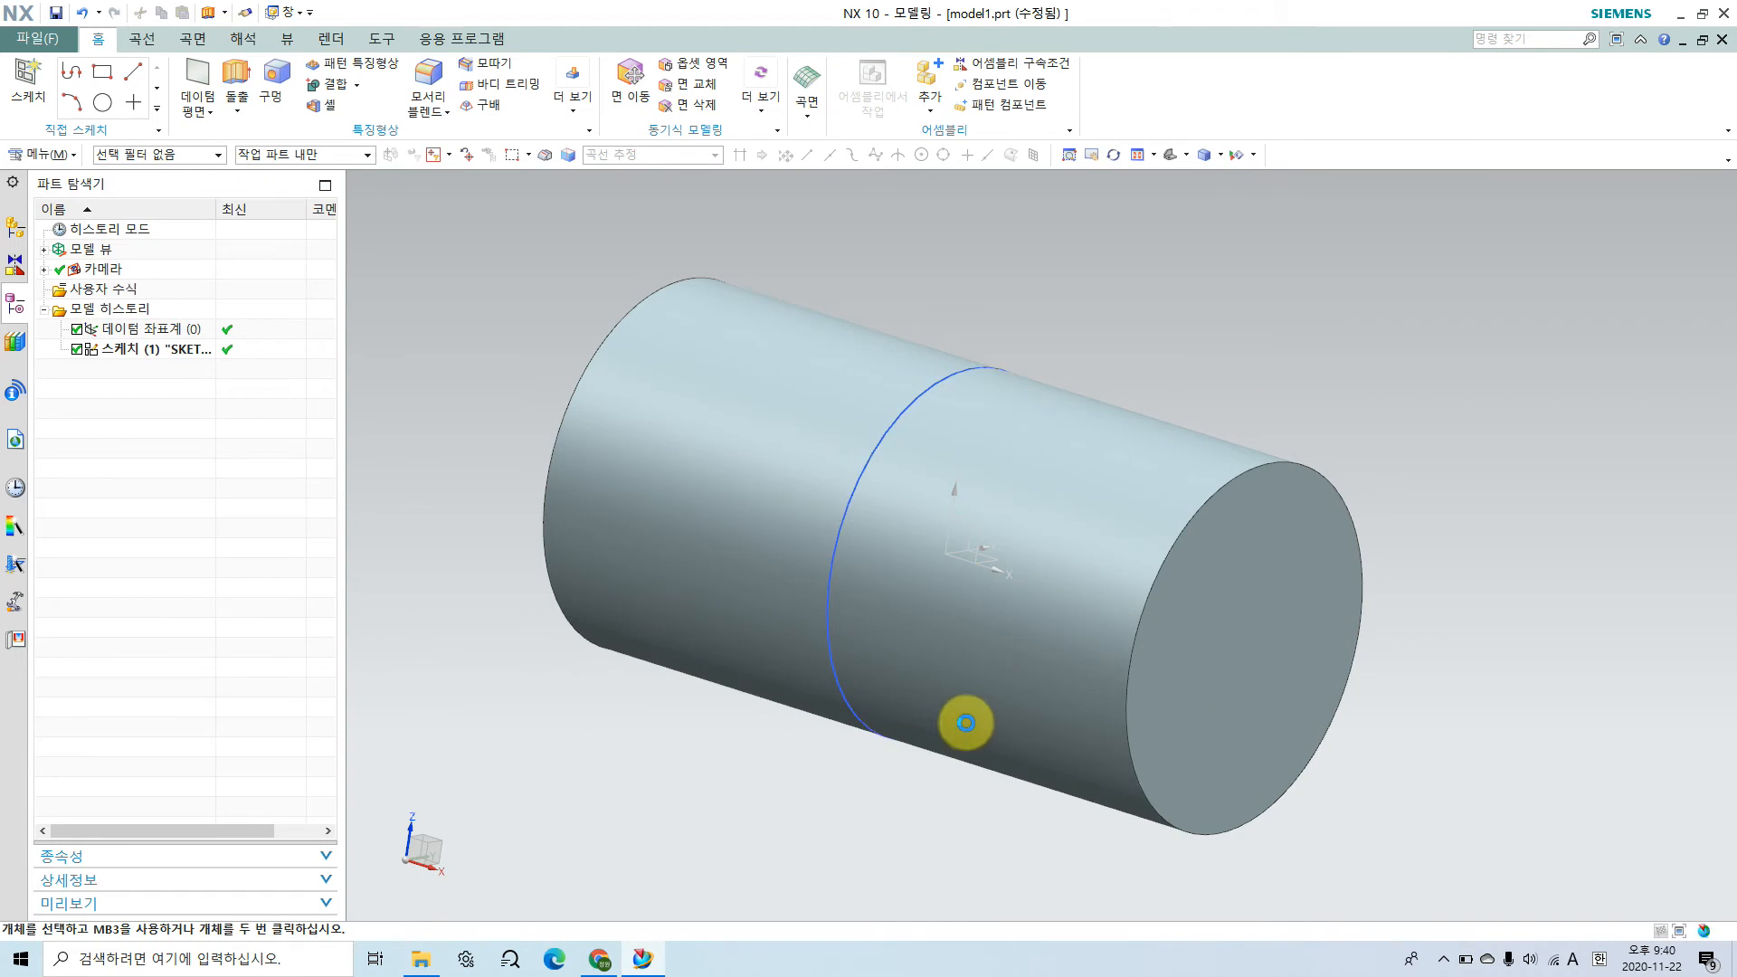
pyautogui.moveTo(884, 736)
pyautogui.mouseDown(button='middle')
pyautogui.moveTo(871, 791)
pyautogui.moveTo(880, 756)
pyautogui.mouseUp(button='middle')
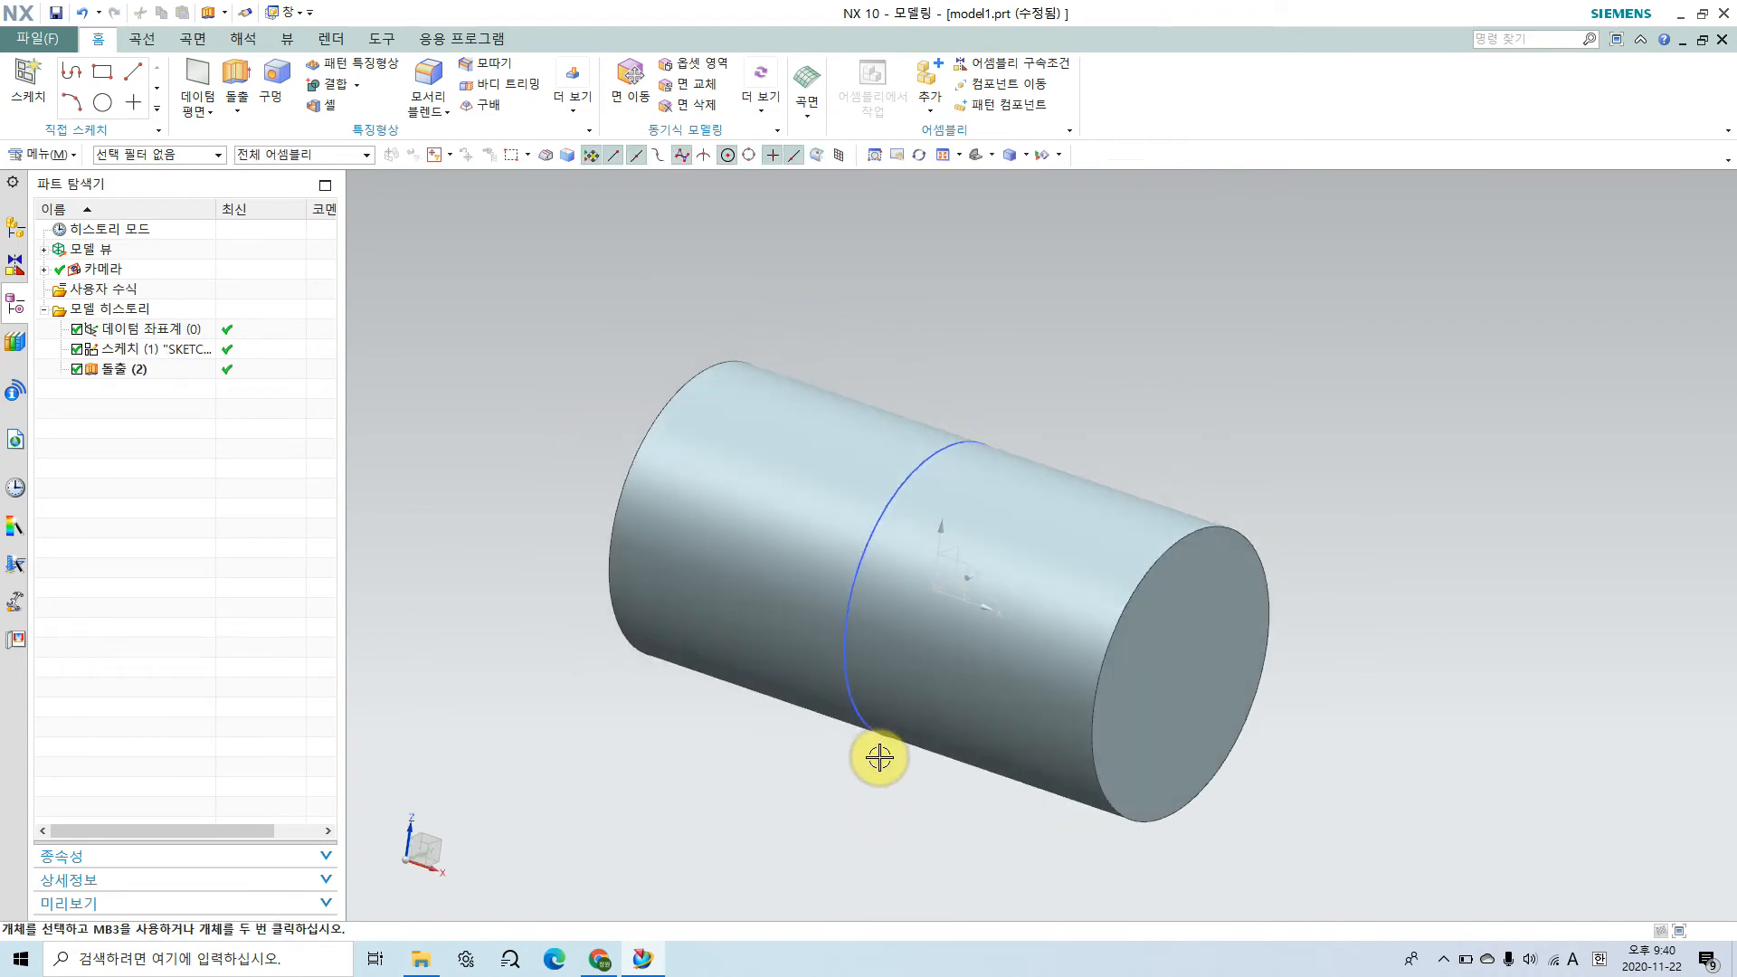
# Step: Switch to the assembly drawing in Chrome and examine the upper boss outline and its height above the shaft axis
pyautogui.click(604, 954)
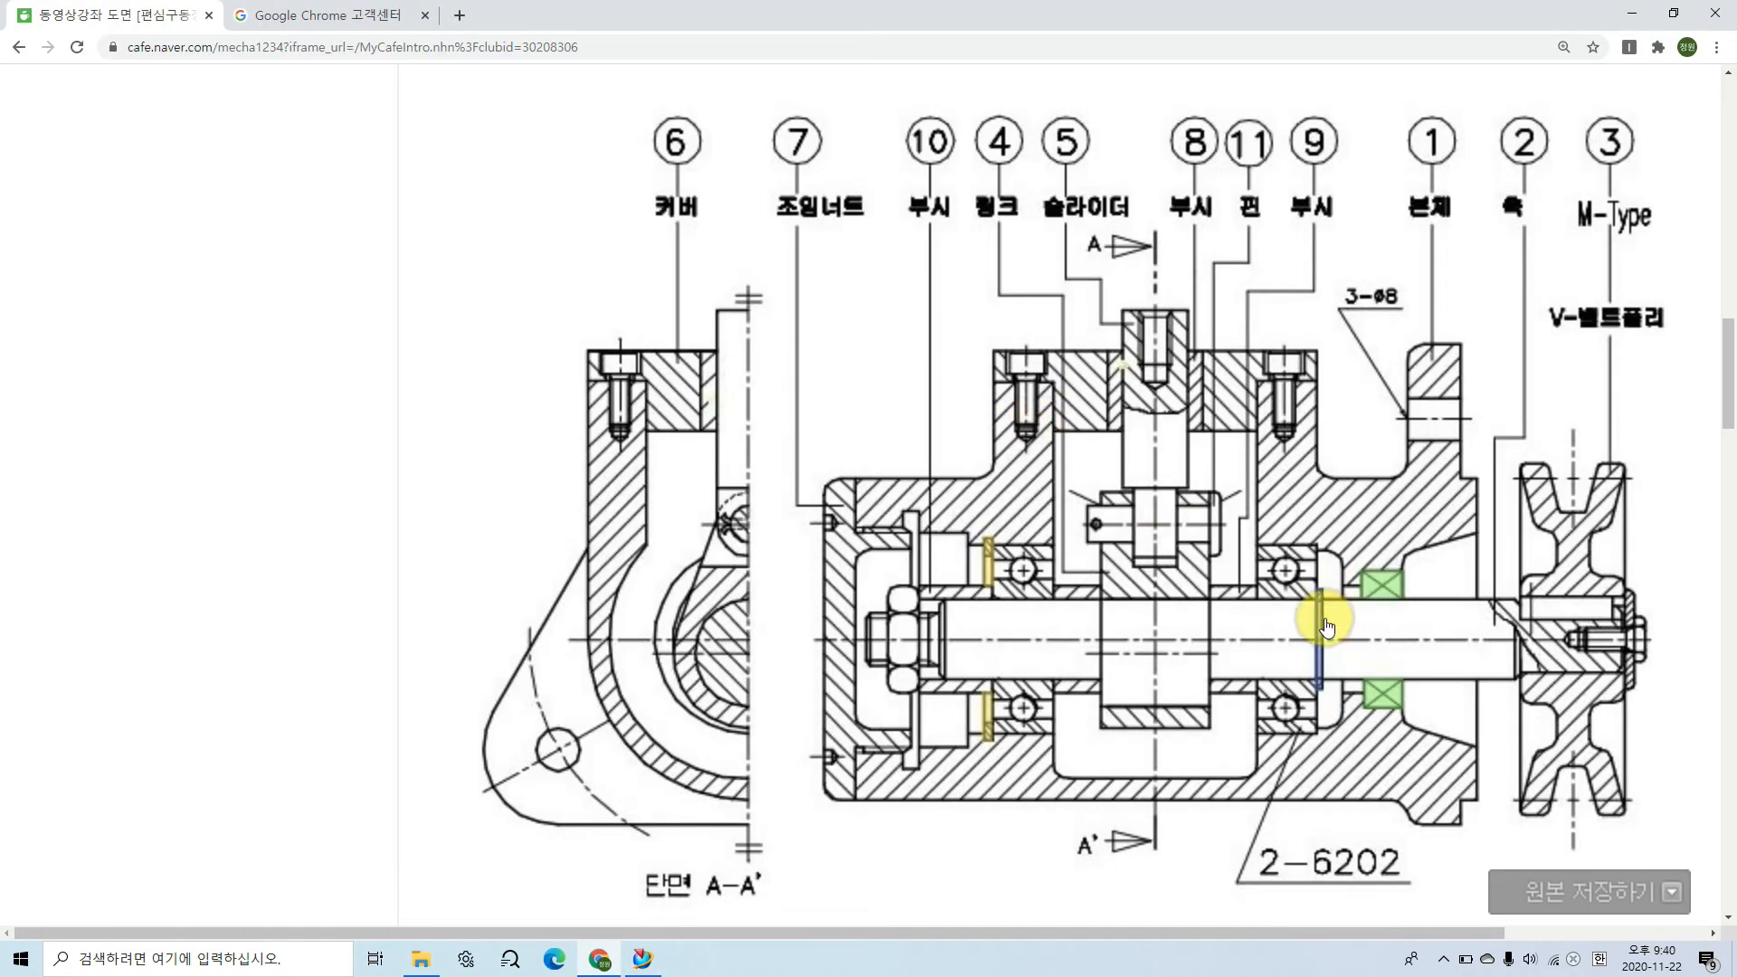
pyautogui.click(988, 469)
pyautogui.moveTo(988, 470)
pyautogui.mouseDown()
pyautogui.moveTo(992, 387)
pyautogui.moveTo(1279, 378)
pyautogui.moveTo(1321, 425)
pyautogui.moveTo(1321, 475)
pyautogui.mouseUp()
pyautogui.moveTo(589, 380)
pyautogui.mouseDown()
pyautogui.moveTo(589, 609)
pyautogui.moveTo(613, 709)
pyautogui.moveTo(758, 787)
pyautogui.moveTo(663, 769)
pyautogui.moveTo(593, 669)
pyautogui.moveTo(589, 615)
pyautogui.moveTo(663, 518)
pyautogui.moveTo(736, 512)
pyautogui.moveTo(633, 512)
pyautogui.moveTo(587, 642)
pyautogui.mouseUp()
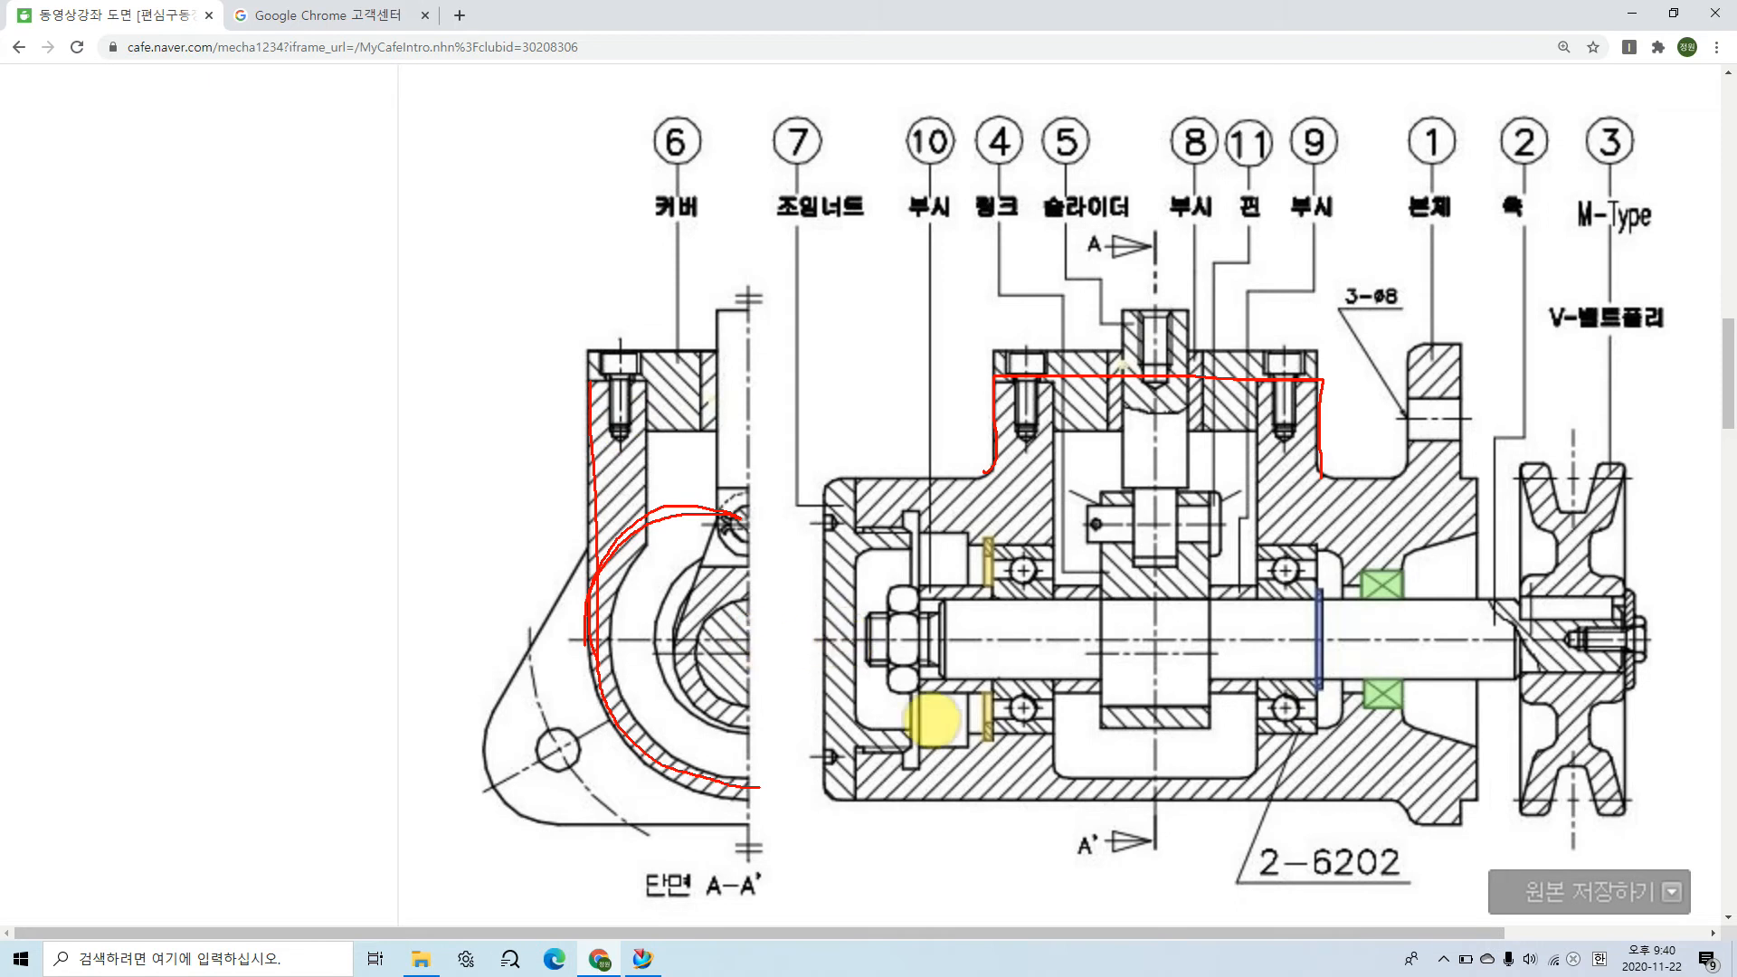
pyautogui.moveTo(1000, 801); pyautogui.dragTo(533, 792)
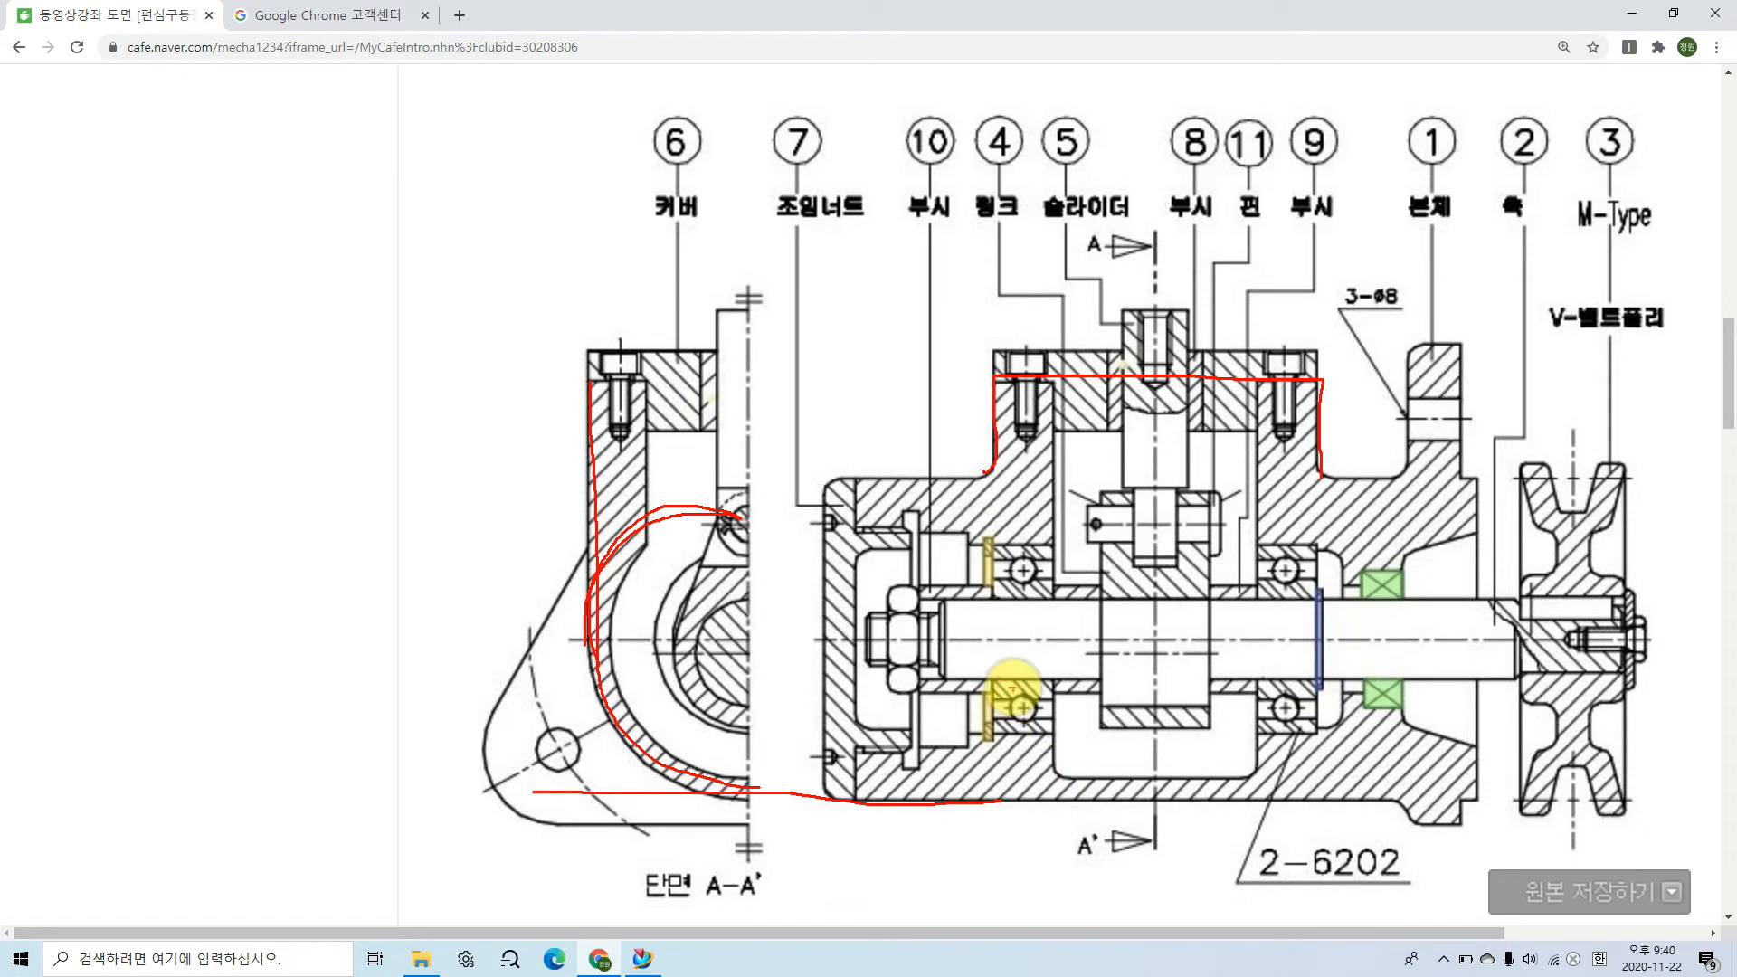
pyautogui.moveTo(1131, 635); pyautogui.dragTo(310, 647)
pyautogui.moveTo(1042, 380); pyautogui.dragTo(232, 378)
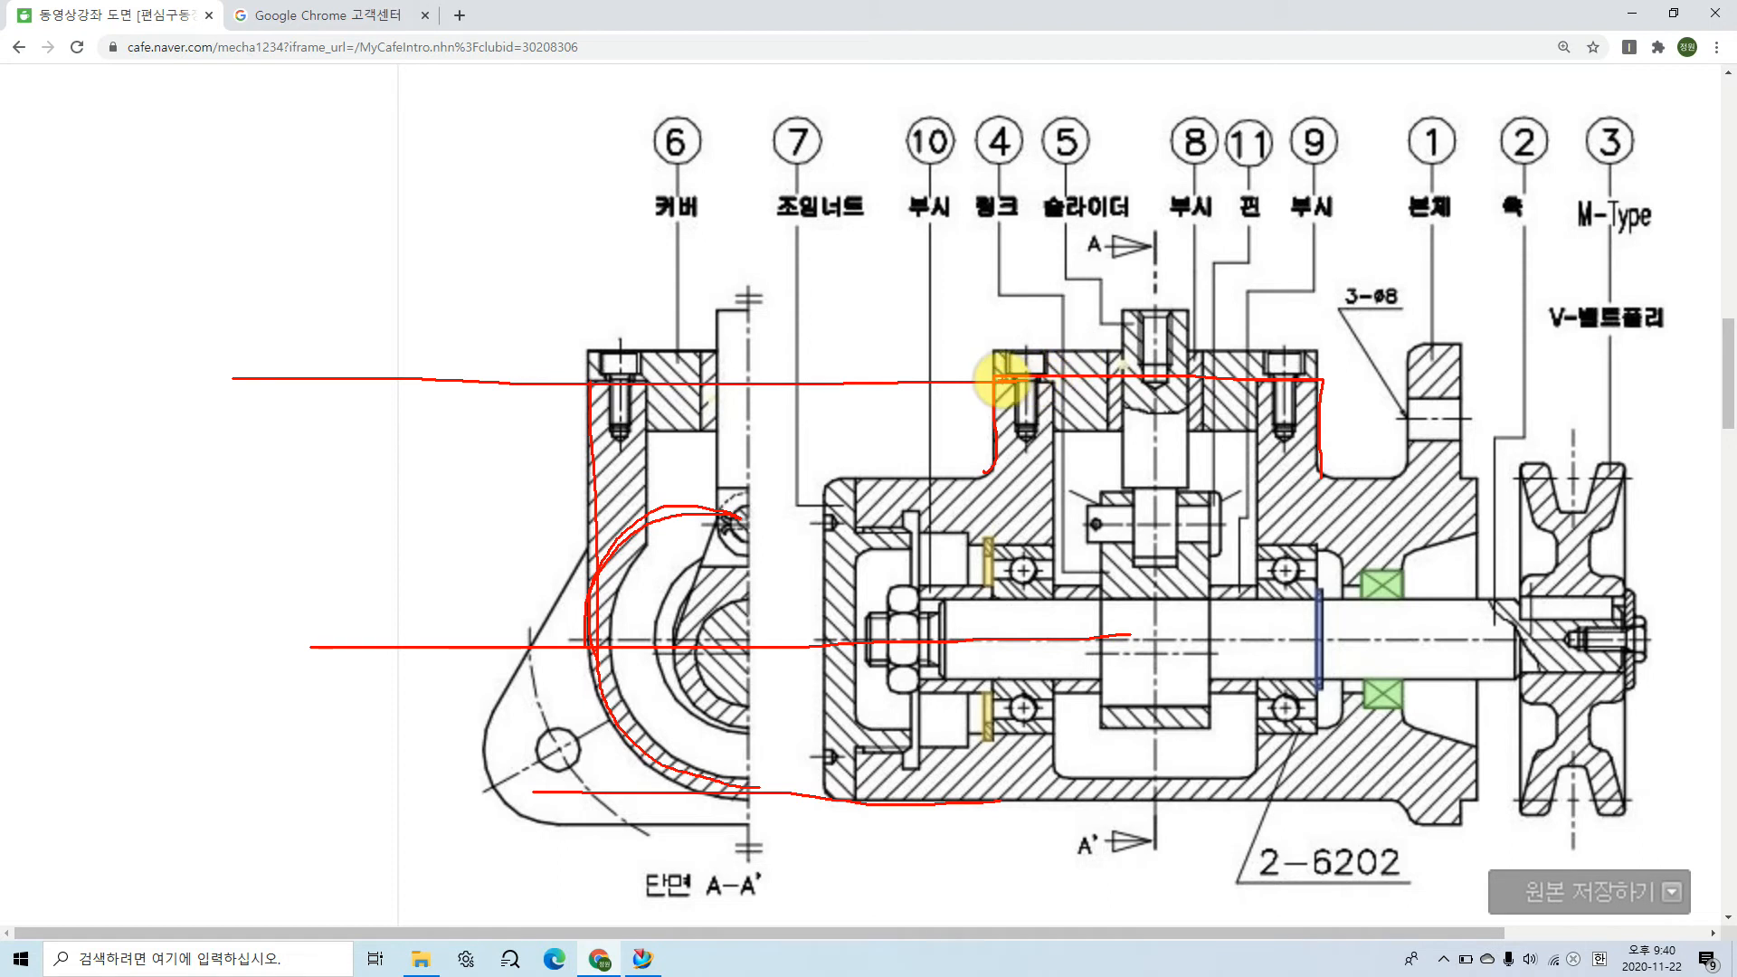
pyautogui.moveTo(425, 378); pyautogui.dragTo(403, 639)
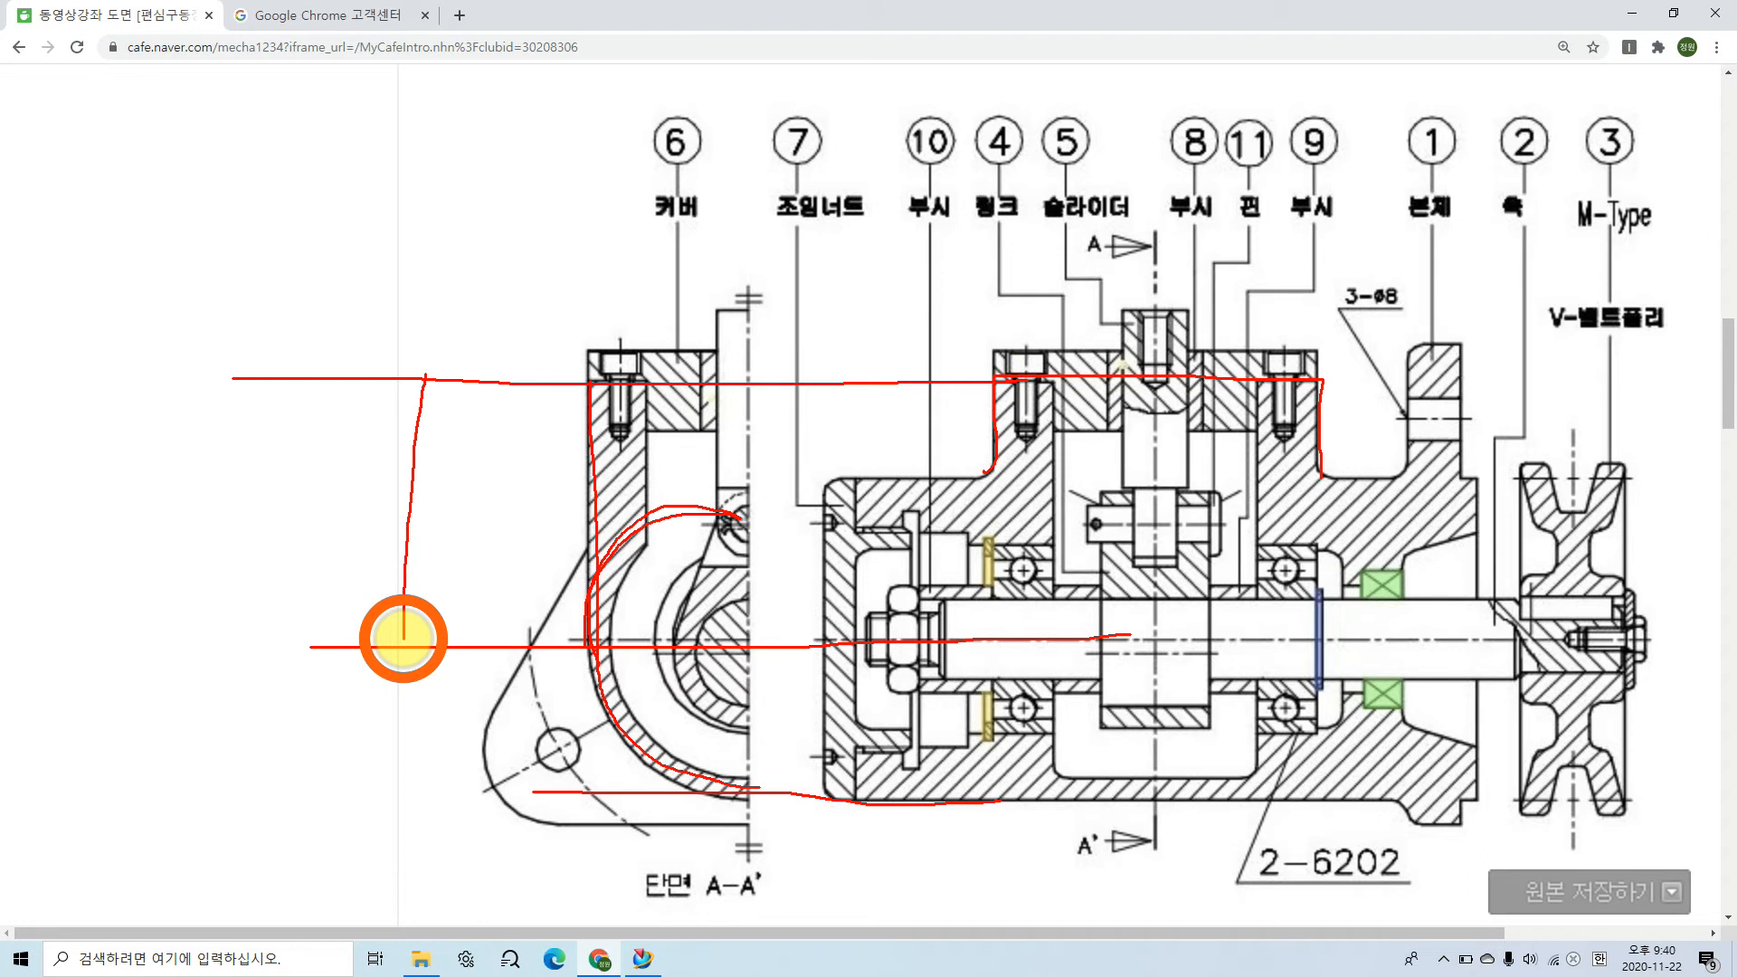
pyautogui.moveTo(317, 478)
pyautogui.mouseDown()
pyautogui.moveTo(349, 497)
pyautogui.moveTo(330, 529)
pyautogui.moveTo(362, 467)
pyautogui.mouseUp()
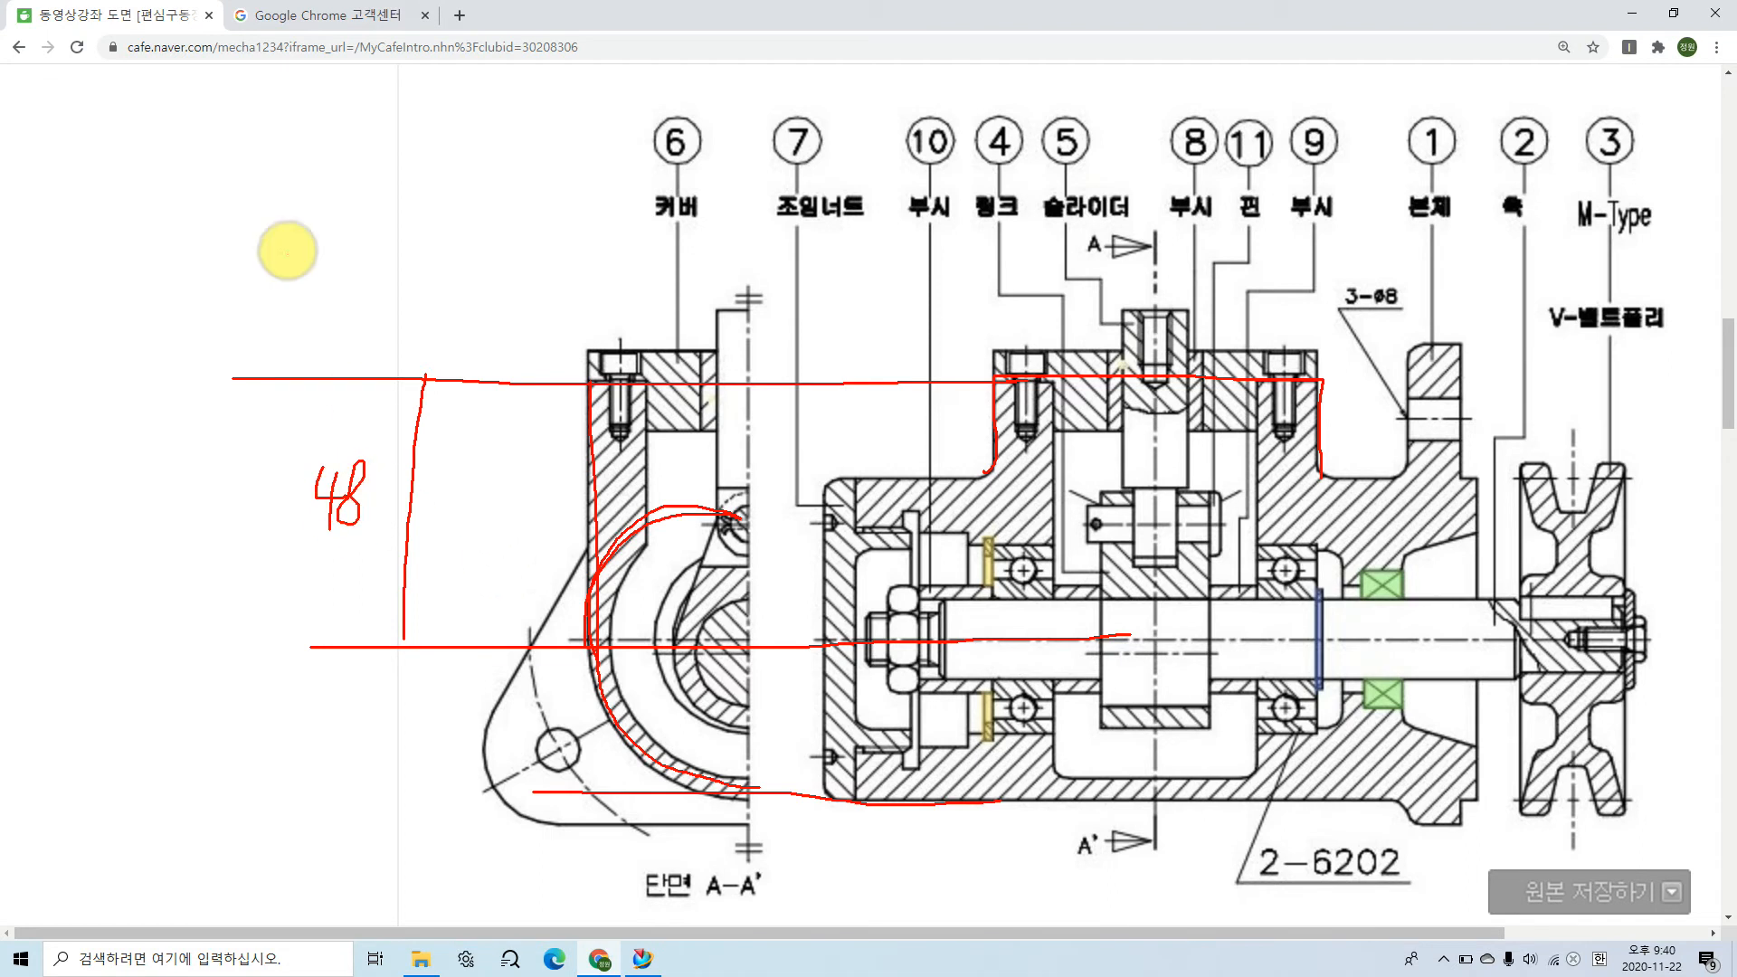
pyautogui.press('Escape')
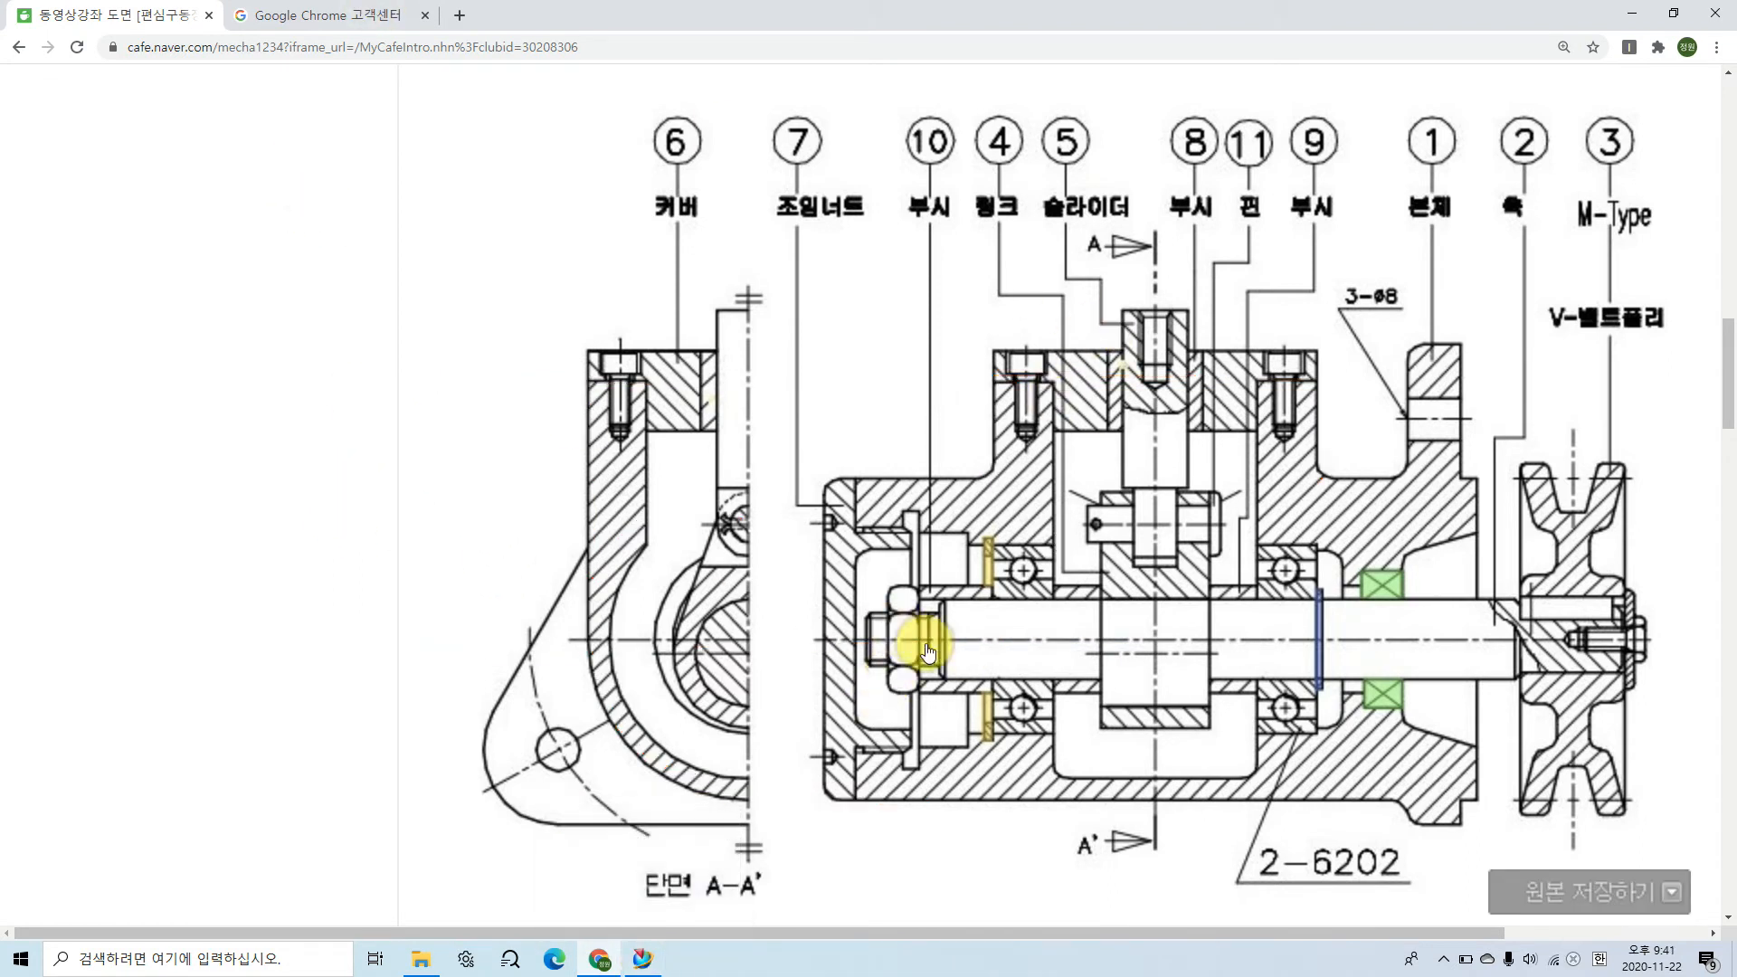
# Step: Examine the upper boss's overall width in the front view and its side profile tangent to the cylinder in section A-A'
pyautogui.moveTo(993, 397); pyautogui.dragTo(995, 281)
pyautogui.moveTo(1321, 412); pyautogui.dragTo(1320, 282)
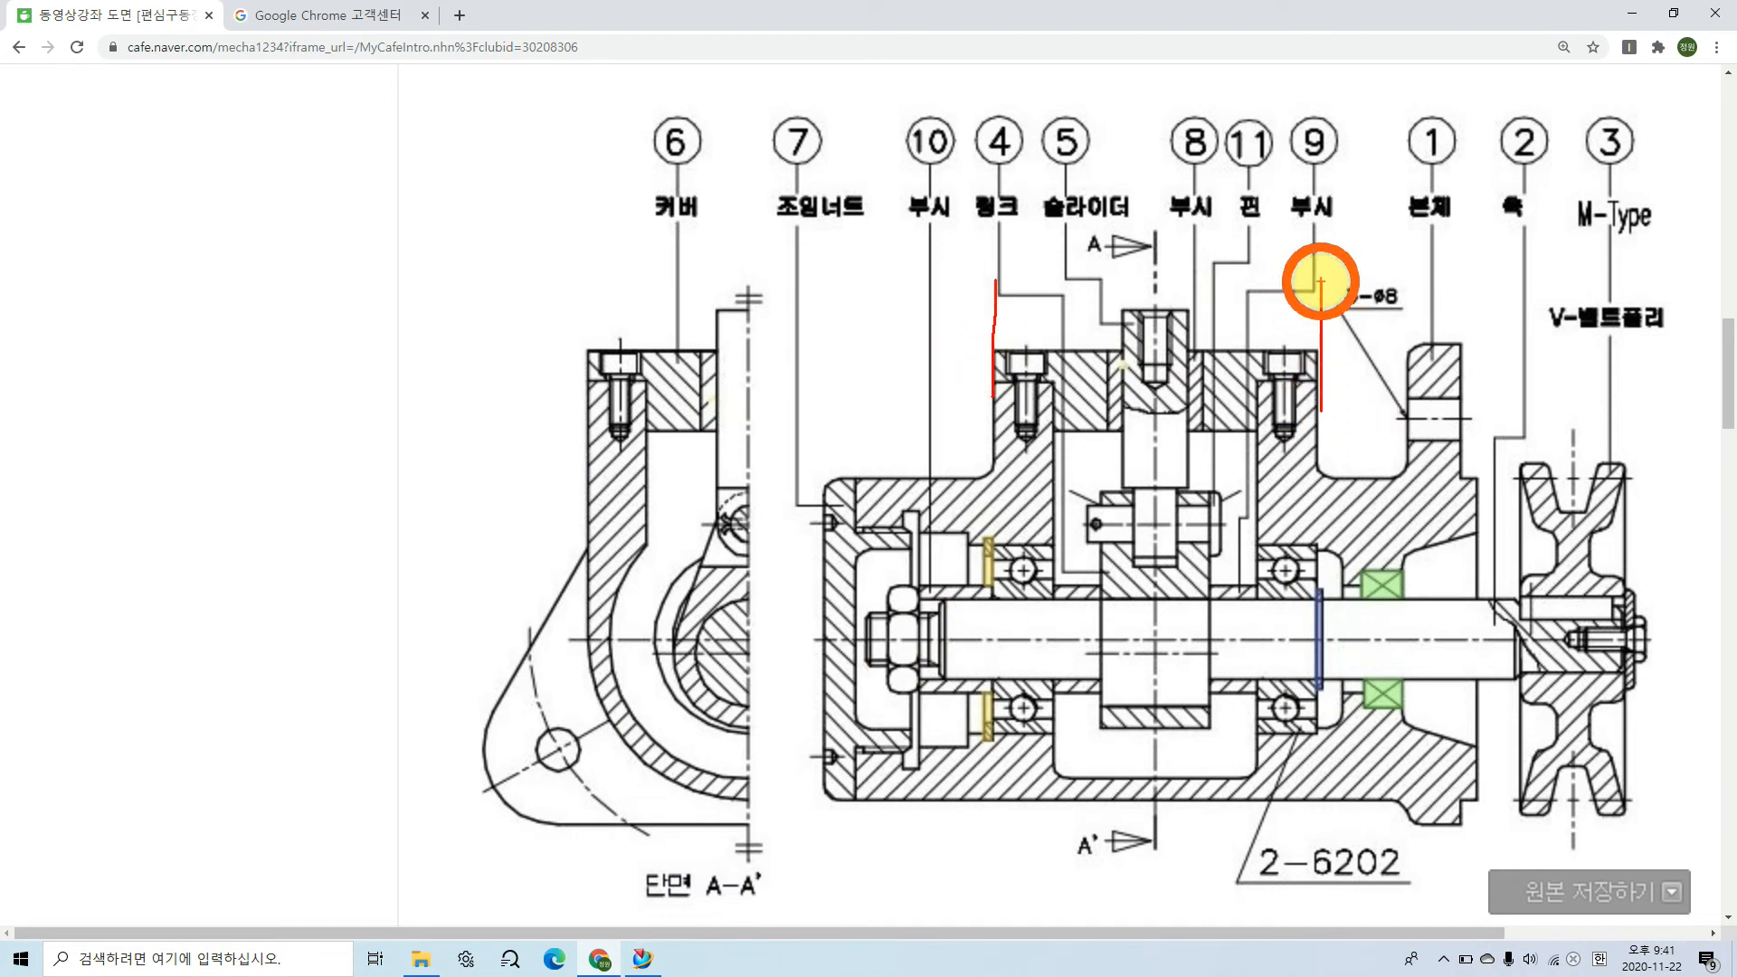
pyautogui.moveTo(995, 327); pyautogui.dragTo(1319, 336)
pyautogui.moveTo(1170, 264)
pyautogui.mouseDown()
pyautogui.moveTo(1194, 298)
pyautogui.moveTo(1167, 331)
pyautogui.mouseUp()
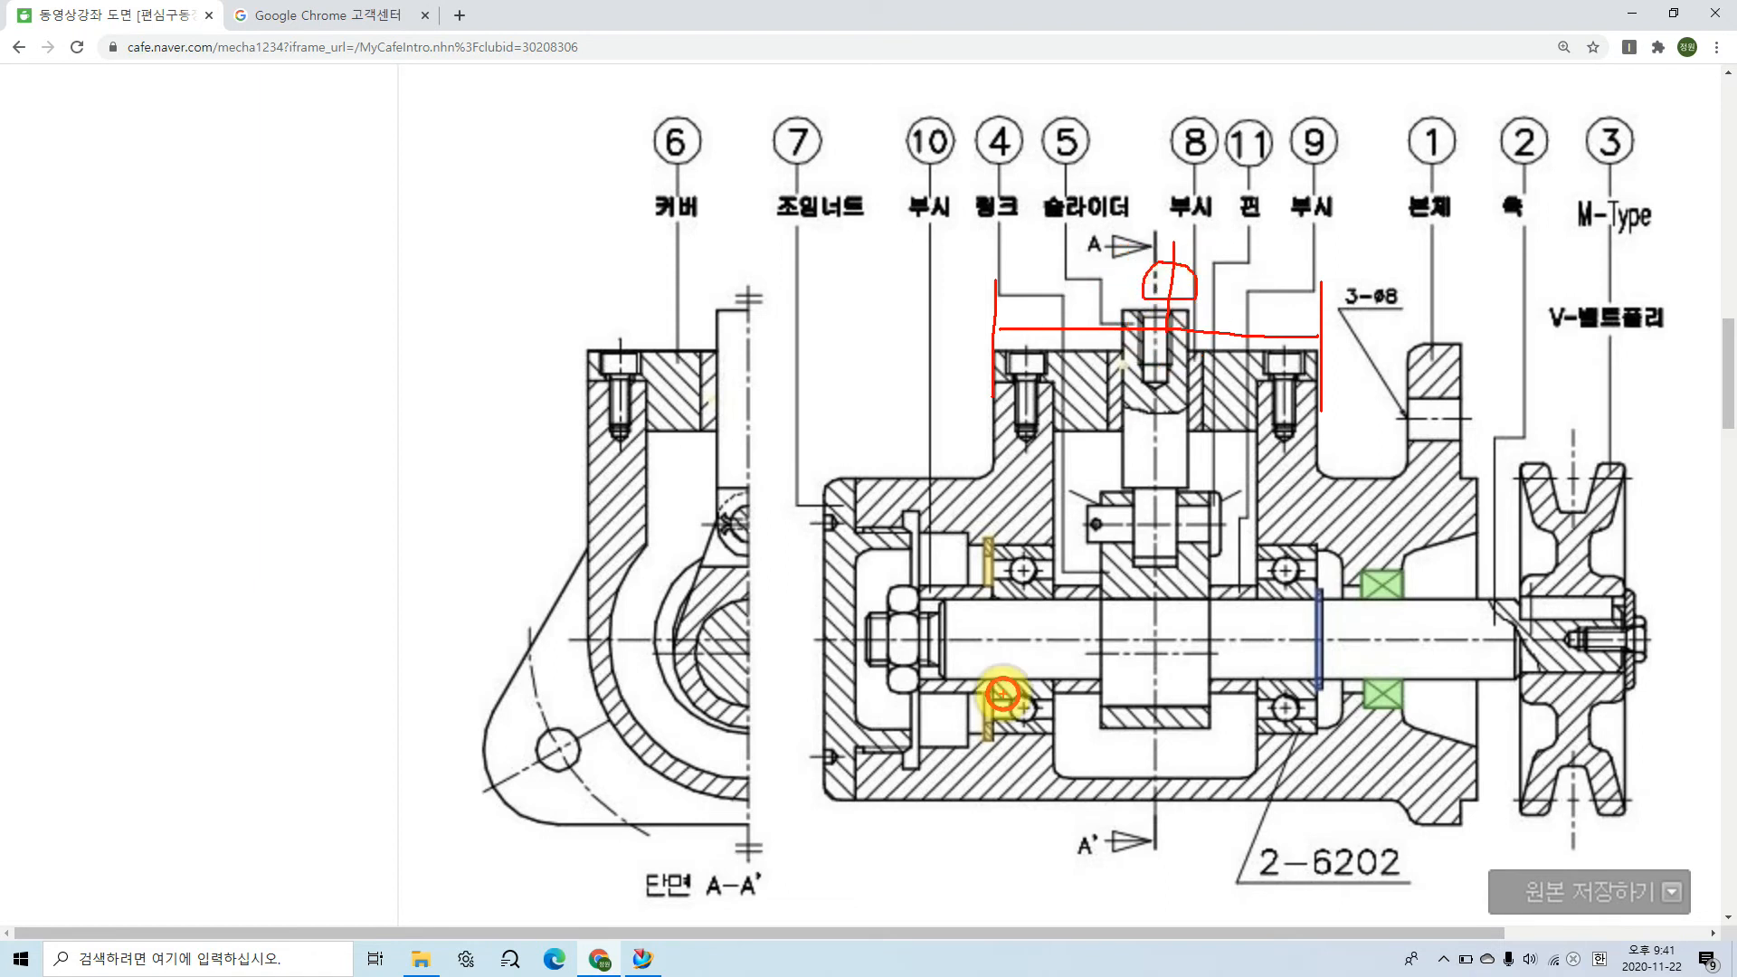
pyautogui.press('Escape')
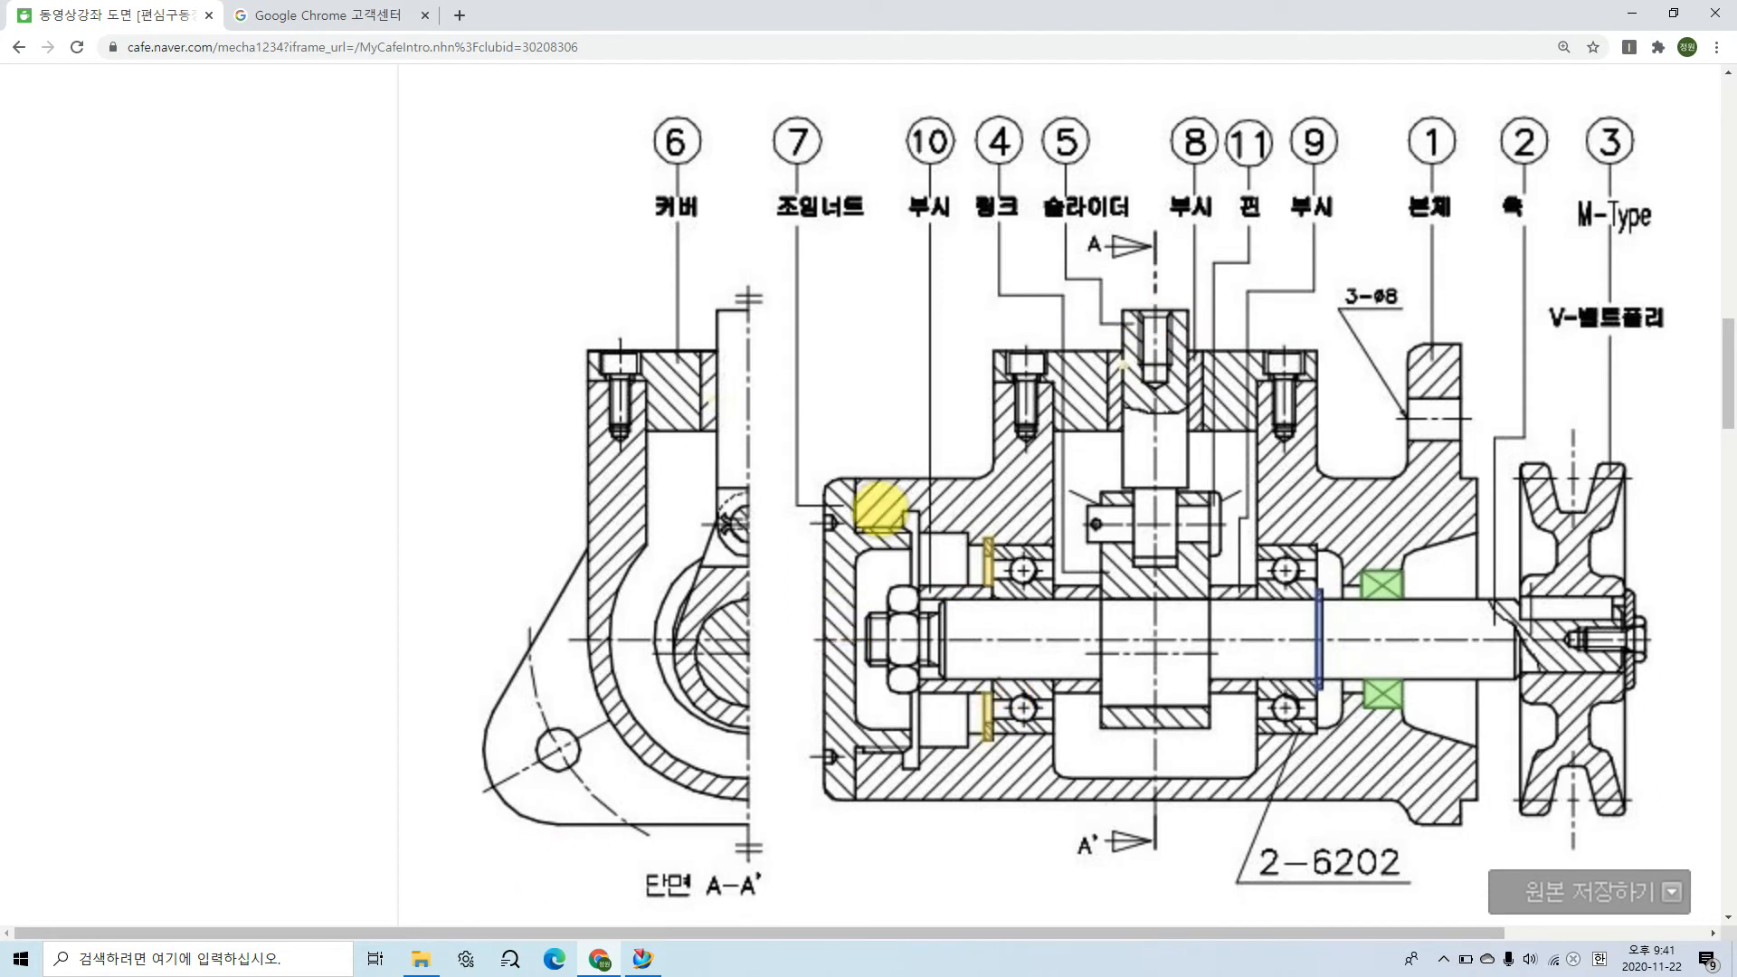
pyautogui.moveTo(912, 469); pyautogui.dragTo(688, 472)
pyautogui.moveTo(935, 756); pyautogui.dragTo(637, 771)
pyautogui.moveTo(1020, 247); pyautogui.dragTo(1011, 404)
pyautogui.moveTo(1299, 265); pyautogui.dragTo(1292, 380)
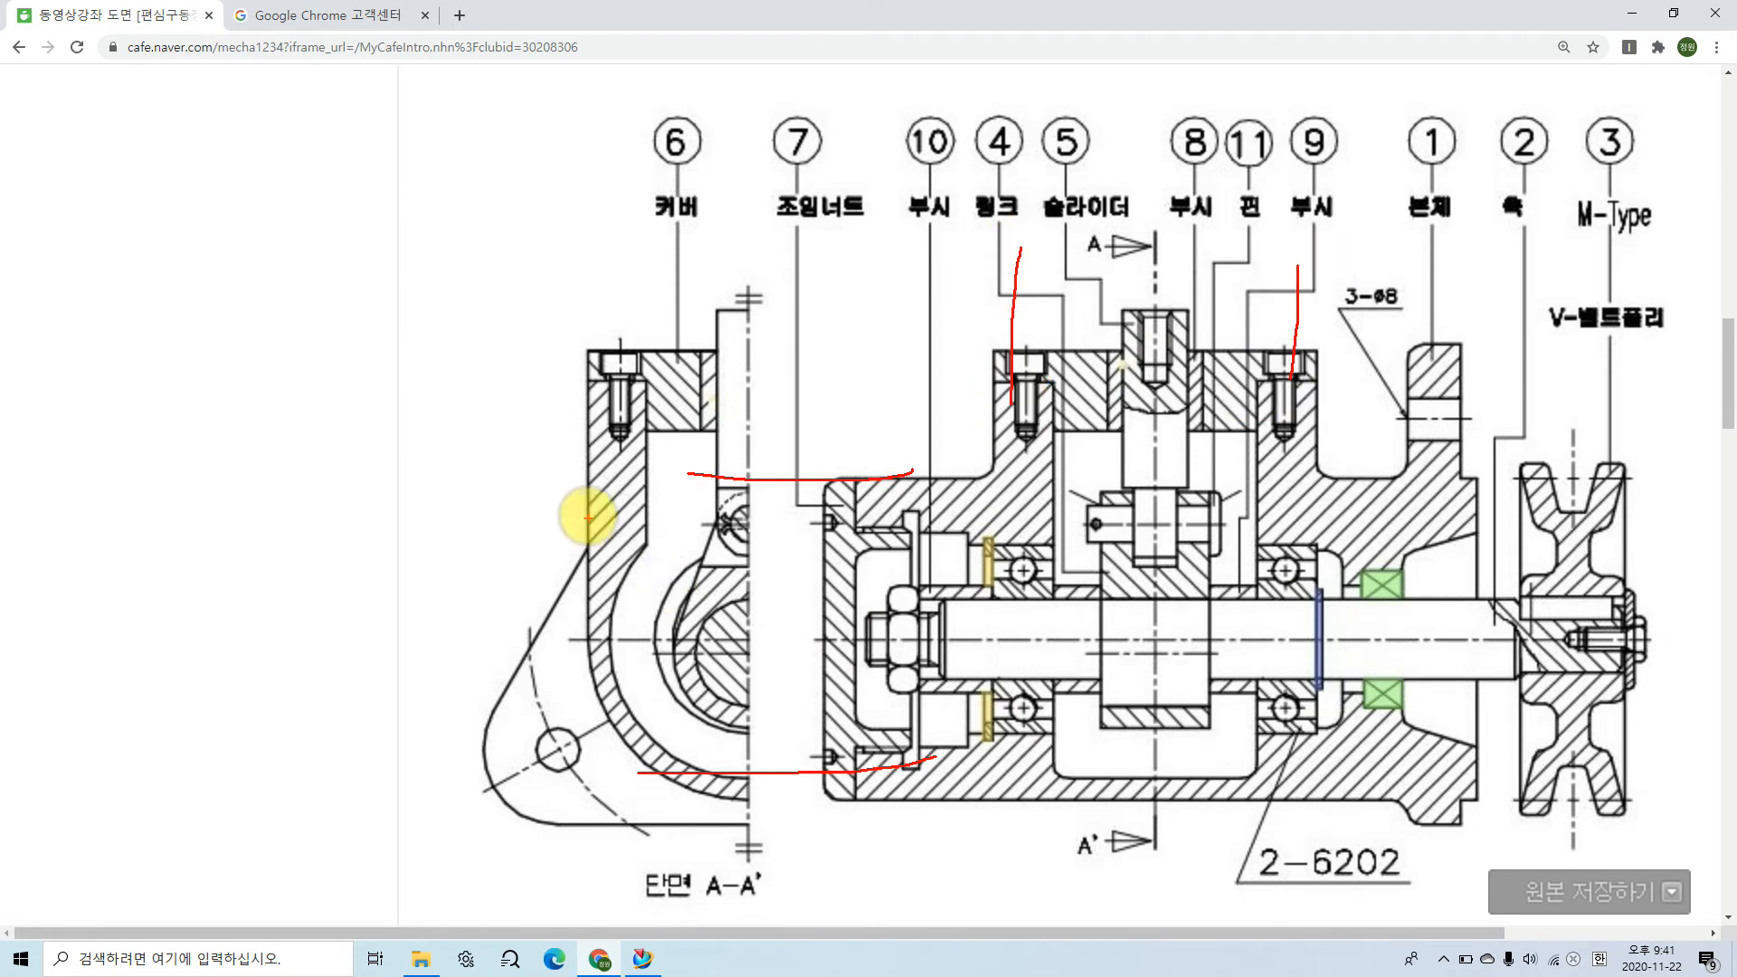
pyautogui.moveTo(590, 387)
pyautogui.mouseDown()
pyautogui.moveTo(586, 677)
pyautogui.moveTo(617, 737)
pyautogui.moveTo(688, 794)
pyautogui.mouseUp()
pyautogui.moveTo(591, 630); pyautogui.dragTo(591, 646)
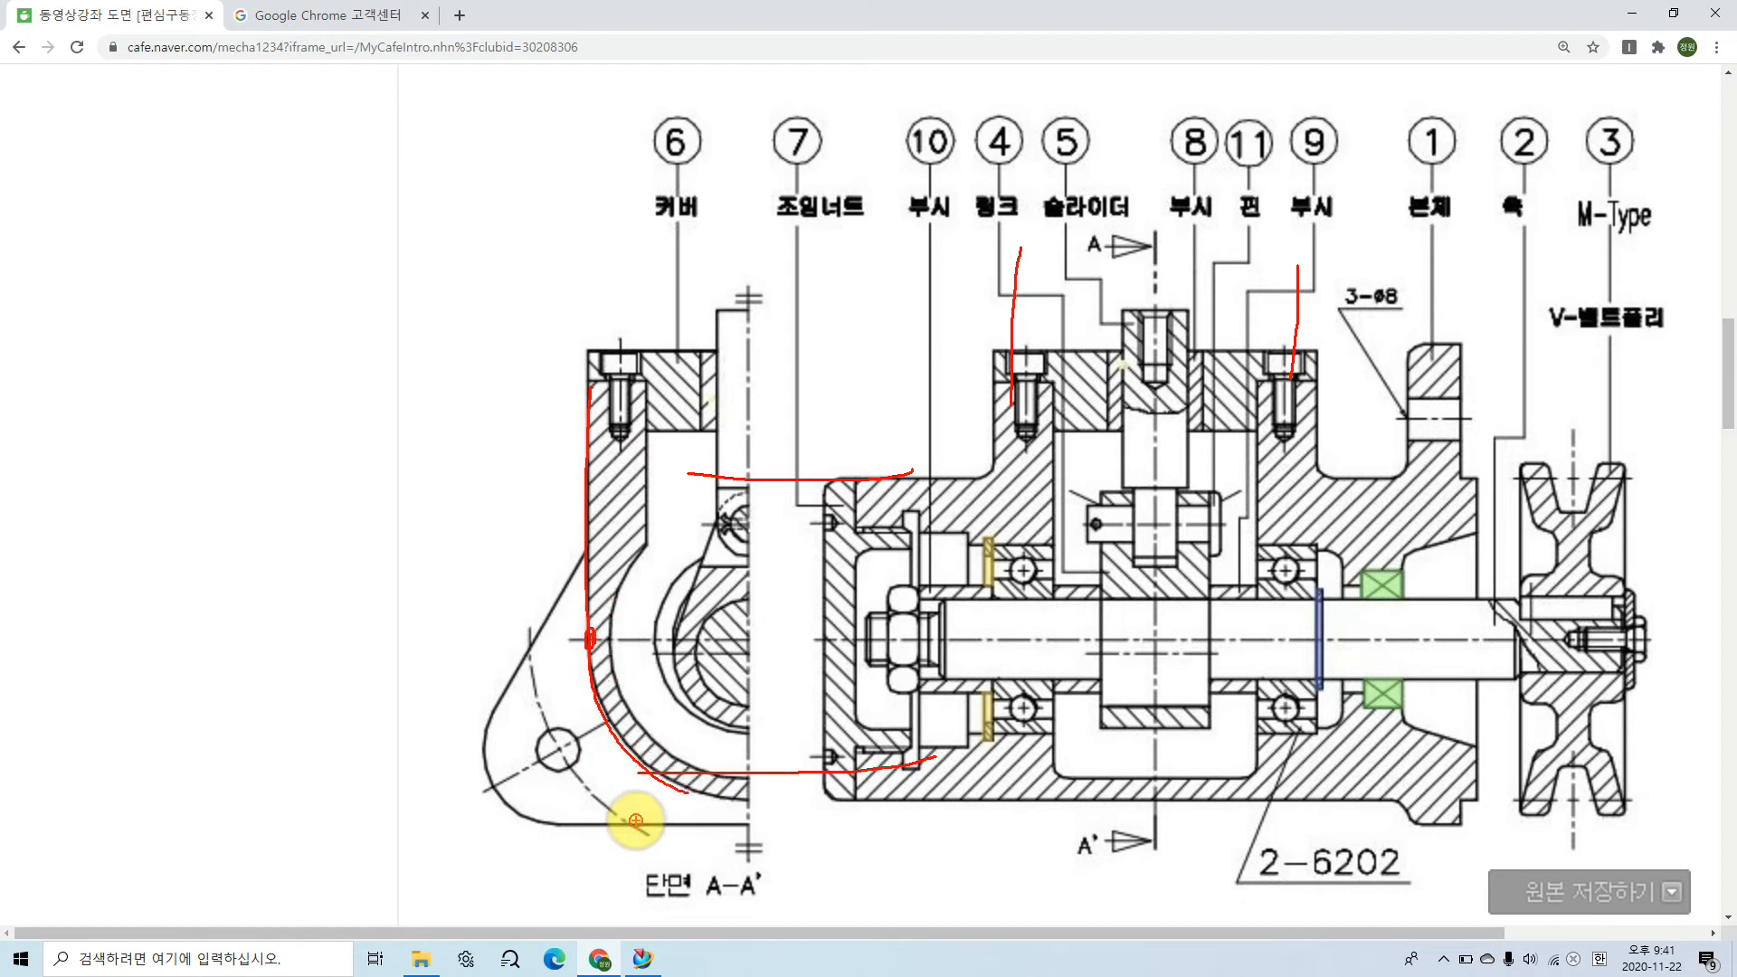
pyautogui.press('Escape')
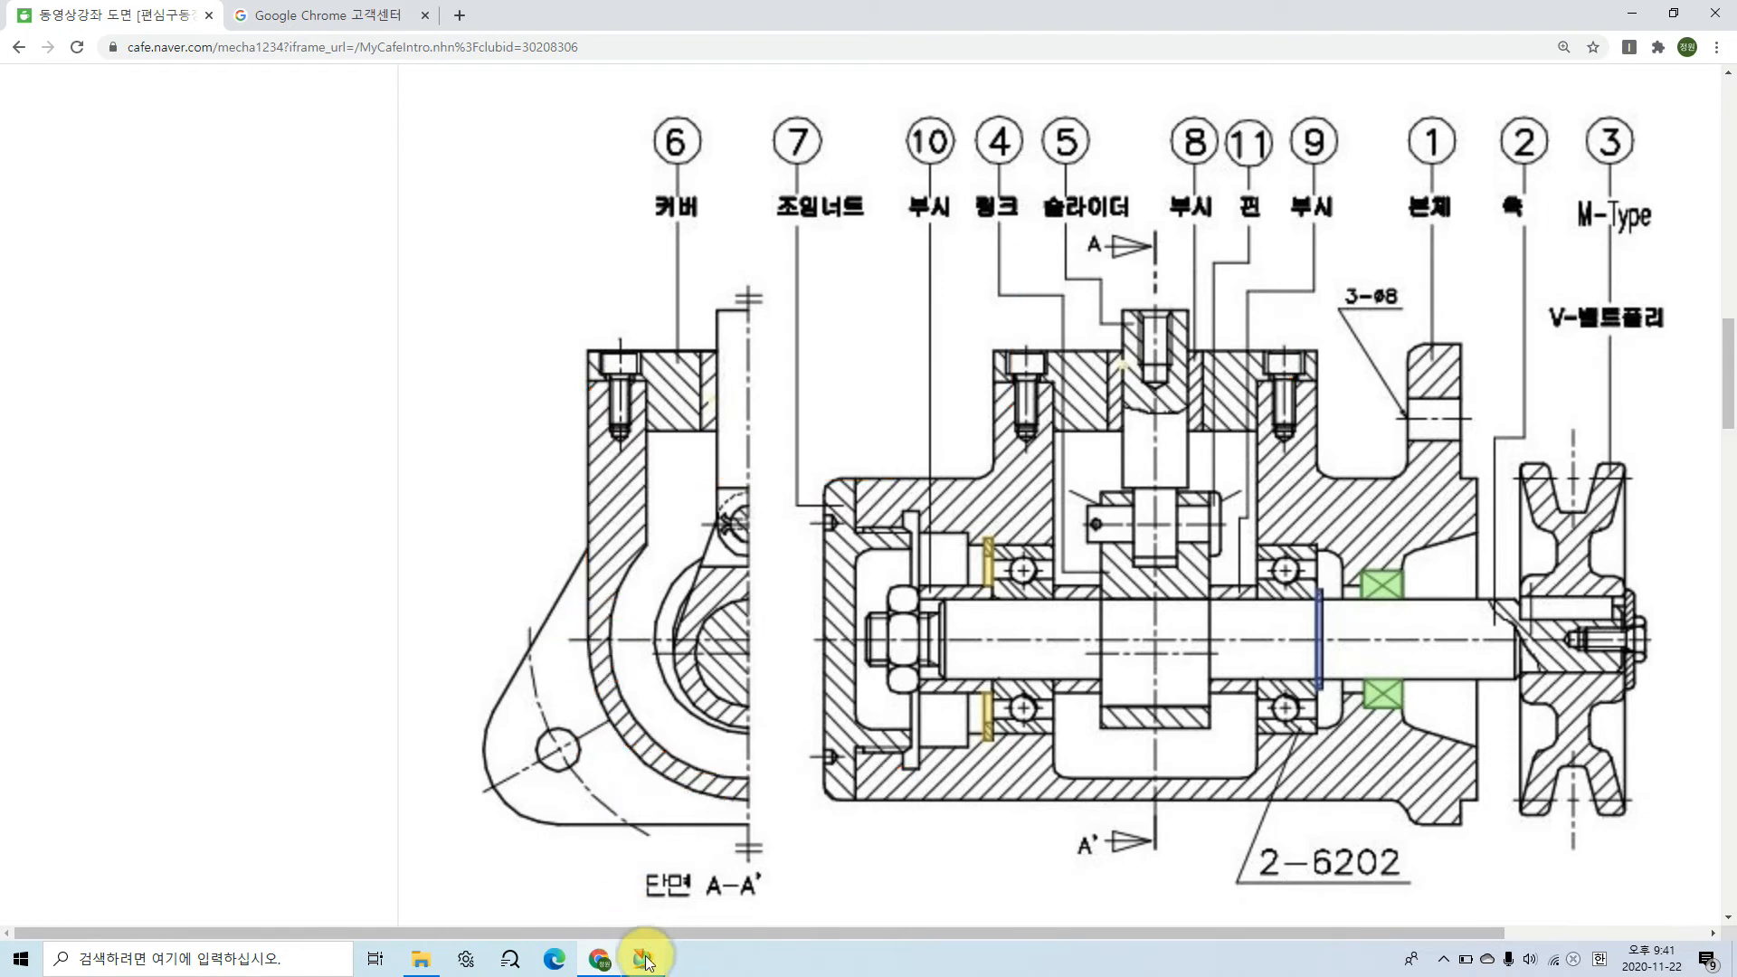
# Step: Switch to NX and create a datum plane offset 48 mm above the XY plane
pyautogui.click(643, 959)
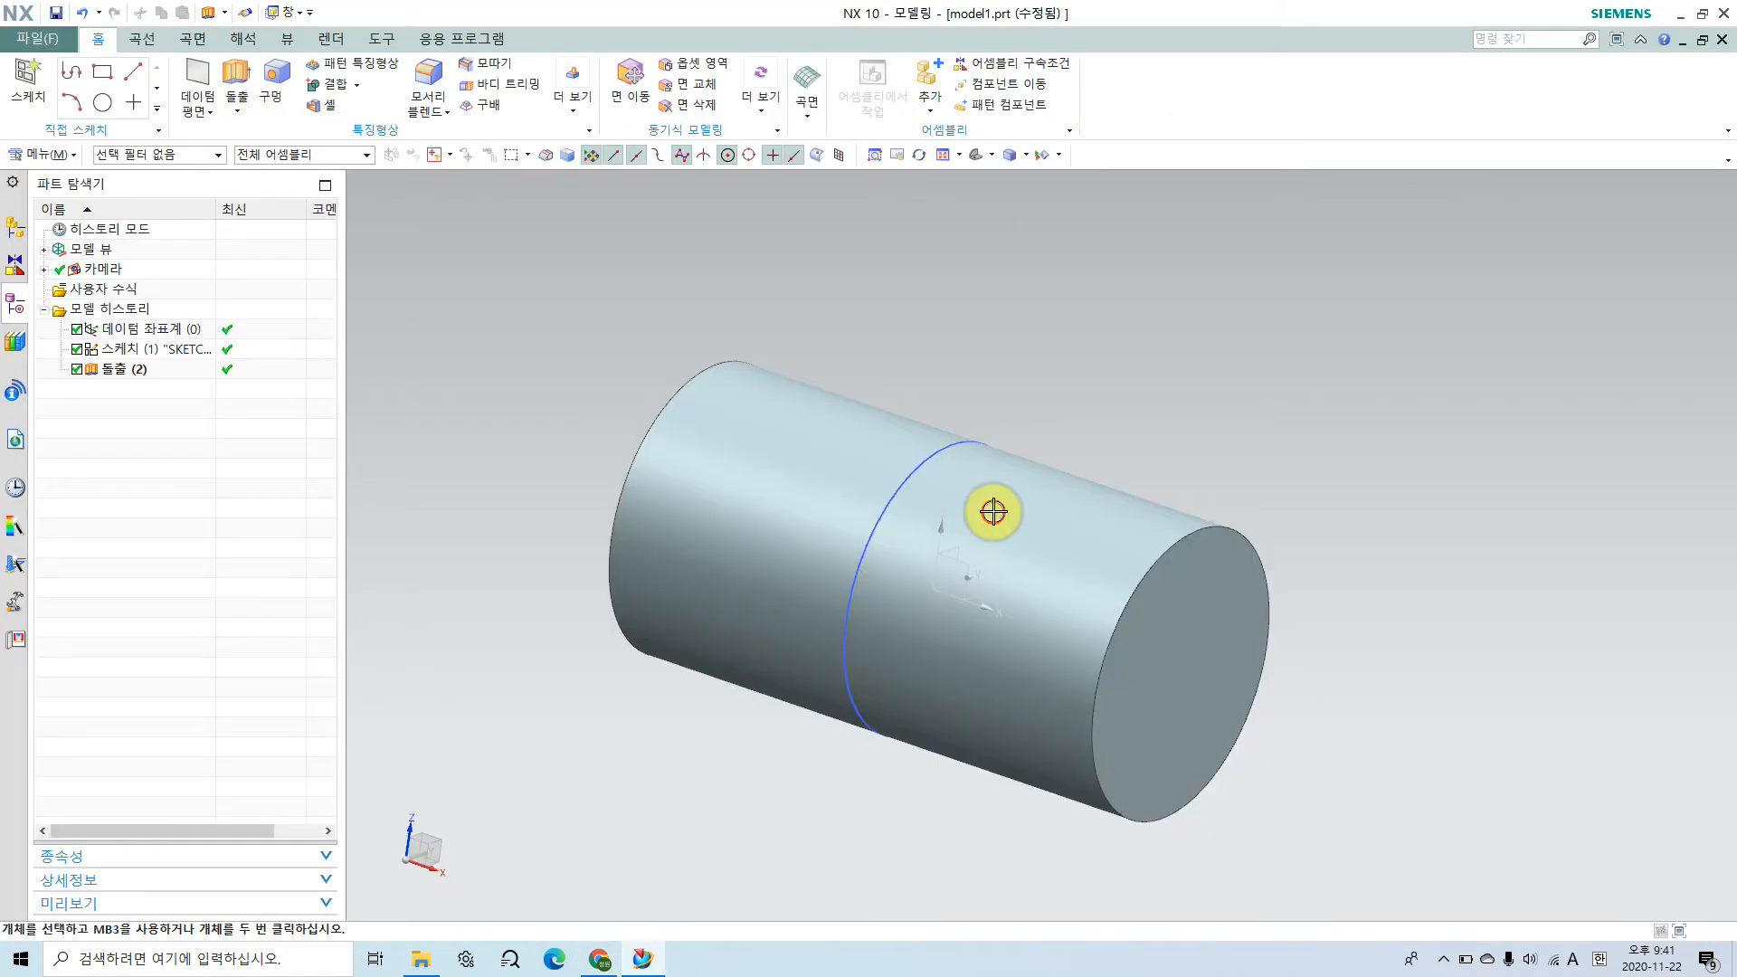
pyautogui.click(193, 73)
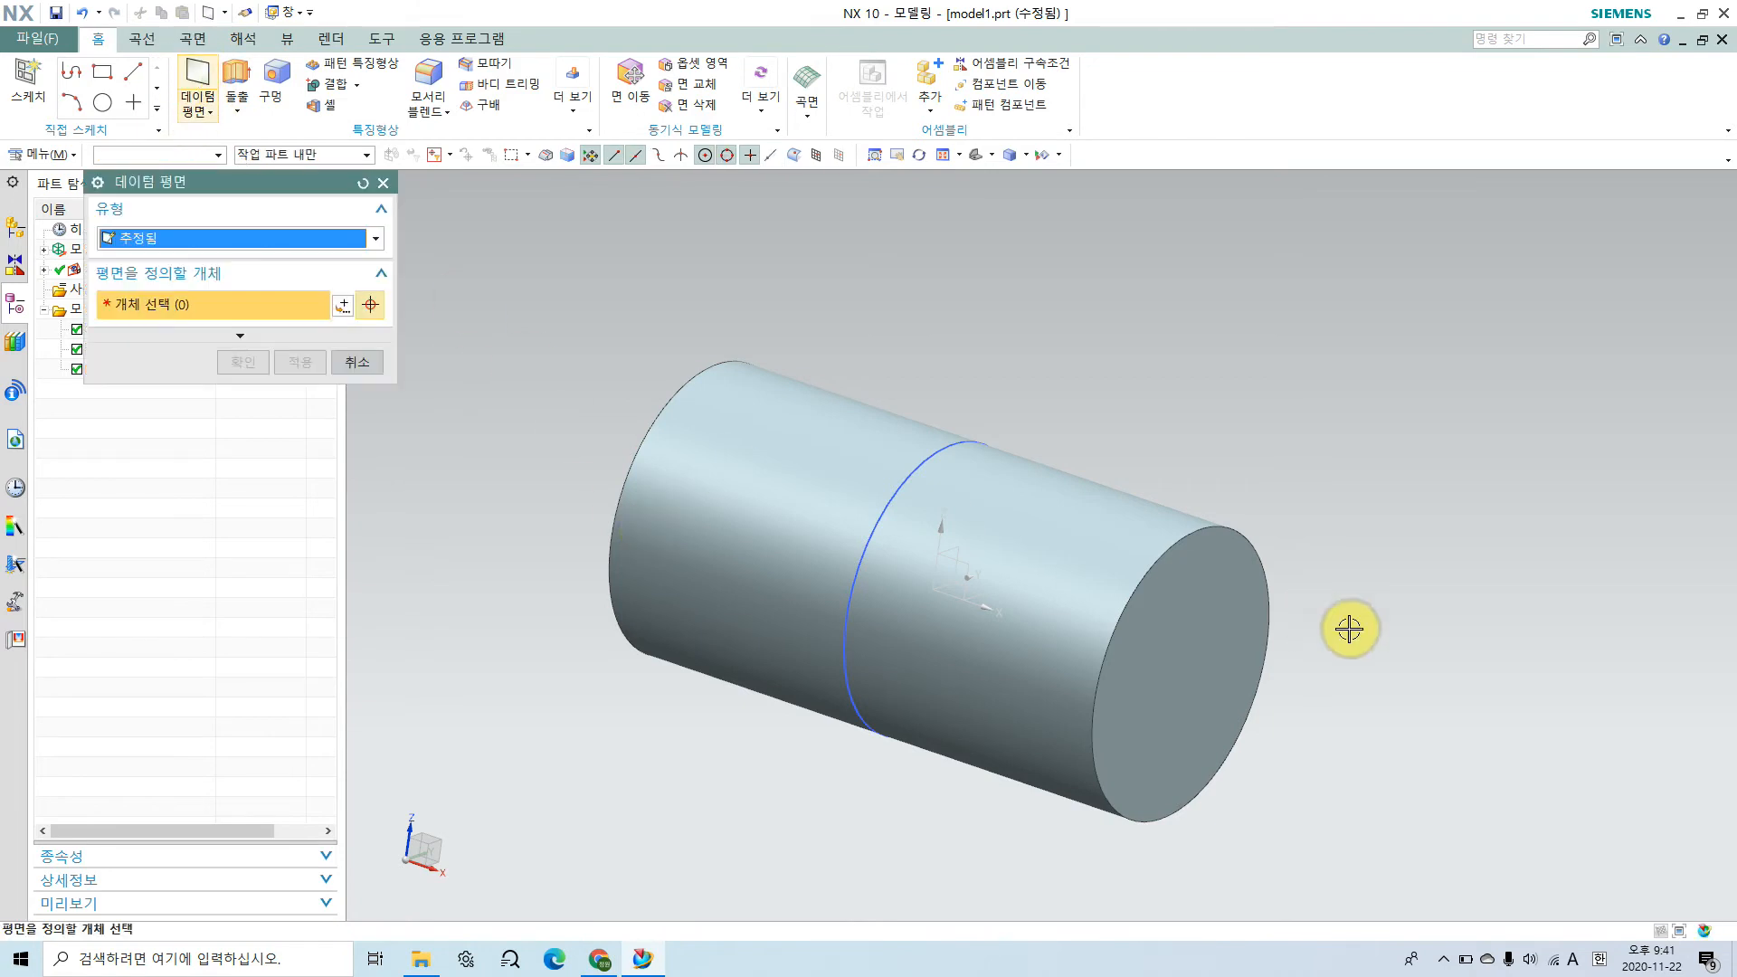
pyautogui.moveTo(1046, 611); pyautogui.dragTo(1015, 609, button='middle')
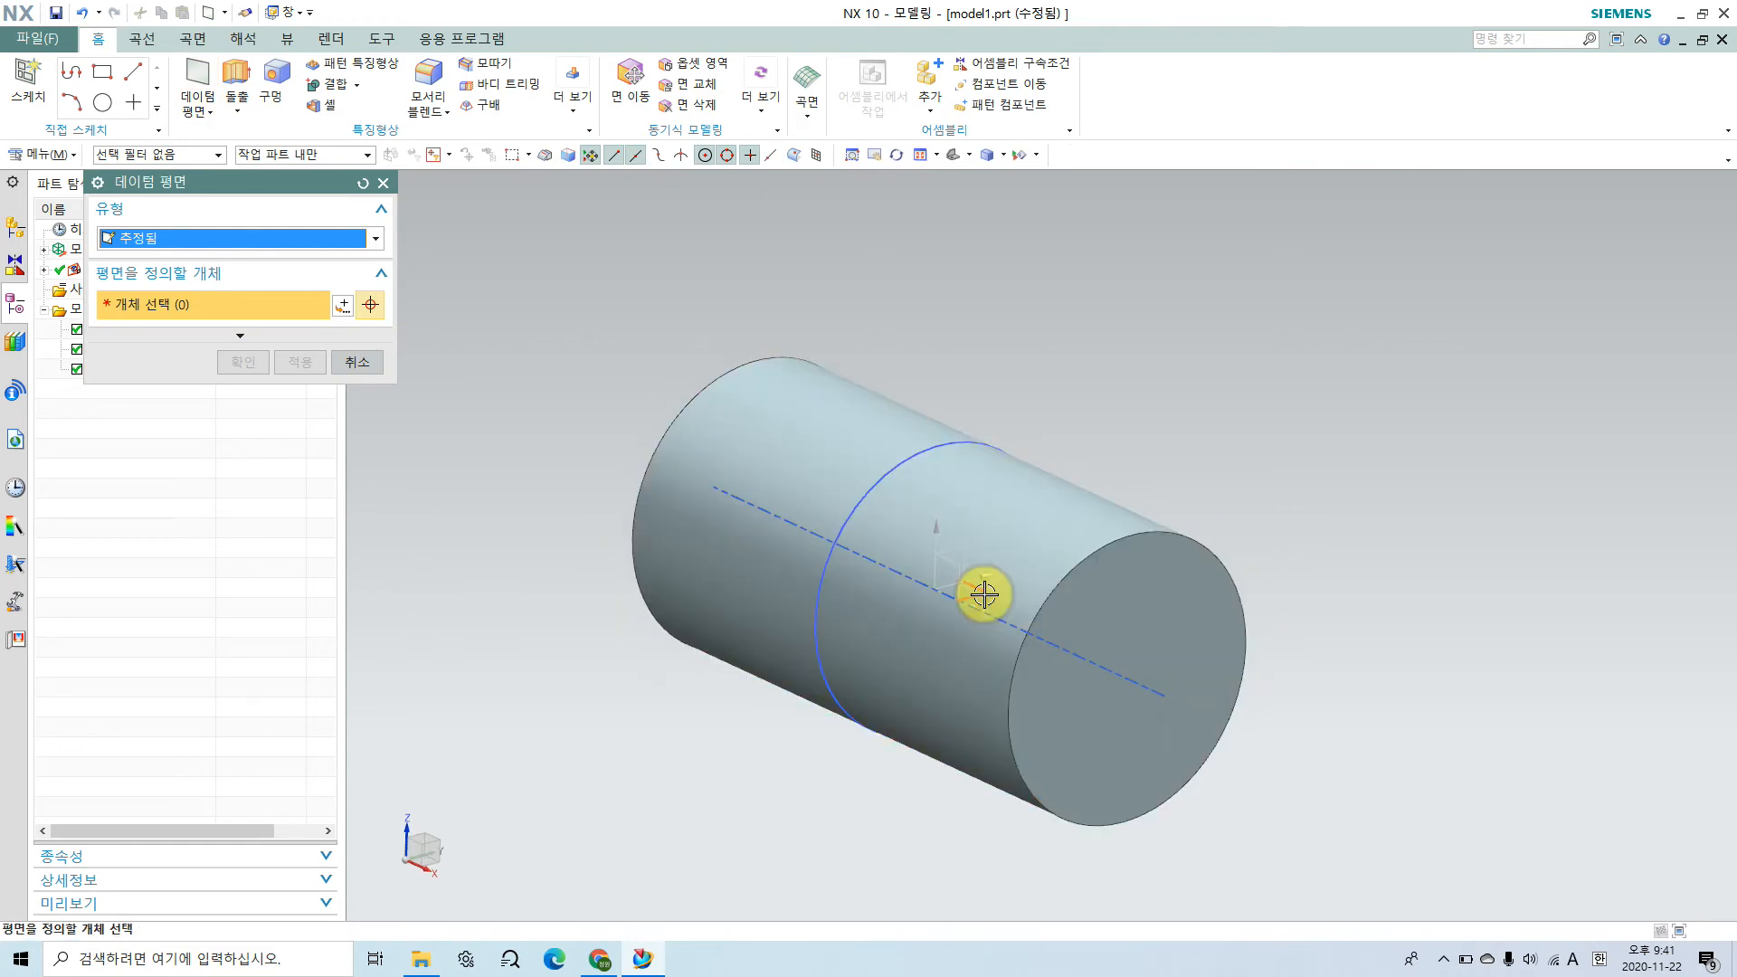
pyautogui.click(984, 594)
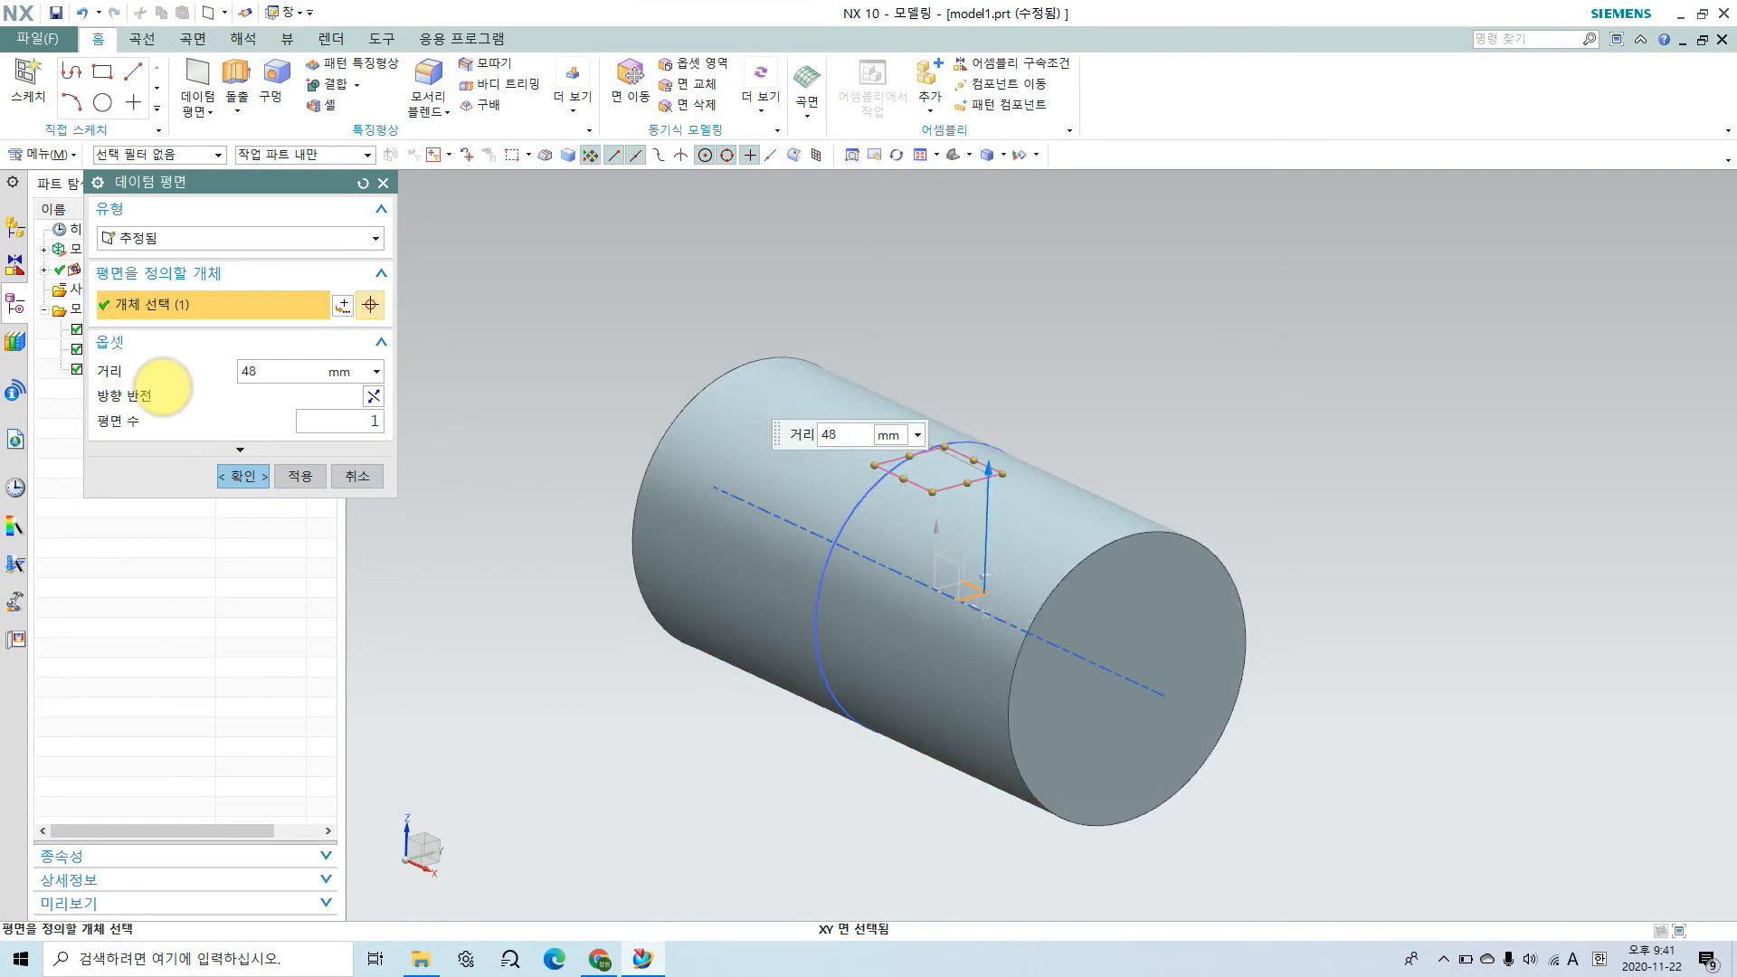
pyautogui.press('Return')
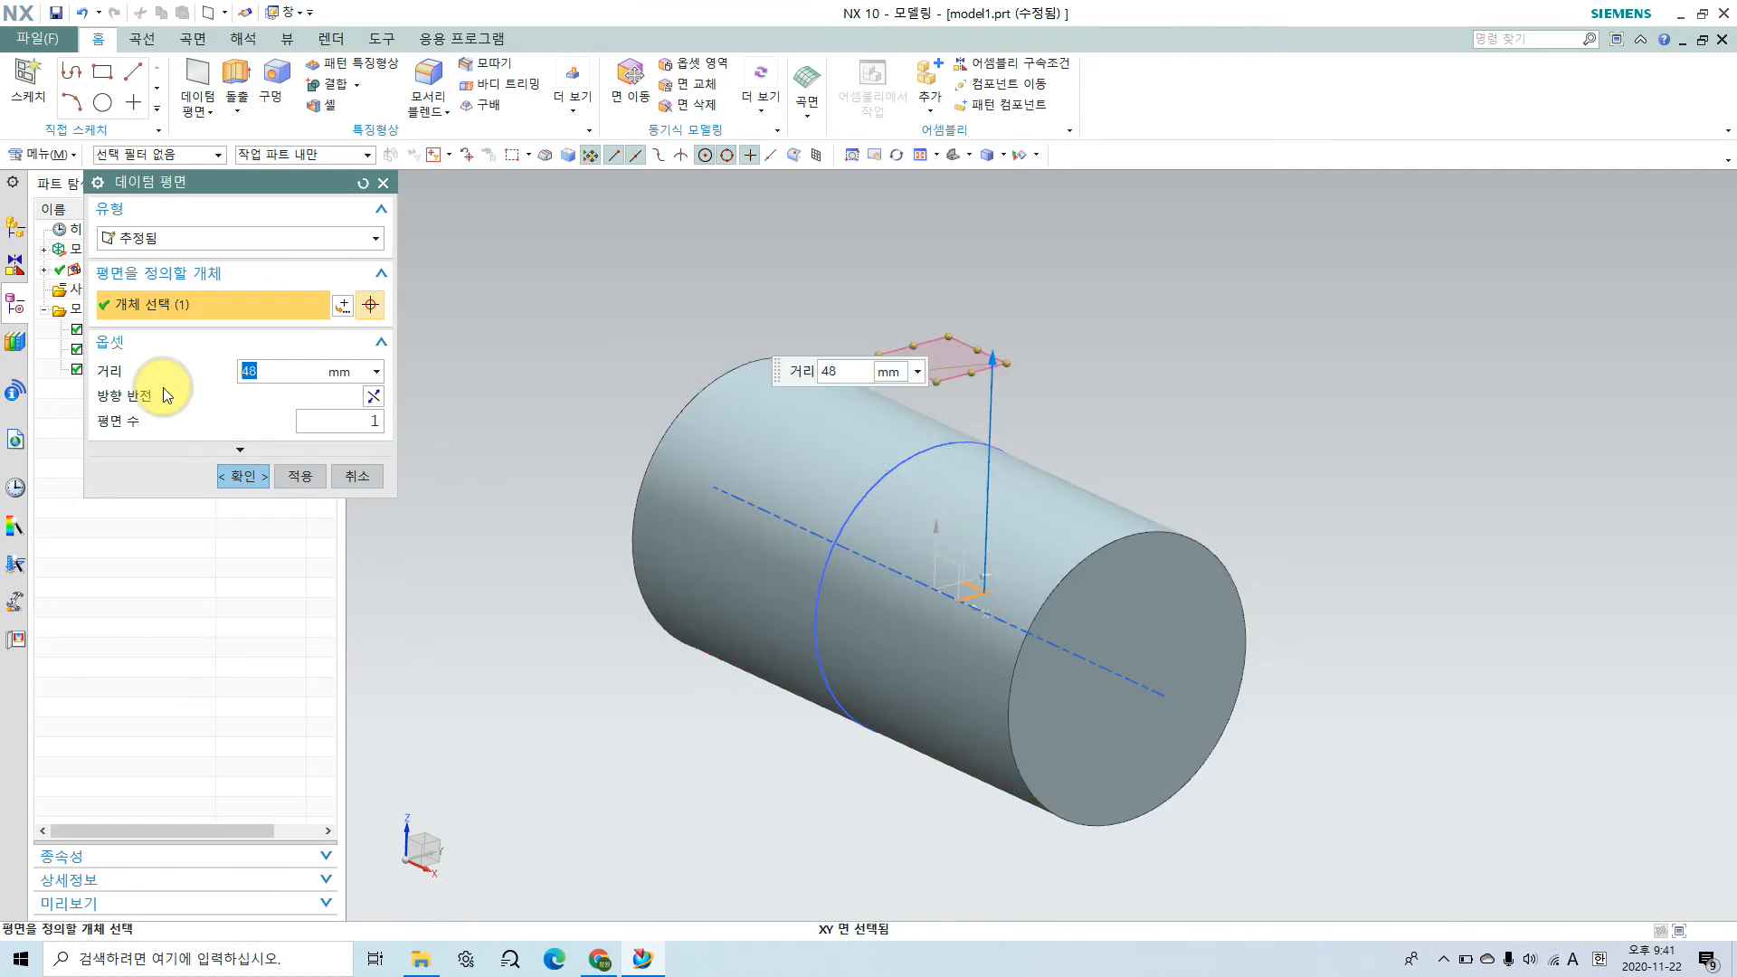
pyautogui.click(242, 477)
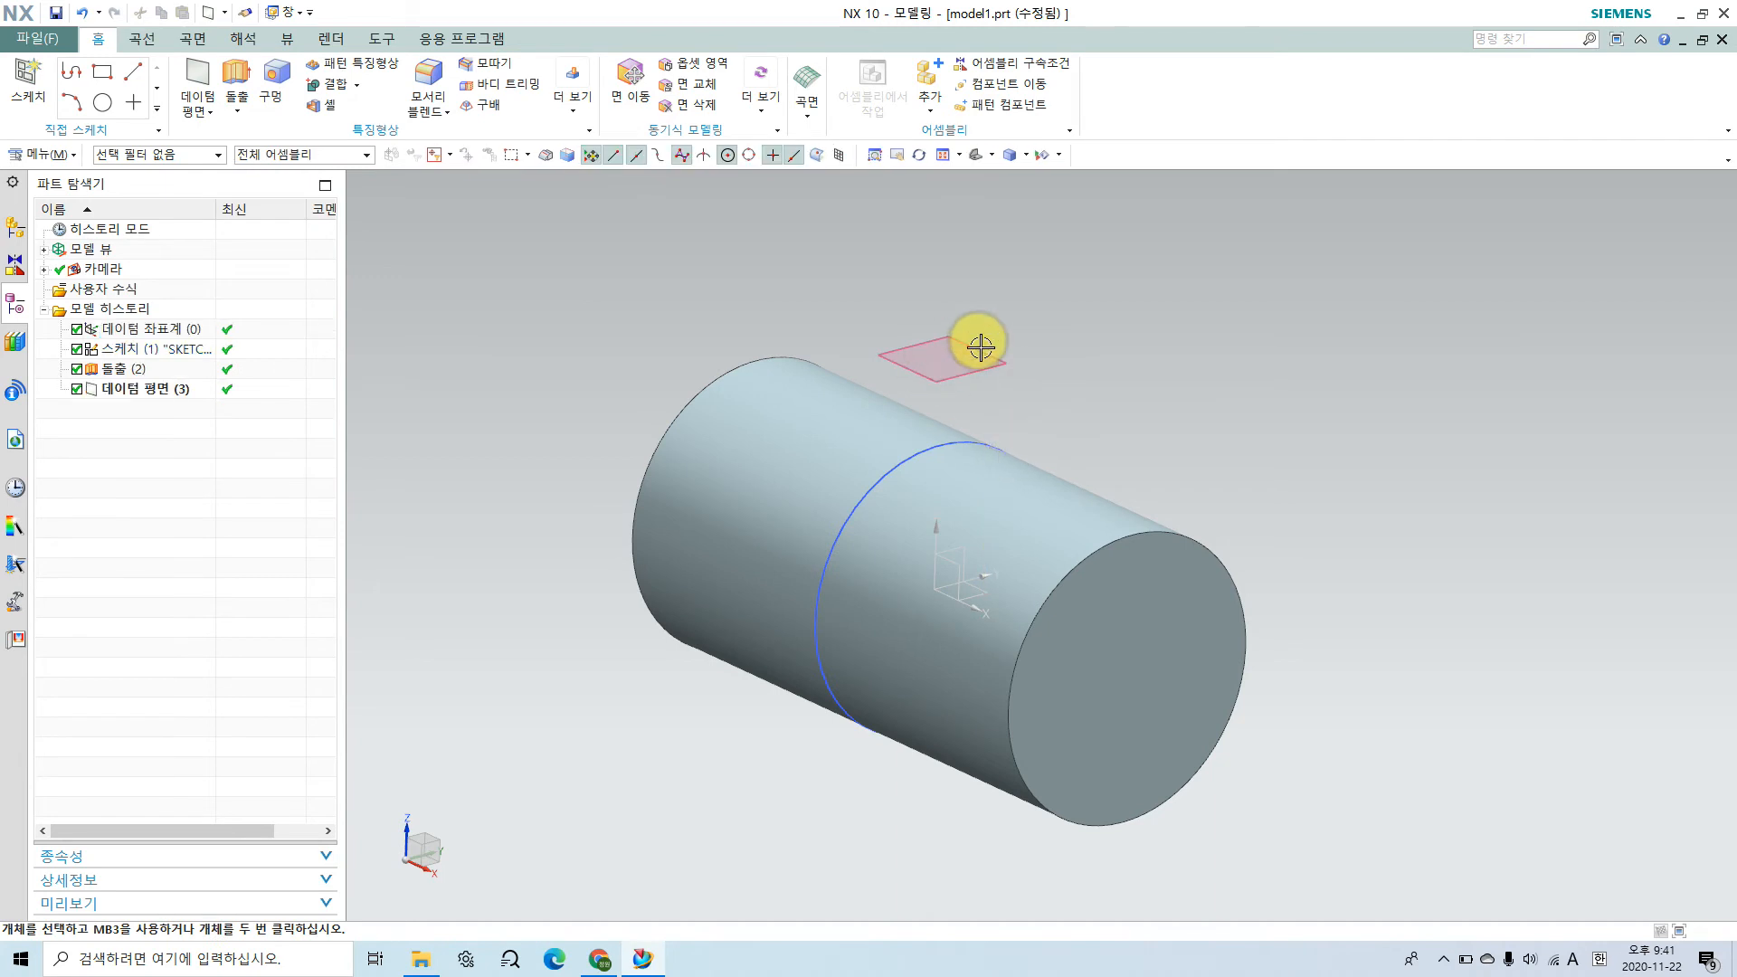
# Step: Create a sketch on the datum plane above the cylinder
pyautogui.click(36, 91)
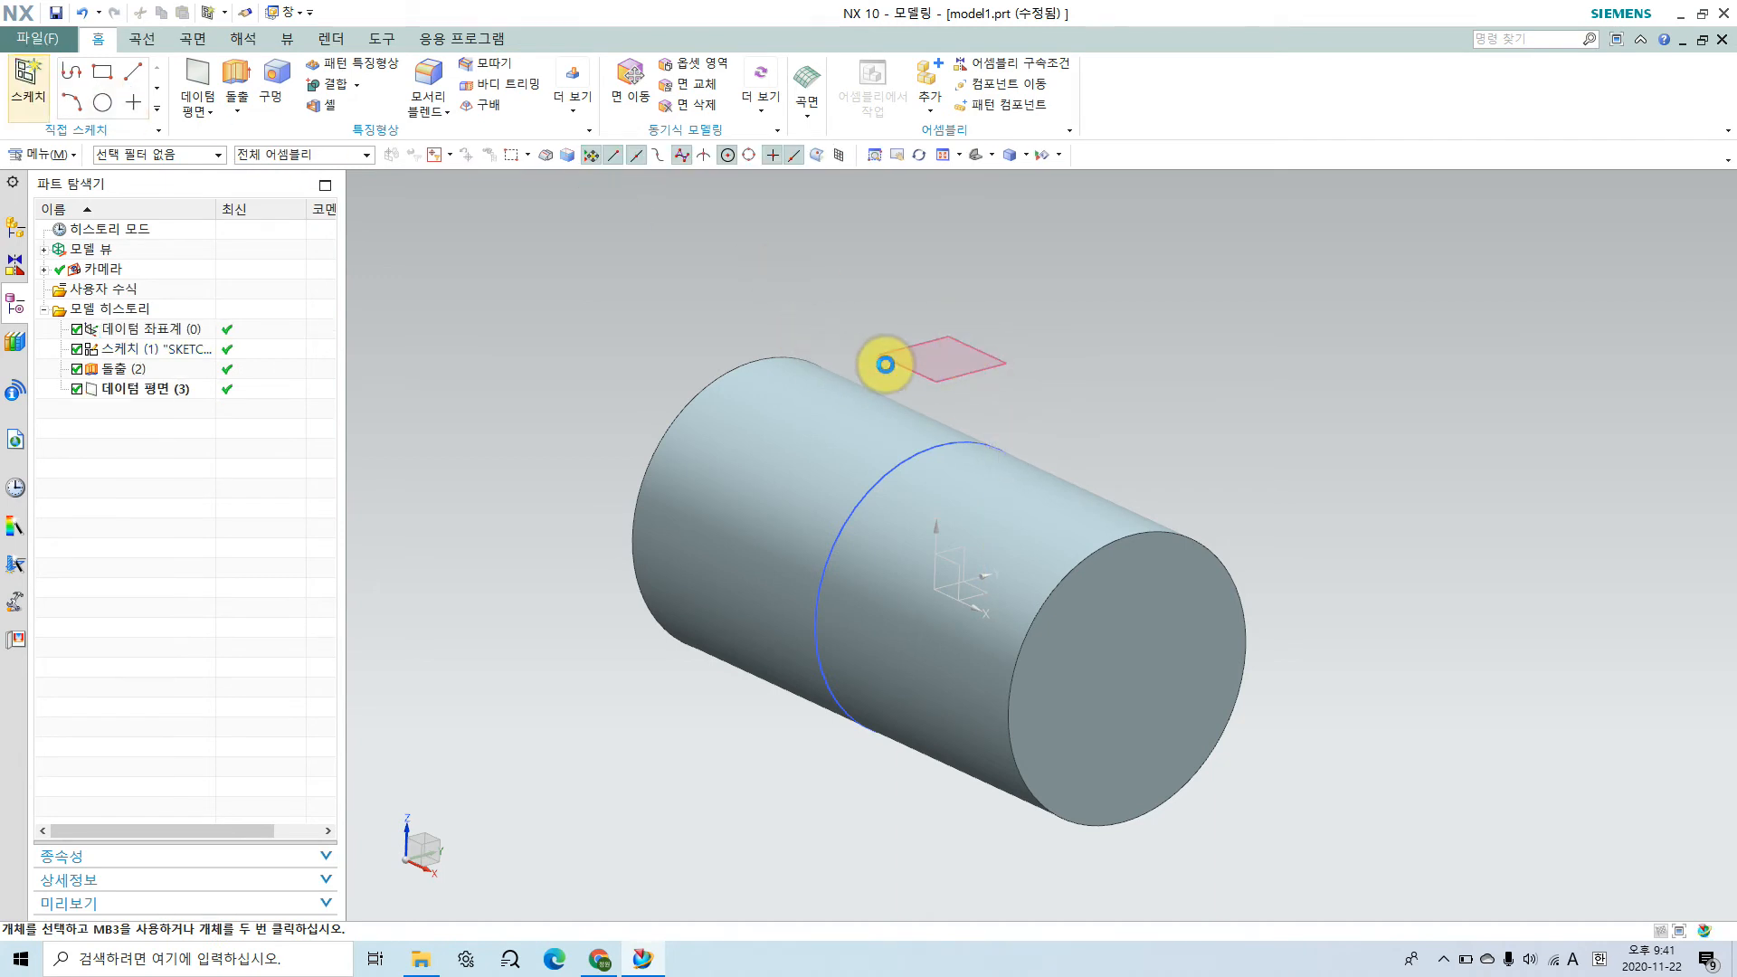
pyautogui.click(895, 360)
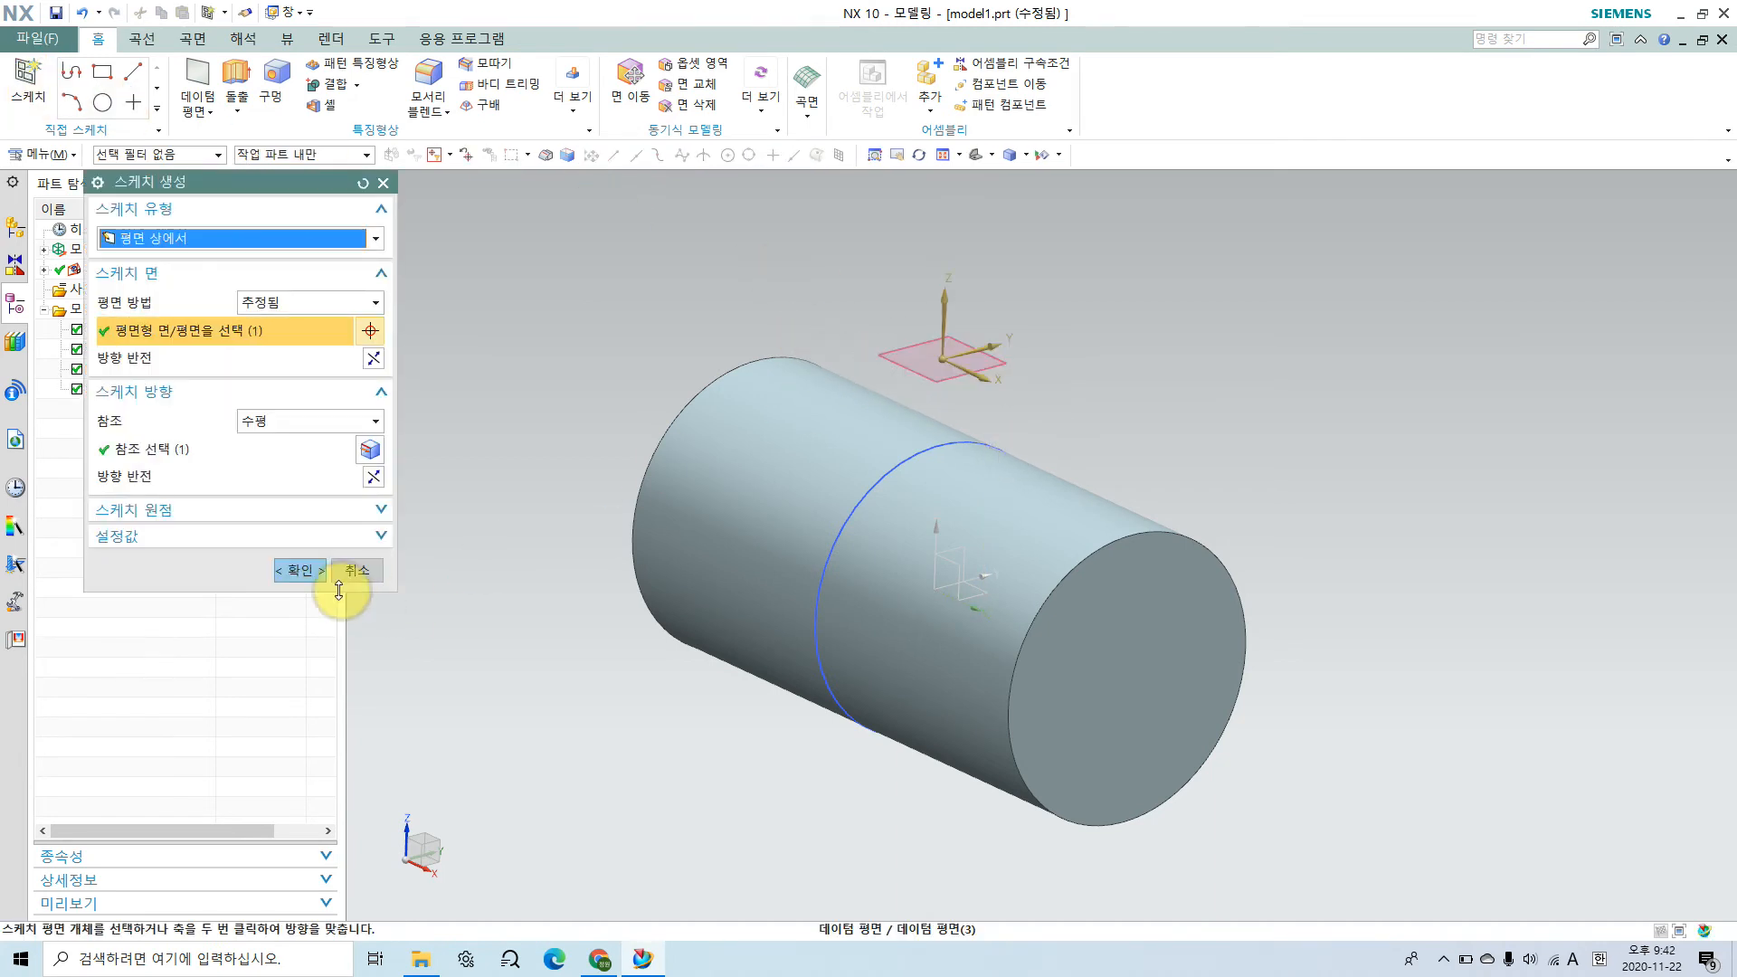
pyautogui.click(292, 570)
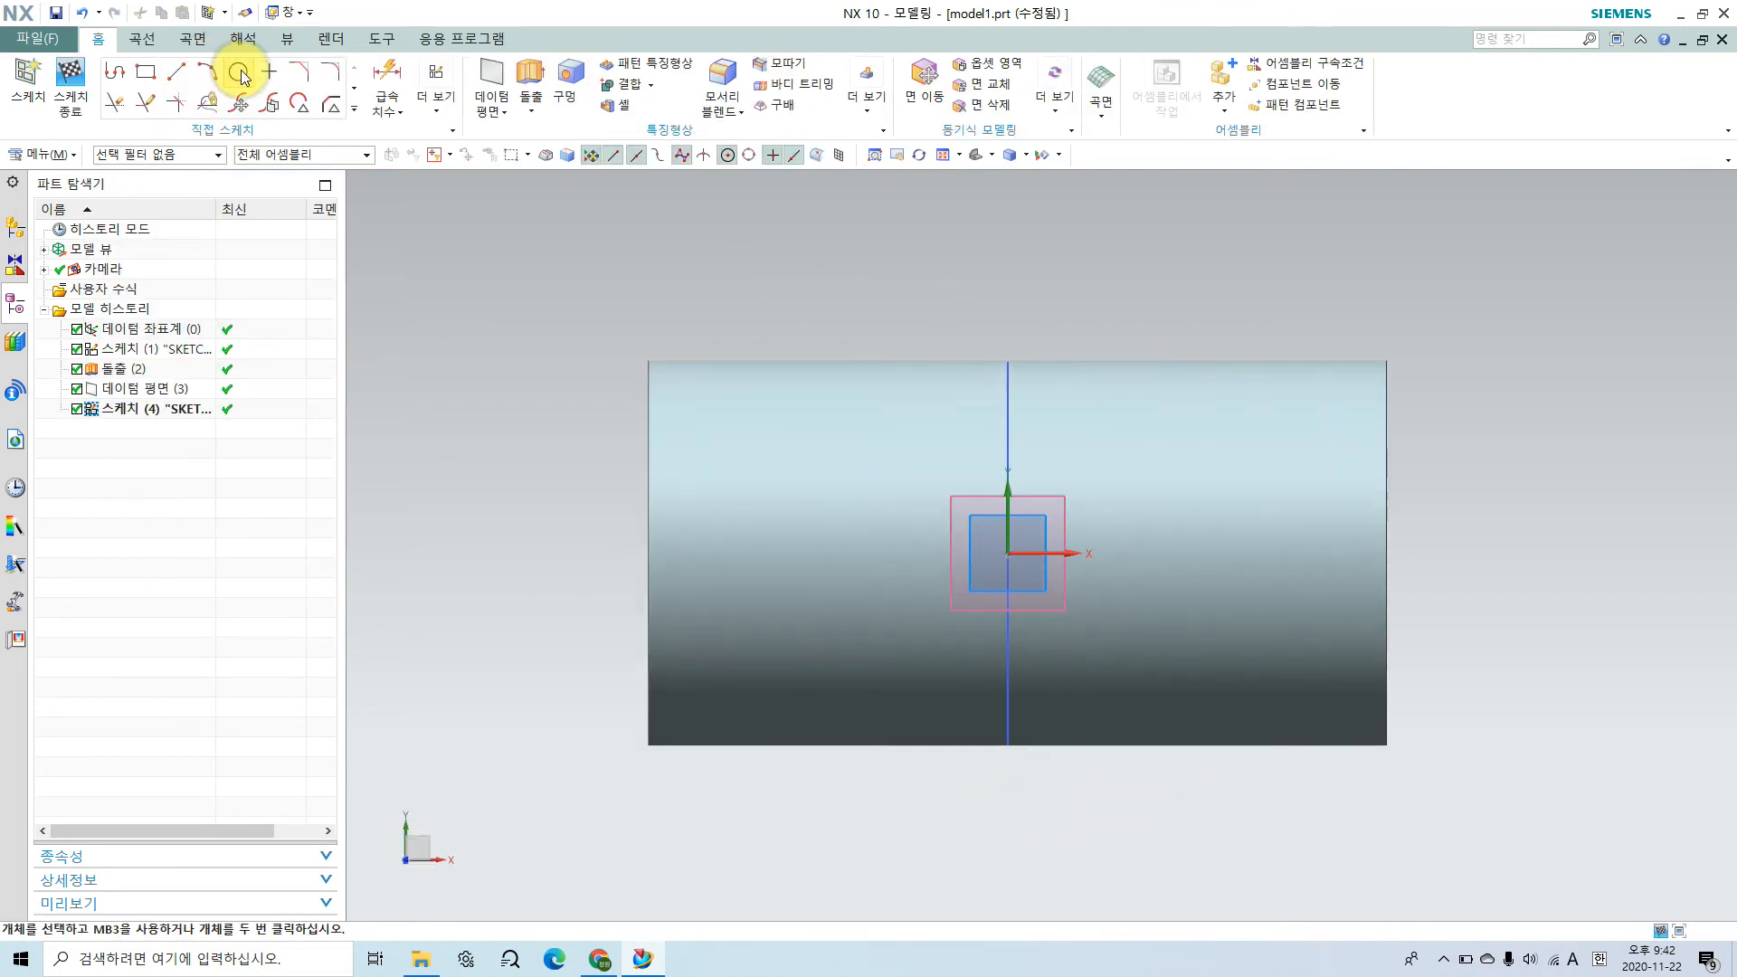
# Step: Sketch a circle centred on the origin, set its diameter to match the cylinder's diameter, and finish the sketch
pyautogui.click(240, 74)
pyautogui.click(1008, 555)
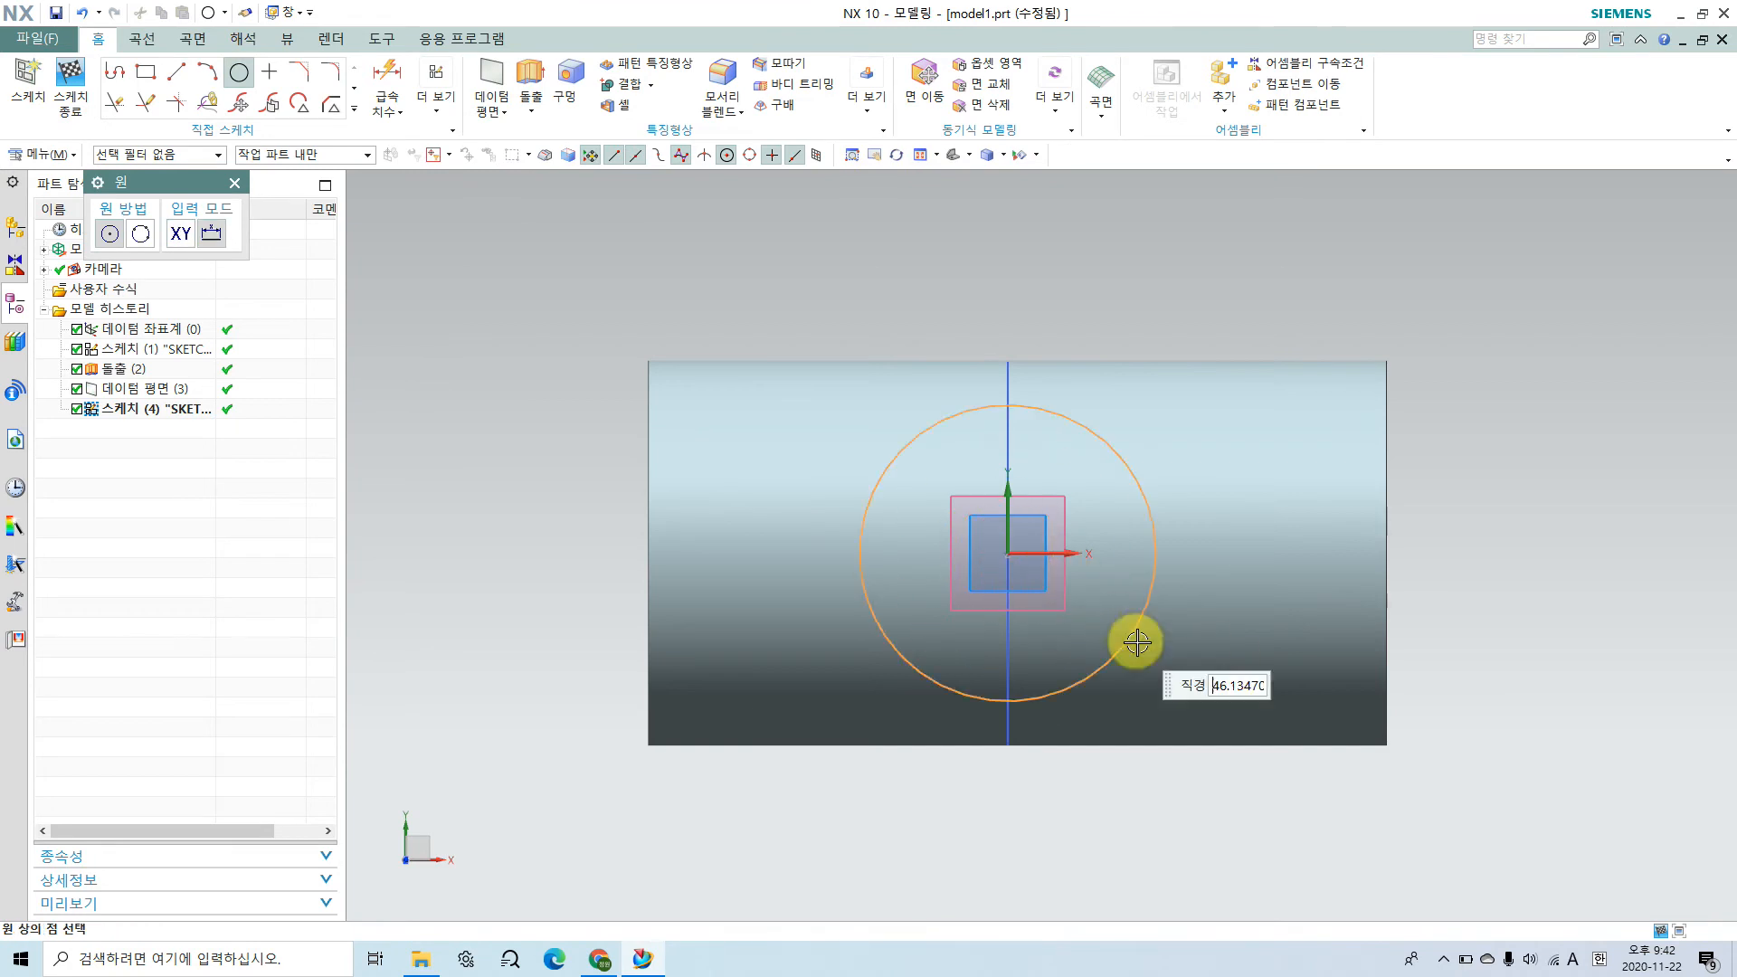
pyautogui.click(1136, 692)
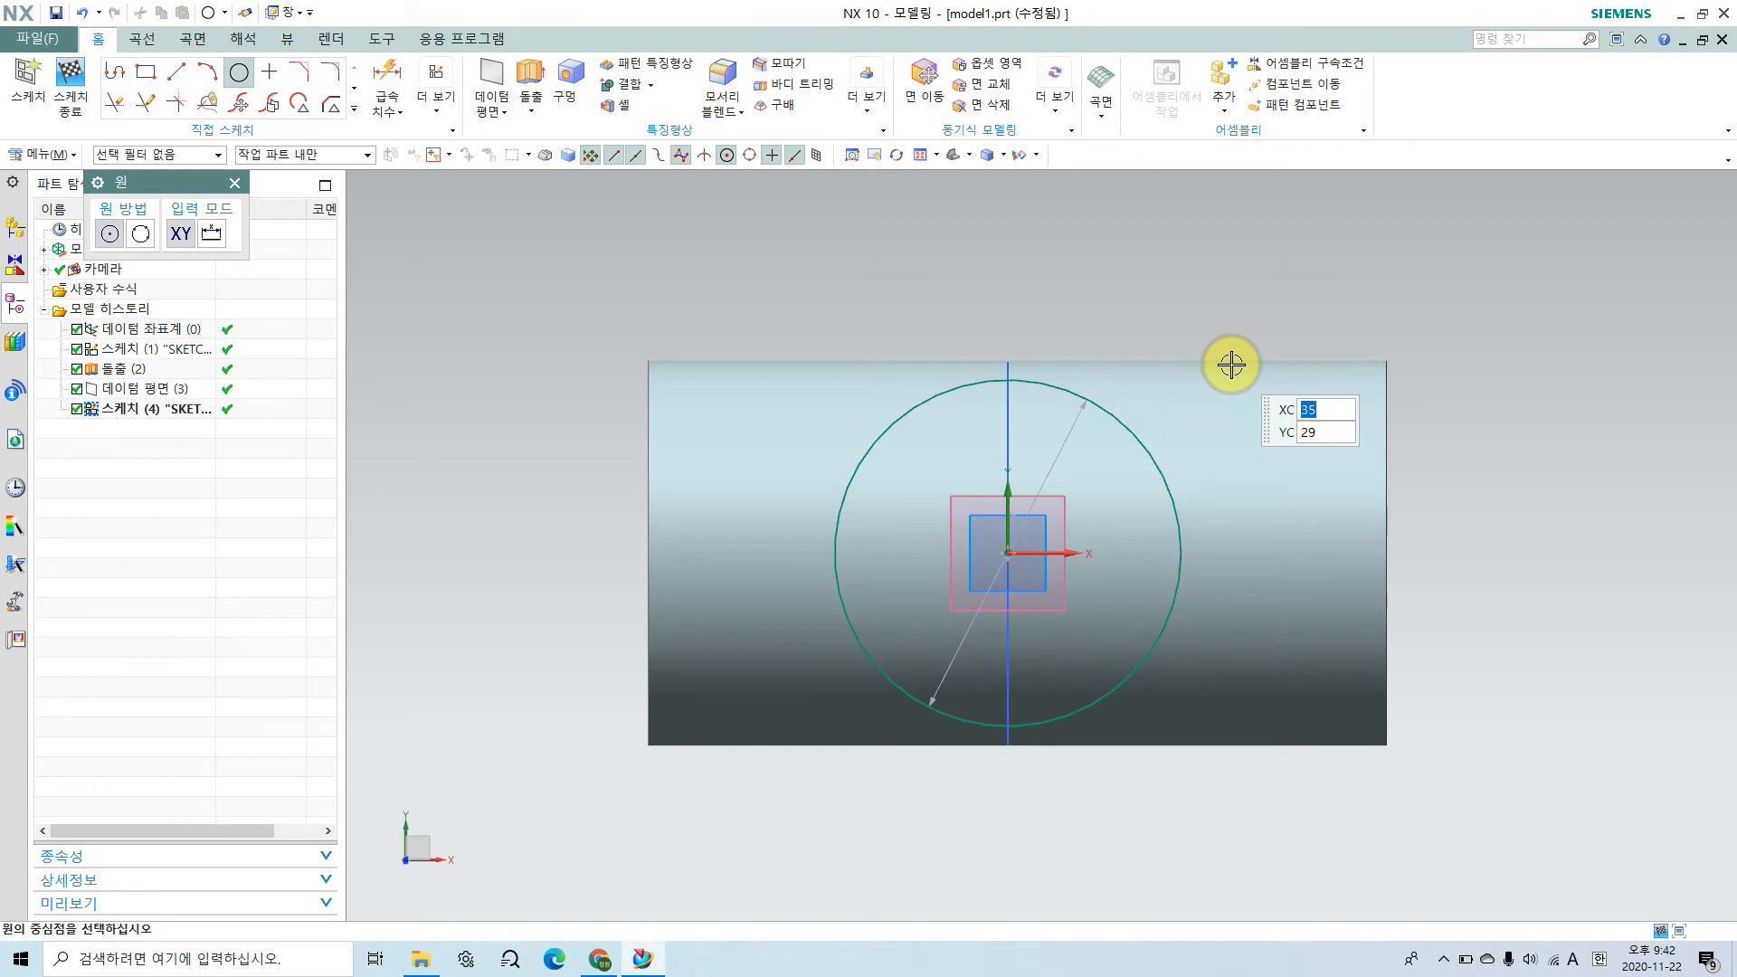
pyautogui.press('Escape')
pyautogui.click(1056, 459)
pyautogui.doubleClick(1056, 458)
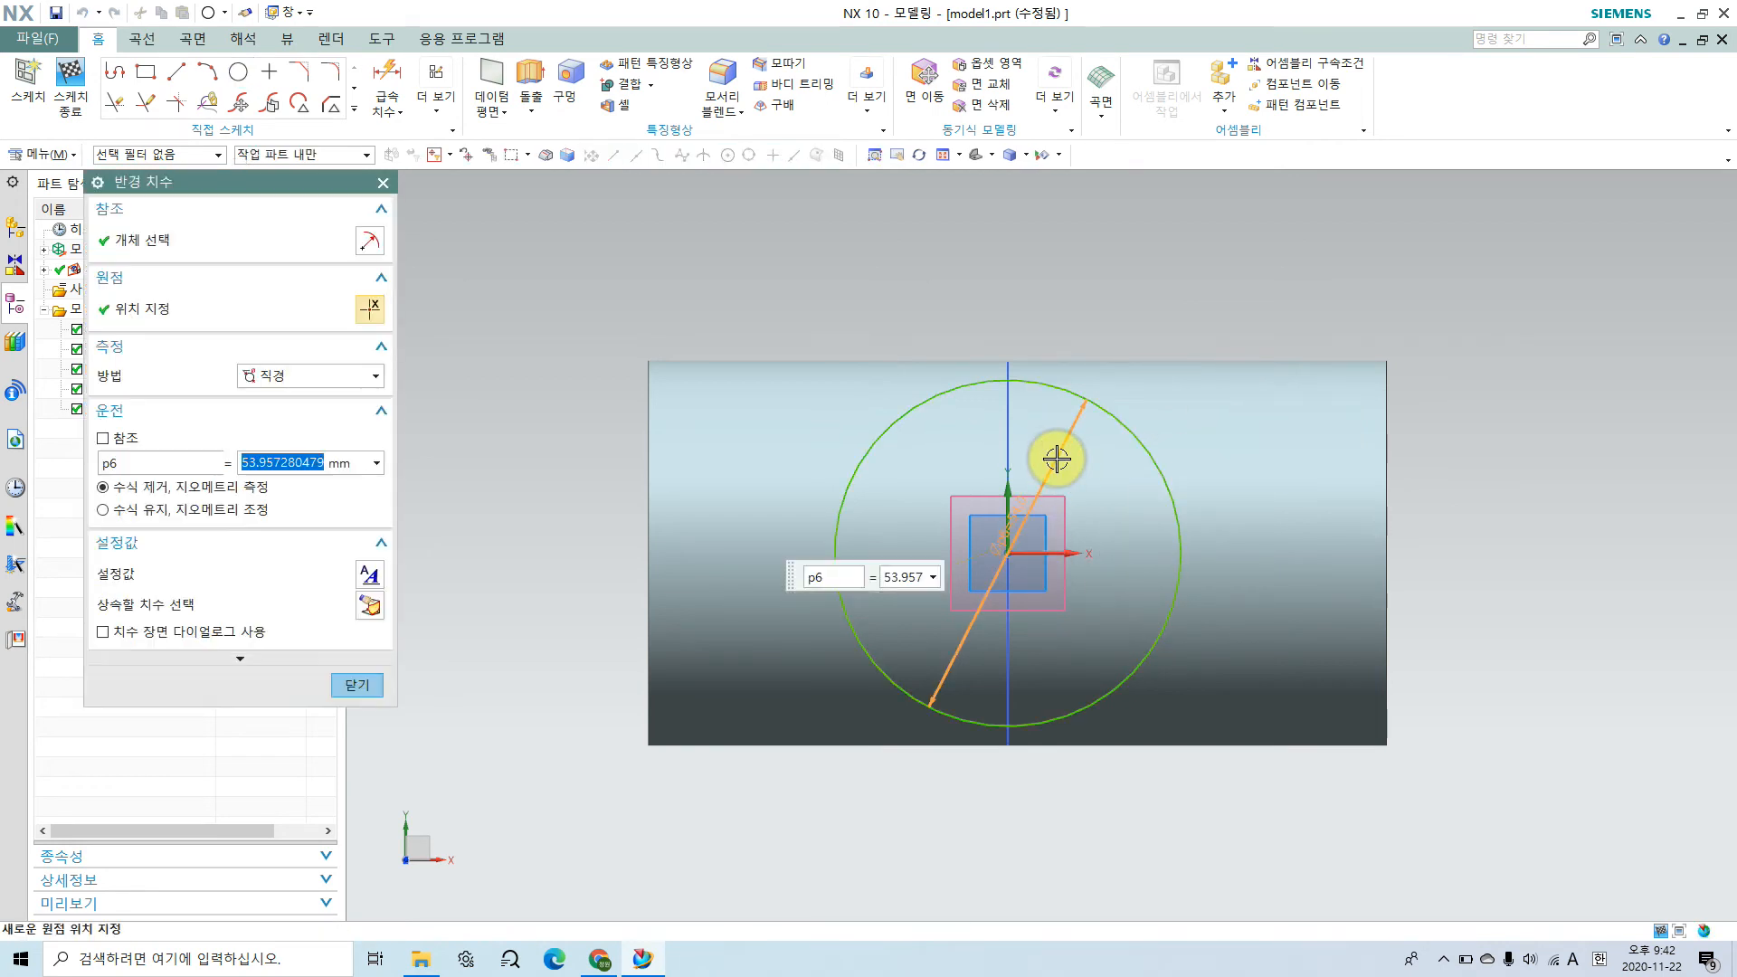
pyautogui.click(358, 685)
pyautogui.click(74, 81)
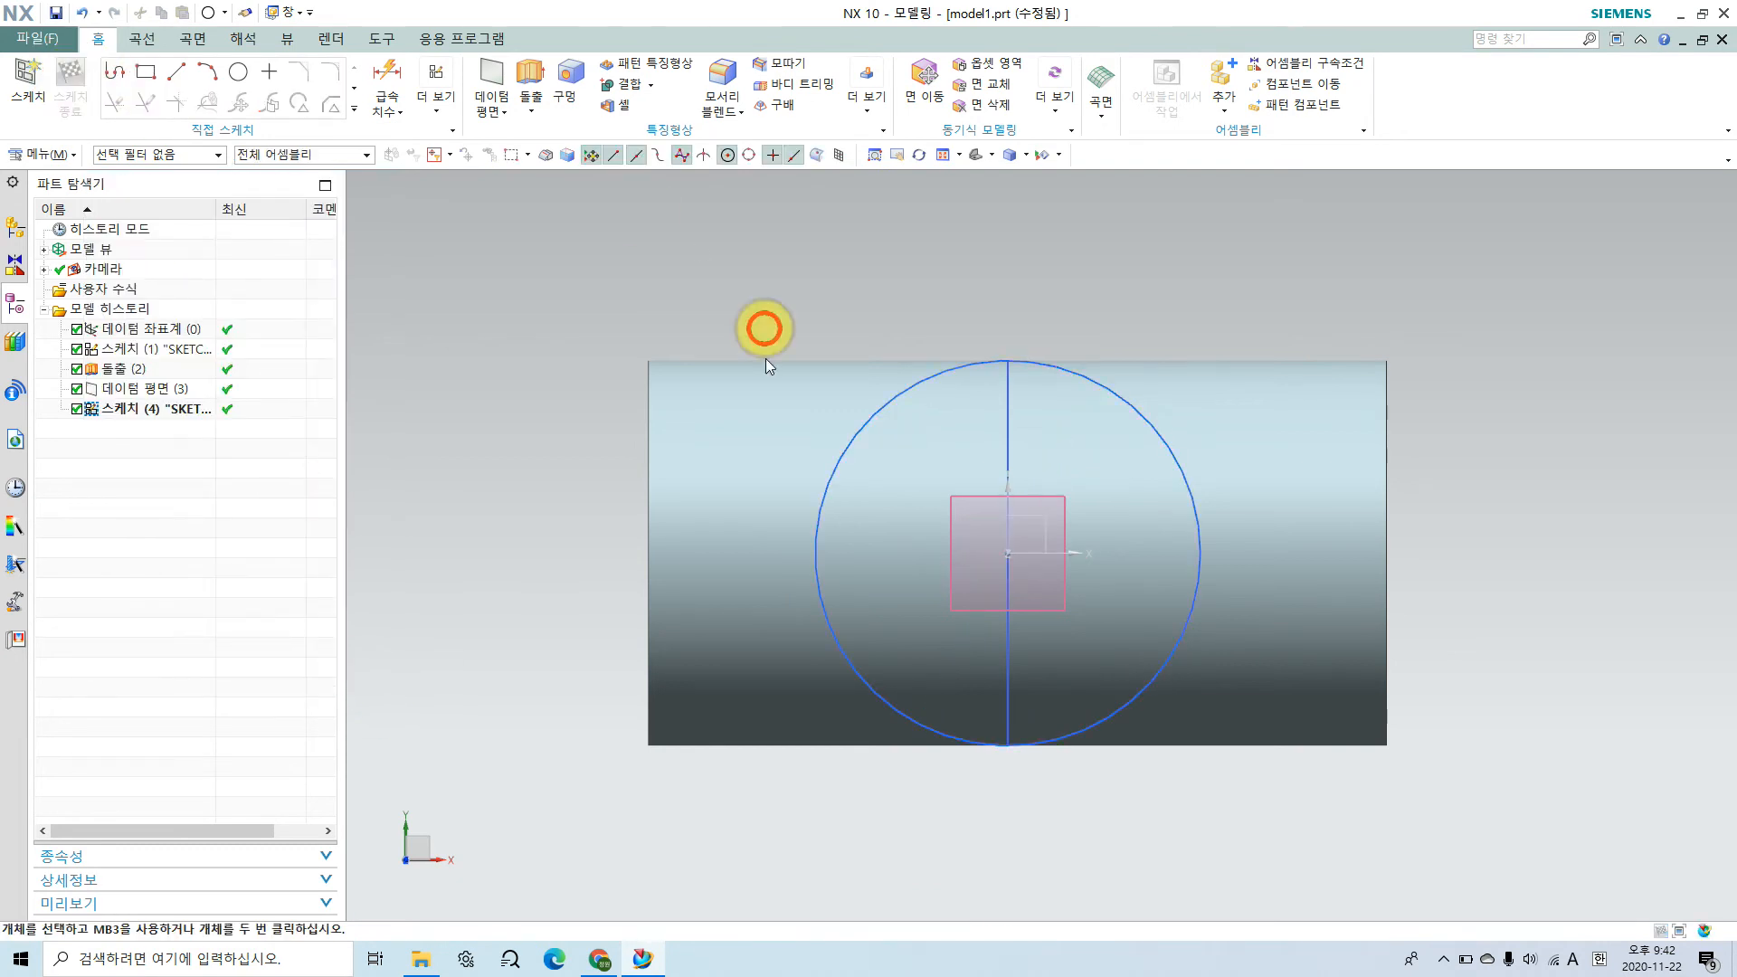
# Step: Start an Extrude of the circle above the cylinder and reset the extrude settings to their defaults
pyautogui.moveTo(820, 692)
pyautogui.mouseDown(button='middle')
pyautogui.moveTo(819, 543)
pyautogui.moveTo(769, 586)
pyautogui.mouseUp(button='middle')
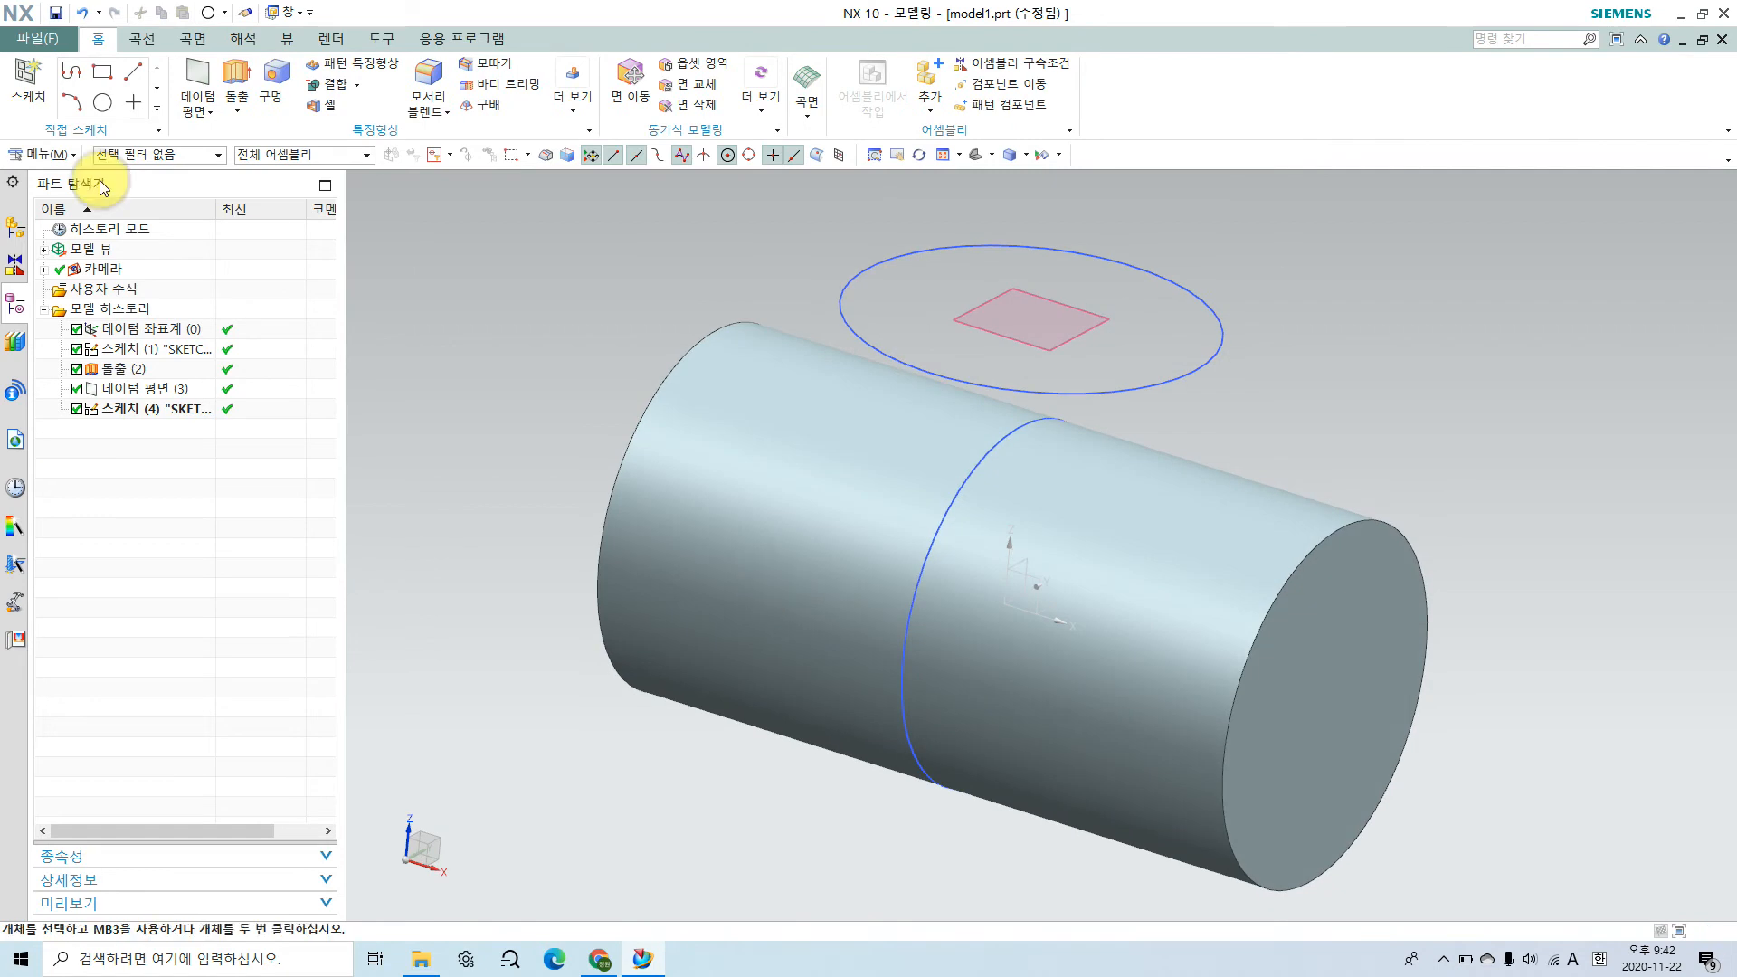
pyautogui.click(1154, 385)
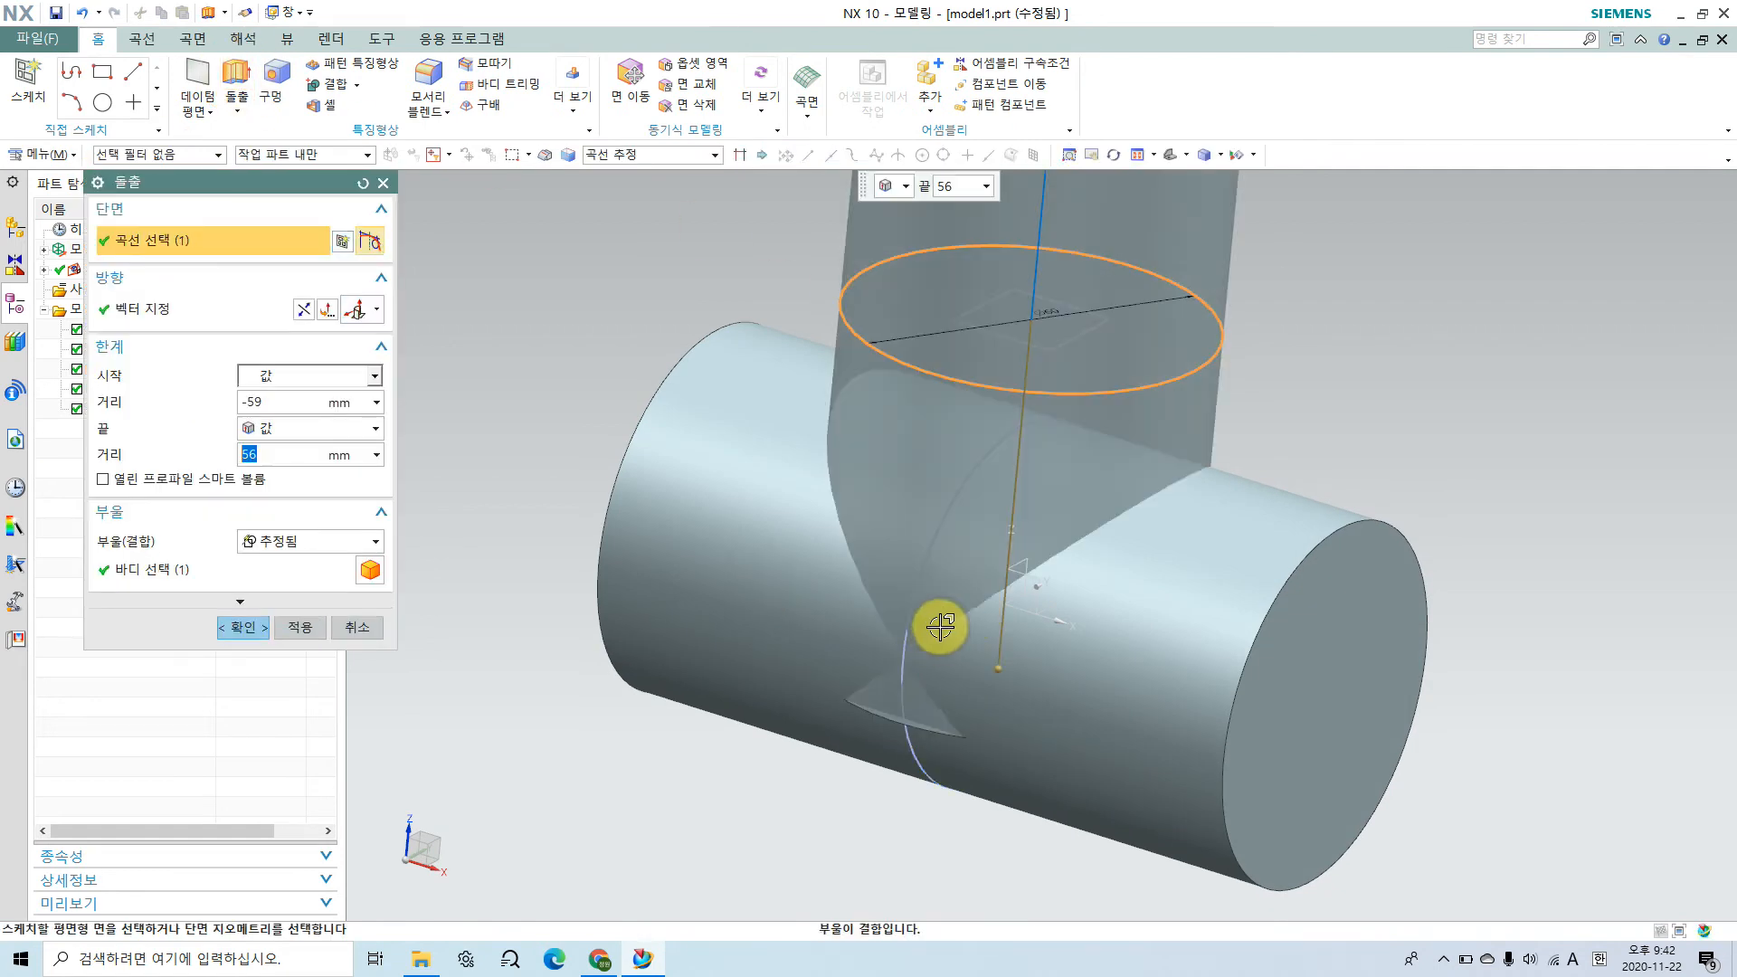
pyautogui.scroll(2, 1086, 594)
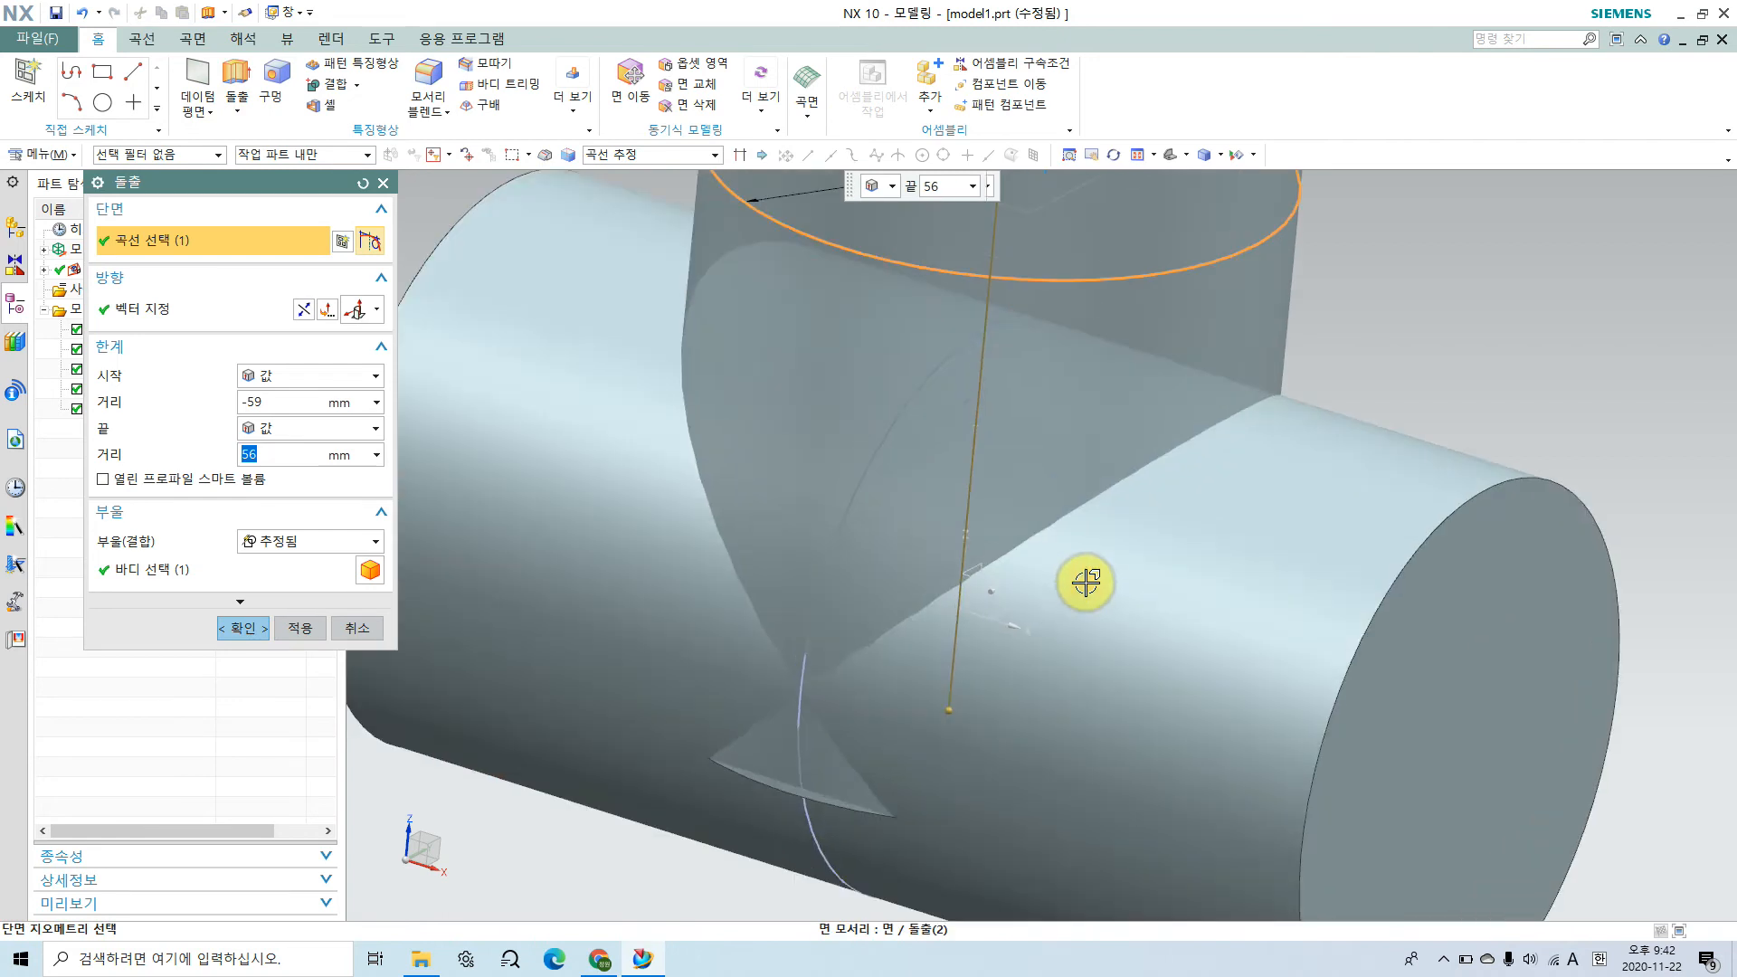
pyautogui.scroll(-4, 1086, 581)
pyautogui.moveTo(1172, 416); pyautogui.dragTo(1040, 492, button='middle')
pyautogui.scroll(1, 996, 524)
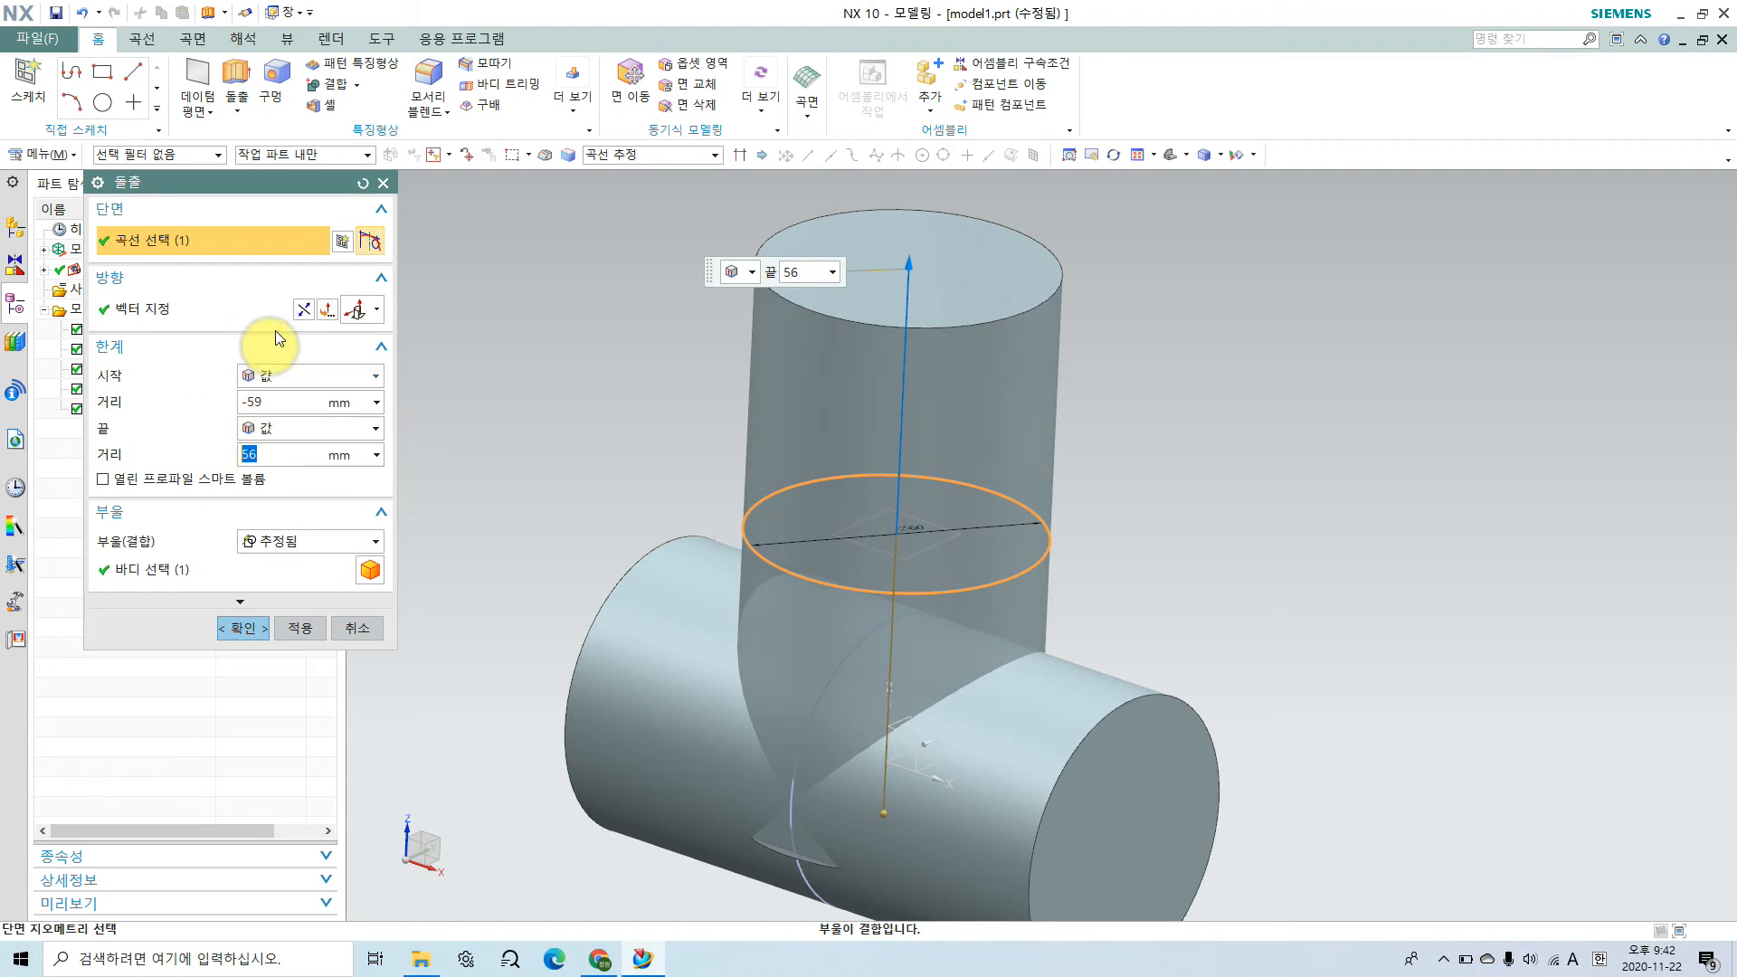
pyautogui.click(362, 185)
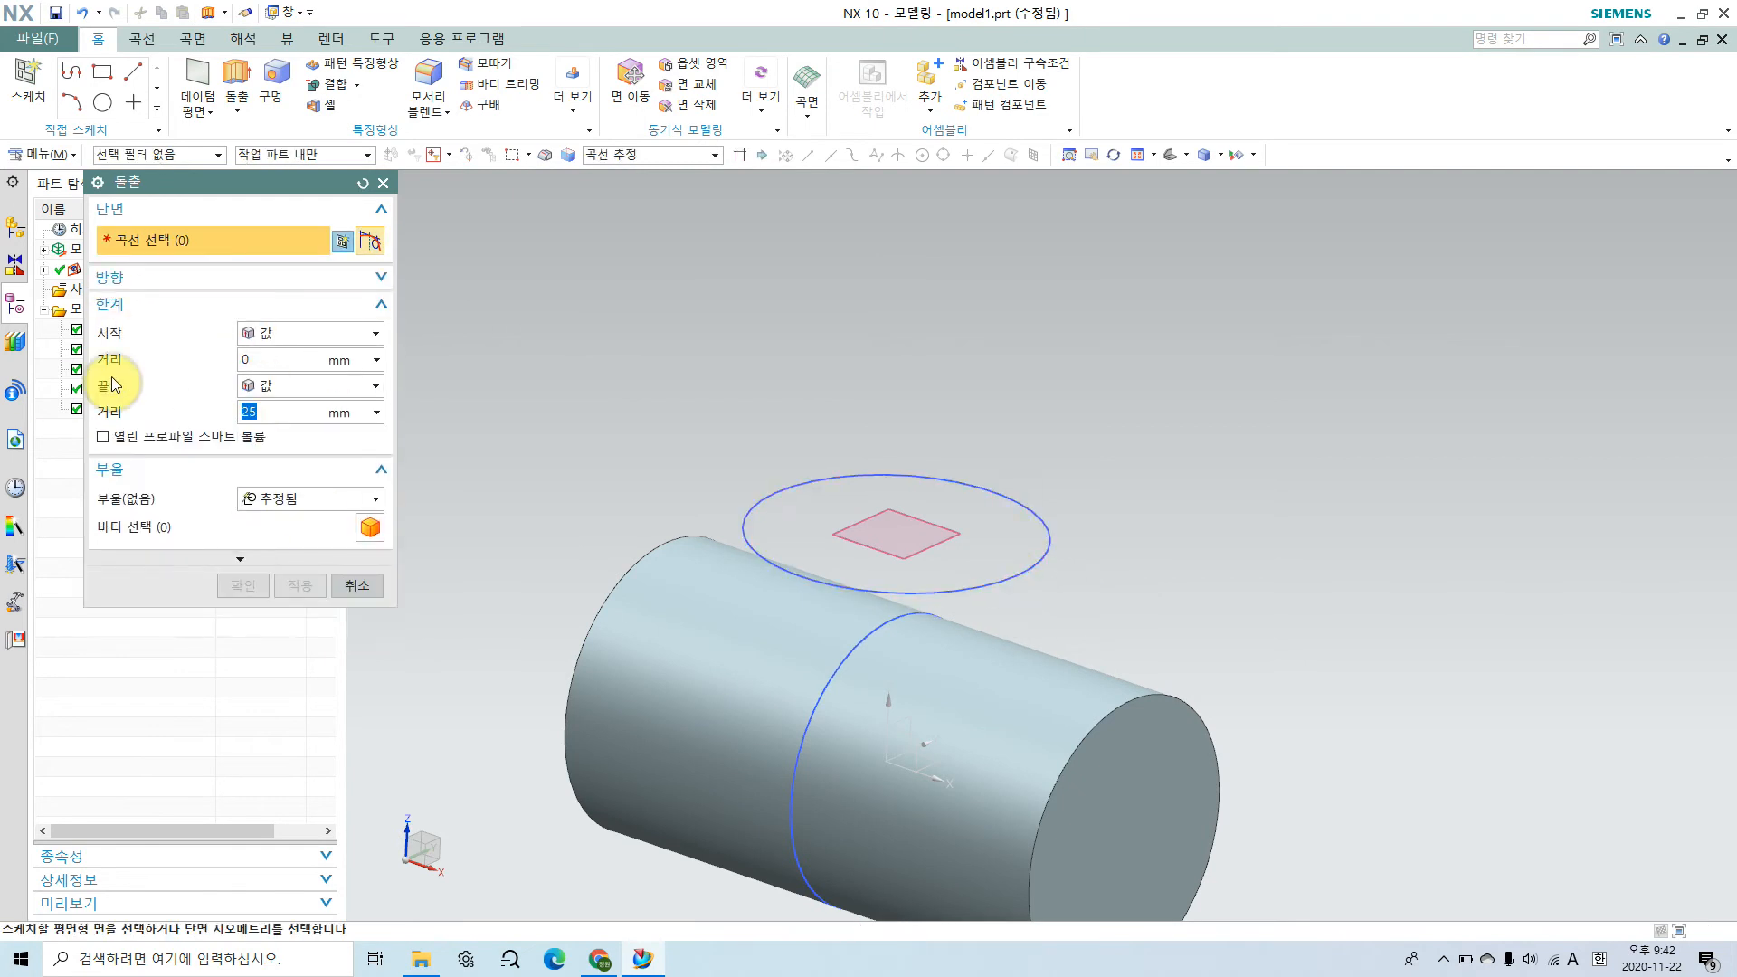
# Step: Select the circle as the extrude section, reverse the direction towards the cylinder, and set the end distance to 46 mm
pyautogui.click(999, 597)
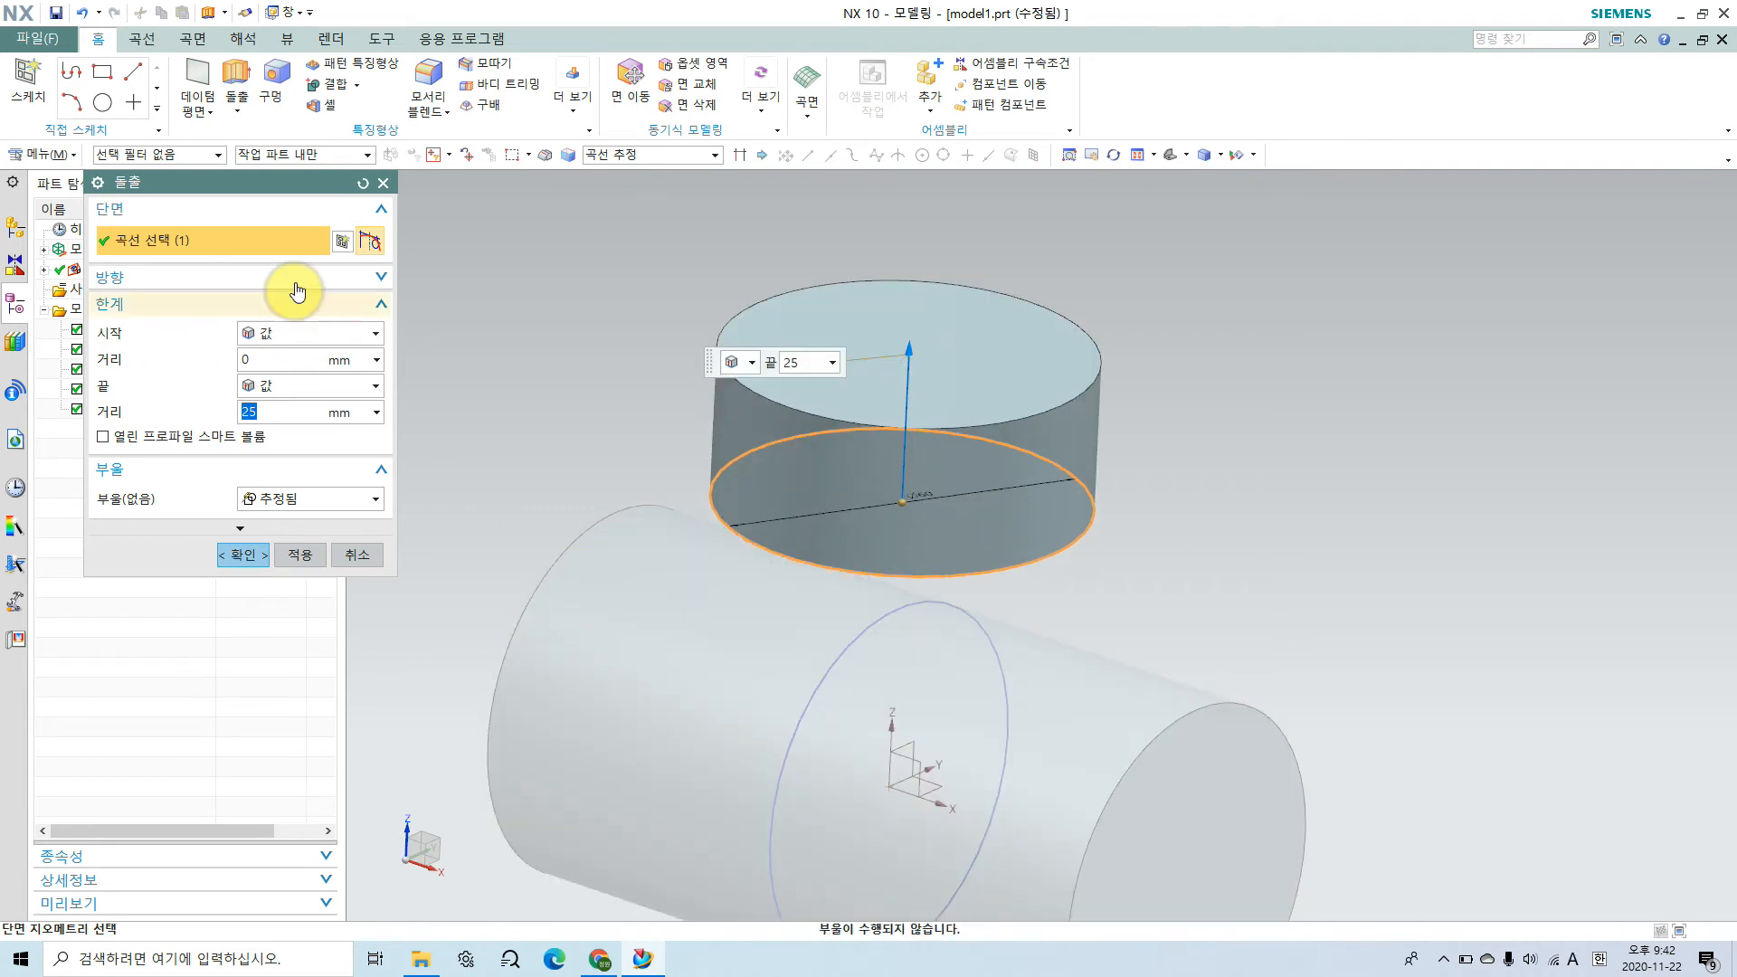
pyautogui.click(318, 279)
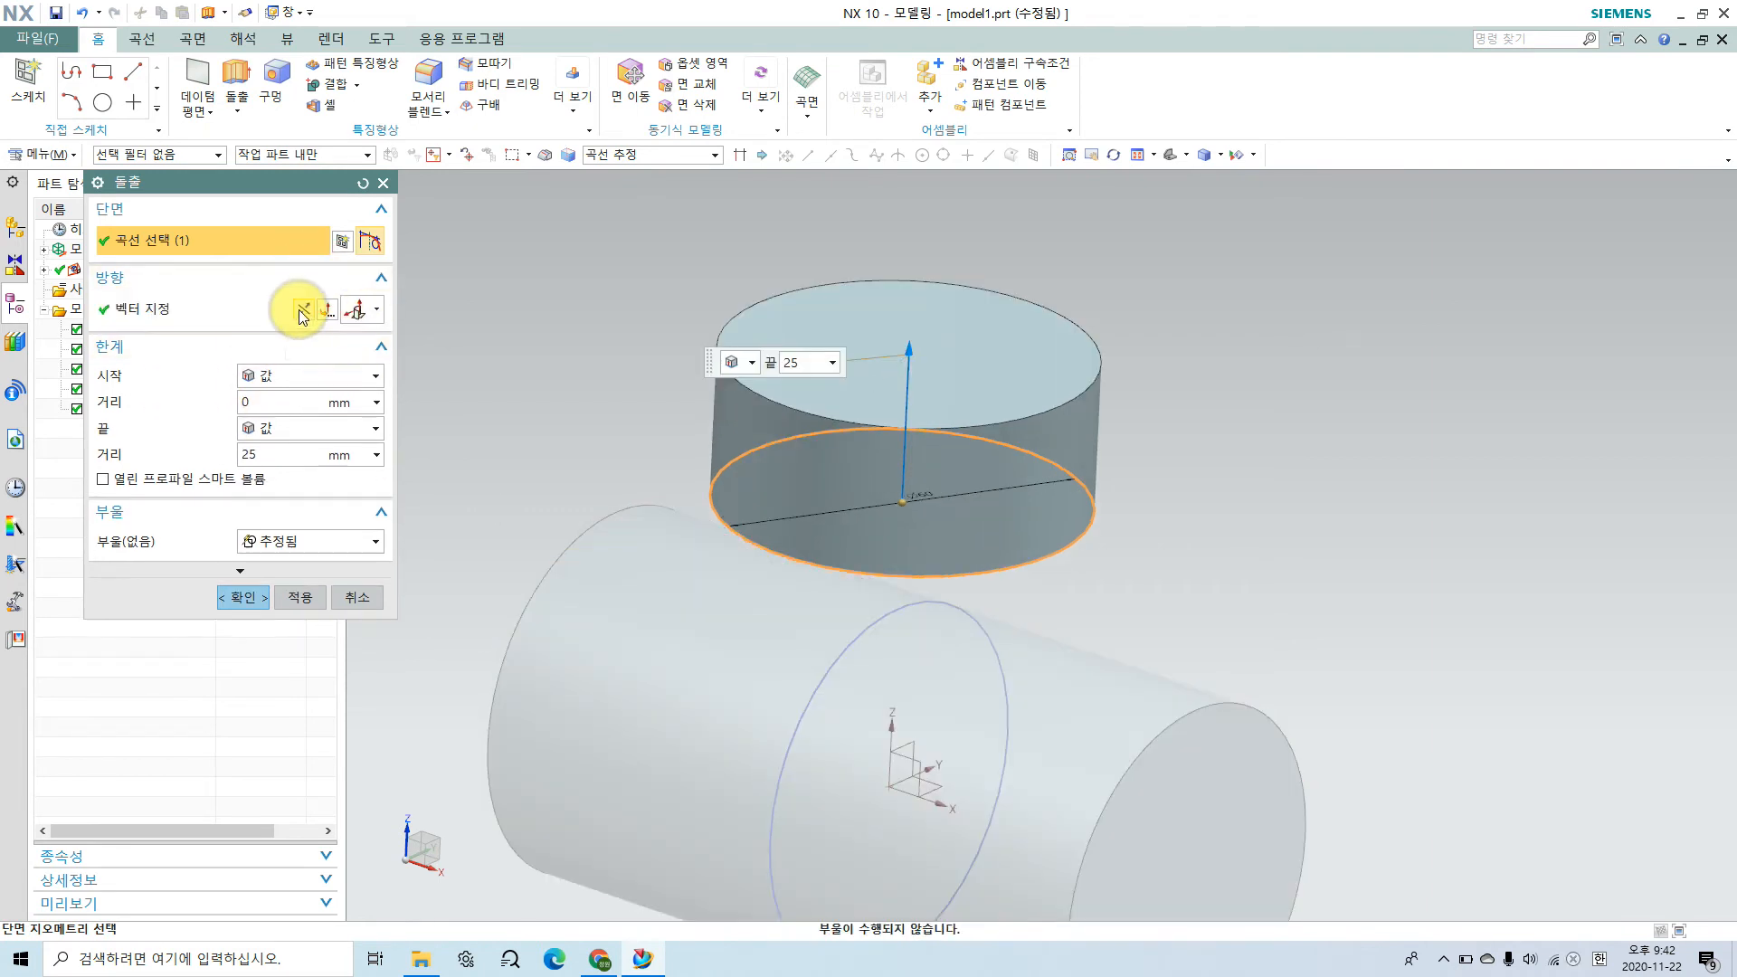
pyautogui.moveTo(1001, 542); pyautogui.dragTo(1050, 378, button='middle')
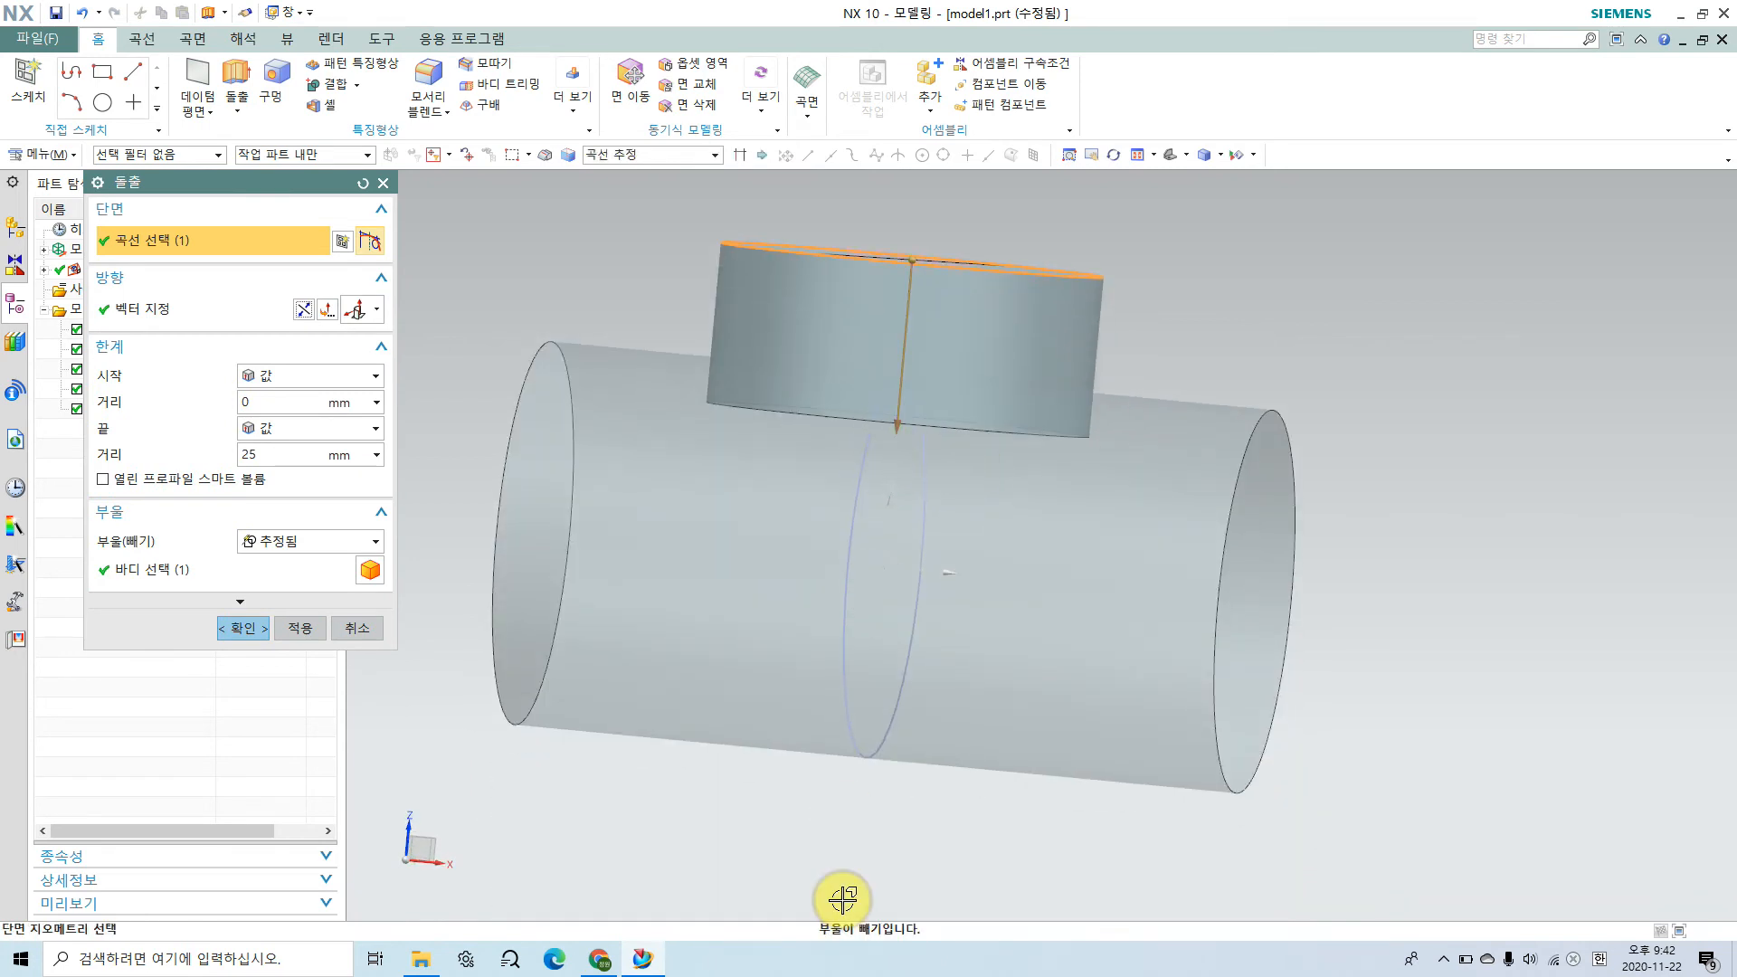
pyautogui.moveTo(898, 426); pyautogui.dragTo(885, 758)
pyautogui.moveTo(888, 733); pyautogui.dragTo(887, 783, button='middle')
pyautogui.moveTo(927, 763); pyautogui.dragTo(874, 536)
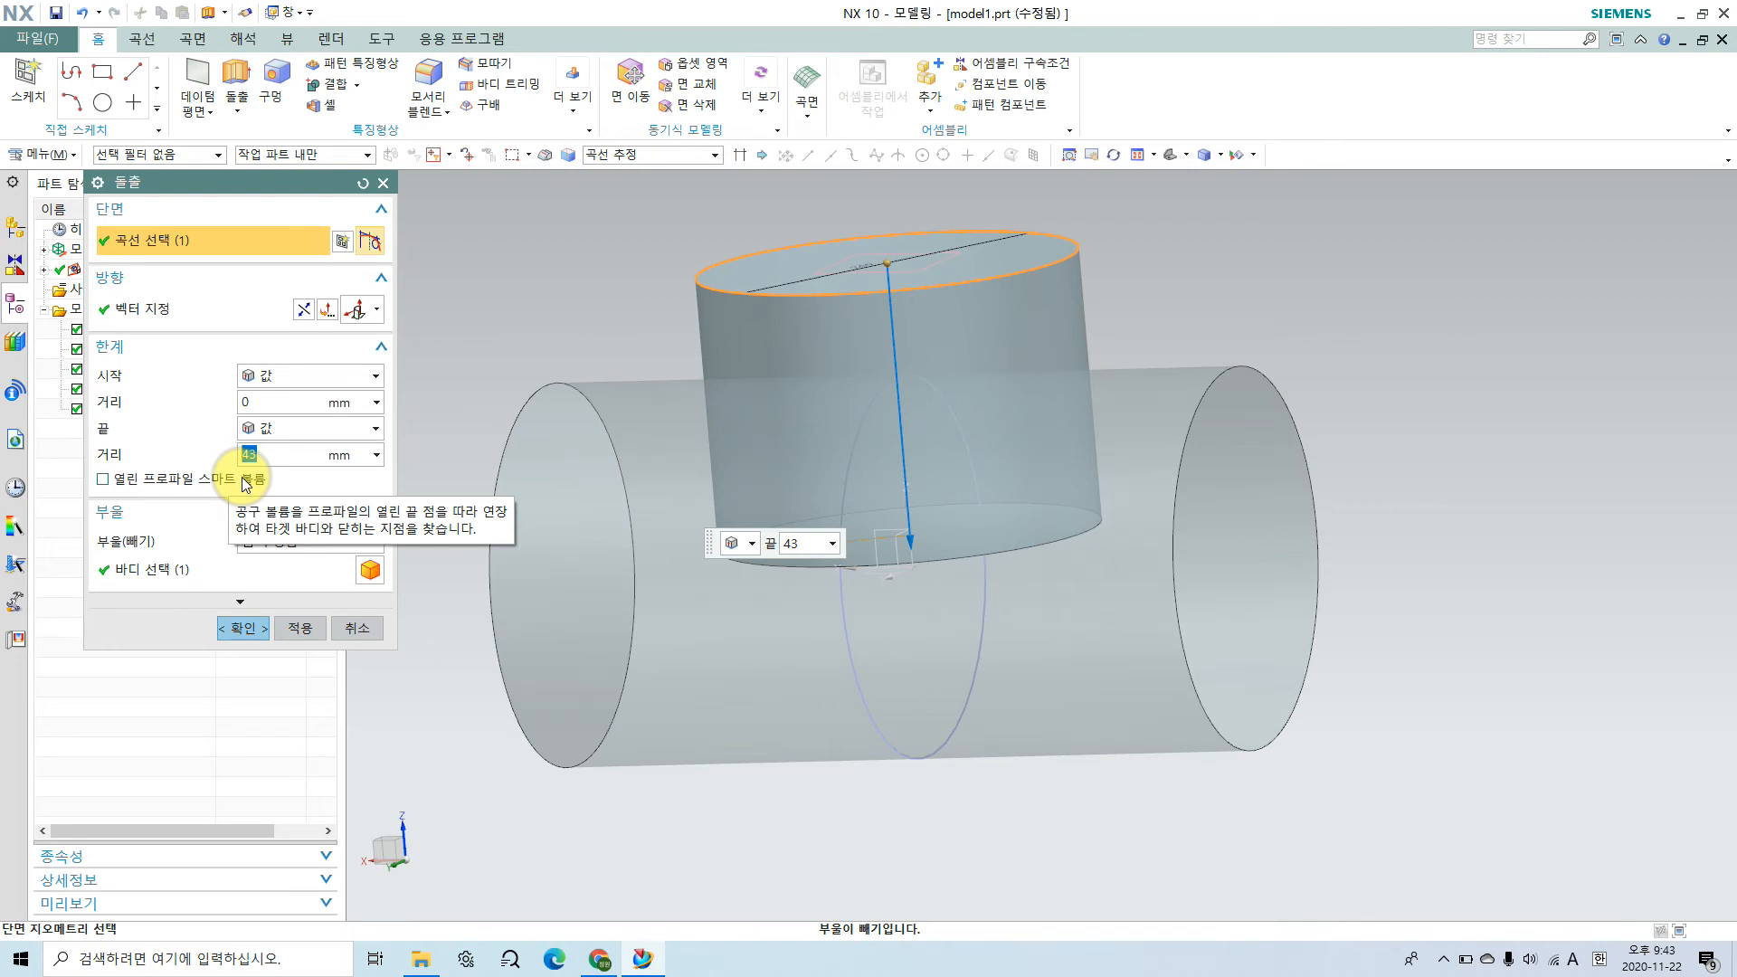
pyautogui.write('46')
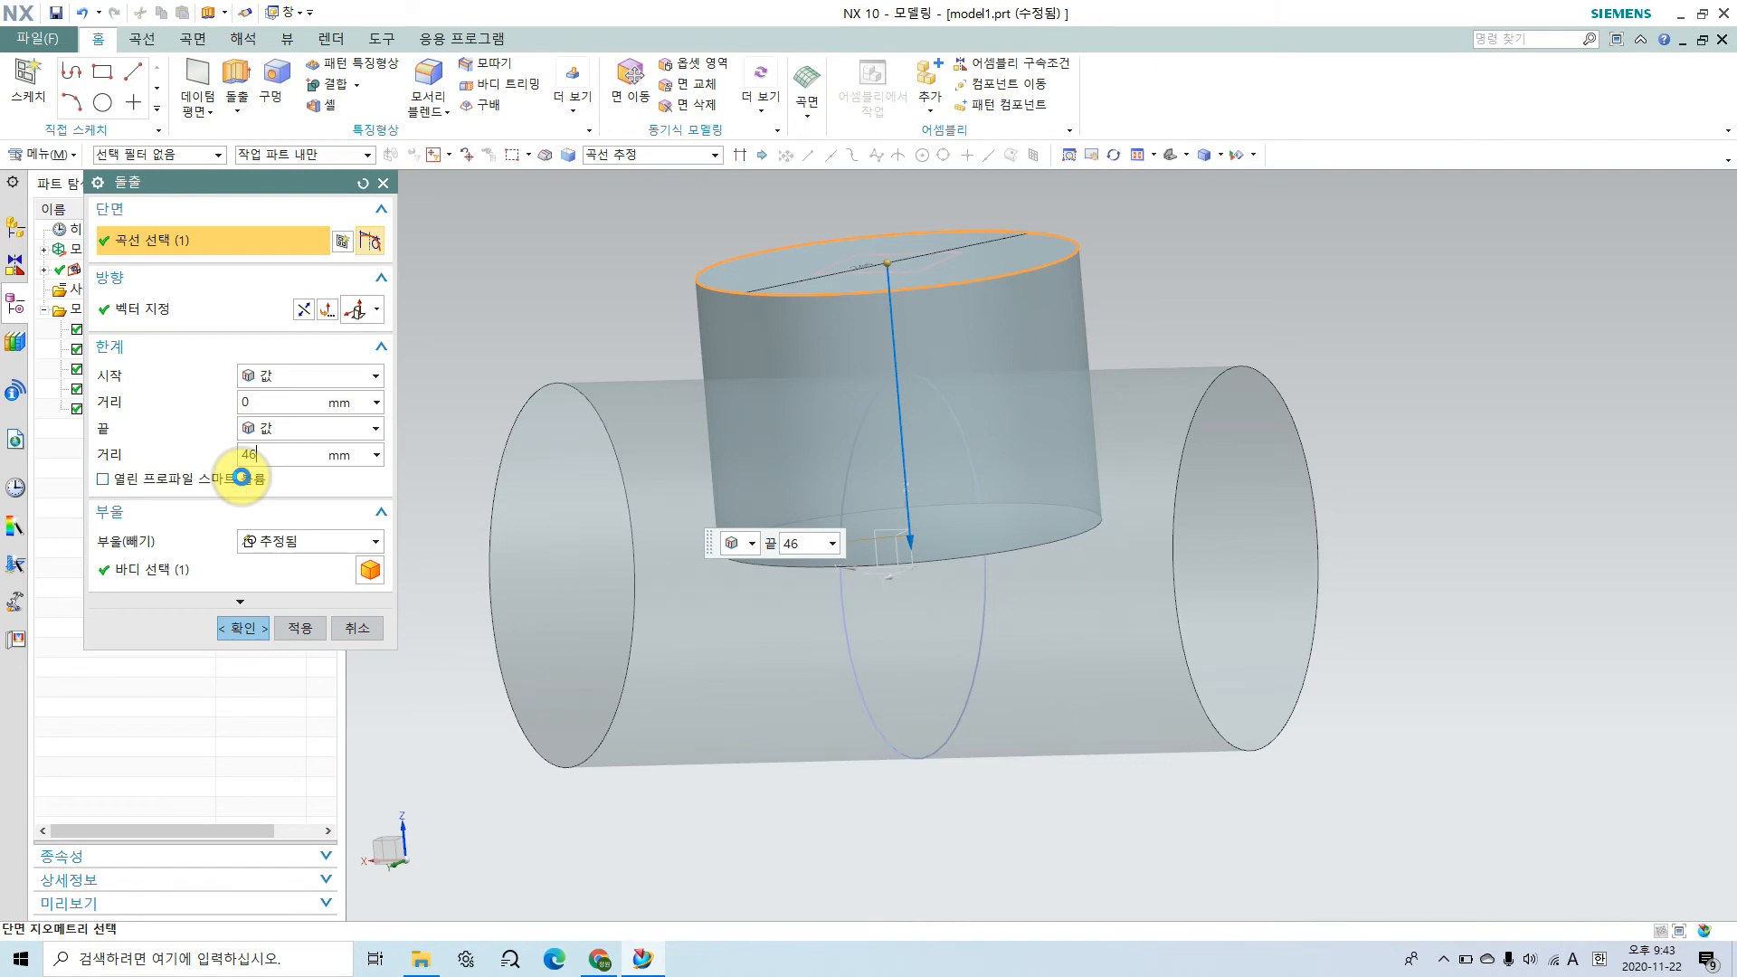
# Step: Set the boss extrusion's Boolean to unite (결합) with the horizontal cylinder and create it
pyautogui.moveTo(1027, 632); pyautogui.dragTo(1016, 702, button='middle')
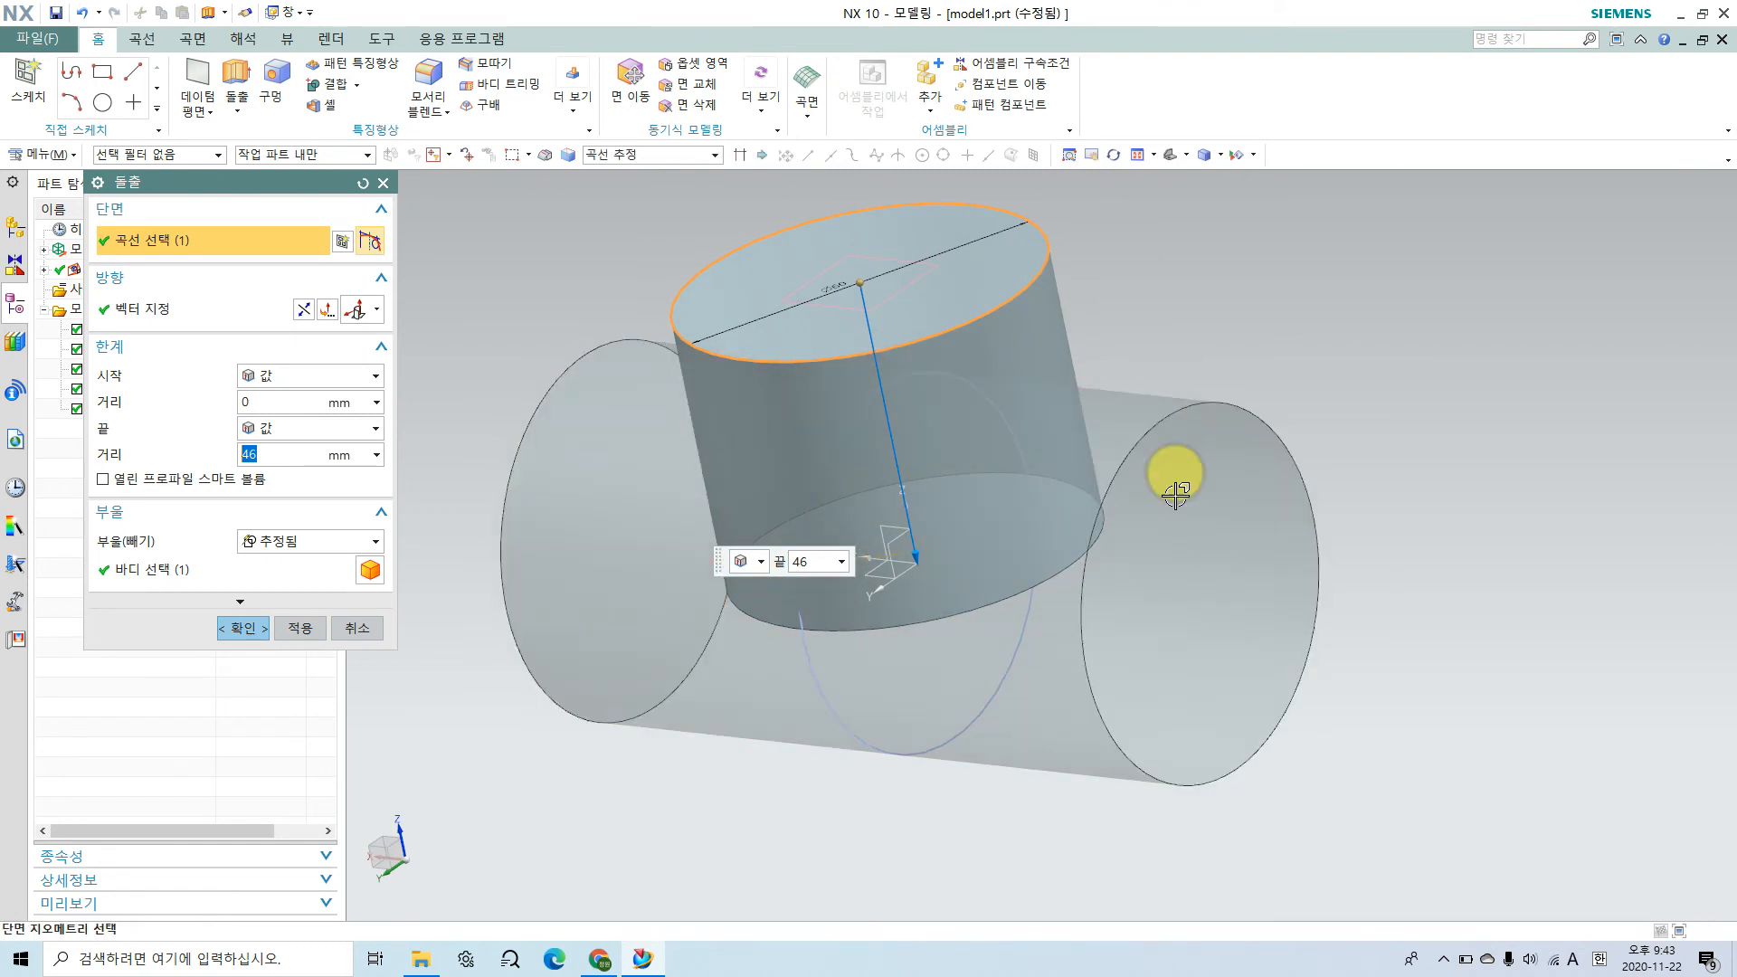
pyautogui.moveTo(1271, 498); pyautogui.dragTo(1300, 451, button='middle')
pyautogui.click(342, 545)
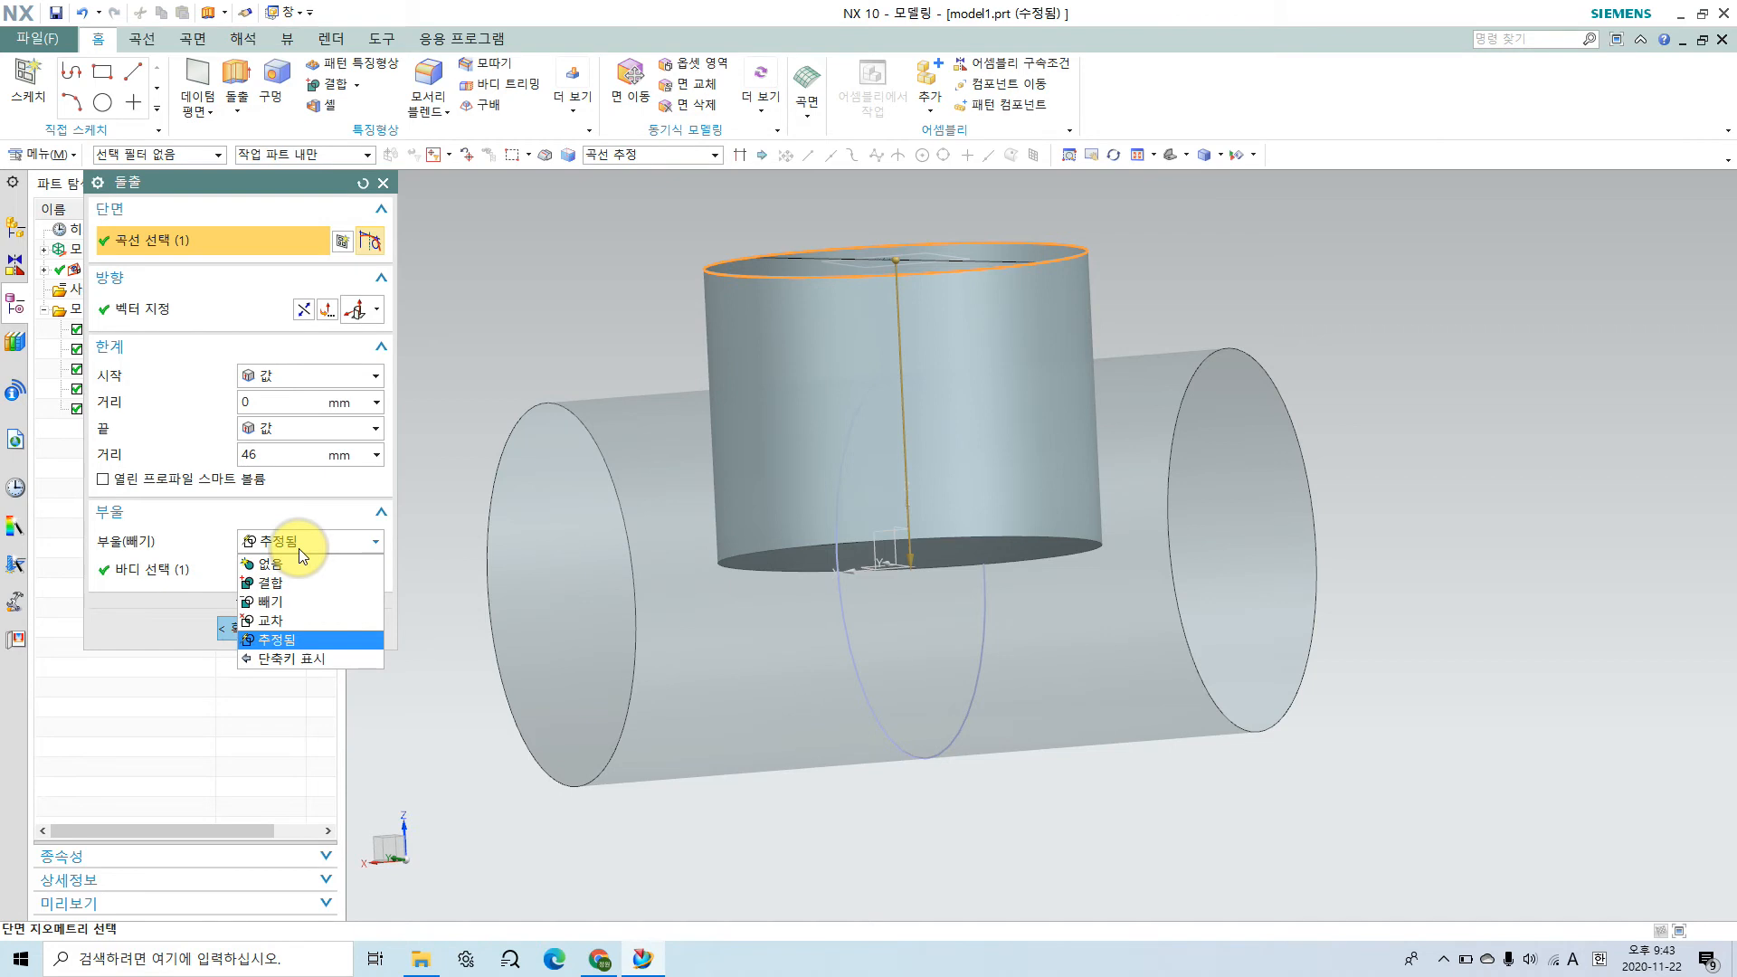
pyautogui.click(285, 583)
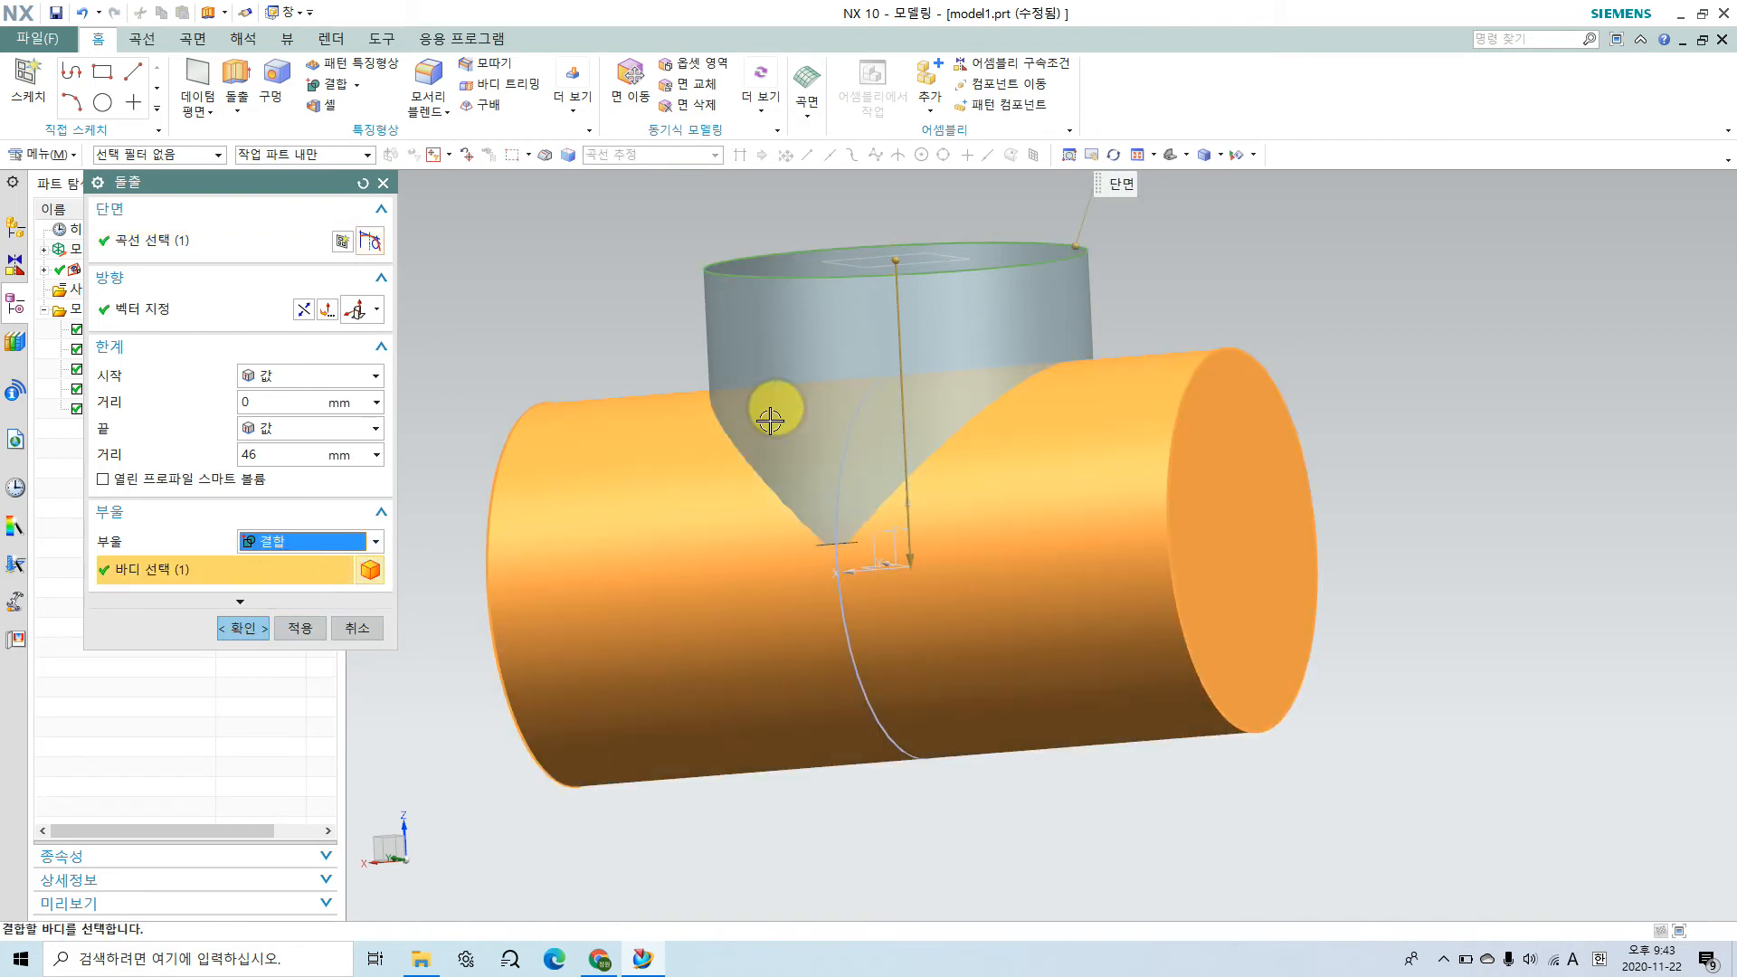
pyautogui.click(269, 619)
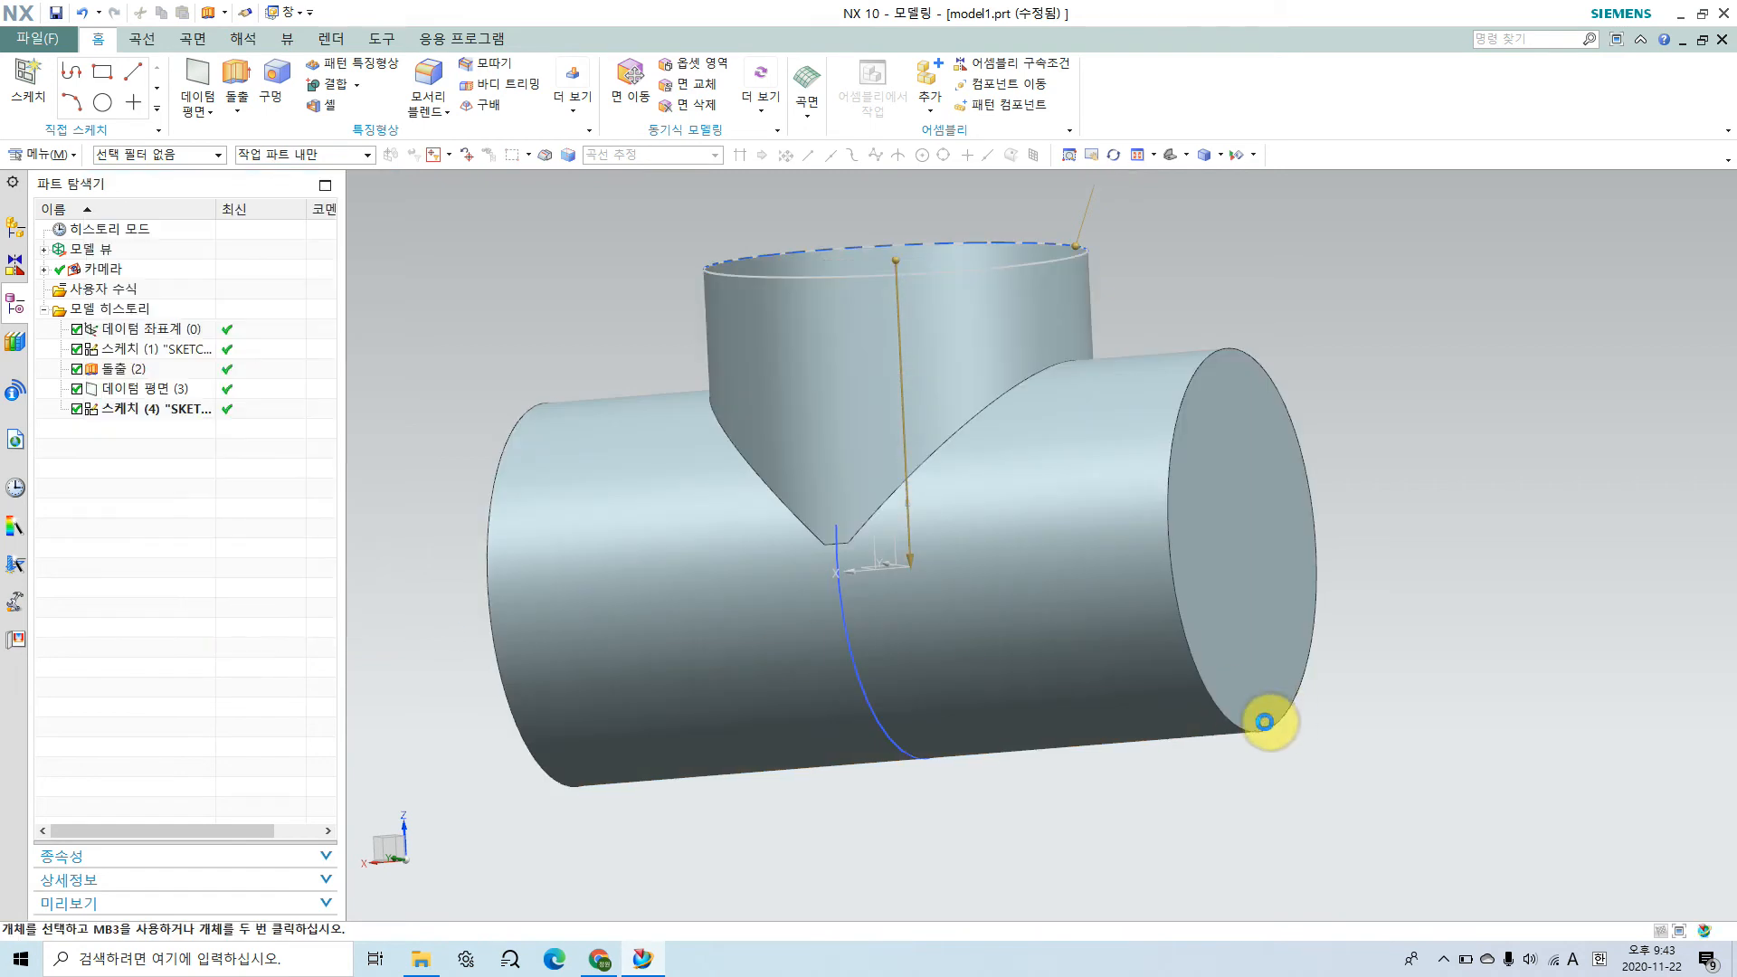
# Step: Inspect the boss's lower tip at the cylinder and change the boss extrusion's end distance to 48 mm
pyautogui.moveTo(1039, 726); pyautogui.dragTo(1000, 749, button='middle')
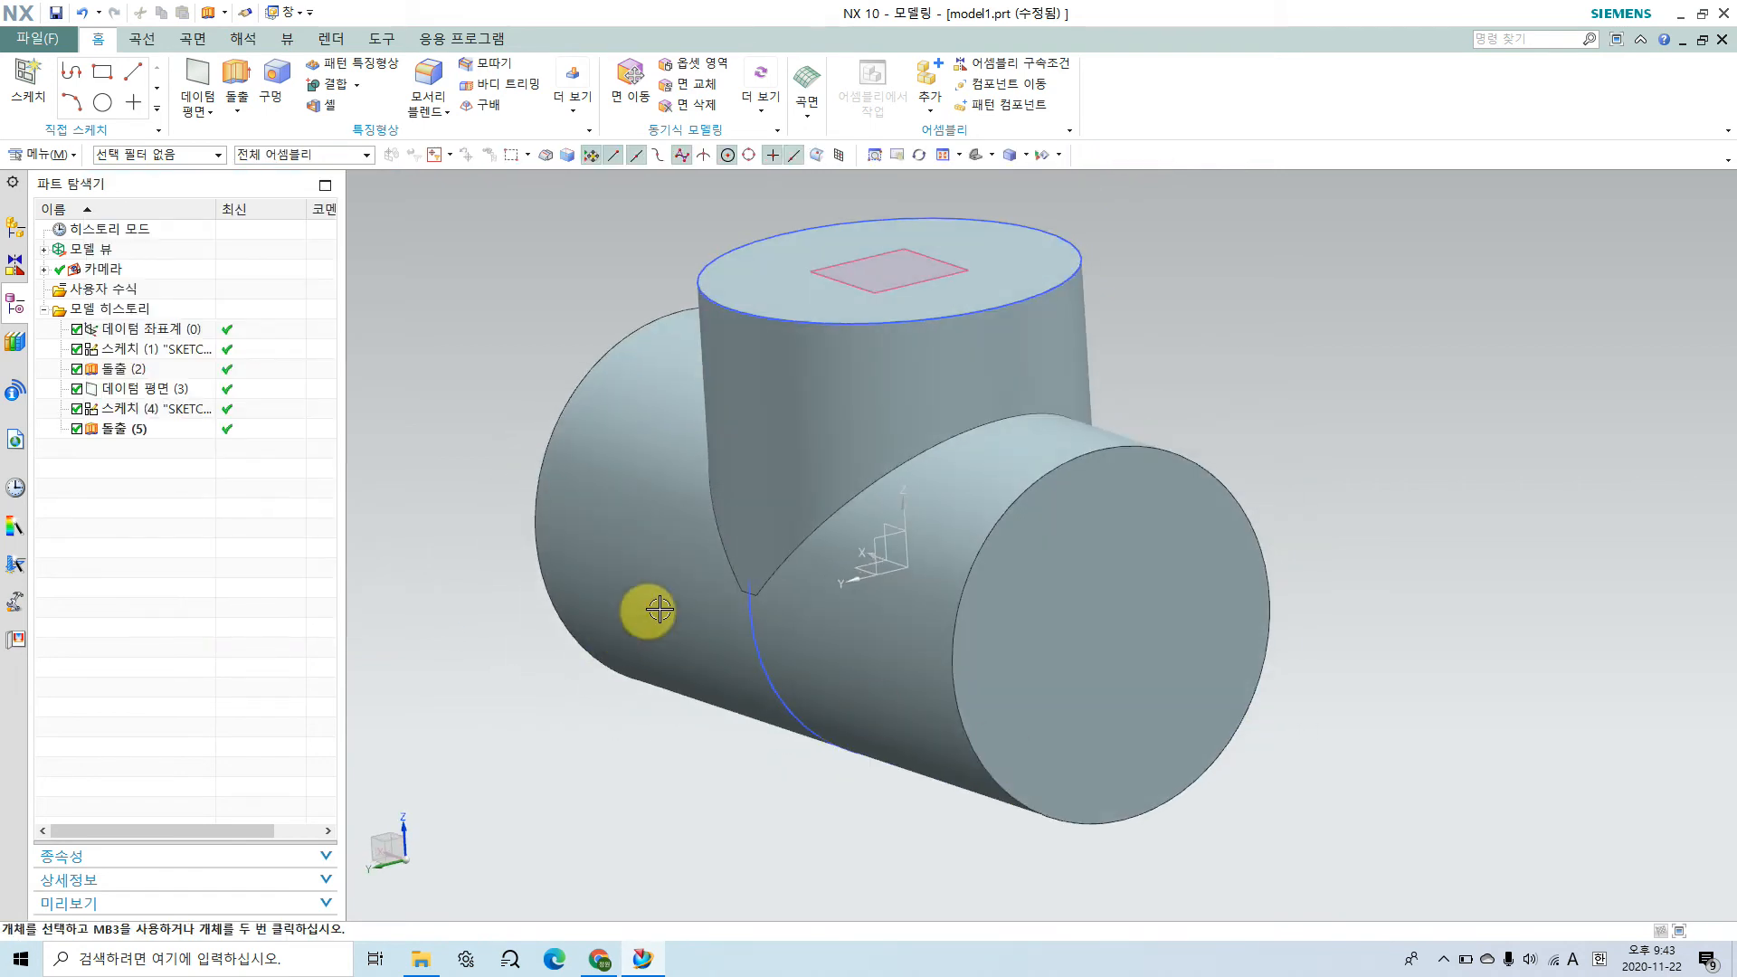
pyautogui.scroll(10, 698, 603)
pyautogui.scroll(1, 906, 586)
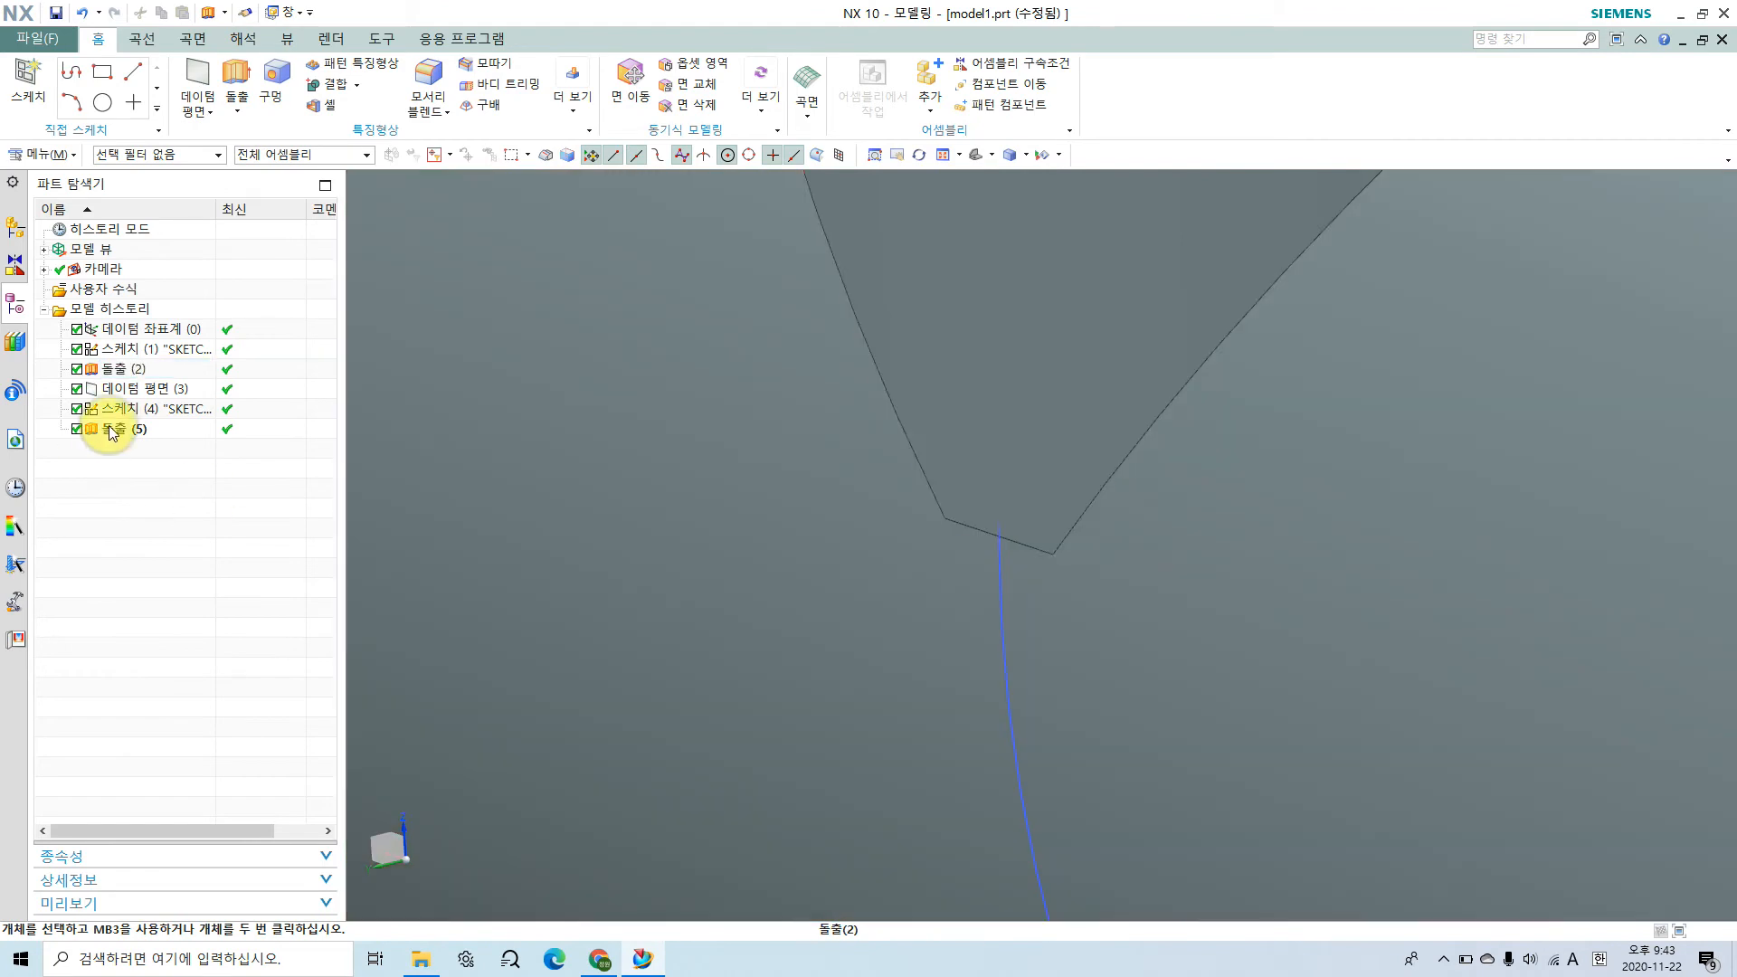
pyautogui.click(105, 427)
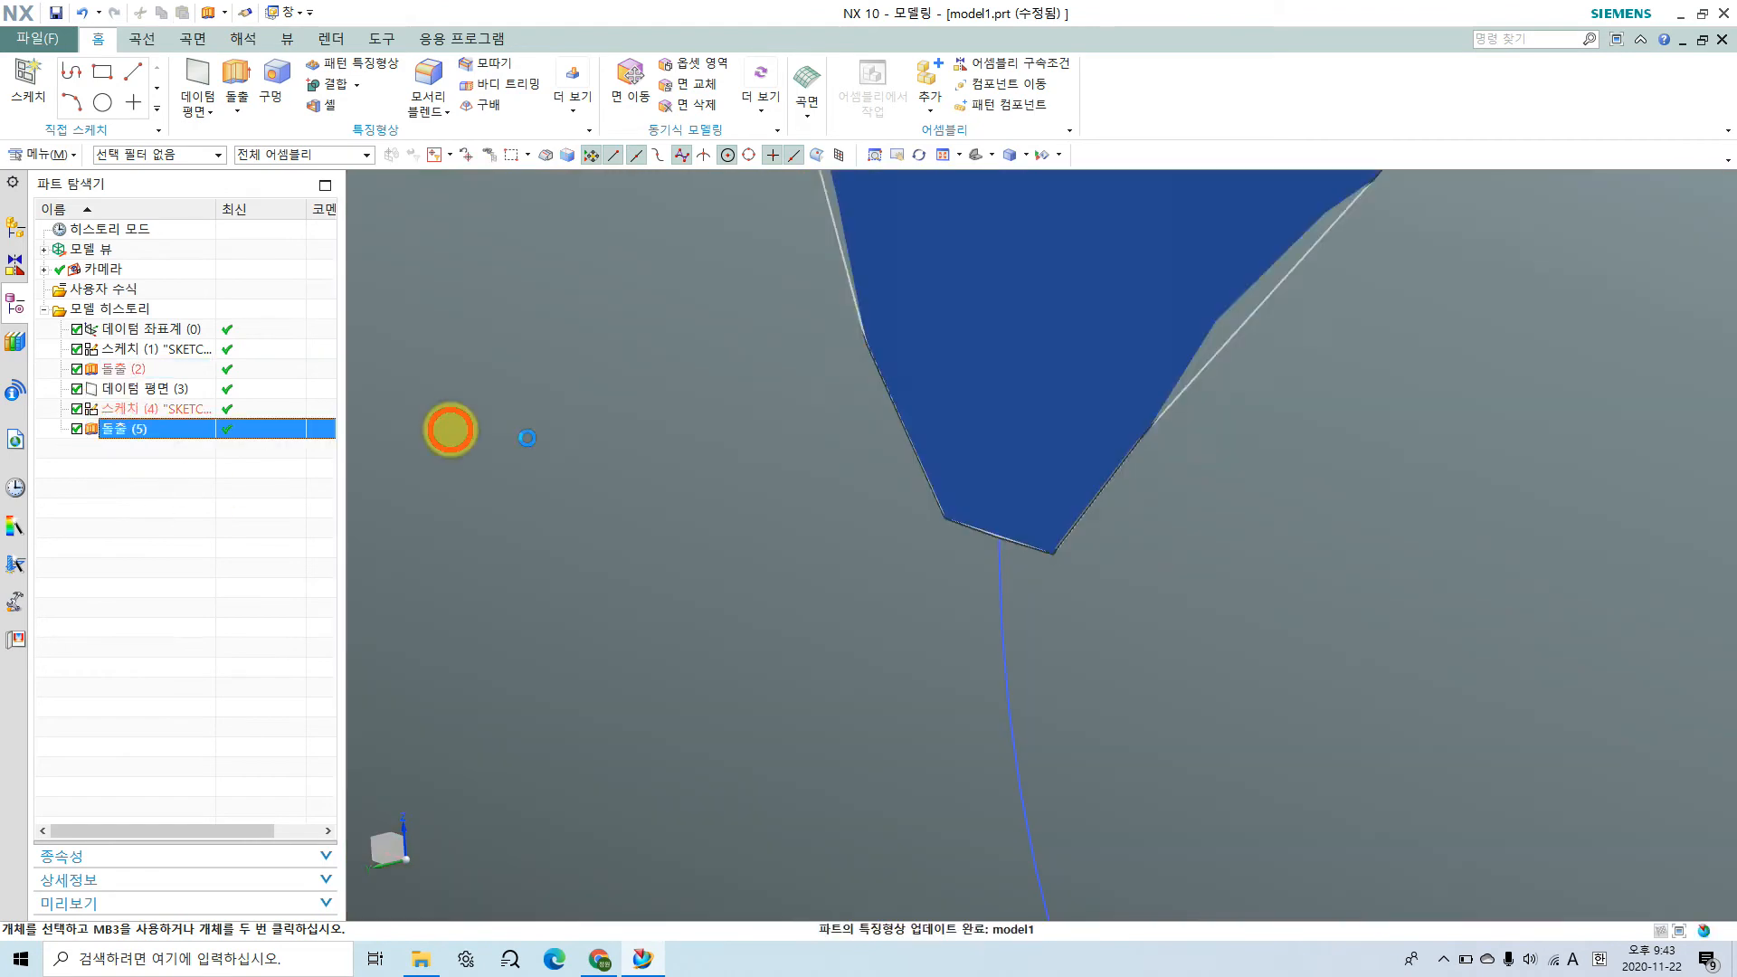
pyautogui.doubleClick(1050, 626)
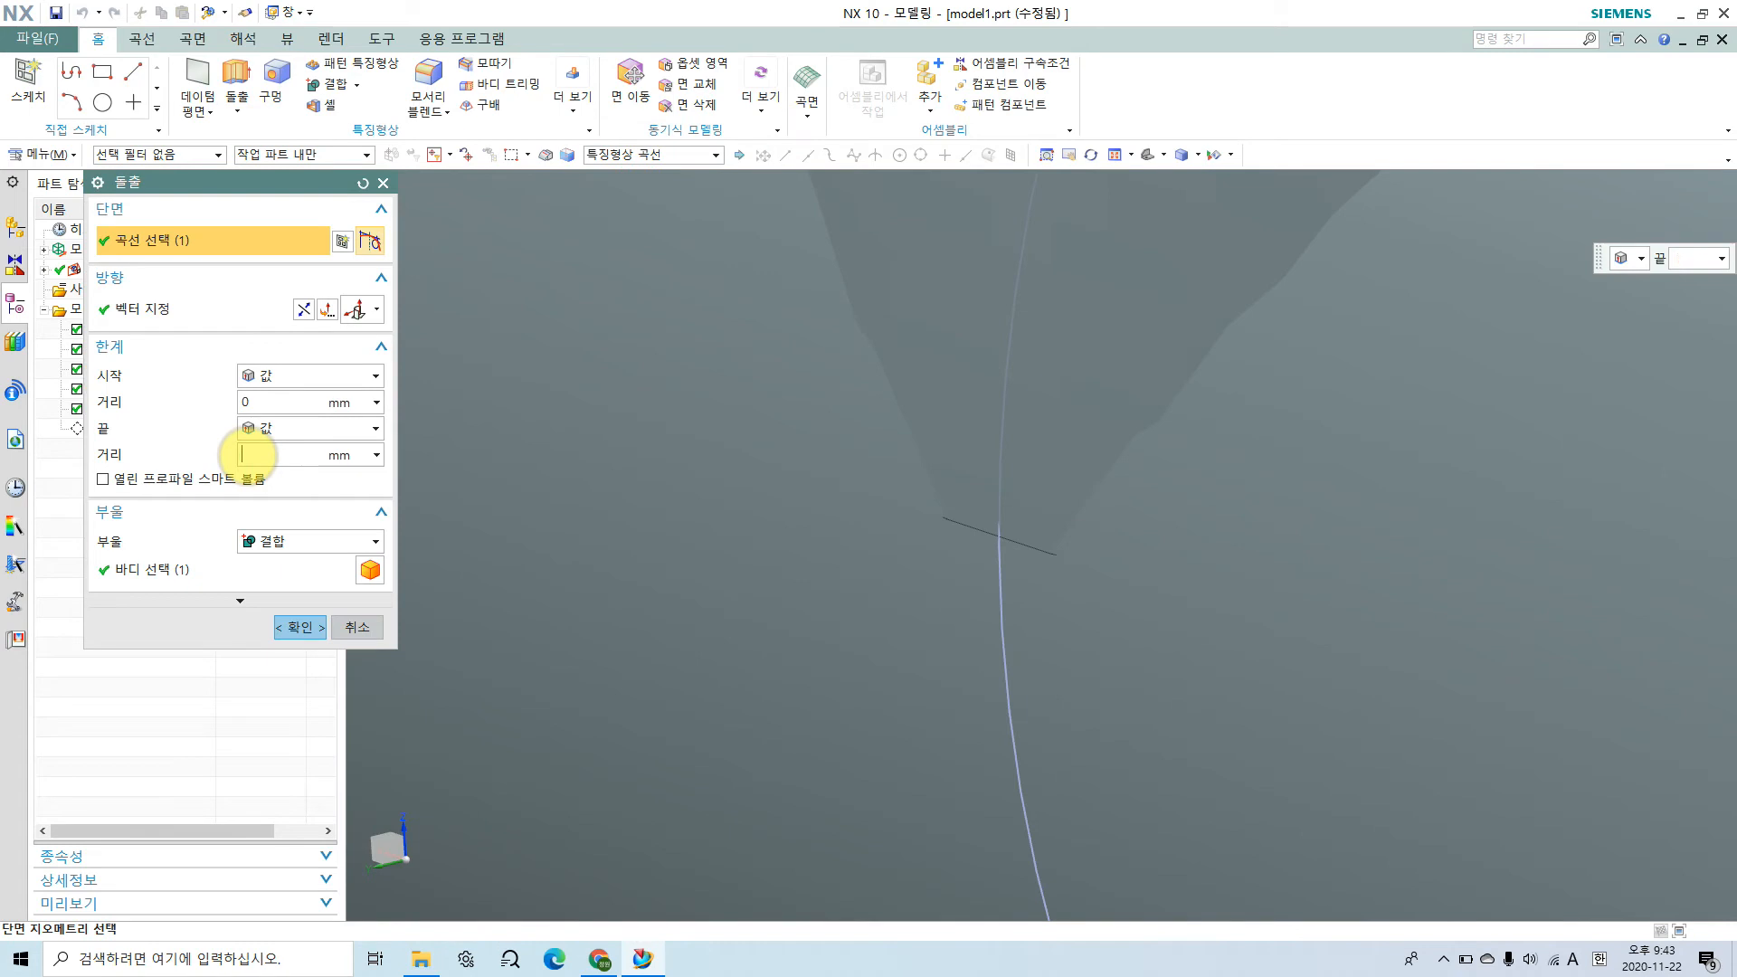
pyautogui.doubleClick(250, 454)
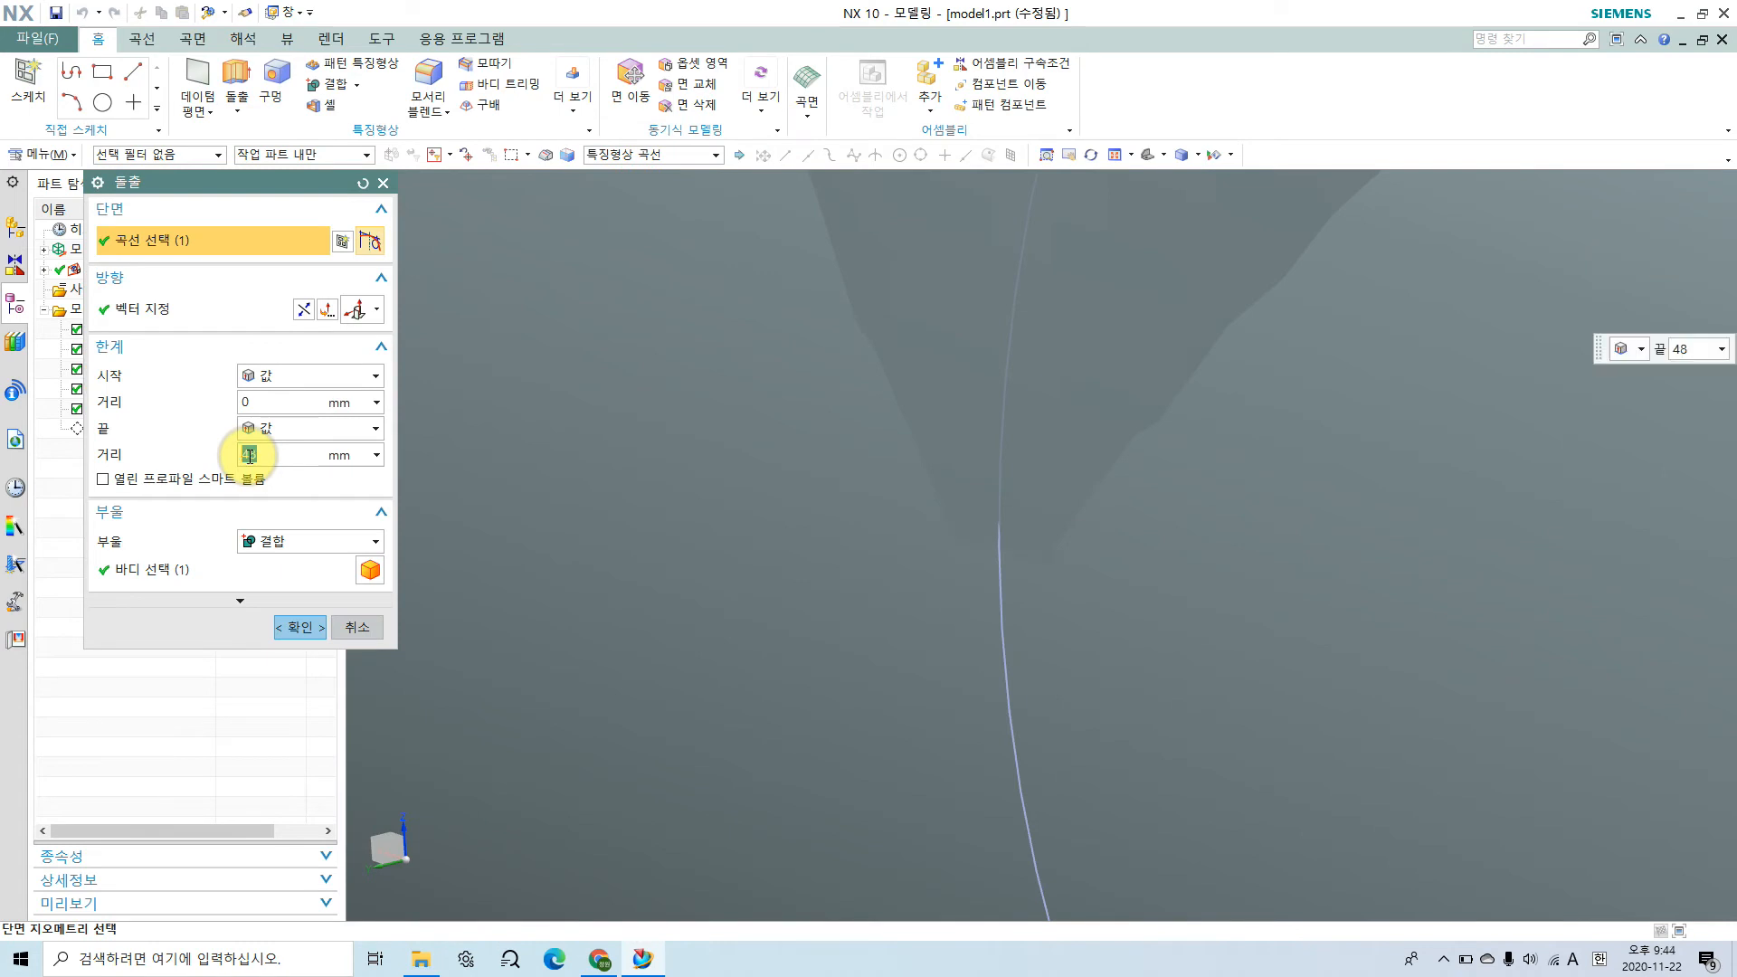
pyautogui.click(293, 628)
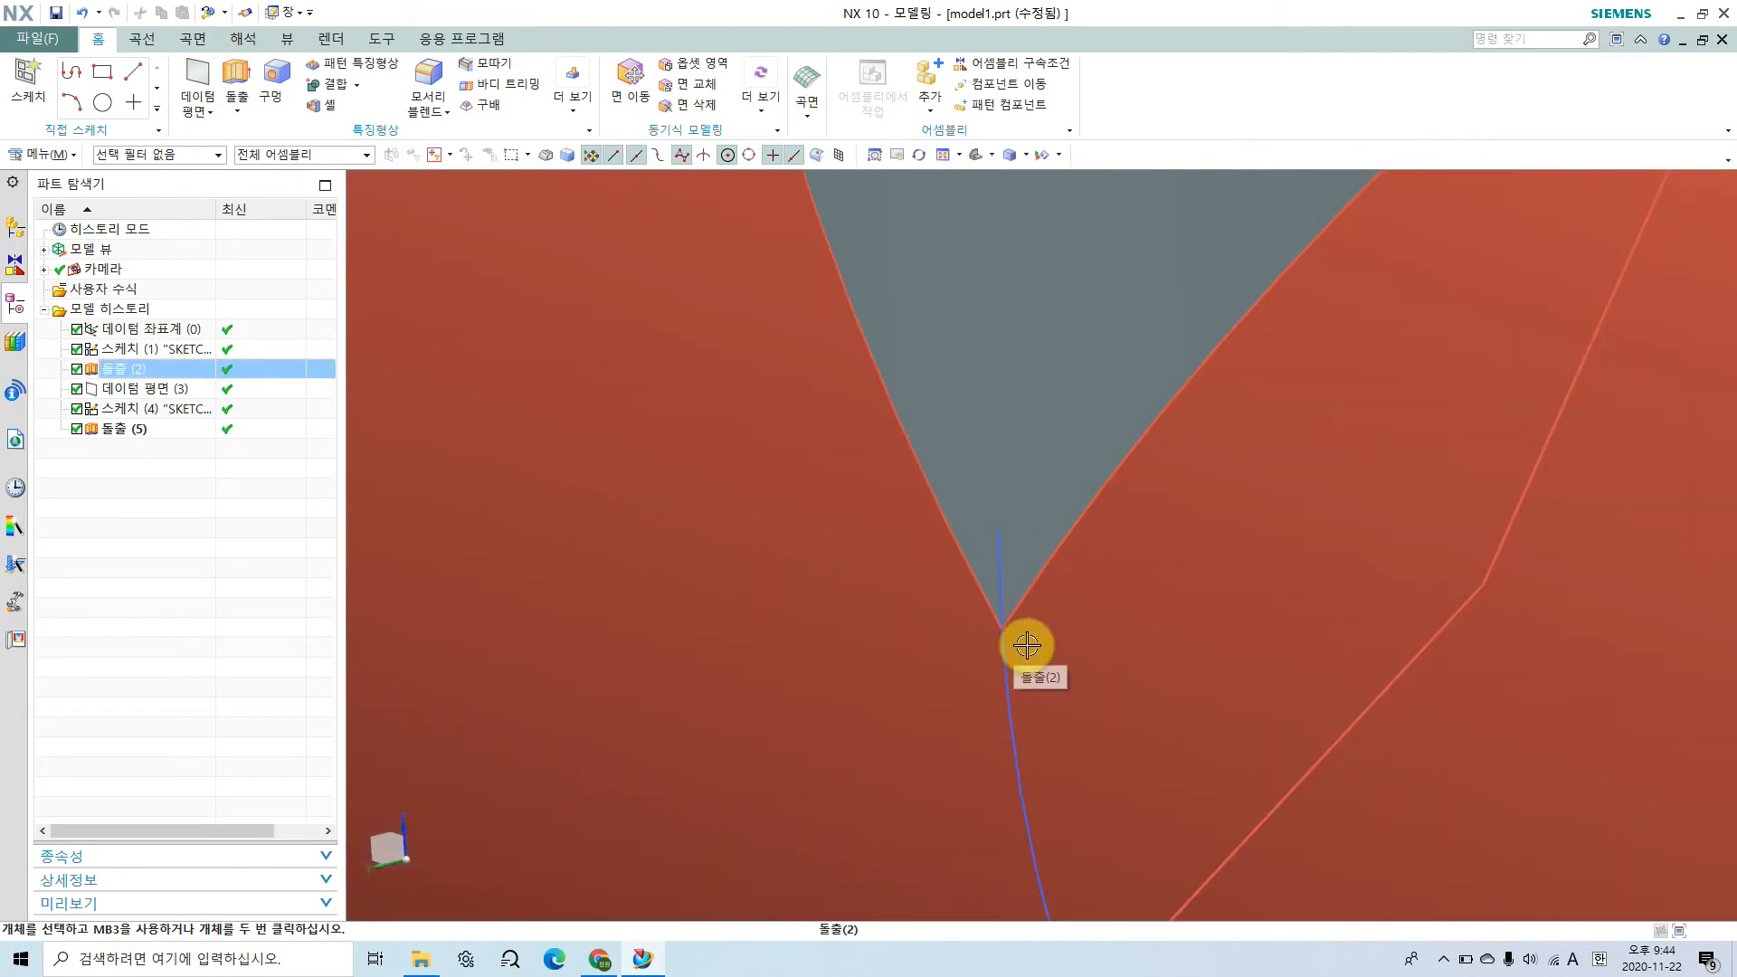
pyautogui.scroll(-7, 1028, 643)
pyautogui.moveTo(1127, 670); pyautogui.dragTo(972, 723, button='middle')
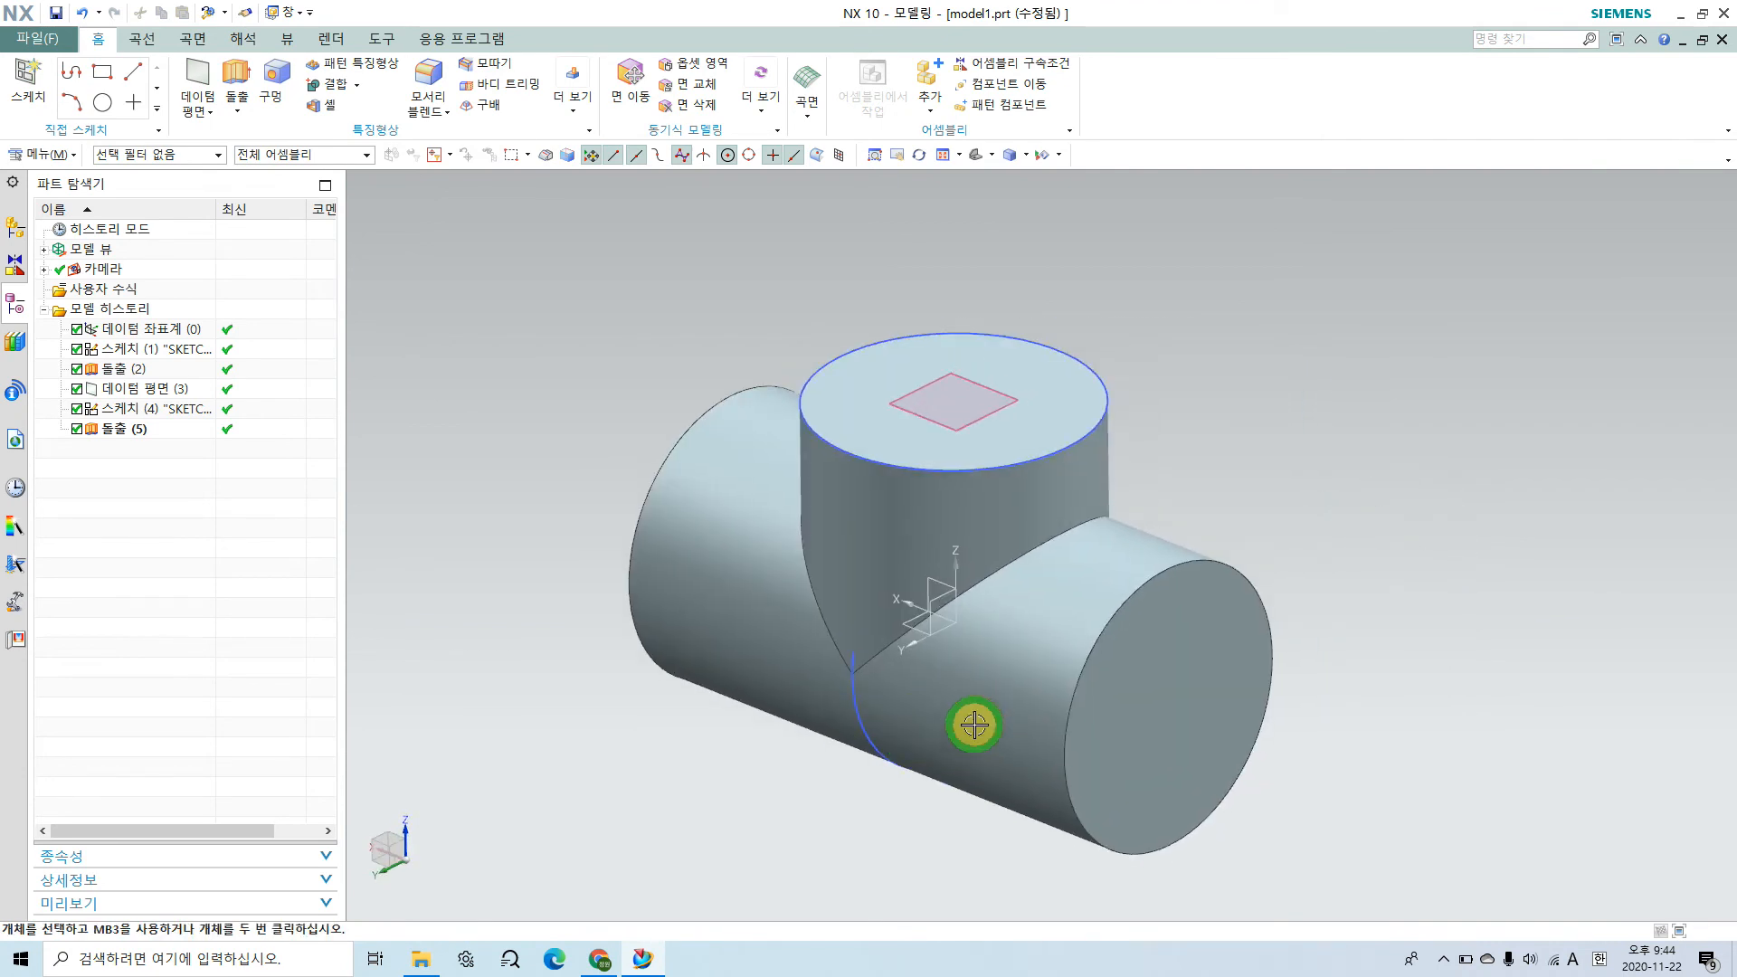
pyautogui.click(975, 724)
pyautogui.moveTo(1191, 776)
pyautogui.mouseDown(button='middle')
pyautogui.moveTo(1196, 711)
pyautogui.moveTo(1163, 736)
pyautogui.mouseUp(button='middle')
# Step: Switch to the assembly drawing in Chrome and examine the body's mounting flange beside the V-belt pulley in the front view
pyautogui.click(601, 955)
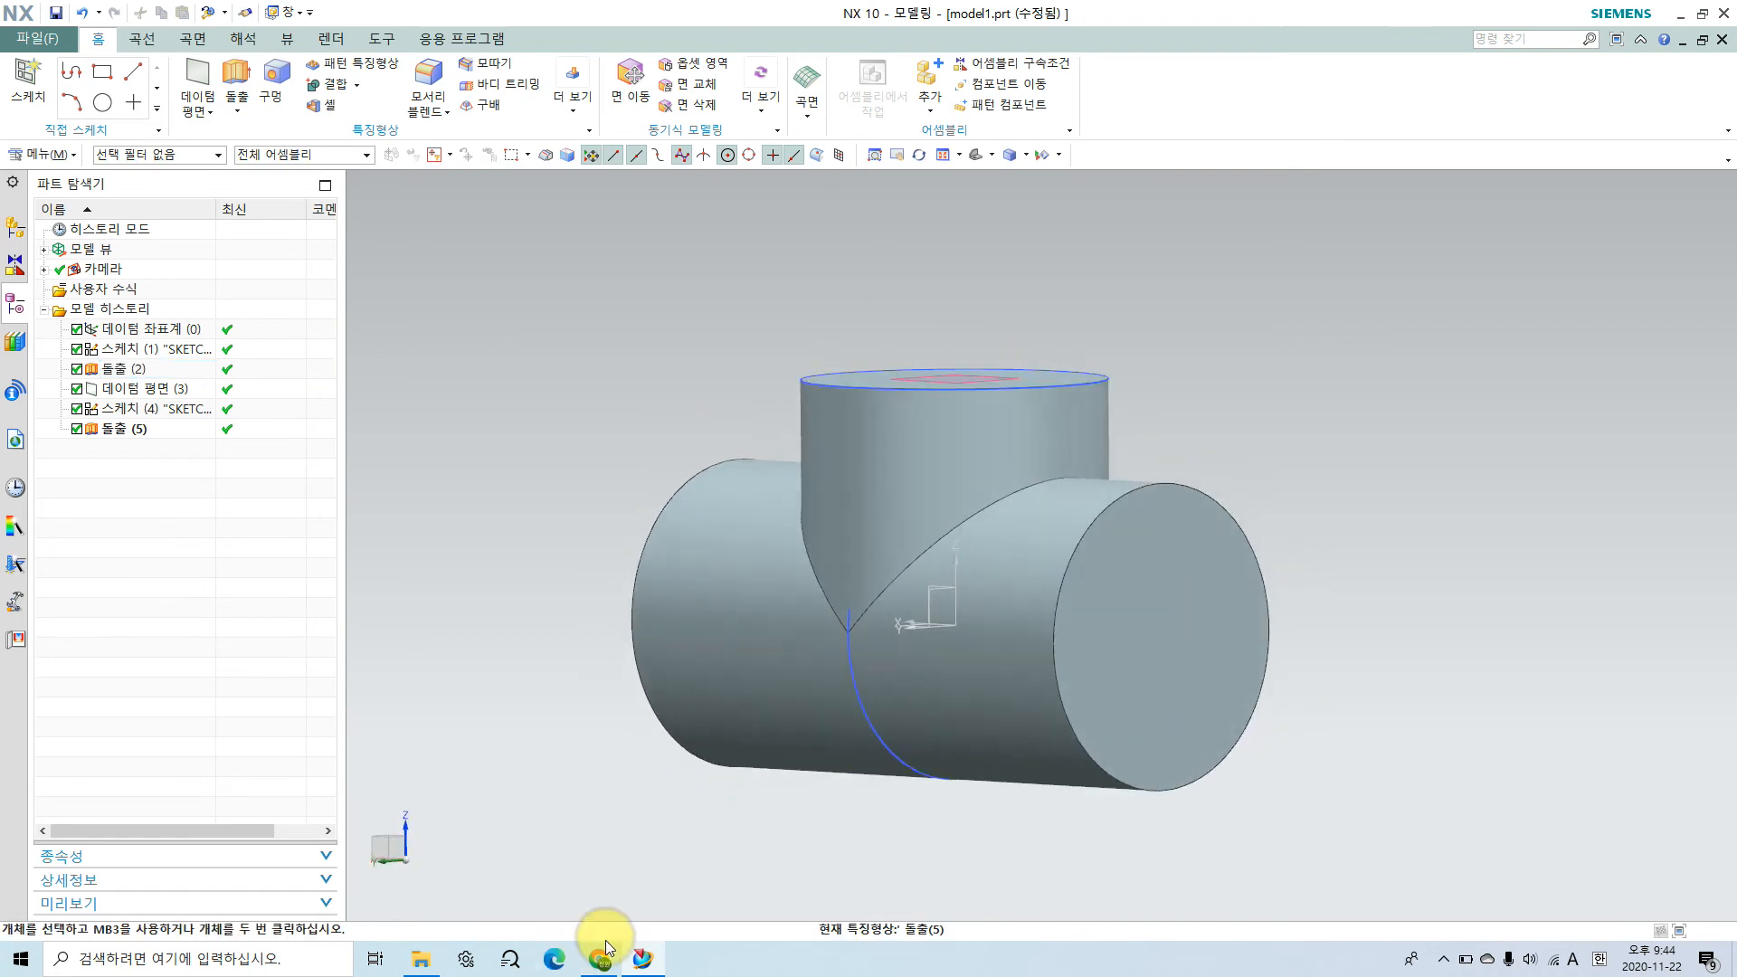
pyautogui.moveTo(1264, 585); pyautogui.dragTo(930, 592)
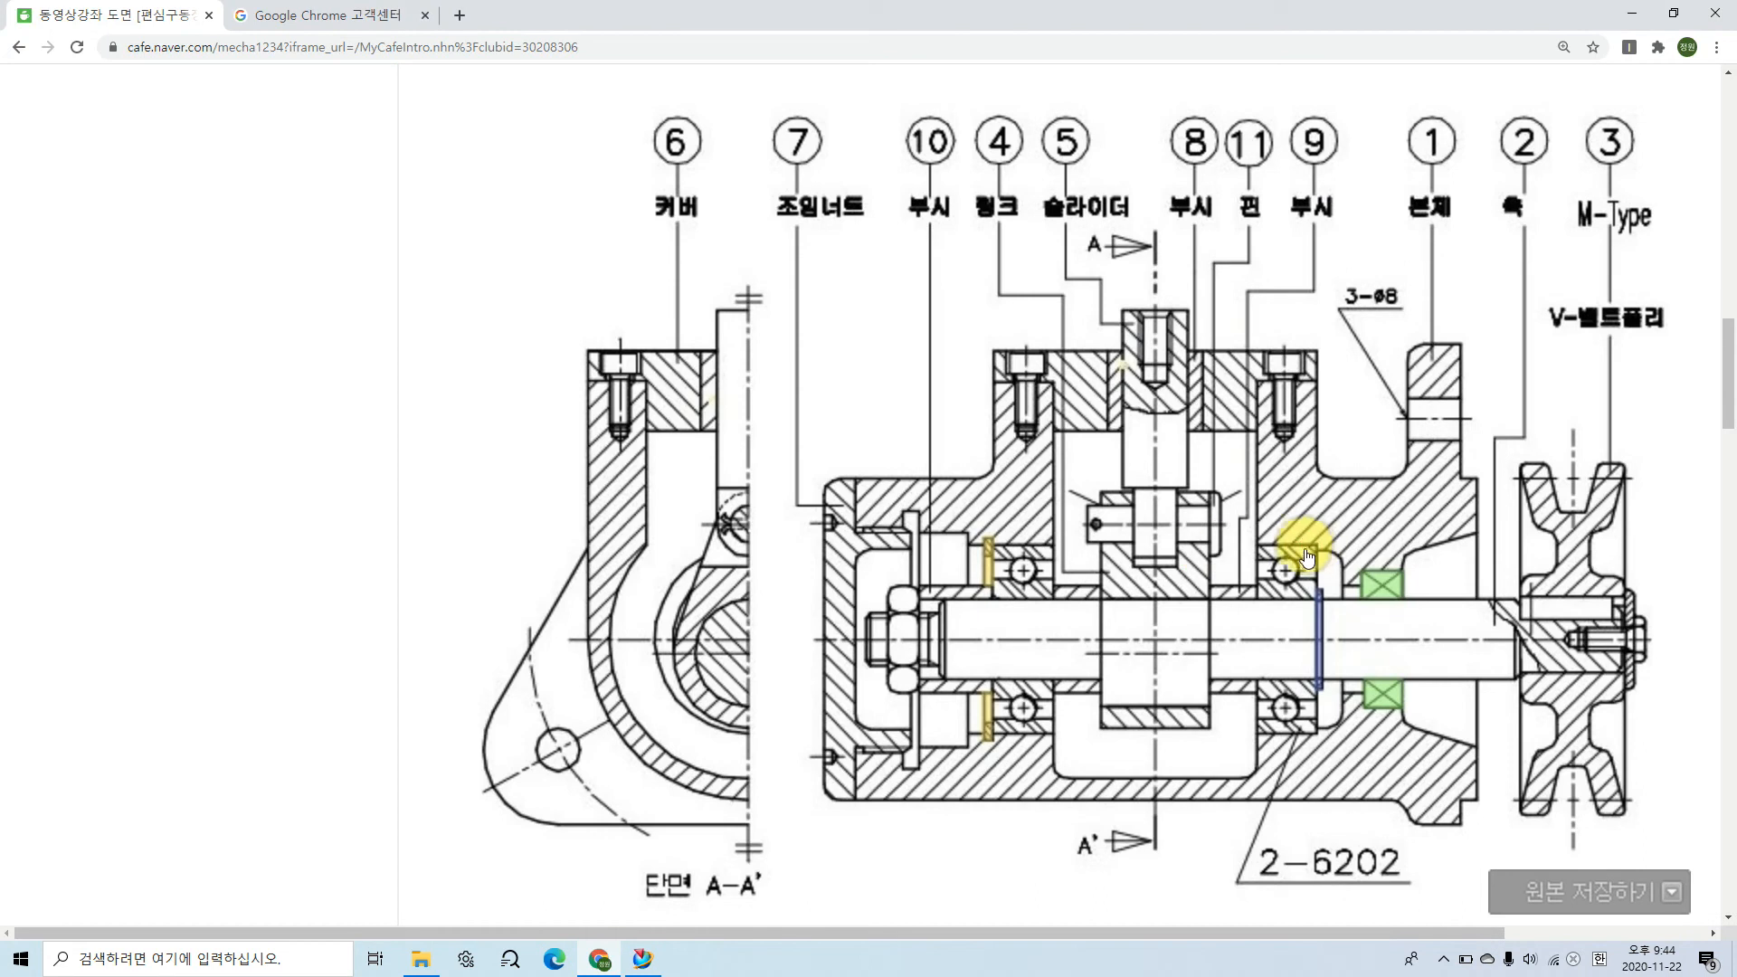
pyautogui.moveTo(1405, 809)
pyautogui.mouseDown()
pyautogui.moveTo(1398, 368)
pyautogui.moveTo(1454, 377)
pyautogui.moveTo(1458, 795)
pyautogui.moveTo(1414, 827)
pyautogui.mouseUp()
pyautogui.press('Escape')
pyautogui.moveTo(1517, 654); pyautogui.dragTo(1420, 657)
pyautogui.moveTo(1441, 935)
pyautogui.mouseDown()
pyautogui.moveTo(1729, 941)
pyautogui.moveTo(1364, 946)
pyautogui.mouseUp()
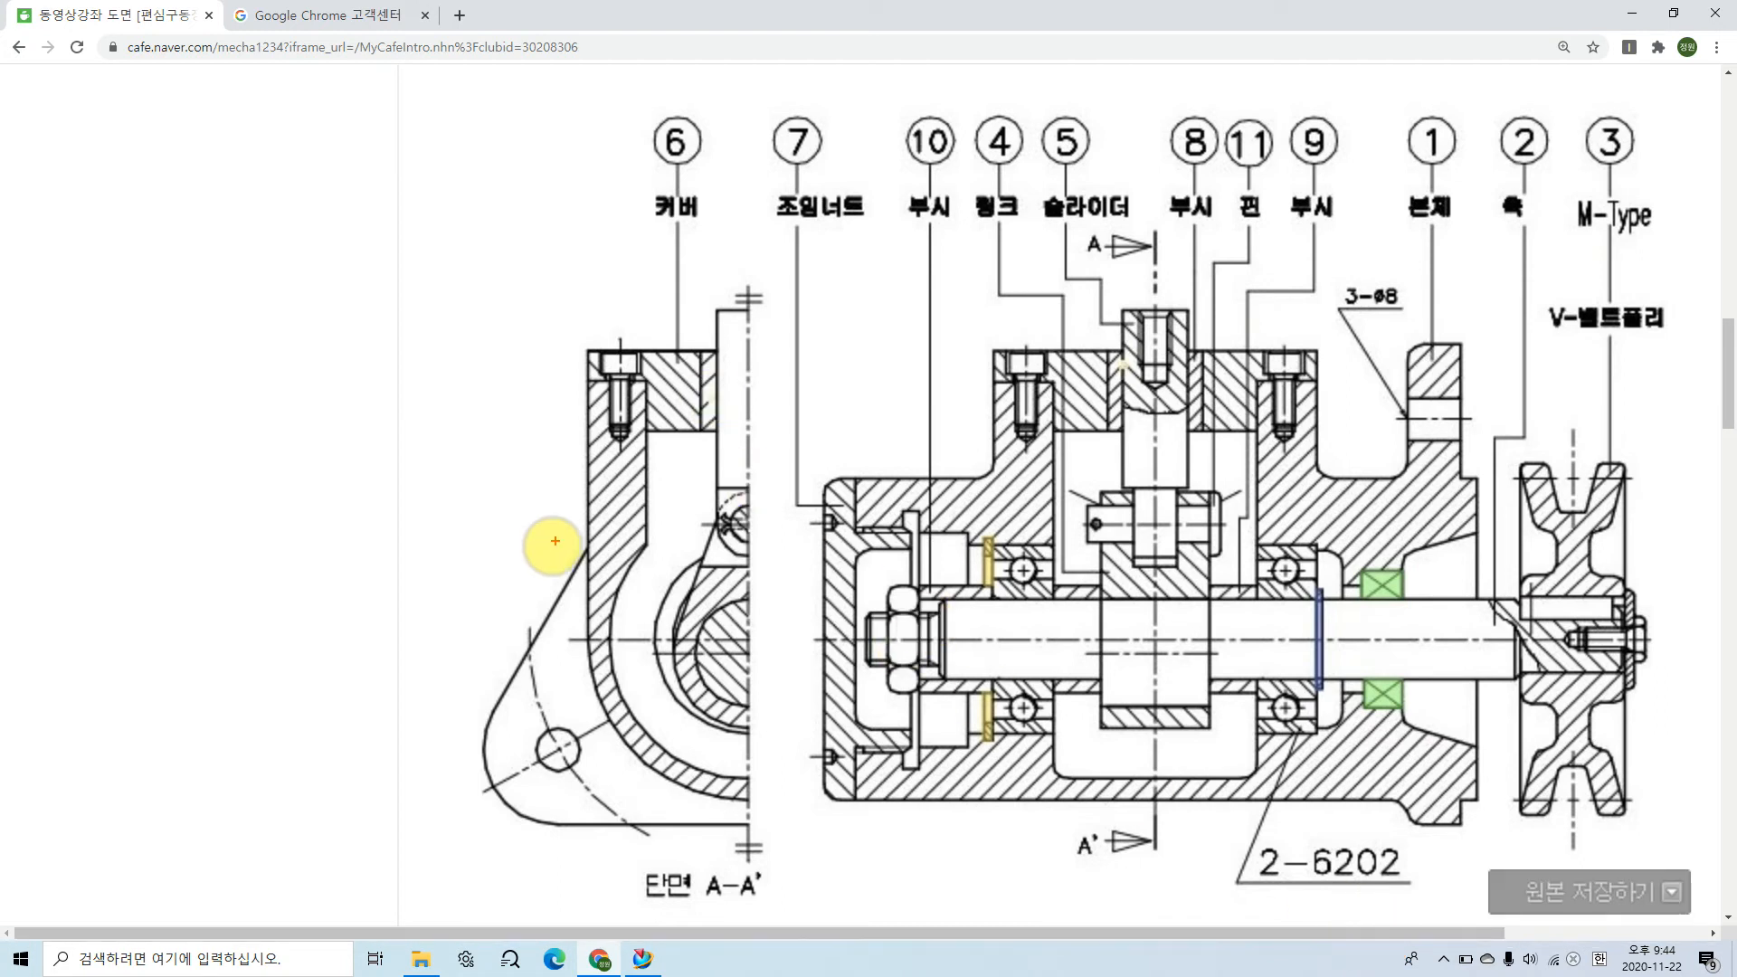
# Step: Examine the mounting flange's outline in section A-A' and the offset between its face and the body's end face
pyautogui.moveTo(665, 407)
pyautogui.mouseDown()
pyautogui.moveTo(532, 573)
pyautogui.moveTo(481, 760)
pyautogui.moveTo(767, 810)
pyautogui.moveTo(705, 315)
pyautogui.moveTo(755, 319)
pyautogui.mouseUp()
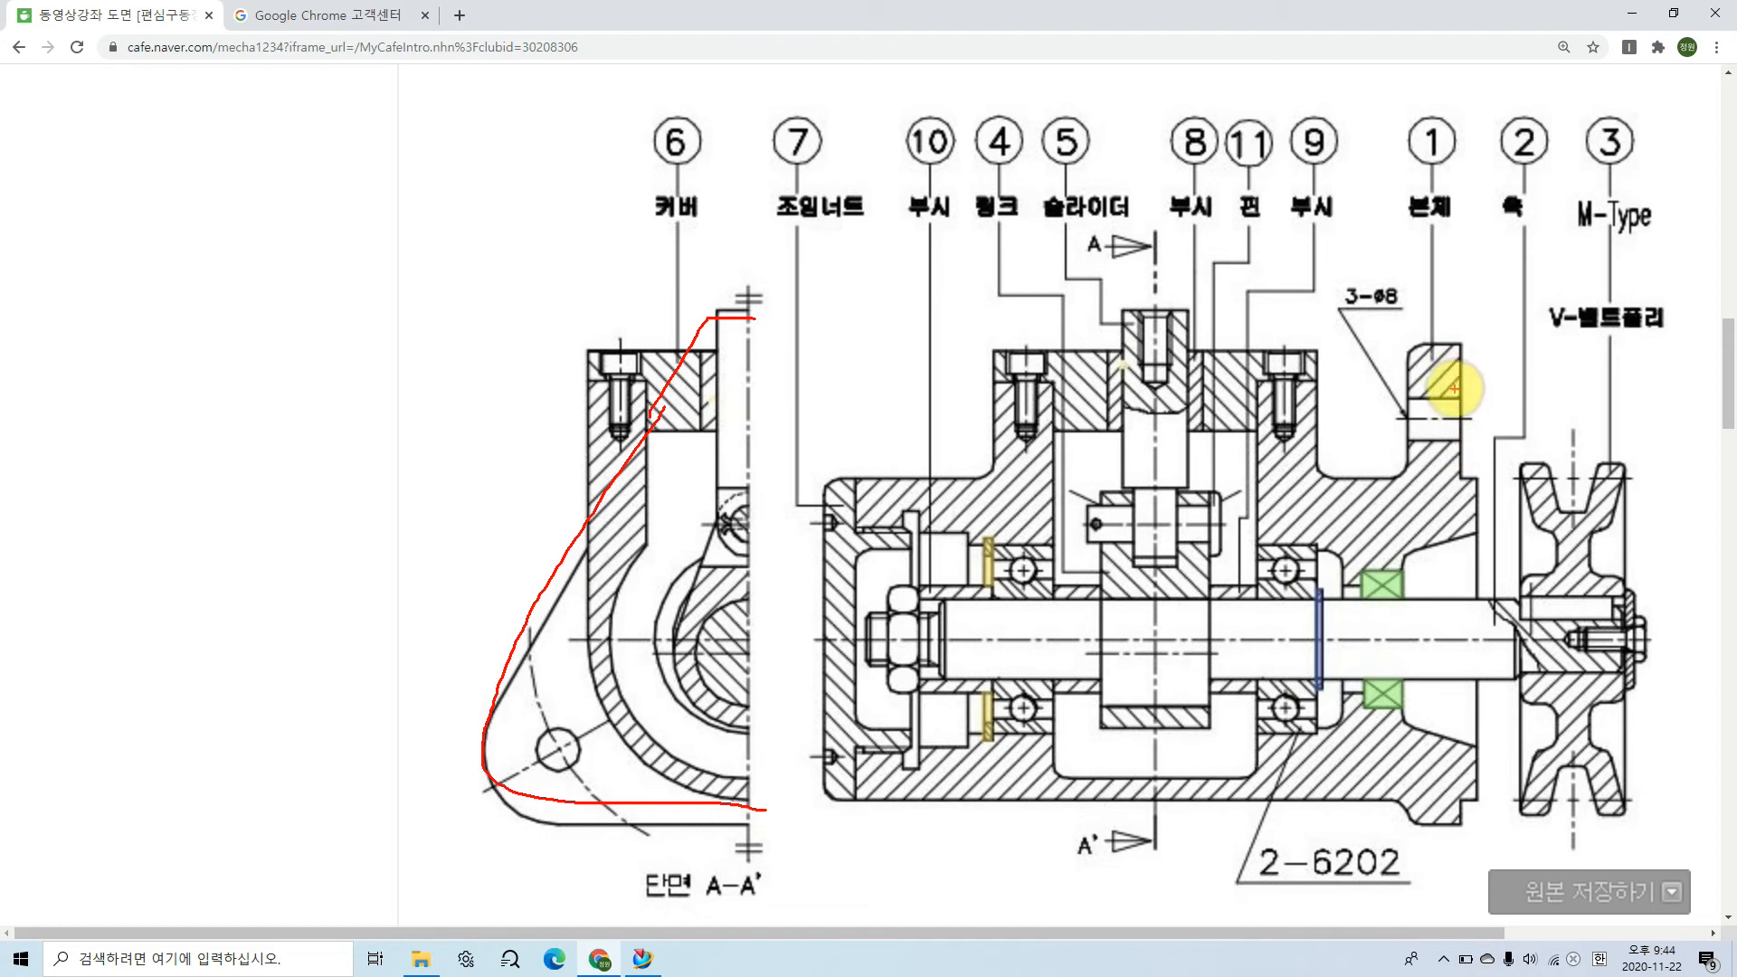
pyautogui.moveTo(1477, 468); pyautogui.dragTo(1477, 271)
pyautogui.moveTo(1458, 362)
pyautogui.mouseDown()
pyautogui.moveTo(1457, 246)
pyautogui.moveTo(1482, 299)
pyautogui.mouseUp()
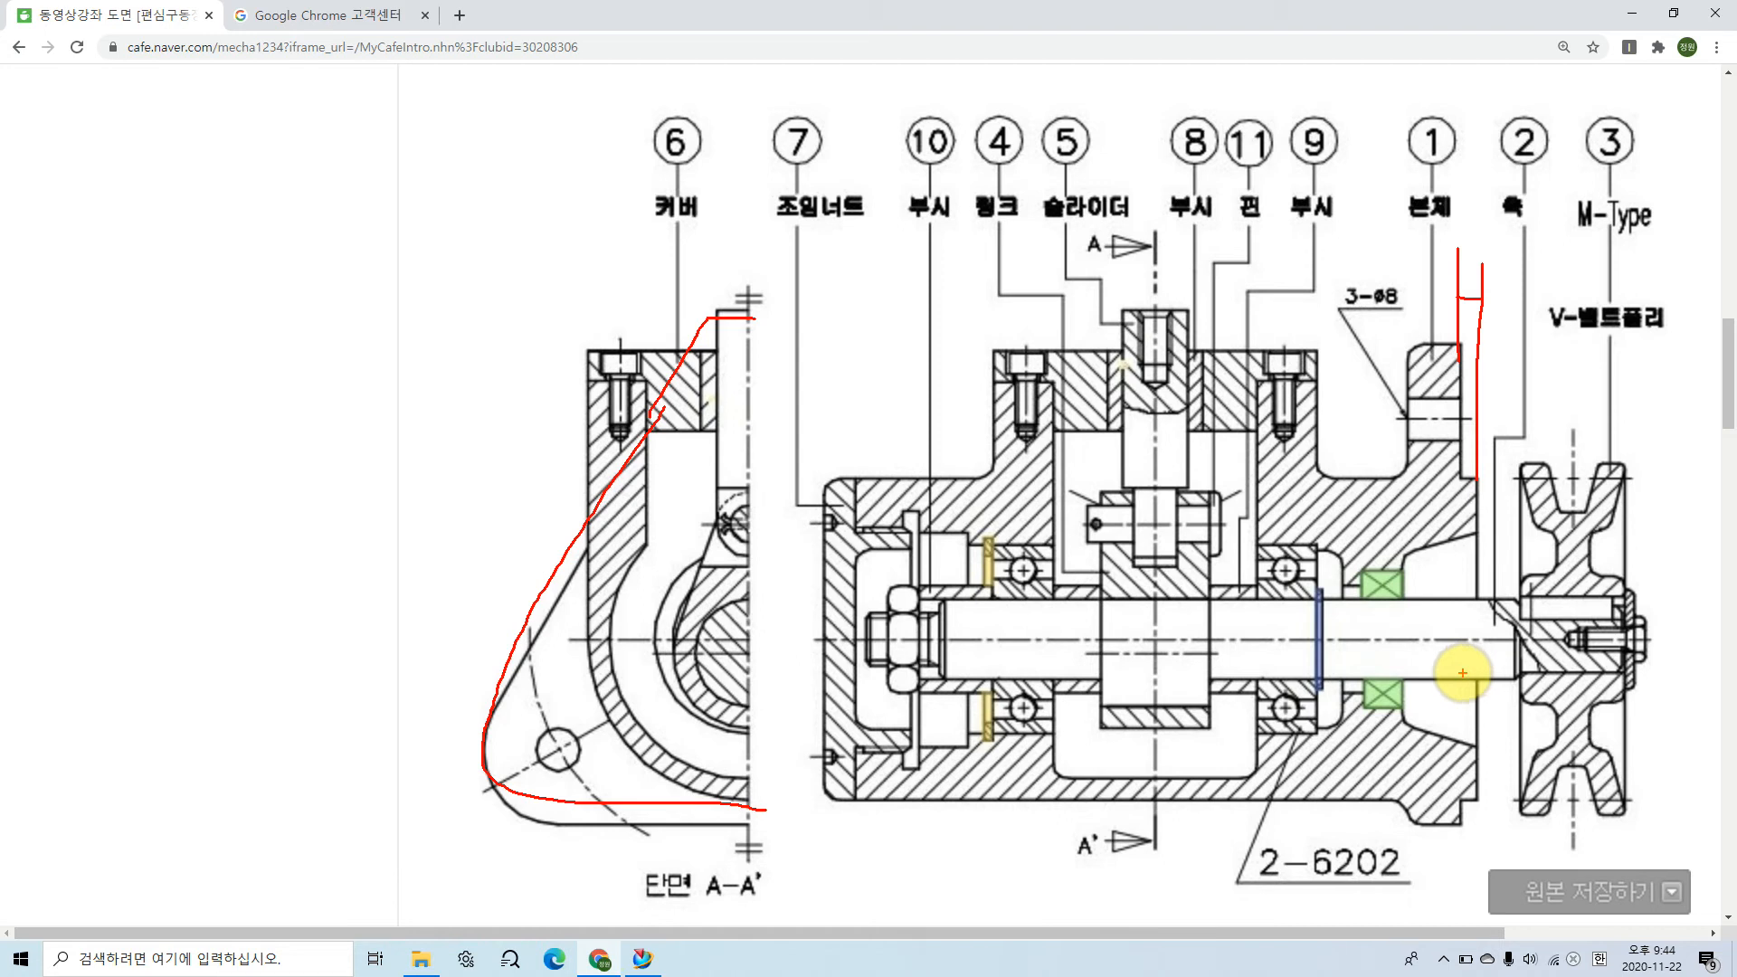
pyautogui.press('Escape')
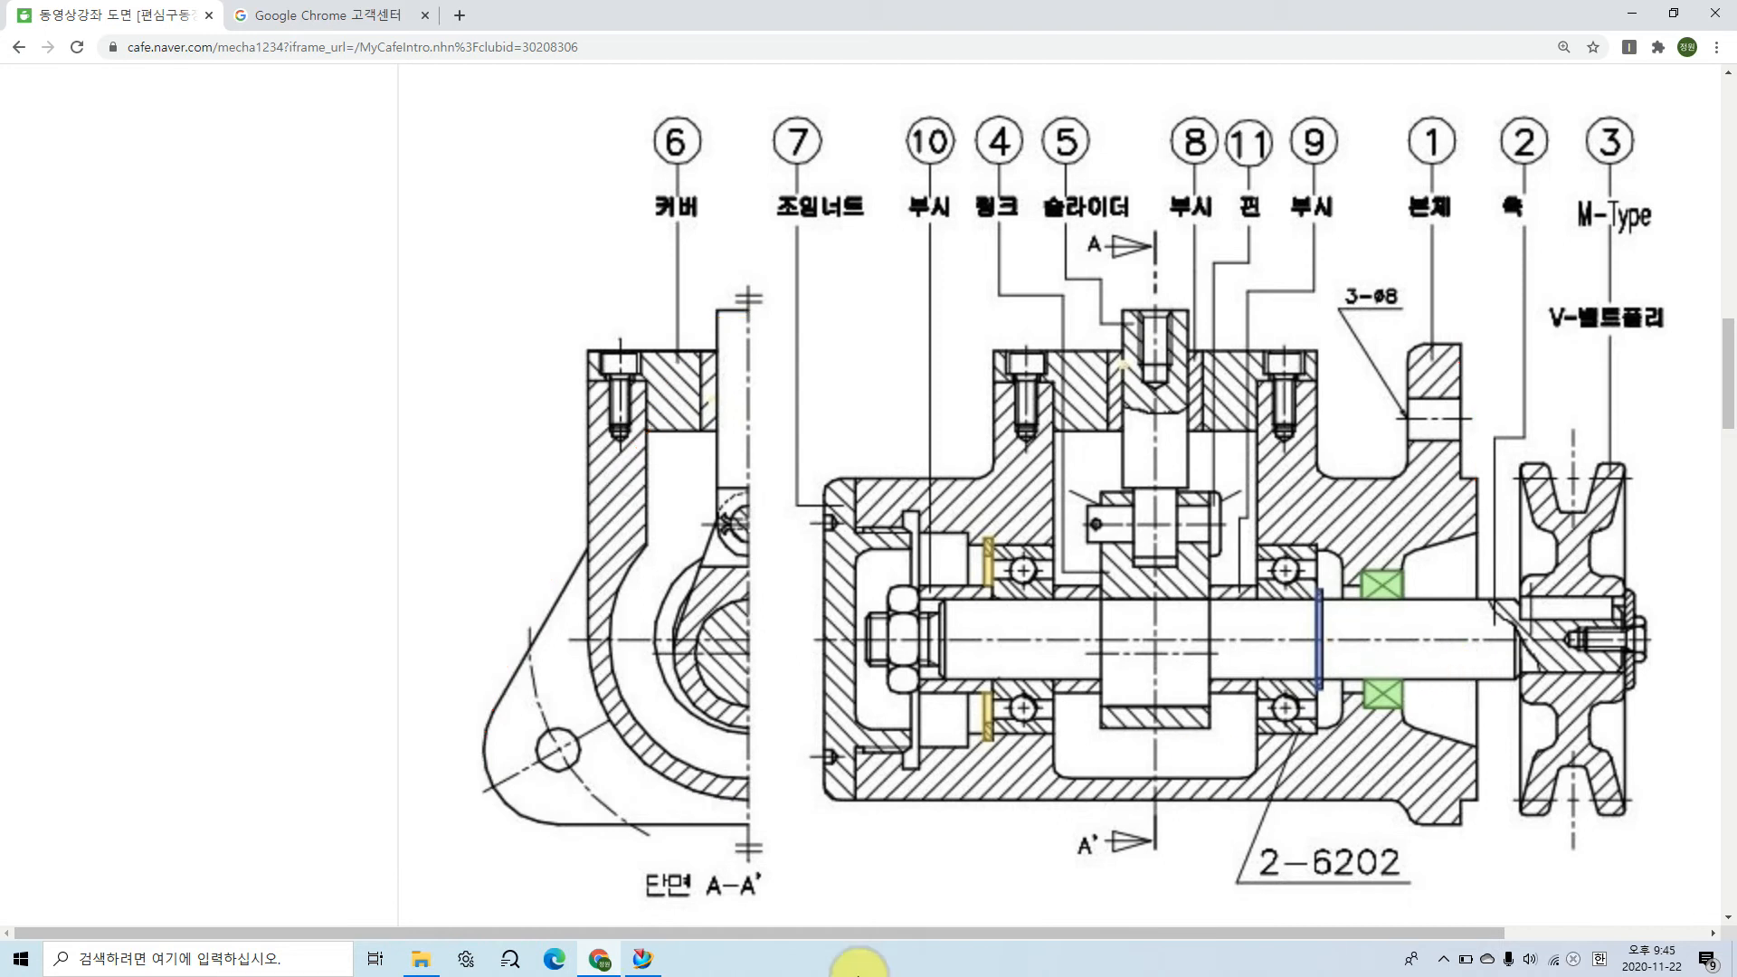
# Step: Switch to NX and create a datum plane offset 3 mm inward from the horizontal cylinder's end face
pyautogui.click(642, 959)
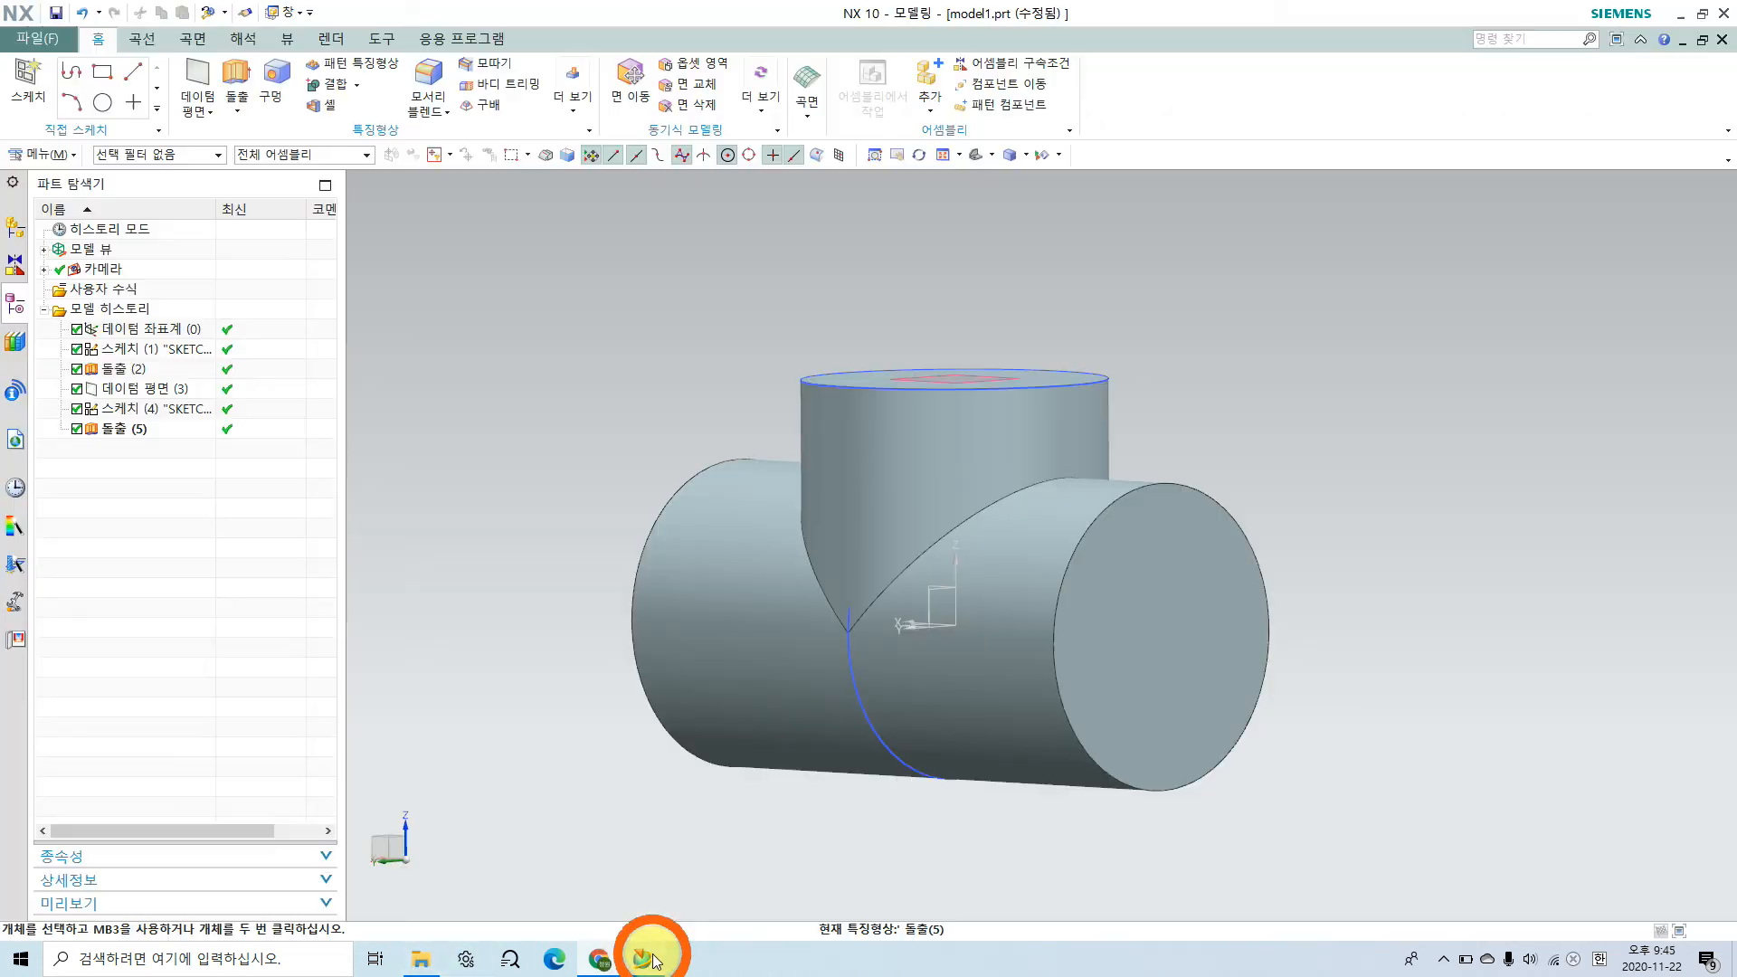
pyautogui.moveTo(1136, 520); pyautogui.dragTo(1005, 525, button='middle')
pyautogui.click(197, 83)
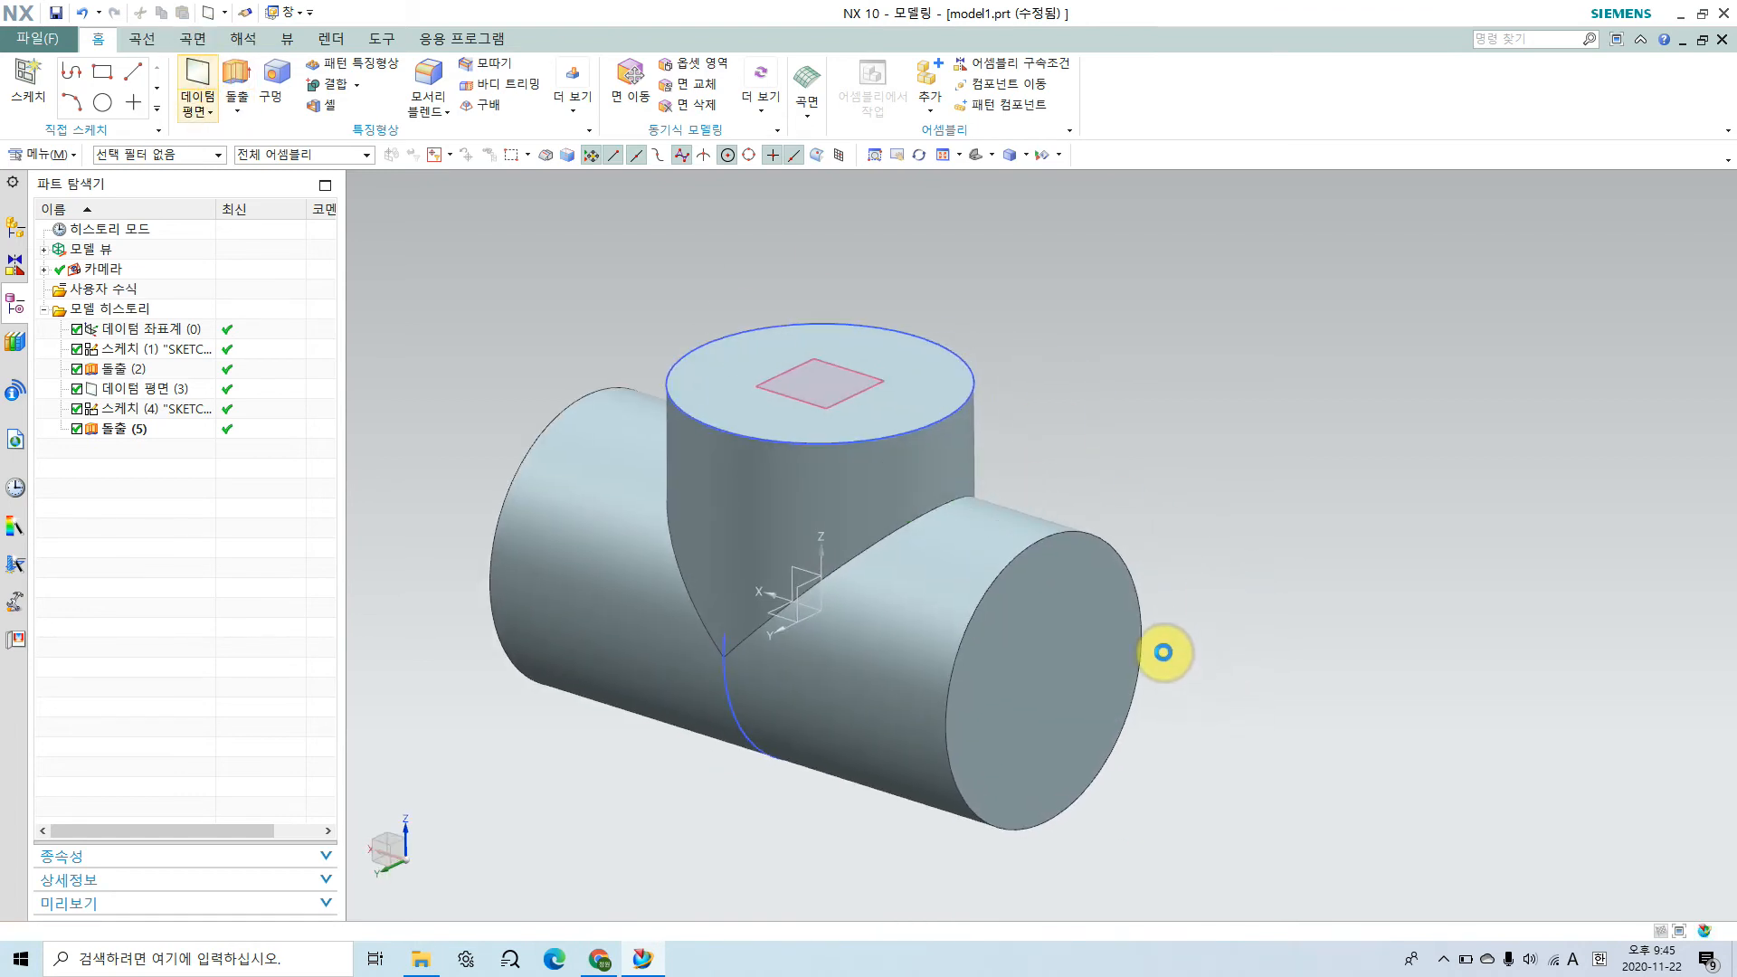
pyautogui.click(1068, 604)
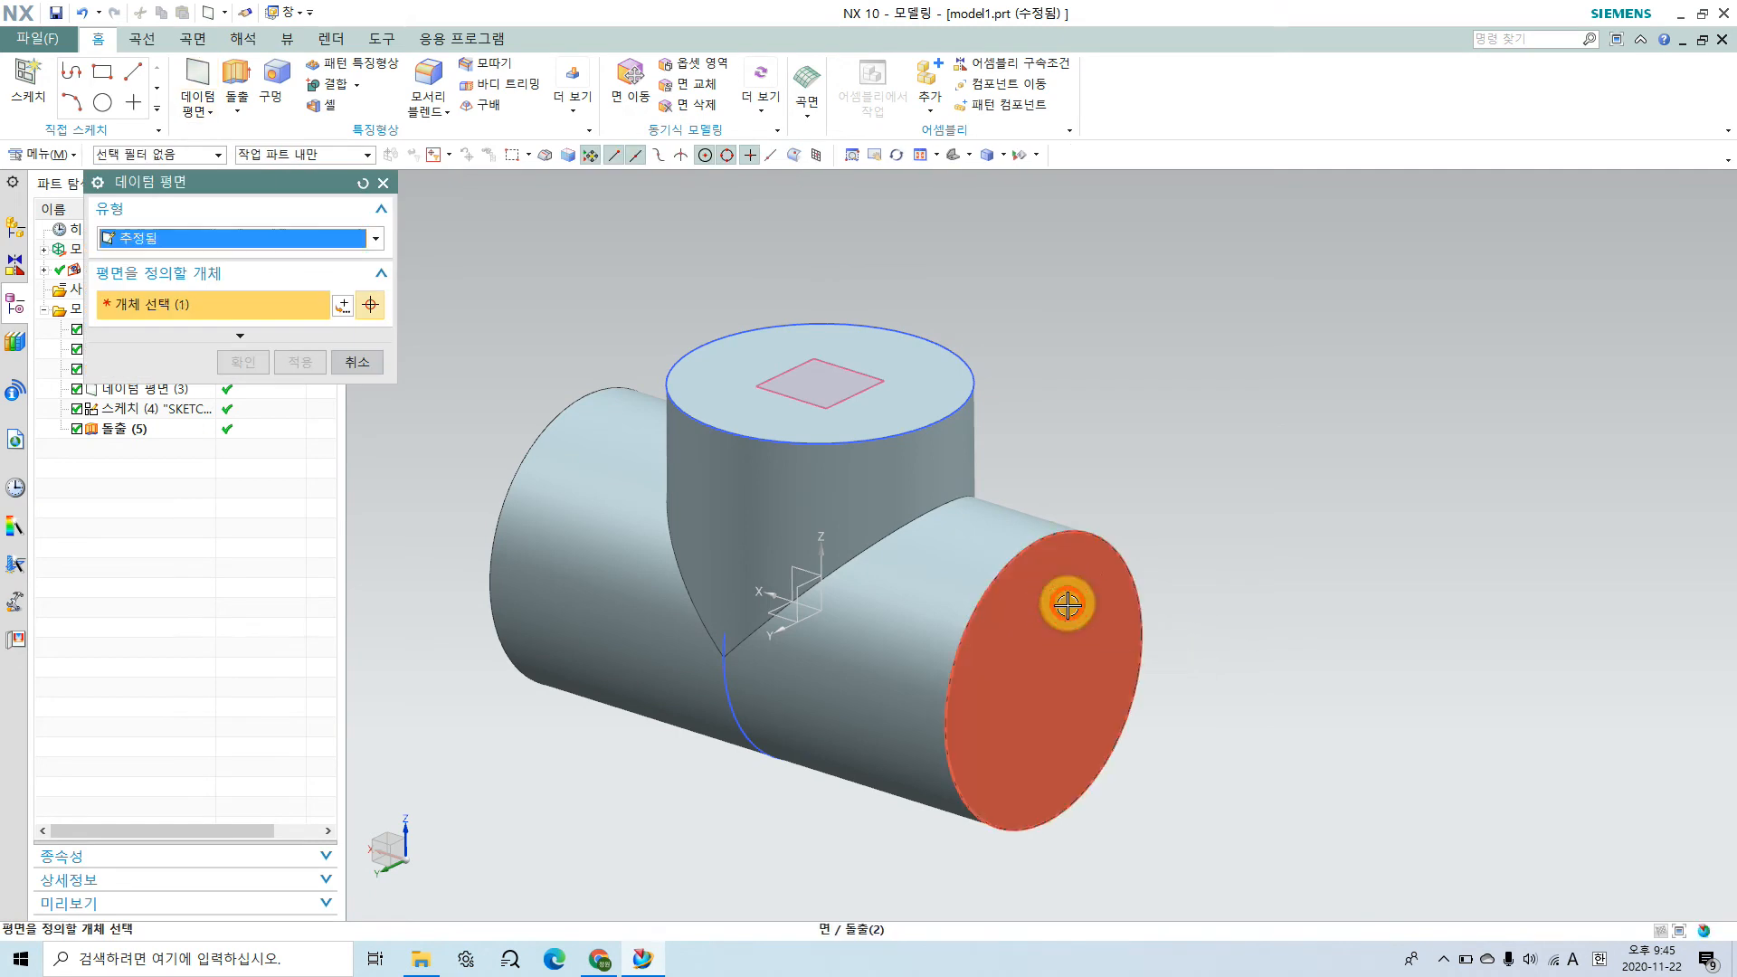
pyautogui.write('3')
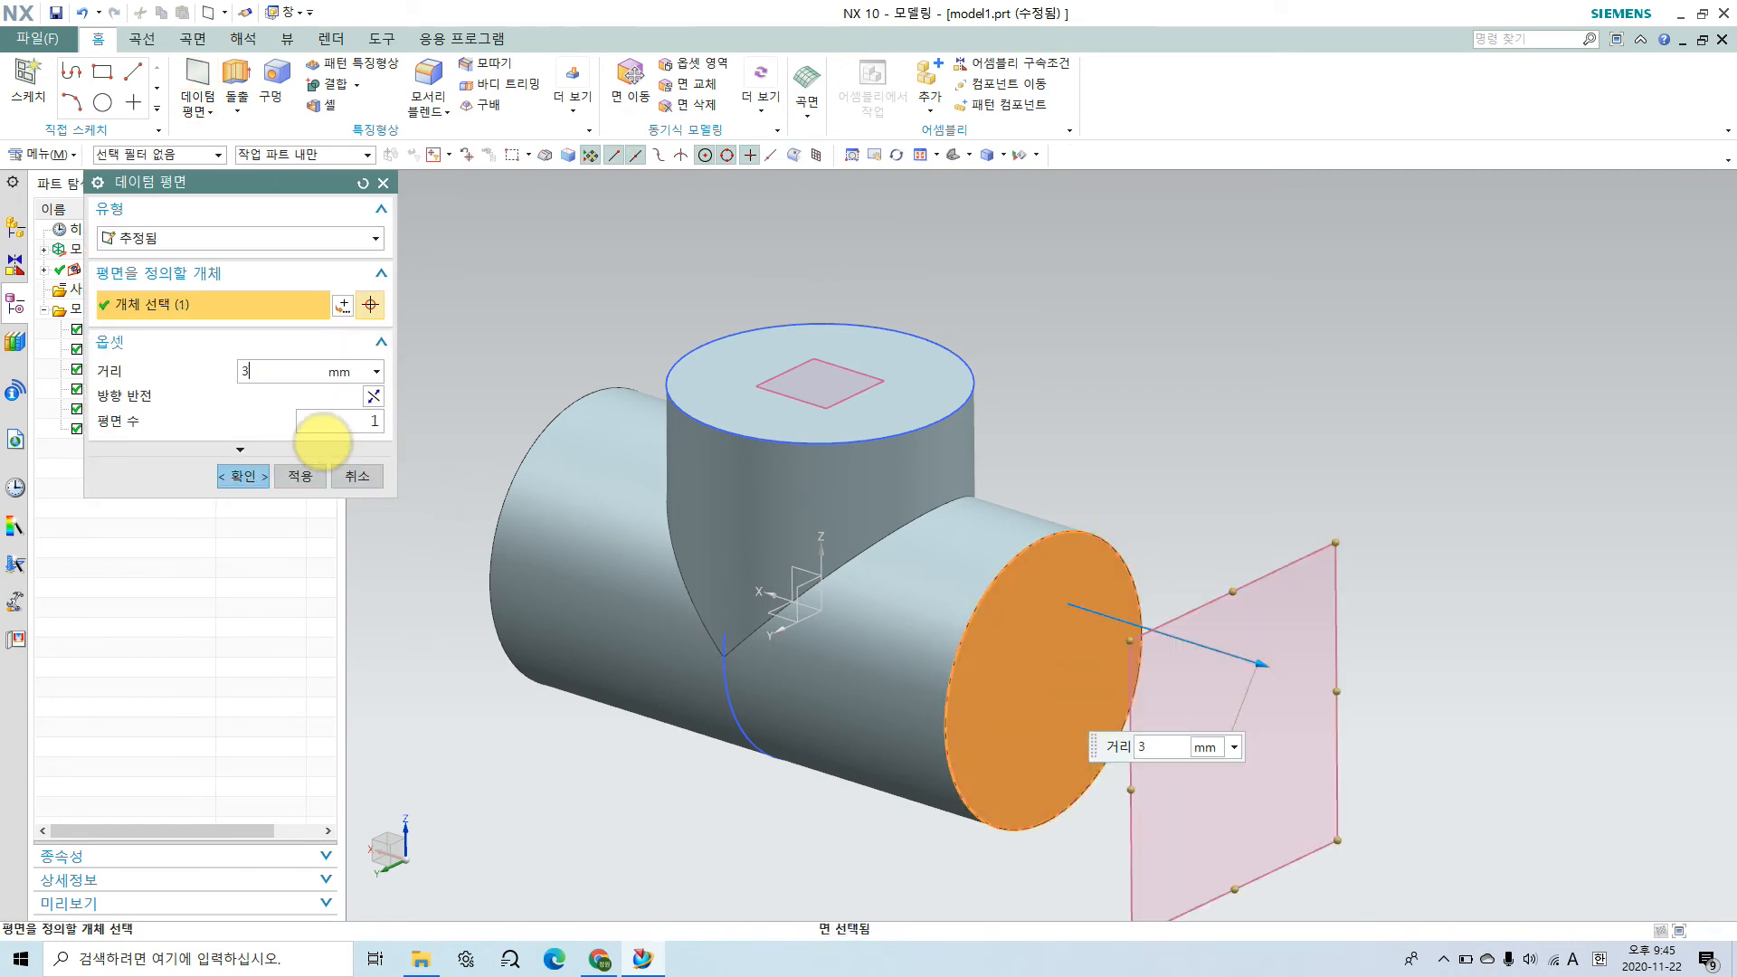
pyautogui.moveTo(1061, 748); pyautogui.dragTo(1113, 725, button='middle')
pyautogui.click(382, 398)
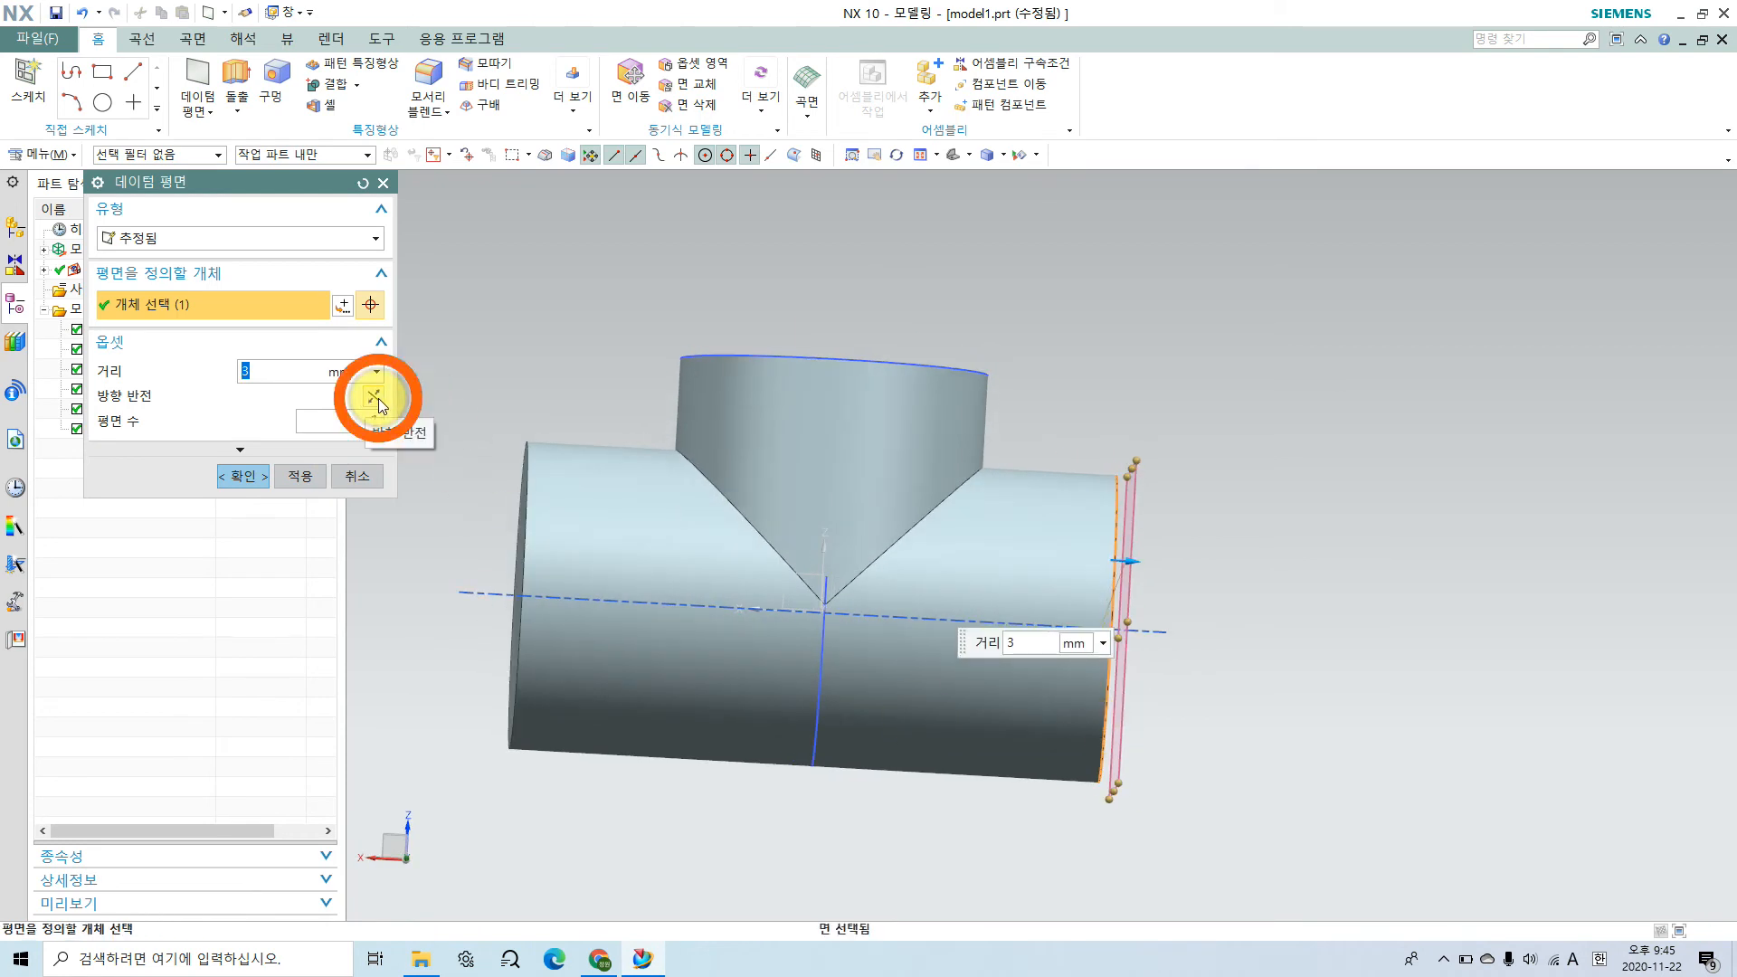
pyautogui.moveTo(1252, 729); pyautogui.dragTo(1229, 740, button='middle')
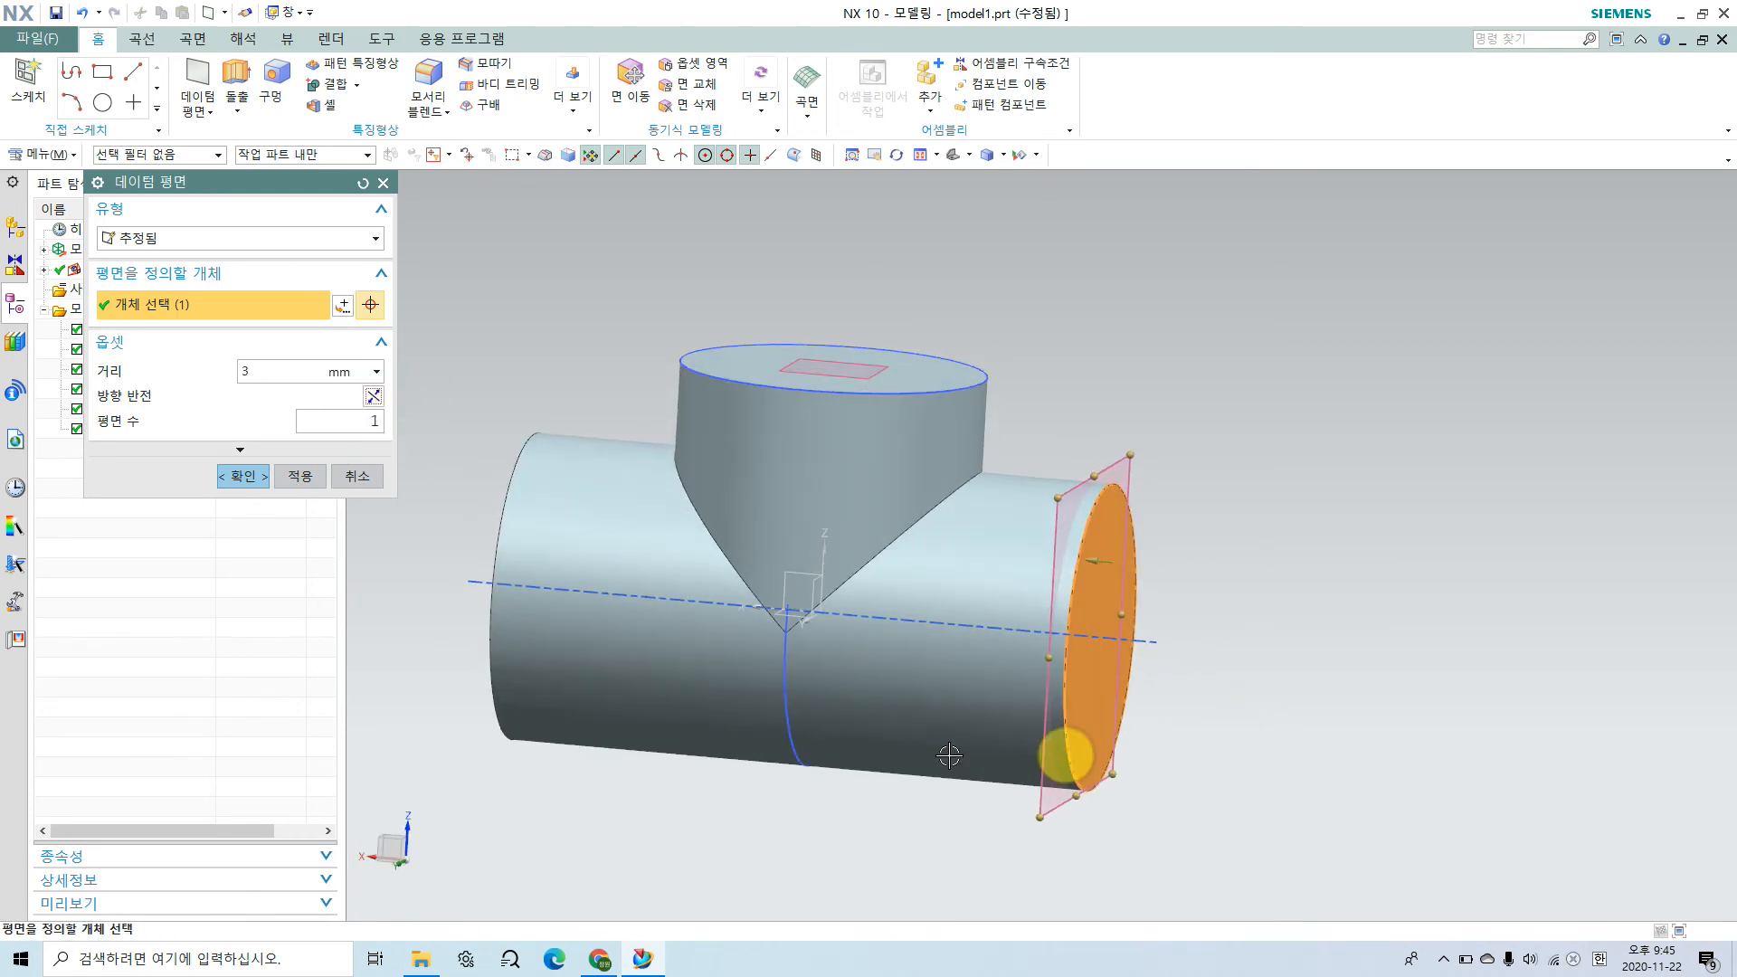
pyautogui.click(238, 476)
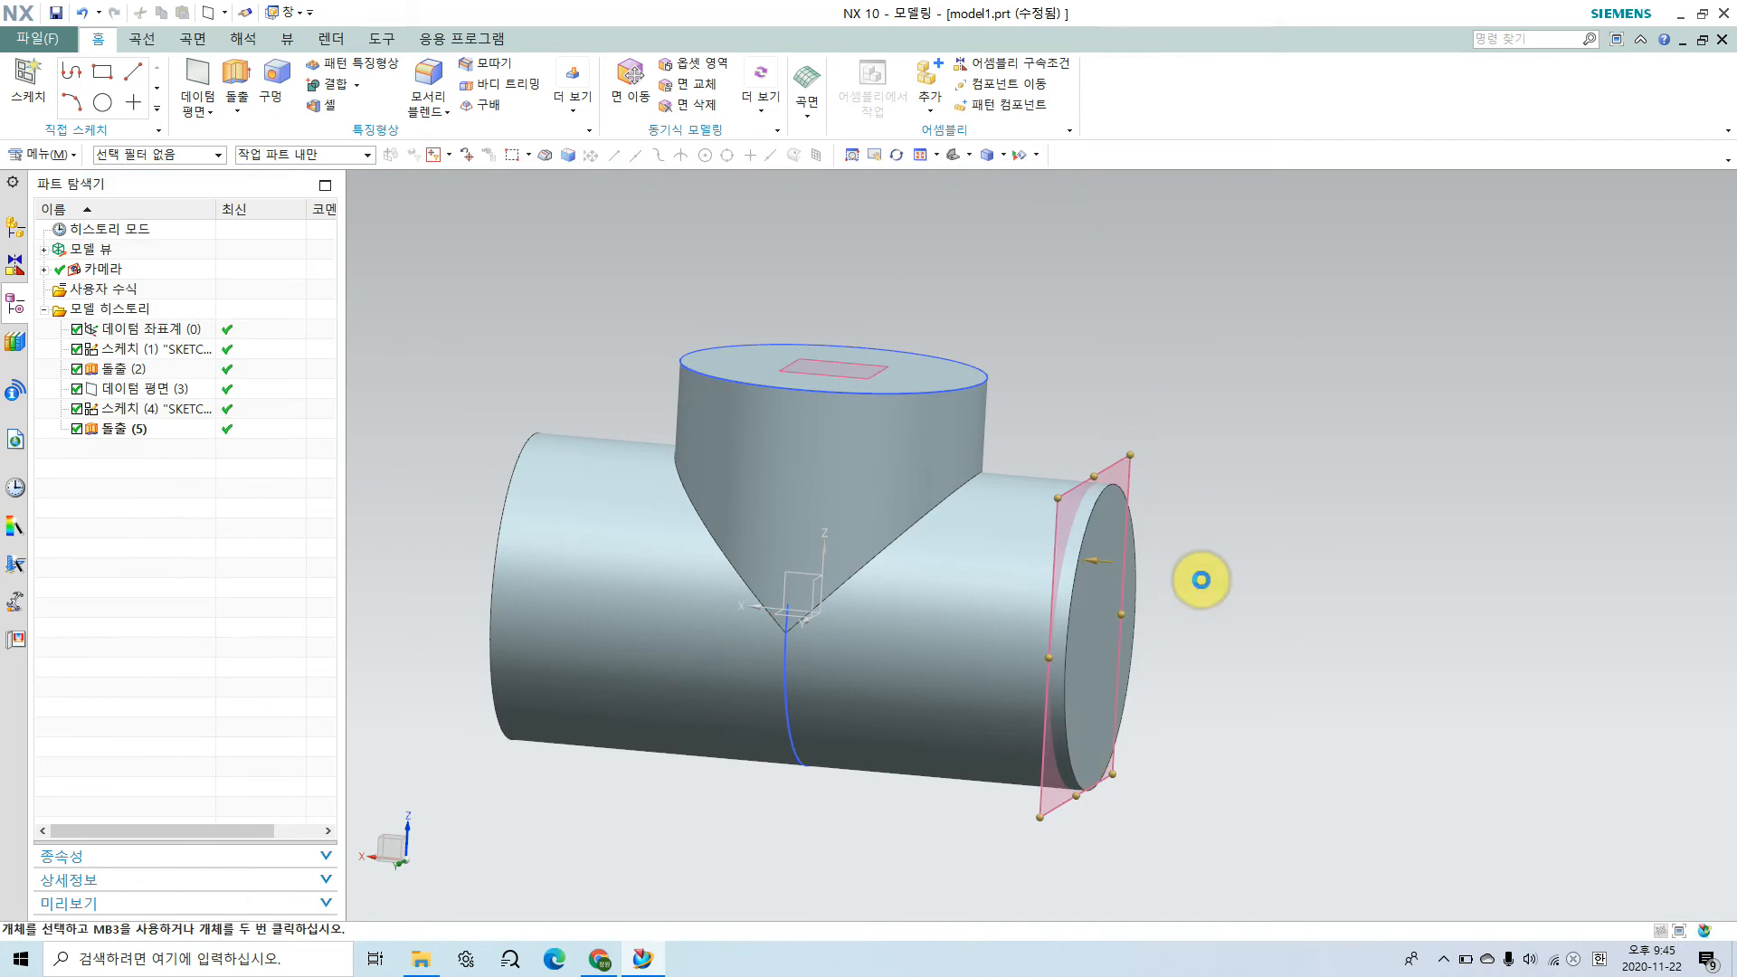
# Step: Create a sketch on the offset datum plane with its default orientation and finish it without drawing anything
pyautogui.moveTo(1124, 624); pyautogui.dragTo(1105, 613, button='middle')
pyautogui.click(27, 77)
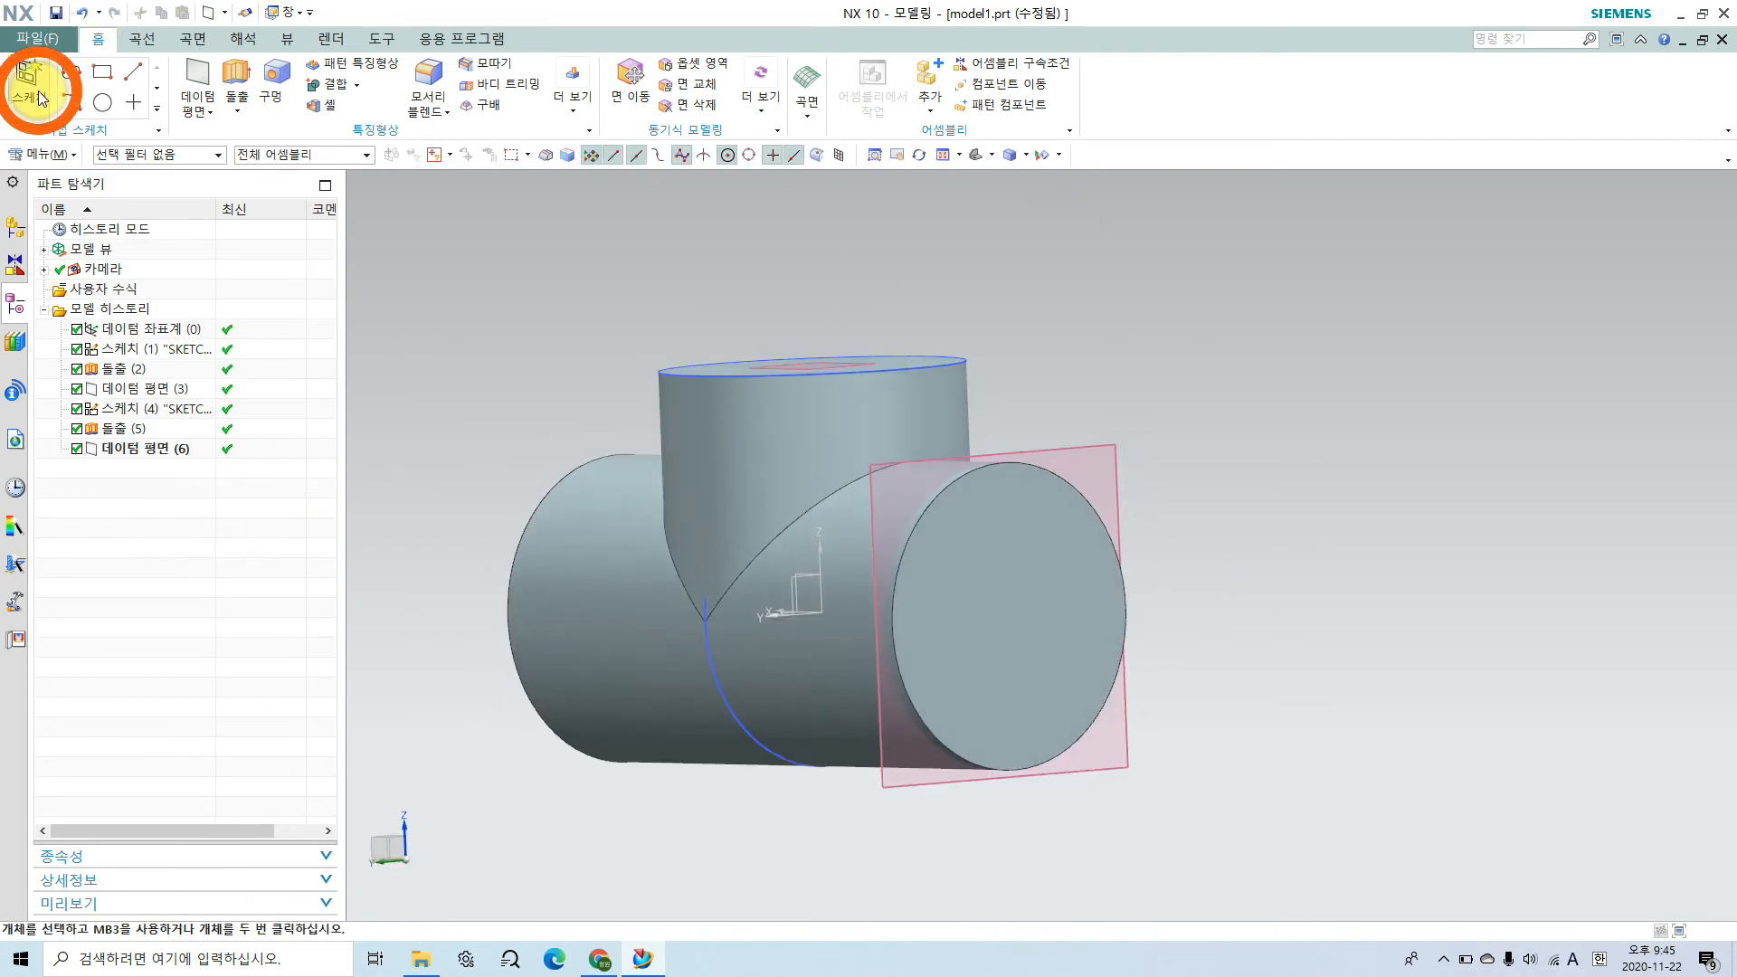
pyautogui.click(928, 780)
pyautogui.moveTo(1287, 741)
pyautogui.mouseDown(button='middle')
pyautogui.moveTo(1229, 772)
pyautogui.moveTo(1261, 750)
pyautogui.mouseUp(button='middle')
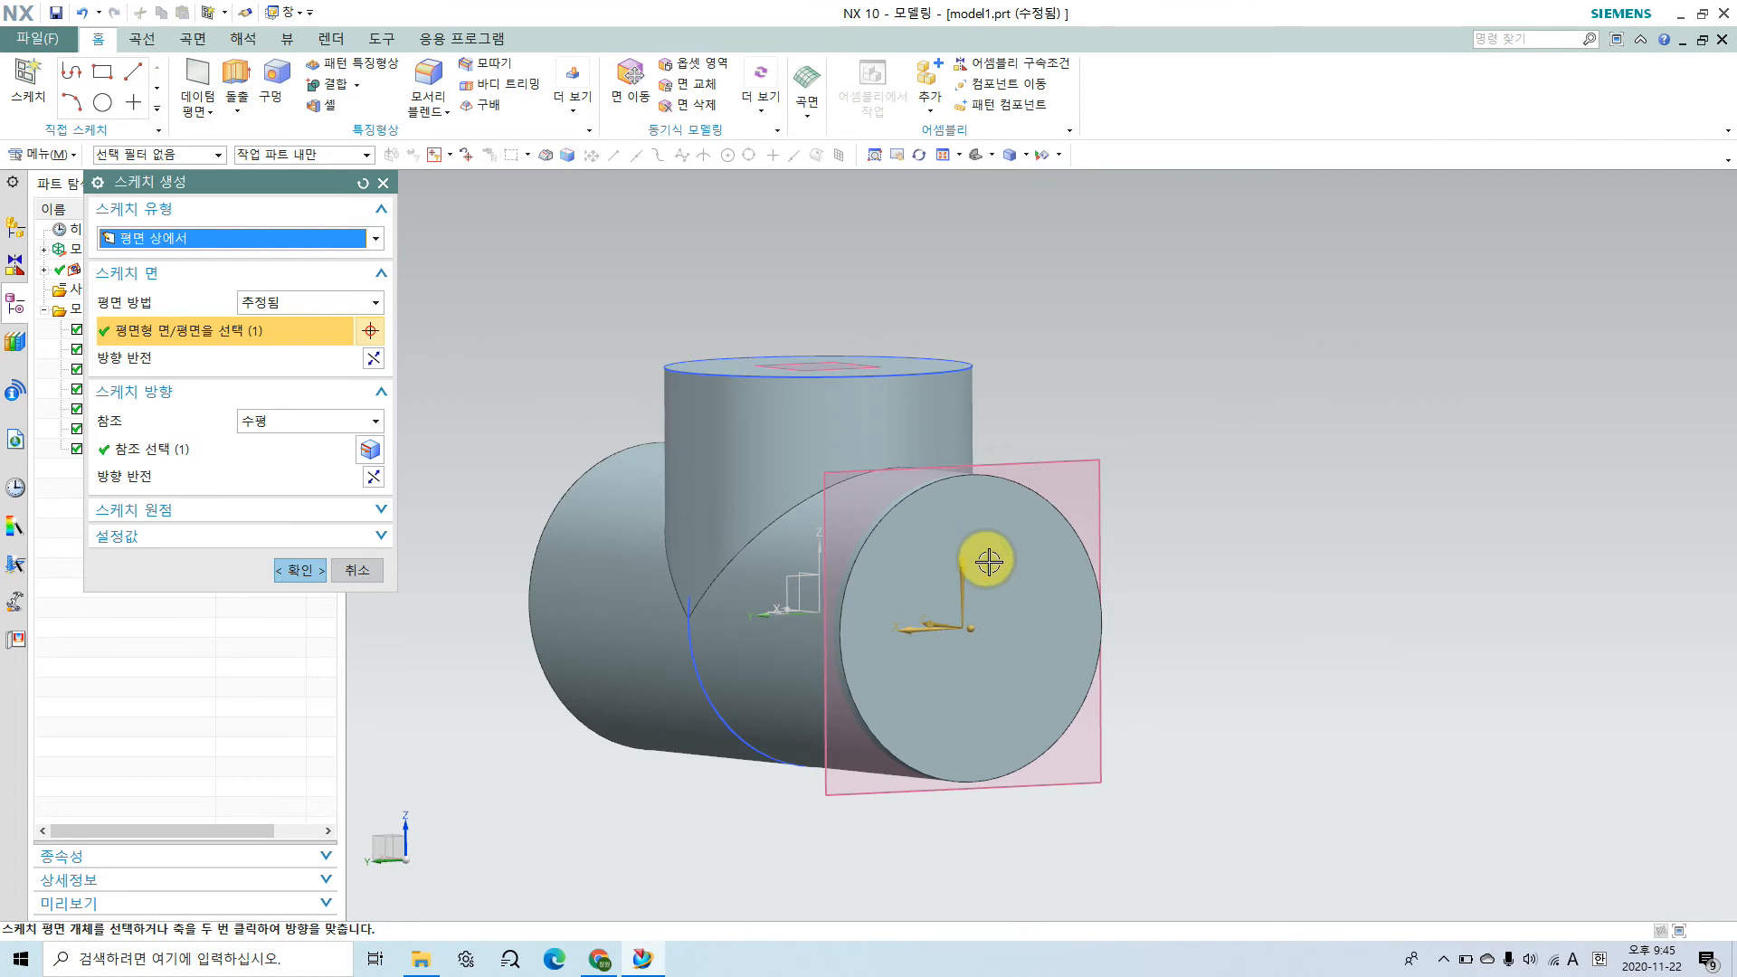
pyautogui.click(300, 569)
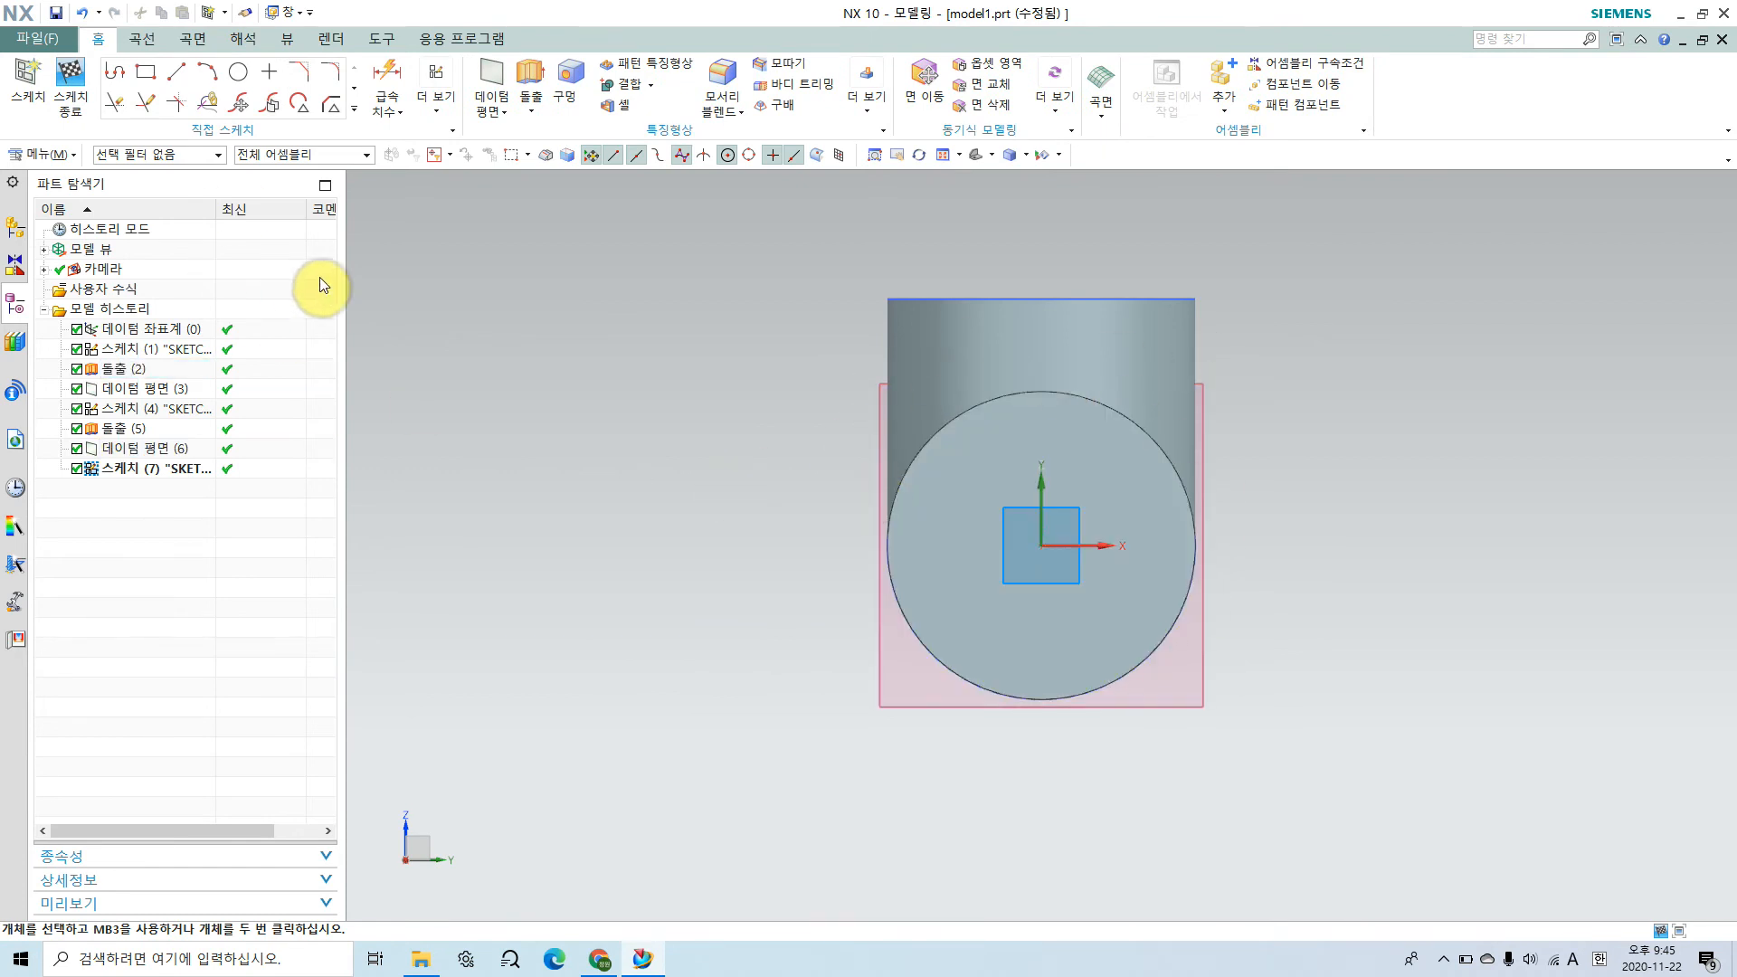
pyautogui.click(70, 77)
# Step: Start another sketch on the datum plane offset from the cylinder's end face, closing the help error
pyautogui.moveTo(1315, 675); pyautogui.dragTo(1256, 777, button='middle')
pyautogui.moveTo(1355, 875); pyautogui.dragTo(1185, 706)
pyautogui.click(27, 79)
pyautogui.click(979, 829)
pyautogui.moveTo(1252, 808); pyautogui.dragTo(1213, 789, button='middle')
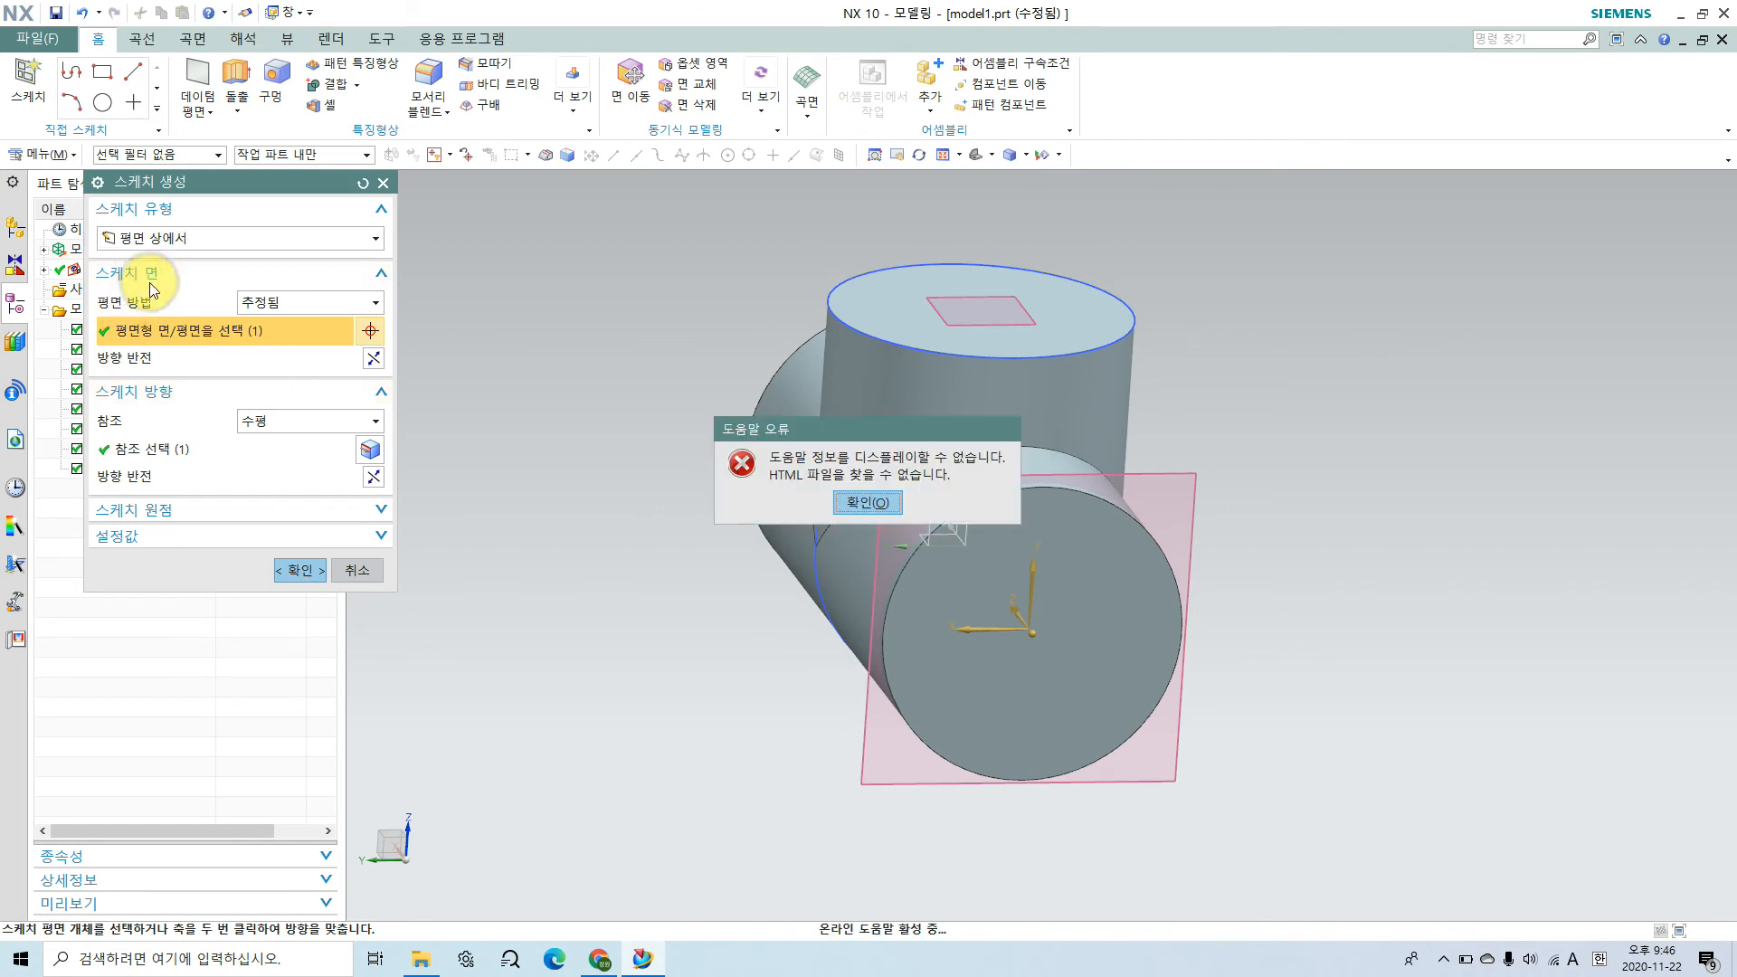
pyautogui.click(887, 500)
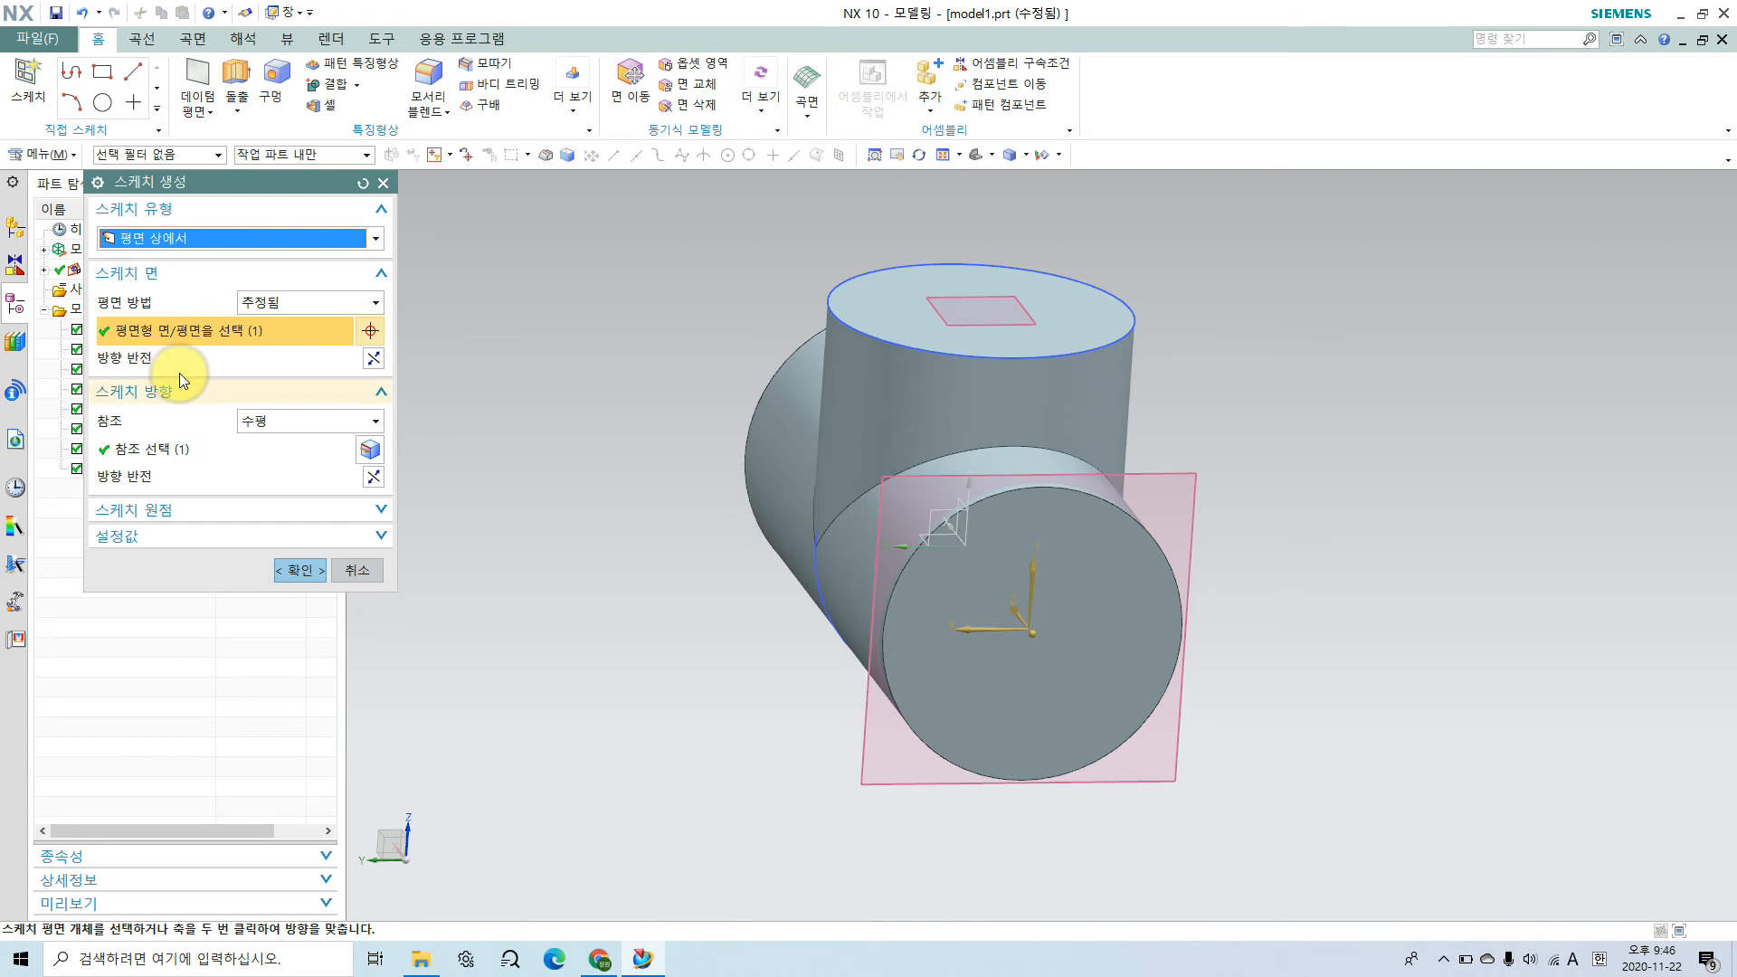
pyautogui.moveTo(174, 327); pyautogui.dragTo(113, 322)
pyautogui.moveTo(159, 436)
pyautogui.mouseDown()
pyautogui.moveTo(165, 380)
pyautogui.moveTo(156, 409)
pyautogui.mouseUp()
pyautogui.moveTo(393, 373)
pyautogui.mouseDown()
pyautogui.moveTo(352, 359)
pyautogui.moveTo(387, 365)
pyautogui.mouseUp()
pyautogui.moveTo(387, 485); pyautogui.dragTo(385, 488)
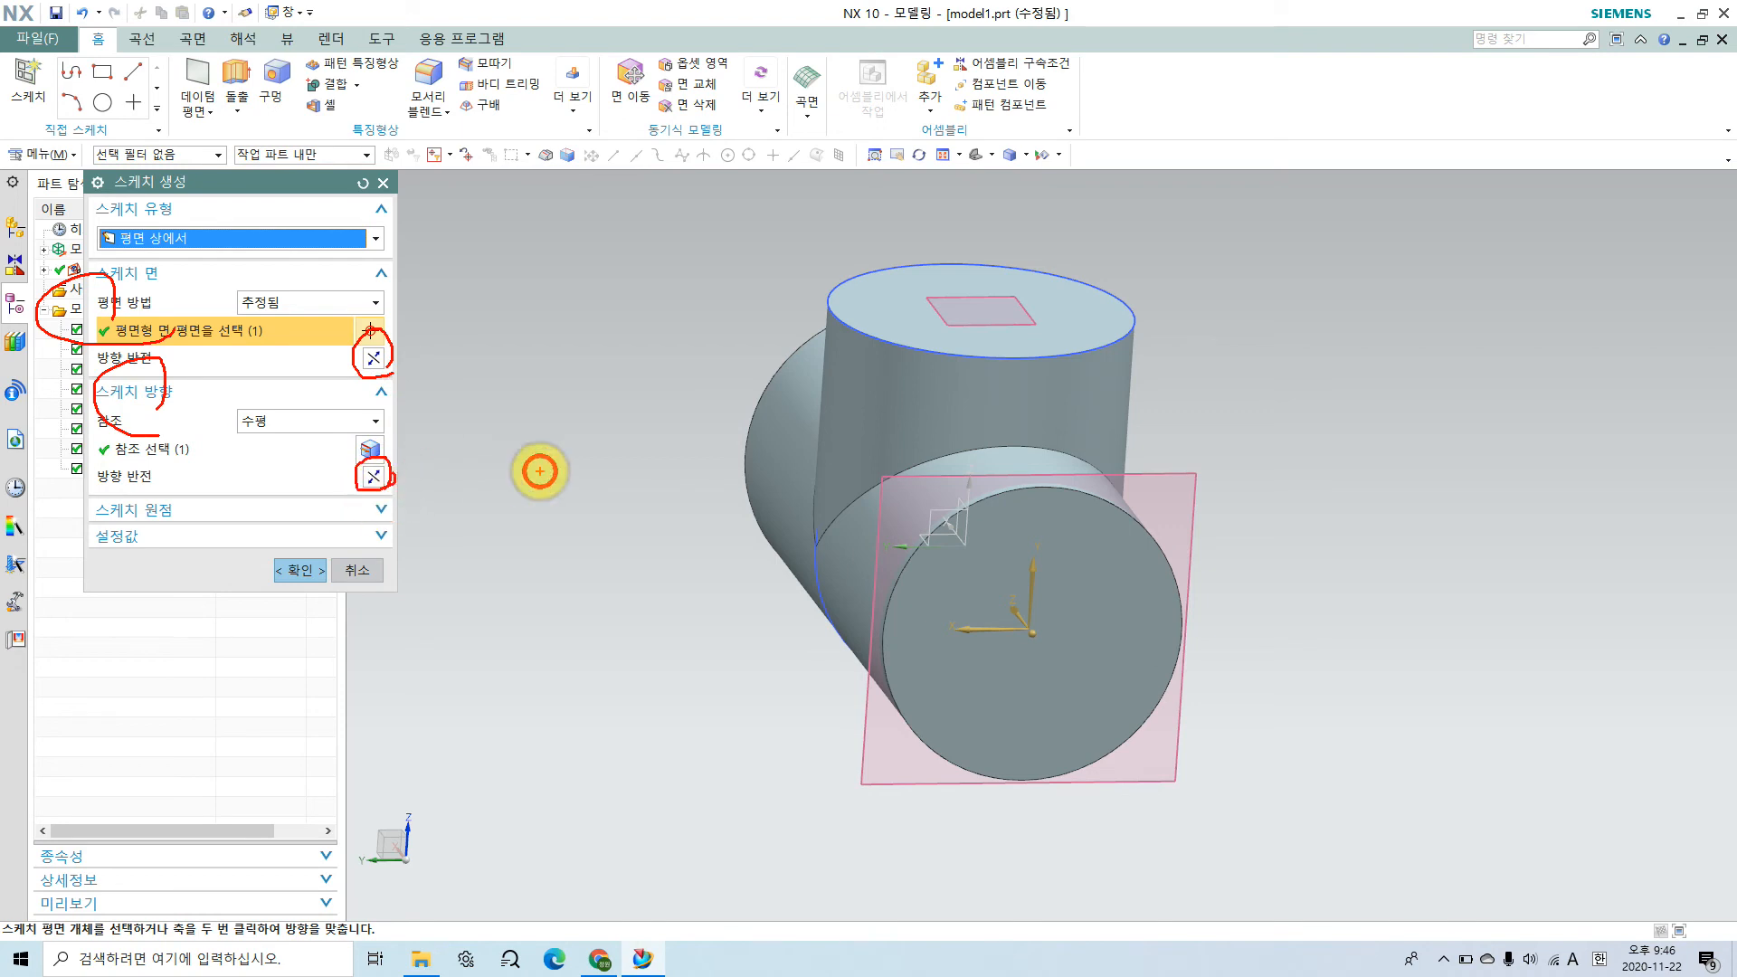
# Step: Try reversing the sketch plane's normal direction back and forth to compare the resulting axis orientations
pyautogui.click(374, 362)
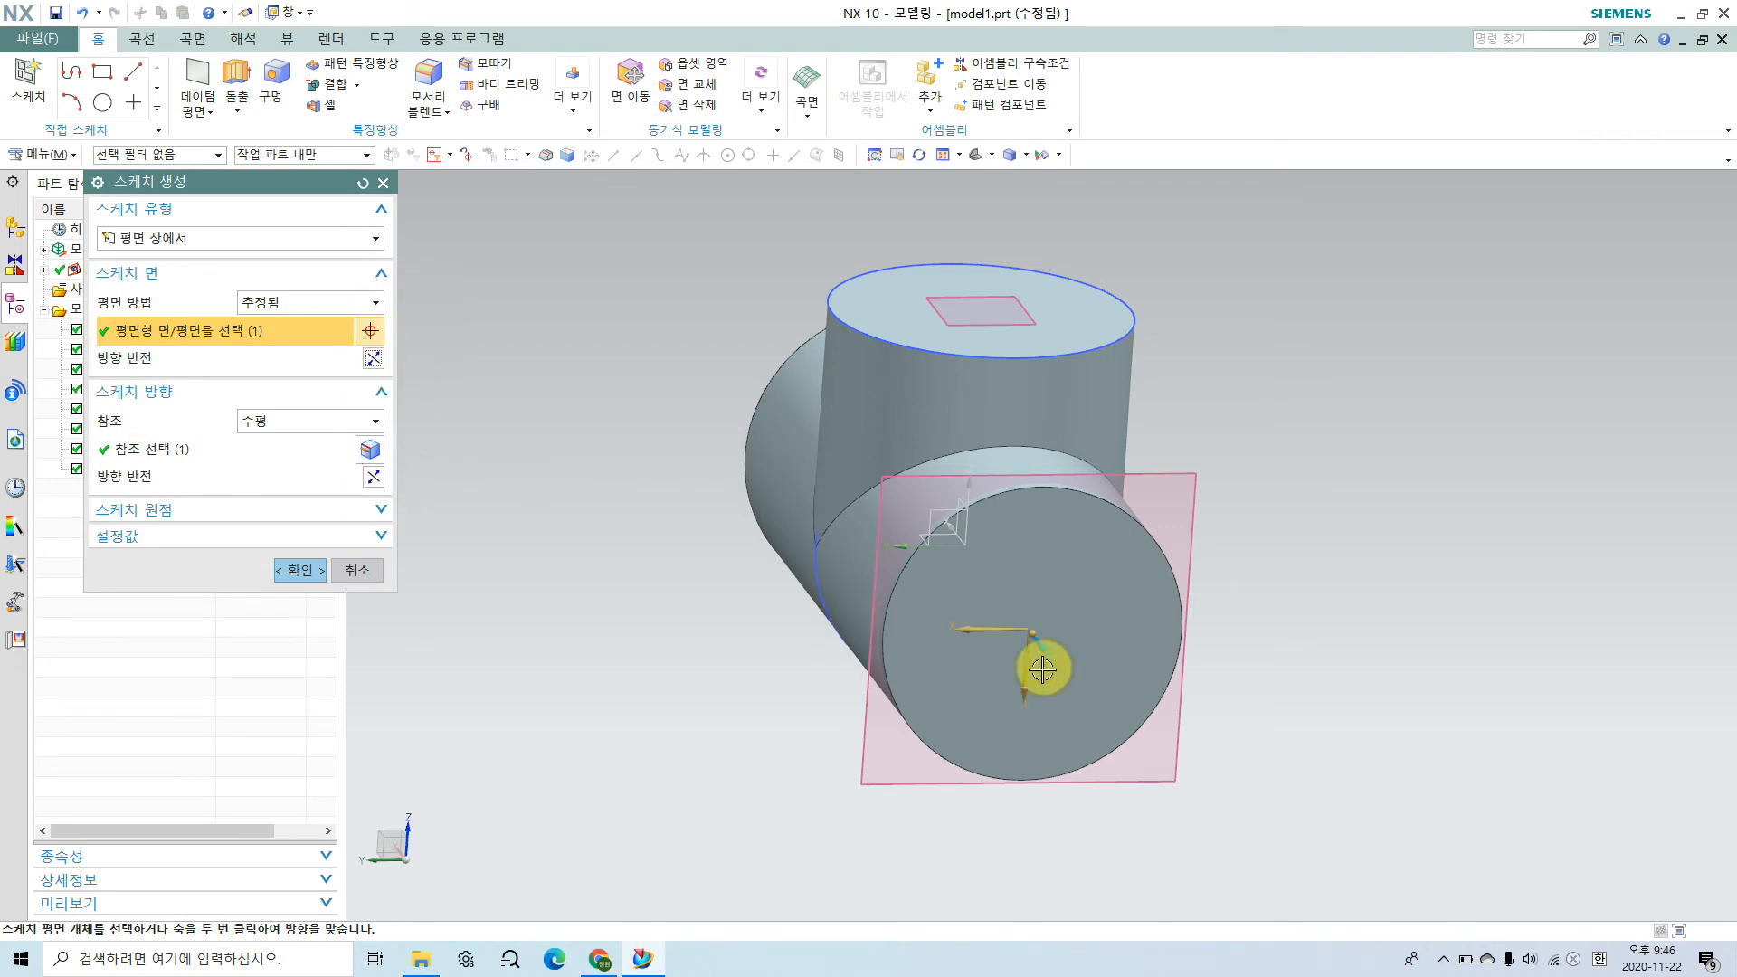
pyautogui.click(373, 362)
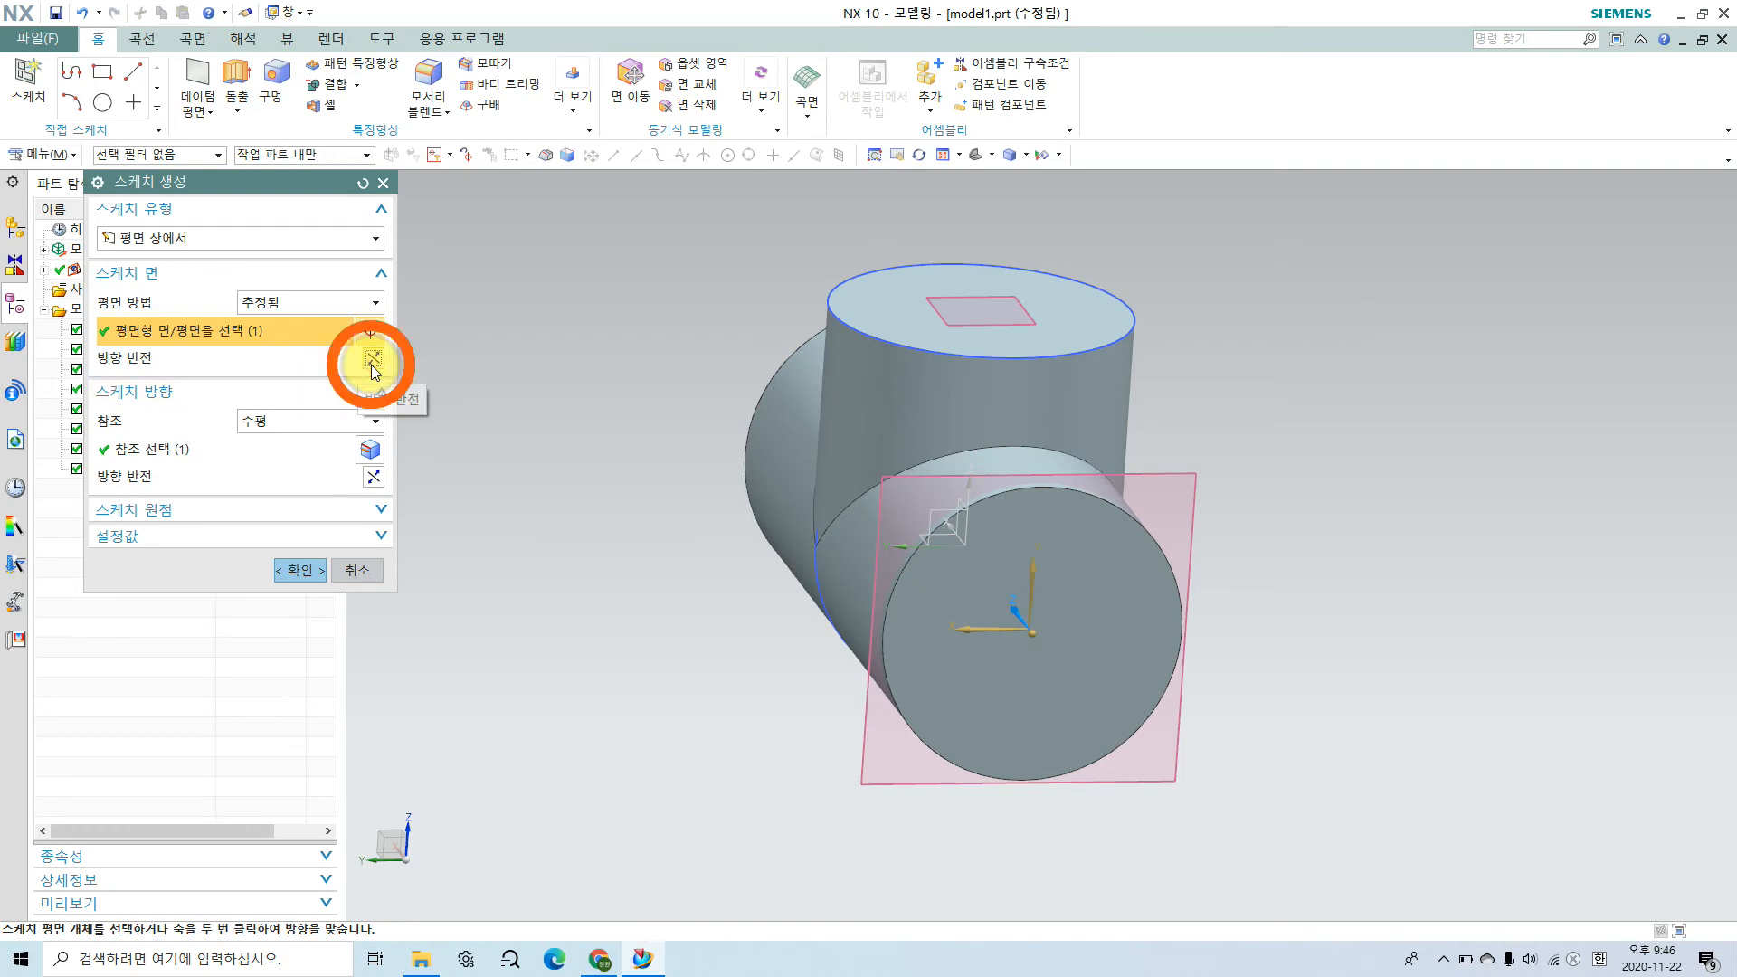
pyautogui.click(374, 360)
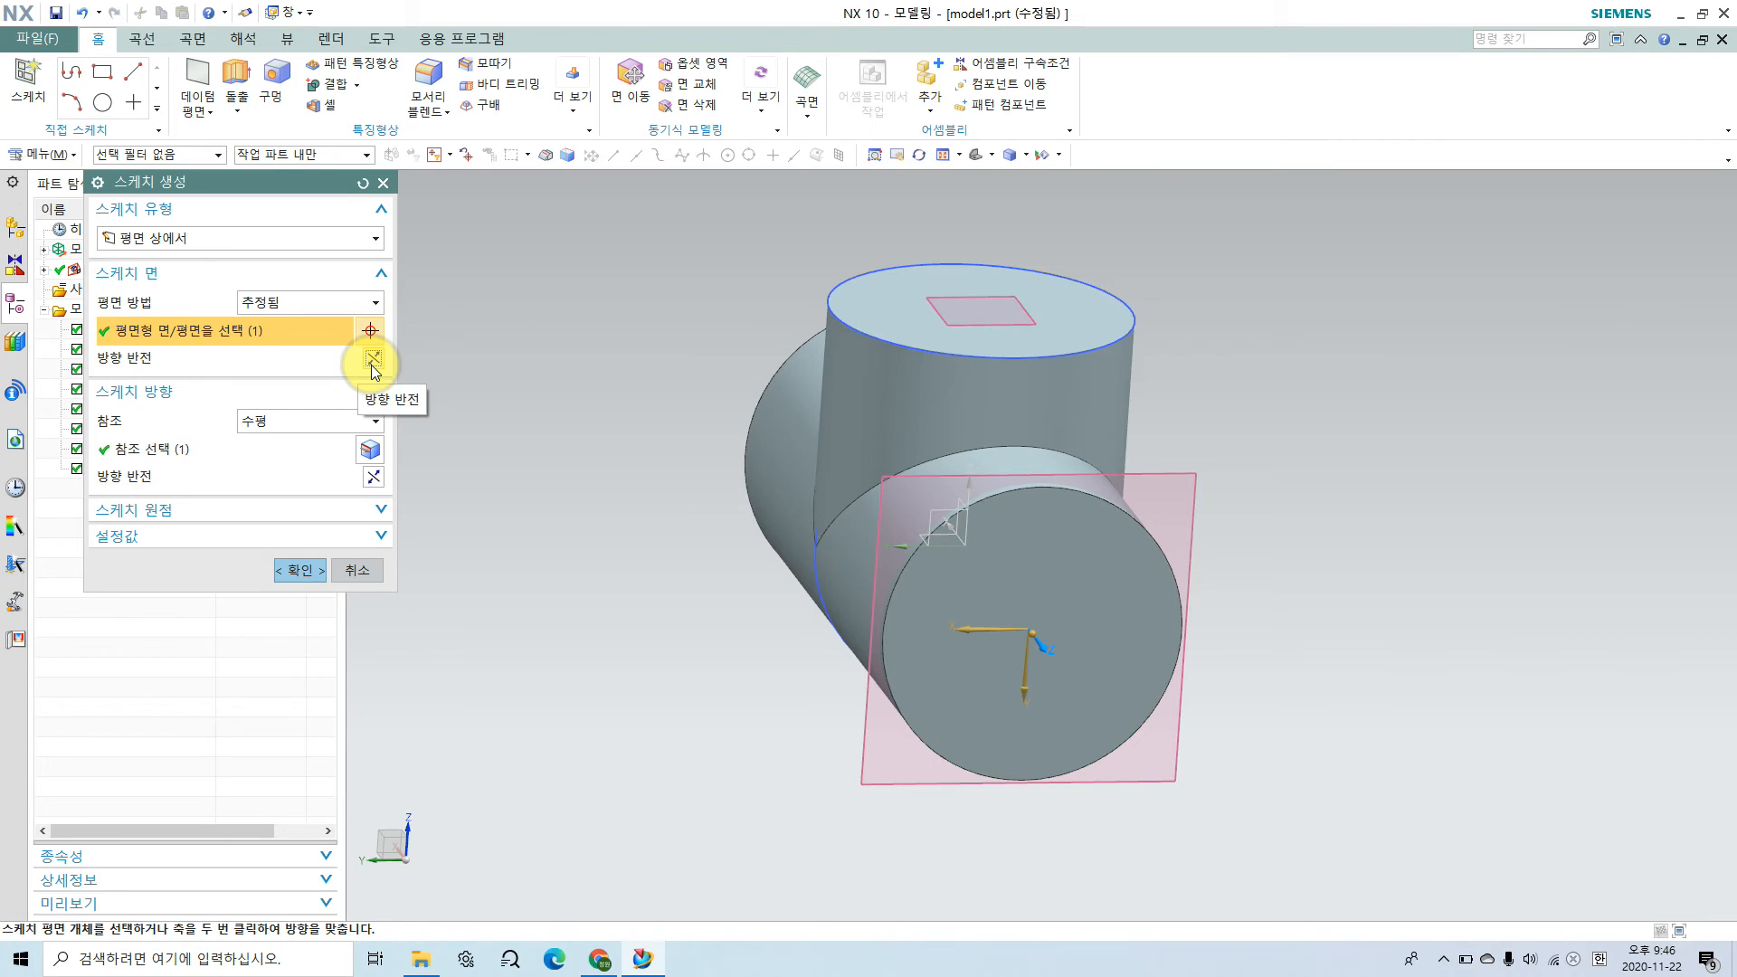
pyautogui.click(372, 362)
pyautogui.click(374, 361)
pyautogui.click(373, 361)
pyautogui.click(373, 360)
pyautogui.click(372, 363)
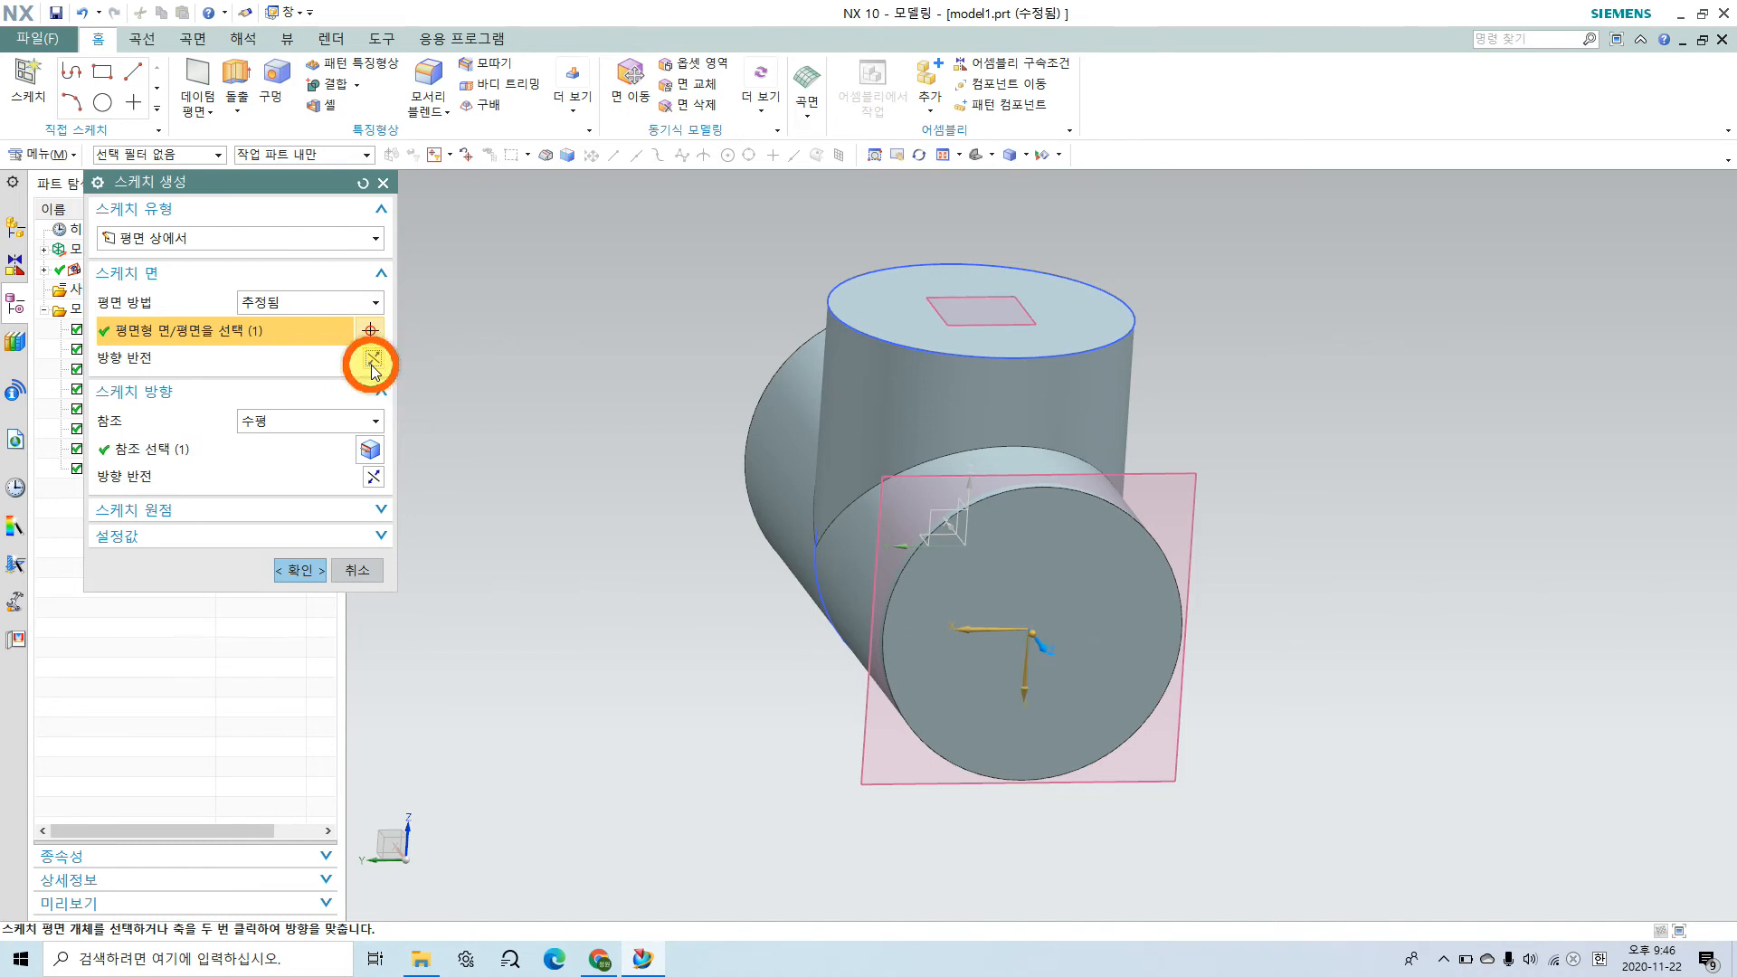
pyautogui.click(373, 363)
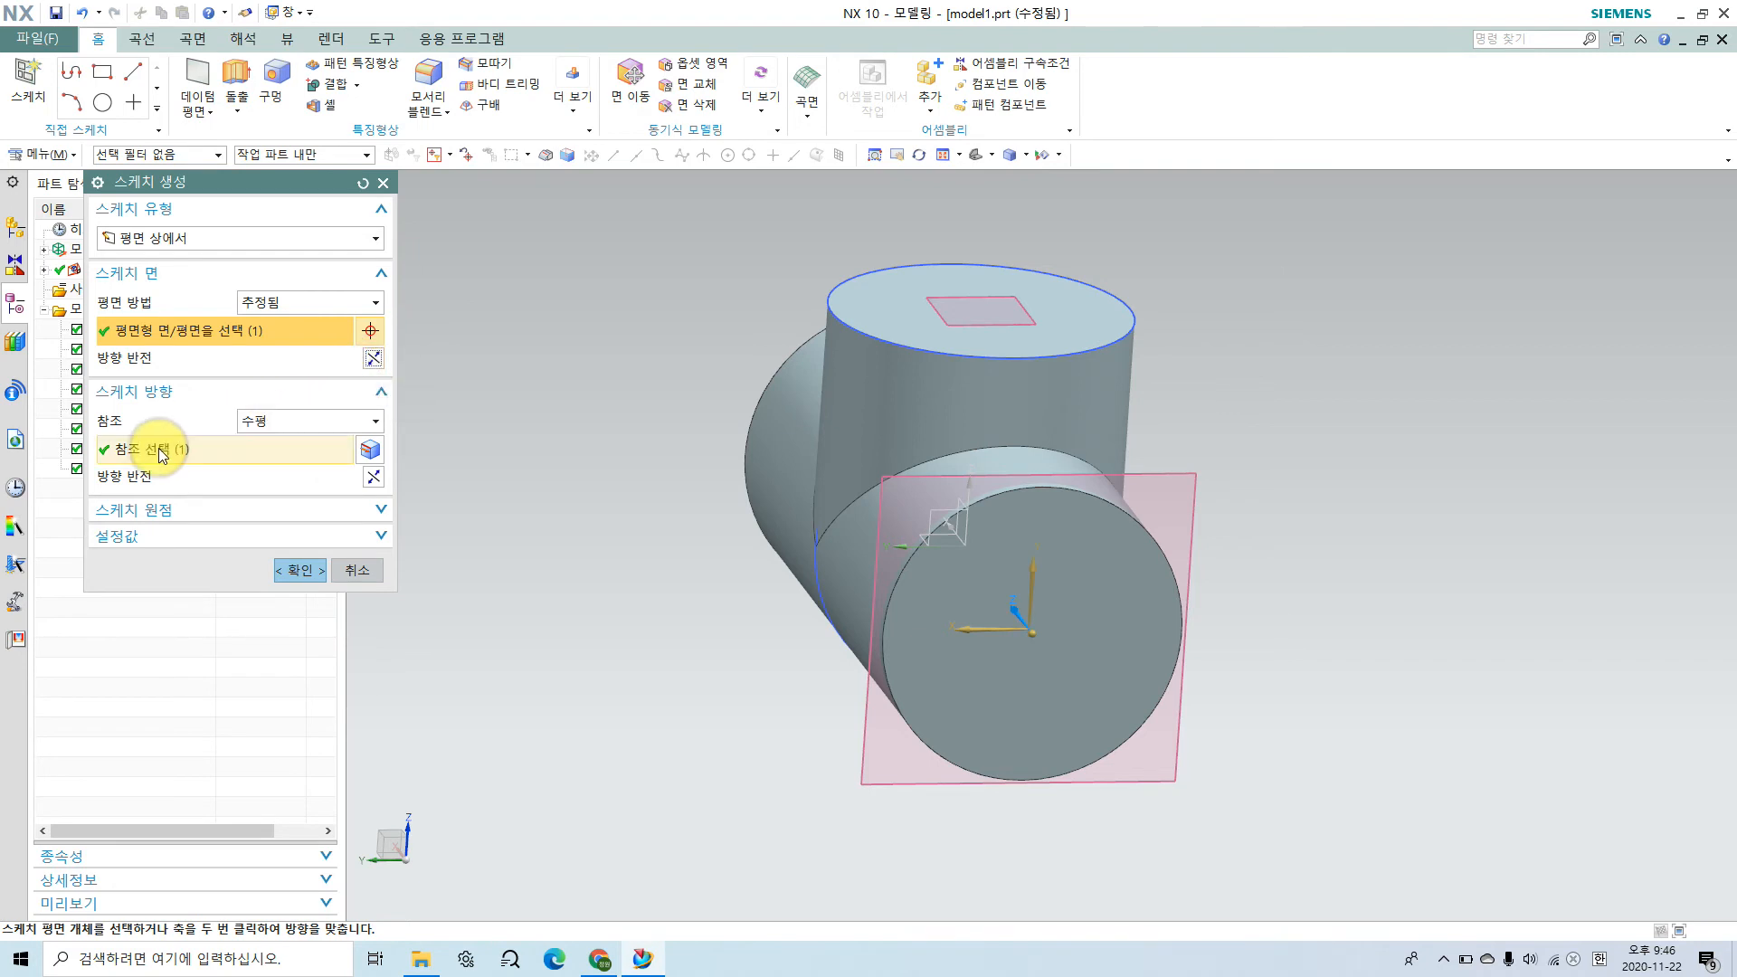
# Step: Keep the horizontal reference (수평), reverse both the reference and plane directions so X points right and Y up, and create the sketch
pyautogui.click(270, 422)
pyautogui.click(282, 412)
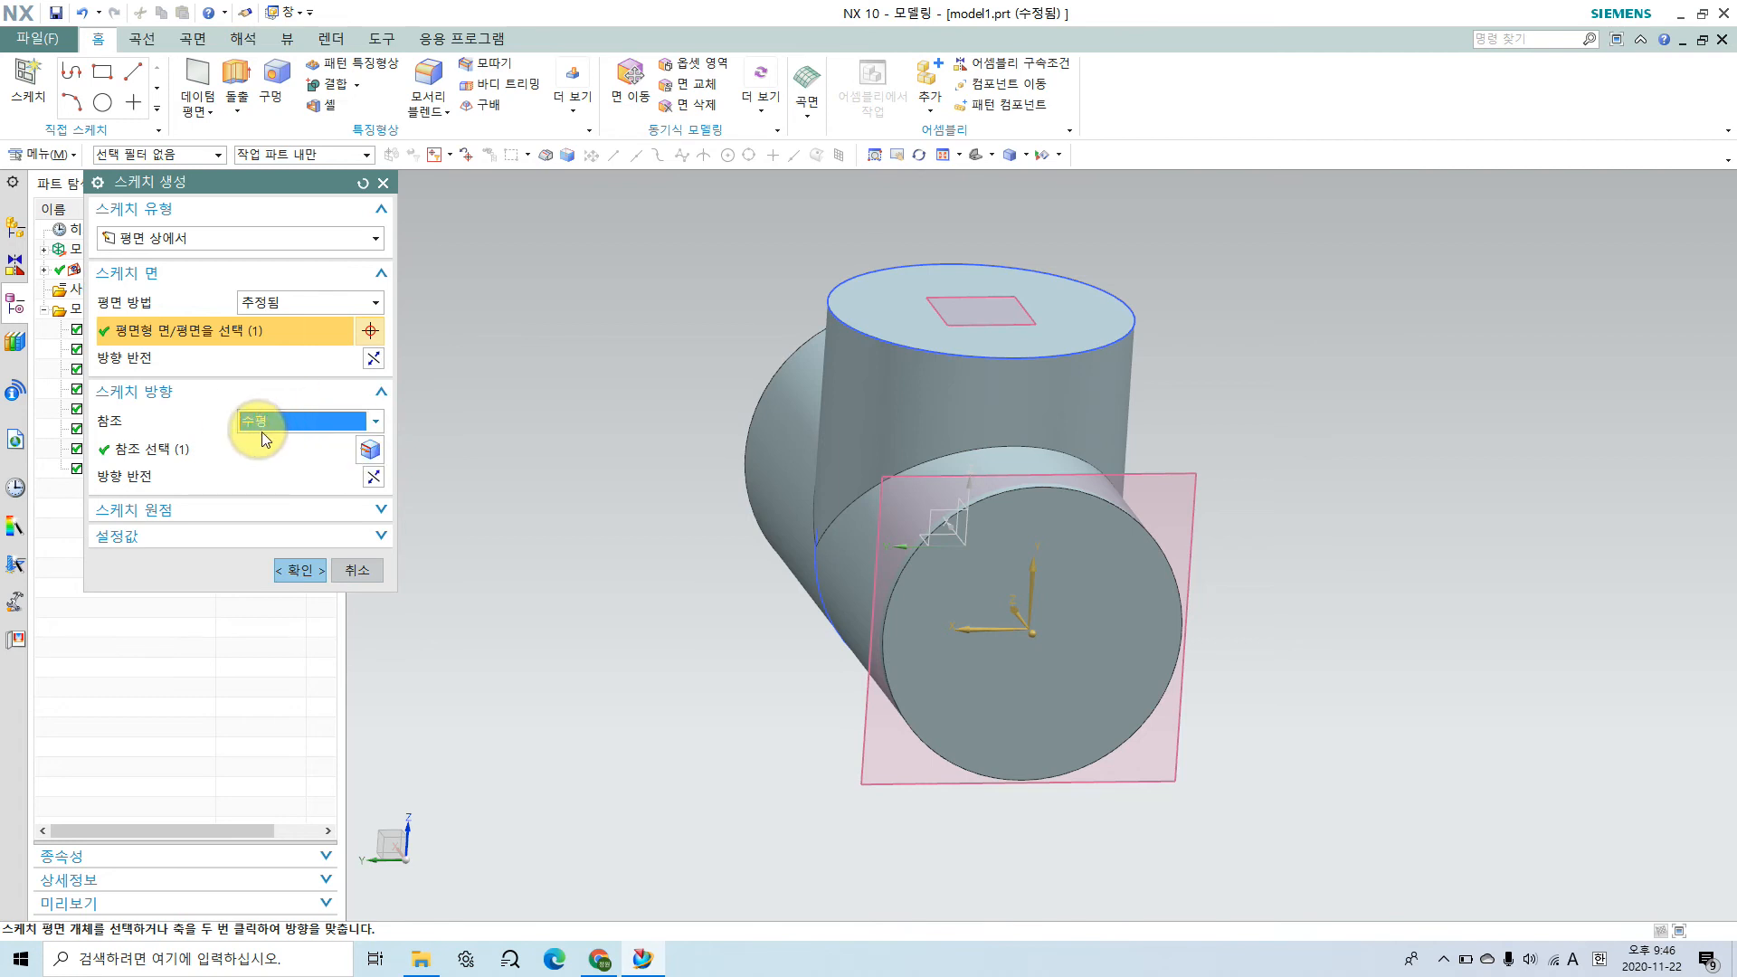
pyautogui.click(375, 478)
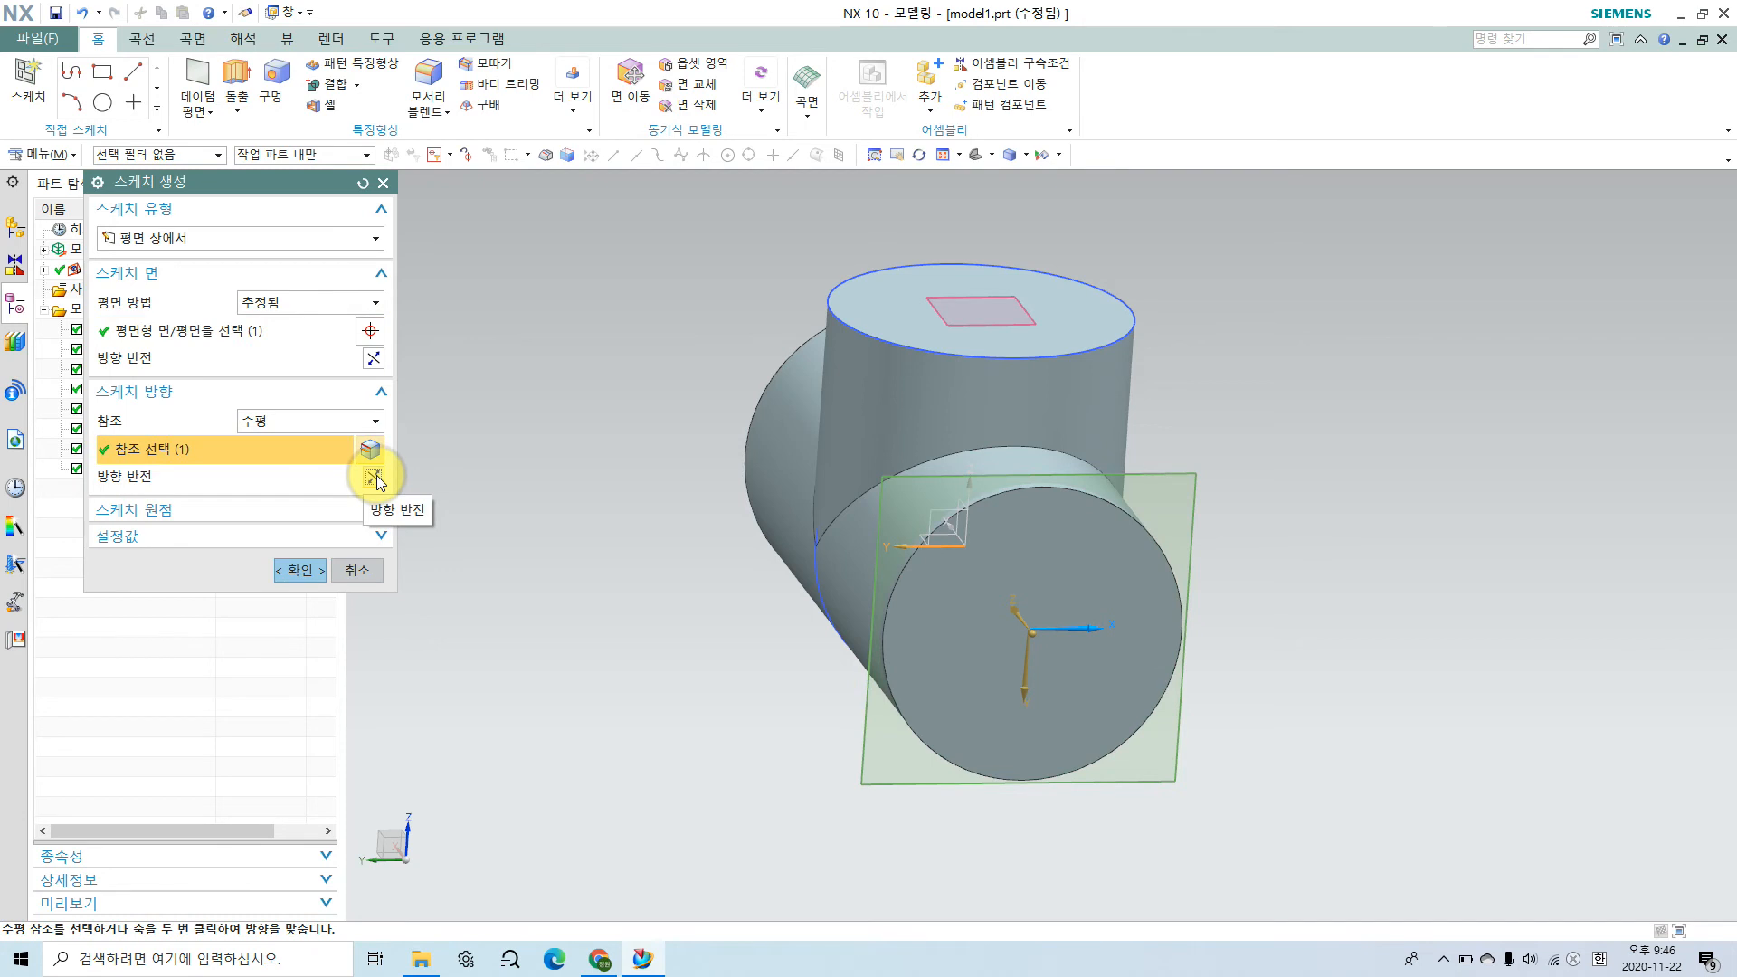
pyautogui.click(374, 361)
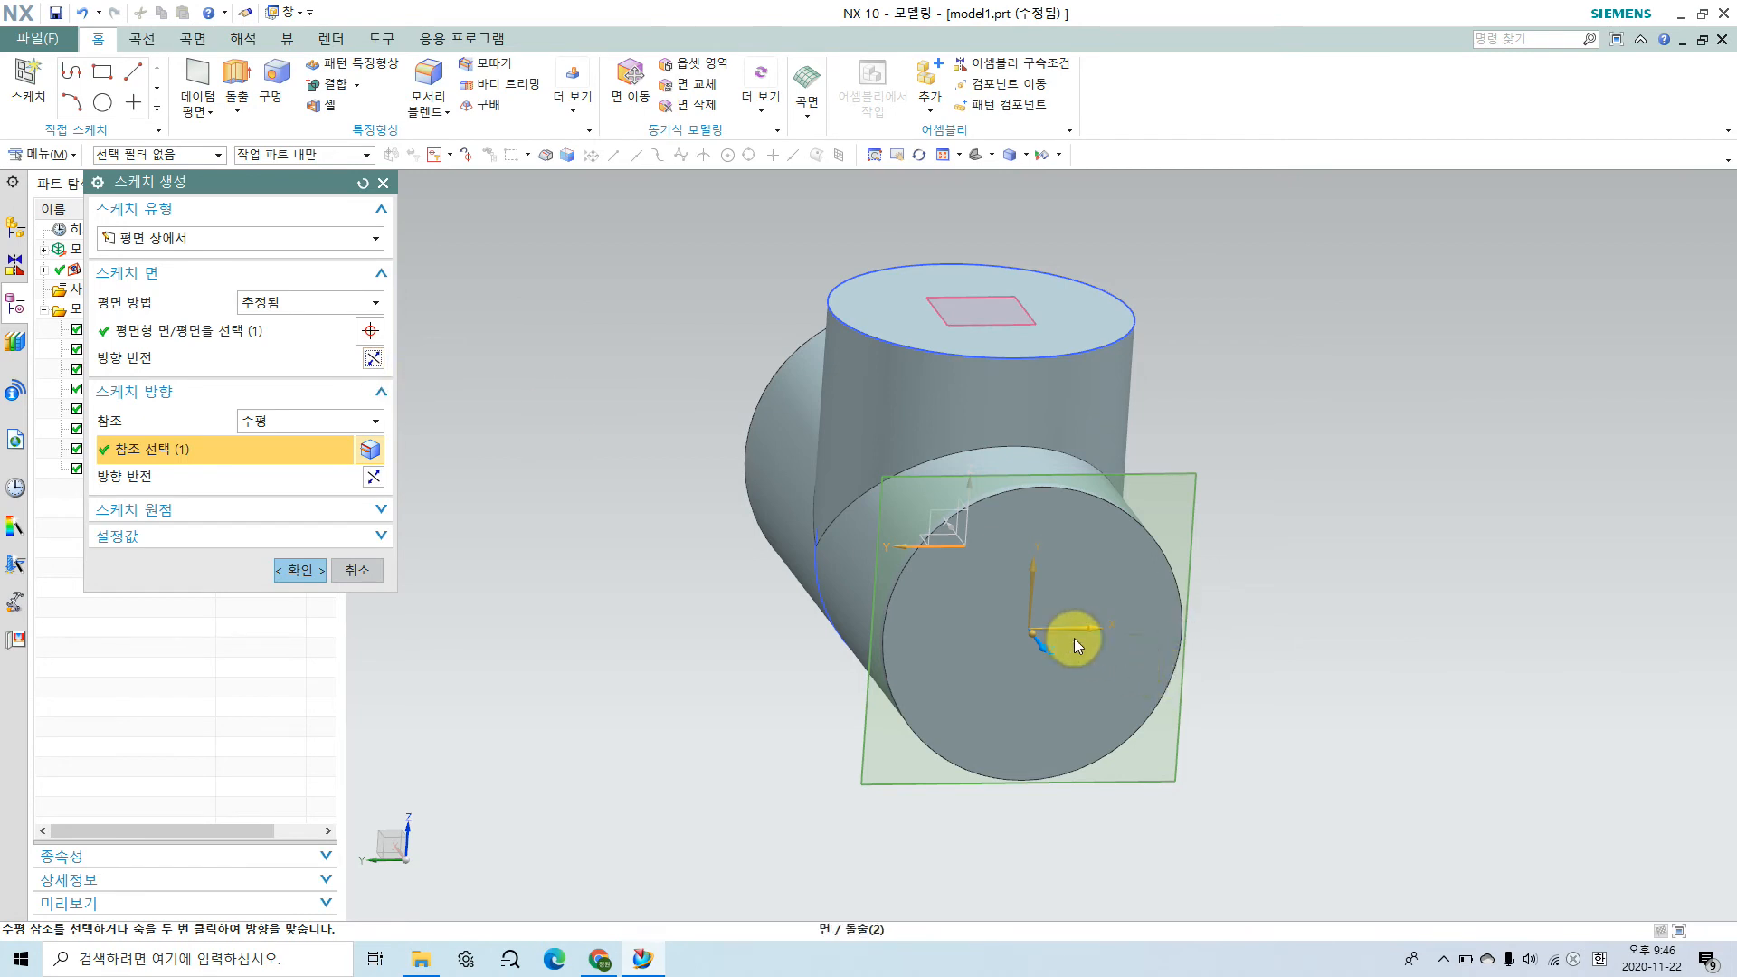
pyautogui.click(1074, 644)
pyautogui.moveTo(1038, 633)
pyautogui.keyDown('shift'); pyautogui.mouseDown()
pyautogui.moveTo(1315, 625)
pyautogui.moveTo(1303, 652)
pyautogui.mouseUp(); pyautogui.keyUp('shift')
pyautogui.moveTo(1372, 611)
pyautogui.mouseDown()
pyautogui.moveTo(1349, 632)
pyautogui.moveTo(1362, 624)
pyautogui.mouseUp()
pyautogui.moveTo(1031, 613)
pyautogui.mouseDown()
pyautogui.moveTo(1047, 409)
pyautogui.moveTo(1066, 377)
pyautogui.moveTo(1082, 425)
pyautogui.mouseUp()
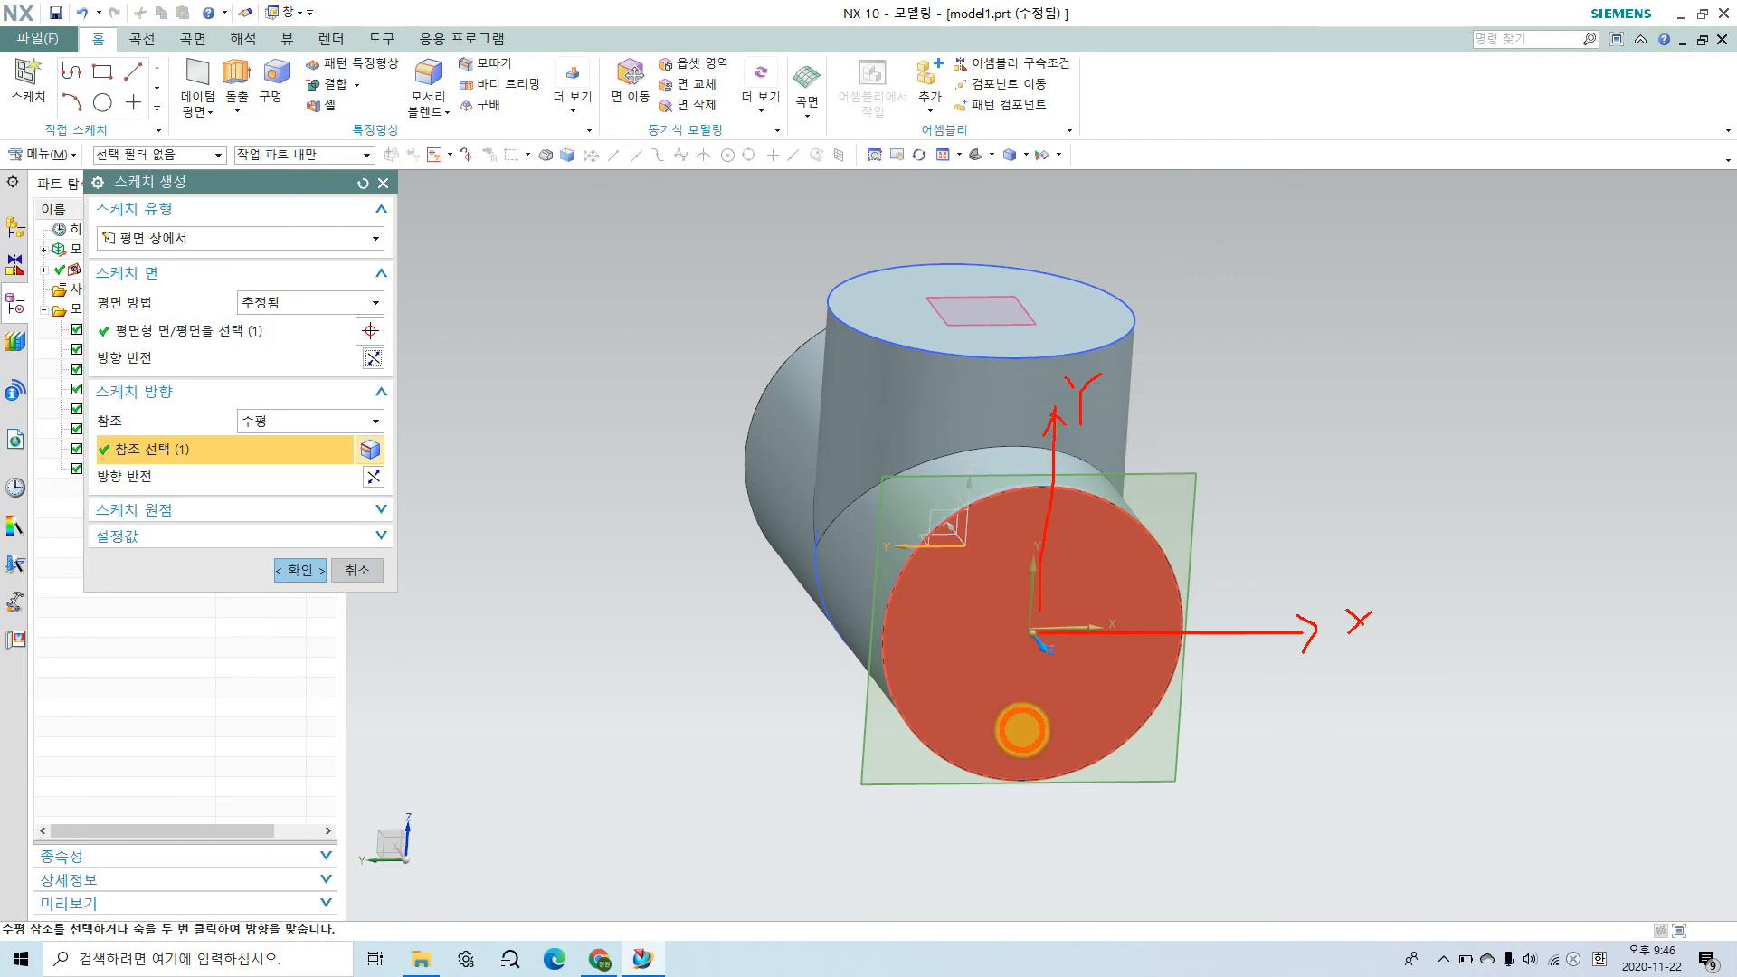
pyautogui.press('Escape')
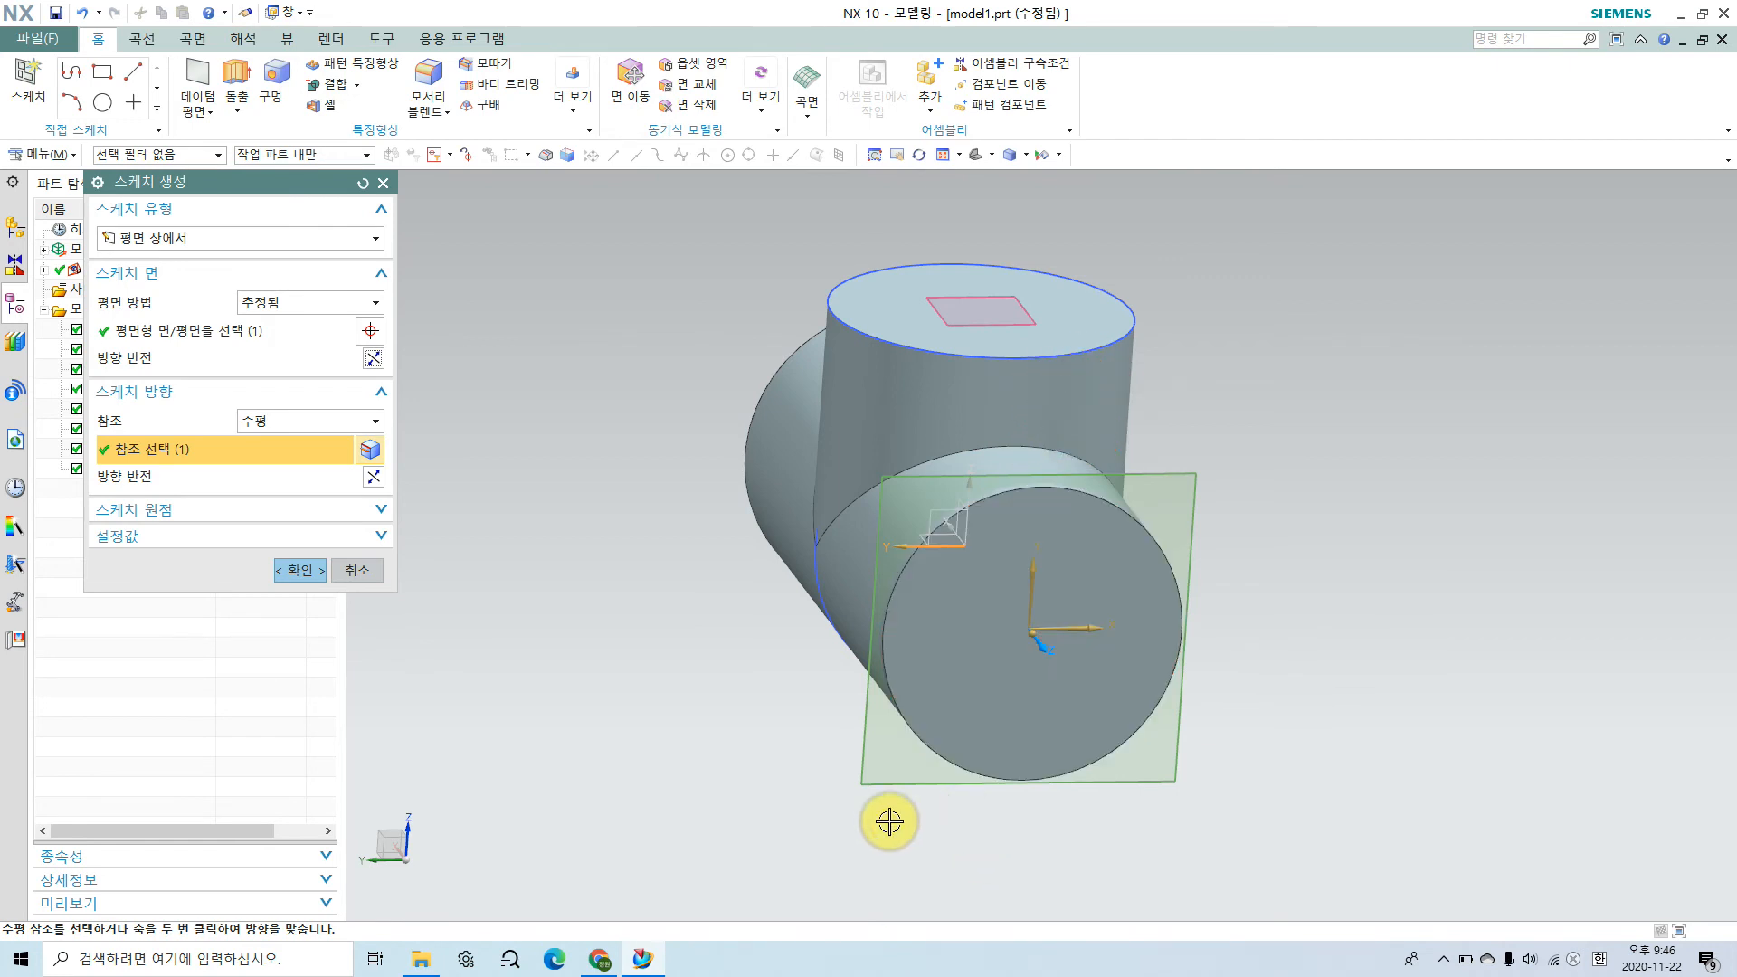
pyautogui.click(306, 570)
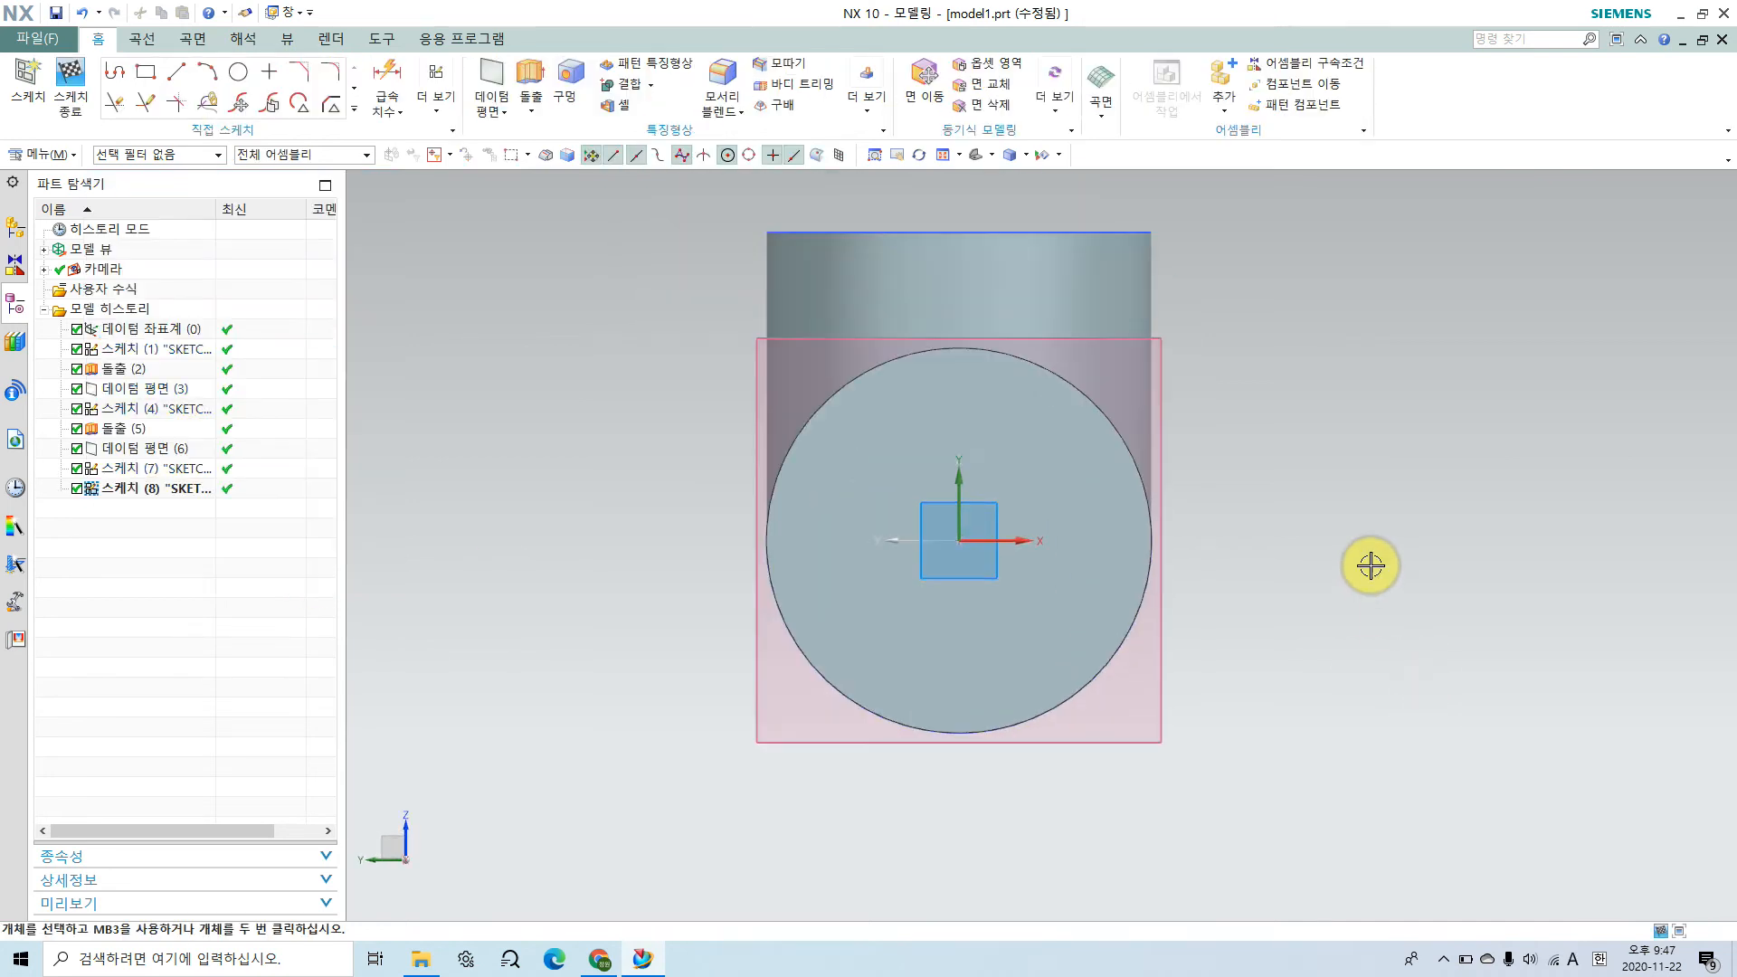
pyautogui.keyDown('shift'); pyautogui.moveTo(1368, 568); pyautogui.dragTo(1278, 671, button='middle'); pyautogui.keyUp('shift')
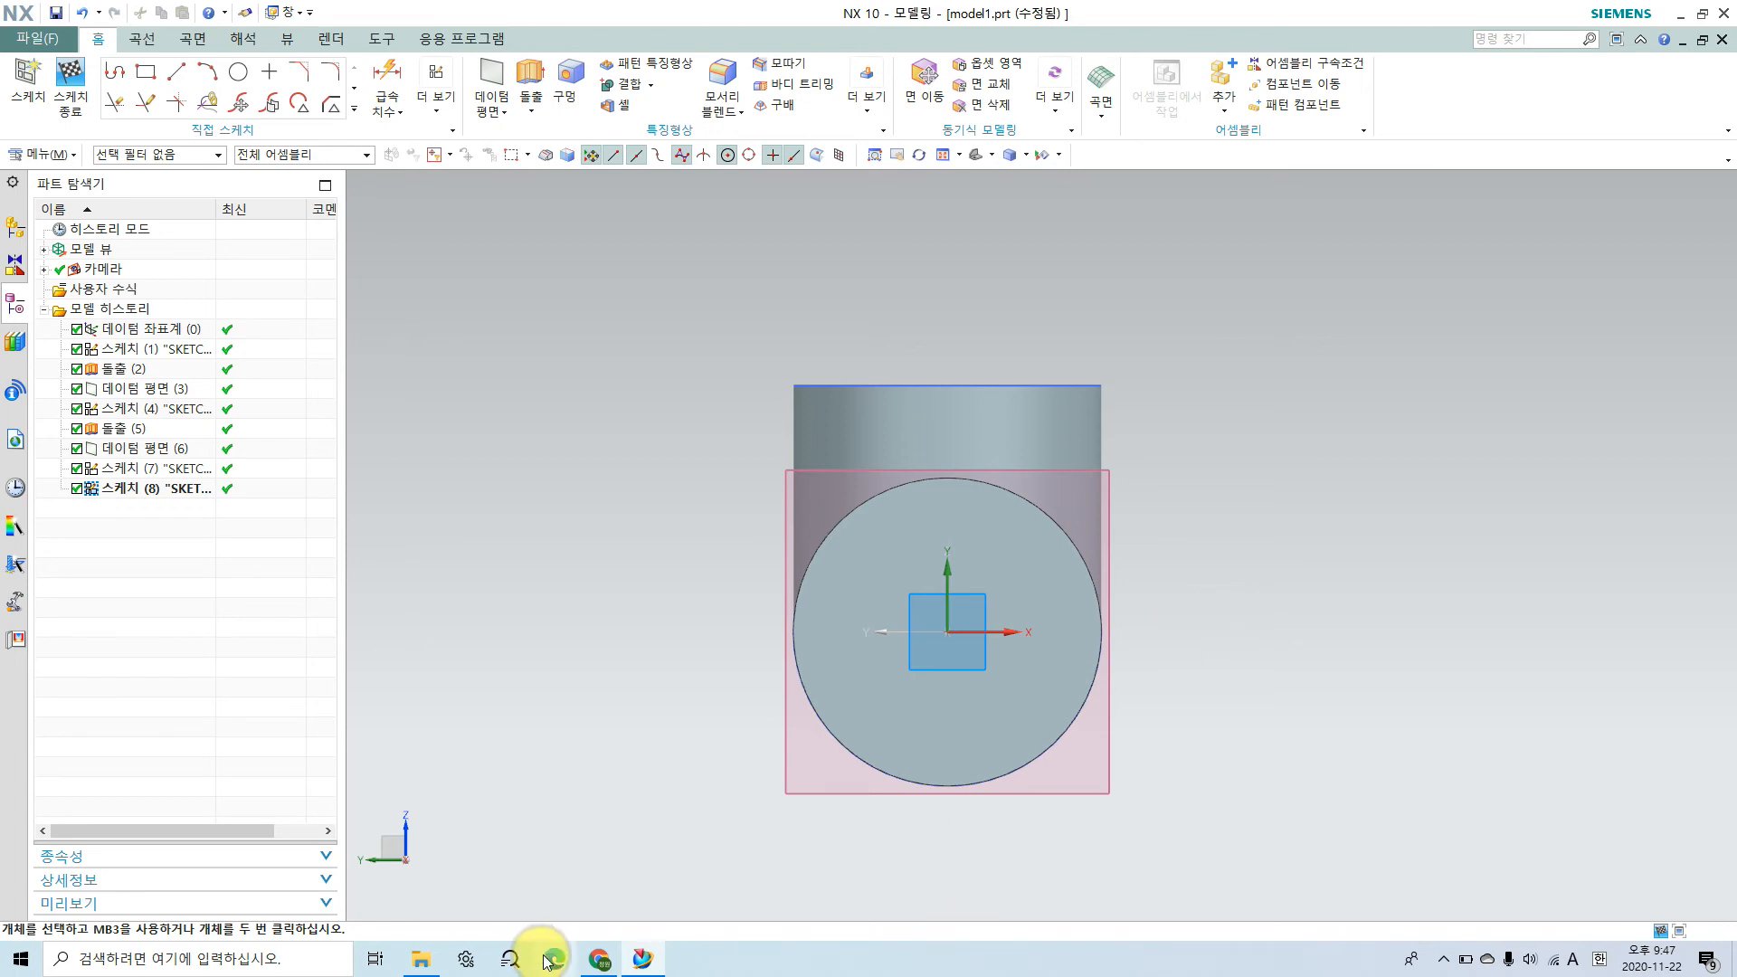
# Step: Switch to the assembly drawing in Chrome and examine the flange's mounting hole and outline in section A-A'
pyautogui.click(600, 957)
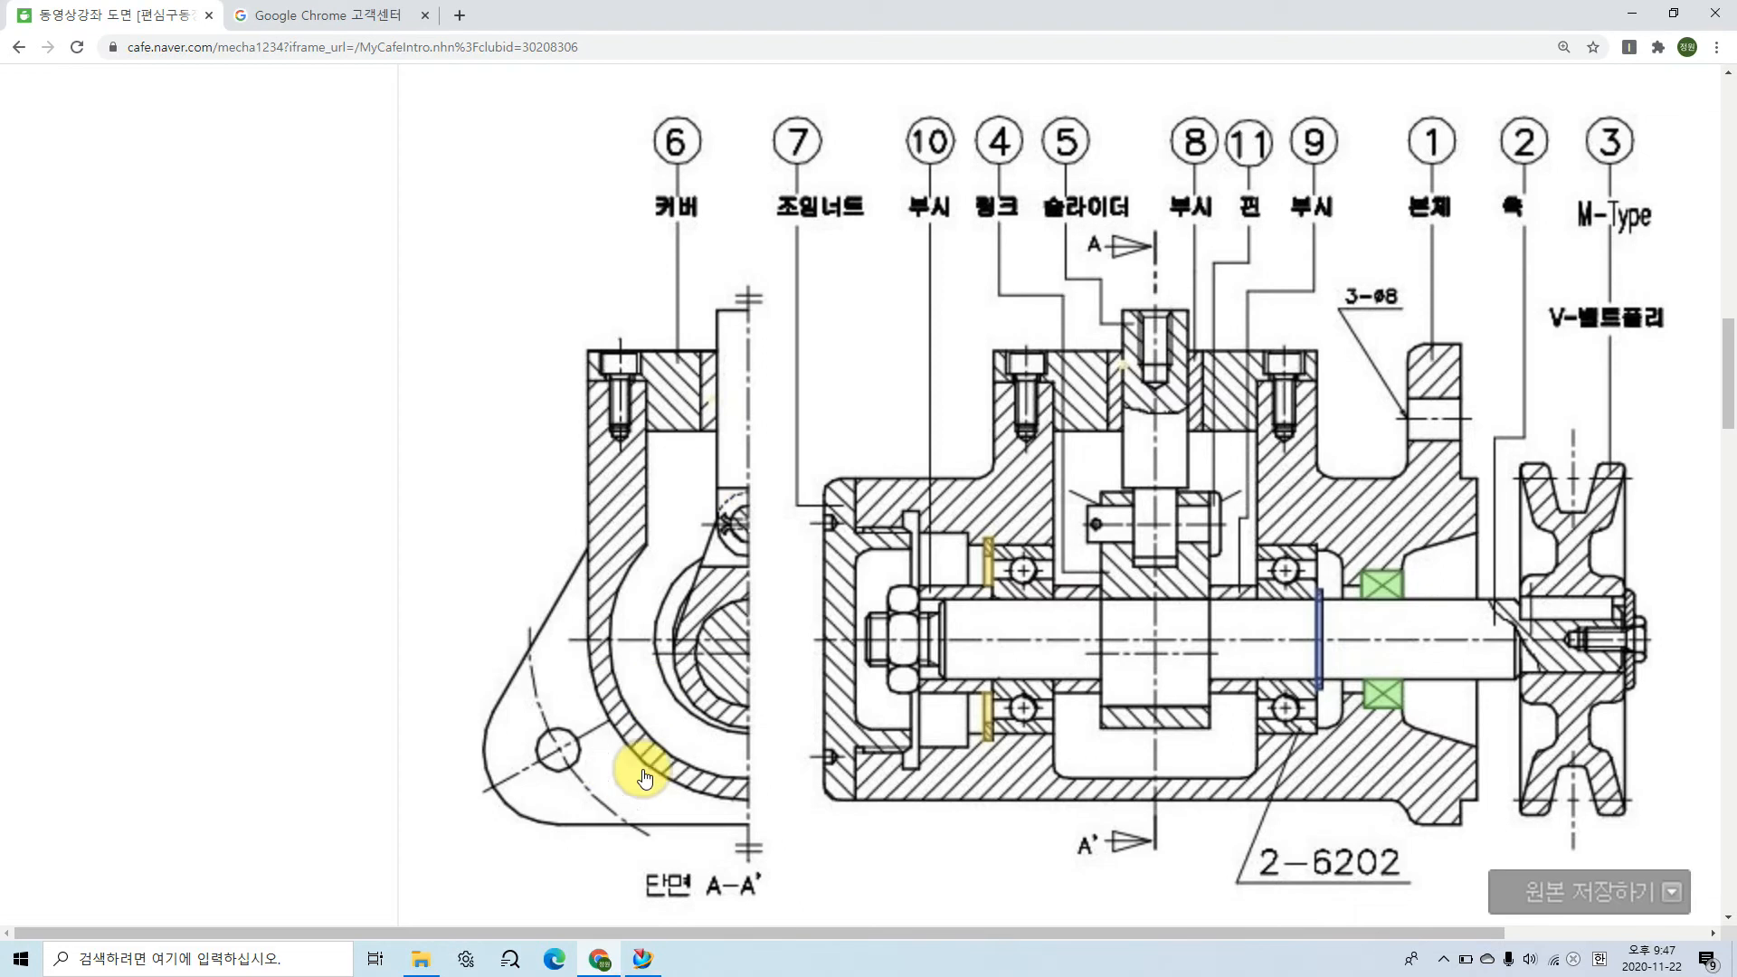
pyautogui.click(559, 754)
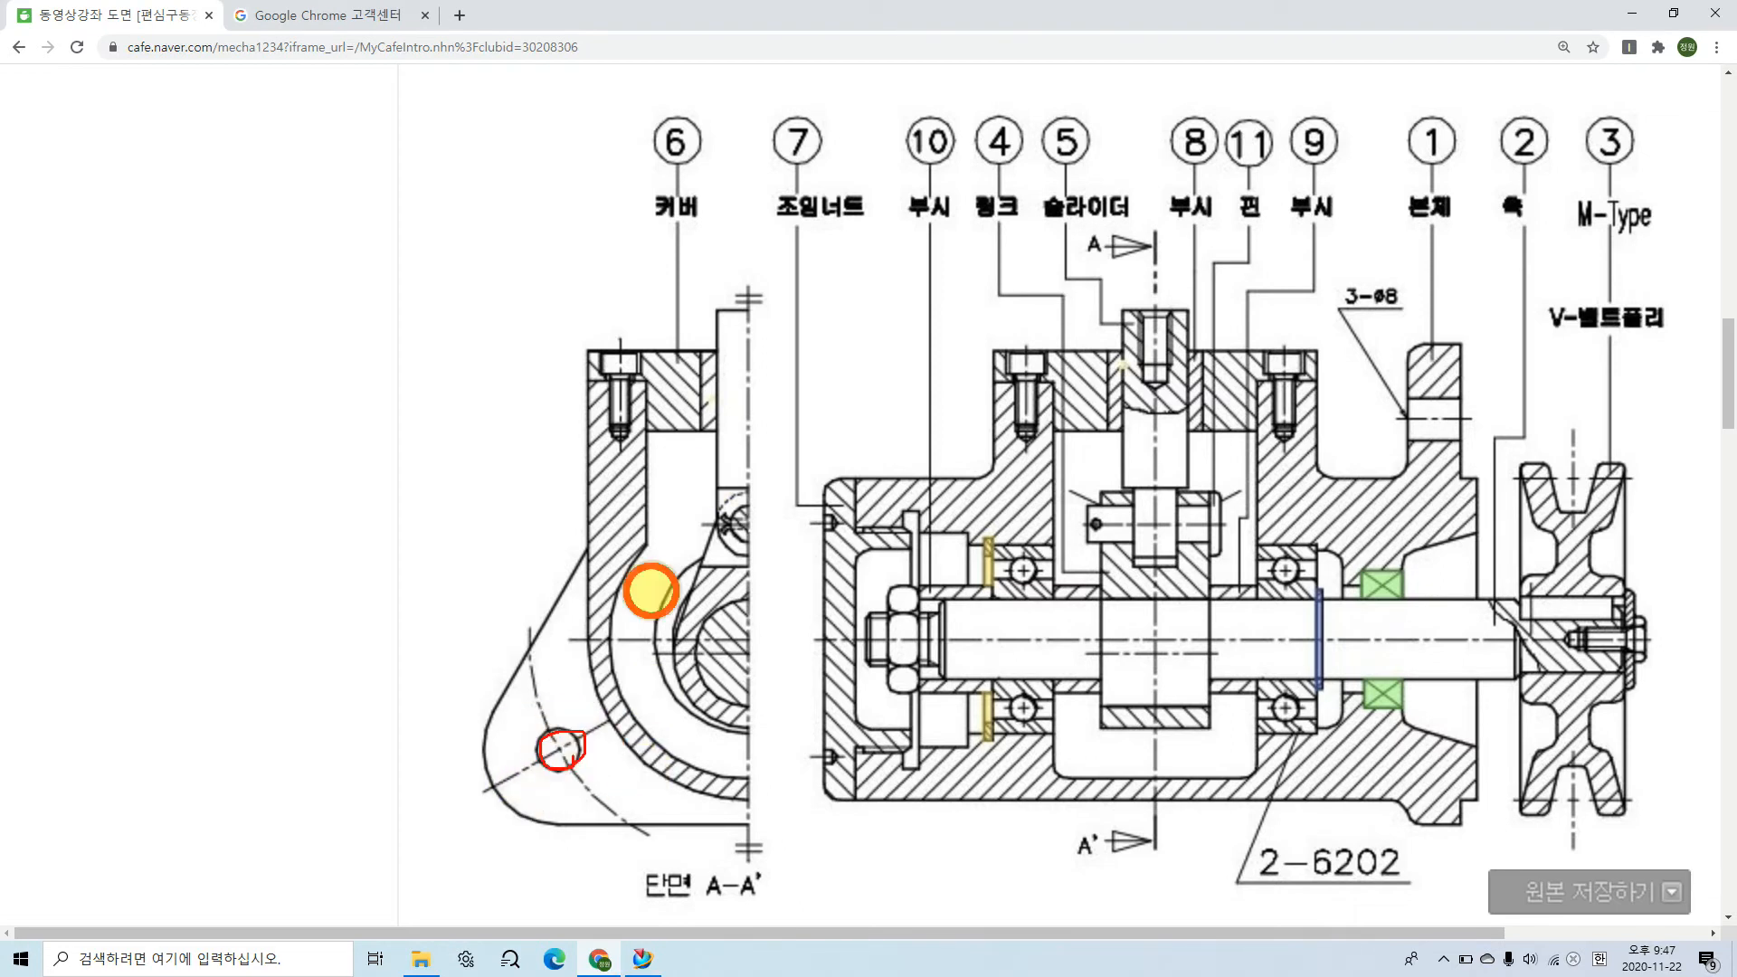
pyautogui.click(841, 563)
pyautogui.keyDown('ctrl'); pyautogui.scroll(-3, 786, 490); pyautogui.keyUp('ctrl')
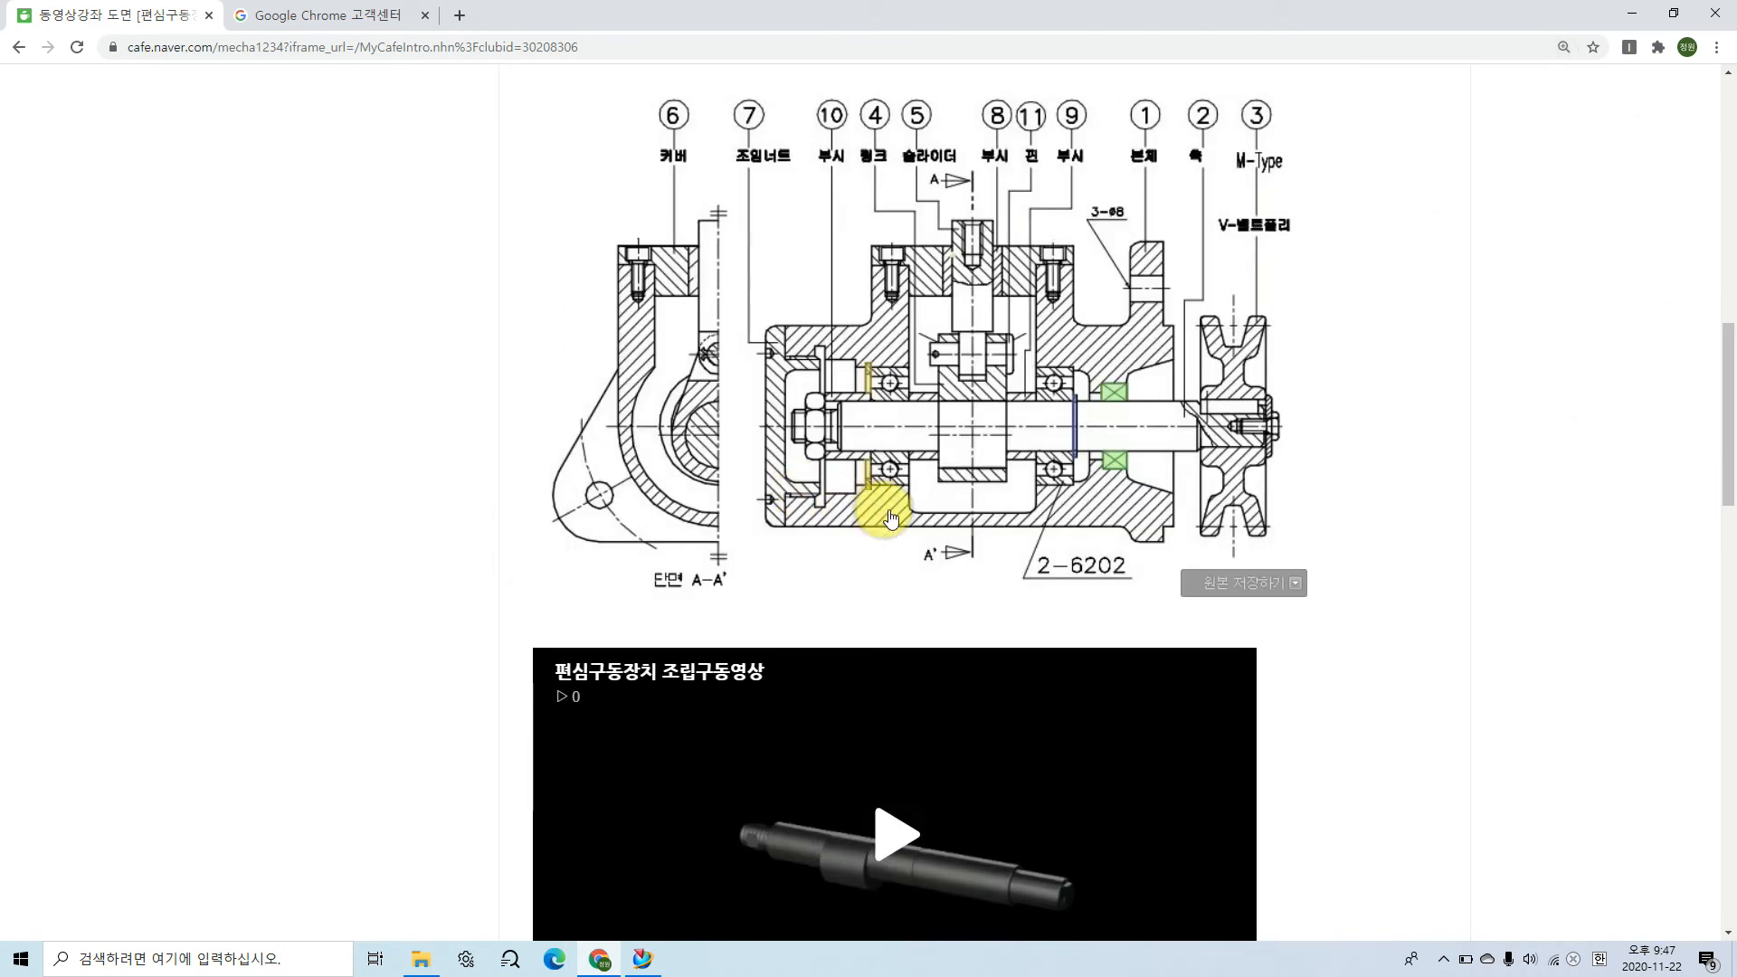
pyautogui.moveTo(1346, 185); pyautogui.dragTo(1342, 498)
pyautogui.moveTo(1322, 253)
pyautogui.mouseDown()
pyautogui.moveTo(1446, 384)
pyautogui.moveTo(1365, 473)
pyautogui.mouseUp()
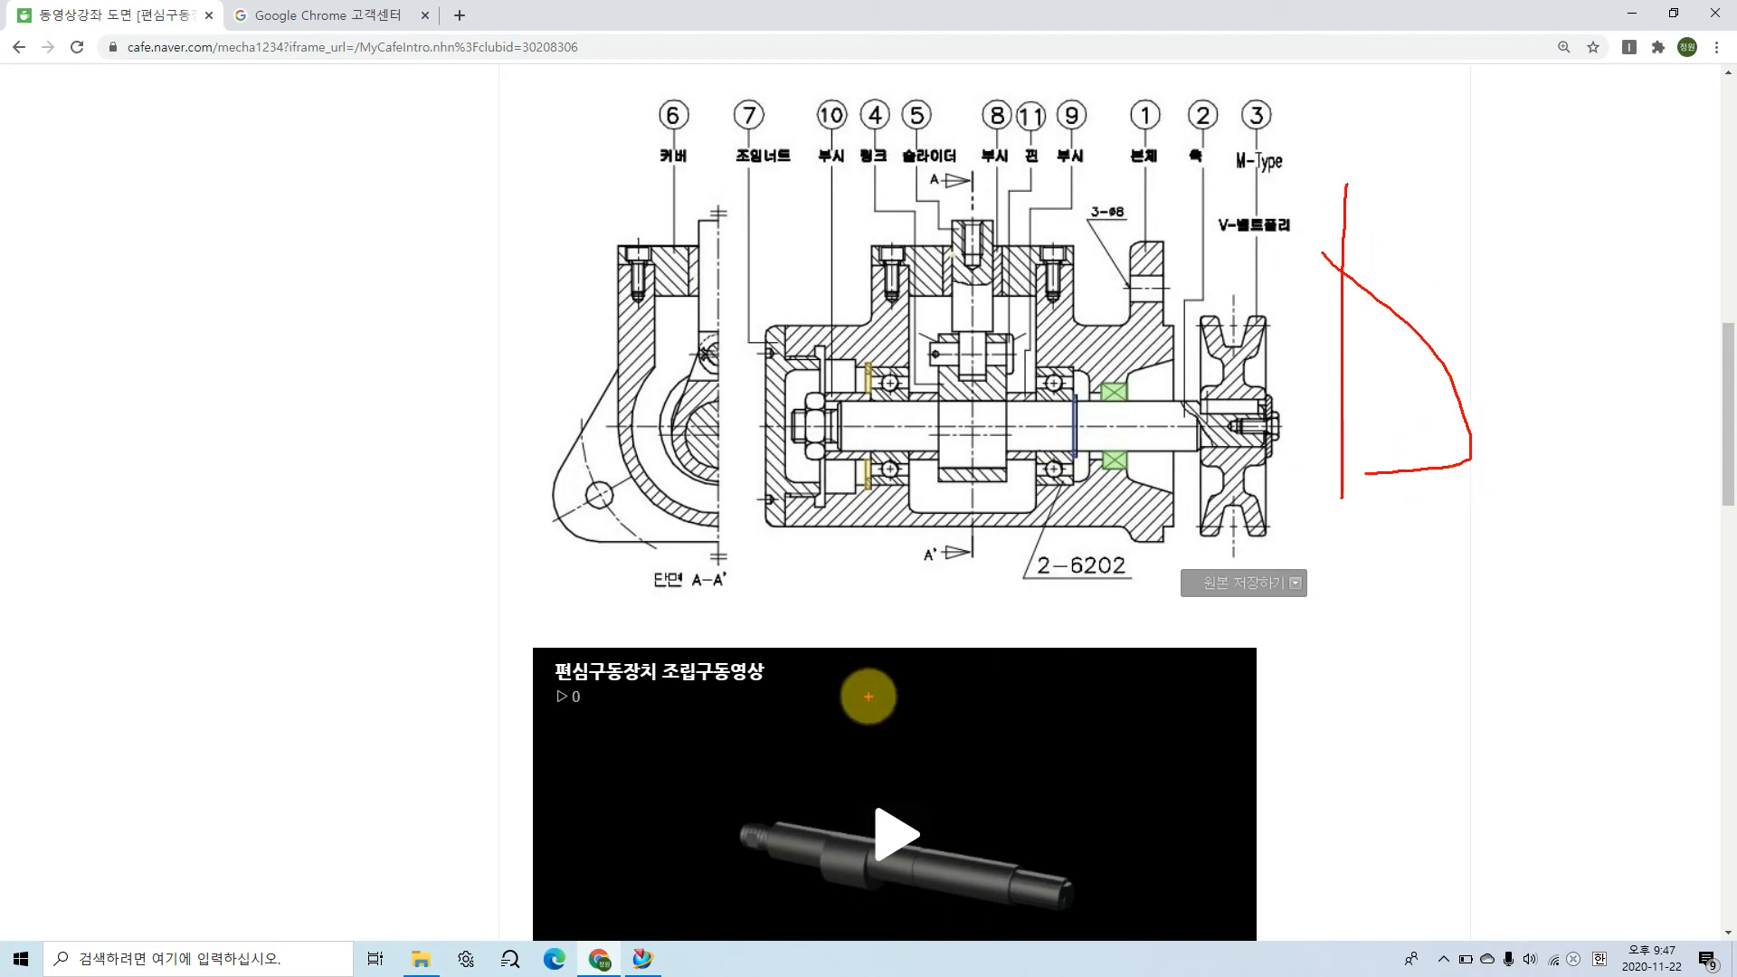
pyautogui.press('Escape')
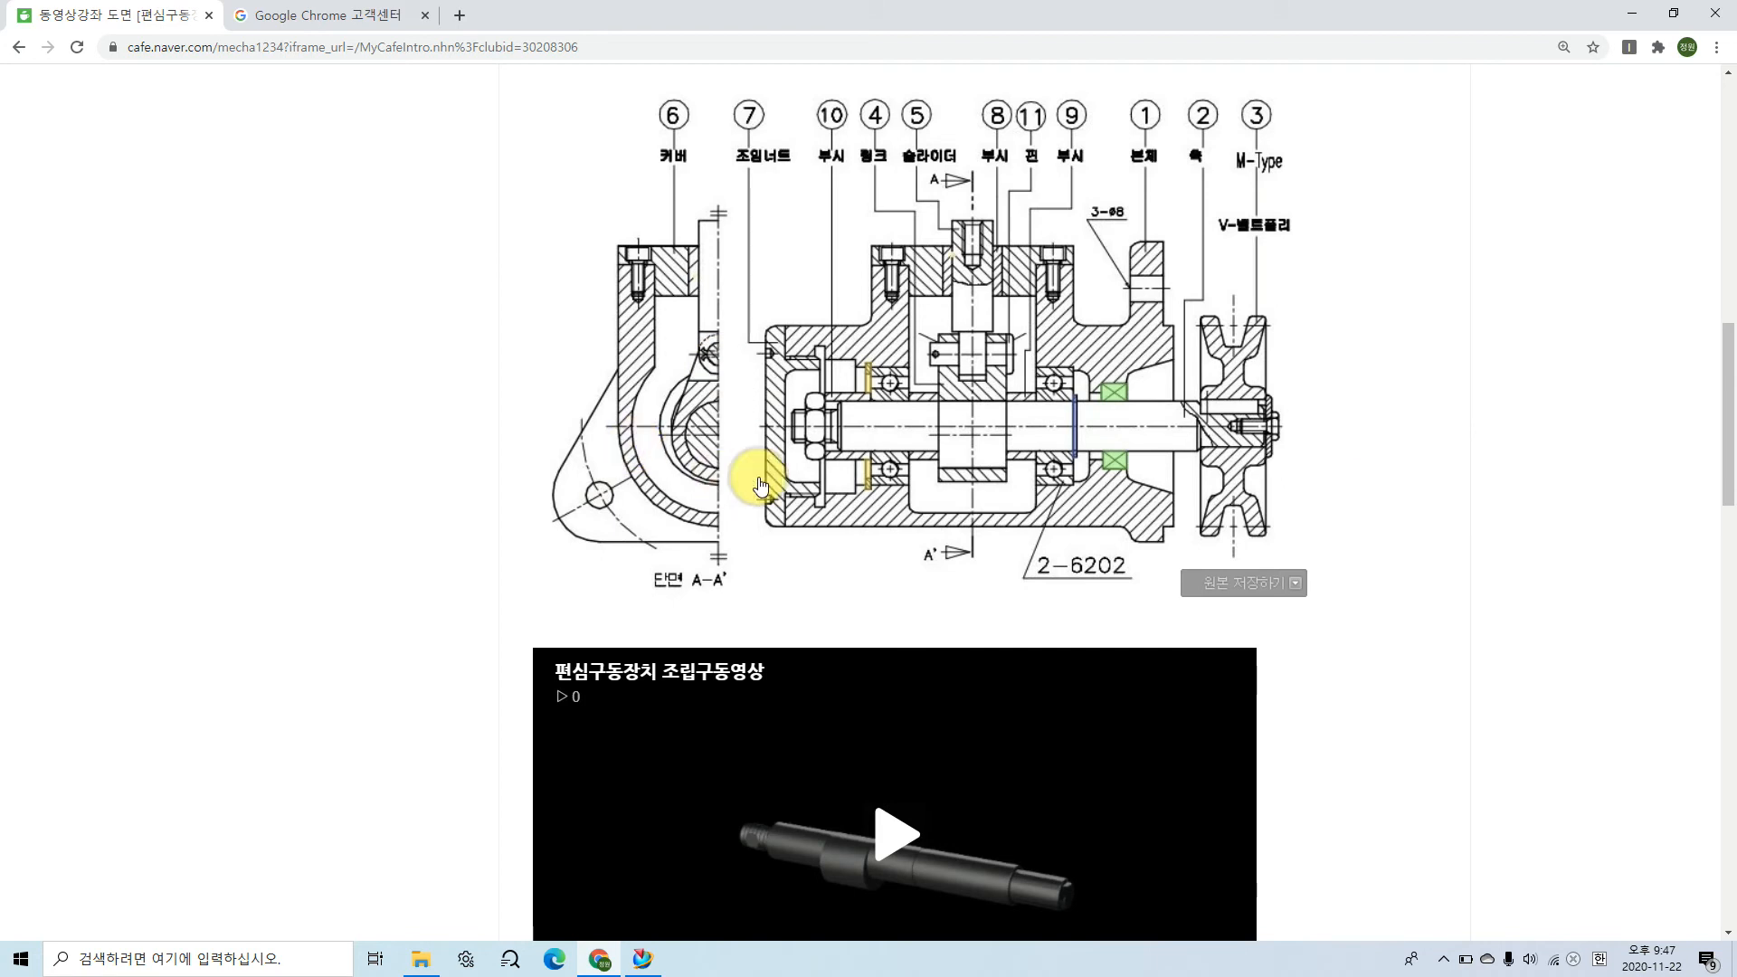
# Step: Examine the 3-ø8 hole callout on the body's flange and the hole positions around the shaft center in section A-A'
pyautogui.moveTo(1167, 304)
pyautogui.mouseDown()
pyautogui.moveTo(1155, 264)
pyautogui.moveTo(1145, 302)
pyautogui.mouseUp()
pyautogui.moveTo(1130, 220)
pyautogui.mouseDown()
pyautogui.moveTo(1105, 242)
pyautogui.moveTo(1142, 221)
pyautogui.mouseUp()
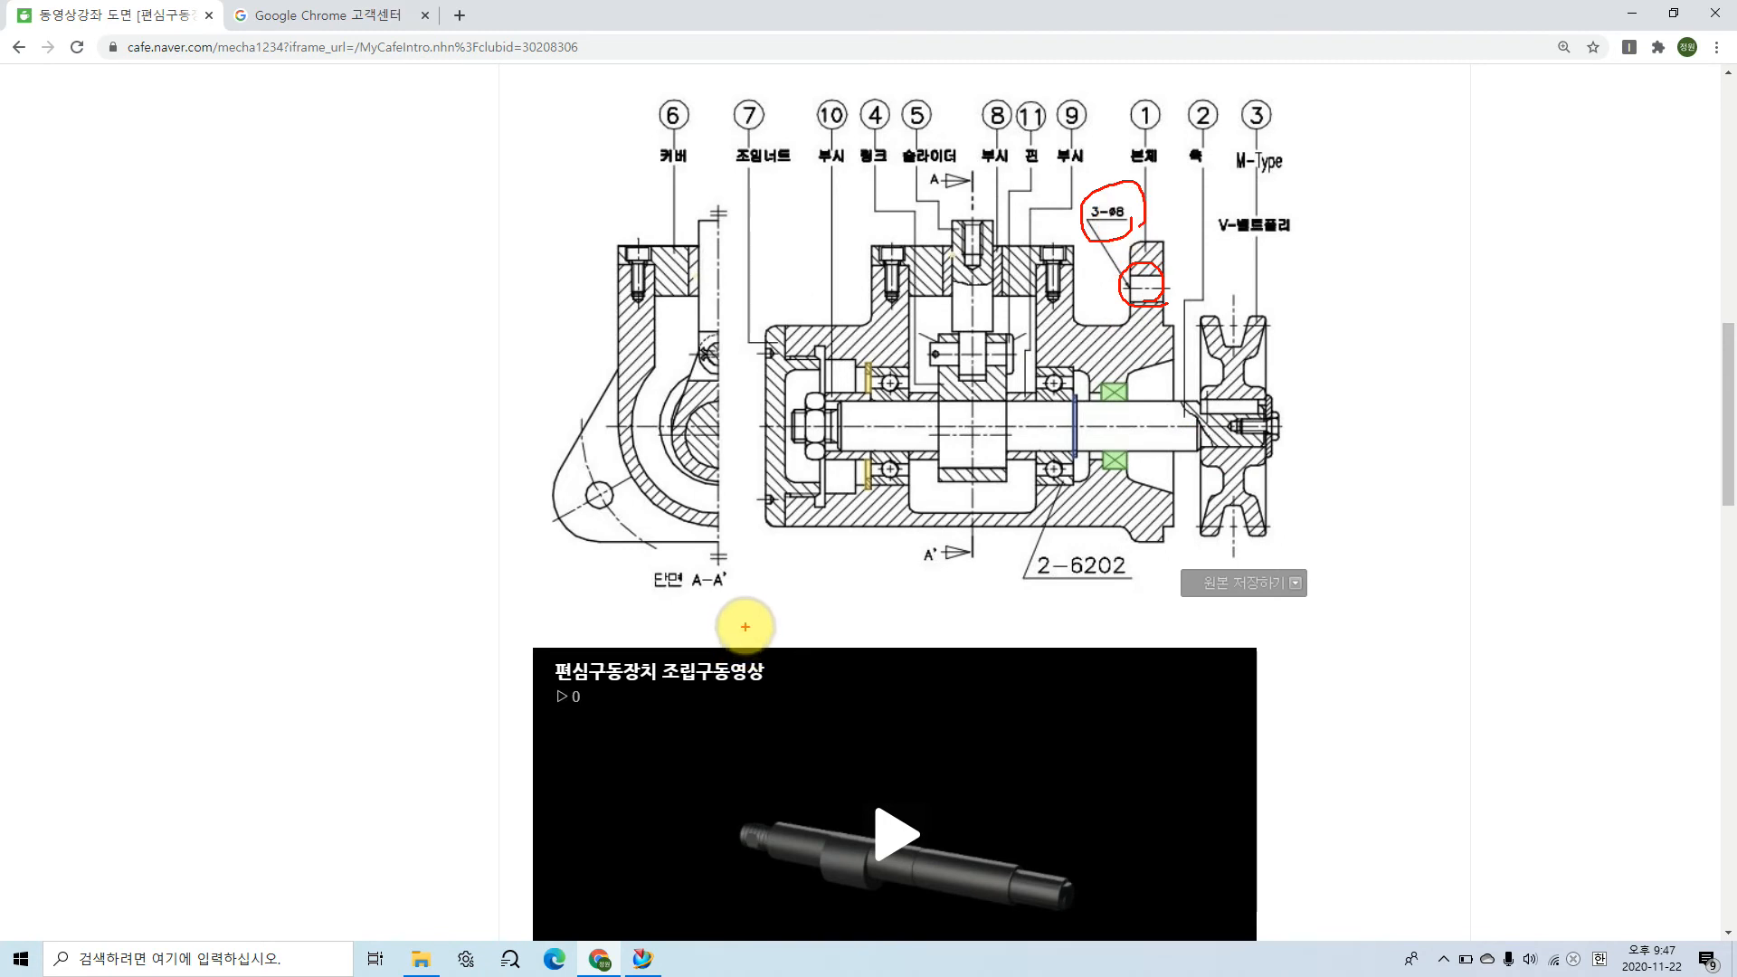
pyautogui.click(717, 422)
pyautogui.moveTo(717, 422); pyautogui.dragTo(507, 542)
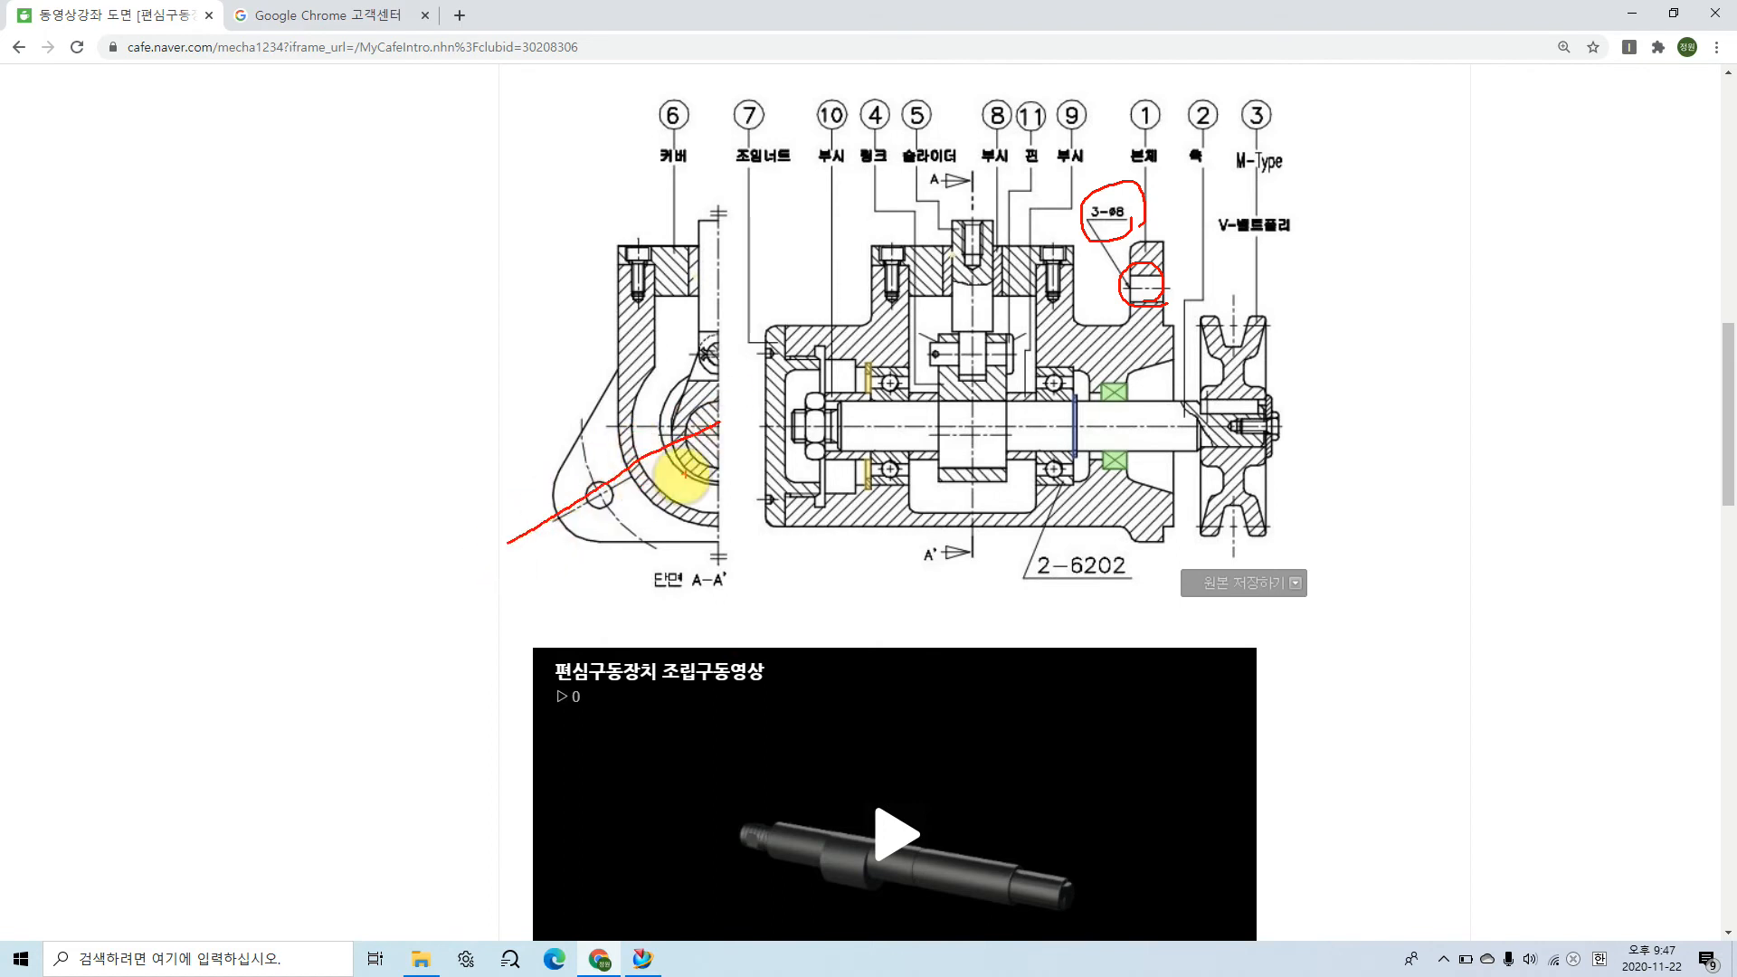
pyautogui.moveTo(601, 487); pyautogui.dragTo(612, 509)
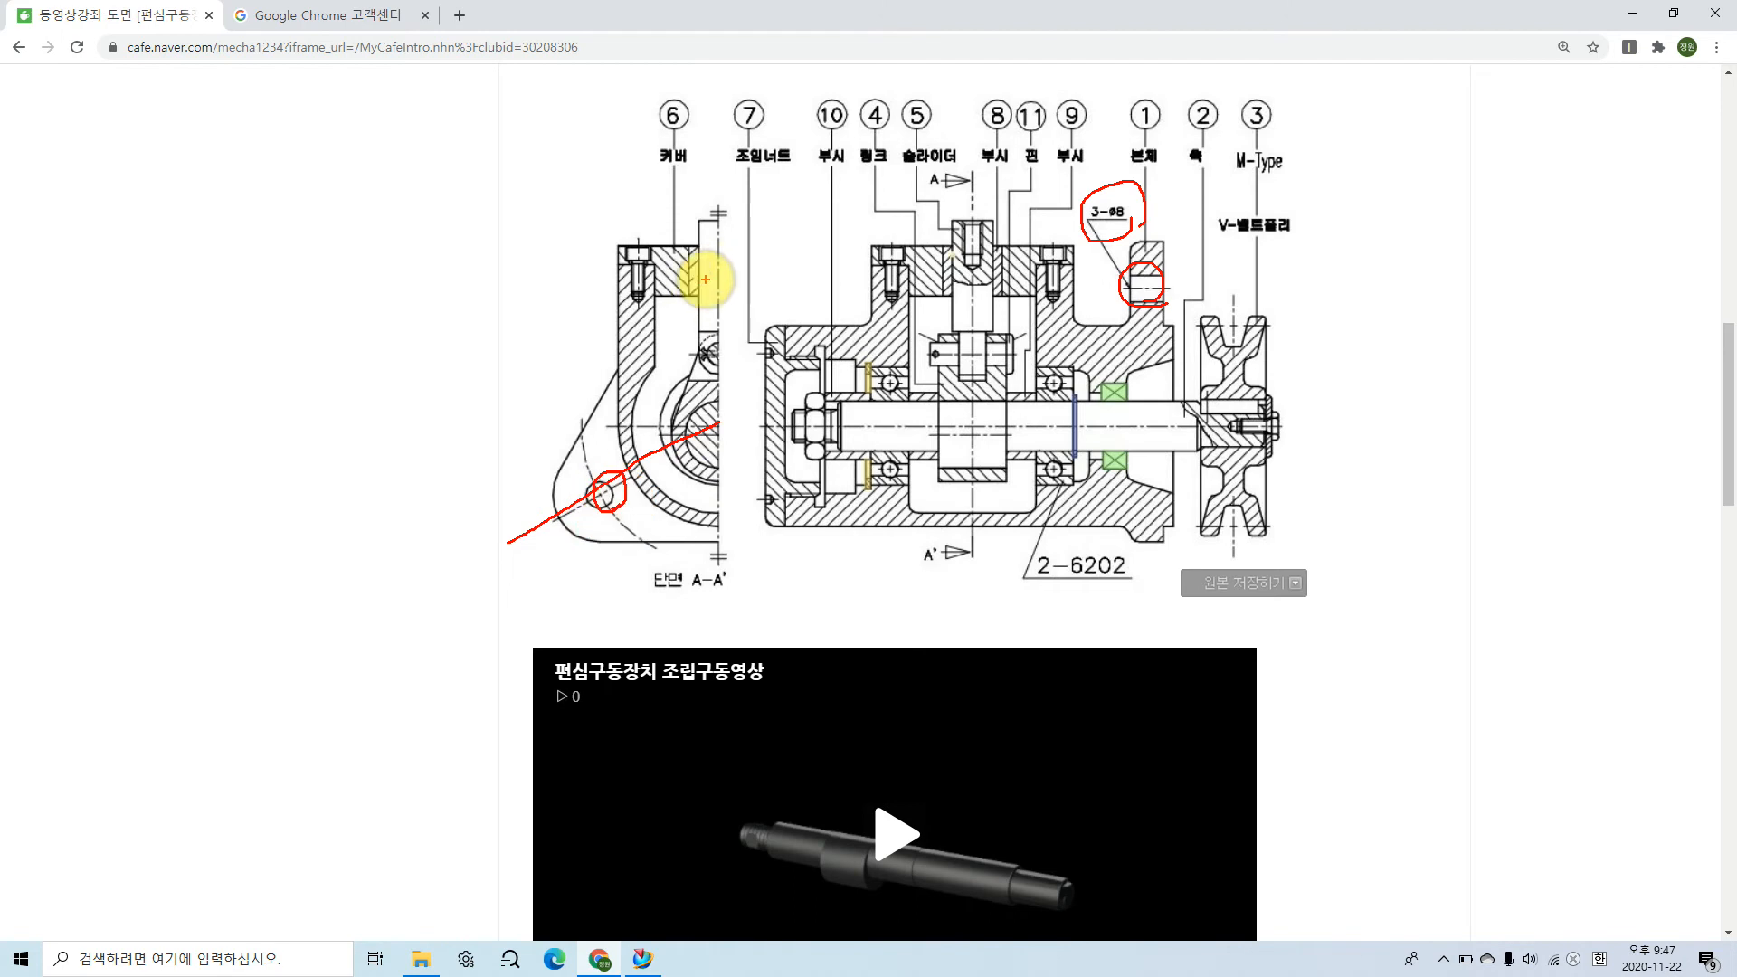
pyautogui.moveTo(701, 262)
pyautogui.mouseDown()
pyautogui.moveTo(721, 253)
pyautogui.moveTo(740, 288)
pyautogui.mouseUp()
pyautogui.moveTo(821, 493)
pyautogui.mouseDown()
pyautogui.moveTo(853, 512)
pyautogui.moveTo(826, 516)
pyautogui.moveTo(864, 511)
pyautogui.mouseUp()
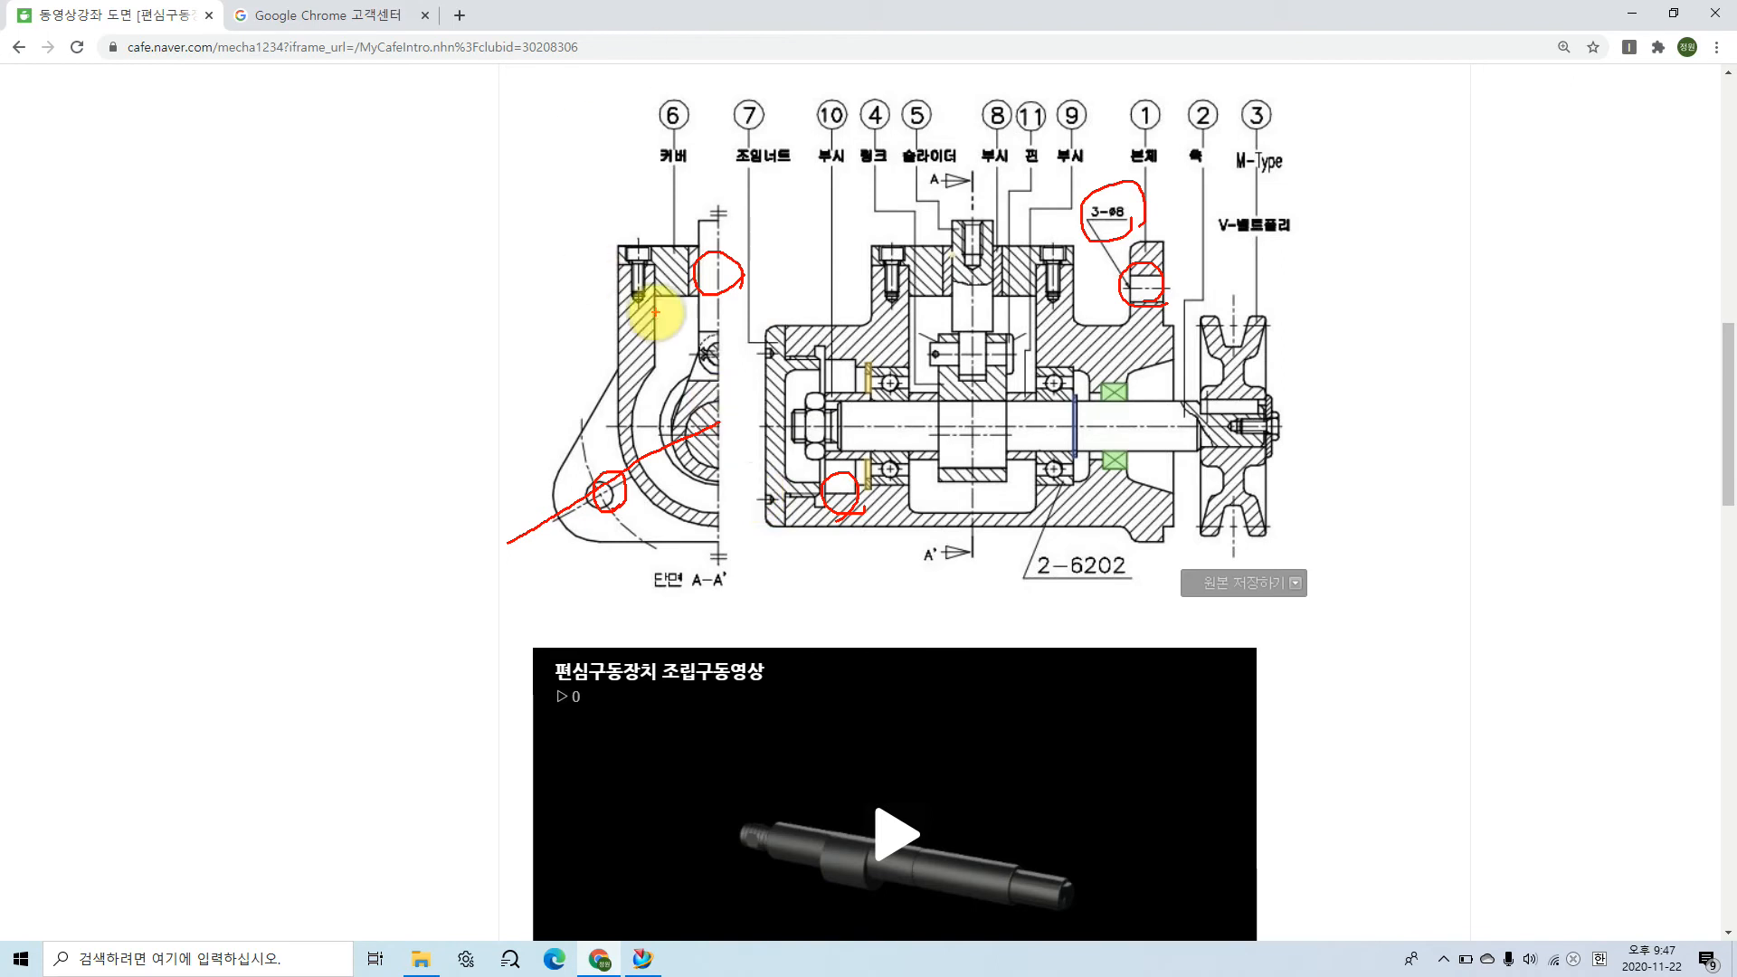
# Step: Examine the angular spacing between the three flange holes around the shaft center
pyautogui.moveTo(692, 258)
pyautogui.mouseDown()
pyautogui.moveTo(579, 332)
pyautogui.moveTo(582, 468)
pyautogui.mouseUp()
pyautogui.moveTo(489, 276); pyautogui.dragTo(497, 328)
pyautogui.moveTo(509, 300)
pyautogui.mouseDown()
pyautogui.moveTo(534, 283)
pyautogui.moveTo(550, 304)
pyautogui.moveTo(562, 265)
pyautogui.mouseUp()
pyautogui.moveTo(626, 519)
pyautogui.mouseDown()
pyautogui.moveTo(770, 562)
pyautogui.moveTo(825, 539)
pyautogui.mouseUp()
pyautogui.moveTo(704, 258); pyautogui.dragTo(692, 389)
pyautogui.moveTo(702, 421); pyautogui.dragTo(972, 547)
pyautogui.moveTo(747, 271)
pyautogui.mouseDown()
pyautogui.moveTo(865, 341)
pyautogui.moveTo(900, 475)
pyautogui.mouseUp()
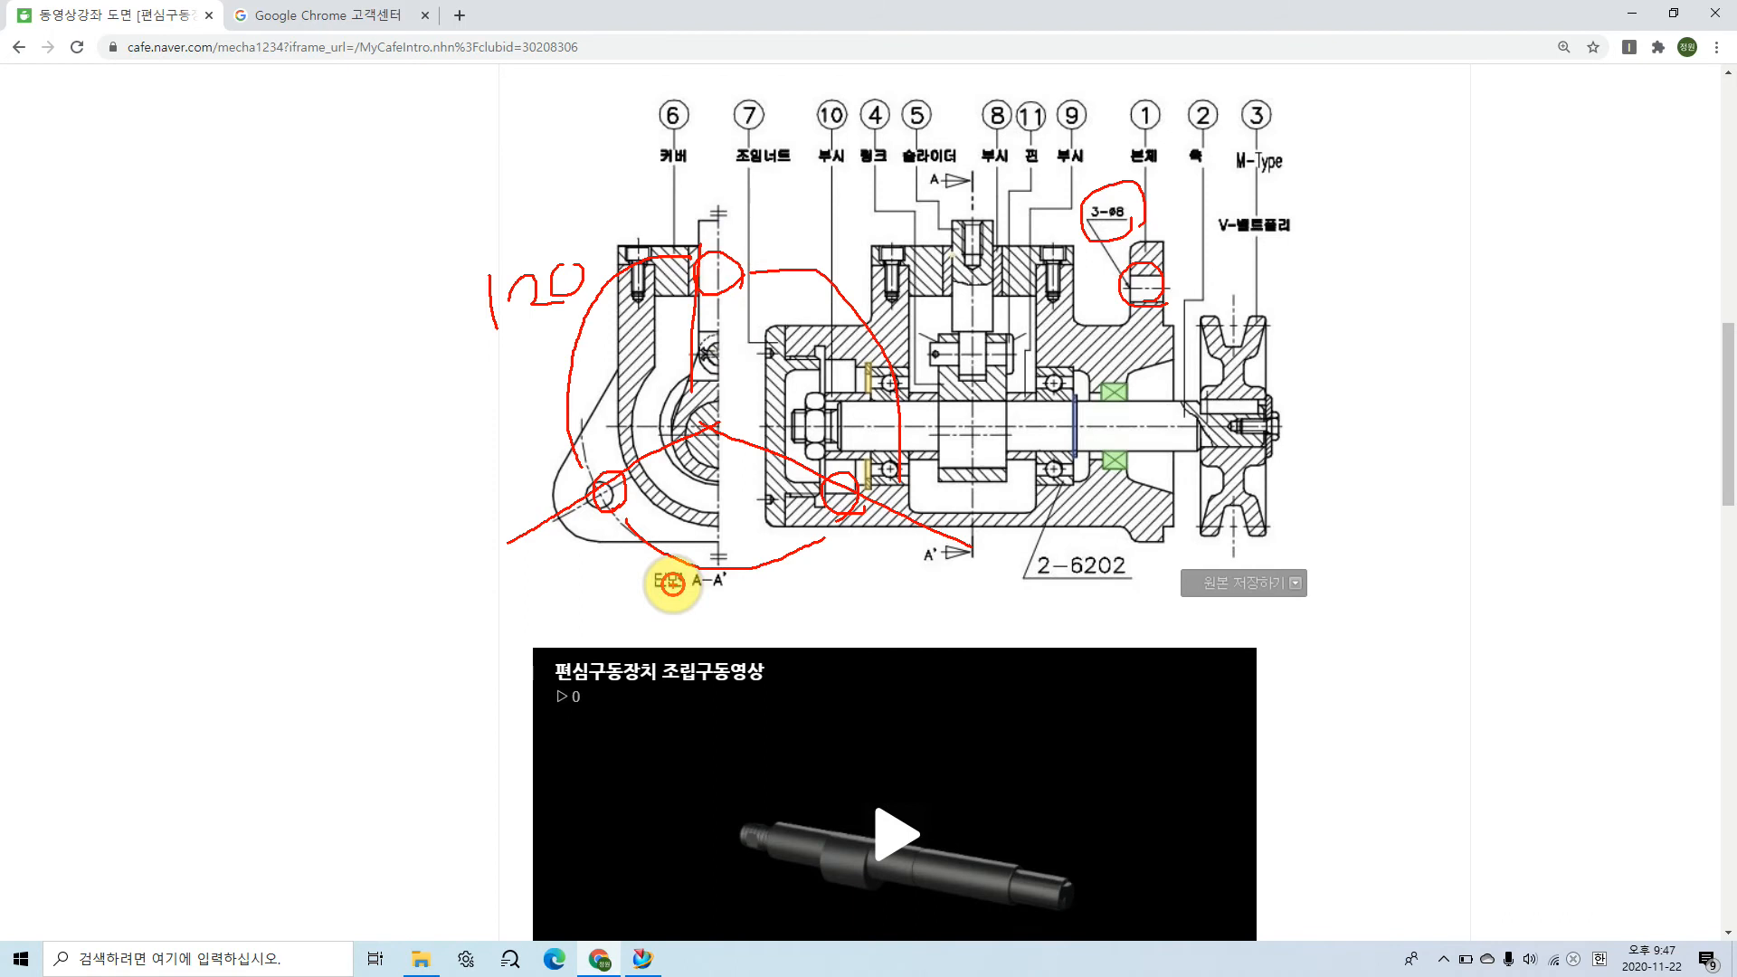
# Step: Examine the radial distance from the shaft center to the flange hole center in section A-A' and the main section view
pyautogui.press('Escape')
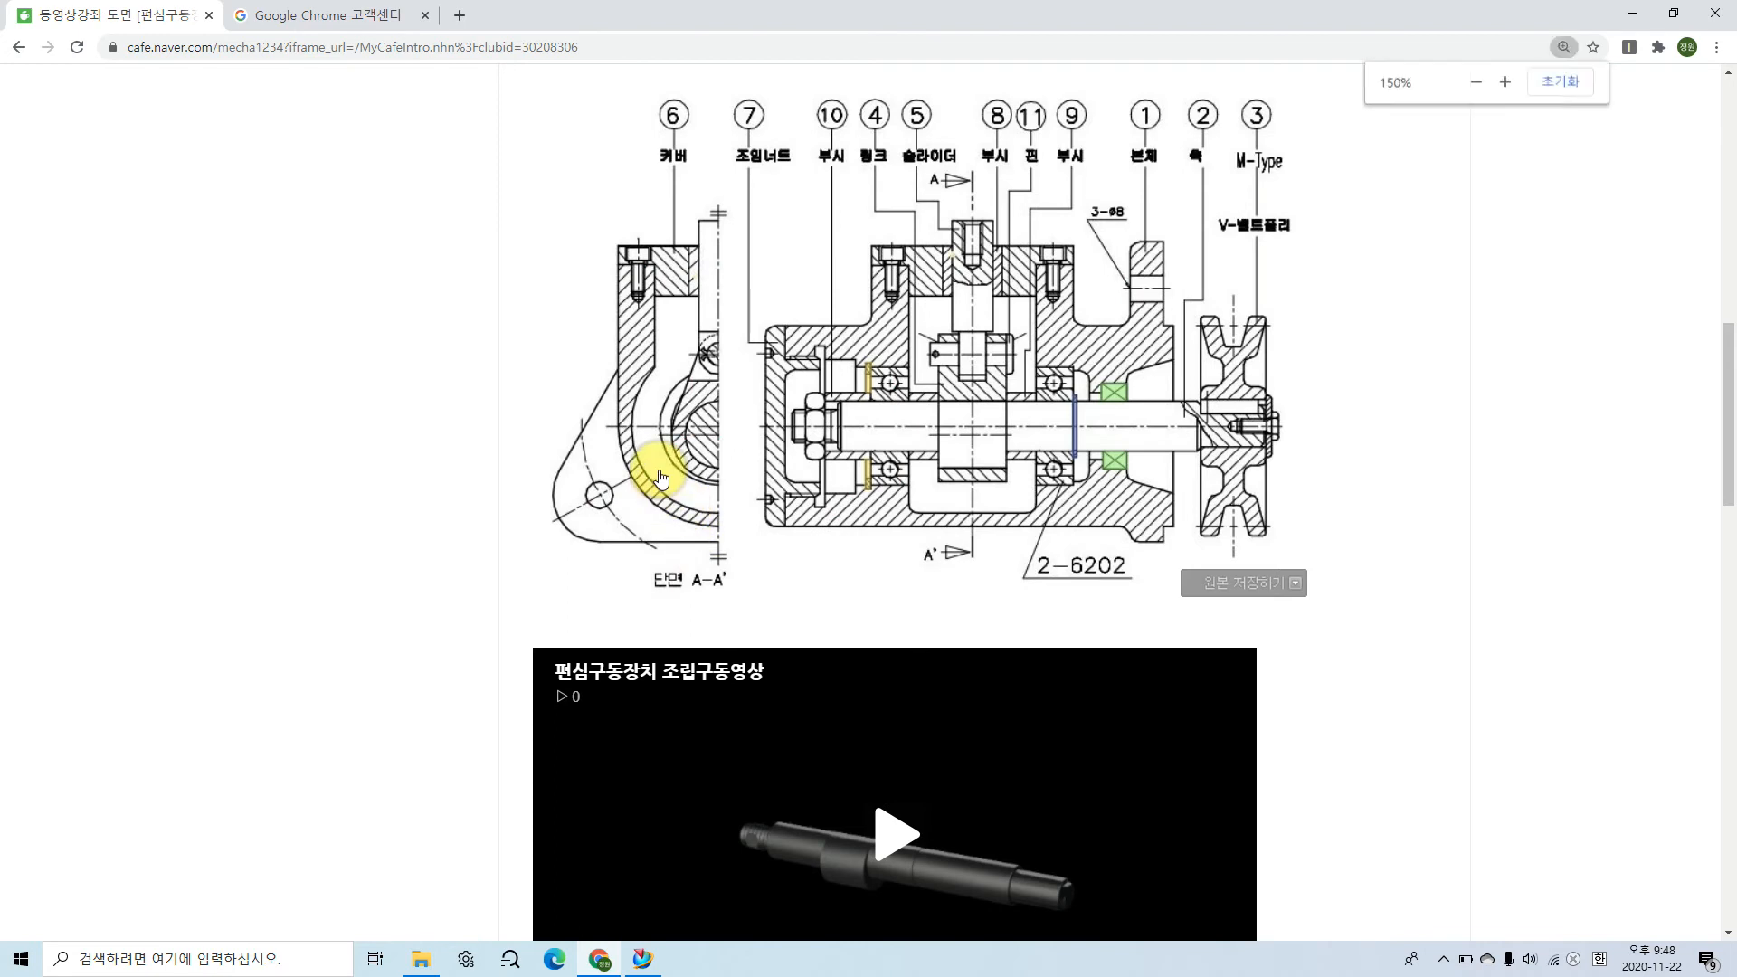
pyautogui.keyDown('ctrl'); pyautogui.scroll(2, 661, 477); pyautogui.keyUp('ctrl')
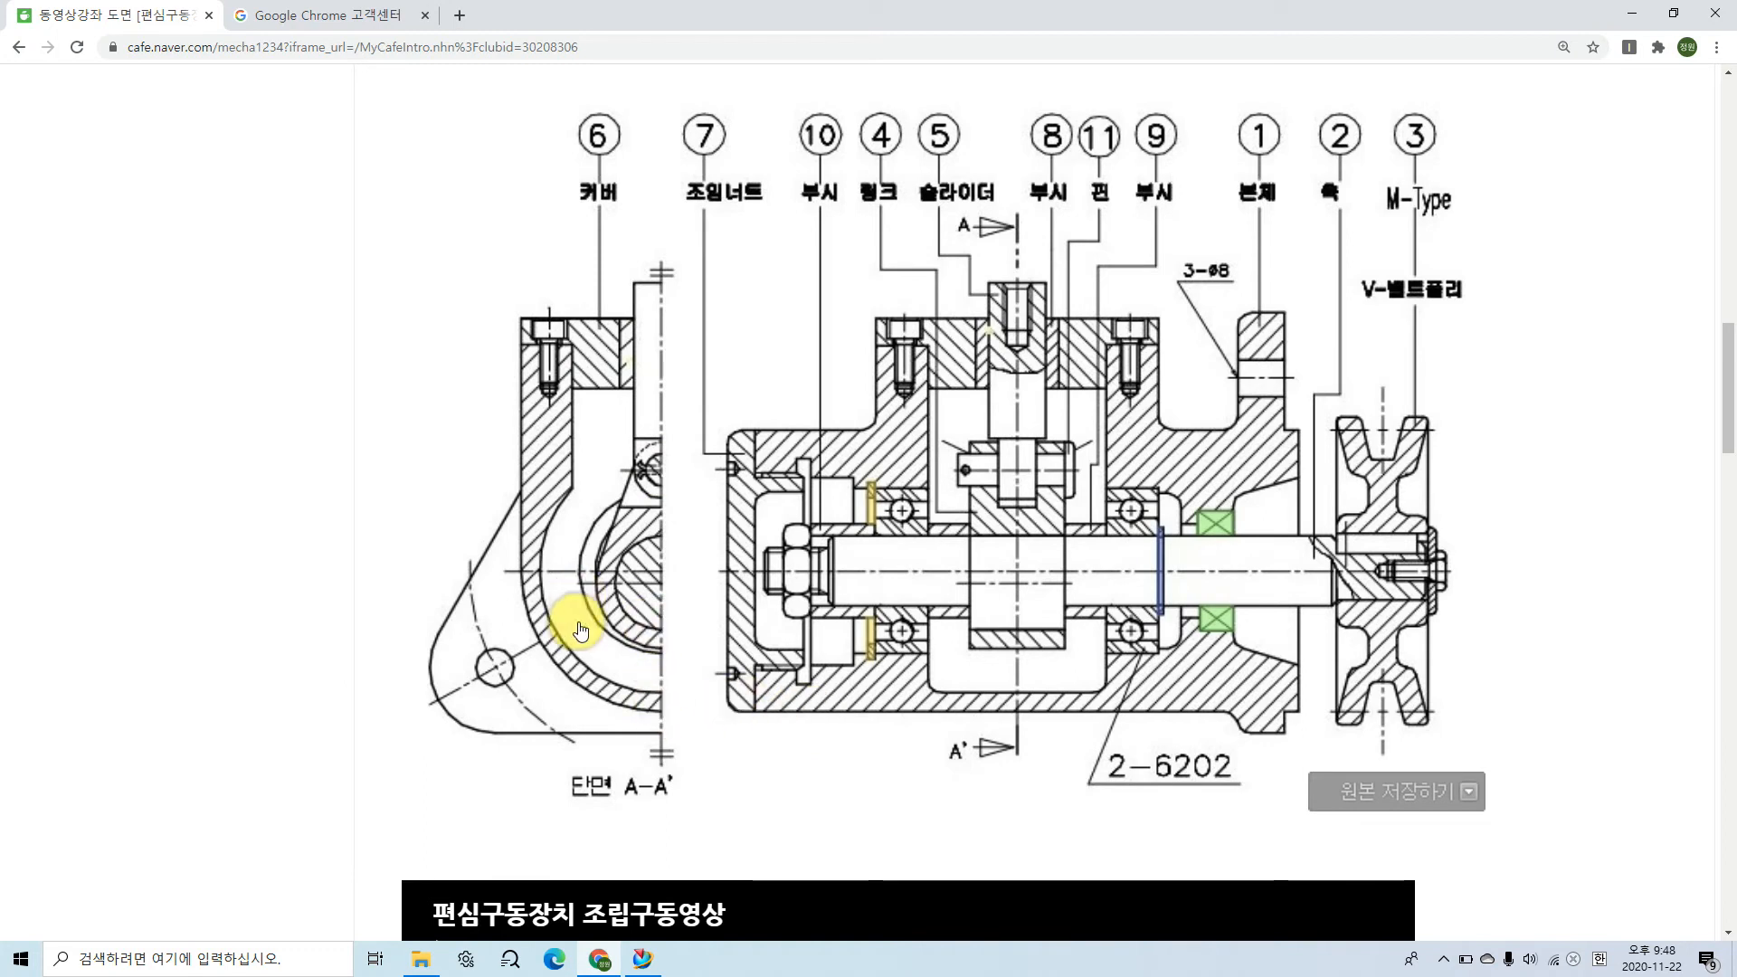
pyautogui.moveTo(466, 523)
pyautogui.mouseDown()
pyautogui.moveTo(465, 609)
pyautogui.moveTo(503, 690)
pyautogui.moveTo(638, 758)
pyautogui.mouseUp()
pyautogui.moveTo(661, 579)
pyautogui.mouseDown()
pyautogui.moveTo(659, 561)
pyautogui.moveTo(596, 595)
pyautogui.moveTo(488, 677)
pyautogui.moveTo(535, 673)
pyautogui.mouseUp()
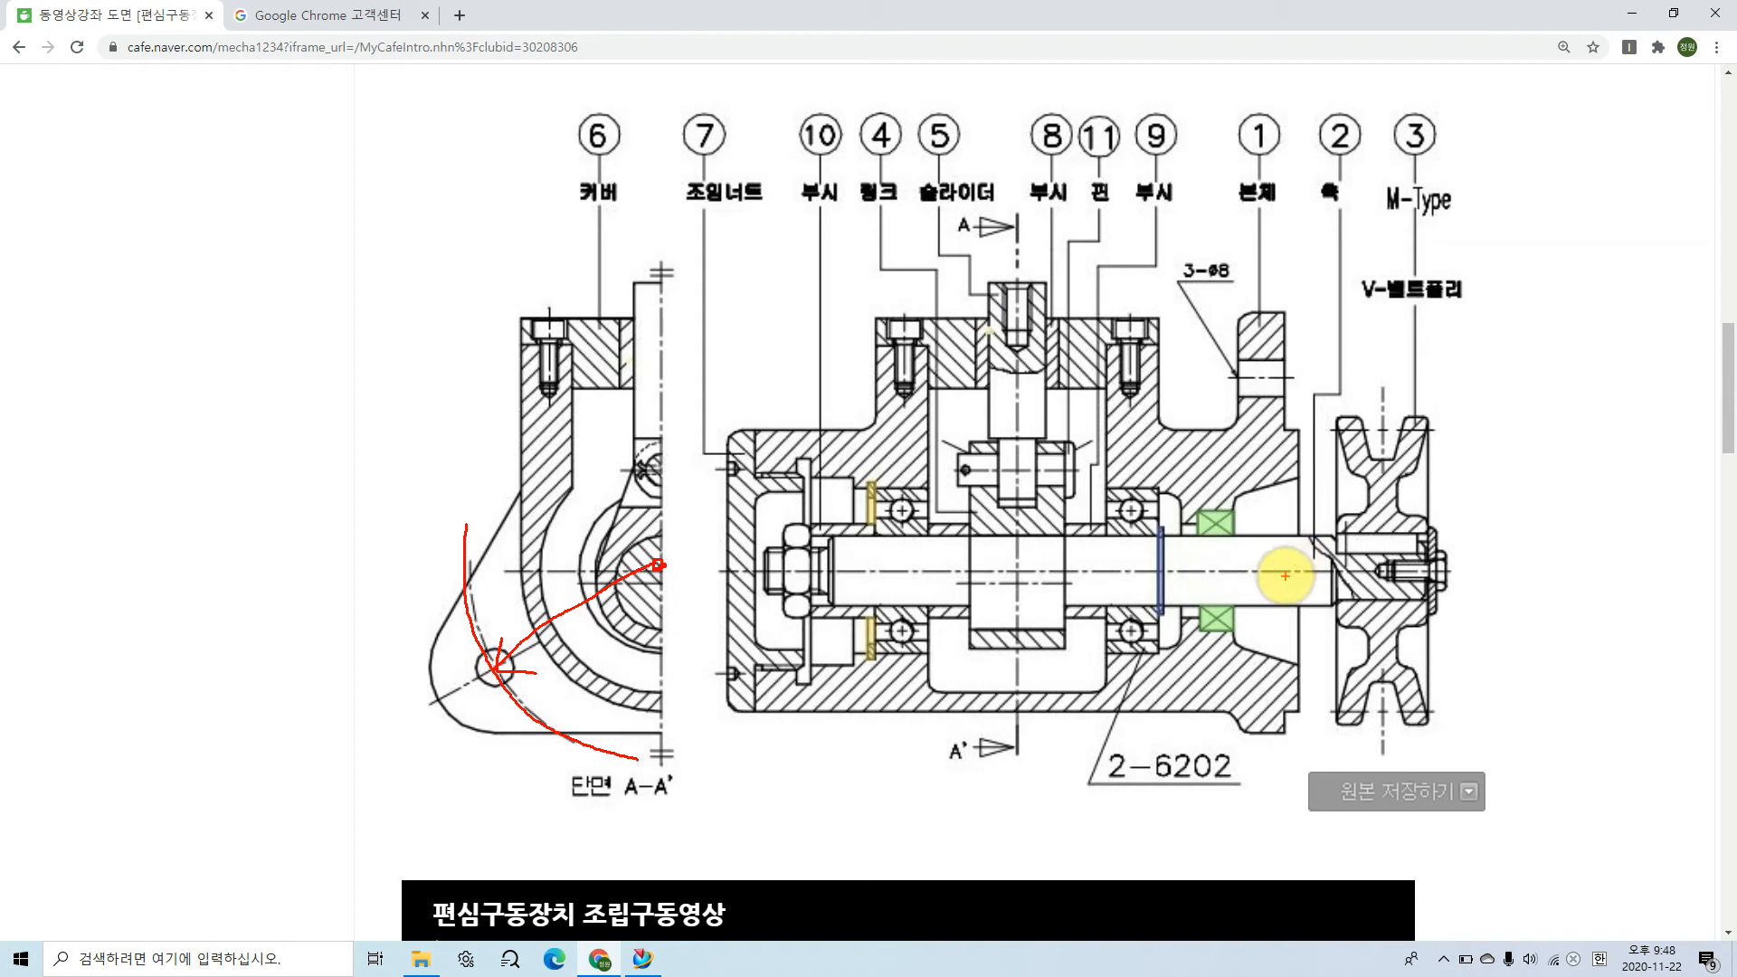
pyautogui.moveTo(1207, 369); pyautogui.dragTo(1336, 378)
pyautogui.moveTo(1258, 569)
pyautogui.mouseDown()
pyautogui.moveTo(1253, 380)
pyautogui.moveTo(1270, 396)
pyautogui.mouseUp()
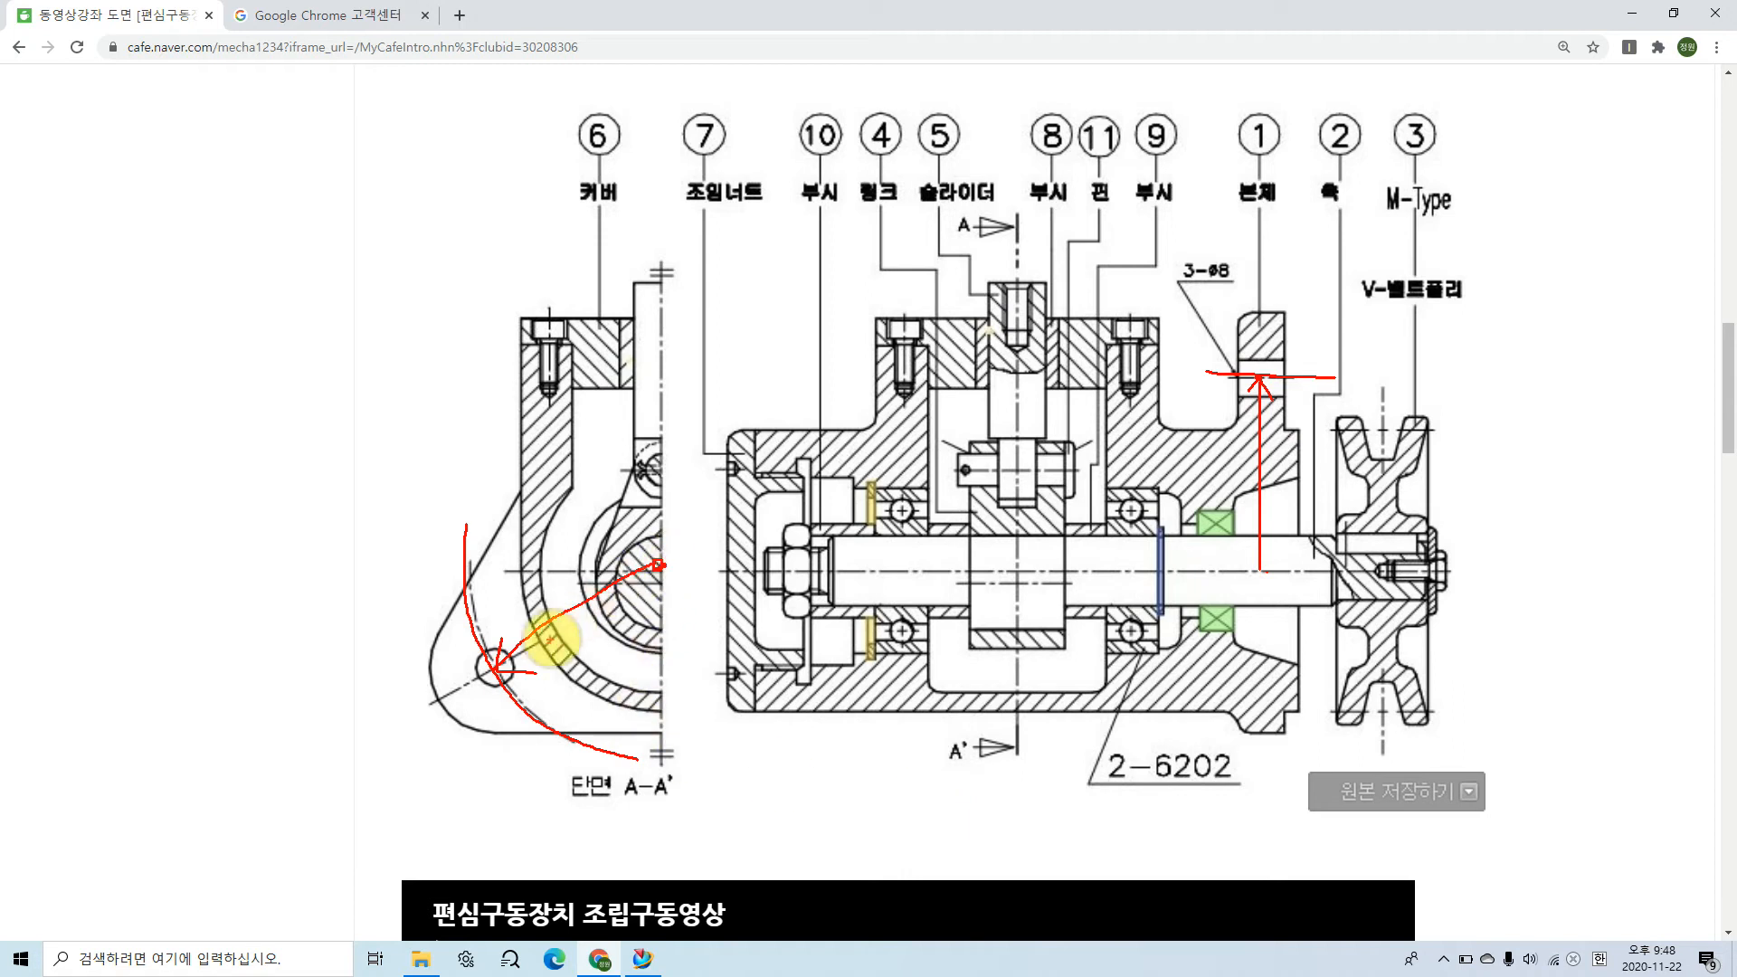
pyautogui.moveTo(1218, 572); pyautogui.dragTo(1309, 569)
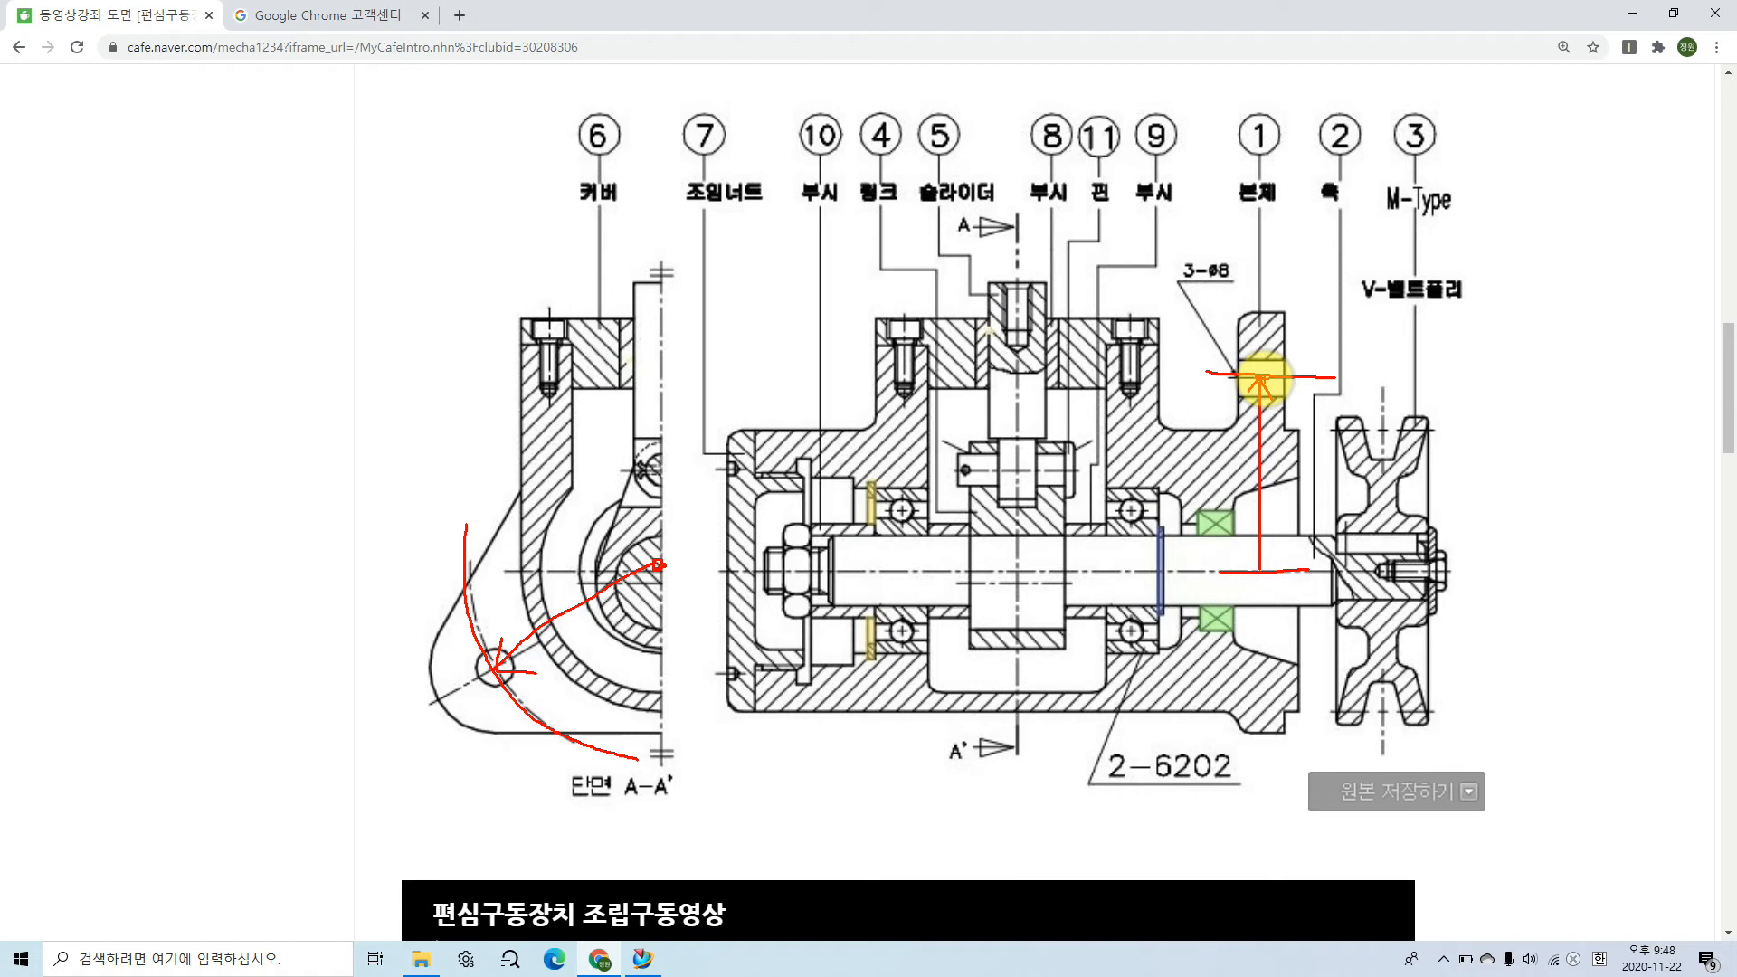
pyautogui.click(1302, 391)
pyautogui.moveTo(1302, 392)
pyautogui.mouseDown()
pyautogui.moveTo(1322, 387)
pyautogui.moveTo(1317, 426)
pyautogui.mouseUp()
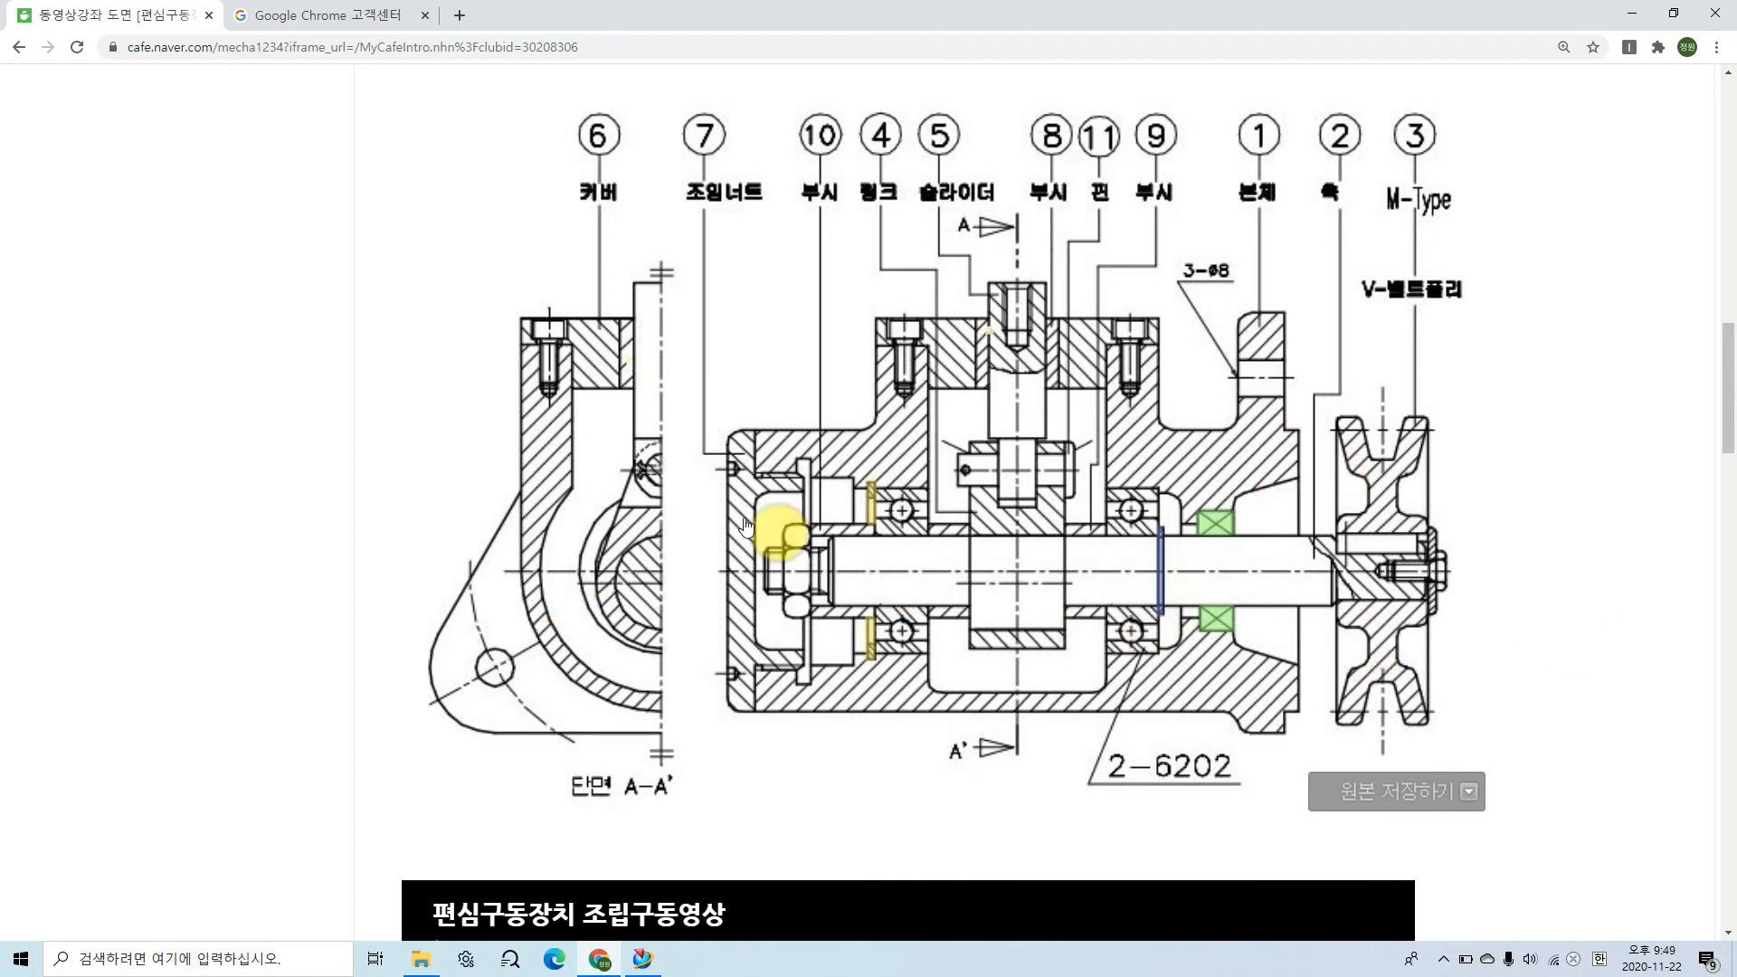
# Step: Switch to NX and sketch a circle about 16 mm in diameter above the body, slightly off the vertical axis
pyautogui.click(642, 959)
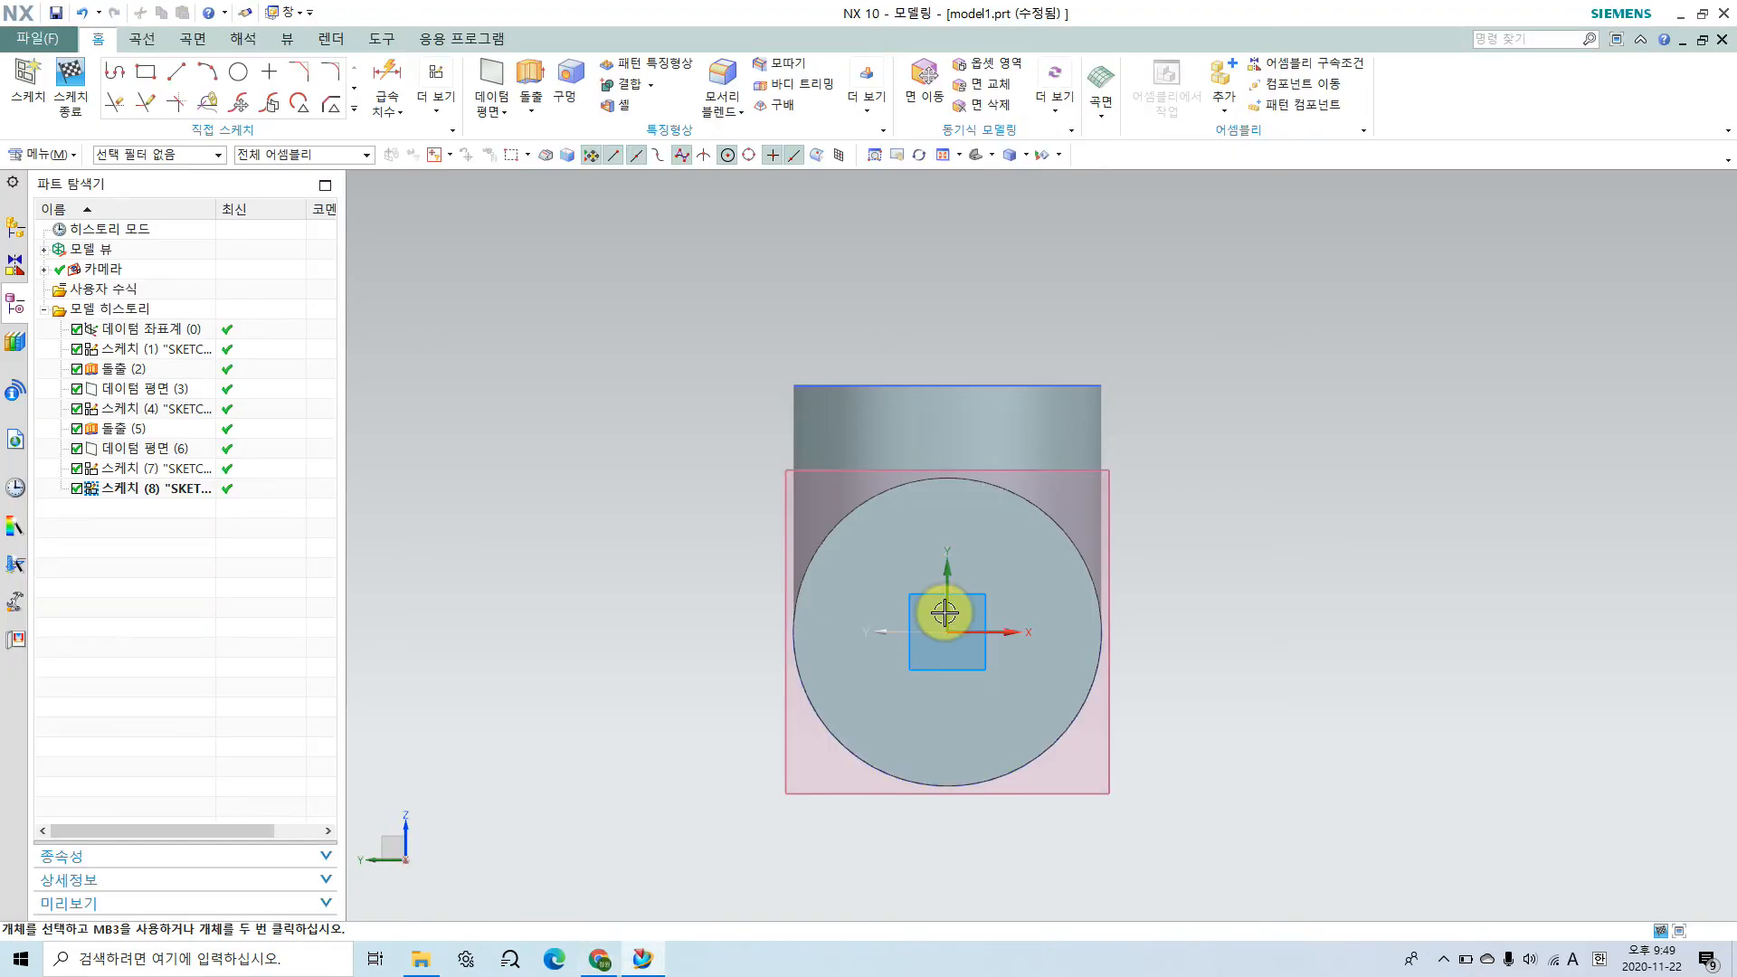
pyautogui.click(177, 74)
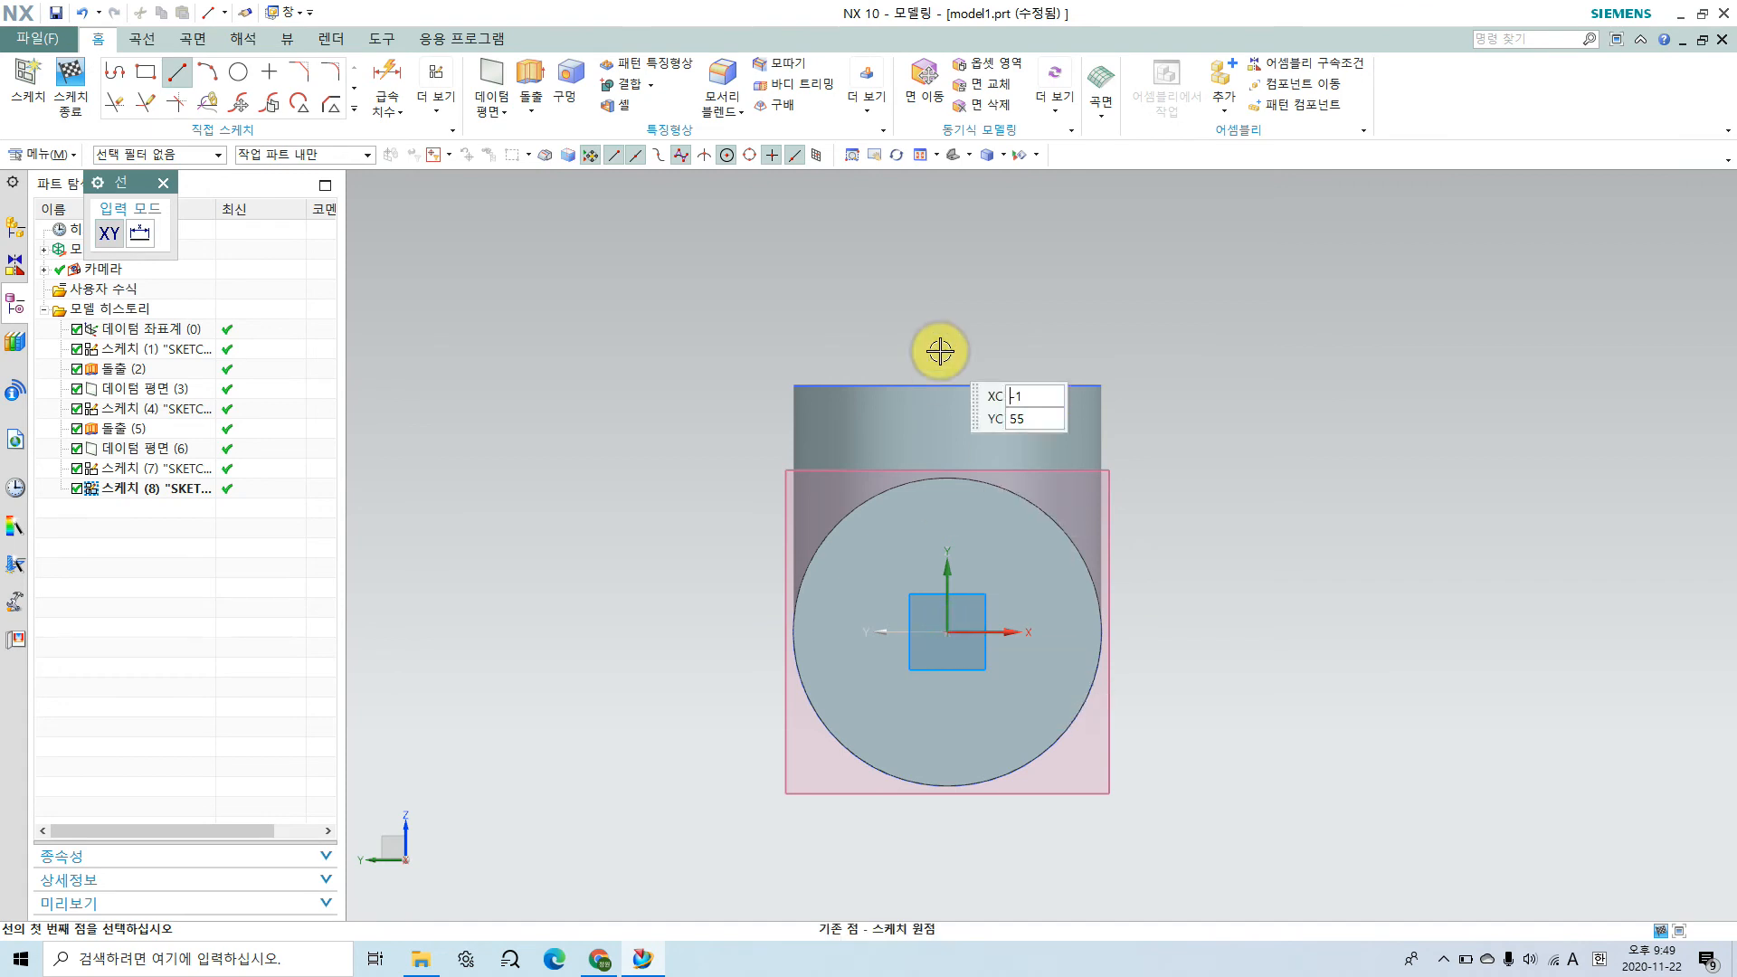
pyautogui.press('Escape')
pyautogui.click(237, 73)
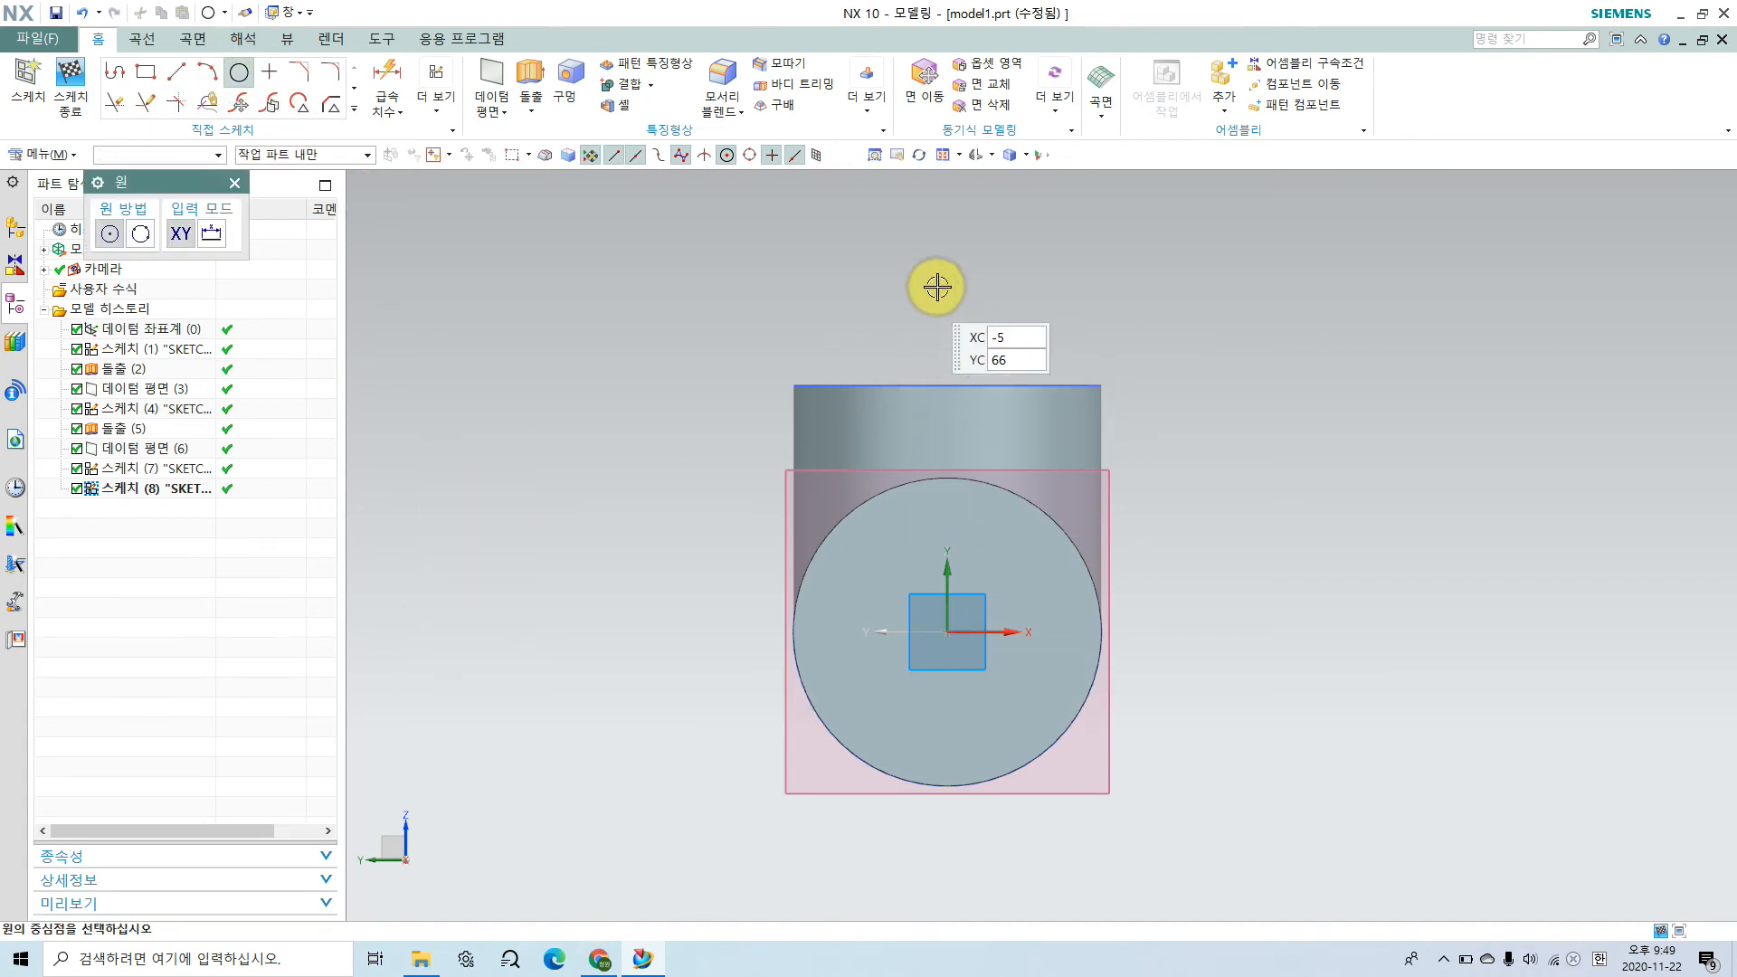
pyautogui.click(962, 311)
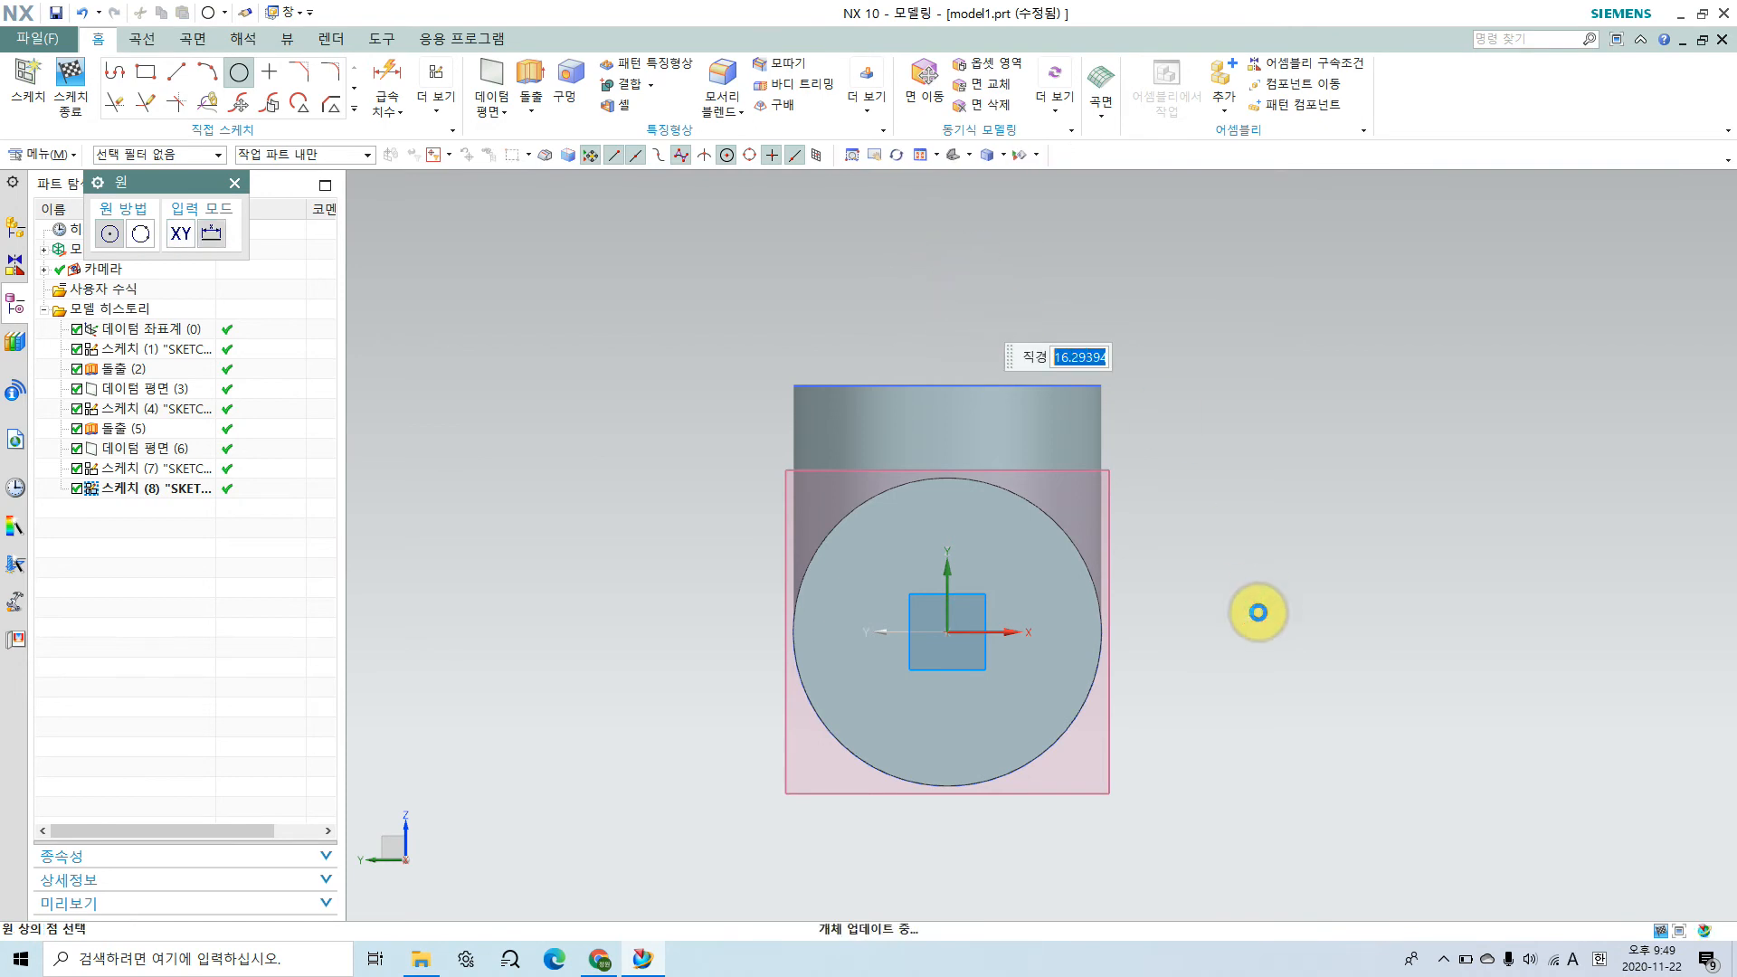
pyautogui.keyDown('shift'); pyautogui.moveTo(1121, 405); pyautogui.dragTo(1121, 548, button='middle'); pyautogui.keyUp('shift')
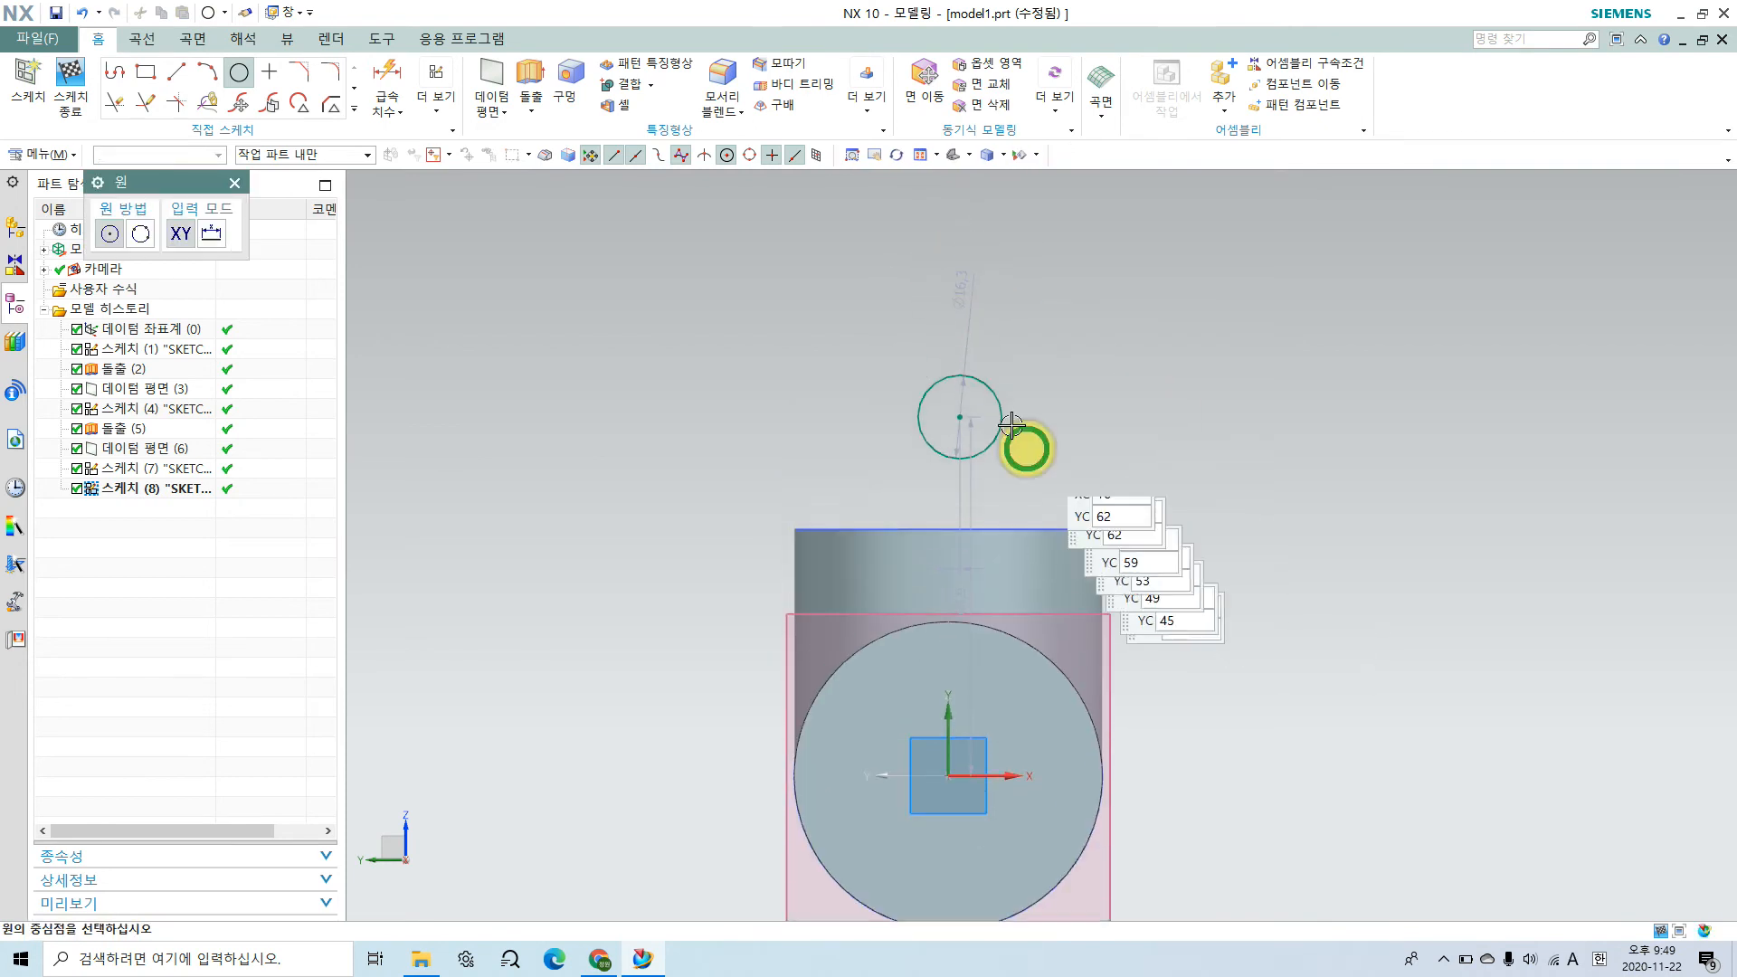
pyautogui.press('Escape')
# Step: Set the sketched hole circle's diameter to 8 mm
pyautogui.doubleClick(958, 286)
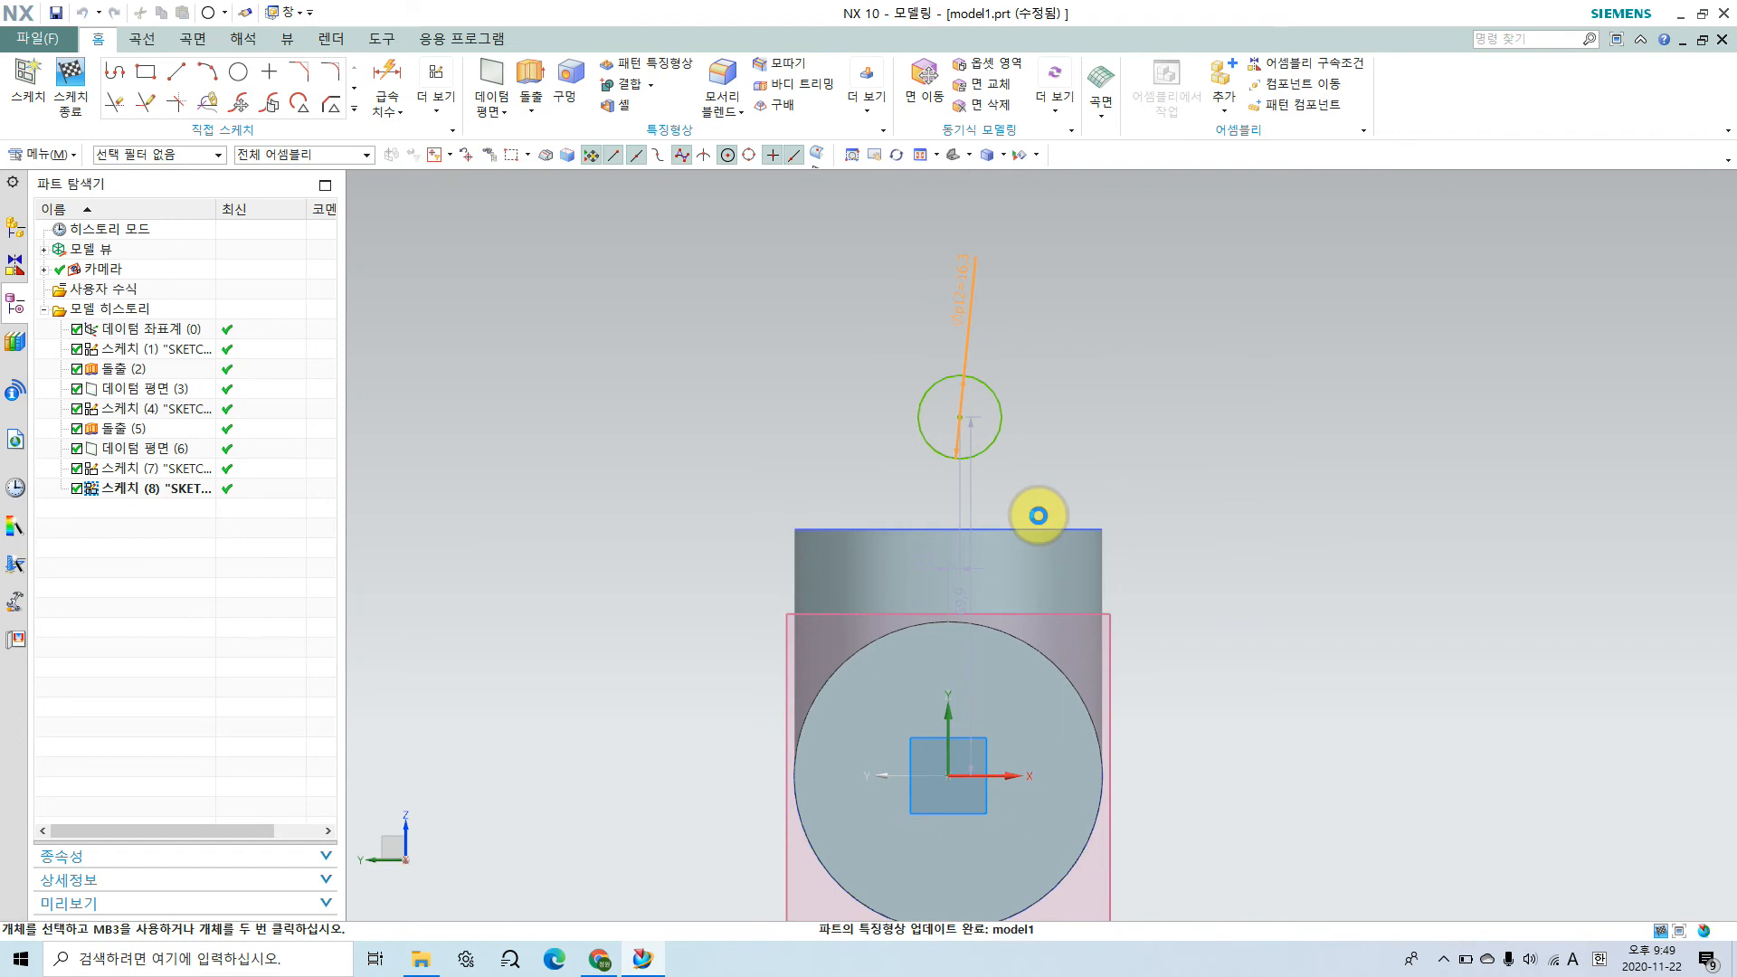
pyautogui.write('8')
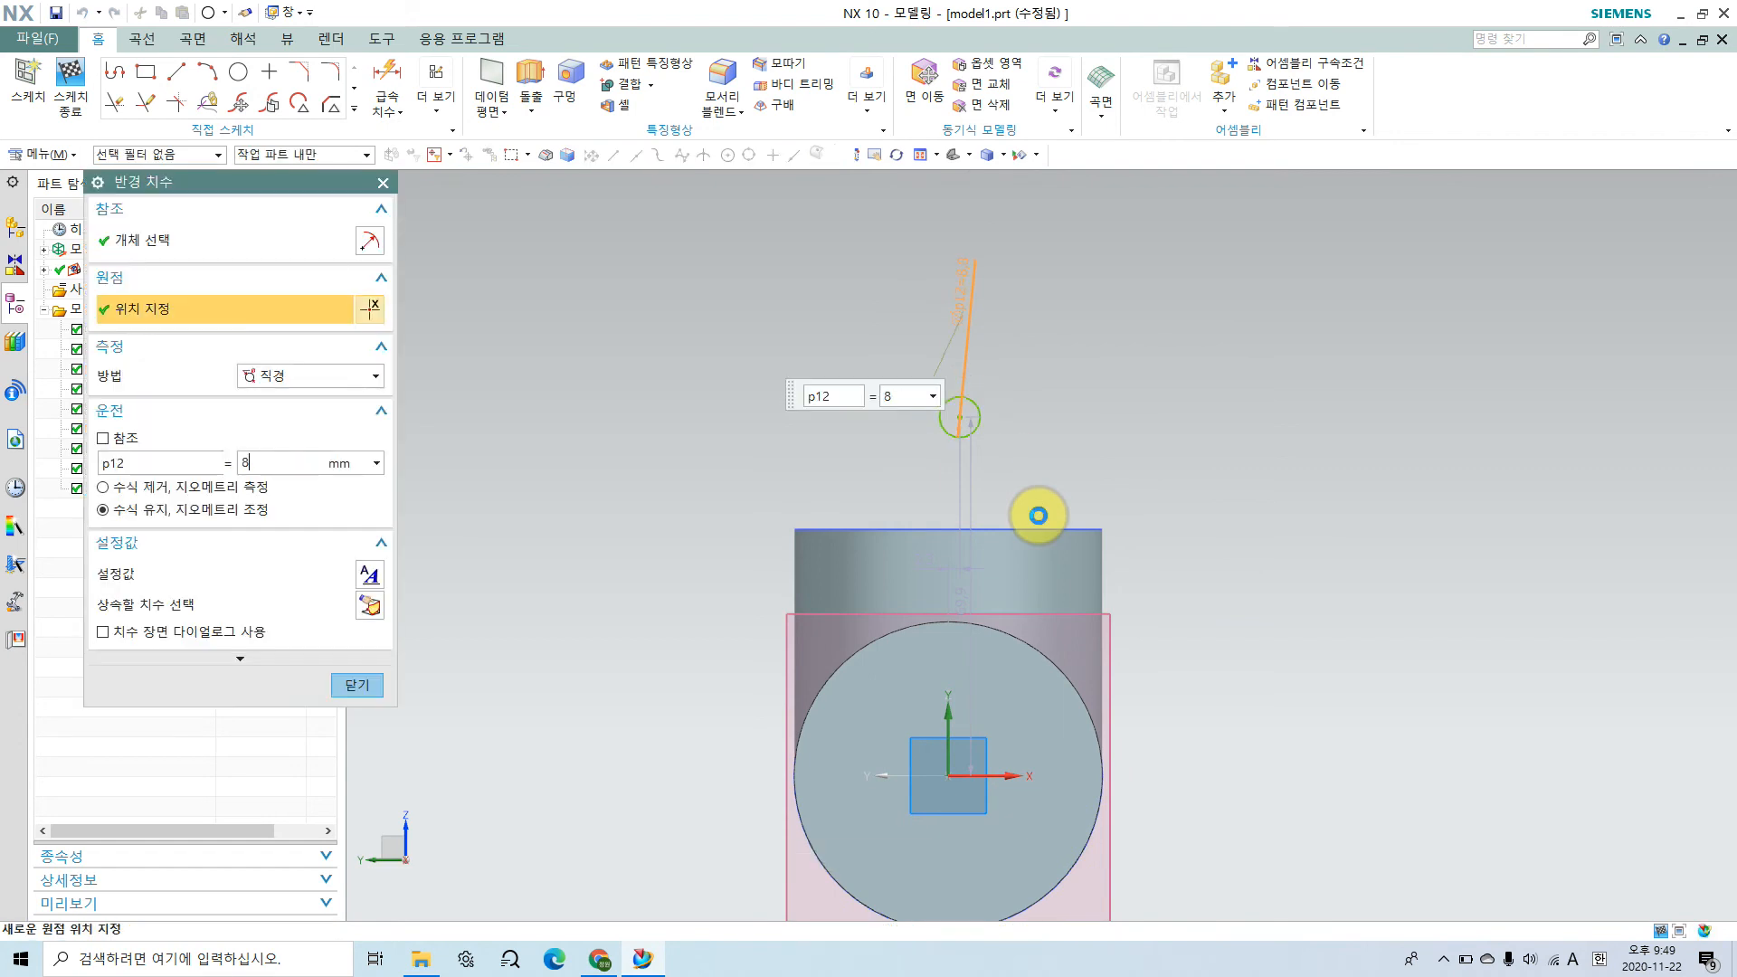
pyautogui.middleClick(718, 268)
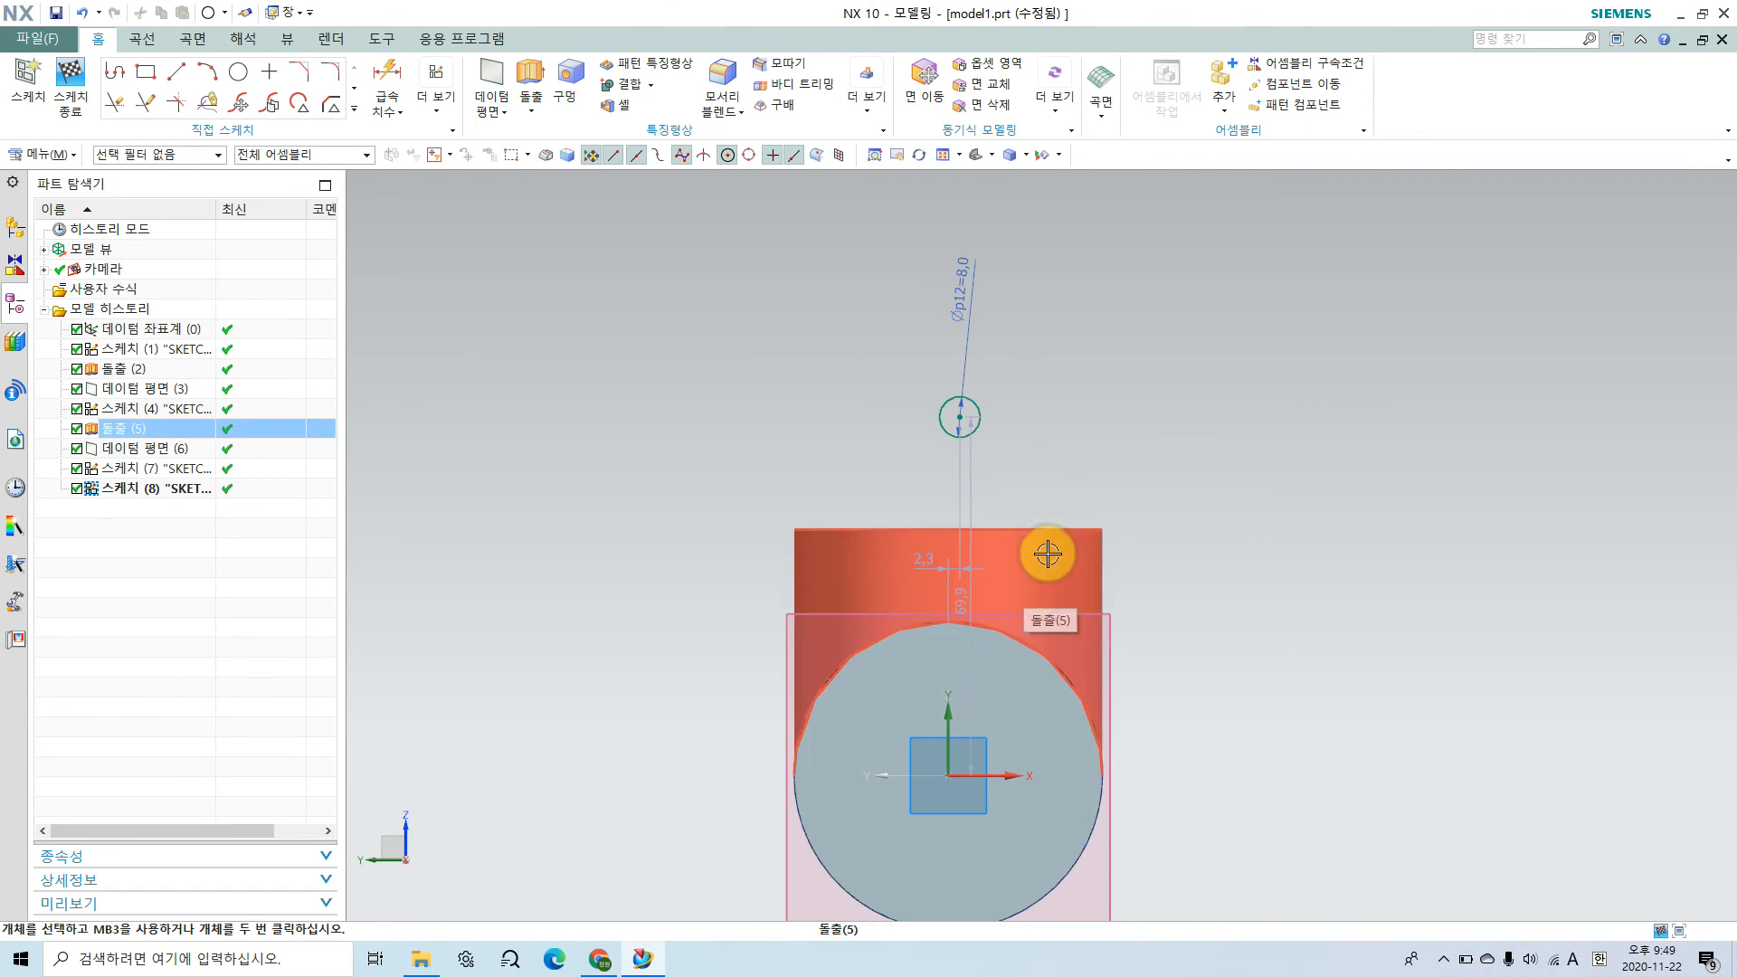
# Step: Constrain the 8 mm circle's center onto the sketch's vertical axis with a point-on-curve geometric constraint
pyautogui.click(959, 418)
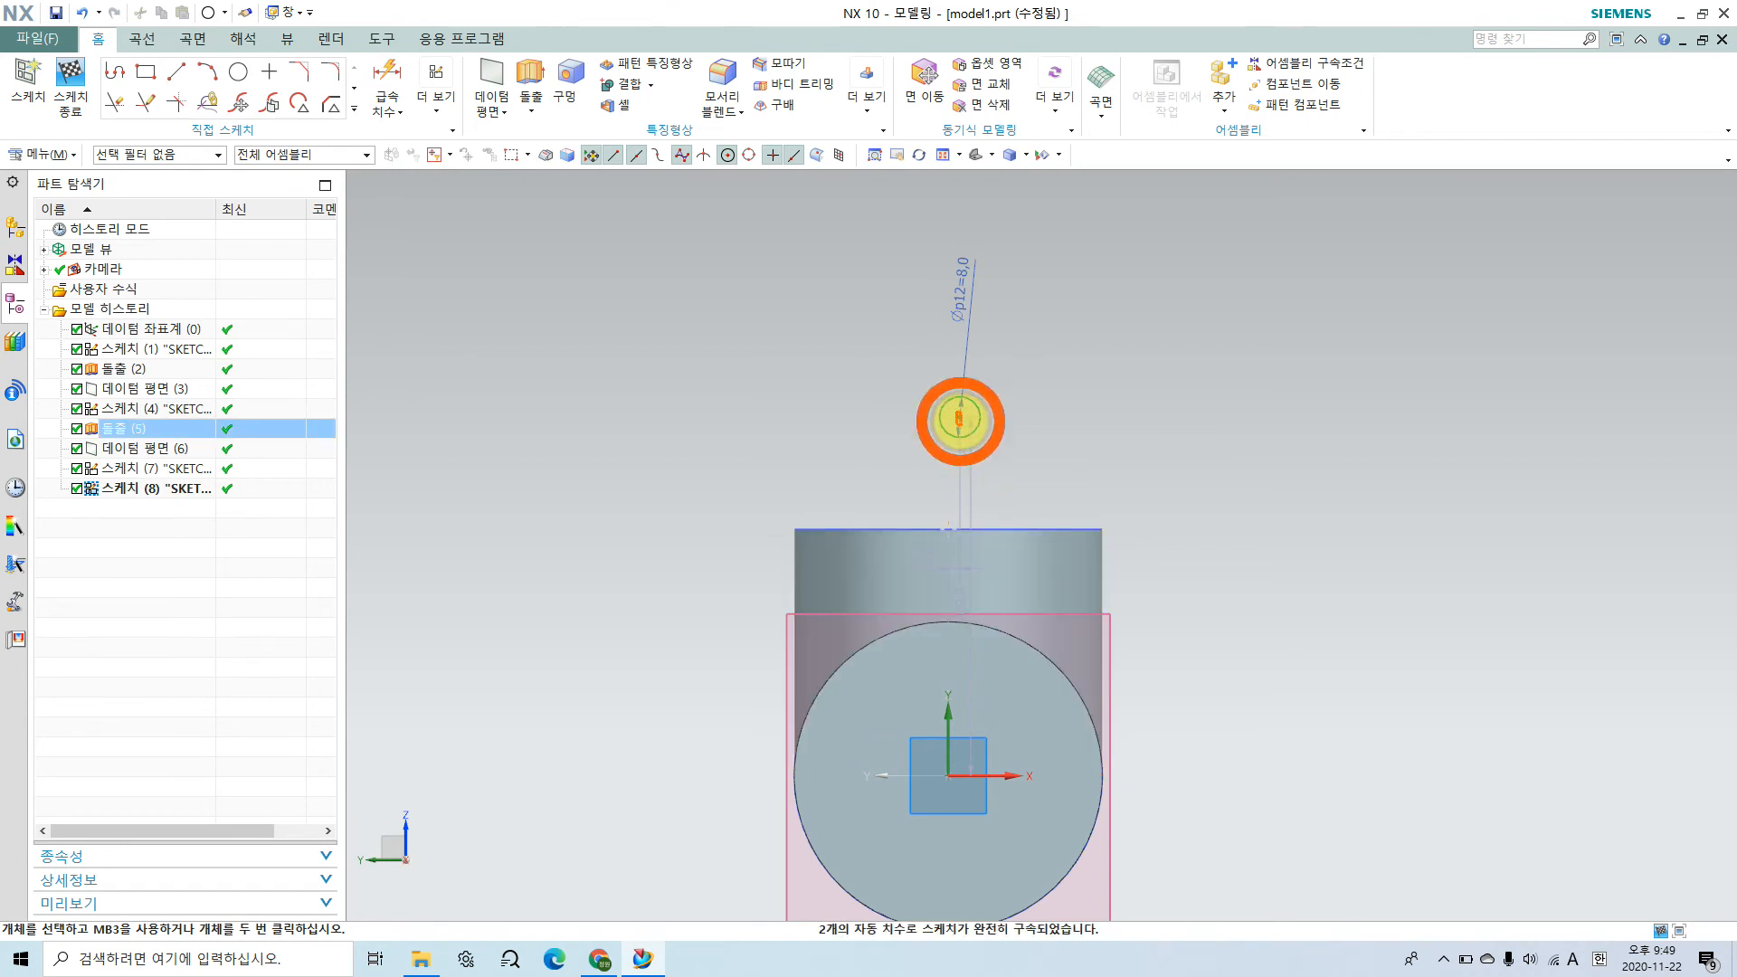
pyautogui.moveTo(956, 808)
pyautogui.mouseDown()
pyautogui.moveTo(942, 279)
pyautogui.moveTo(970, 372)
pyautogui.mouseUp()
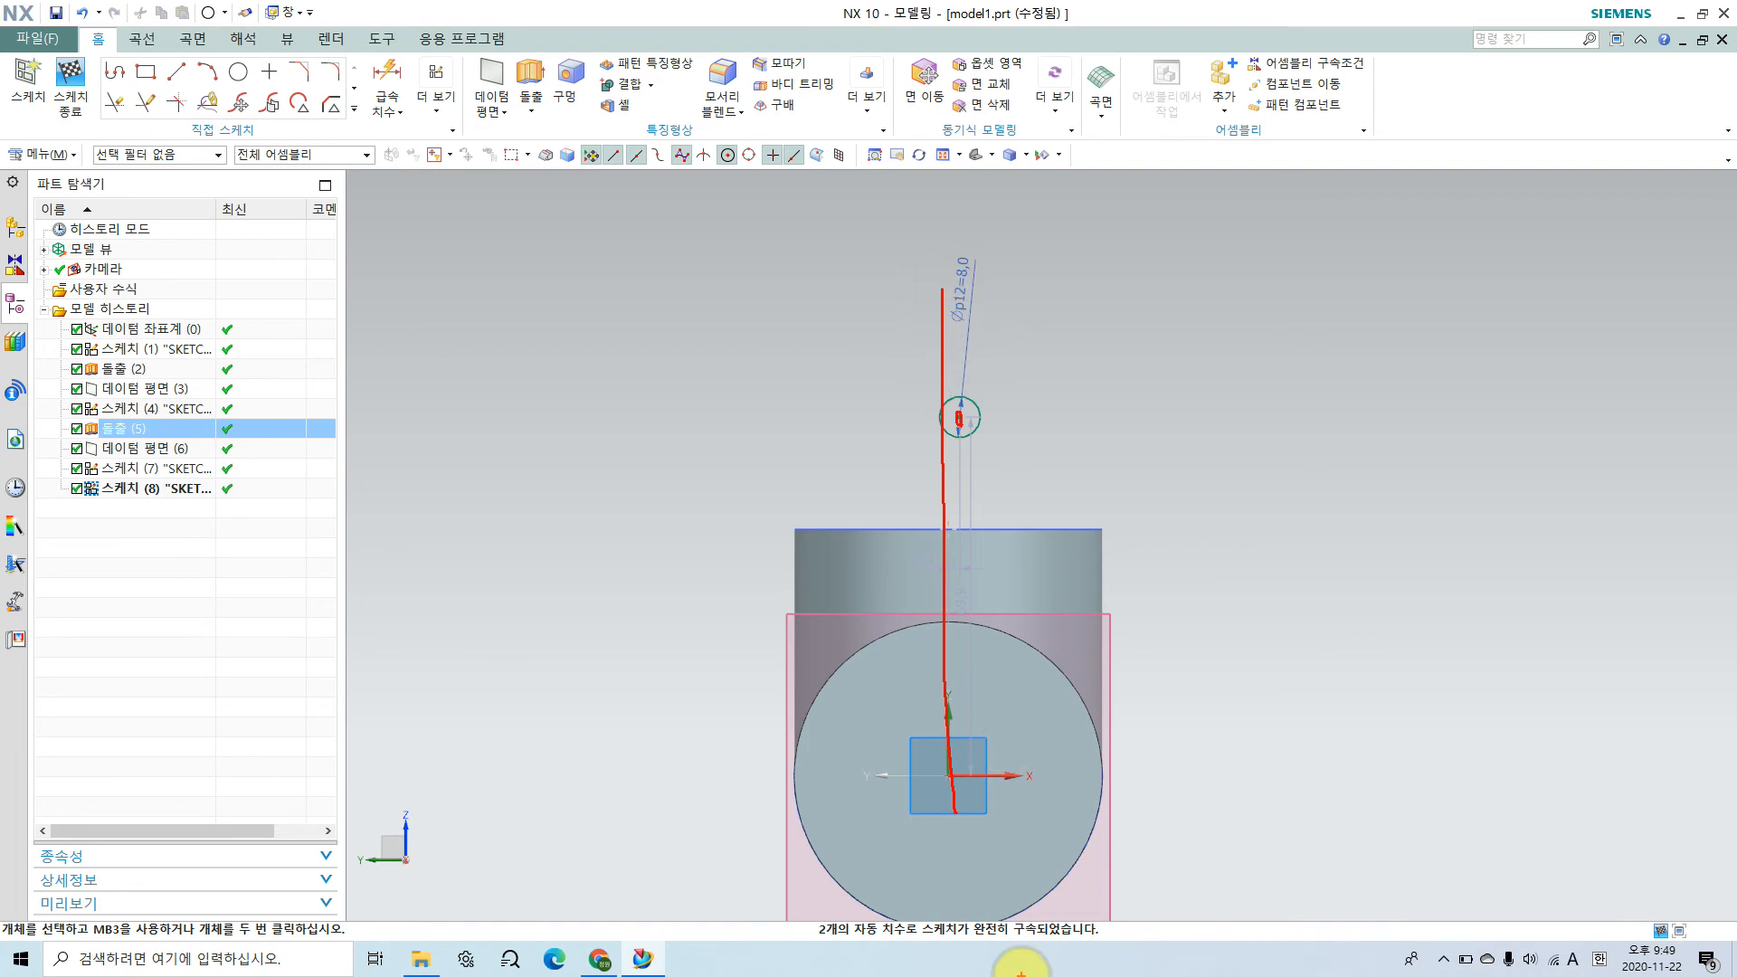
pyautogui.click(567, 380)
pyautogui.click(436, 95)
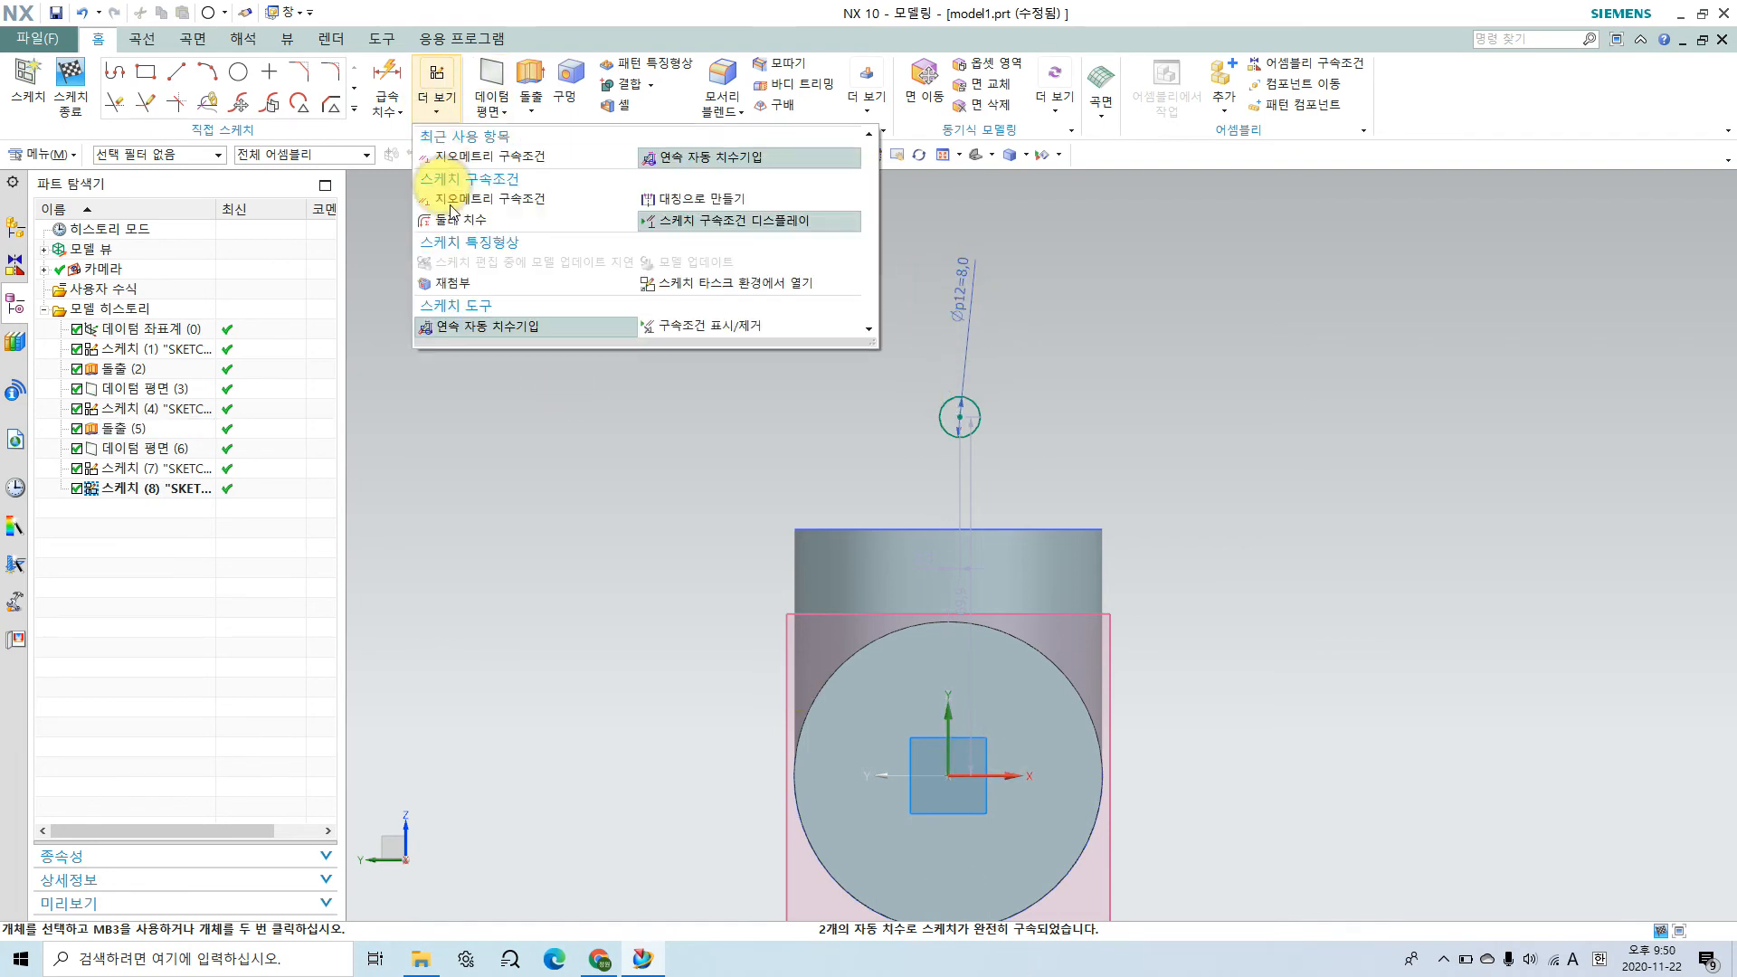
pyautogui.click(495, 156)
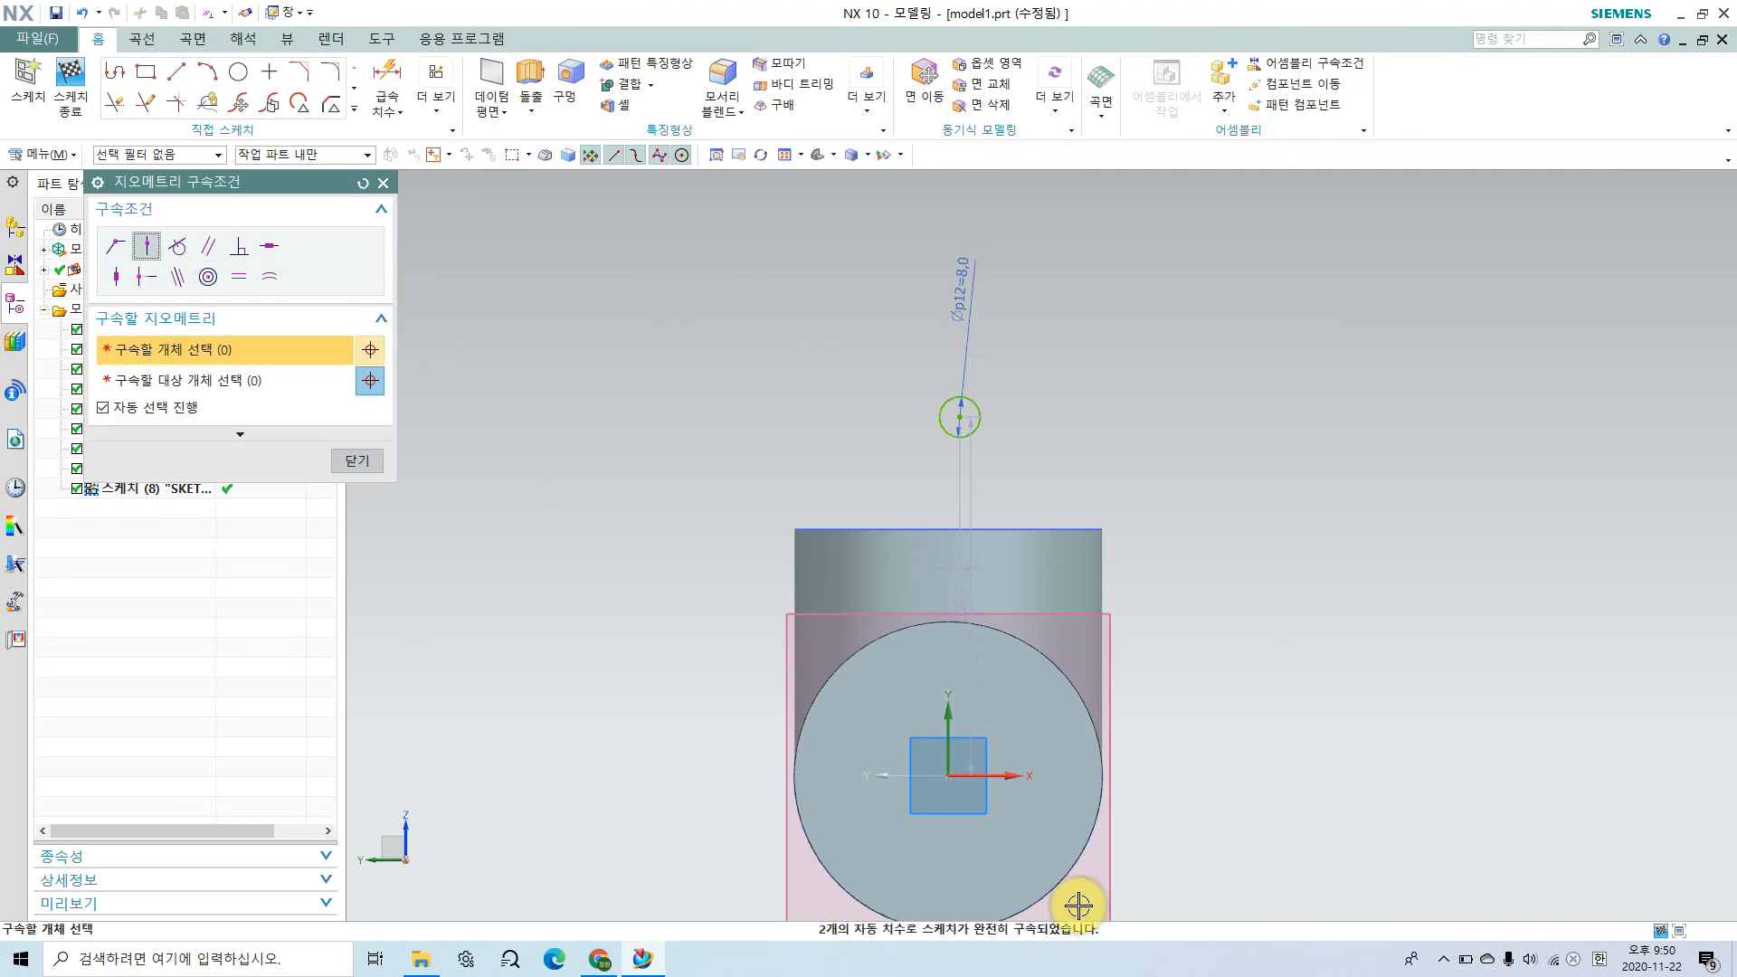
pyautogui.click(952, 721)
pyautogui.click(959, 416)
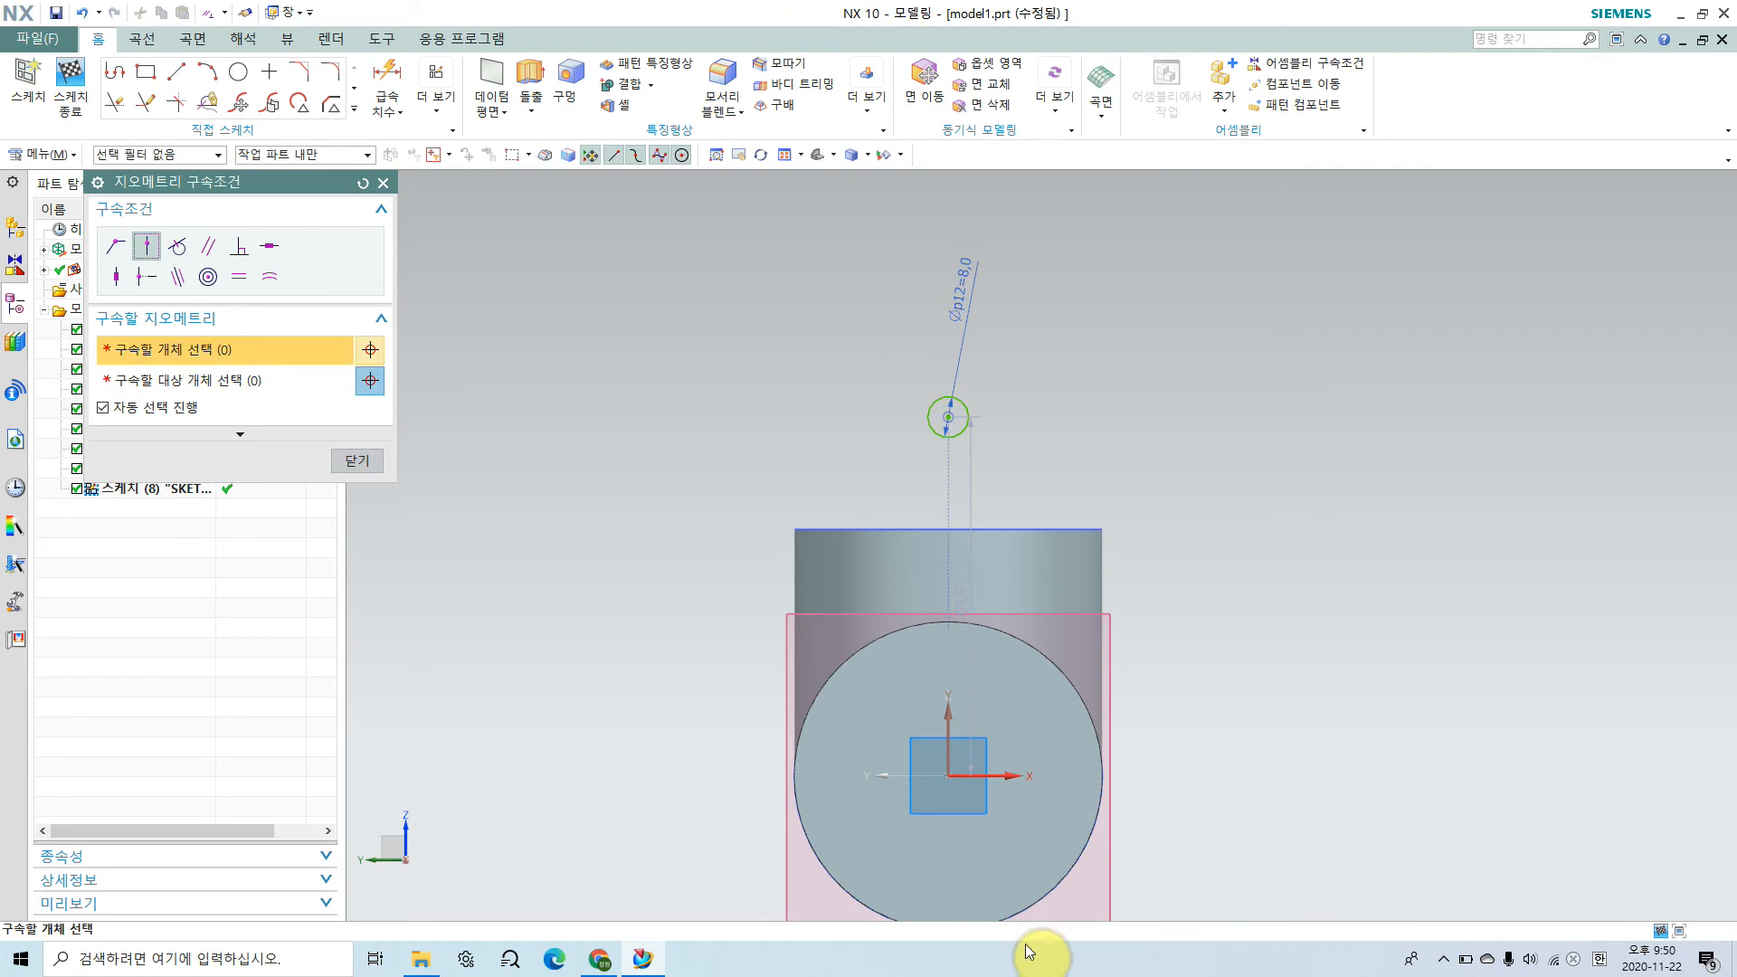
pyautogui.click(371, 461)
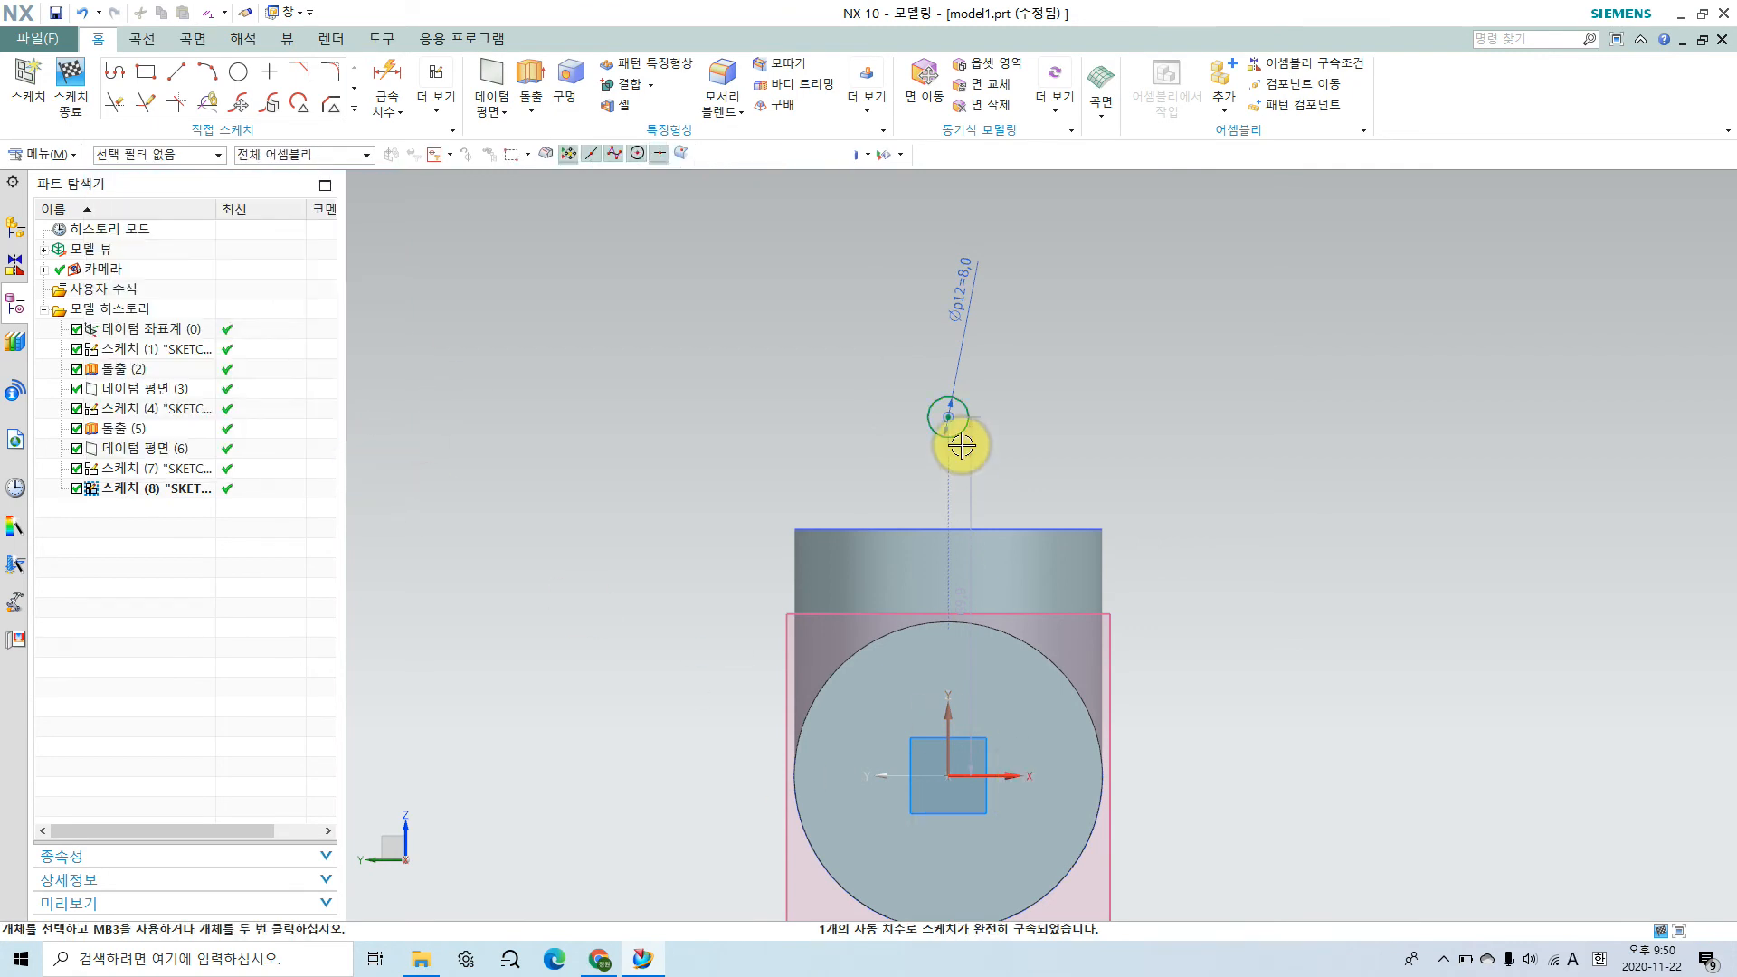
# Step: Dimension the distance from the sketch origin to the hole circle's center and set it to 41 mm
pyautogui.scroll(1, 1273, 745)
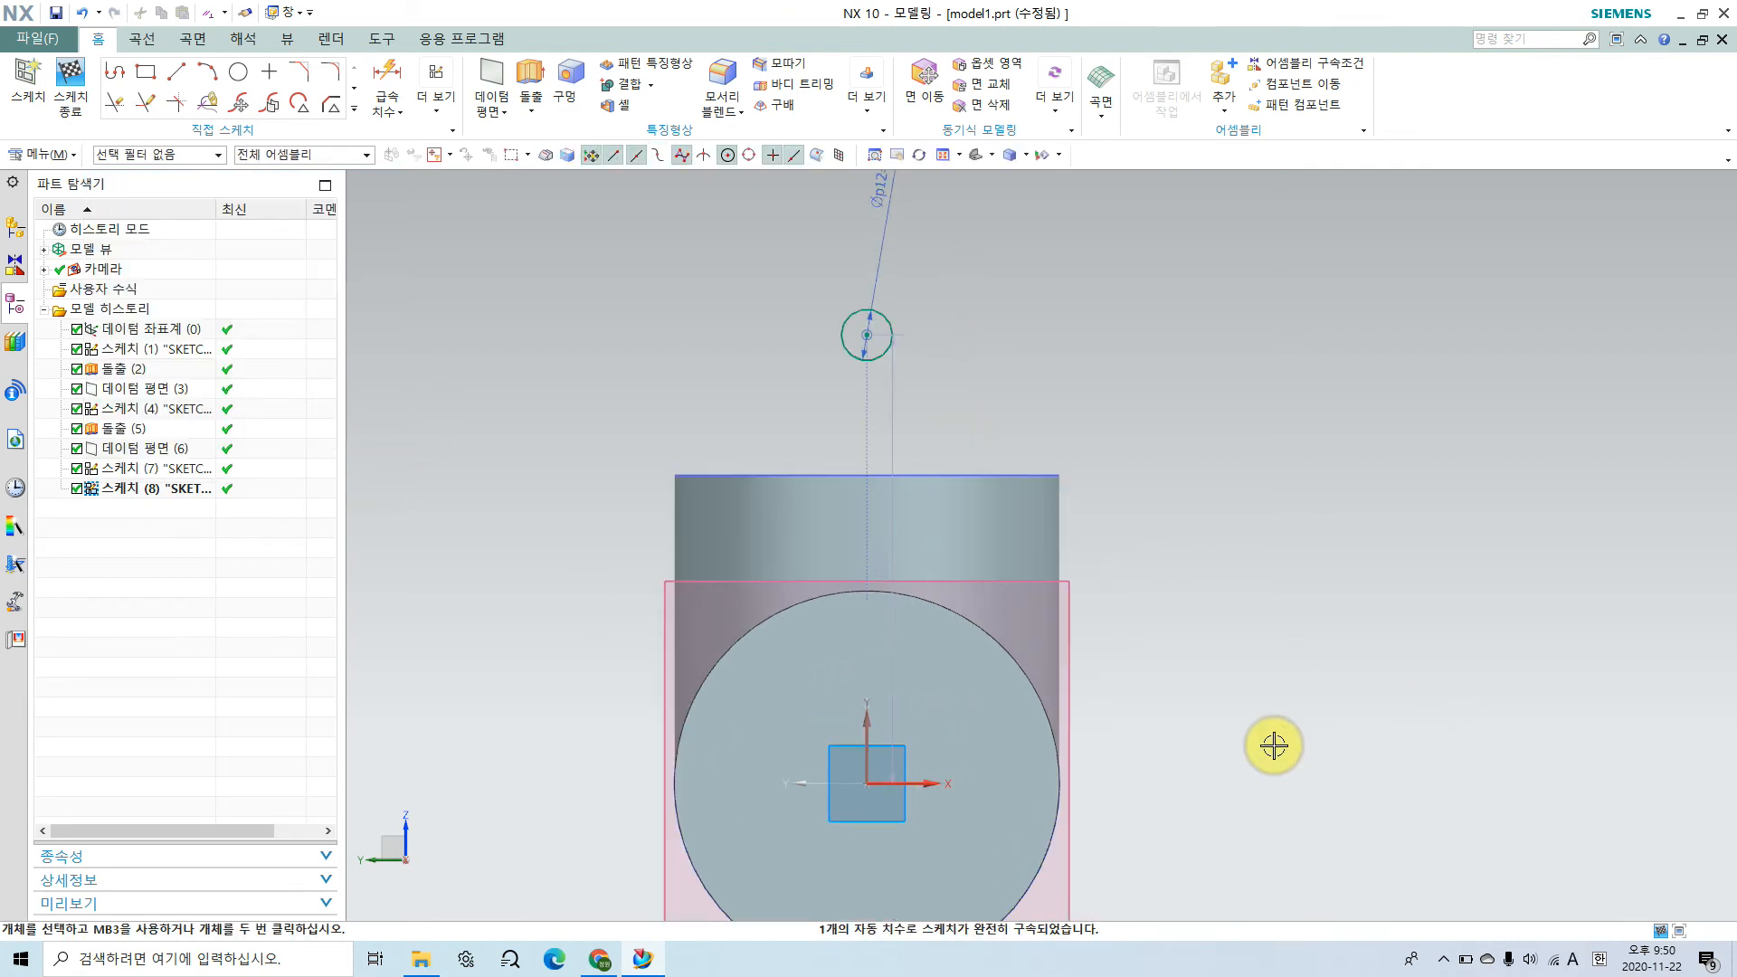
pyautogui.click(395, 68)
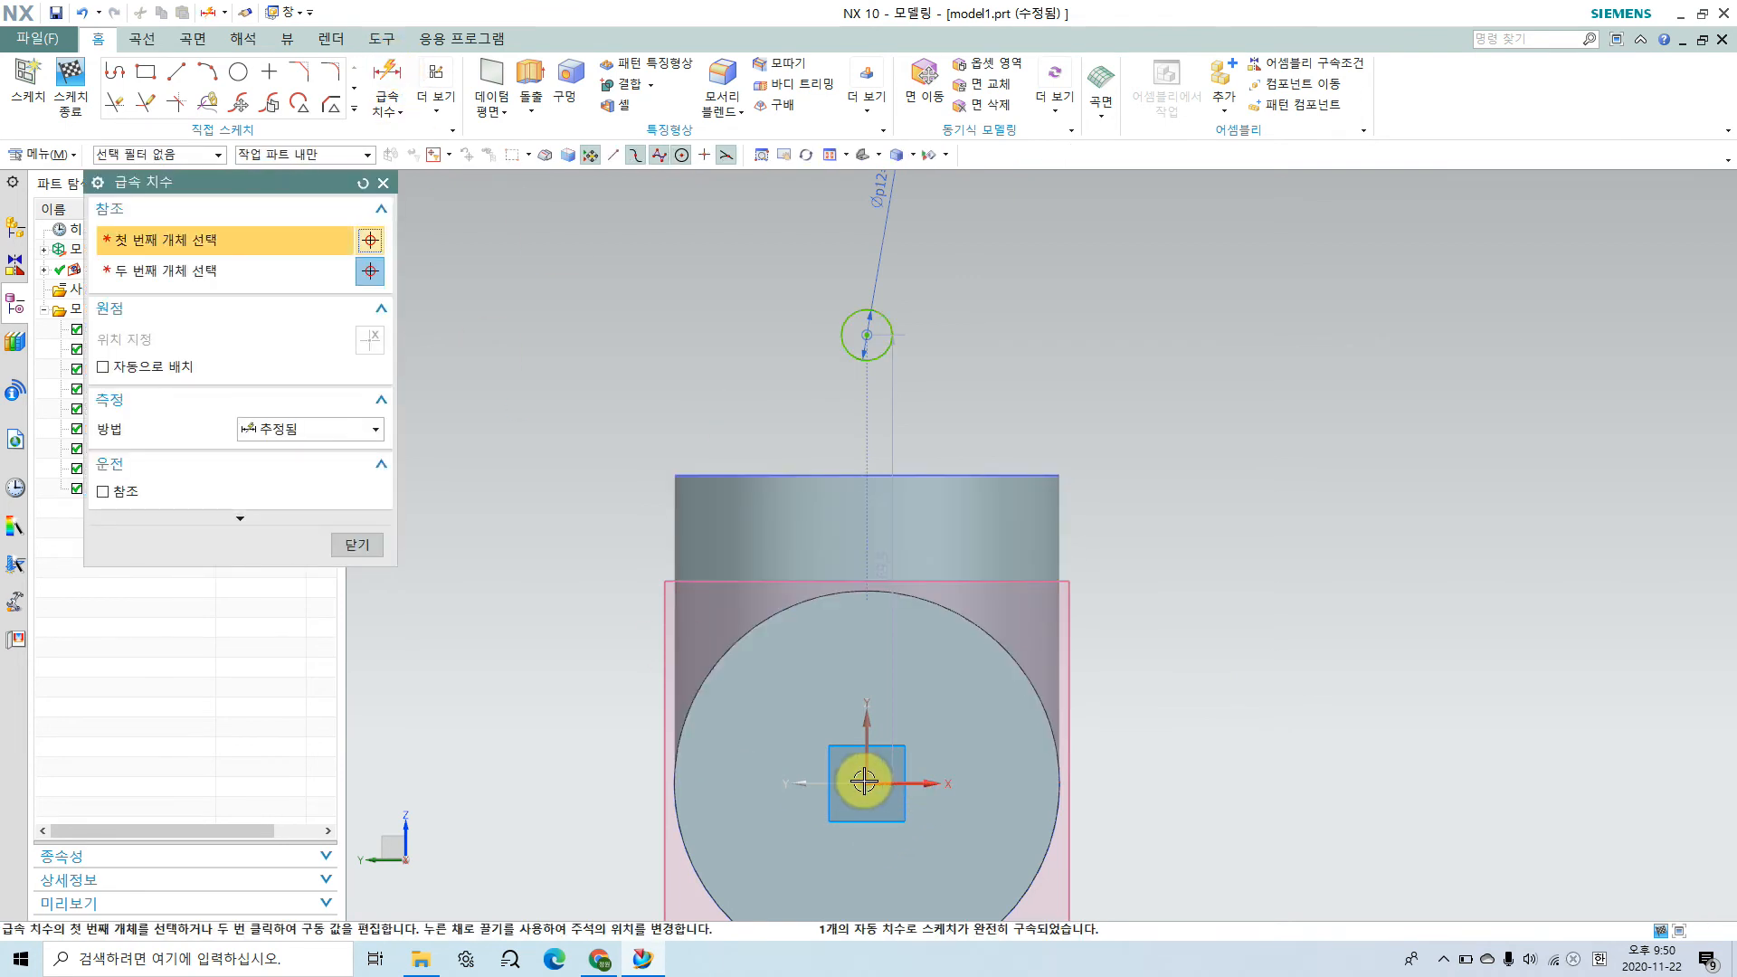
pyautogui.click(866, 784)
pyautogui.click(866, 335)
pyautogui.click(1140, 547)
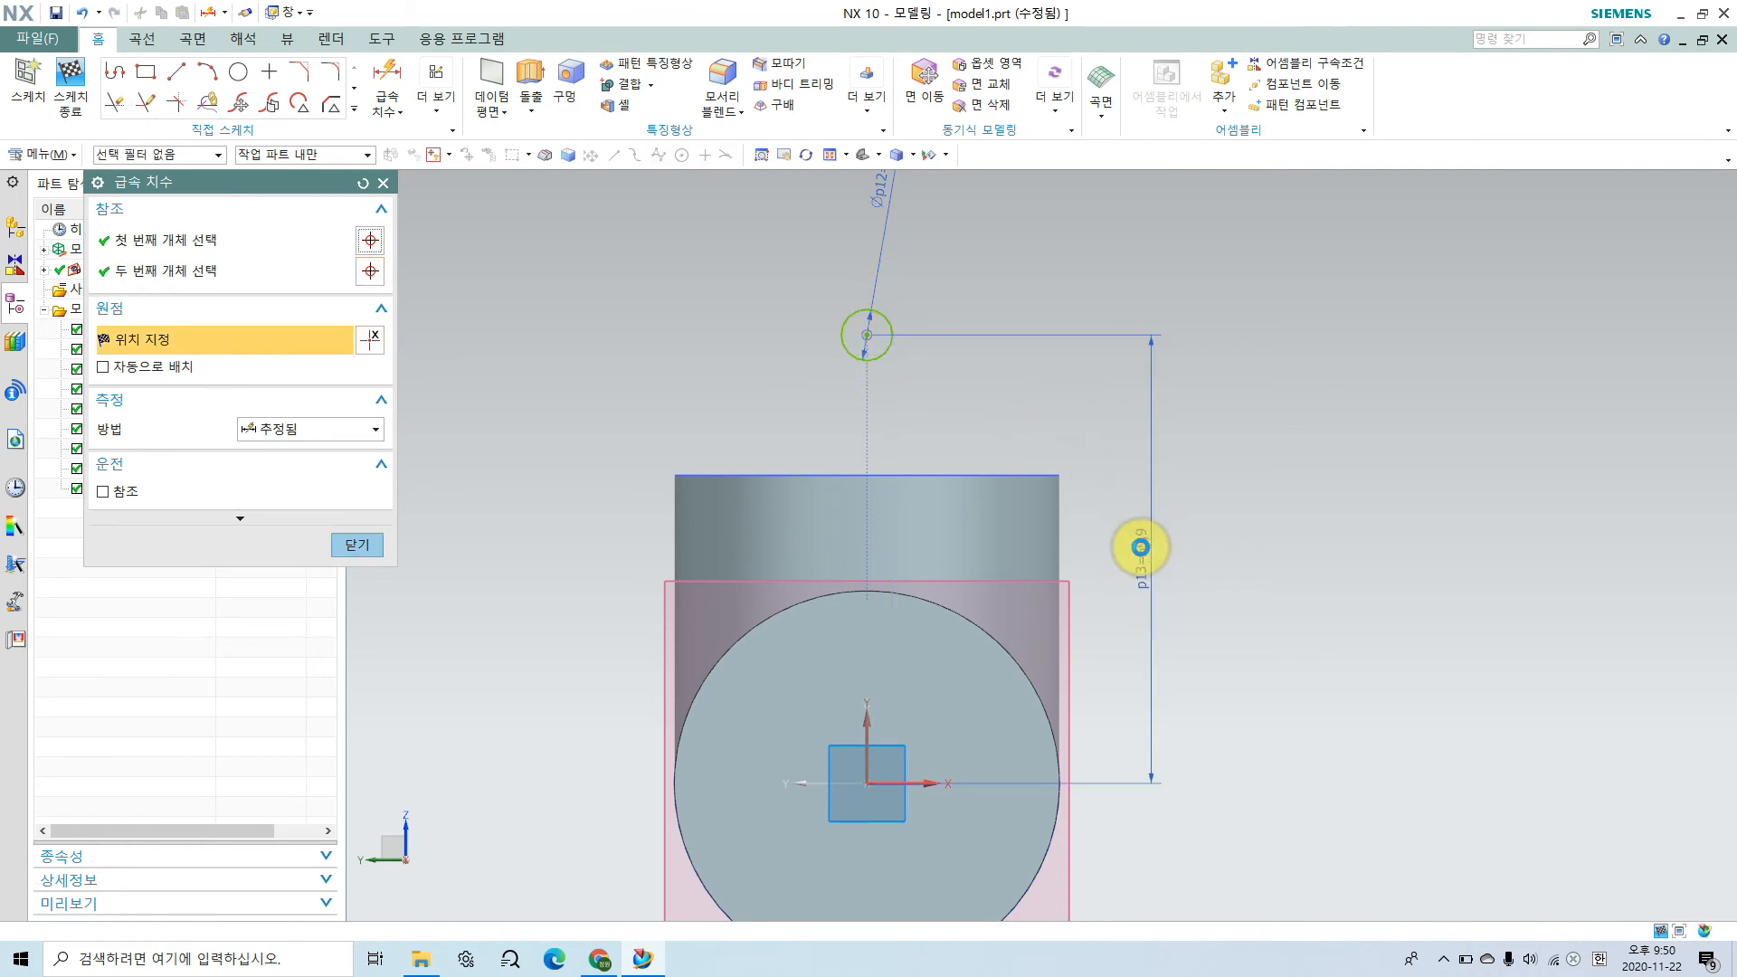
pyautogui.write('41')
pyautogui.press('Return')
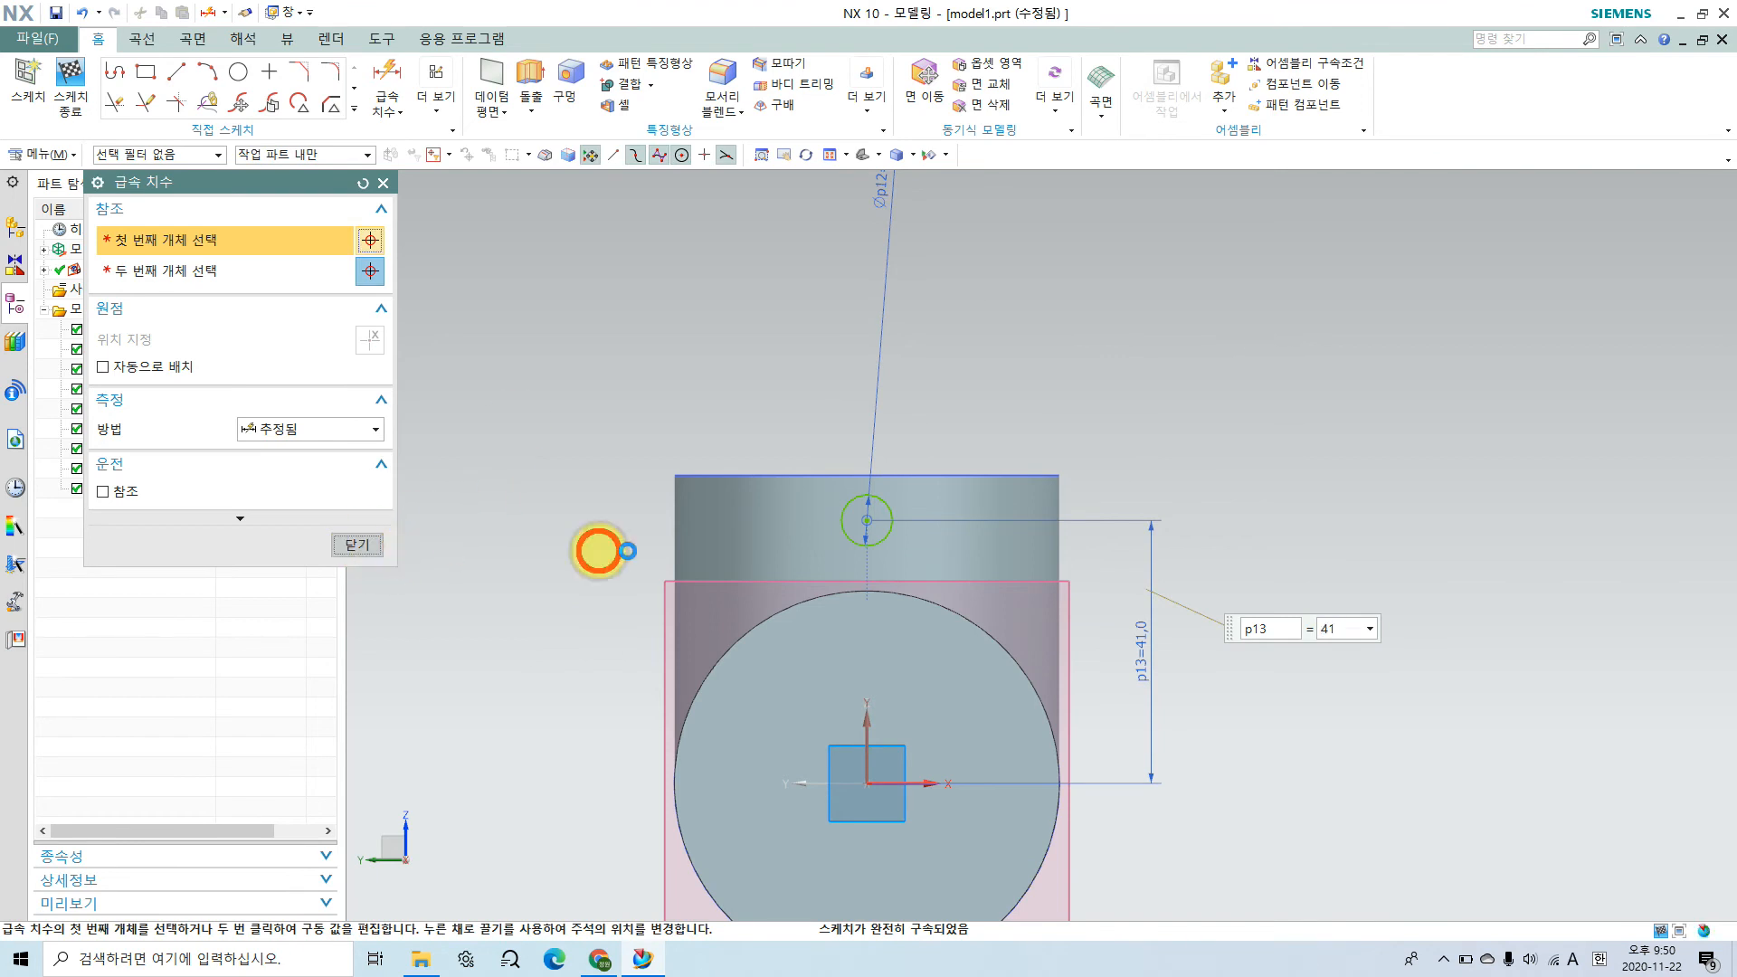
pyautogui.click(363, 546)
pyautogui.keyDown('shift'); pyautogui.moveTo(1020, 785); pyautogui.dragTo(1054, 588, button='middle'); pyautogui.keyUp('shift')
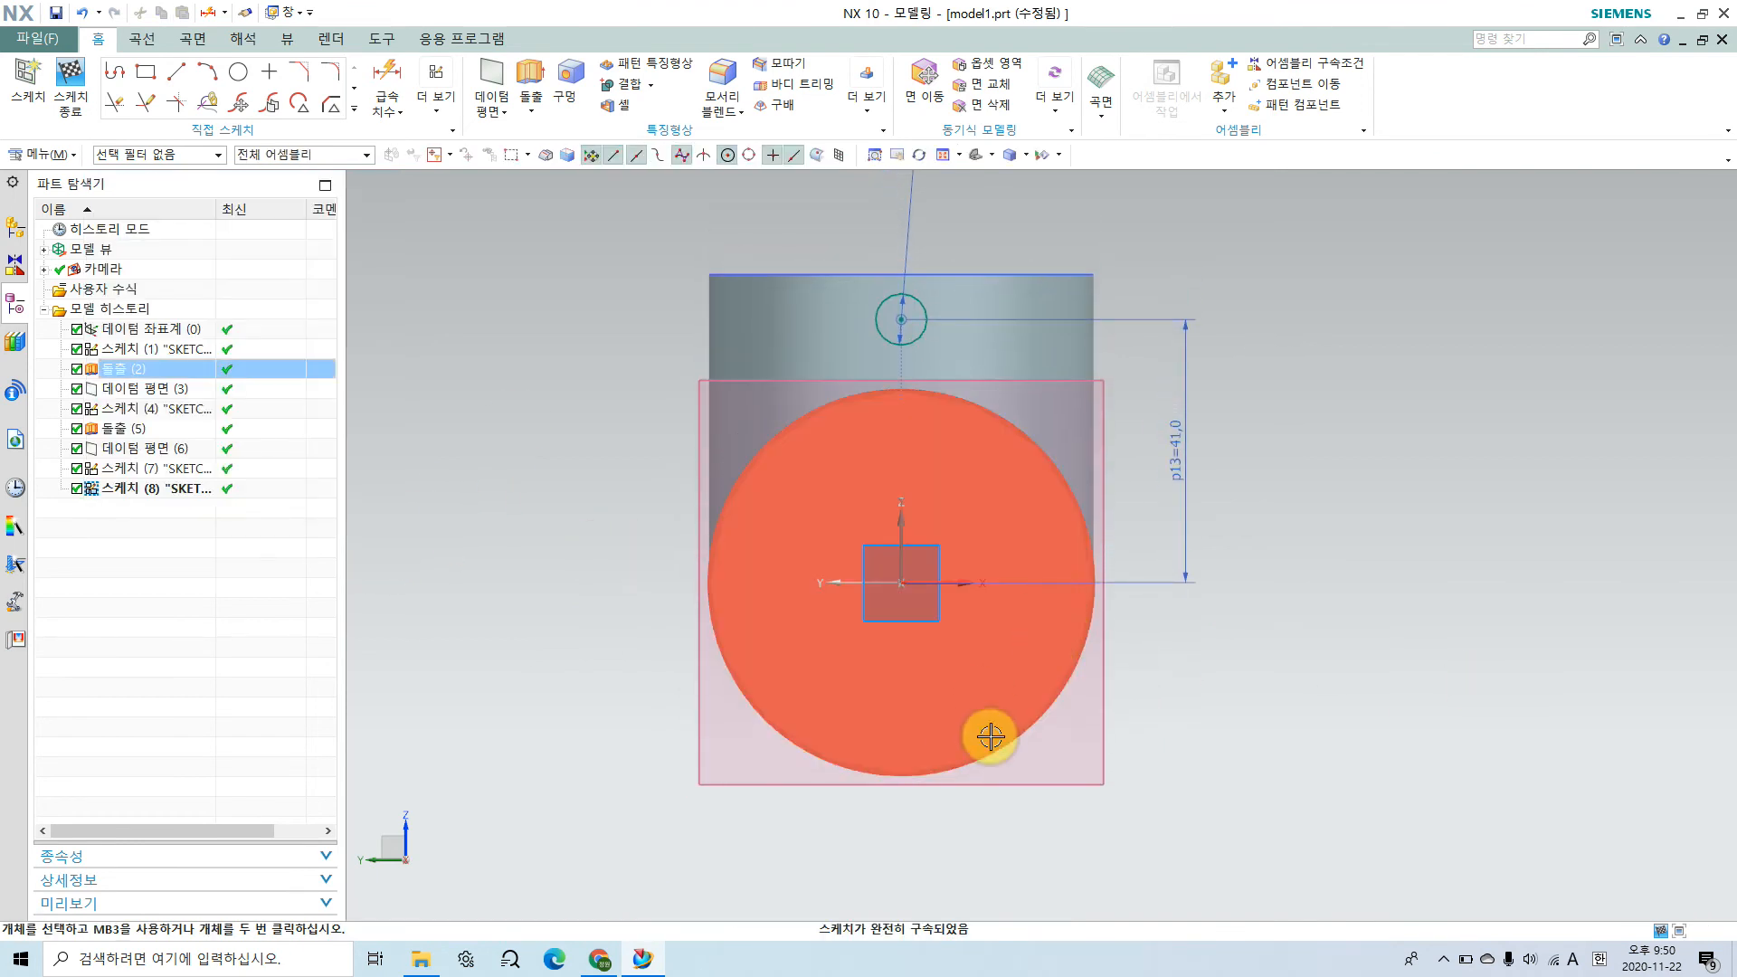
# Step: Switch to the assembly drawing in Chrome and examine the flange's outer corner radius around the hole in both views
pyautogui.click(599, 959)
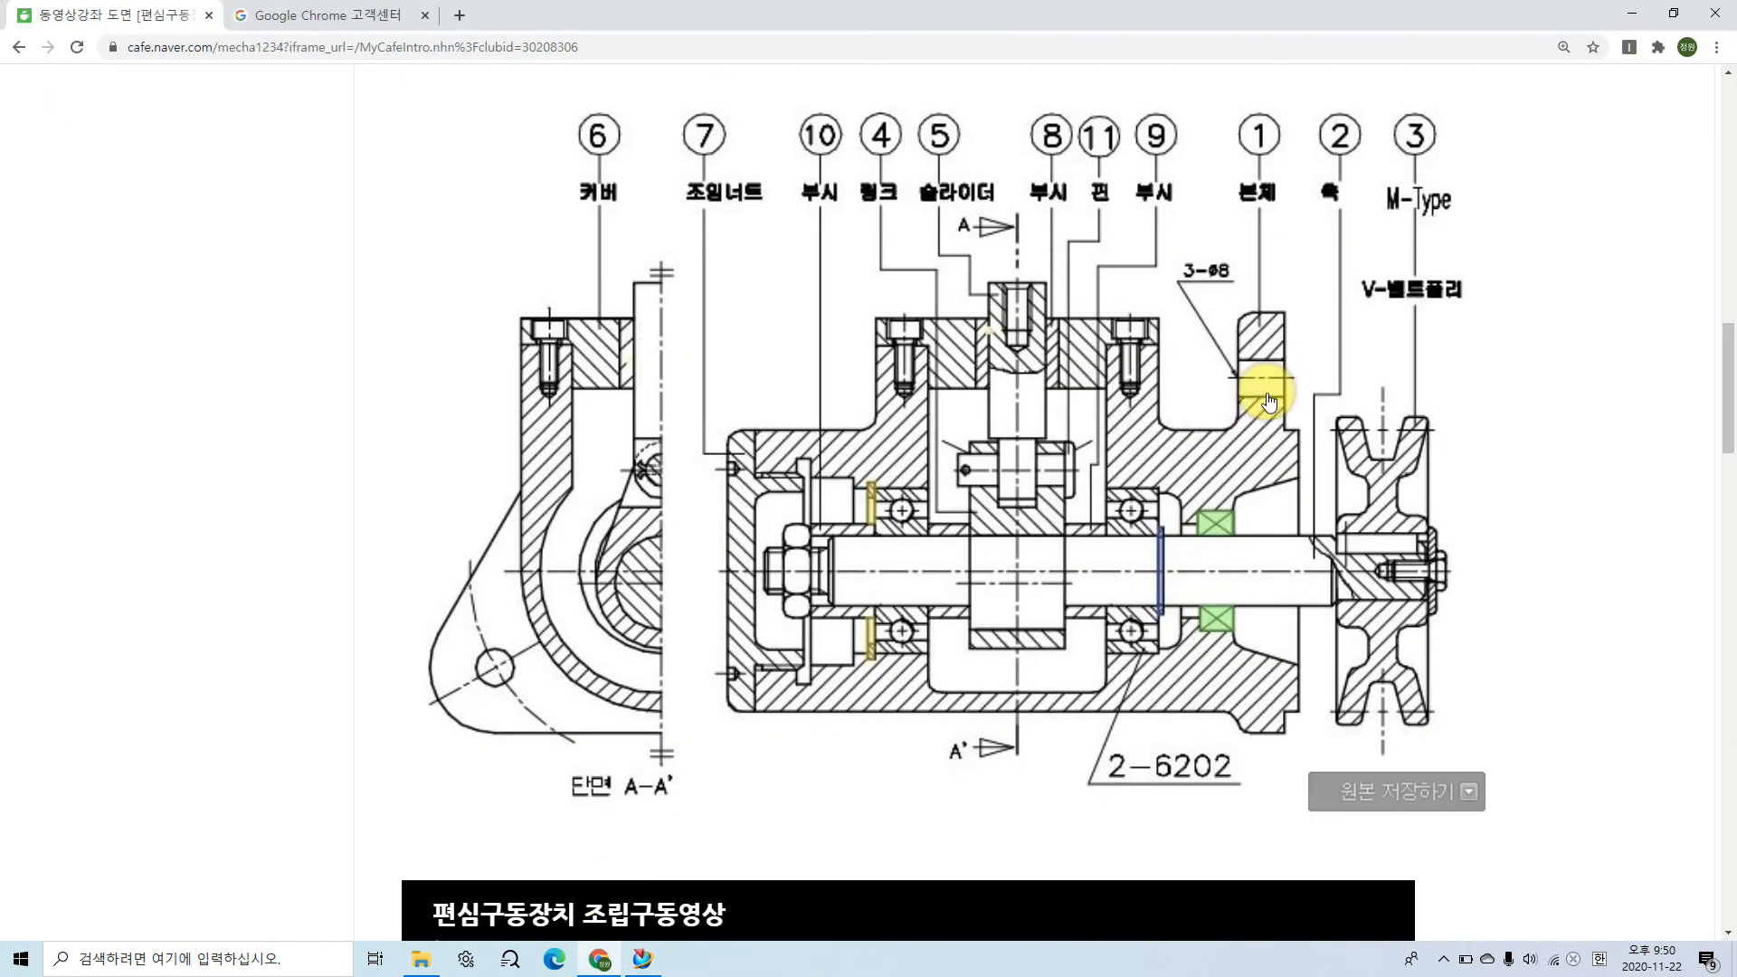
pyautogui.moveTo(1206, 381); pyautogui.dragTo(1330, 378)
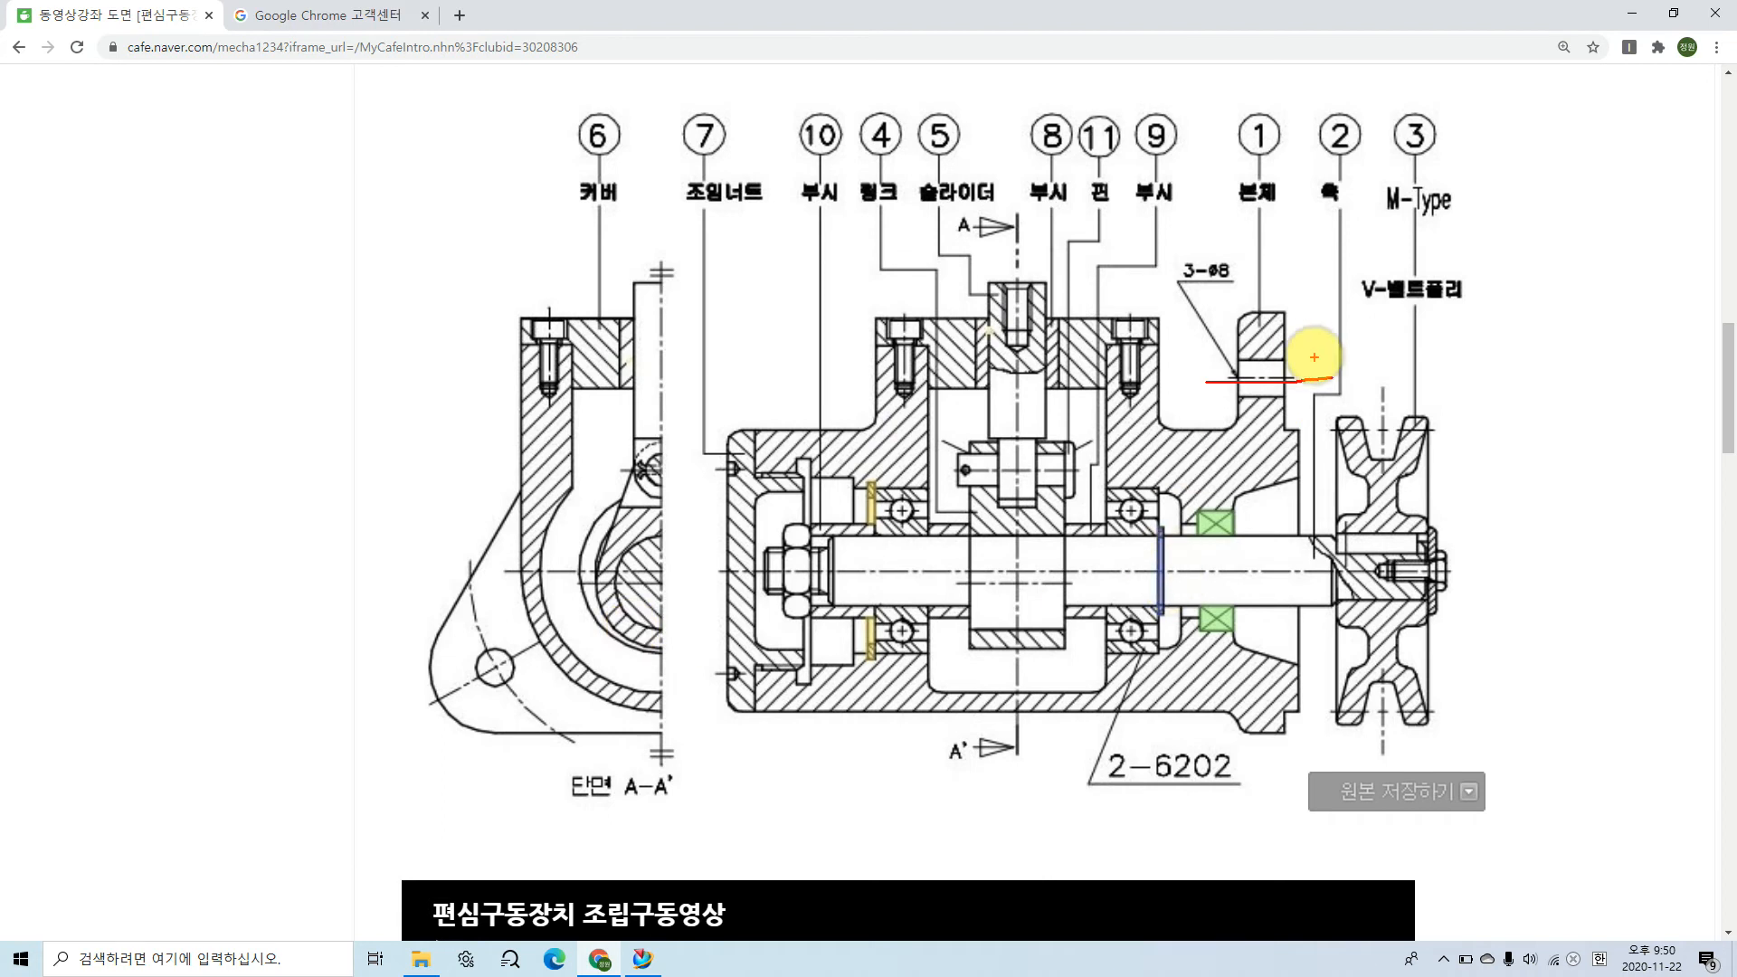
pyautogui.moveTo(1281, 309)
pyautogui.mouseDown()
pyautogui.moveTo(1330, 311)
pyautogui.moveTo(1307, 380)
pyautogui.moveTo(1311, 317)
pyautogui.moveTo(1289, 323)
pyautogui.moveTo(1317, 322)
pyautogui.moveTo(1326, 365)
pyautogui.mouseUp()
pyautogui.moveTo(1324, 335)
pyautogui.mouseDown()
pyautogui.moveTo(1335, 324)
pyautogui.moveTo(1343, 360)
pyautogui.mouseUp()
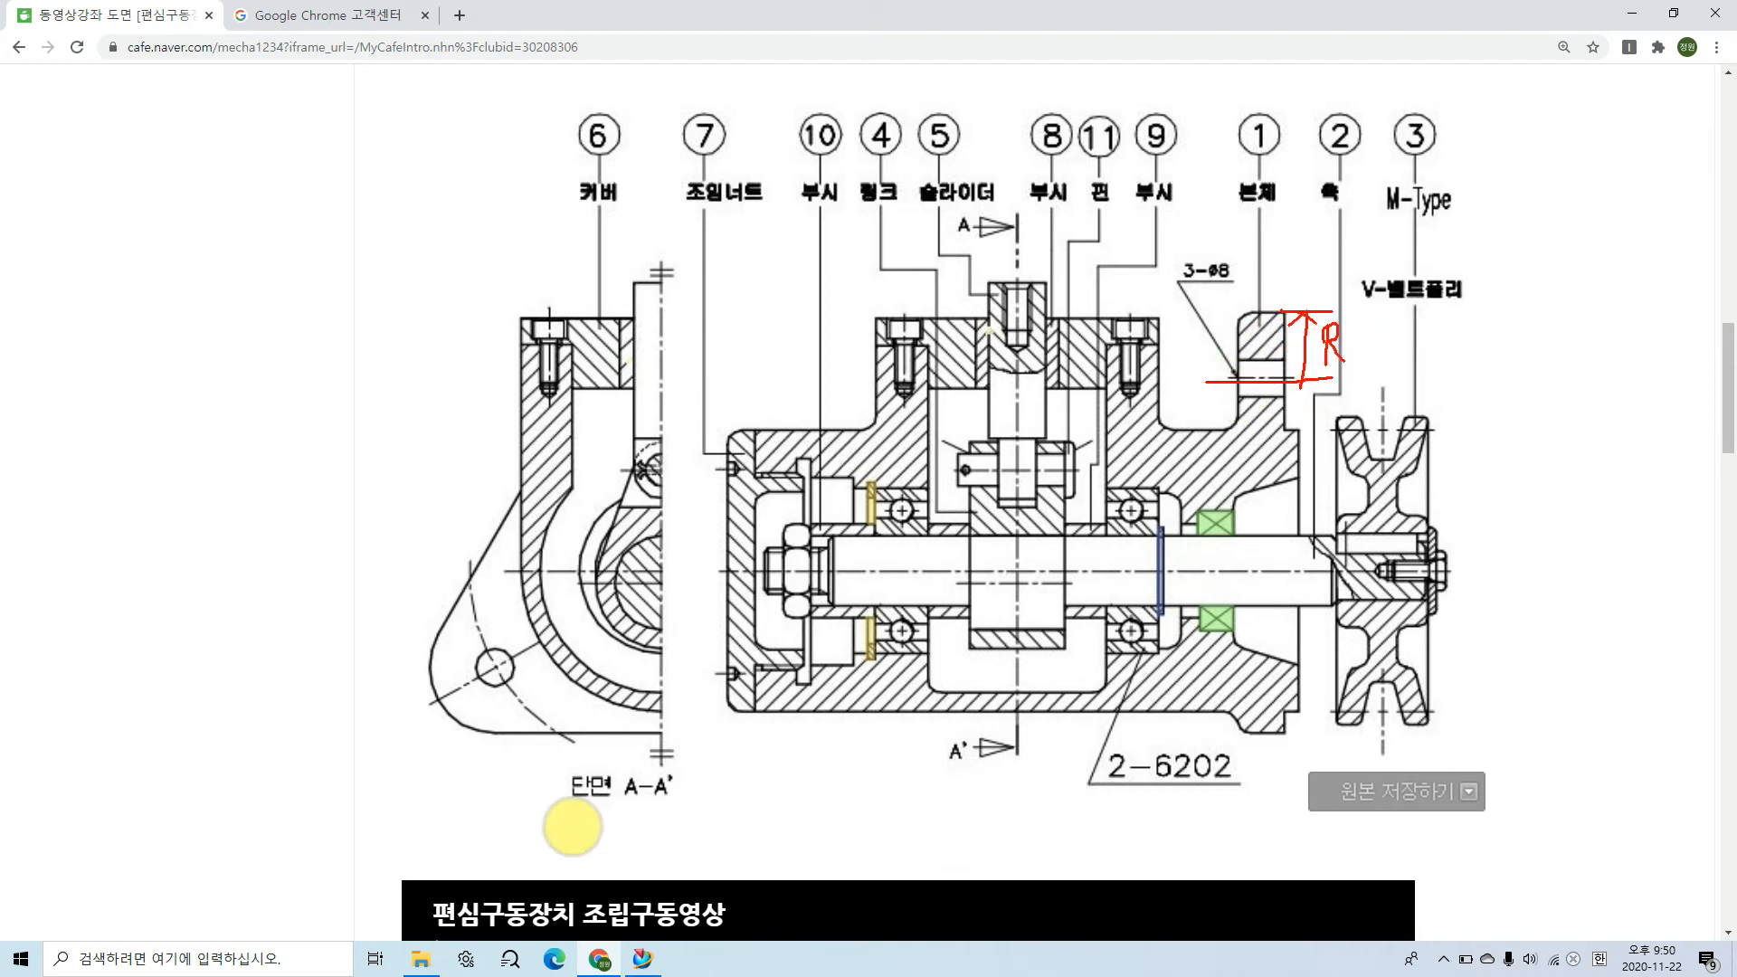
pyautogui.moveTo(436, 701)
pyautogui.mouseDown()
pyautogui.moveTo(498, 668)
pyautogui.moveTo(438, 702)
pyautogui.moveTo(455, 704)
pyautogui.moveTo(449, 659)
pyautogui.moveTo(440, 677)
pyautogui.mouseUp()
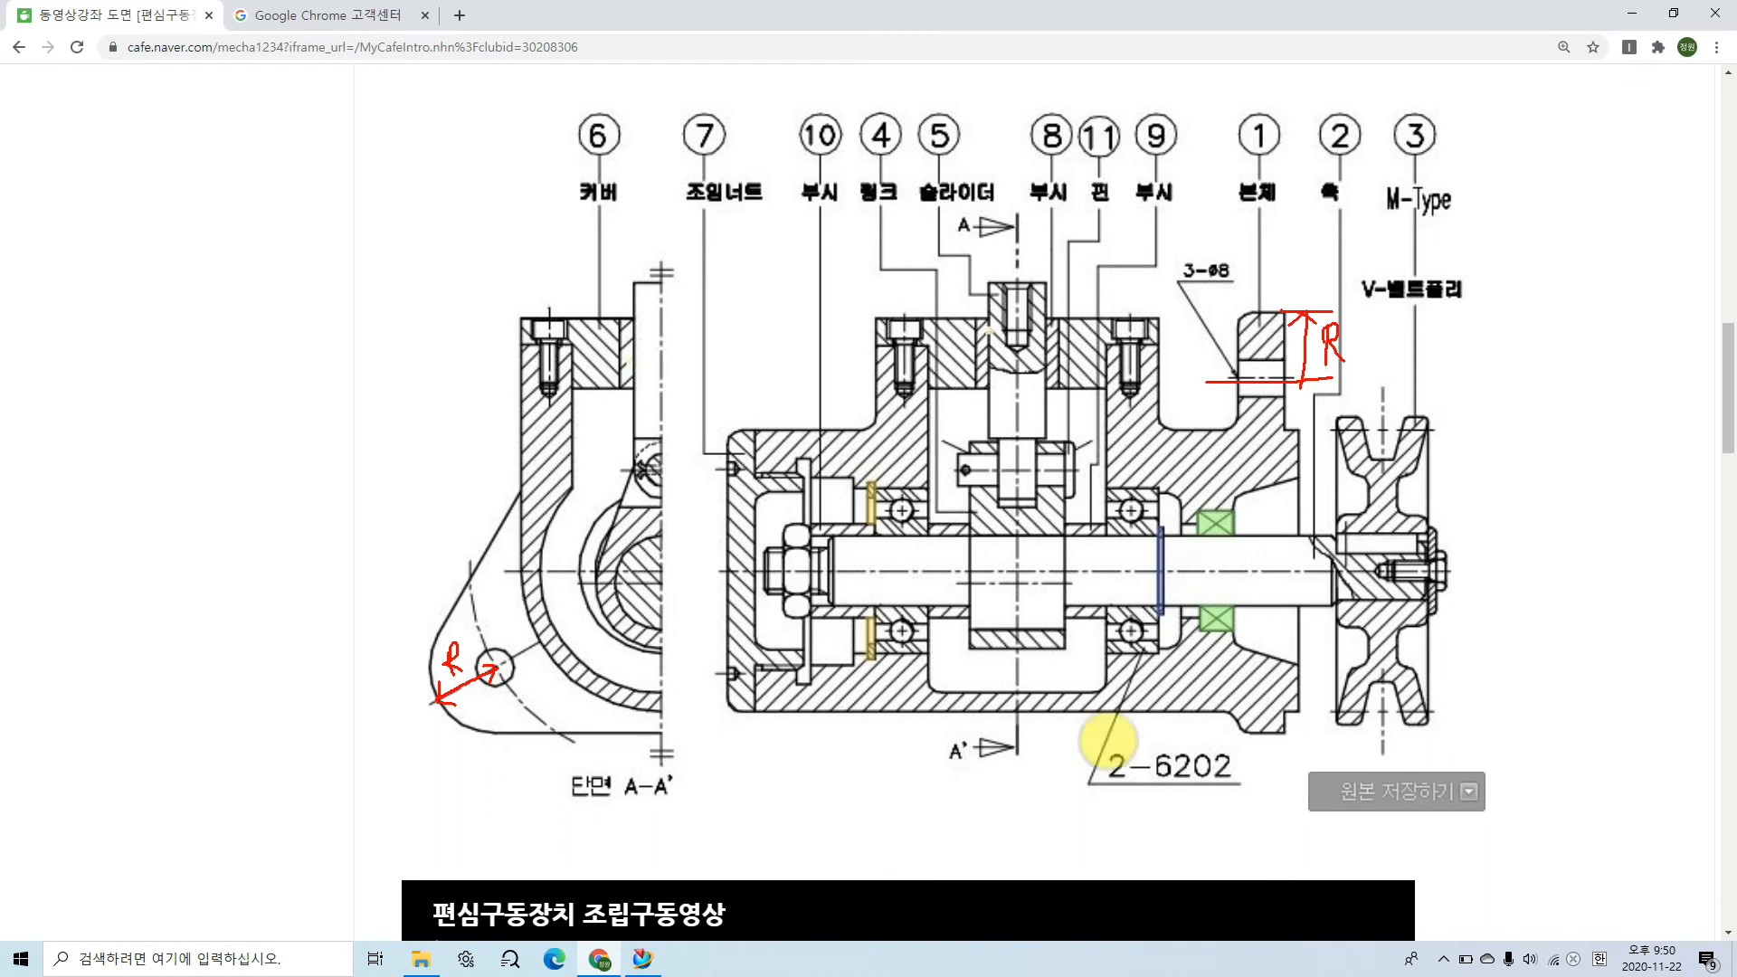
pyautogui.moveTo(466, 703)
pyautogui.mouseDown()
pyautogui.moveTo(467, 727)
pyautogui.moveTo(497, 721)
pyautogui.moveTo(483, 746)
pyautogui.mouseUp()
pyautogui.press('Escape')
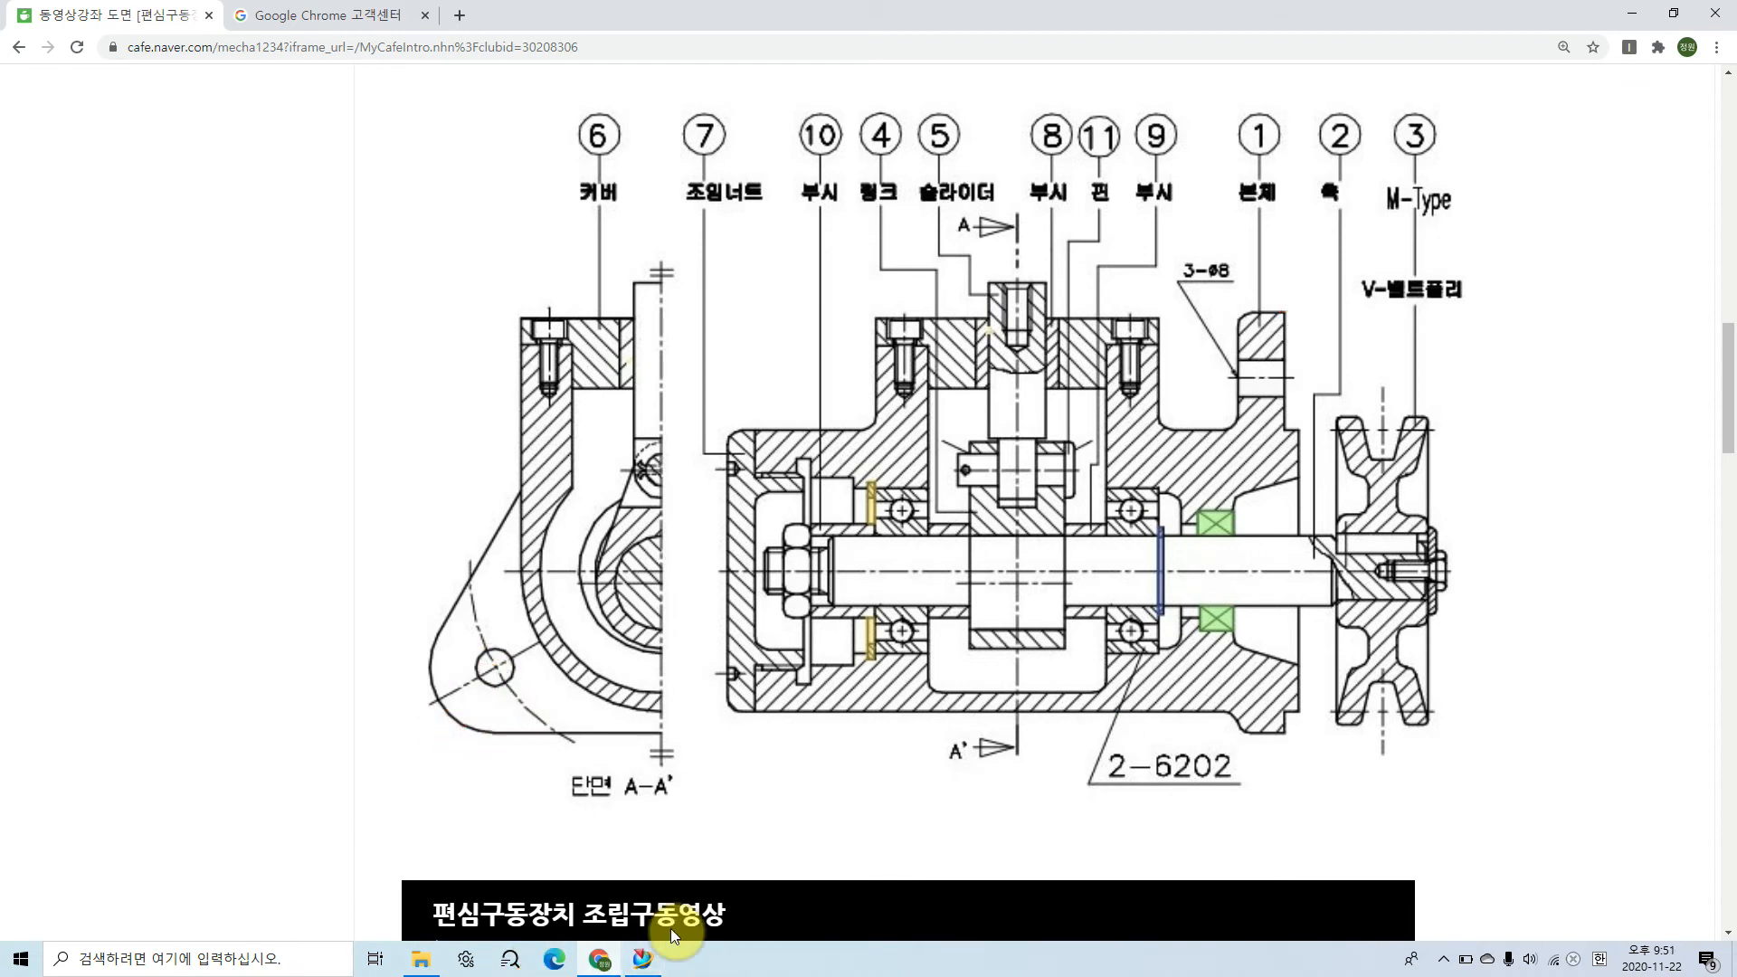
# Step: Switch to NX and sketch a circle about 22 mm in diameter concentric with the 8 mm hole circle
pyautogui.click(642, 961)
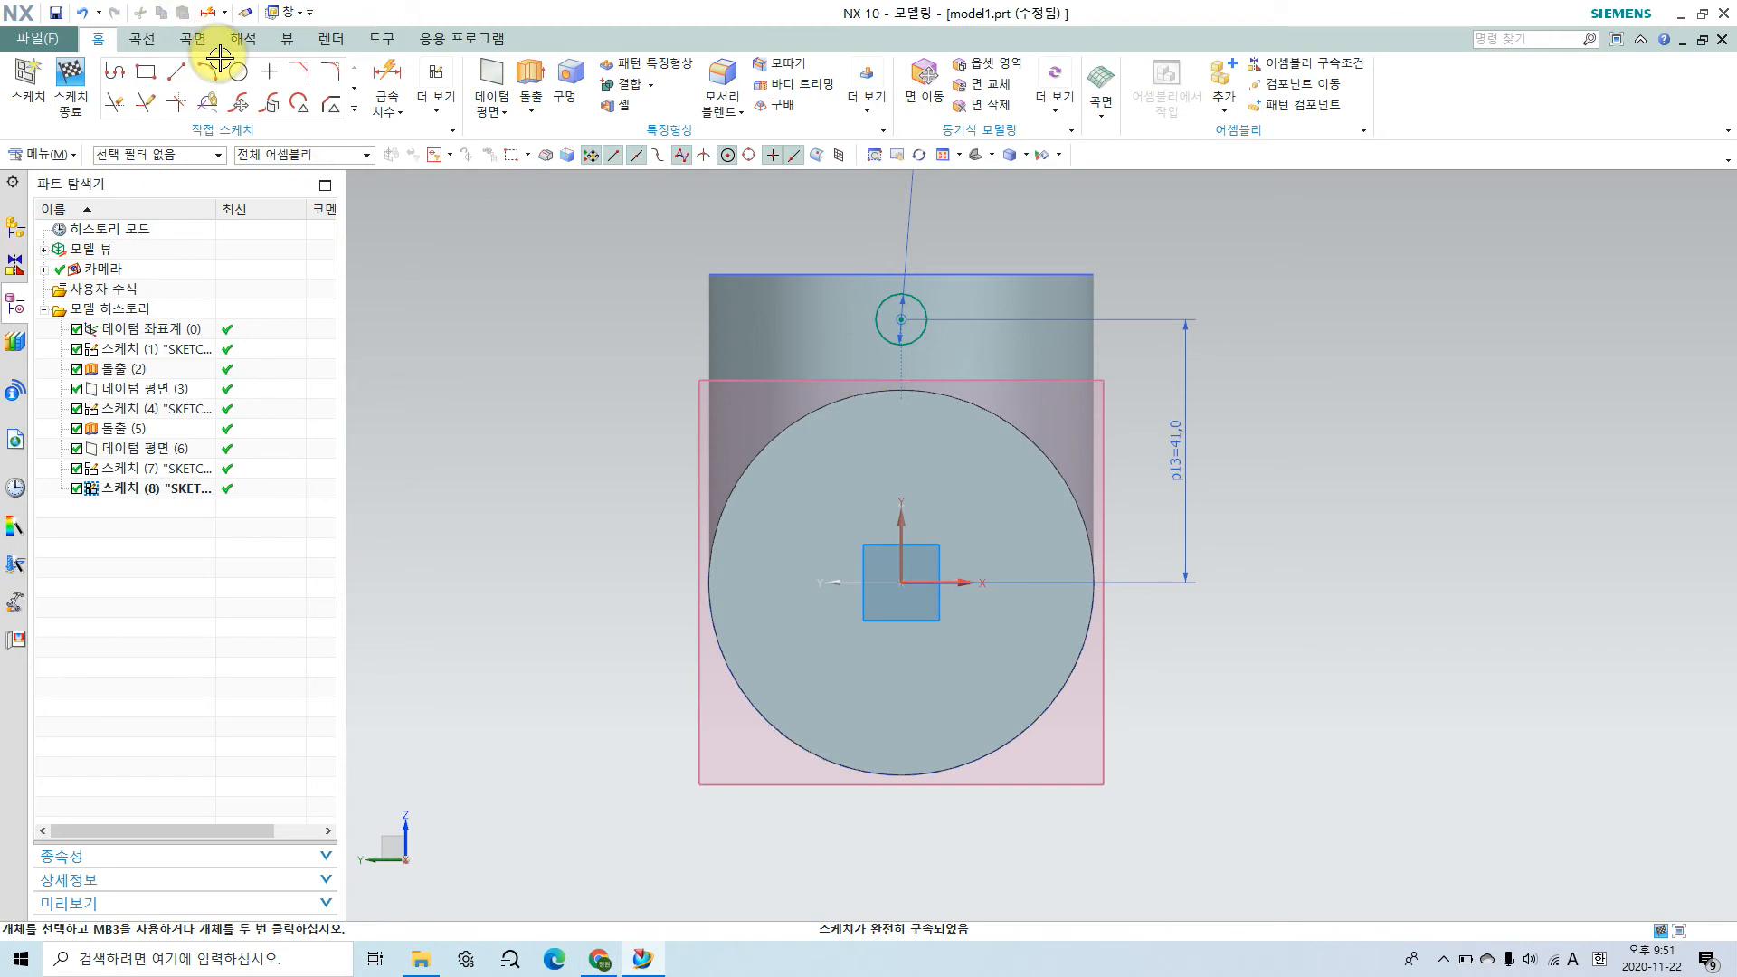
pyautogui.click(241, 76)
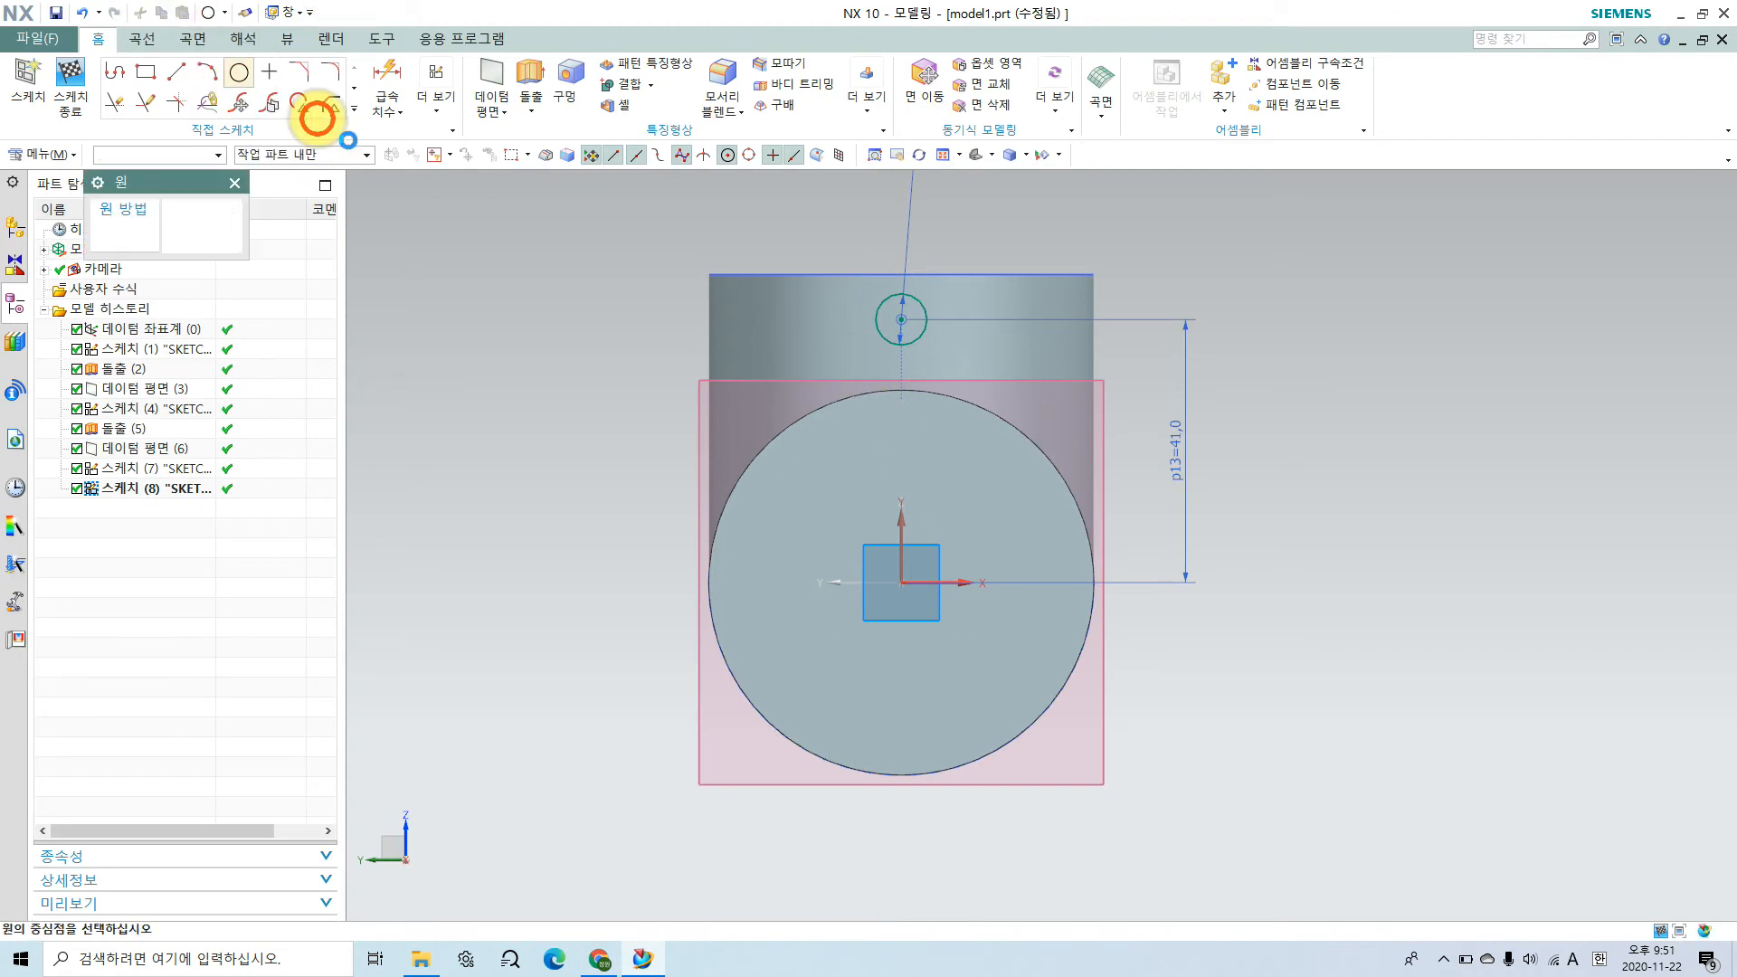
pyautogui.click(902, 319)
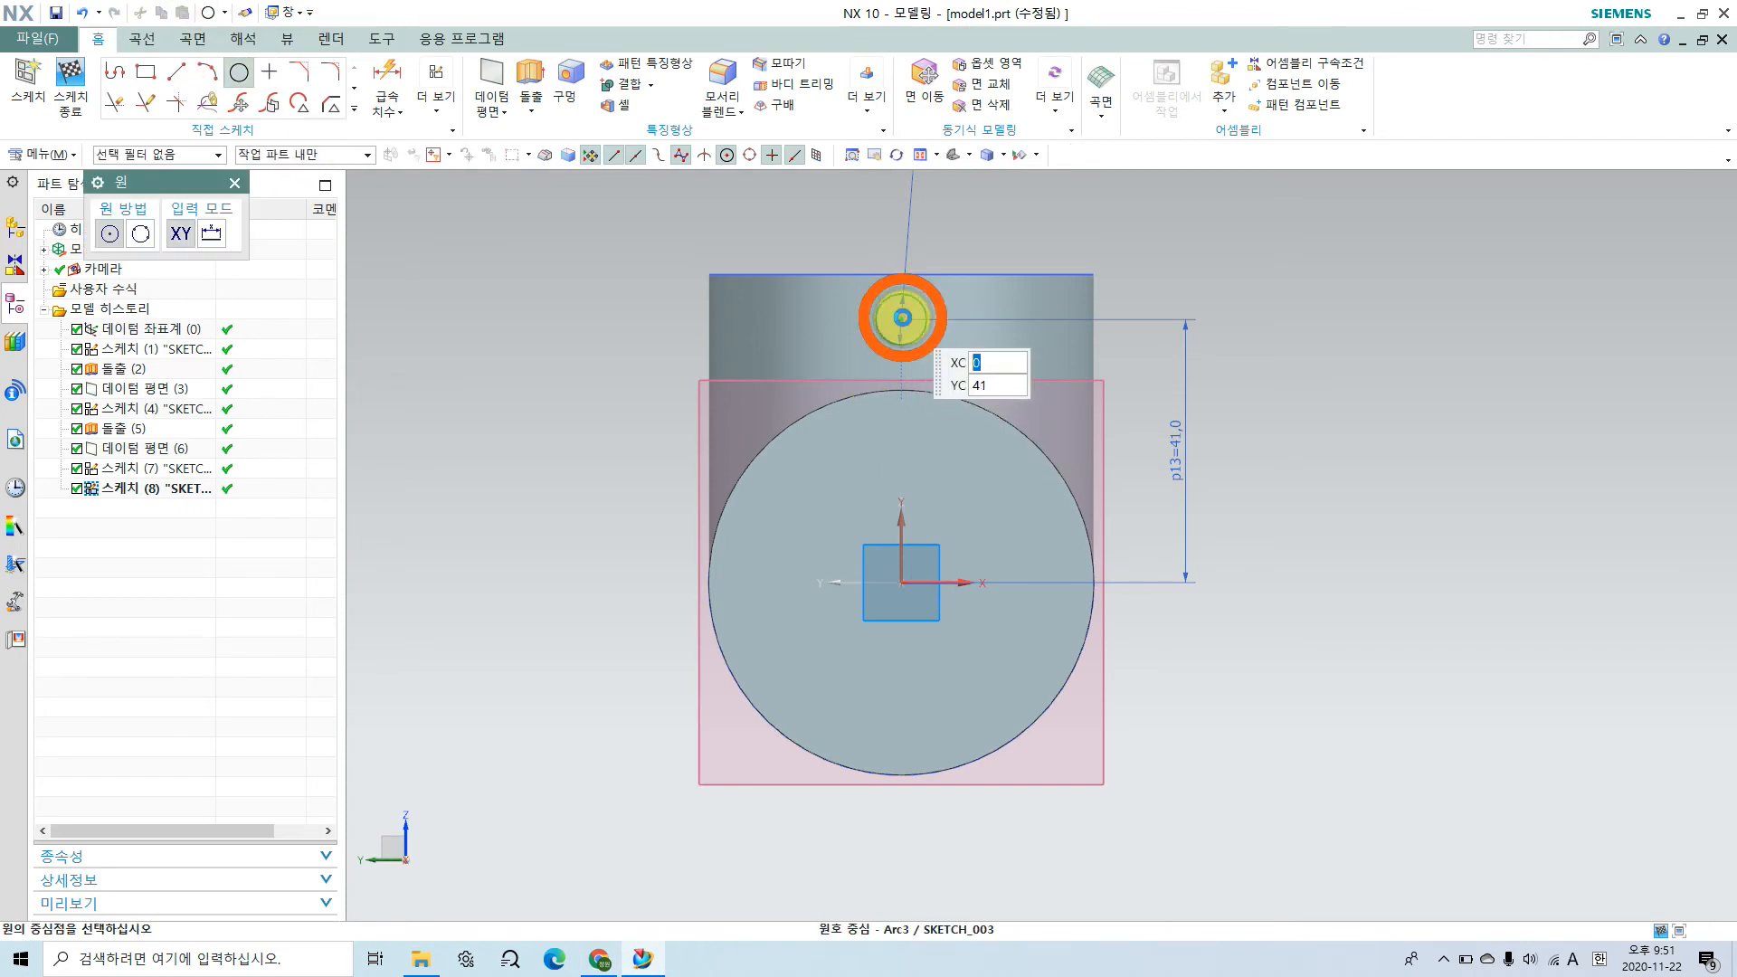
pyautogui.click(942, 399)
pyautogui.keyDown('shift'); pyautogui.moveTo(947, 269); pyautogui.dragTo(940, 449, button='middle'); pyautogui.keyUp('shift')
pyautogui.scroll(1, 939, 434)
pyautogui.press('Escape')
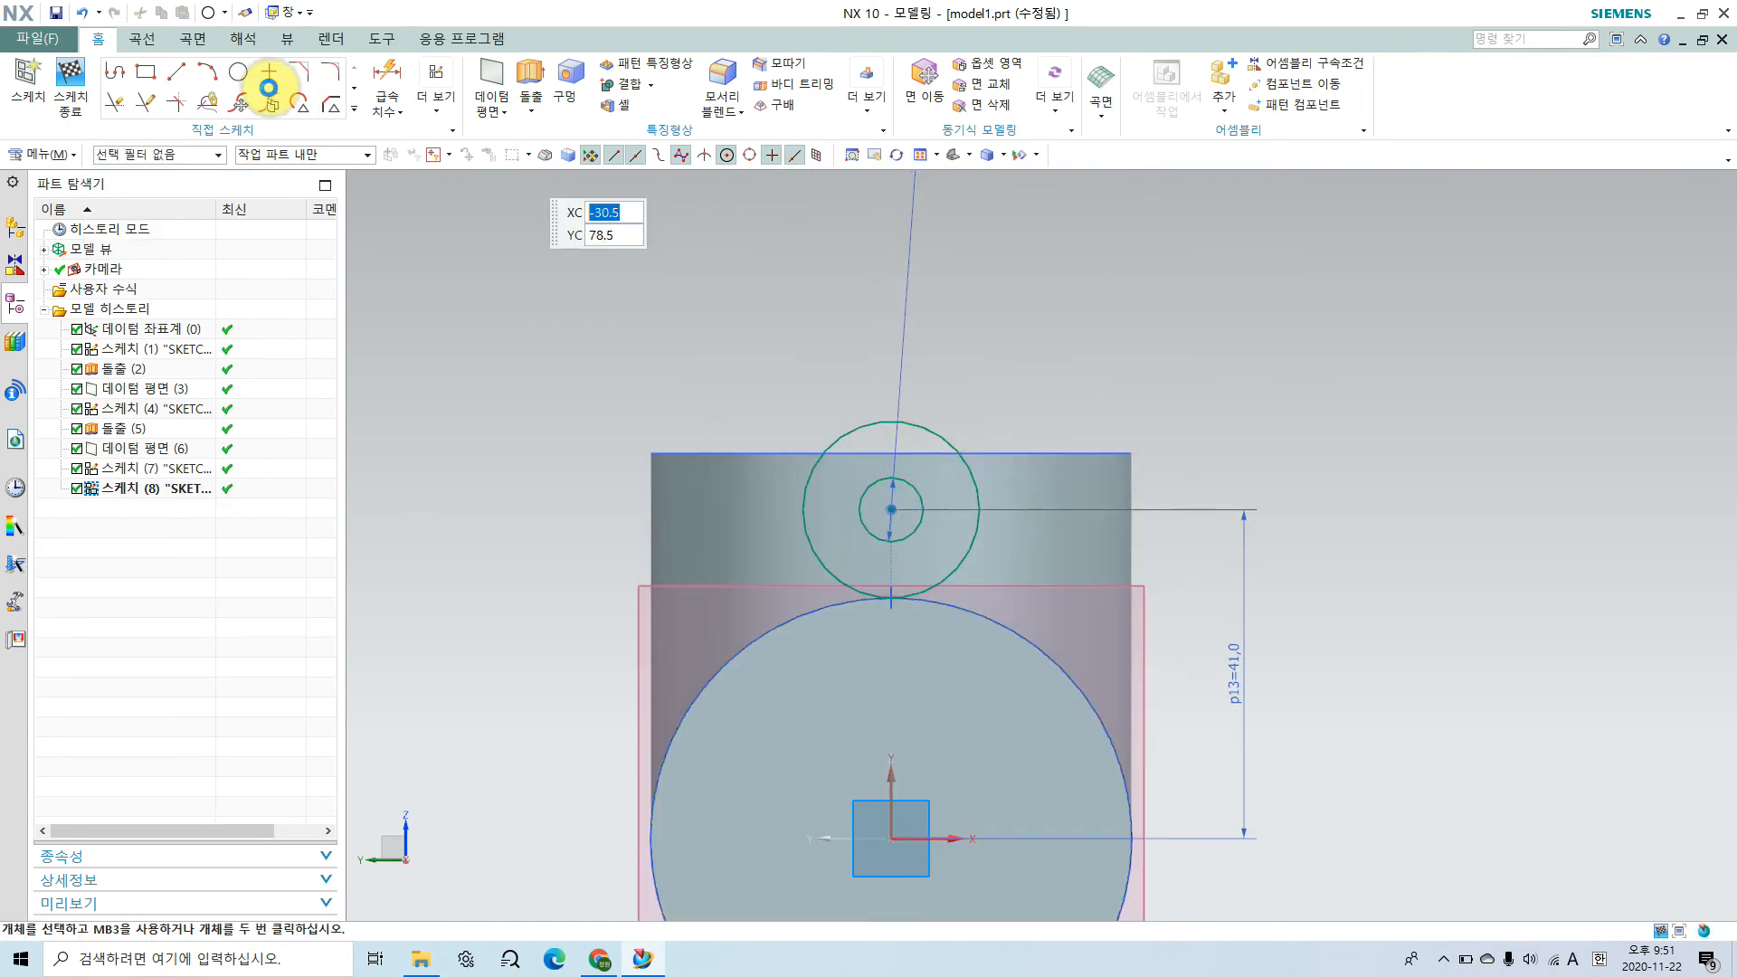
# Step: Dimension the diameter of the outer circle around the 8 mm hole, placing the dimension beside the circle
pyautogui.click(378, 82)
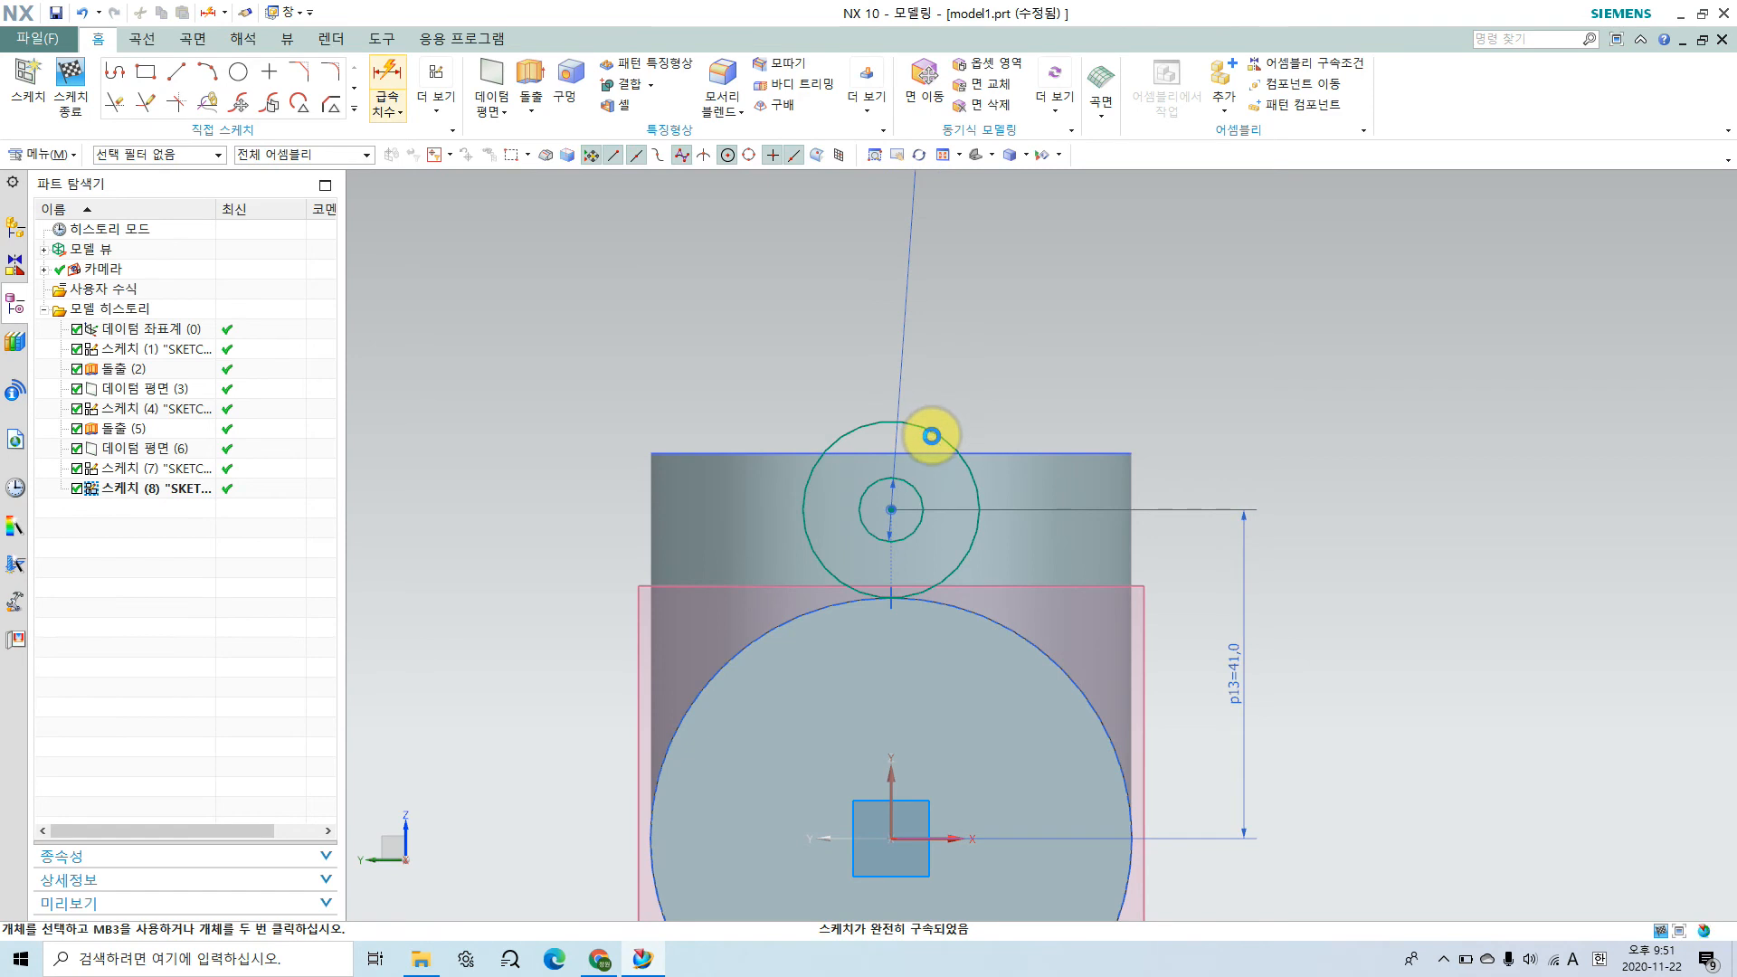
pyautogui.click(932, 435)
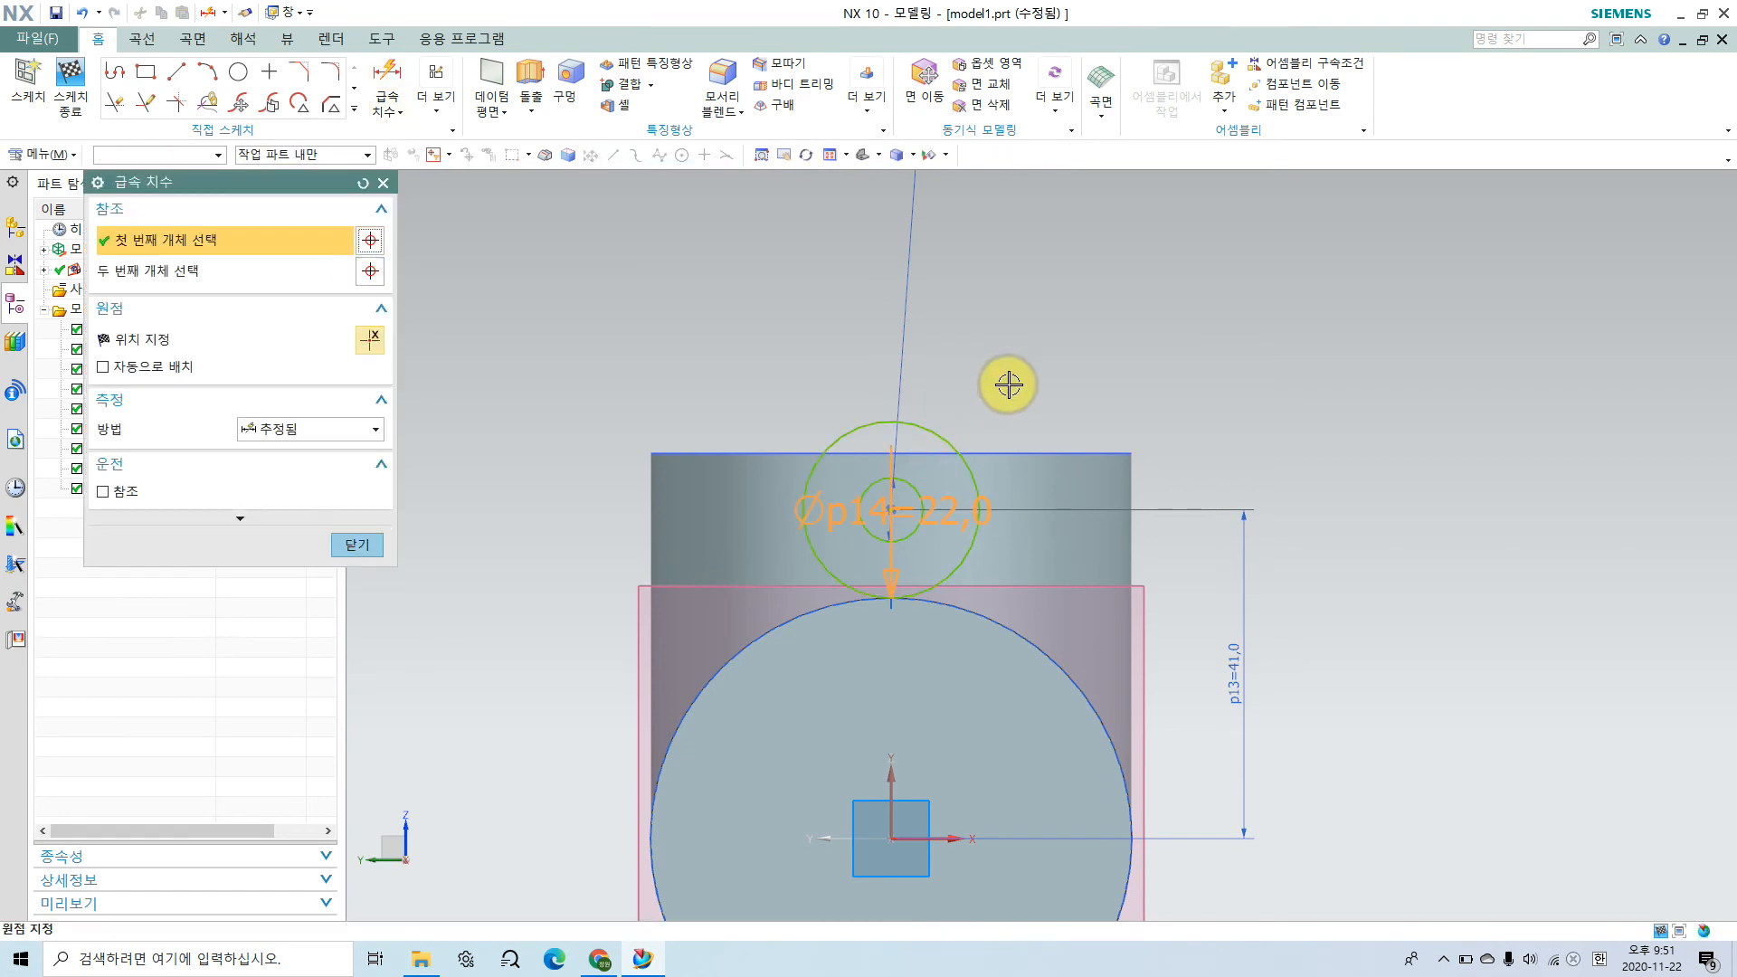
pyautogui.click(1050, 398)
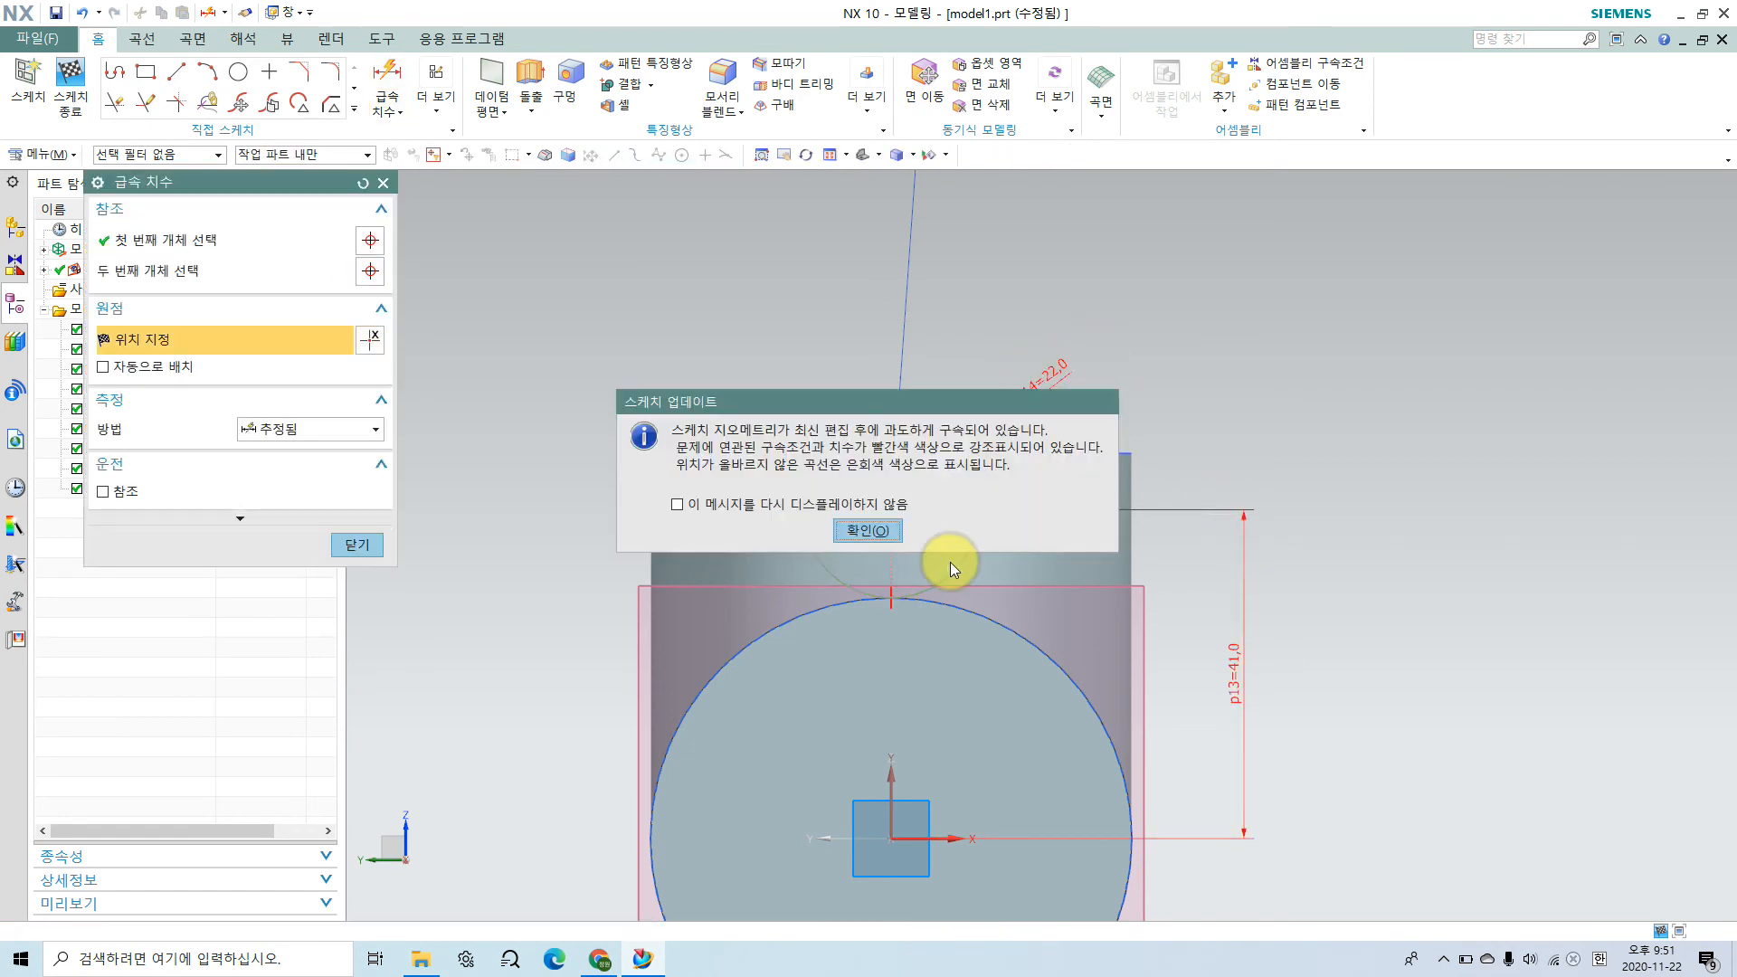
pyautogui.click(868, 531)
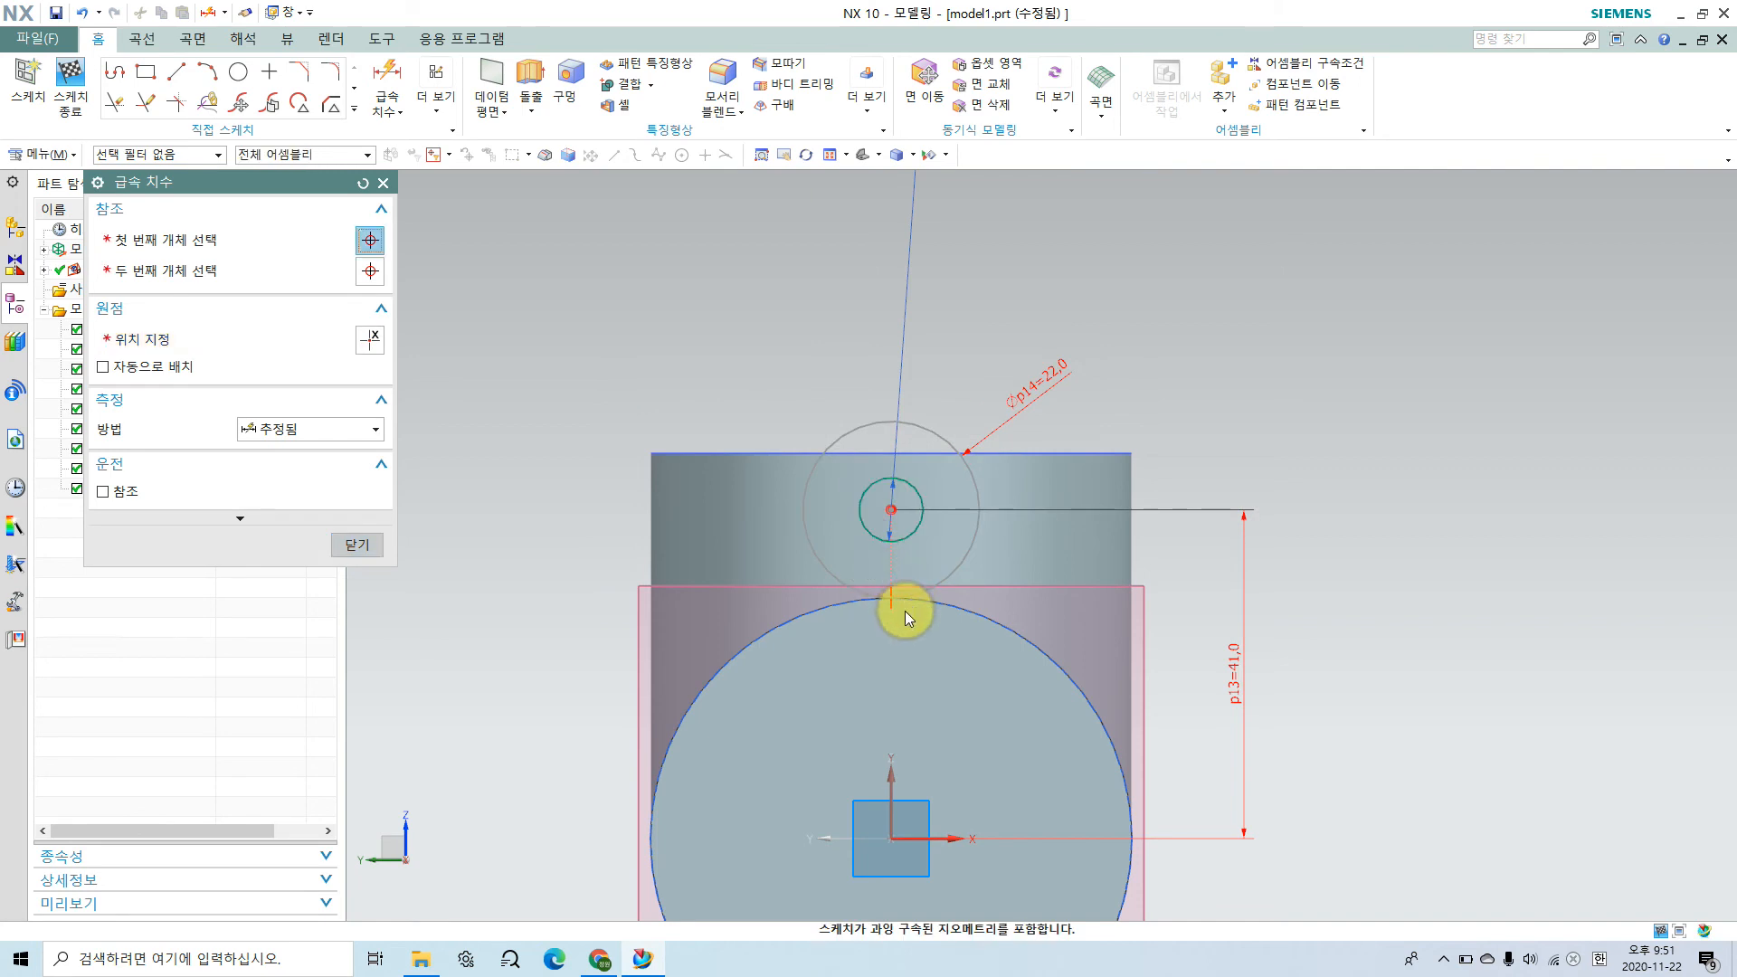
pyautogui.click(358, 545)
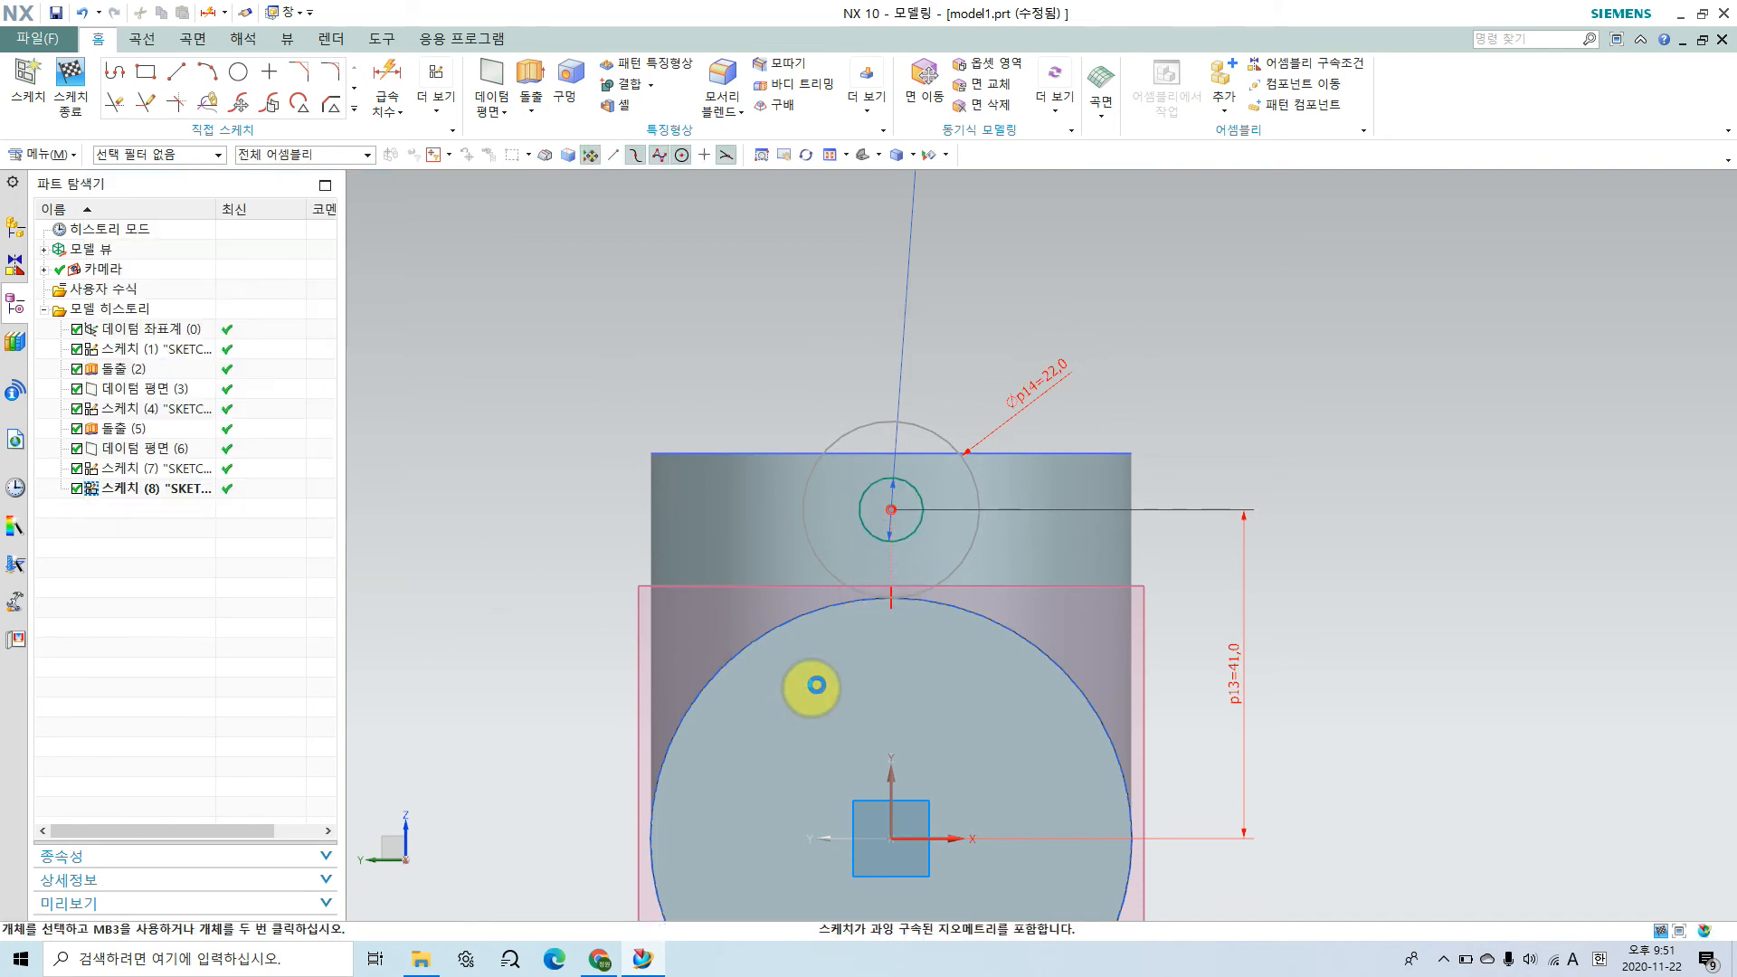
# Step: Delete the three over-constraining tangent constraints where the outer circle touches the large circular edge
pyautogui.scroll(-5, 918, 635)
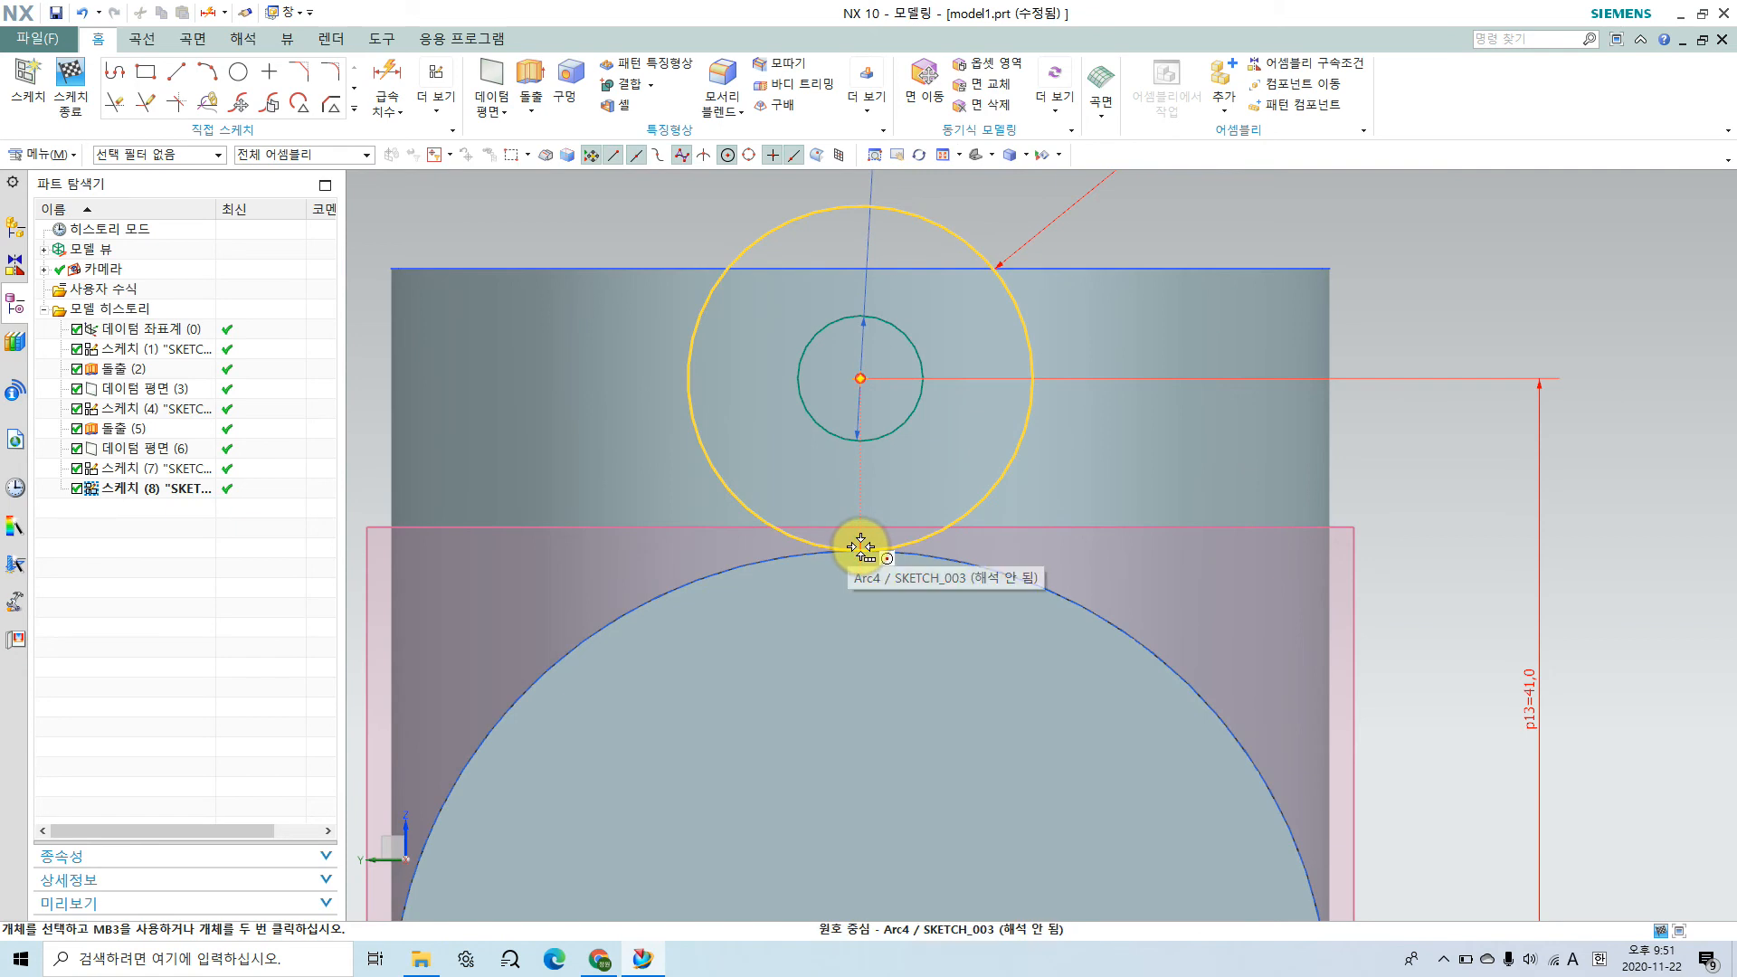
pyautogui.click(861, 545)
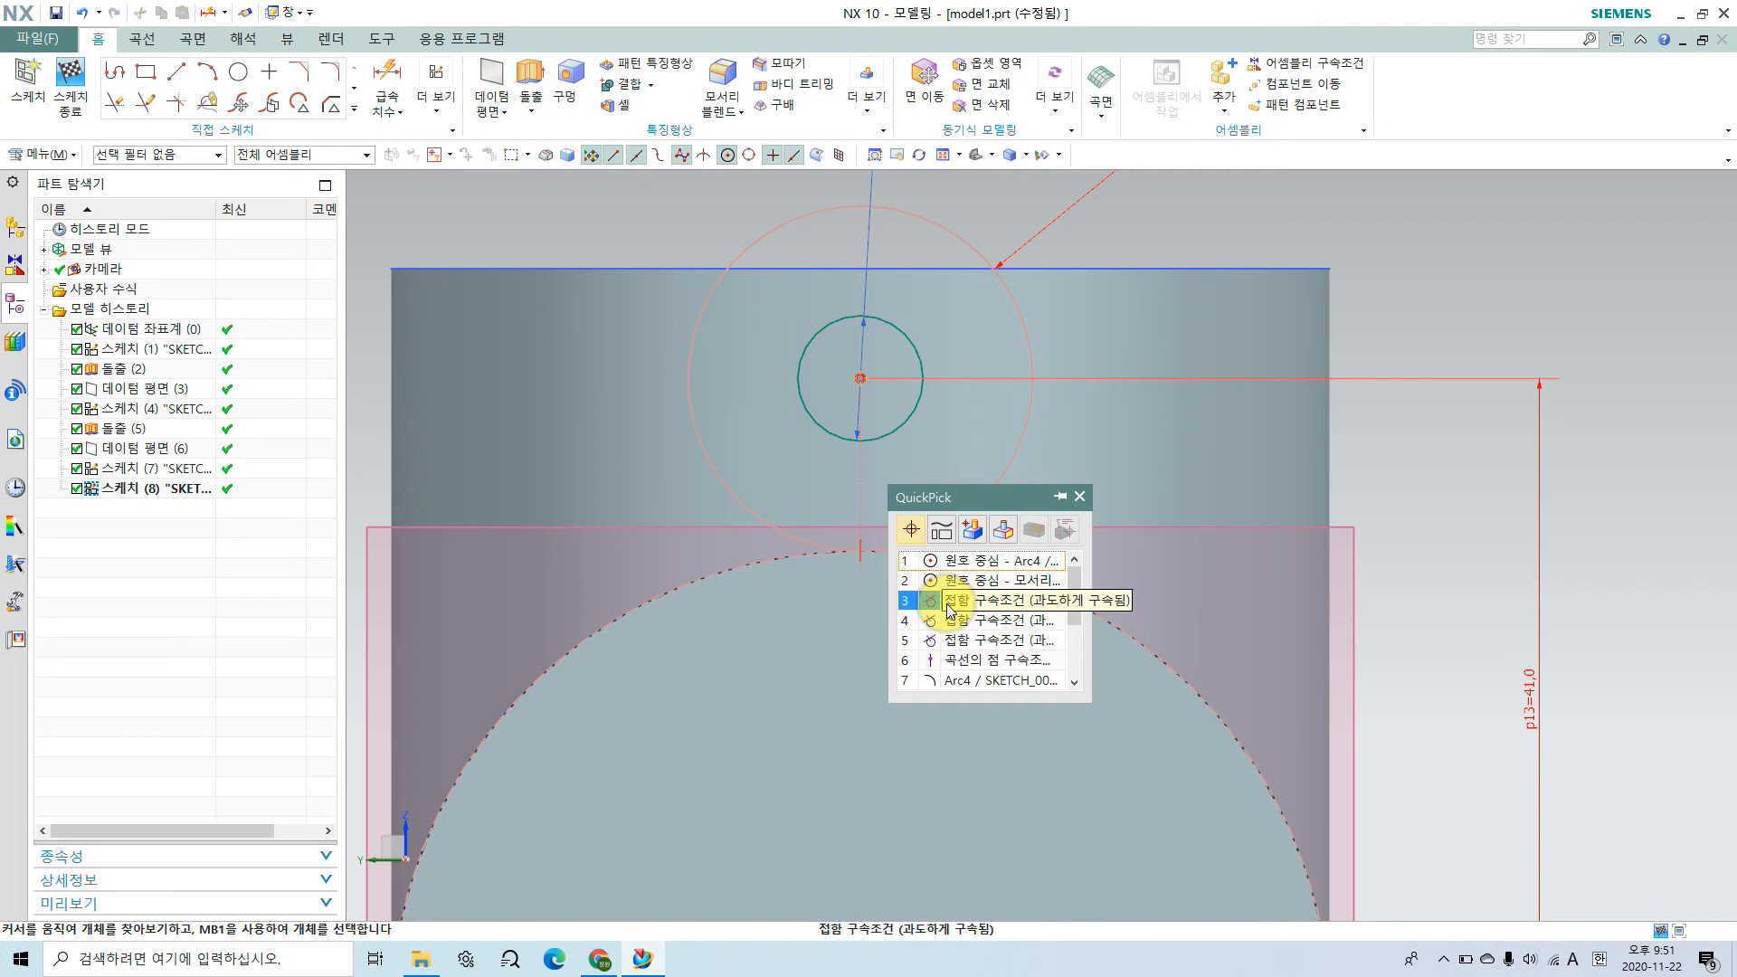
pyautogui.click(949, 609)
pyautogui.click(979, 573)
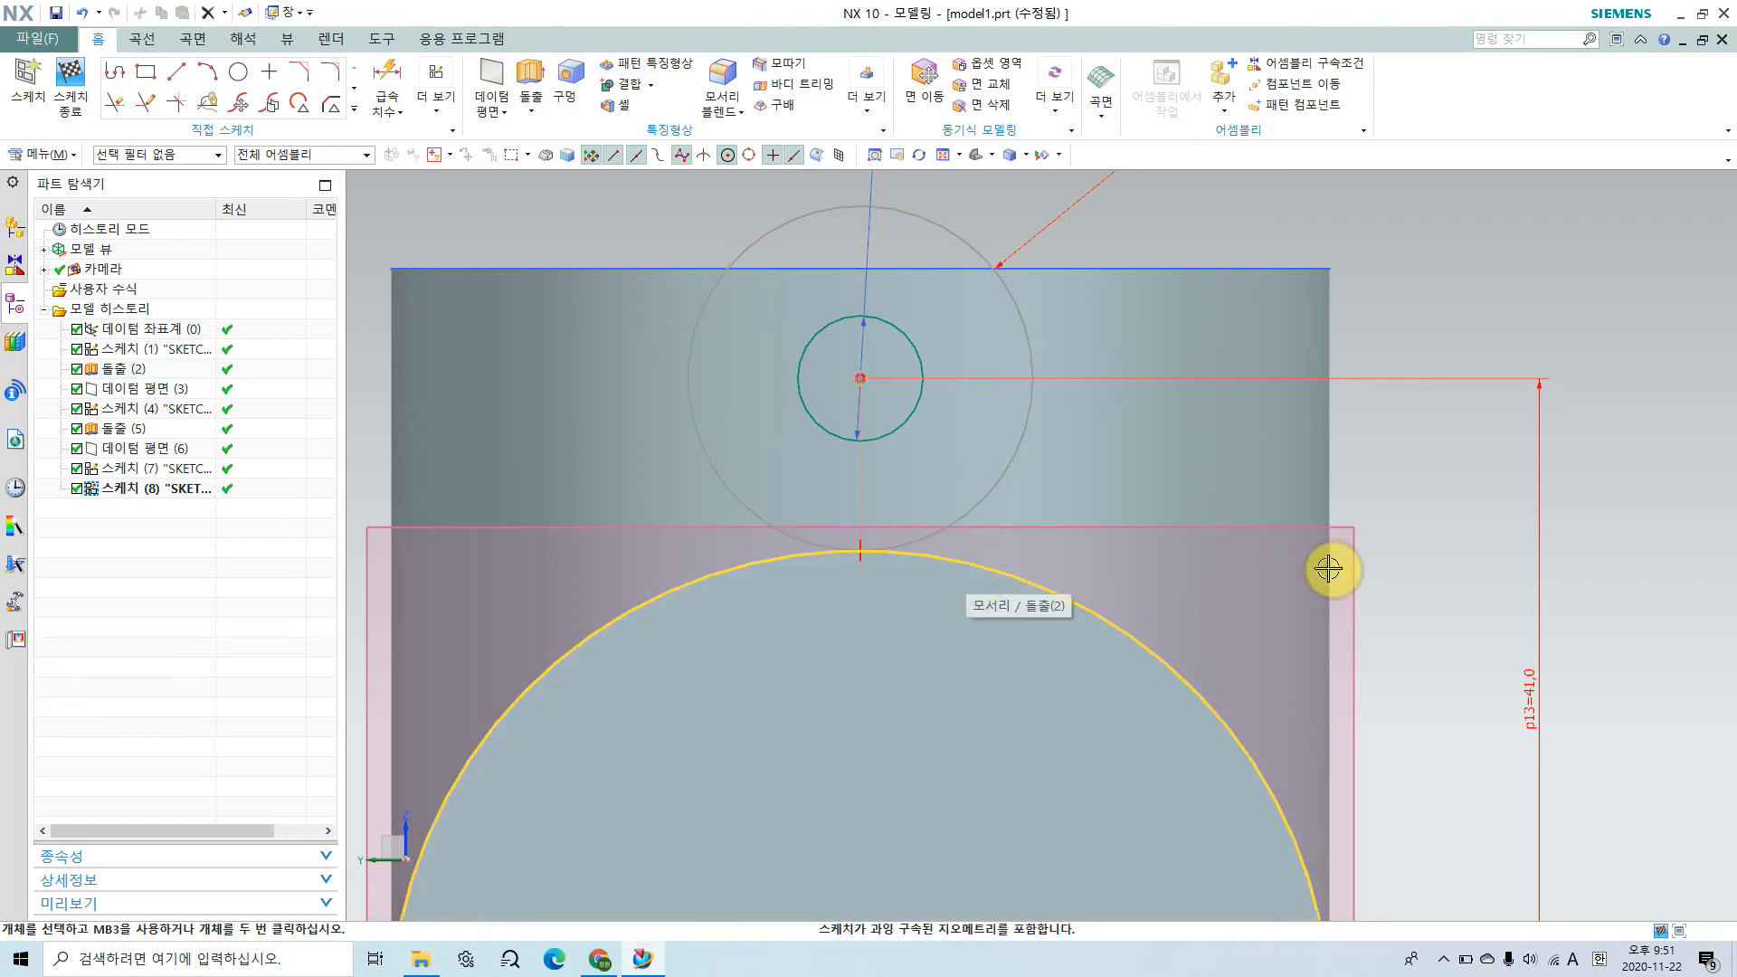
pyautogui.click(859, 545)
pyautogui.click(1077, 602)
pyautogui.click(1111, 574)
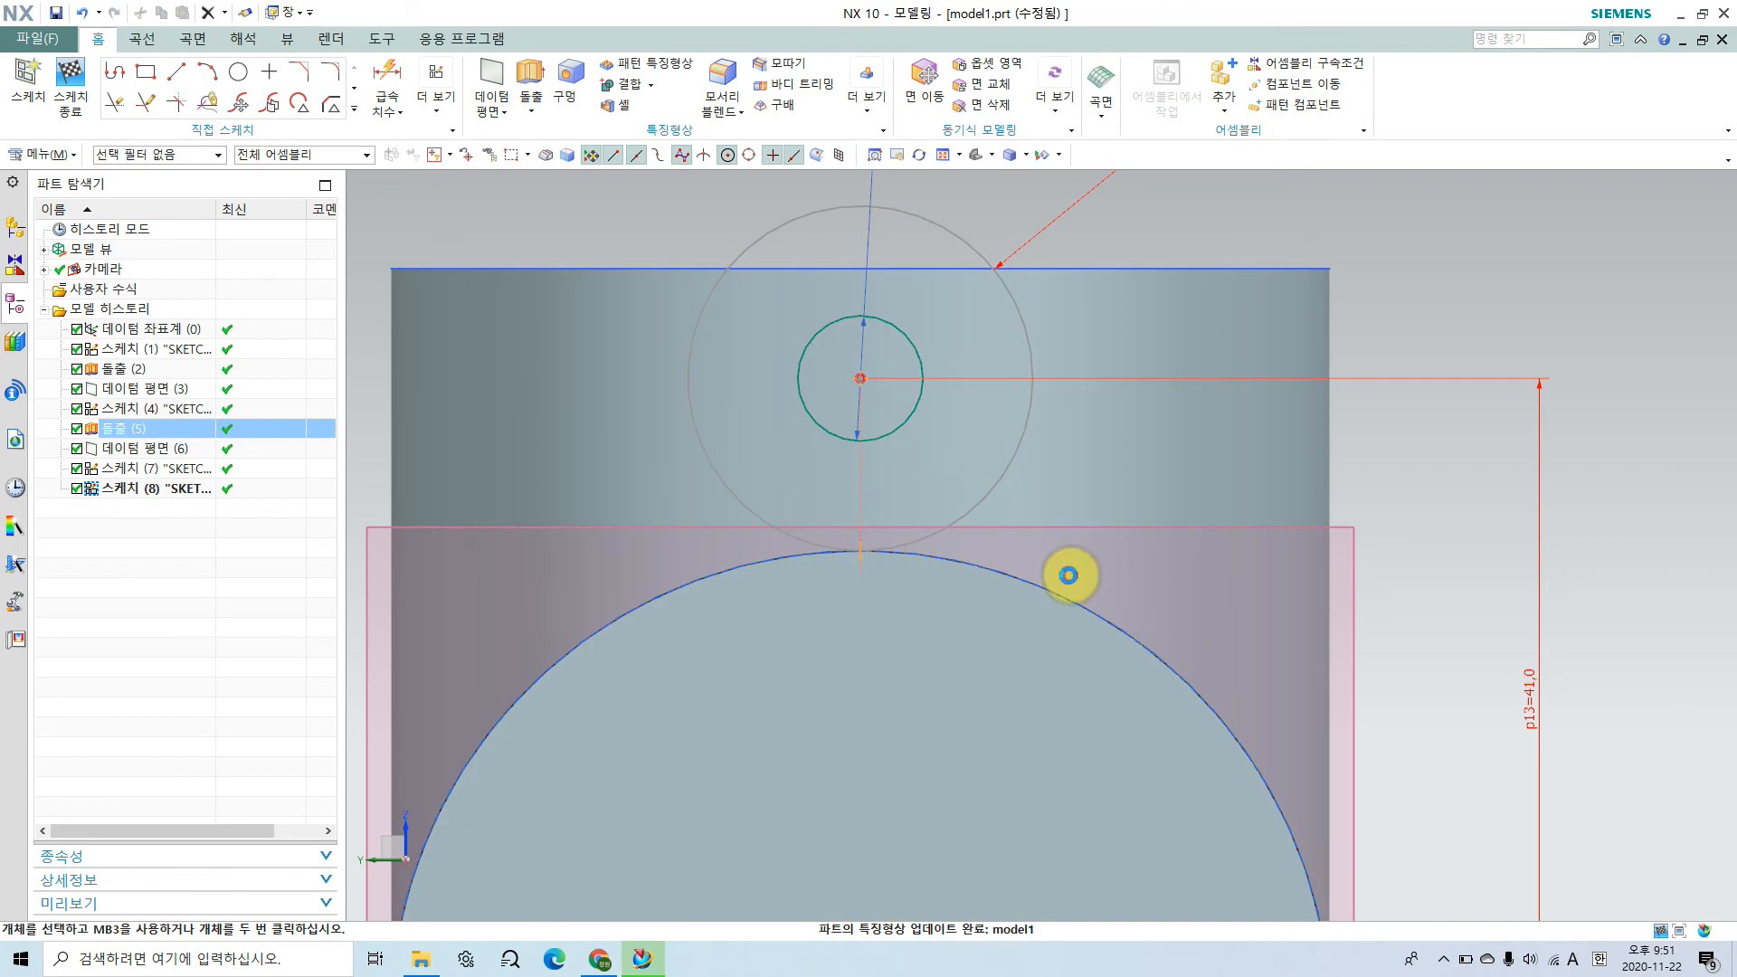
pyautogui.click(862, 550)
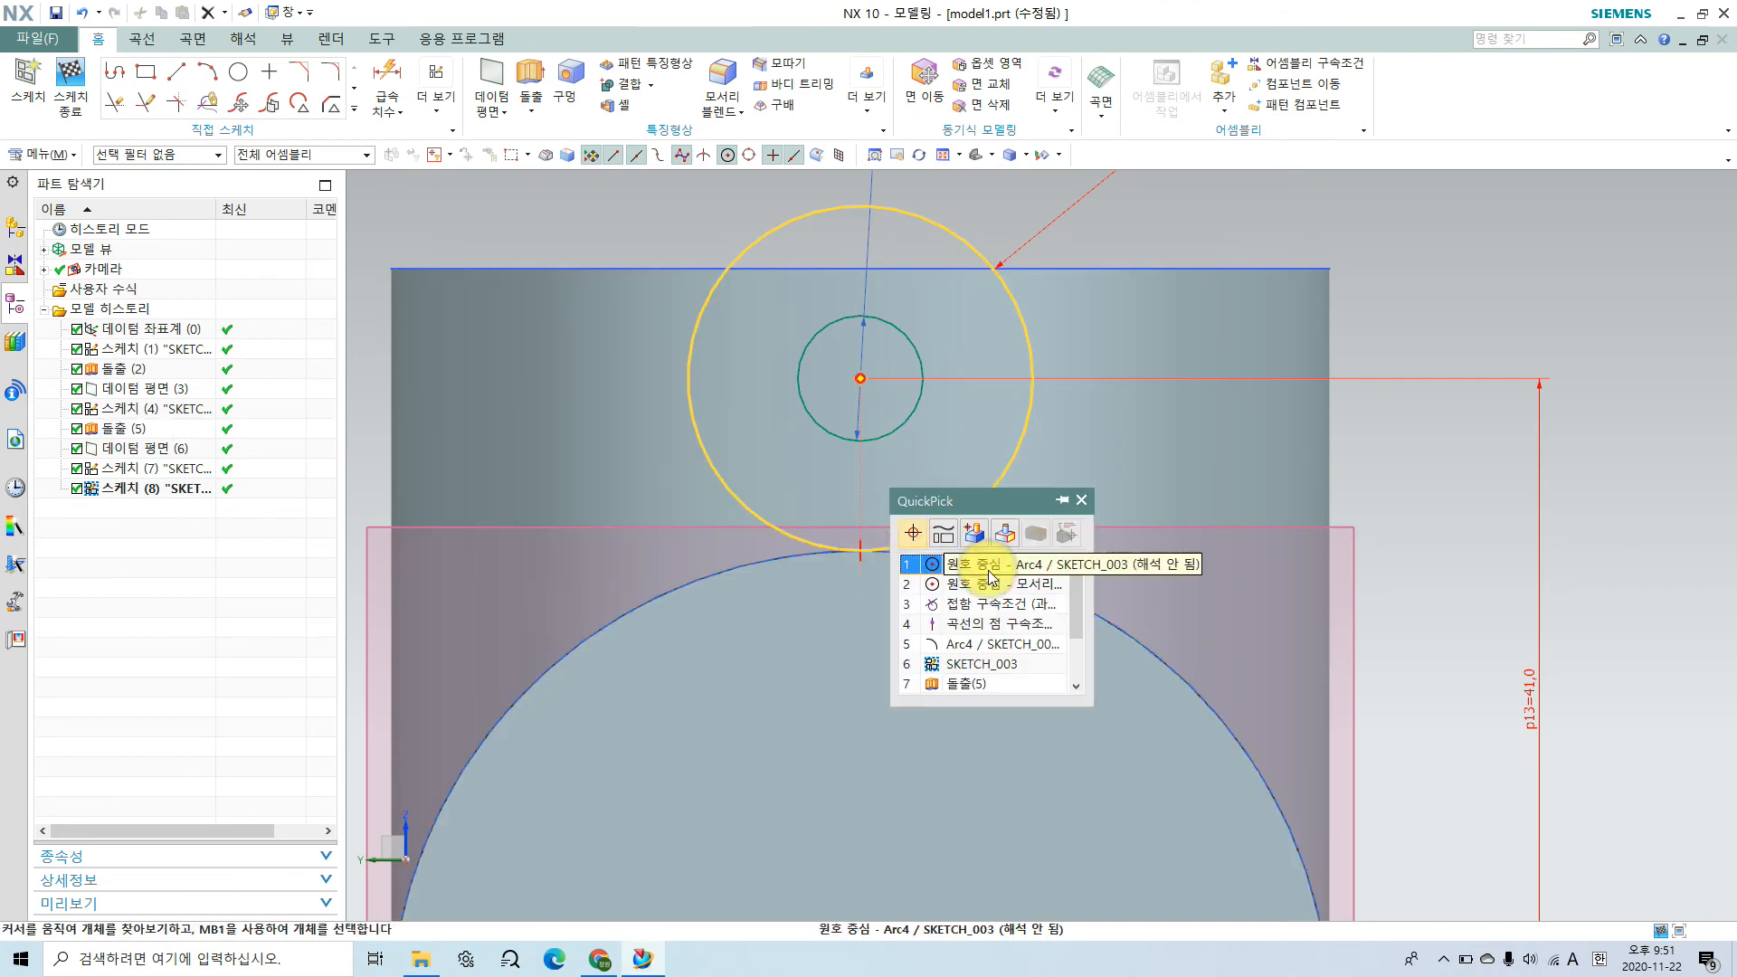
pyautogui.click(979, 605)
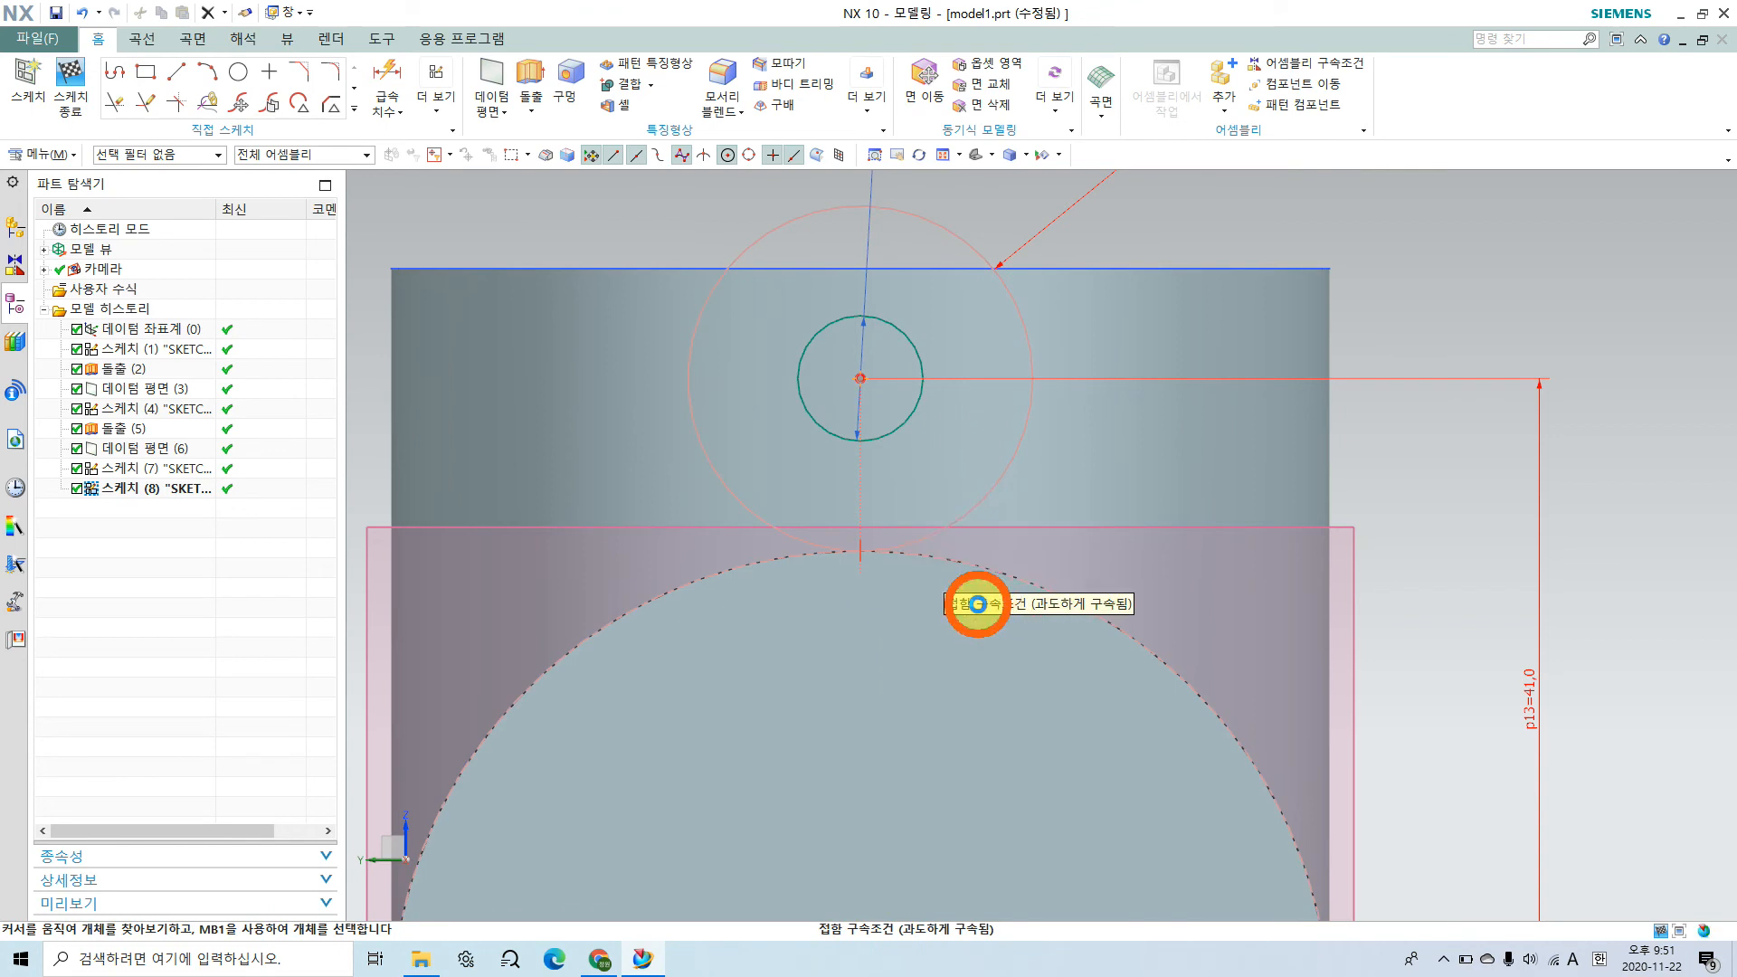
pyautogui.click(1013, 574)
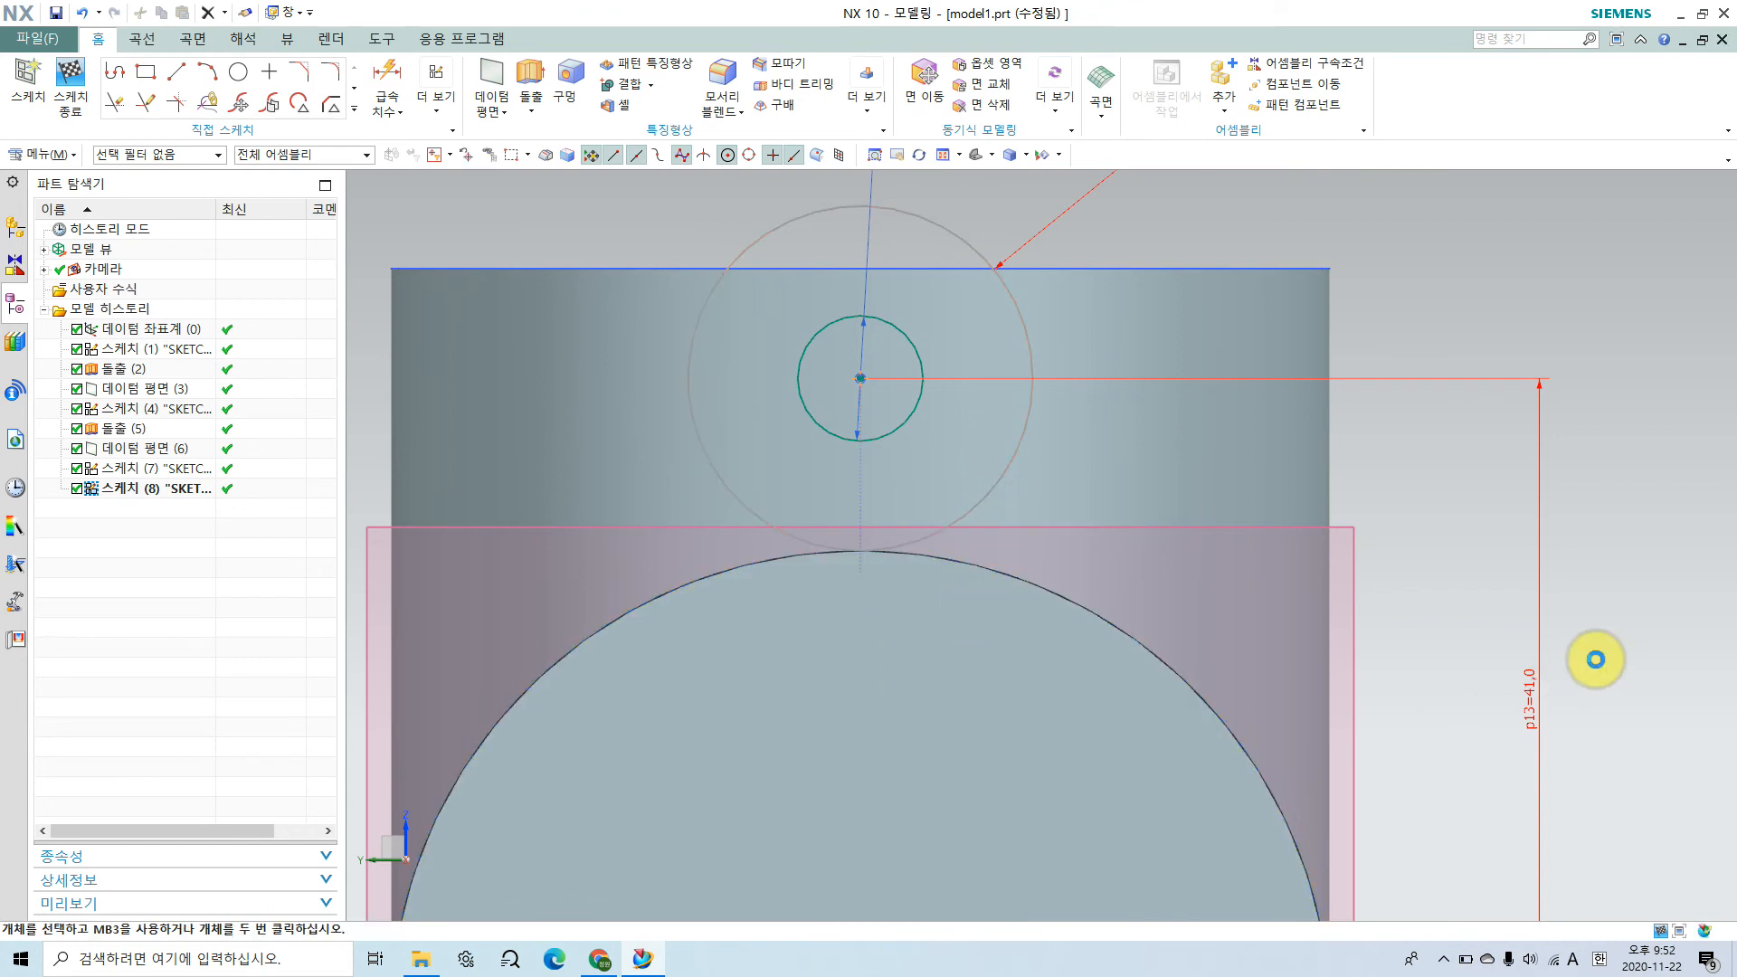
# Step: Set the outer circle's diameter to 14*2 mm
pyautogui.scroll(-2, 1566, 652)
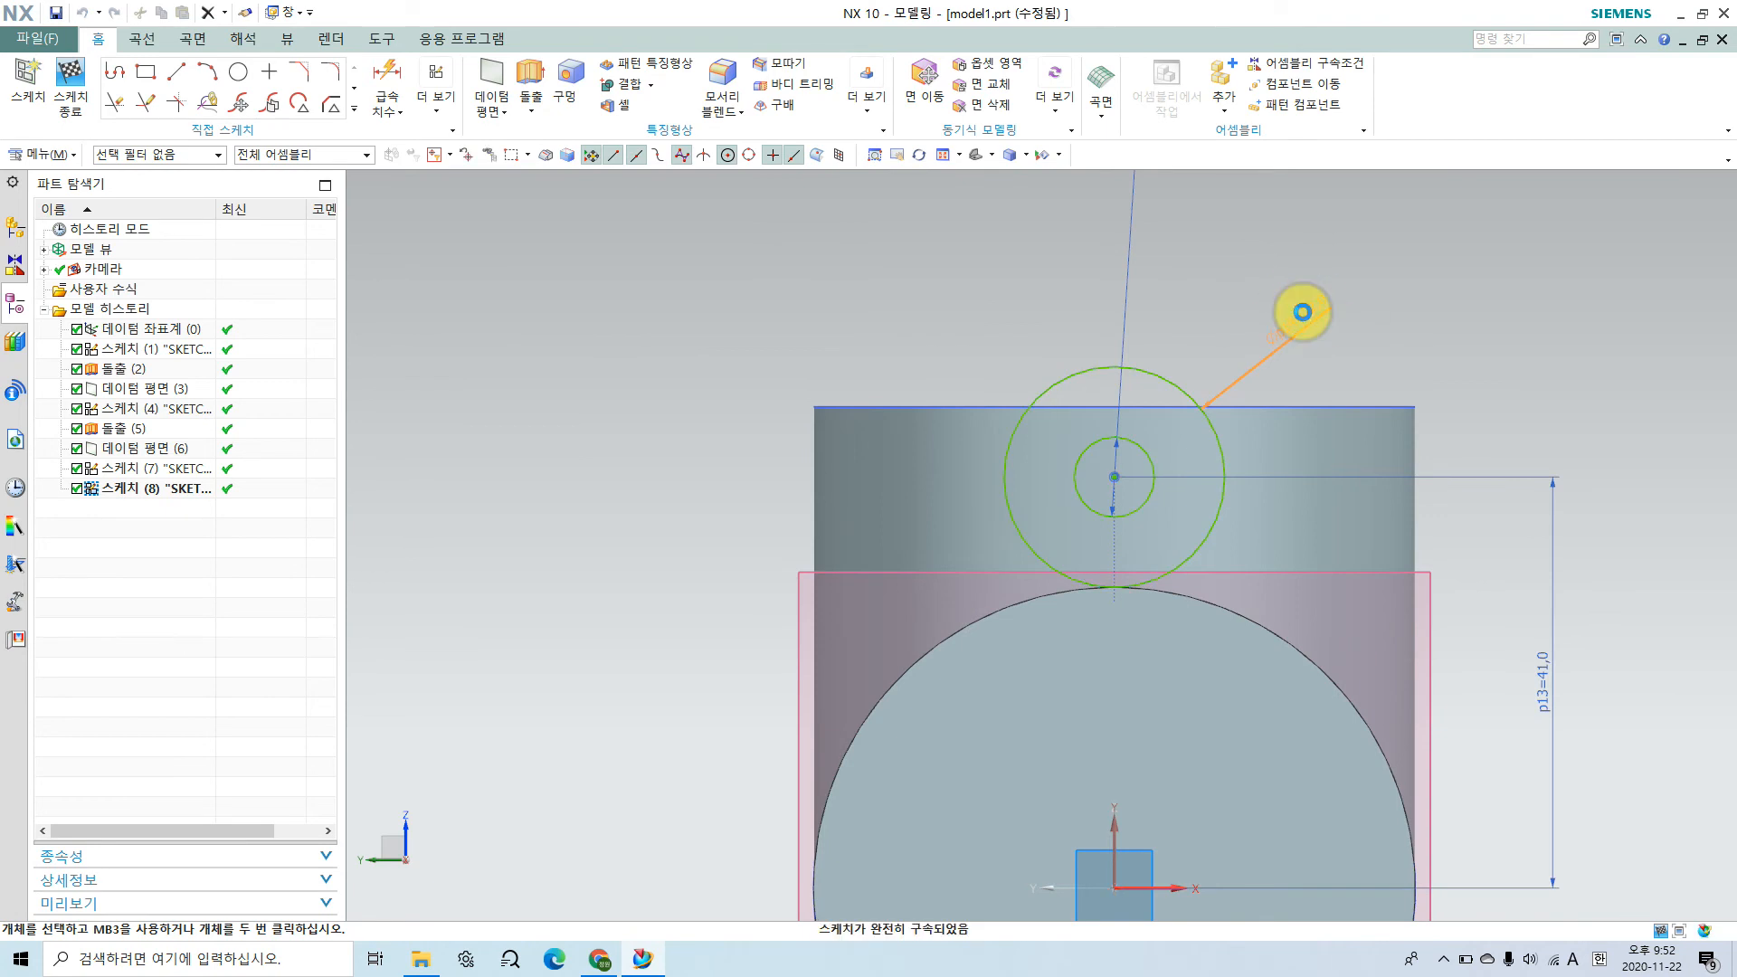
pyautogui.doubleClick(1302, 312)
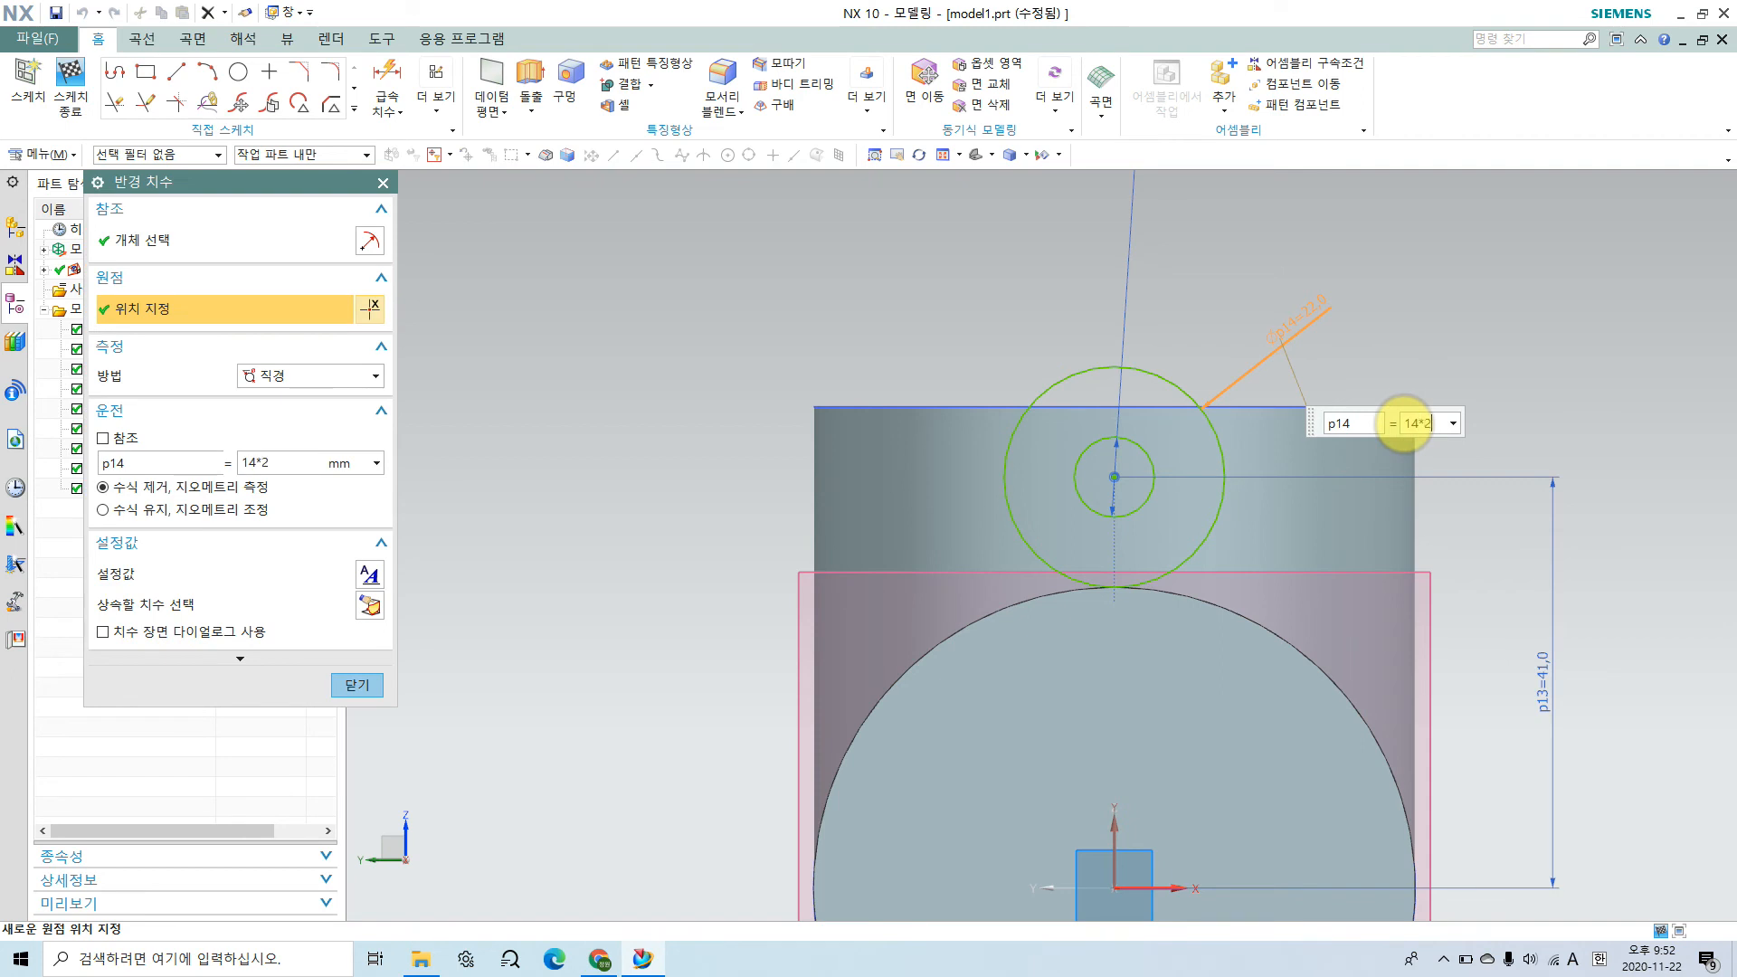
pyautogui.doubleClick(1404, 423)
pyautogui.click(357, 684)
pyautogui.scroll(-4, 1426, 580)
pyautogui.moveTo(1442, 697)
pyautogui.keyDown('shift'); pyautogui.mouseDown(button='middle')
pyautogui.moveTo(872, 621)
pyautogui.moveTo(941, 527)
pyautogui.mouseUp(button='middle'); pyautogui.keyUp('shift')
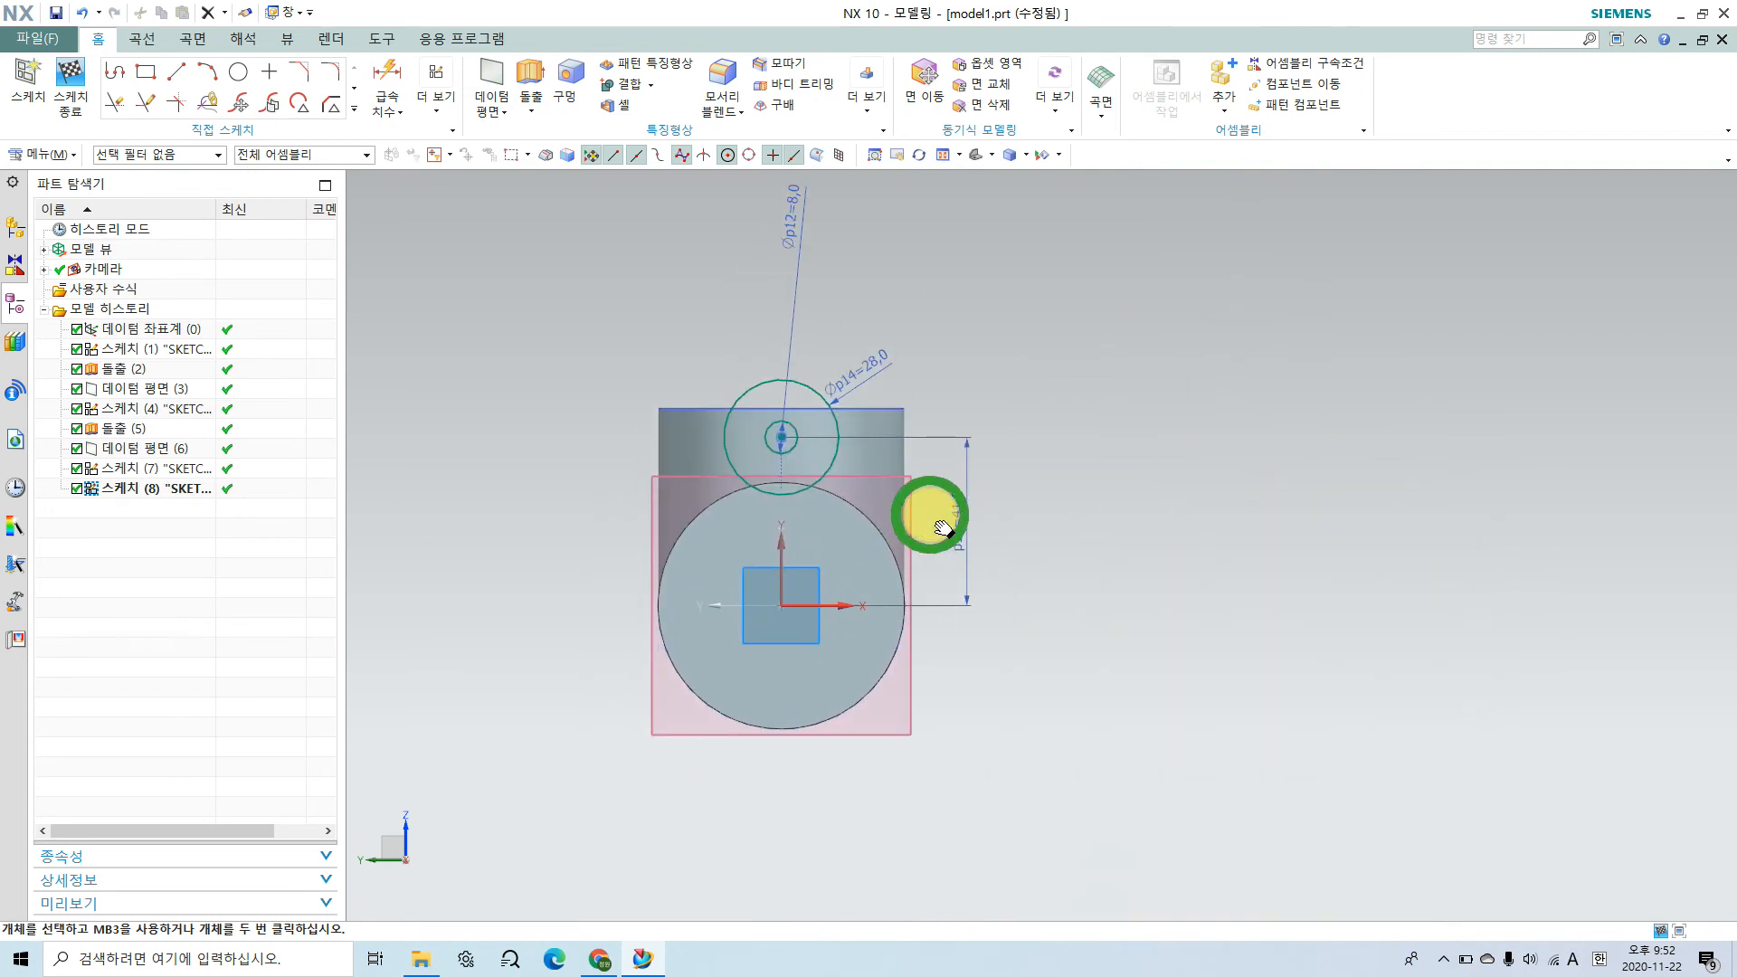
pyautogui.scroll(1, 787, 450)
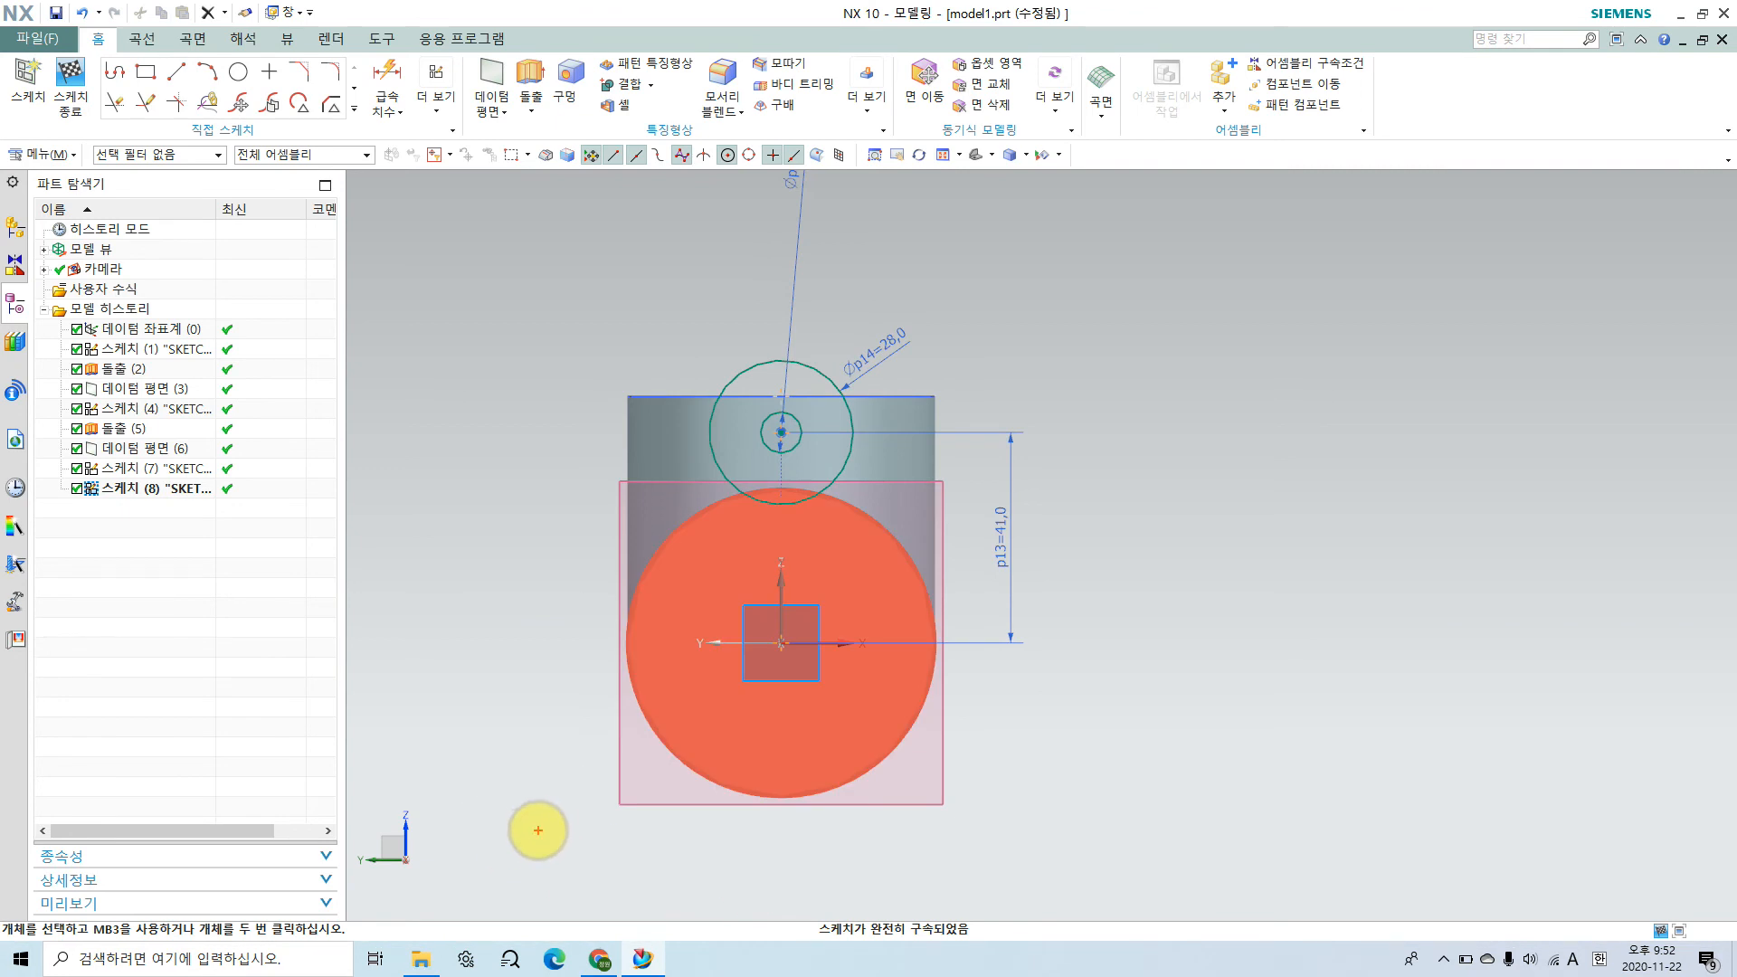
pyautogui.moveTo(531, 861)
pyautogui.mouseDown()
pyautogui.moveTo(497, 725)
pyautogui.moveTo(589, 826)
pyautogui.moveTo(545, 860)
pyautogui.mouseUp()
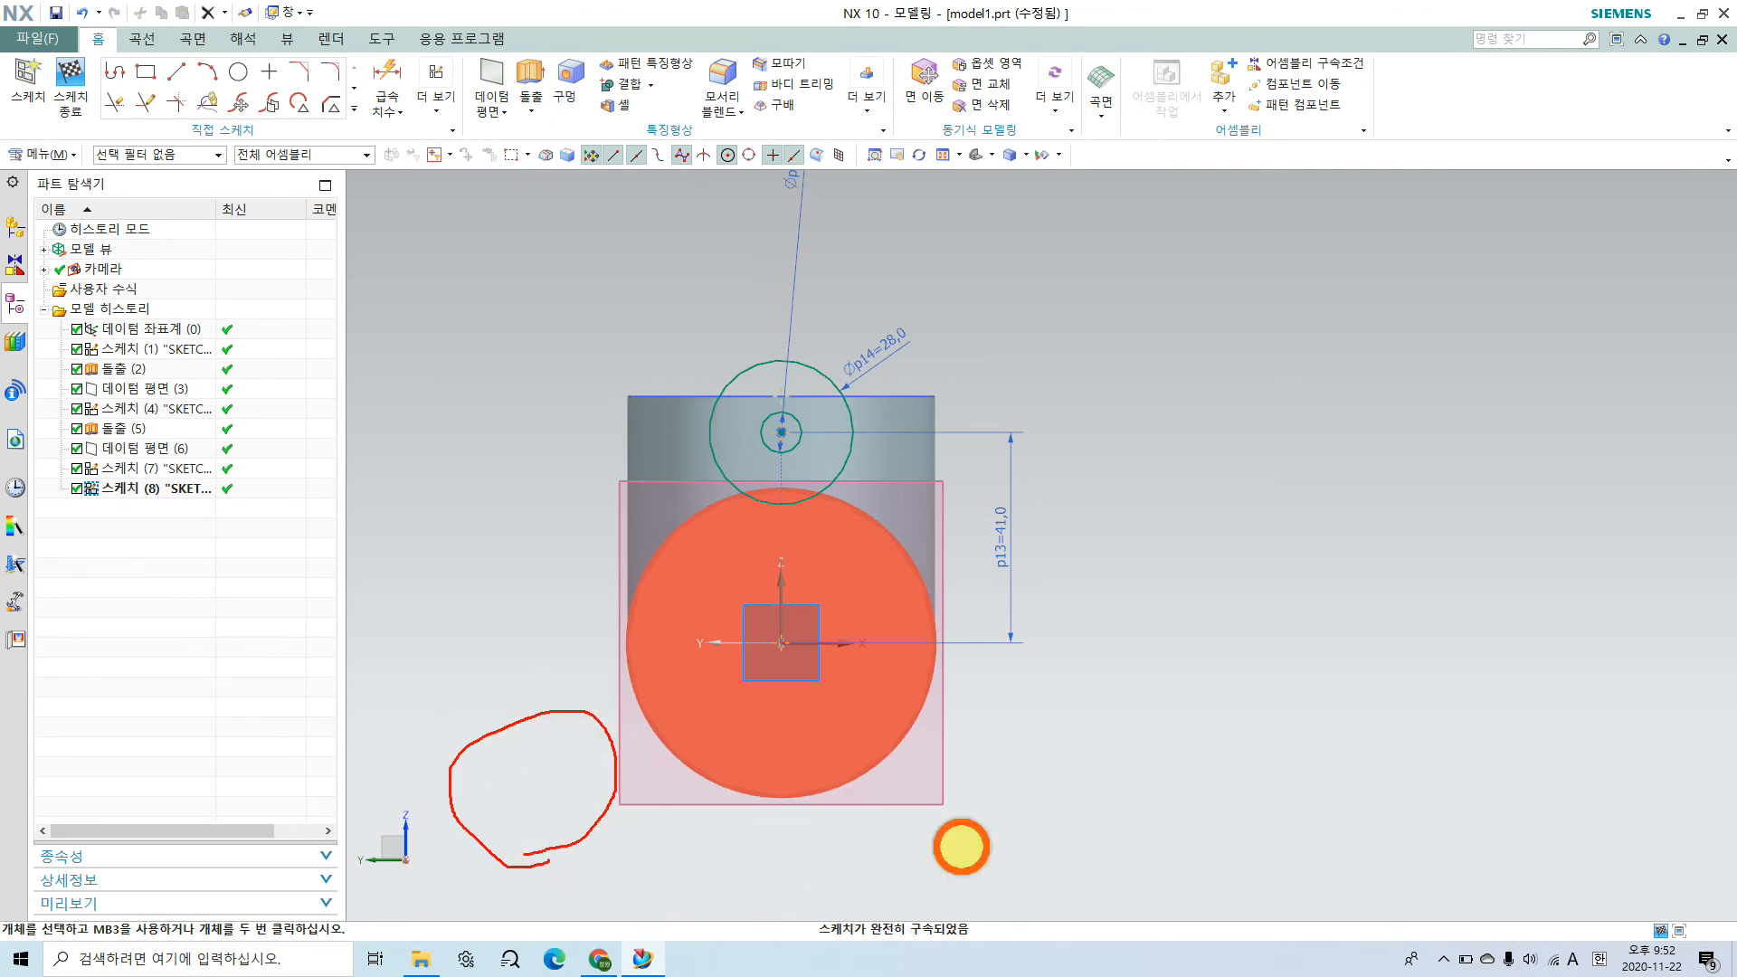
pyautogui.moveTo(1055, 861)
pyautogui.mouseDown()
pyautogui.moveTo(931, 806)
pyautogui.moveTo(1113, 806)
pyautogui.moveTo(1046, 853)
pyautogui.mouseUp()
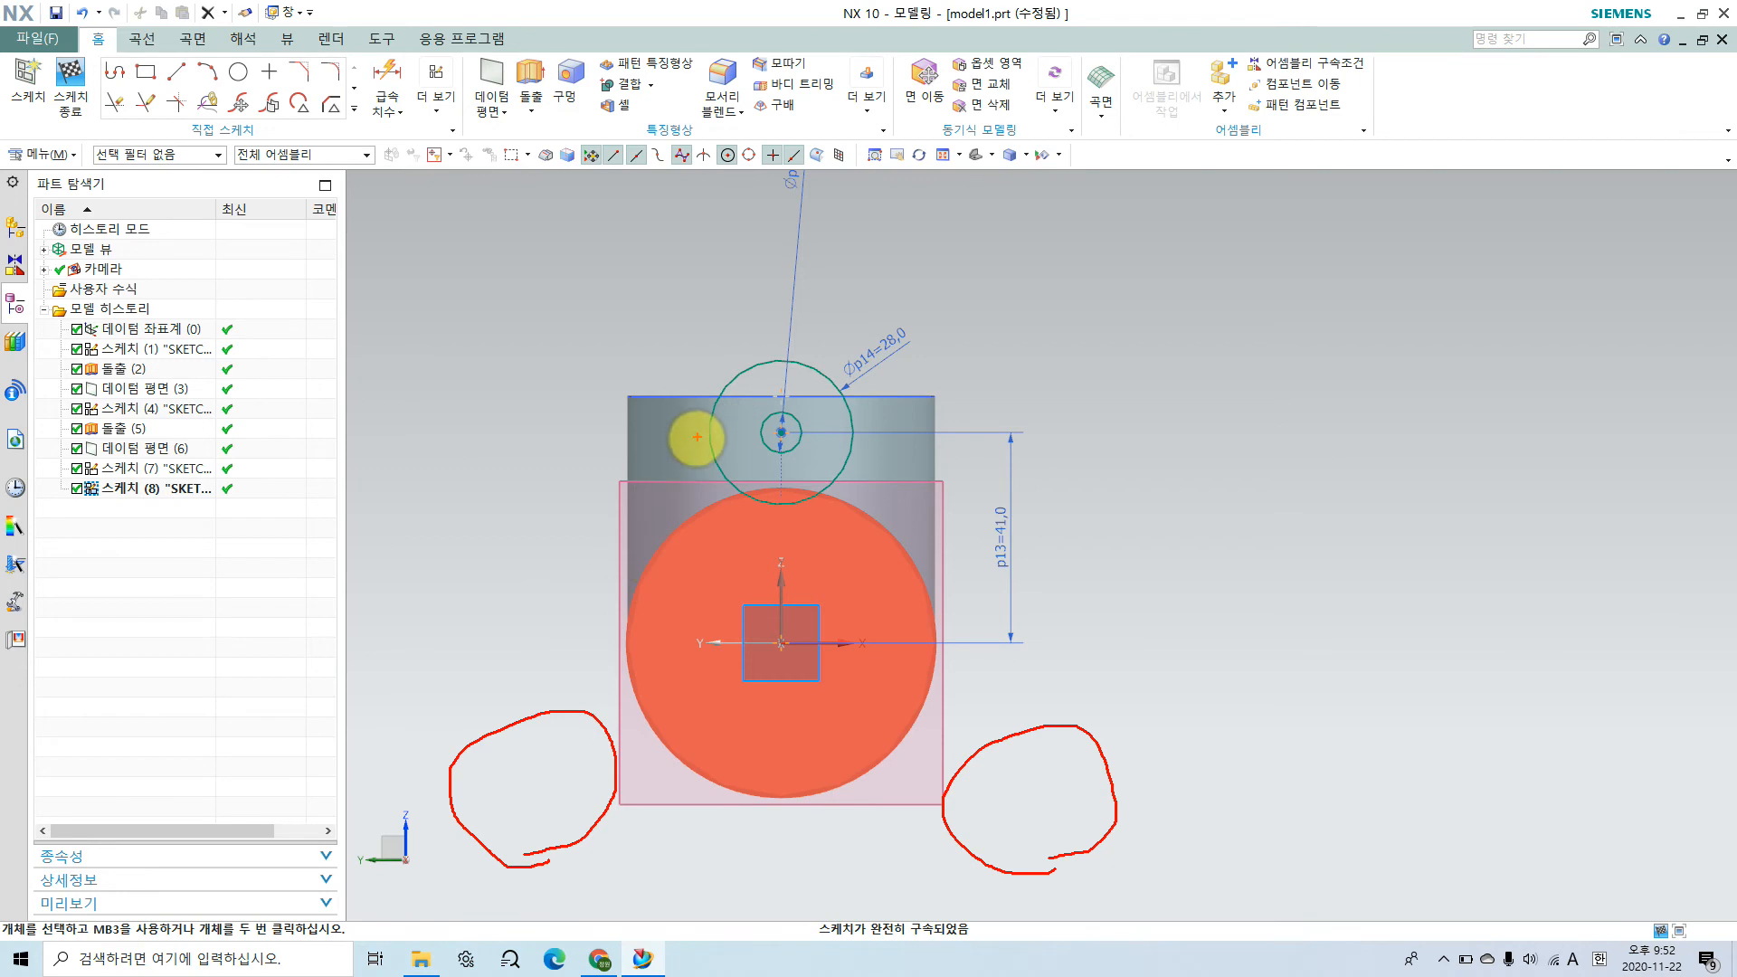
pyautogui.moveTo(726, 373)
pyautogui.mouseDown()
pyautogui.moveTo(566, 574)
pyautogui.moveTo(444, 781)
pyautogui.moveTo(535, 853)
pyautogui.moveTo(1071, 869)
pyautogui.moveTo(1043, 644)
pyautogui.moveTo(843, 364)
pyautogui.mouseUp()
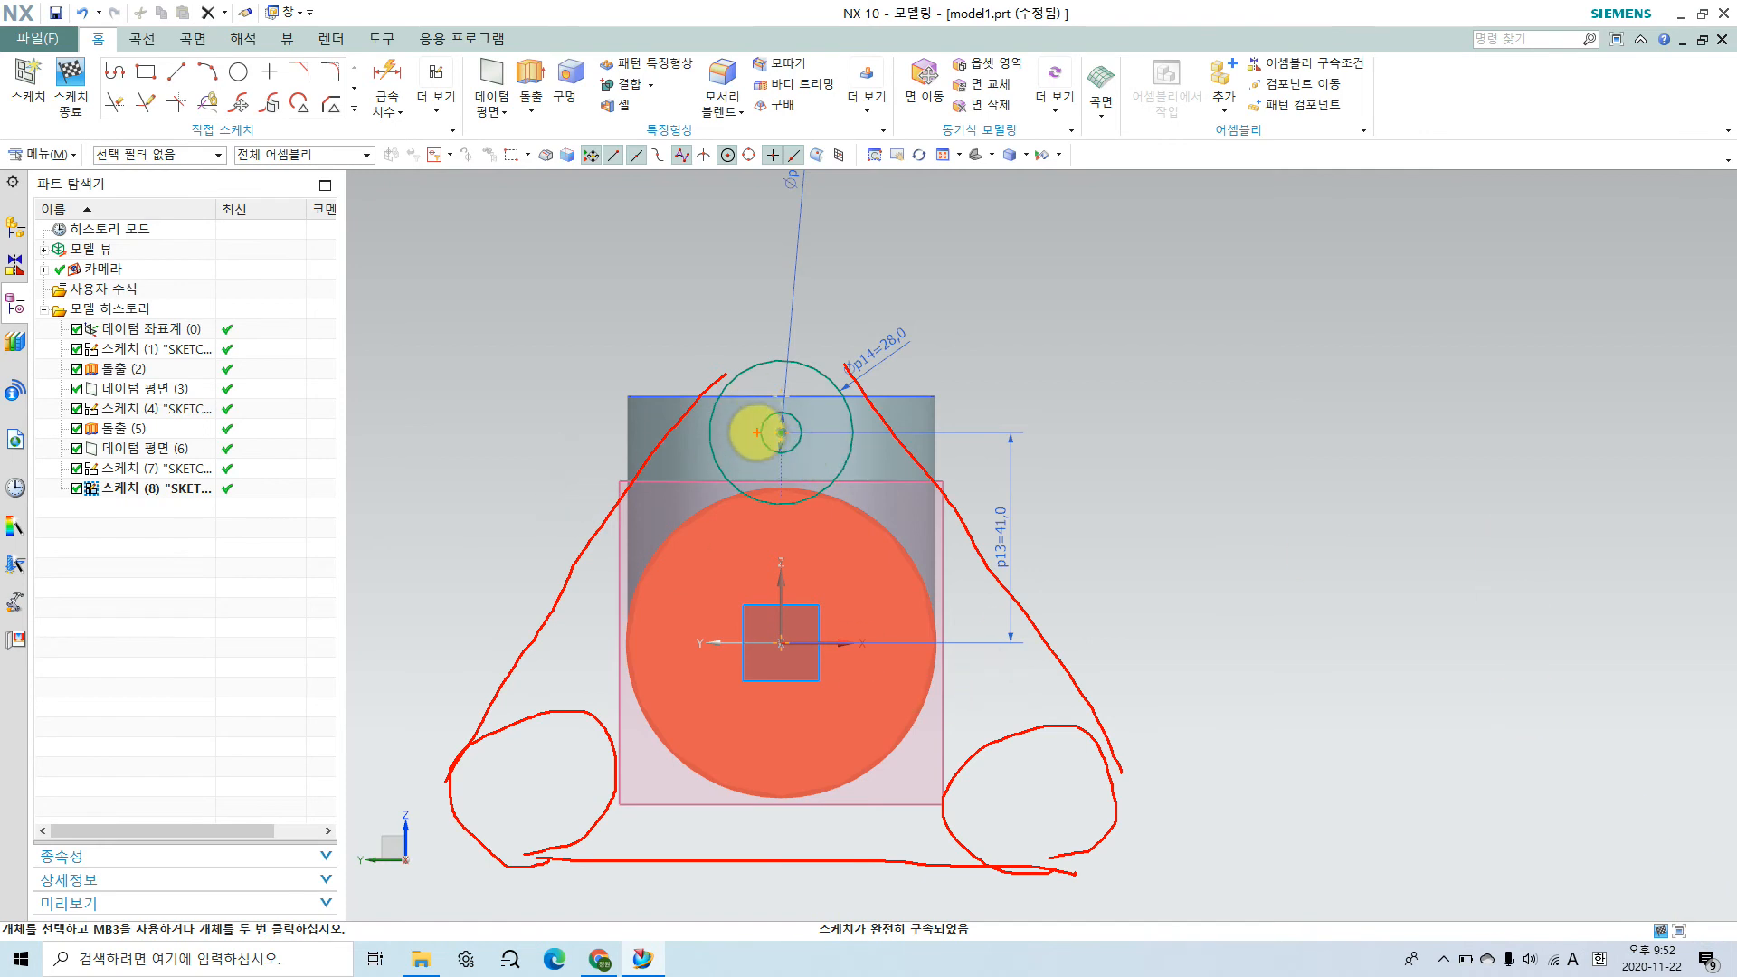
pyautogui.moveTo(683, 412)
pyautogui.mouseDown()
pyautogui.moveTo(736, 317)
pyautogui.moveTo(893, 473)
pyautogui.mouseUp()
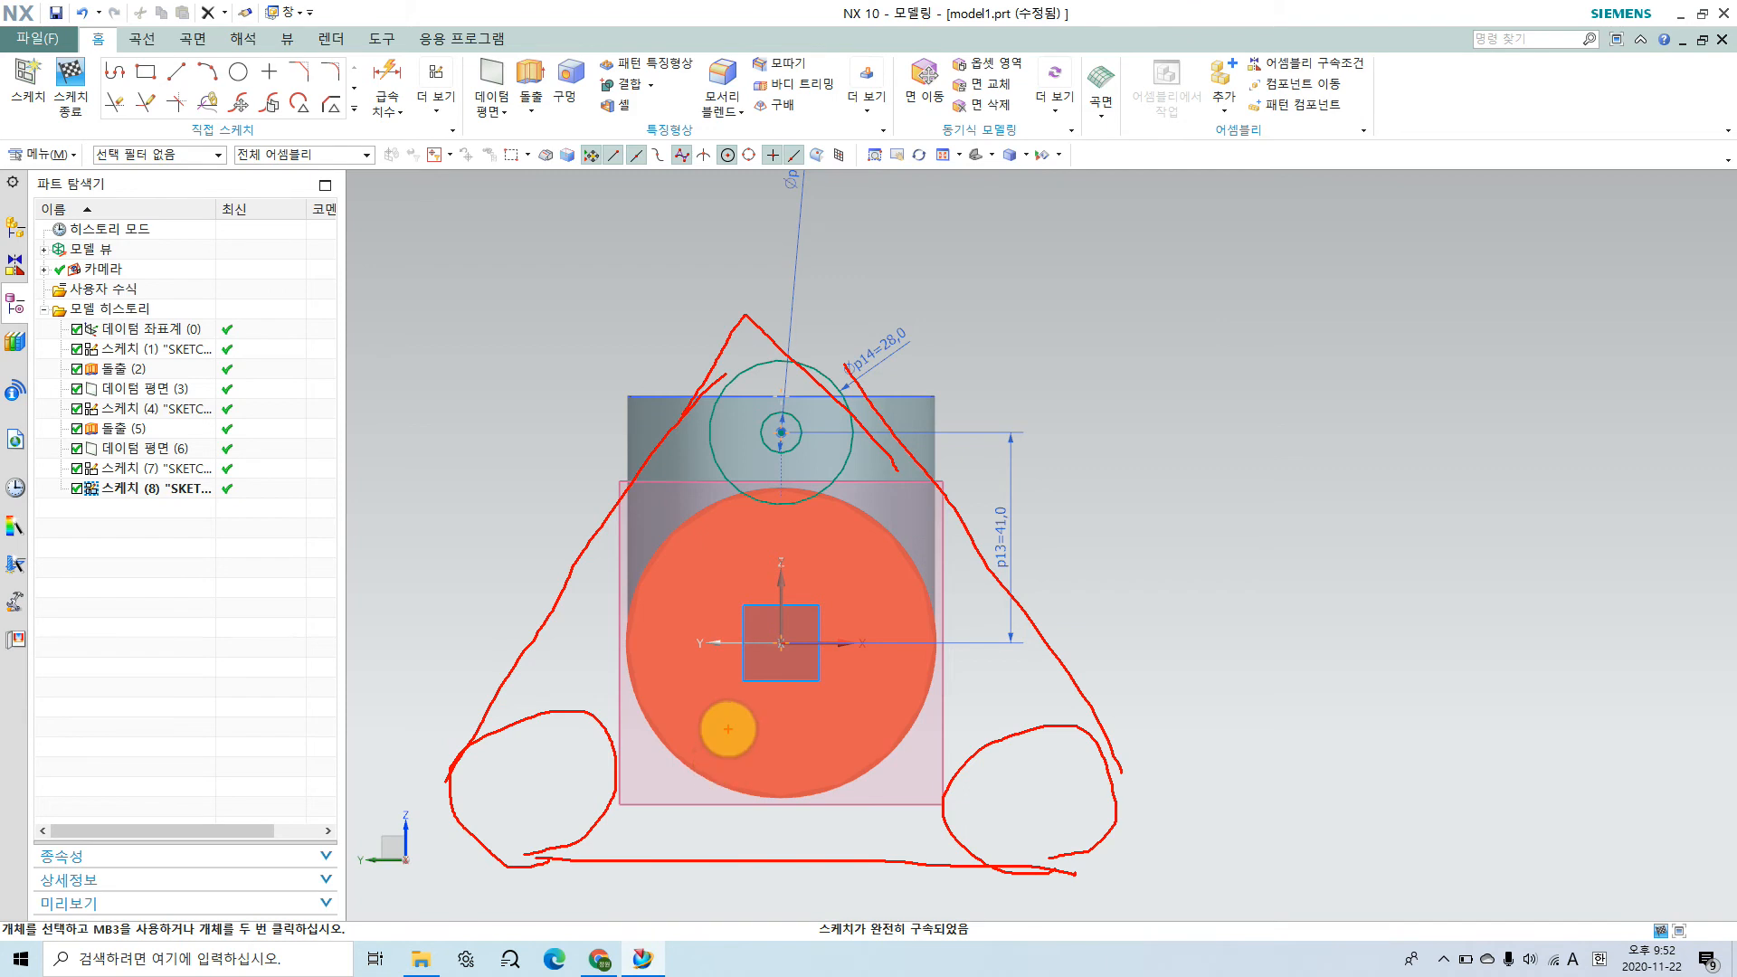
pyautogui.press('Escape')
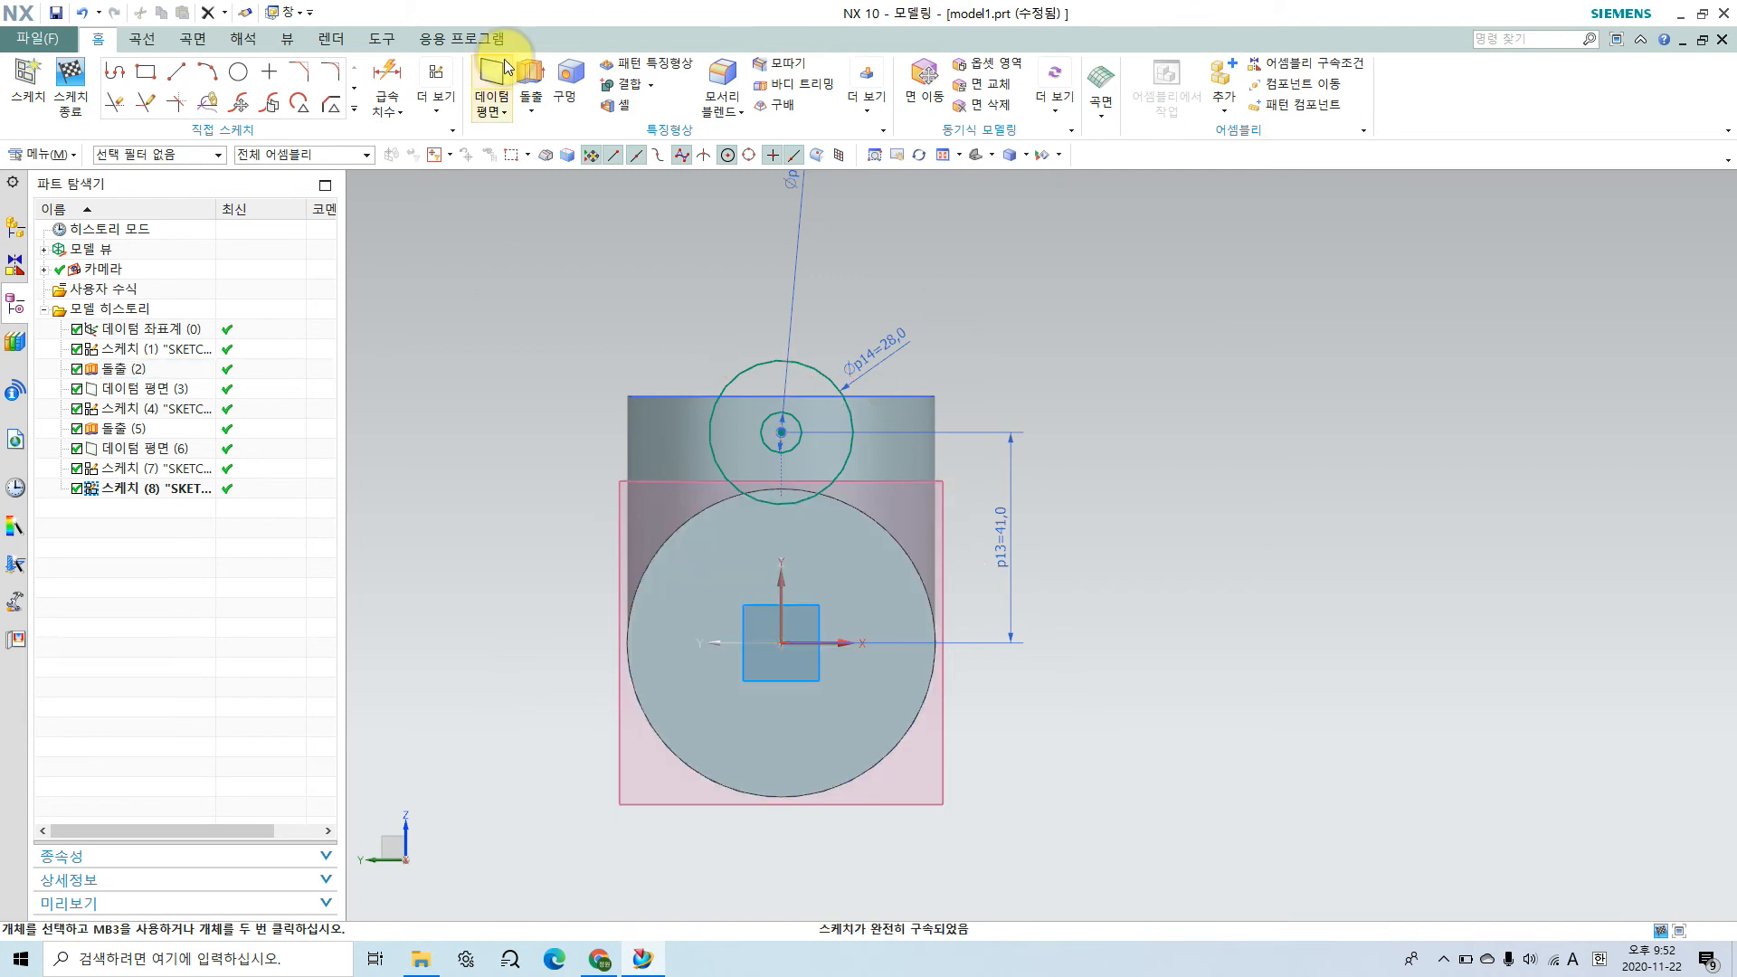
# Step: Expand the full set of sketch curve commands to reach the additional curve tools
pyautogui.click(354, 110)
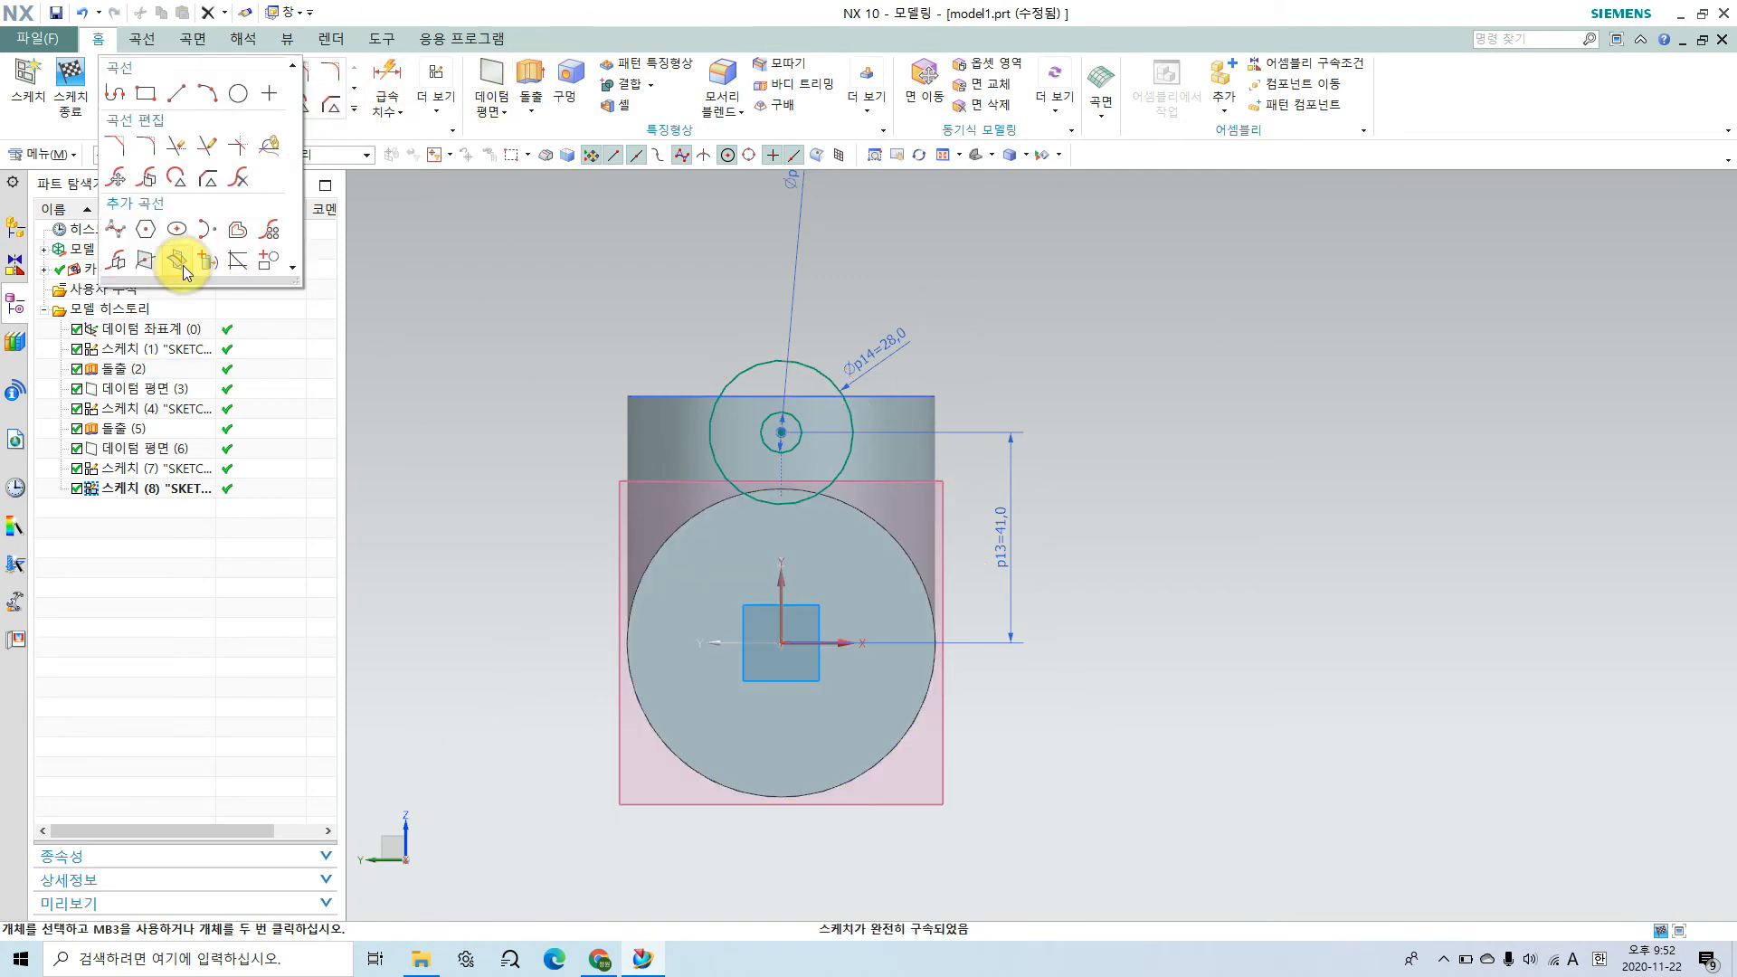
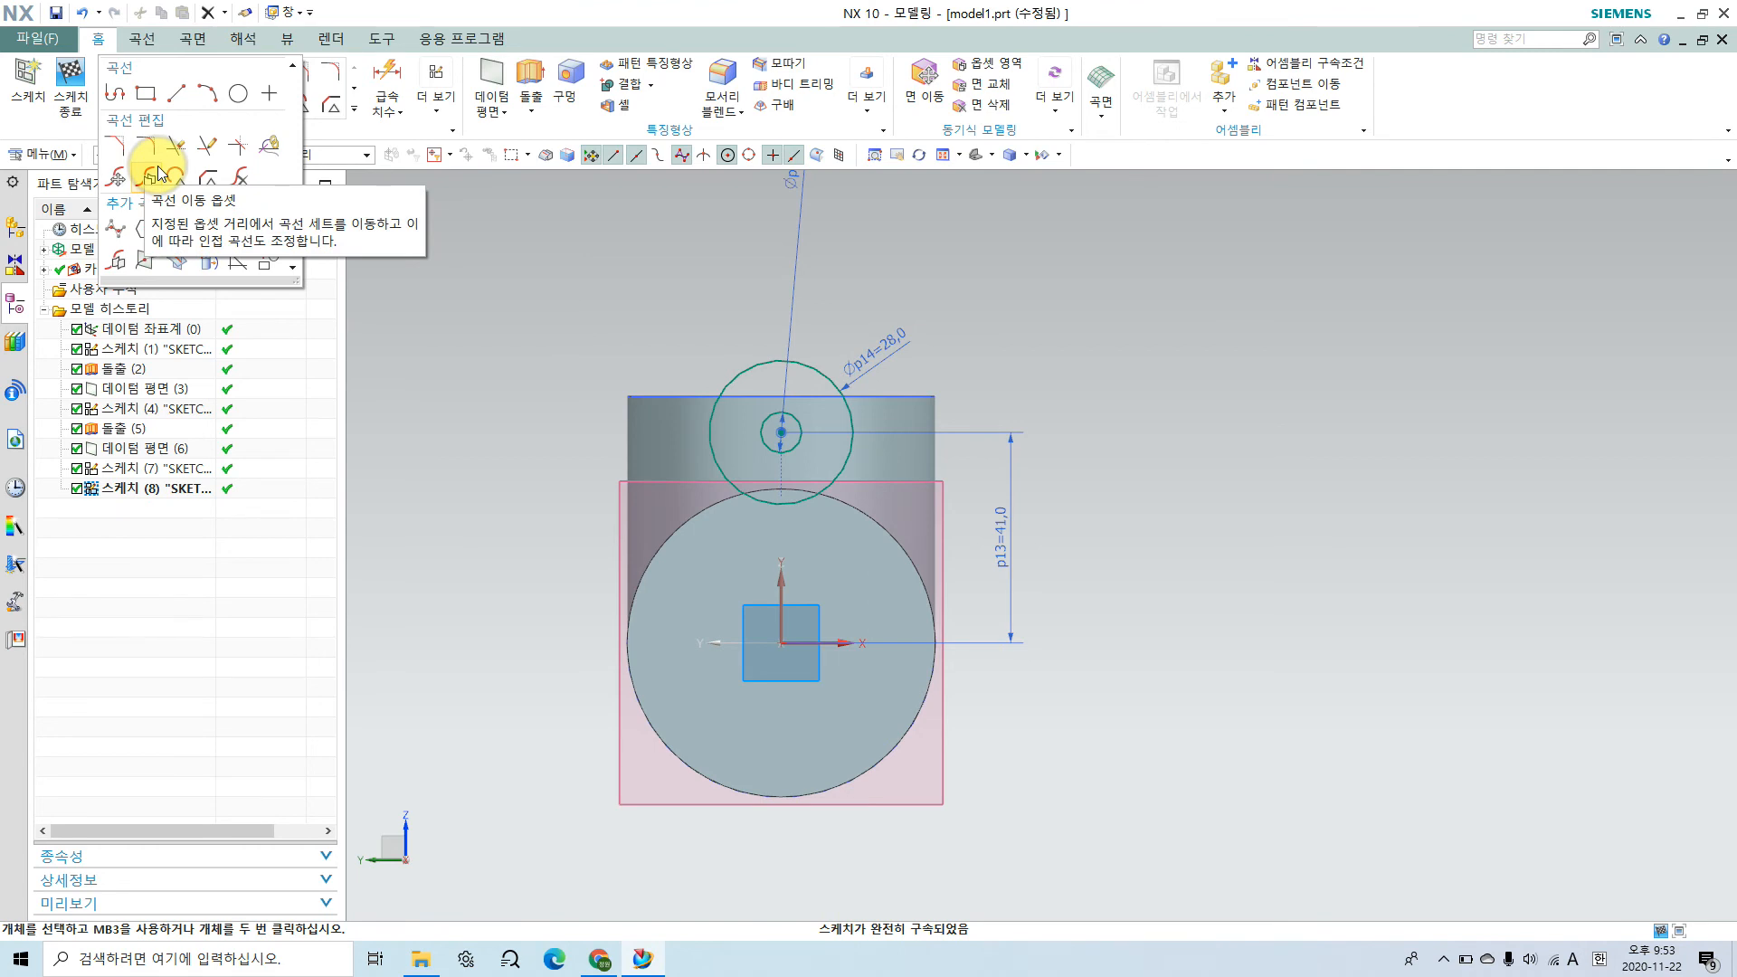
pyautogui.click(1214, 459)
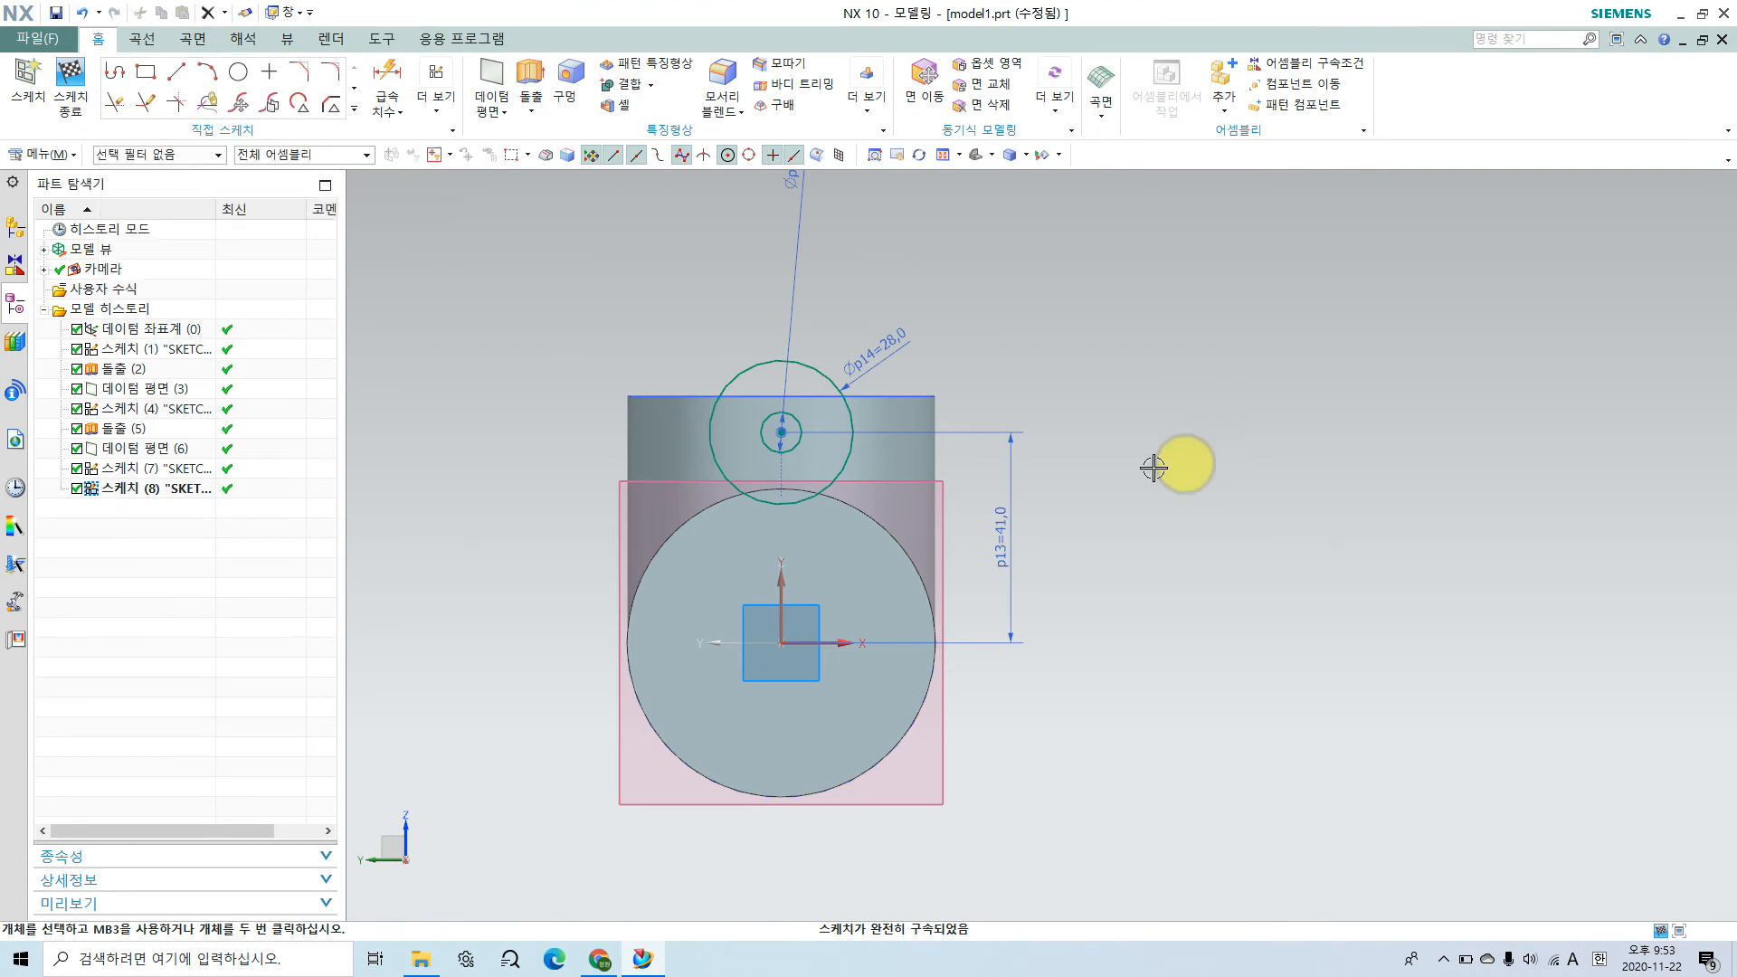
pyautogui.click(355, 112)
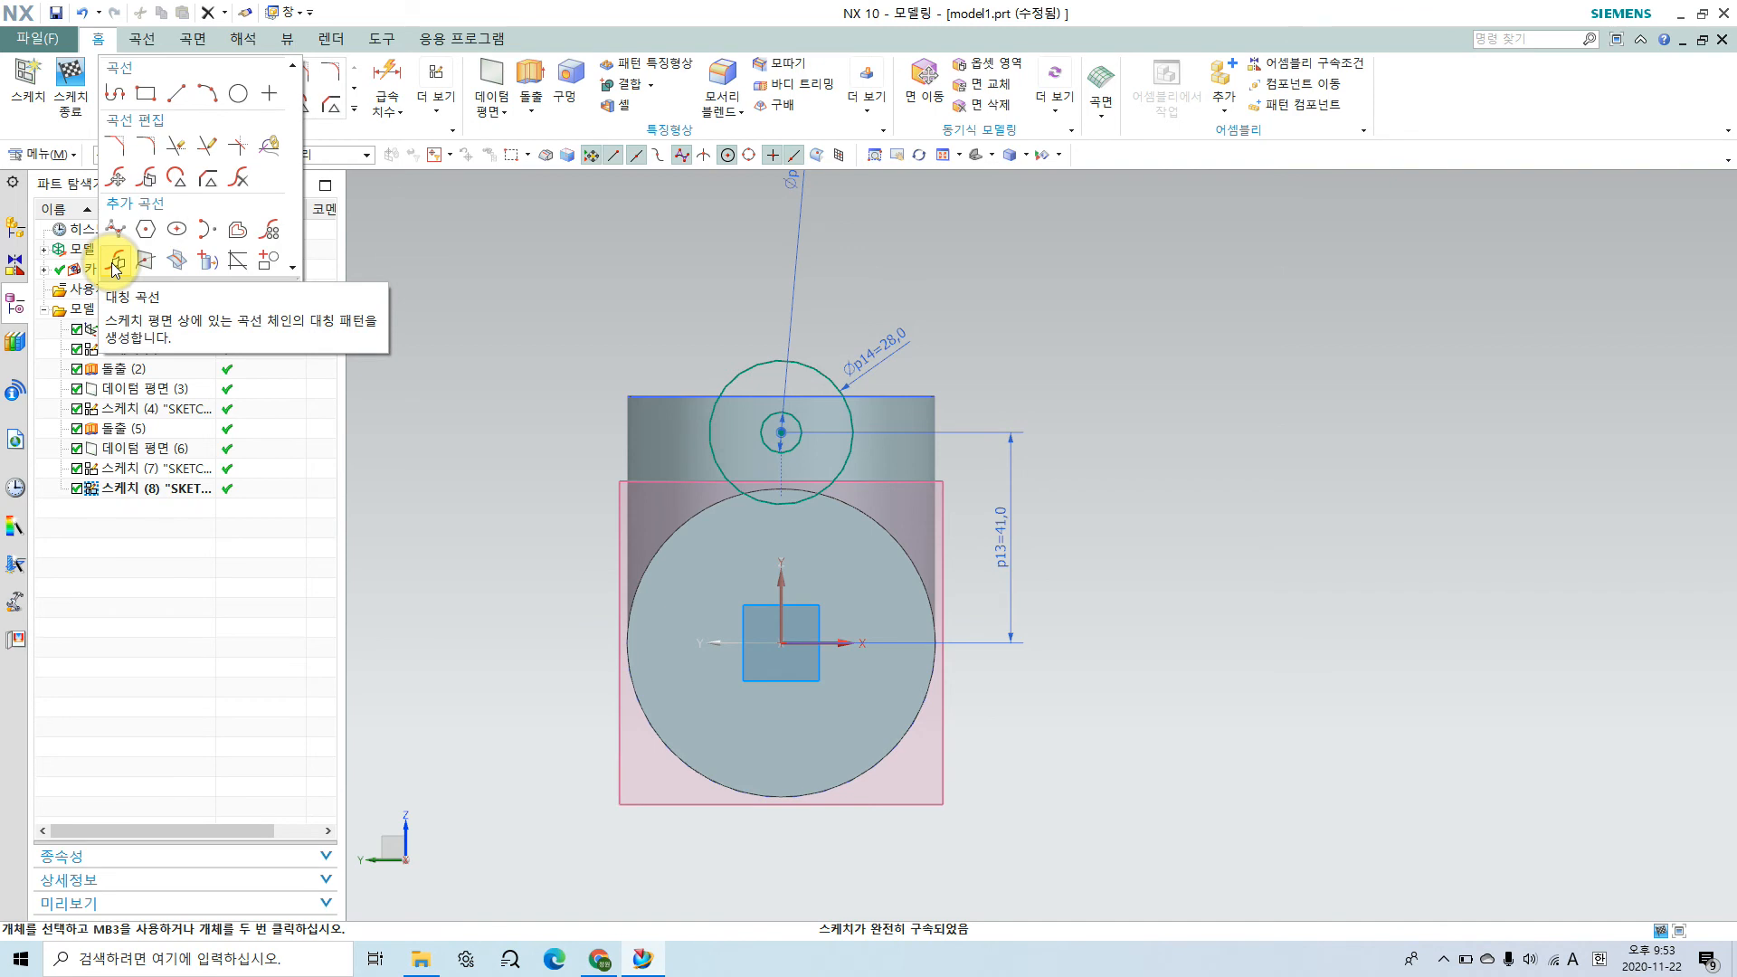
pyautogui.click(898, 412)
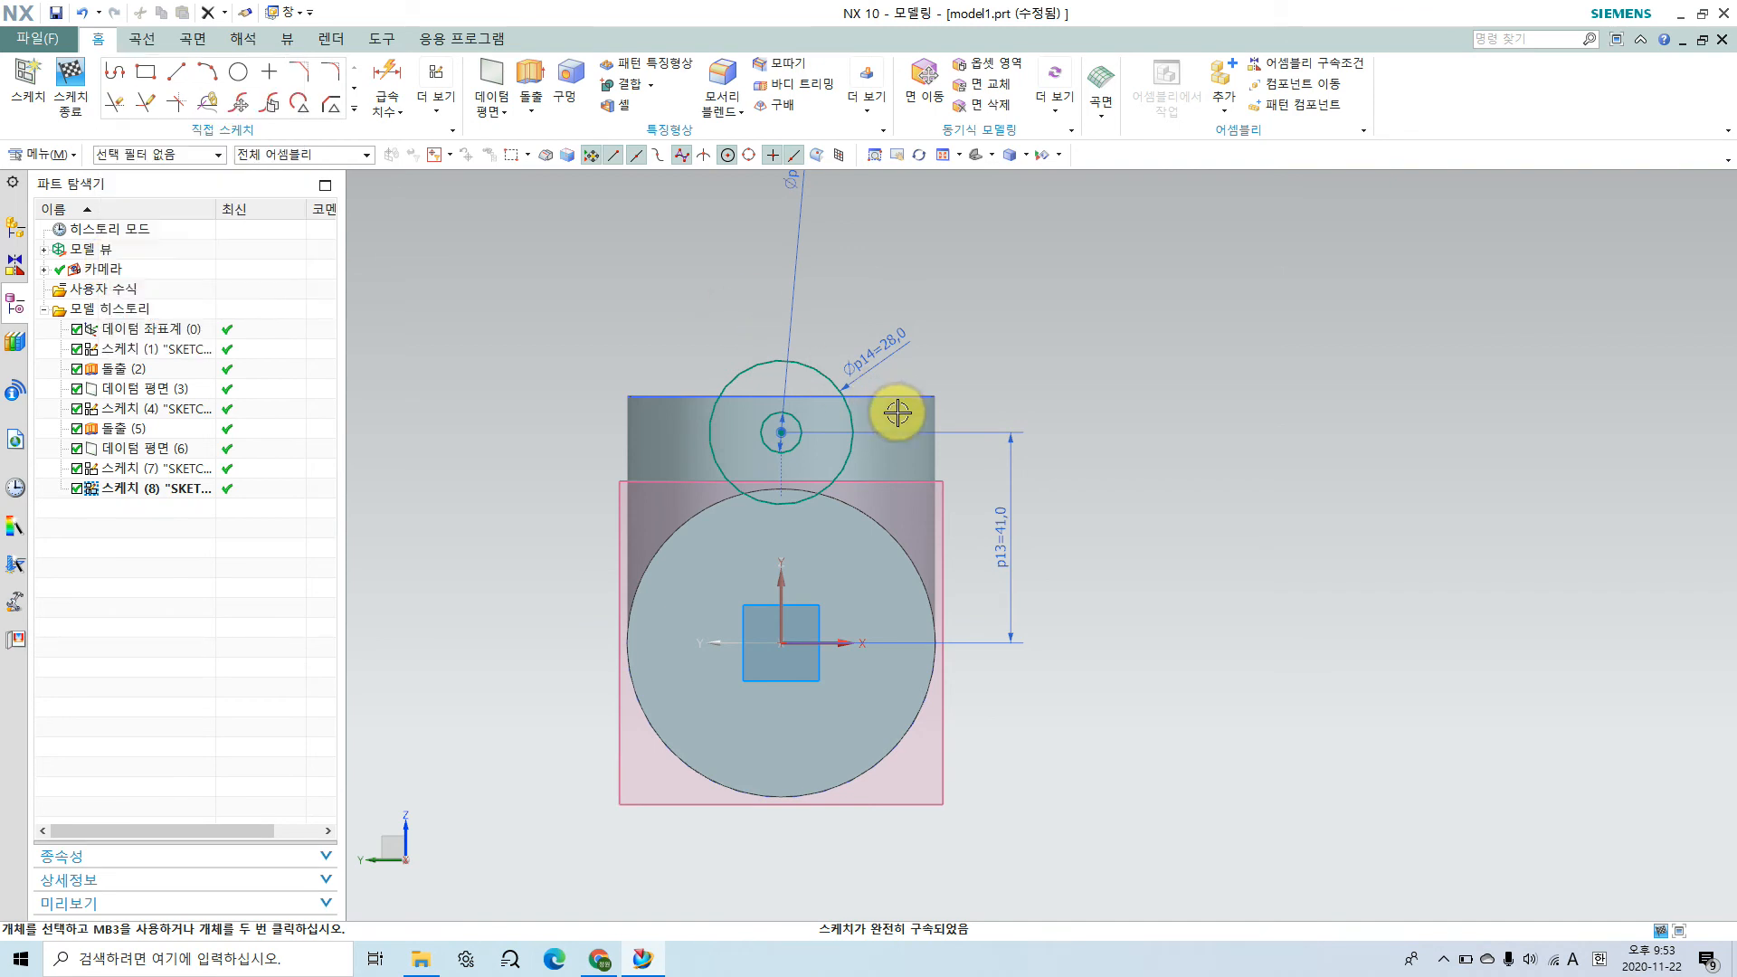
# Step: Sketch a line about 77 mm long from the sketch origin out to the lower left, beyond the large circular edge
pyautogui.keyDown('shift'); pyautogui.moveTo(1105, 613); pyautogui.dragTo(1169, 532, button='middle'); pyautogui.keyUp('shift')
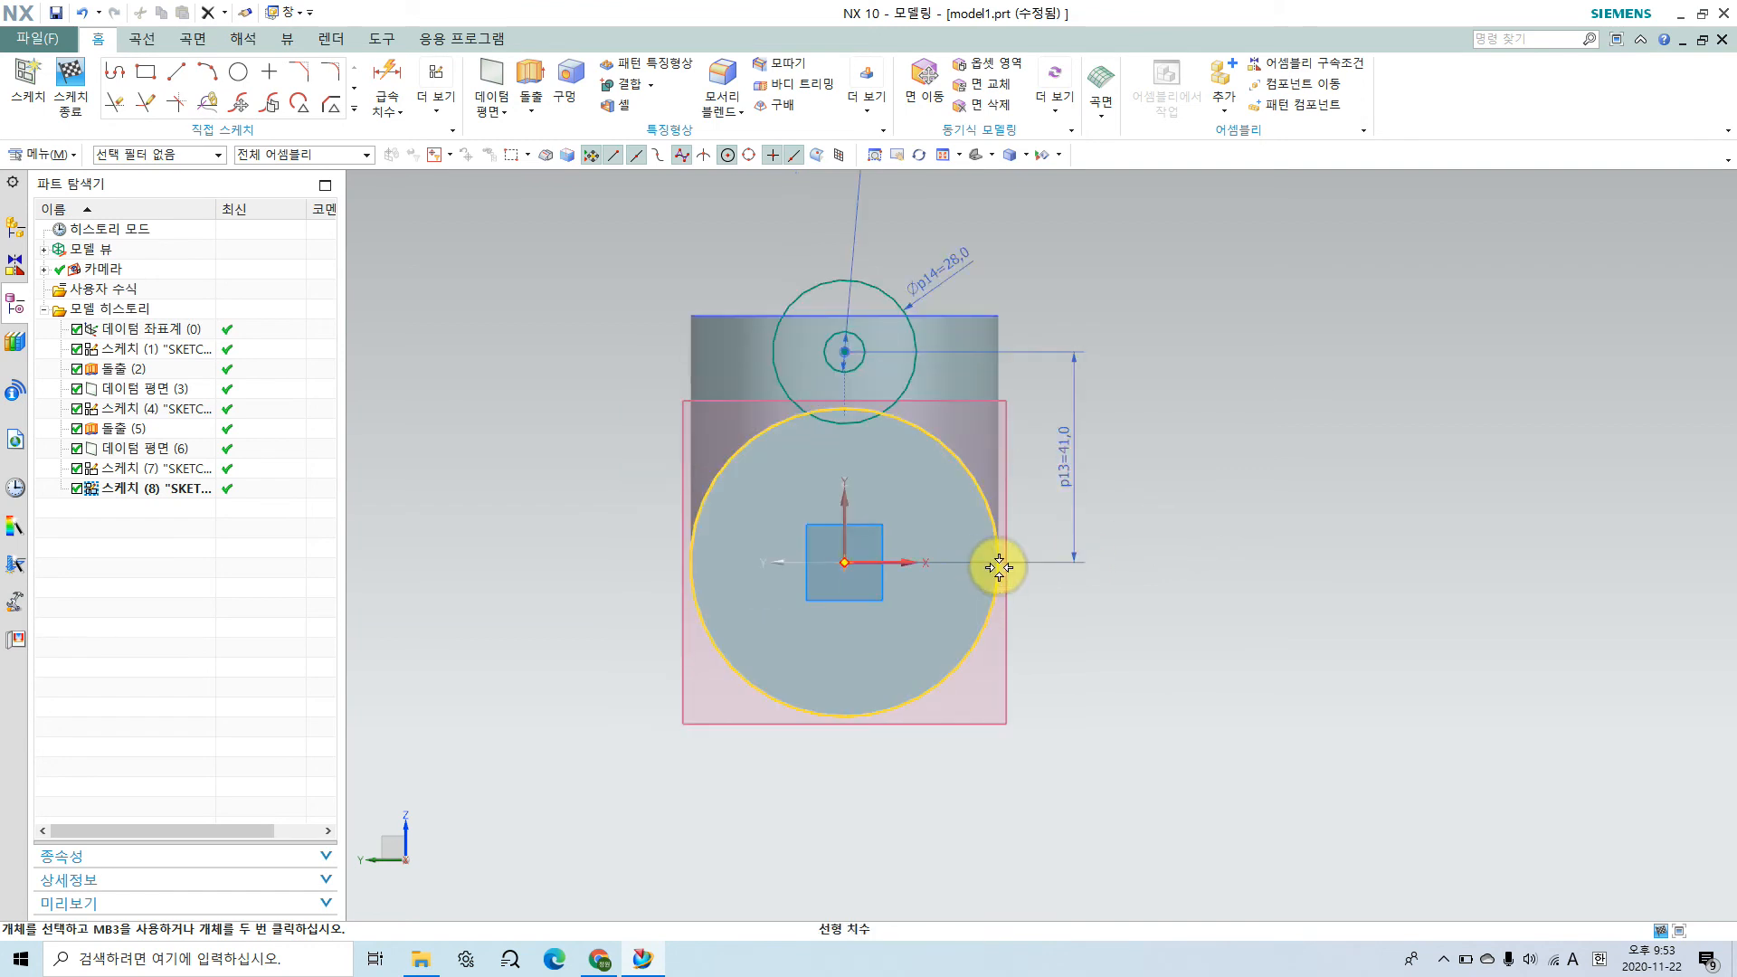
pyautogui.click(180, 78)
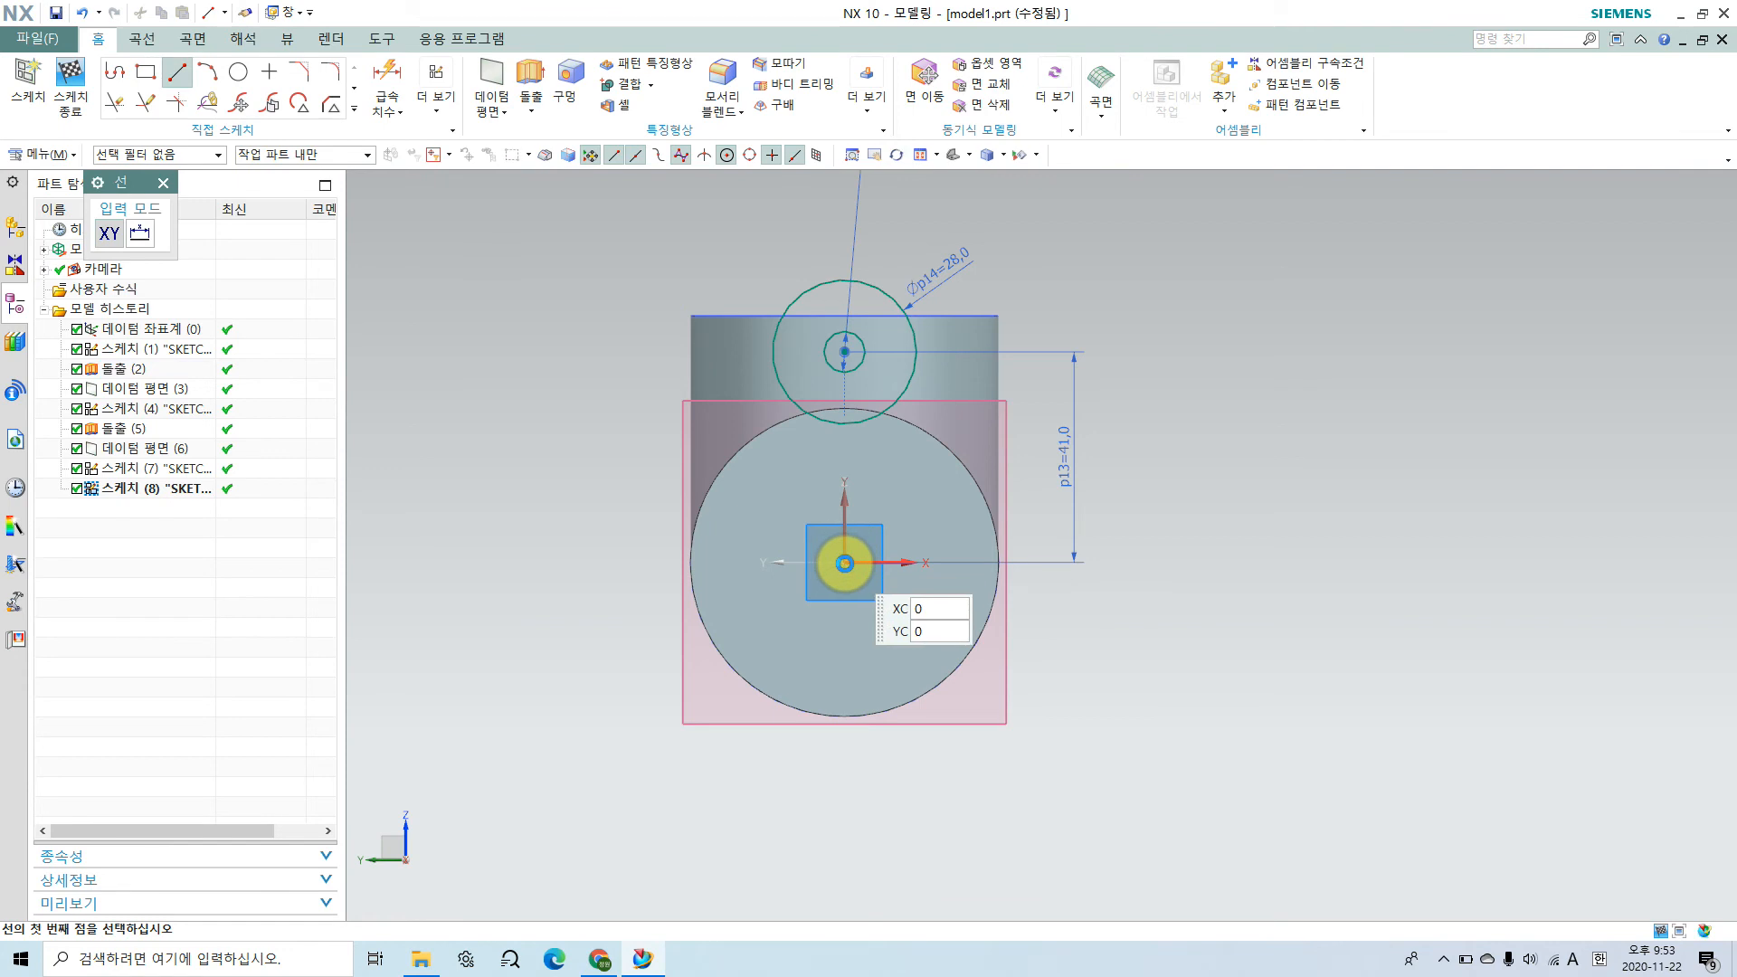
pyautogui.click(844, 563)
pyautogui.click(495, 740)
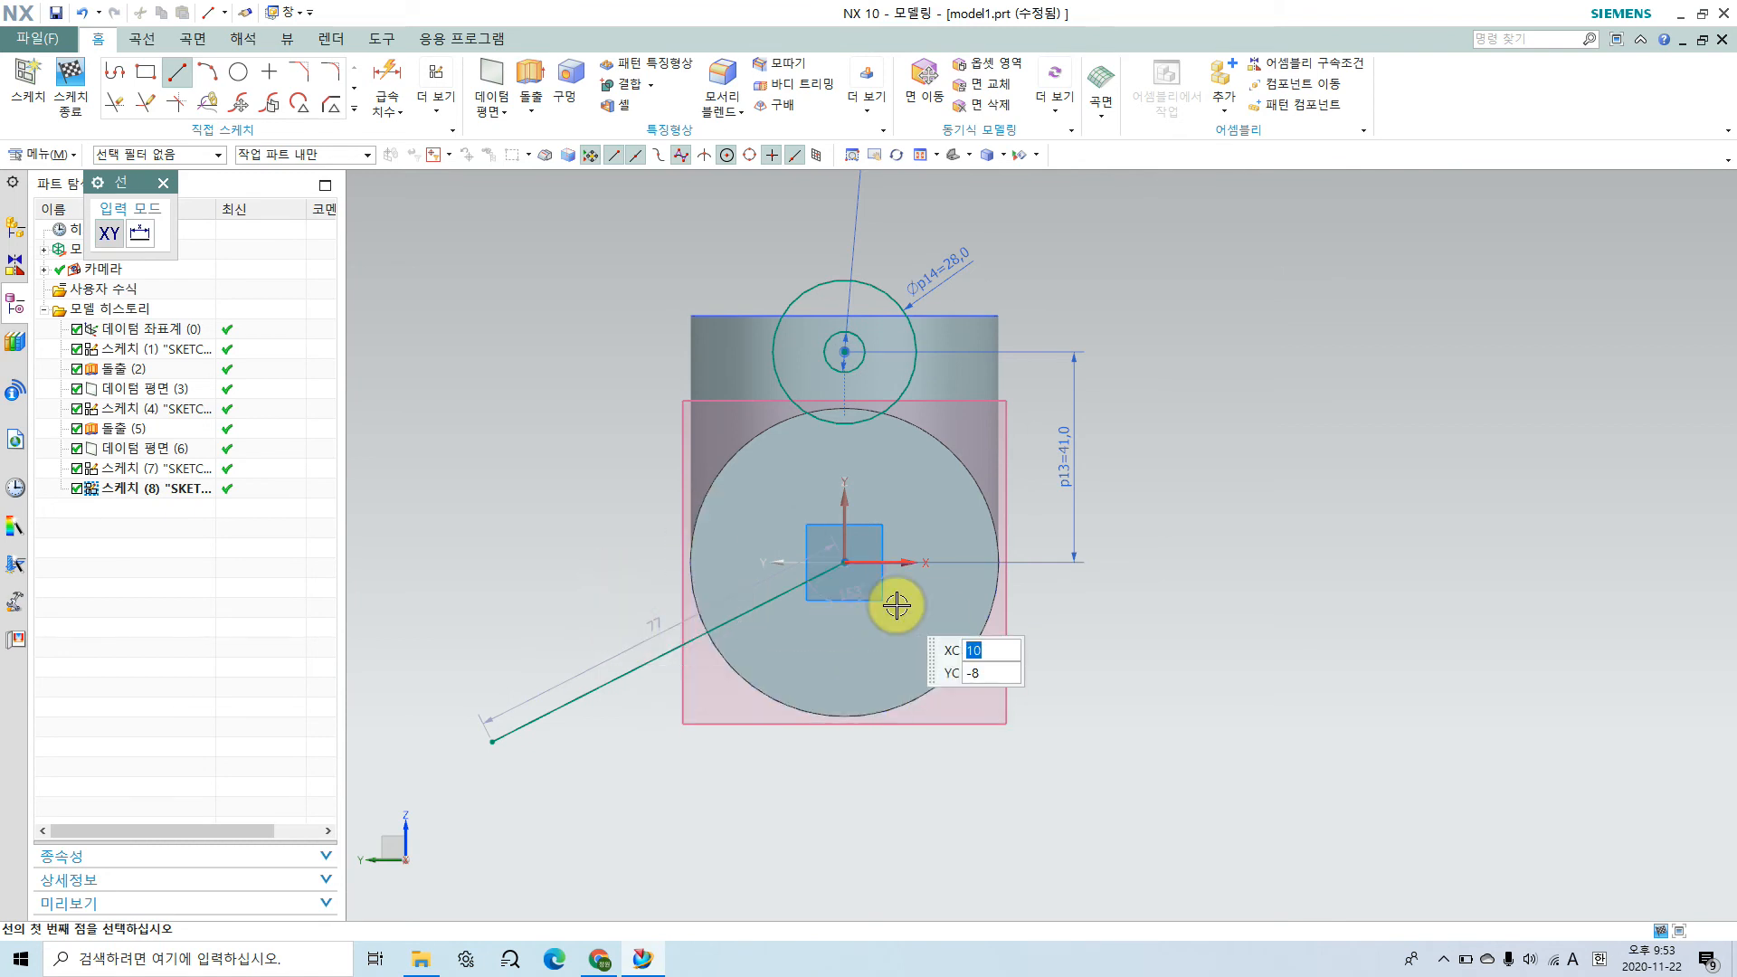
# Step: Sketch a second line from the sketch origin out to the upper left, ending beyond the cylinder
pyautogui.click(844, 562)
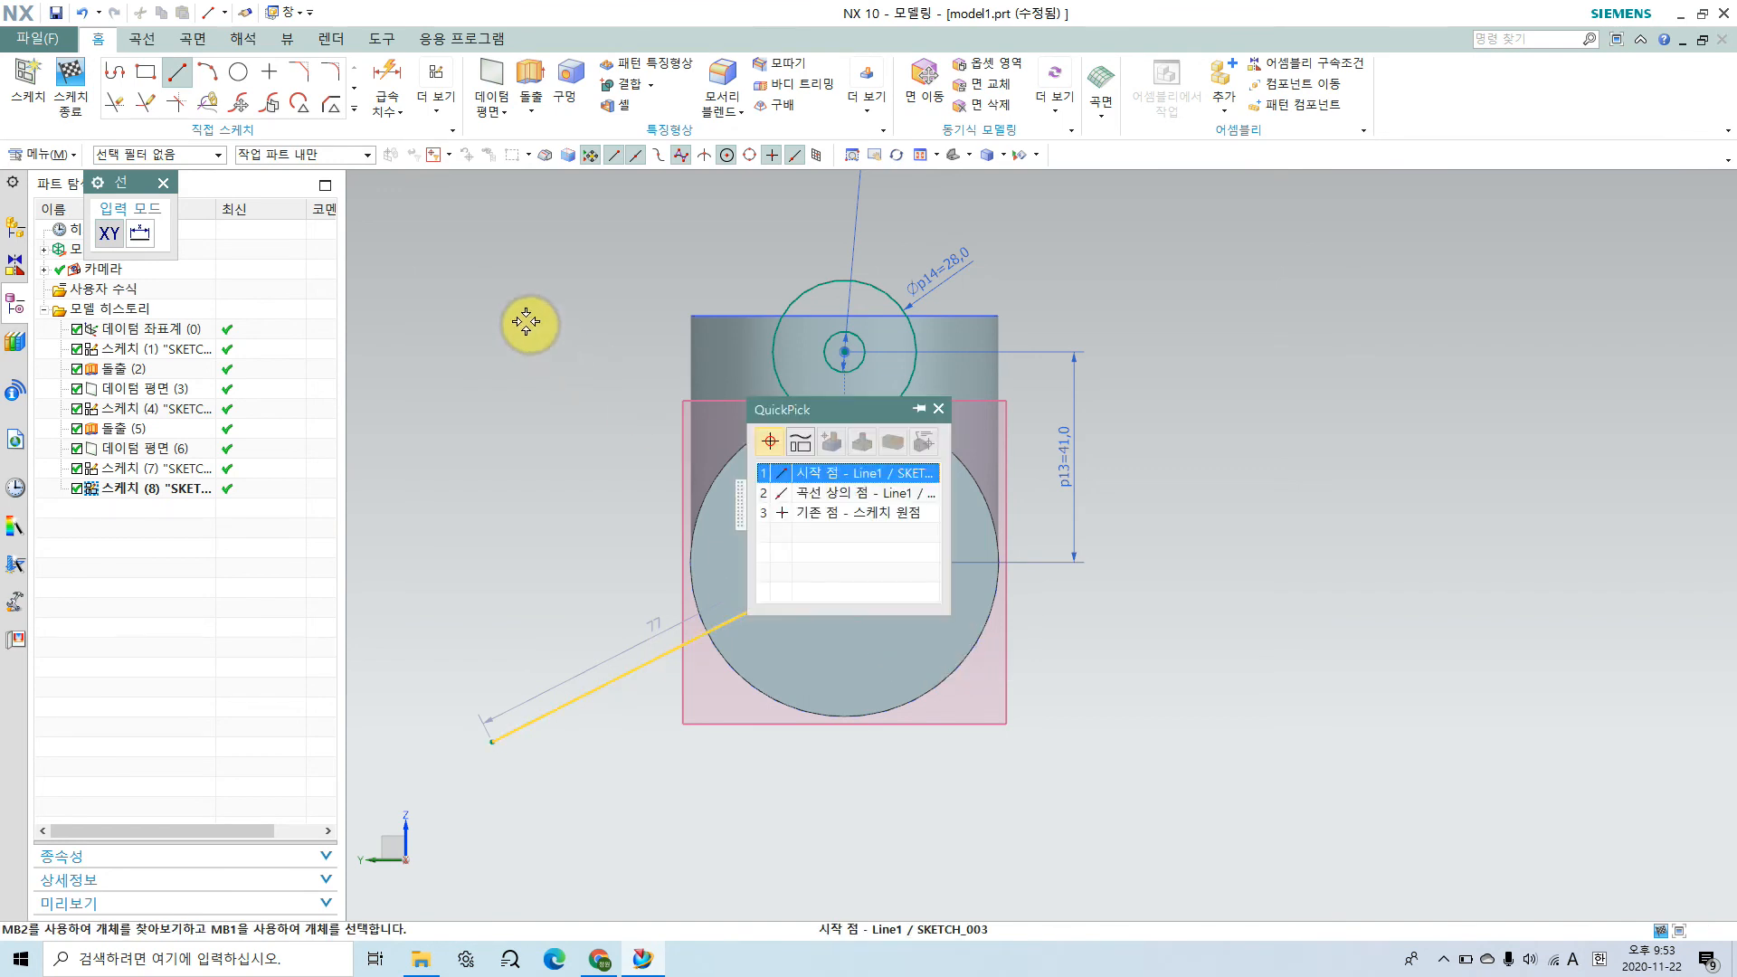
pyautogui.click(861, 474)
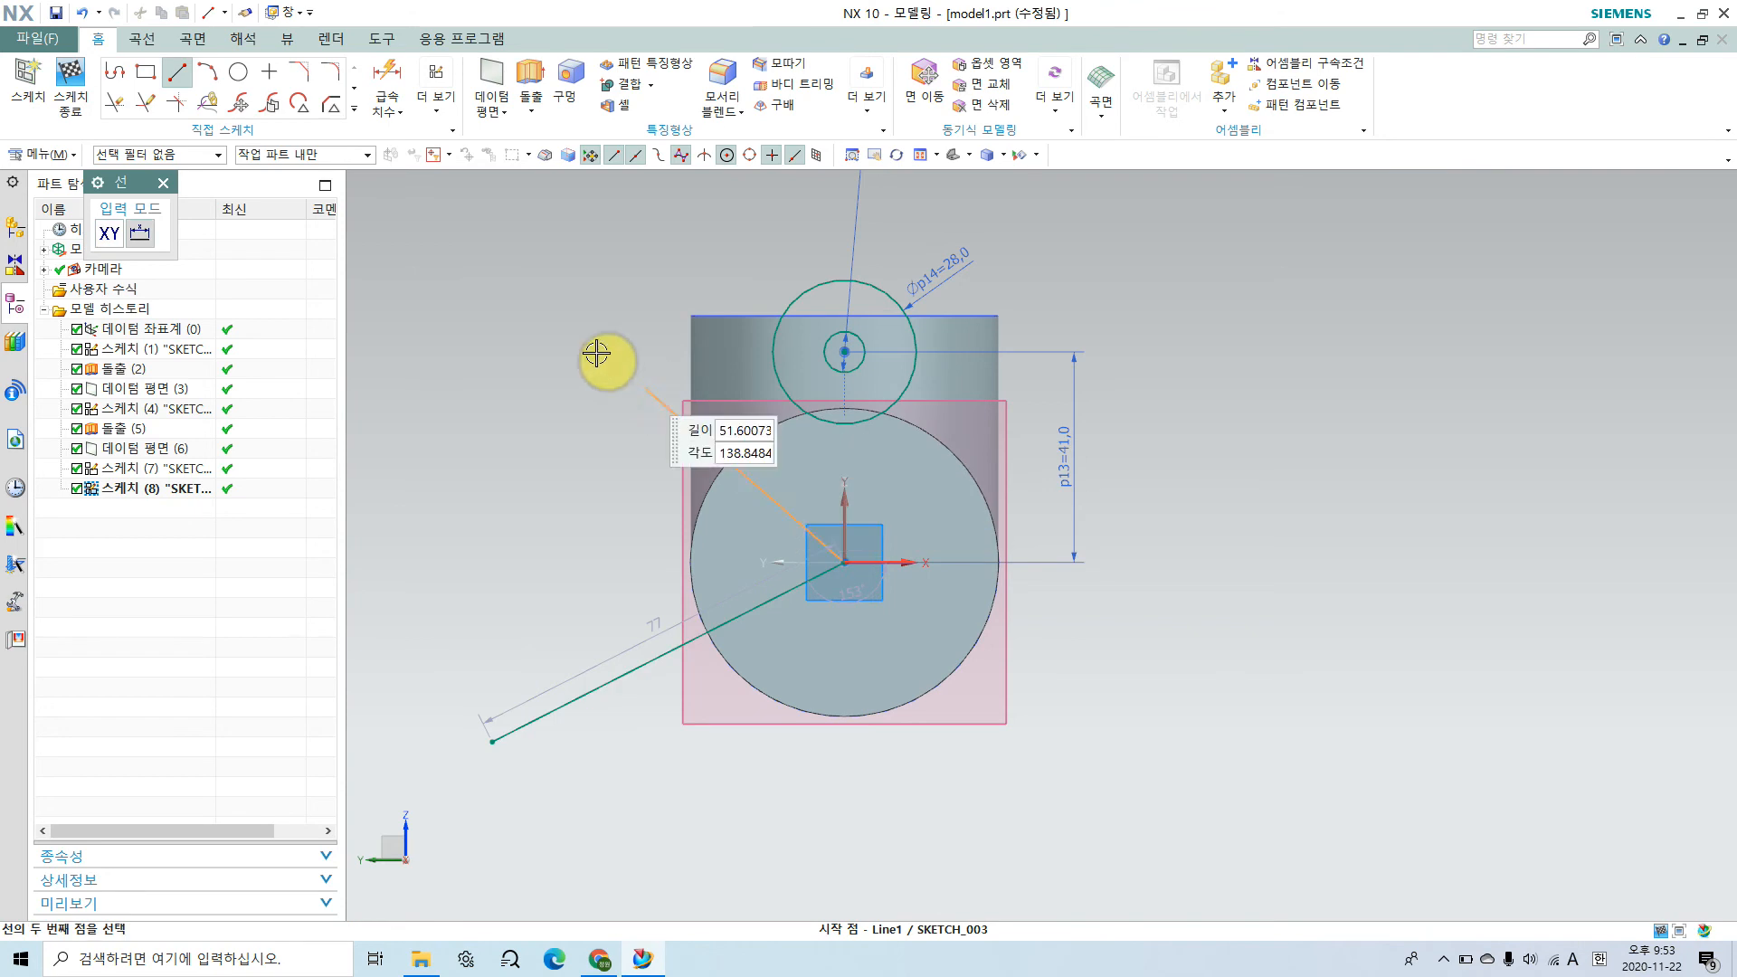
pyautogui.click(513, 314)
pyautogui.press('Escape')
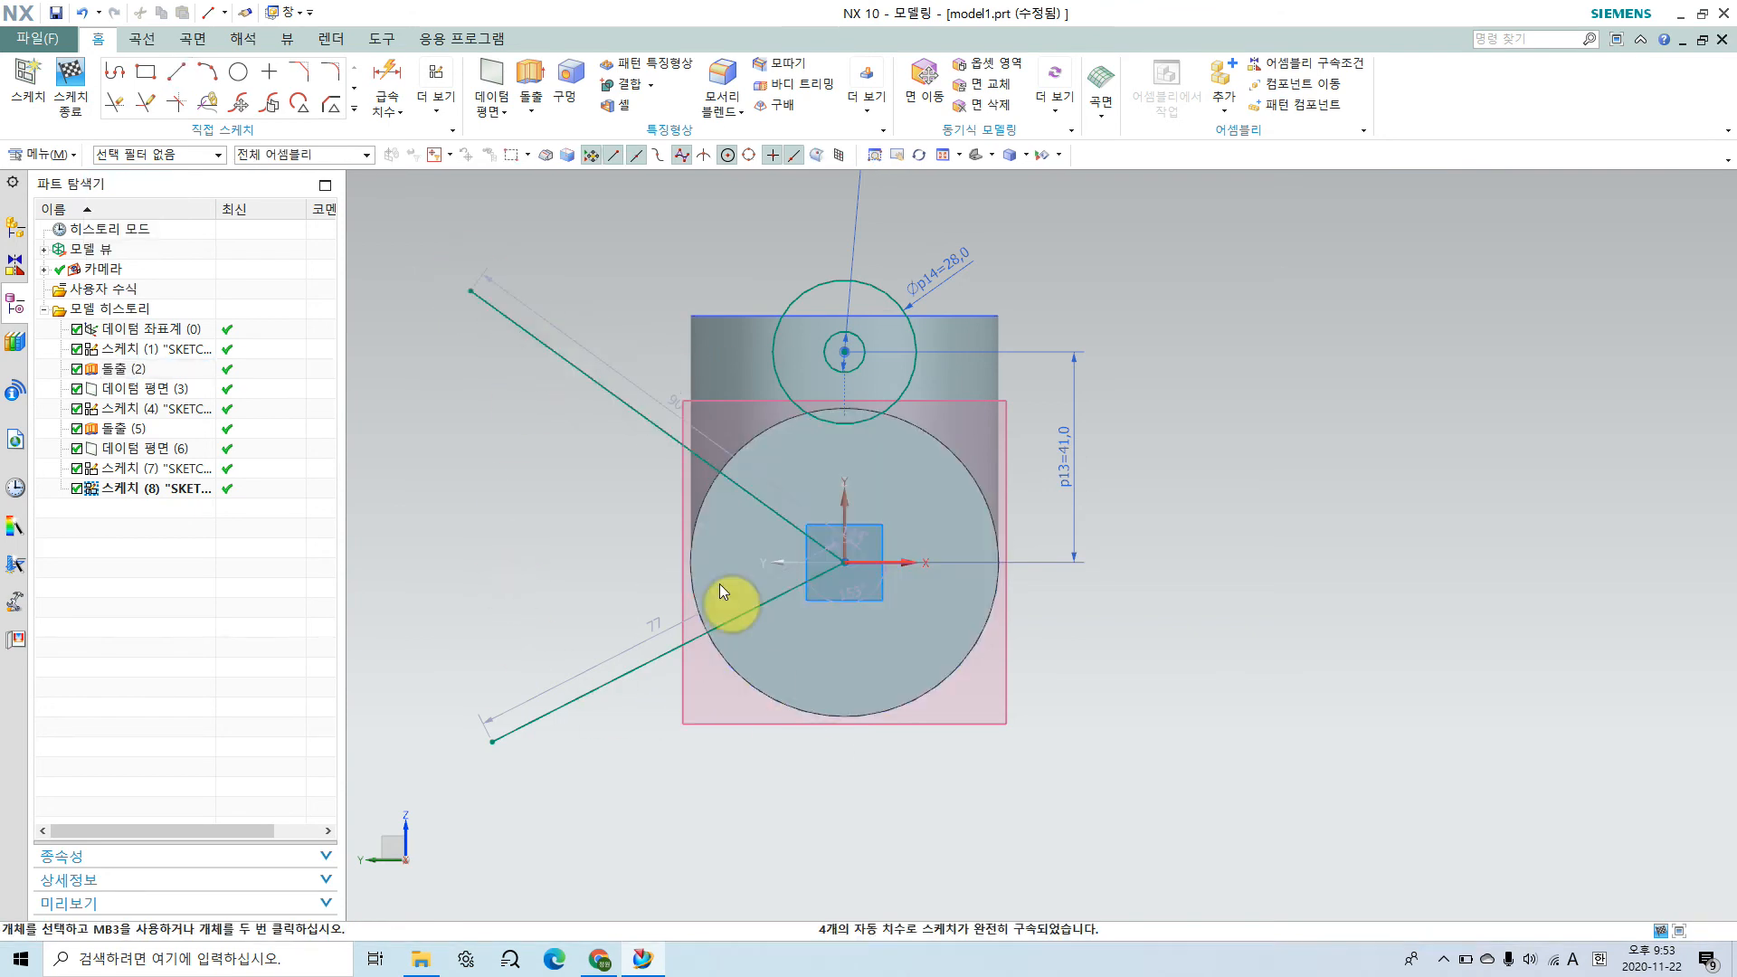
pyautogui.moveTo(834, 351)
pyautogui.mouseDown()
pyautogui.moveTo(523, 612)
pyautogui.moveTo(550, 714)
pyautogui.mouseUp()
pyautogui.moveTo(438, 552); pyautogui.dragTo(485, 500)
pyautogui.moveTo(605, 362); pyautogui.dragTo(860, 269)
pyautogui.moveTo(851, 231); pyautogui.dragTo(825, 401)
pyautogui.moveTo(733, 206); pyautogui.dragTo(721, 272)
pyautogui.moveTo(729, 252); pyautogui.dragTo(724, 272)
pyautogui.moveTo(690, 465); pyautogui.dragTo(672, 633)
pyautogui.moveTo(728, 520)
pyautogui.mouseDown()
pyautogui.moveTo(709, 572)
pyautogui.moveTo(695, 558)
pyautogui.mouseUp()
pyautogui.moveTo(723, 542); pyautogui.dragTo(722, 540)
pyautogui.press('Escape')
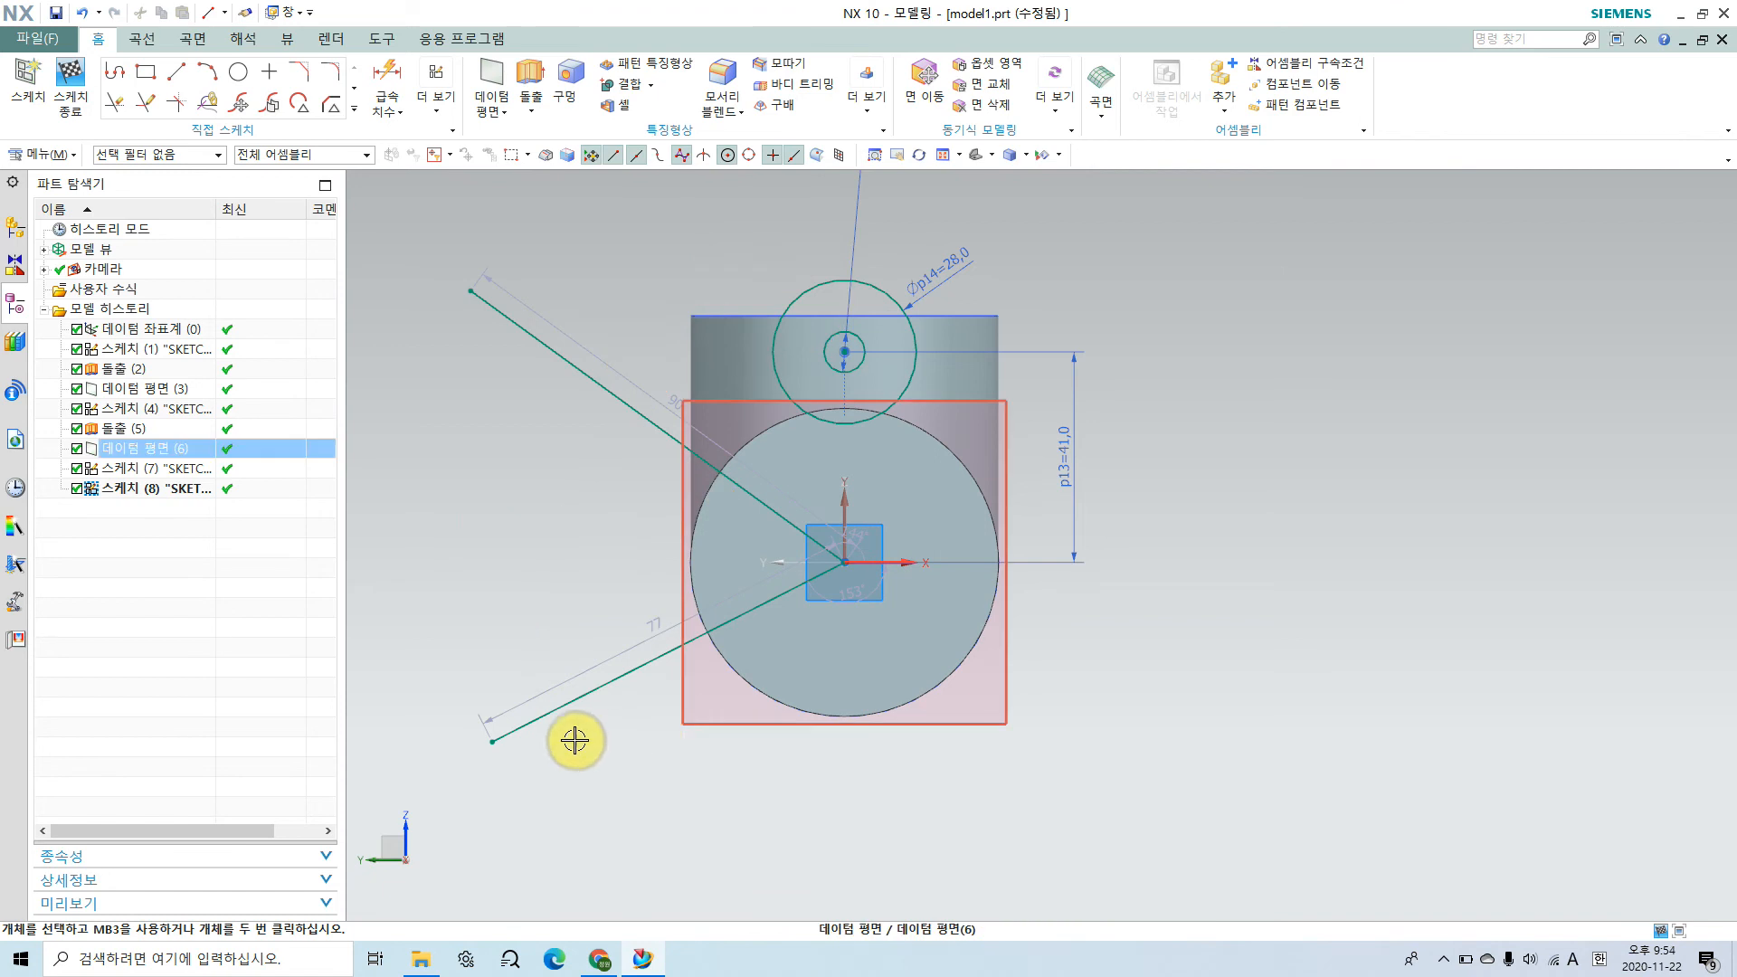
# Step: Delete the line running from the origin to the lower left
pyautogui.click(590, 692)
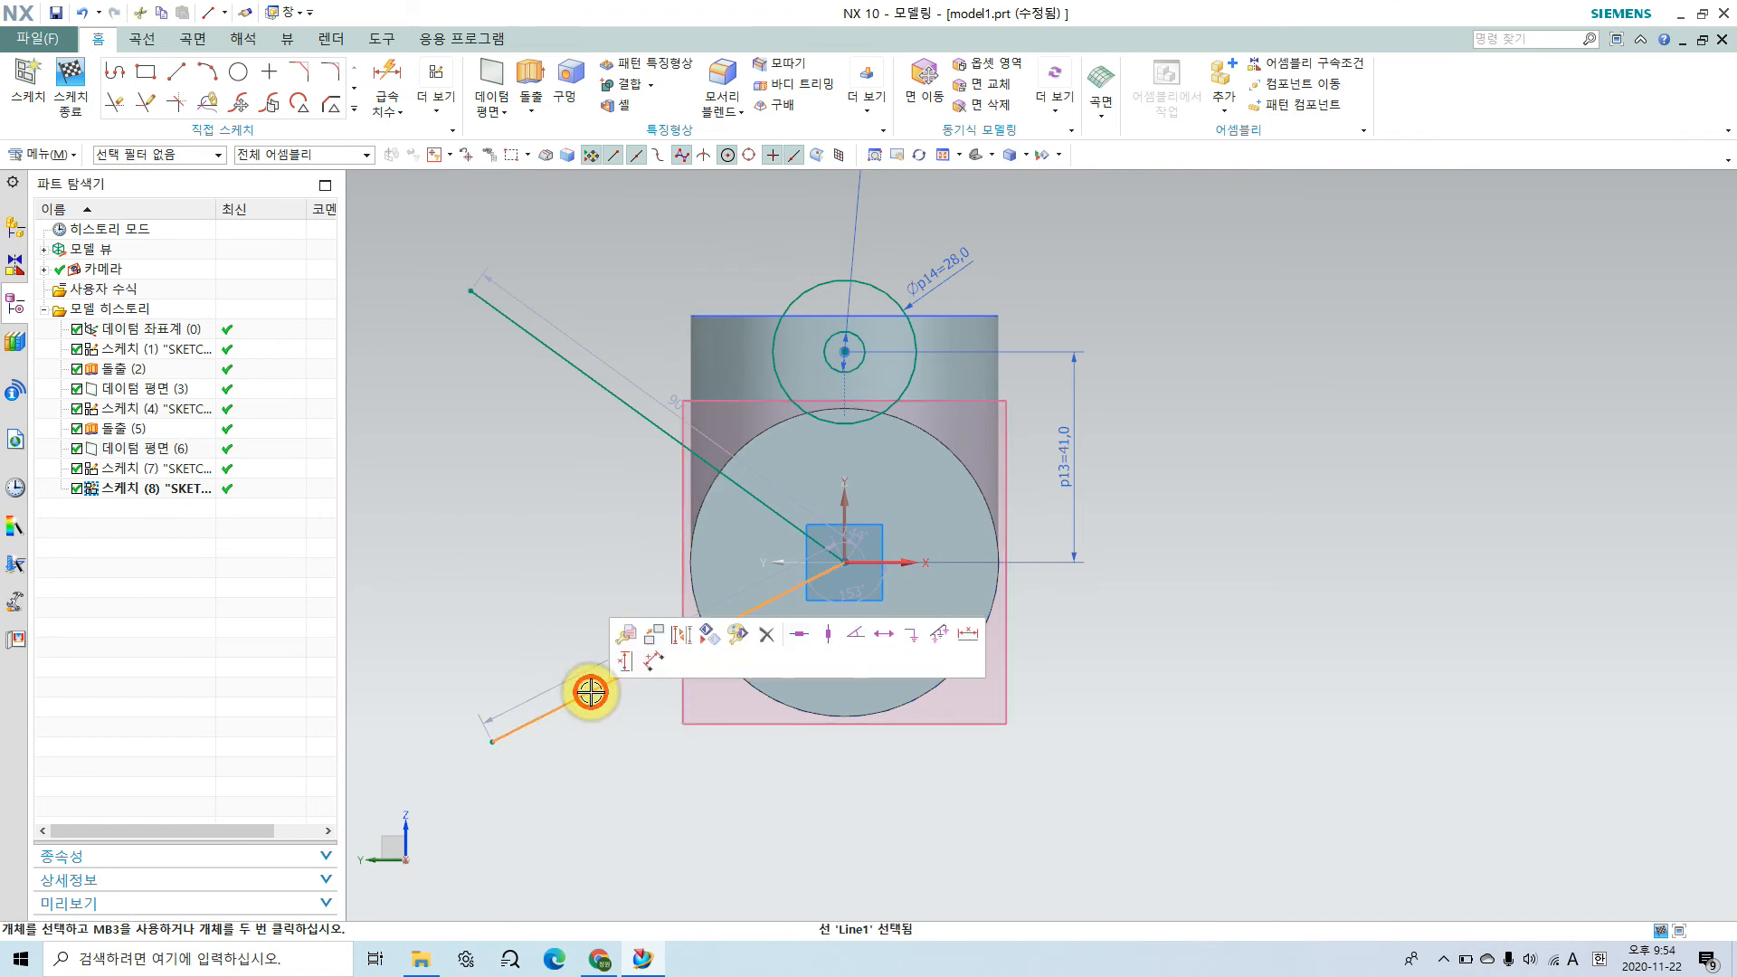
pyautogui.doubleClick(590, 692)
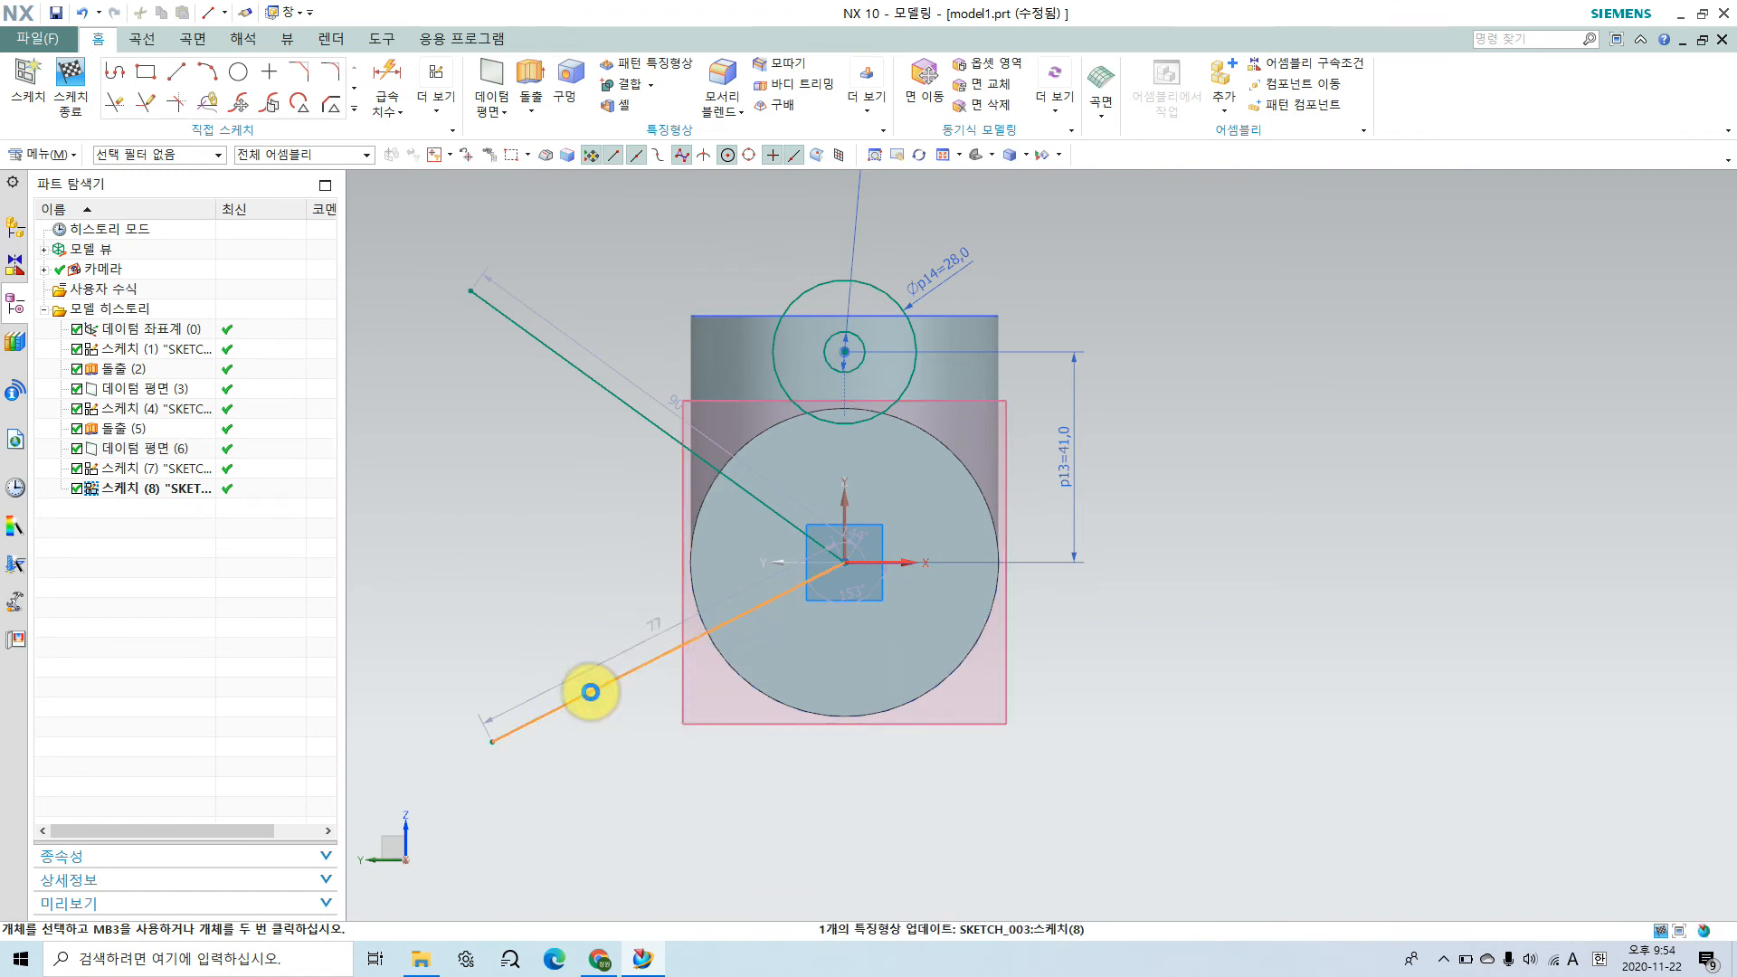
# Step: Dimension the angle between the slanted line and the vertical sketch axis and set it to 60°
pyautogui.click(387, 76)
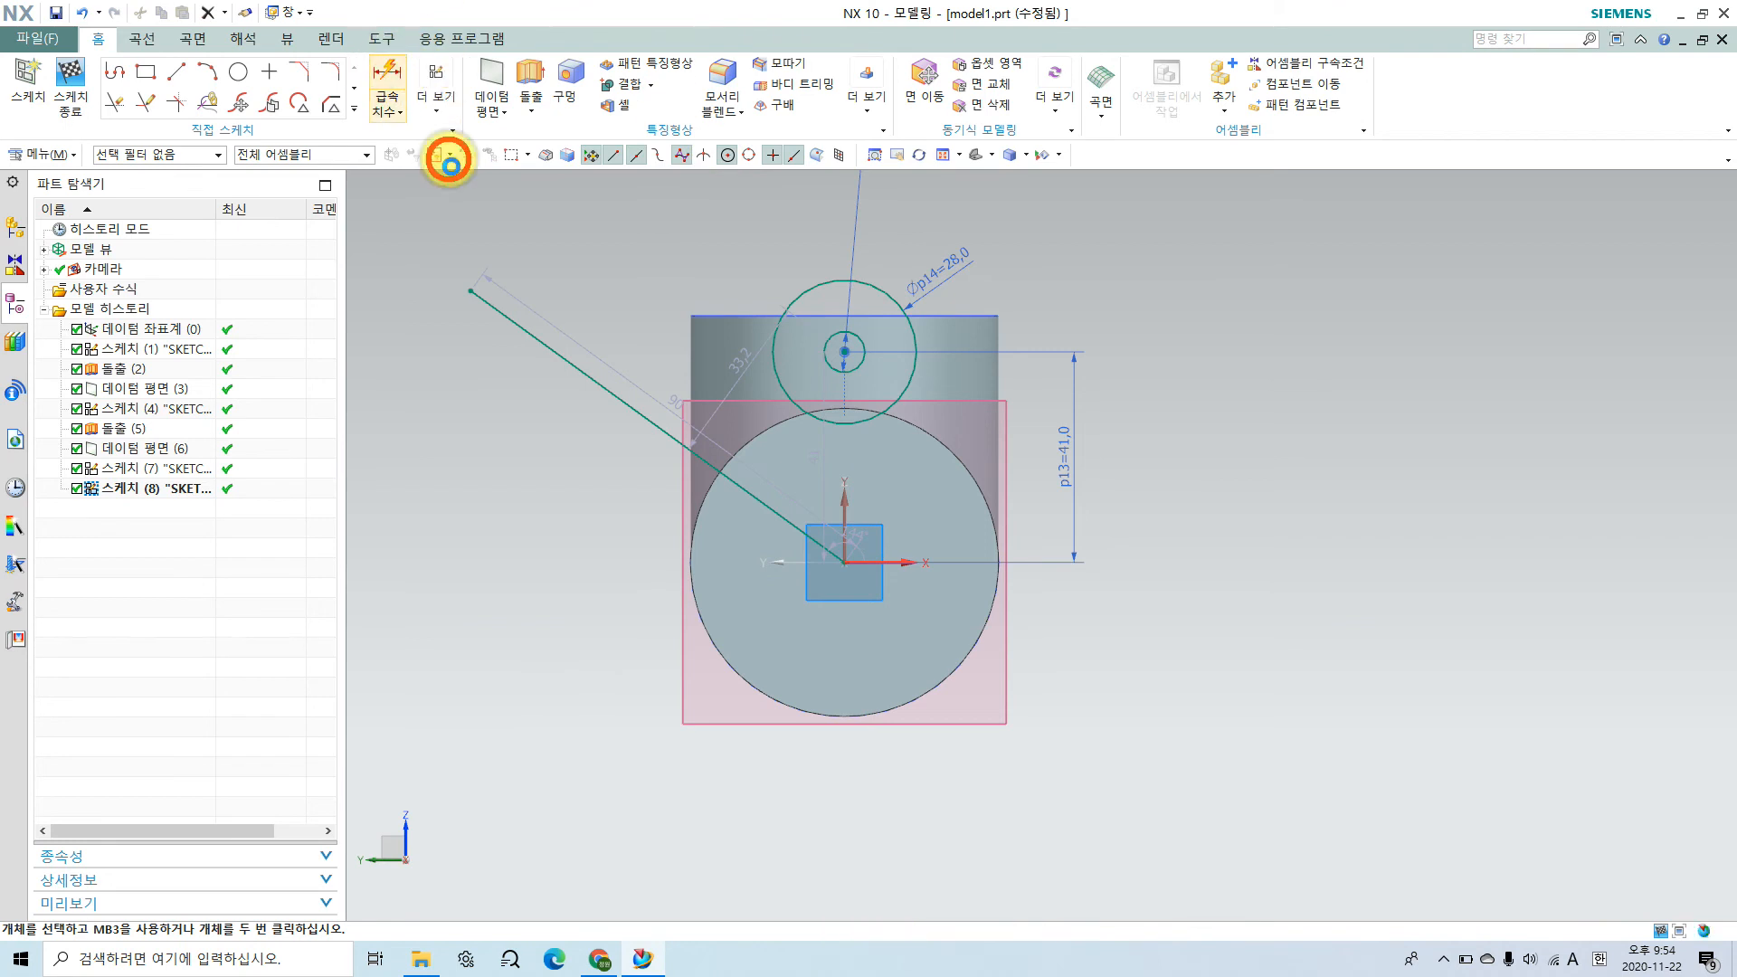
pyautogui.click(647, 418)
pyautogui.click(842, 502)
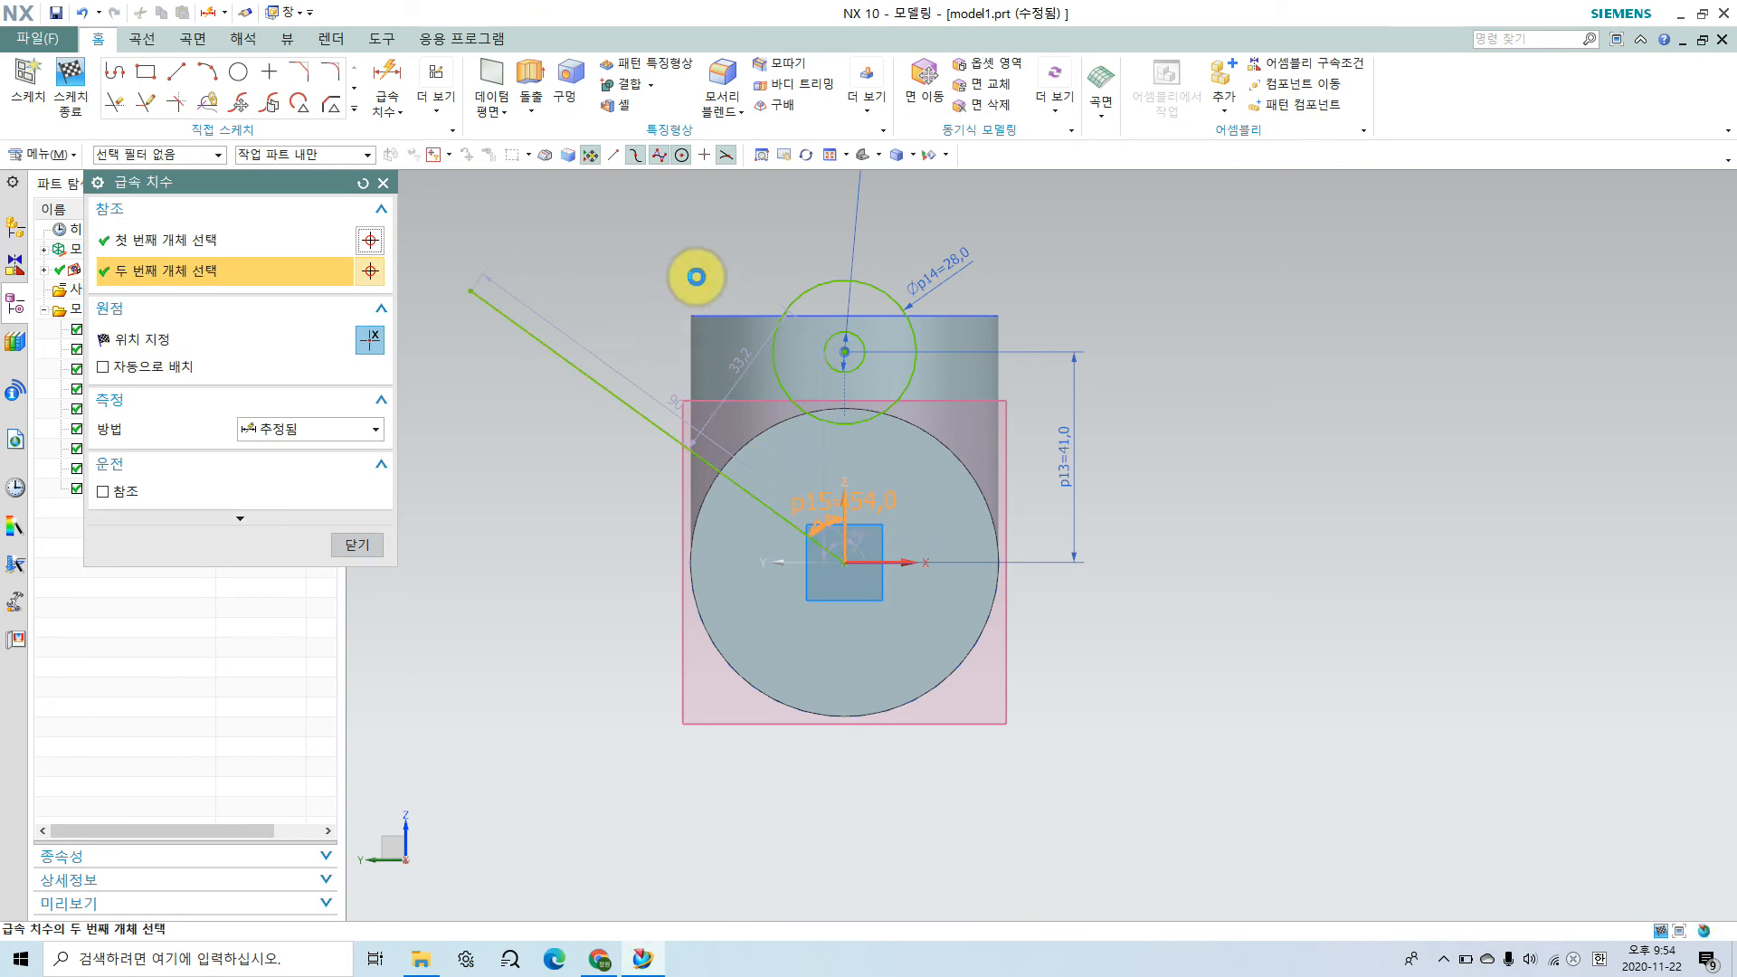
pyautogui.click(682, 280)
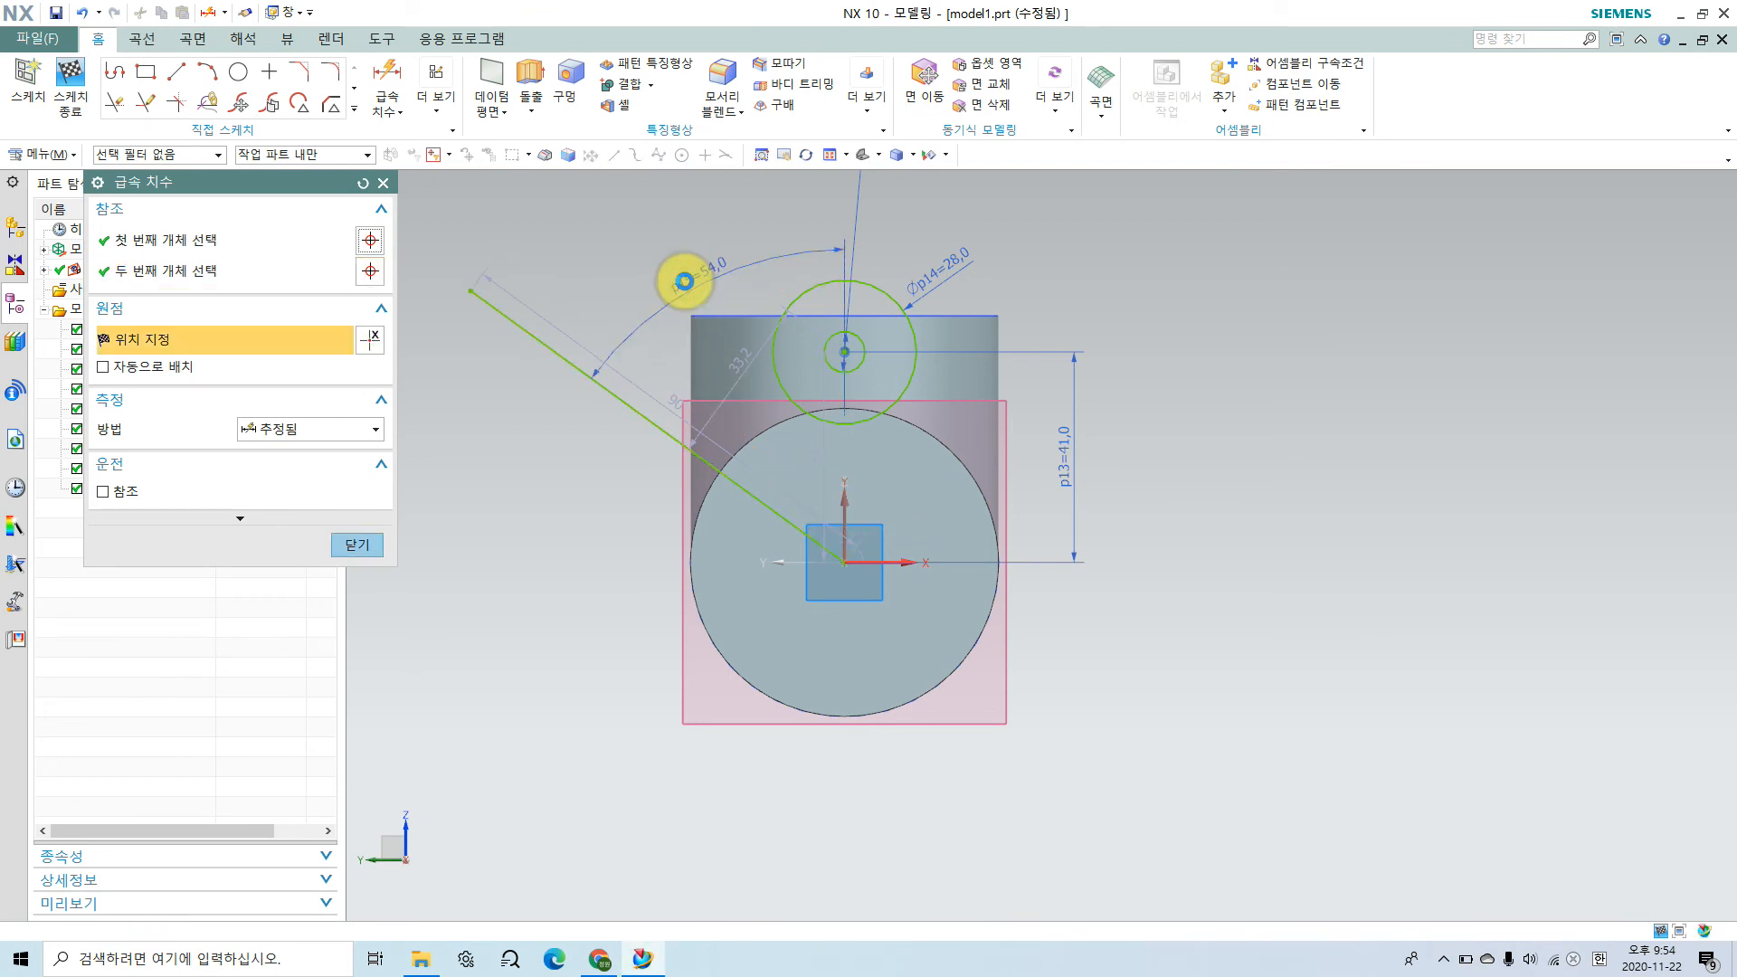
pyautogui.doubleClick(685, 282)
pyautogui.write('60')
pyautogui.press('Return')
pyautogui.click(354, 546)
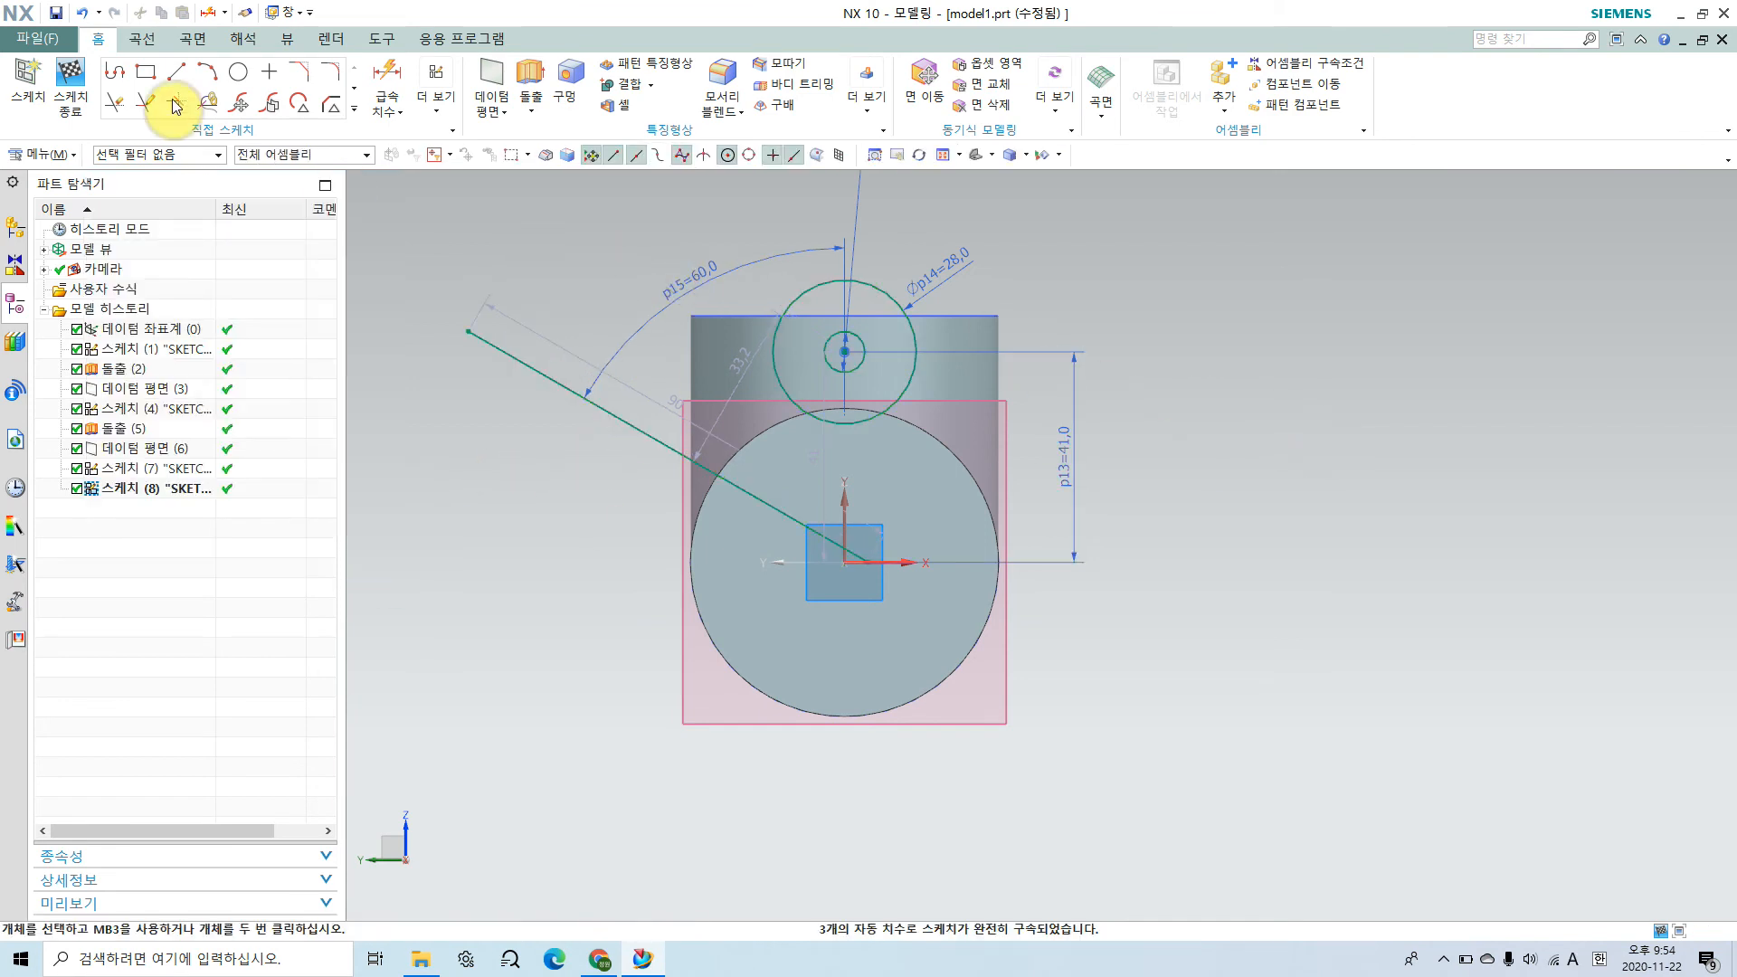
# Step: Mirror the upper 8 mm hole circle and its 28 mm outer circle about the slanted line with Mirror Curve
pyautogui.click(355, 112)
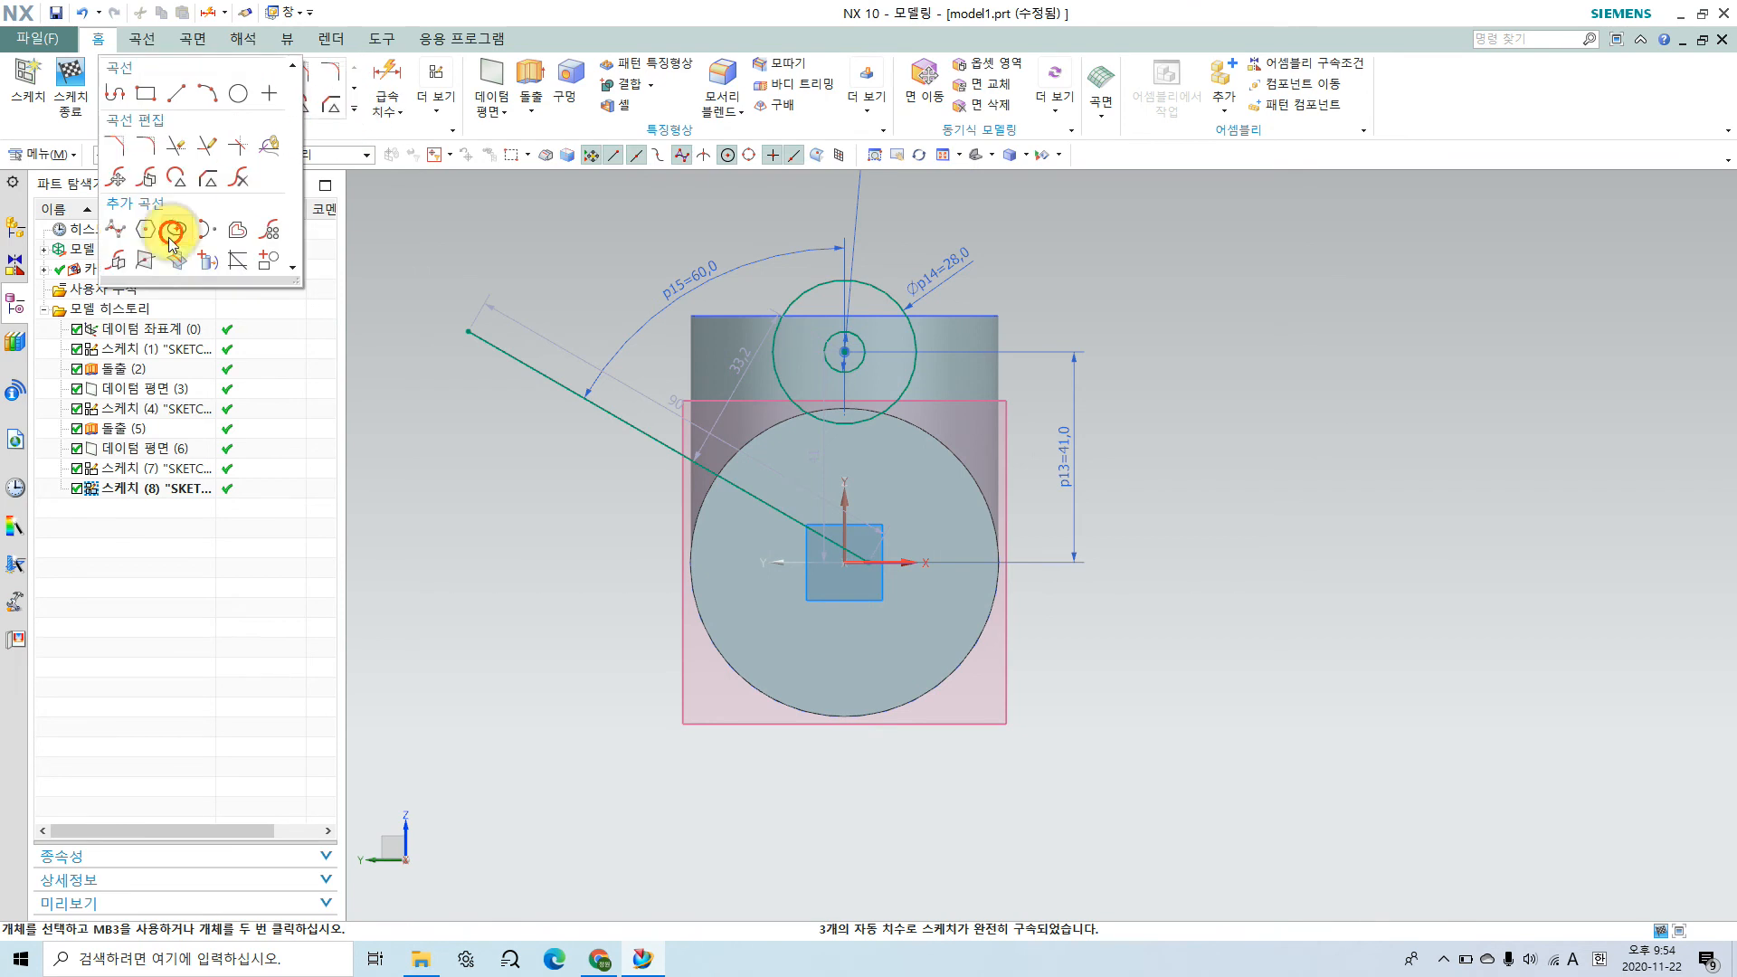
pyautogui.click(116, 262)
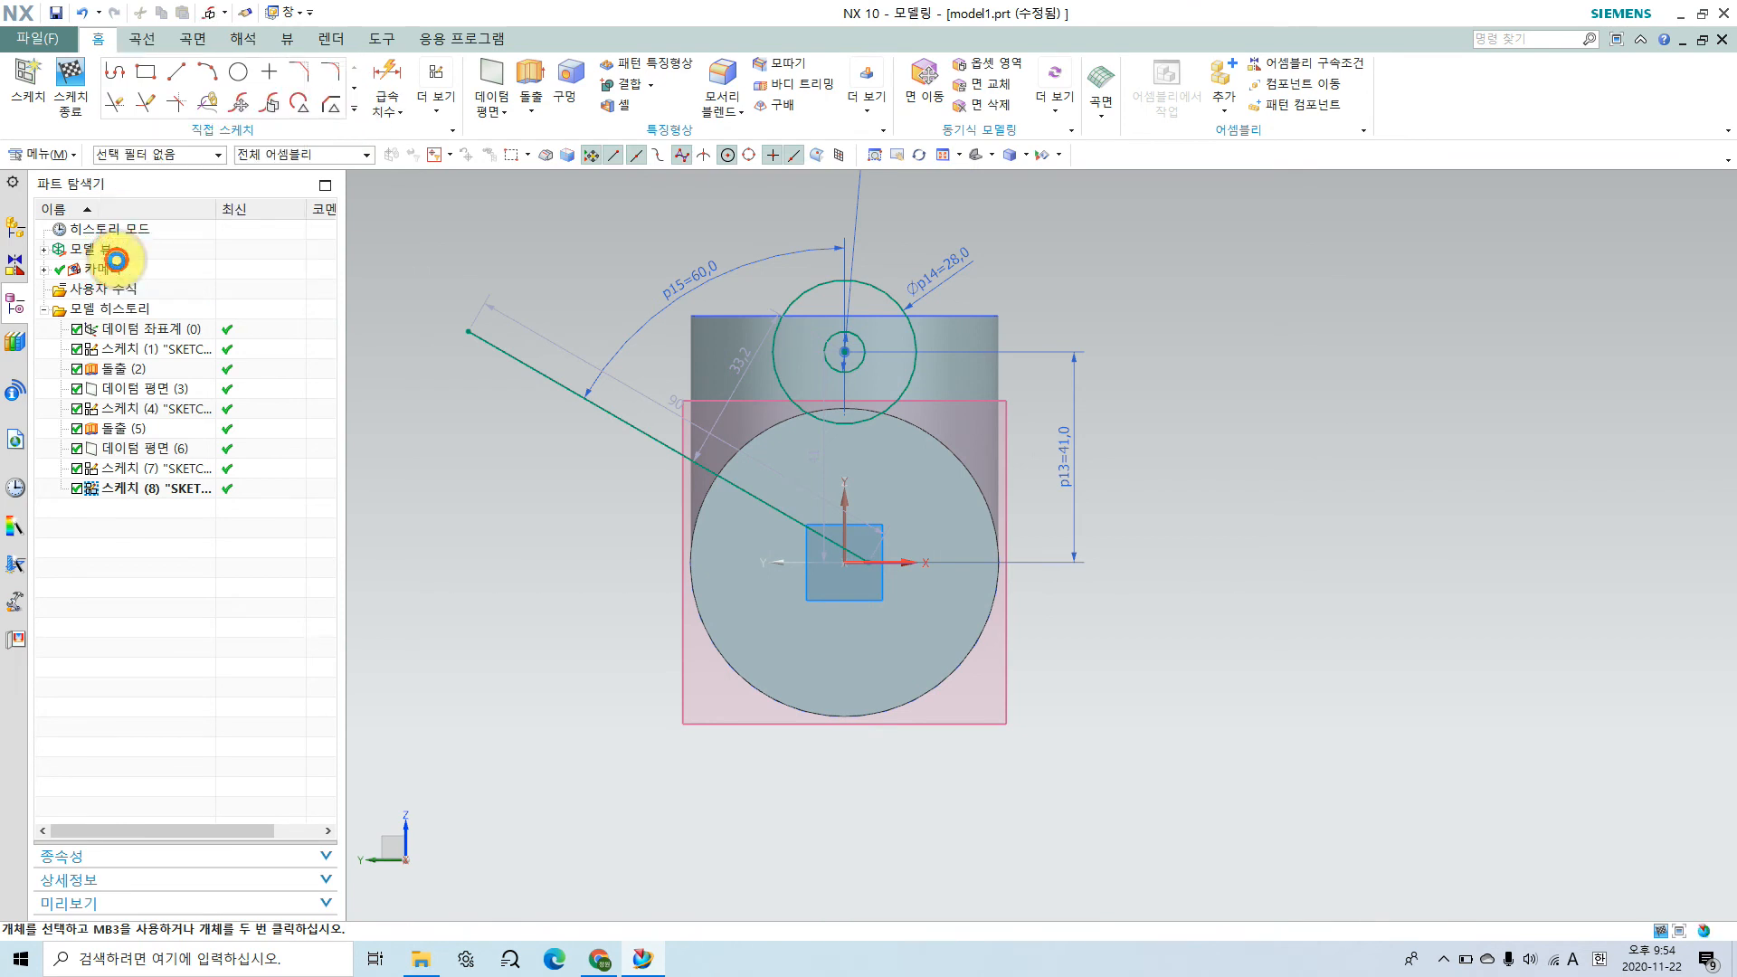
pyautogui.click(829, 341)
pyautogui.click(814, 283)
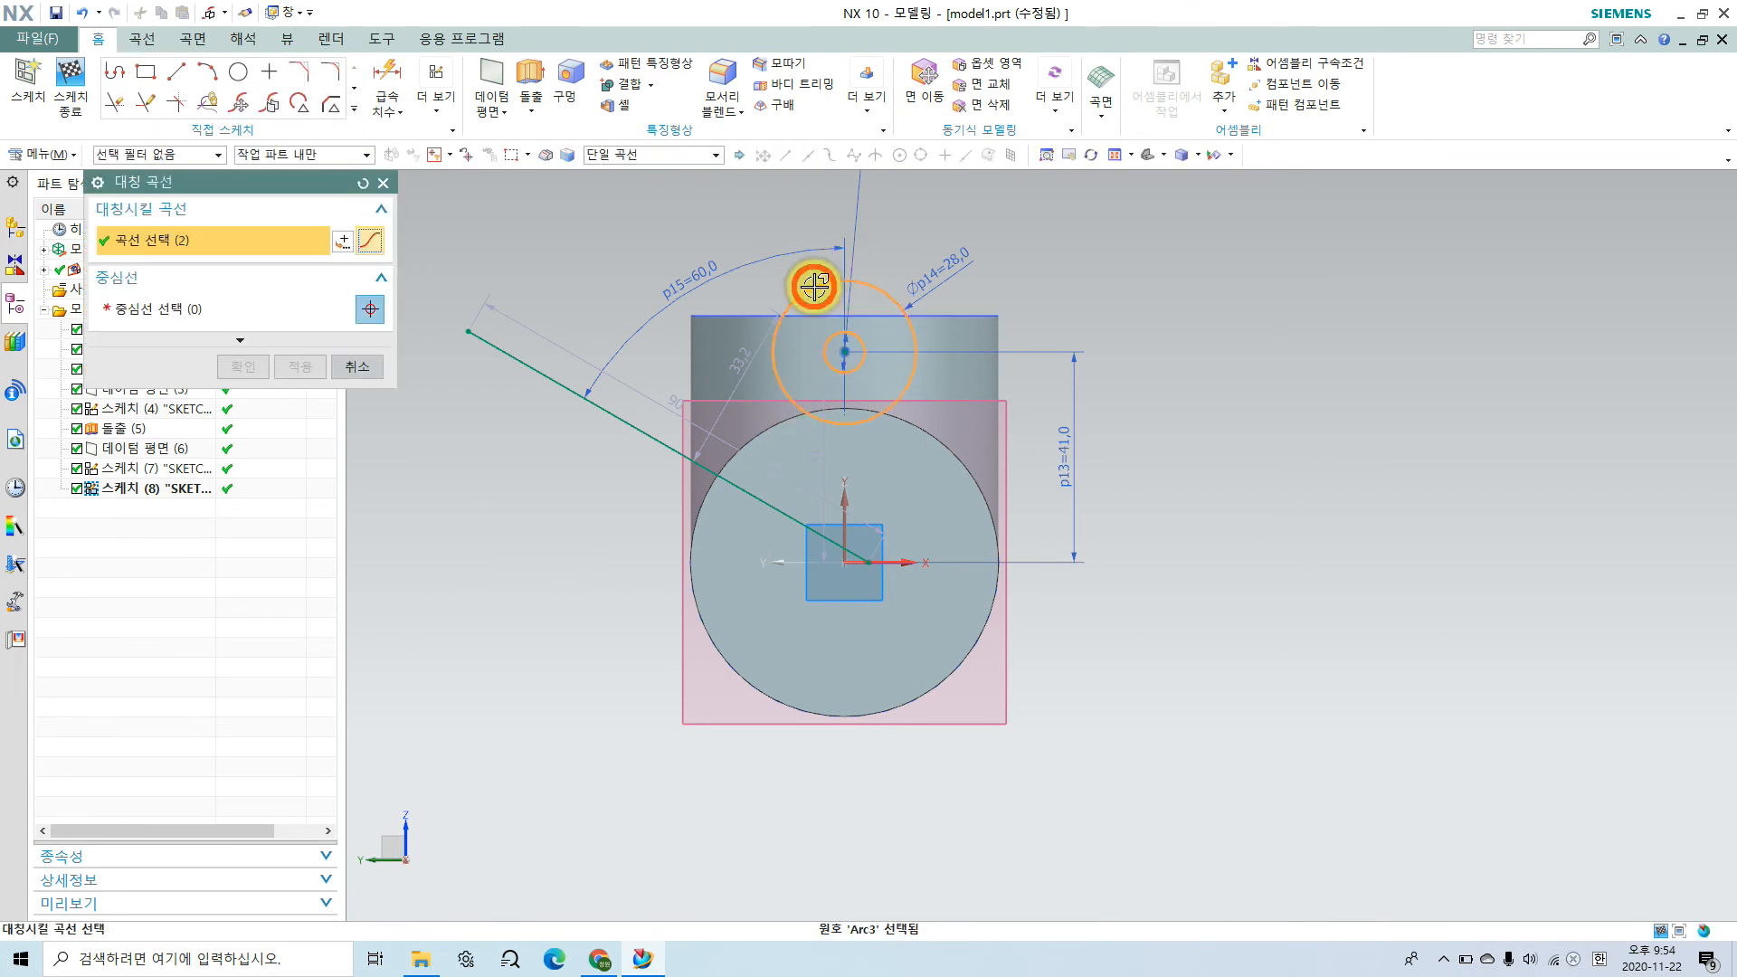
pyautogui.click(213, 306)
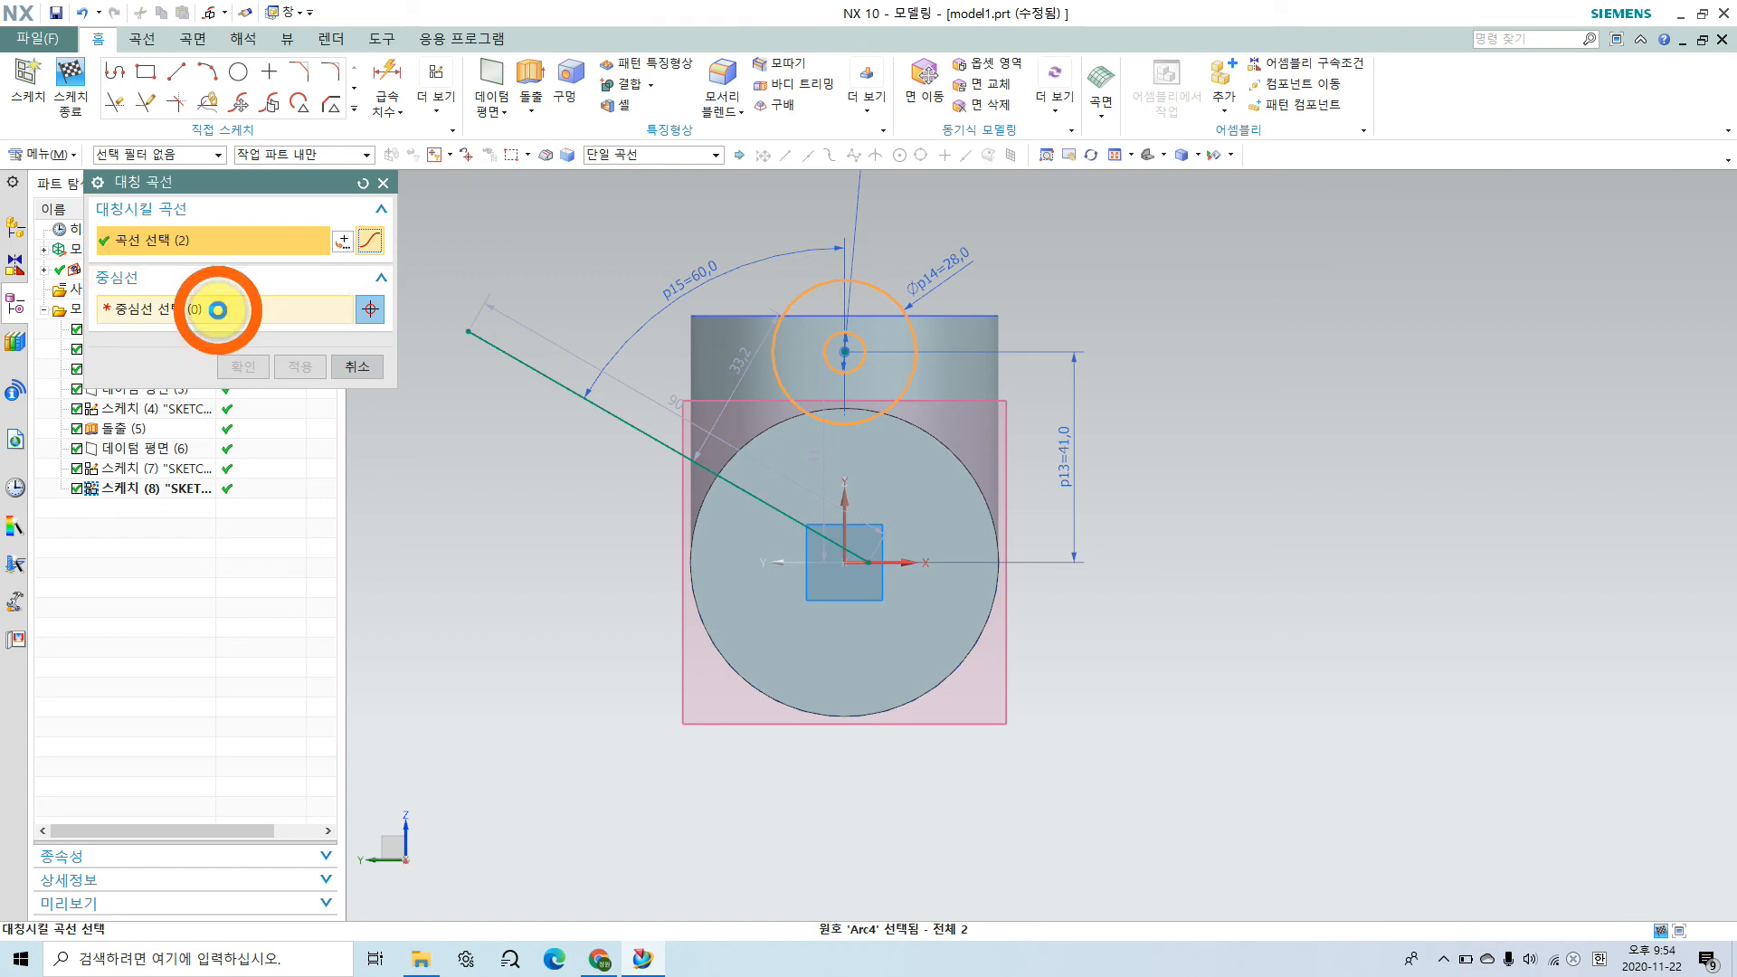
pyautogui.click(615, 417)
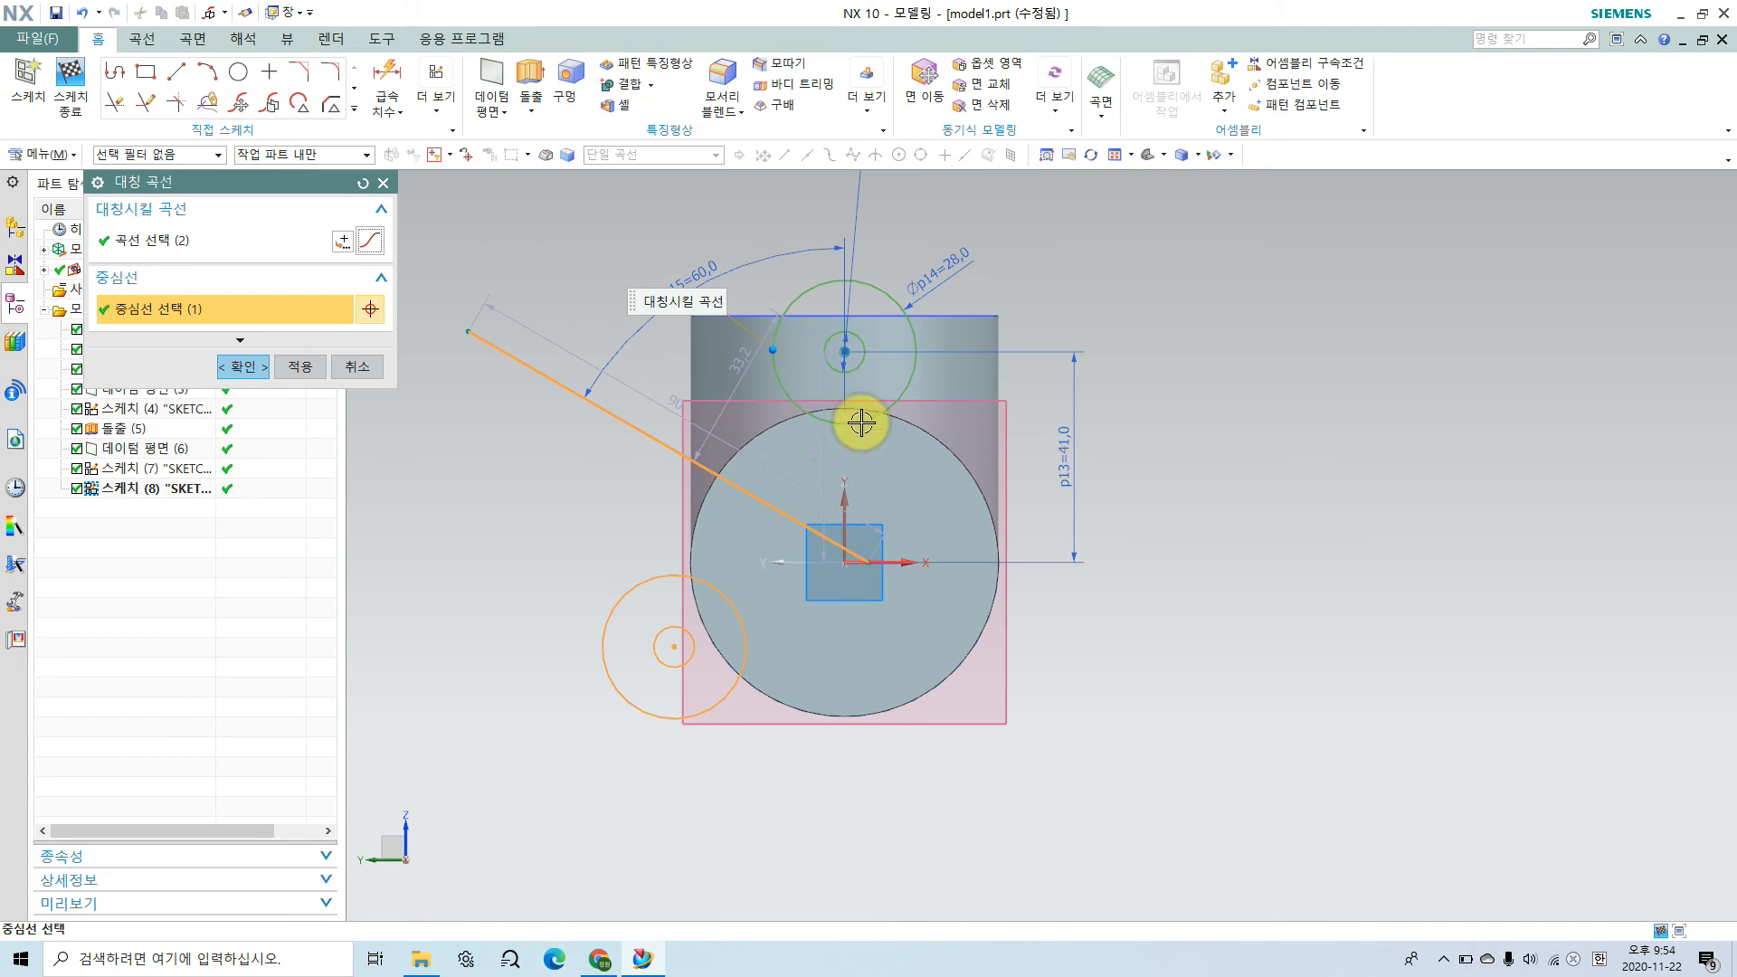
pyautogui.click(310, 368)
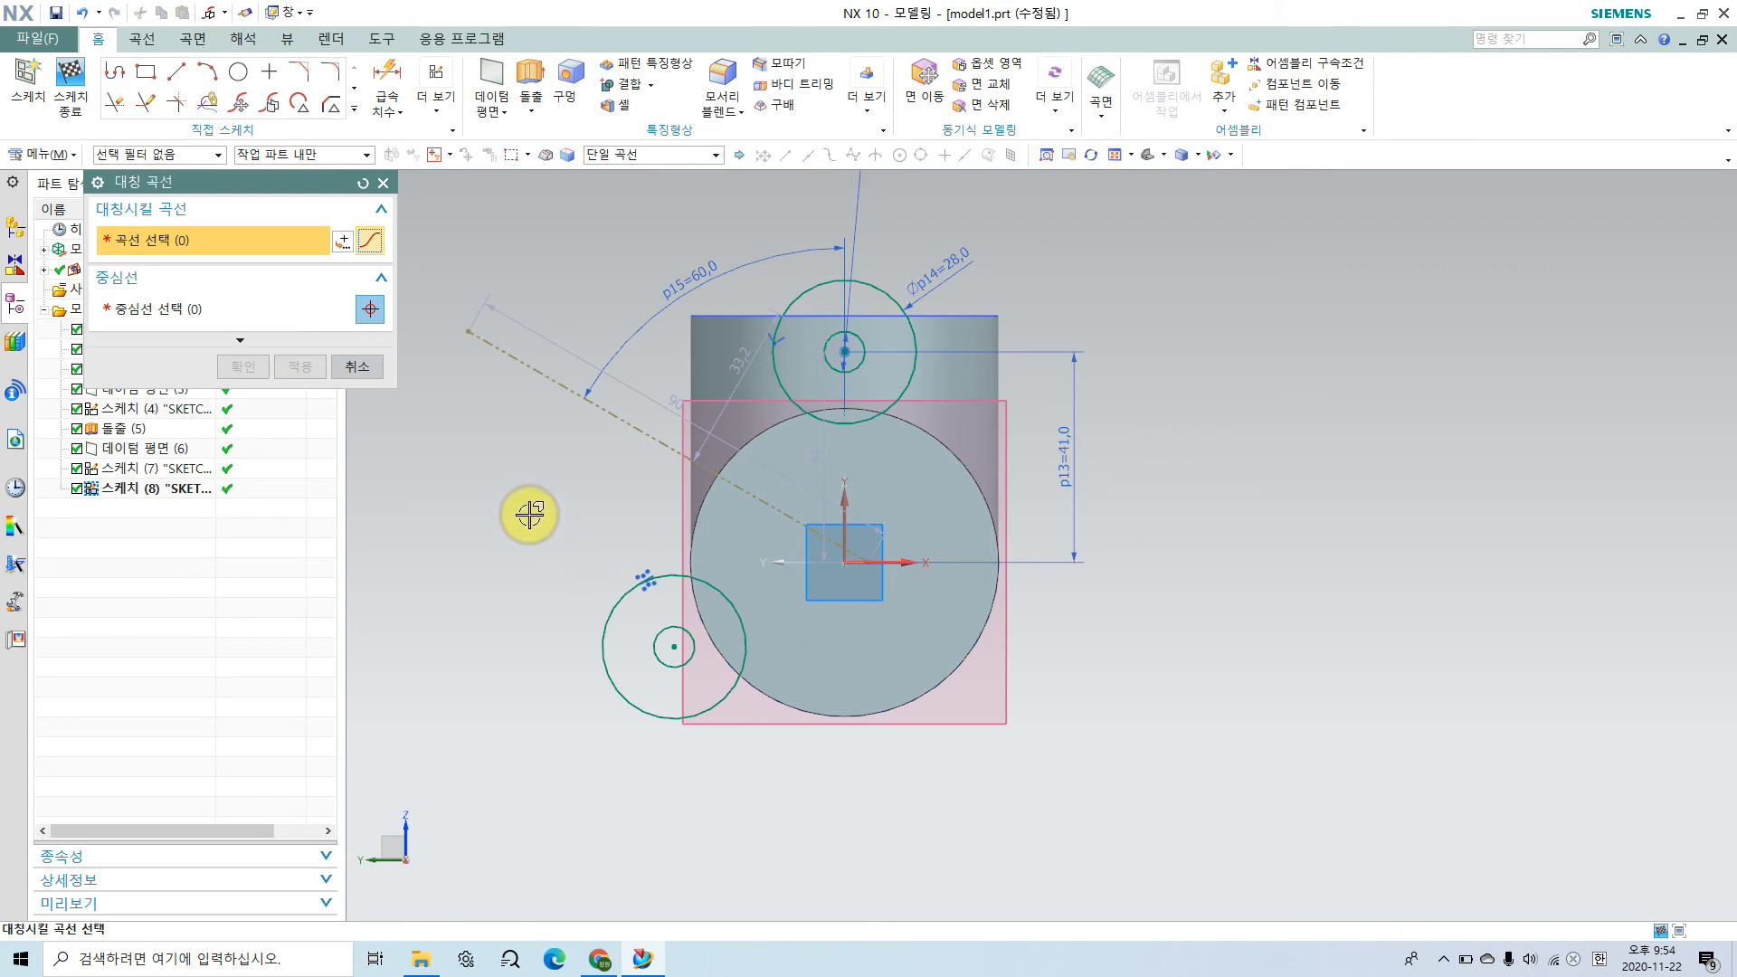
# Step: Mirror the two lower-left concentric circles about the vertical sketch axis to complete the three-hole layout
pyautogui.moveTo(530, 514); pyautogui.dragTo(812, 798)
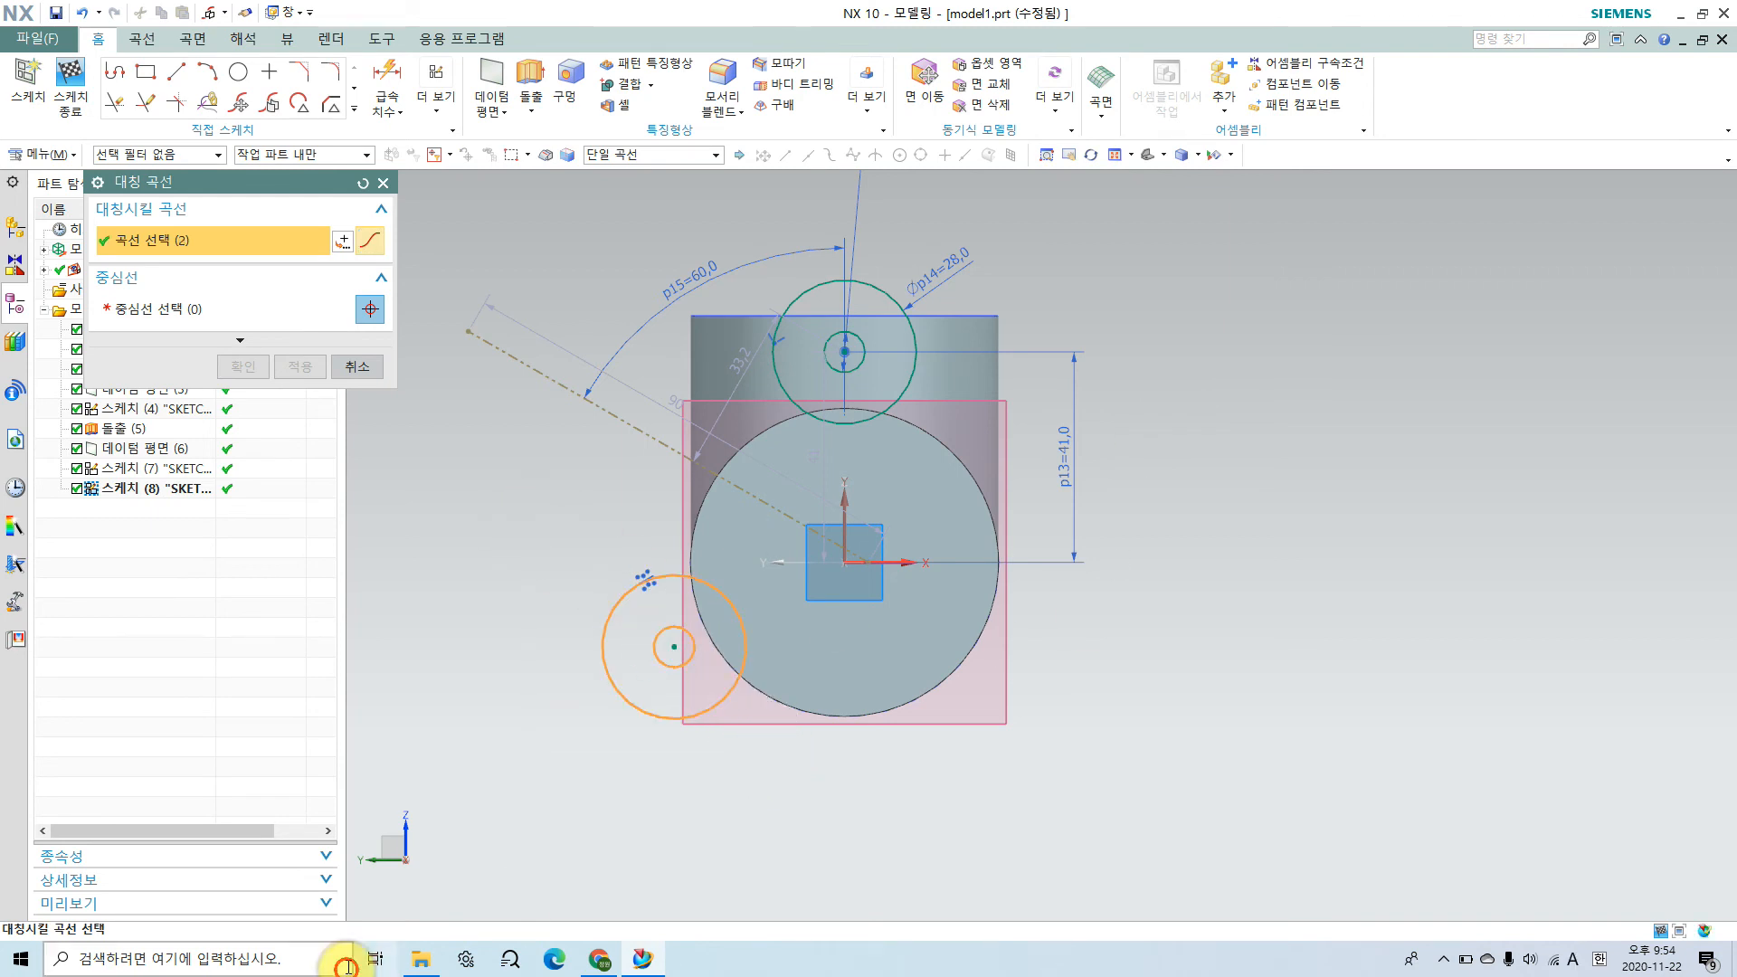
pyautogui.click(186, 309)
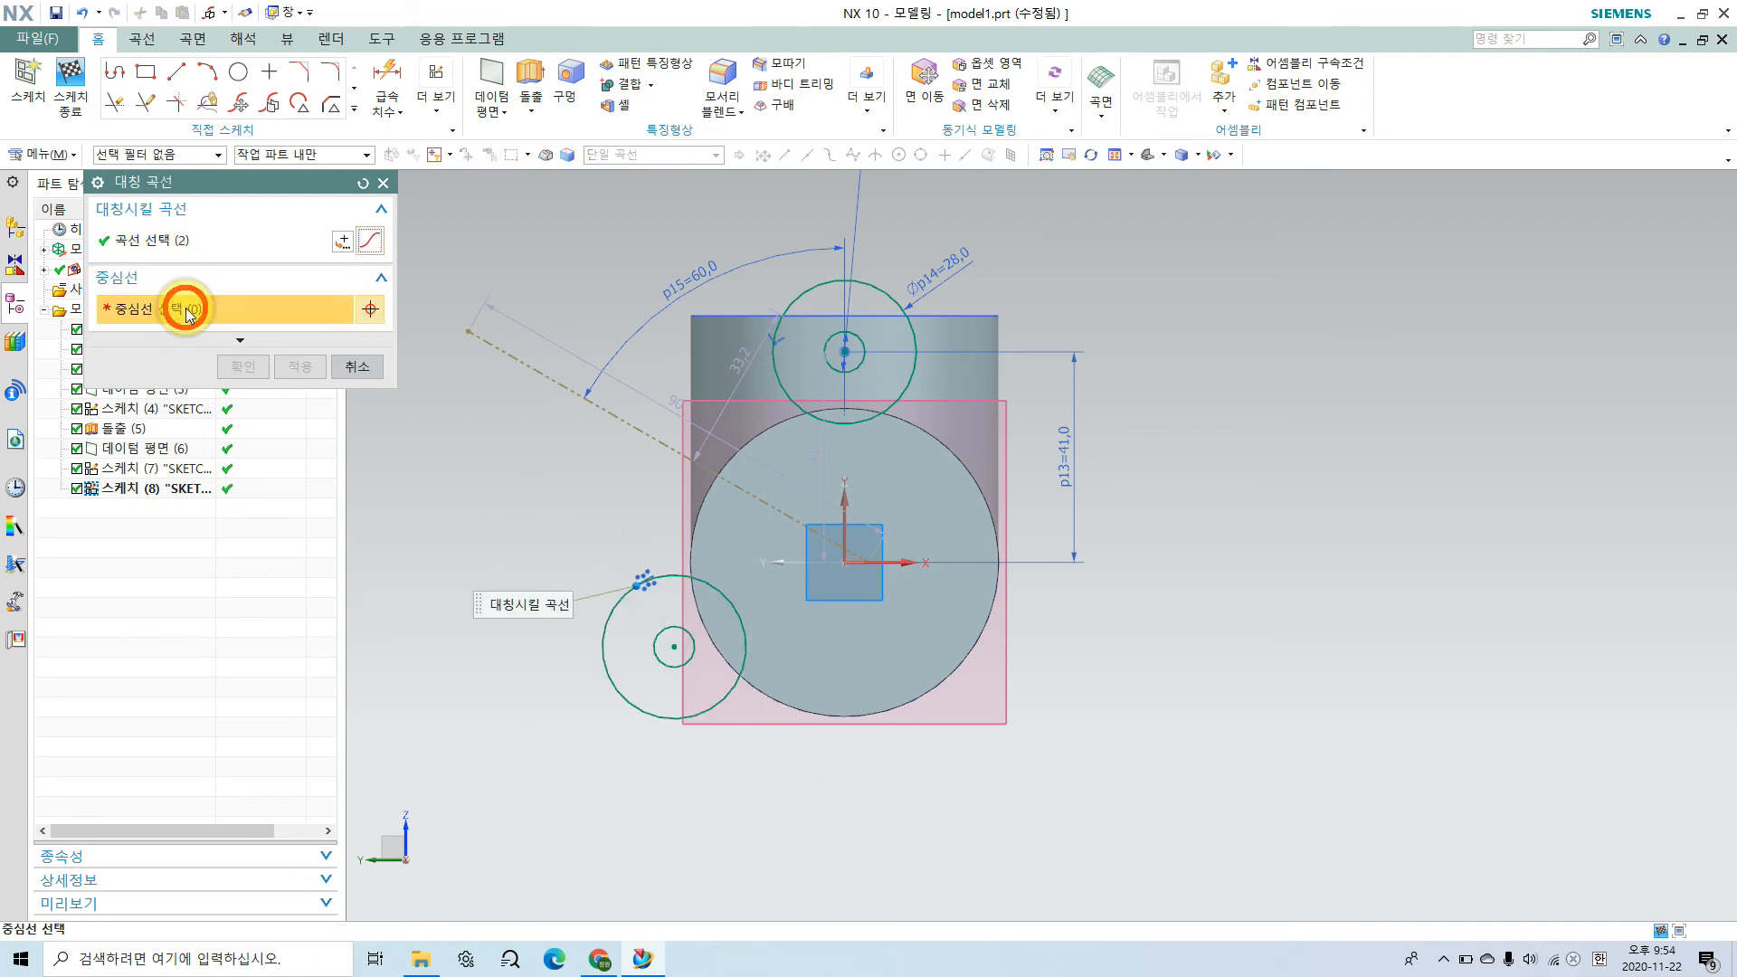
pyautogui.click(845, 503)
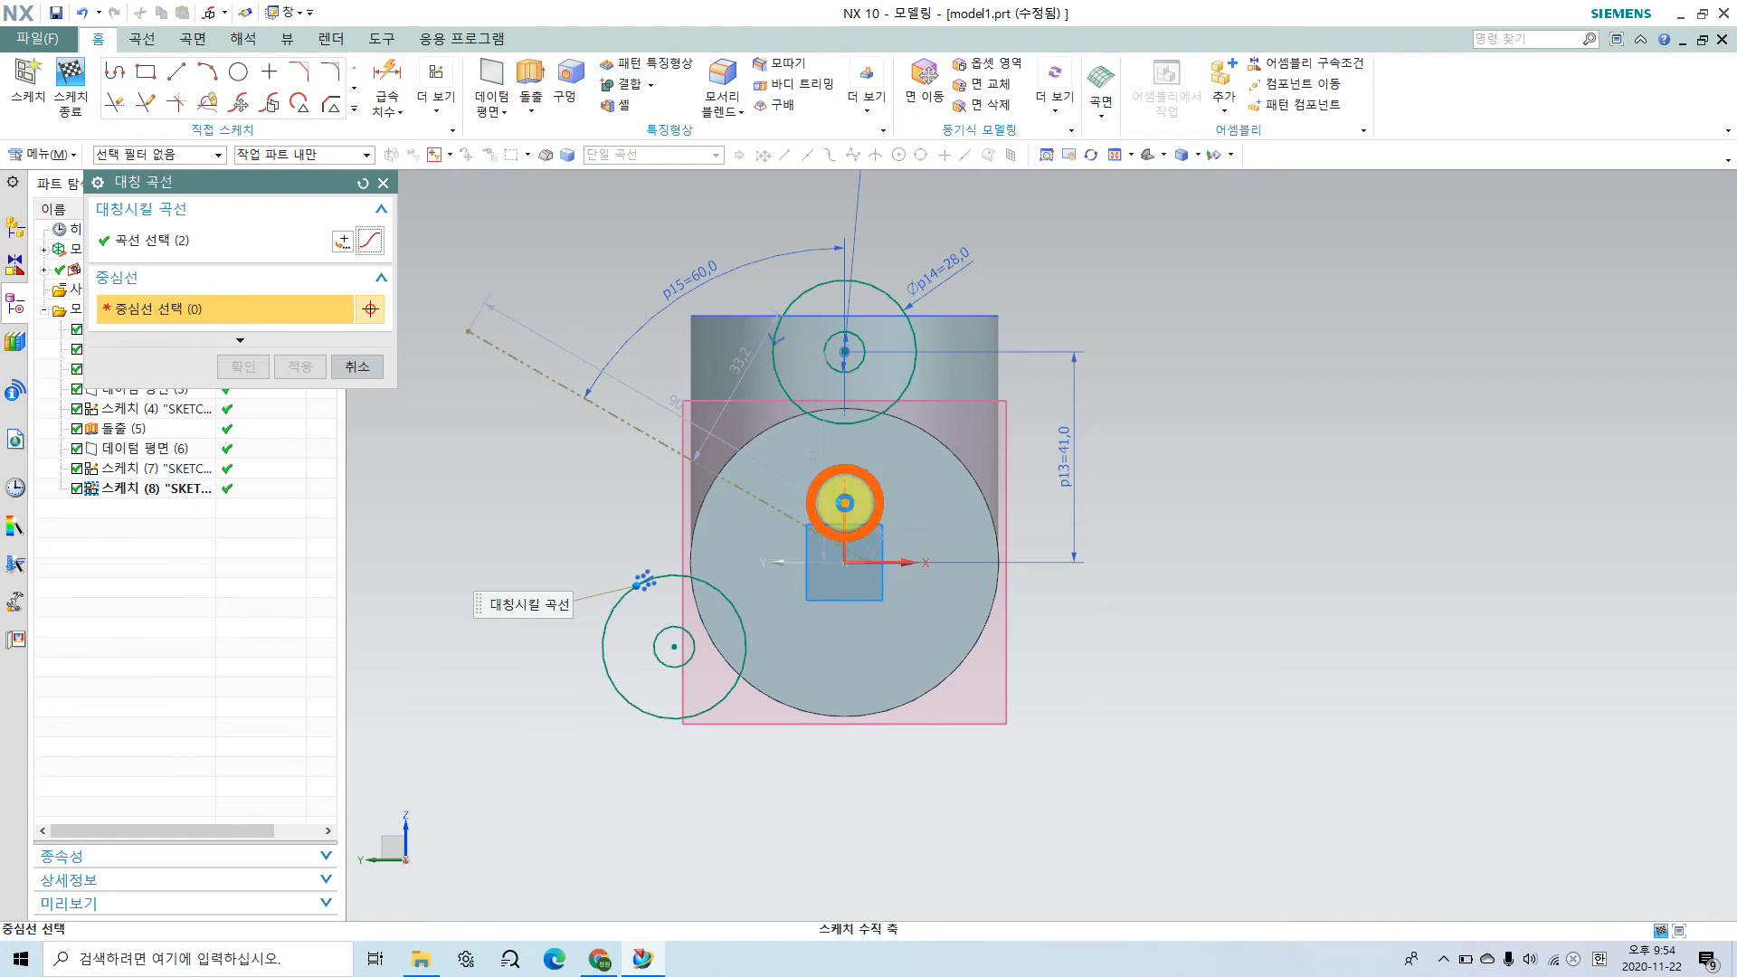
pyautogui.click(248, 373)
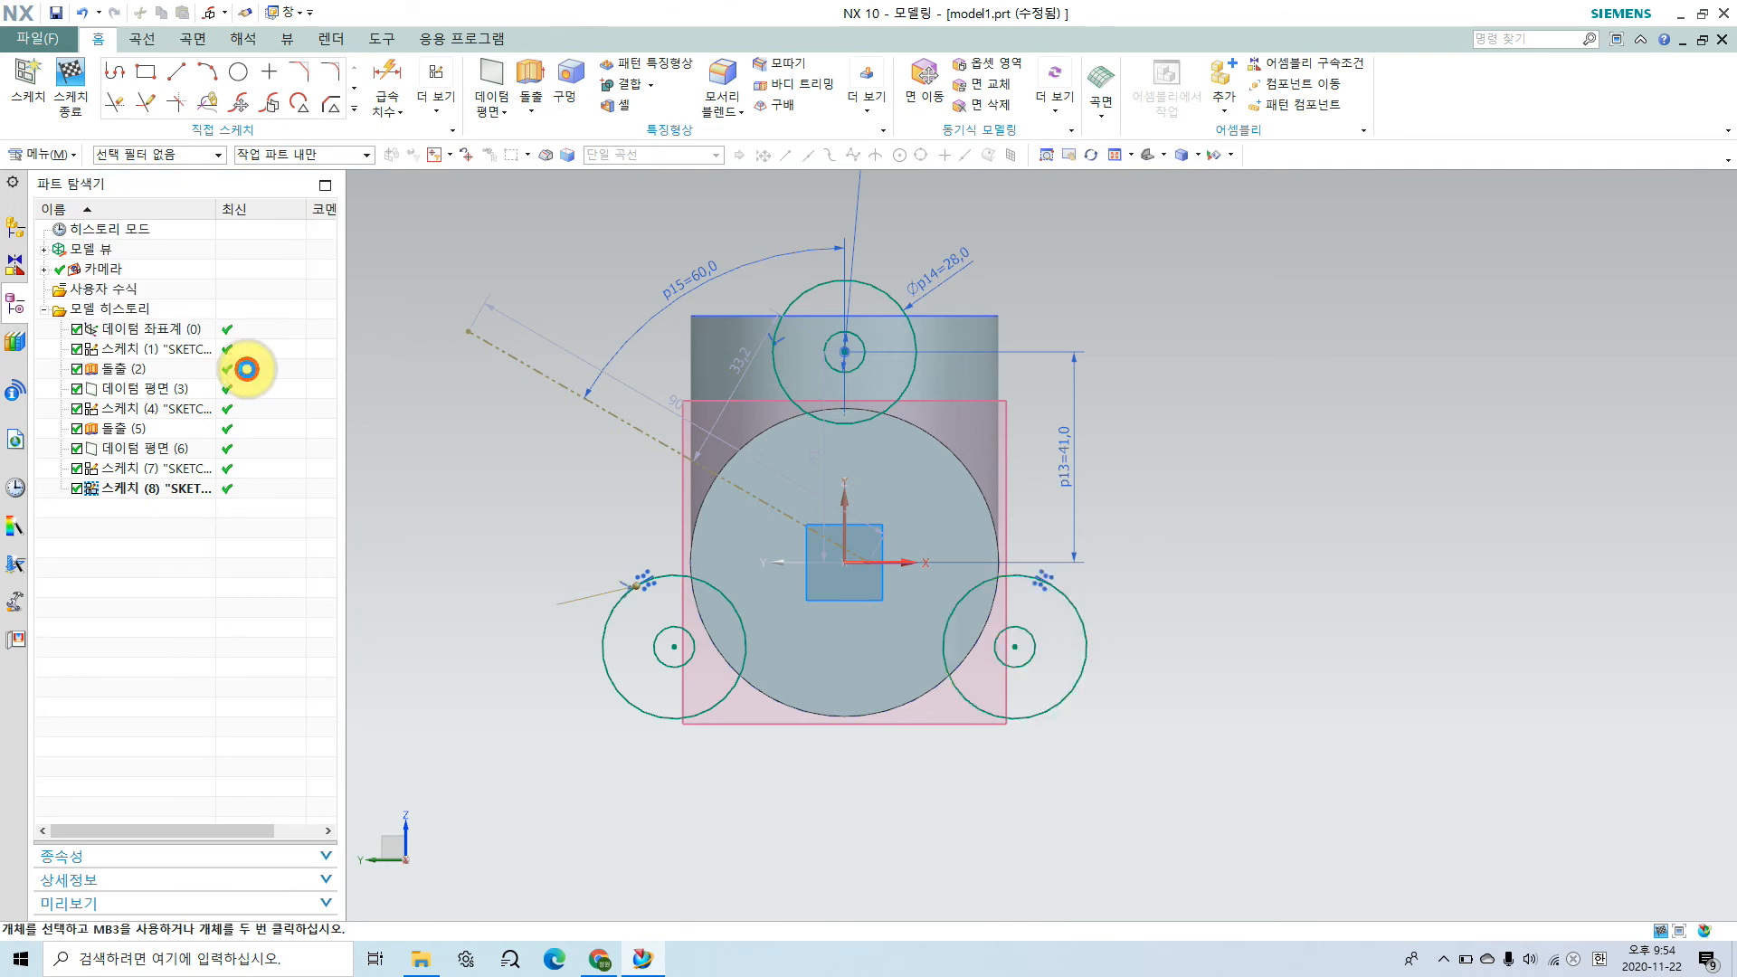
# Step: Draw the left outline line tangent to the lower-left outer circle and the upper outer circle
pyautogui.scroll(1, 973, 413)
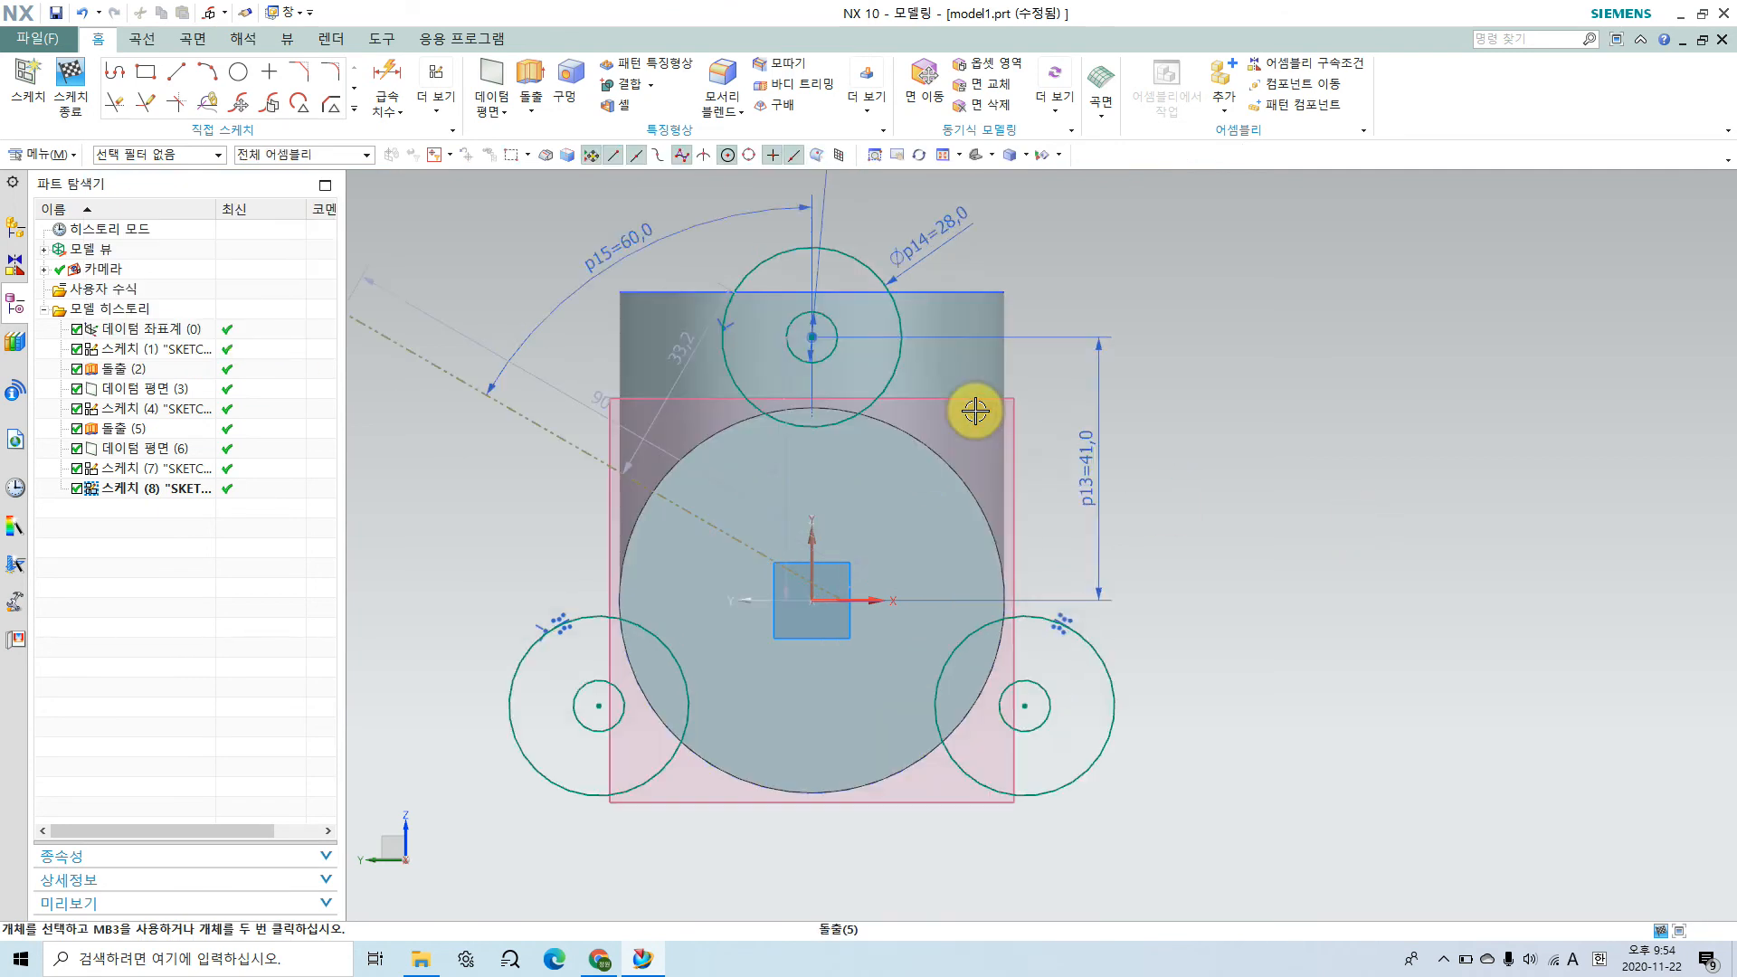
pyautogui.keyDown('shift'); pyautogui.moveTo(978, 409); pyautogui.dragTo(1033, 499, button='middle'); pyautogui.keyUp('shift')
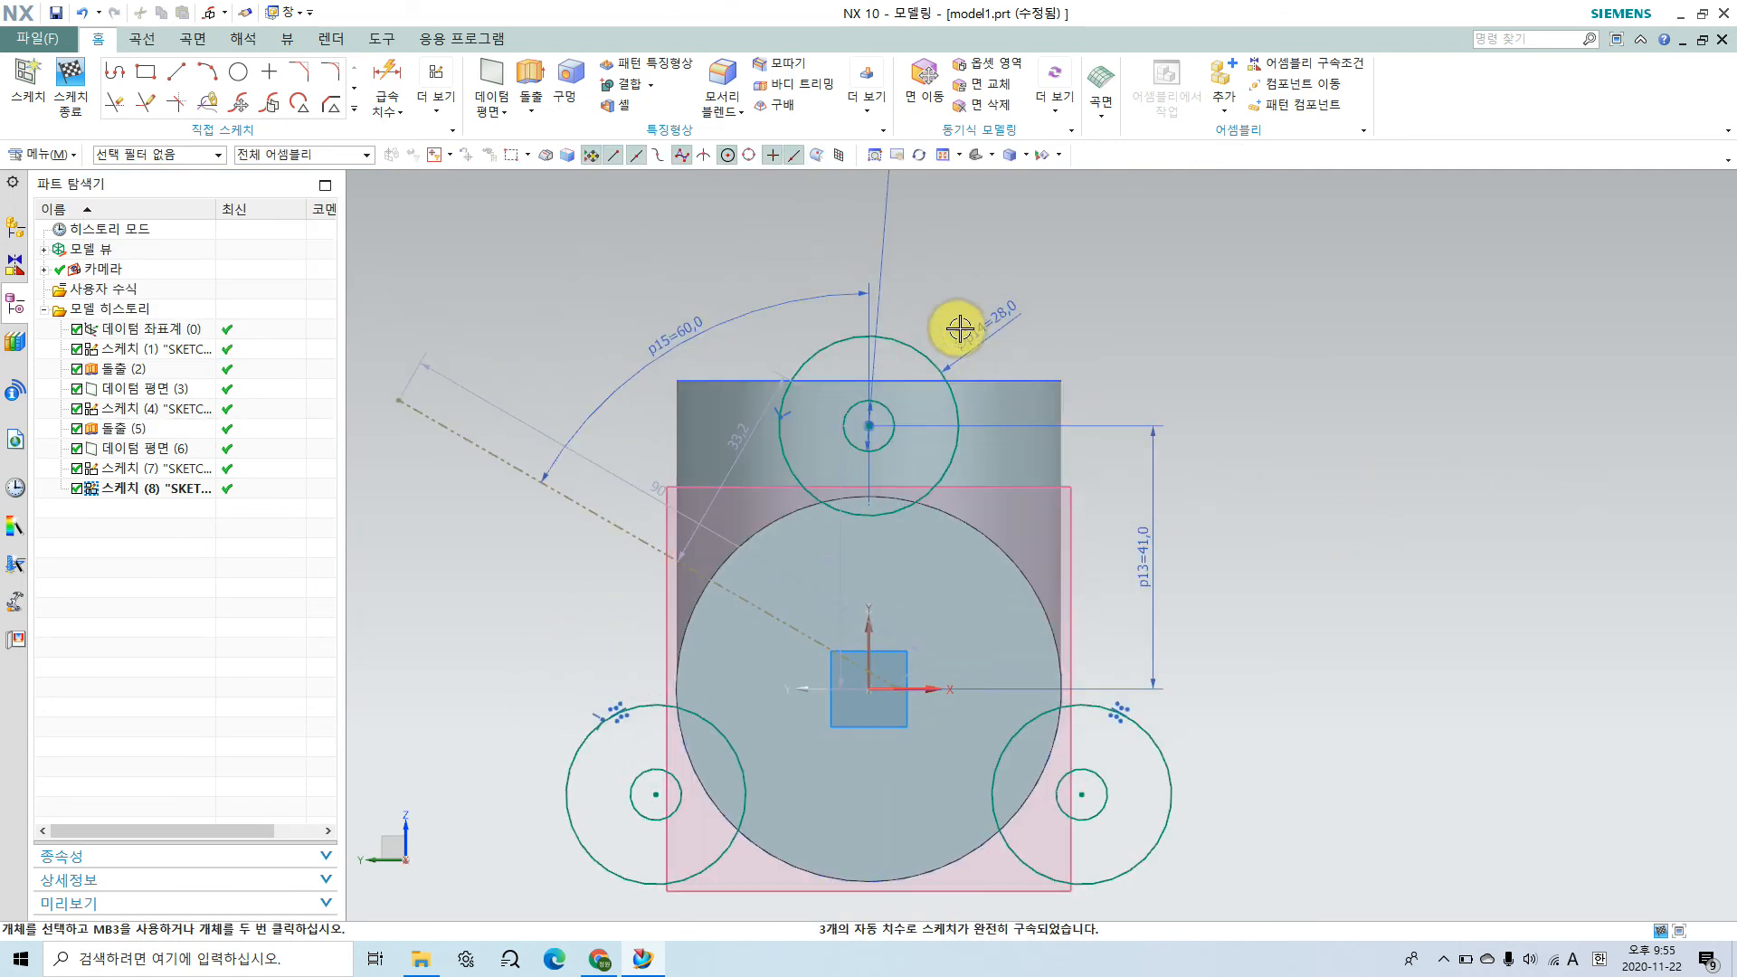
pyautogui.click(176, 70)
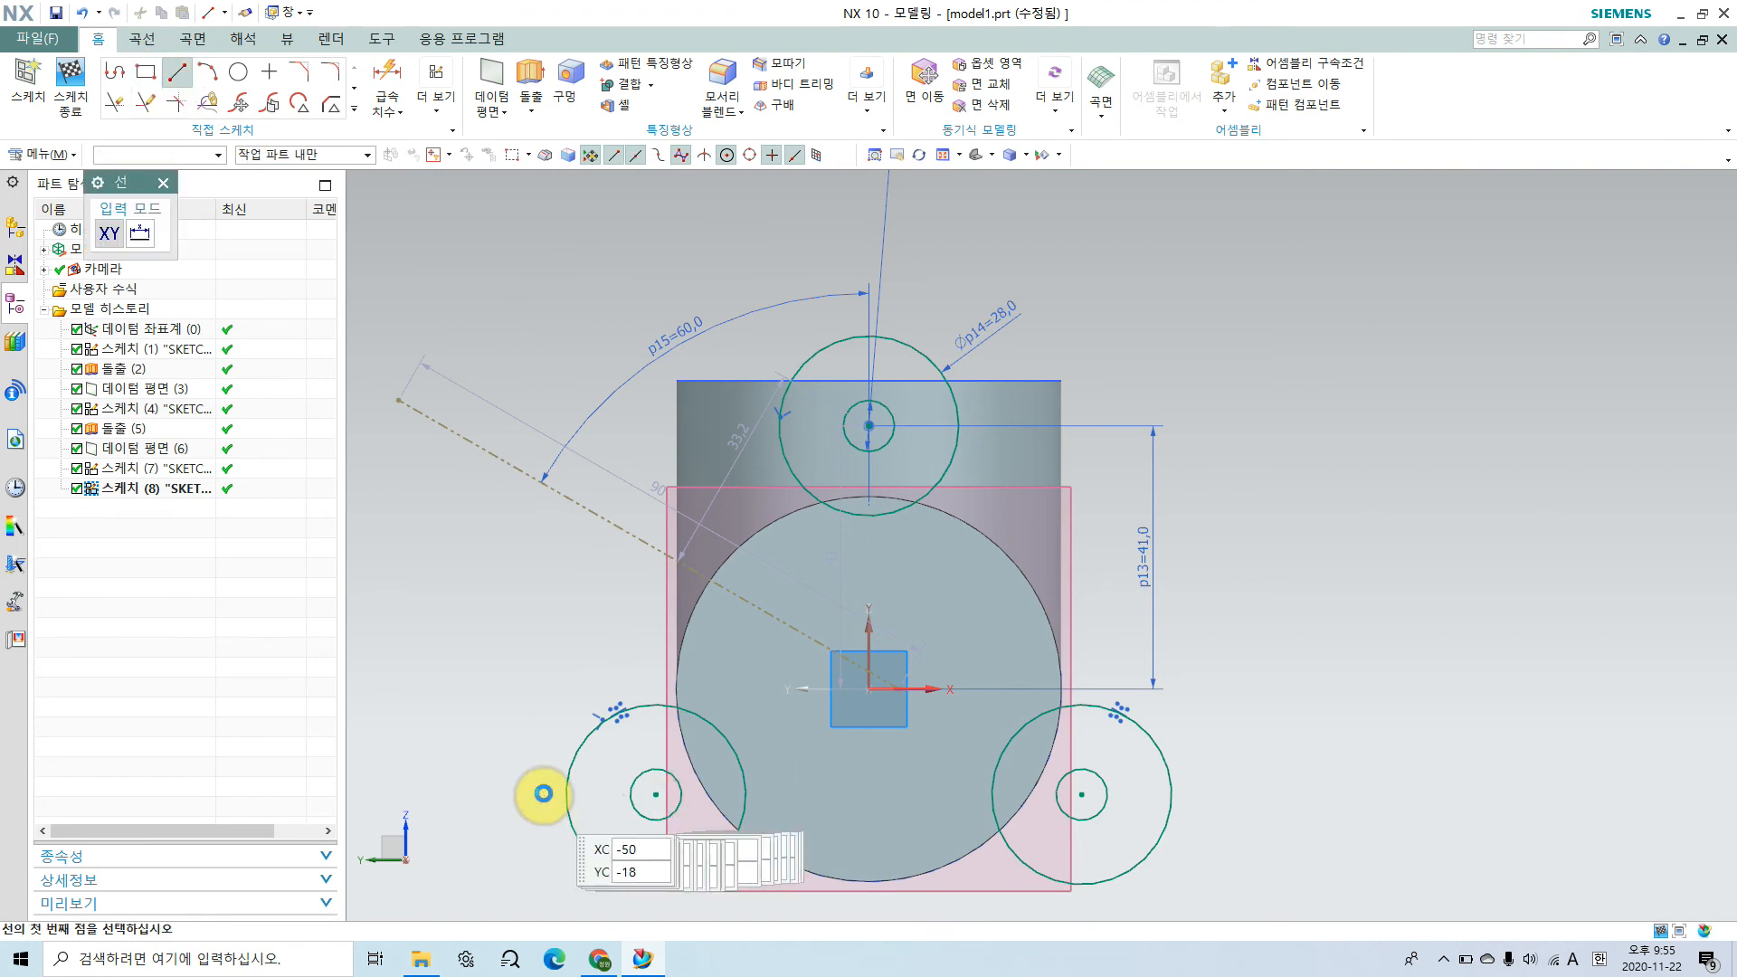
pyautogui.click(568, 767)
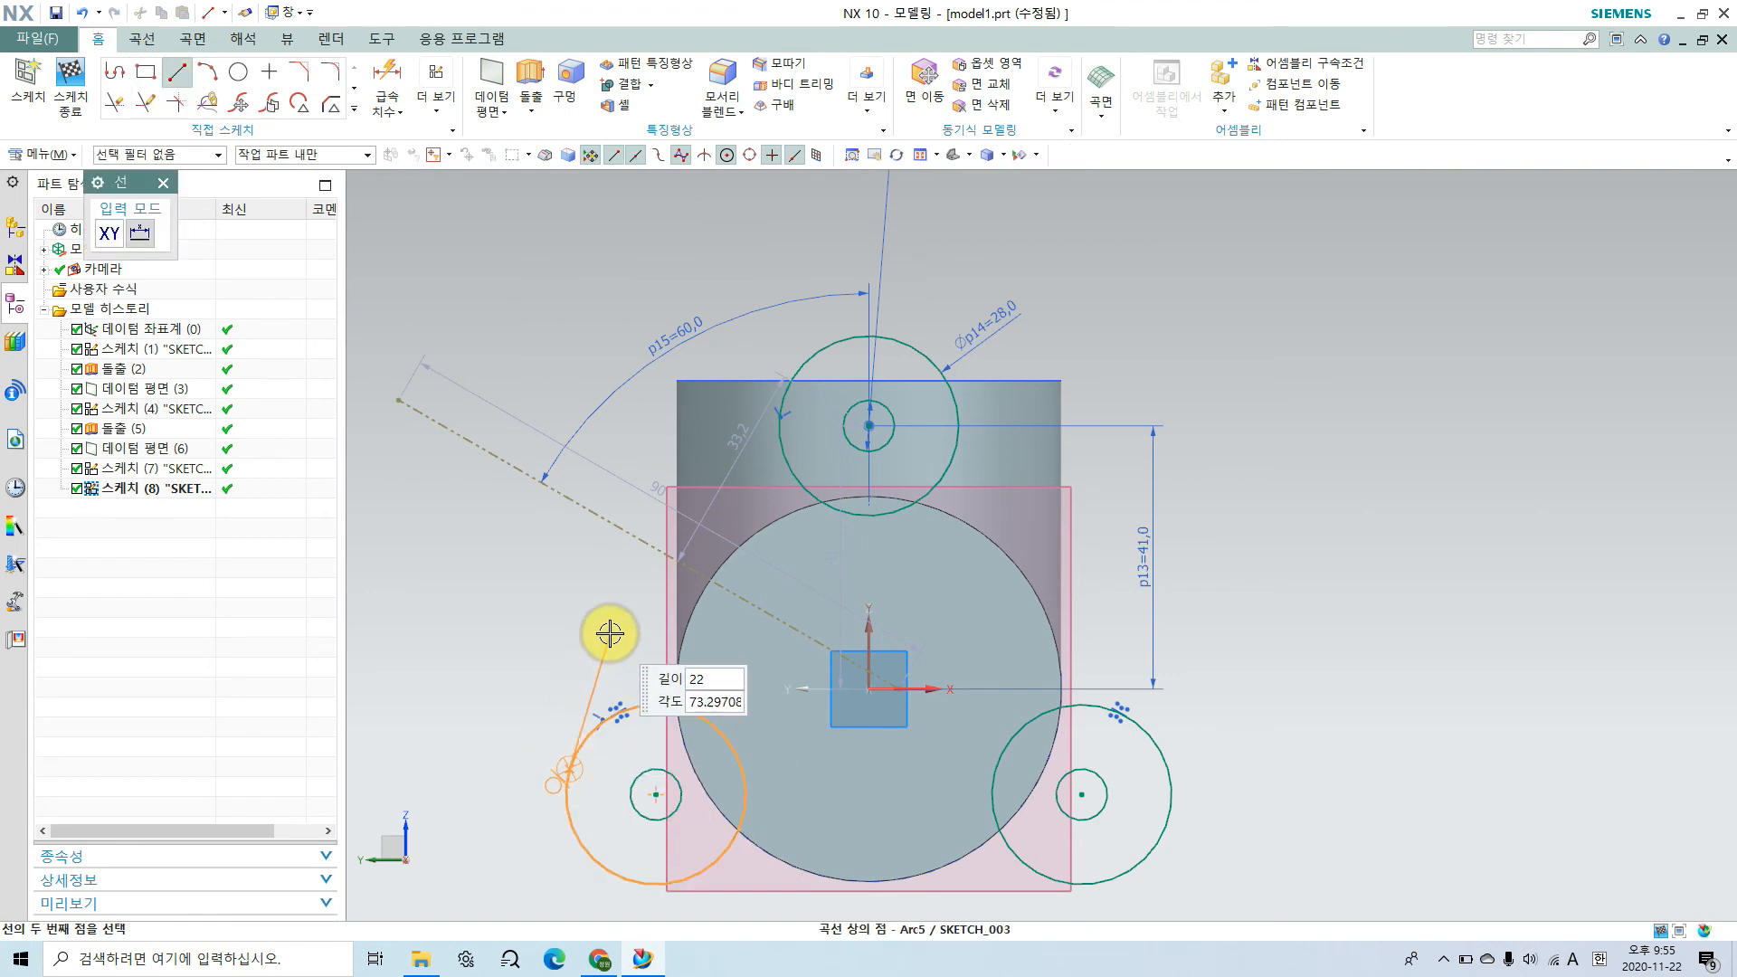
pyautogui.keyDown('shift'); pyautogui.moveTo(581, 579); pyautogui.dragTo(615, 507, button='middle'); pyautogui.keyUp('shift')
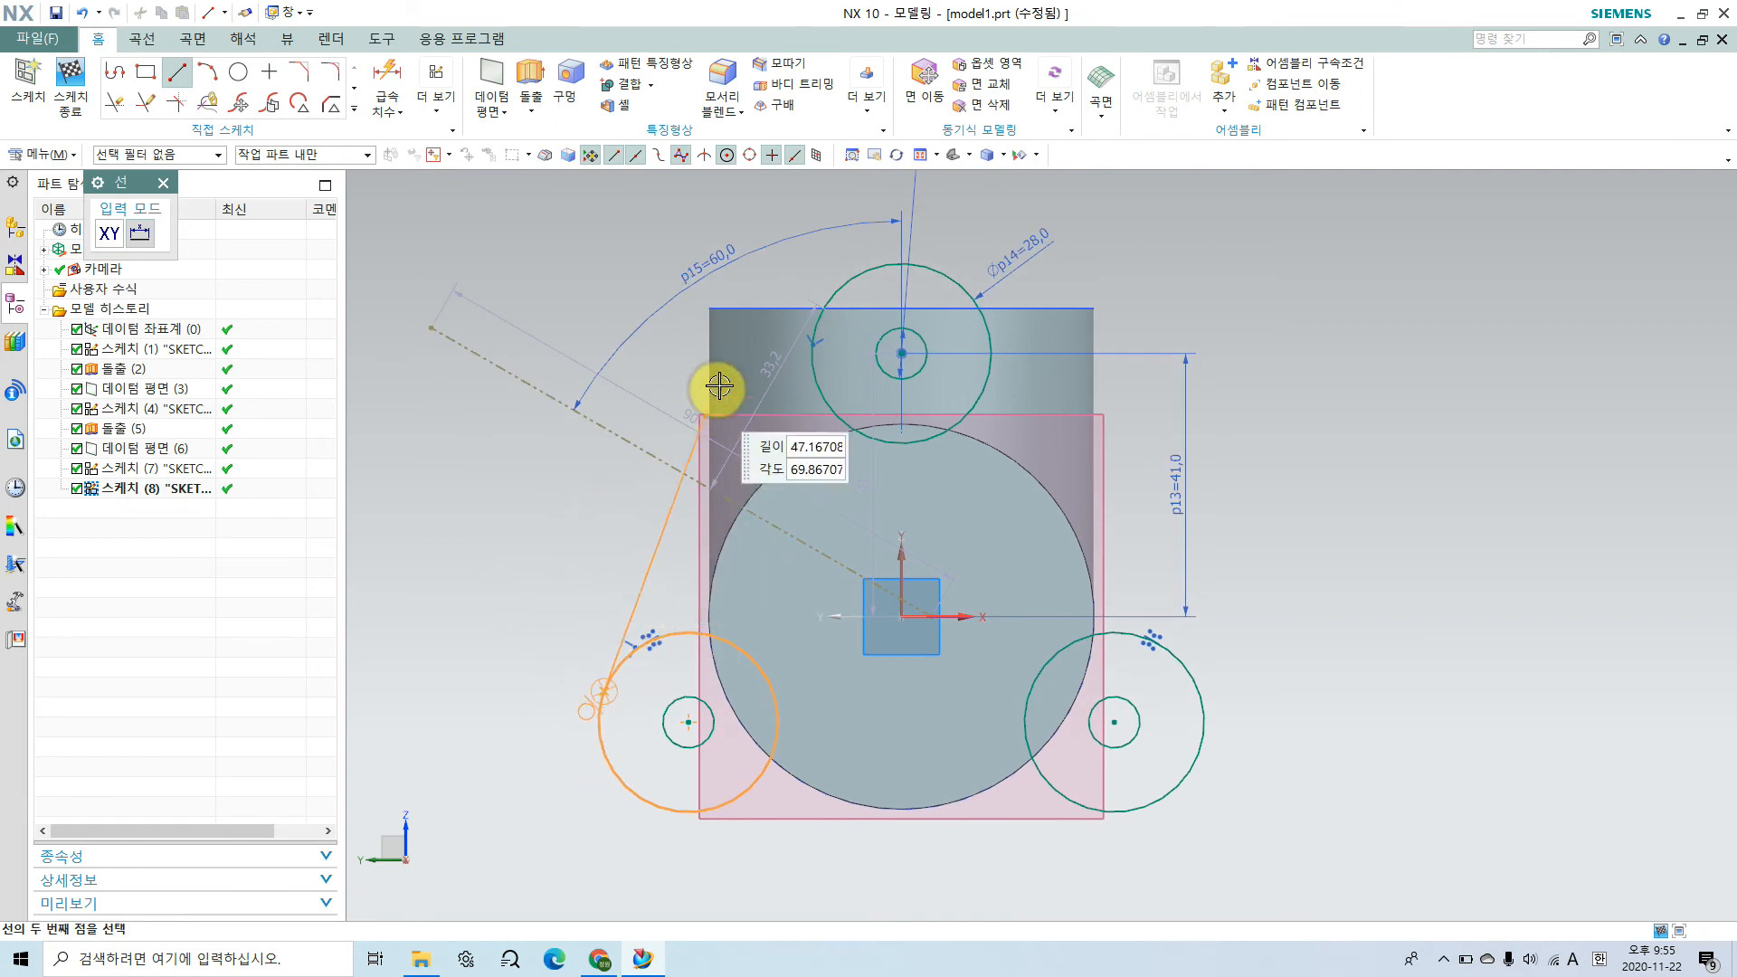
pyautogui.click(824, 295)
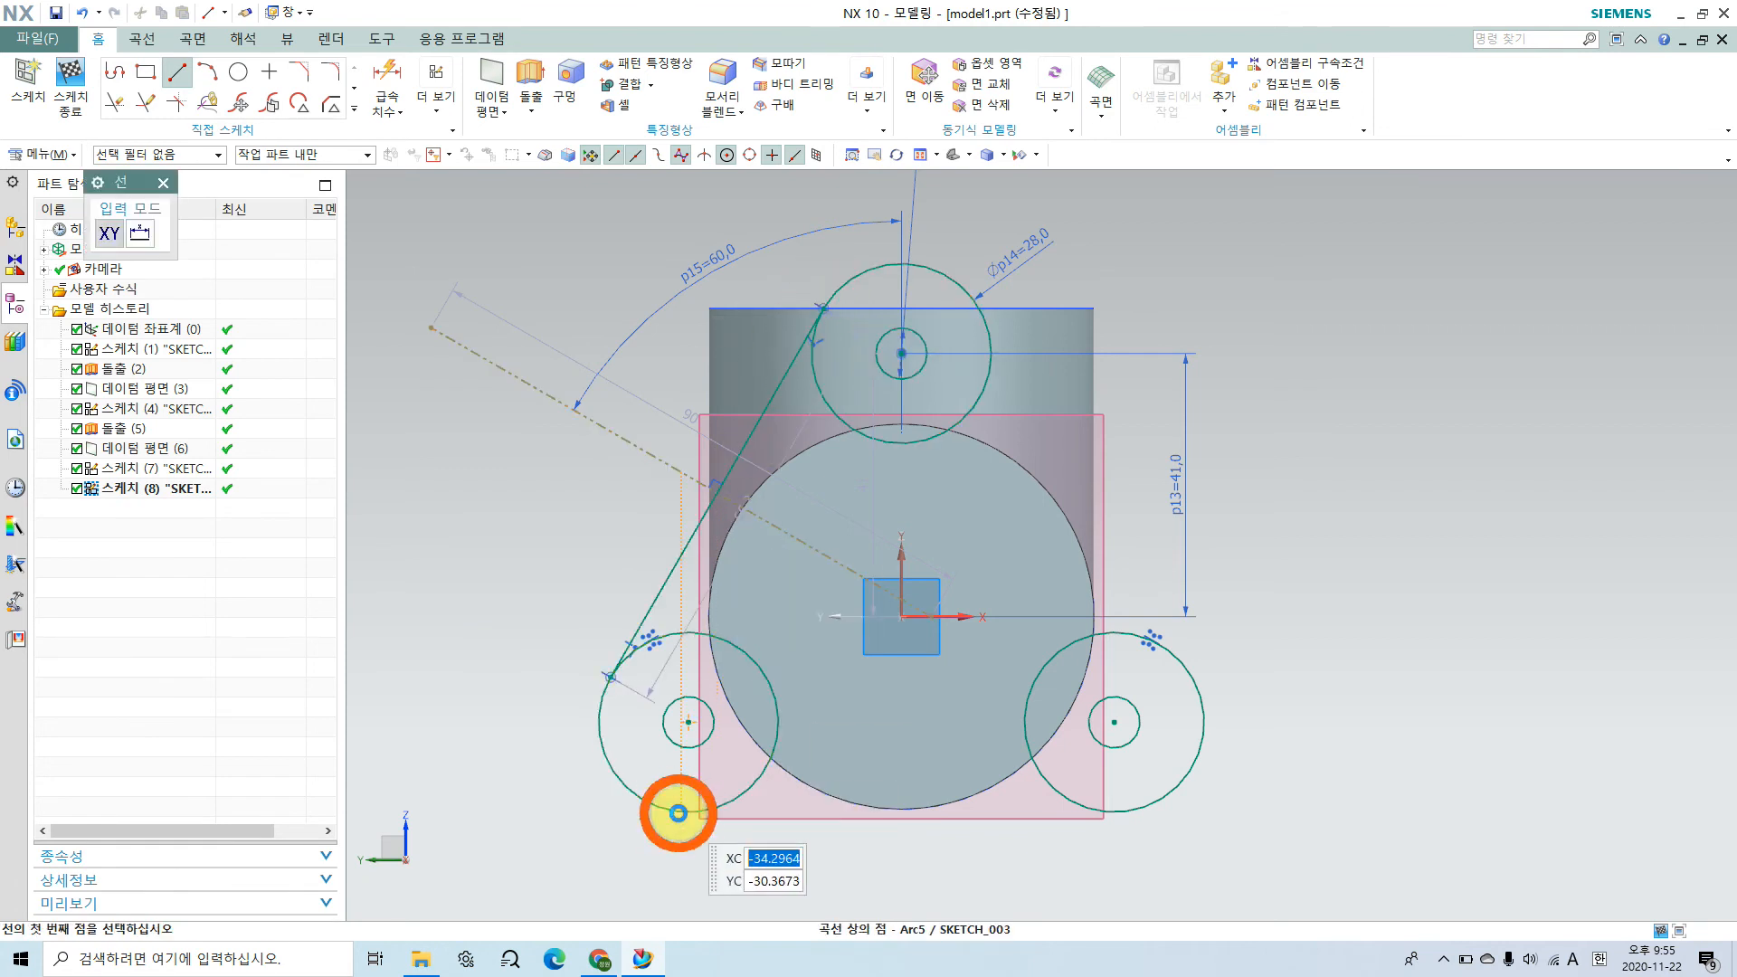
# Step: Draw the lower and right outline lines tangent to the 28 mm outer circles, completing the triangular flange outline, and finish the sketch
pyautogui.click(679, 813)
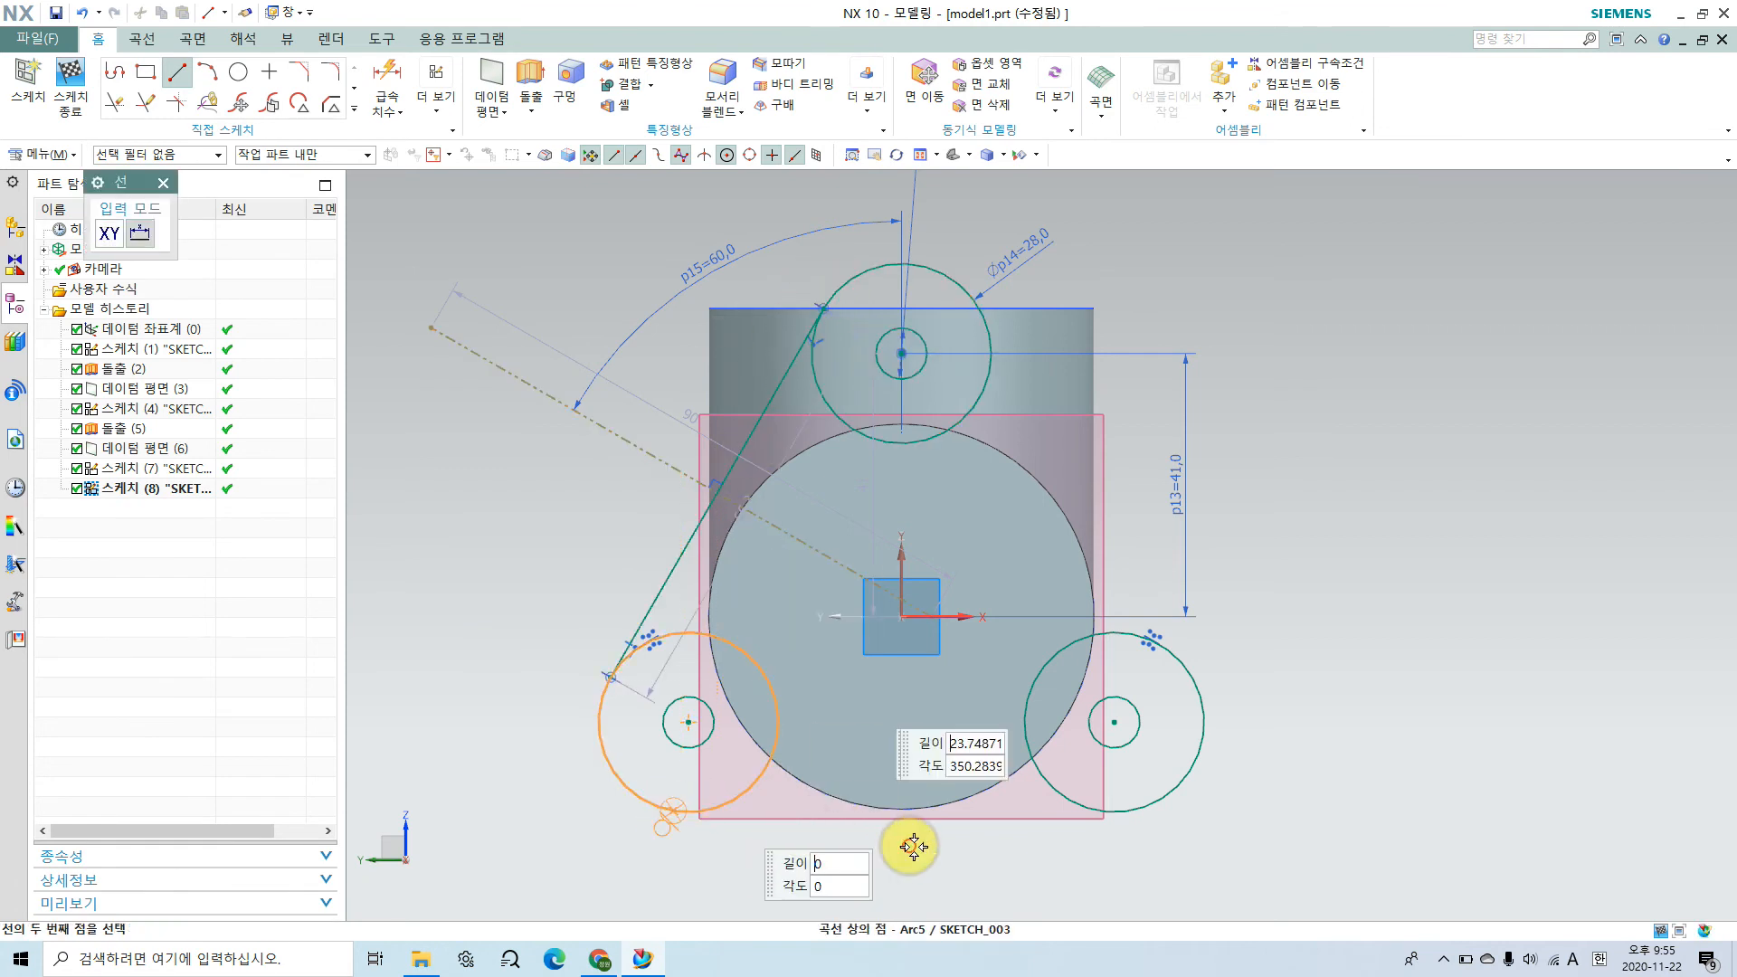
pyautogui.click(1115, 819)
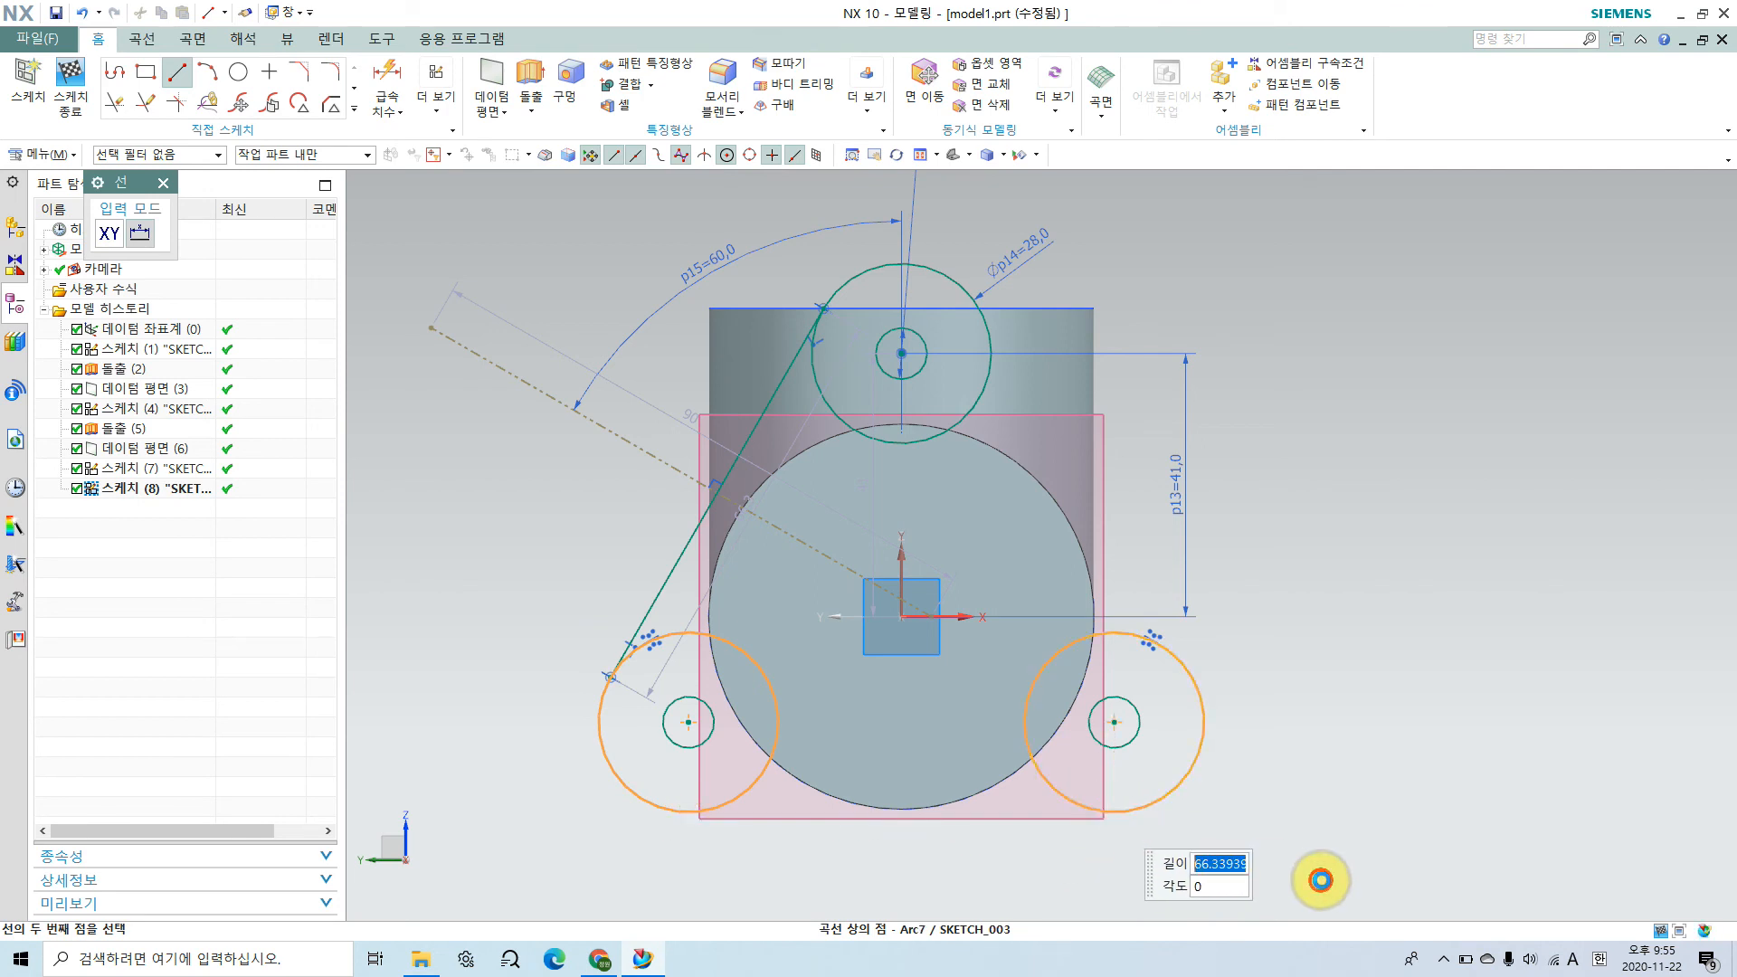
pyautogui.click(1204, 708)
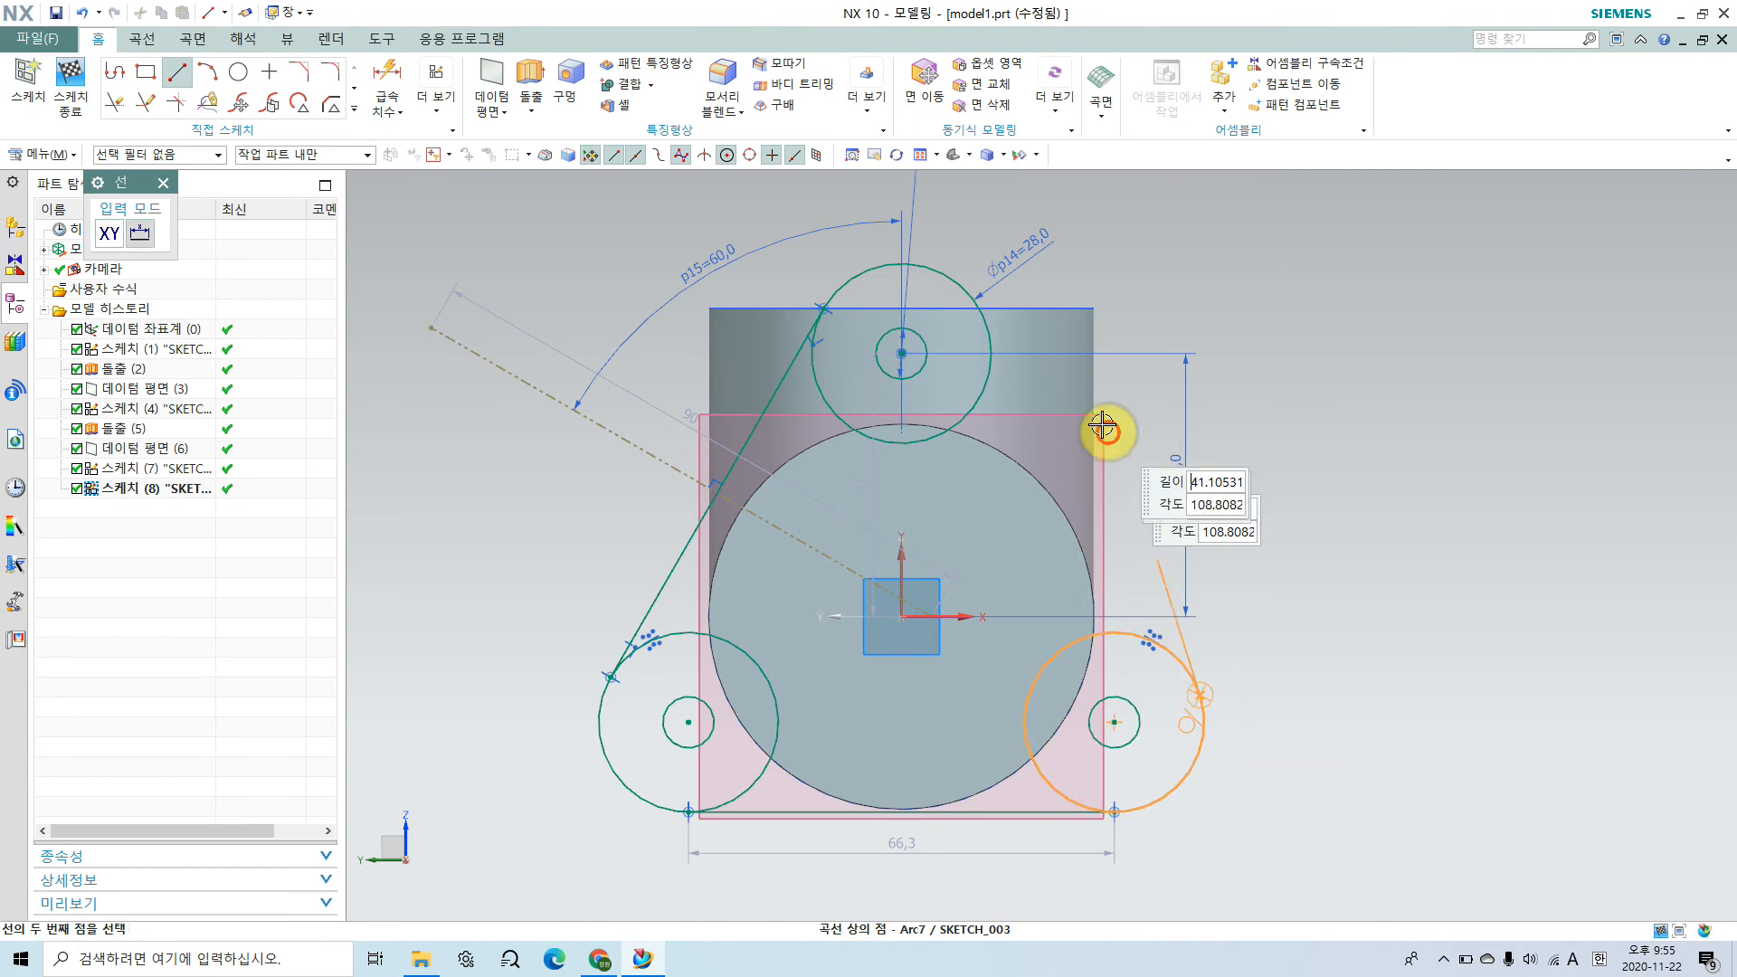
pyautogui.write('70')
pyautogui.click(971, 292)
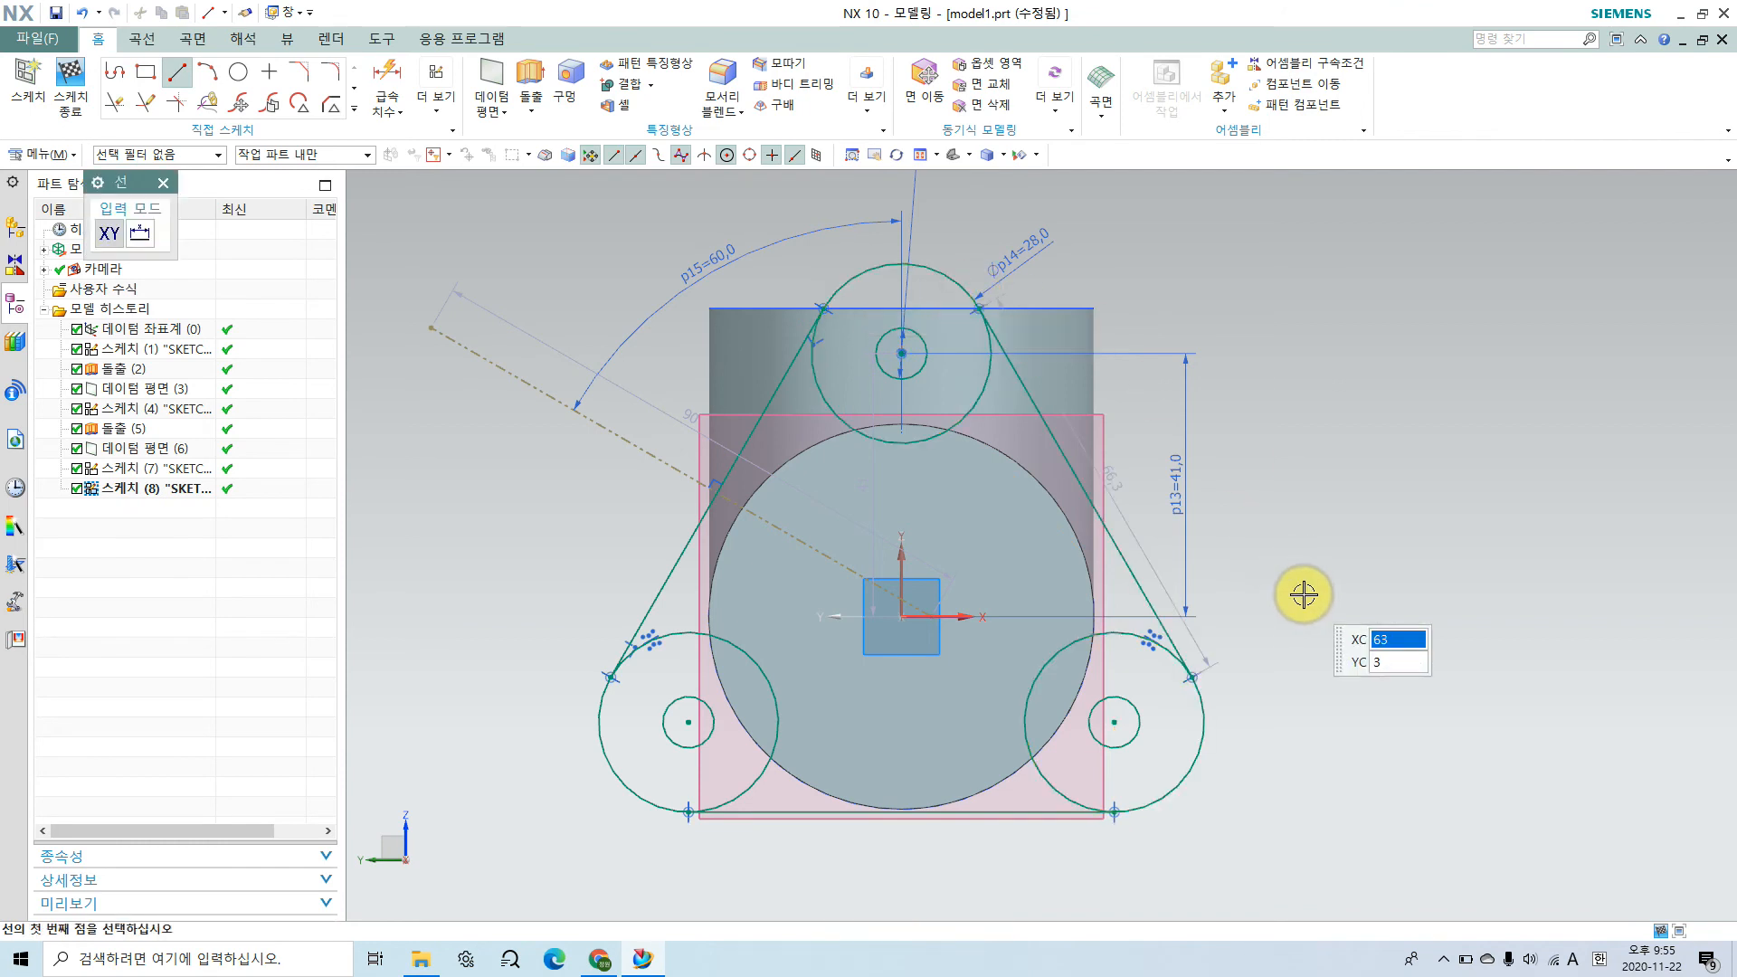
pyautogui.press('Escape')
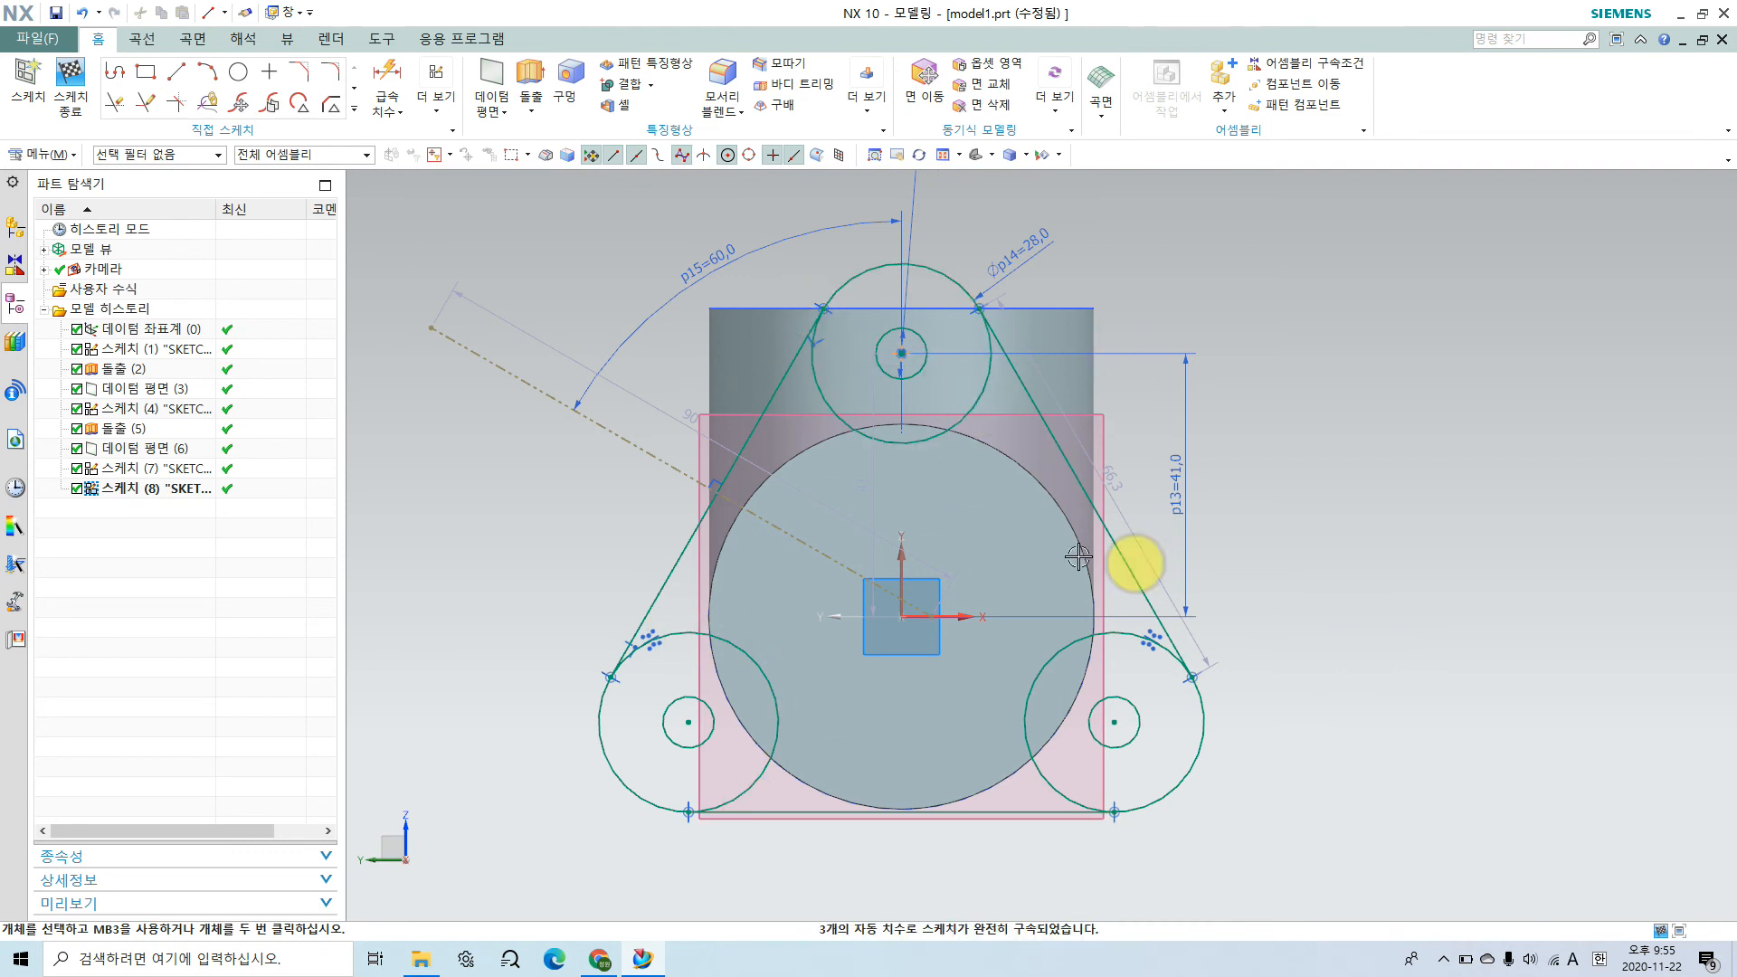
pyautogui.click(76, 72)
# Step: Switch to the assembly drawing in Chrome and mark the thickness of the body's flange as 10
pyautogui.moveTo(988, 674)
pyautogui.mouseDown(button='middle')
pyautogui.moveTo(975, 683)
pyautogui.moveTo(1069, 797)
pyautogui.moveTo(1076, 707)
pyautogui.mouseUp(button='middle')
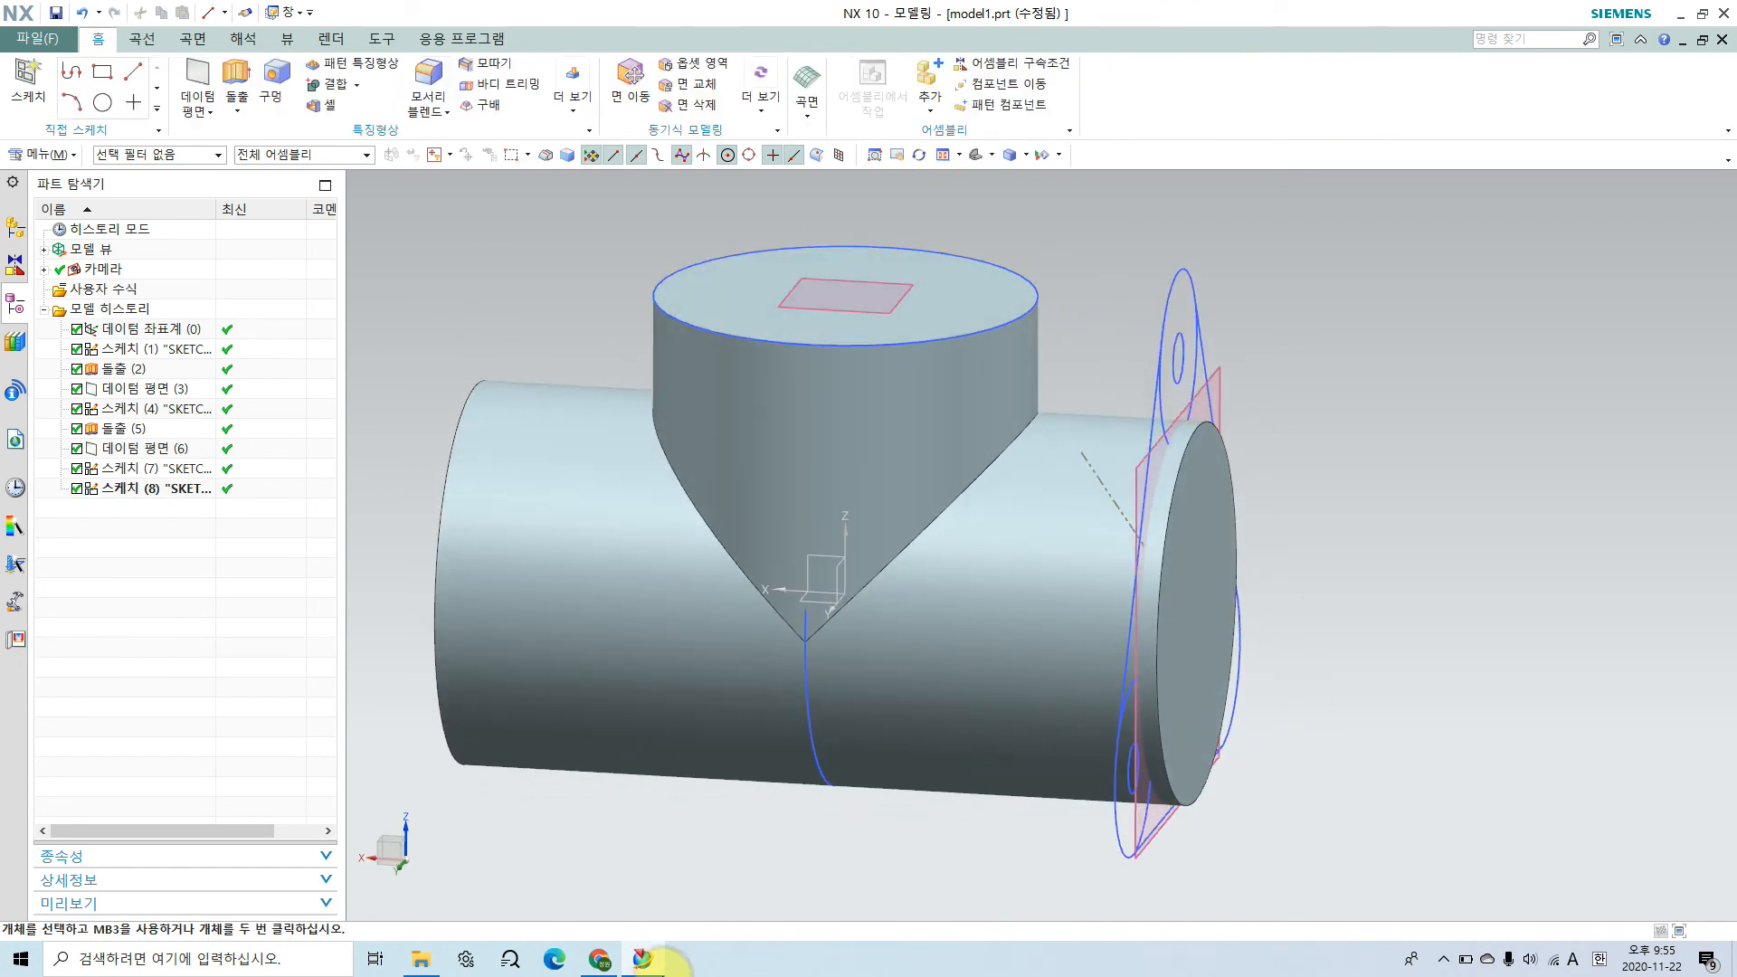
pyautogui.click(597, 961)
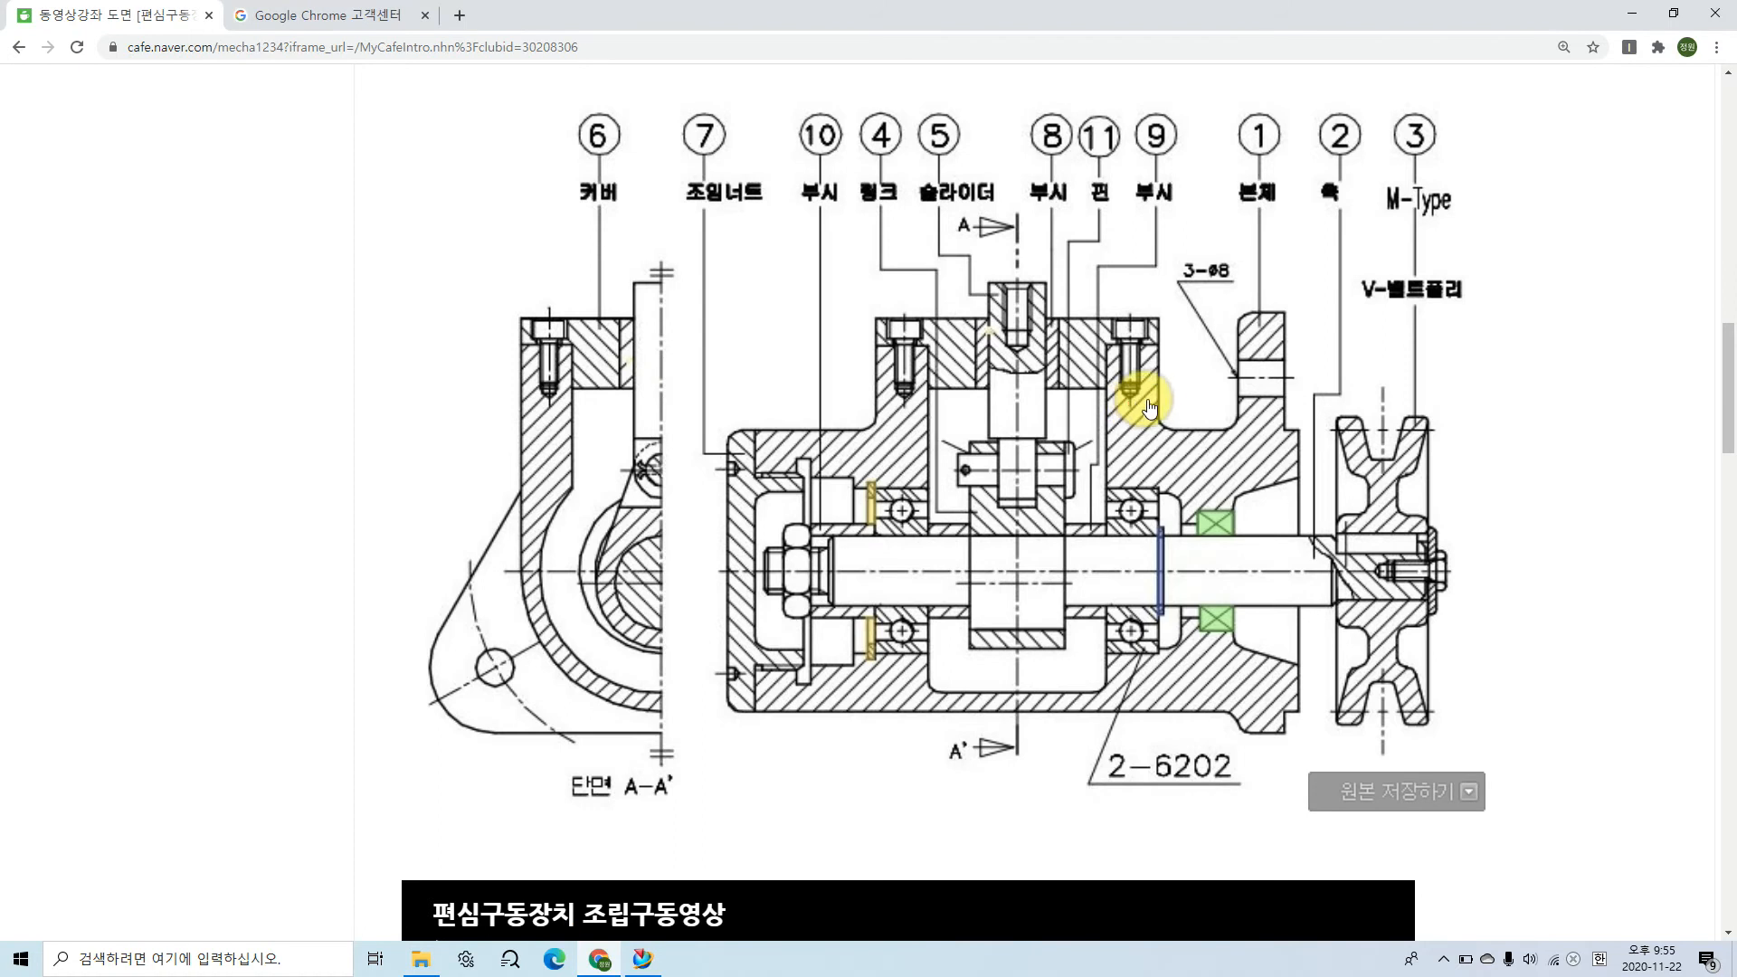
pyautogui.hotkey('ctrl', '2')
pyautogui.moveTo(1237, 327)
pyautogui.mouseDown()
pyautogui.moveTo(1237, 278)
pyautogui.moveTo(1288, 281)
pyautogui.mouseUp()
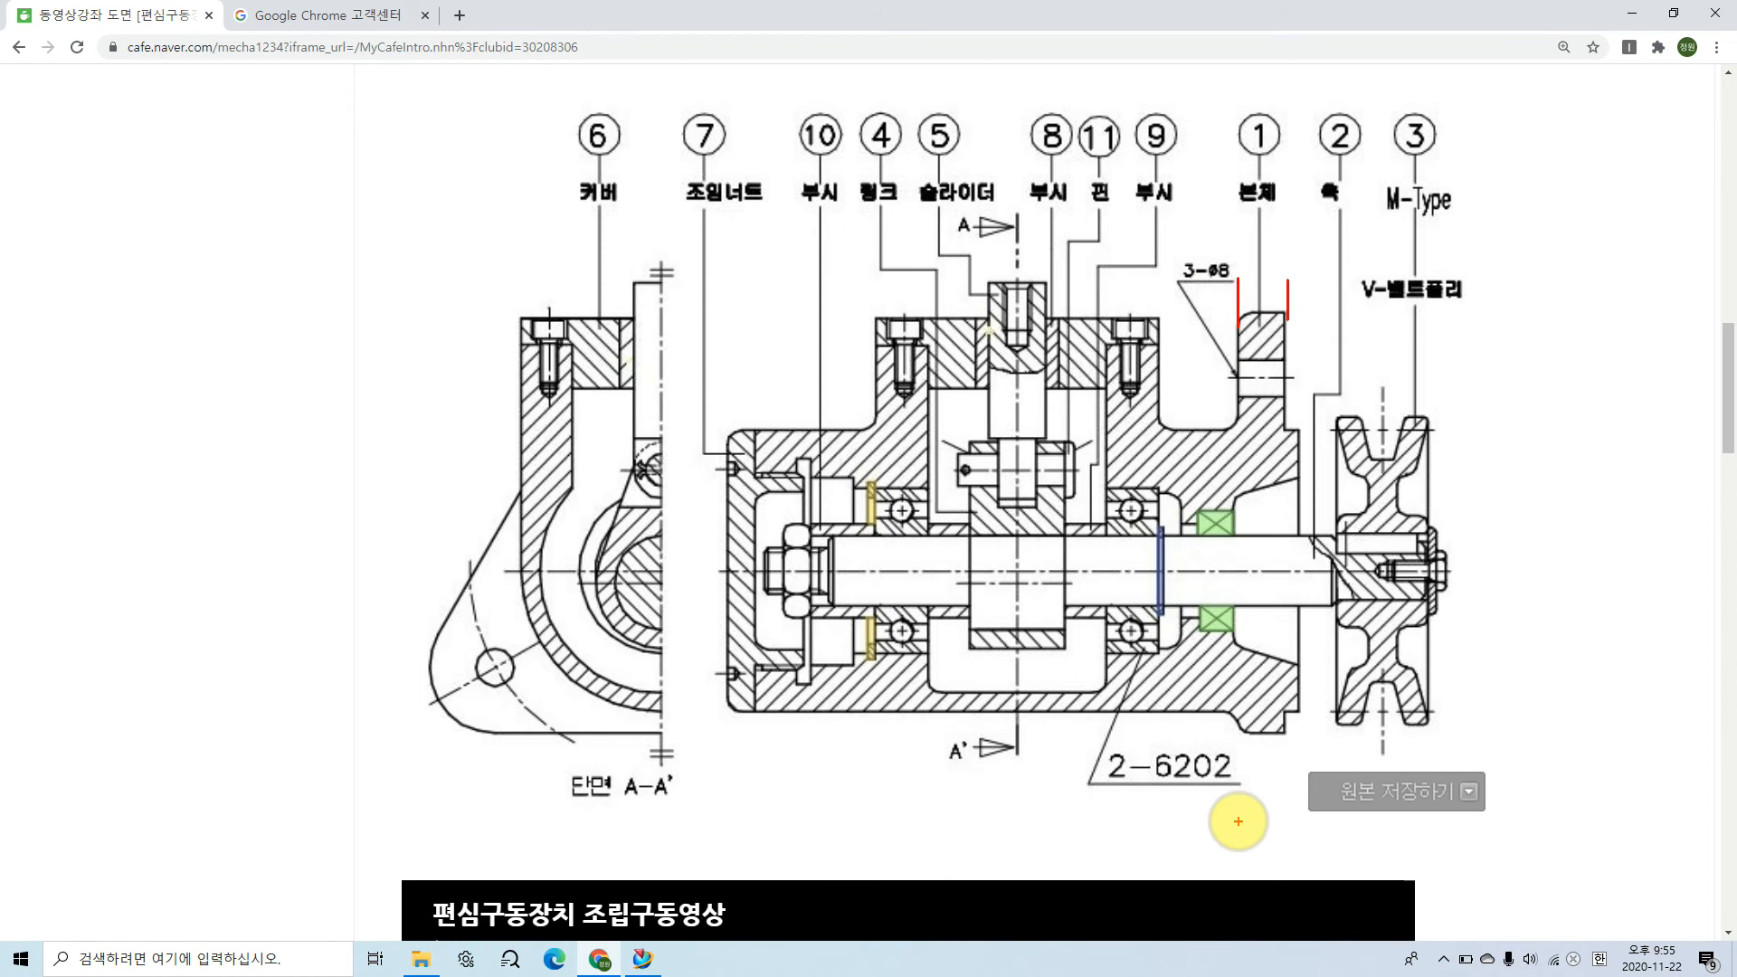
pyautogui.moveTo(1255, 254); pyautogui.dragTo(1254, 274)
pyautogui.moveTo(1264, 254); pyautogui.dragTo(1266, 254)
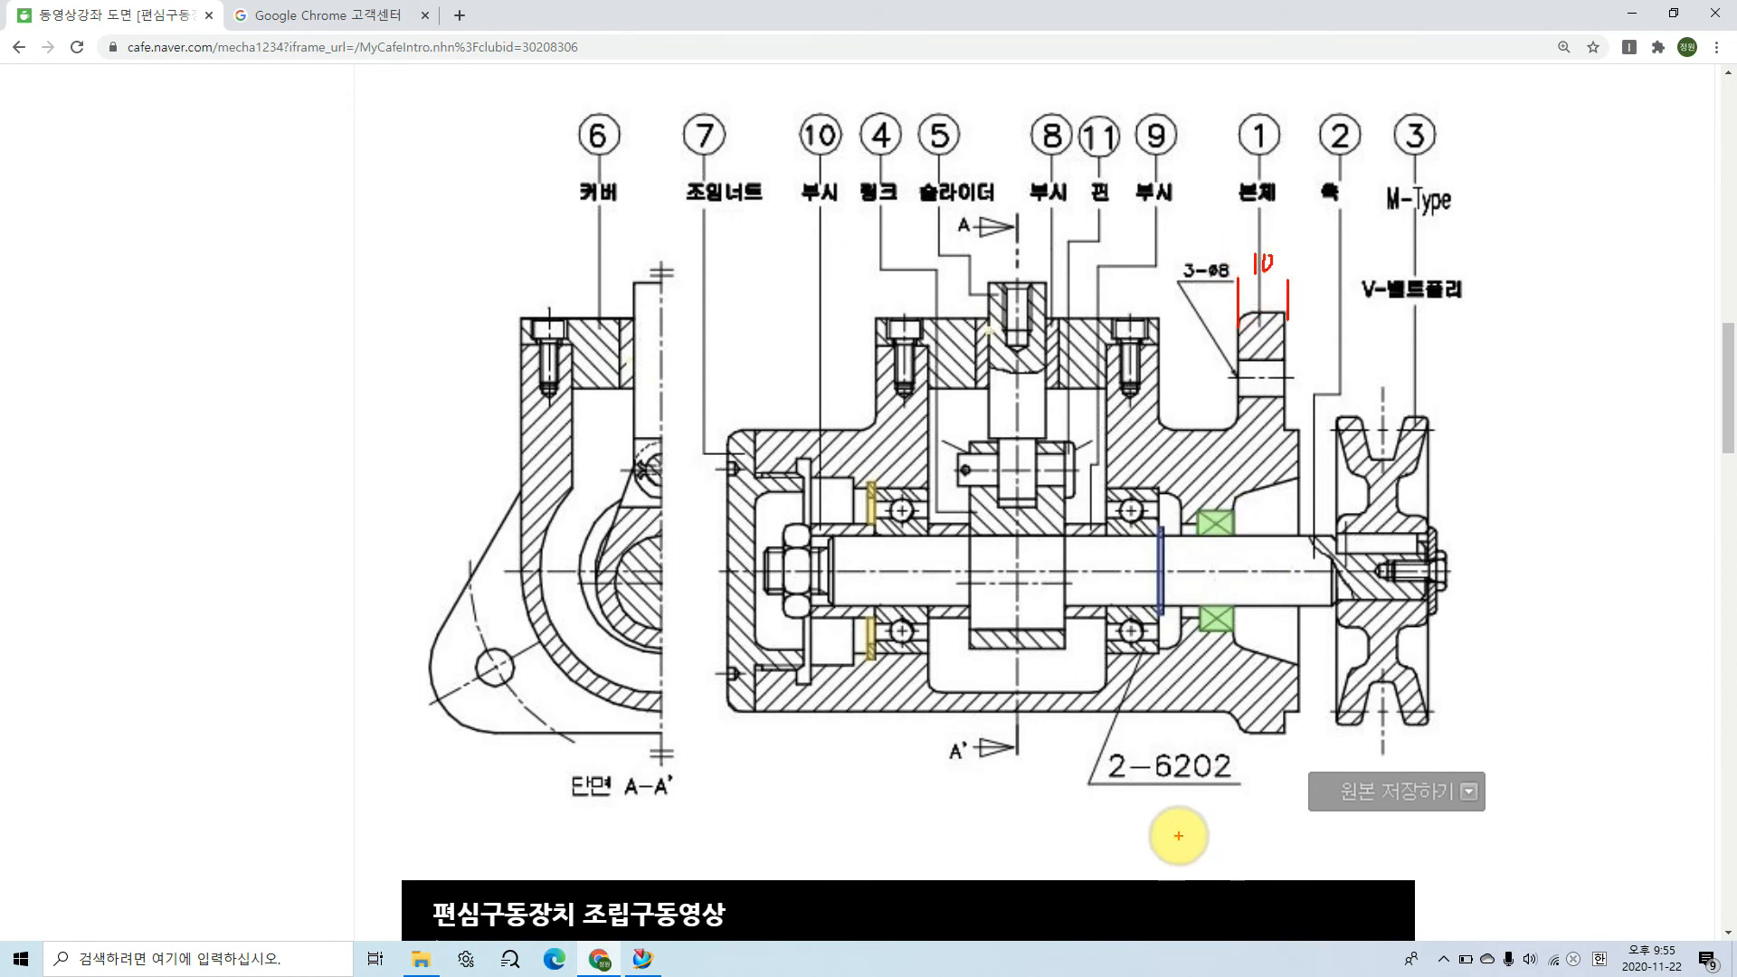
pyautogui.press('Escape')
# Step: Return to NX and select the flange's rounded triangular outline for an Extrude, using the Tangent Curves rule with stop at intersection
pyautogui.click(642, 959)
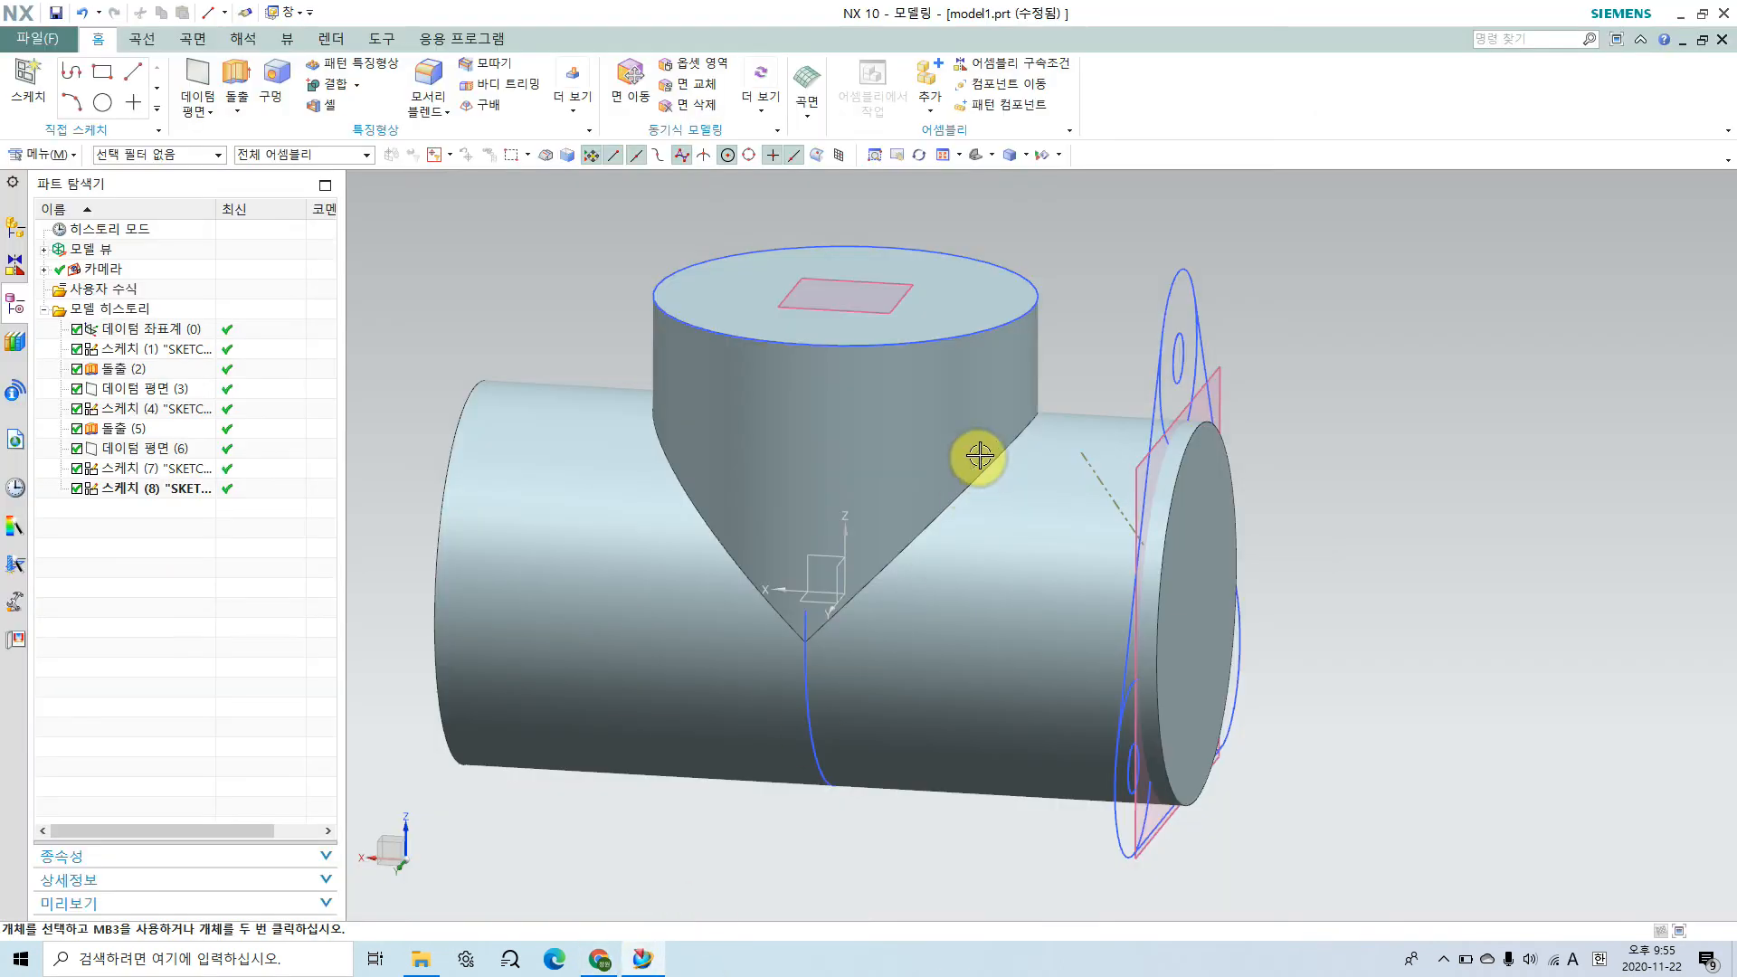
pyautogui.click(236, 73)
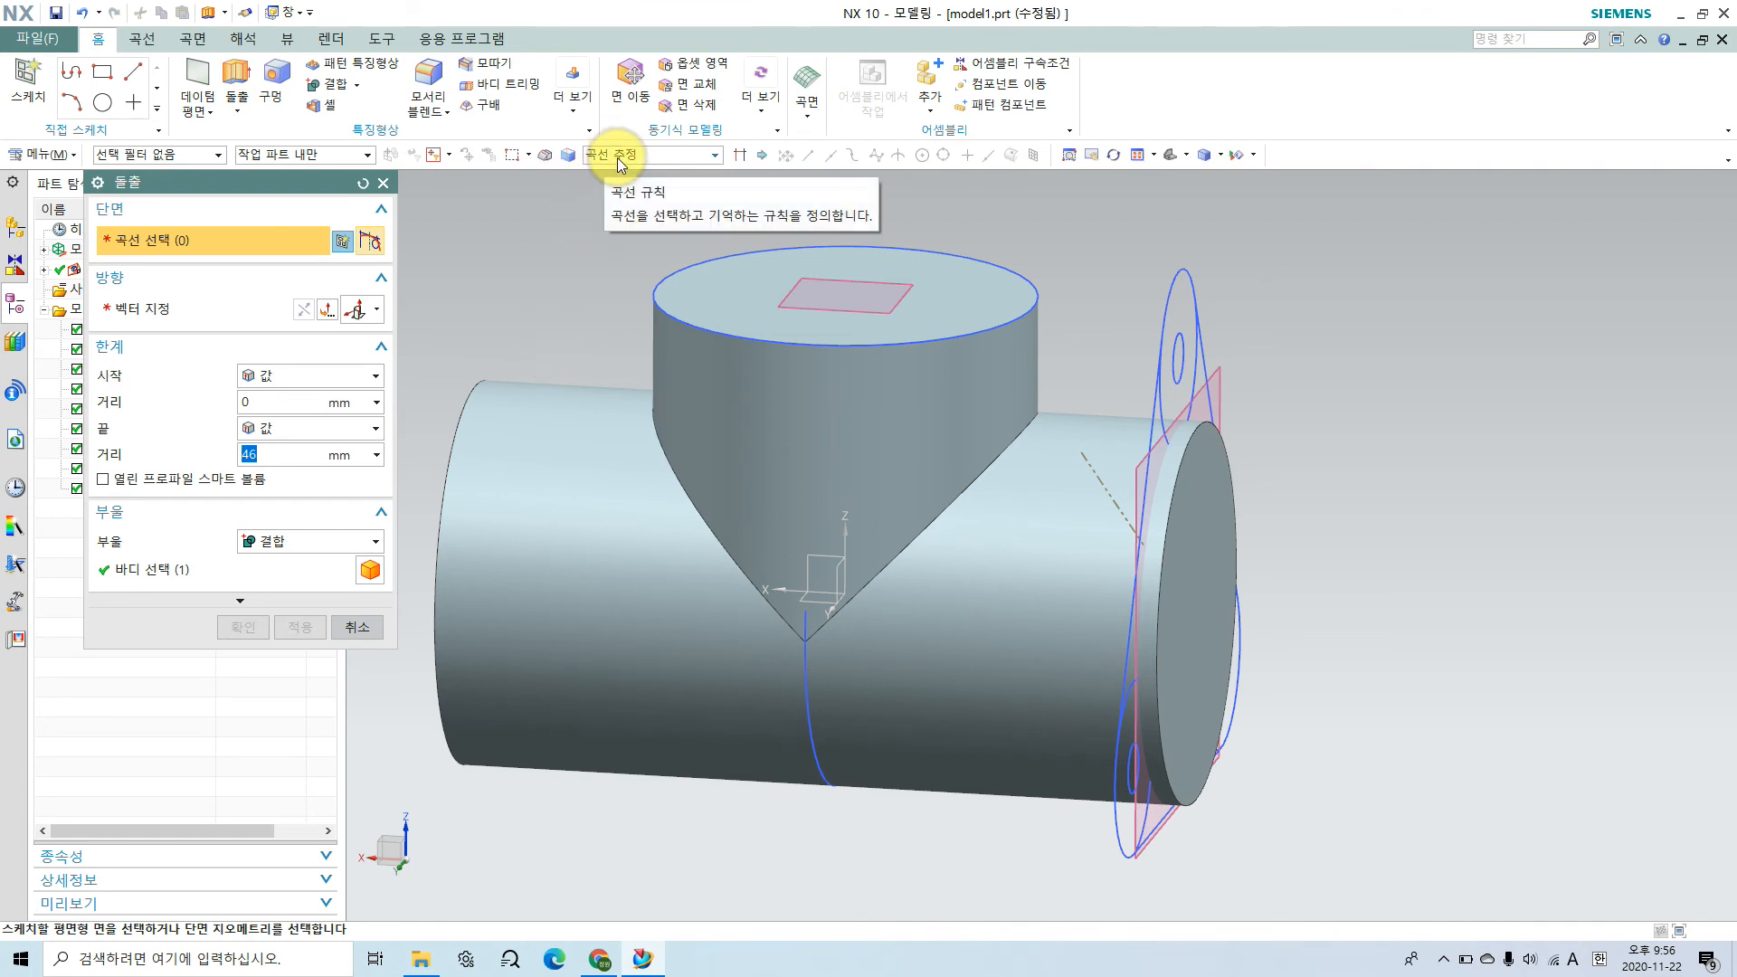
pyautogui.moveTo(1099, 539); pyautogui.dragTo(1067, 535, button='middle')
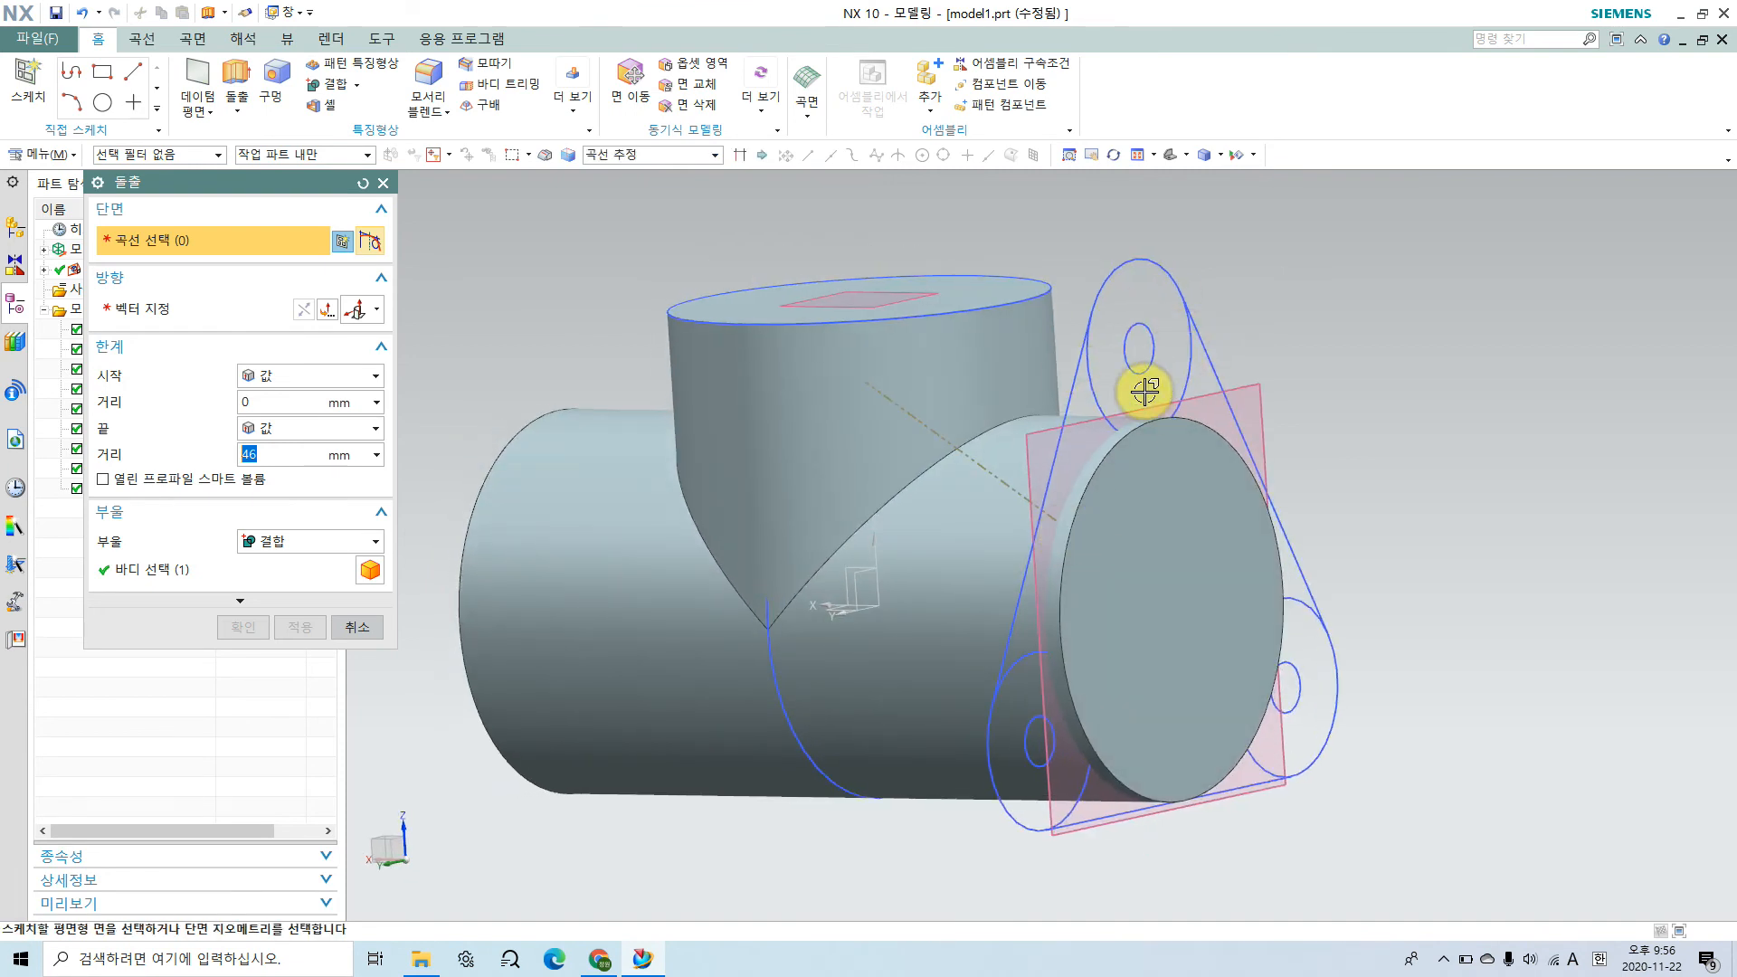
pyautogui.click(633, 161)
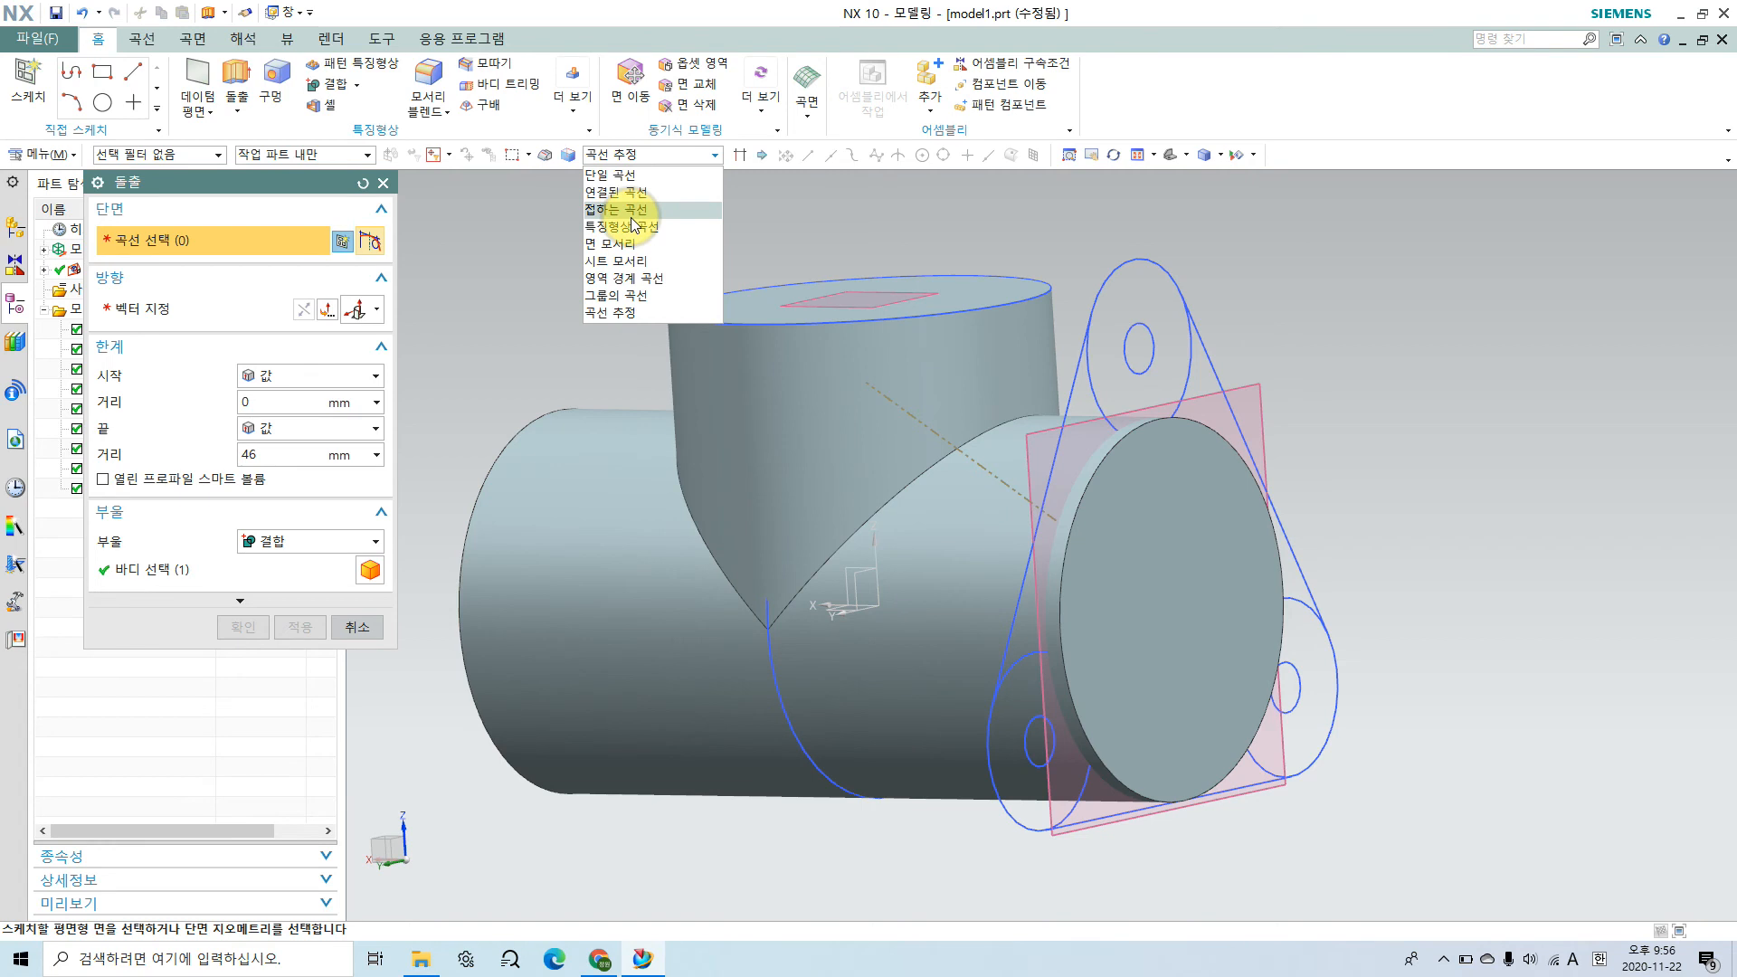
pyautogui.click(631, 216)
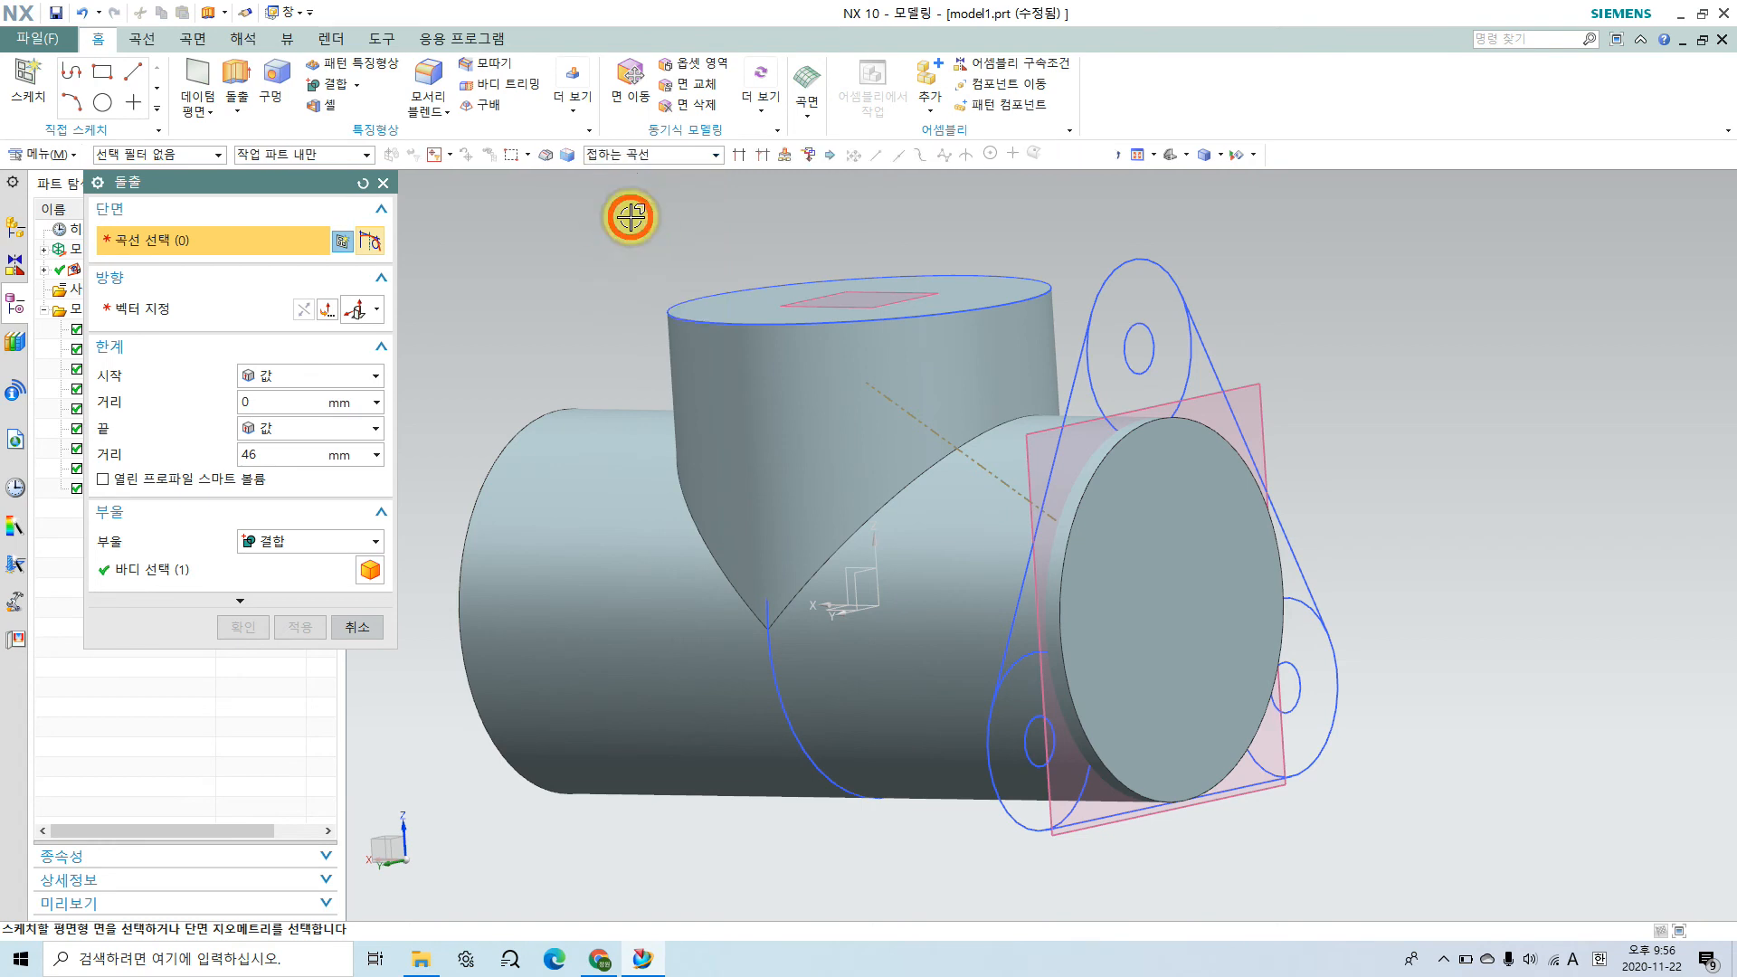
pyautogui.click(736, 157)
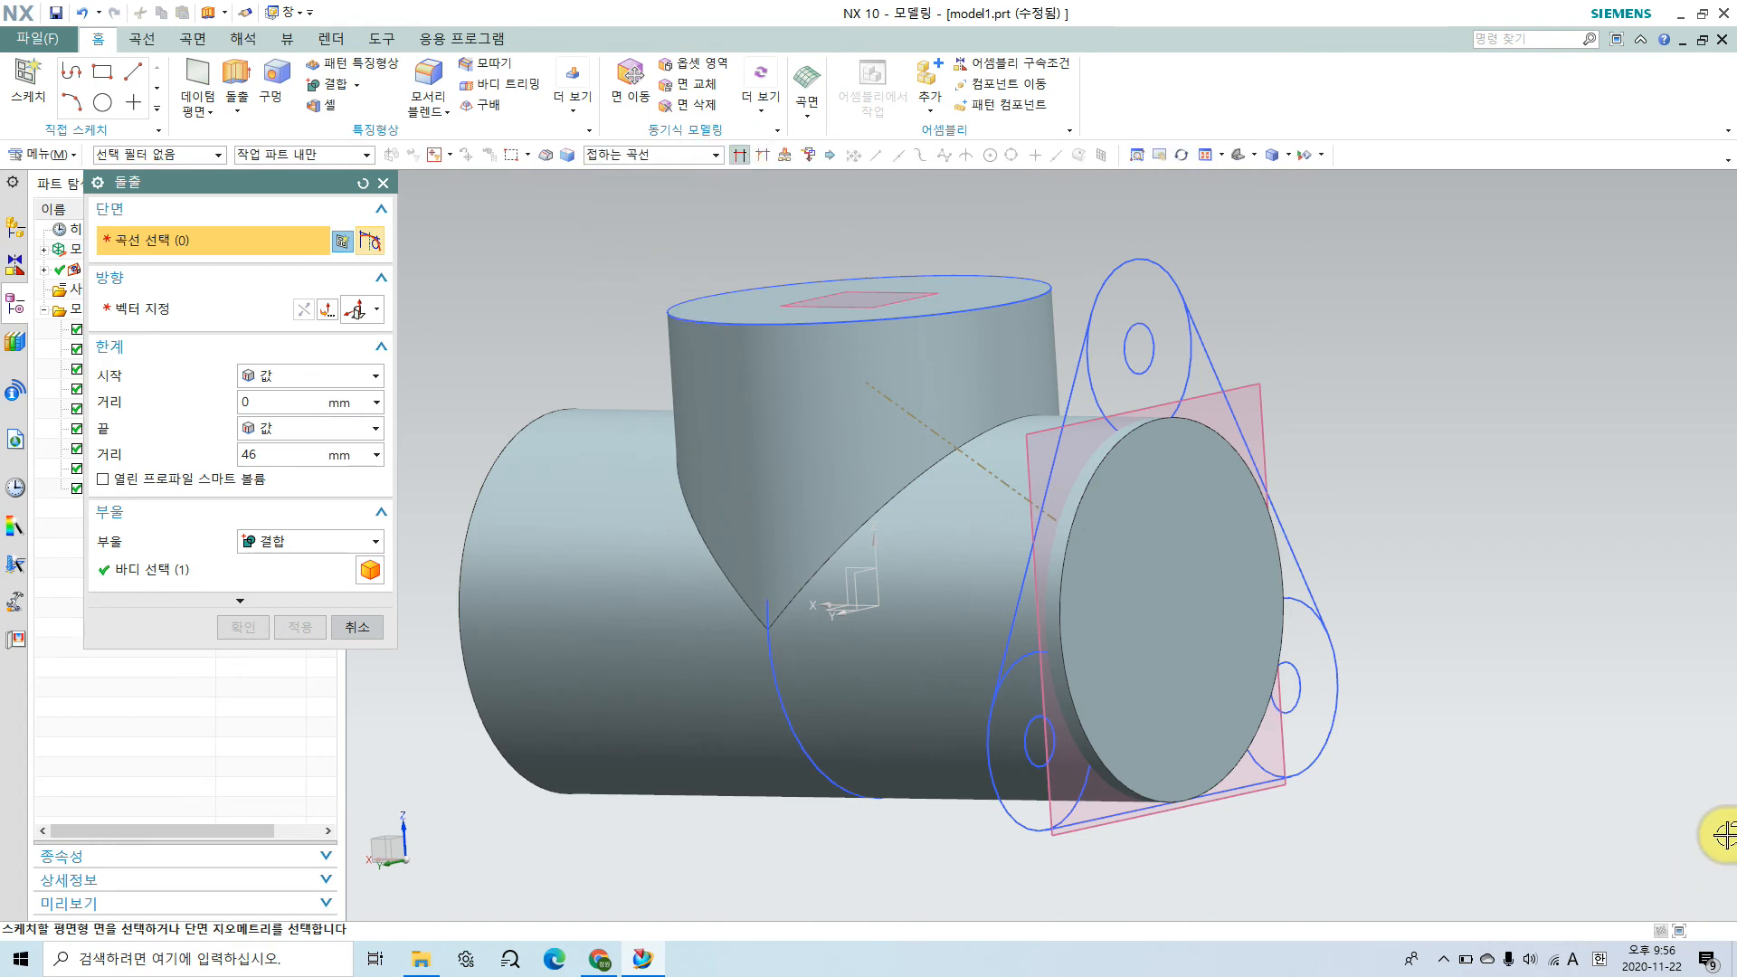
pyautogui.click(1312, 577)
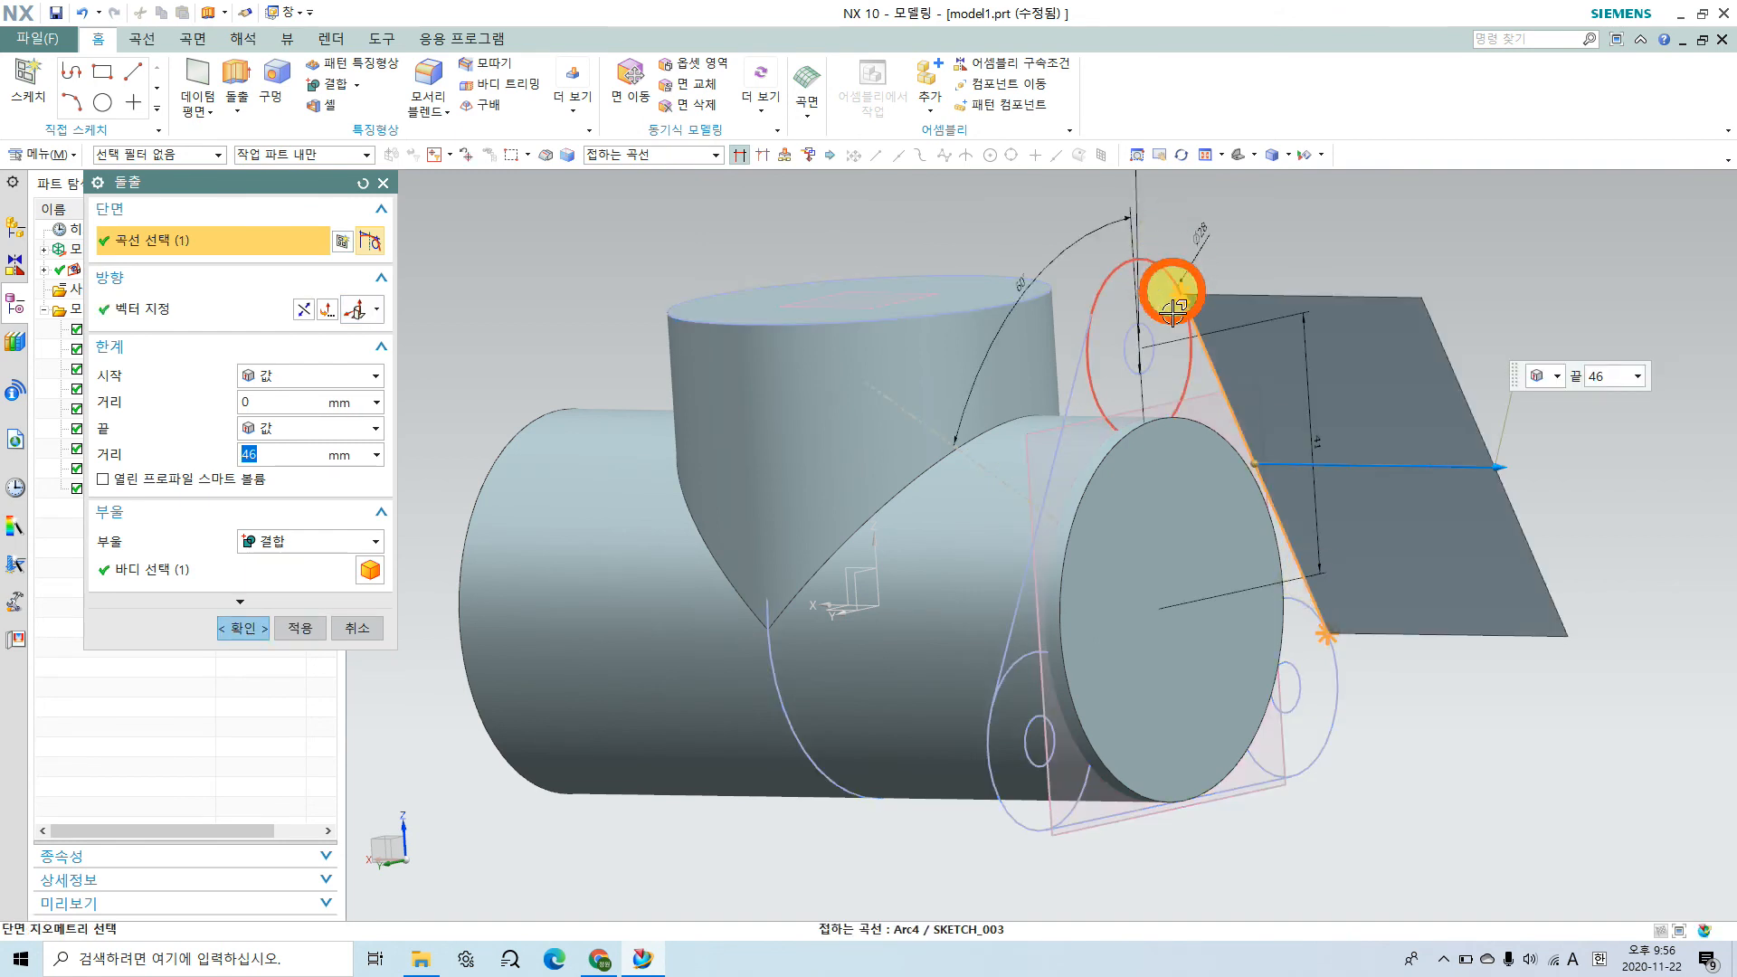
pyautogui.click(1170, 269)
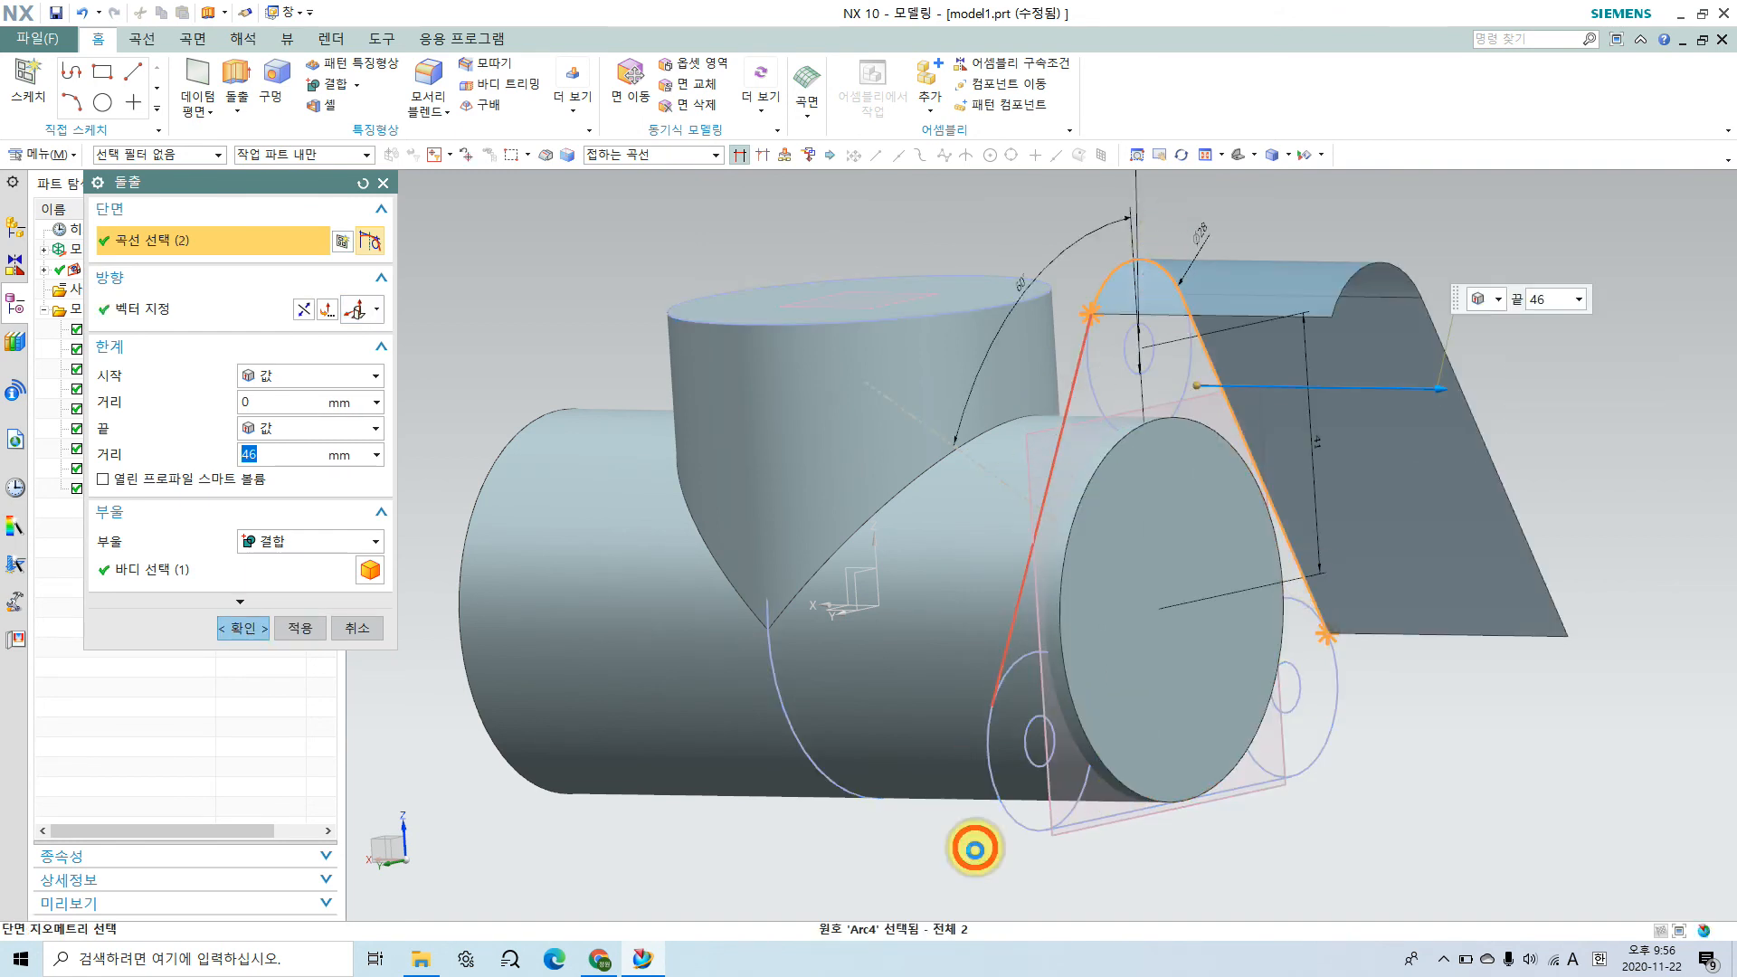
pyautogui.click(976, 775)
pyautogui.click(1090, 867)
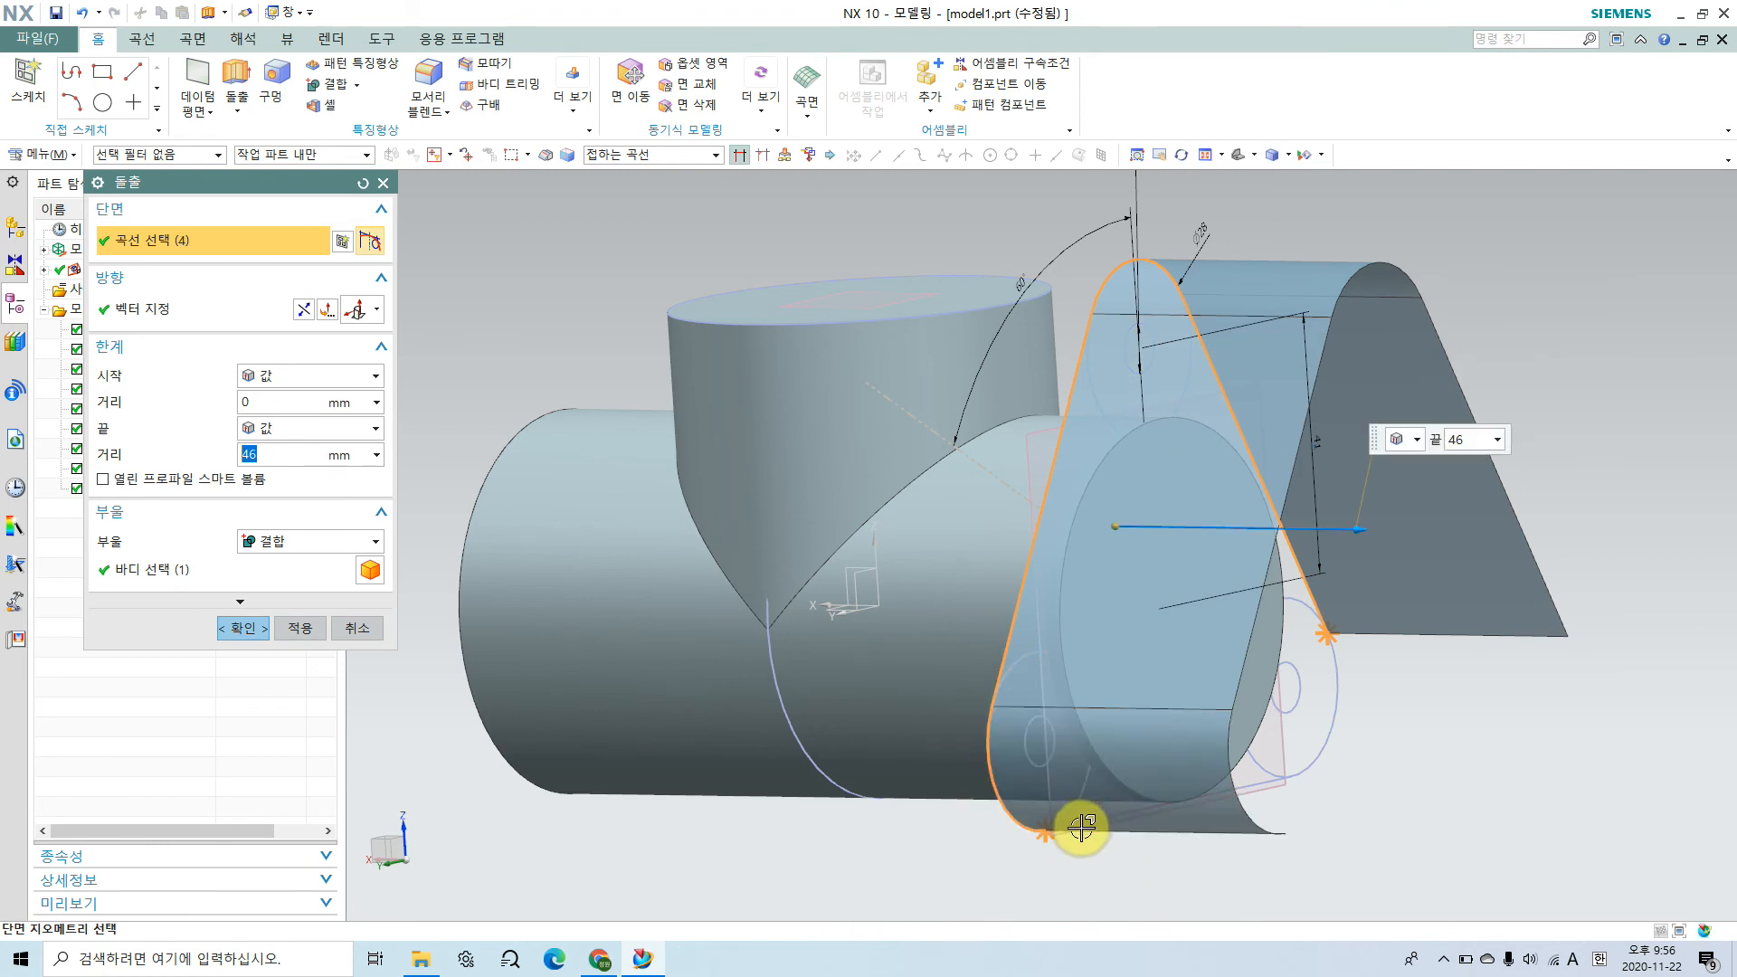
pyautogui.click(1310, 770)
pyautogui.click(1326, 740)
# Step: Add the three 8 mm hole circles to the extrusion's section so that the flange gets through holes
pyautogui.moveTo(1199, 782)
pyautogui.mouseDown(button='middle')
pyautogui.moveTo(1245, 787)
pyautogui.moveTo(1225, 796)
pyautogui.mouseUp(button='middle')
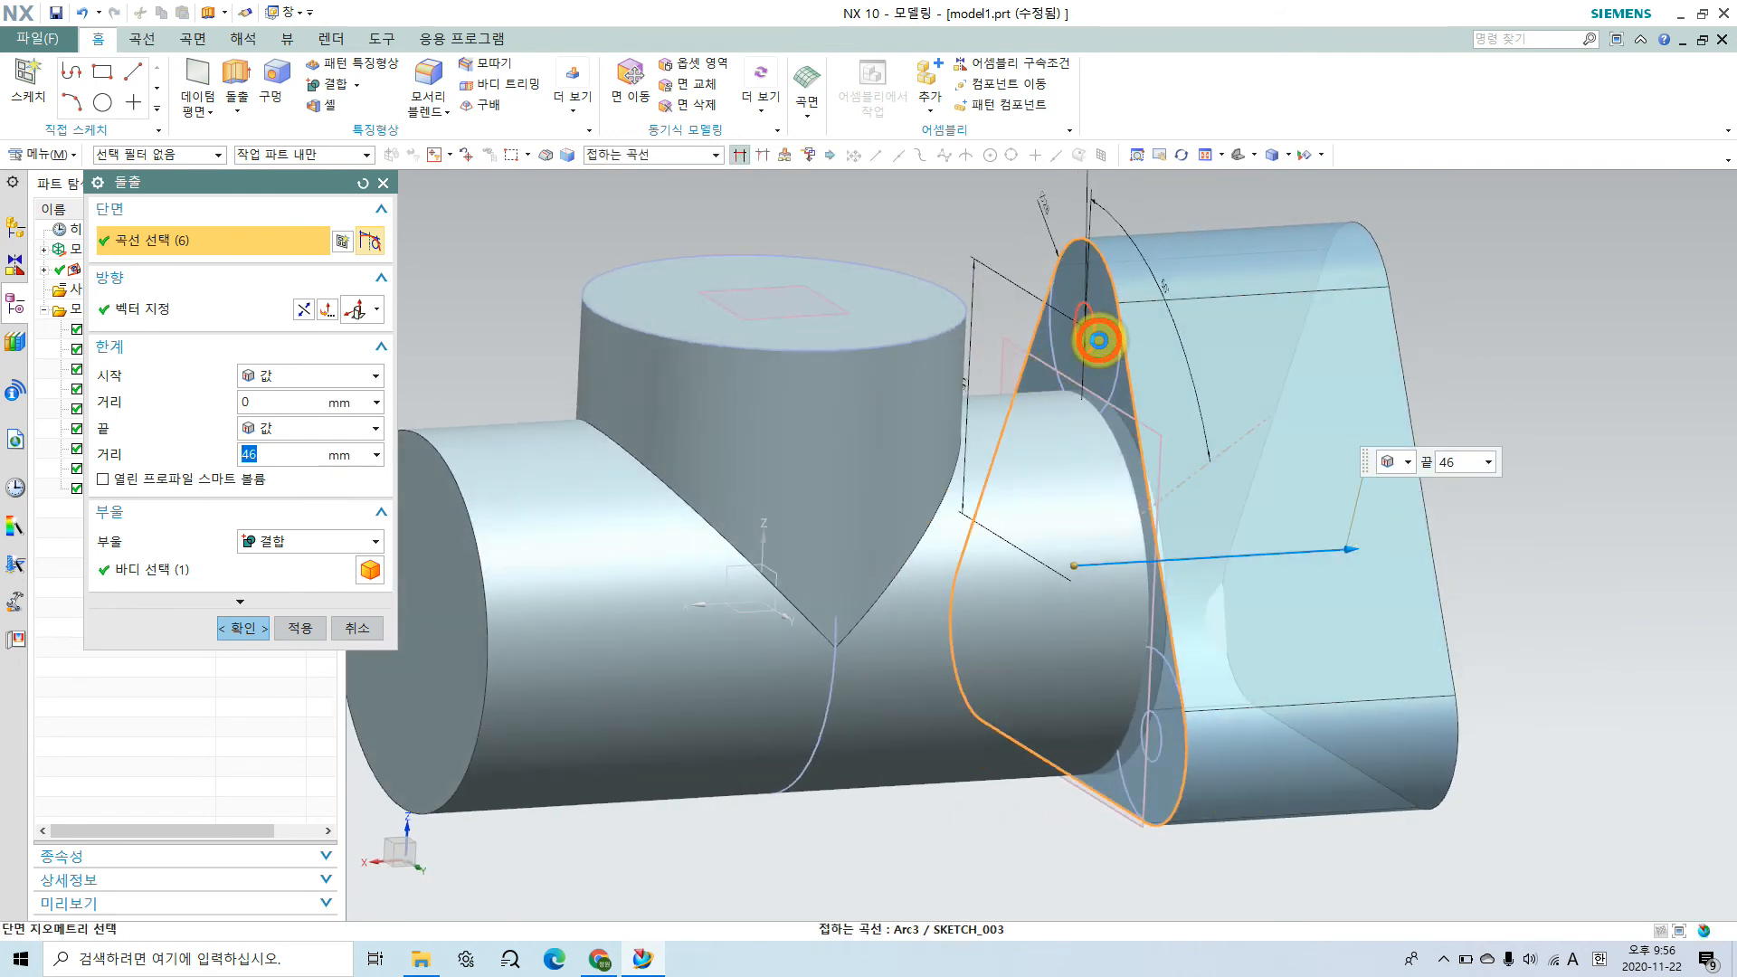
pyautogui.click(1098, 342)
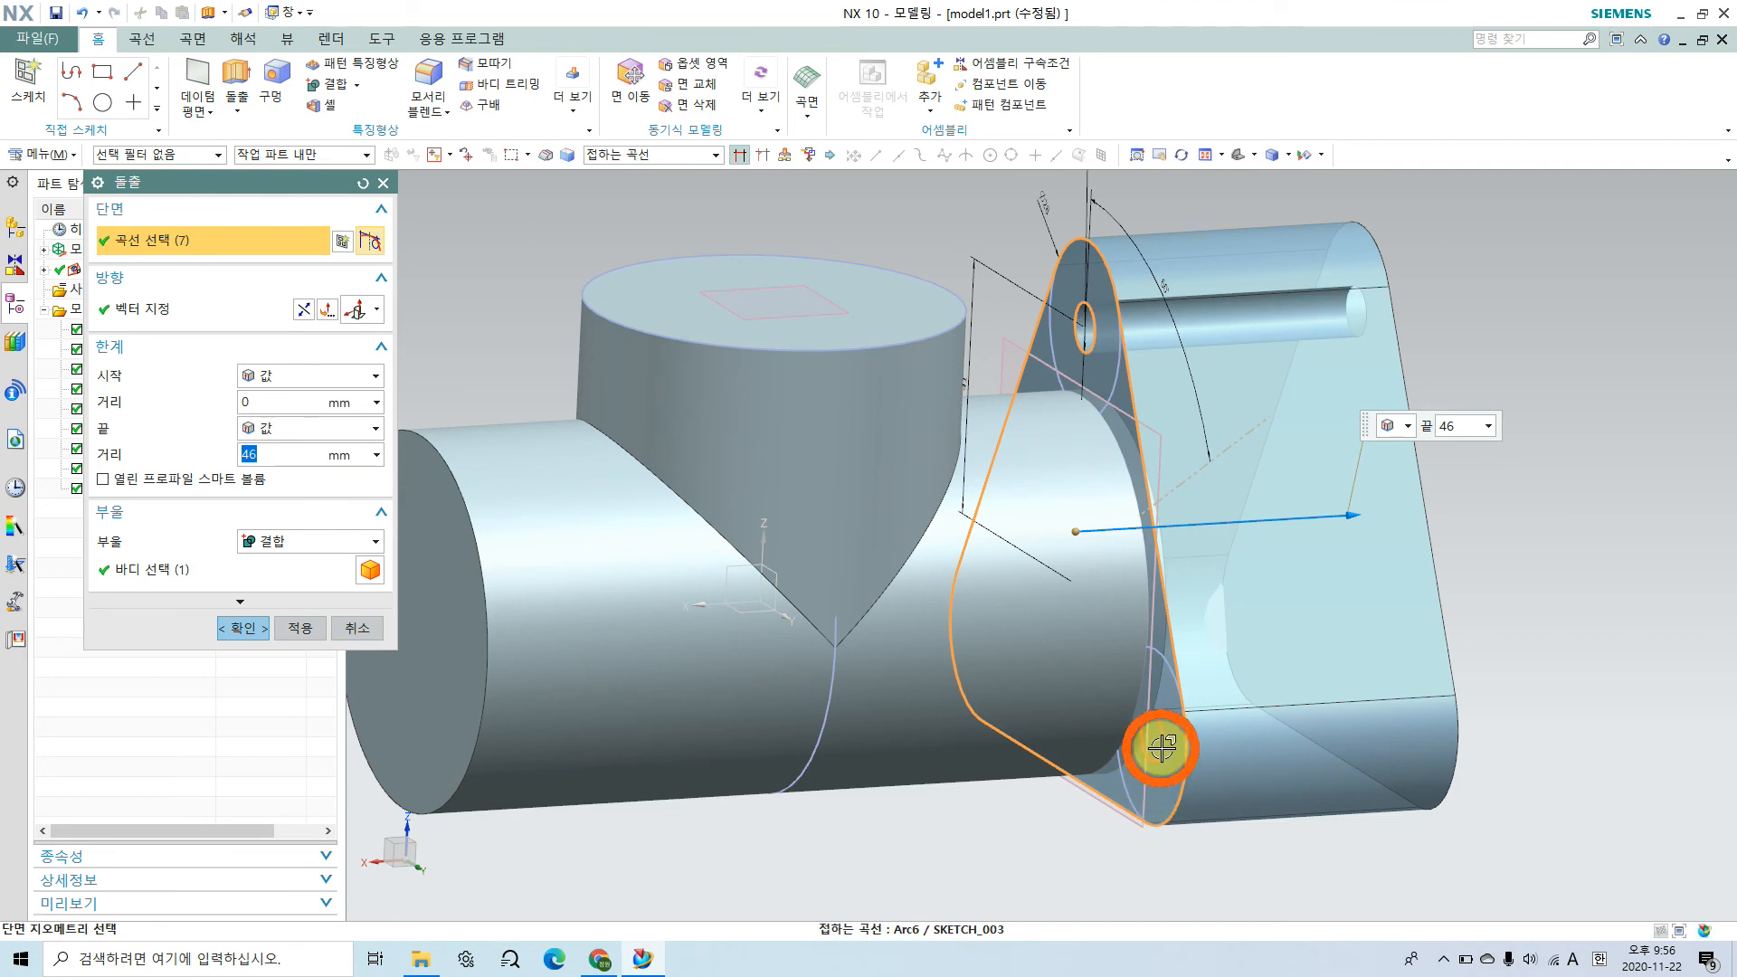
pyautogui.moveTo(1272, 764); pyautogui.dragTo(1116, 730, button='middle')
pyautogui.click(887, 786)
pyautogui.moveTo(643, 803); pyautogui.dragTo(881, 864, button='middle')
# Step: Extrude the flange section 10 mm back along the horizontal cylinder and unite it with the main body
pyautogui.moveTo(1400, 504); pyautogui.dragTo(1035, 557)
pyautogui.click(1314, 579)
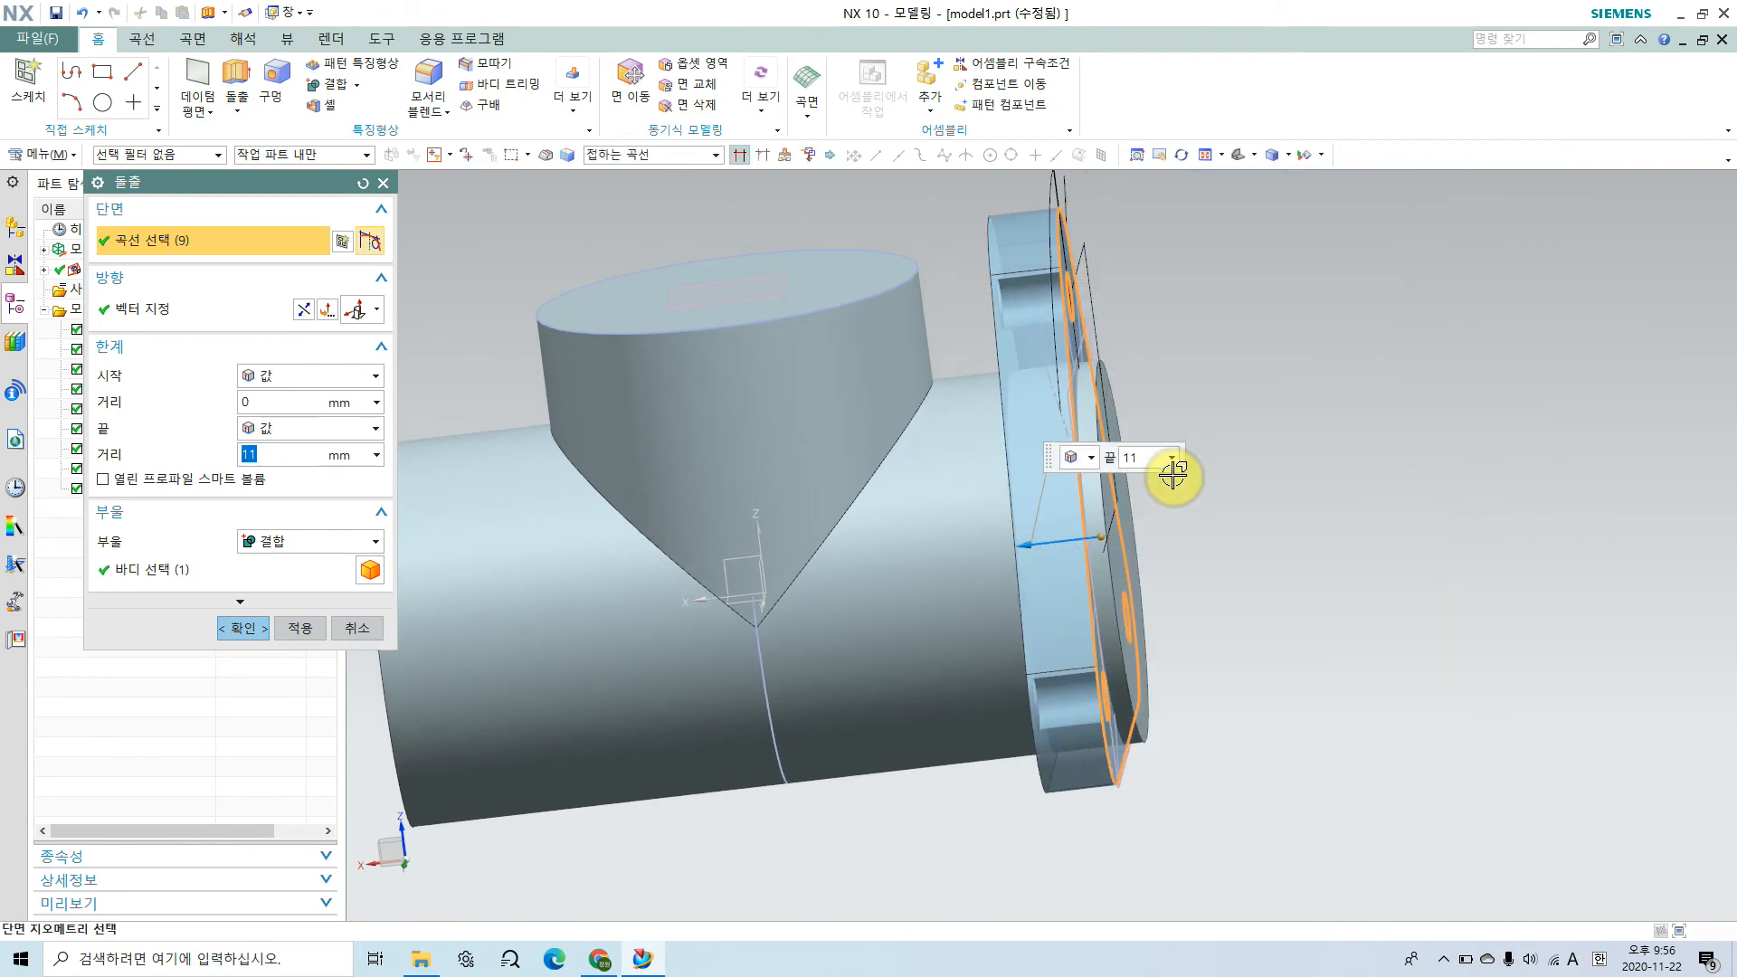
pyautogui.click(1118, 462)
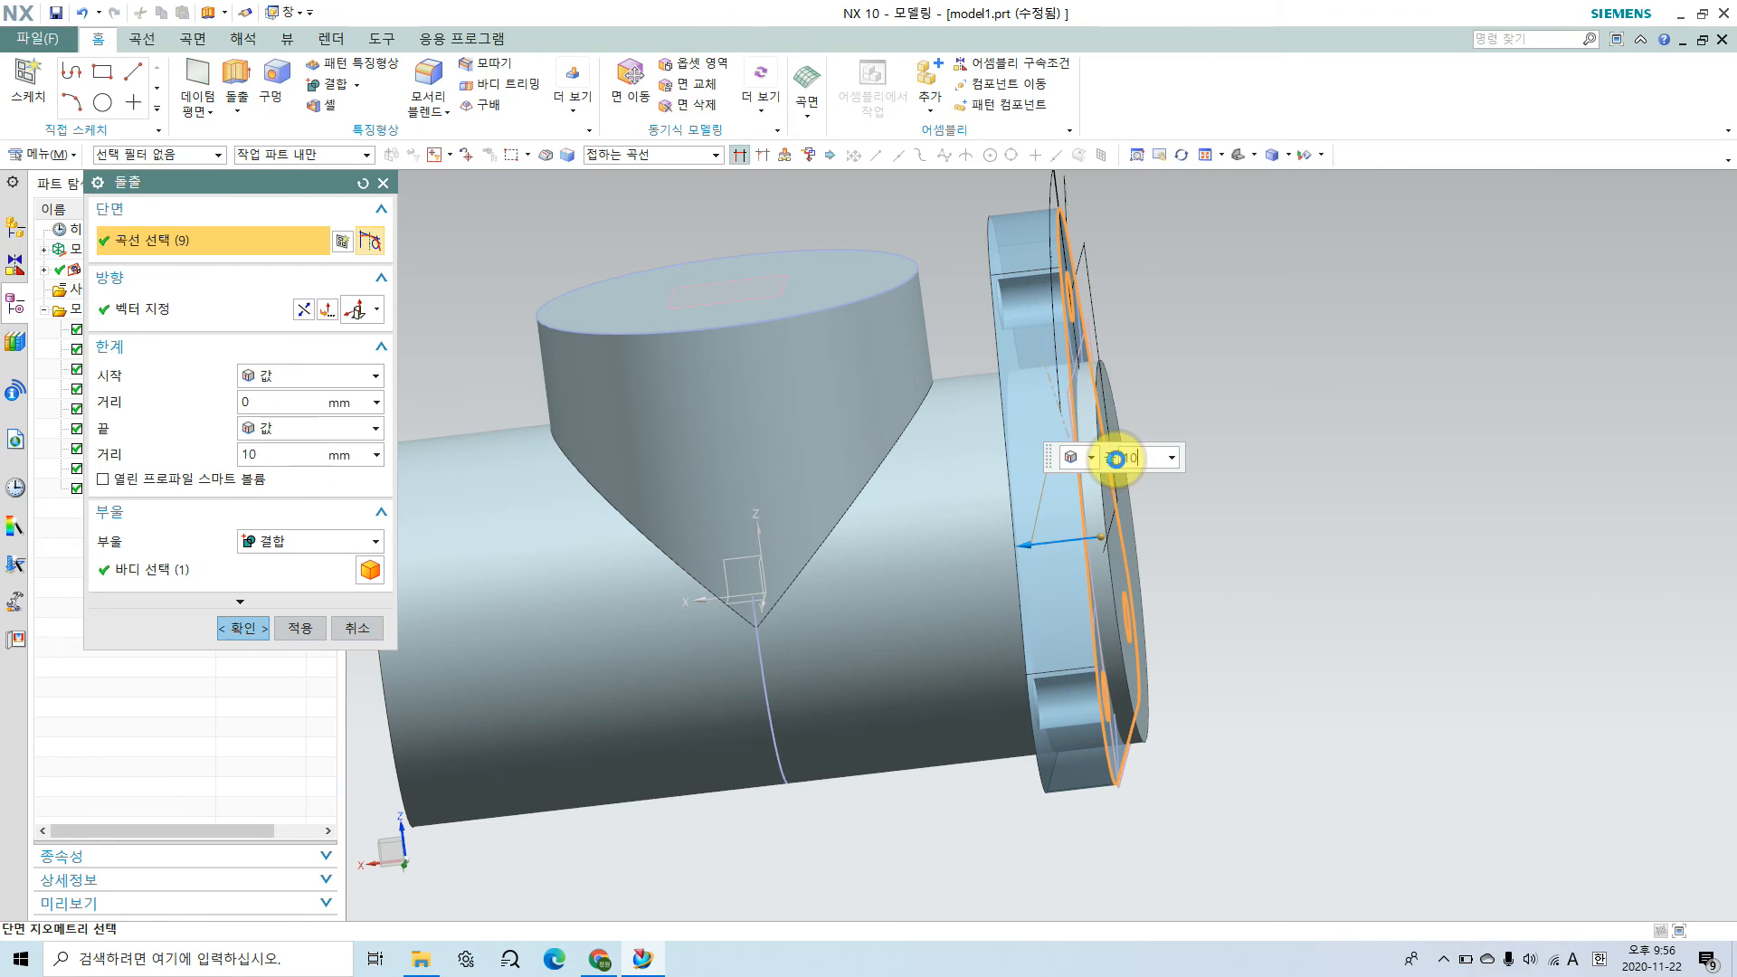
pyautogui.write('10')
pyautogui.press('Return')
pyautogui.moveTo(1155, 566); pyautogui.dragTo(1094, 581, button='middle')
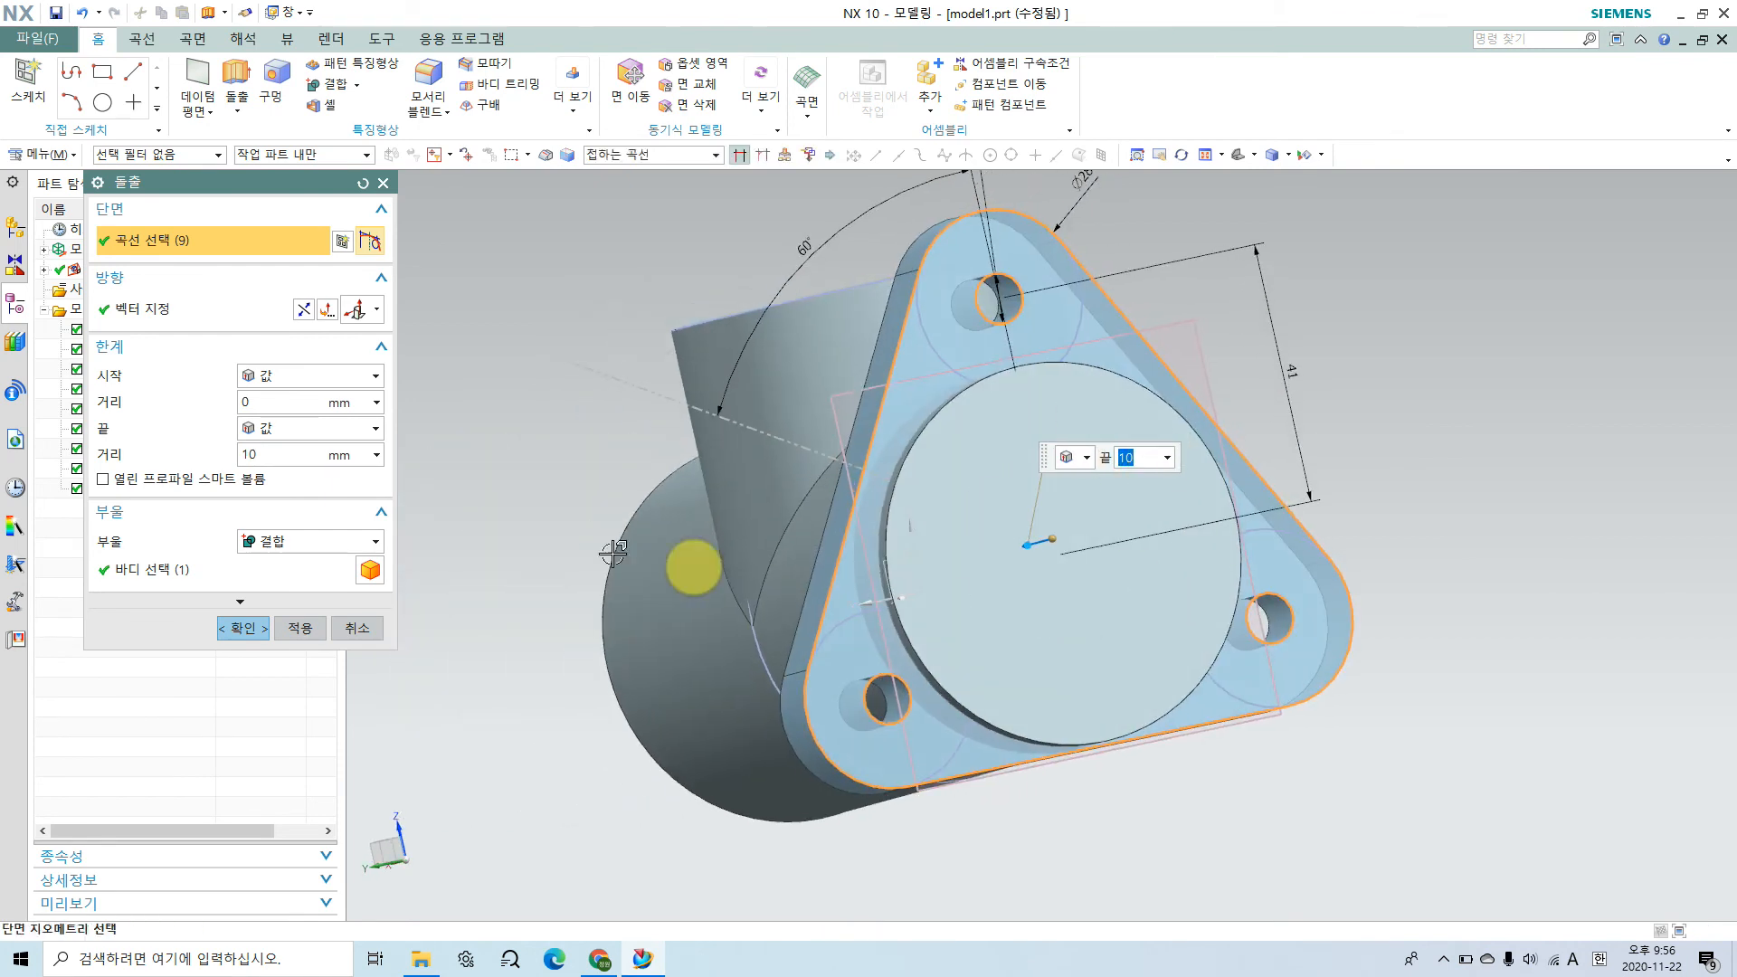
pyautogui.click(240, 574)
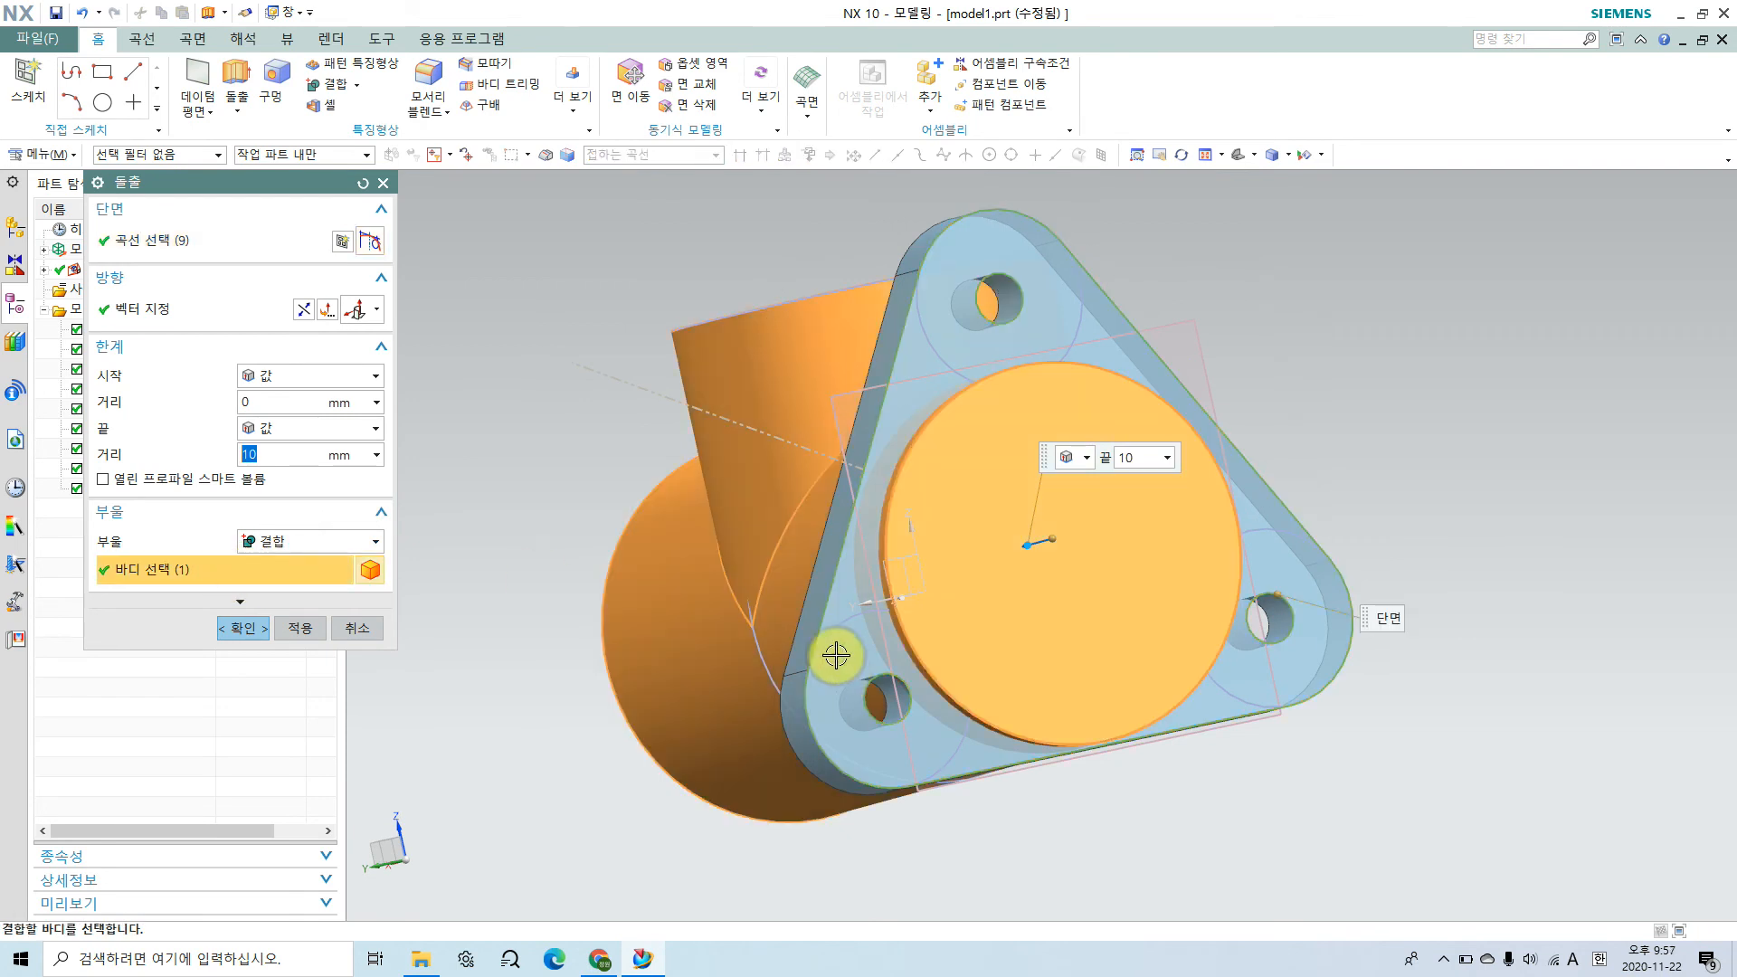
pyautogui.moveTo(845, 682); pyautogui.dragTo(906, 680, button='middle')
pyautogui.click(242, 628)
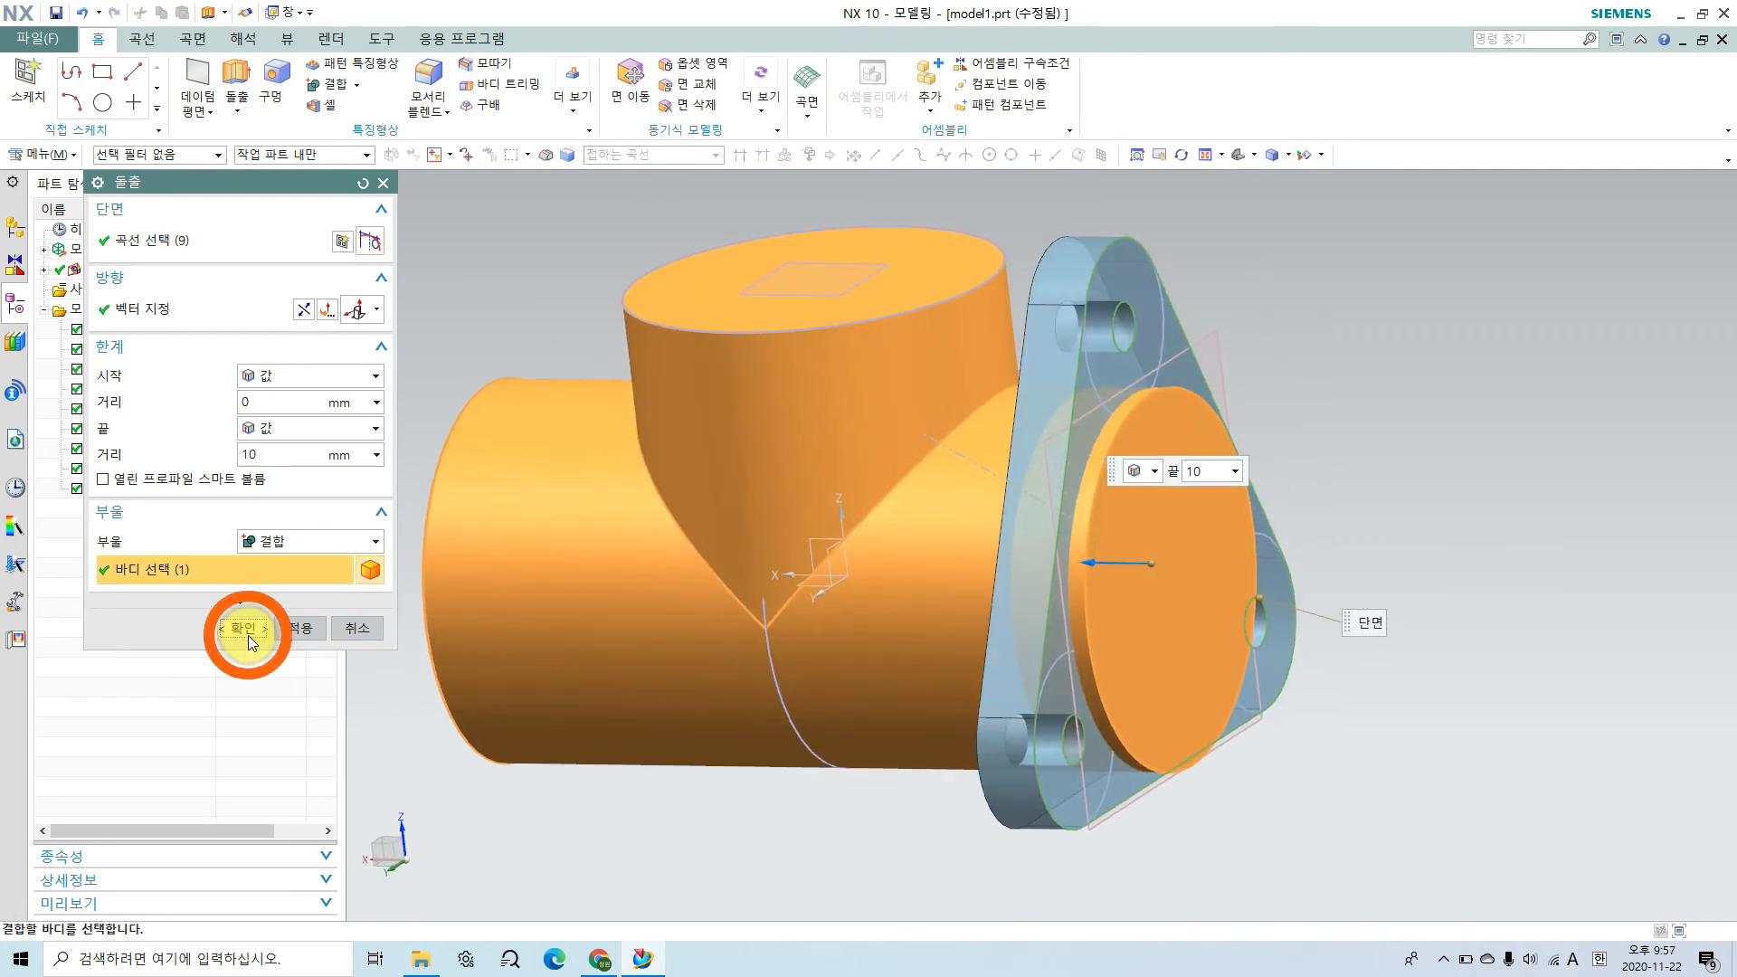
pyautogui.moveTo(1311, 776)
pyautogui.mouseDown(button='middle')
pyautogui.moveTo(1318, 795)
pyautogui.moveTo(1415, 717)
pyautogui.moveTo(1279, 745)
pyautogui.moveTo(1300, 709)
pyautogui.moveTo(1299, 764)
pyautogui.mouseUp(button='middle')
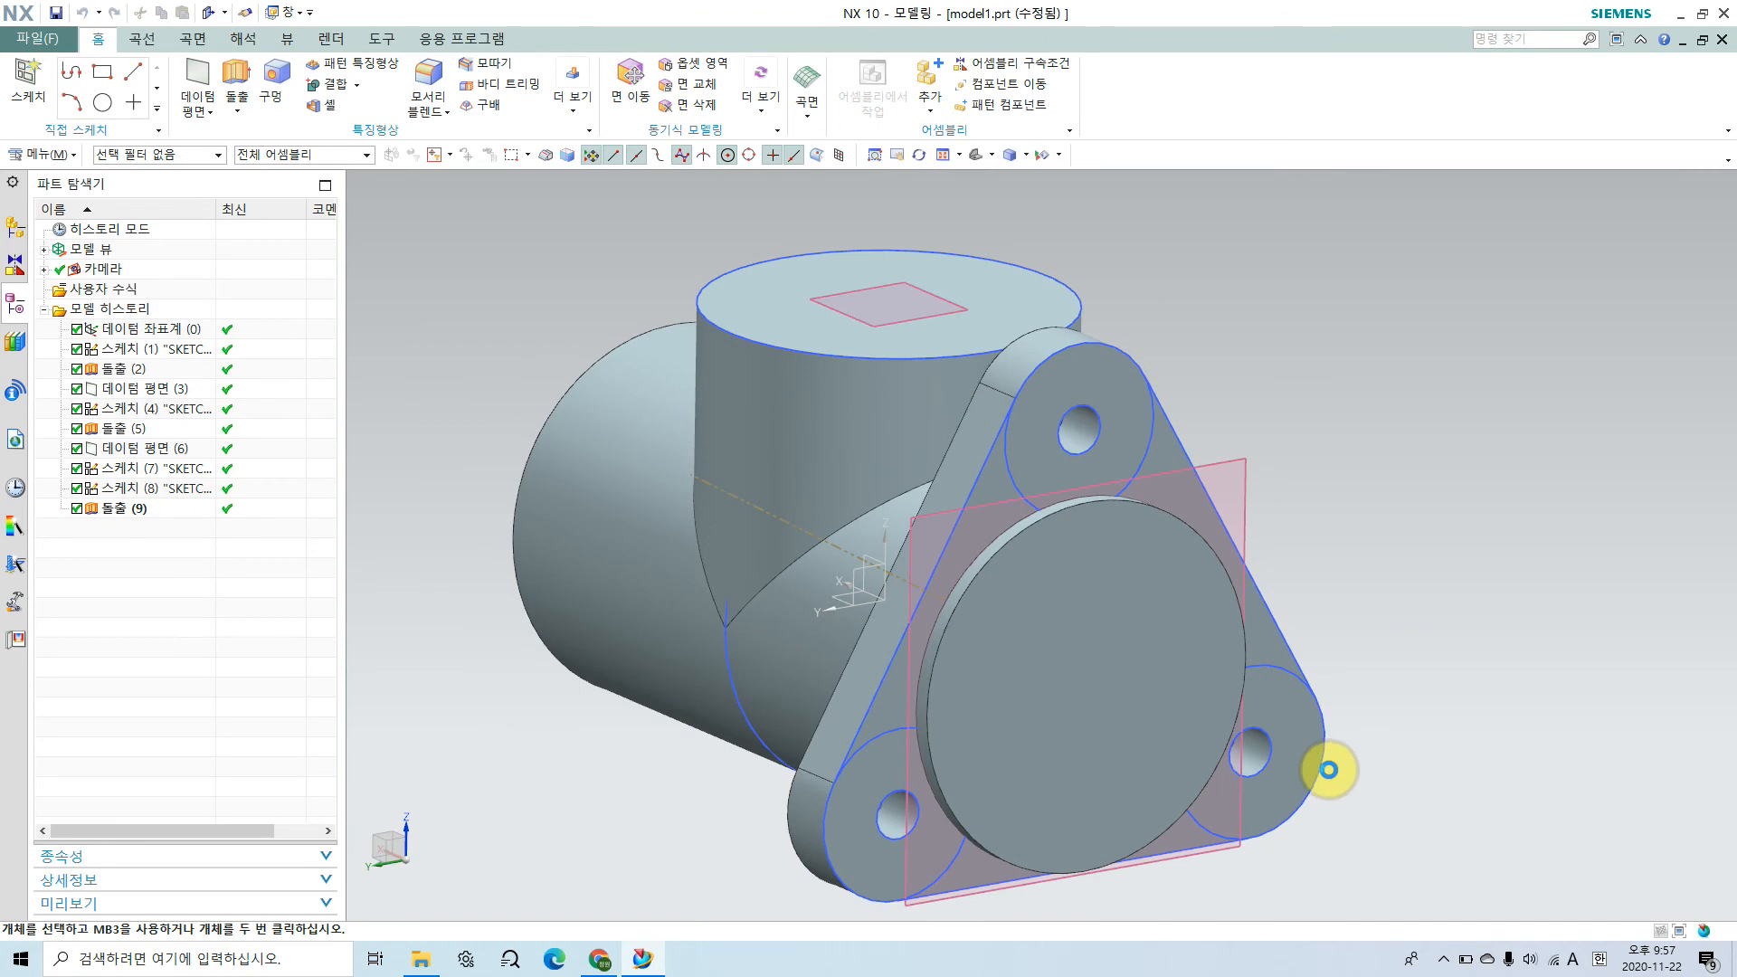
# Step: Examine the inside of the body with one-plane section views across X and Y, moving the Y plane near the centre, and discard the section
pyautogui.hotkey('ctrl', 'h')
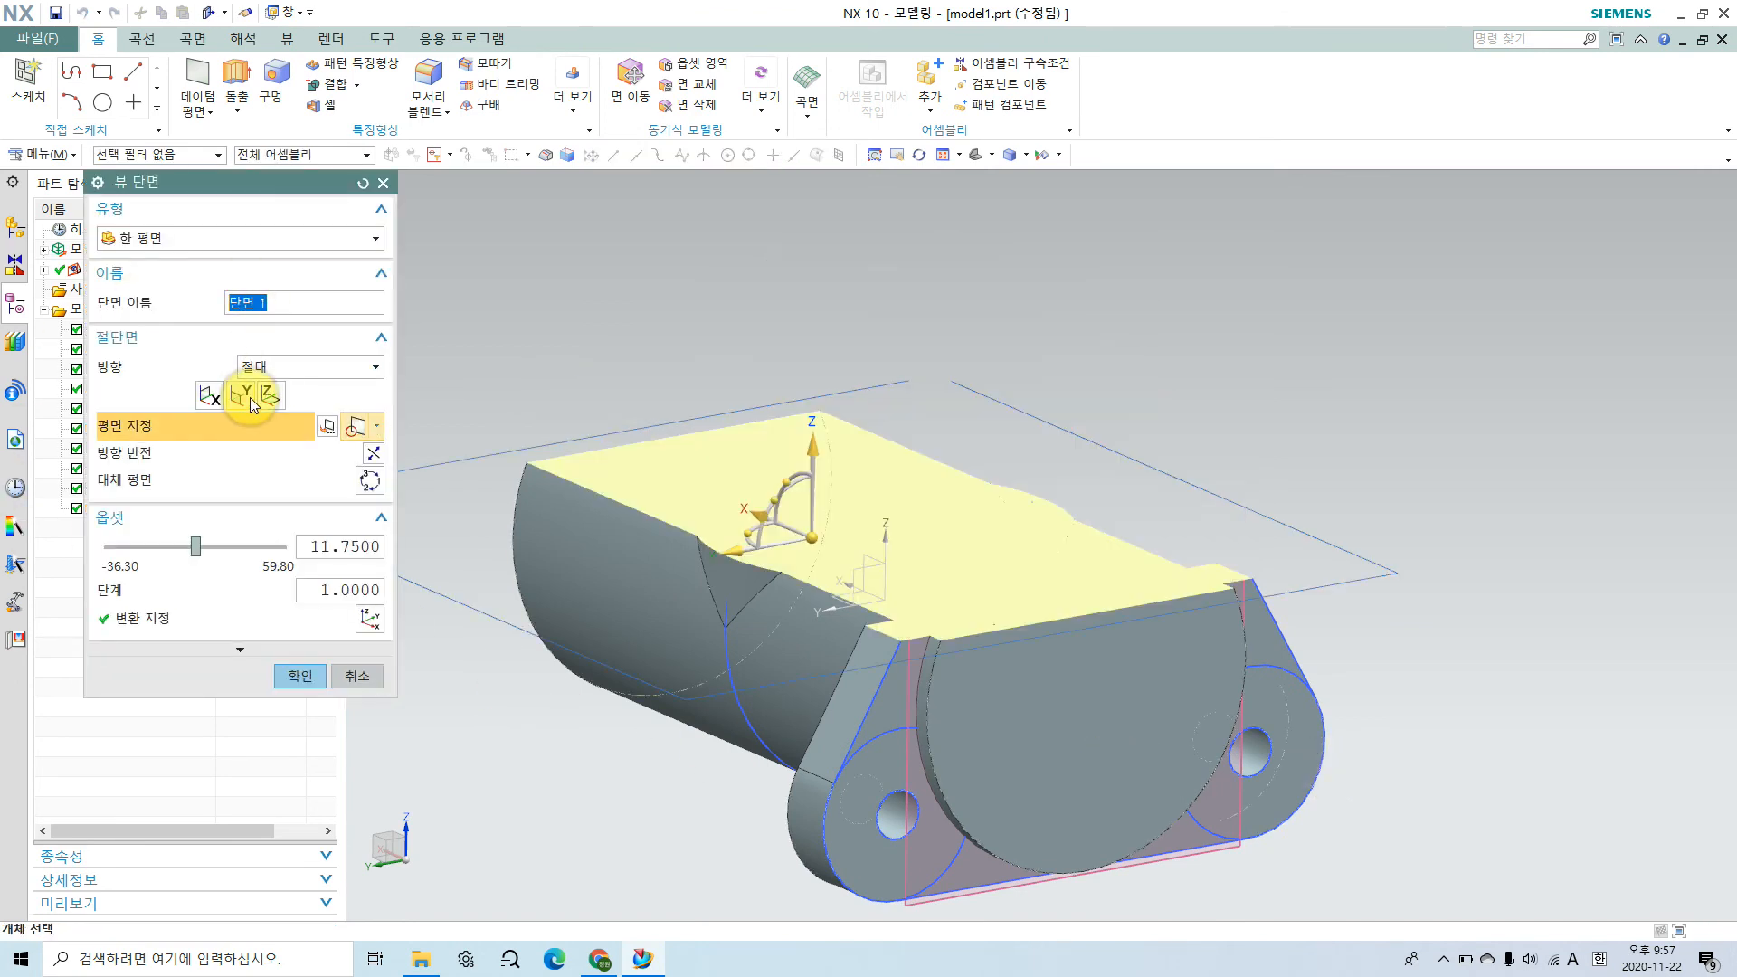
pyautogui.click(210, 398)
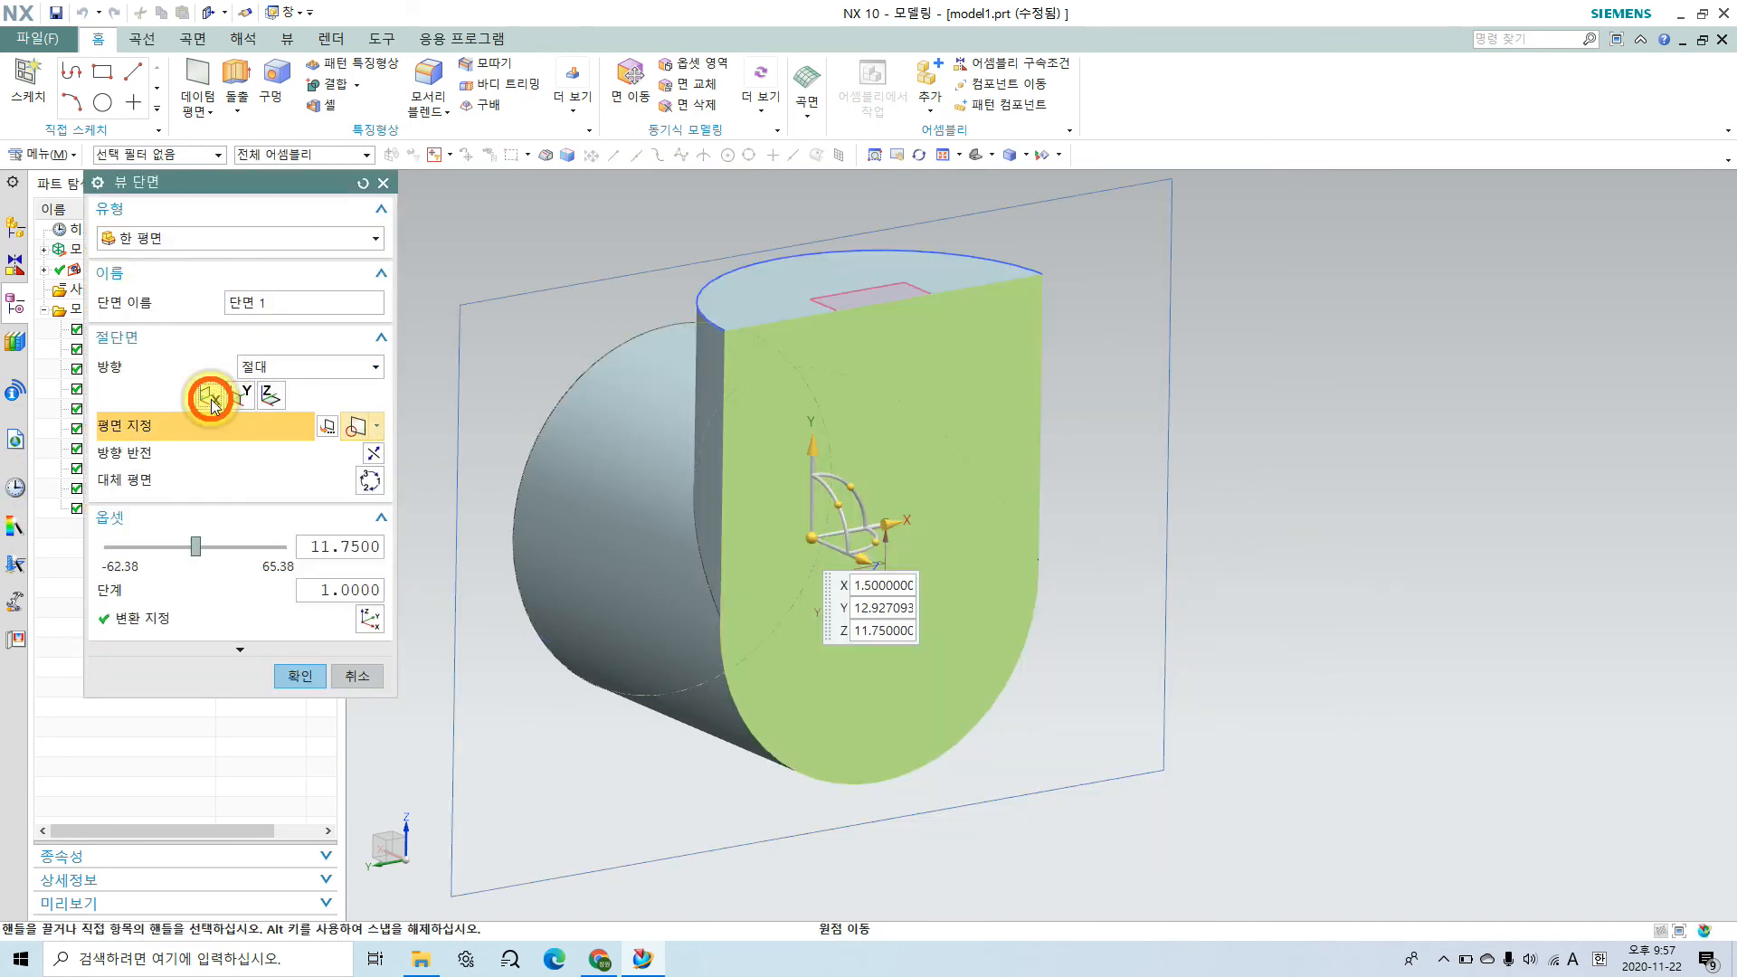
pyautogui.click(237, 393)
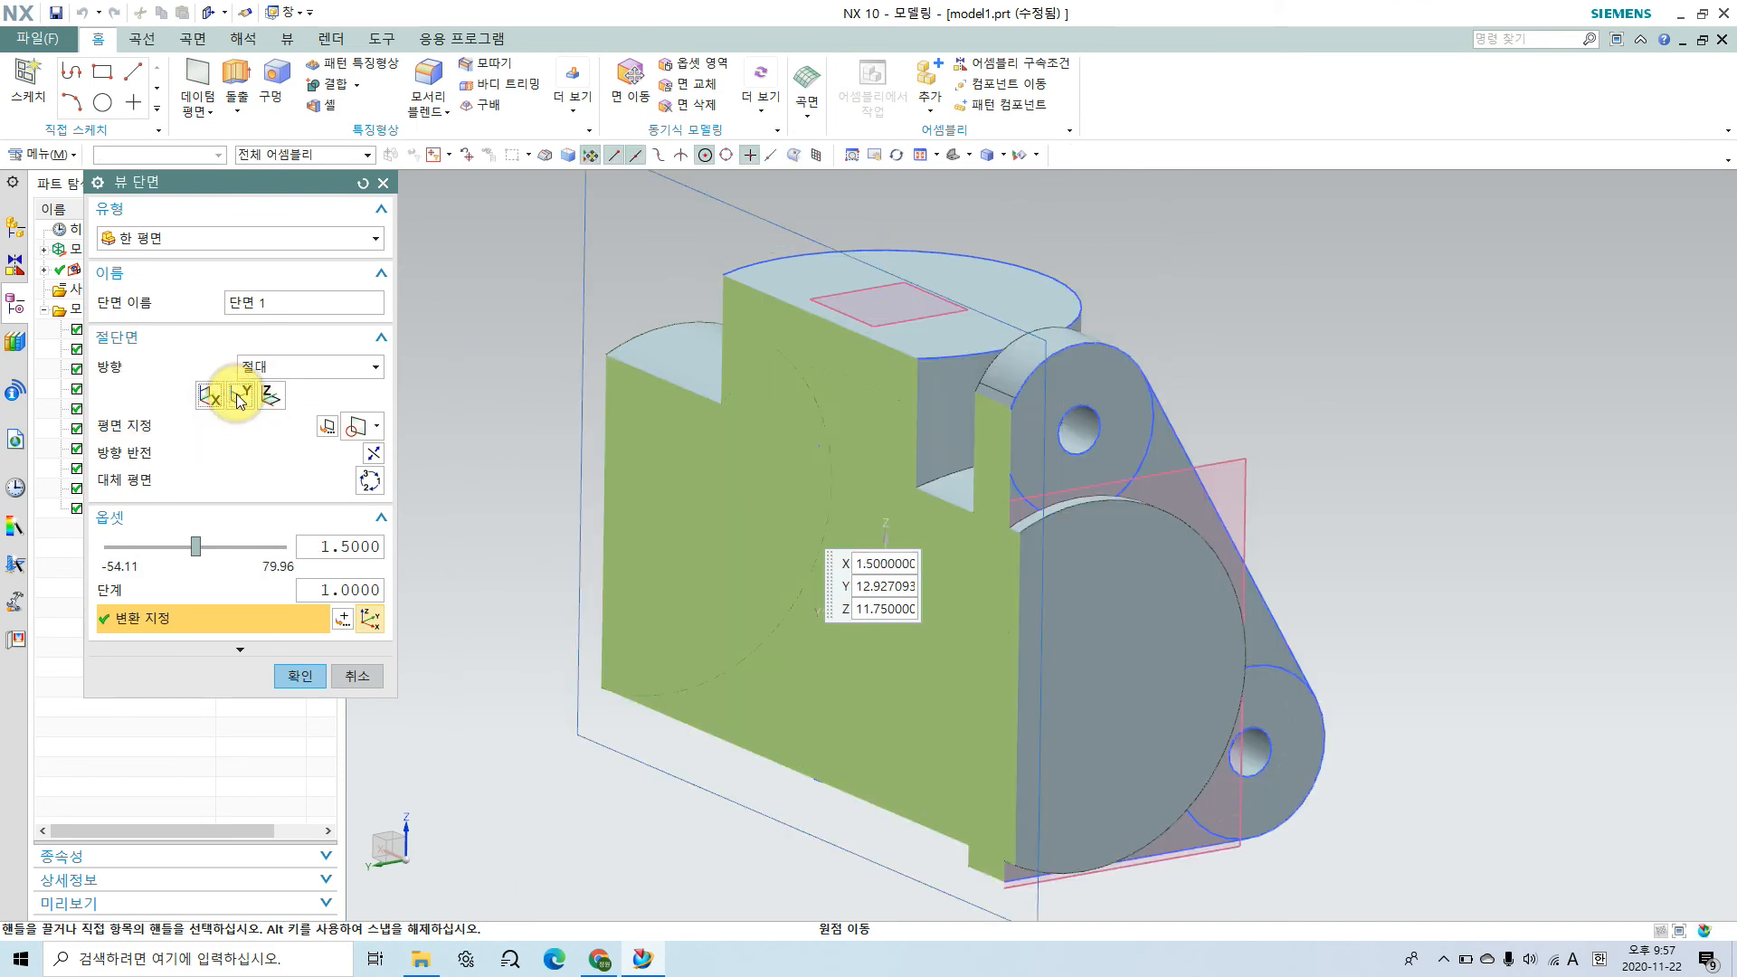
pyautogui.moveTo(738, 710)
pyautogui.mouseDown(button='middle')
pyautogui.moveTo(780, 671)
pyautogui.moveTo(827, 681)
pyautogui.moveTo(822, 790)
pyautogui.moveTo(725, 709)
pyautogui.moveTo(710, 730)
pyautogui.moveTo(707, 715)
pyautogui.mouseUp(button='middle')
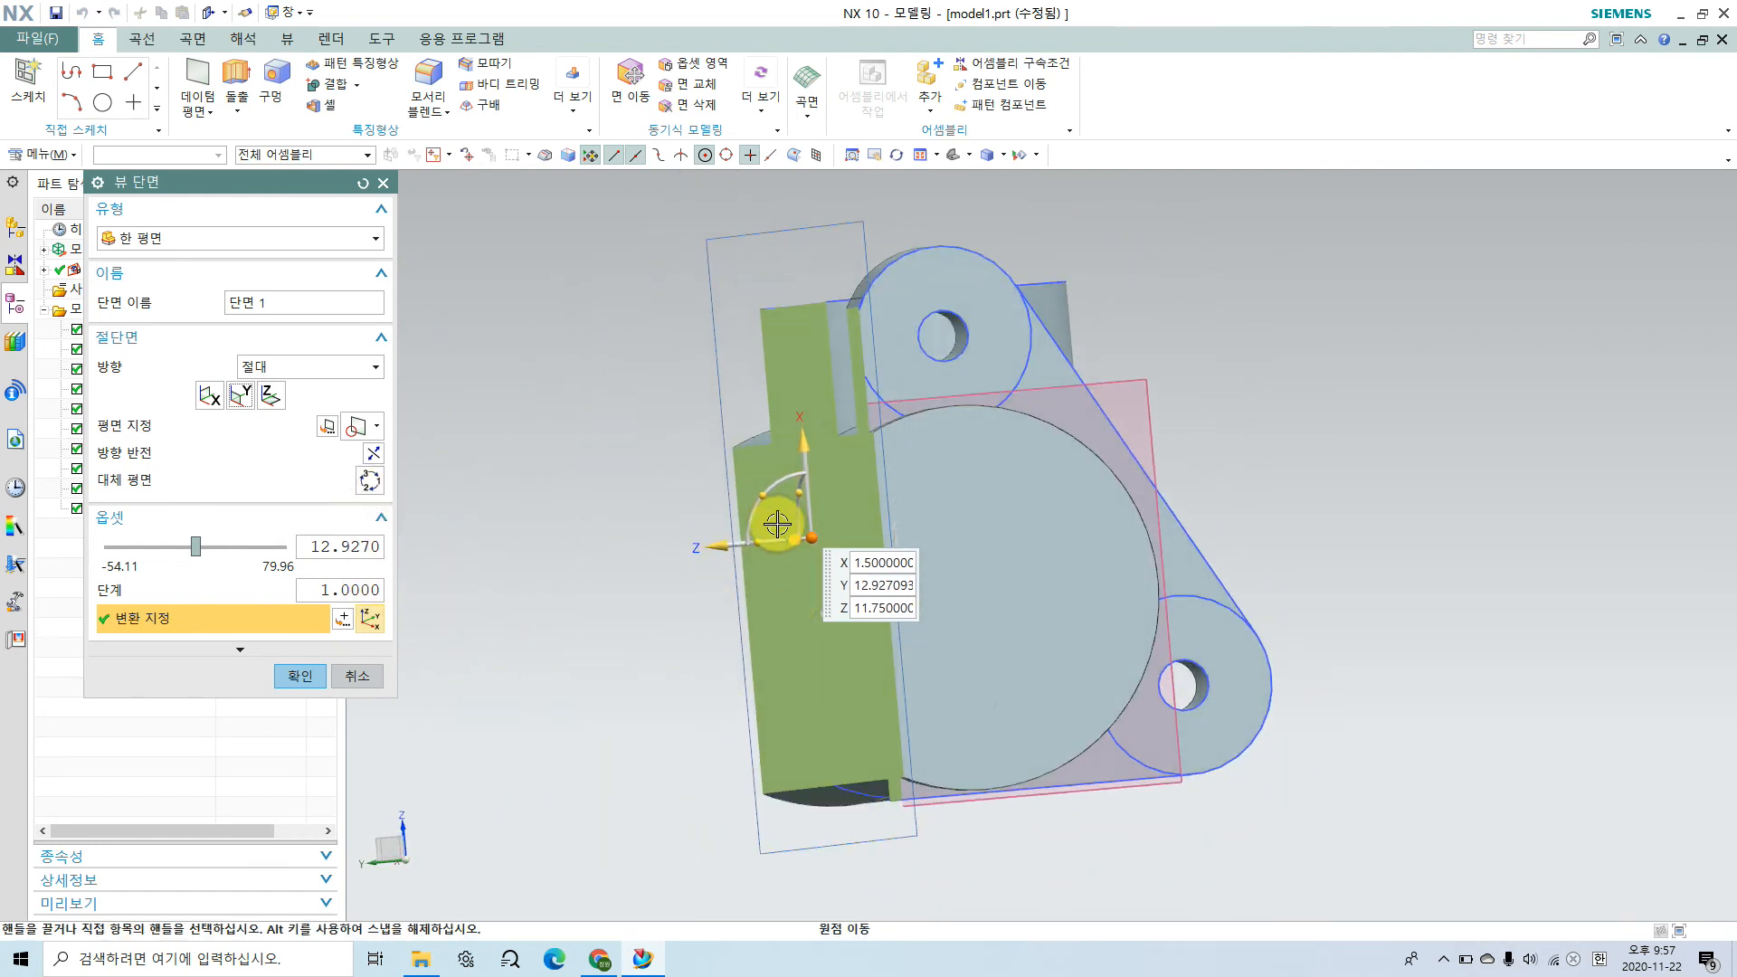
pyautogui.moveTo(720, 546); pyautogui.dragTo(813, 548)
pyautogui.moveTo(760, 704); pyautogui.dragTo(822, 725, button='middle')
pyautogui.click(356, 677)
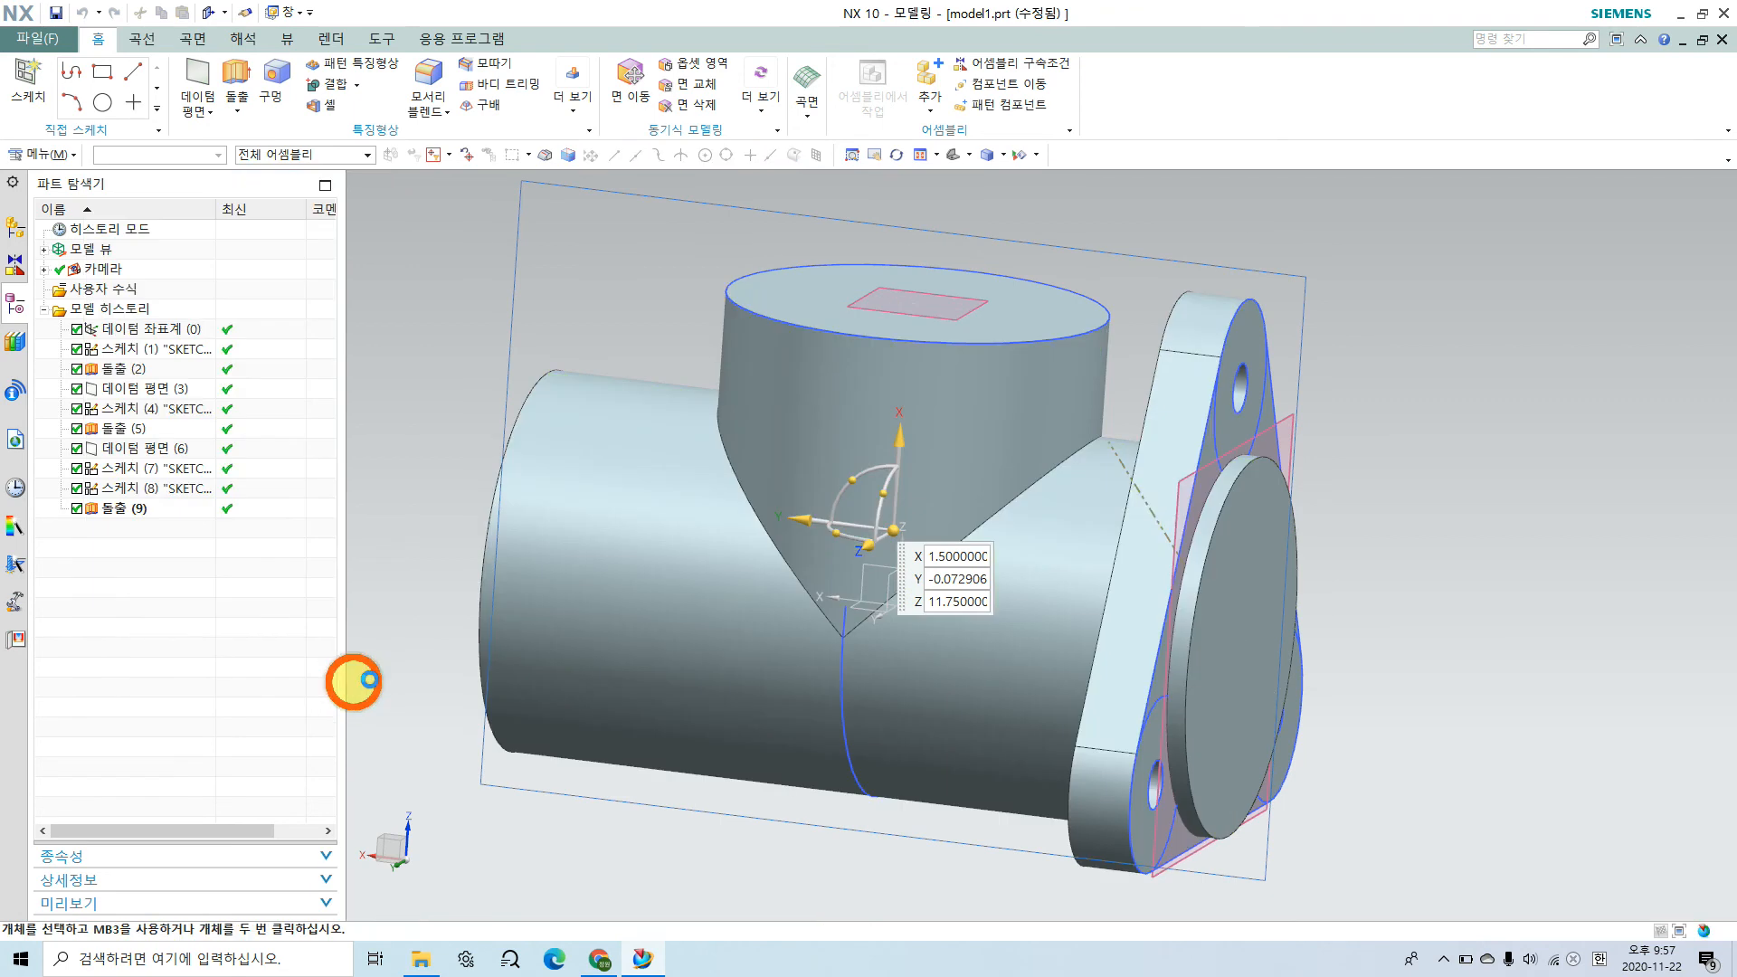
pyautogui.moveTo(1025, 653)
pyautogui.mouseDown(button='middle')
pyautogui.moveTo(950, 666)
pyautogui.moveTo(1078, 652)
pyautogui.moveTo(983, 694)
pyautogui.moveTo(1004, 679)
pyautogui.mouseUp(button='middle')
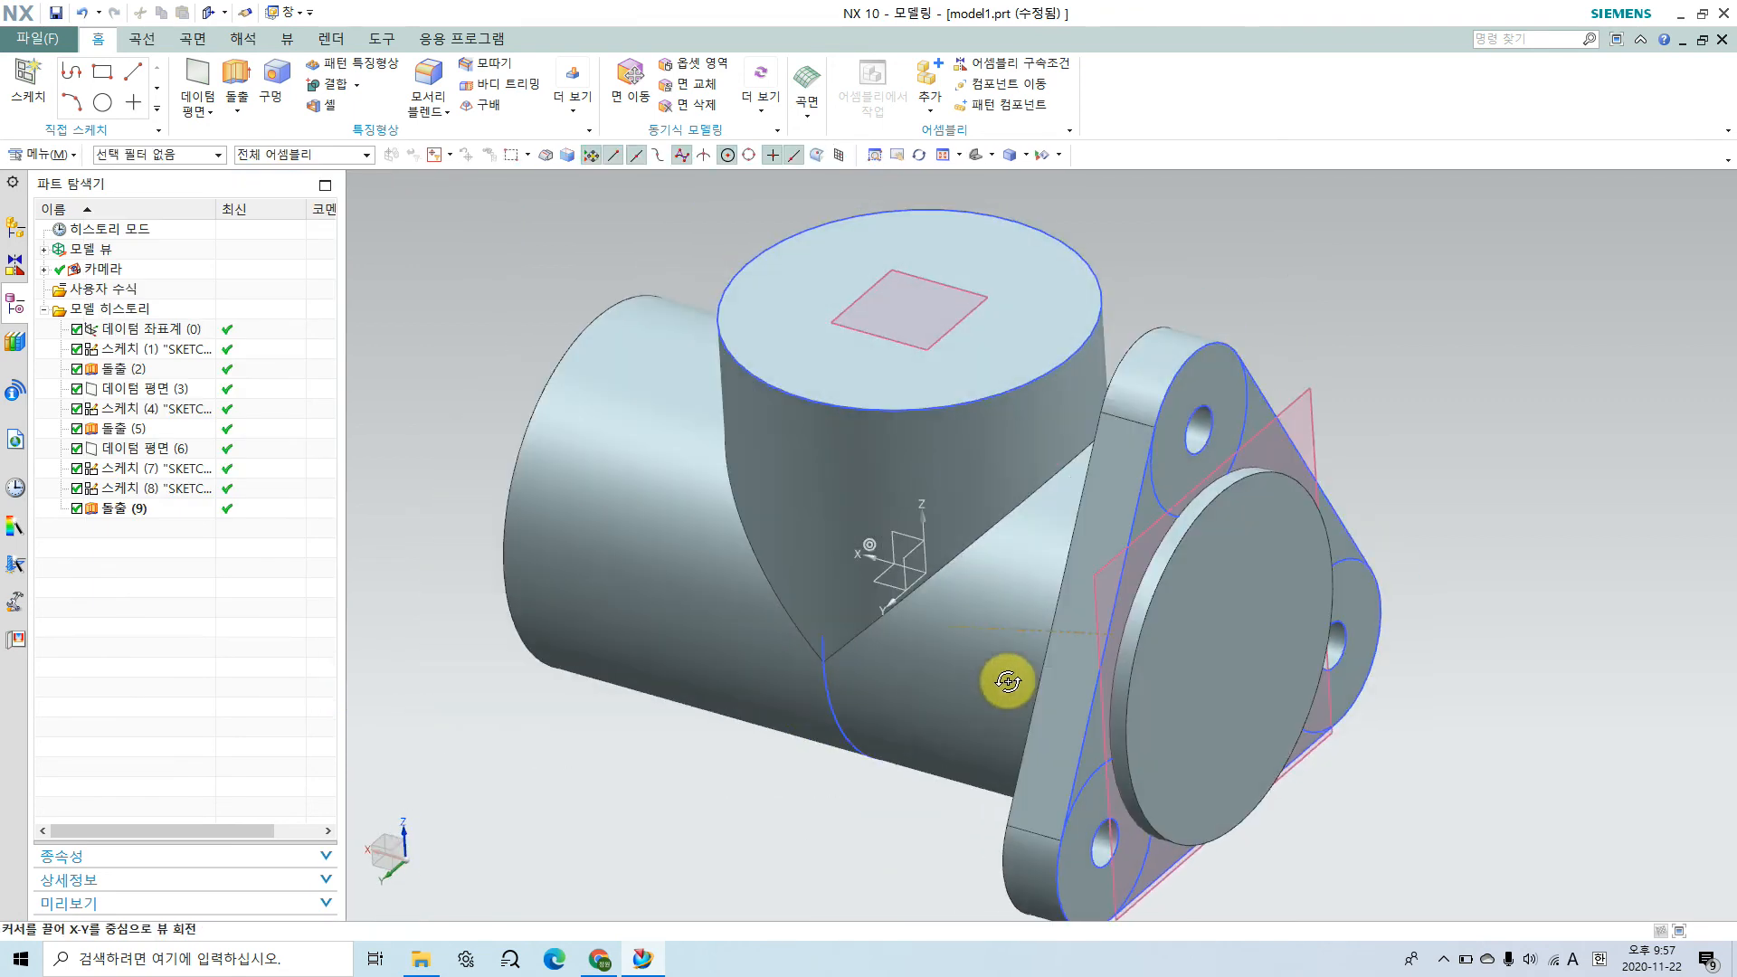
# Step: Switch to the assembly drawing in Chrome, examine the main body's inner cavity and vertical bore, and return to NX
pyautogui.click(621, 963)
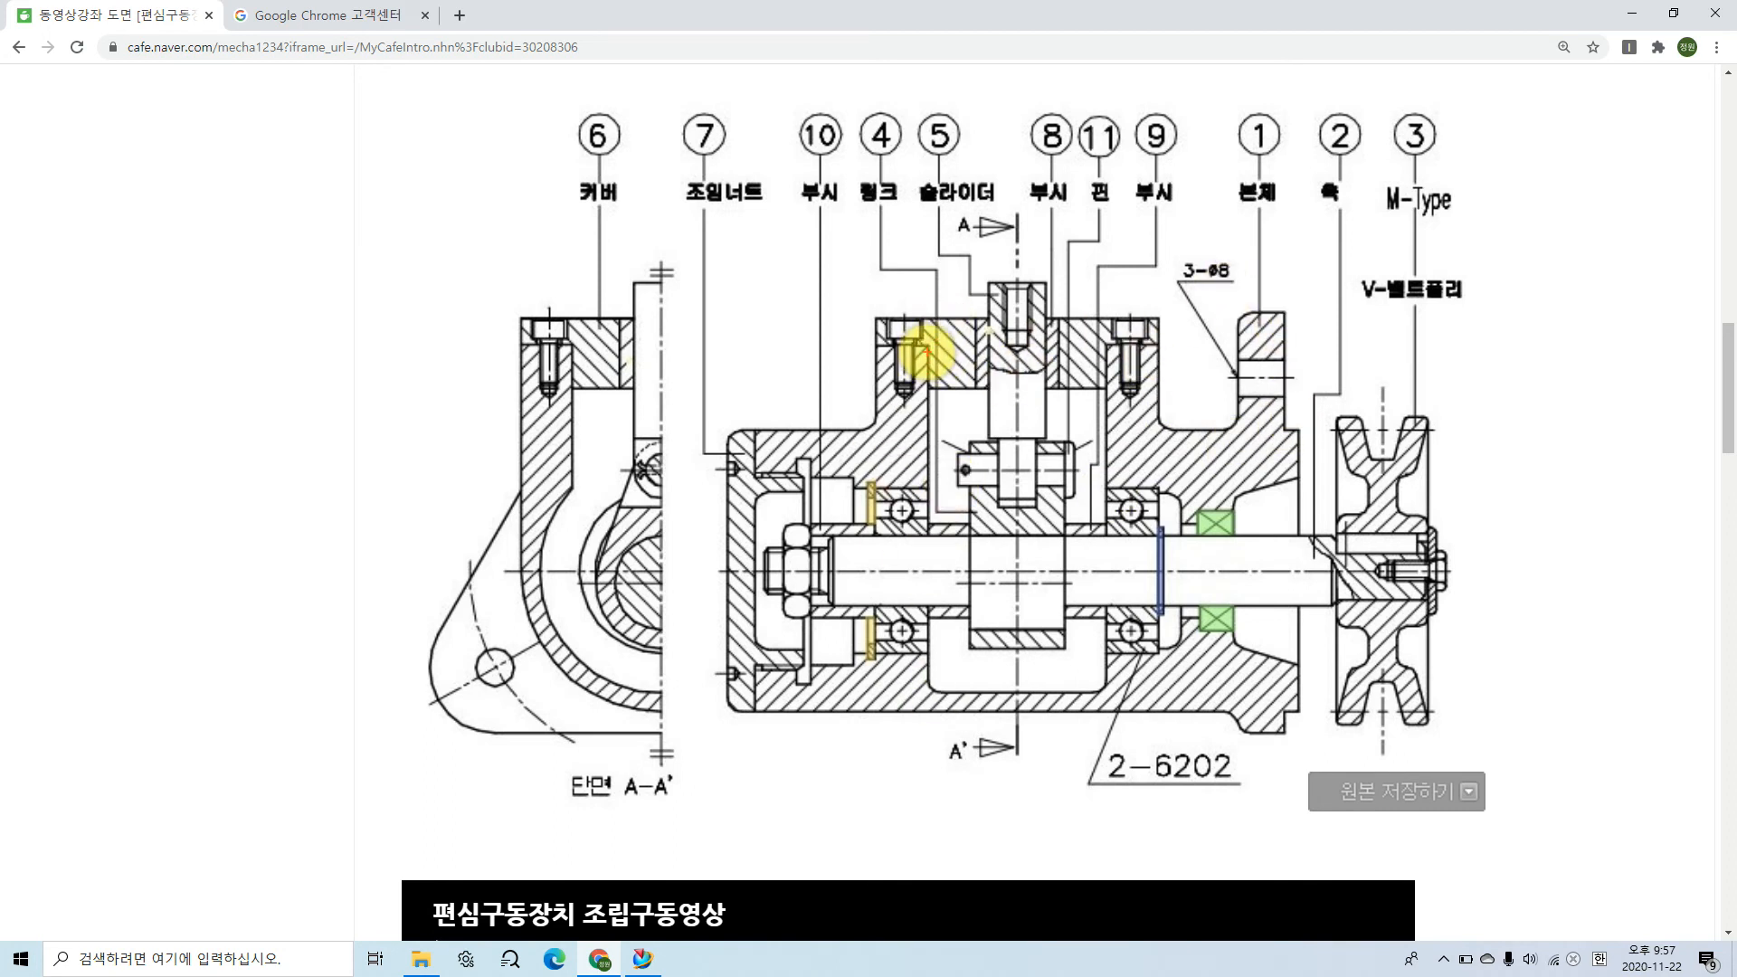
pyautogui.moveTo(929, 342)
pyautogui.mouseDown()
pyautogui.moveTo(916, 679)
pyautogui.moveTo(981, 697)
pyautogui.moveTo(1090, 693)
pyautogui.moveTo(1116, 336)
pyautogui.mouseUp()
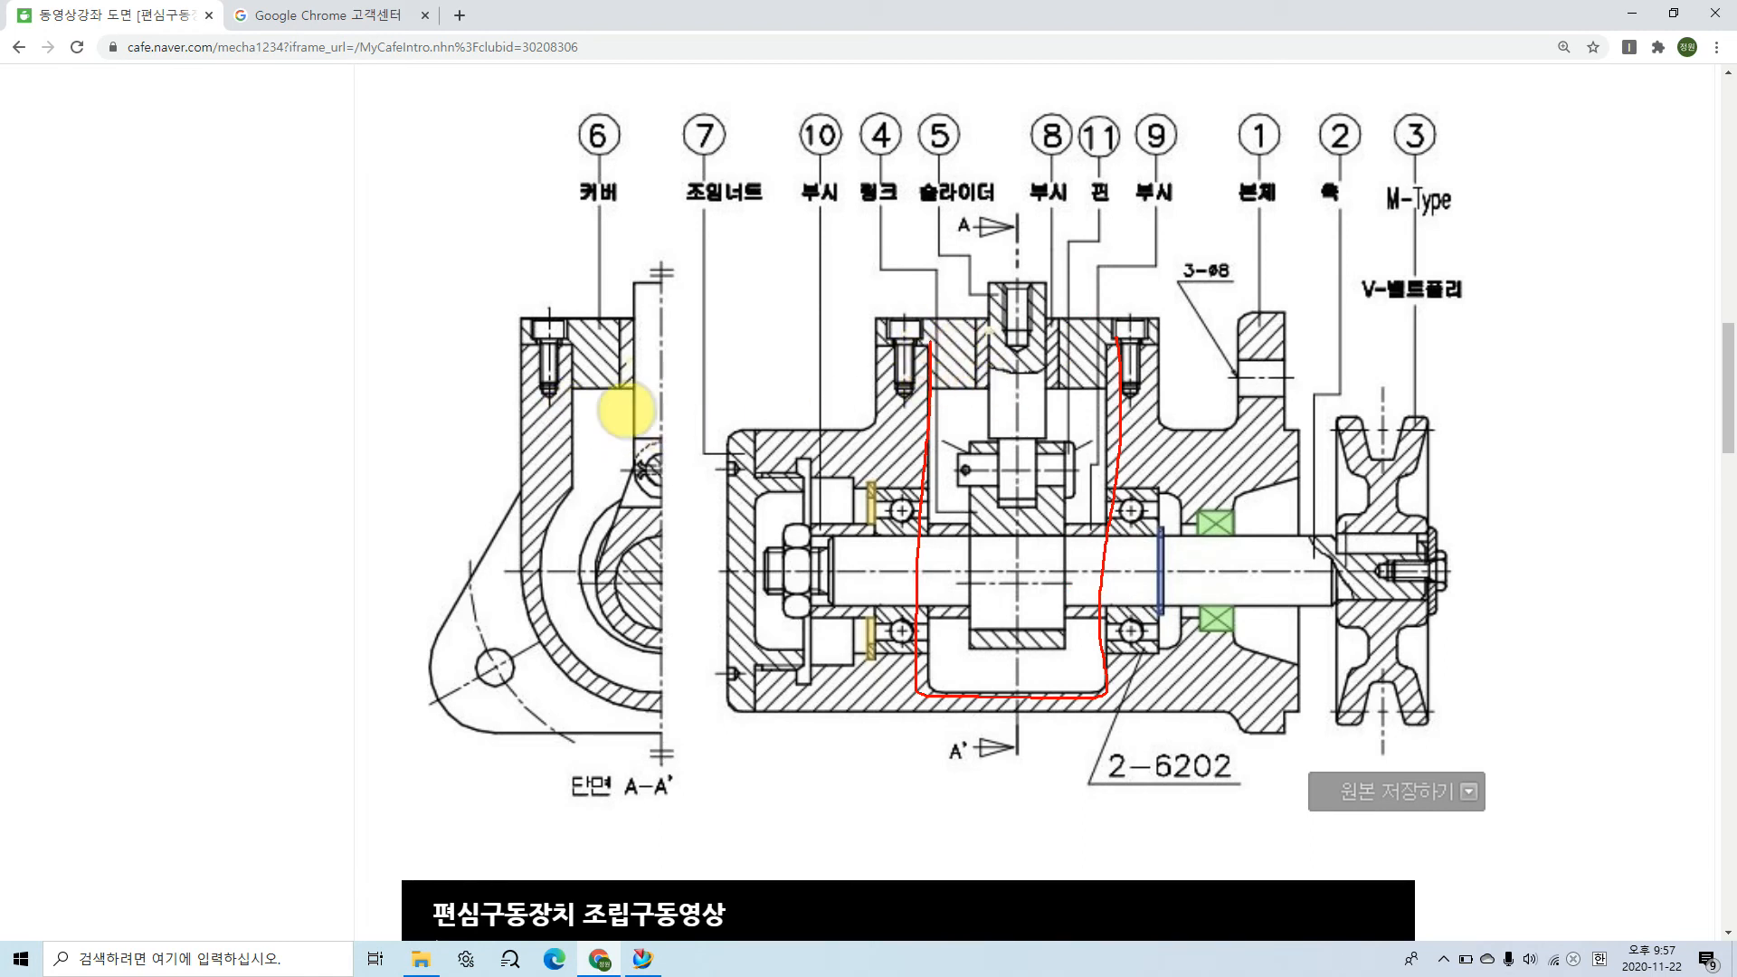
pyautogui.moveTo(931, 343); pyautogui.dragTo(942, 255)
pyautogui.moveTo(1112, 338); pyautogui.dragTo(1112, 221)
pyautogui.moveTo(576, 360)
pyautogui.mouseDown()
pyautogui.moveTo(589, 250)
pyautogui.moveTo(677, 298)
pyautogui.moveTo(580, 301)
pyautogui.moveTo(588, 317)
pyautogui.mouseUp()
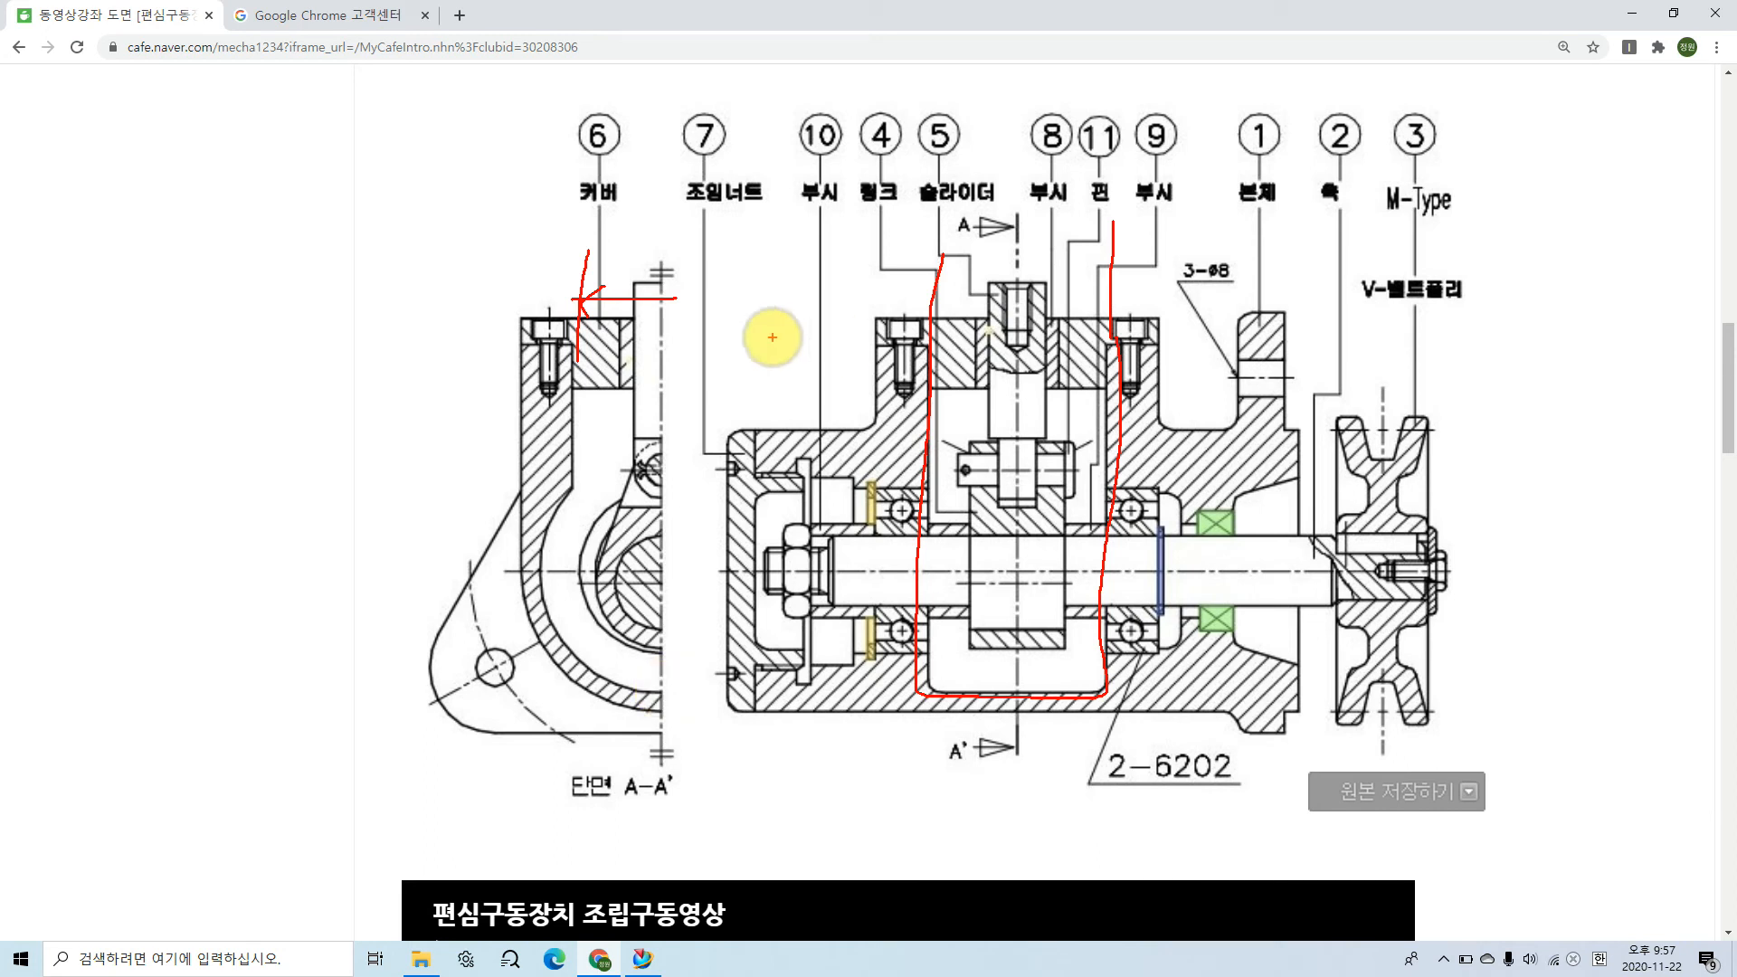
pyautogui.moveTo(1040, 218)
pyautogui.mouseDown()
pyautogui.moveTo(1031, 236)
pyautogui.moveTo(1047, 205)
pyautogui.moveTo(1070, 240)
pyautogui.moveTo(1094, 202)
pyautogui.moveTo(1098, 220)
pyautogui.mouseUp()
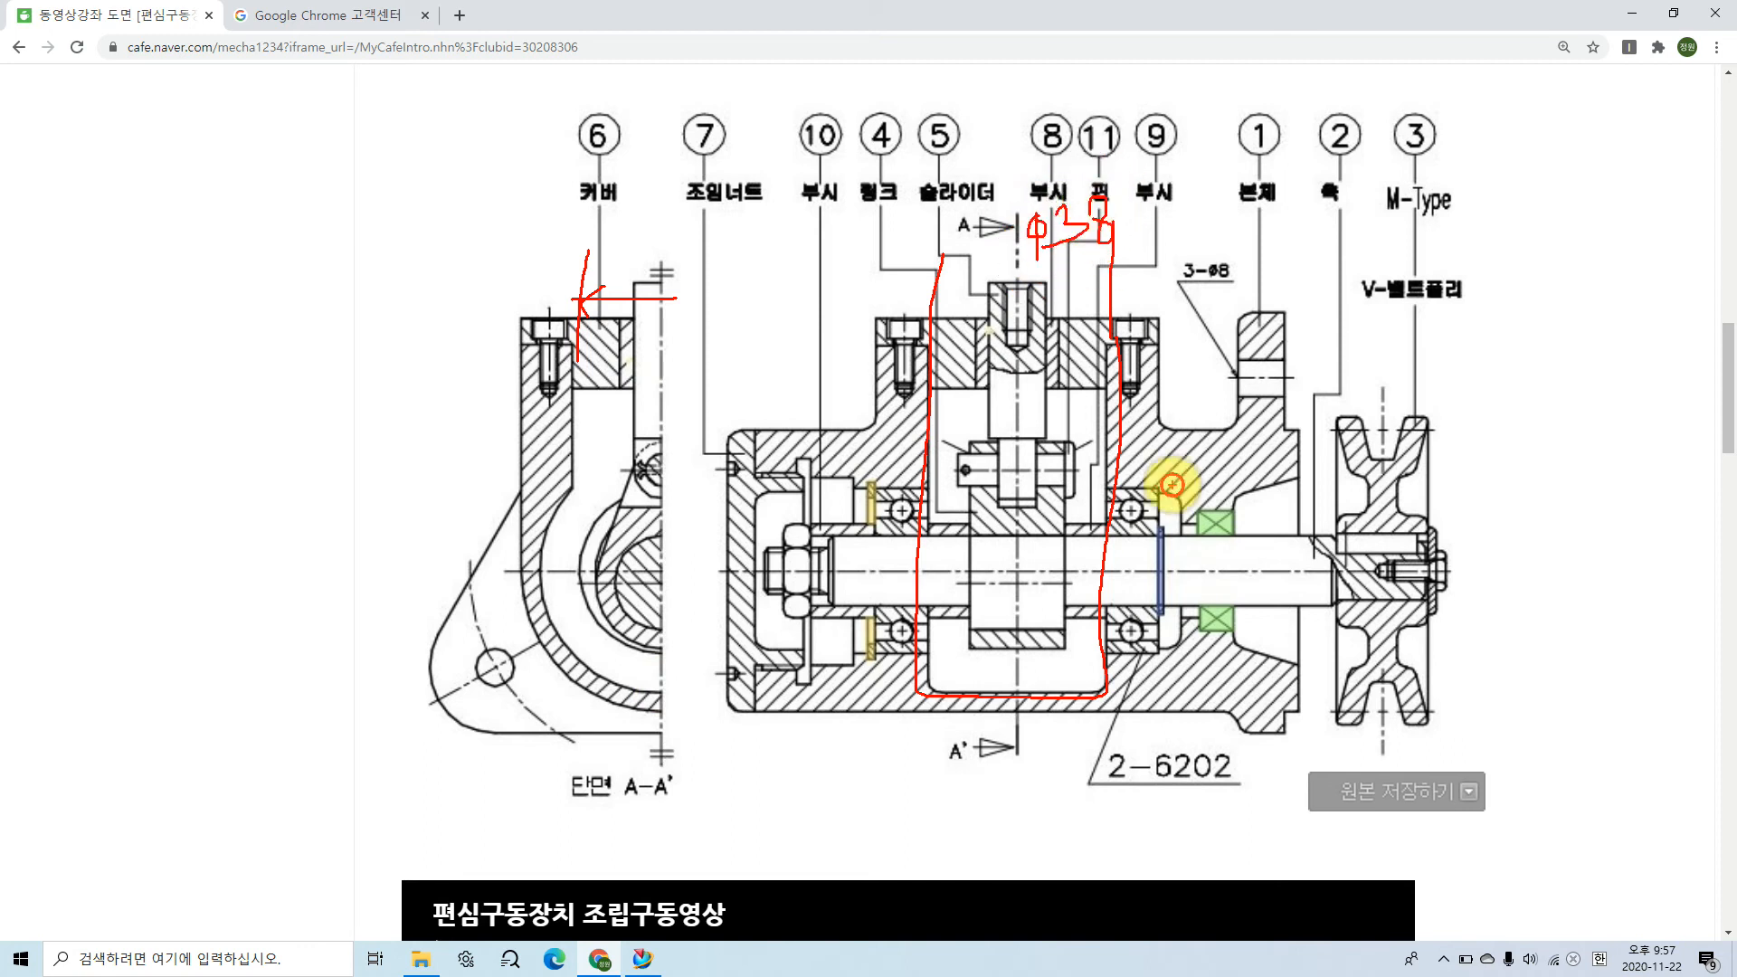
pyautogui.press('Escape')
pyautogui.click(642, 959)
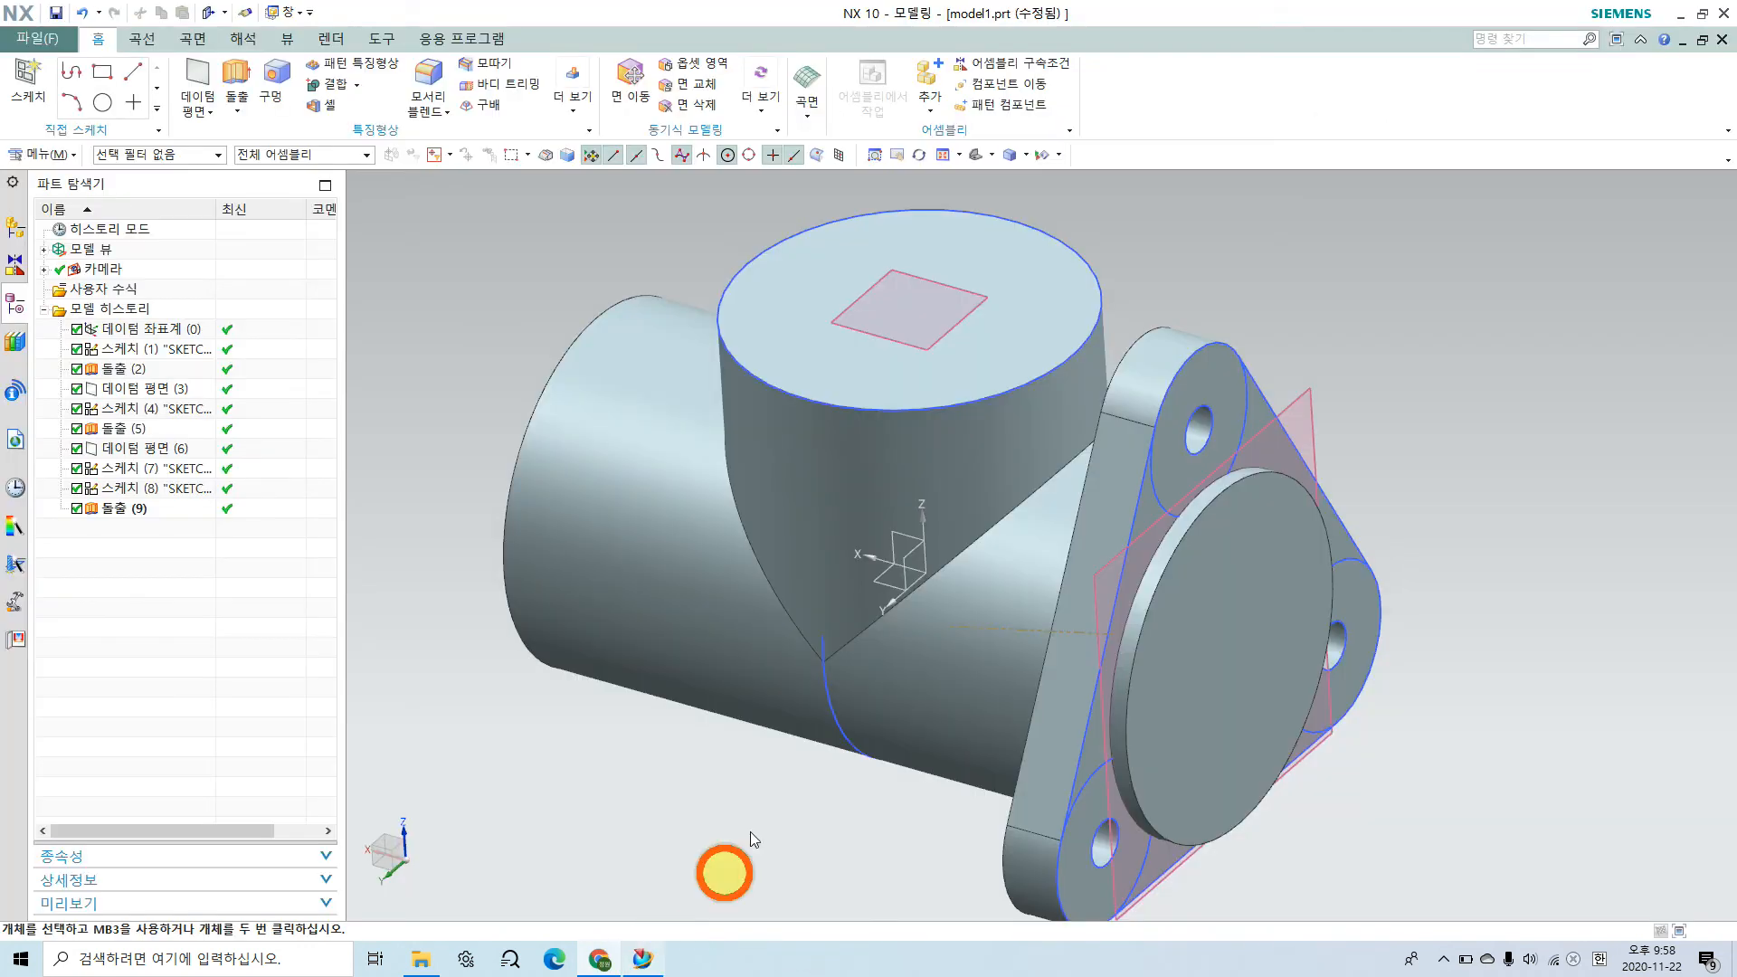
pyautogui.moveTo(989, 493); pyautogui.dragTo(934, 480, button='middle')
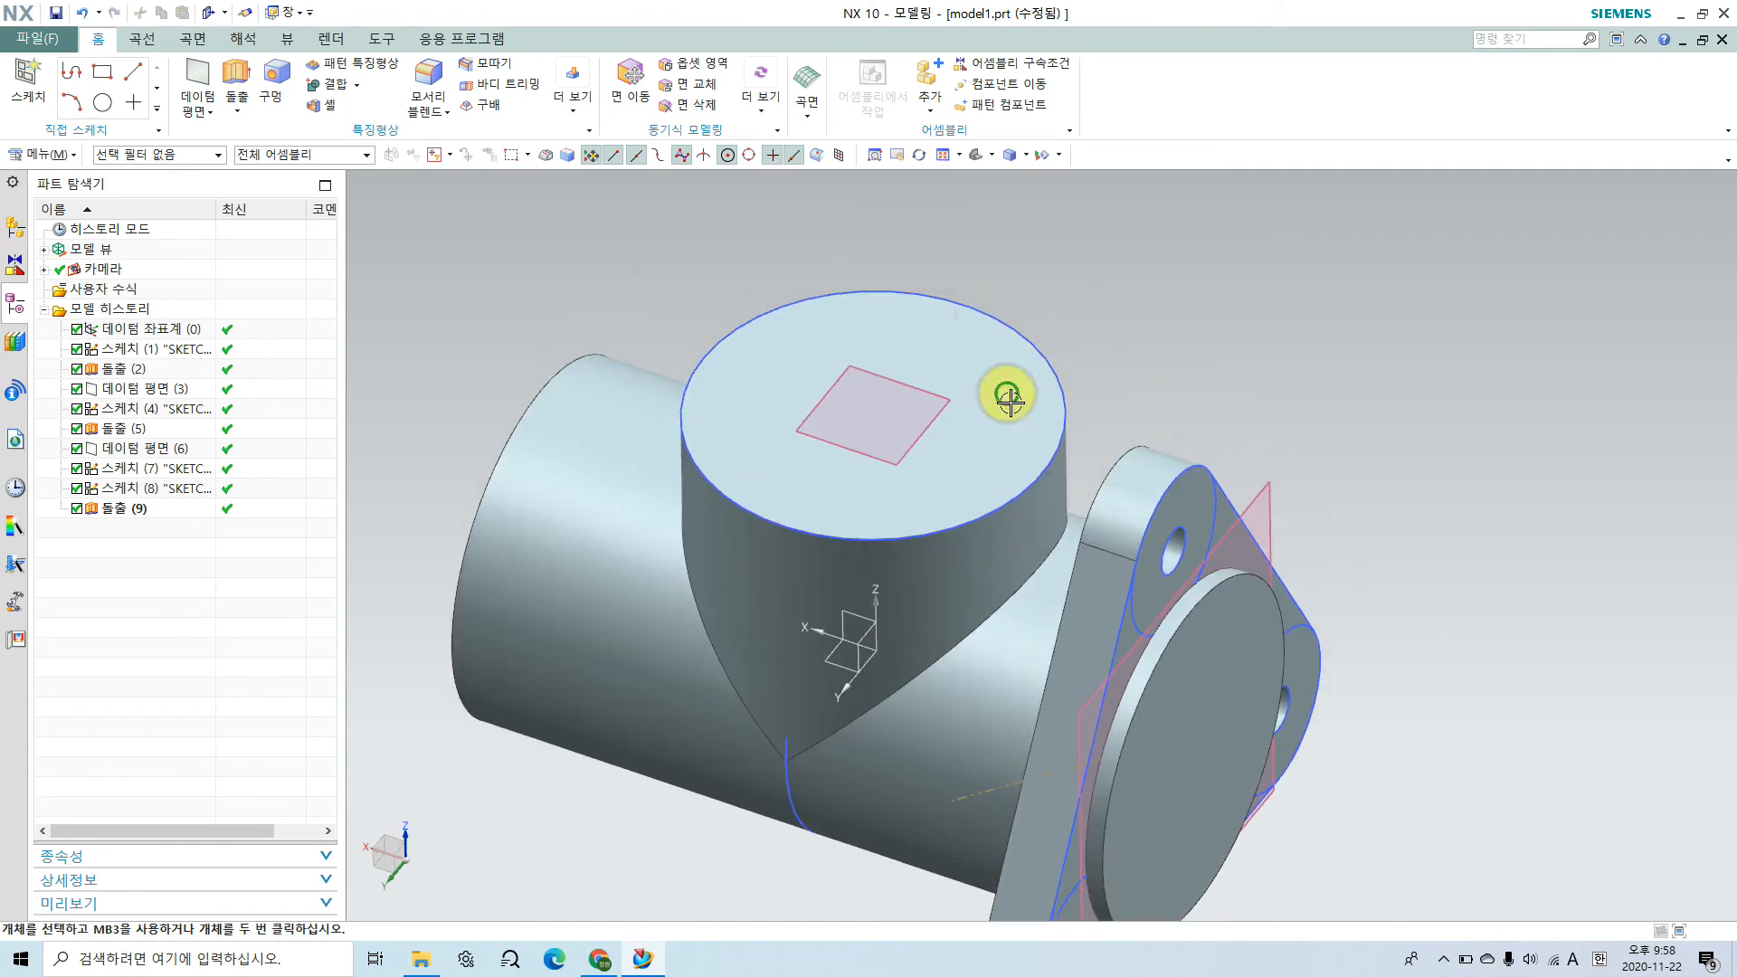
pyautogui.click(277, 86)
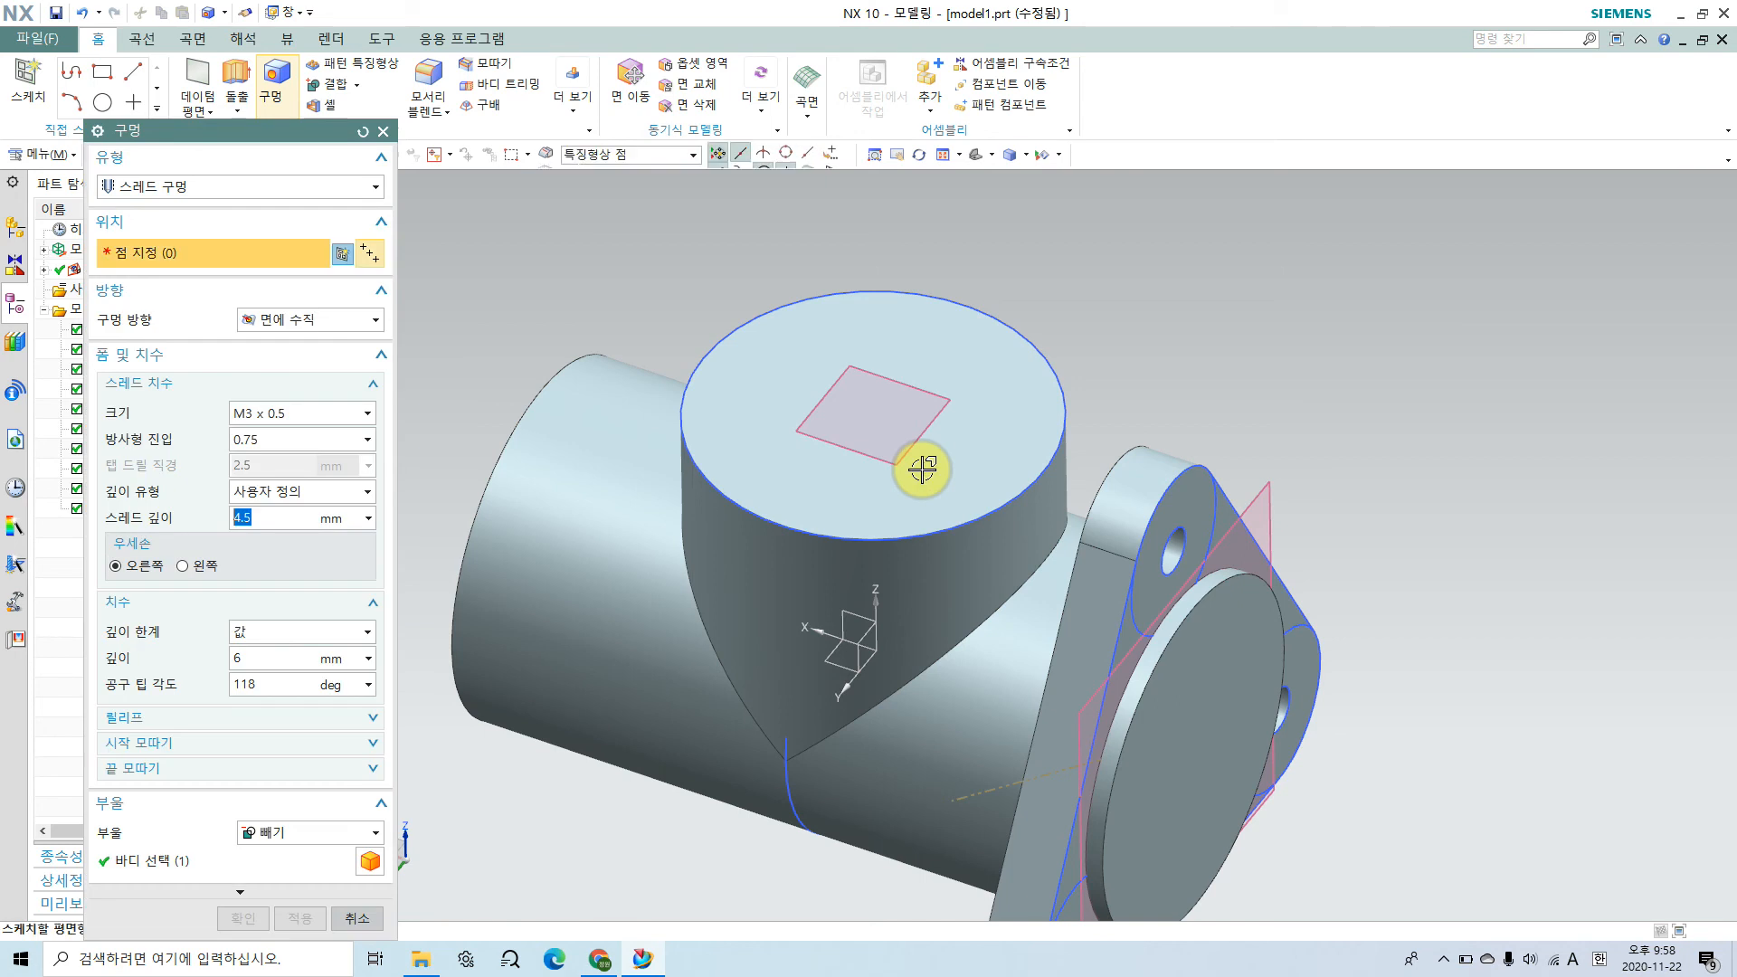
pyautogui.click(964, 320)
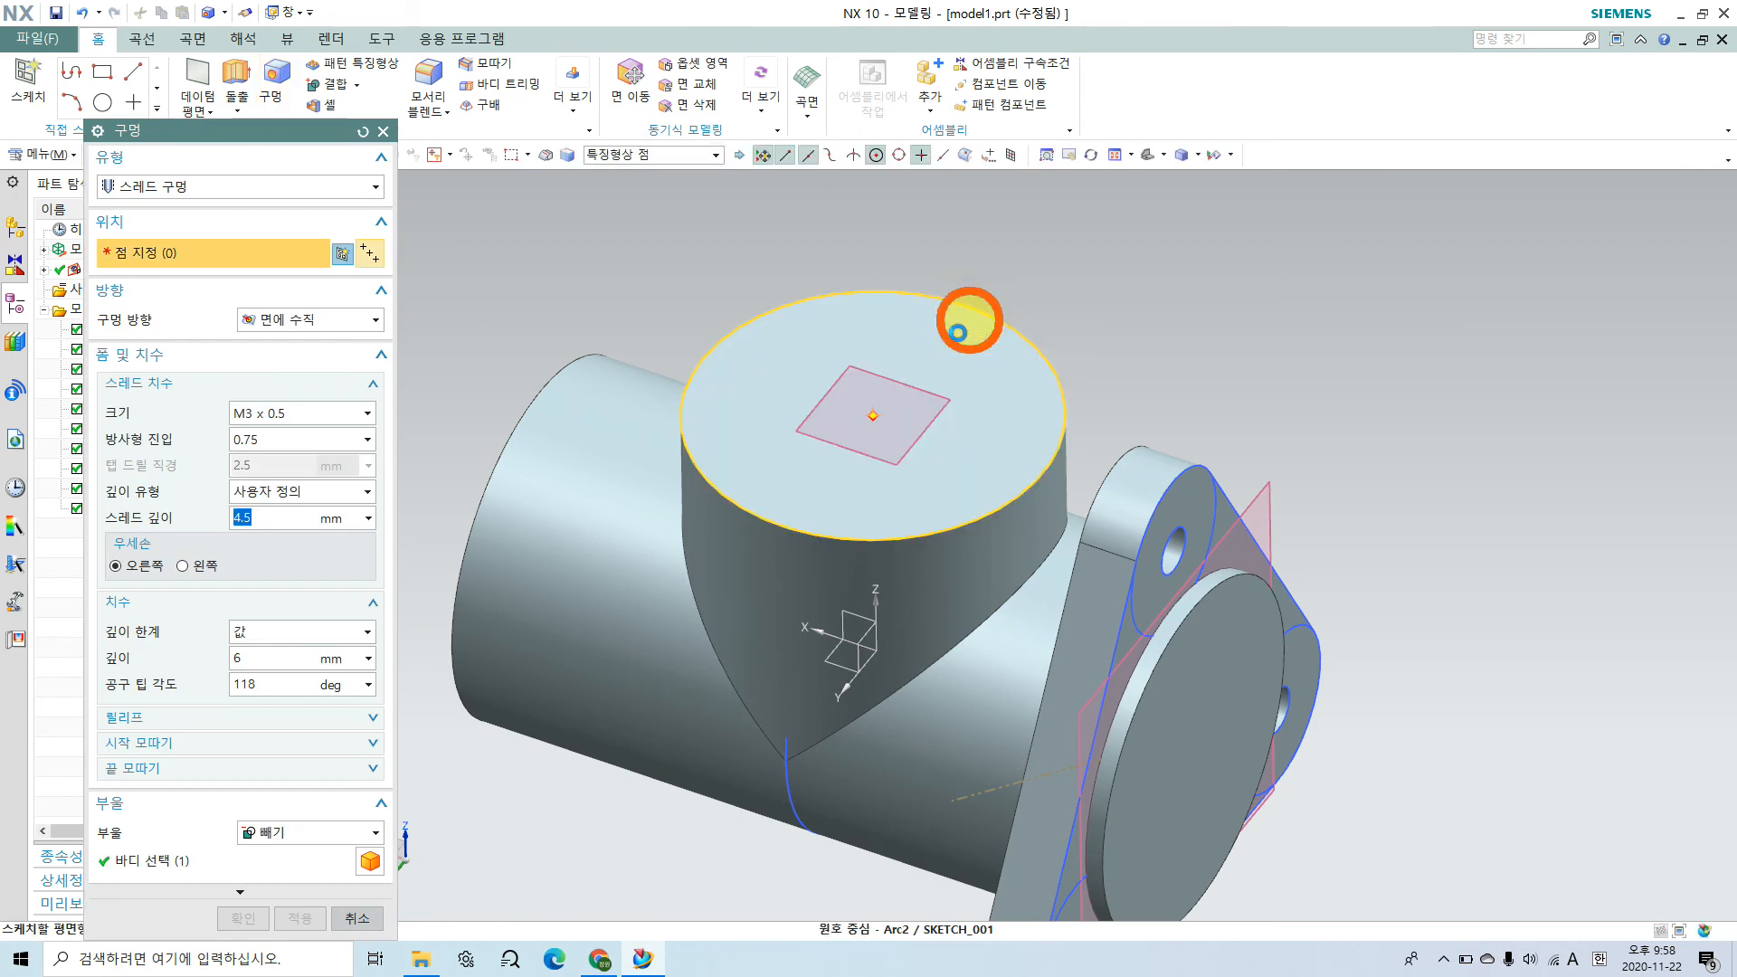
pyautogui.click(877, 416)
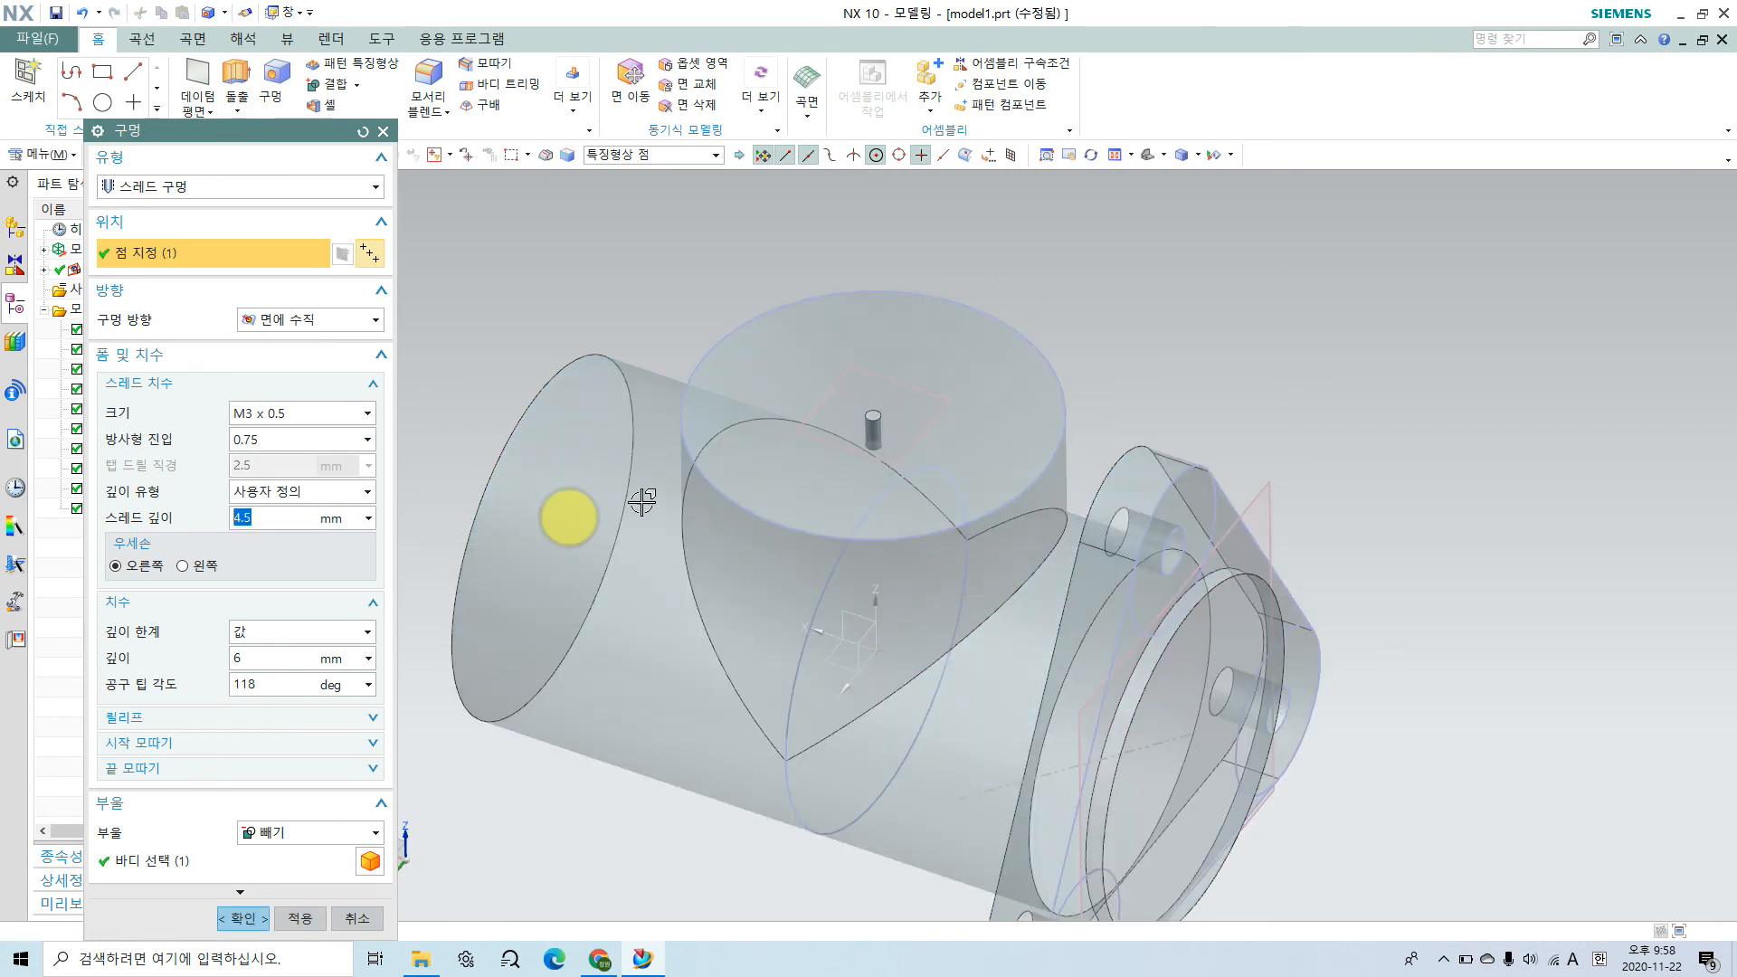
pyautogui.moveTo(860, 473); pyautogui.dragTo(868, 419, button='middle')
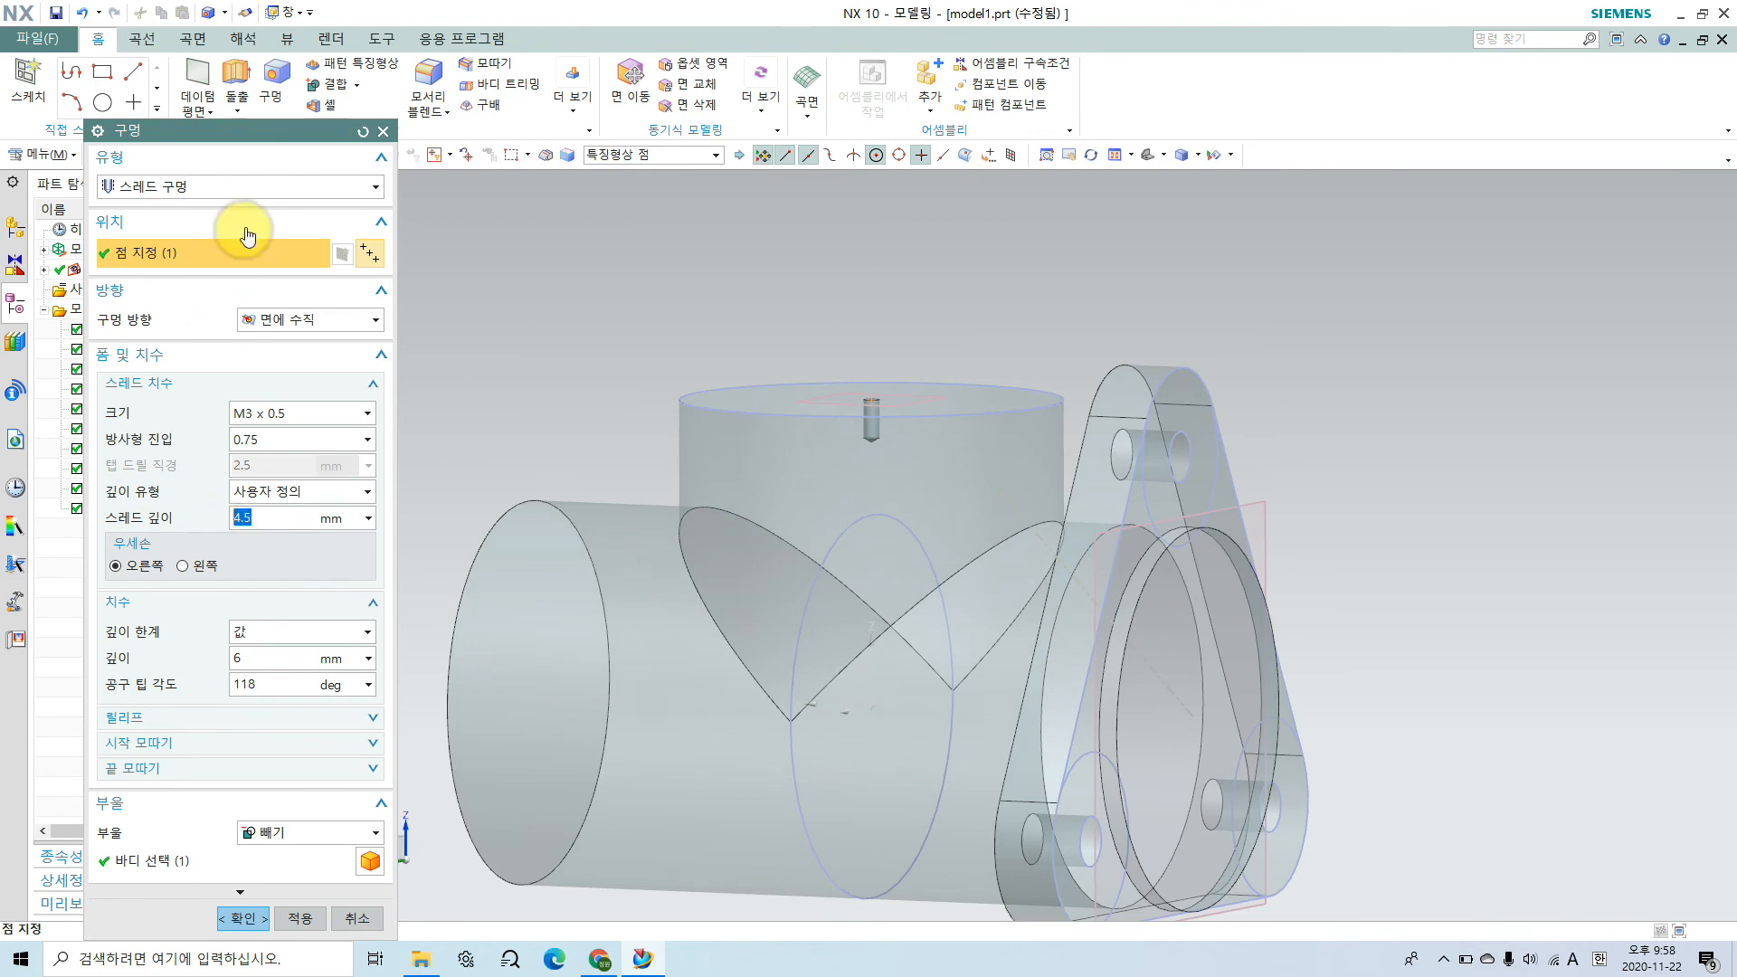
pyautogui.click(253, 187)
pyautogui.click(247, 208)
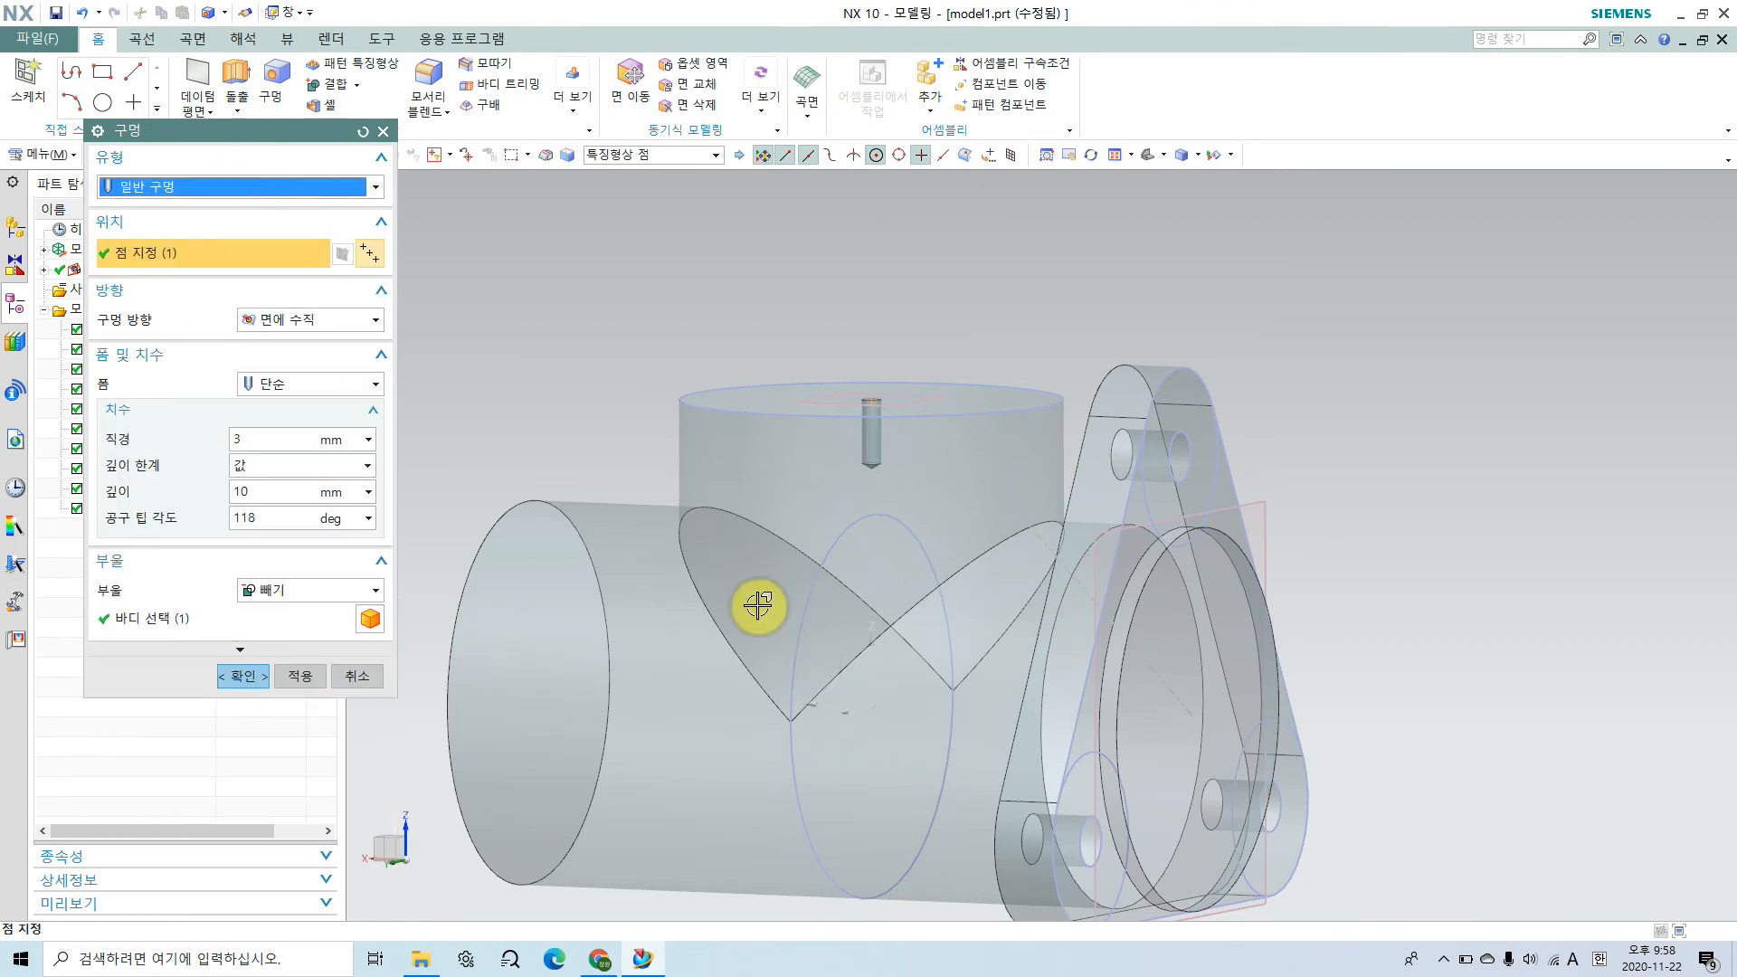
pyautogui.click(264, 436)
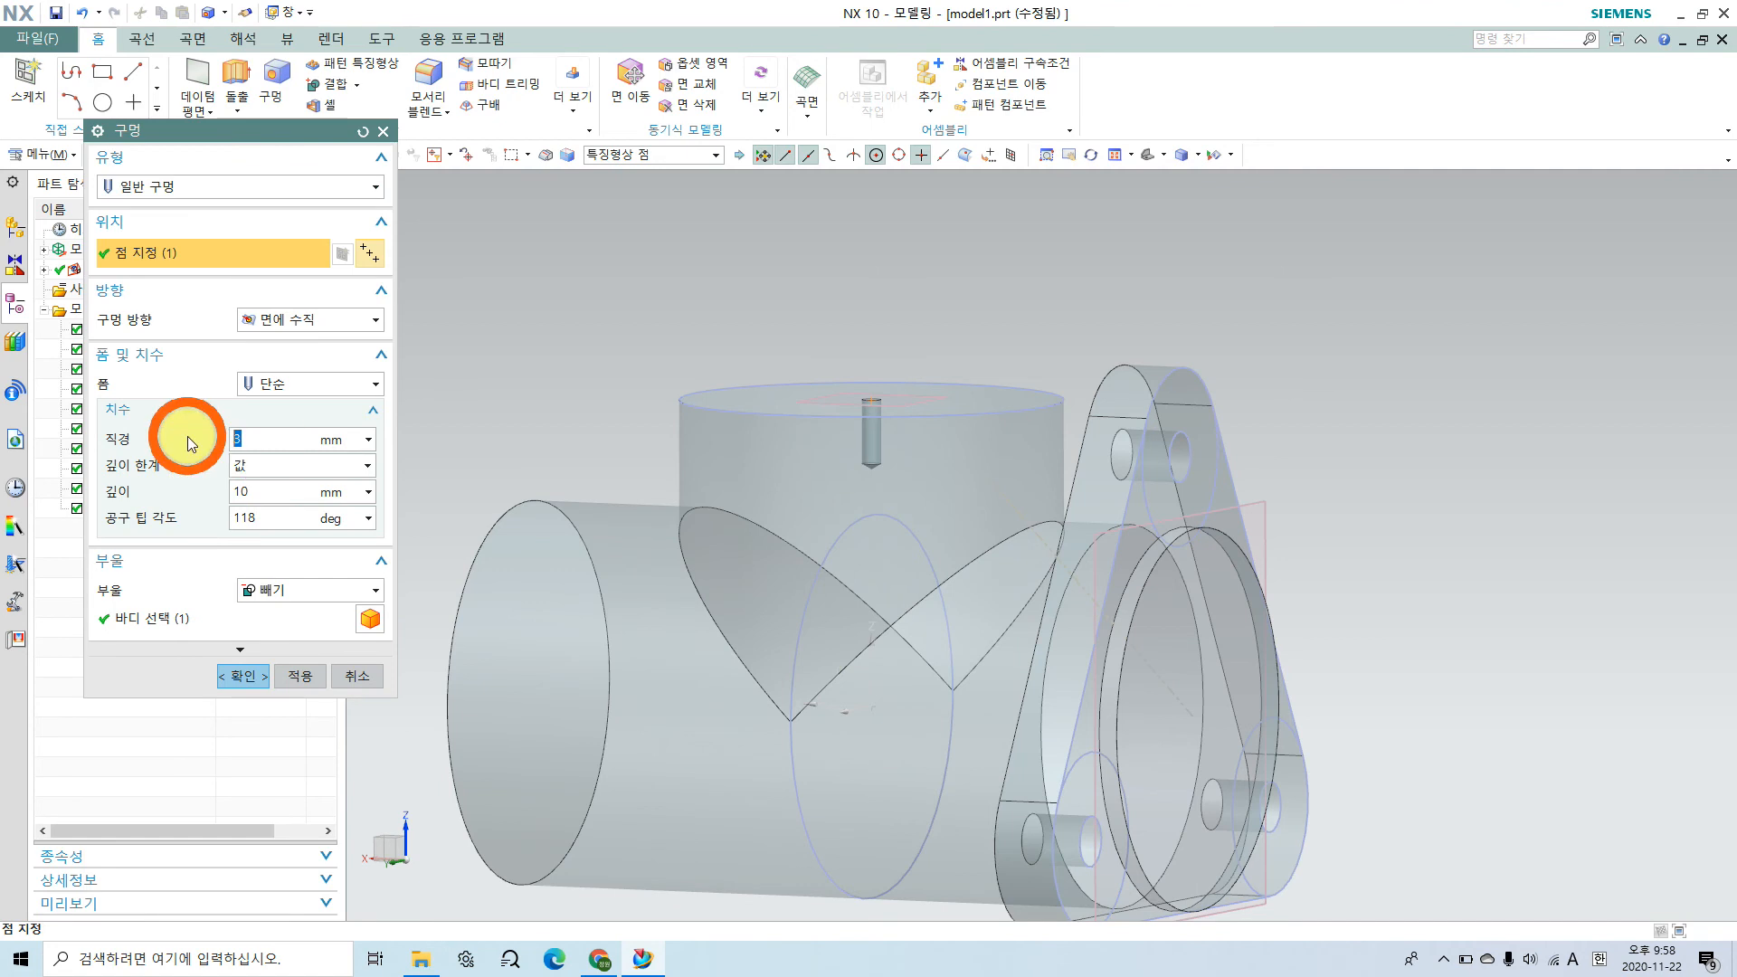
pyautogui.write('8')
pyautogui.press('Return')
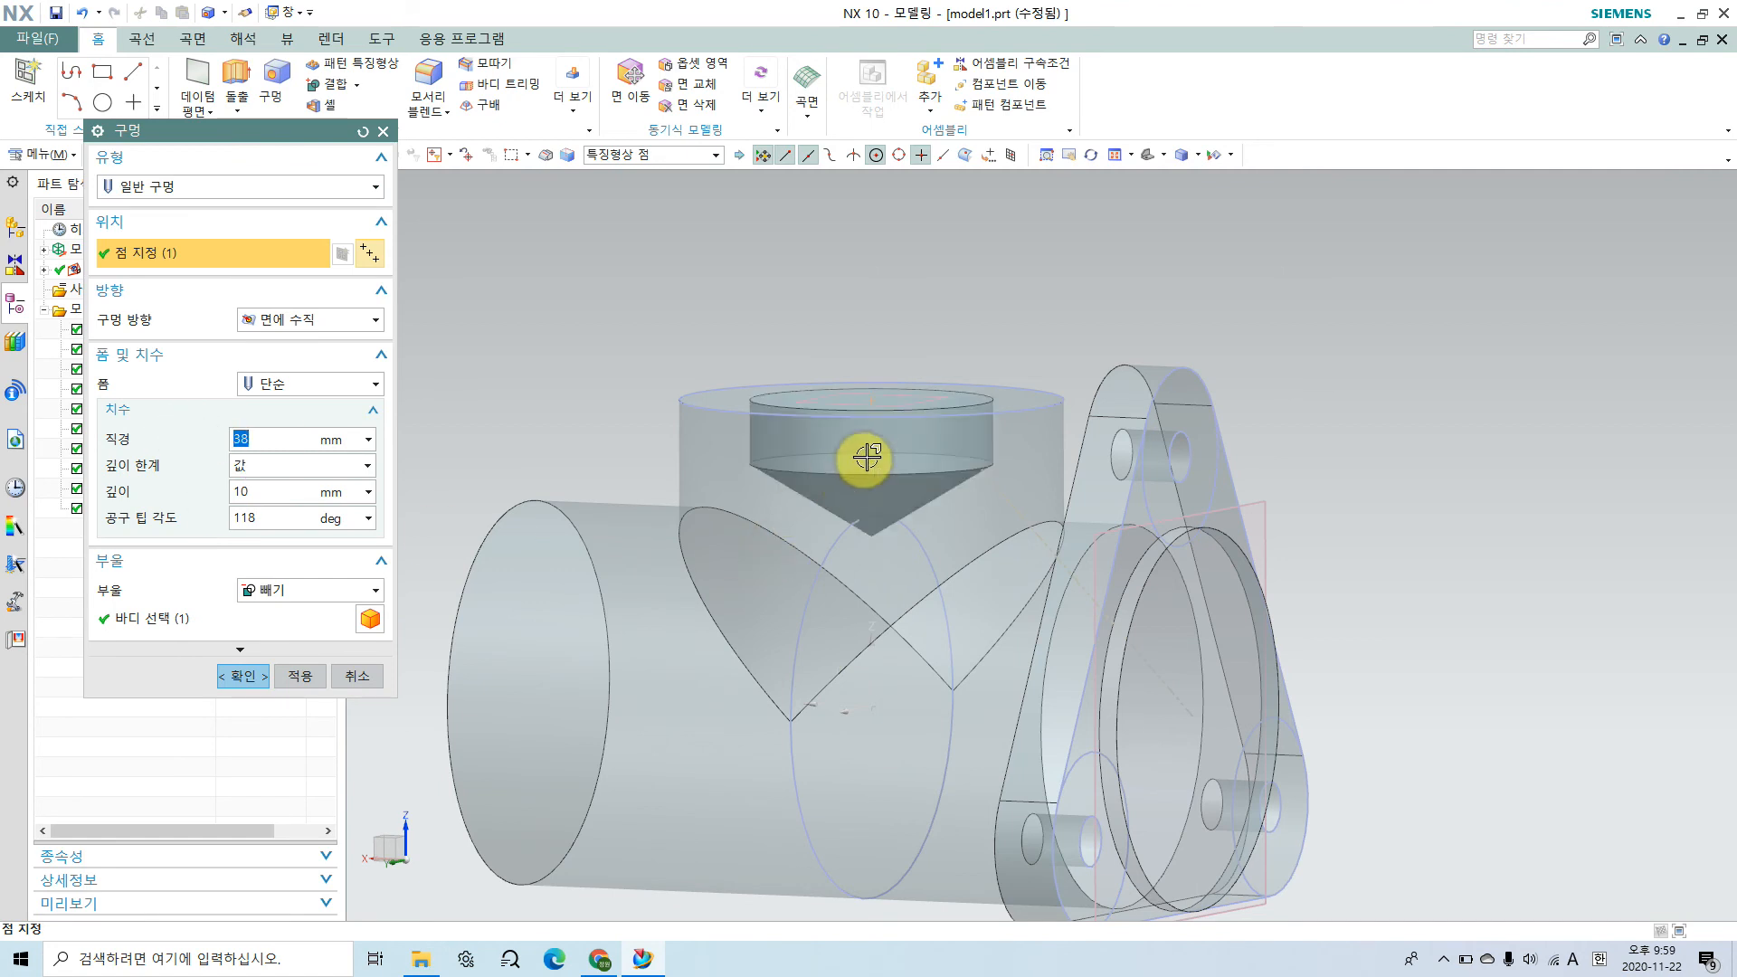
pyautogui.moveTo(919, 652); pyautogui.dragTo(851, 765, button='middle')
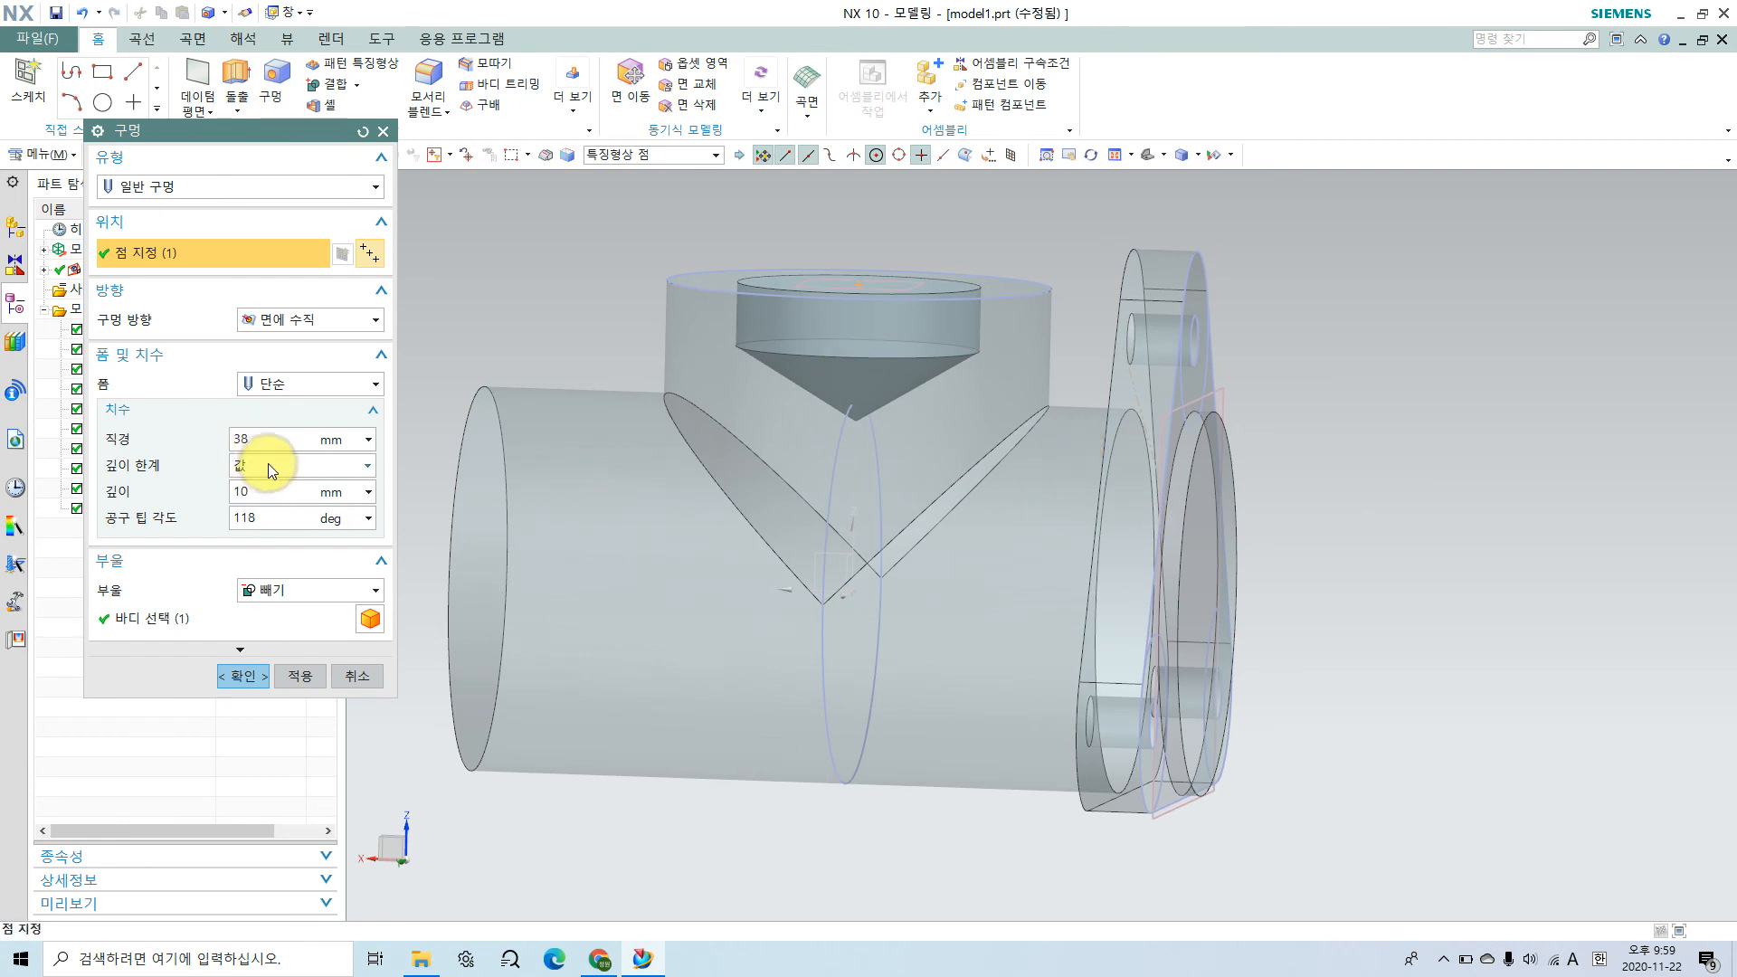
pyautogui.click(163, 494)
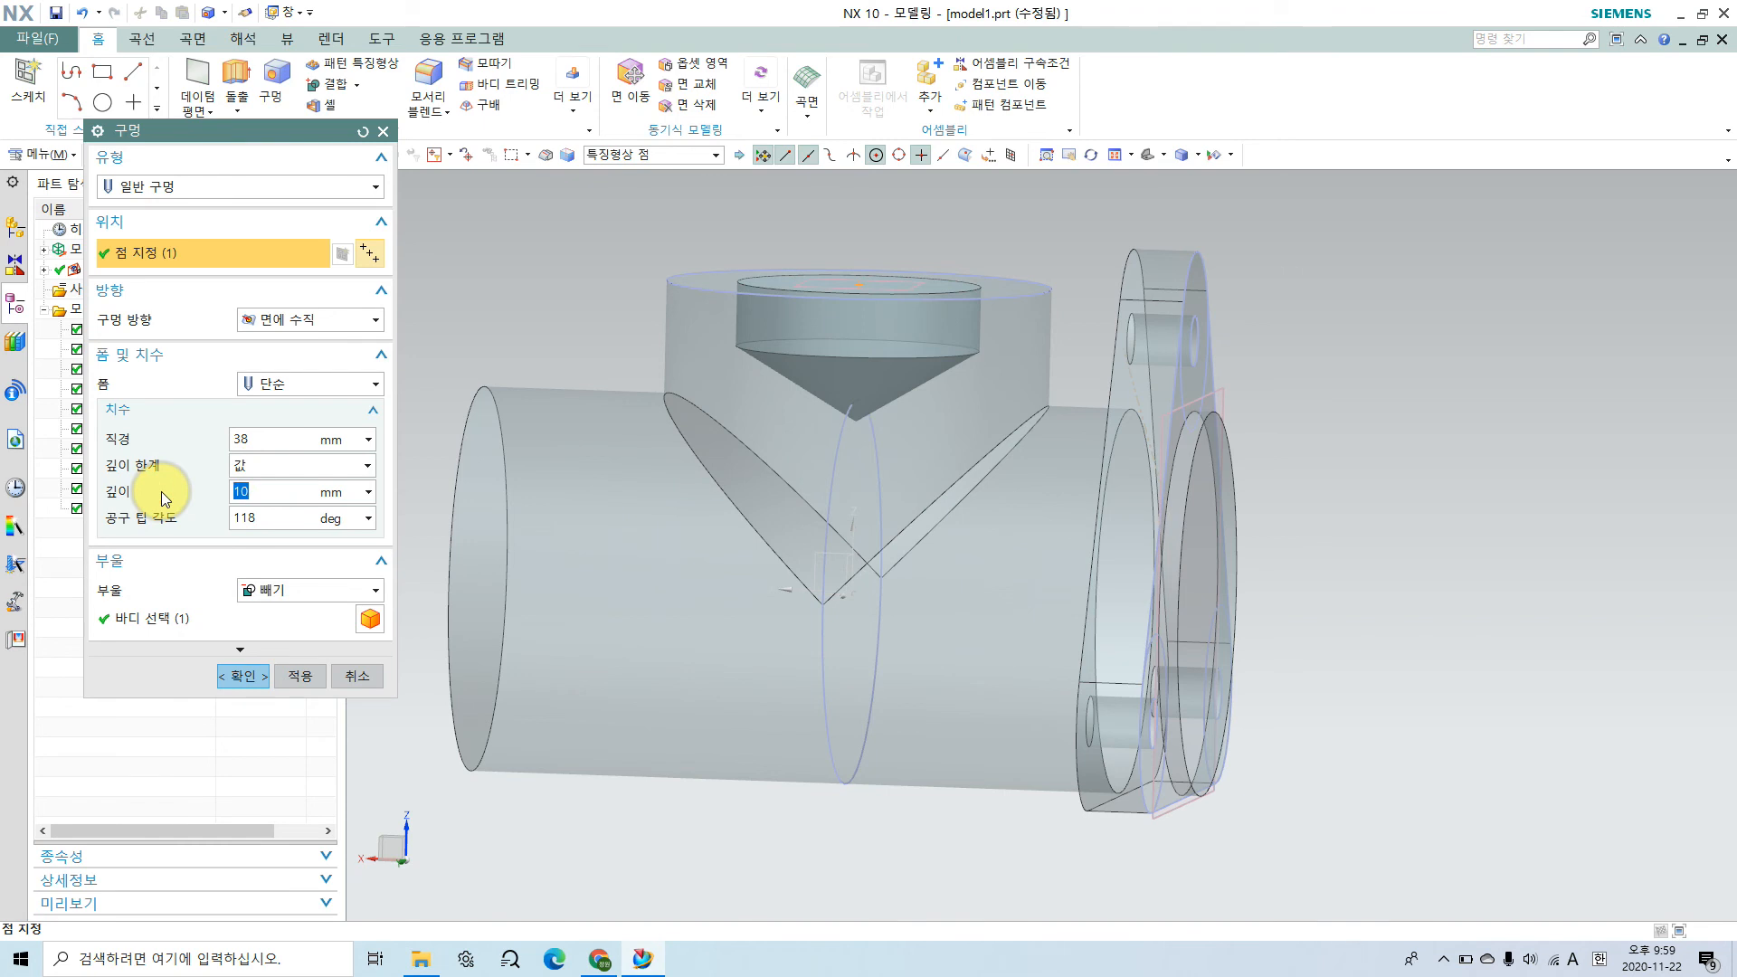
pyautogui.write('70')
pyautogui.click(161, 491)
pyautogui.moveTo(989, 803); pyautogui.dragTo(946, 356, button='middle')
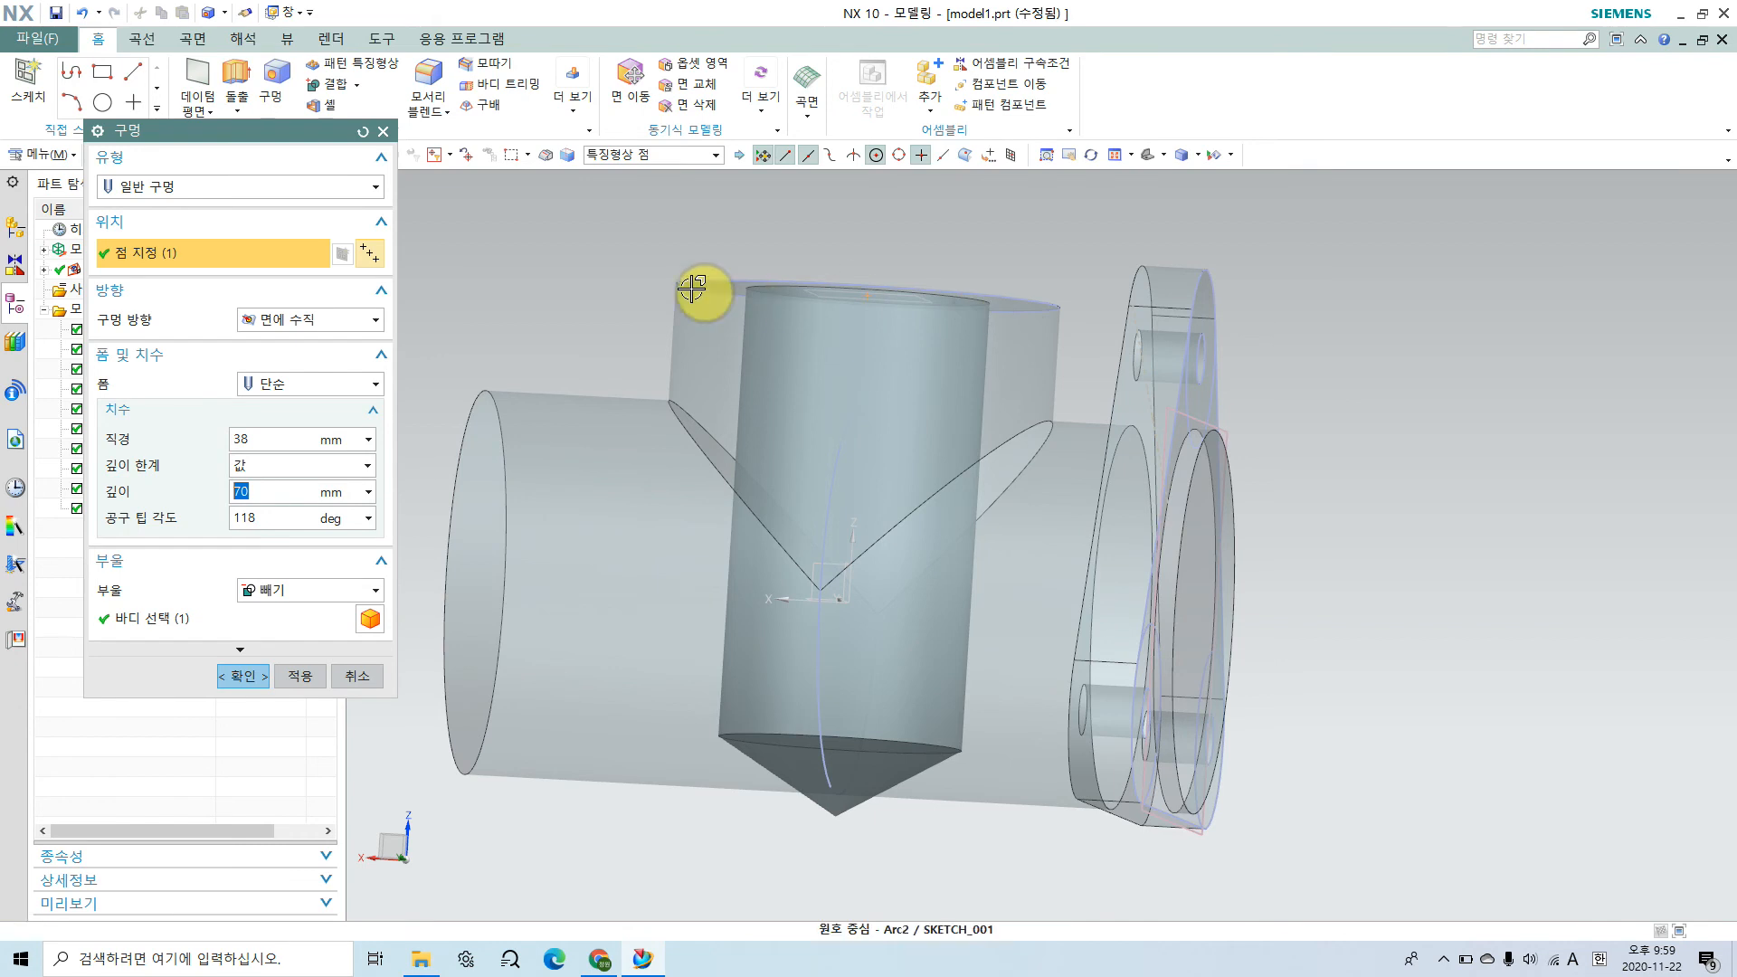
pyautogui.click(915, 291)
pyautogui.moveTo(579, 597)
pyautogui.mouseDown()
pyautogui.moveTo(791, 579)
pyautogui.moveTo(1197, 600)
pyautogui.mouseUp()
pyautogui.moveTo(827, 291); pyautogui.dragTo(804, 588)
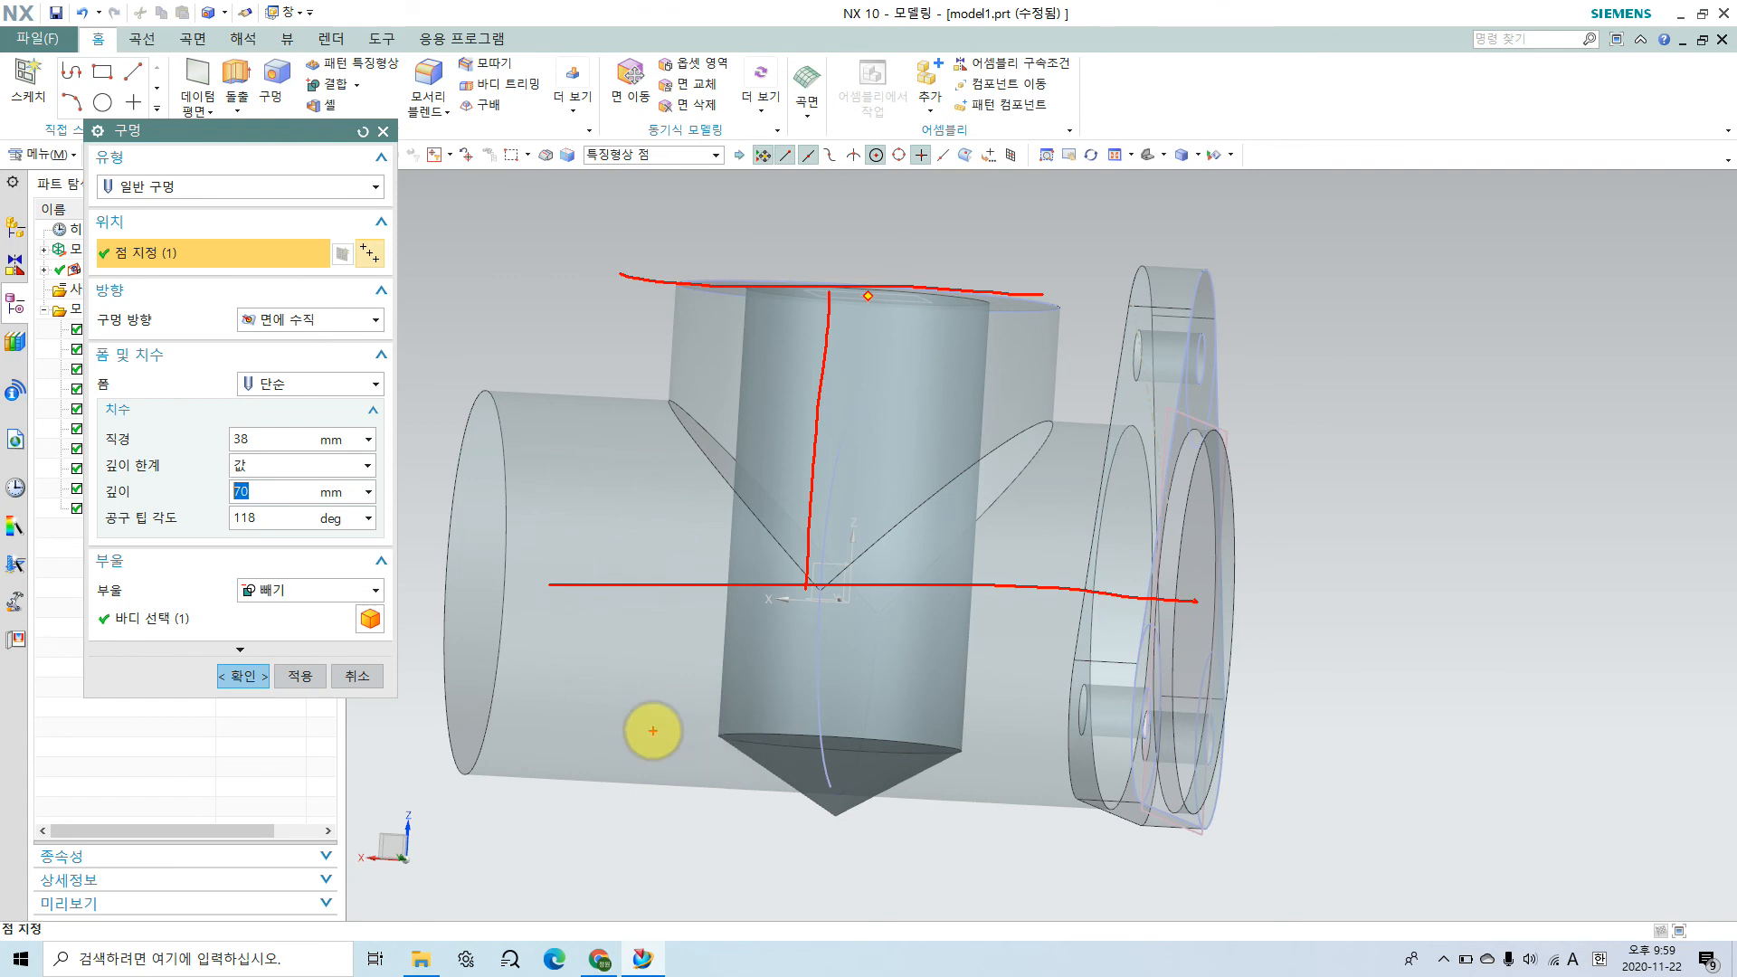
pyautogui.middleClick(652, 730)
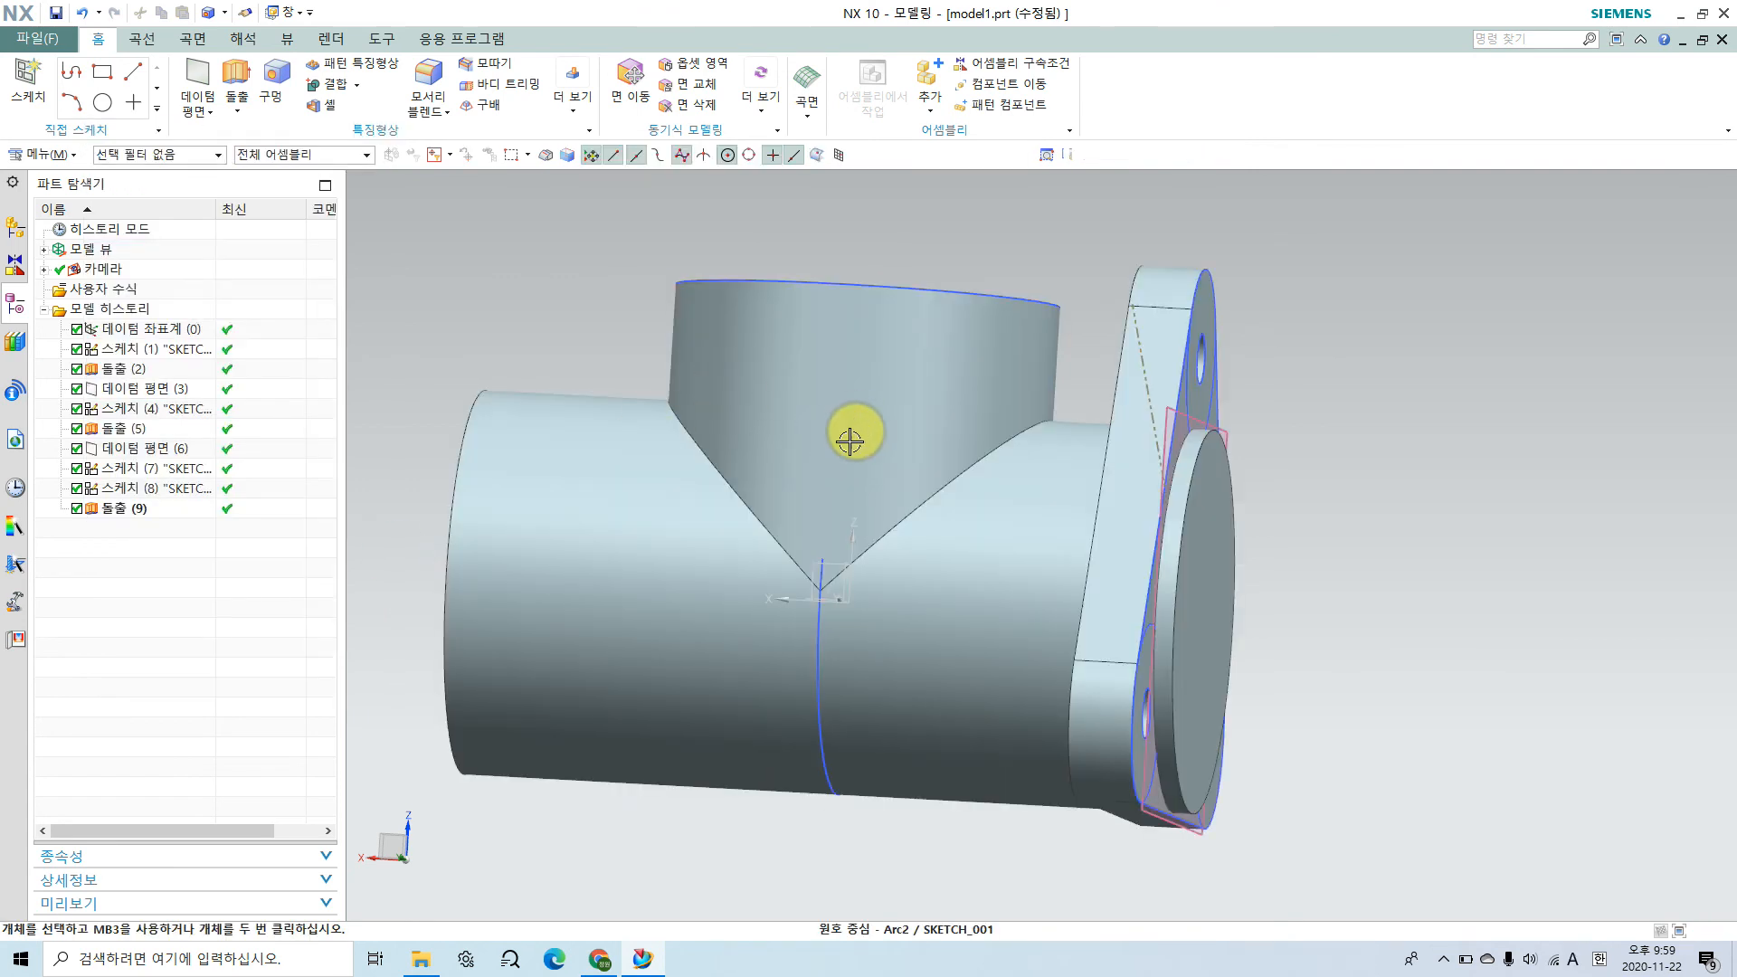
# Step: Start a general hole (일반 구멍) at the centre of the vertical cylinder's top circle
pyautogui.moveTo(818, 419); pyautogui.dragTo(798, 516, button='middle')
pyautogui.click(286, 78)
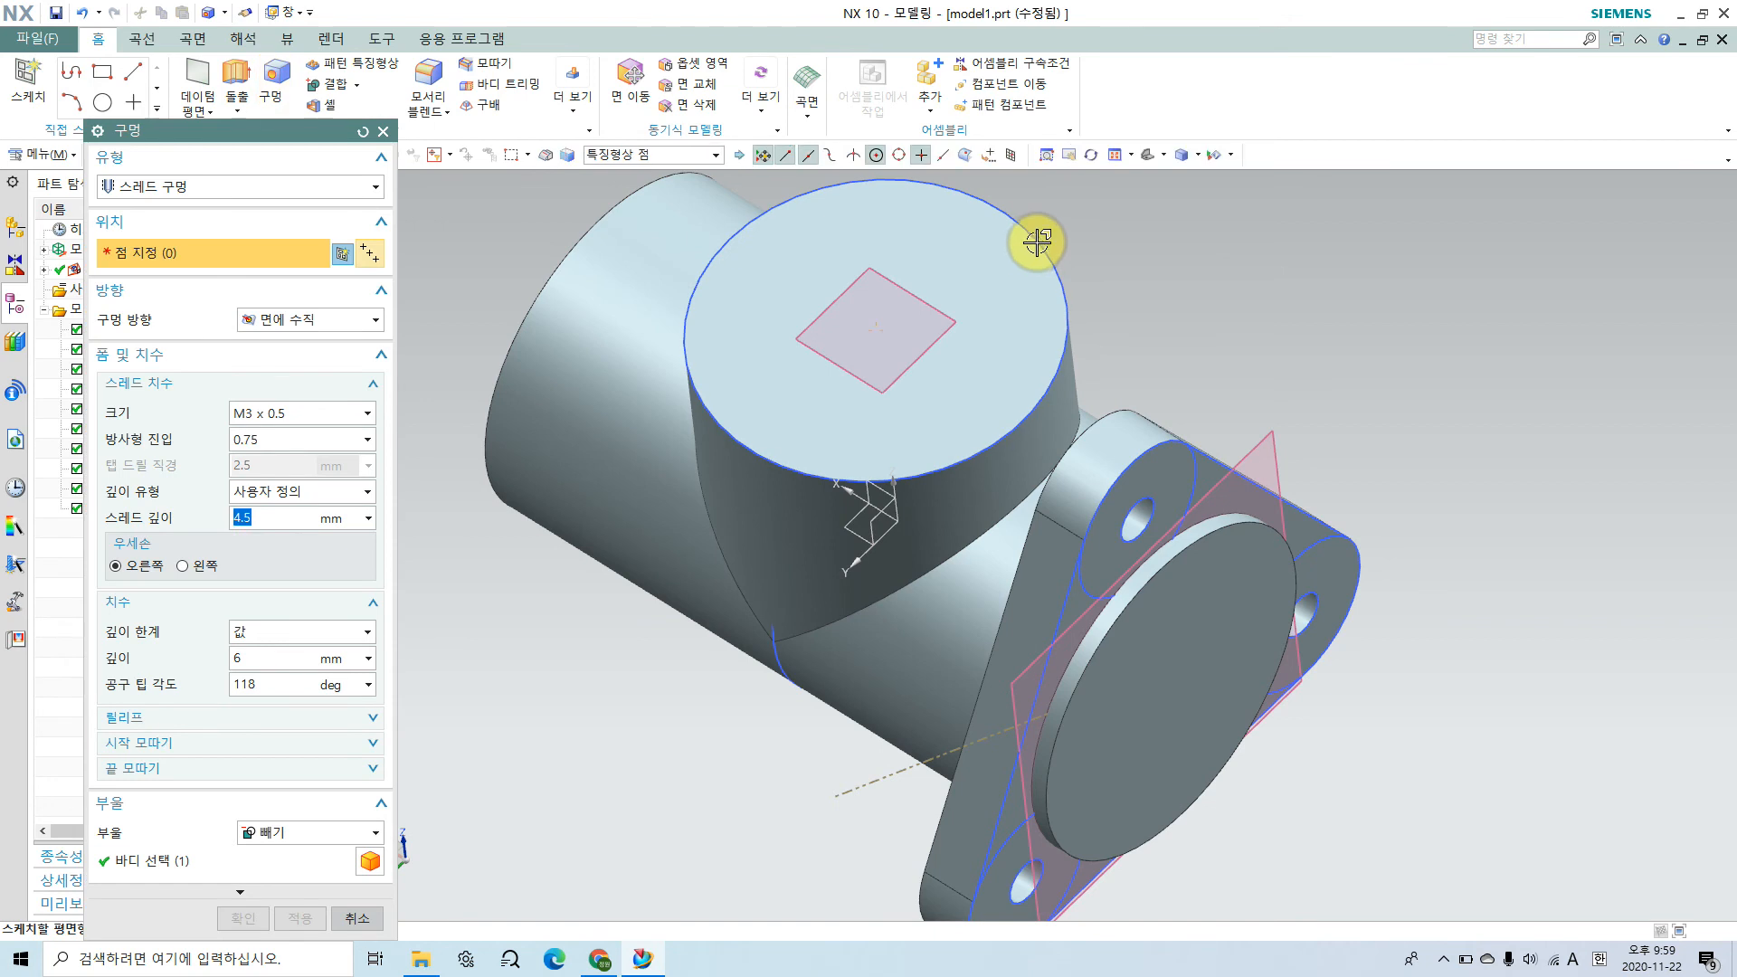
pyautogui.click(1037, 242)
pyautogui.moveTo(922, 637); pyautogui.dragTo(957, 561, button='middle')
pyautogui.click(208, 187)
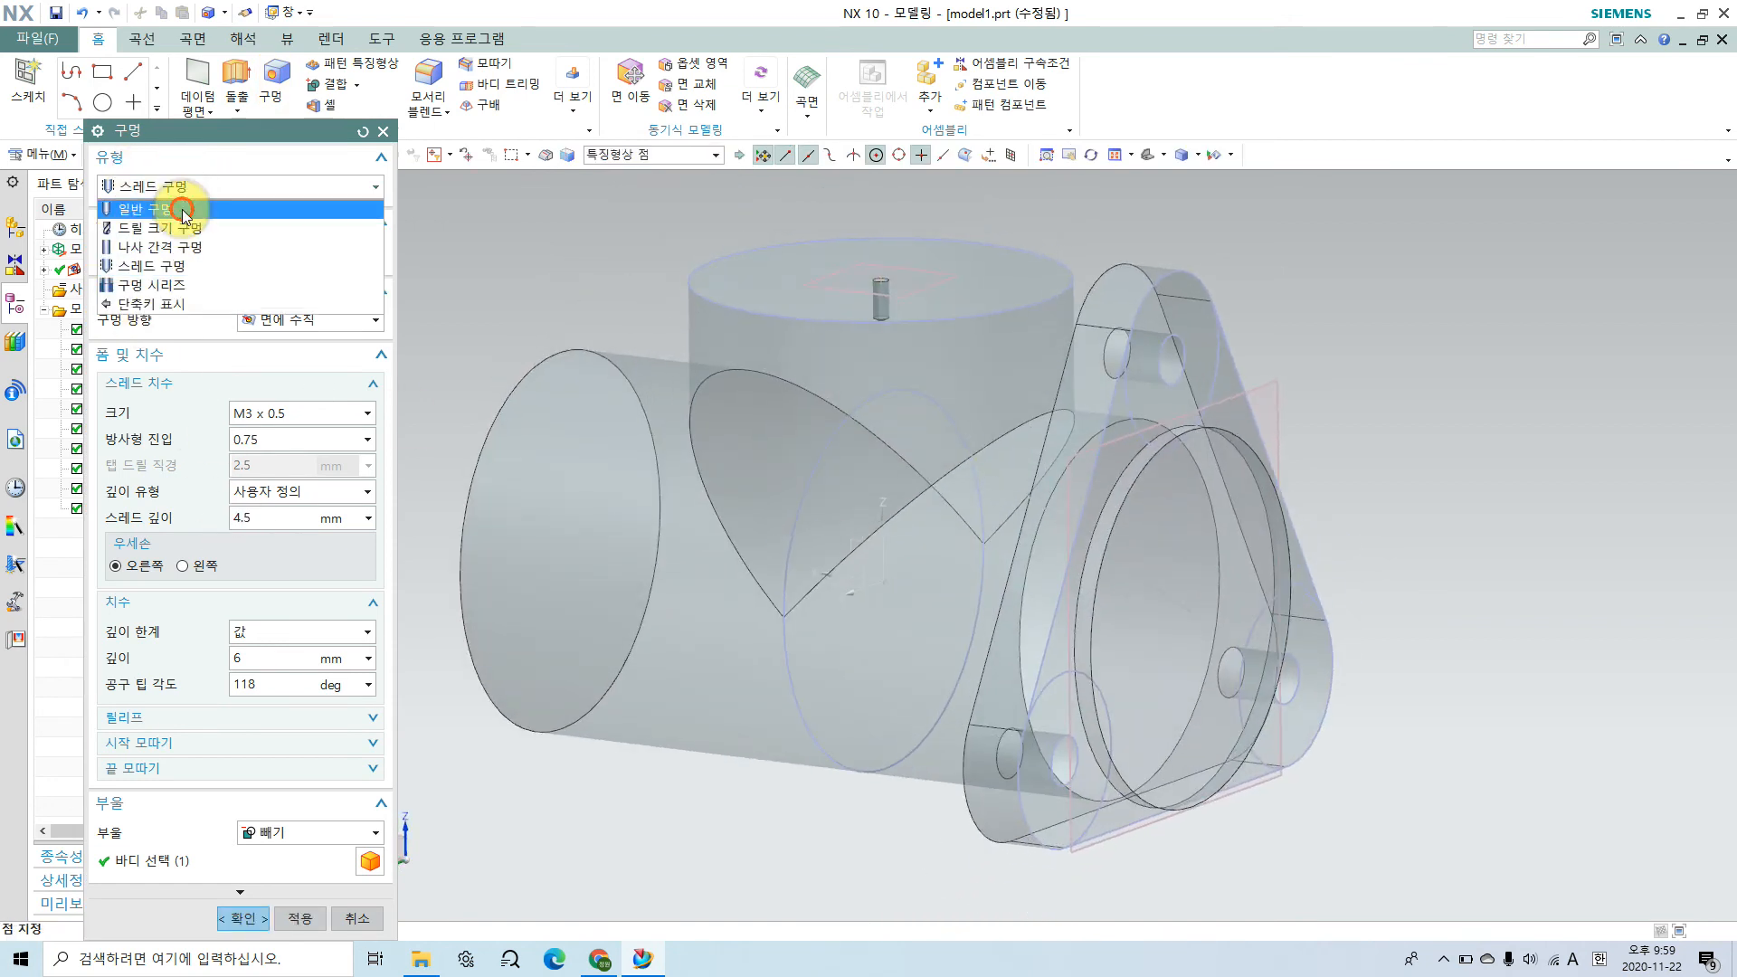
pyautogui.click(154, 203)
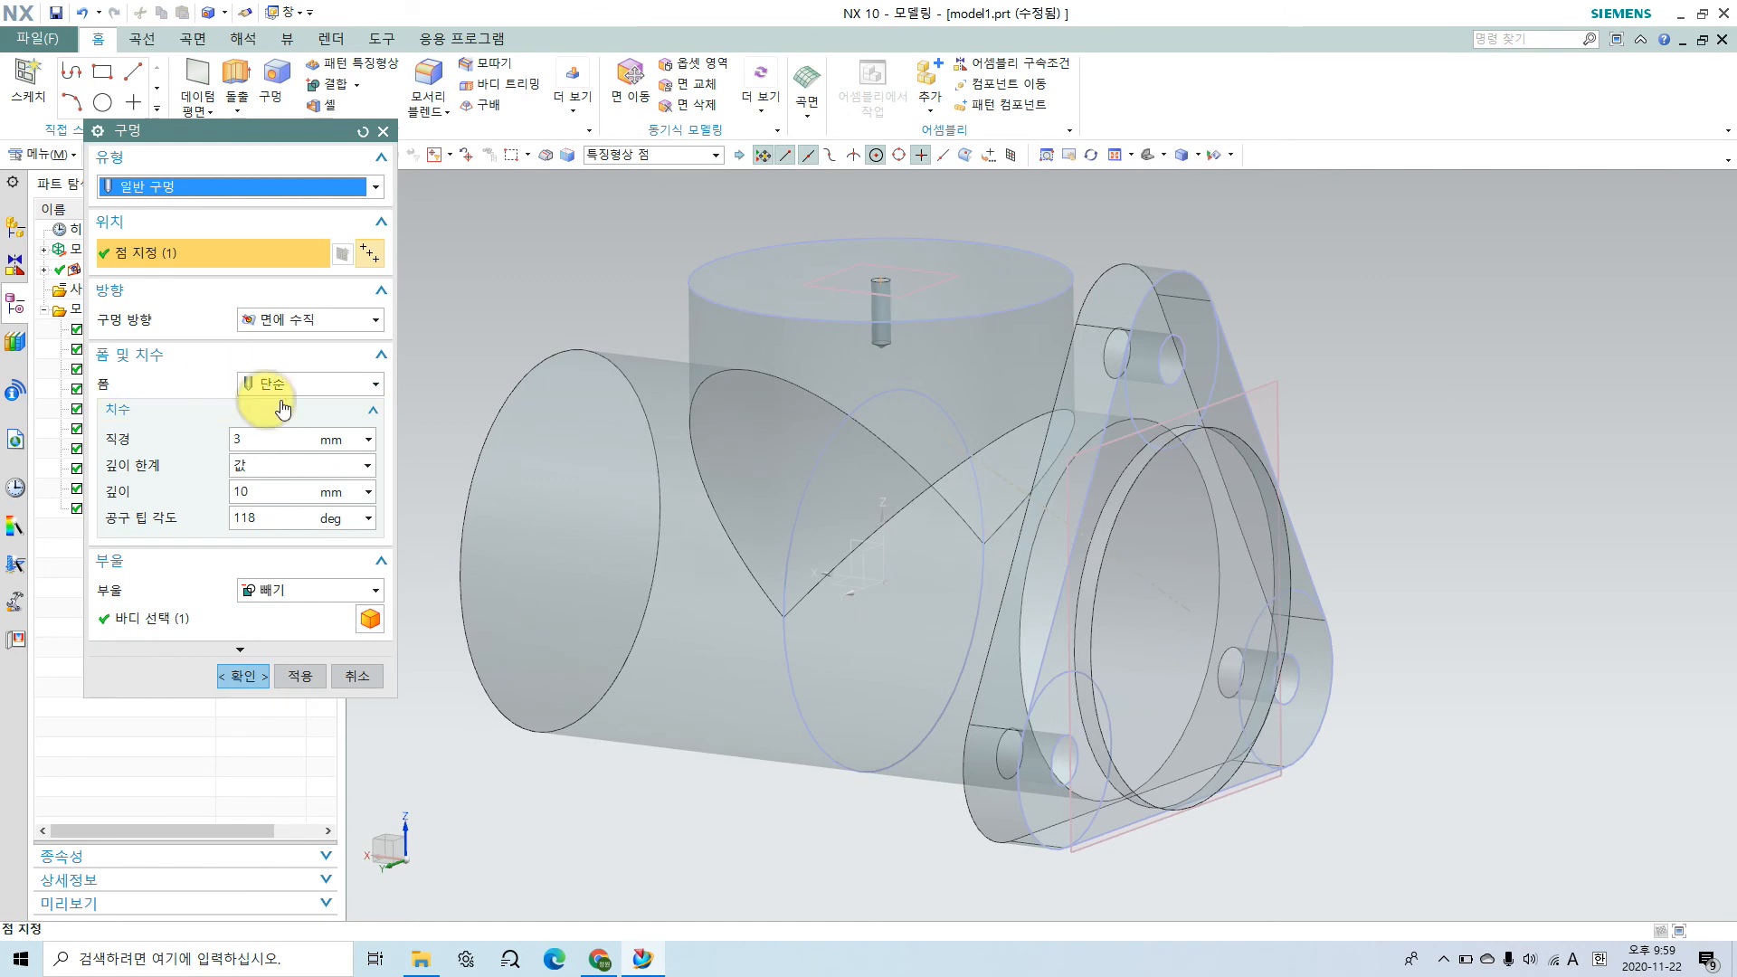
# Step: Give the simple hole a diameter of 38 mm and a depth of 48 mm, and subtract it from the body
pyautogui.click(176, 440)
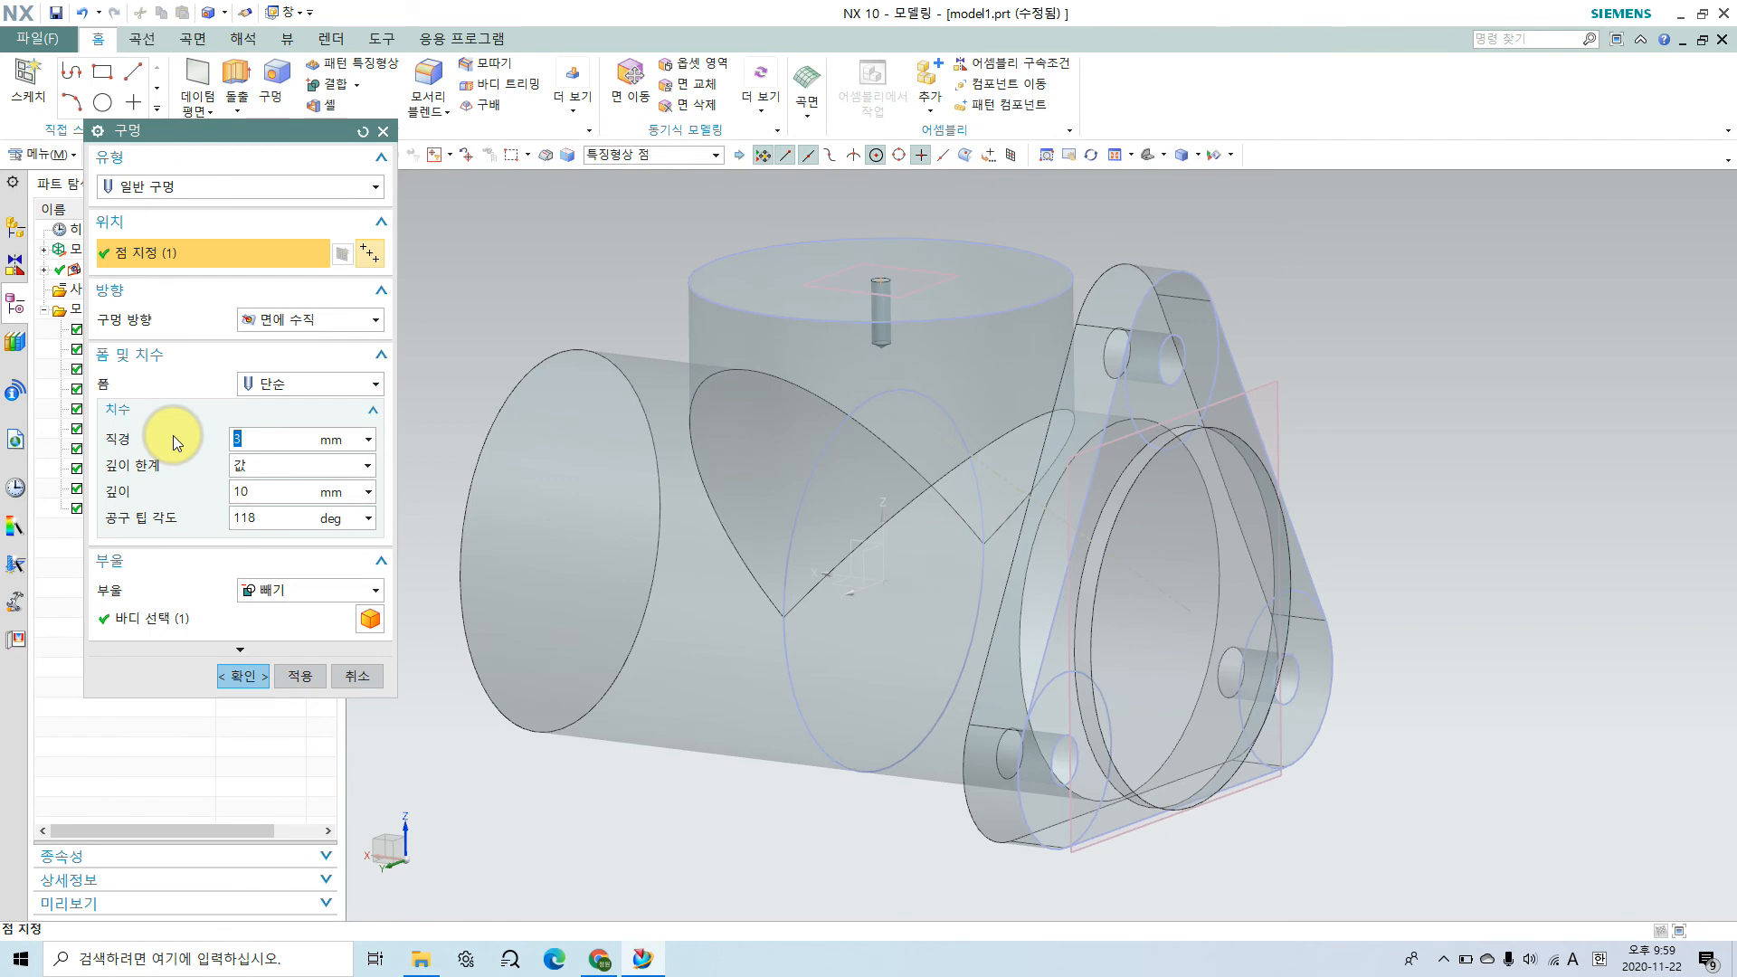
pyautogui.write('38')
pyautogui.press('Return')
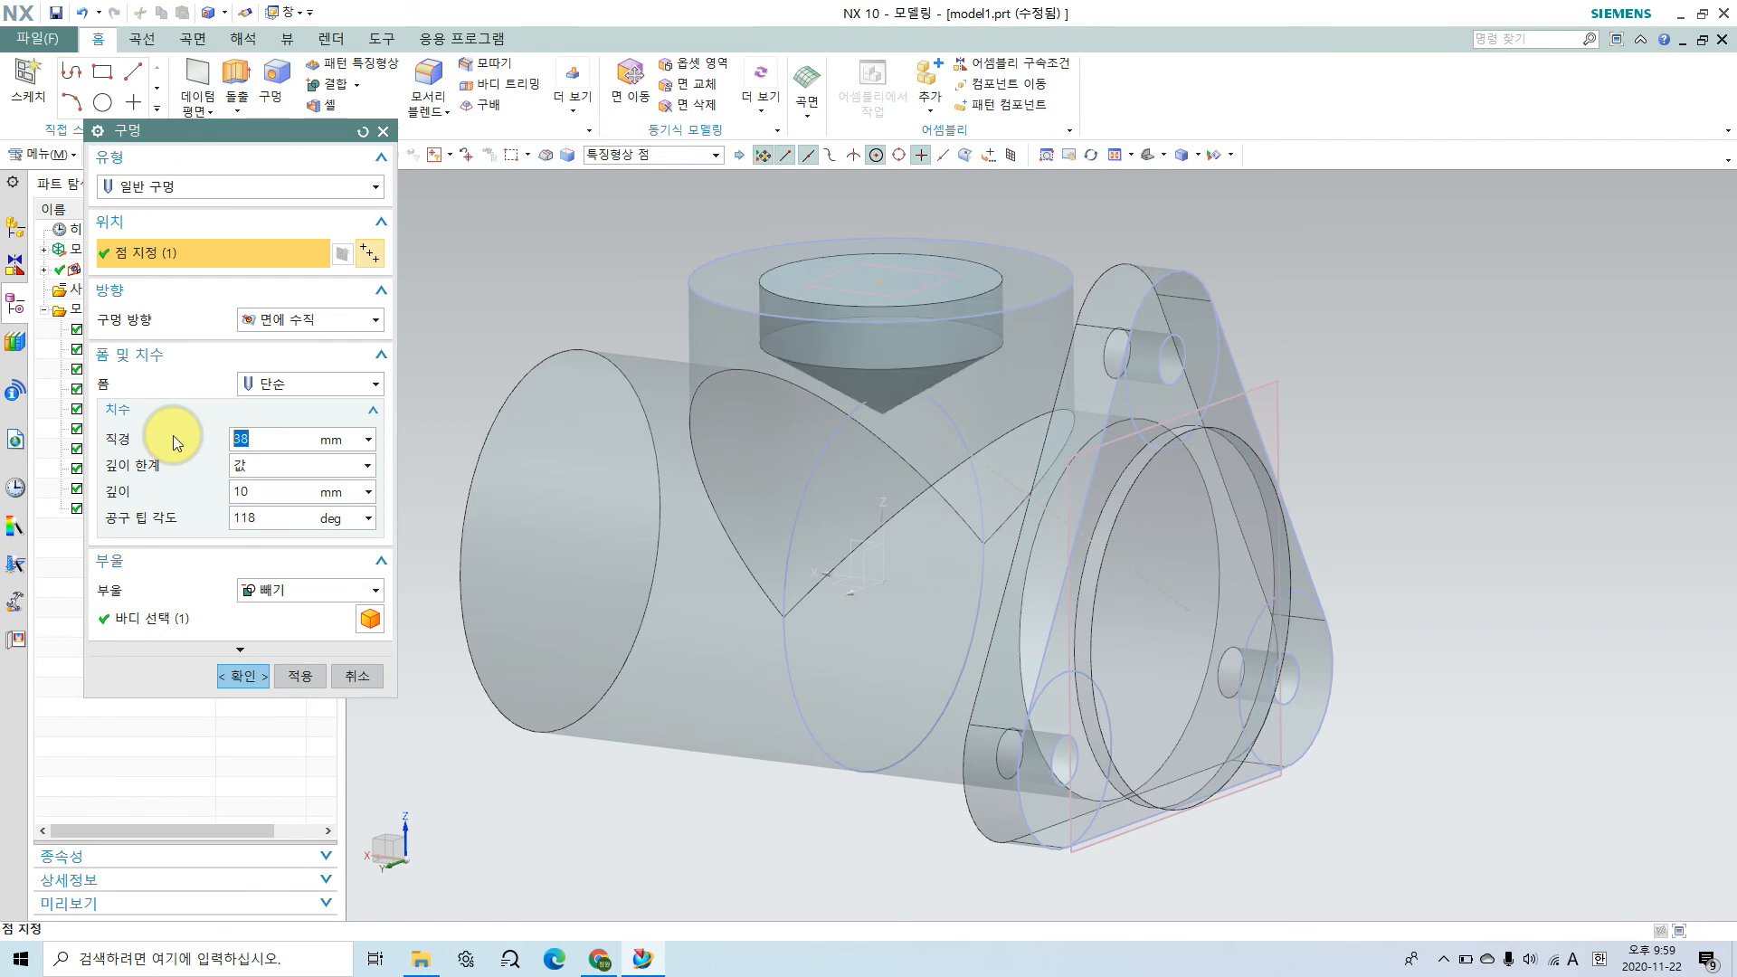
pyautogui.click(273, 465)
pyautogui.click(270, 488)
pyautogui.doubleClick(274, 493)
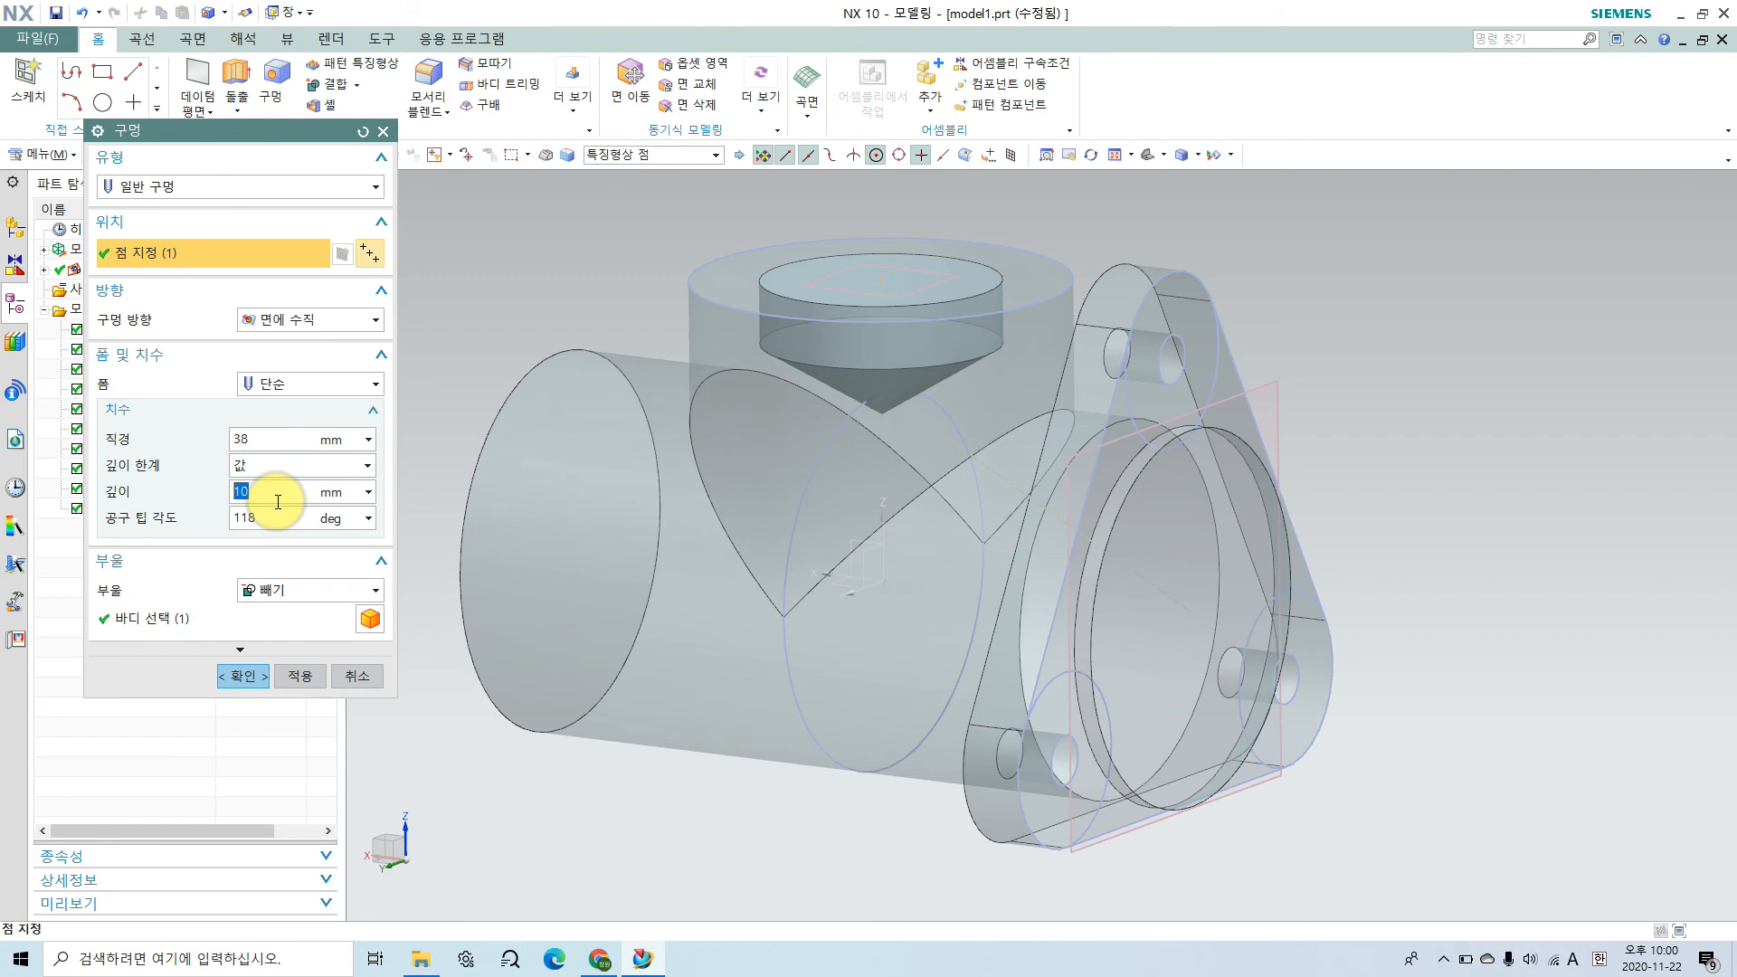
pyautogui.press('Return')
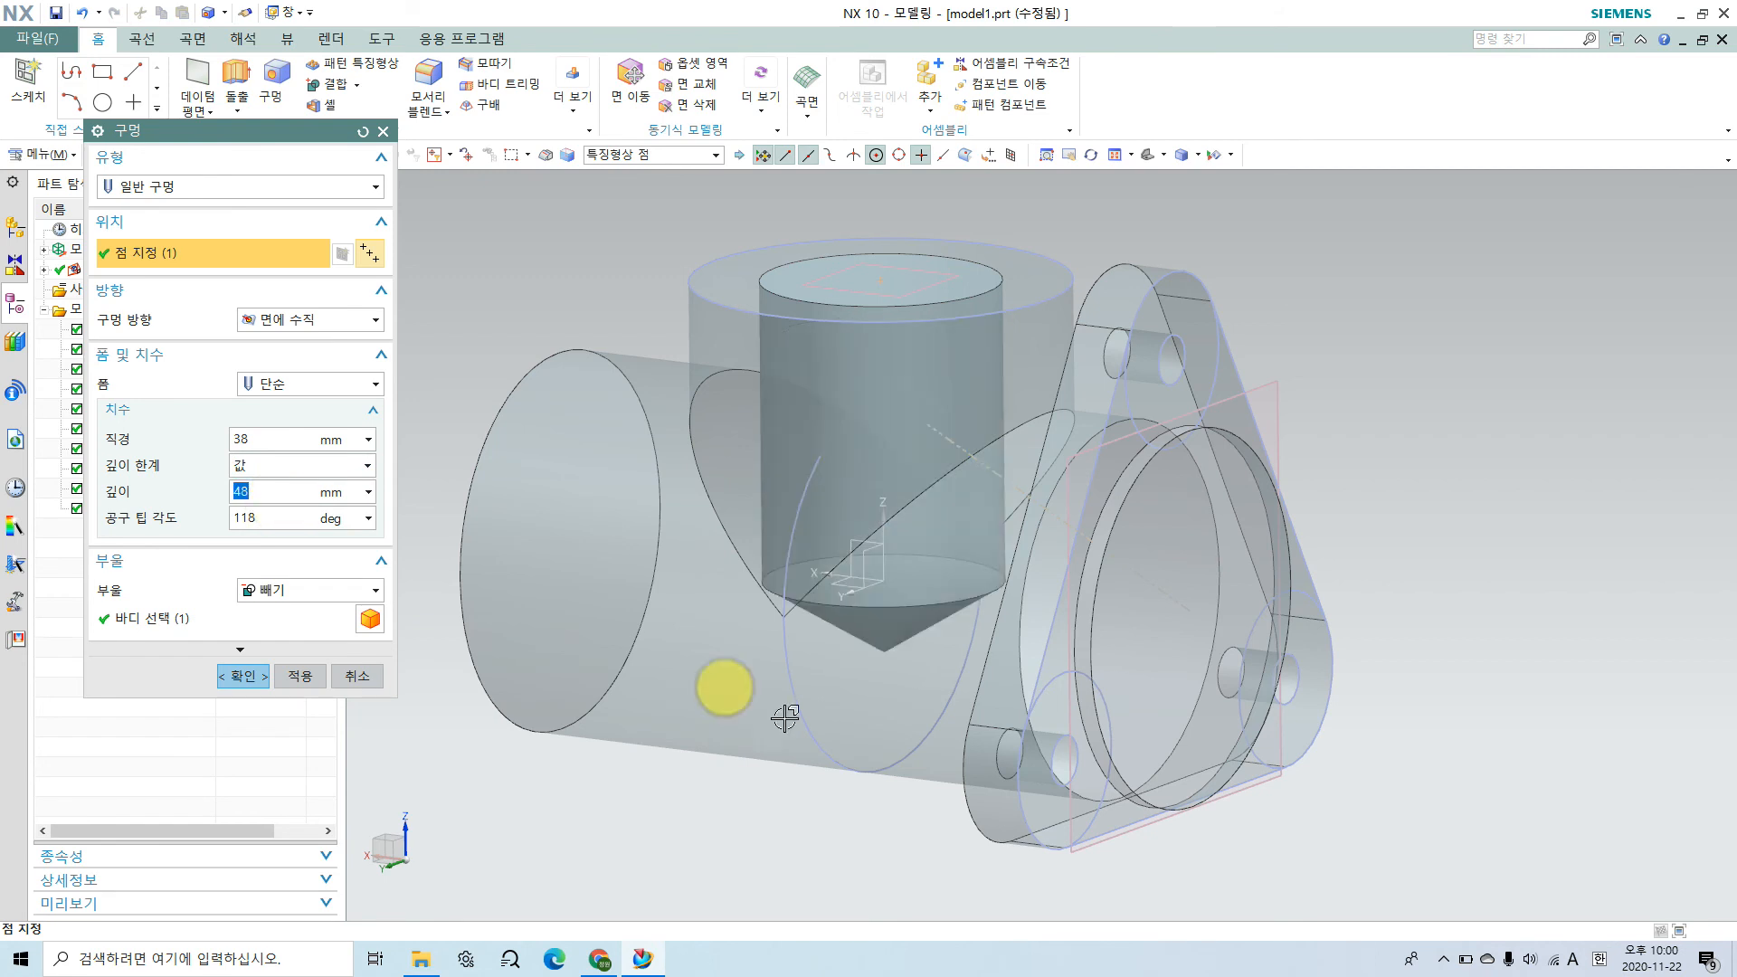
pyautogui.moveTo(923, 718); pyautogui.dragTo(983, 679, button='middle')
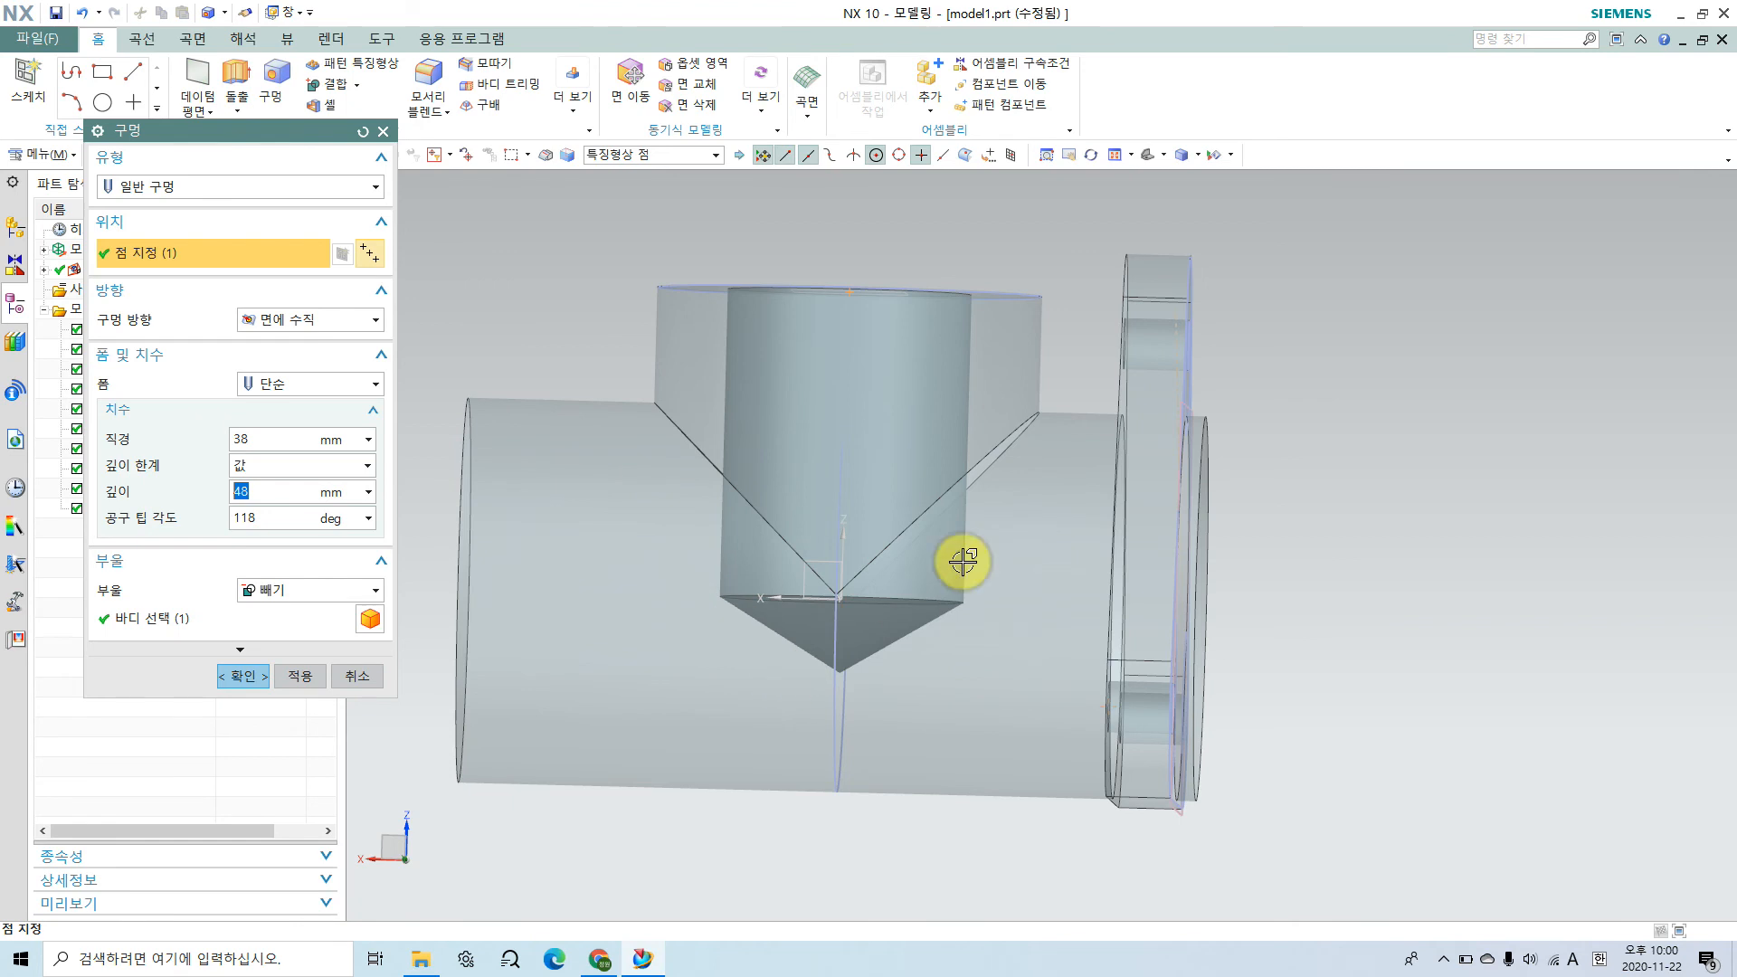
pyautogui.moveTo(1028, 497); pyautogui.dragTo(973, 555, button='middle')
pyautogui.click(242, 676)
# Step: Start a new sketch on the datum coordinate system's XZ plane, checking the assembly drawing's cavity first
pyautogui.moveTo(1086, 647); pyautogui.dragTo(993, 504, button='middle')
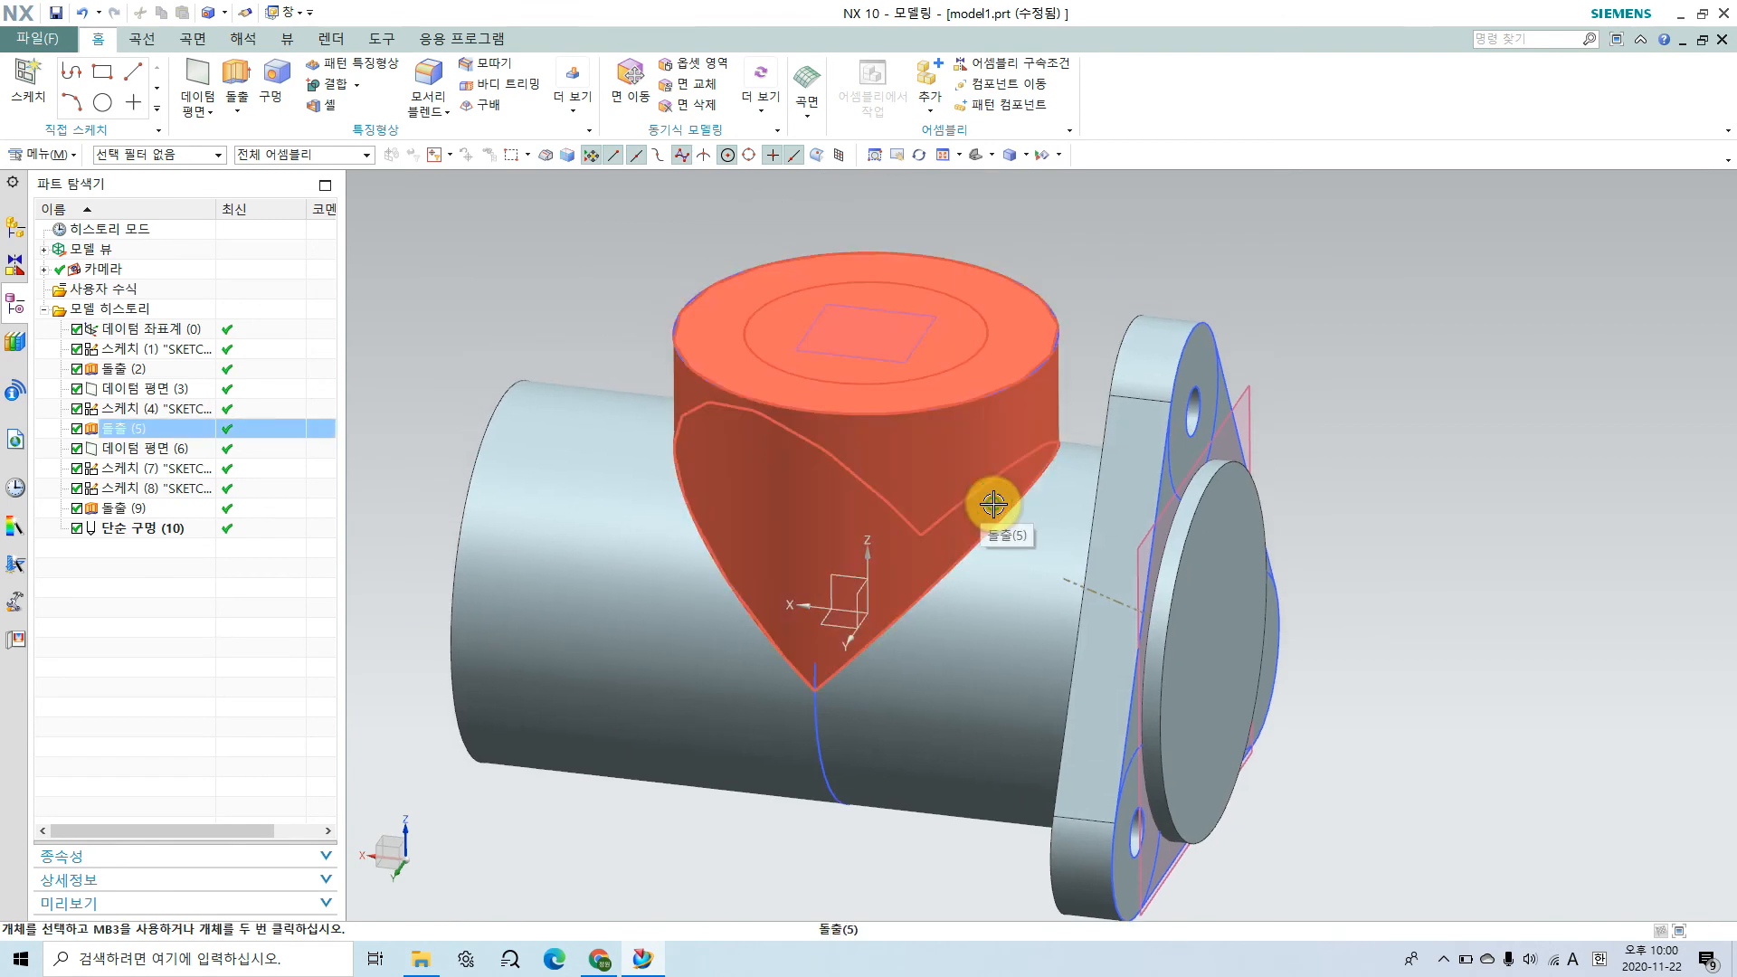
pyautogui.moveTo(1084, 561); pyautogui.dragTo(942, 554, button='middle')
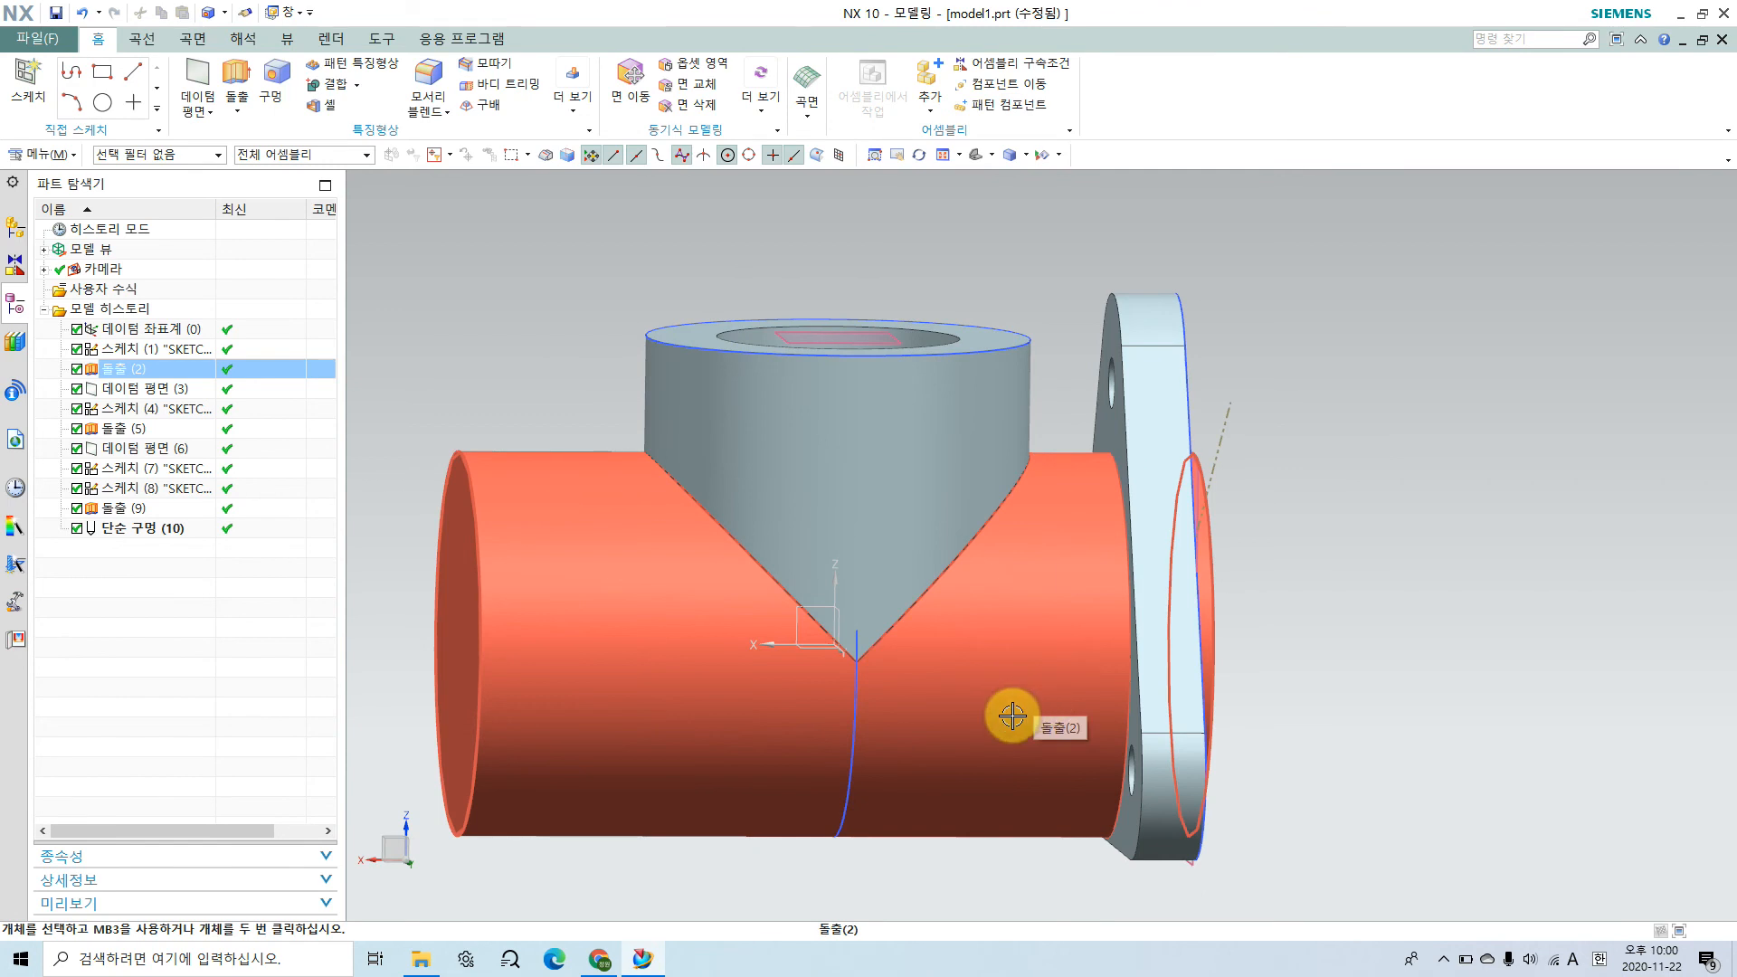
pyautogui.moveTo(795, 736); pyautogui.dragTo(869, 757, button='middle')
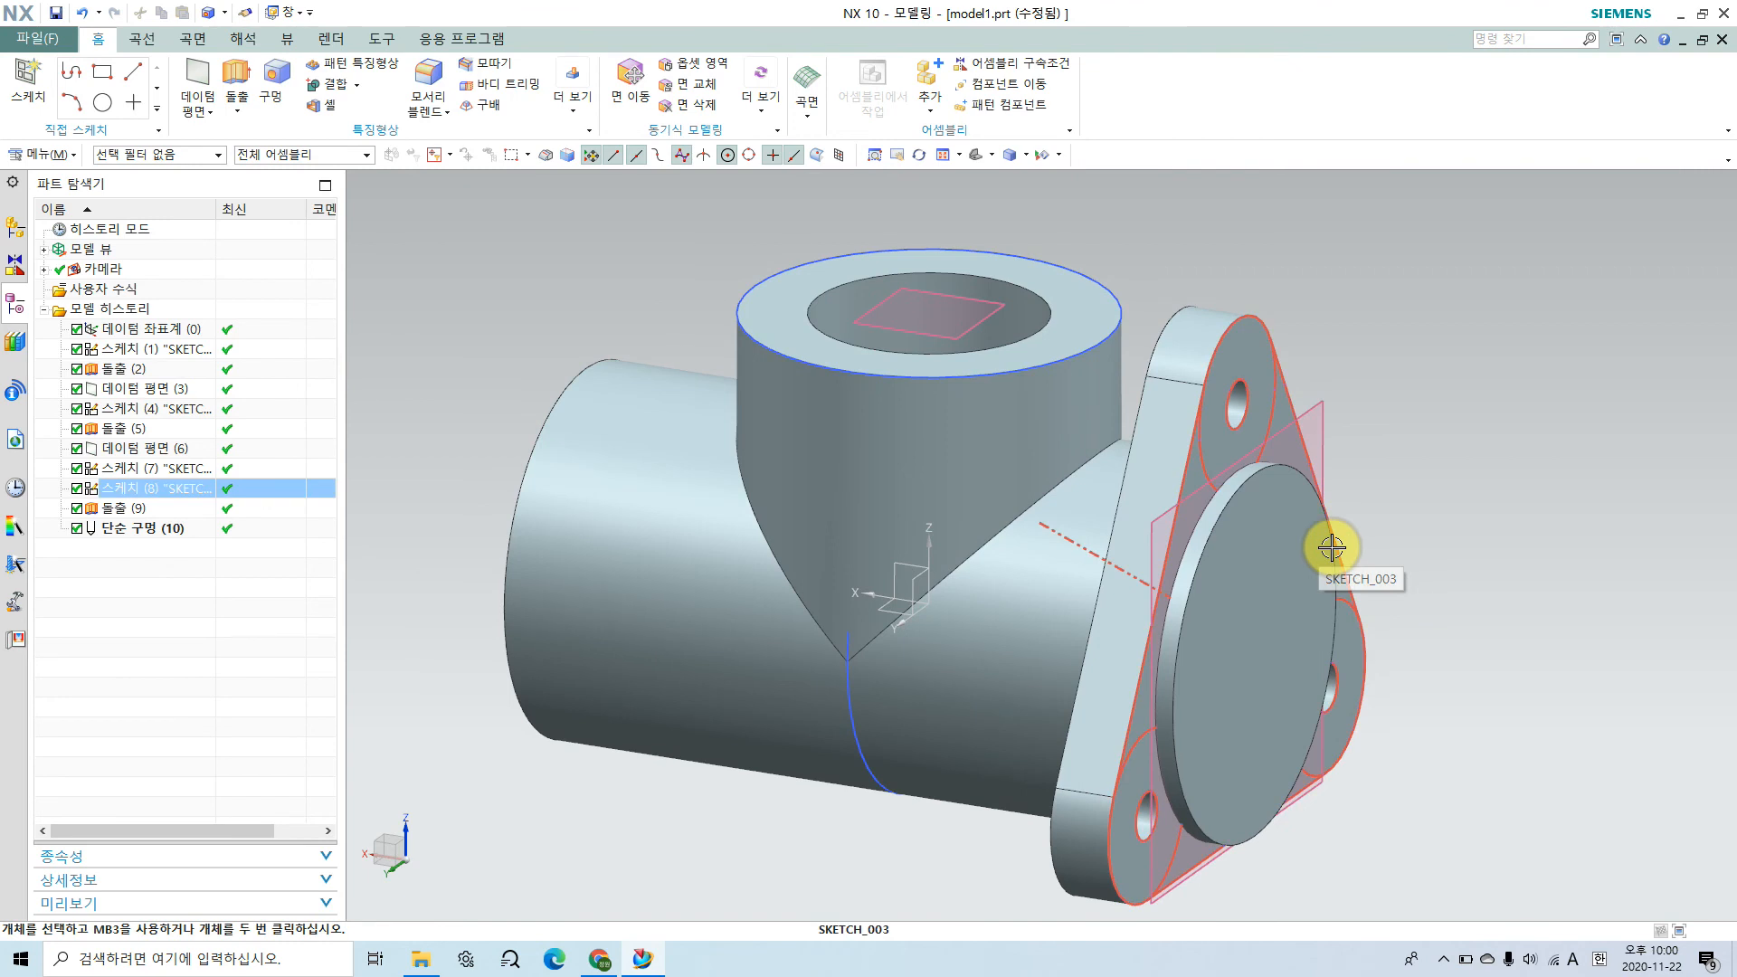
pyautogui.click(16, 81)
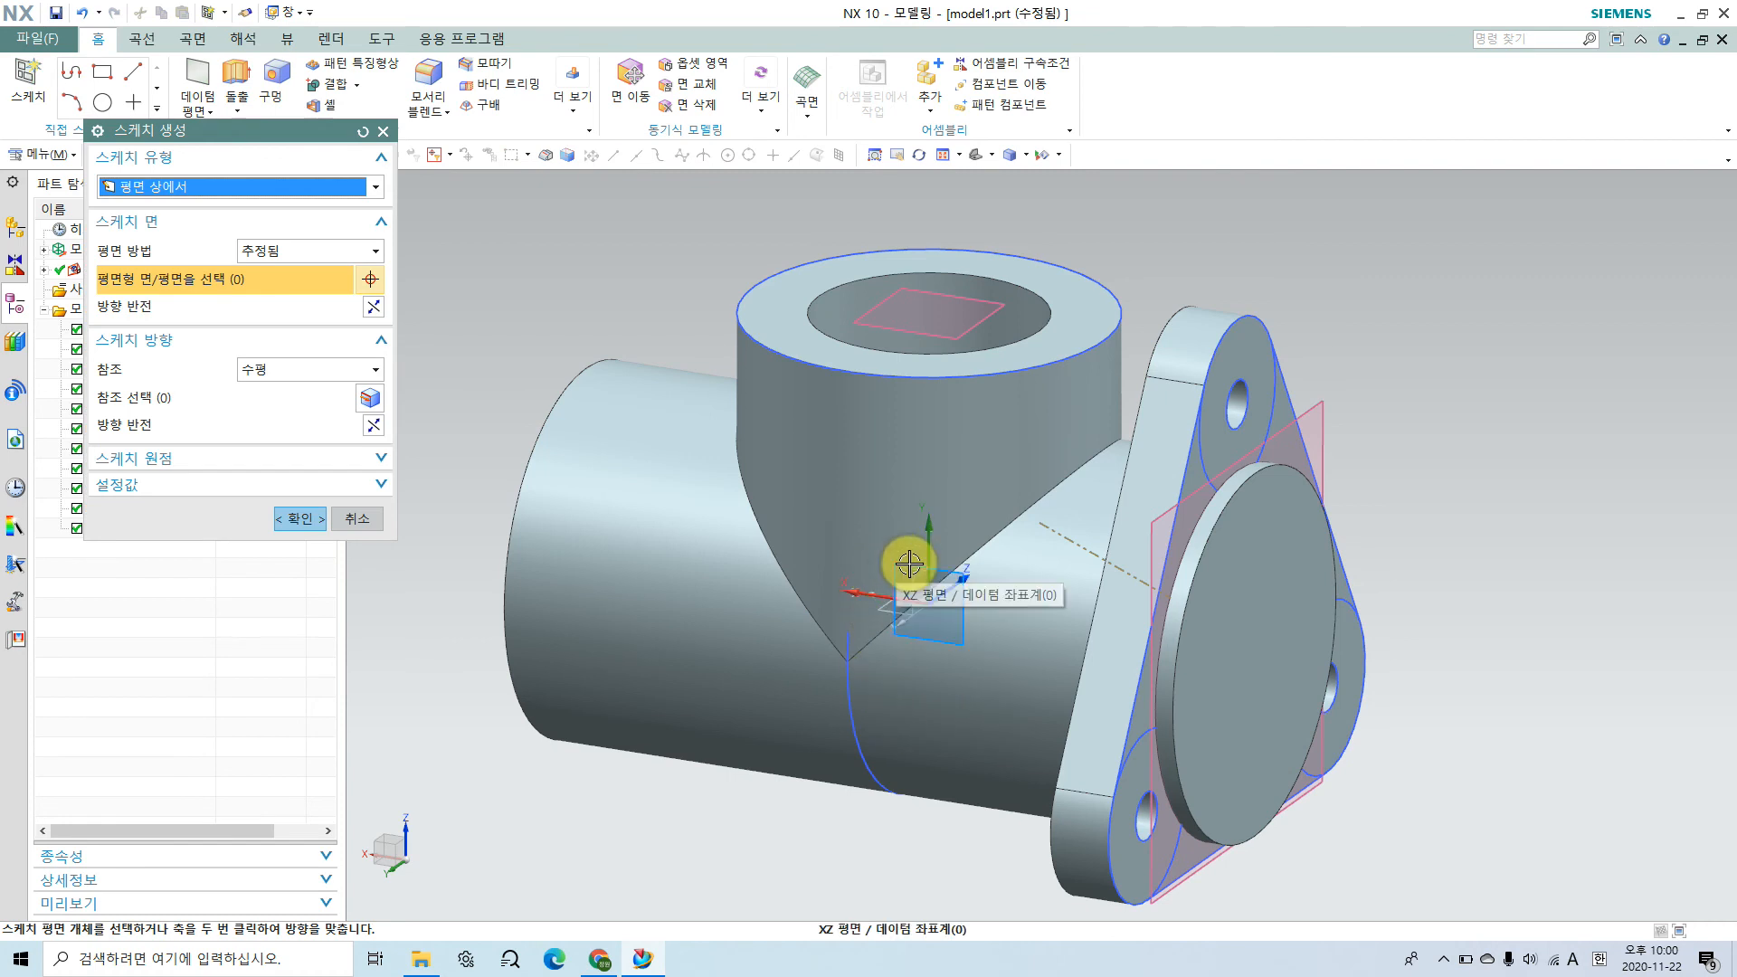
pyautogui.moveTo(907, 787); pyautogui.dragTo(940, 742, button='middle')
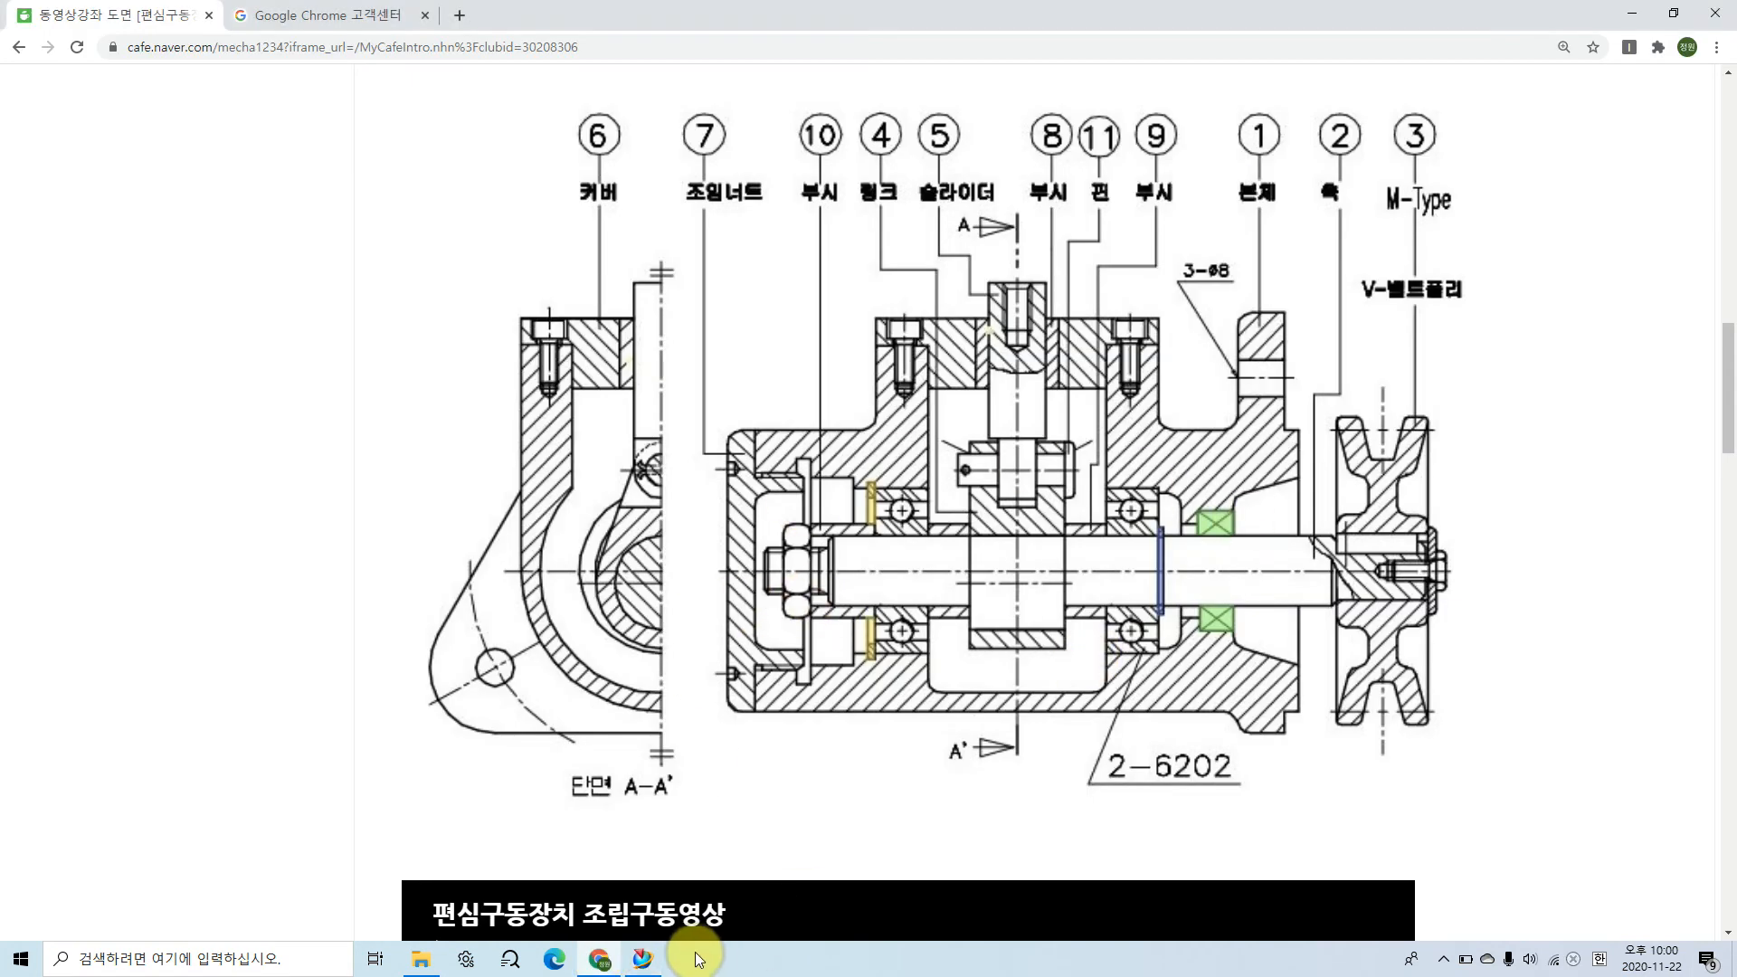
pyautogui.click(639, 961)
pyautogui.moveTo(945, 749); pyautogui.dragTo(939, 750, button='middle')
pyautogui.click(918, 632)
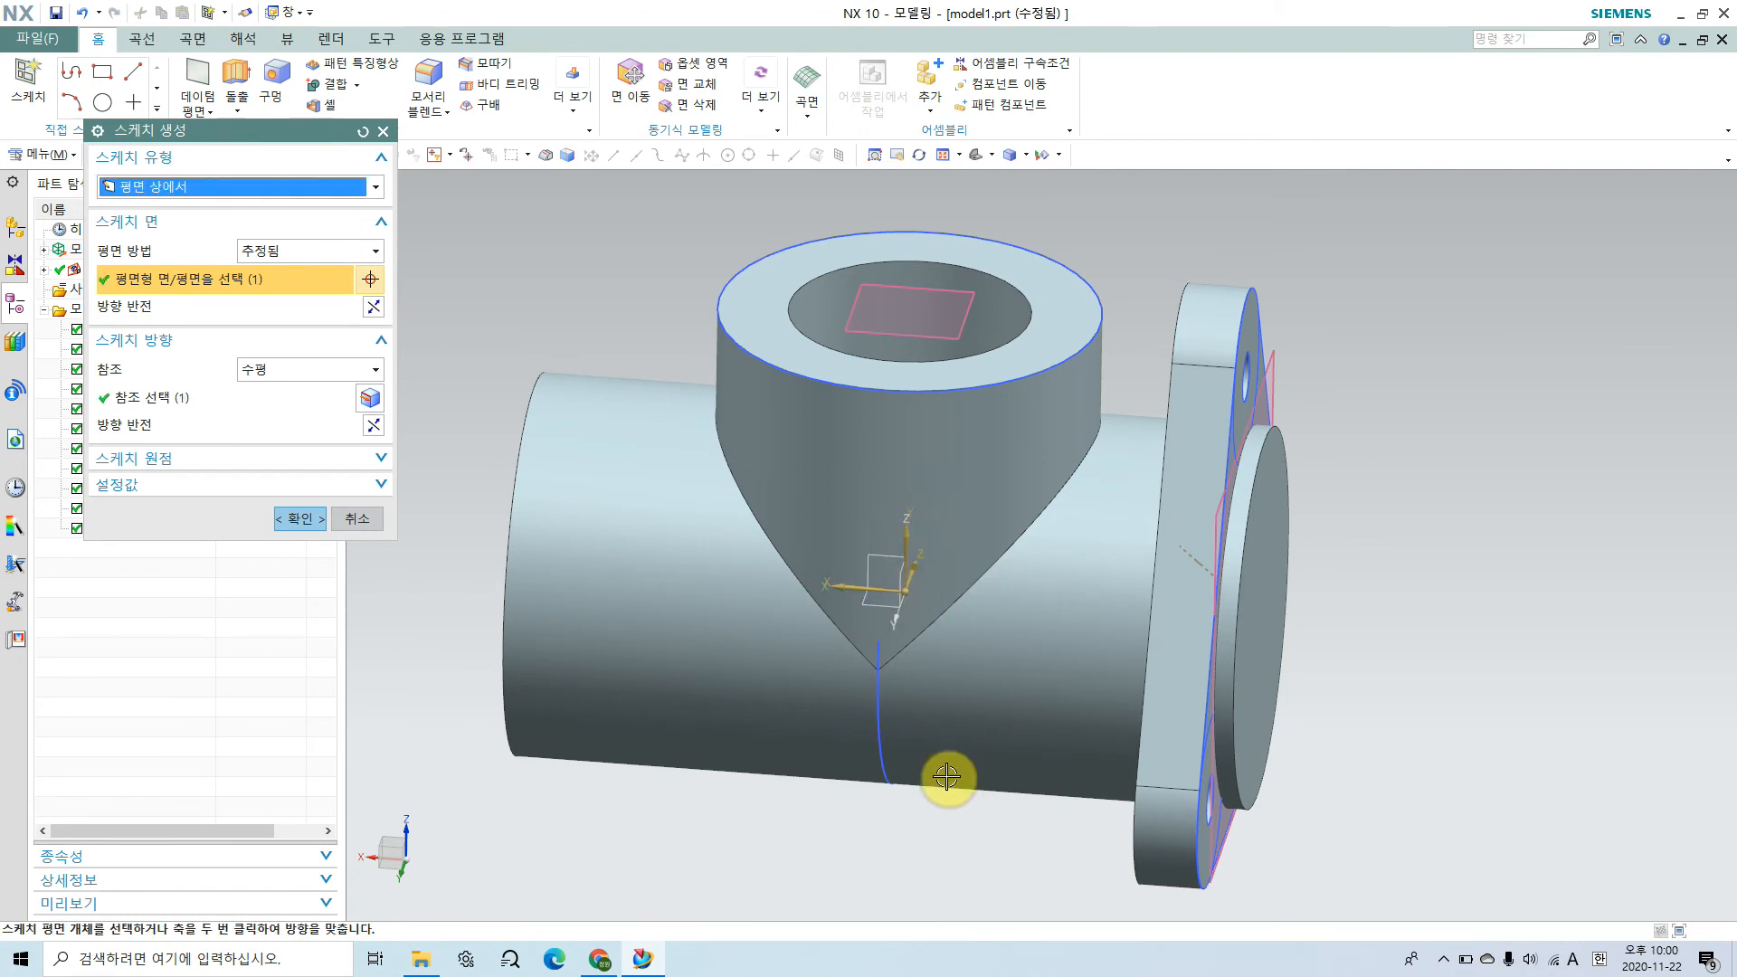
# Step: Reverse the new sketch's horizontal reference direction and plane normal so that its horizontal axis points toward the flange
pyautogui.click(372, 425)
pyautogui.click(373, 308)
pyautogui.moveTo(965, 698); pyautogui.dragTo(967, 659, button='middle')
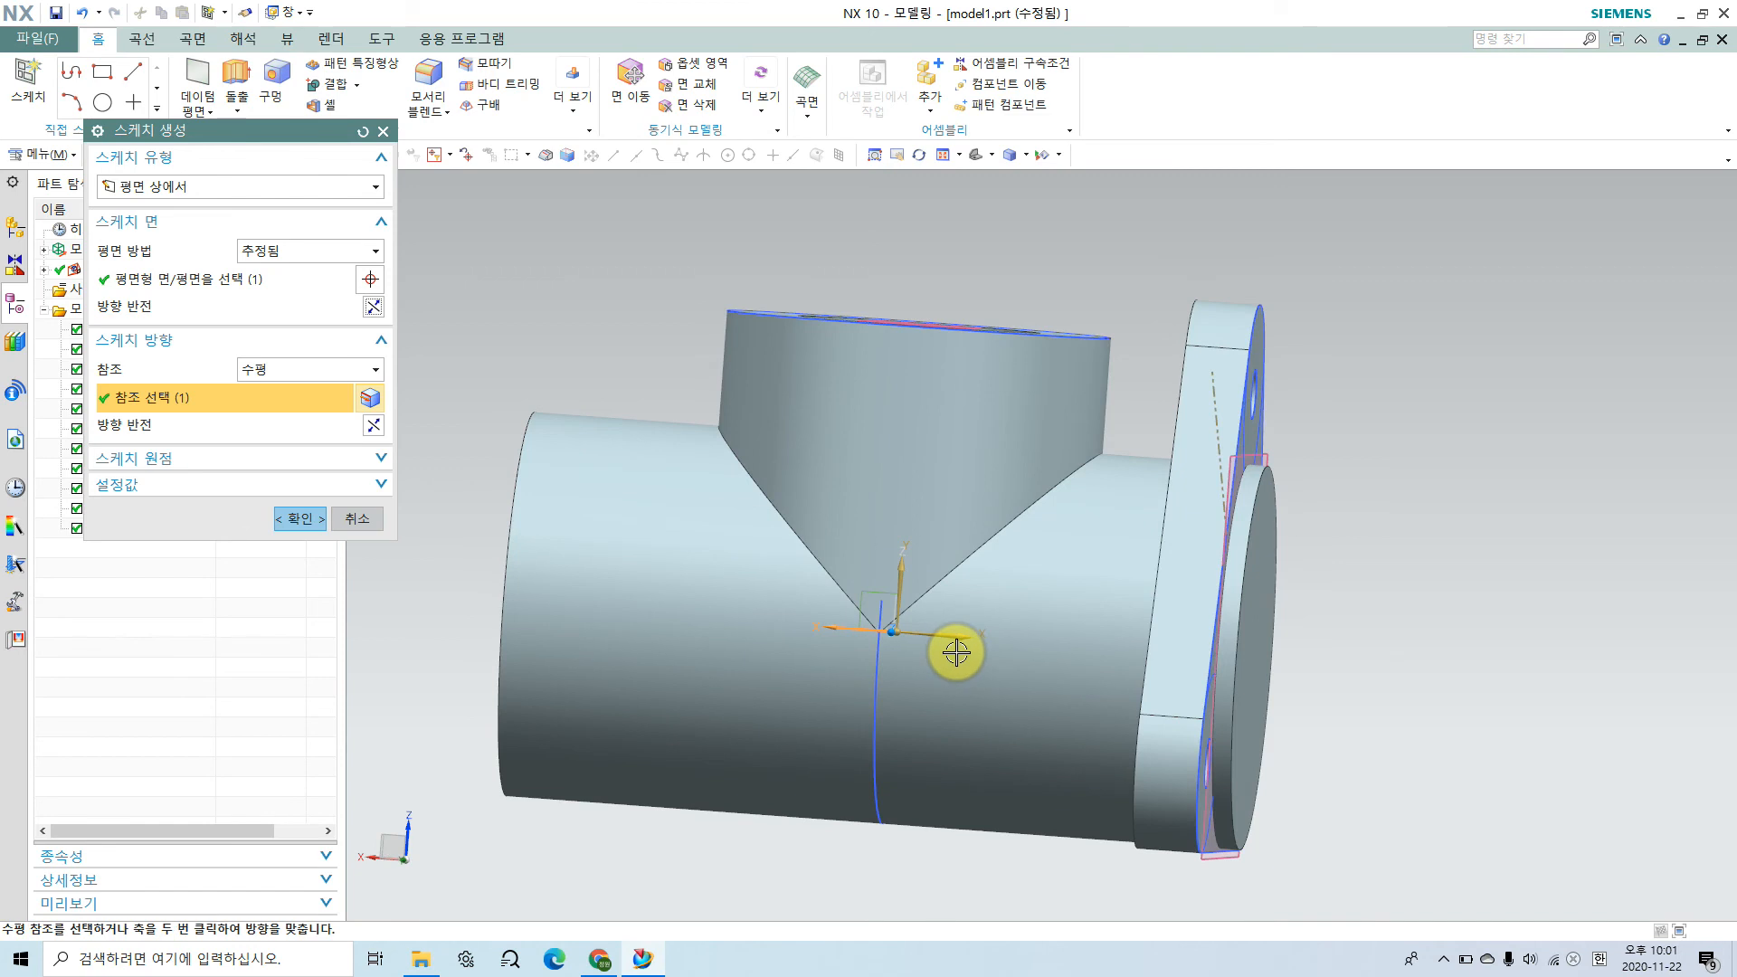
pyautogui.moveTo(895, 628); pyautogui.dragTo(1093, 636)
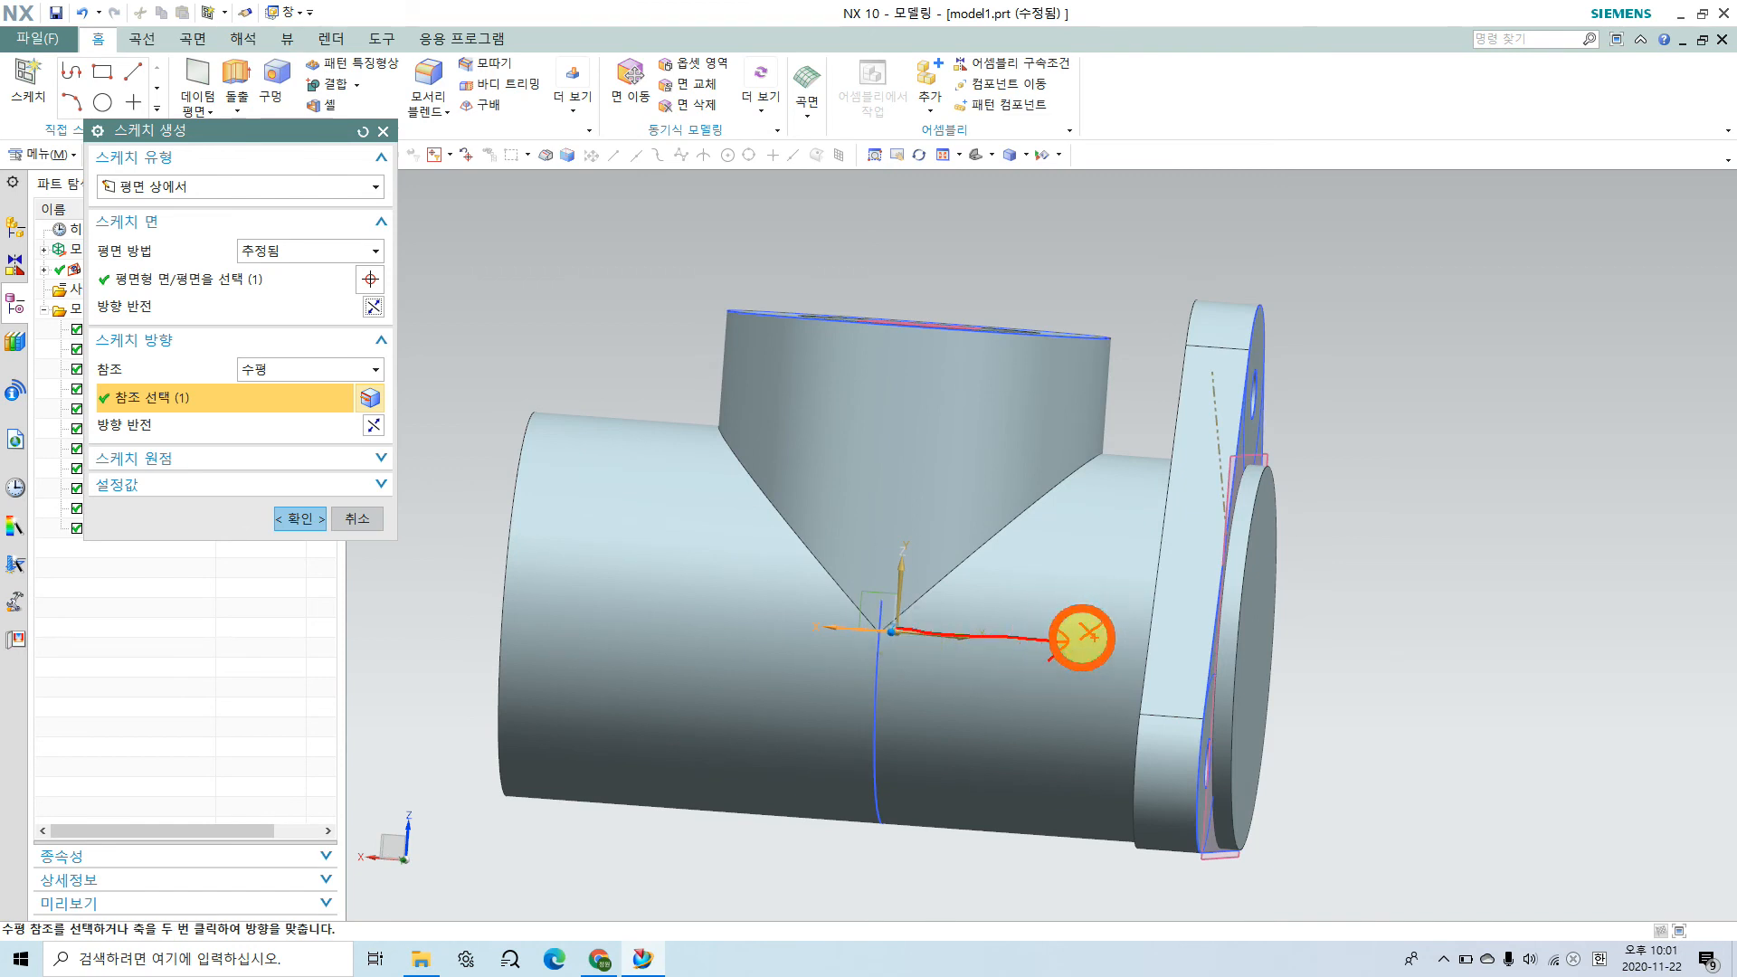
pyautogui.moveTo(898, 625)
pyautogui.mouseDown()
pyautogui.moveTo(922, 509)
pyautogui.moveTo(941, 526)
pyautogui.moveTo(957, 484)
pyautogui.mouseUp()
pyautogui.moveTo(974, 466); pyautogui.dragTo(955, 511)
pyautogui.press('Escape')
pyautogui.moveTo(949, 705); pyautogui.dragTo(915, 751, button='middle')
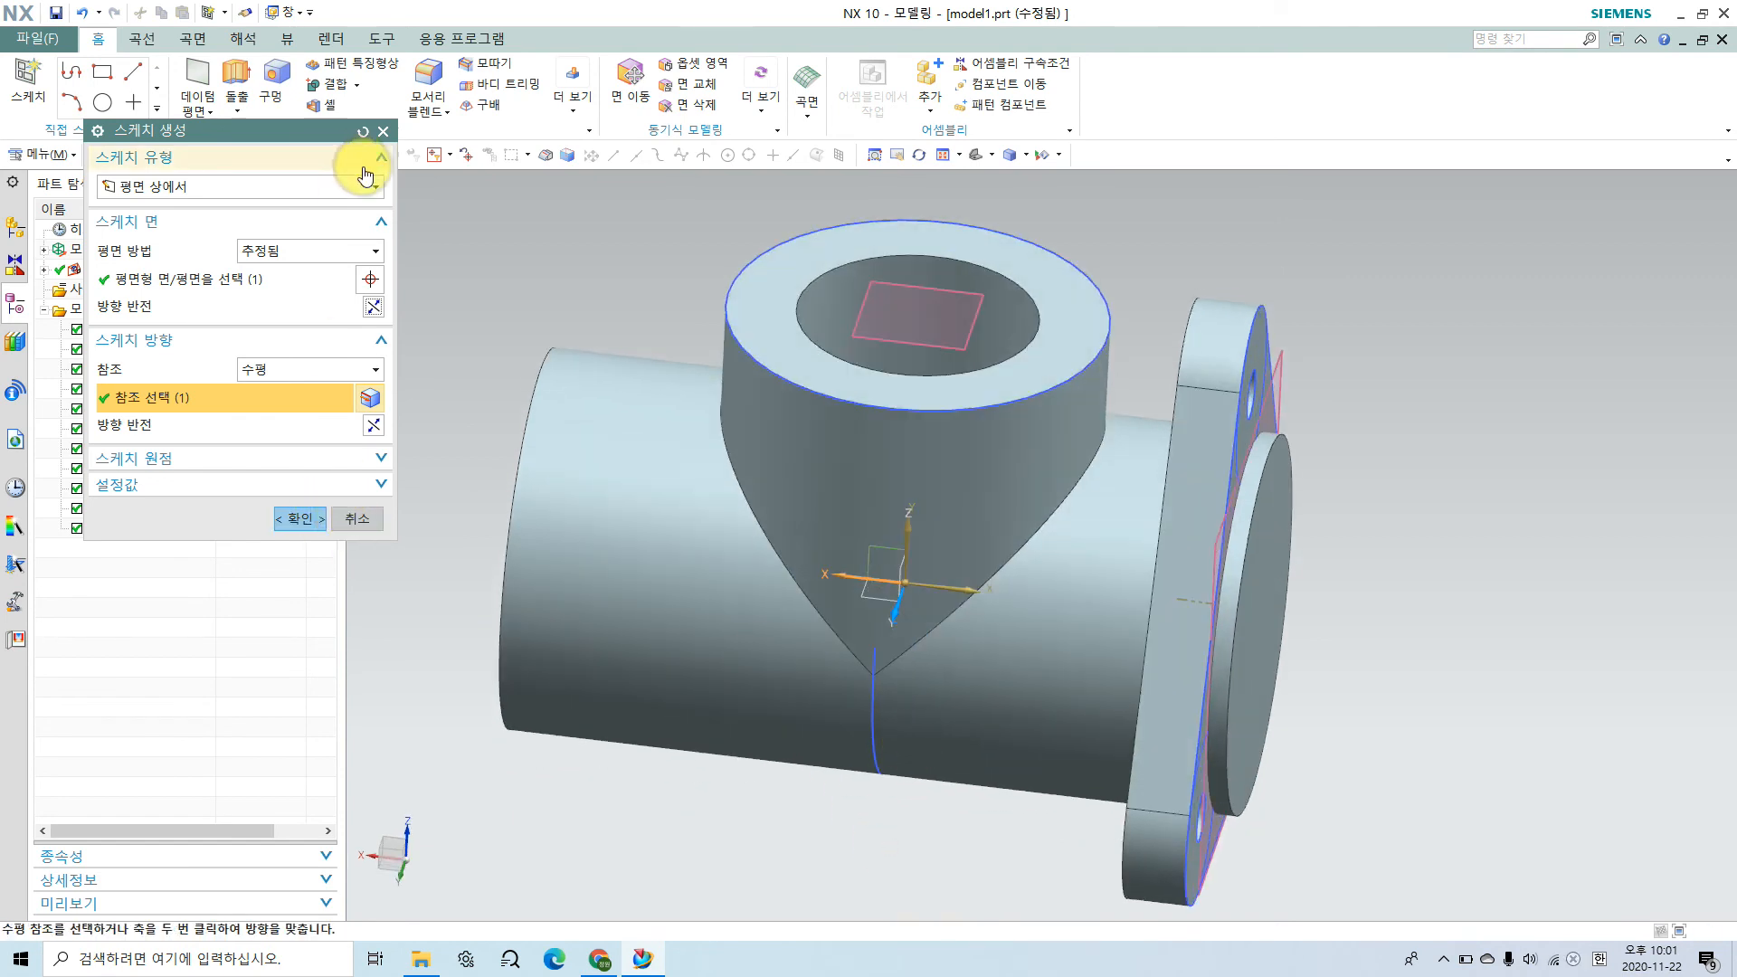
pyautogui.click(363, 131)
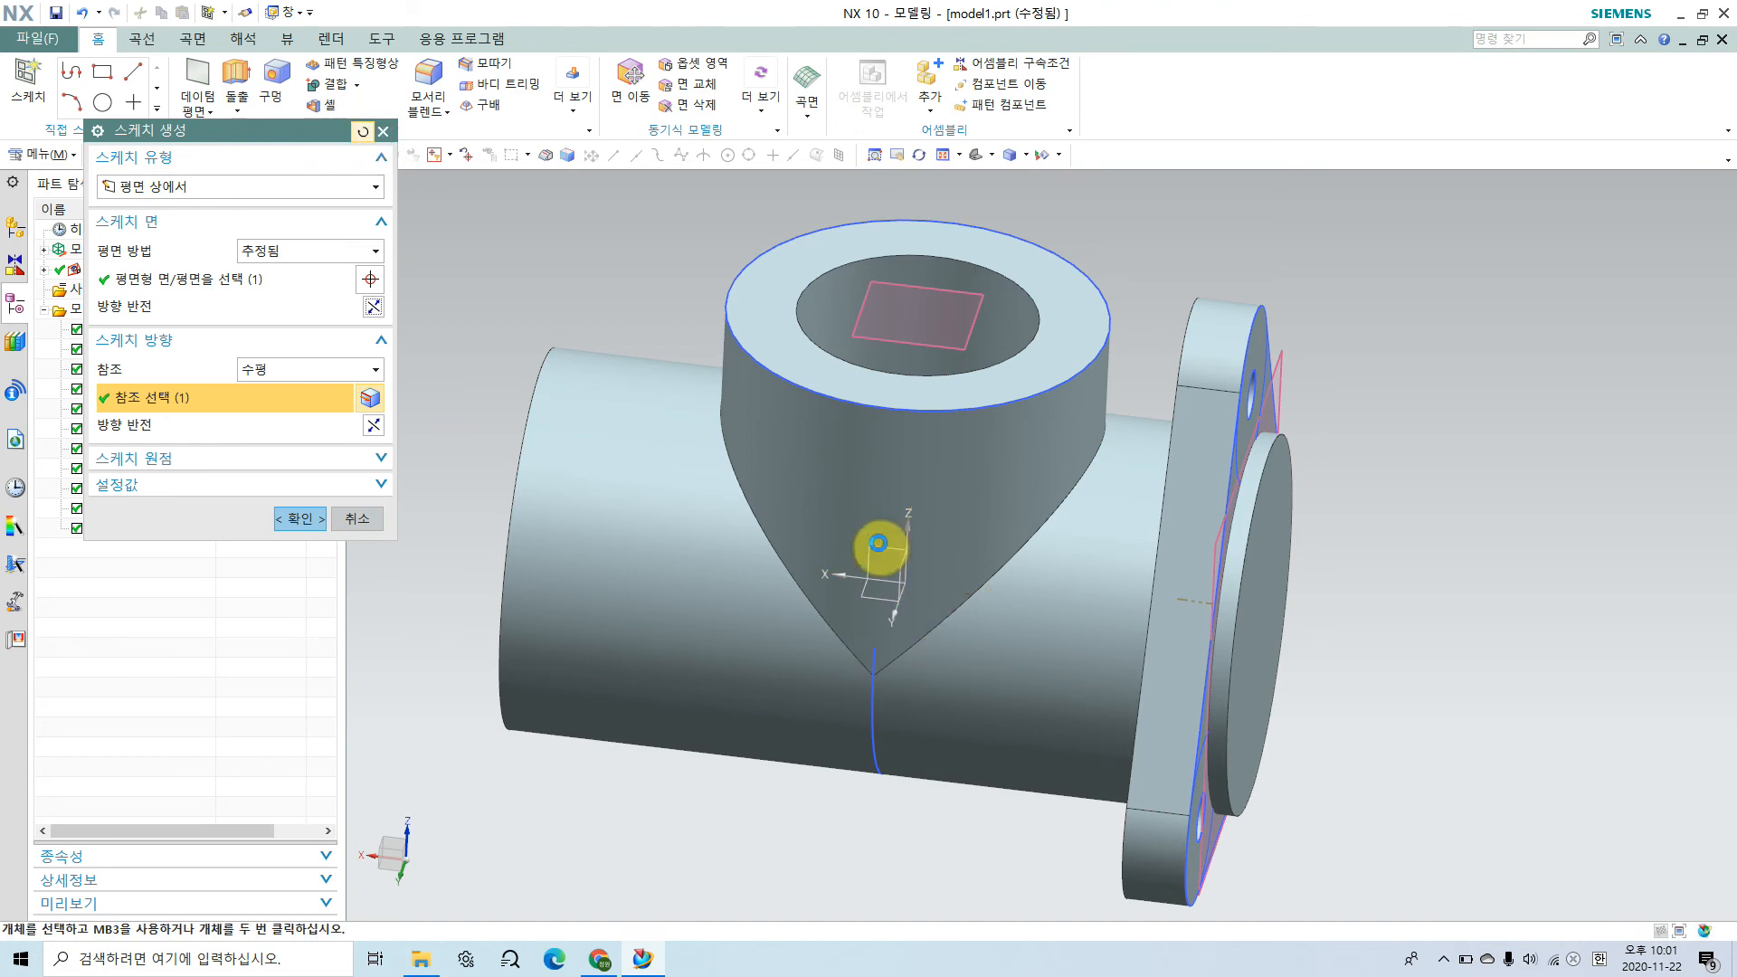
pyautogui.click(374, 426)
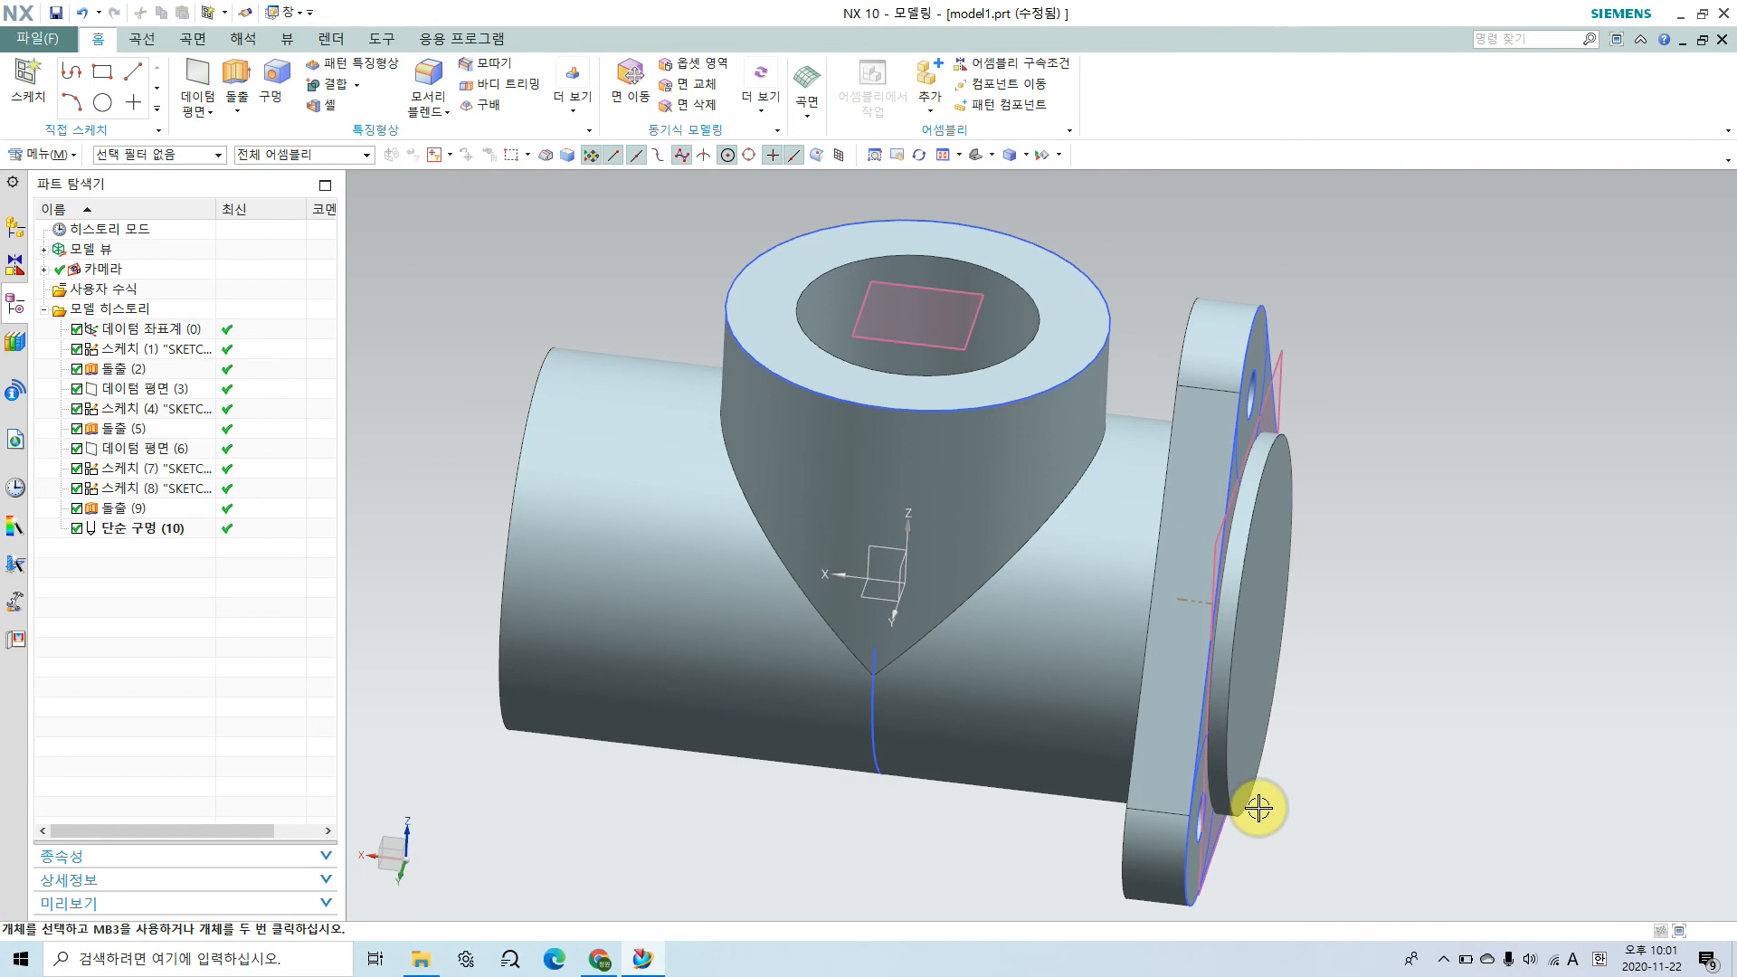
pyautogui.press('Home')
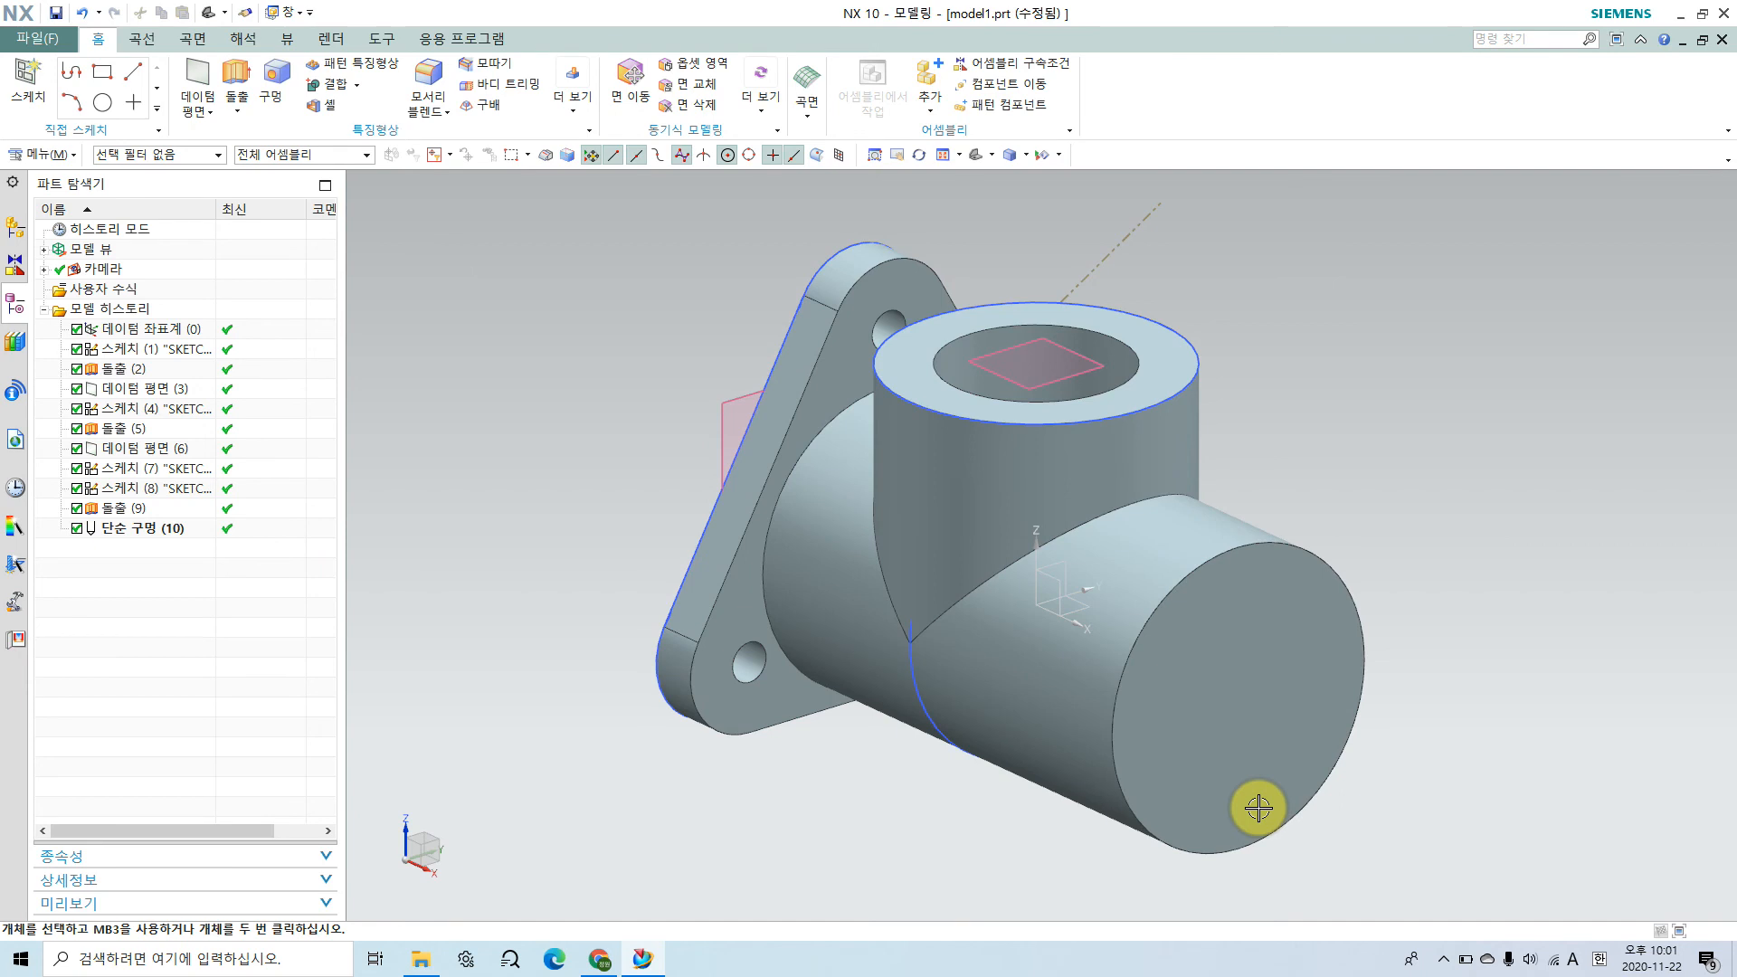
pyautogui.click(778, 389)
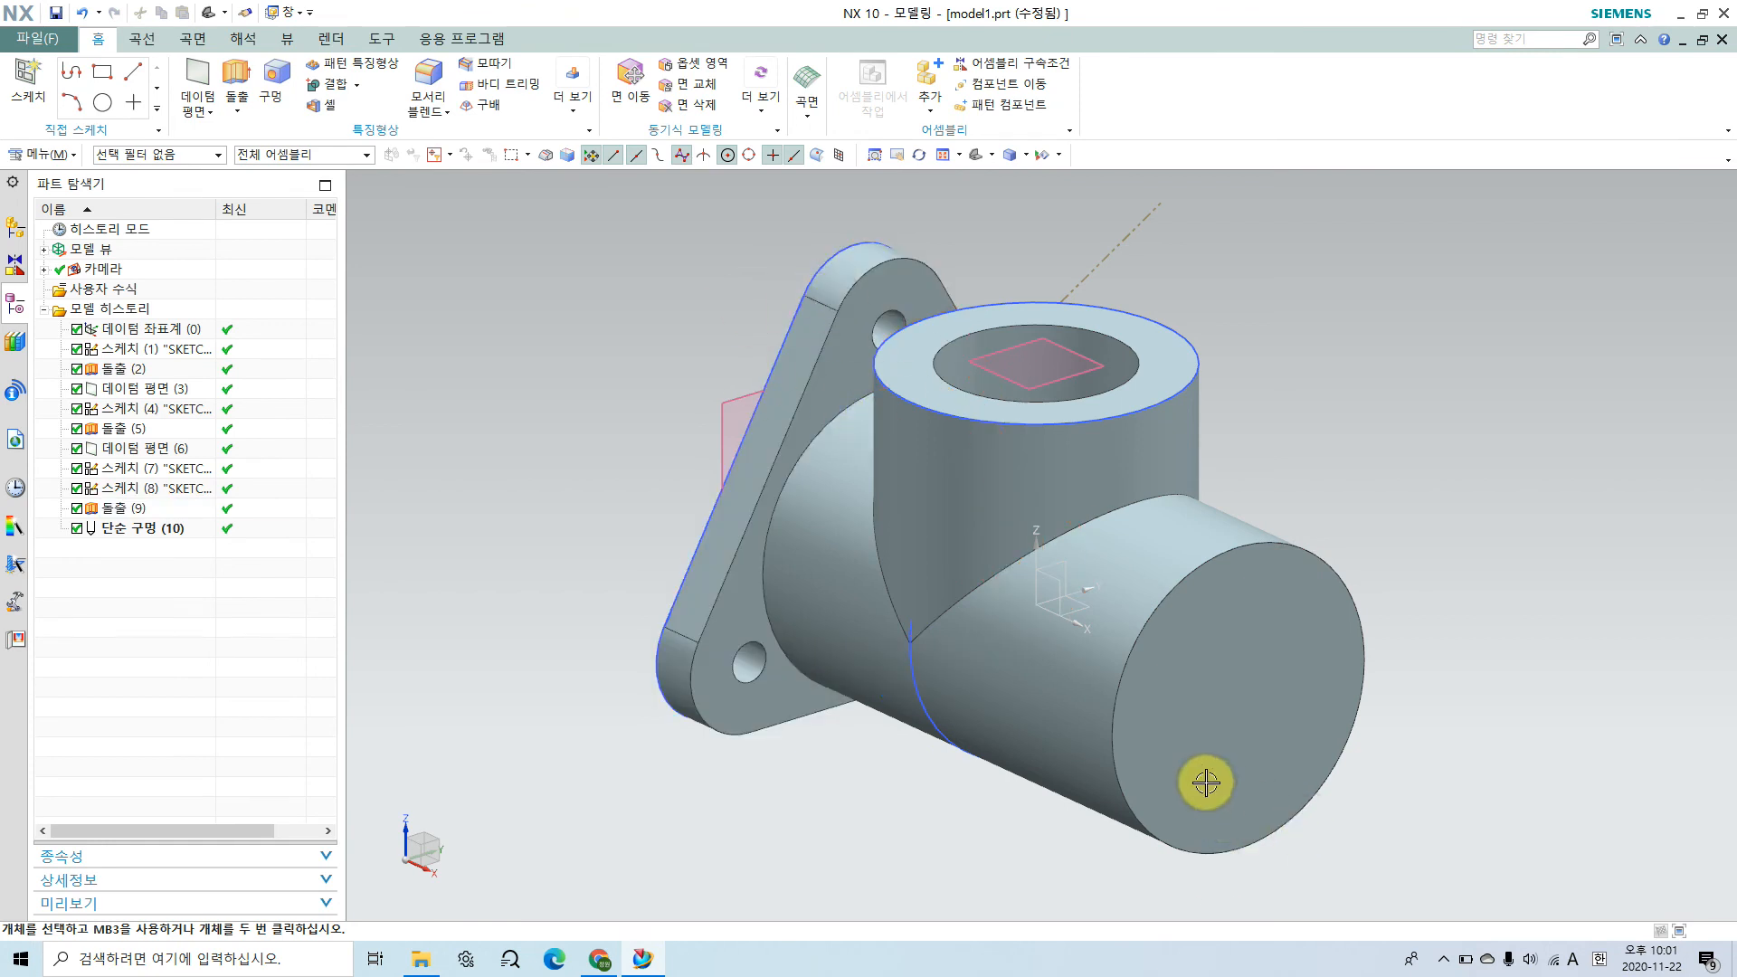
pyautogui.moveTo(1046, 772); pyautogui.dragTo(702, 733, button='middle')
pyautogui.moveTo(906, 734); pyautogui.dragTo(1249, 763, button='middle')
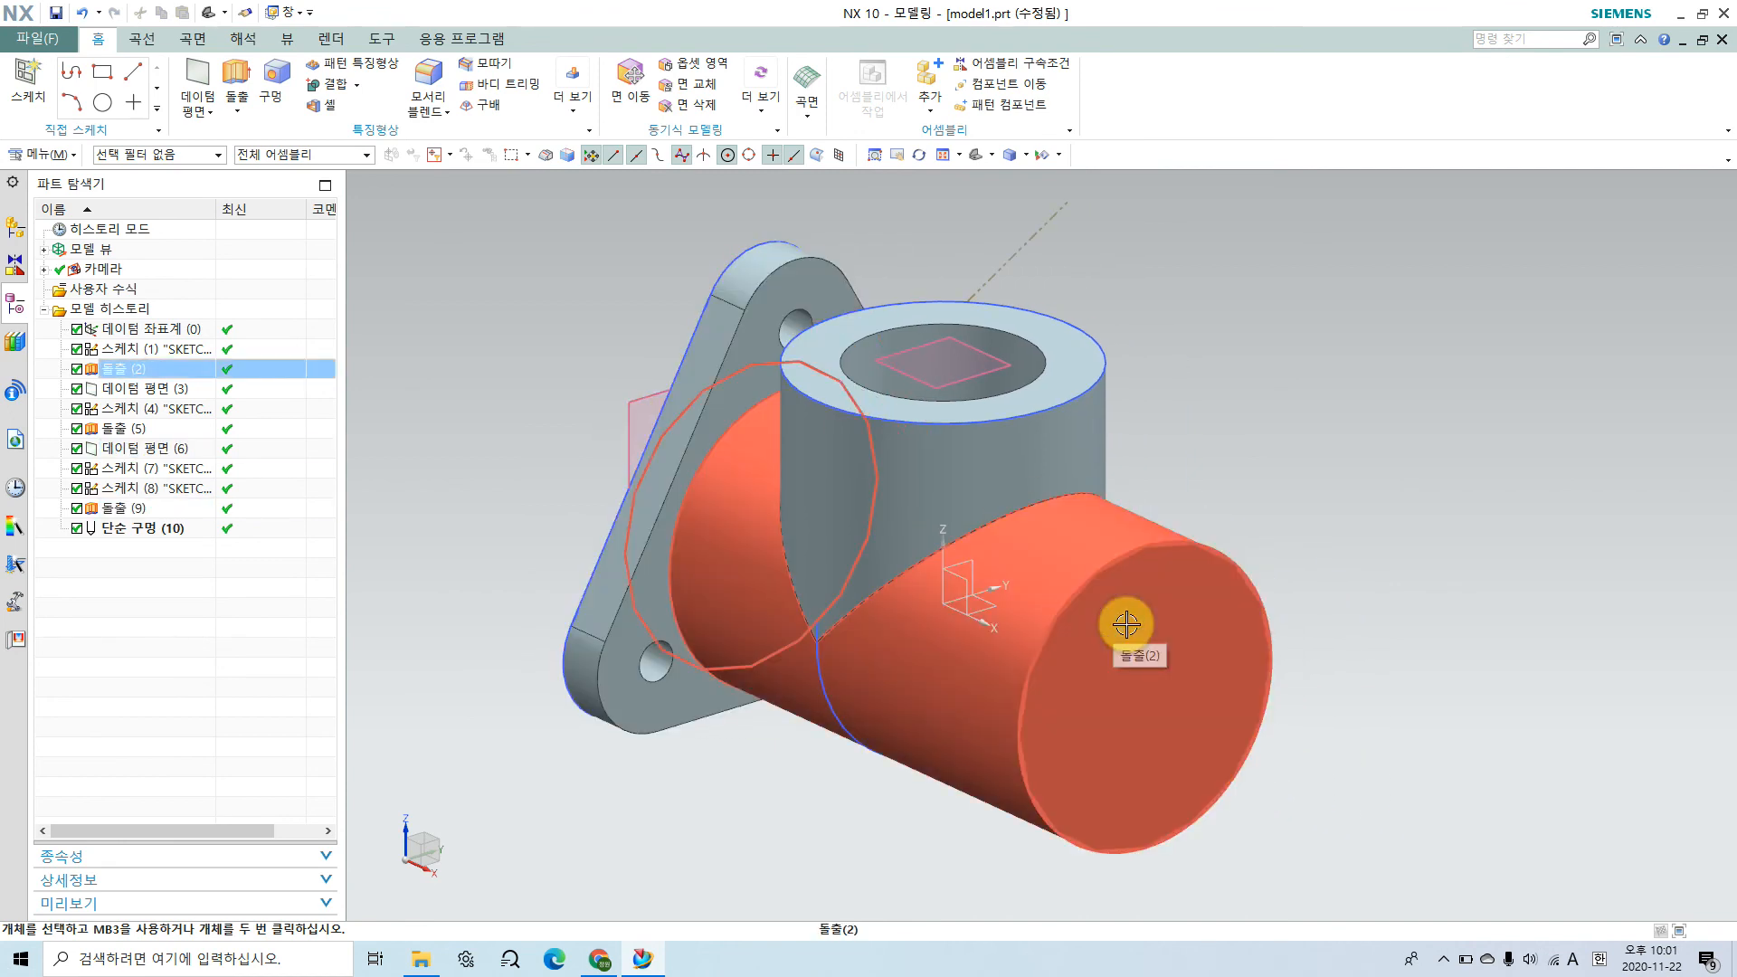
pyautogui.moveTo(1236, 733); pyautogui.dragTo(1126, 801, button='middle')
pyautogui.moveTo(1161, 717); pyautogui.dragTo(902, 608, button='middle')
# Step: Create a sketch on the datum coordinate system's XZ plane, reversing the plane normal and horizontal reference so the horizontal axis points toward the flange
pyautogui.click(29, 80)
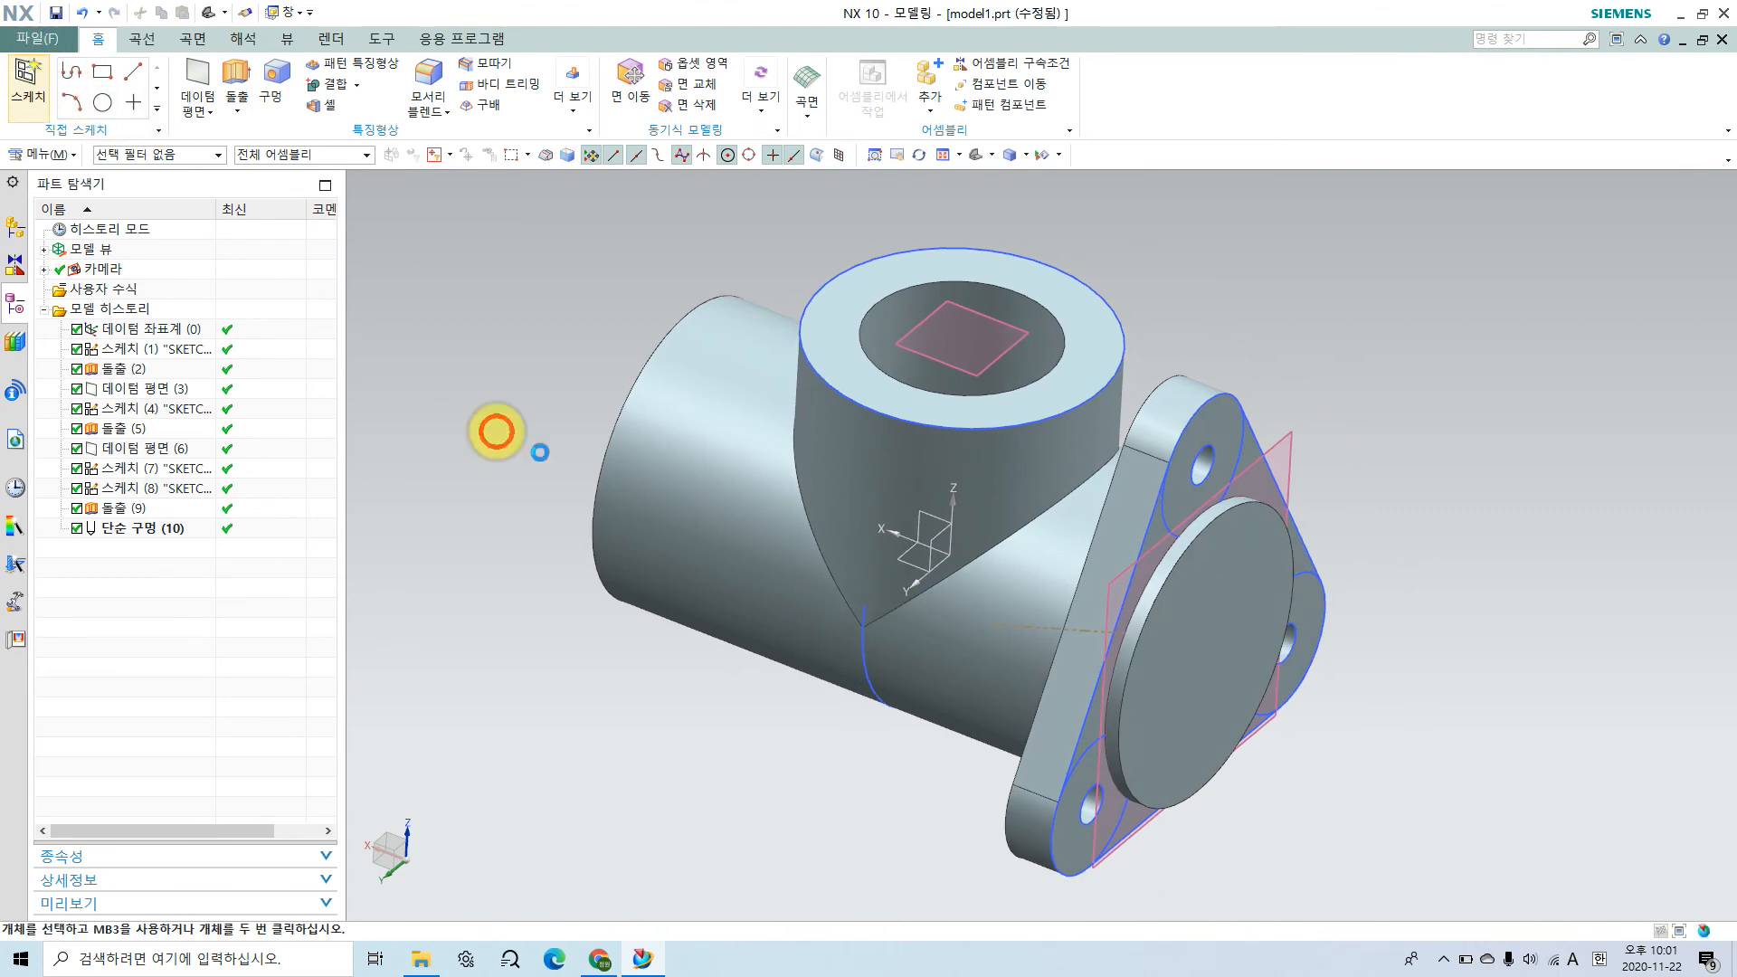
pyautogui.click(937, 519)
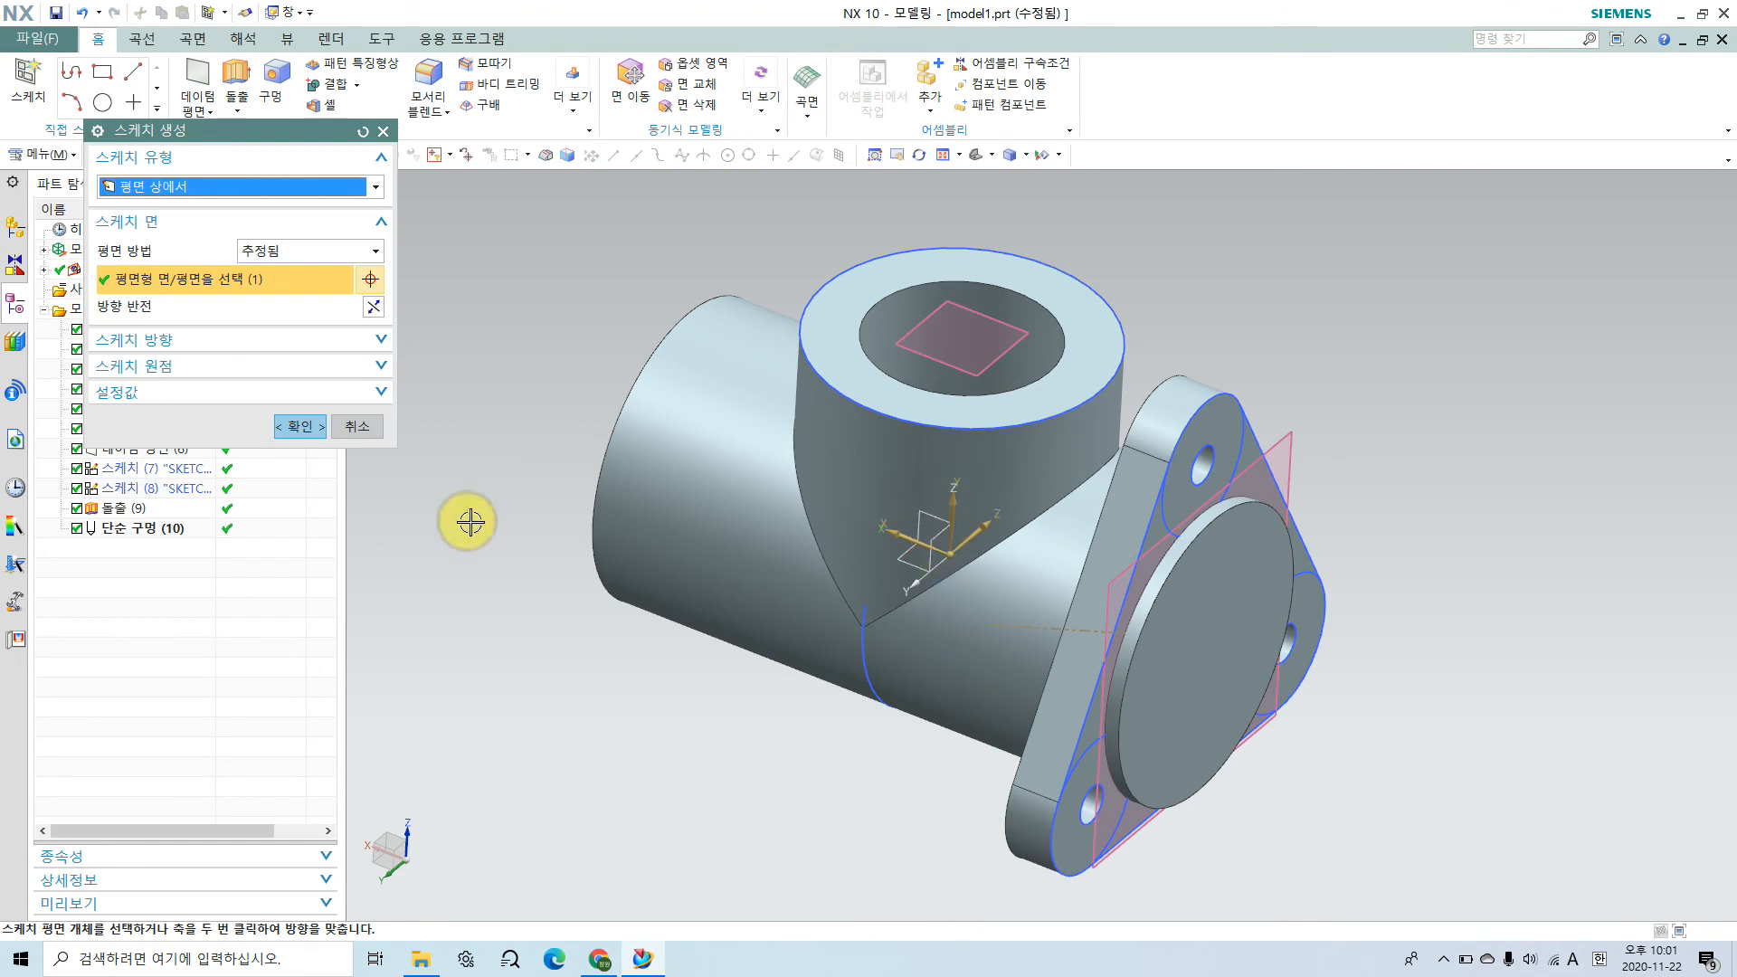
pyautogui.click(372, 308)
pyautogui.click(353, 351)
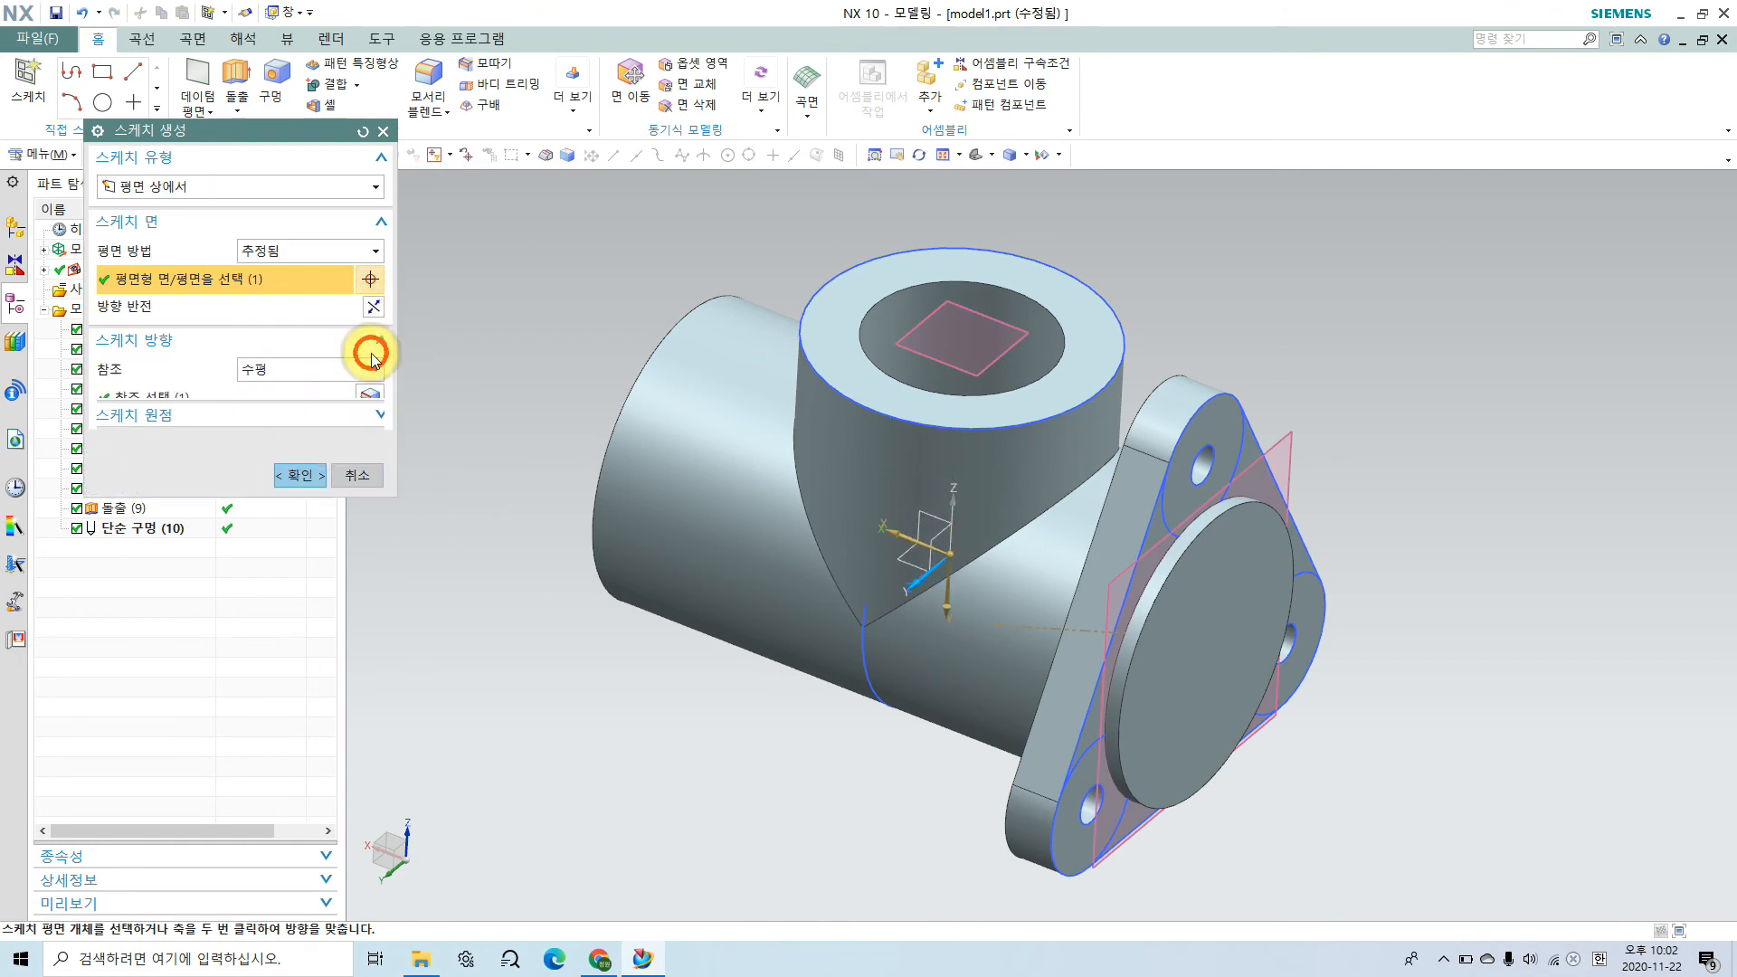
pyautogui.click(366, 430)
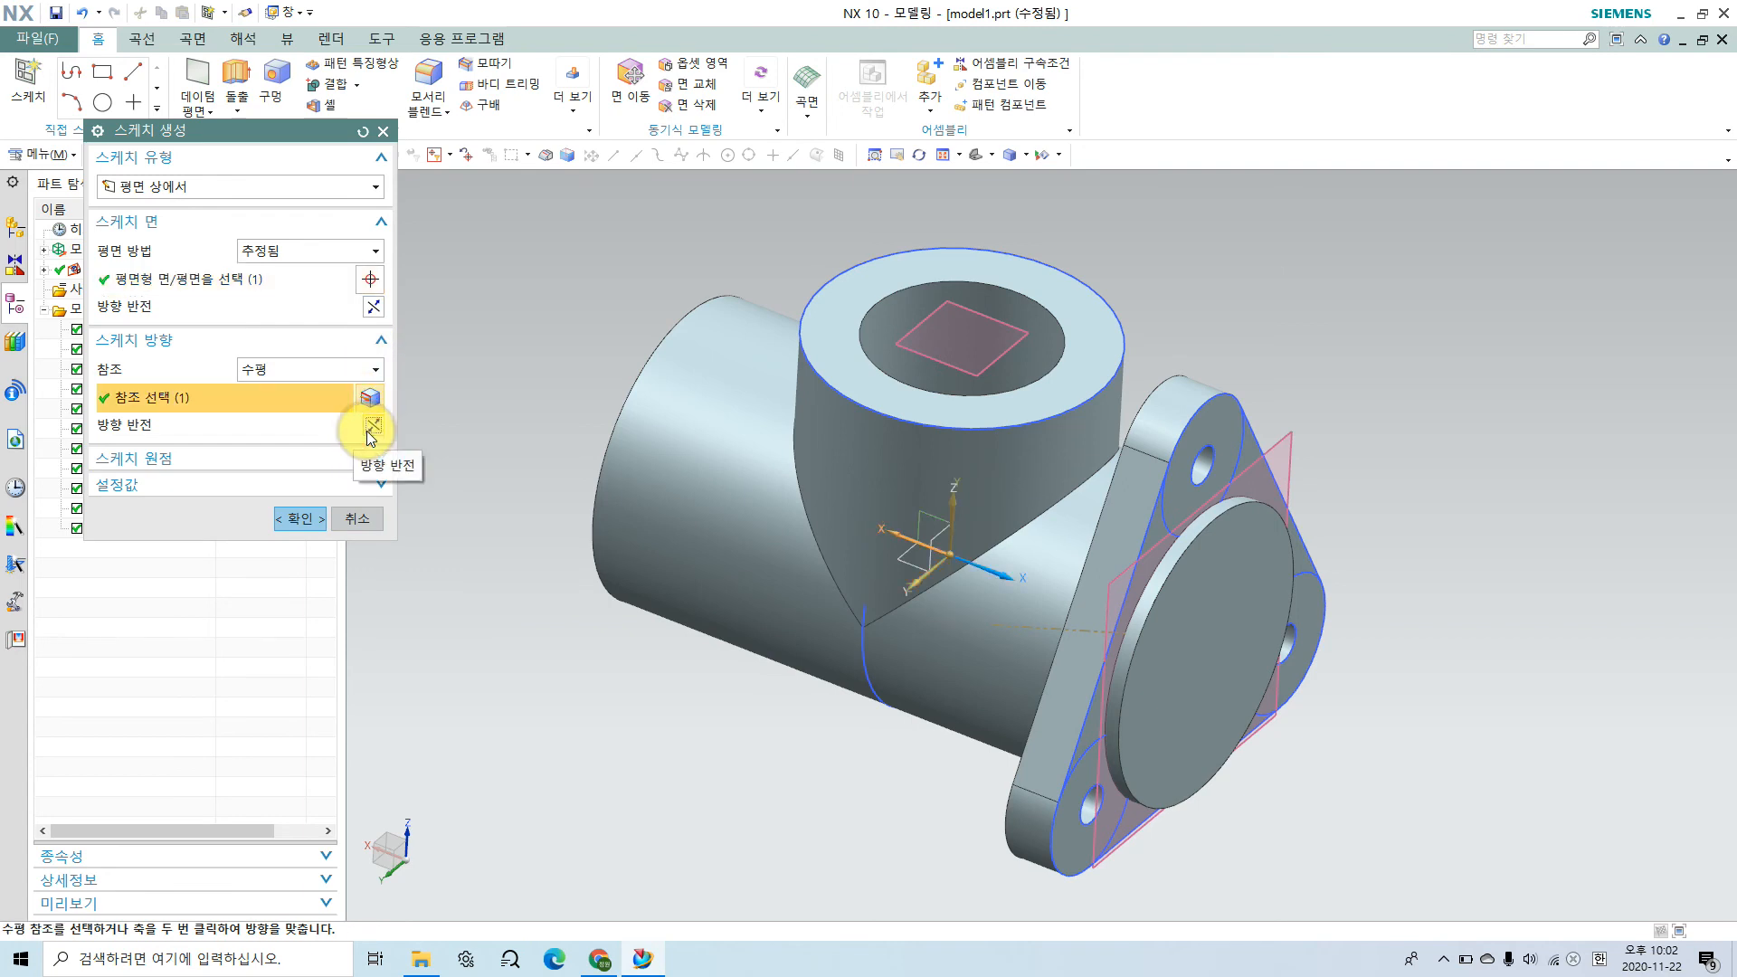
pyautogui.click(370, 427)
pyautogui.click(283, 518)
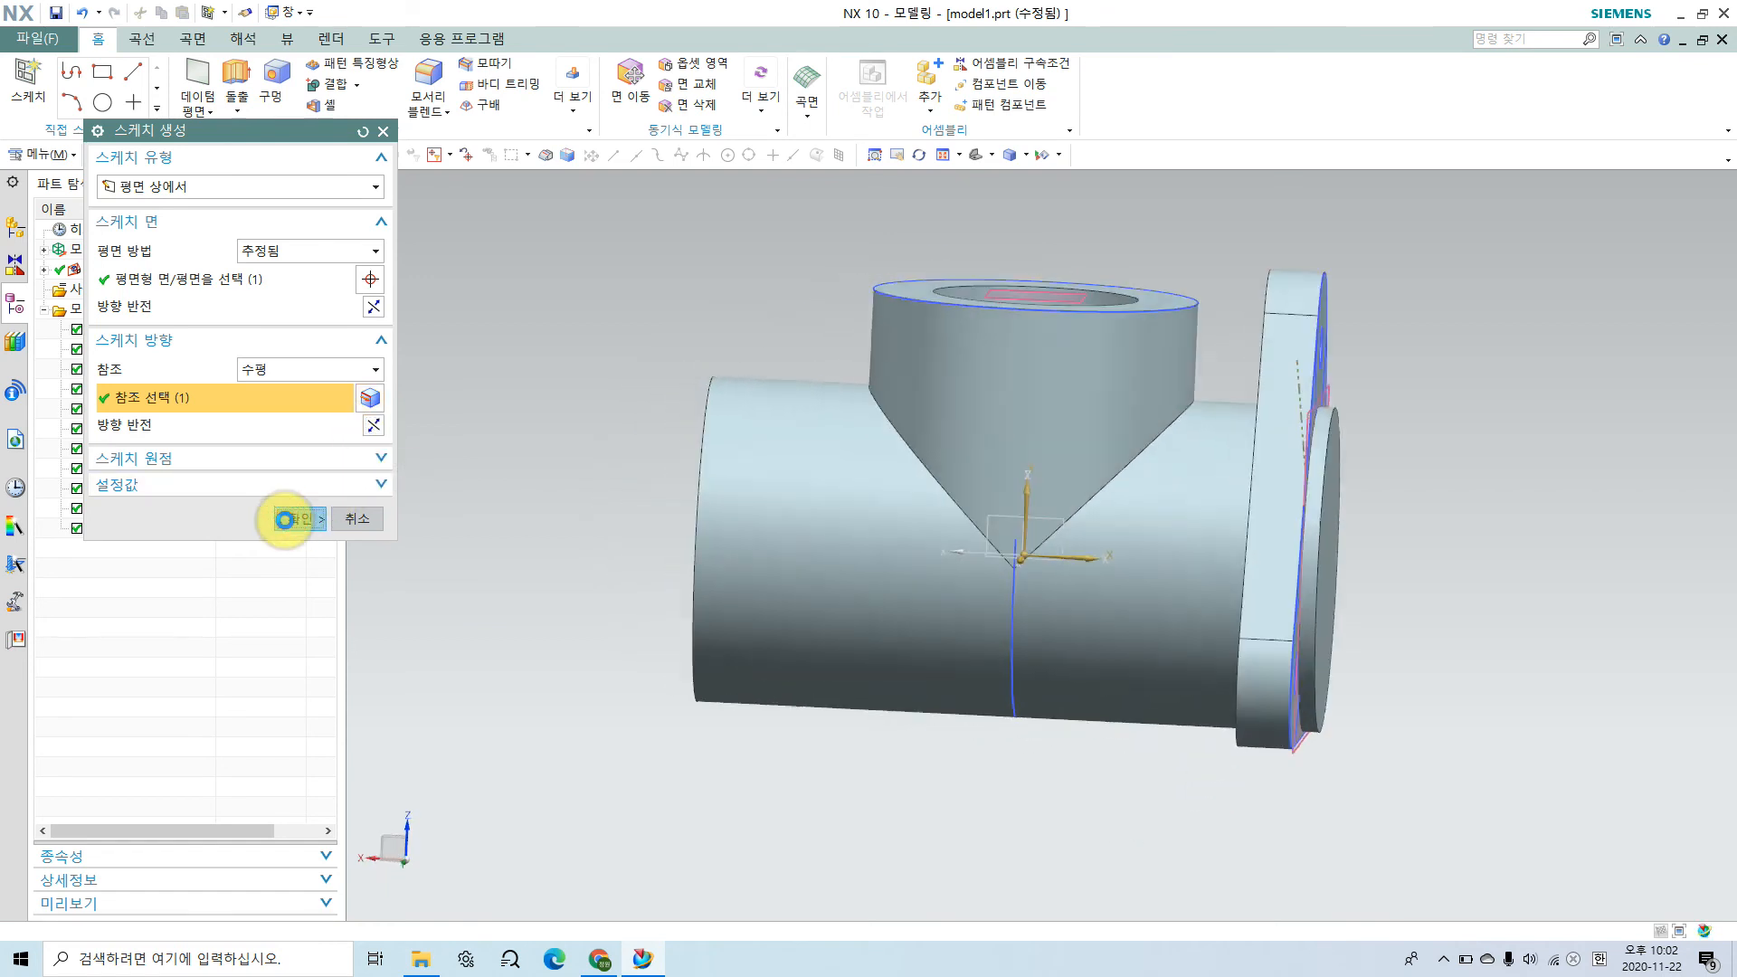
# Step: Inspect the bored interior with a temporary Y-direction view section, trying an offset of 50 and other cutting positions
pyautogui.keyDown('shift'); pyautogui.moveTo(1351, 454); pyautogui.dragTo(1234, 532, button='middle'); pyautogui.keyUp('shift')
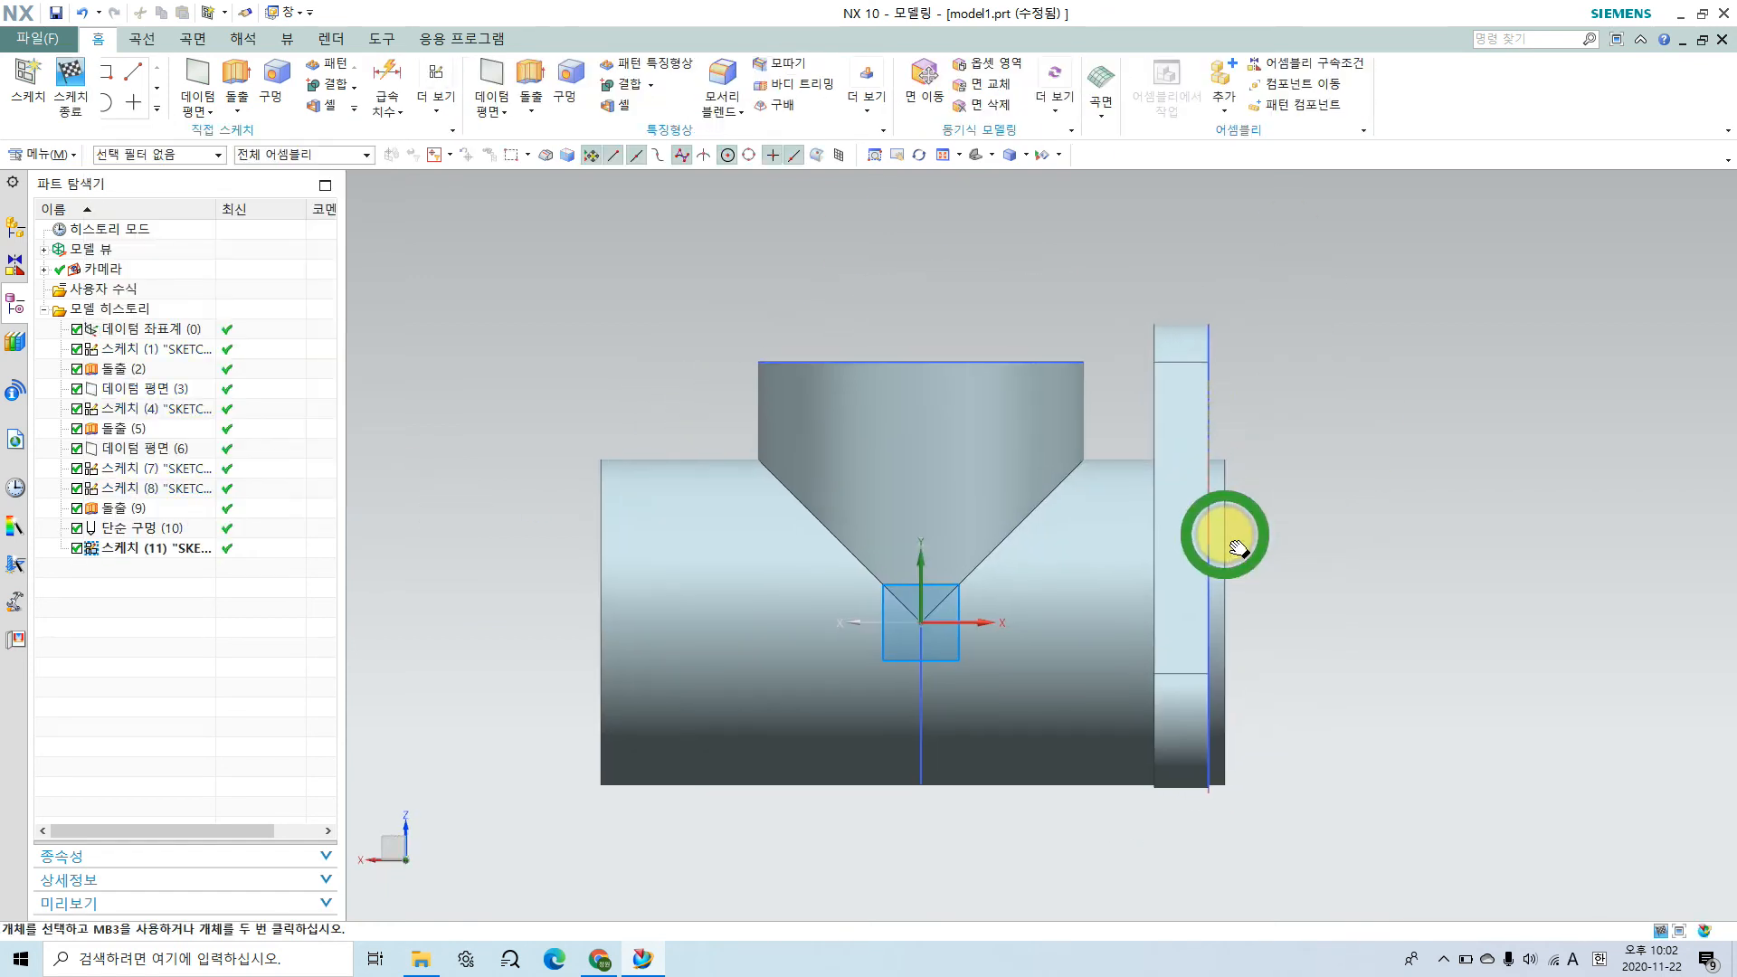
pyautogui.scroll(1, 1190, 505)
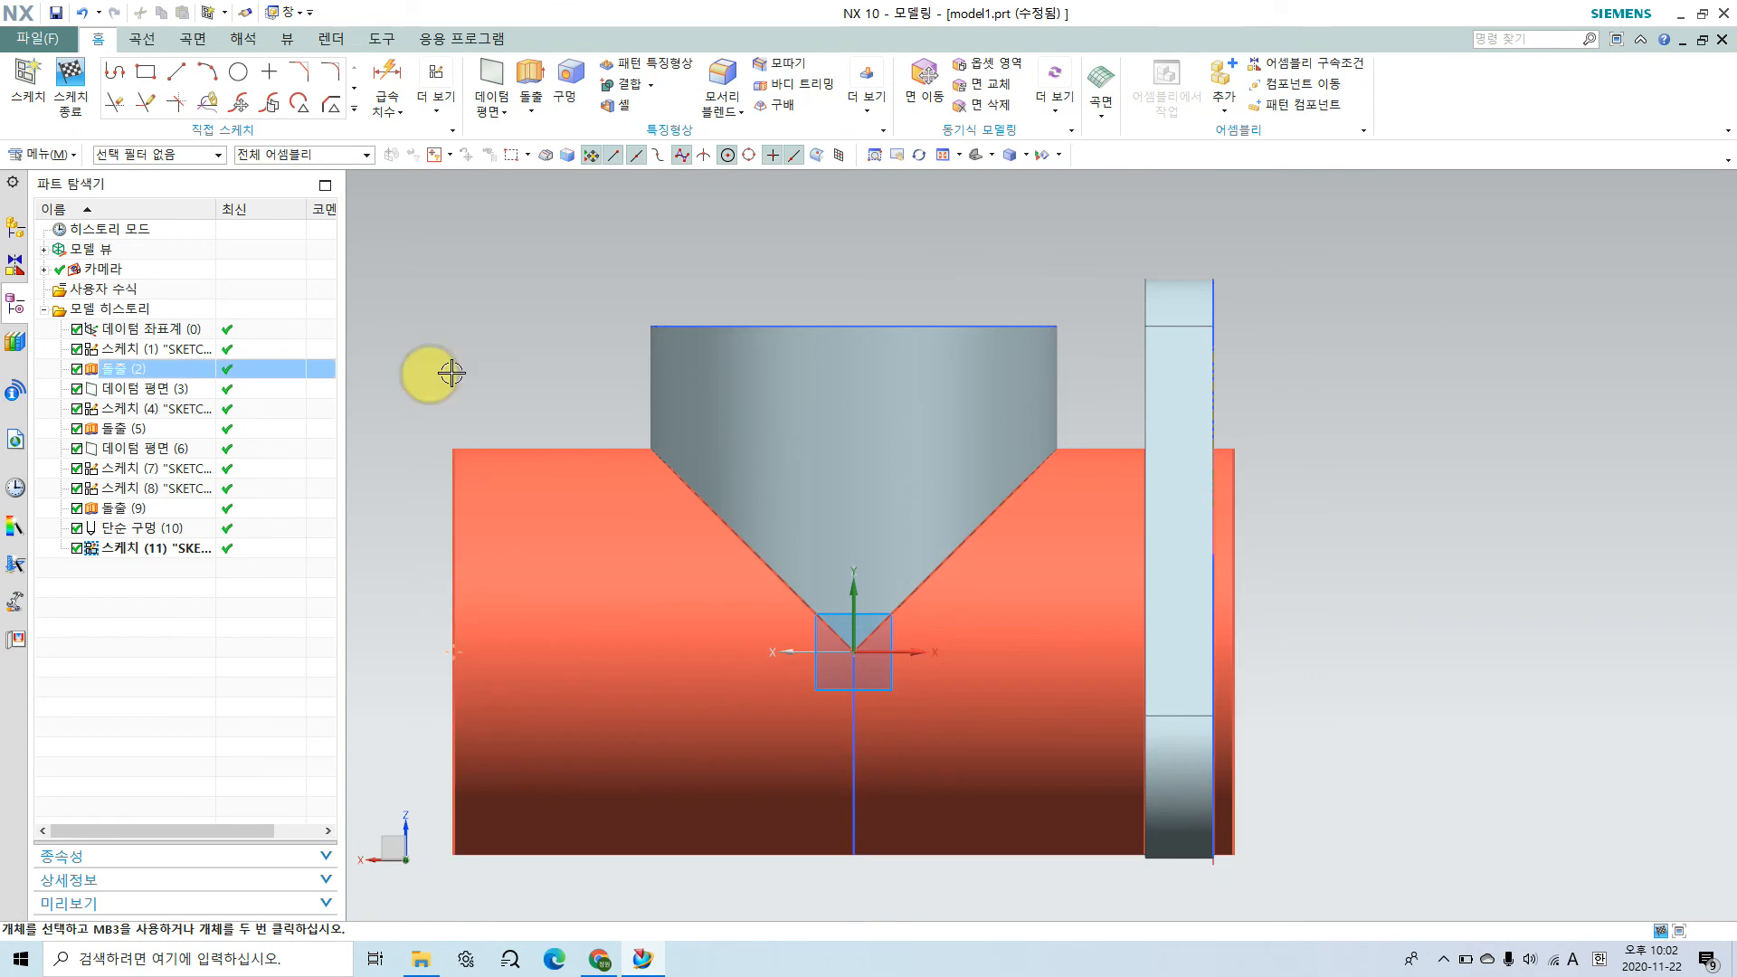
pyautogui.keyDown('shift'); pyautogui.moveTo(1042, 545); pyautogui.dragTo(1086, 523, button='middle'); pyautogui.keyUp('shift')
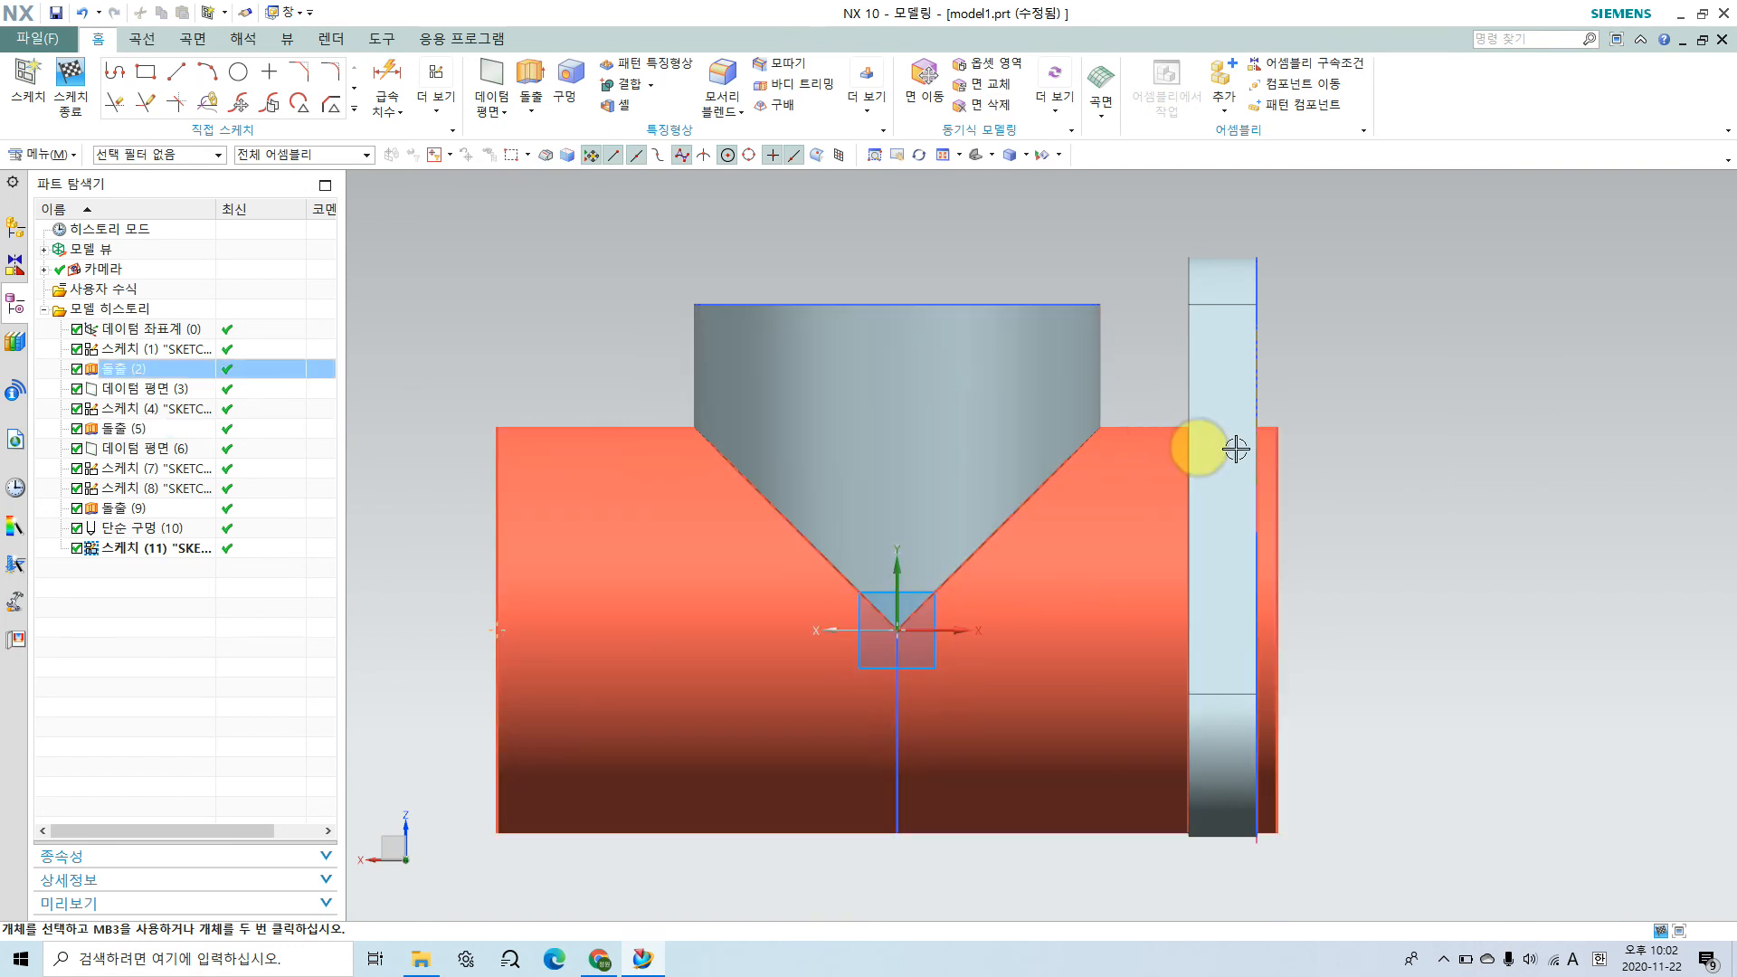
pyautogui.hotkey('ctrl', 'h')
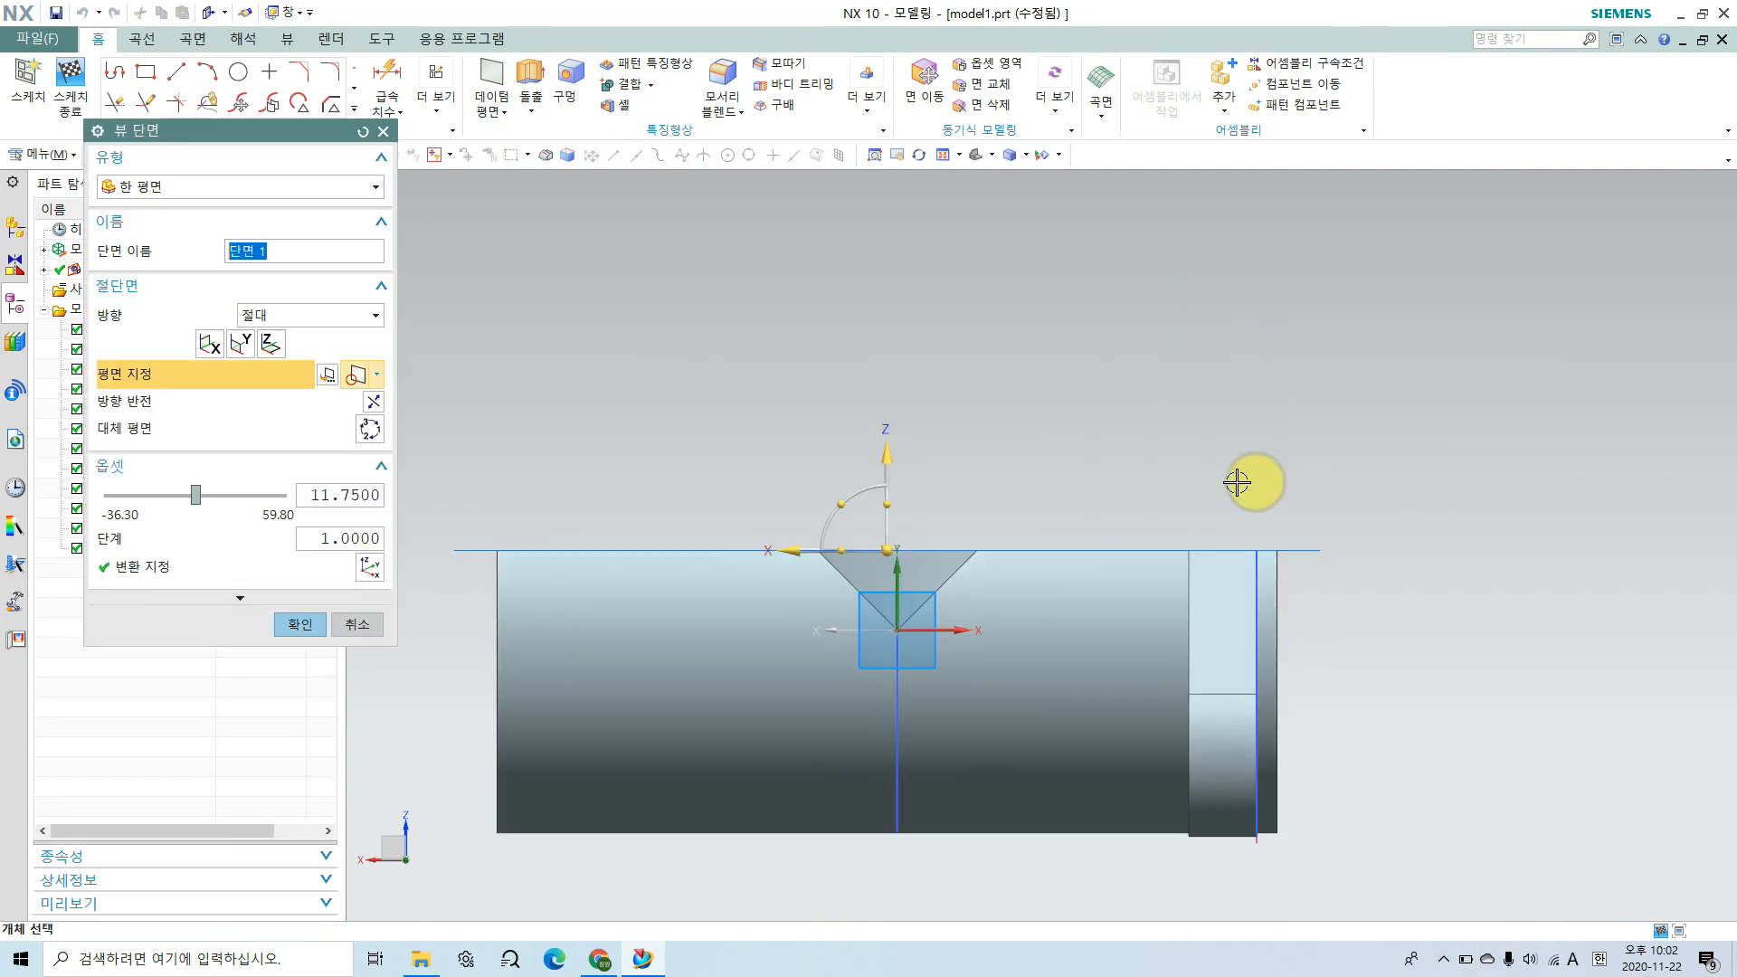
pyautogui.click(241, 349)
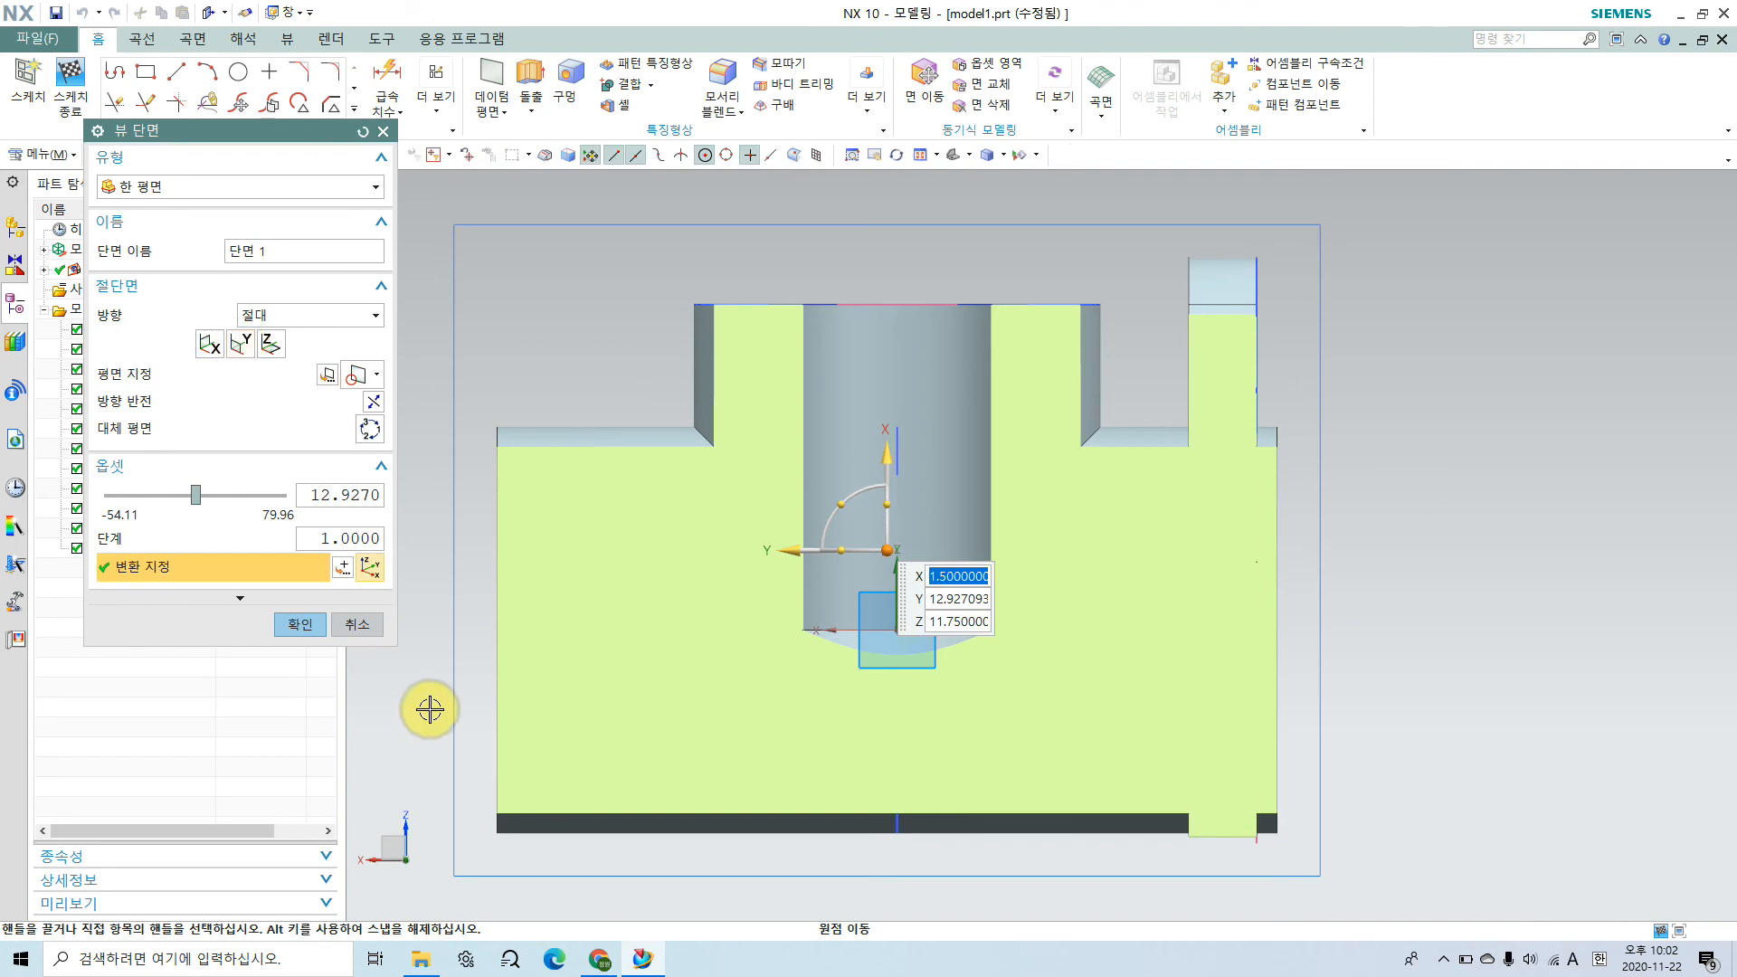
pyautogui.moveTo(194, 502)
pyautogui.mouseDown()
pyautogui.moveTo(138, 498)
pyautogui.moveTo(241, 498)
pyautogui.moveTo(214, 505)
pyautogui.mouseUp()
pyautogui.doubleClick(336, 495)
pyautogui.write('50')
pyautogui.press('Return')
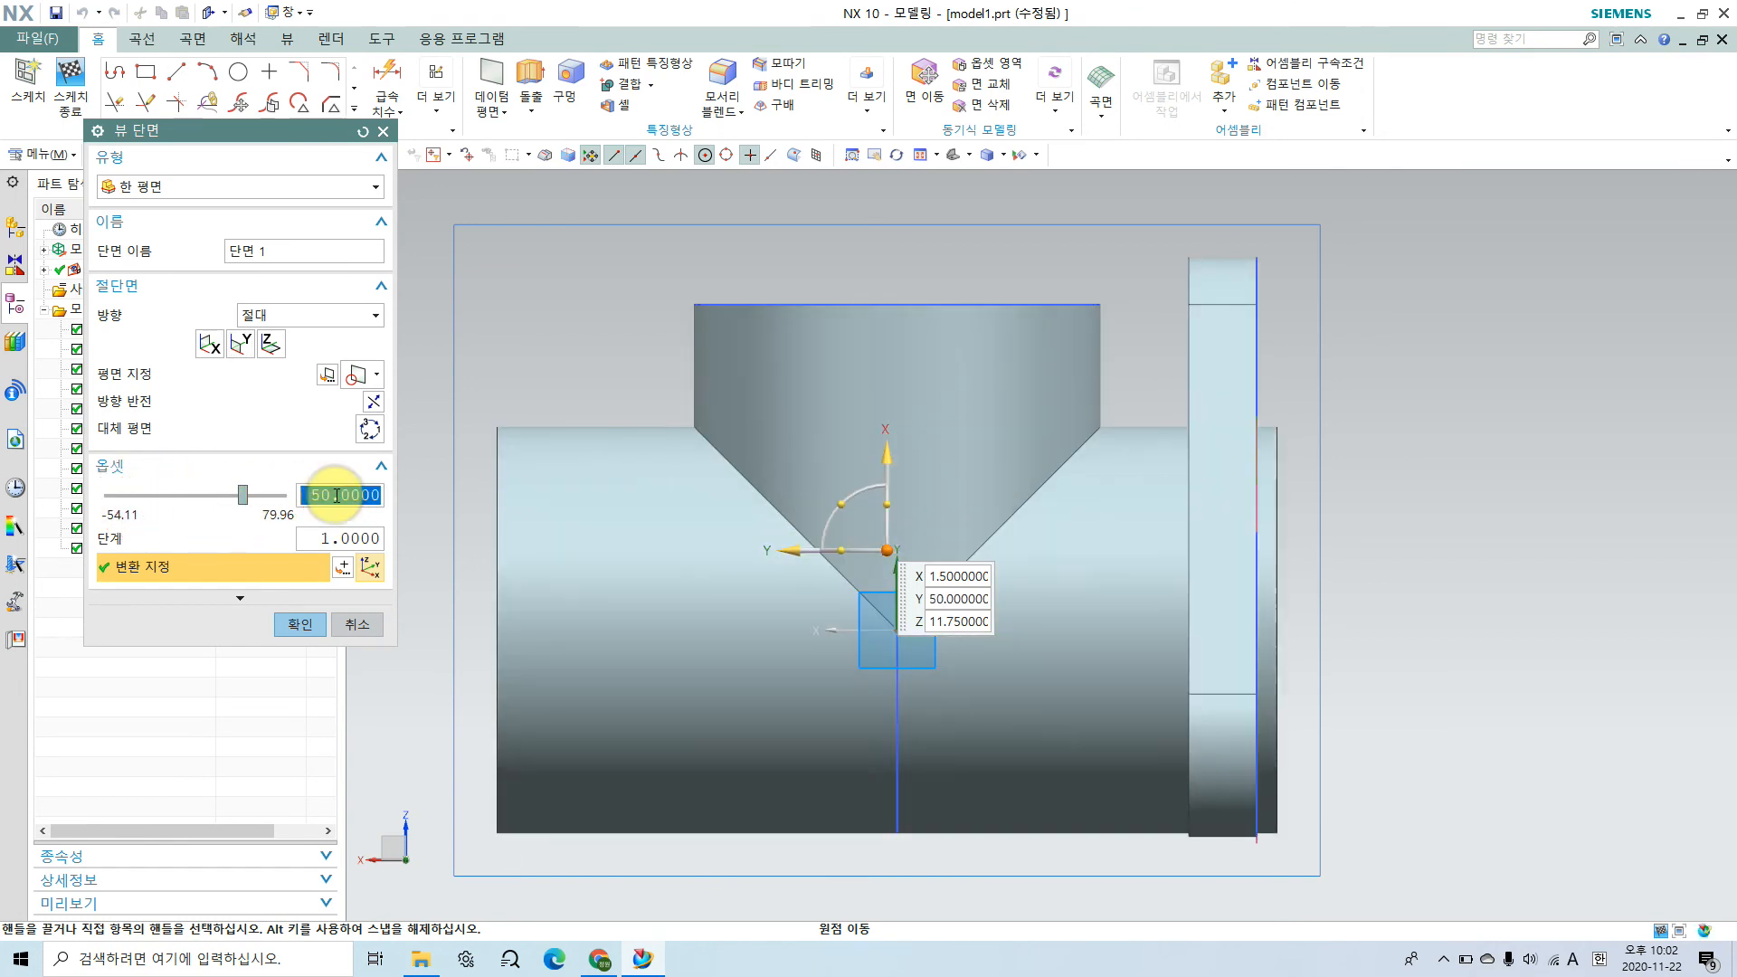
pyautogui.moveTo(242, 493); pyautogui.dragTo(199, 491)
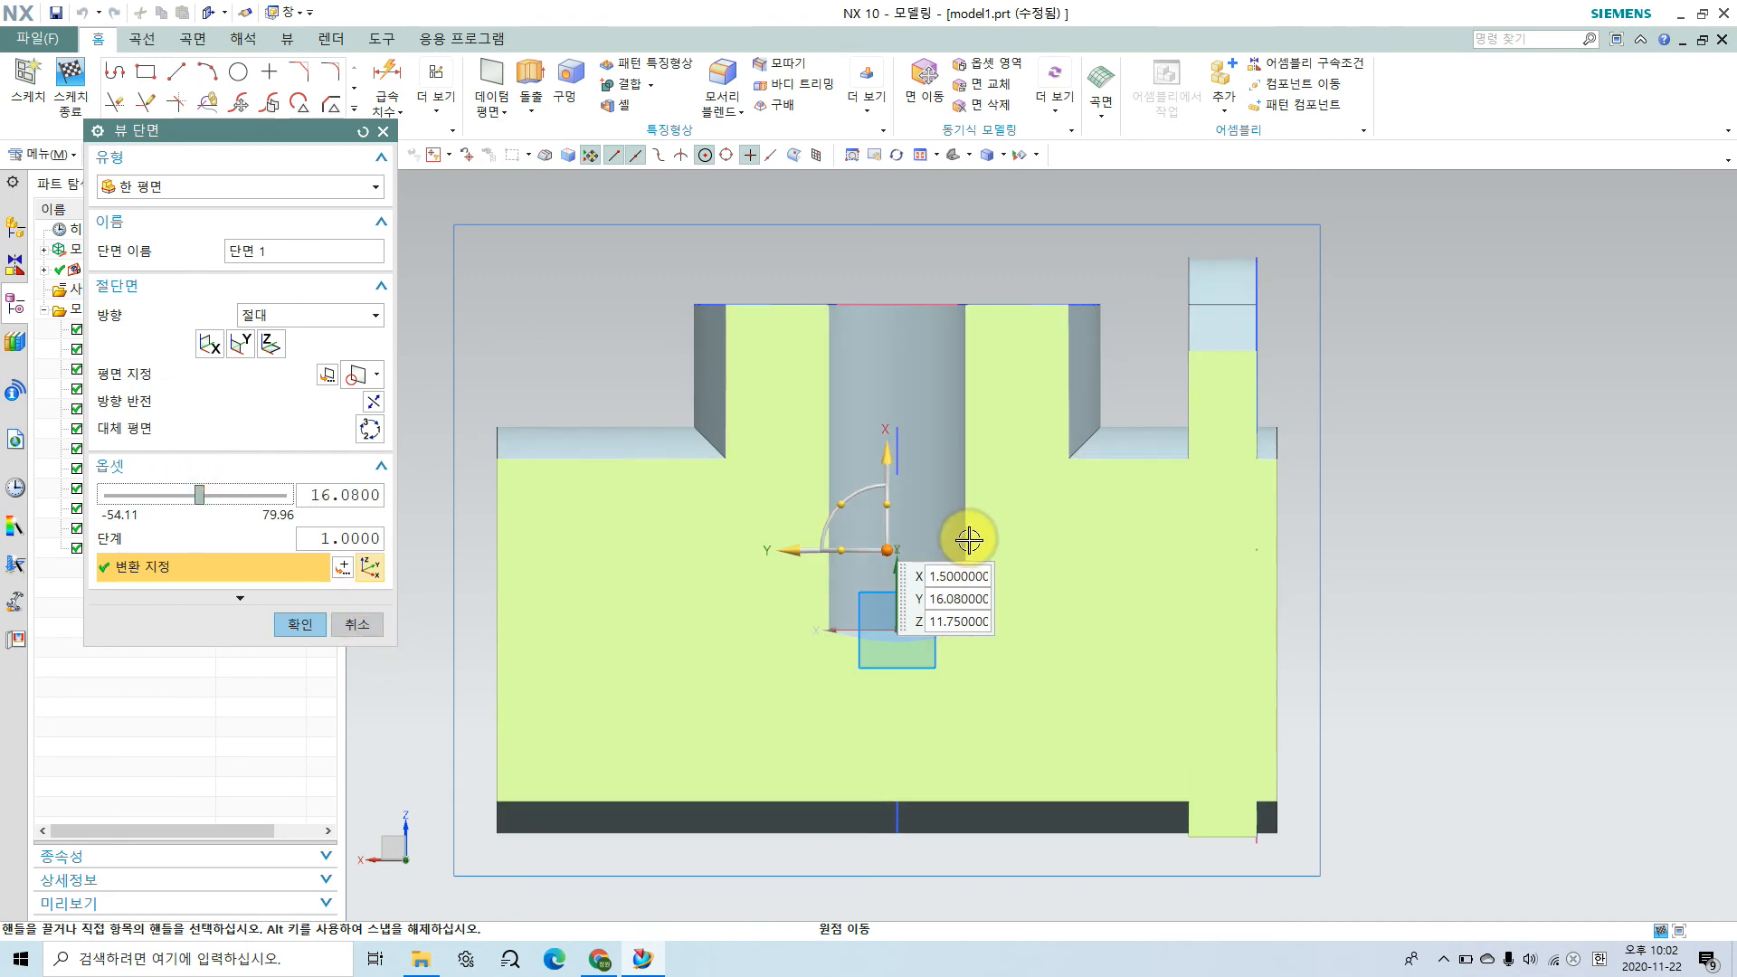
pyautogui.click(358, 626)
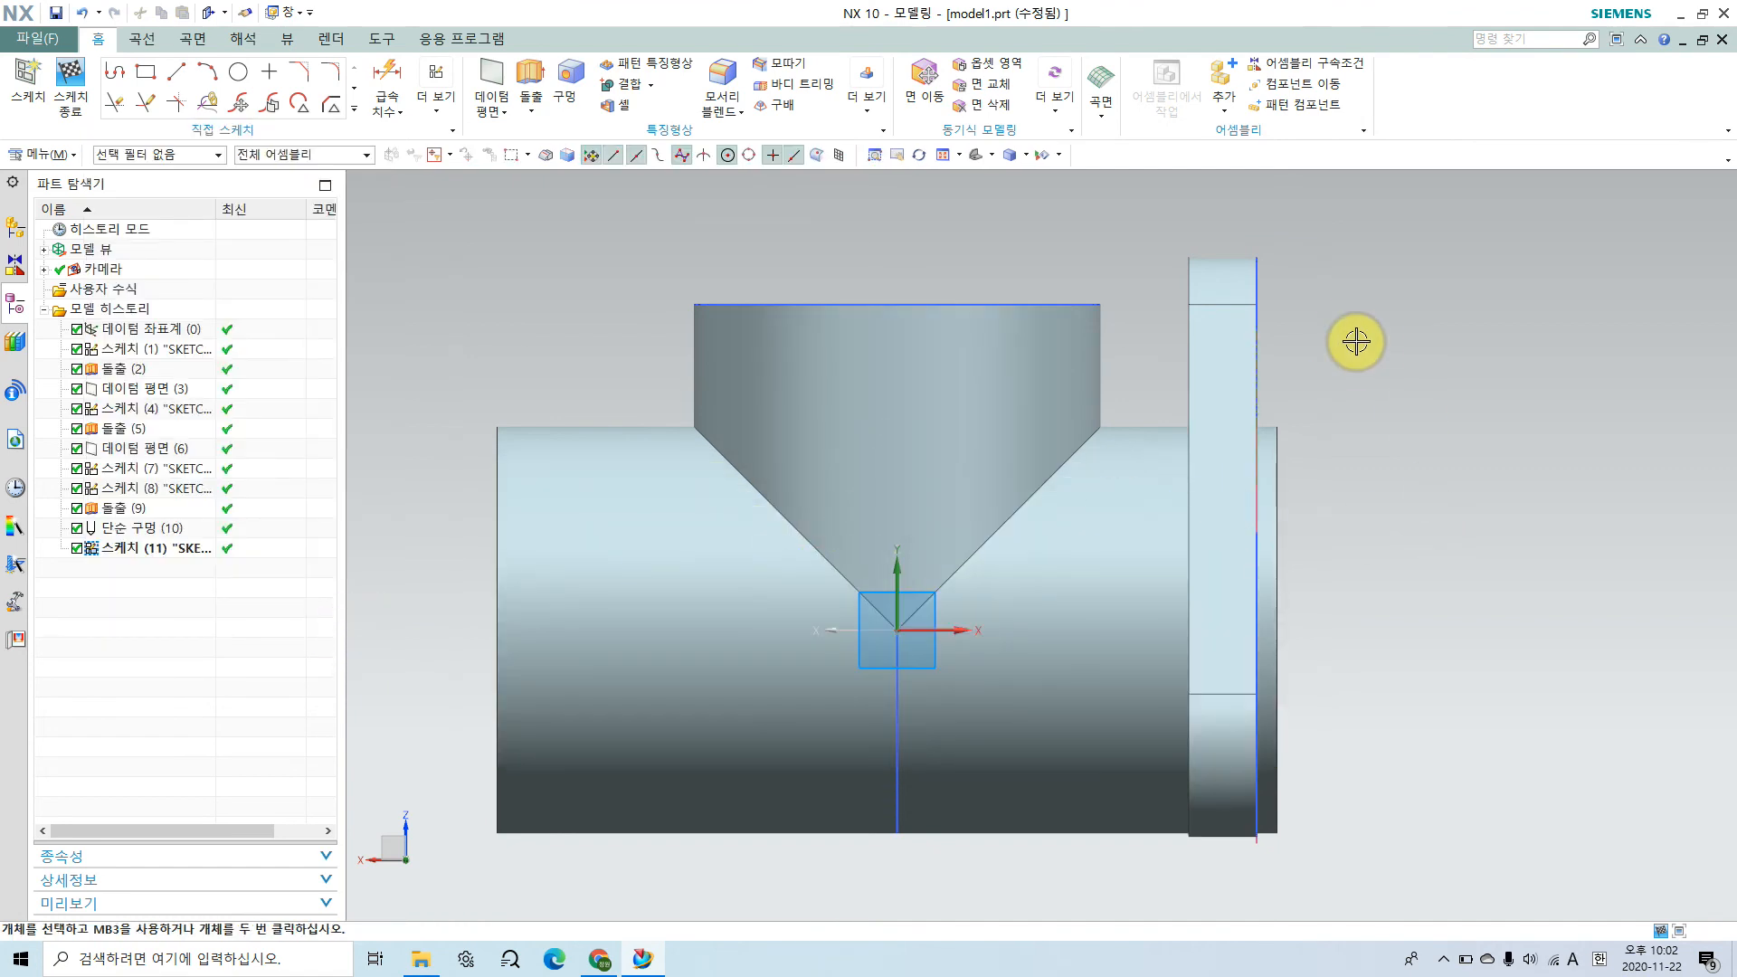
# Step: Switch the body to wireframe display around the sketch plane
pyautogui.moveTo(1356, 341); pyautogui.dragTo(1354, 372, button='right')
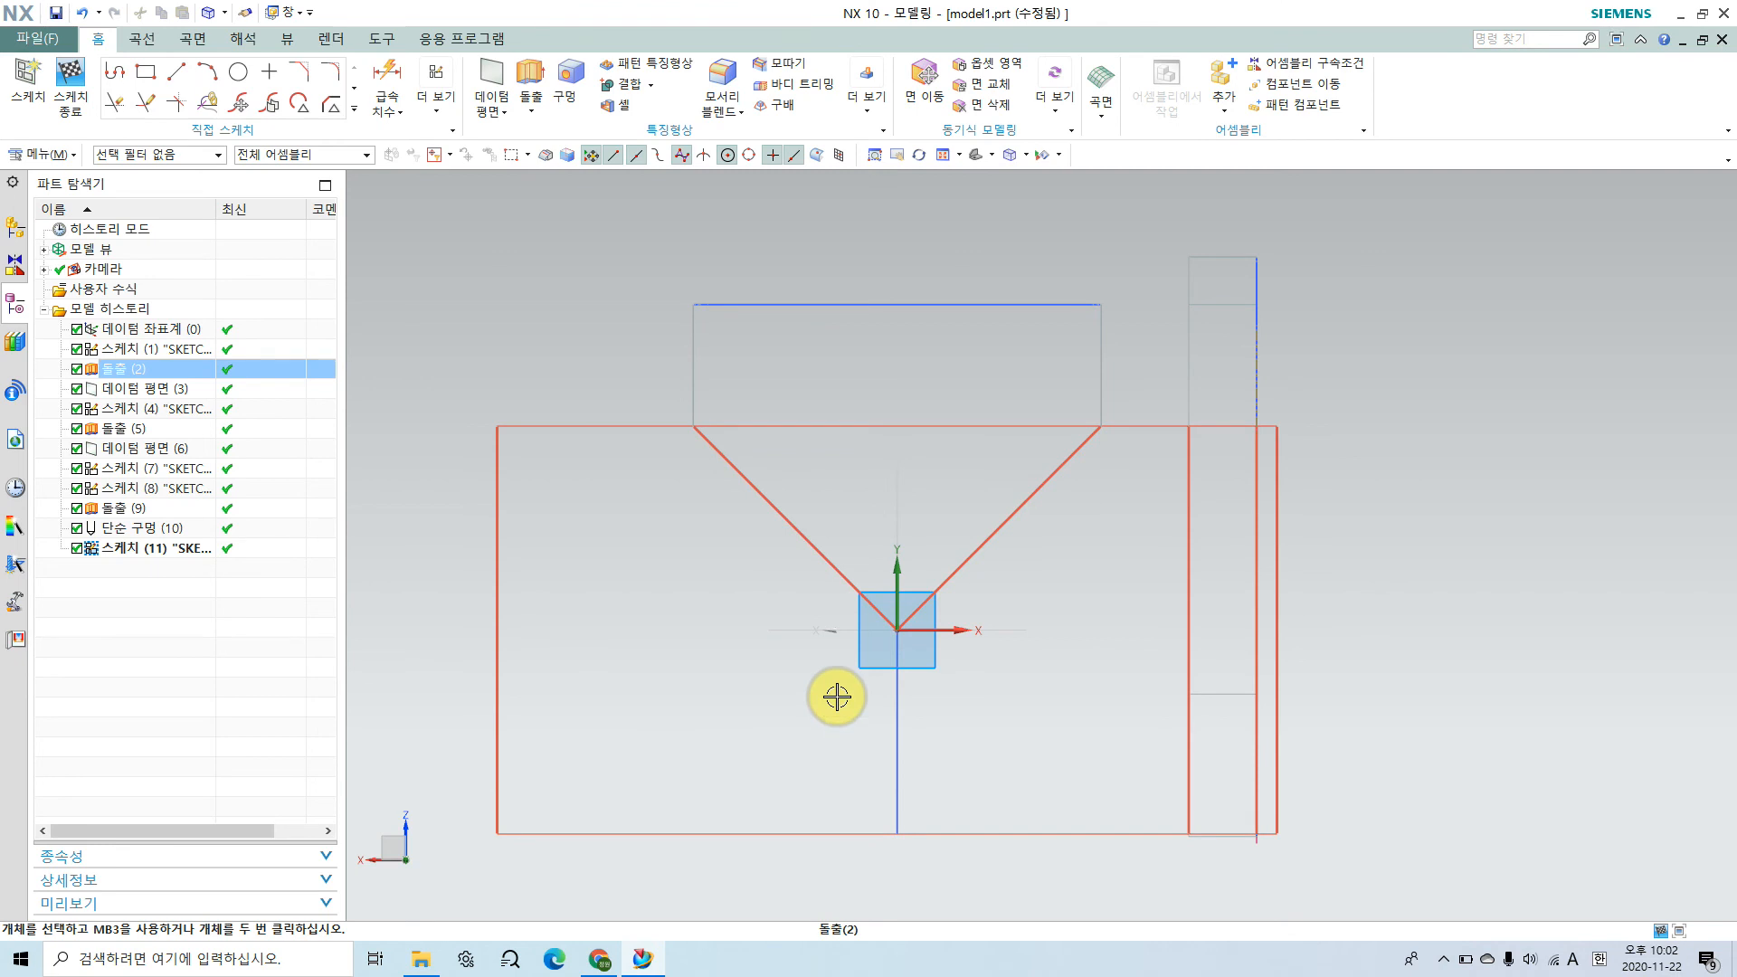
pyautogui.scroll(1, 836, 696)
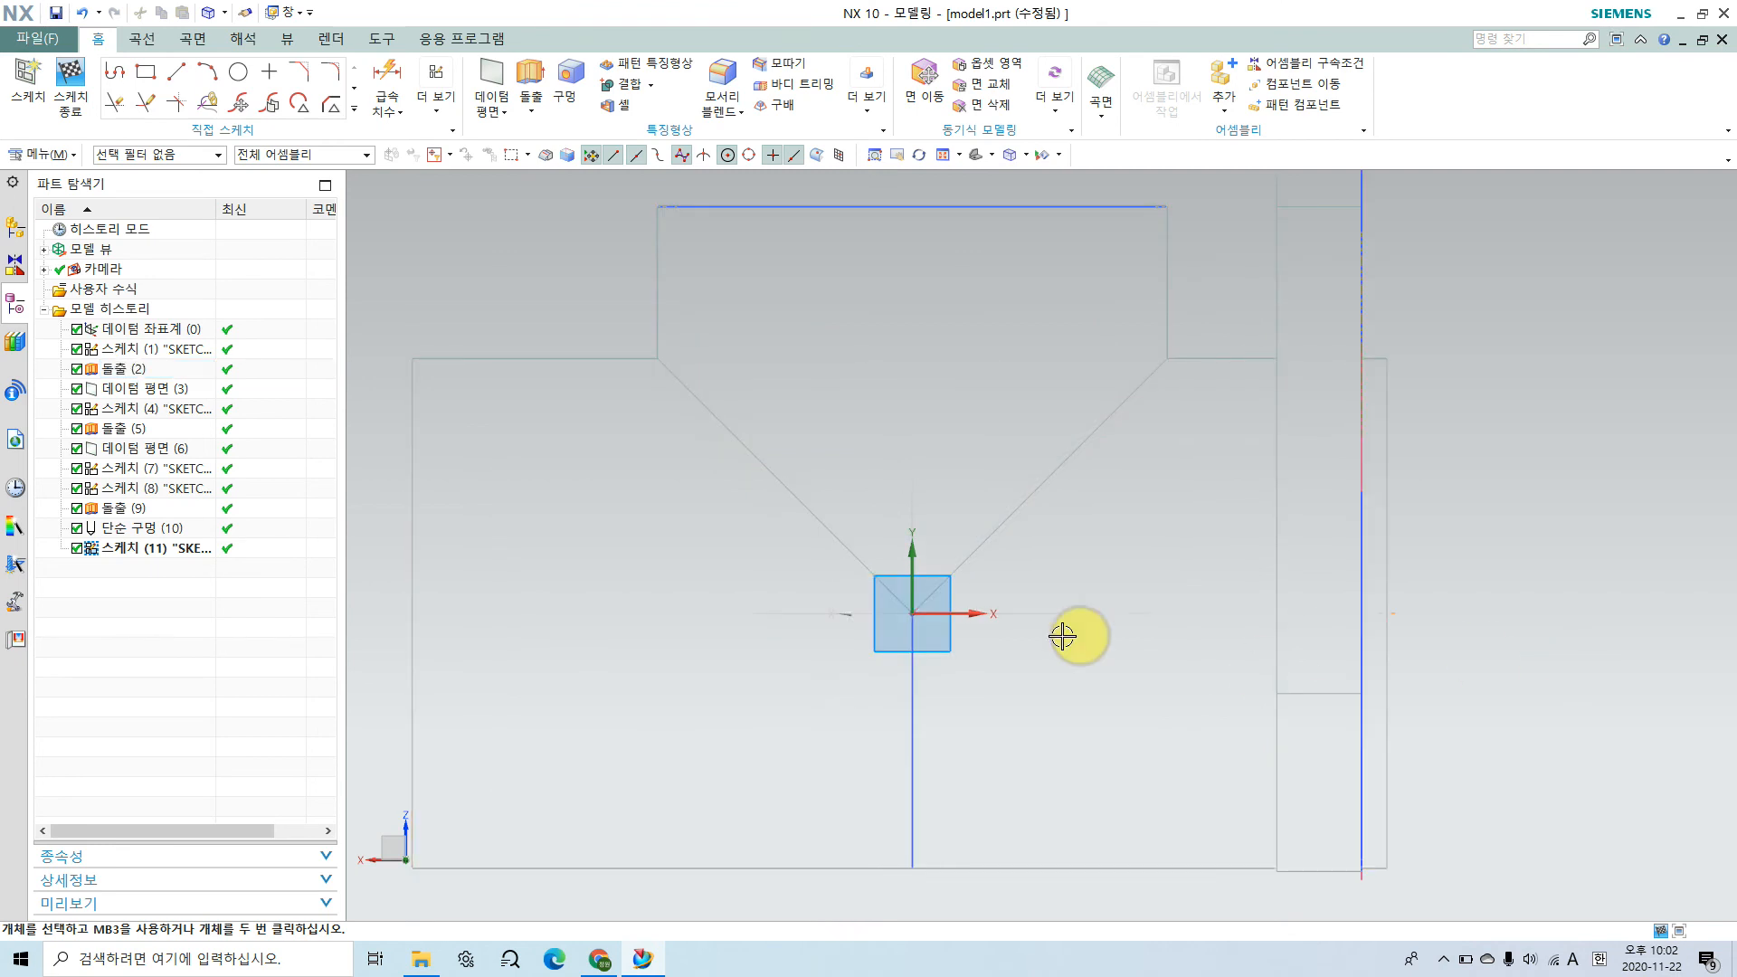
pyautogui.keyDown('shift'); pyautogui.moveTo(962, 628); pyautogui.dragTo(1028, 621, button='middle'); pyautogui.keyUp('shift')
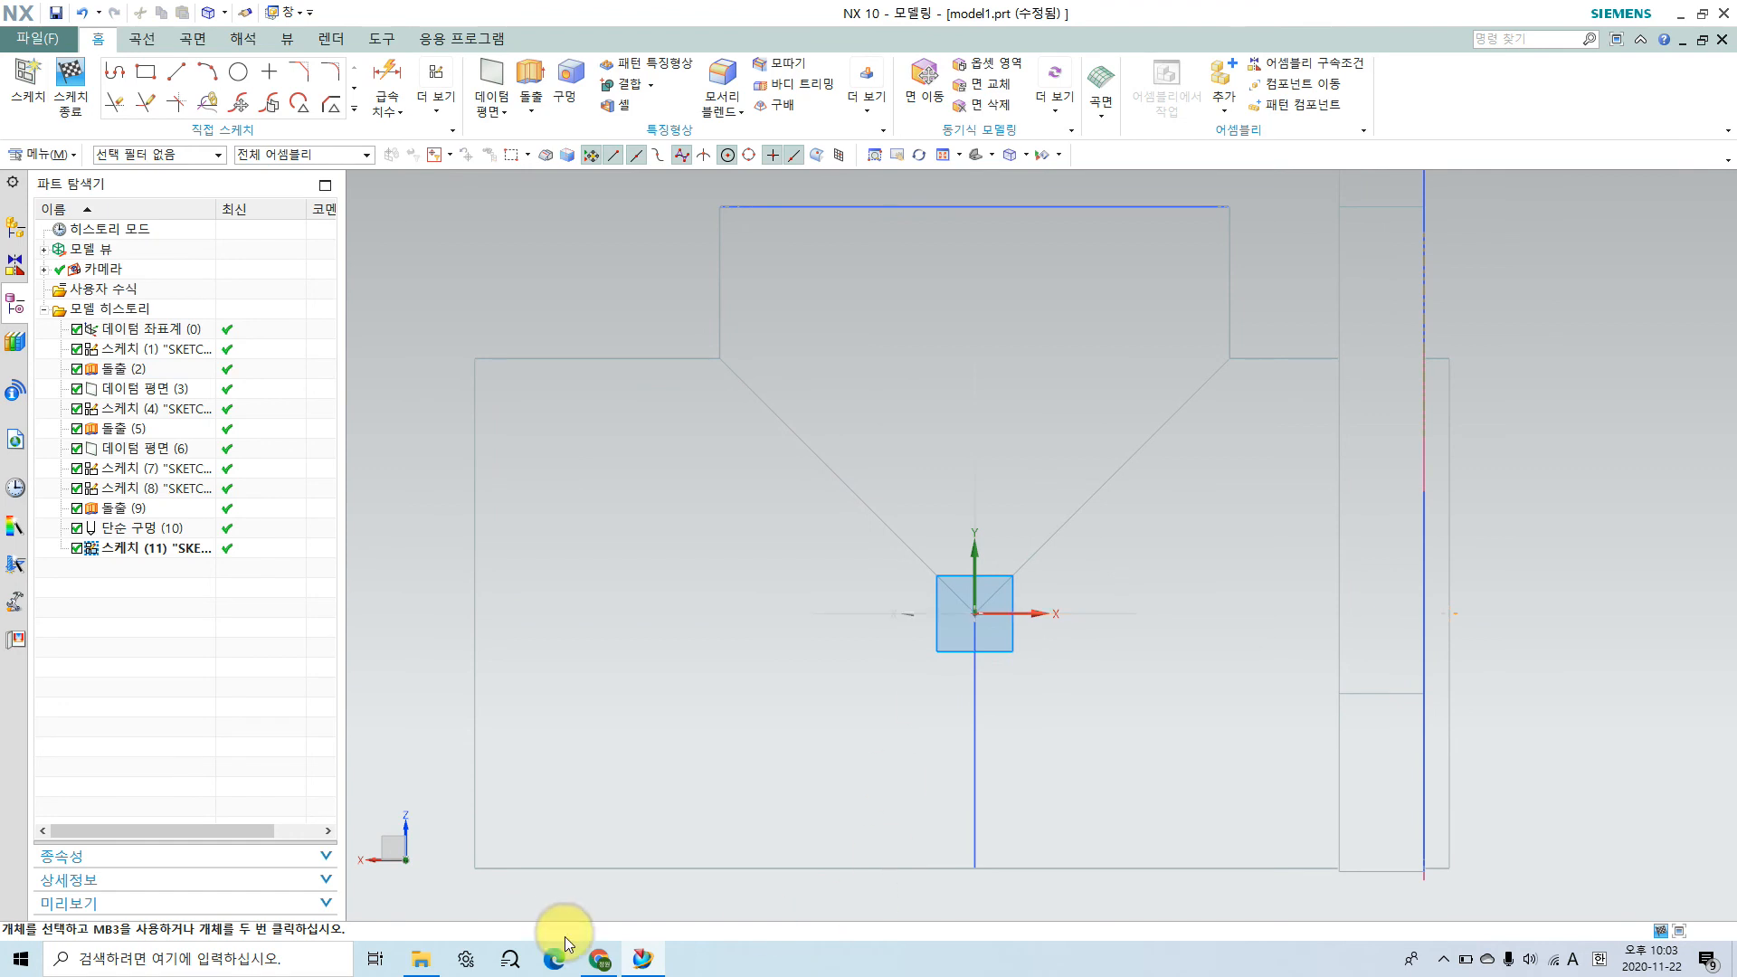
# Step: Check the cavity profile in the assembly drawing in Chrome, and draw a rectangle about 15 by 21.5 mm from the sketch origin, away from the flange
pyautogui.click(600, 962)
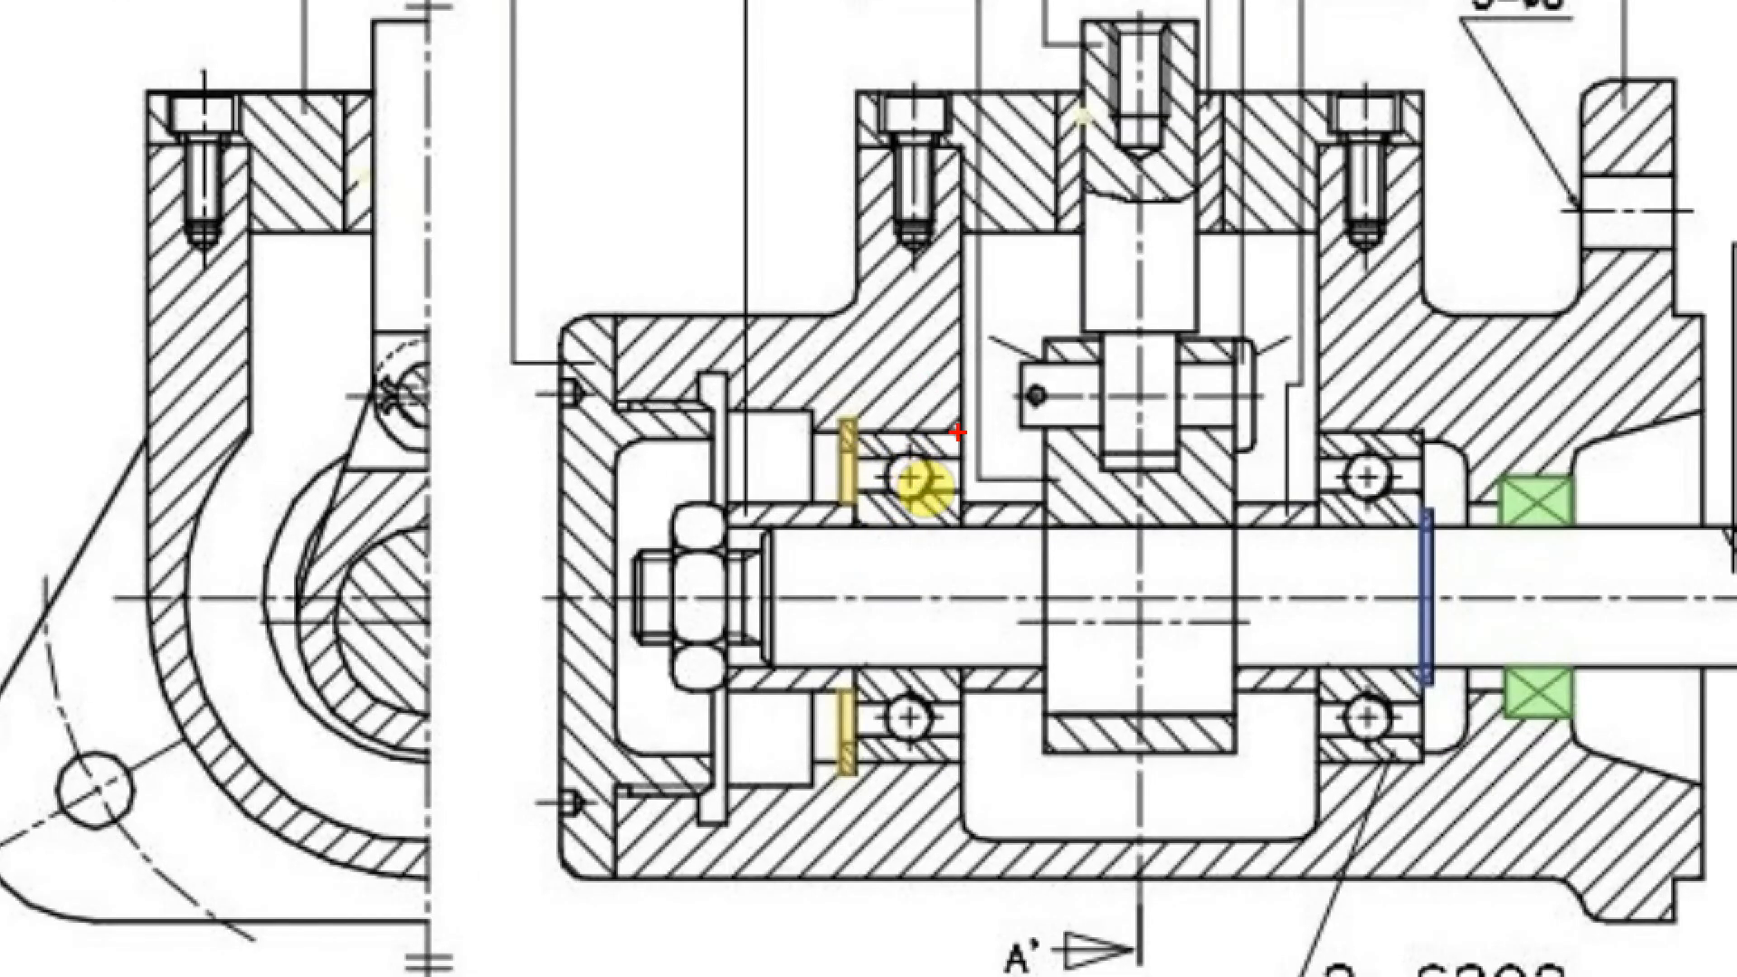
pyautogui.moveTo(957, 433); pyautogui.dragTo(837, 433)
pyautogui.moveTo(877, 488)
pyautogui.mouseDown()
pyautogui.moveTo(876, 465)
pyautogui.moveTo(850, 485)
pyautogui.moveTo(787, 450)
pyautogui.moveTo(749, 473)
pyautogui.mouseUp()
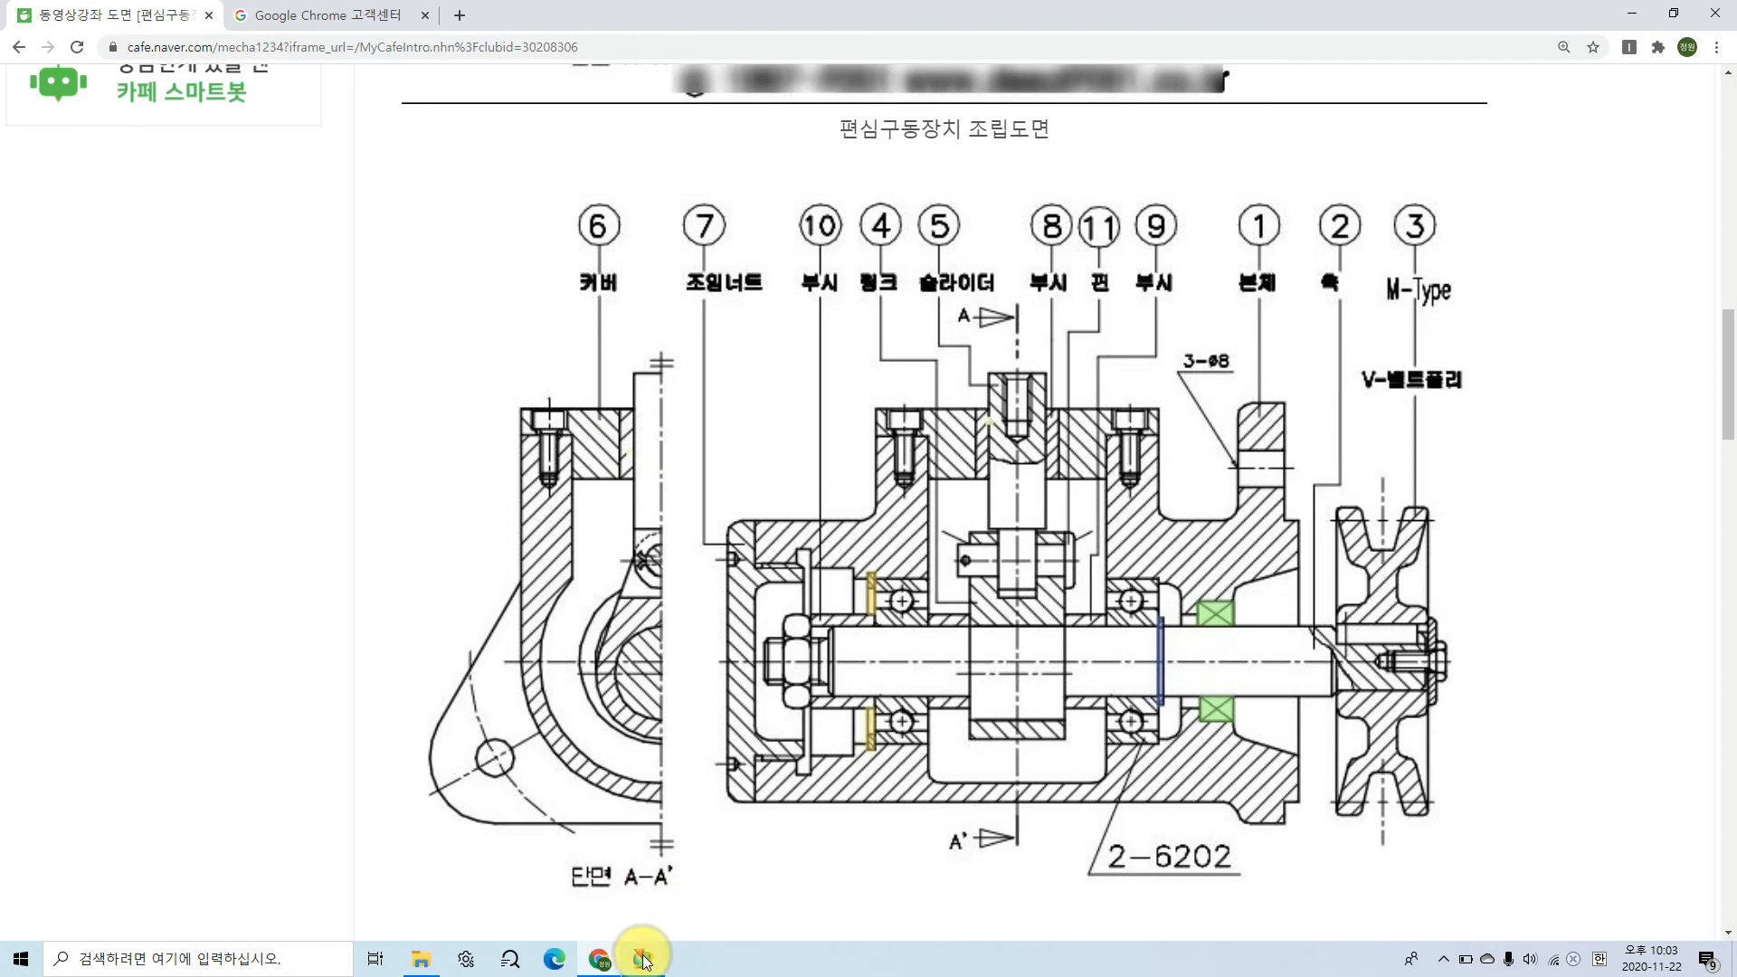
pyautogui.click(636, 966)
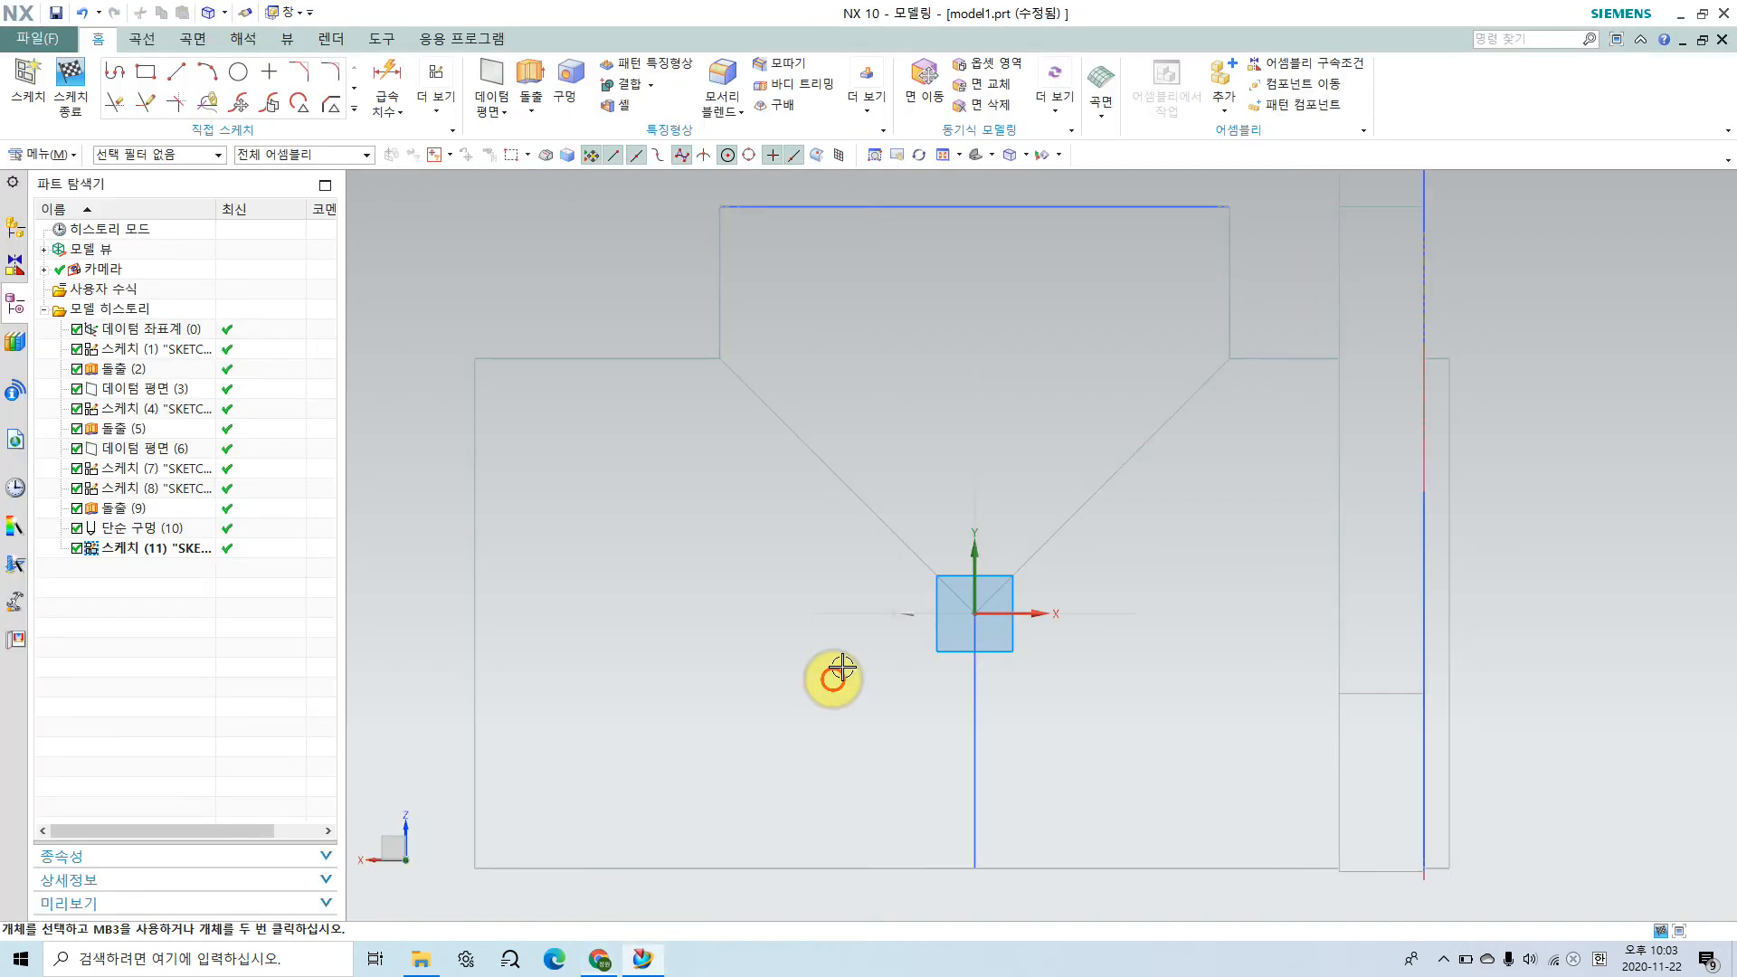
pyautogui.click(149, 72)
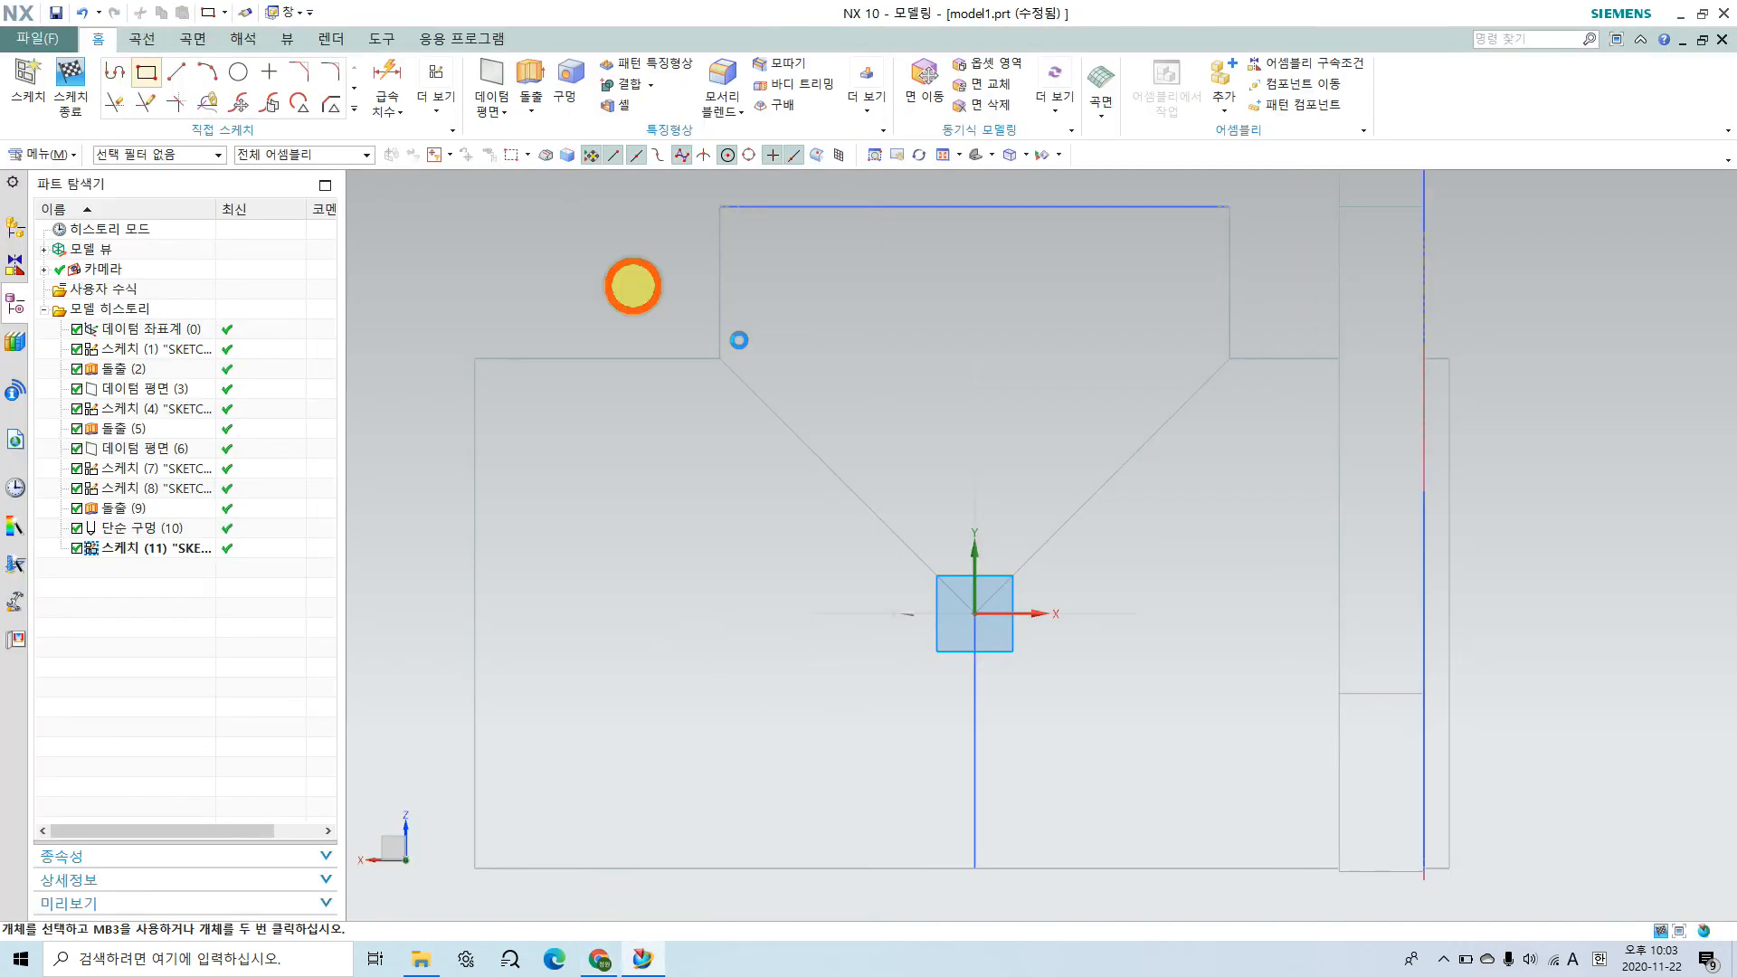
pyautogui.click(976, 613)
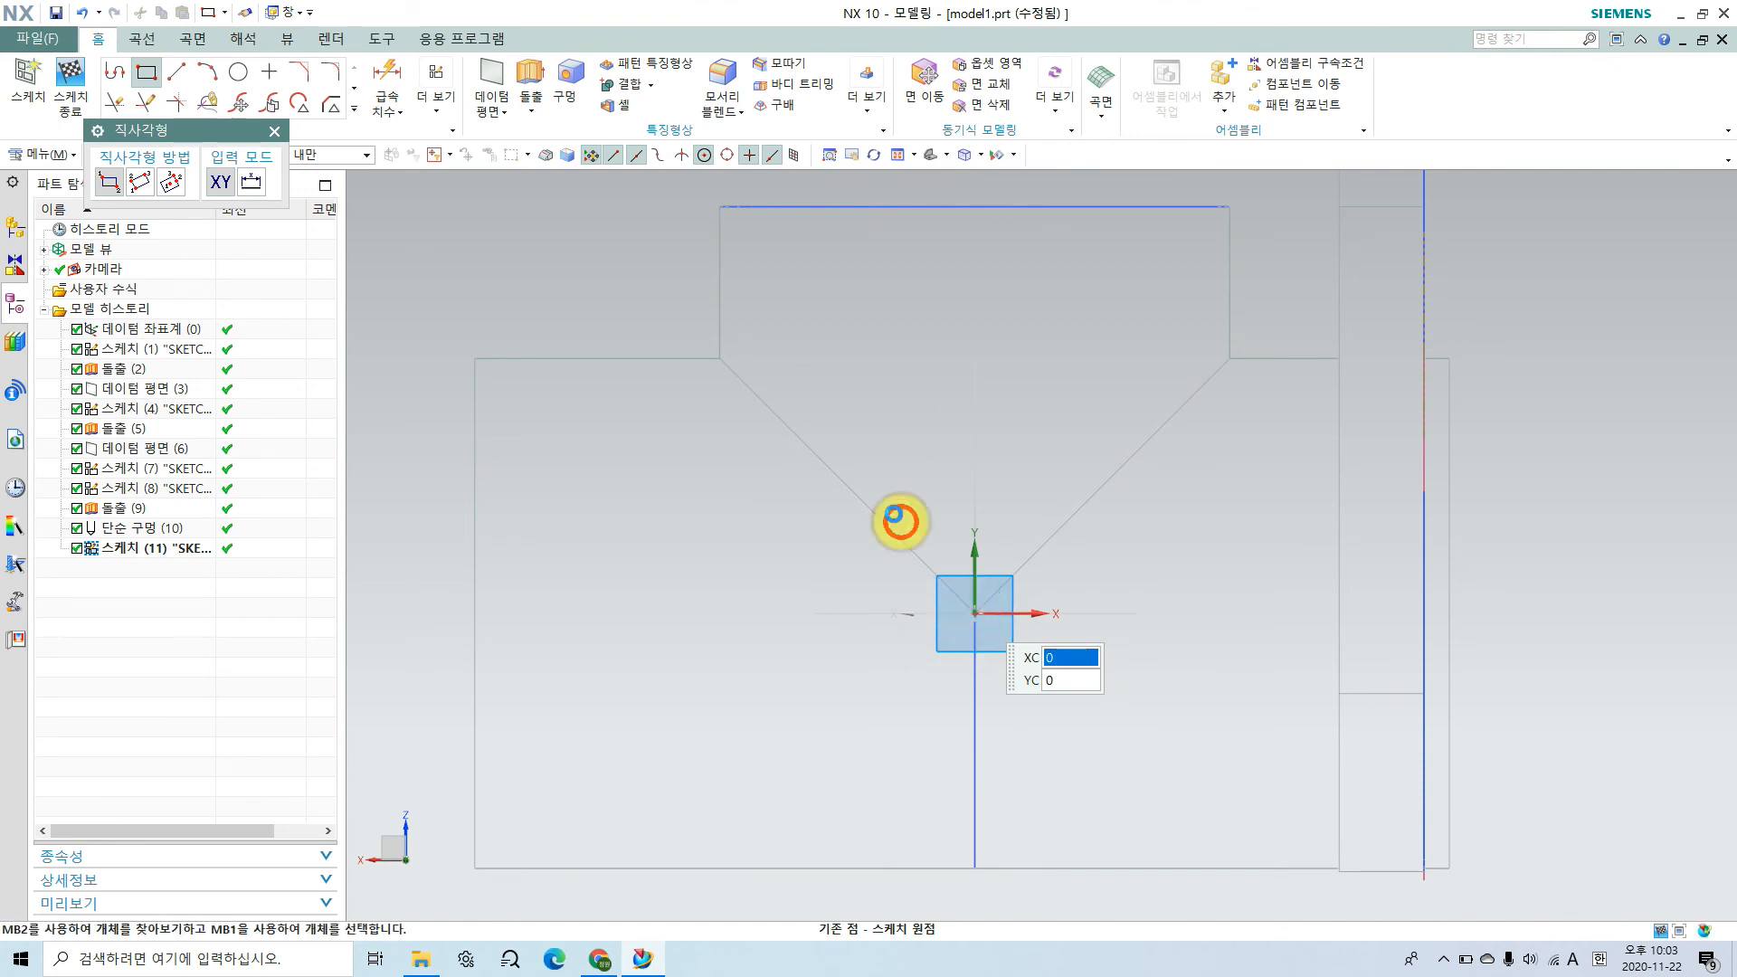
pyautogui.click(999, 543)
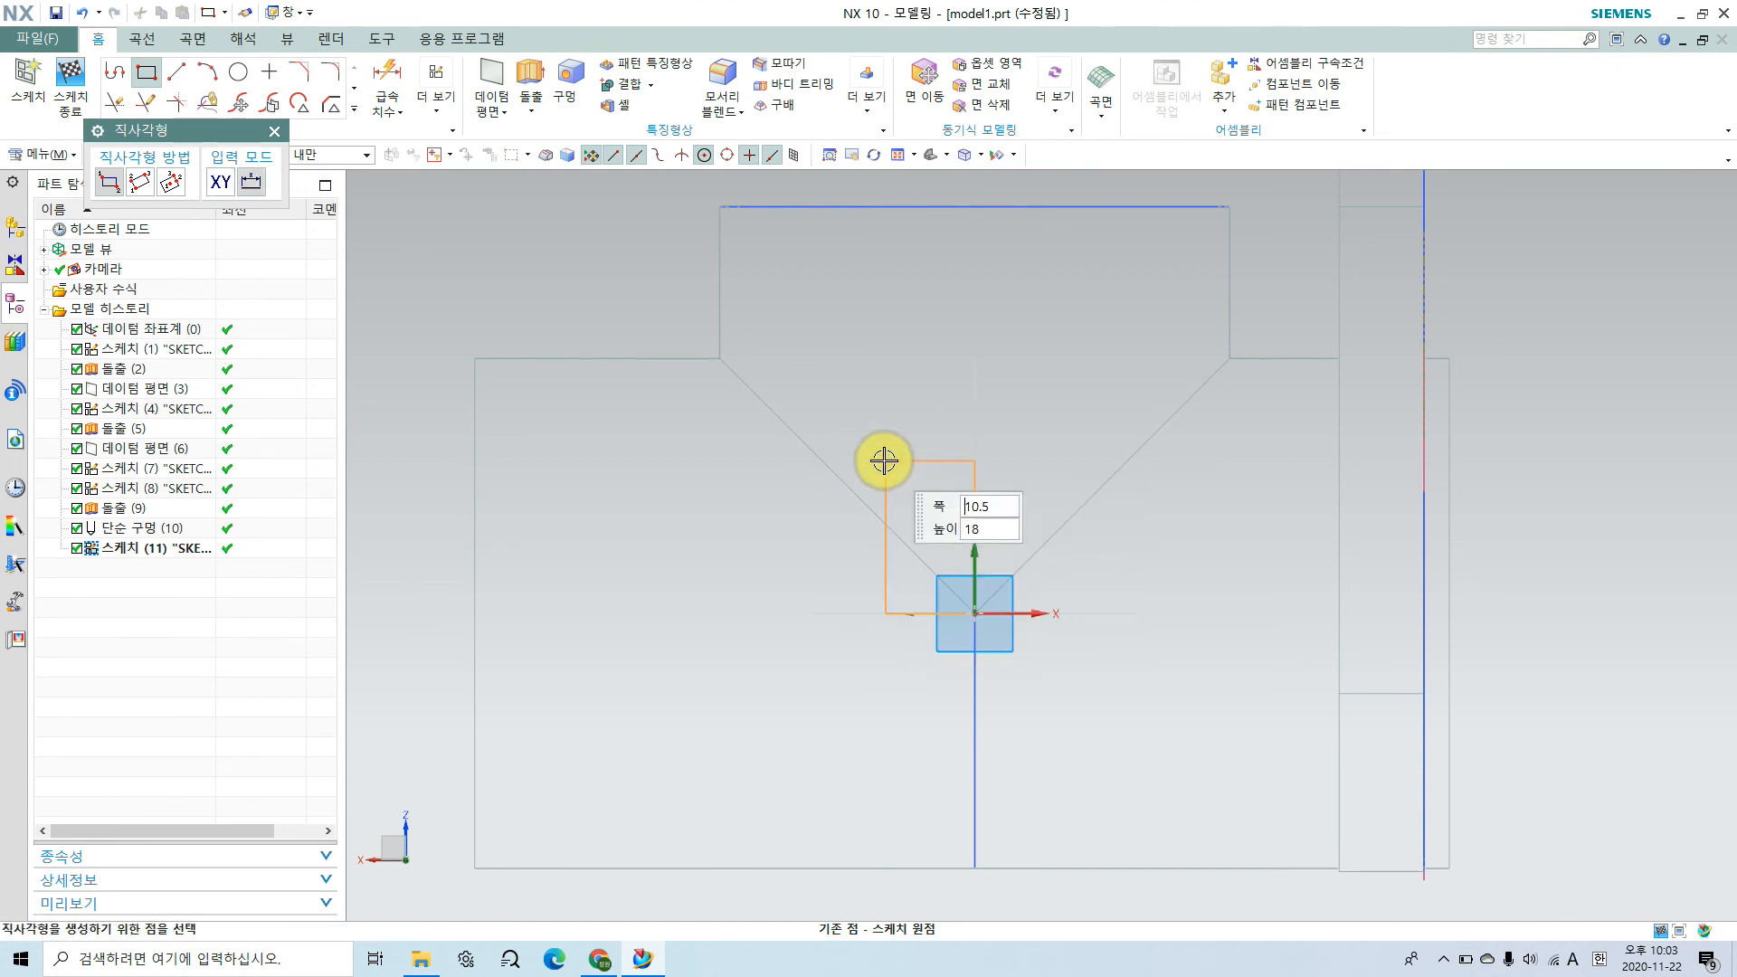
pyautogui.click(848, 431)
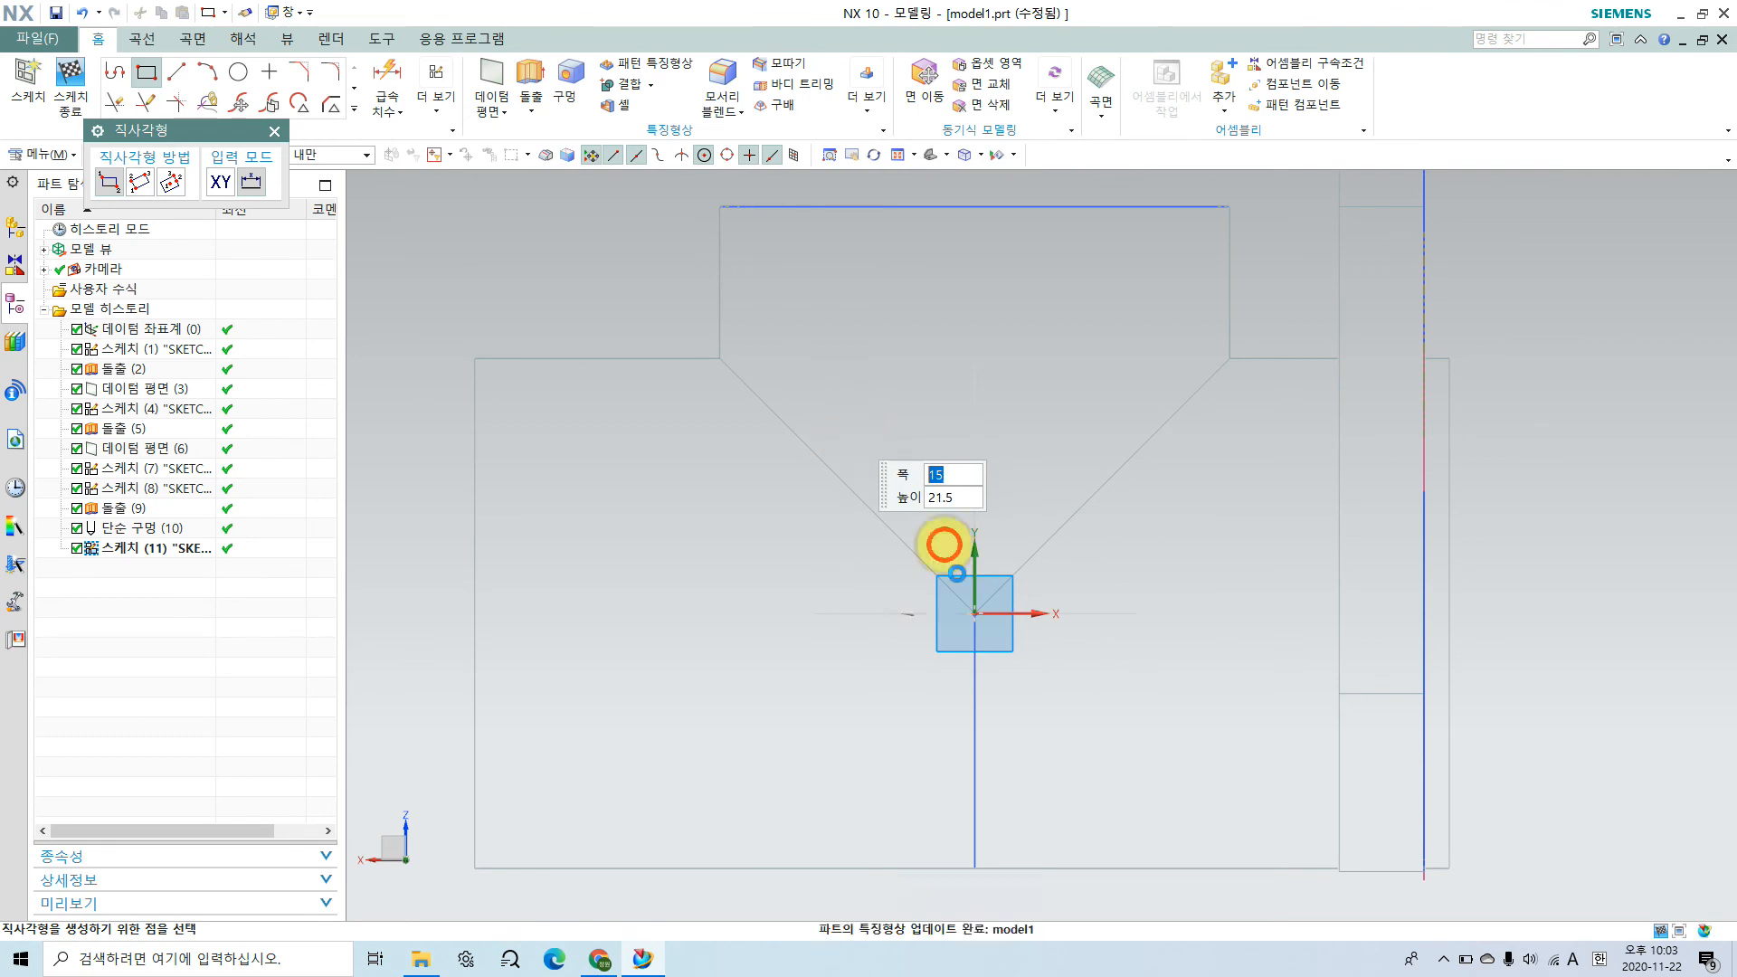
# Step: Compare the rectangle with the central cavity in the Chrome assembly drawing, and constrain its bottom edge collinear with the sketch's X axis in NX
pyautogui.click(599, 961)
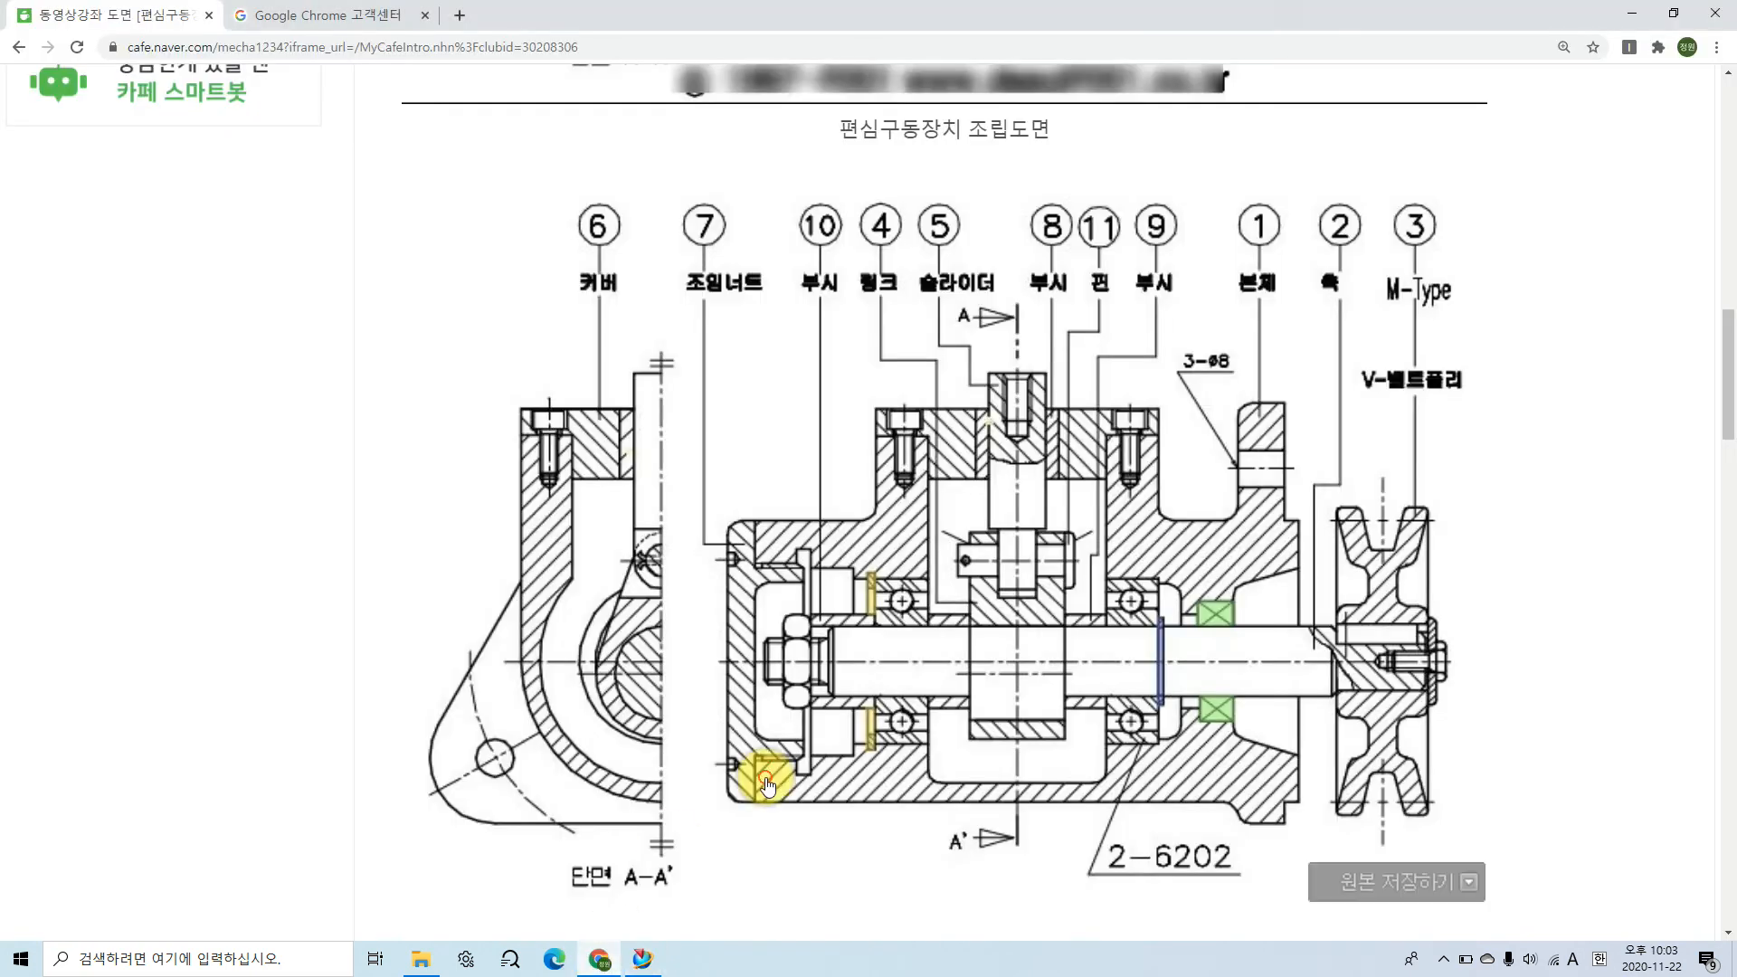
pyautogui.click(1018, 636)
pyautogui.moveTo(1019, 637)
pyautogui.mouseDown()
pyautogui.moveTo(1016, 552)
pyautogui.moveTo(933, 551)
pyautogui.moveTo(927, 641)
pyautogui.moveTo(1017, 653)
pyautogui.mouseUp()
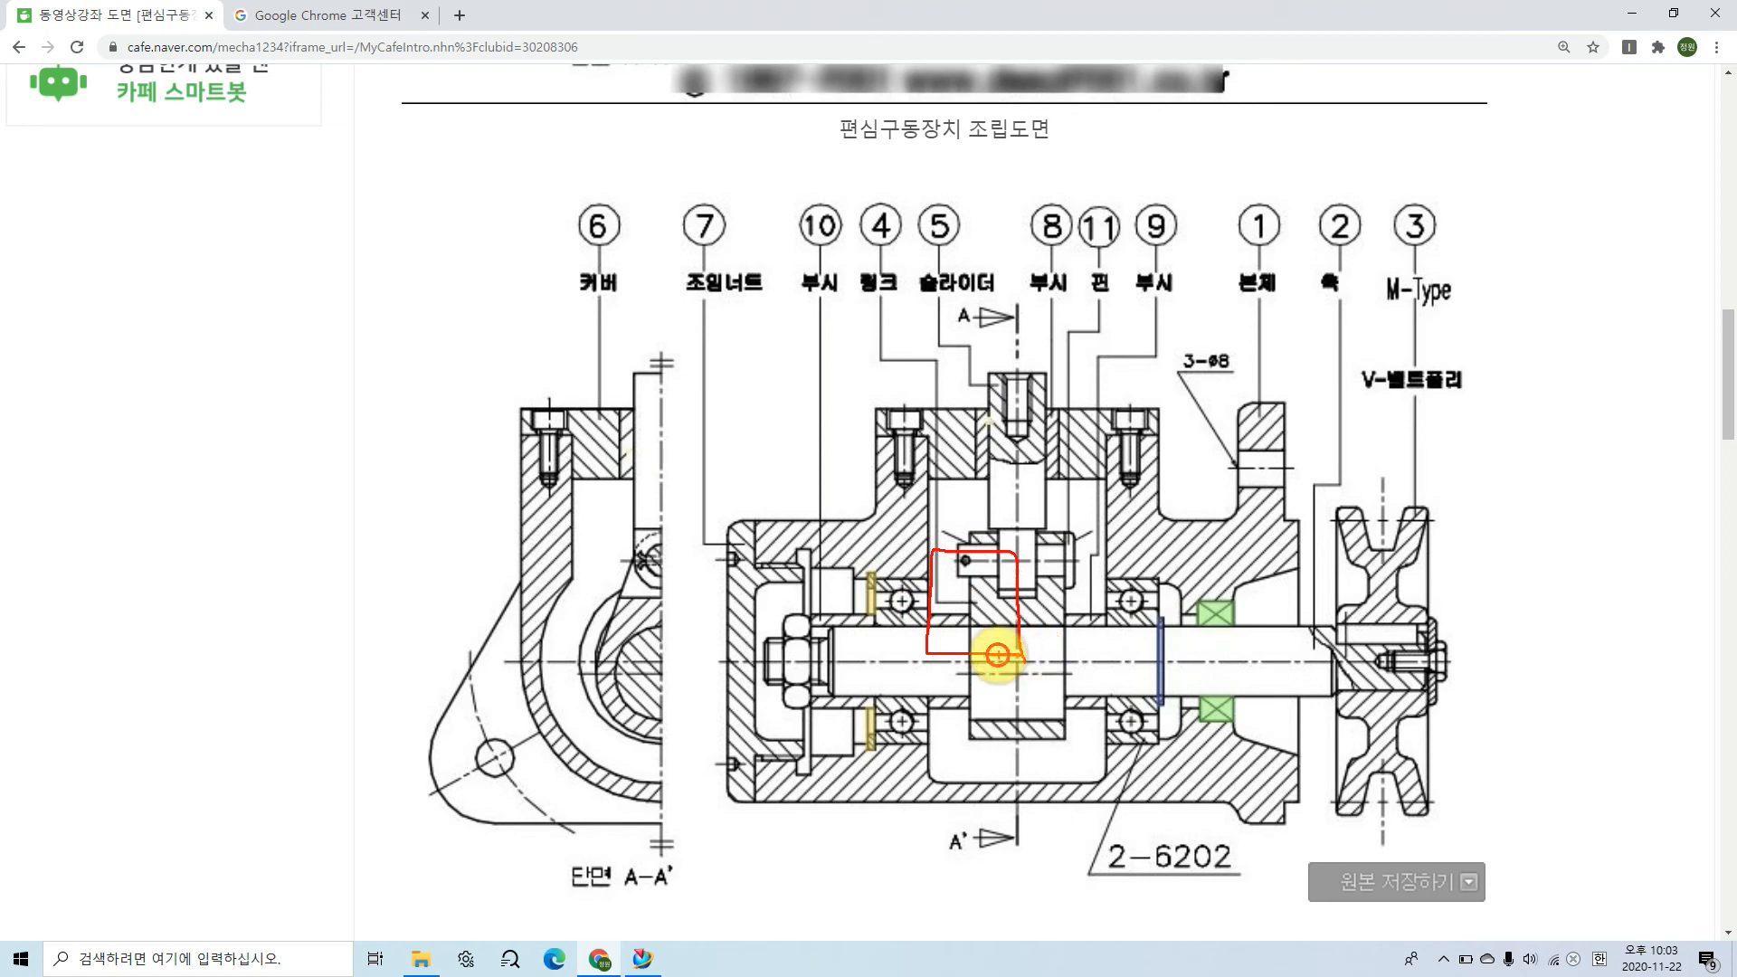
pyautogui.click(644, 960)
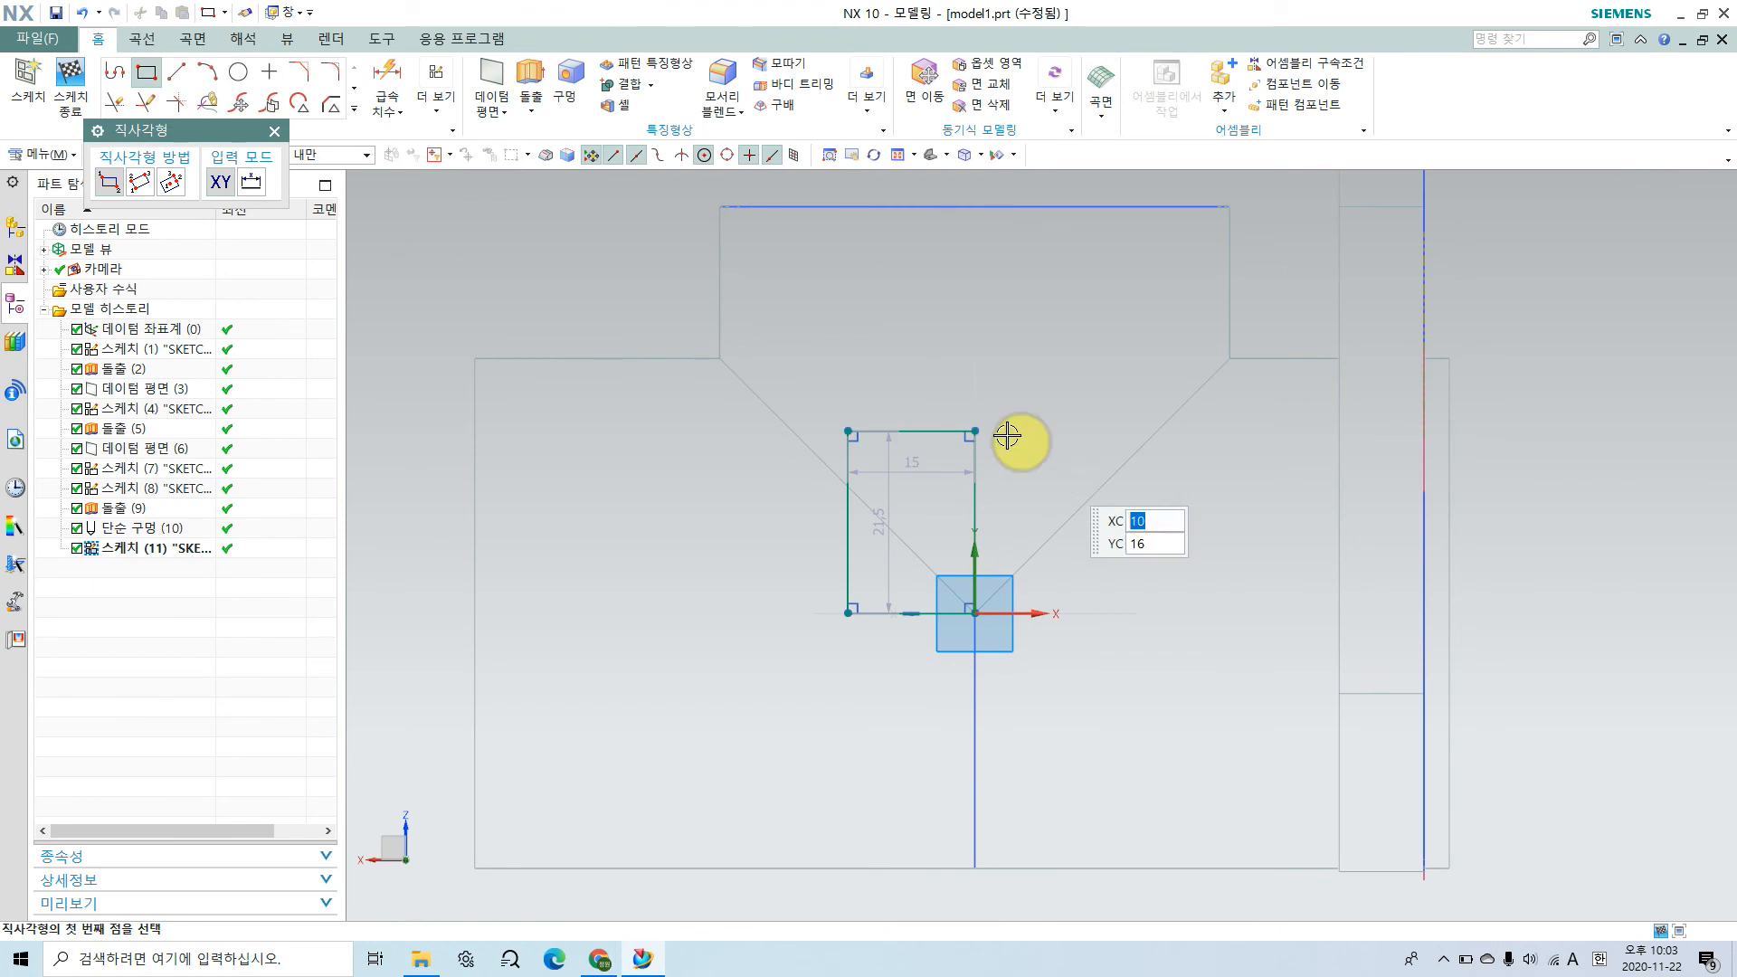
pyautogui.press('Escape')
pyautogui.click(499, 113)
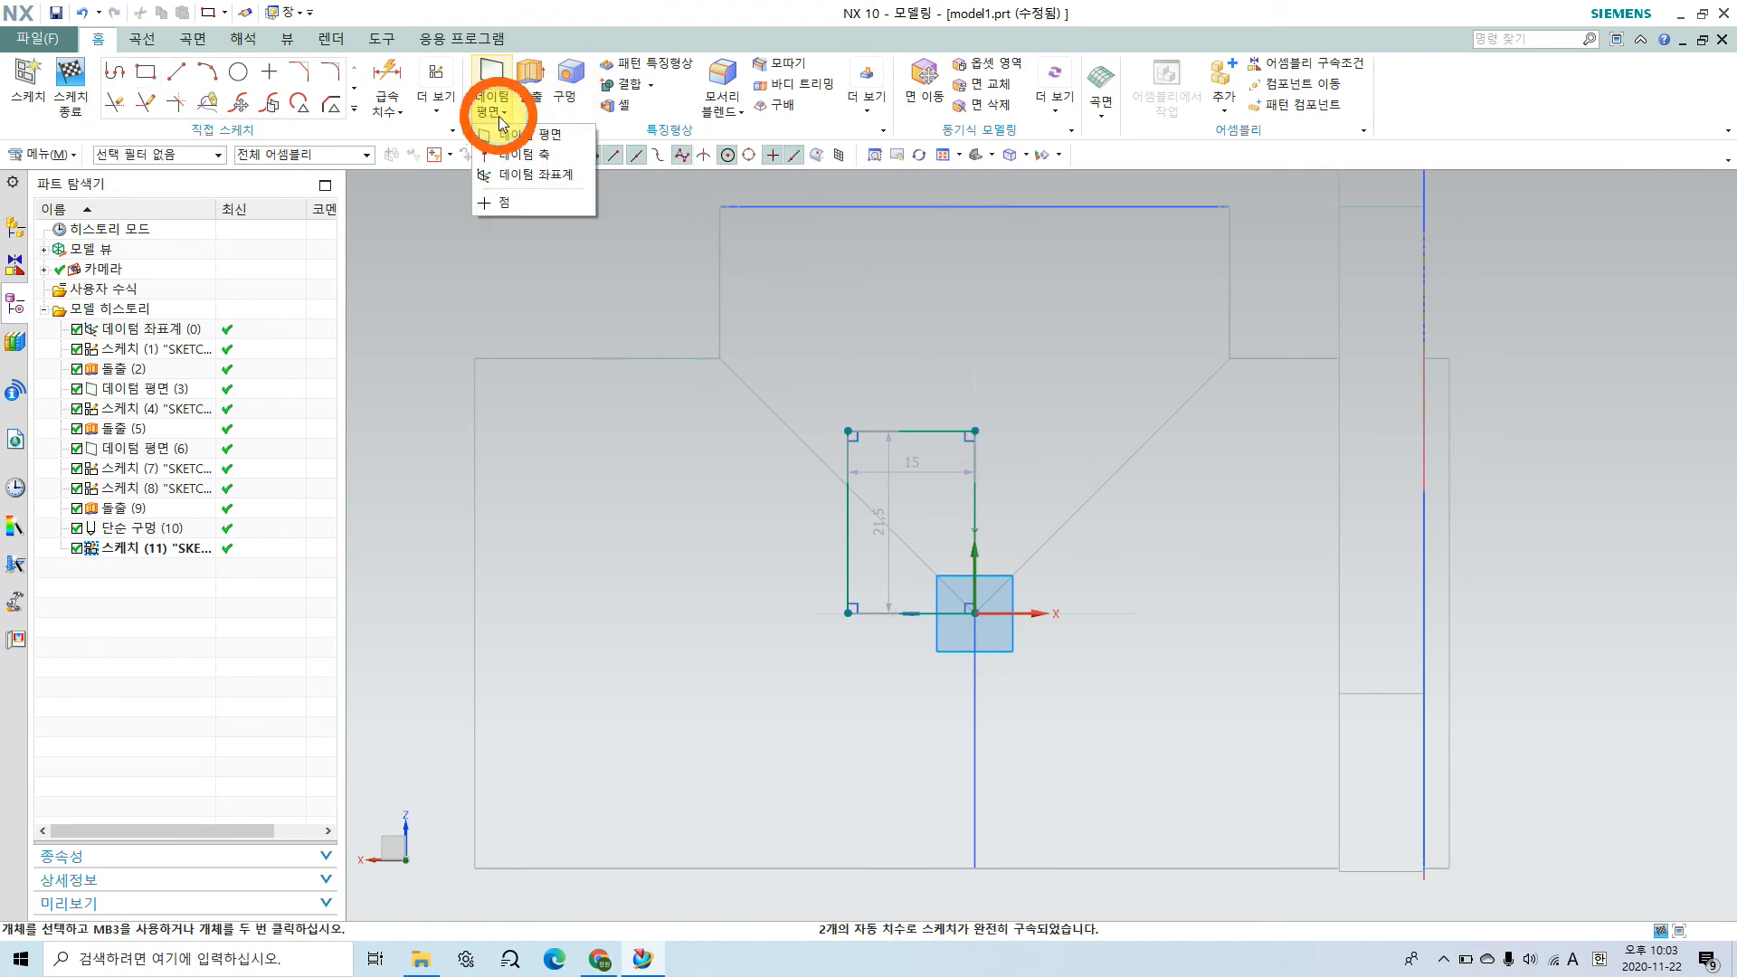
pyautogui.click(435, 105)
pyautogui.click(482, 165)
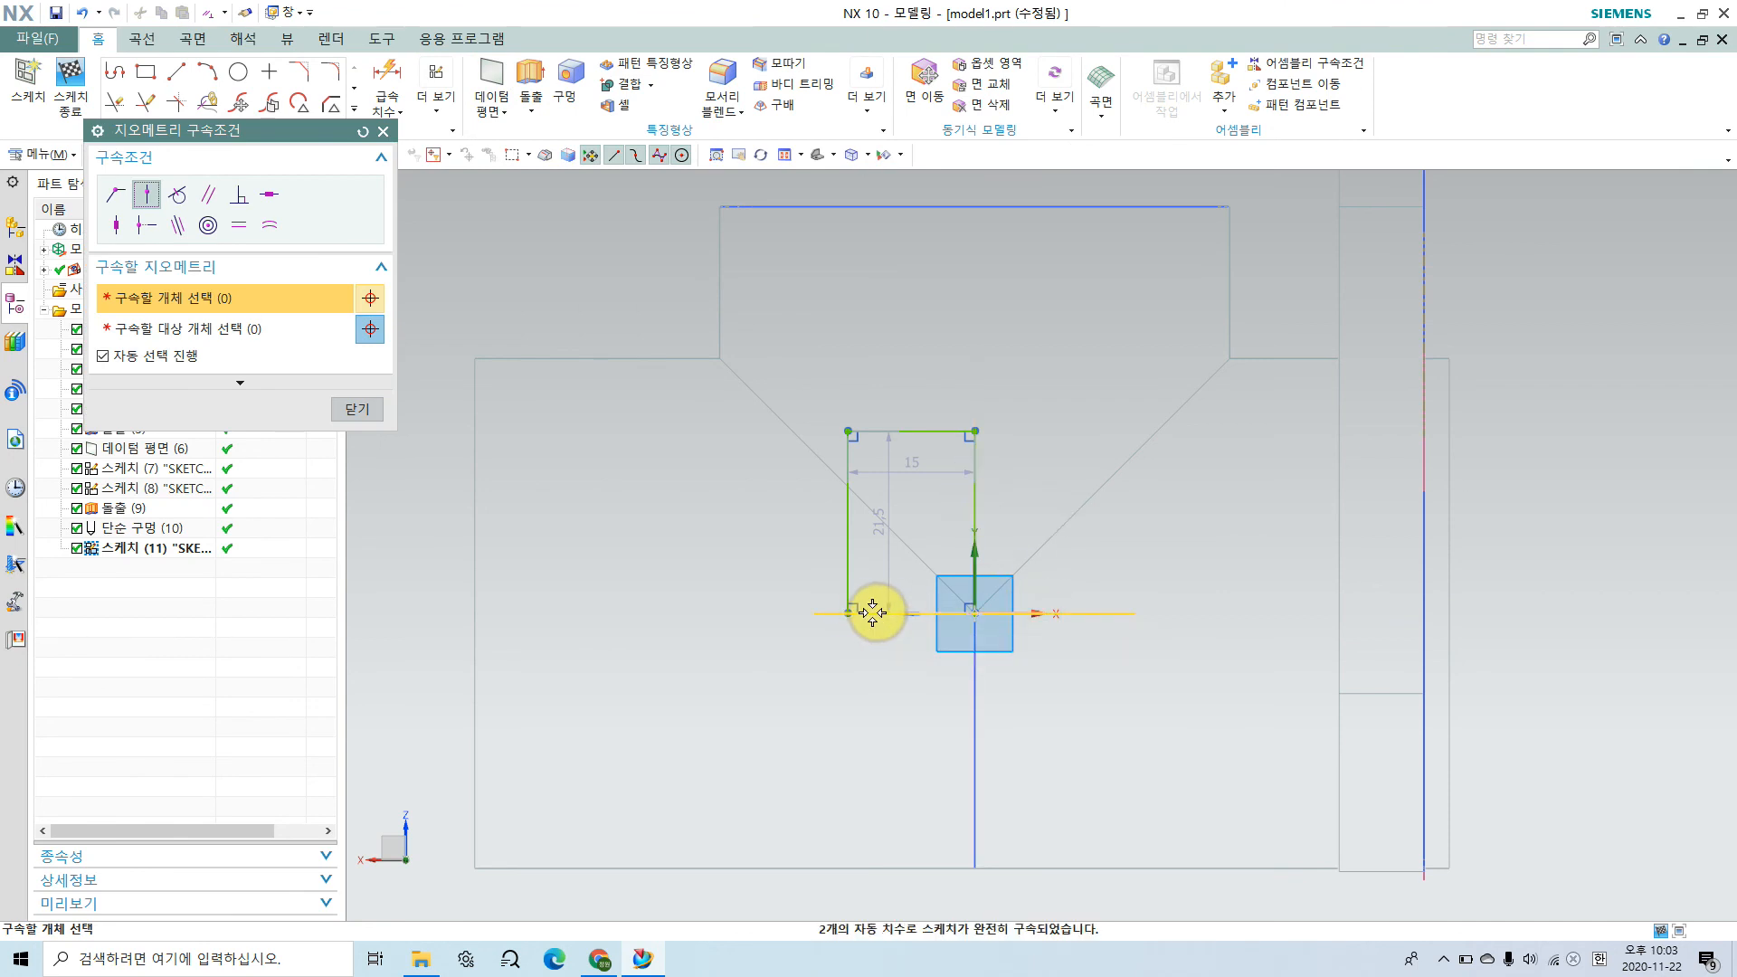
pyautogui.click(178, 226)
pyautogui.click(885, 613)
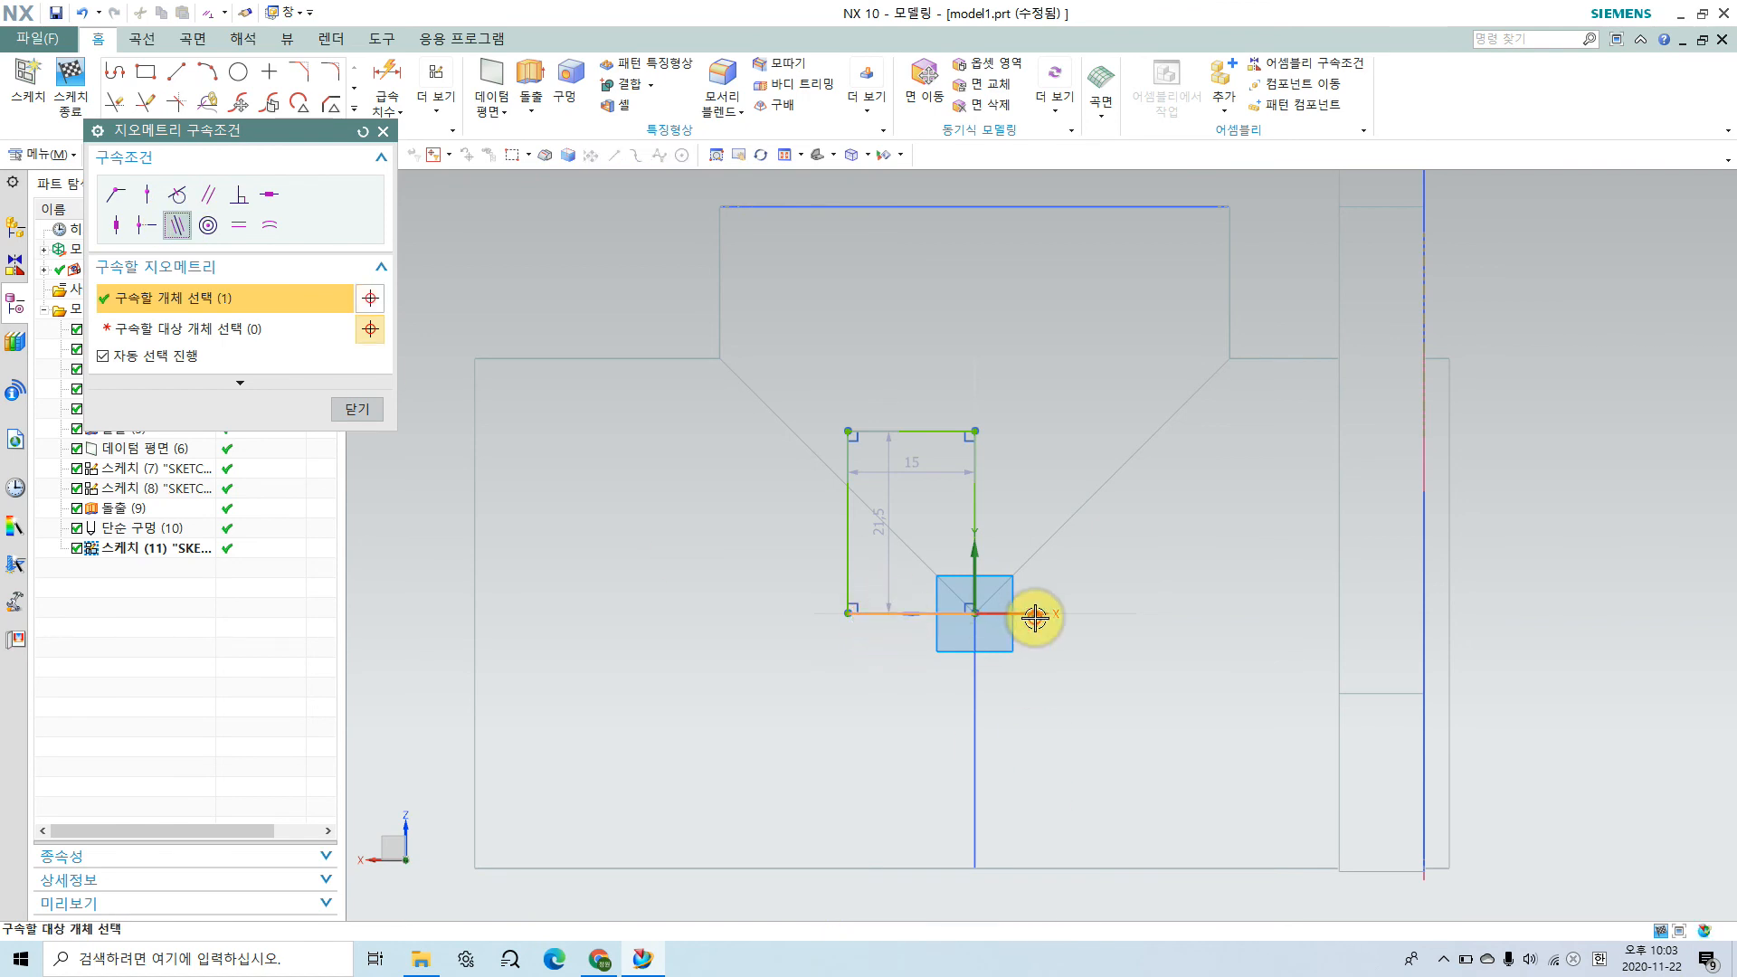
pyautogui.click(1031, 615)
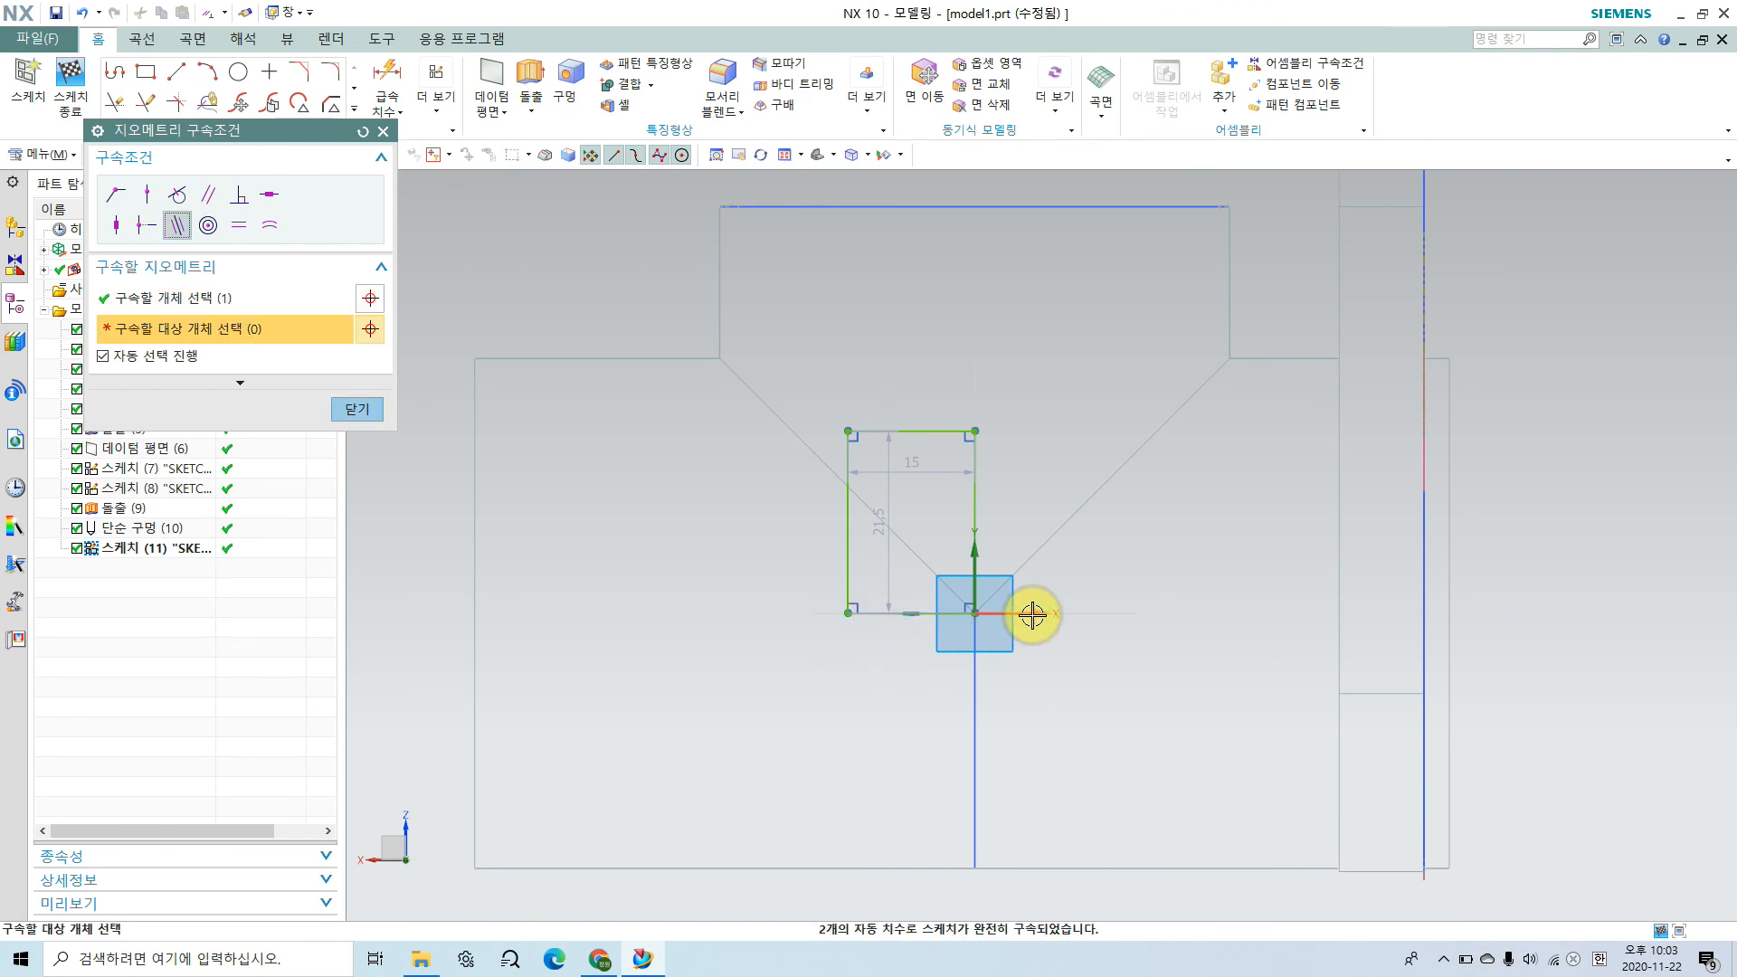
# Step: Finish the constraint and draw two adjoining rectangles on the X axis away from the flange, about 6.6 by 15.2 mm and 1.5 by 17.3 mm
pyautogui.click(359, 409)
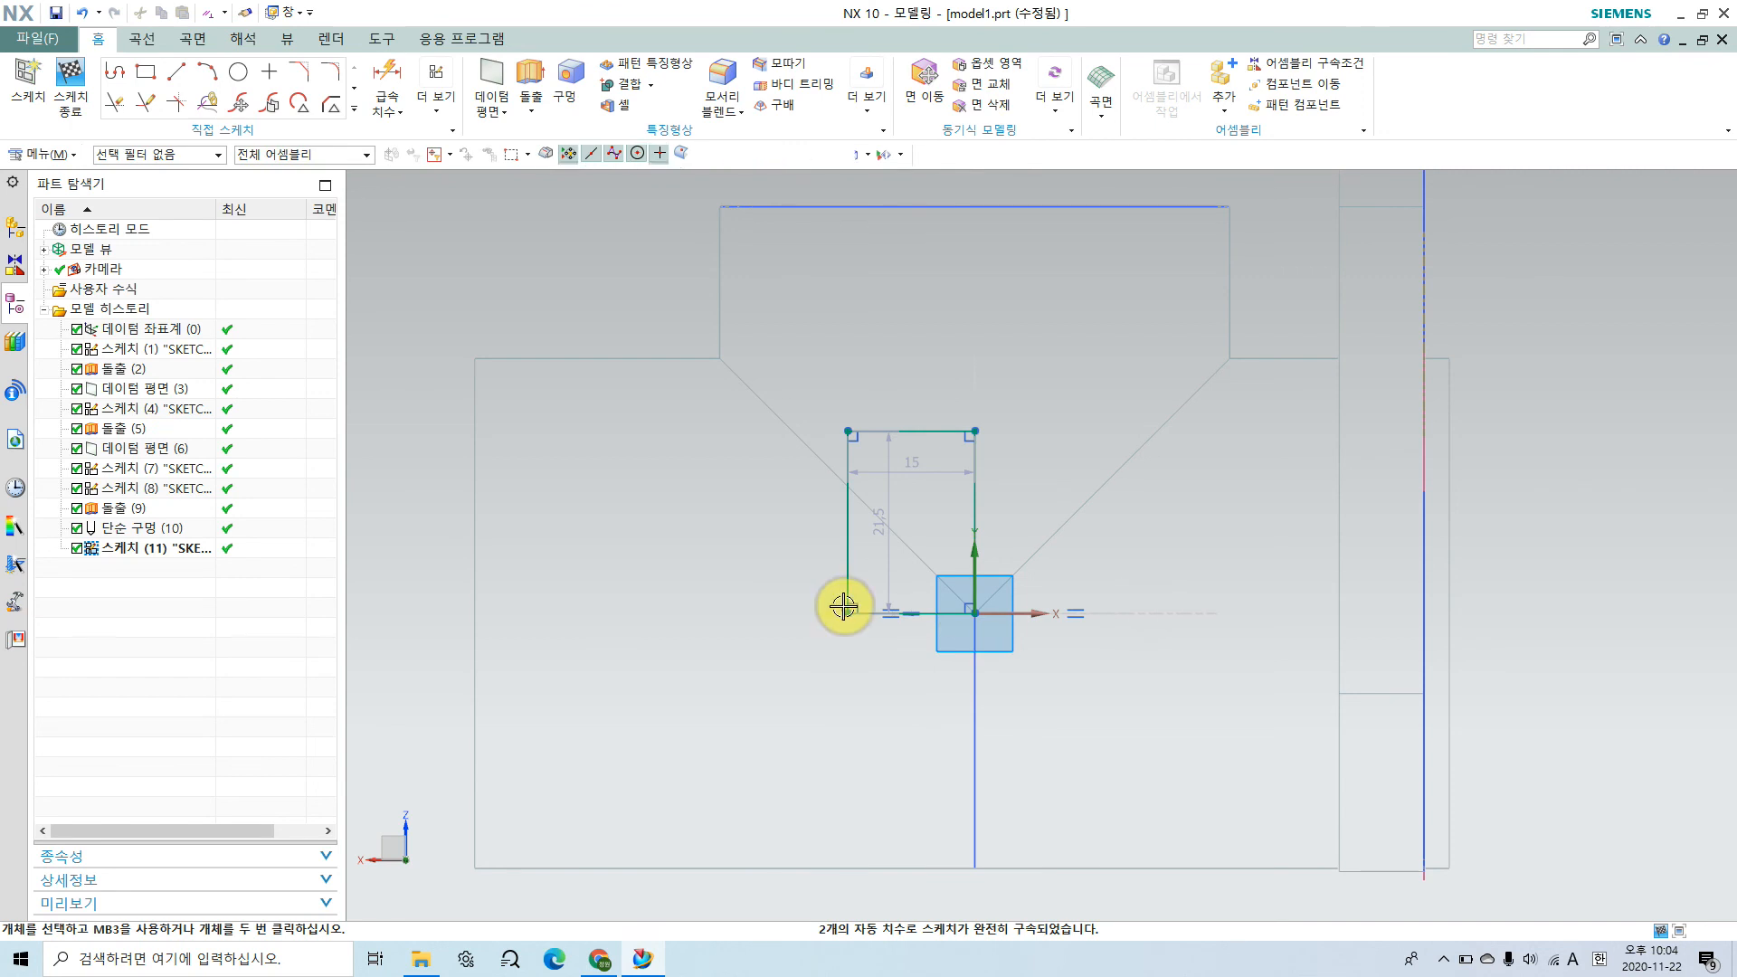
pyautogui.click(143, 72)
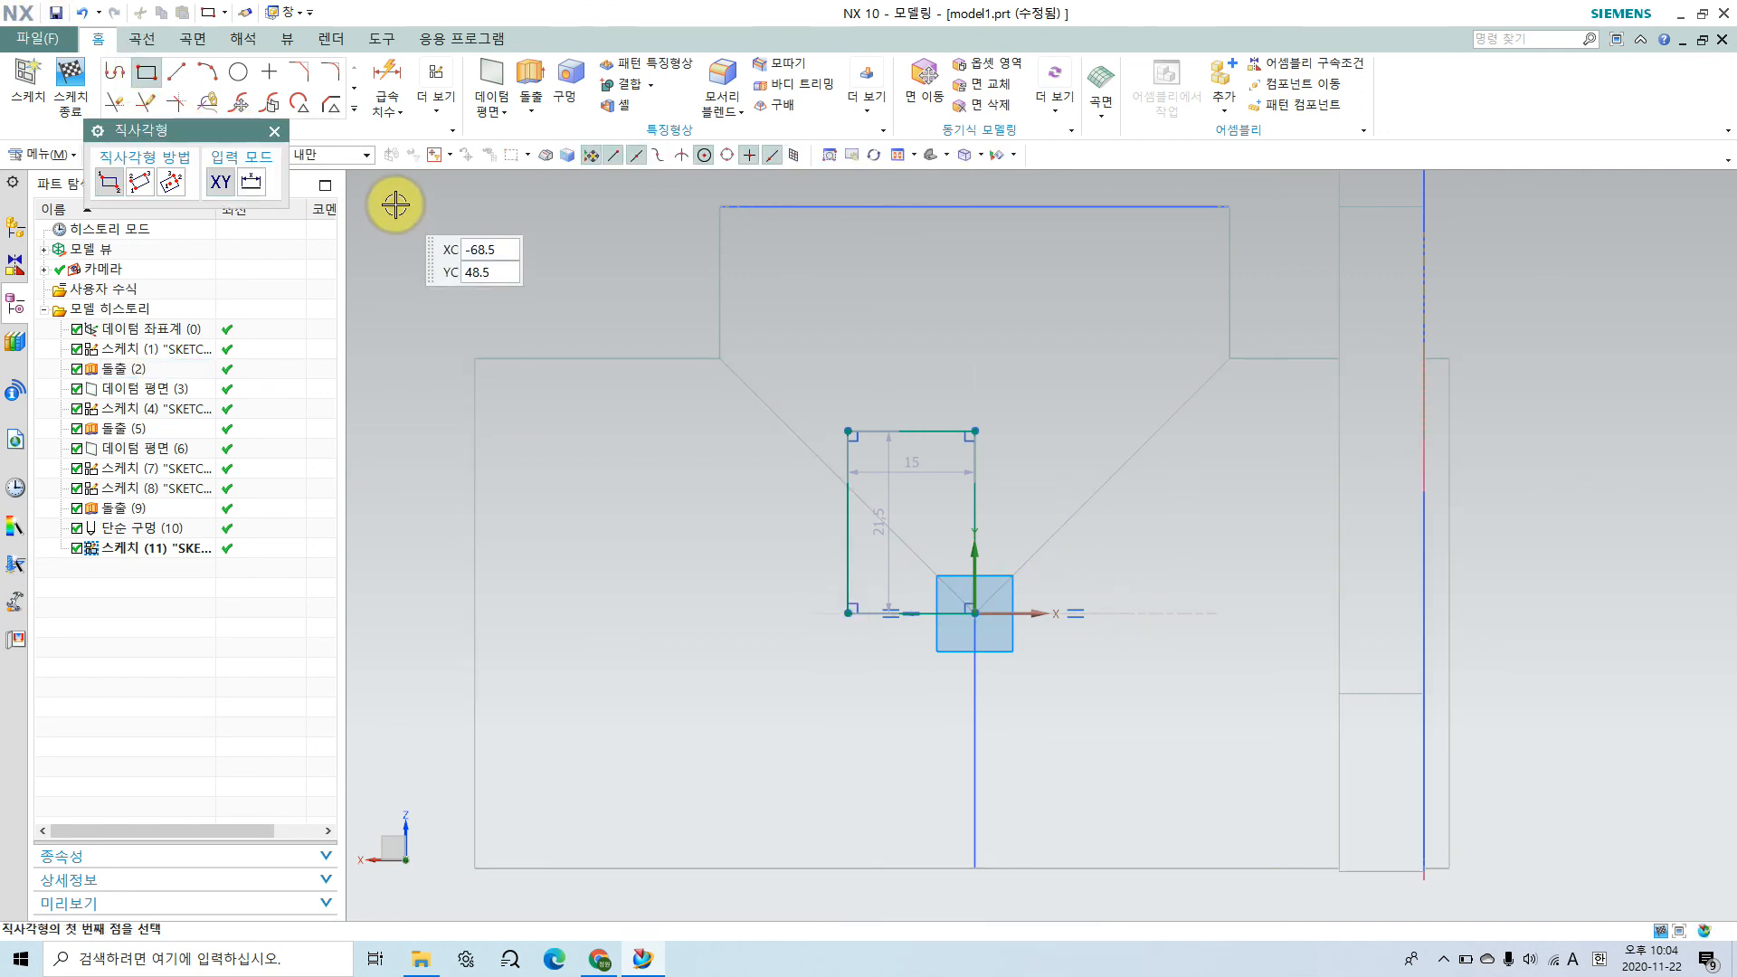
pyautogui.scroll(3, 852, 614)
pyautogui.click(849, 614)
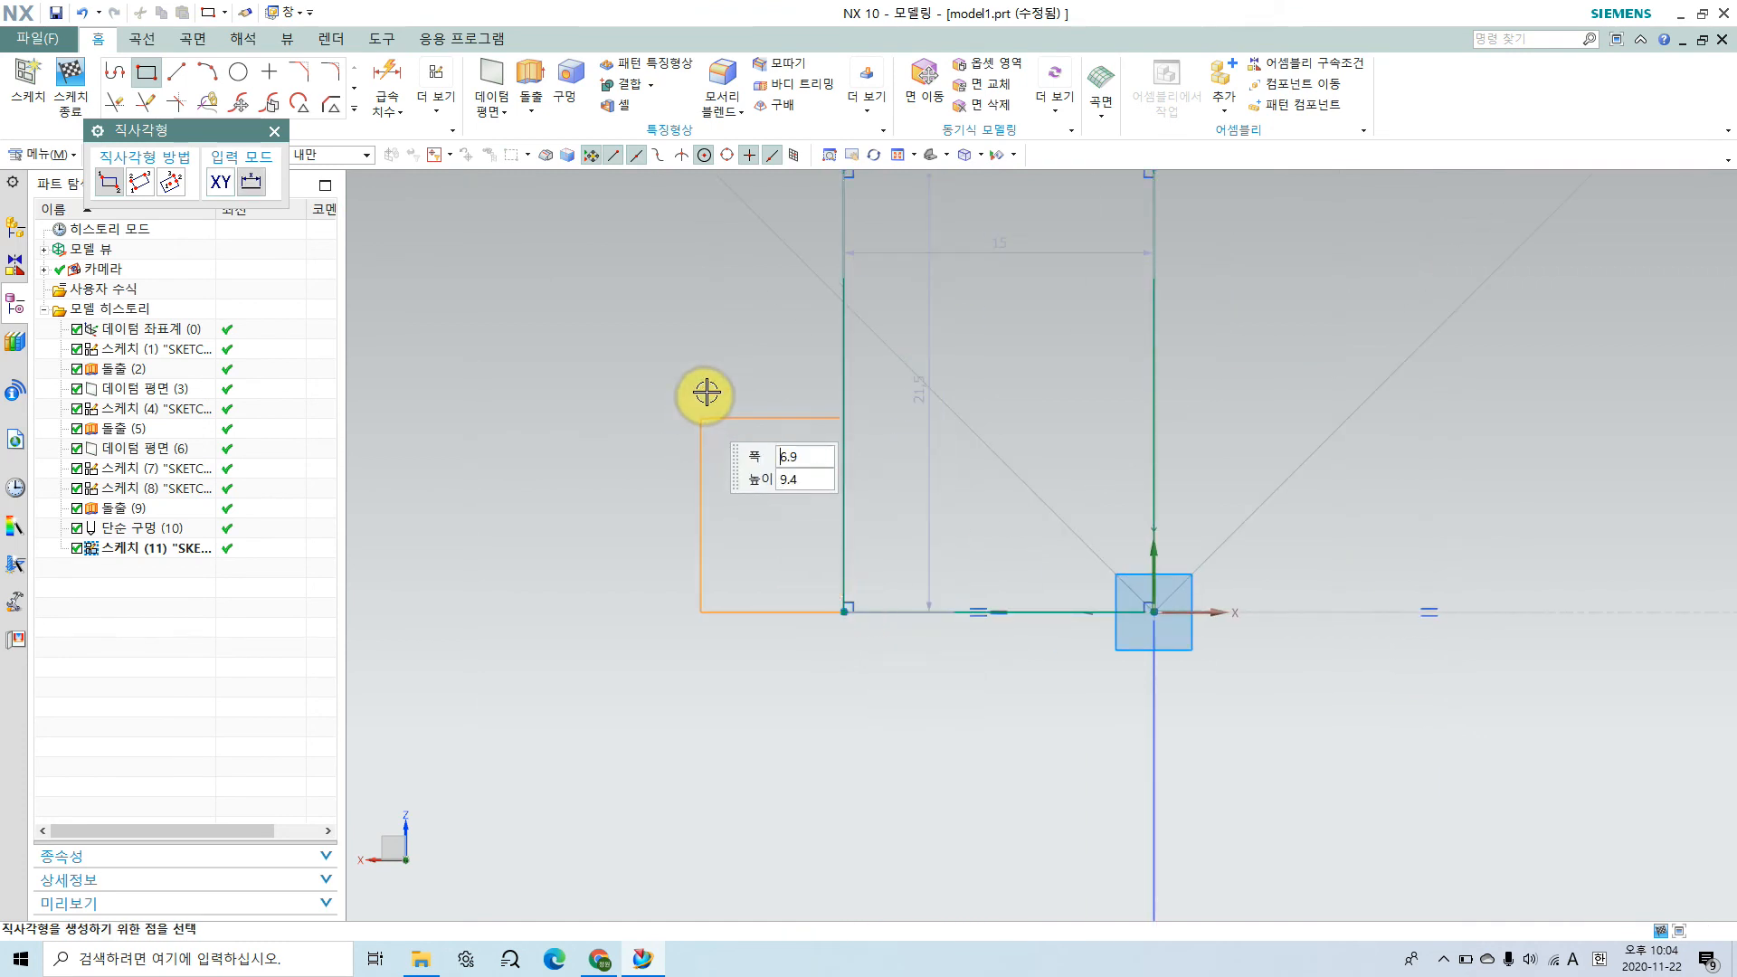
pyautogui.click(708, 297)
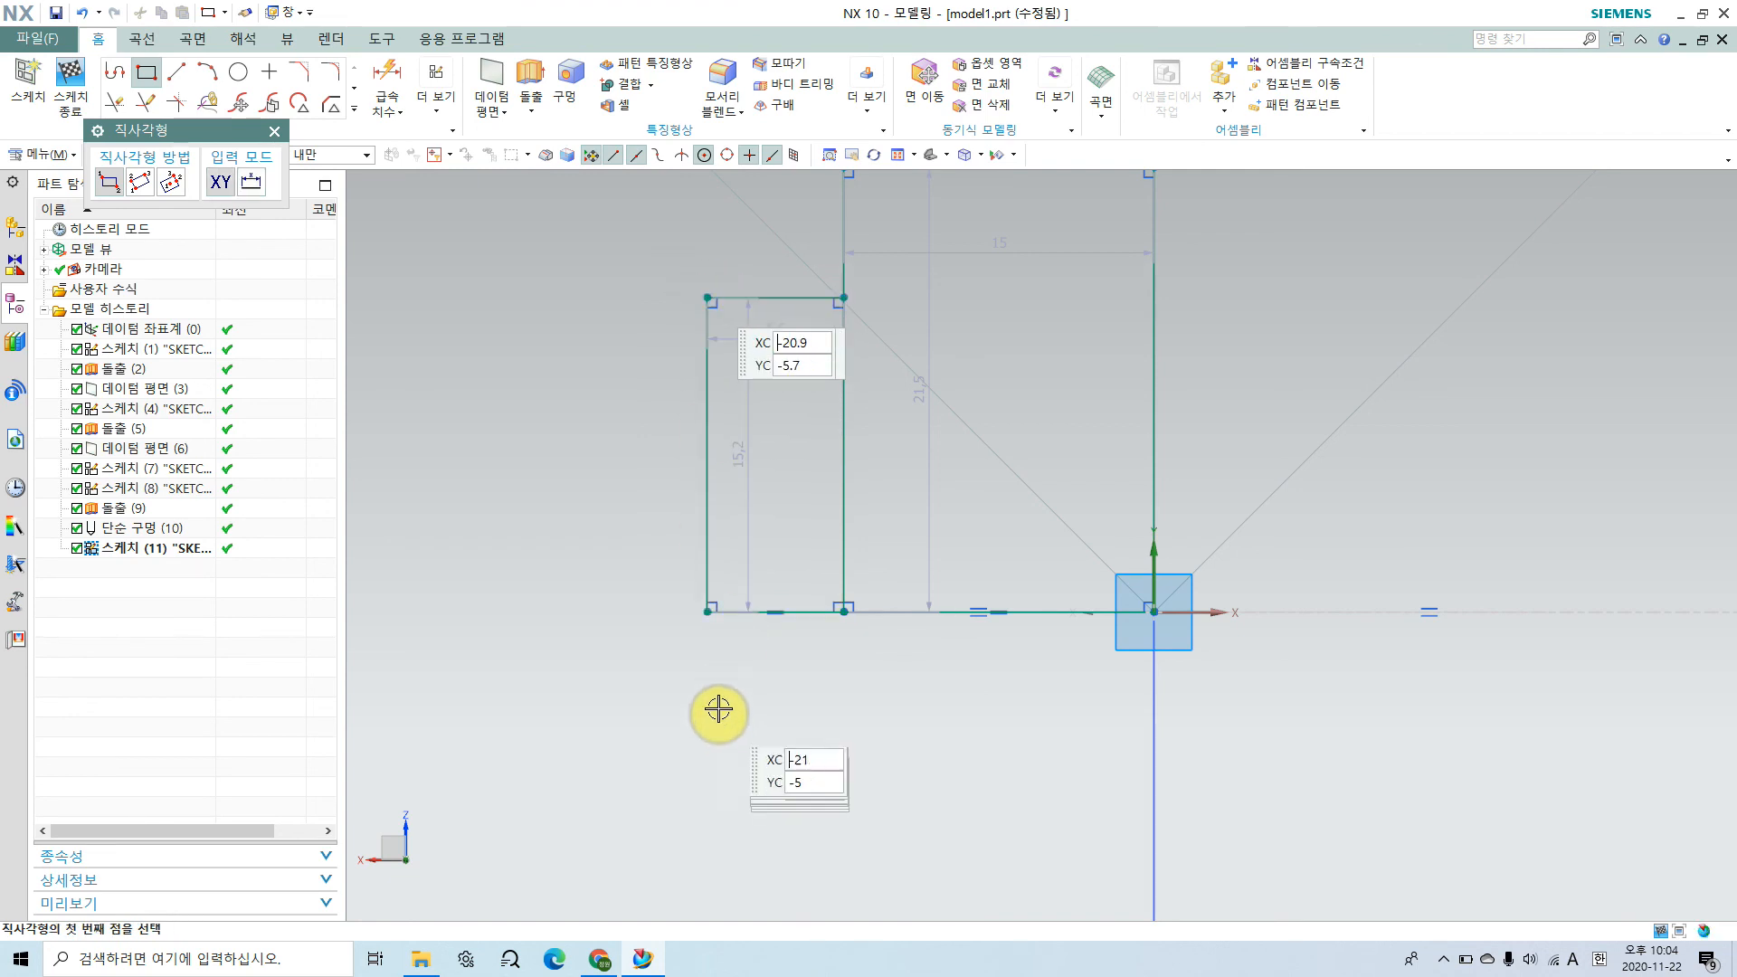
pyautogui.click(706, 613)
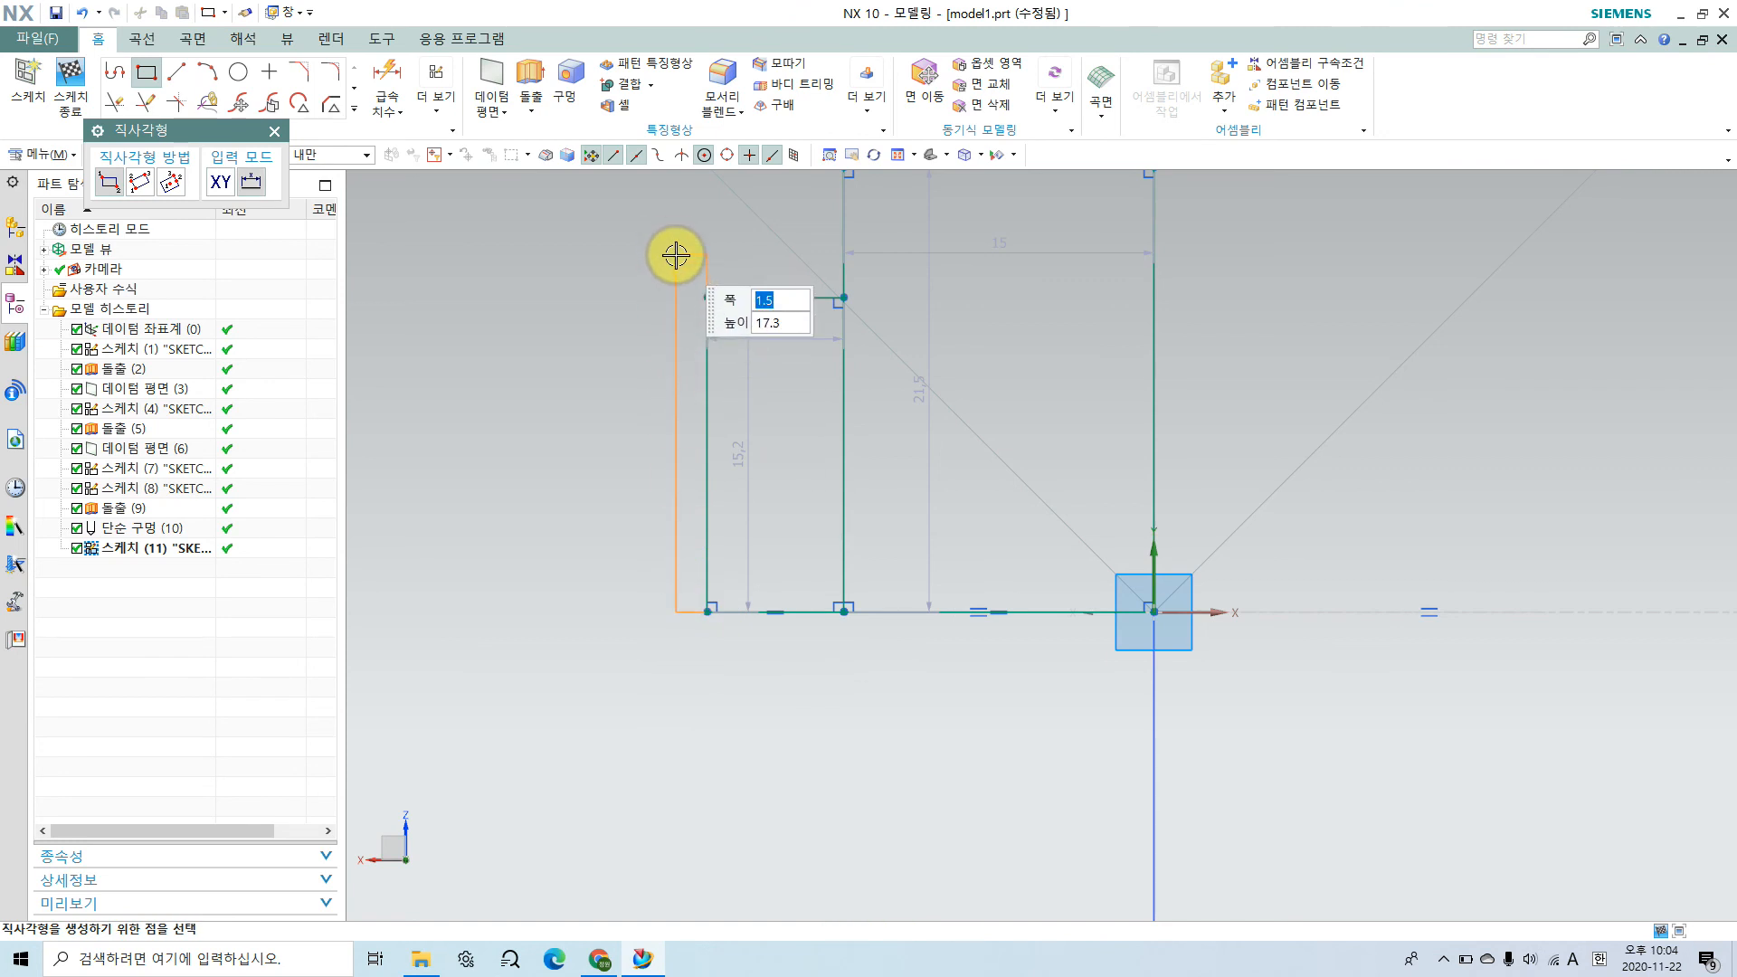
pyautogui.click(676, 256)
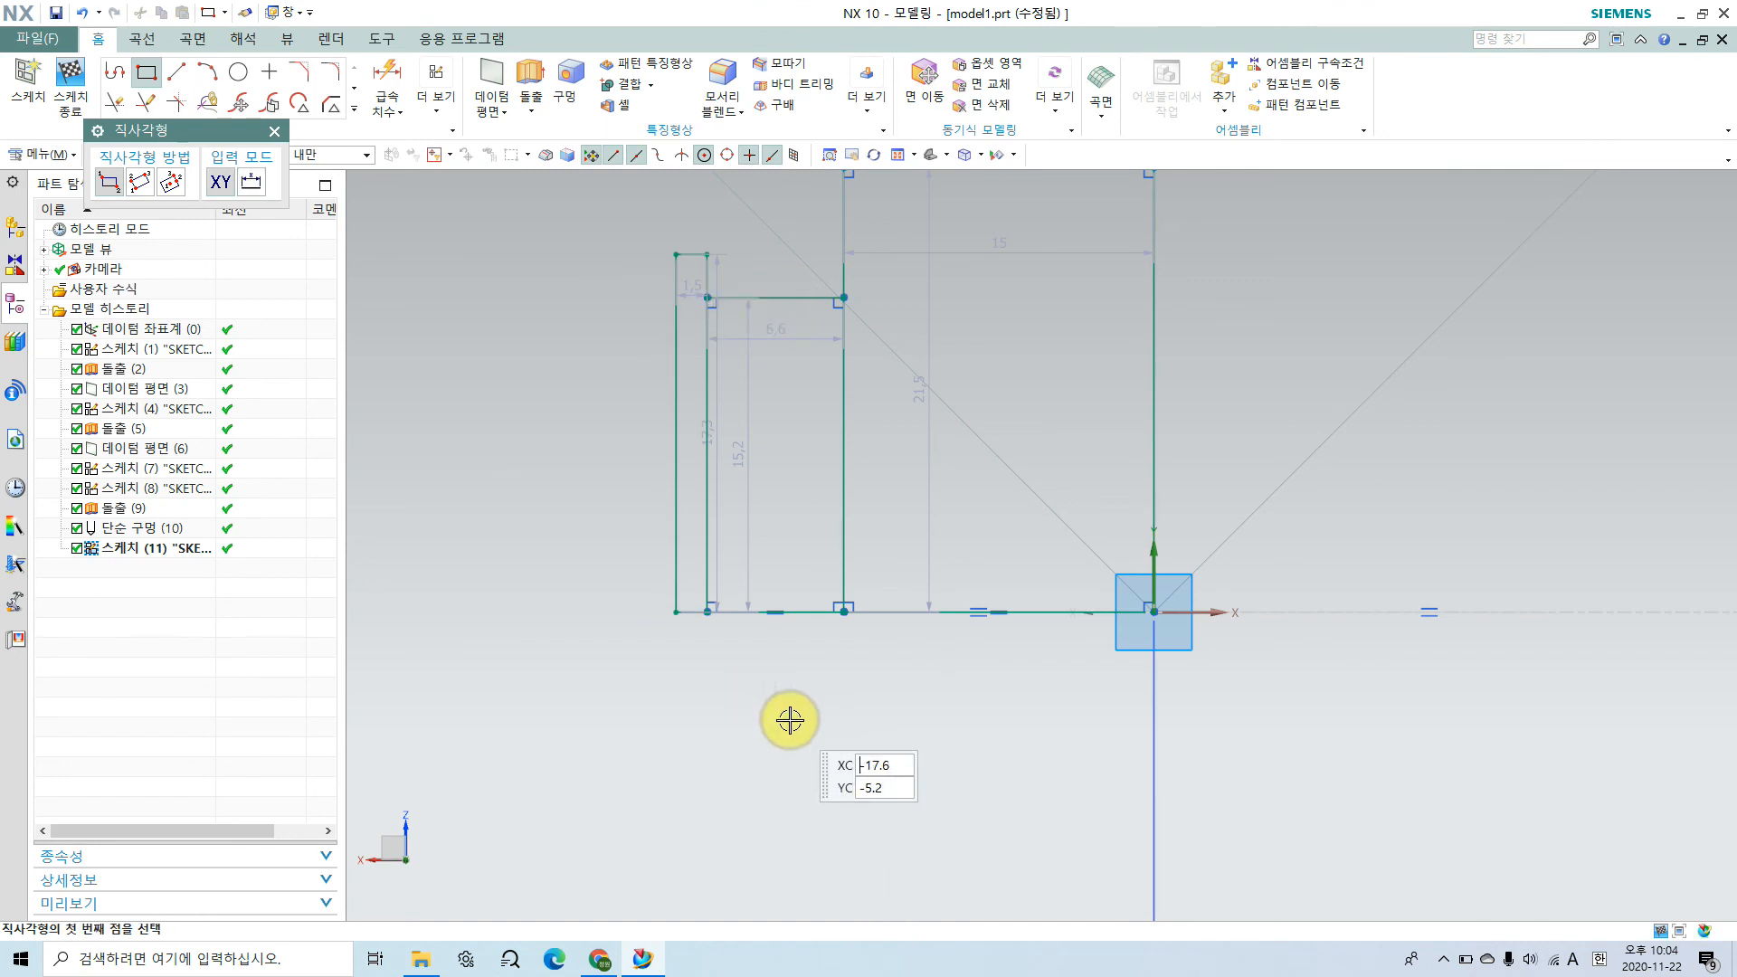
# Step: Check the stepped bore in the Chrome assembly drawing, and draw the next adjoining rectangle in the NX sketch, about 4.4 by 15.2 mm
pyautogui.scroll(-1, 787, 717)
pyautogui.keyDown('shift'); pyautogui.moveTo(771, 707); pyautogui.dragTo(962, 760, button='middle'); pyautogui.keyUp('shift')
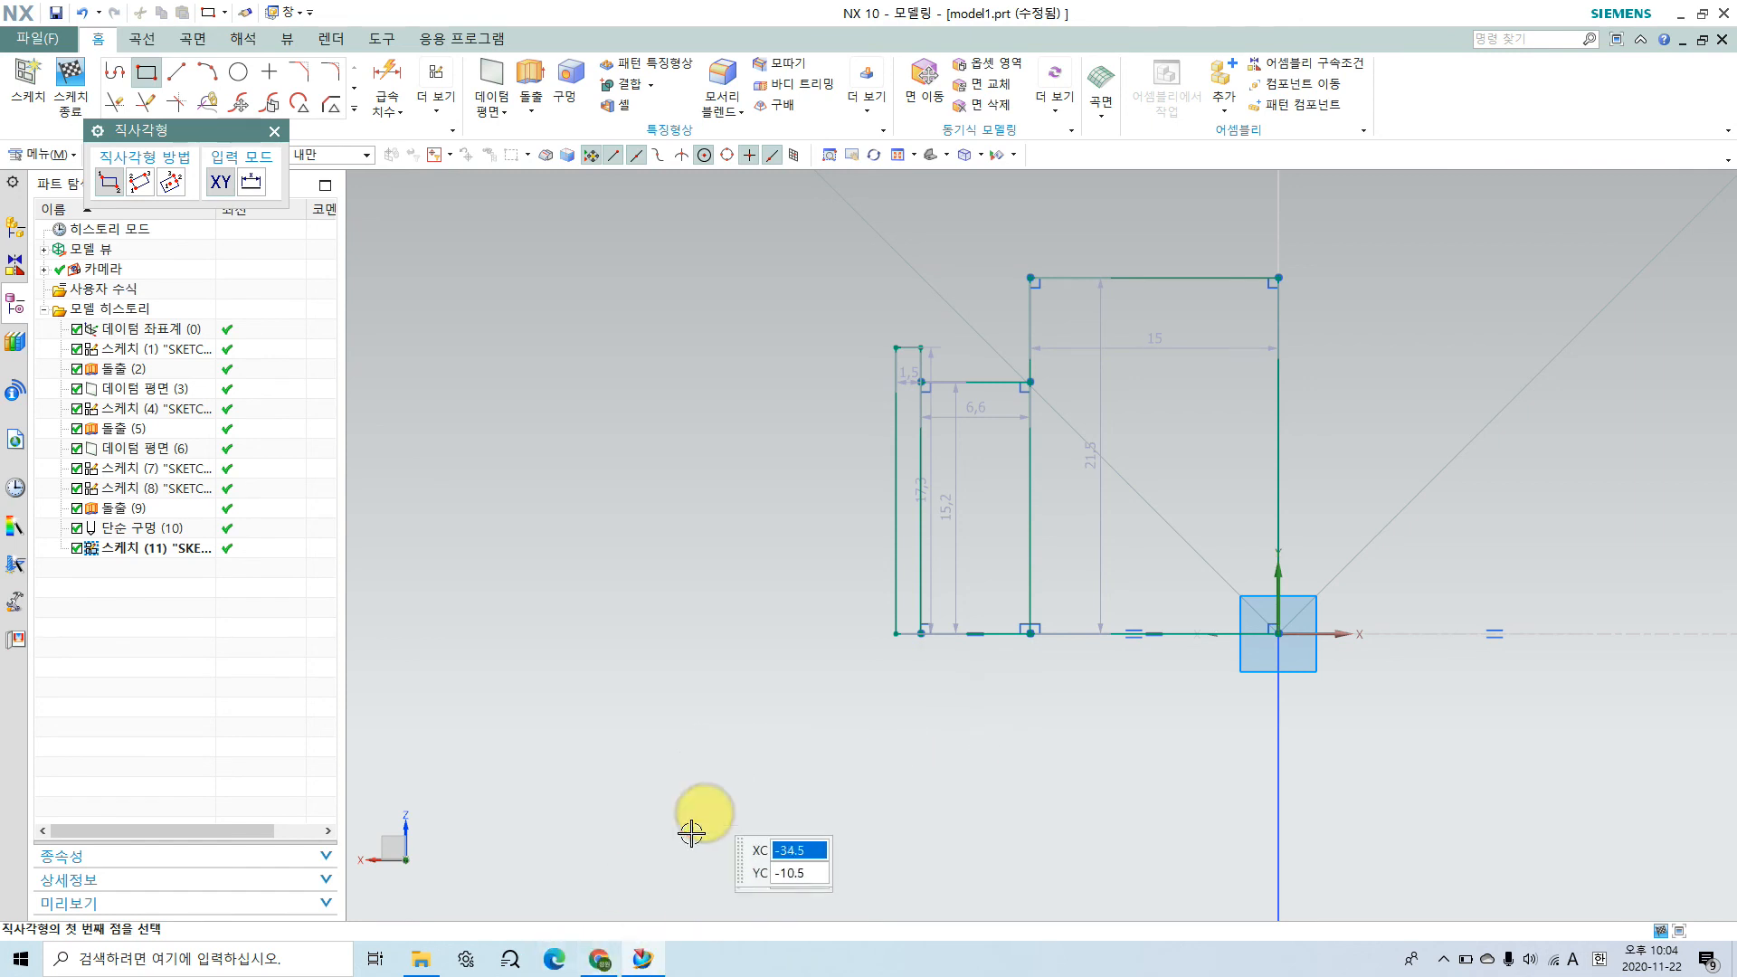
pyautogui.click(598, 961)
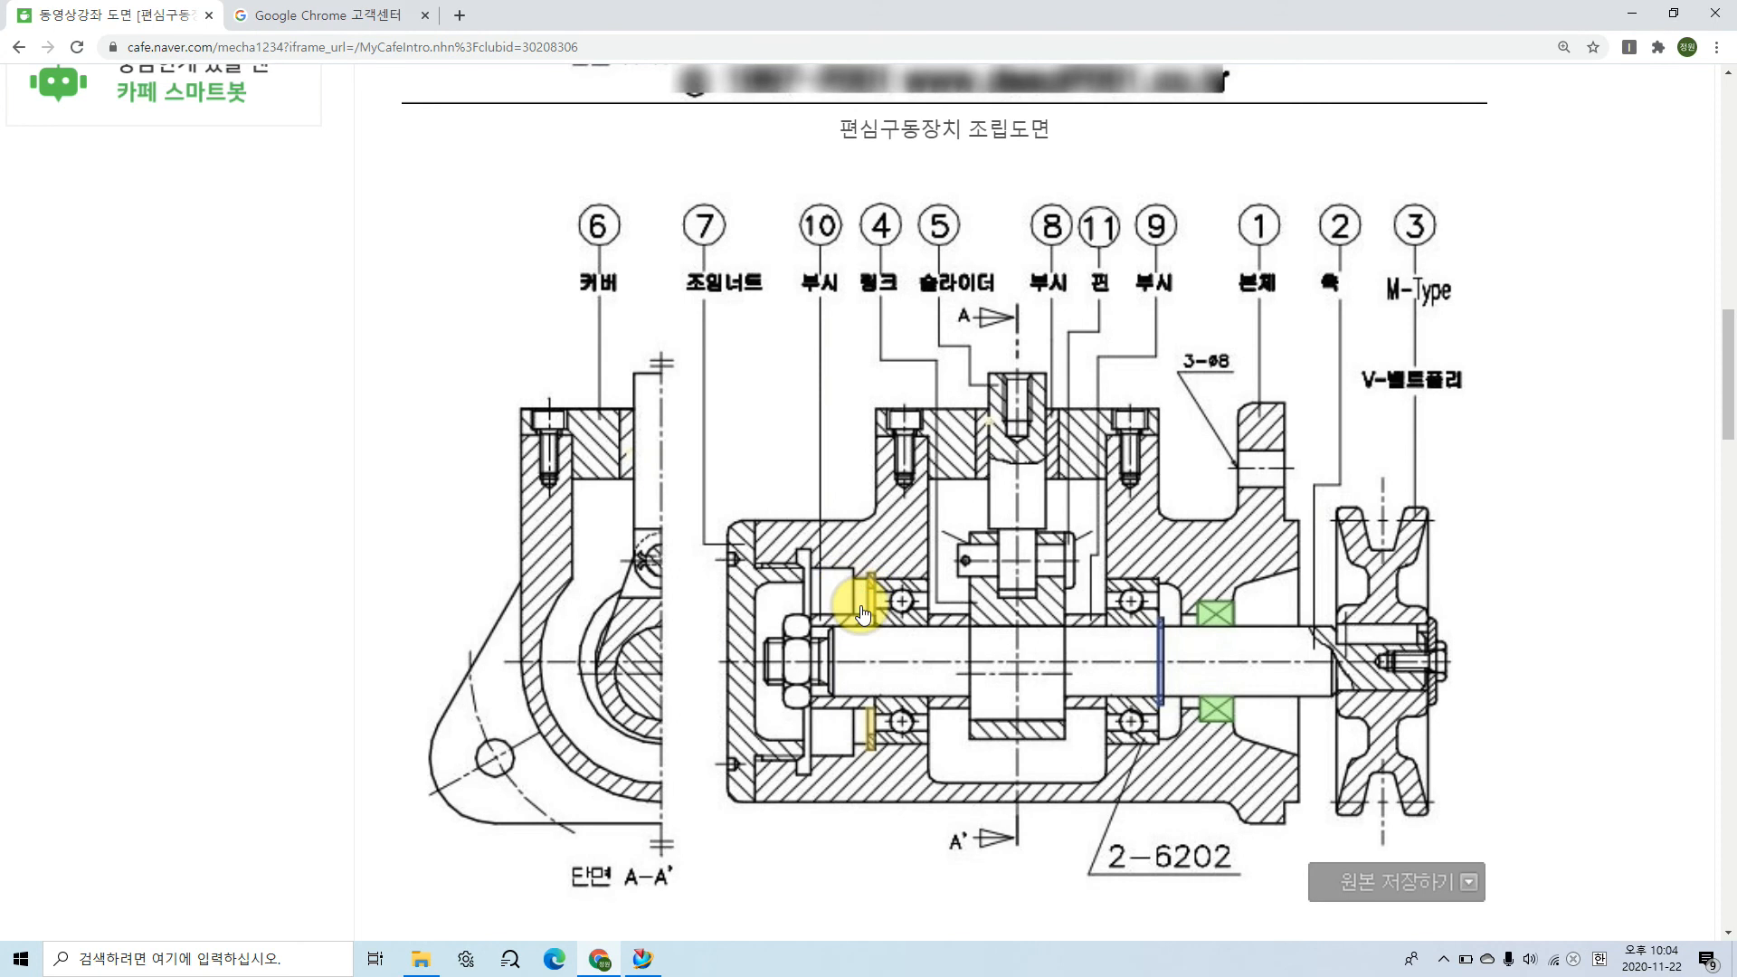
pyautogui.keyDown('ctrl'); pyautogui.scroll(3, 857, 604); pyautogui.keyUp('ctrl')
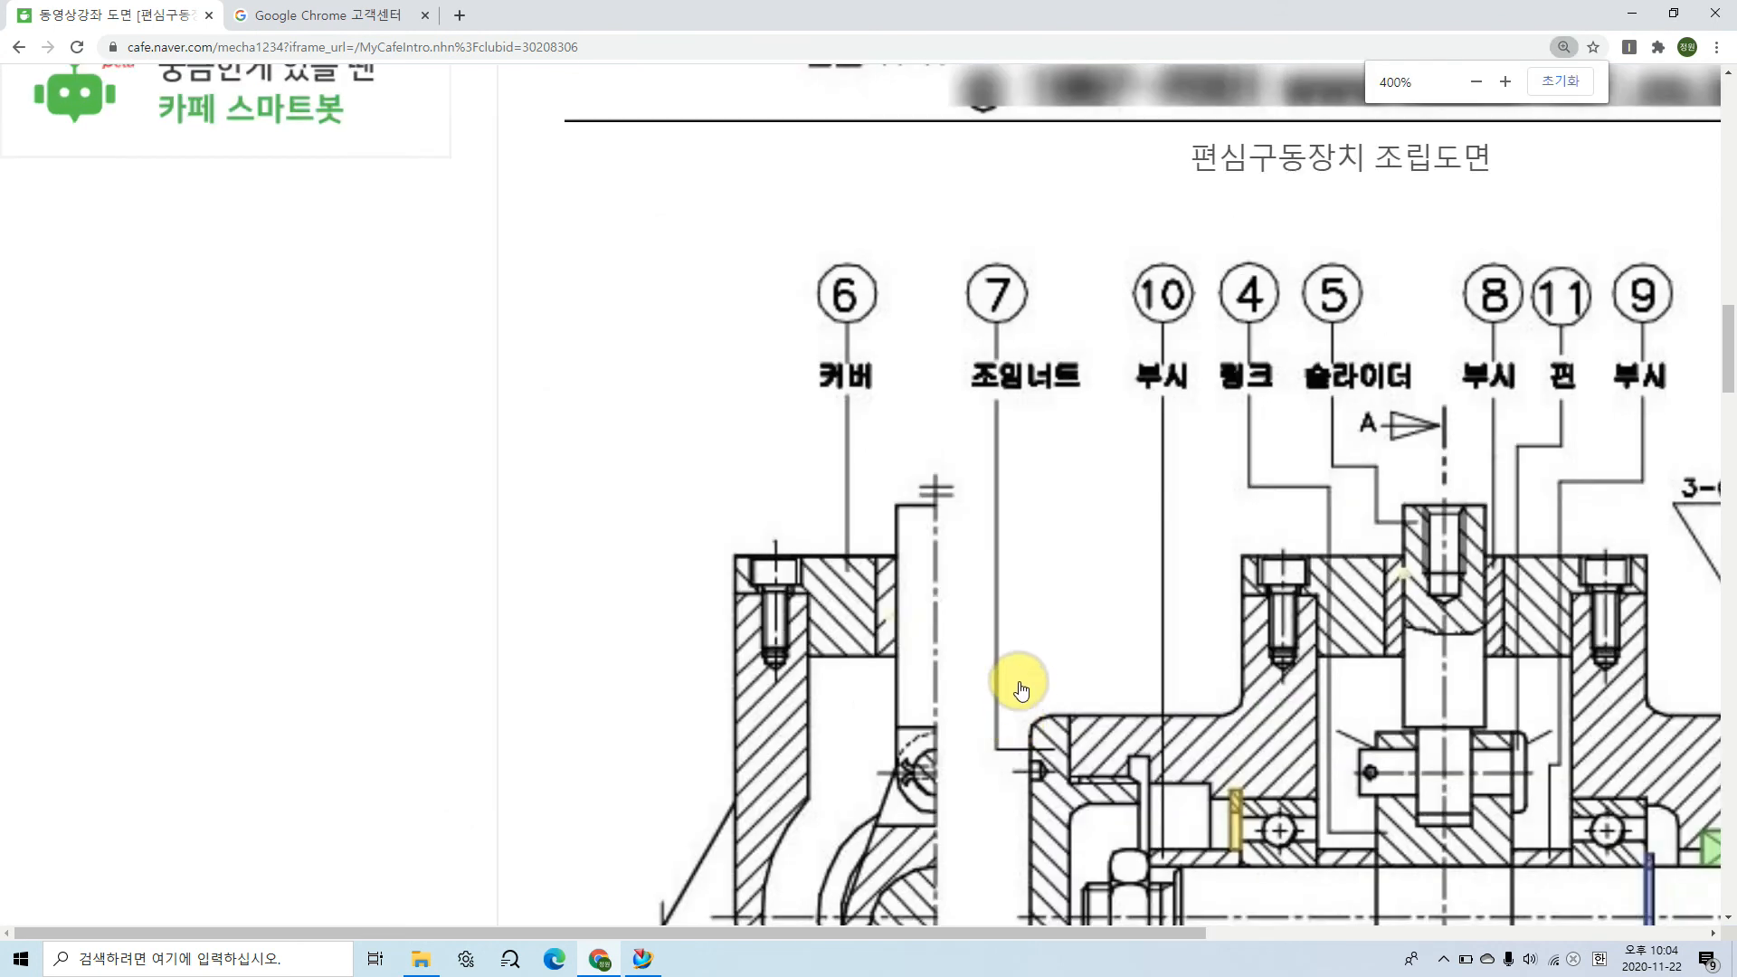
pyautogui.moveTo(1452, 657); pyautogui.dragTo(1381, 658)
pyautogui.click(643, 957)
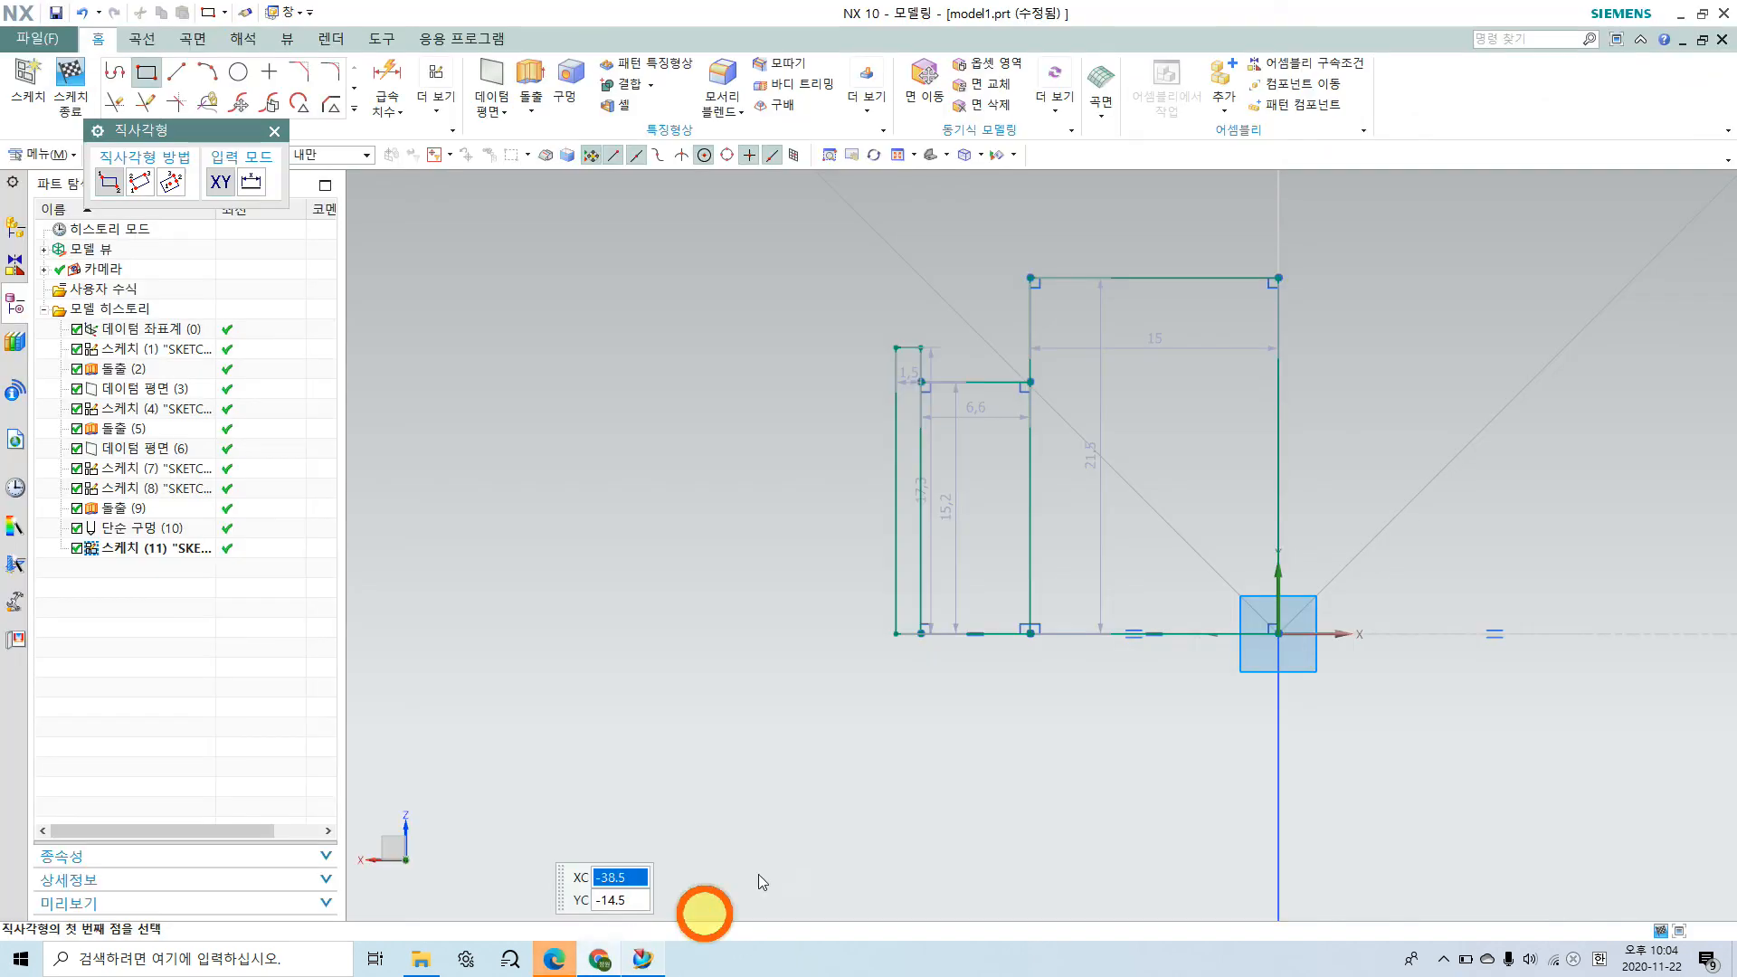
pyautogui.click(896, 634)
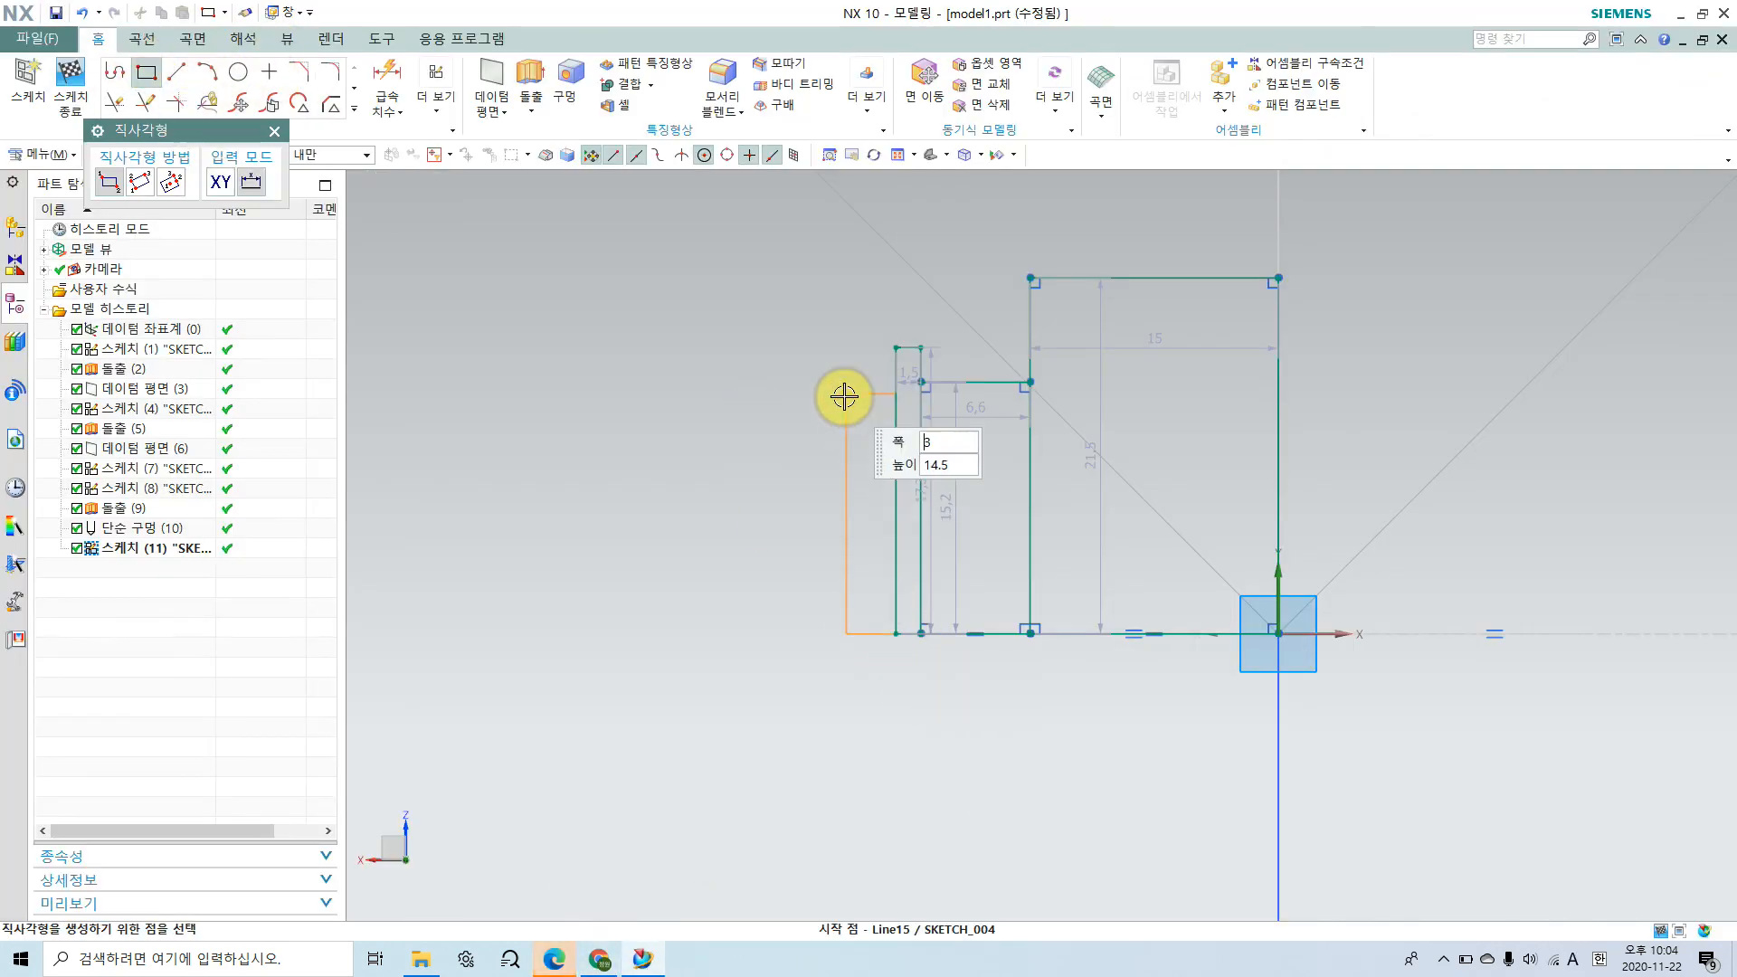
pyautogui.click(822, 379)
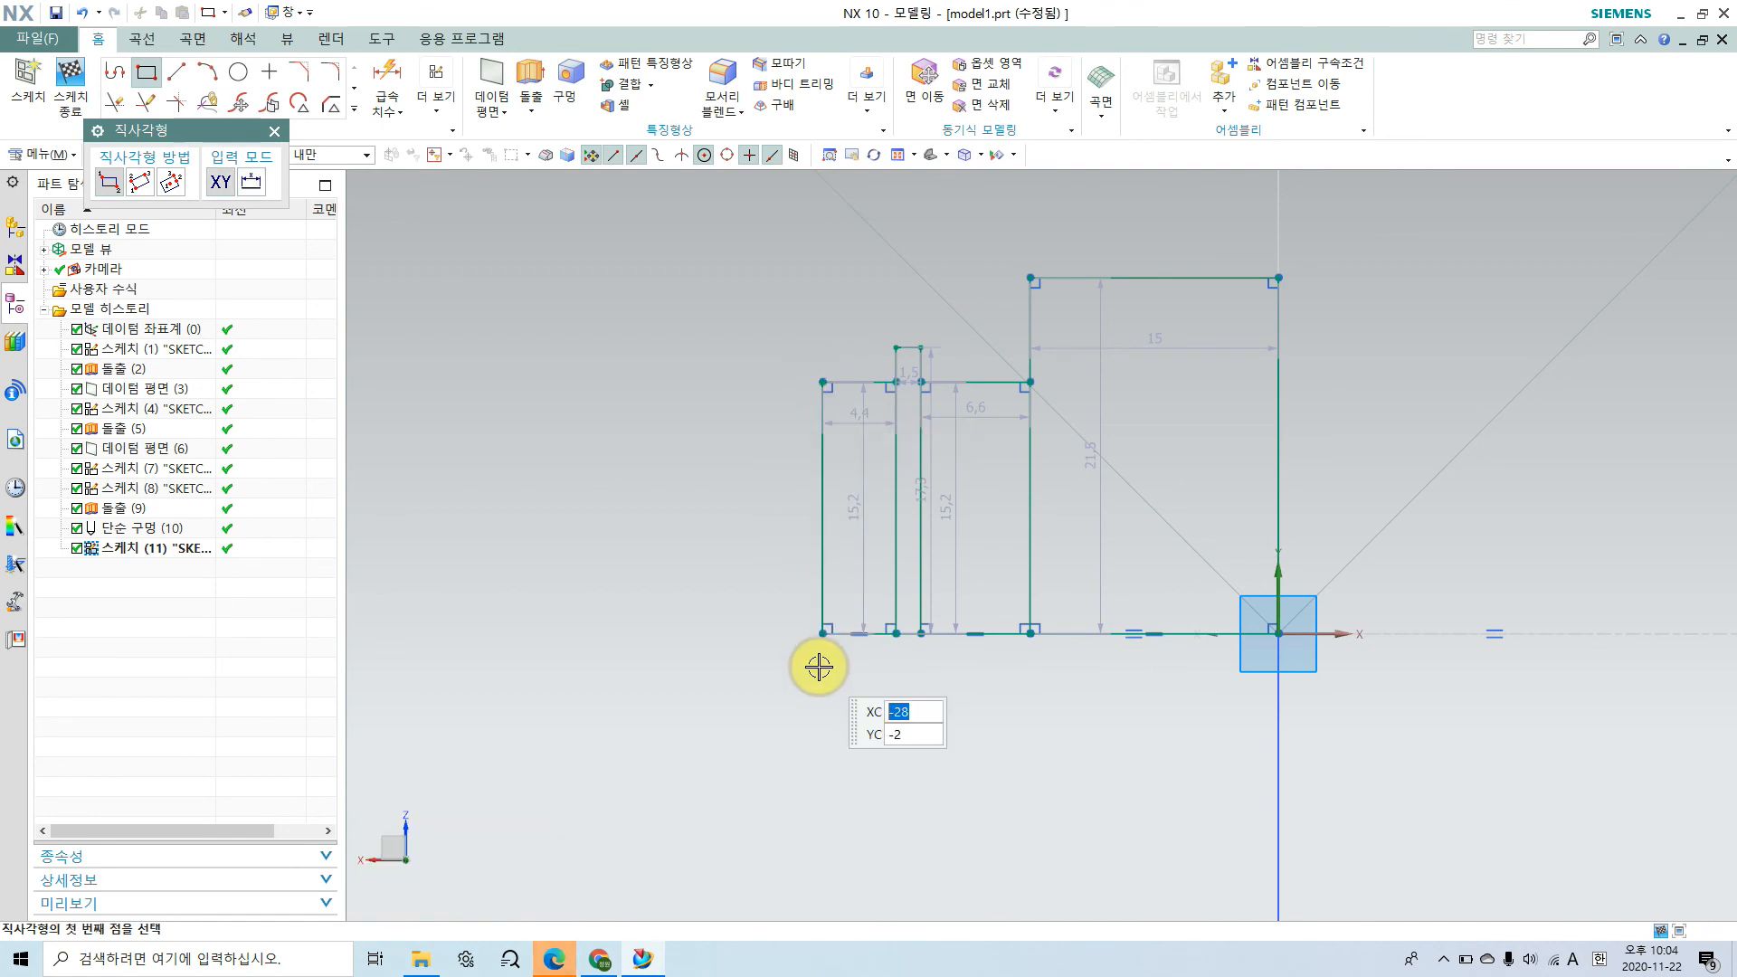
# Step: Extend the cavity profile along the X axis with two more adjoining rectangles, about 7 by 17.3 mm and about 2.5 by 21 mm
pyautogui.click(819, 634)
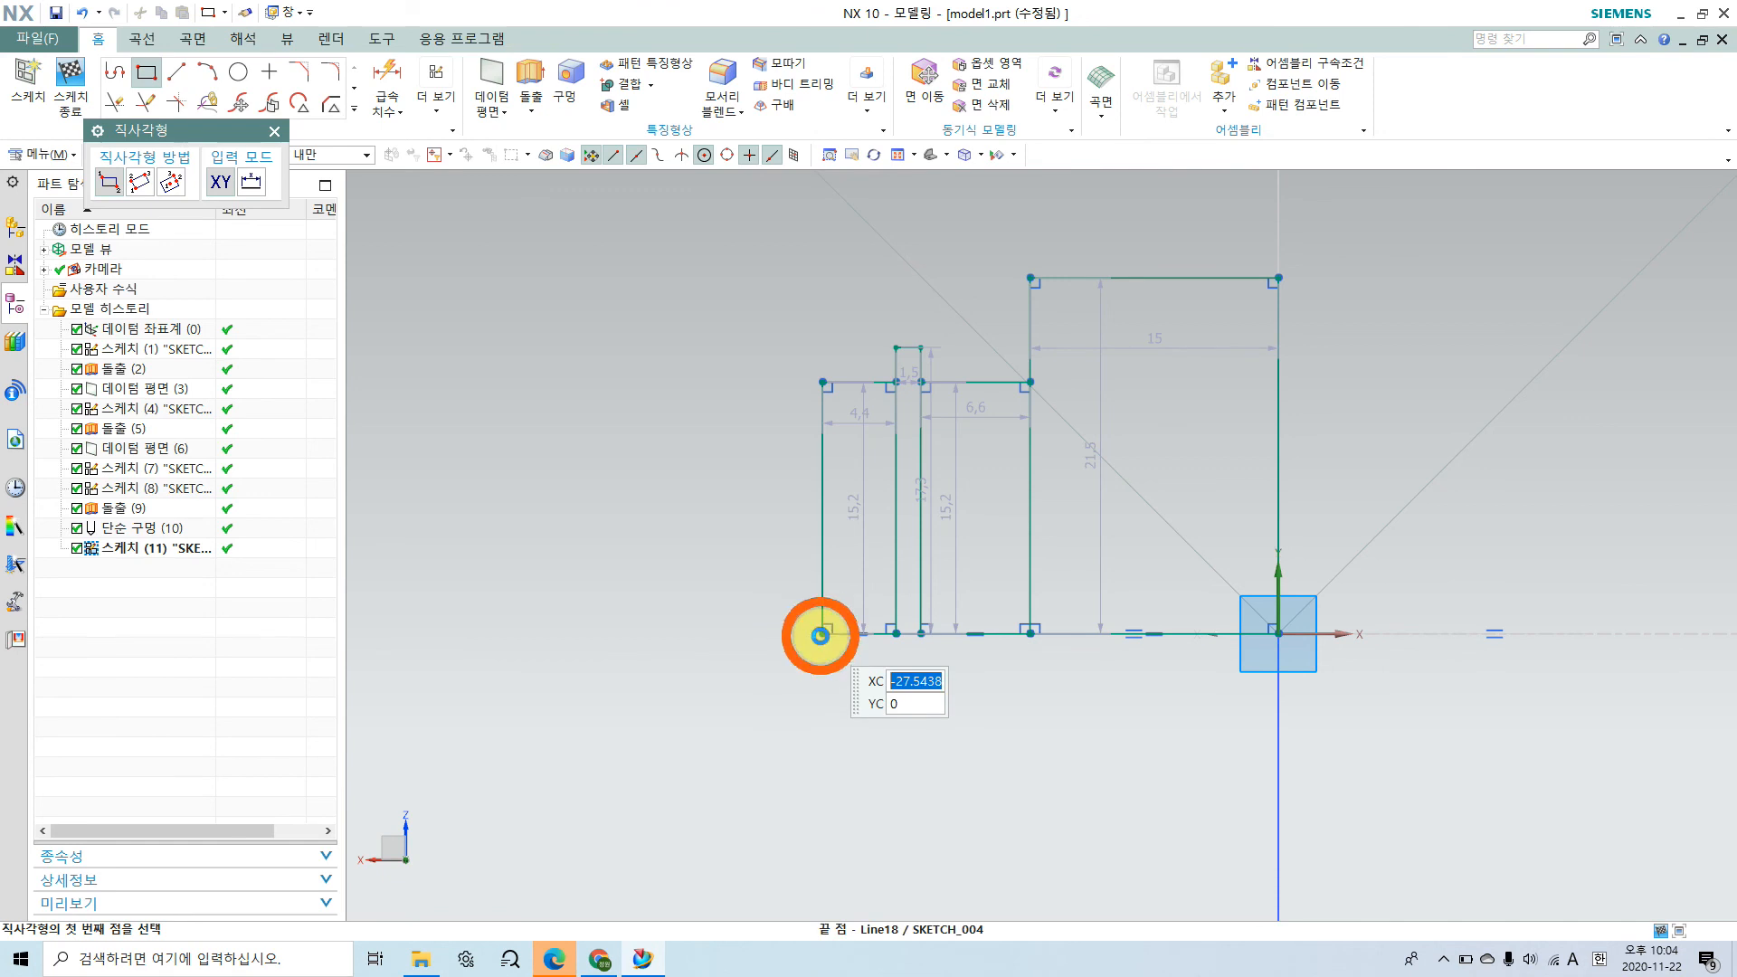
pyautogui.click(705, 344)
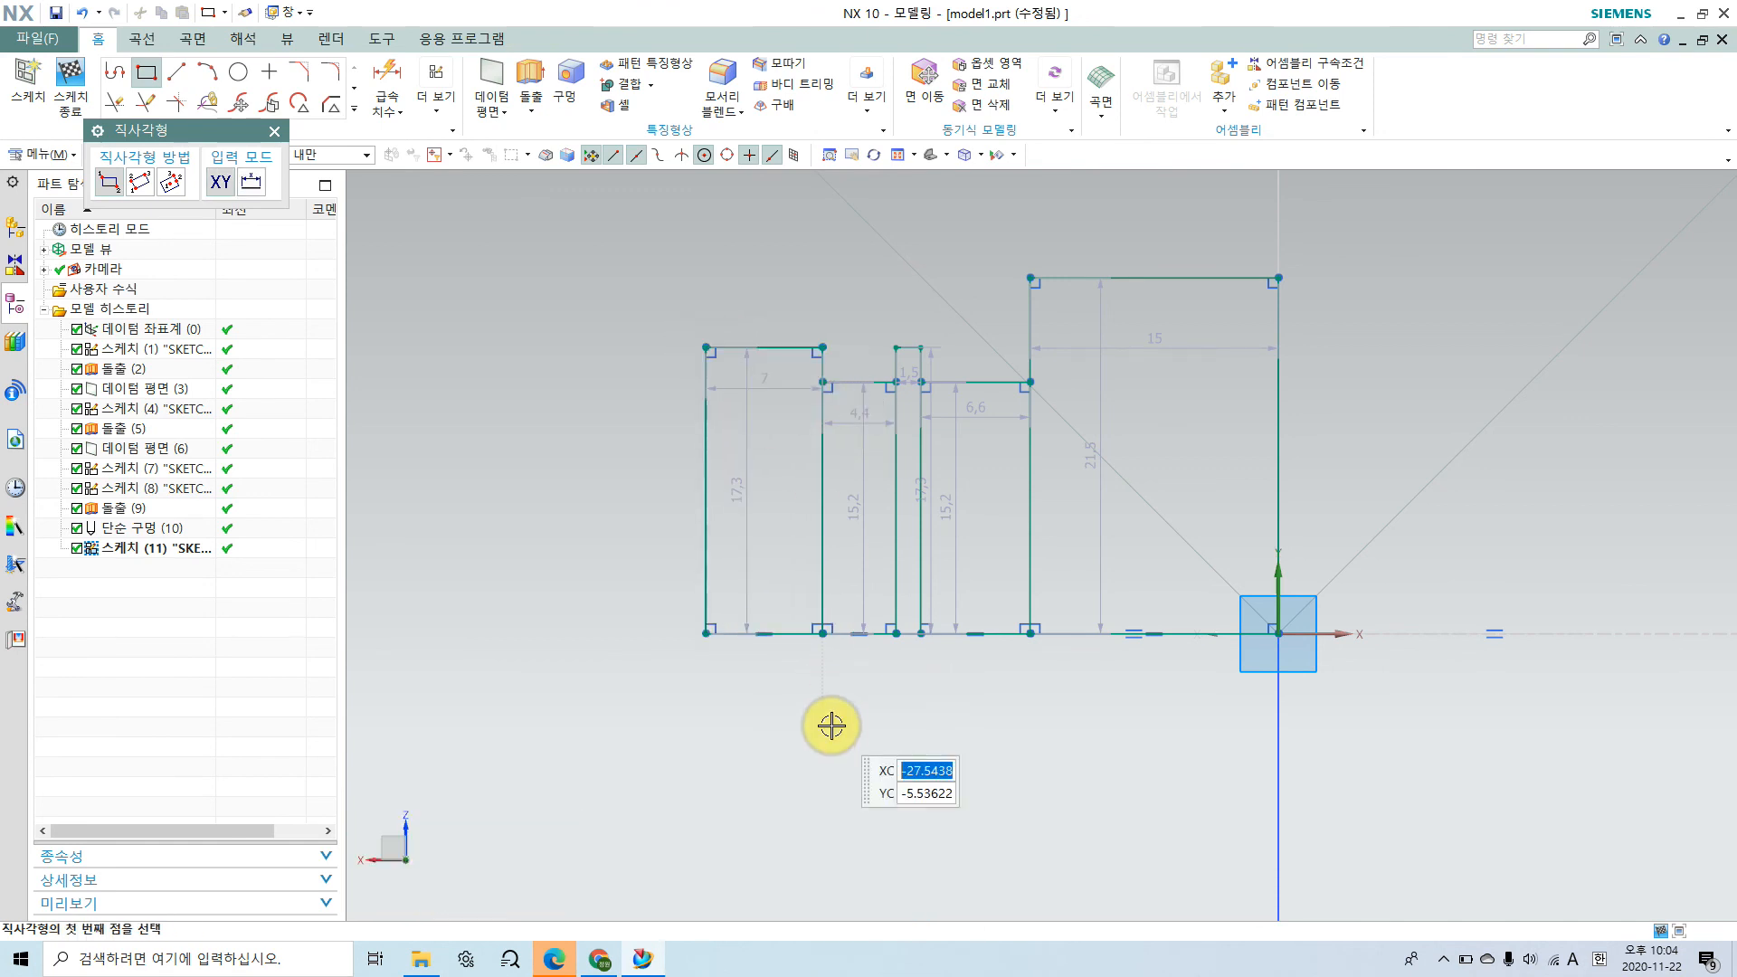
pyautogui.click(707, 633)
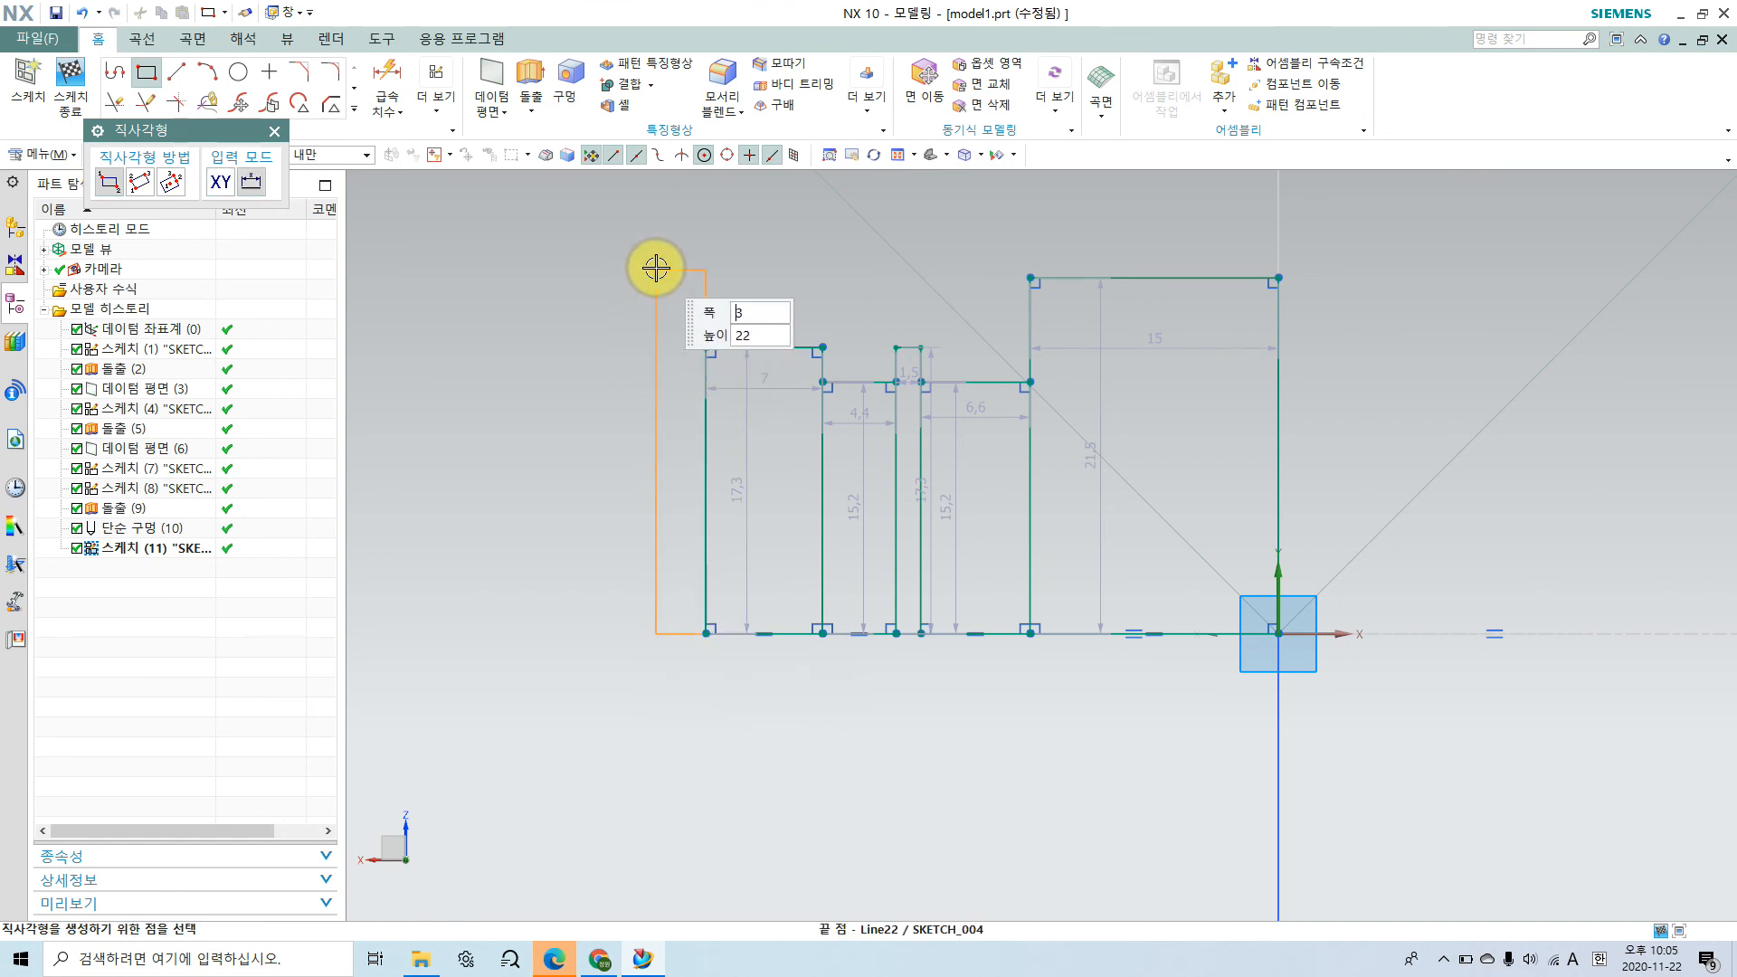
pyautogui.click(672, 346)
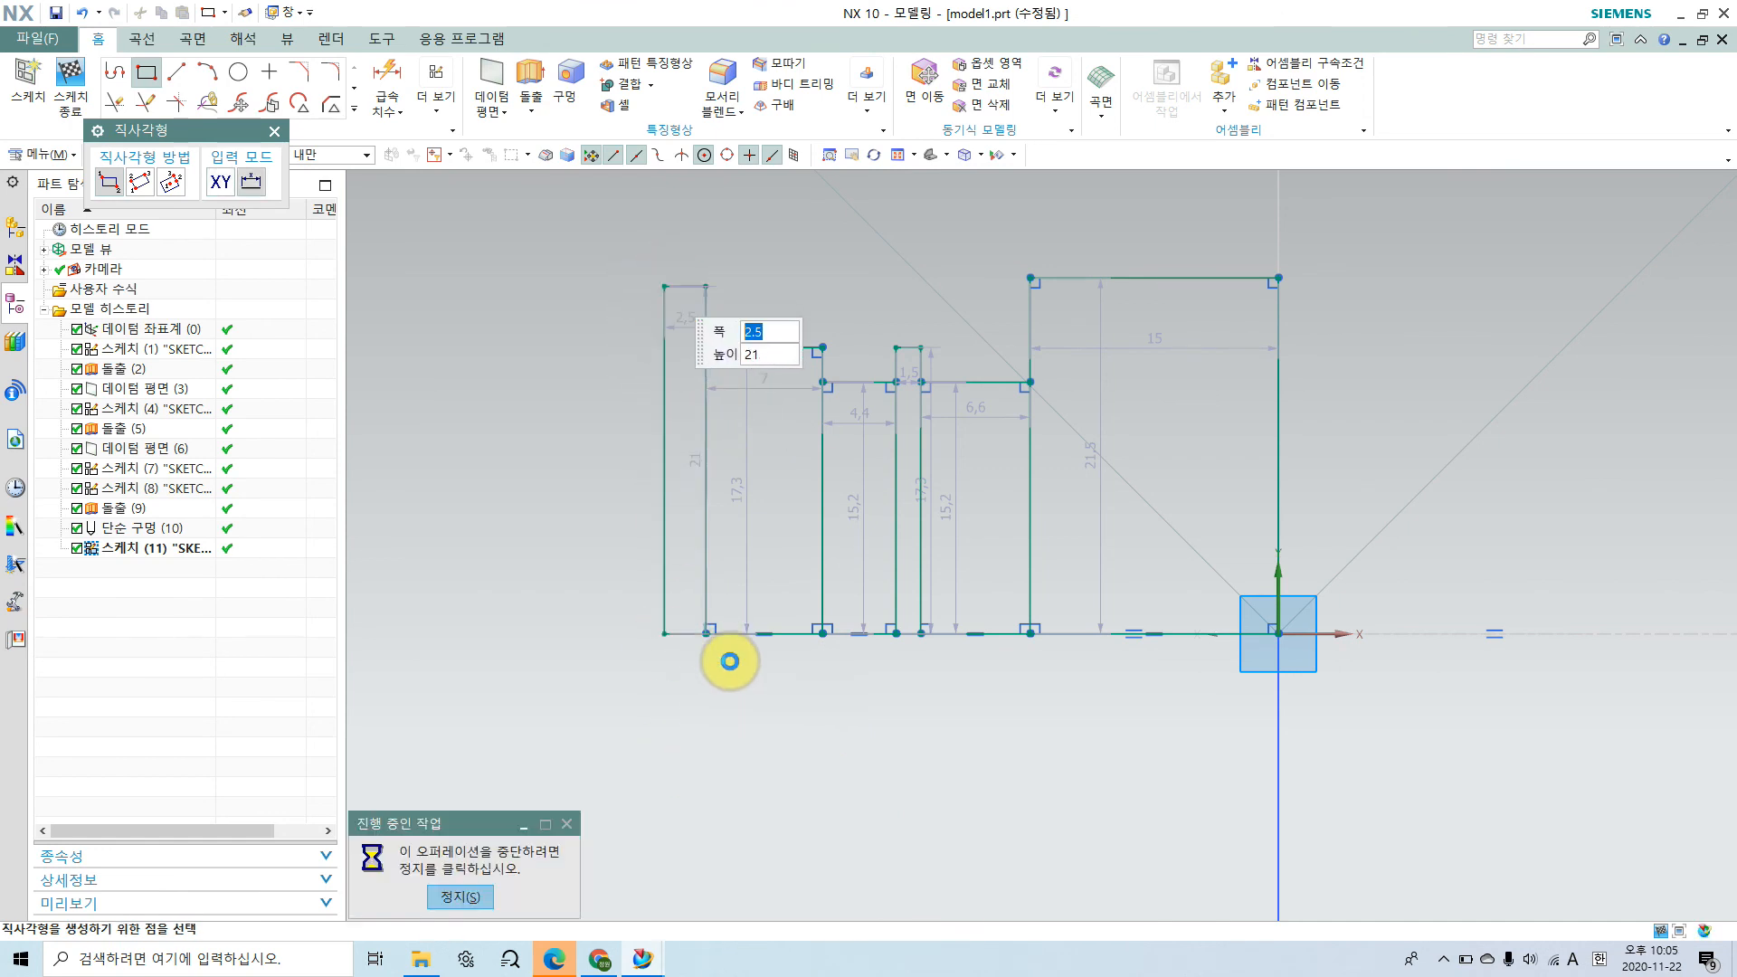
pyautogui.scroll(4, 724, 679)
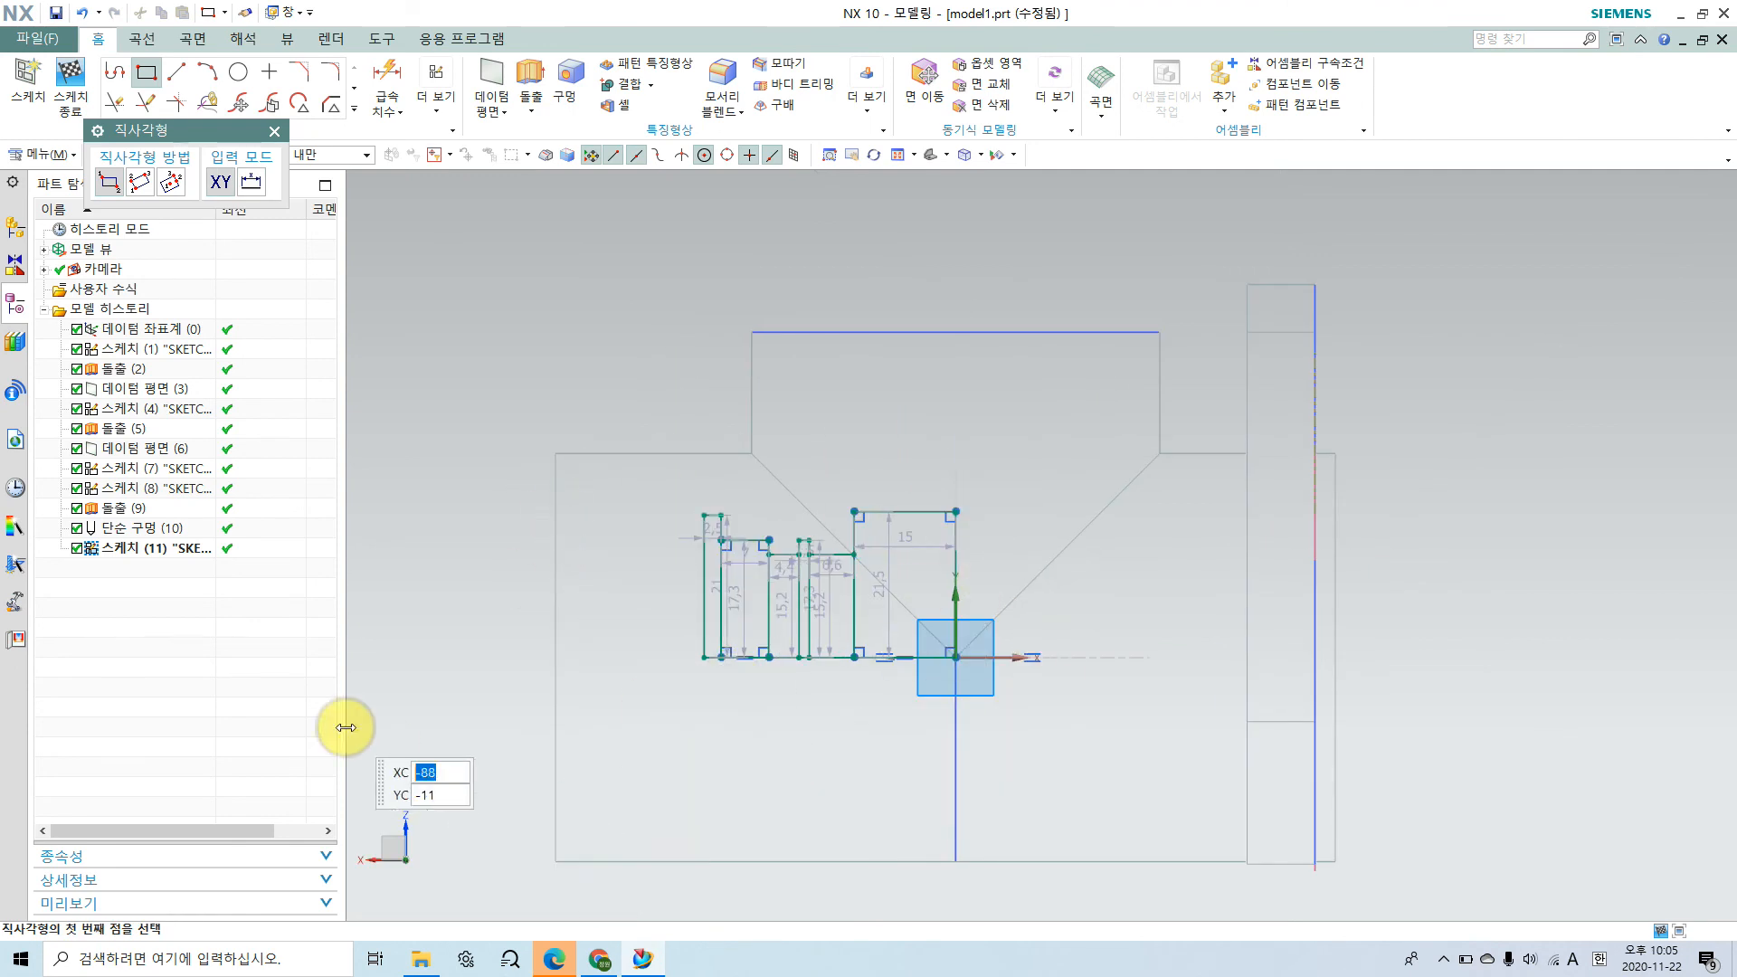
pyautogui.scroll(-2, 894, 575)
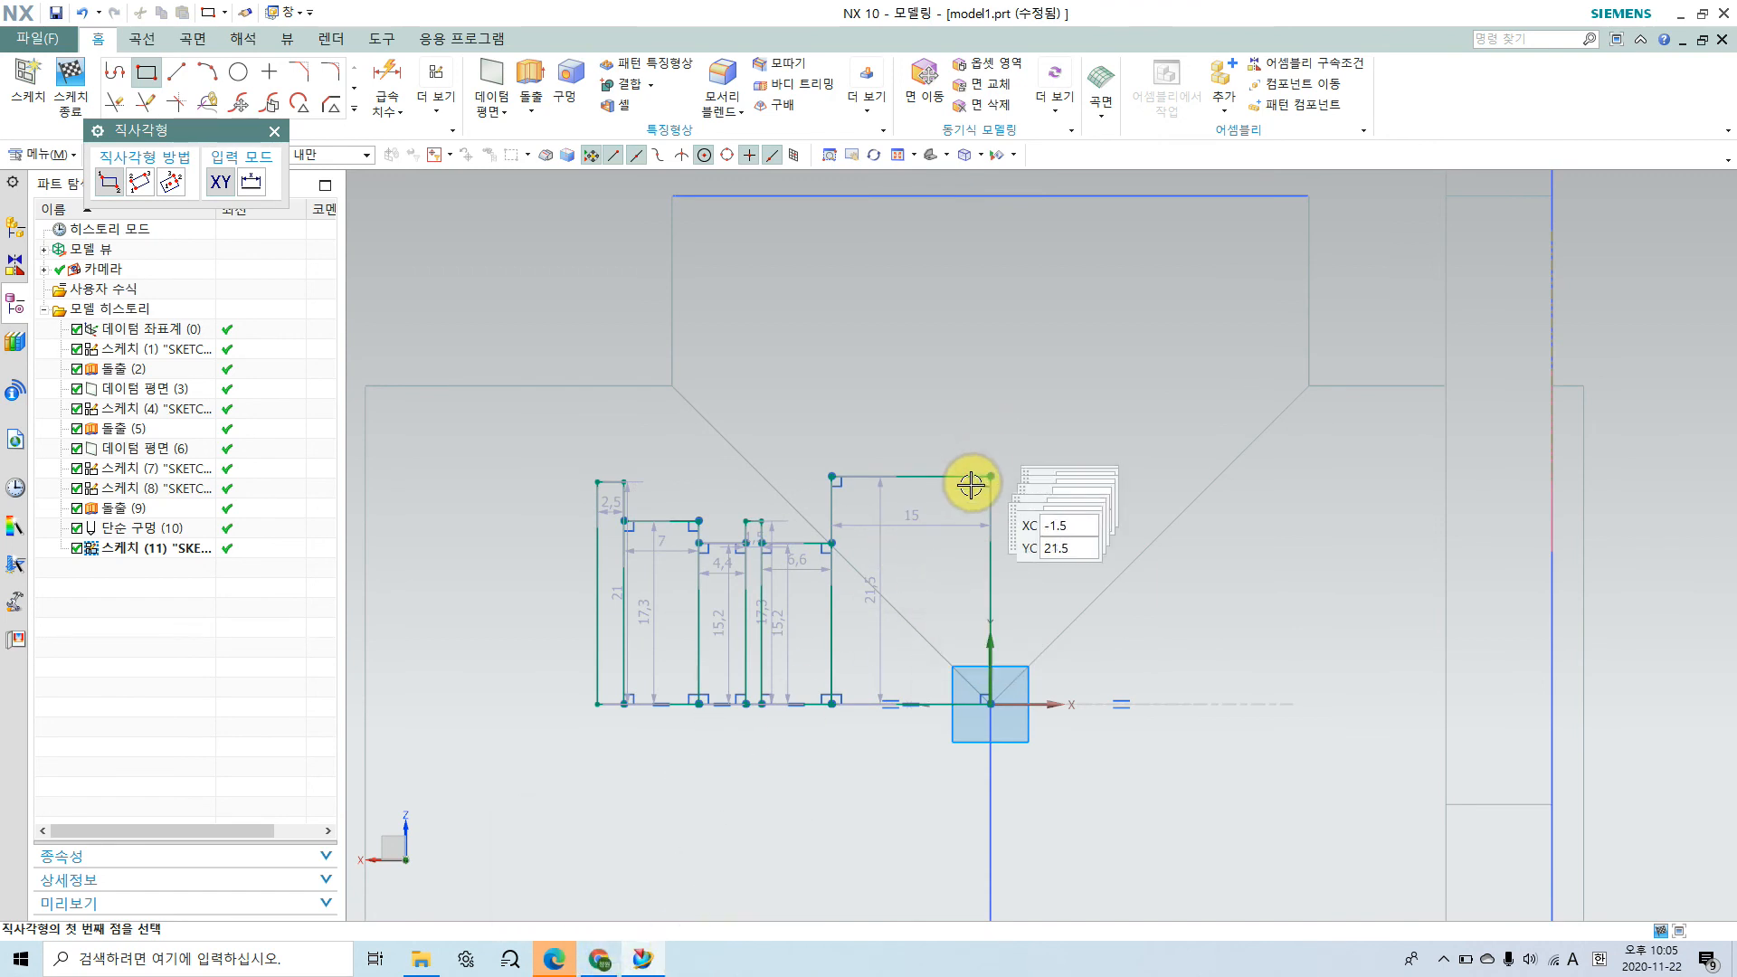
# Step: Switch to Chrome and examine the outer diameter of the 6202 bearing beside the yellow retaining ring in the assembly drawing
pyautogui.click(601, 957)
pyautogui.scroll(-5, 1054, 493)
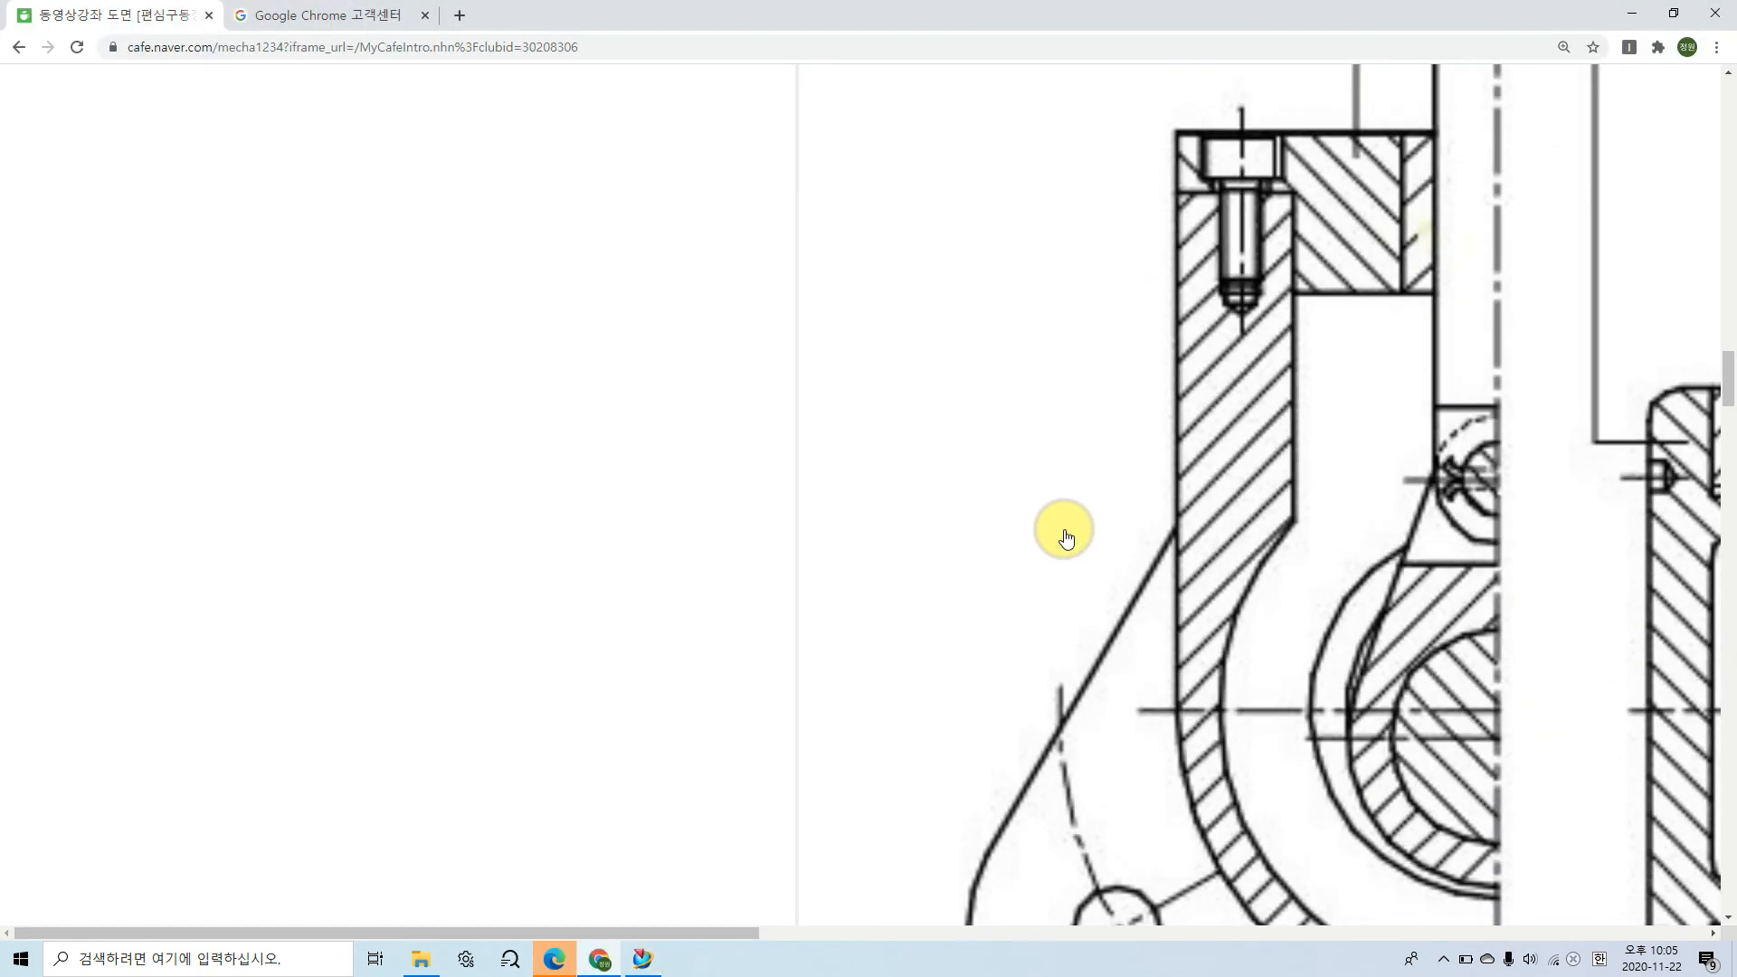
pyautogui.keyDown('ctrl'); pyautogui.scroll(-2, 1067, 538); pyautogui.keyUp('ctrl')
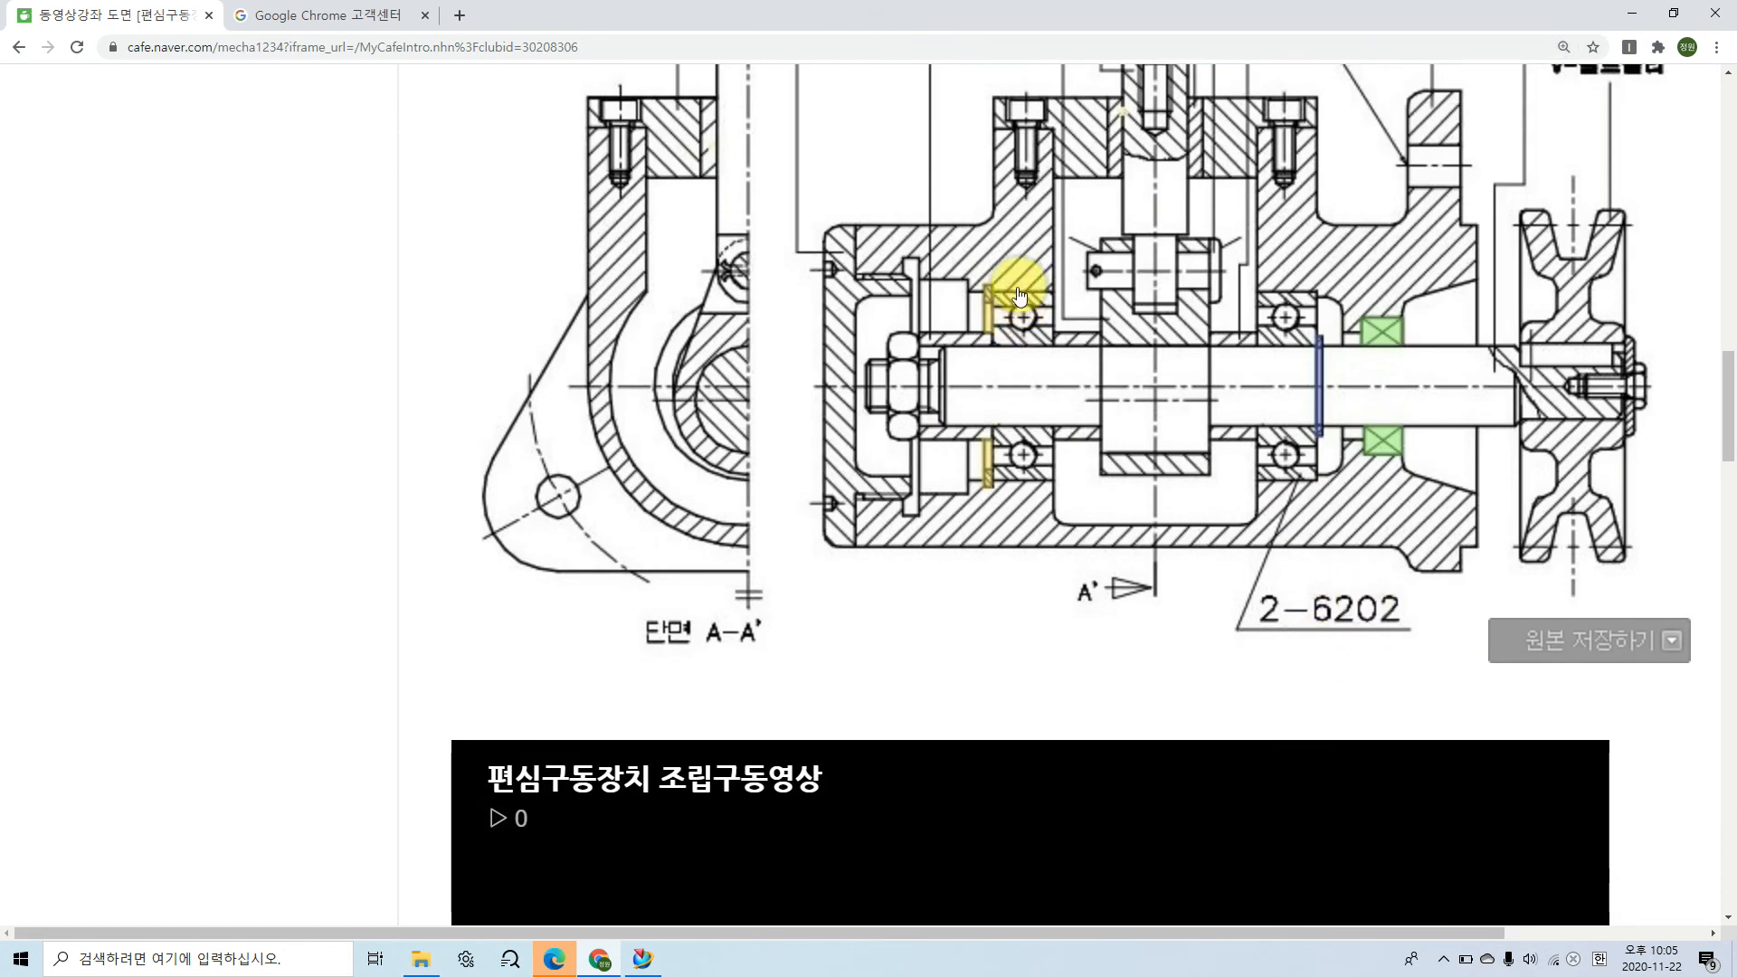
pyautogui.moveTo(1020, 297)
pyautogui.mouseDown()
pyautogui.moveTo(1001, 473)
pyautogui.moveTo(1033, 464)
pyautogui.mouseUp()
pyautogui.moveTo(1020, 289)
pyautogui.mouseDown()
pyautogui.moveTo(1014, 306)
pyautogui.moveTo(1023, 291)
pyautogui.moveTo(1033, 305)
pyautogui.mouseUp()
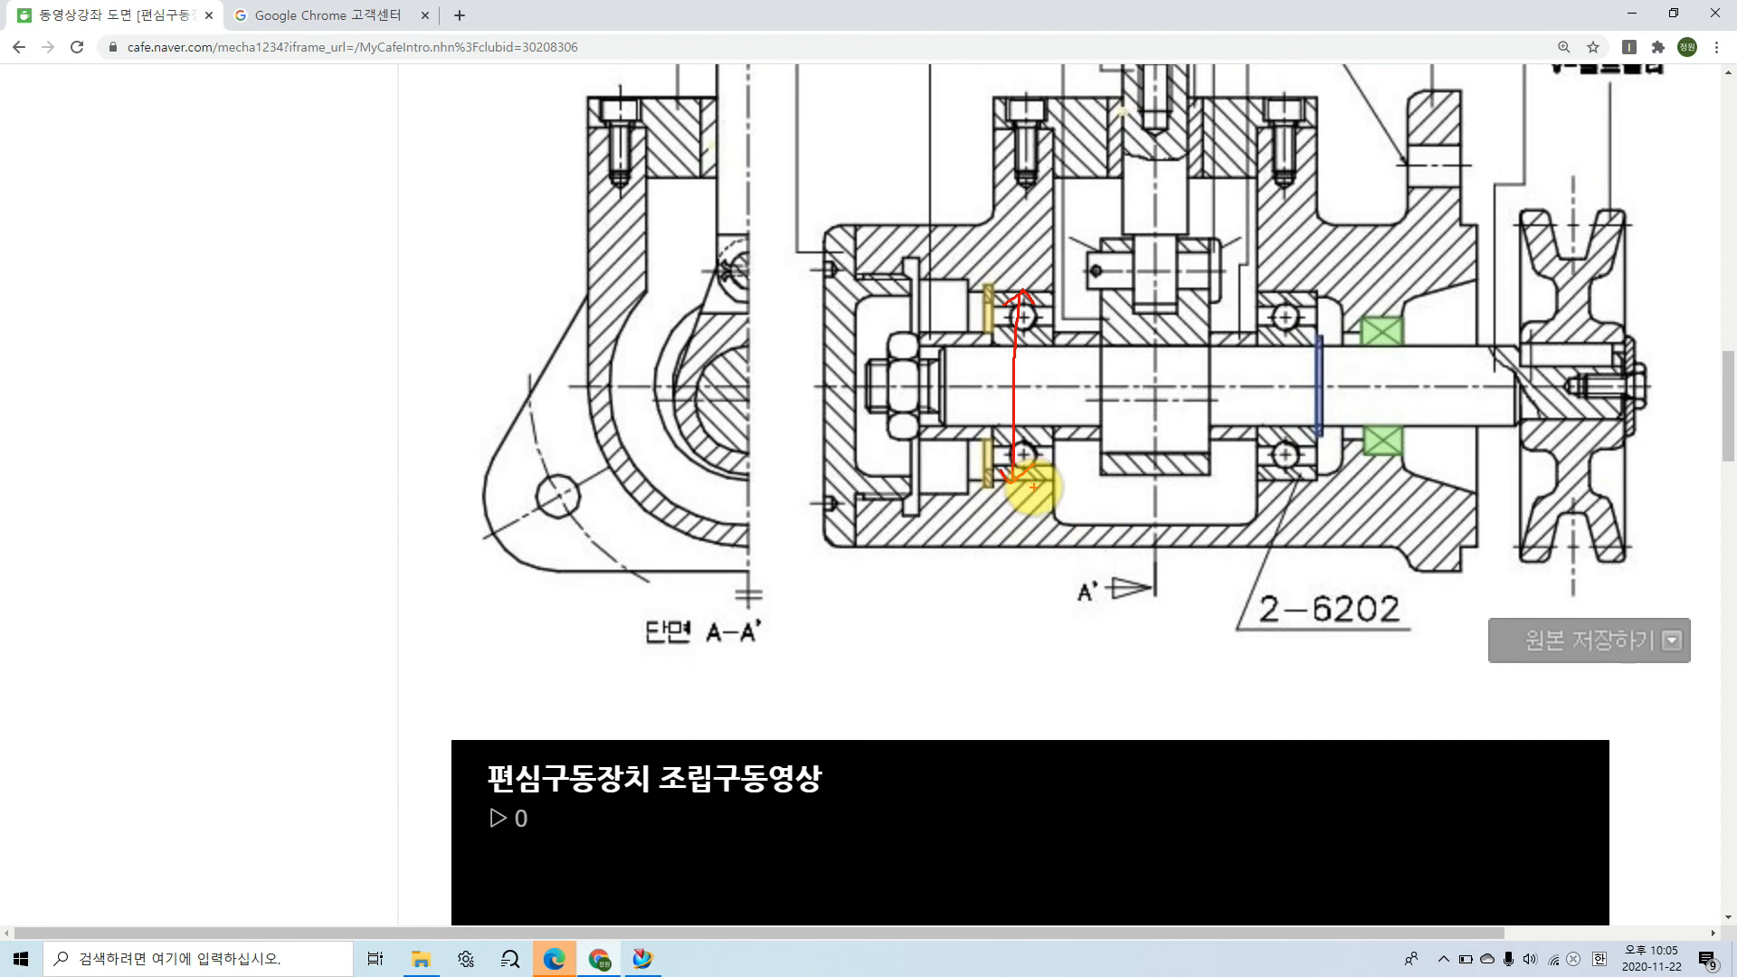
pyautogui.press('Escape')
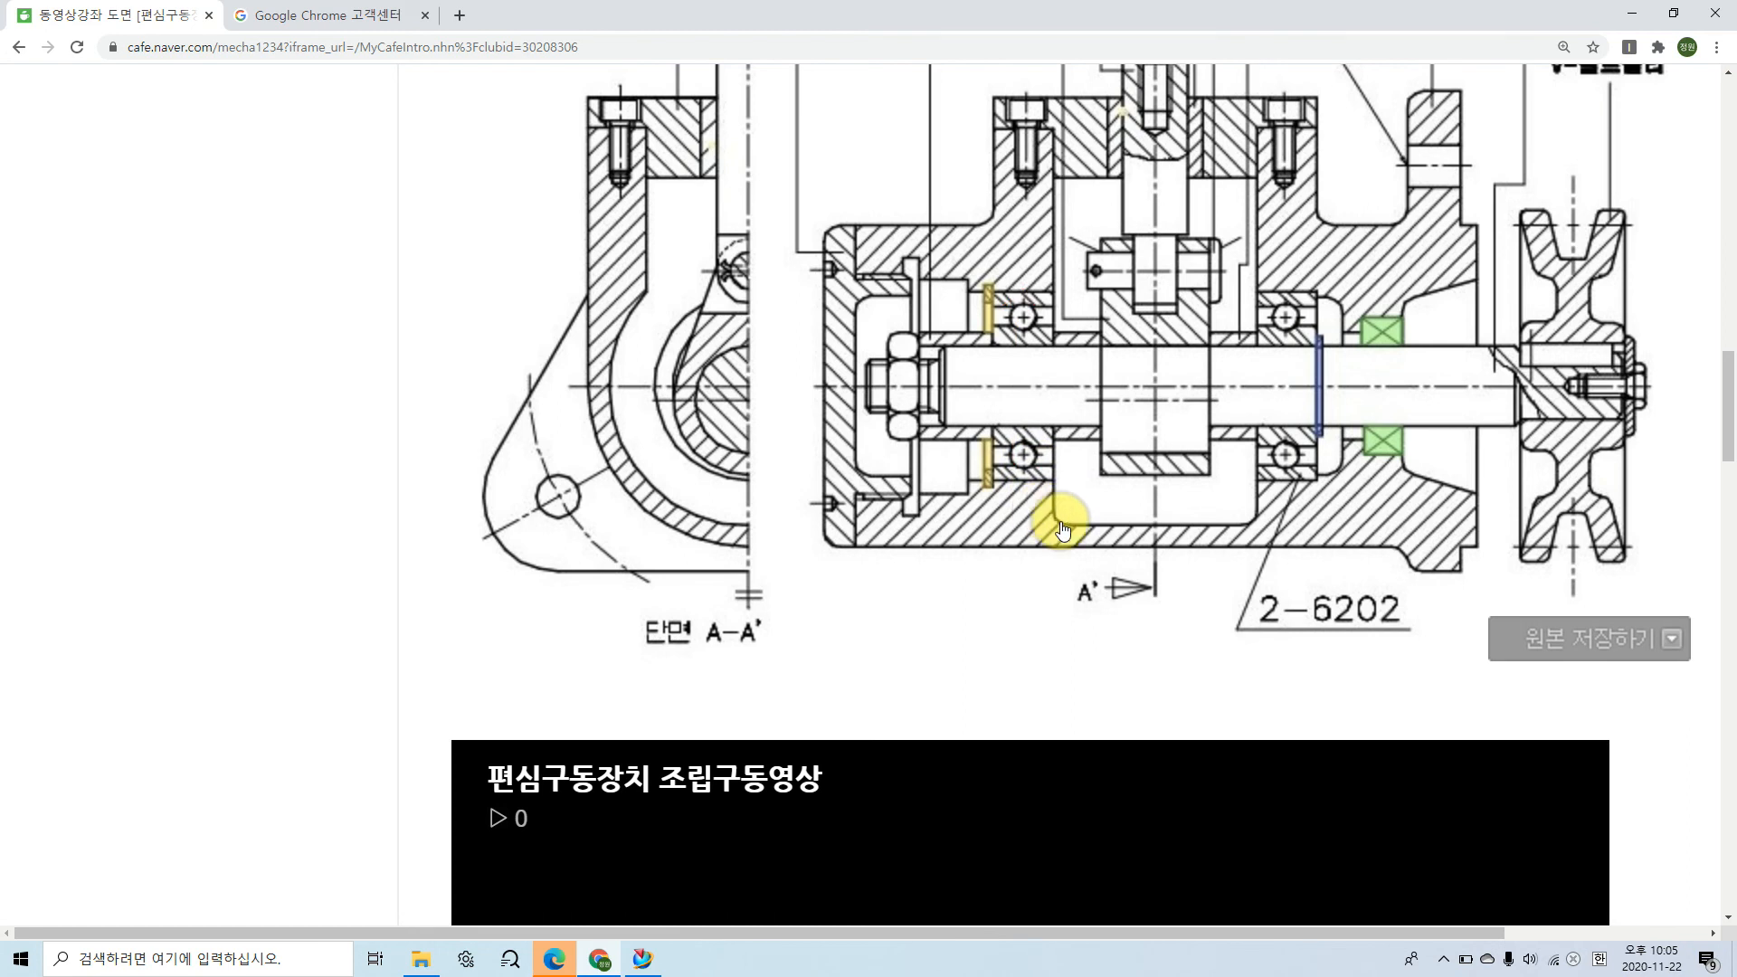
# Step: Download the KS 기계제도 규격(Data Book) PDF from the class cafe's notice post in Chrome and open it
pyautogui.click(601, 961)
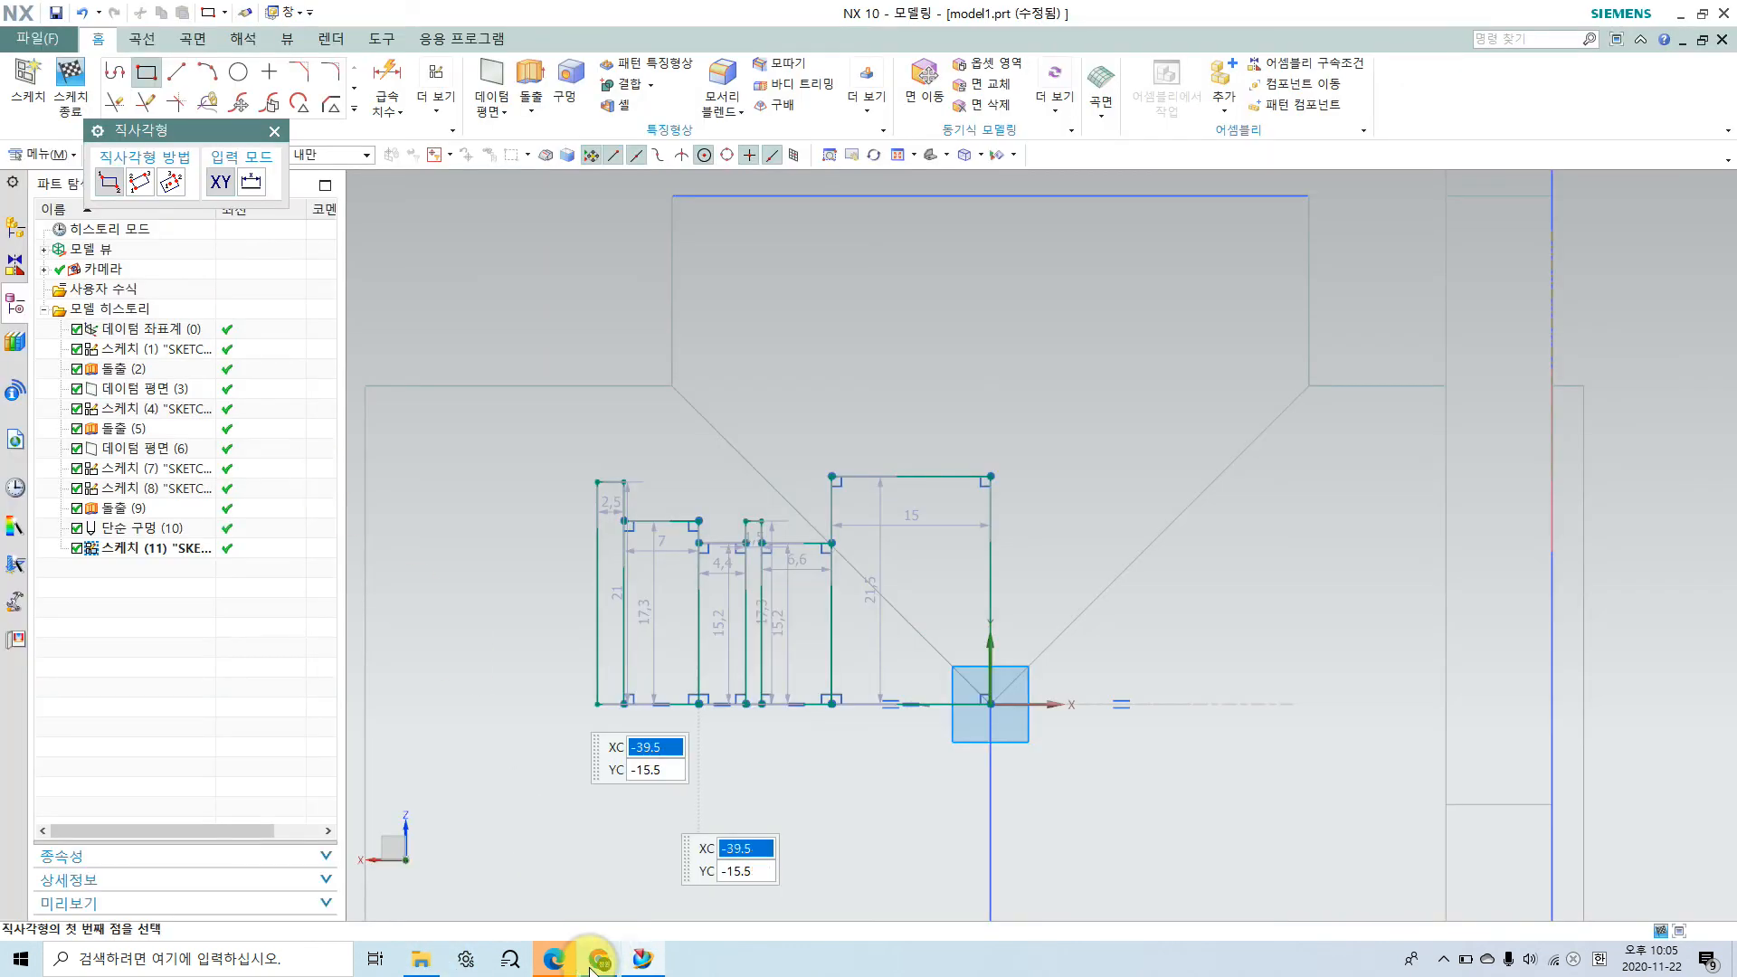
pyautogui.click(592, 962)
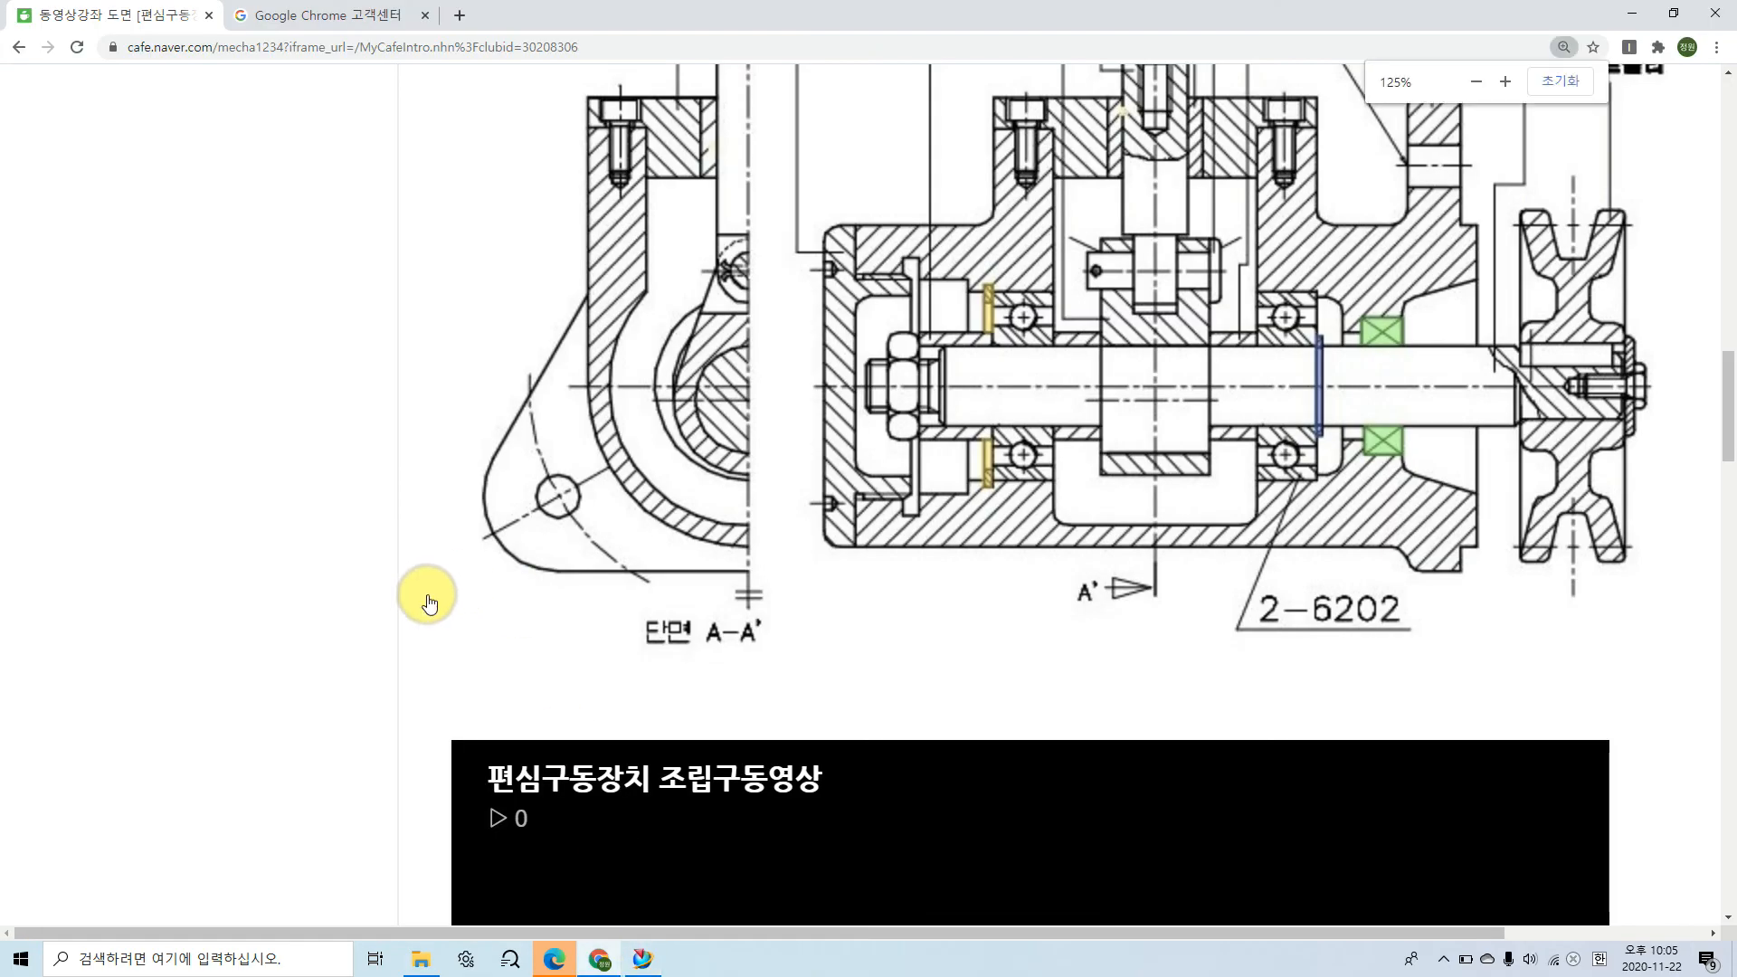
pyautogui.keyDown('ctrl'); pyautogui.scroll(-2, 428, 602); pyautogui.keyUp('ctrl')
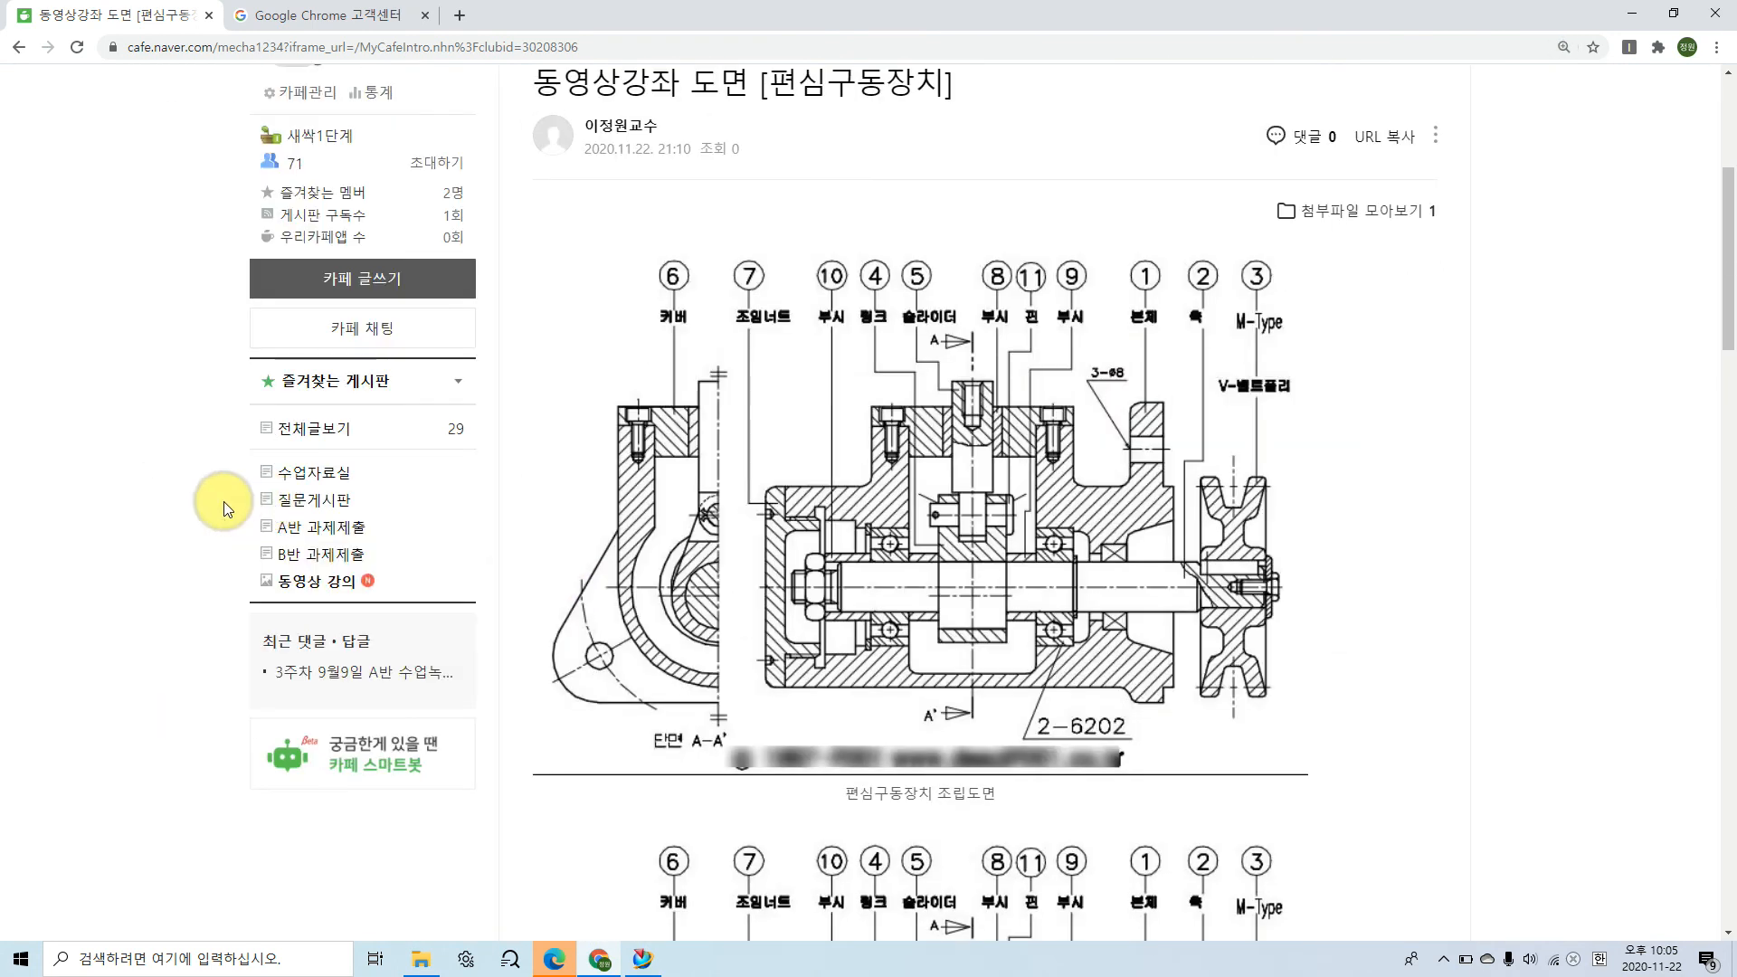
pyautogui.click(303, 581)
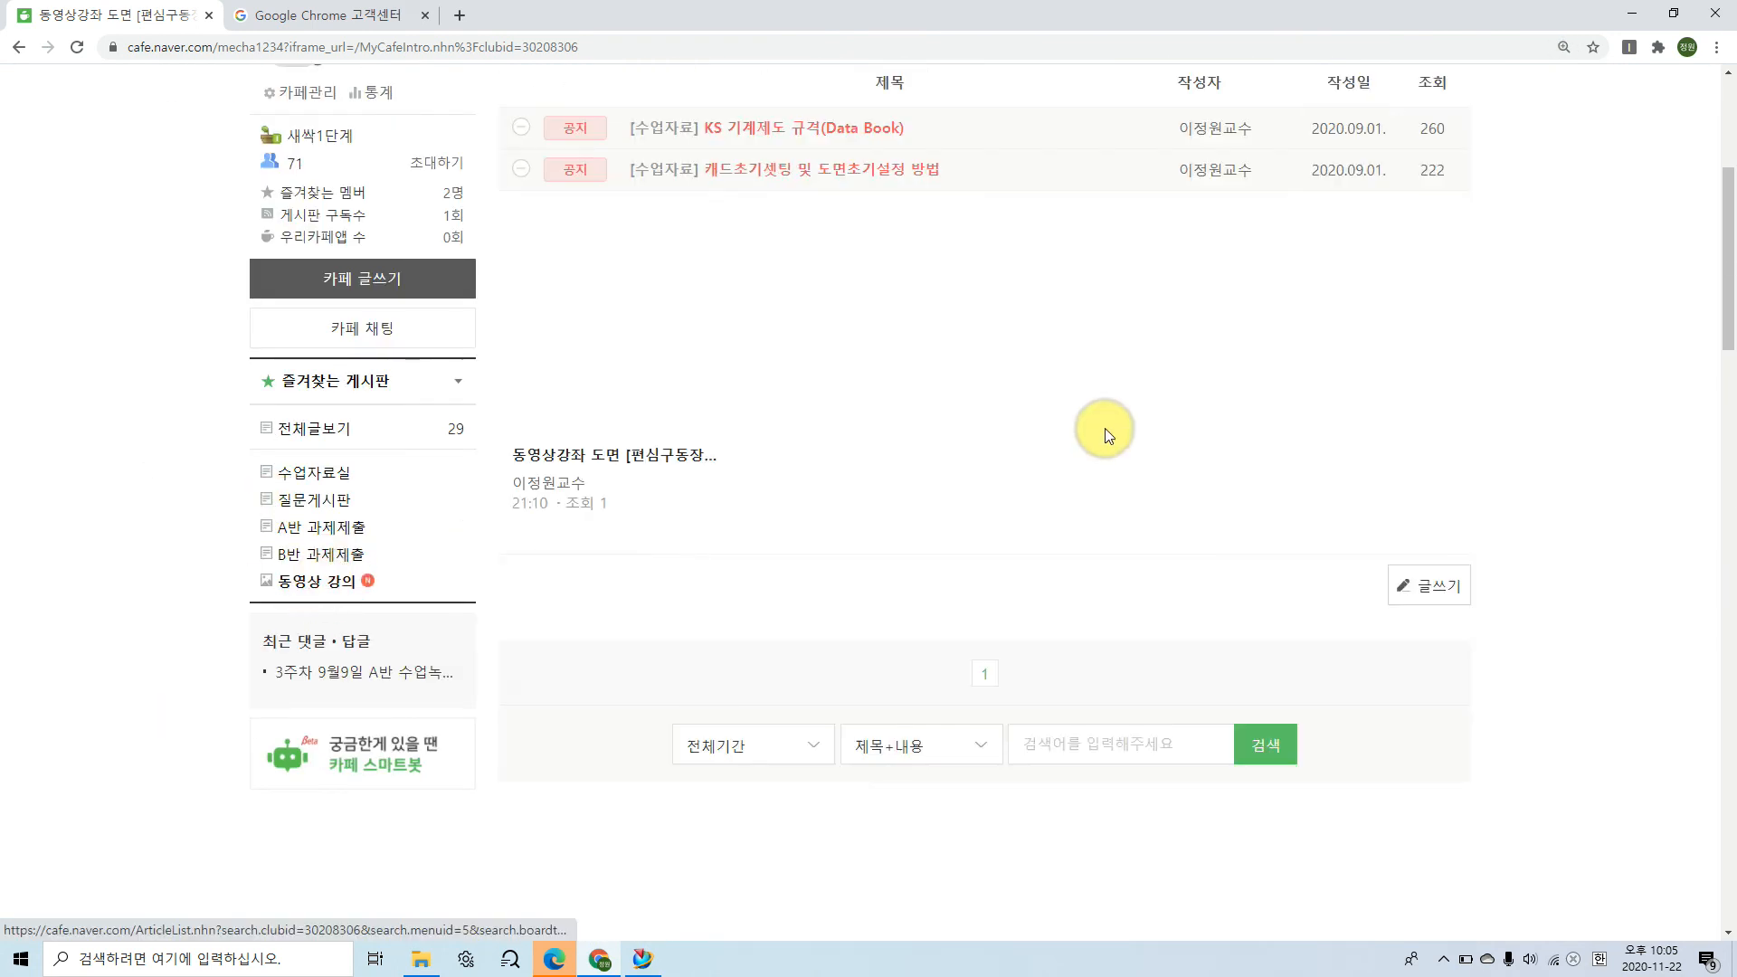
pyautogui.click(789, 252)
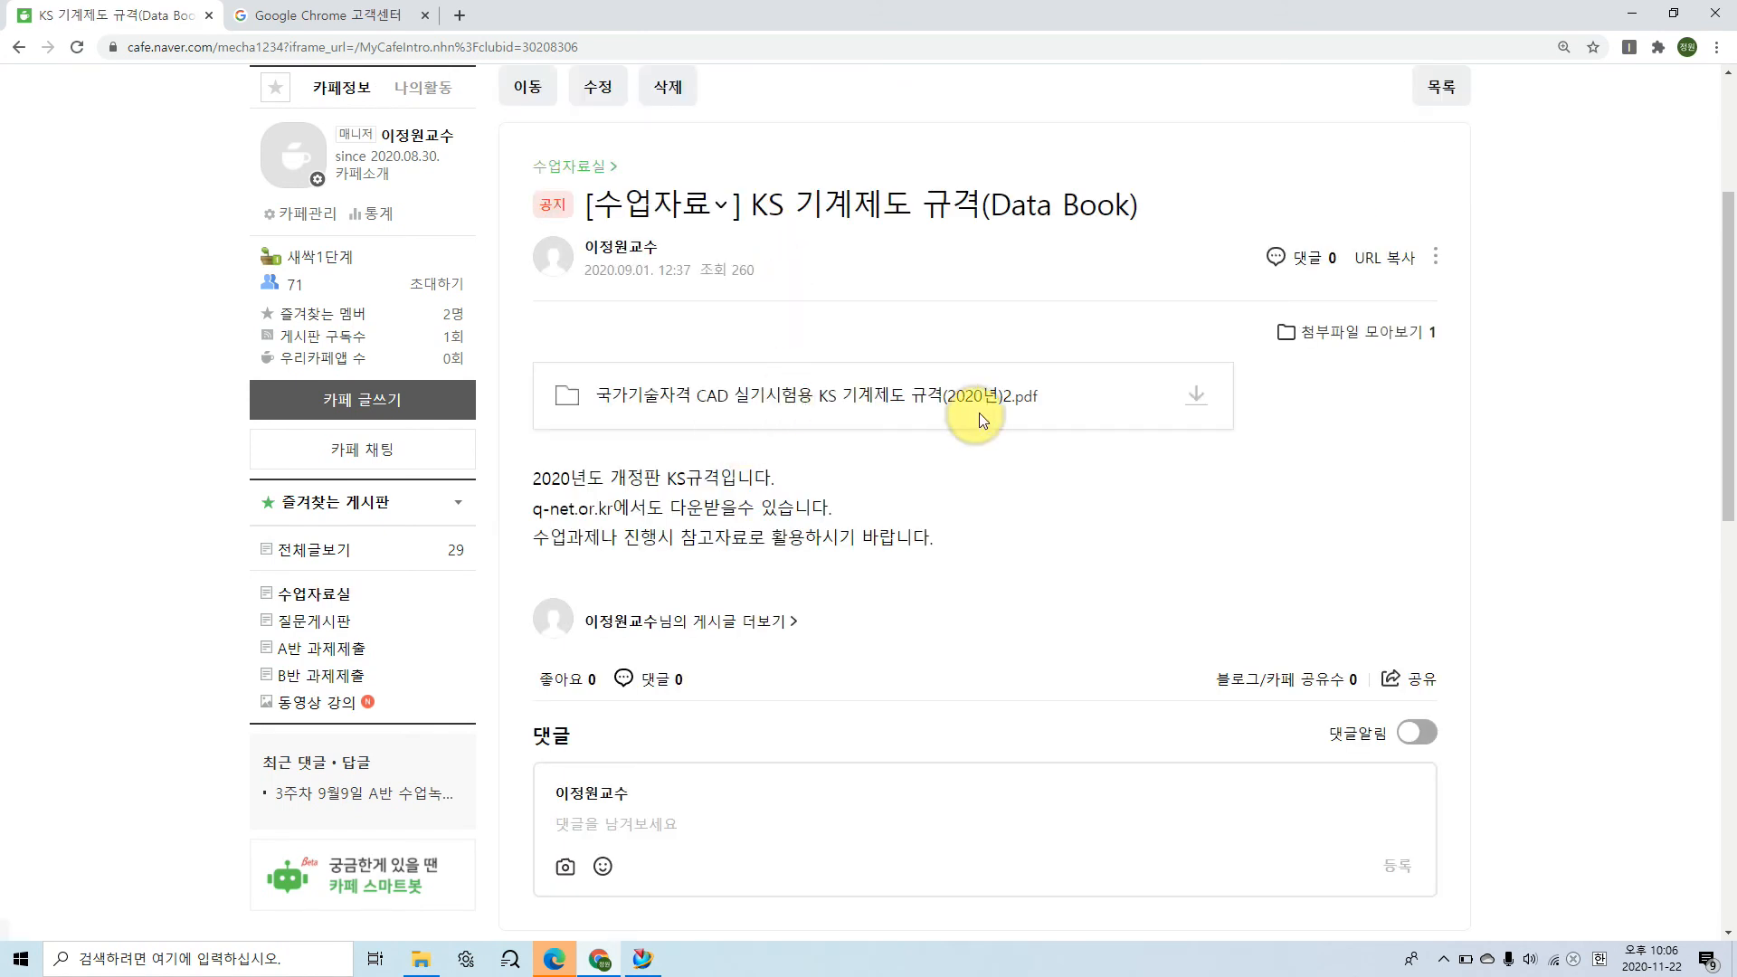
pyautogui.click(1206, 399)
pyautogui.click(1126, 438)
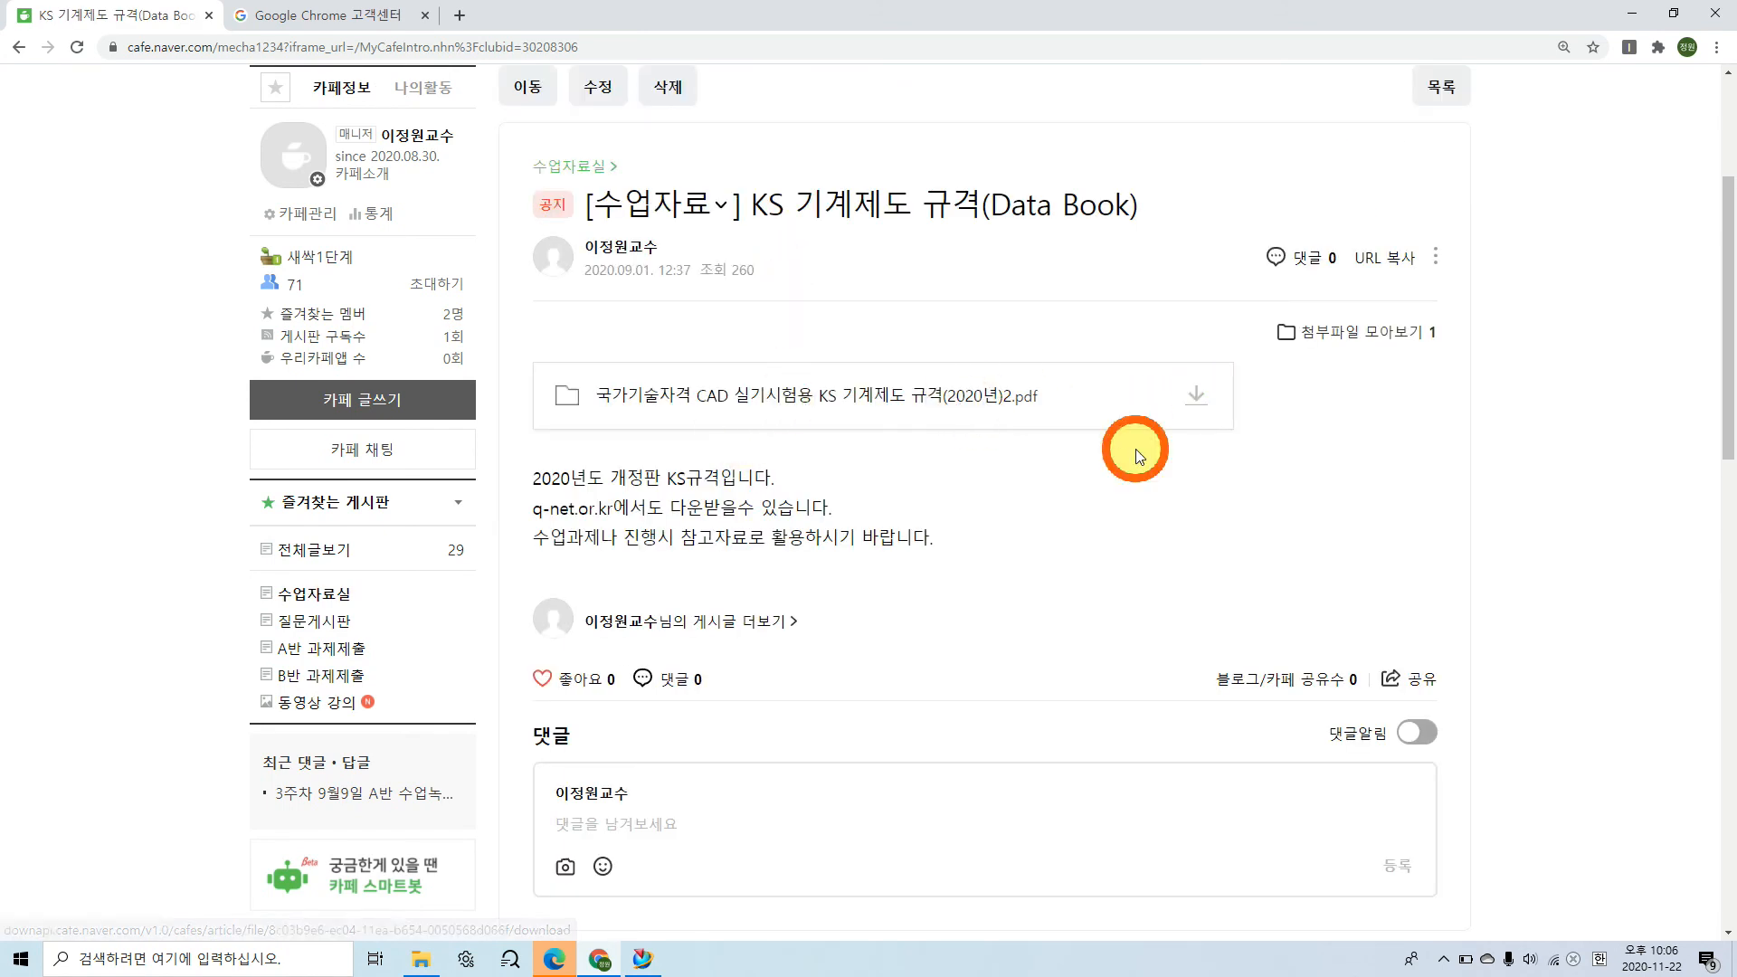
pyautogui.click(137, 909)
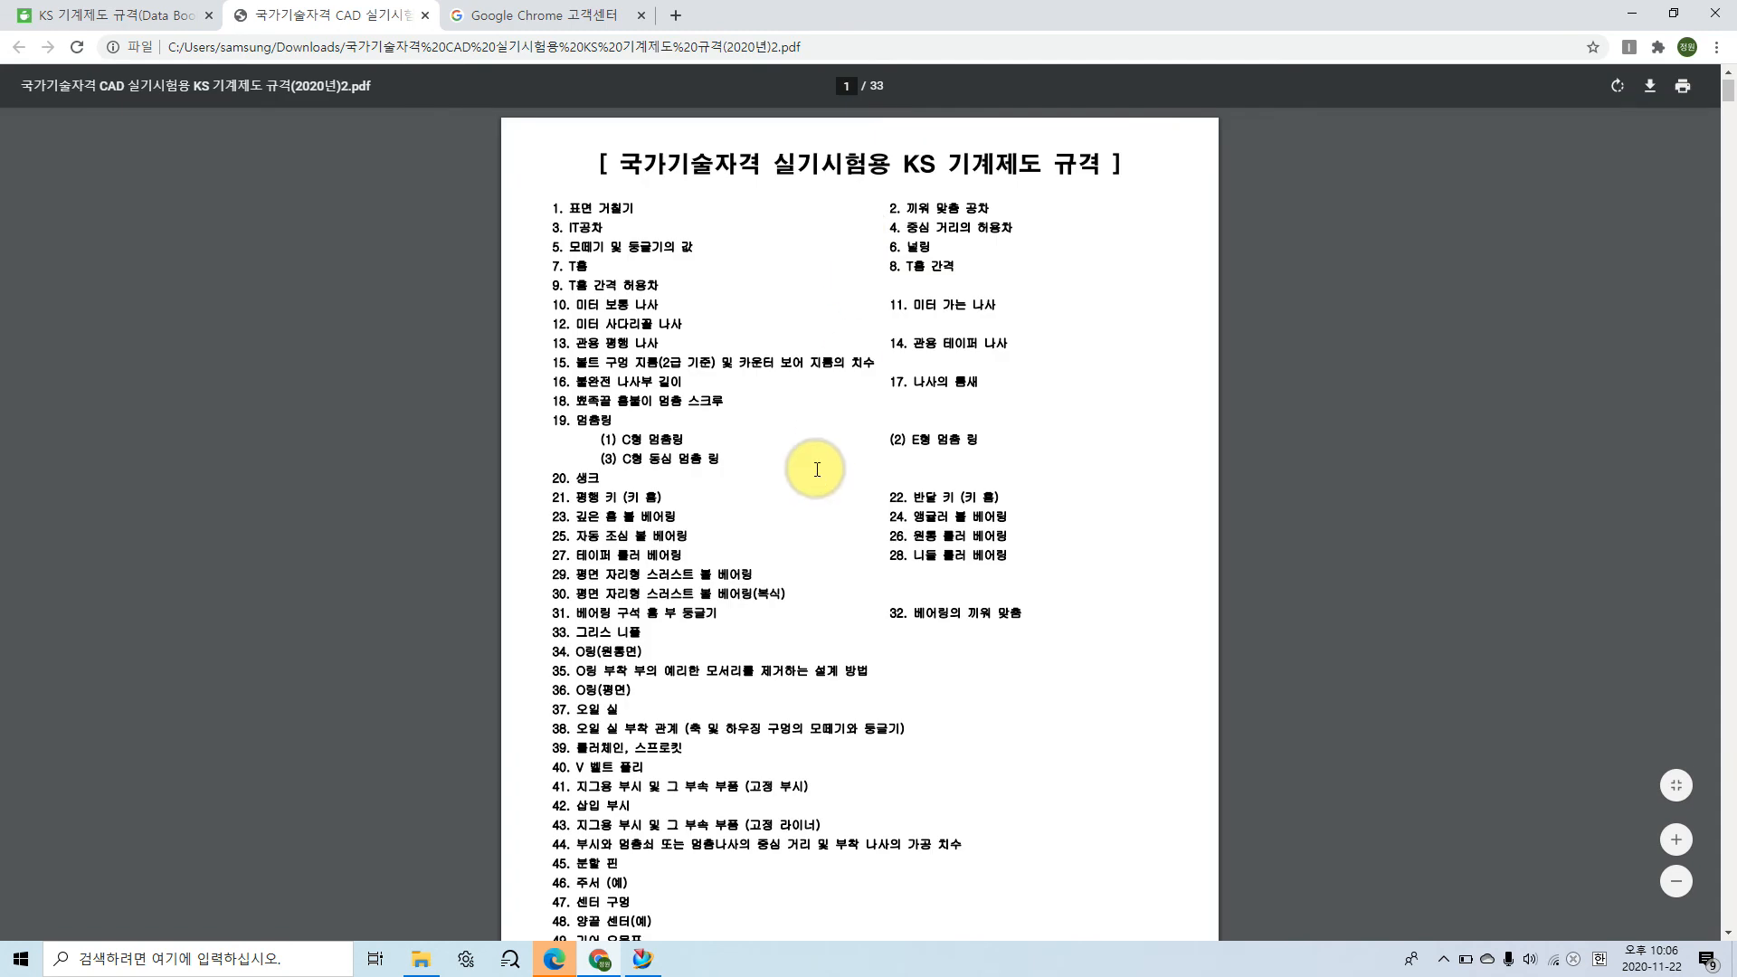
# Step: Search the PDF for 6202 and examine that bearing's bore, outer diameter and width in the deep groove ball bearing table
pyautogui.scroll(-1, 846, 416)
pyautogui.hotkey('ctrl', 'f')
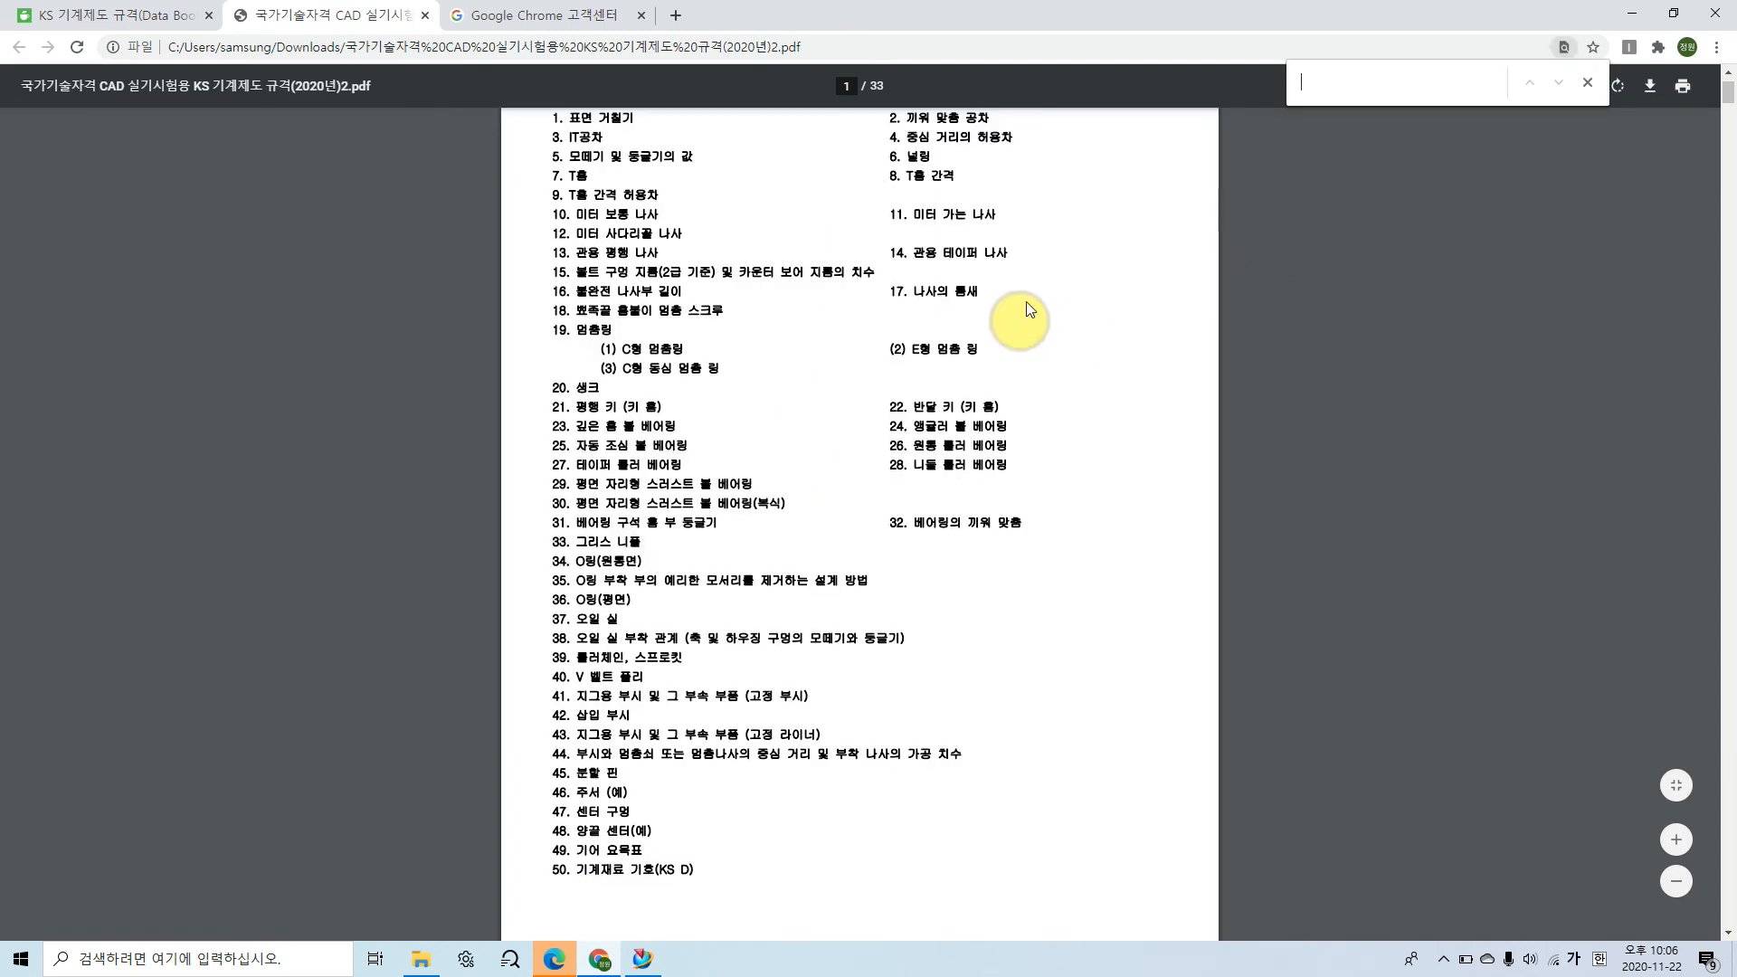
pyautogui.write('6202')
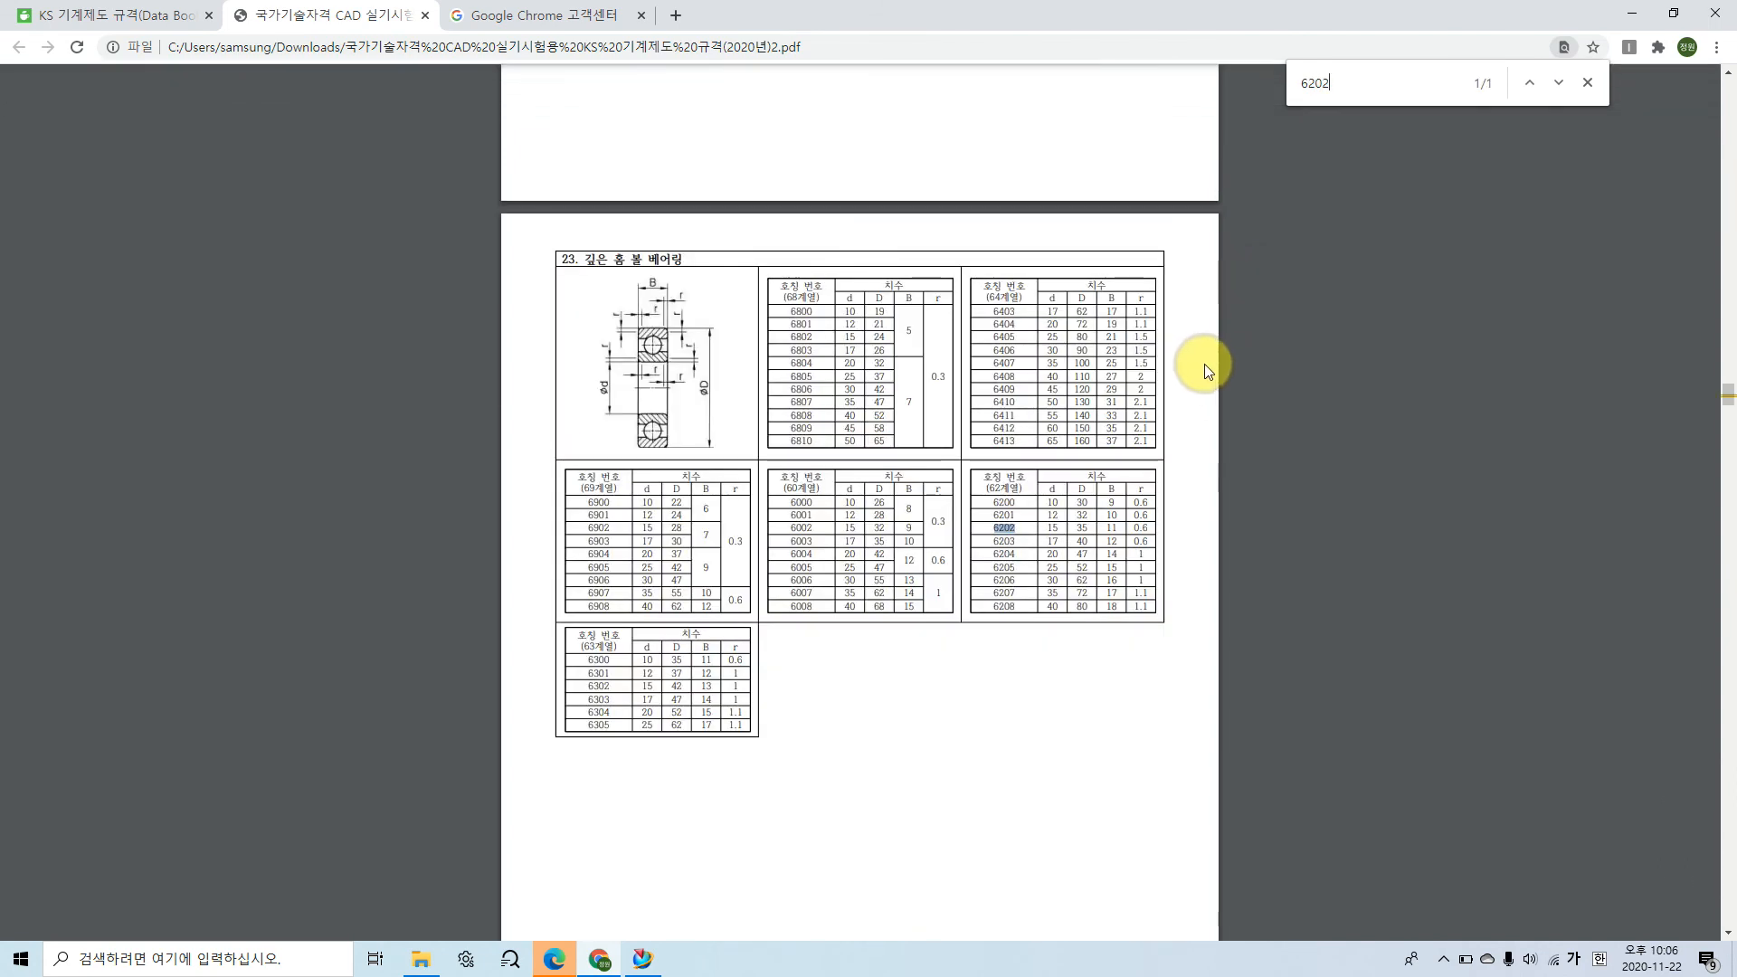
pyautogui.keyDown('ctrl'); pyautogui.scroll(1, 1016, 540); pyautogui.keyUp('ctrl')
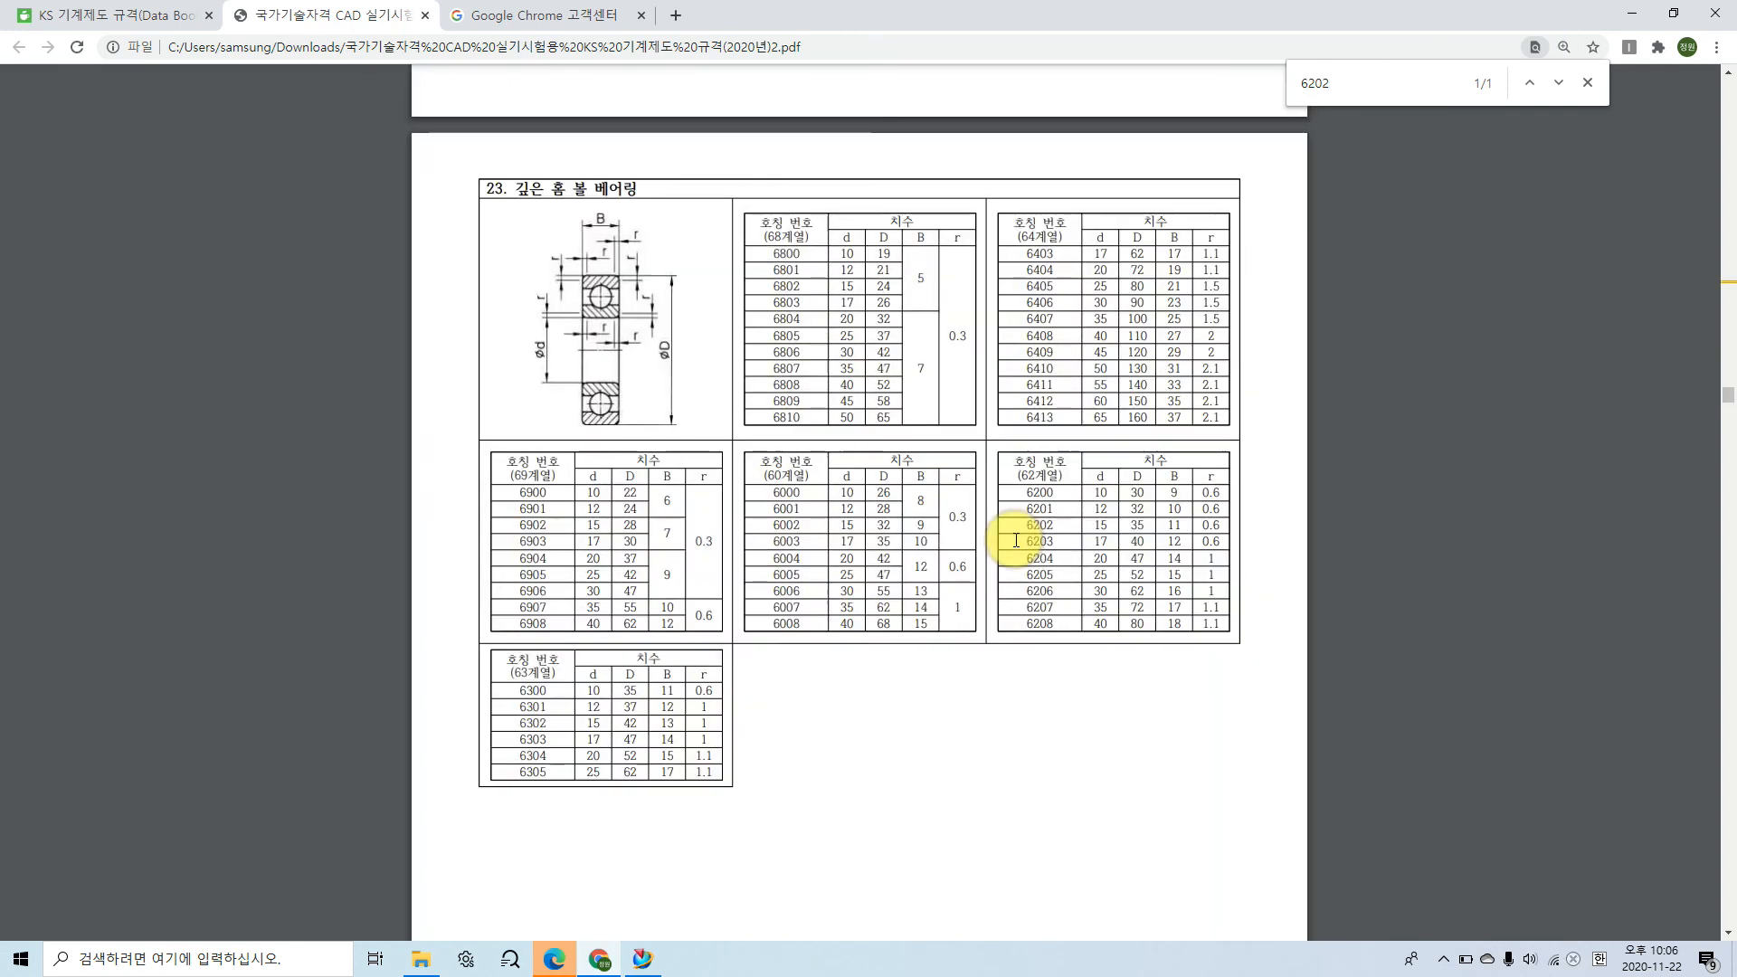
pyautogui.keyDown('ctrl'); pyautogui.scroll(2, 1016, 540); pyautogui.keyUp('ctrl')
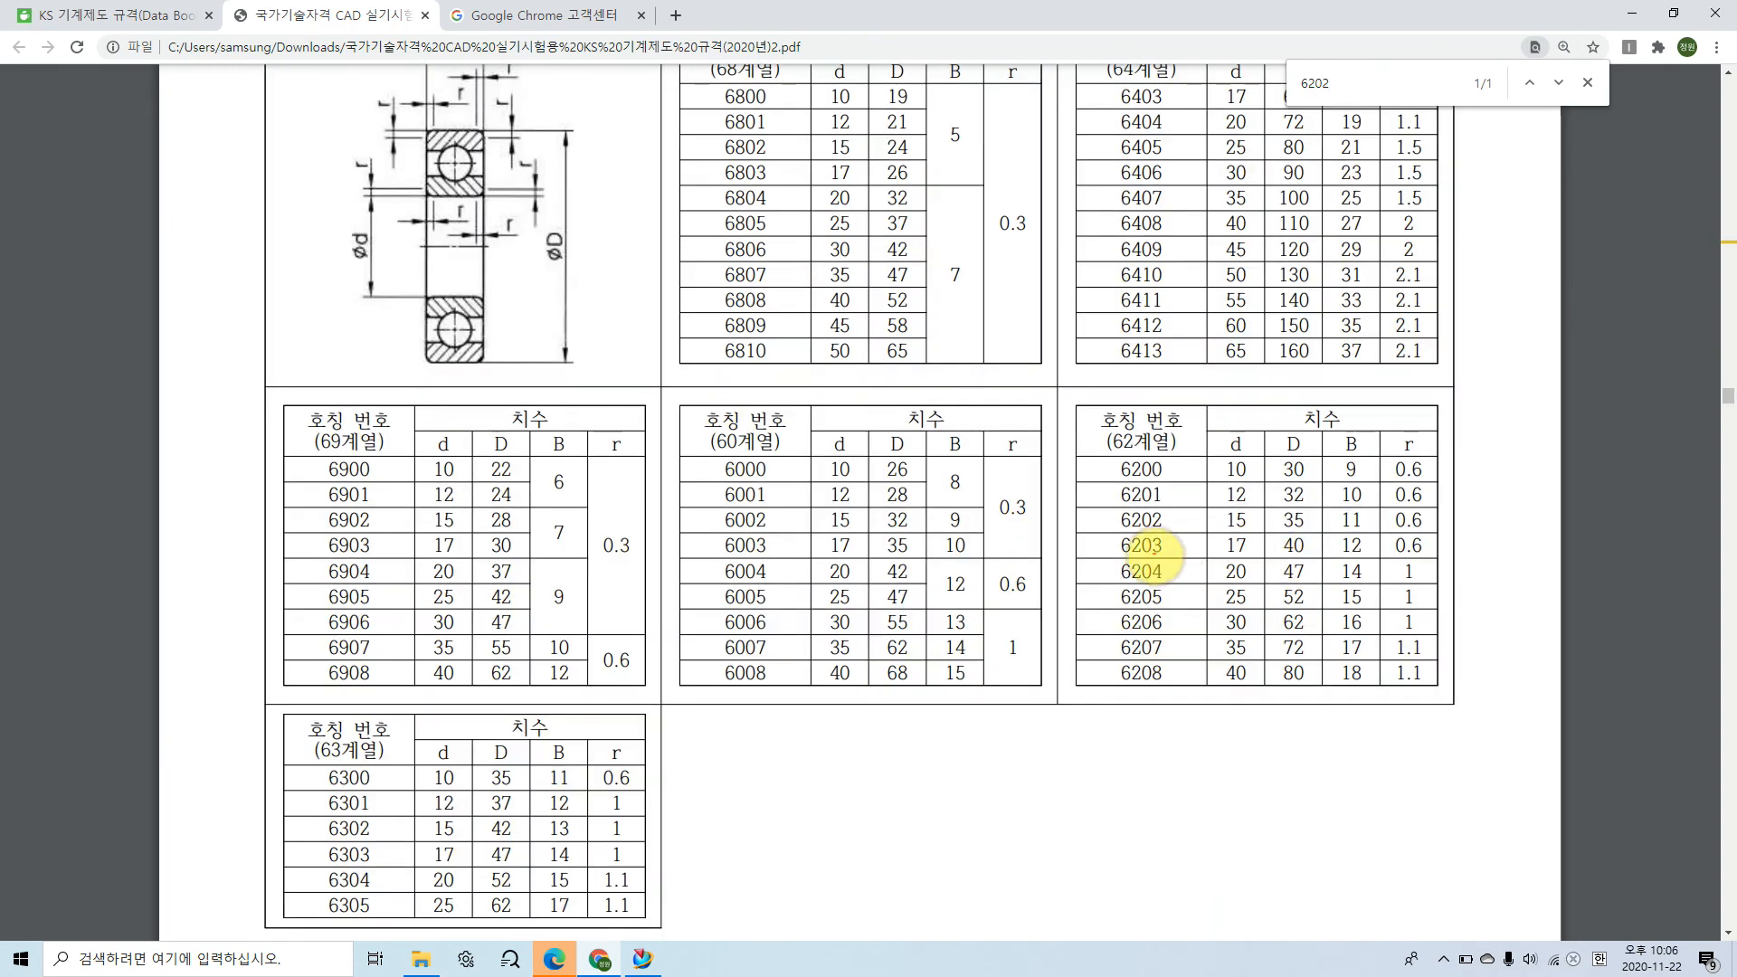
pyautogui.moveTo(1113, 525)
pyautogui.mouseDown()
pyautogui.moveTo(1258, 518)
pyautogui.moveTo(1223, 526)
pyautogui.mouseUp()
pyautogui.moveTo(414, 192)
pyautogui.mouseDown()
pyautogui.moveTo(396, 271)
pyautogui.moveTo(418, 294)
pyautogui.mouseUp()
pyautogui.moveTo(1307, 527)
pyautogui.mouseDown()
pyautogui.moveTo(1288, 532)
pyautogui.moveTo(1301, 493)
pyautogui.moveTo(1312, 538)
pyautogui.mouseUp()
pyautogui.moveTo(528, 131); pyautogui.dragTo(531, 345)
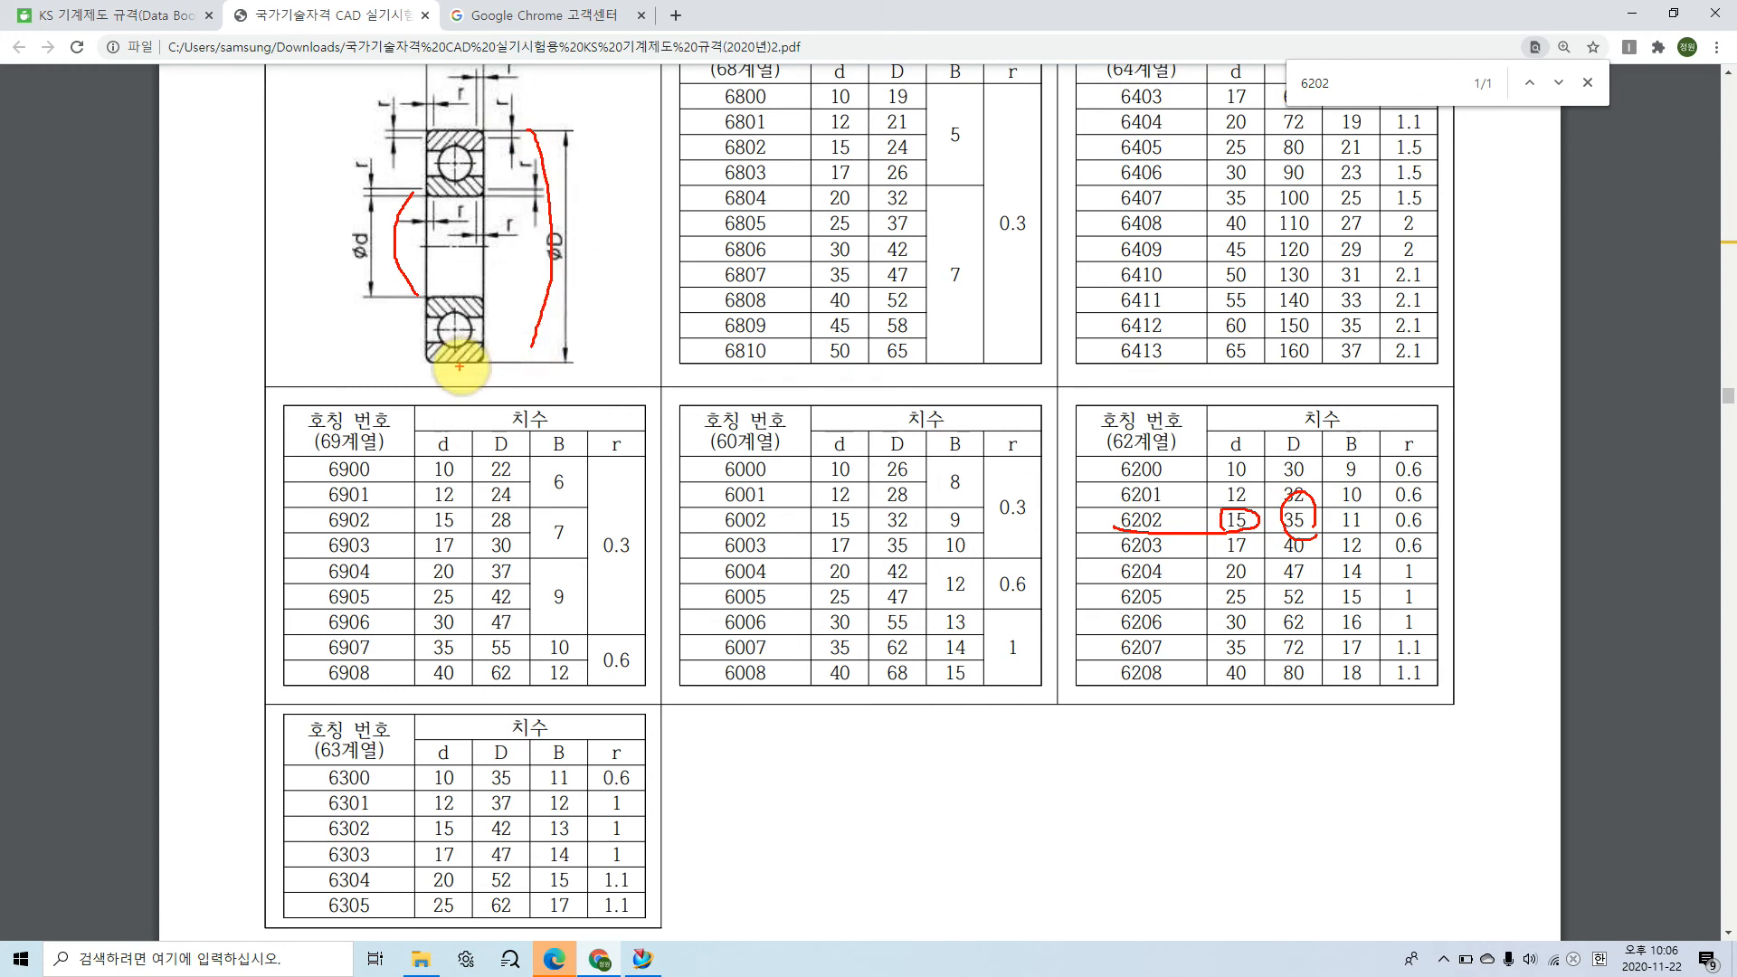
pyautogui.moveTo(427, 356)
pyautogui.mouseDown()
pyautogui.moveTo(465, 376)
pyautogui.moveTo(482, 362)
pyautogui.mouseUp()
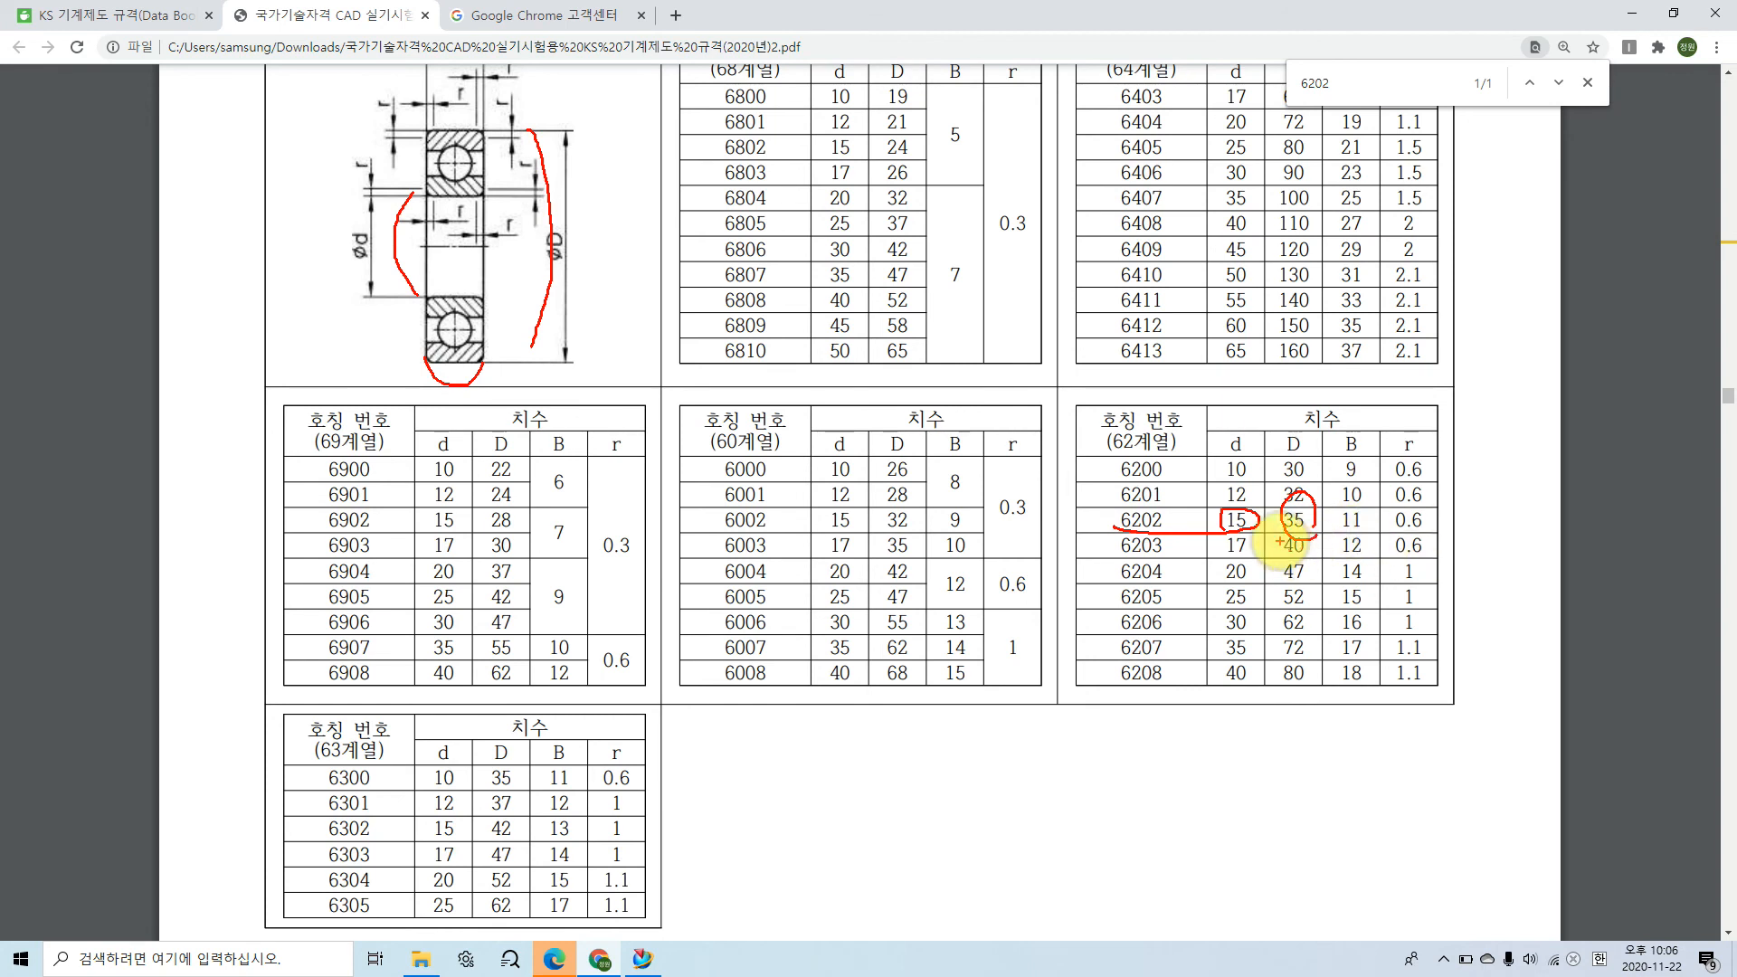
# Step: Open the 편심구동장치 drawing post from the cafe's 동영상 강의 board and examine the bearing seat nearest the lock nut
pyautogui.moveTo(1337, 521); pyautogui.dragTo(1356, 536)
pyautogui.press('Escape')
pyautogui.click(110, 10)
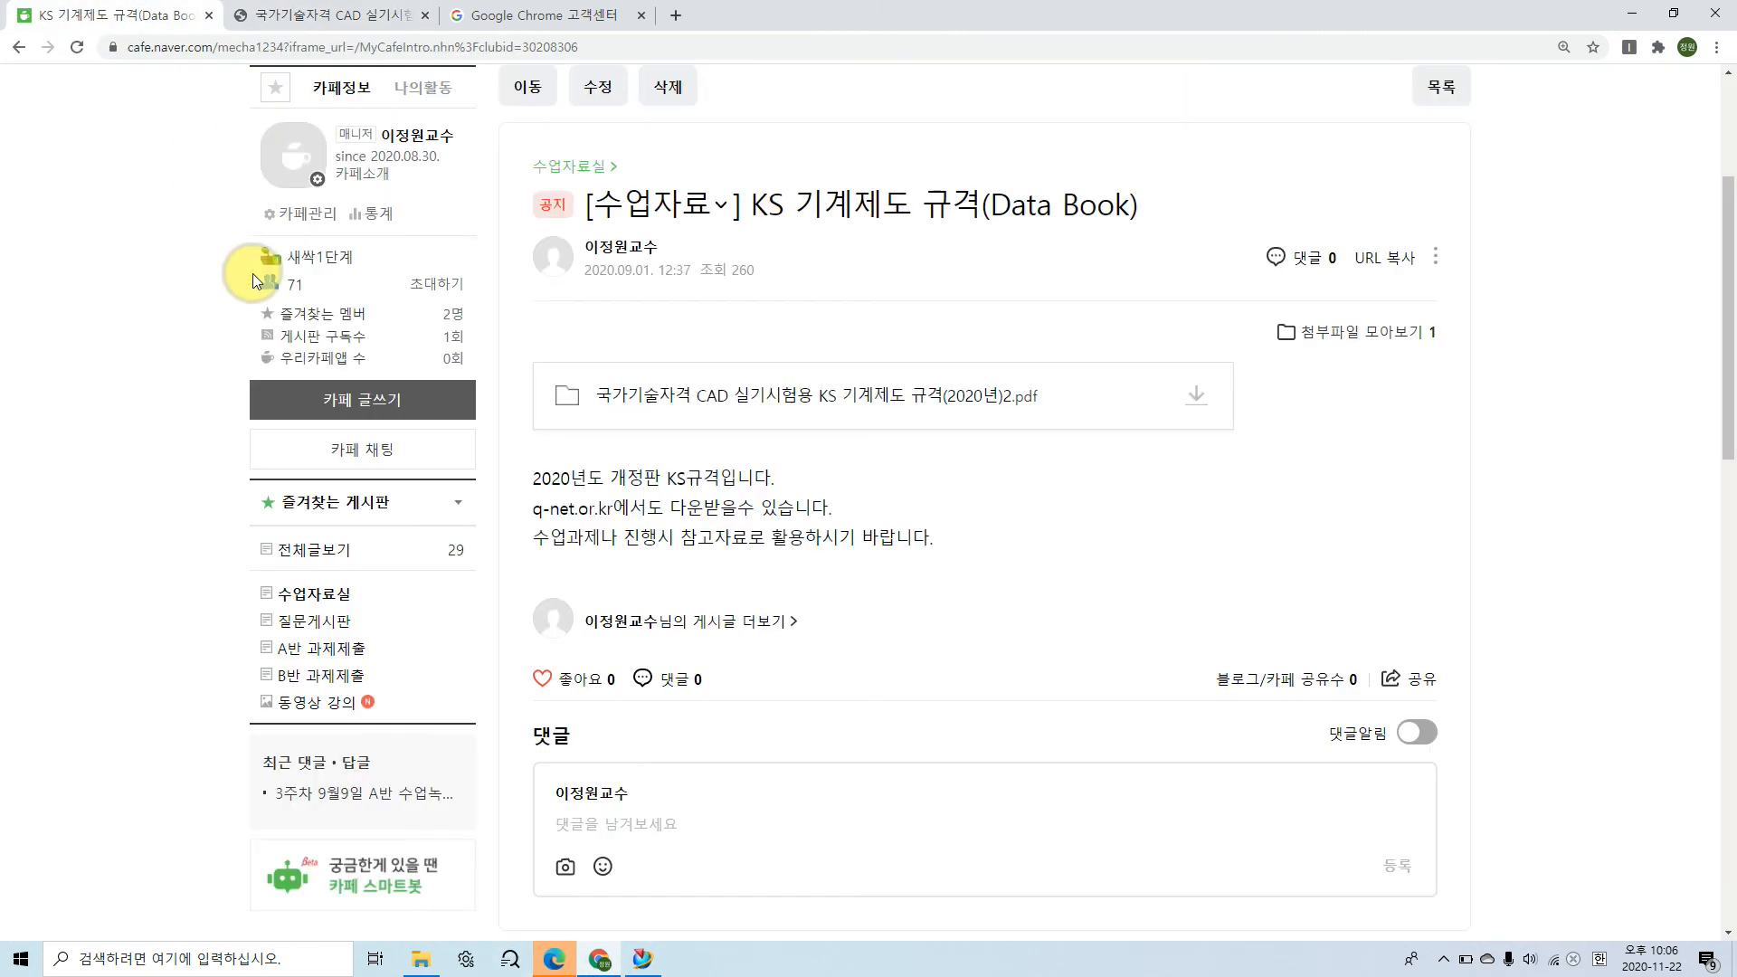
pyautogui.click(20, 47)
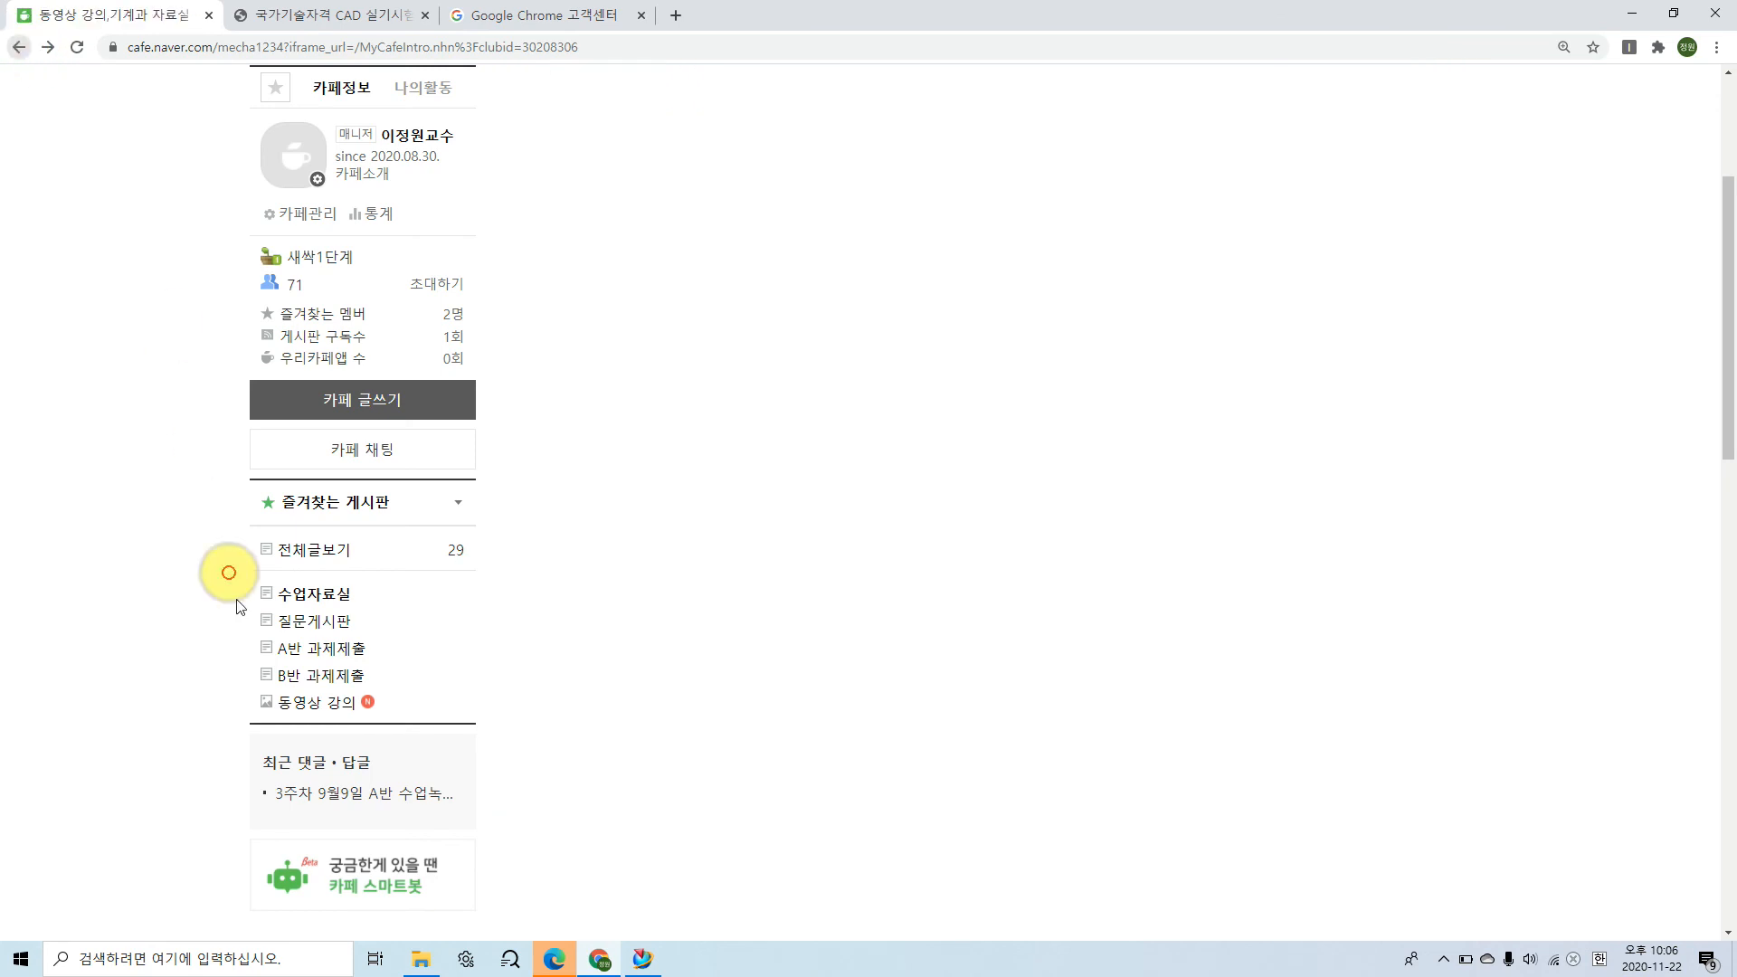
pyautogui.click(316, 702)
pyautogui.click(667, 482)
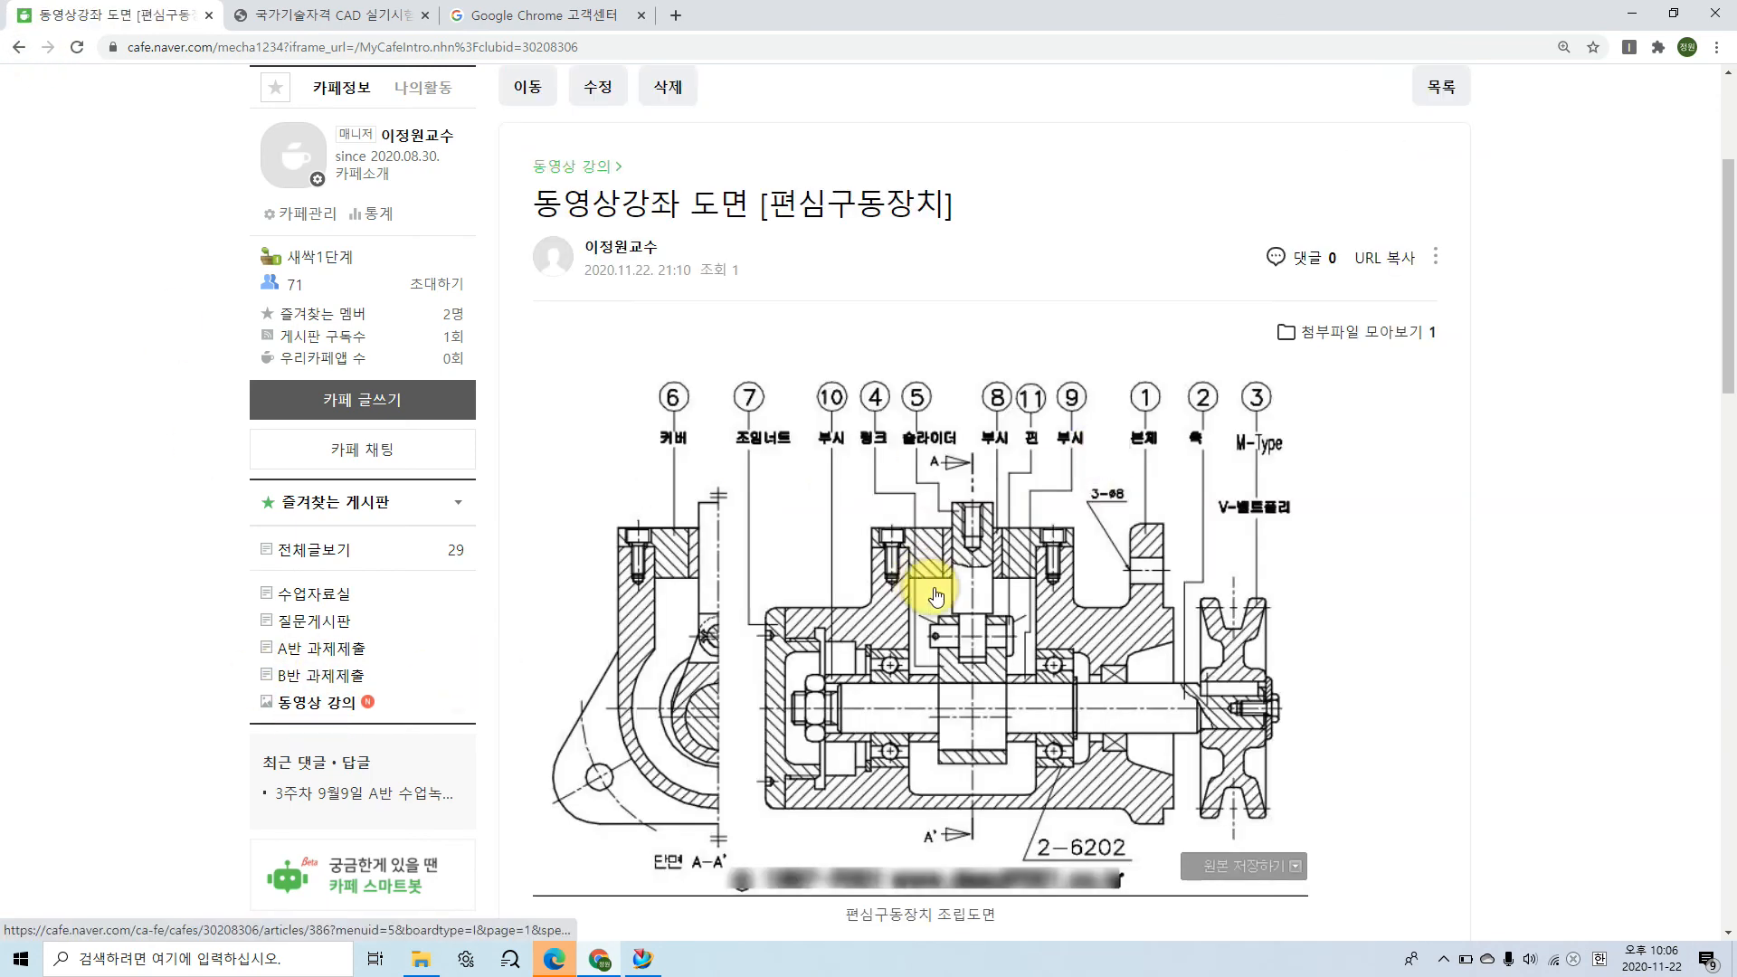
pyautogui.scroll(-2, 927, 584)
pyautogui.keyDown('ctrl'); pyautogui.scroll(1, 992, 577); pyautogui.keyUp('ctrl')
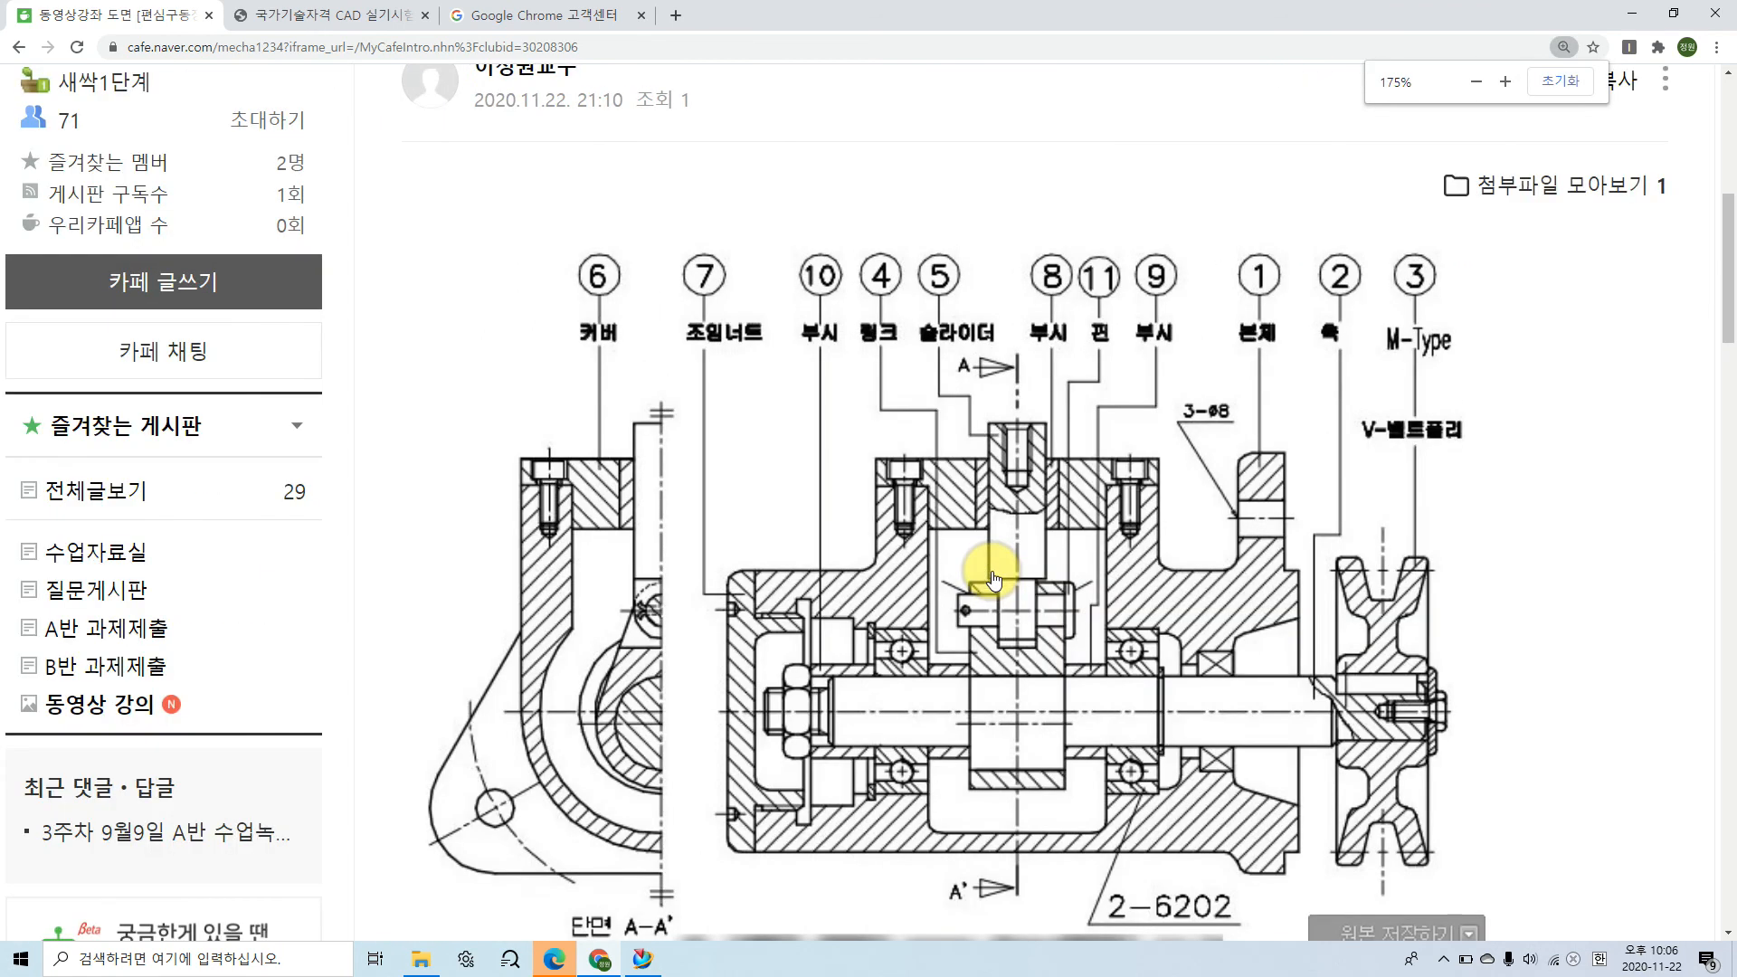
pyautogui.keyDown('ctrl'); pyautogui.scroll(1, 992, 579); pyautogui.keyUp('ctrl')
pyautogui.scroll(-2, 993, 579)
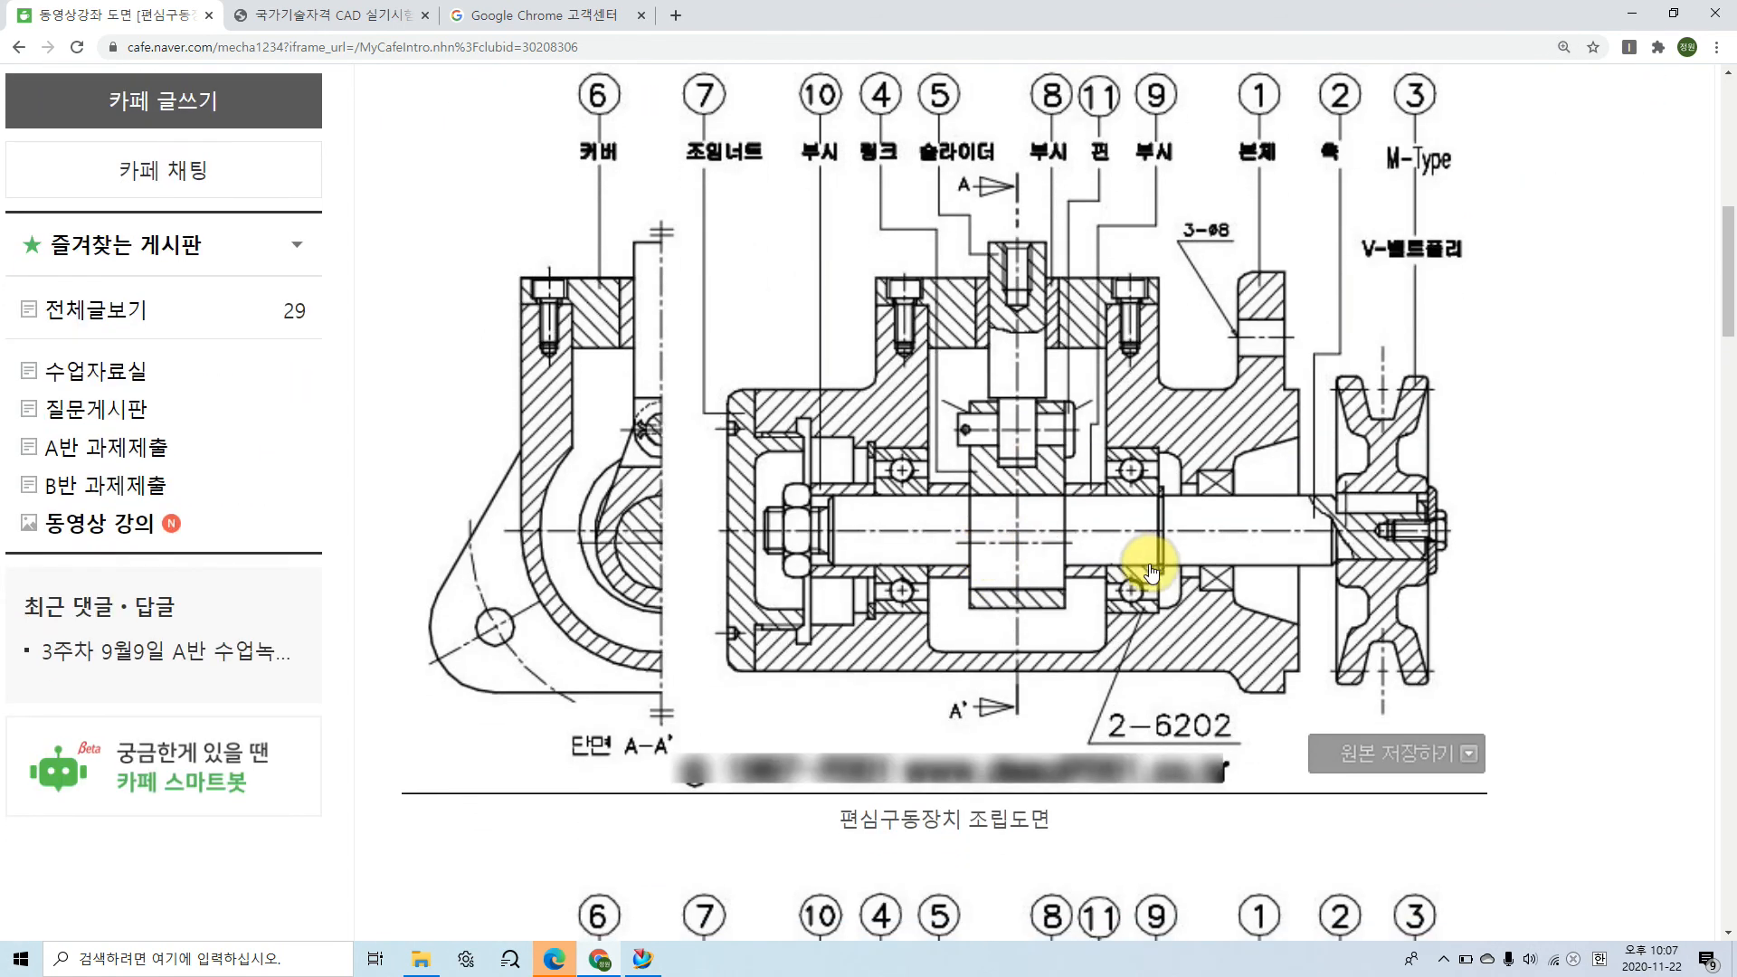
pyautogui.moveTo(874, 445)
pyautogui.mouseDown()
pyautogui.moveTo(929, 443)
pyautogui.moveTo(945, 470)
pyautogui.moveTo(948, 568)
pyautogui.moveTo(929, 609)
pyautogui.mouseUp()
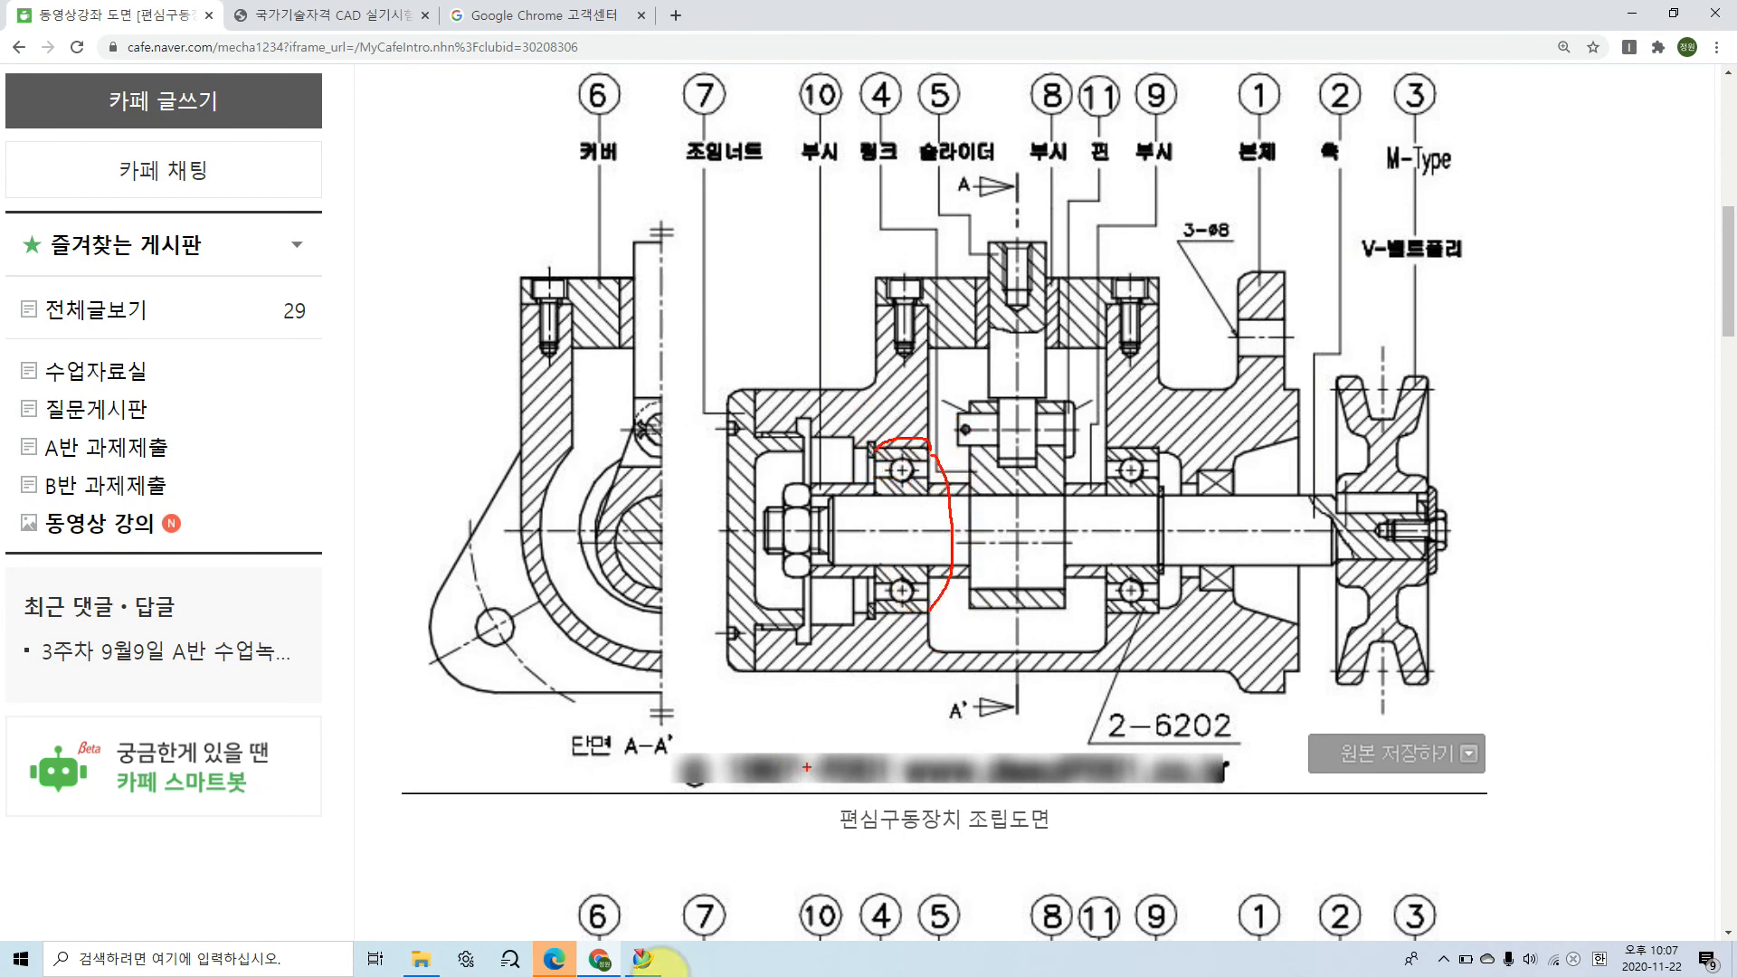
# Step: Switch to NX and dimension the height of the cavity profile's first rectangle as 35/2, using the 6202 outer diameter from the KS data book
pyautogui.click(643, 959)
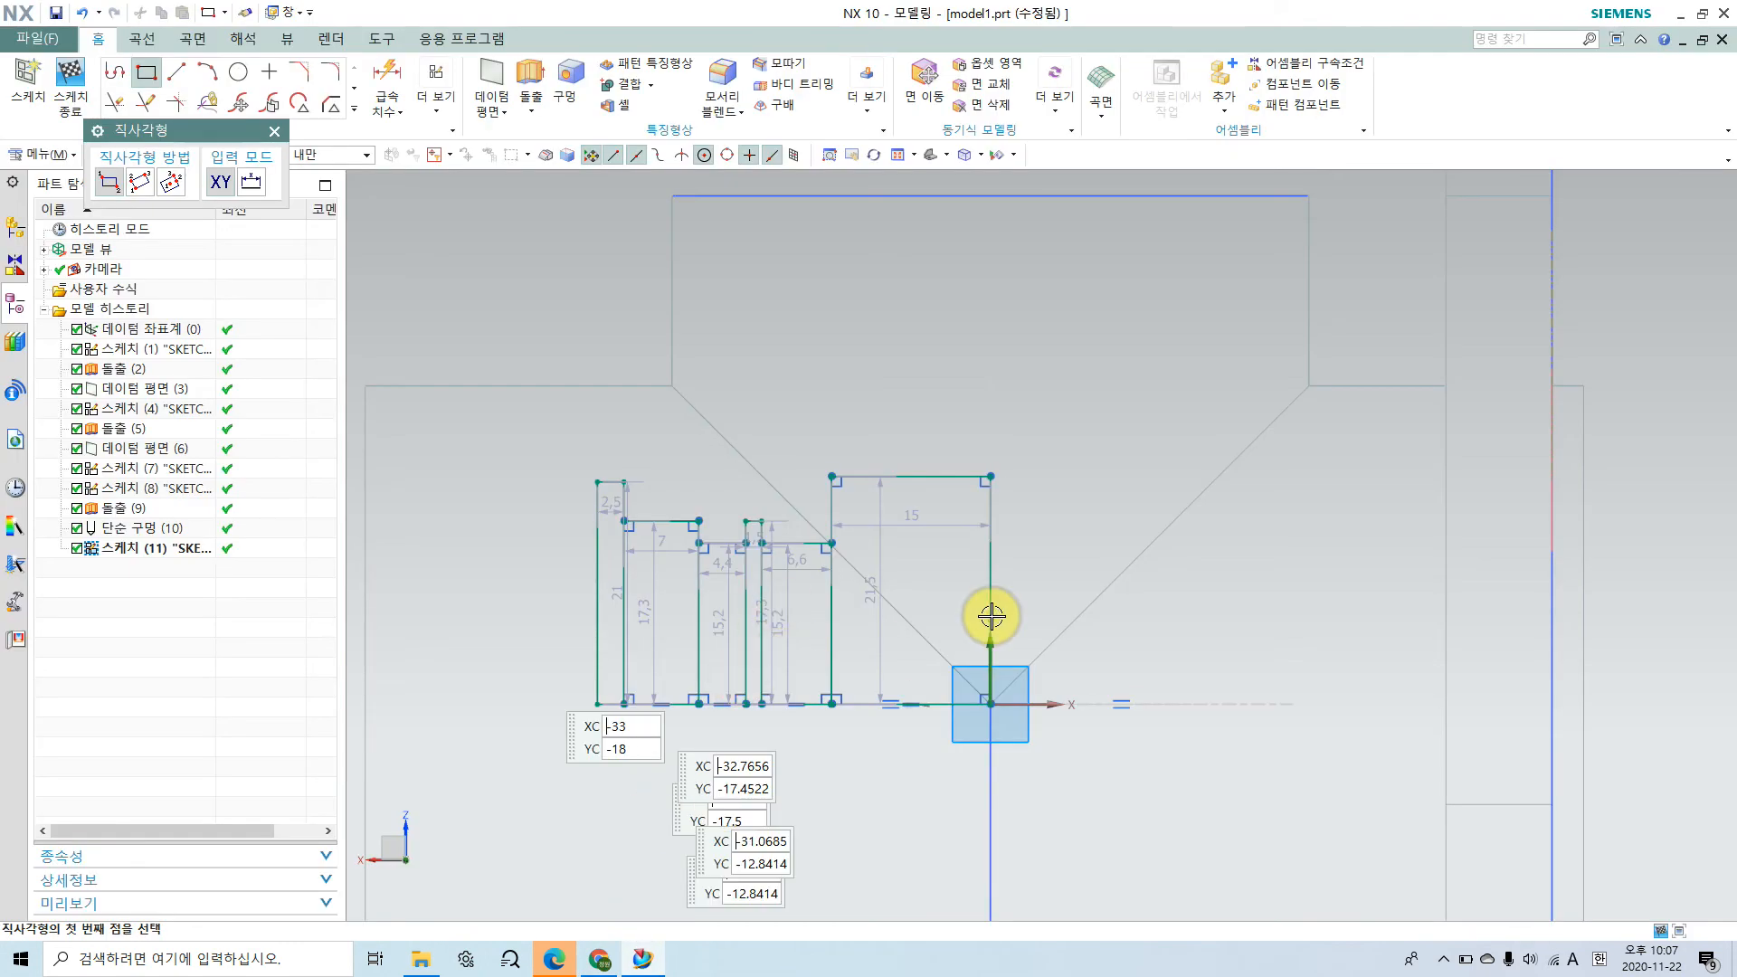
pyautogui.scroll(2, 993, 615)
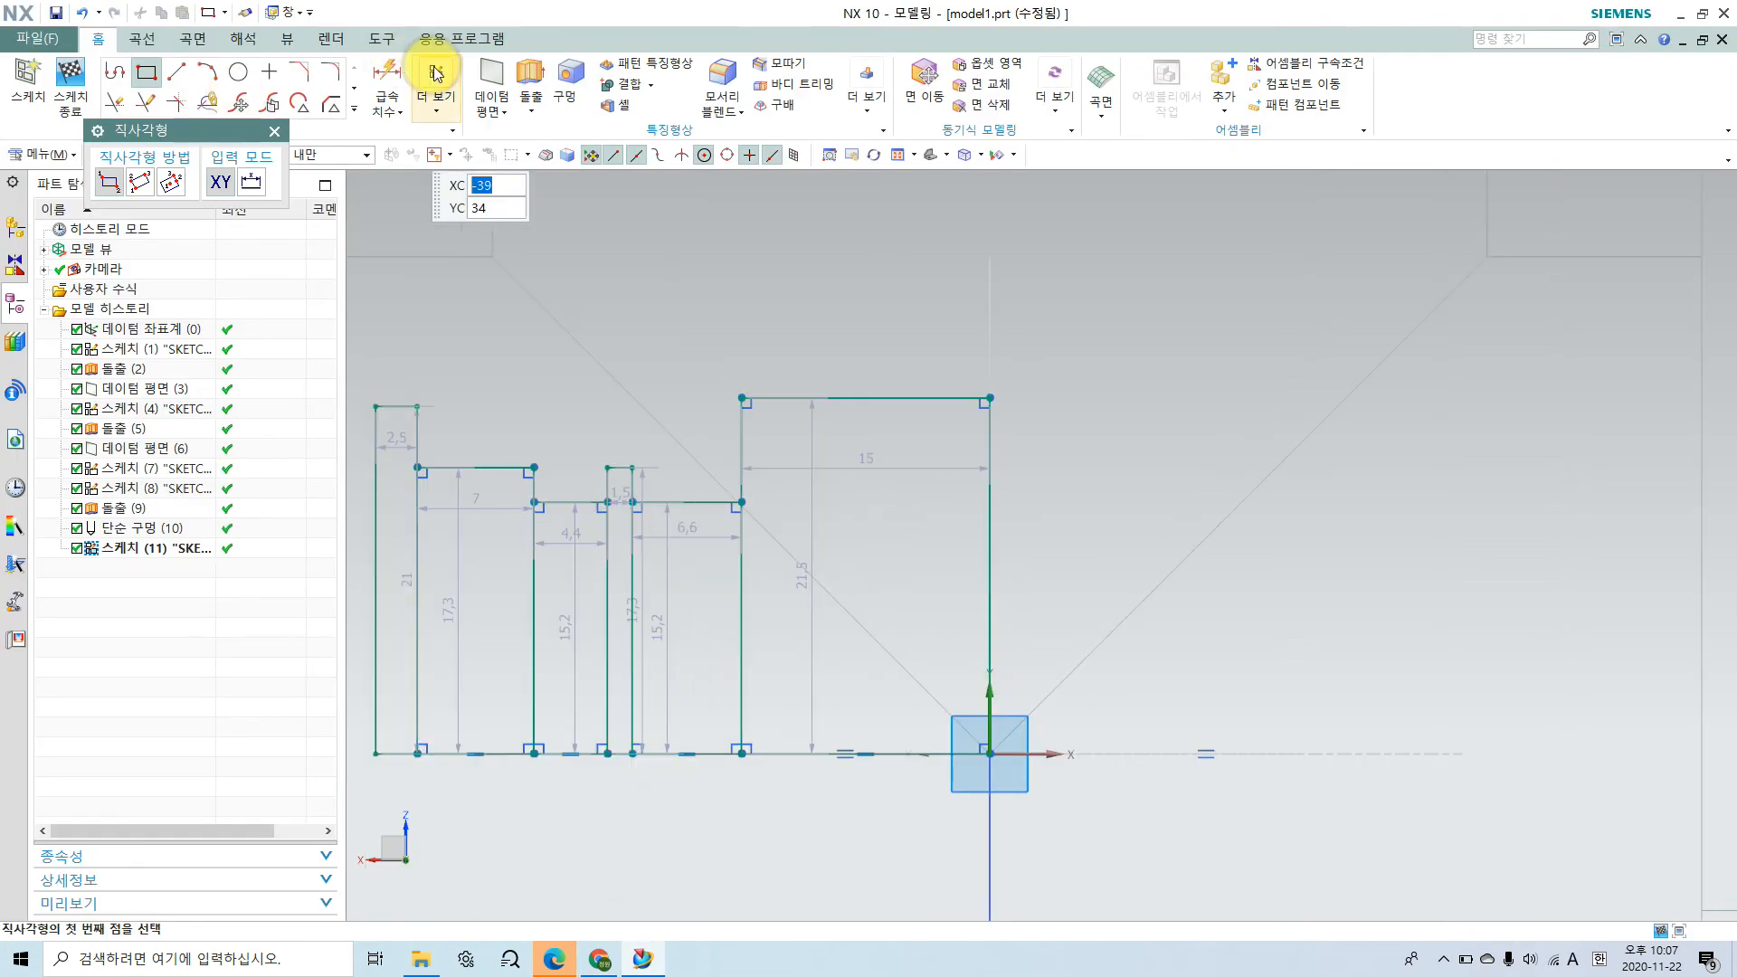
pyautogui.click(389, 72)
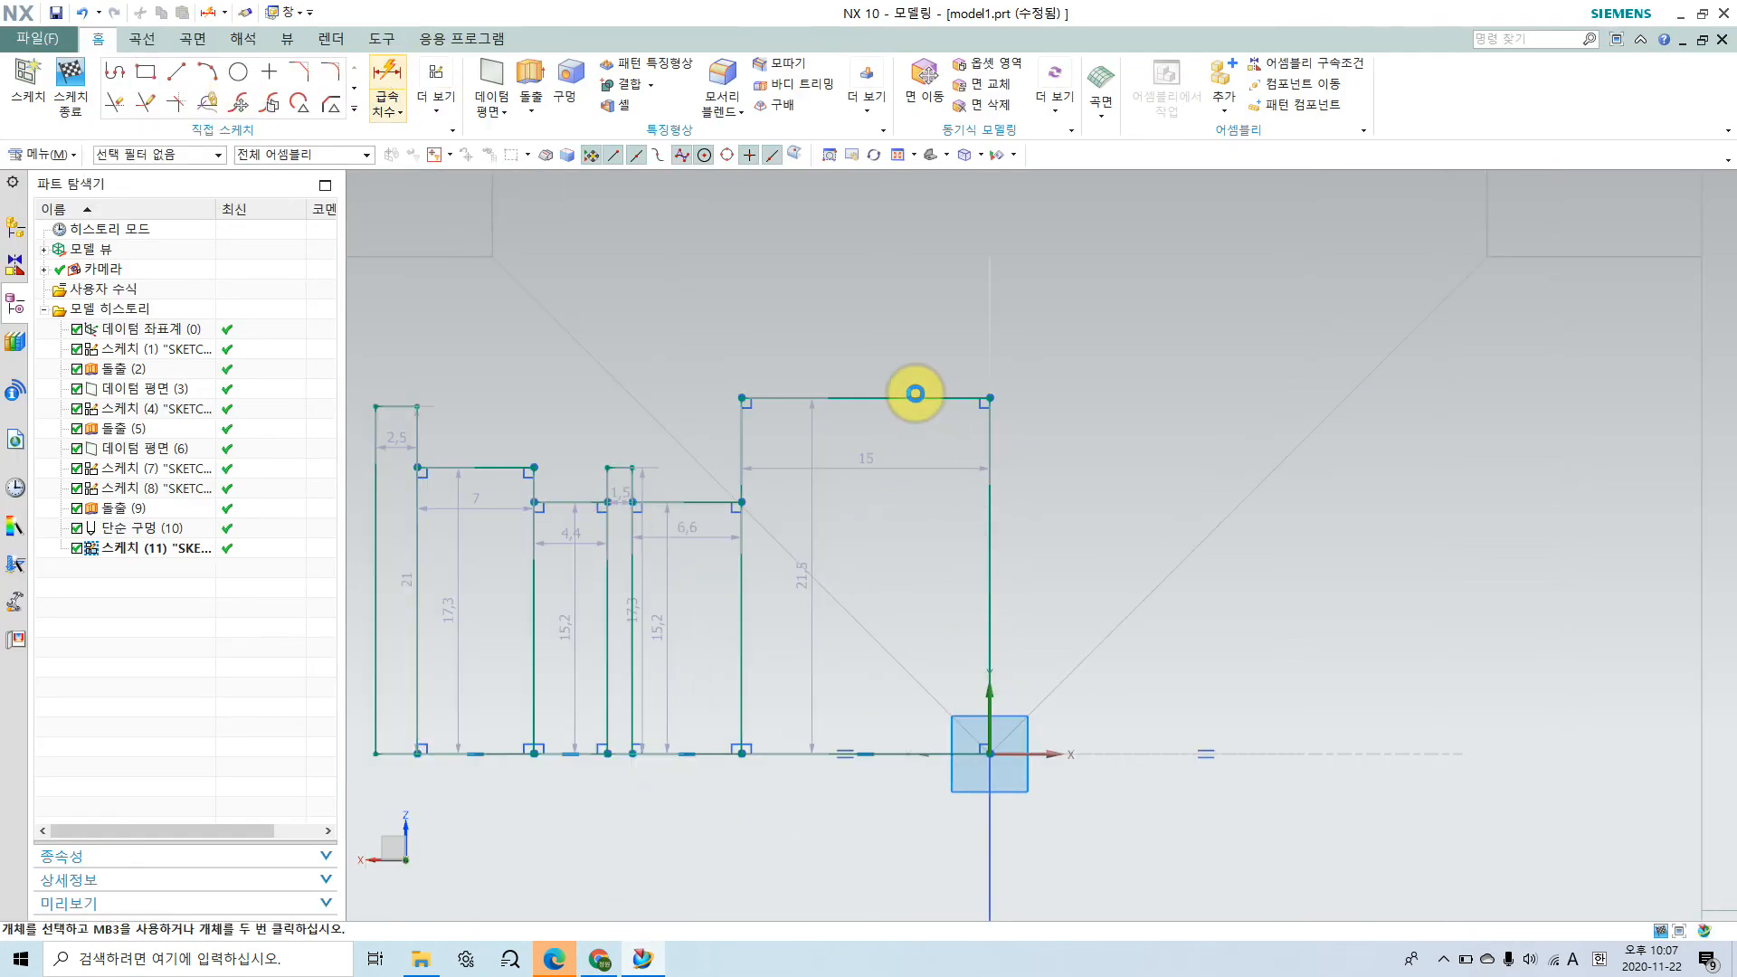
pyautogui.click(915, 393)
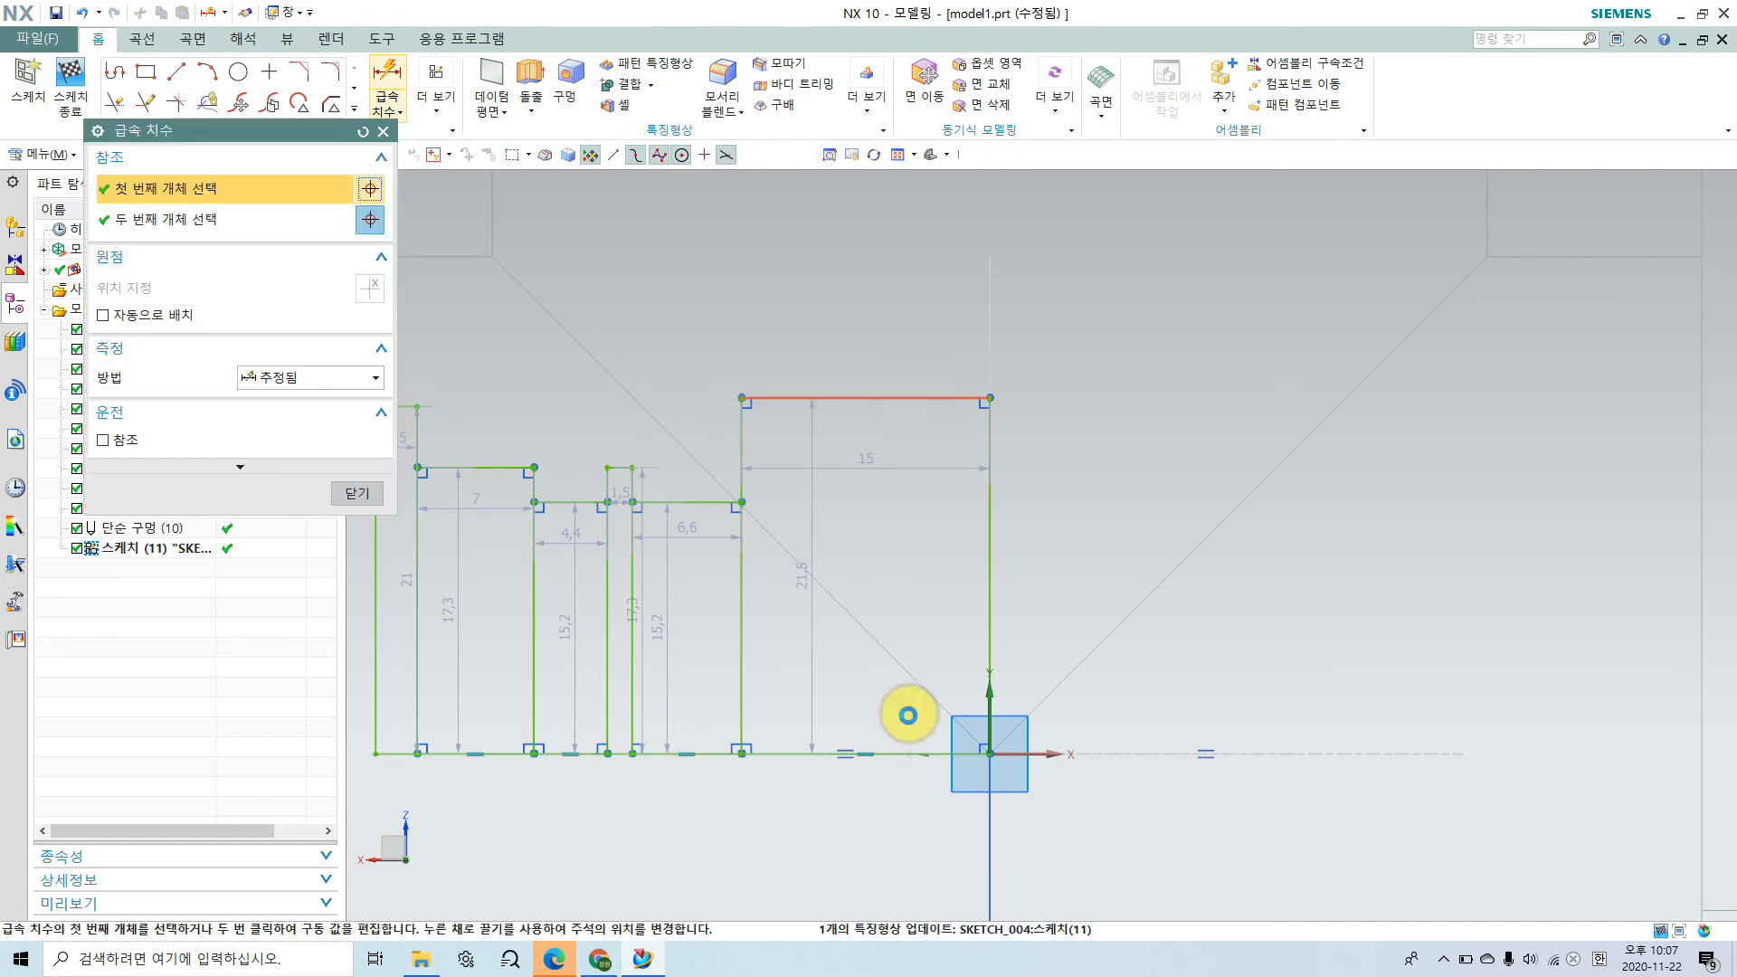
pyautogui.click(894, 753)
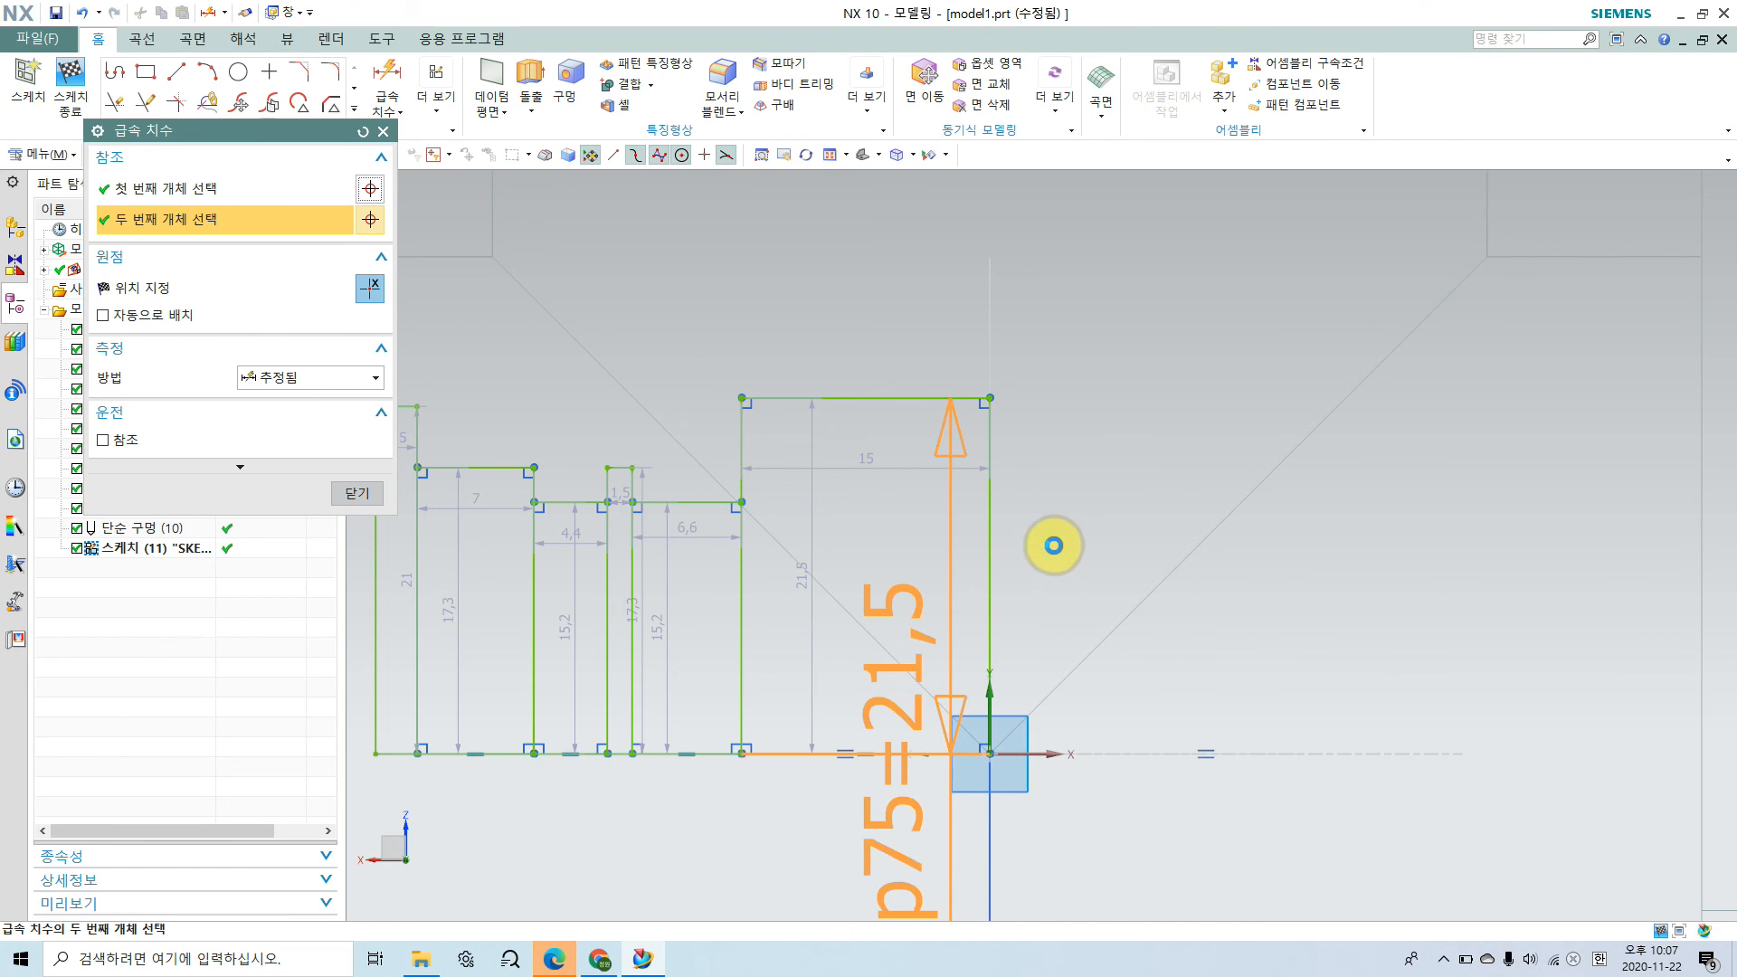
pyautogui.click(1060, 543)
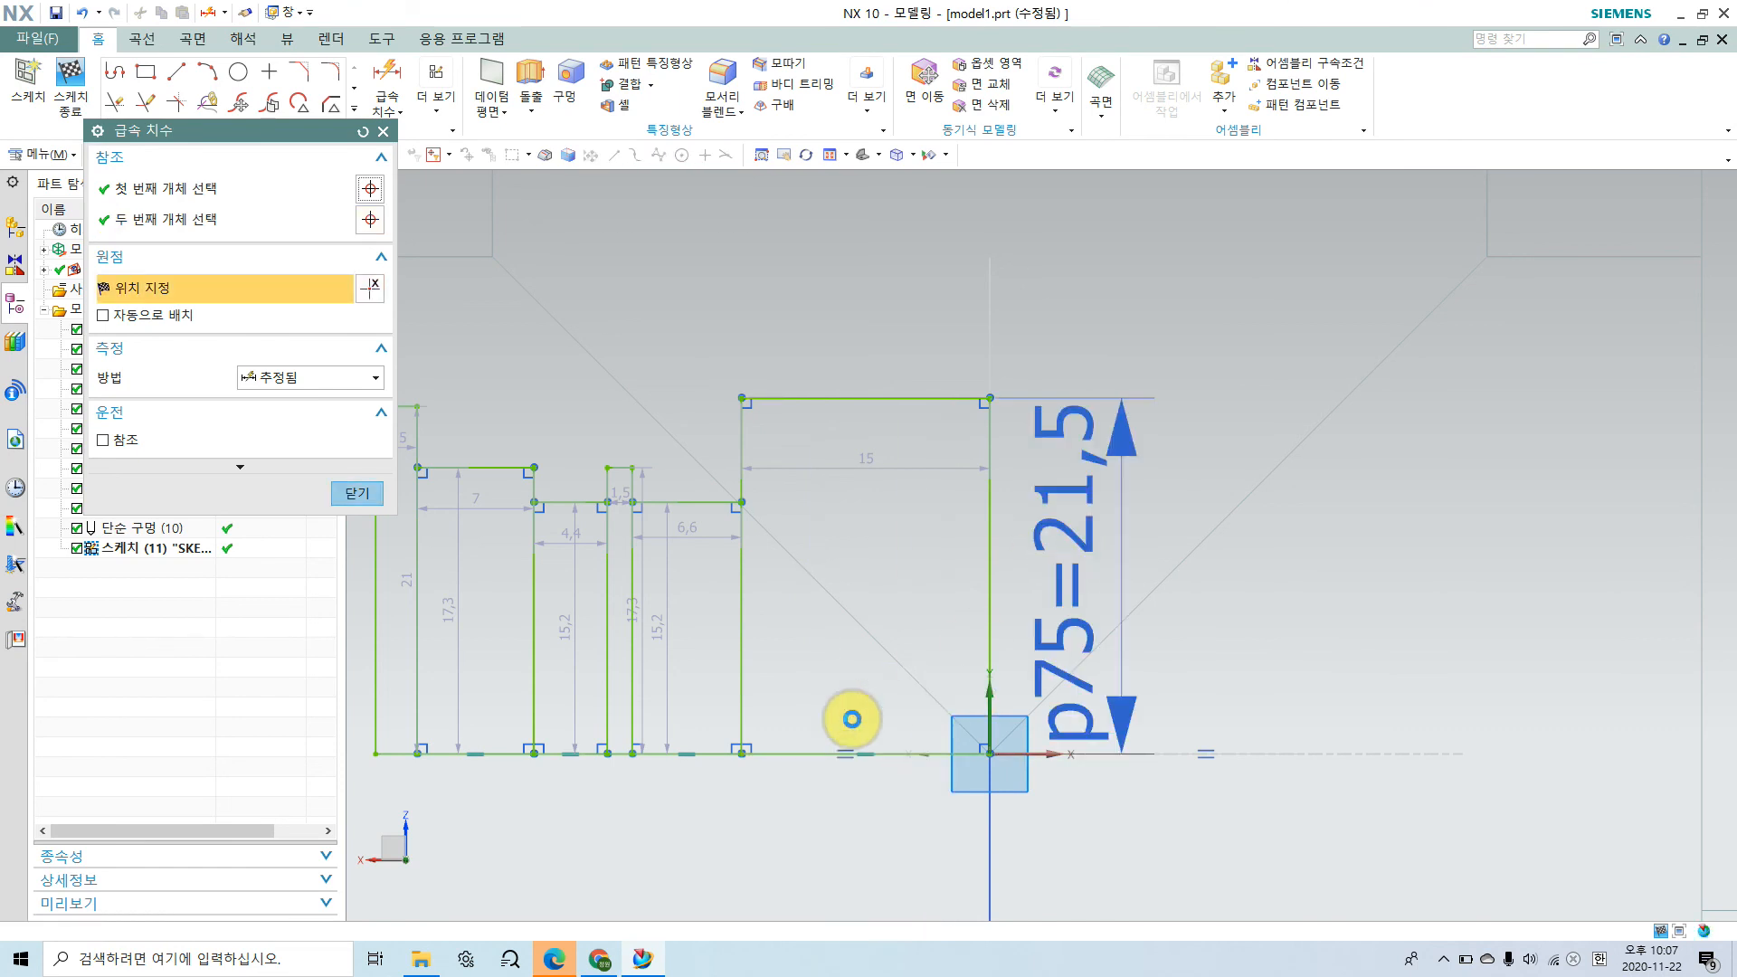
pyautogui.click(600, 959)
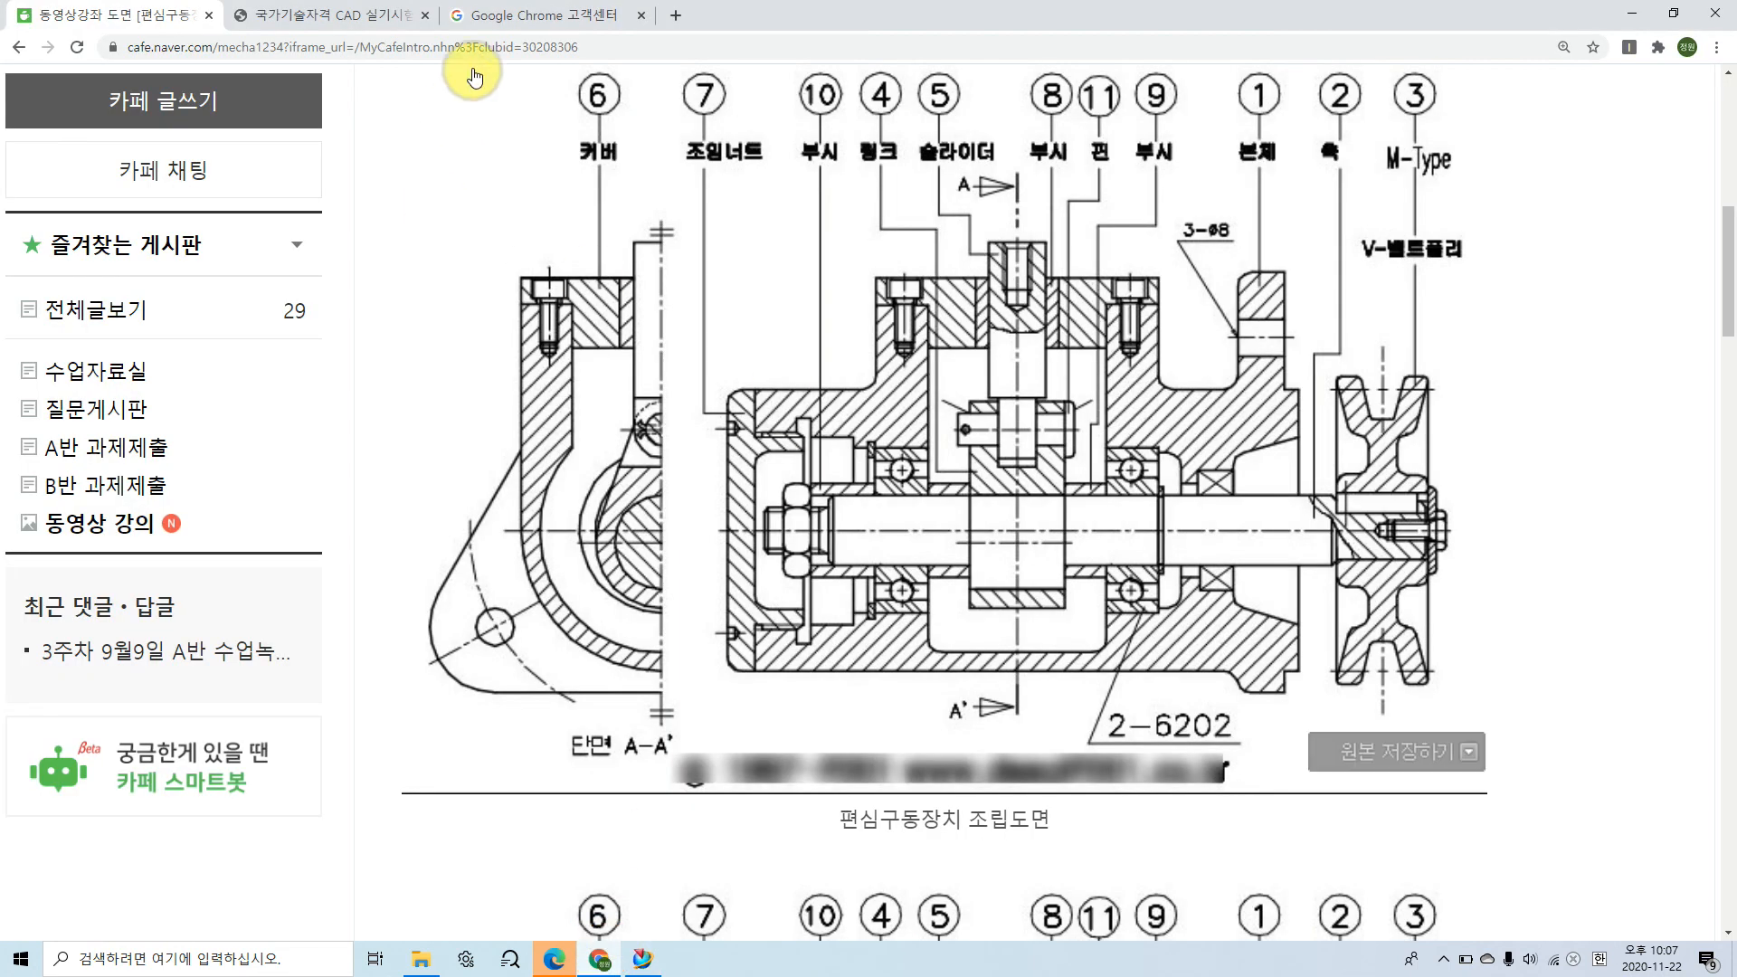
pyautogui.click(334, 15)
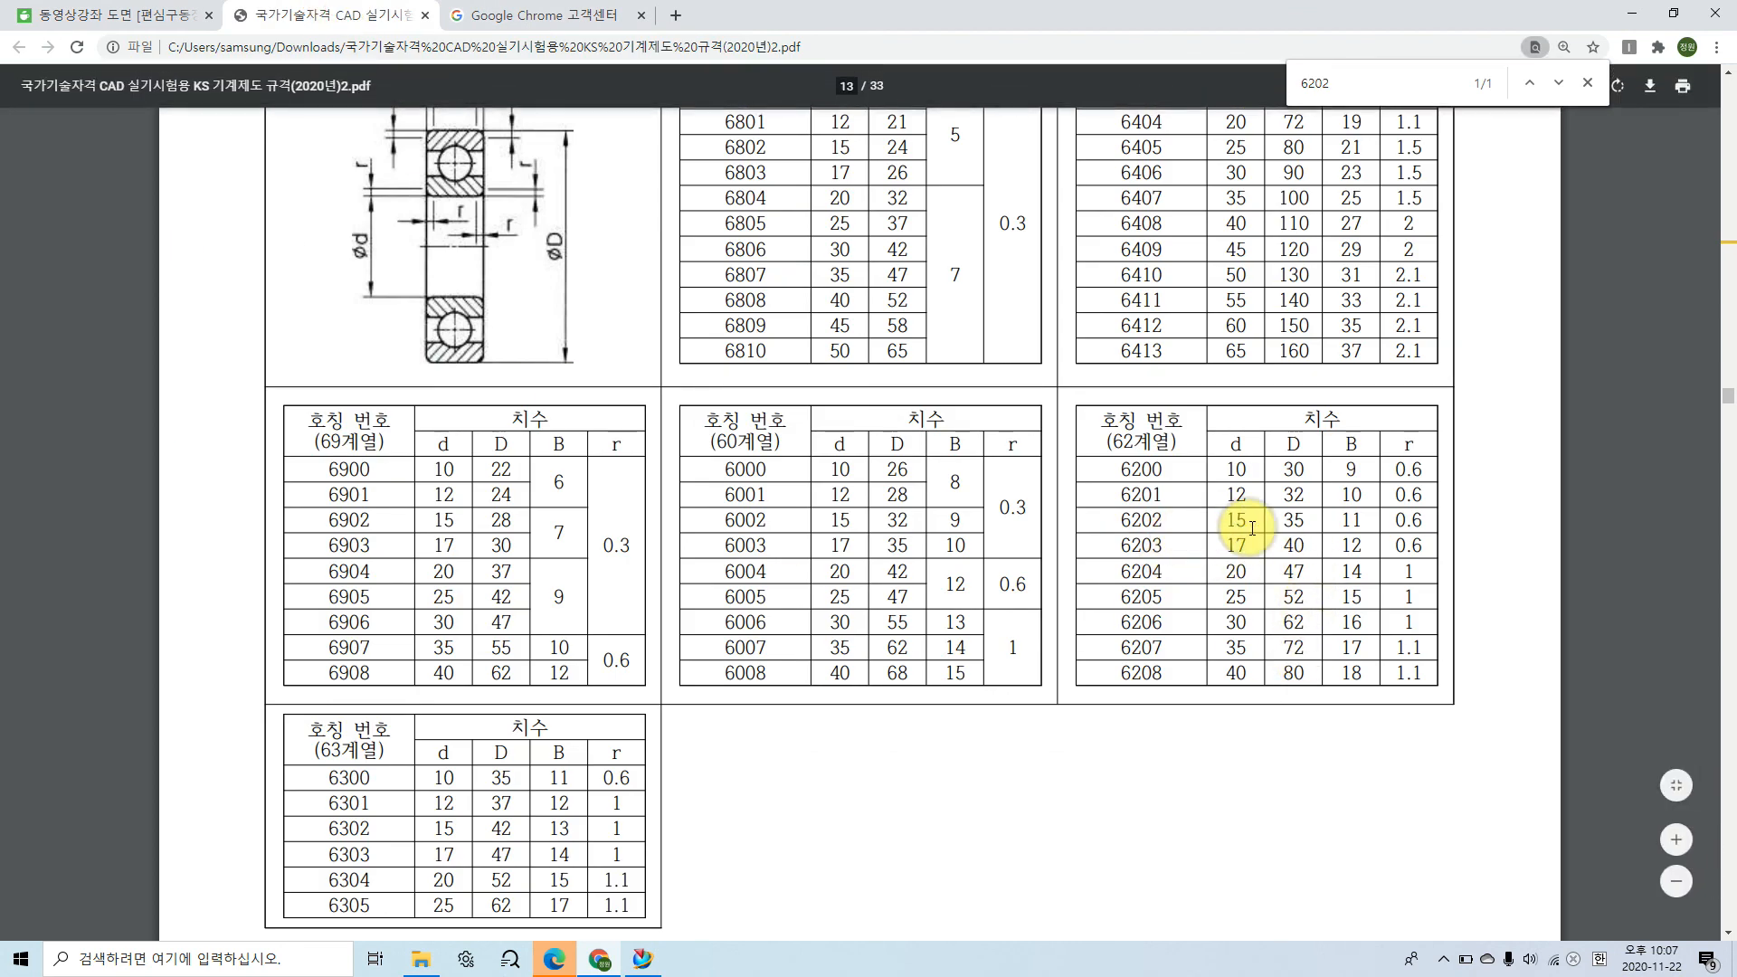
pyautogui.click(642, 959)
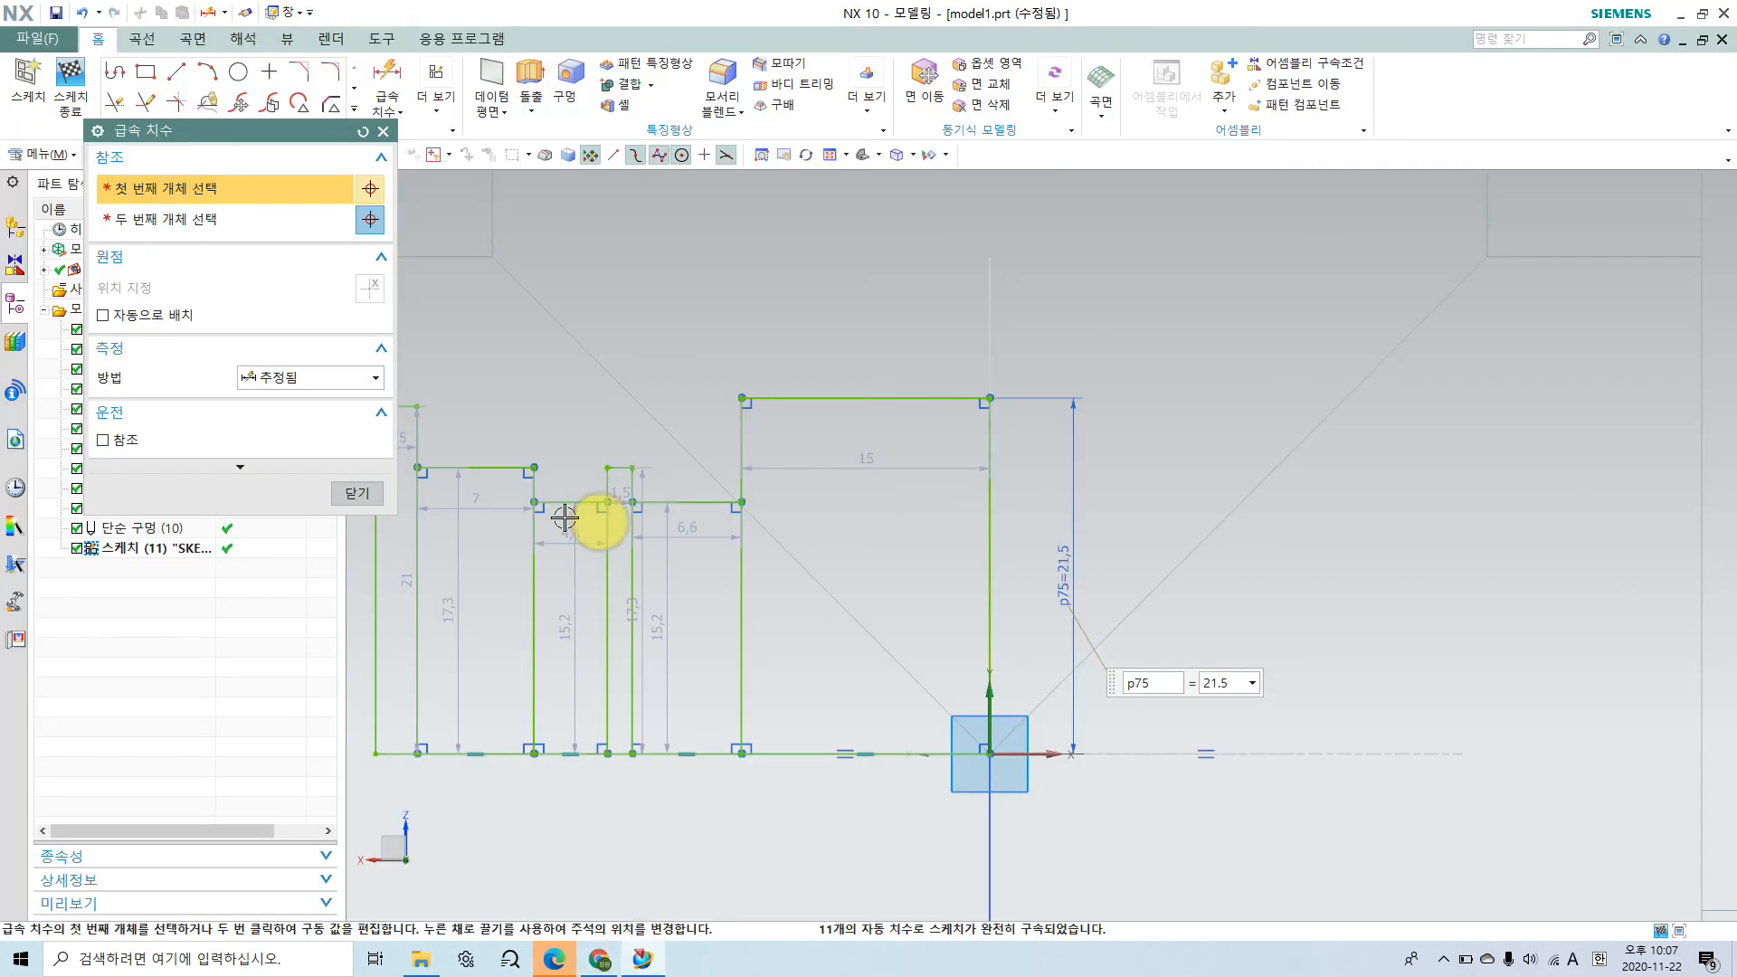
pyautogui.click(1225, 685)
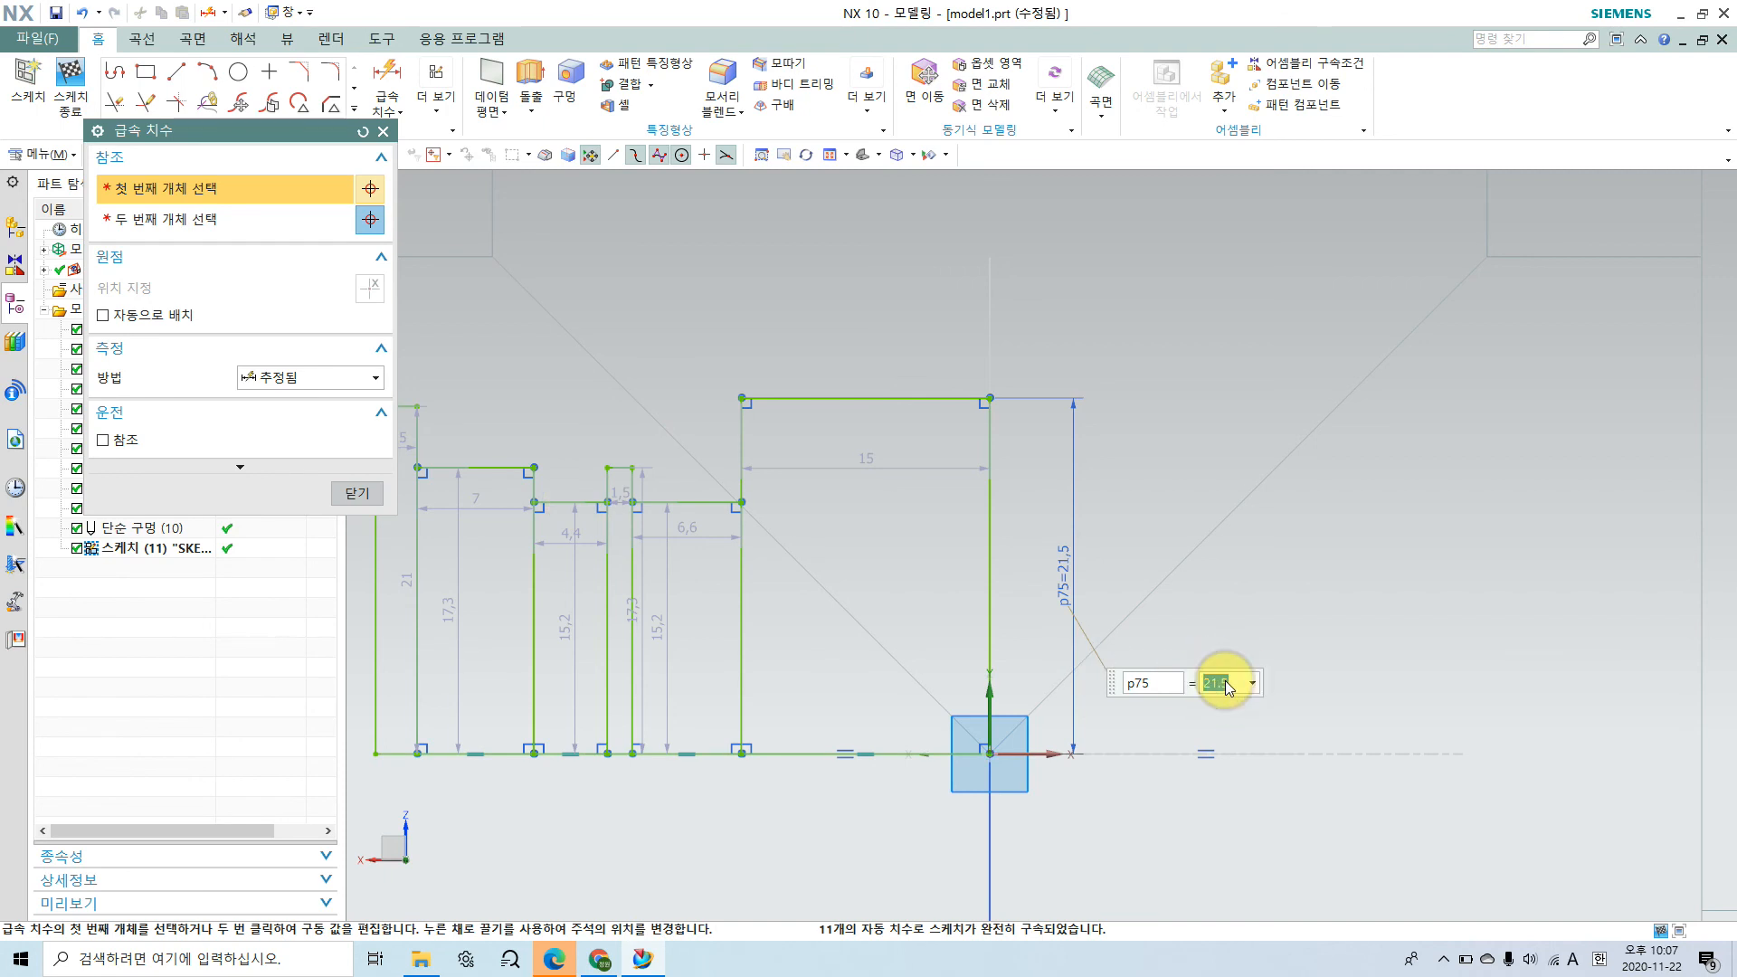
pyautogui.write('35/2')
pyautogui.press('Return')
# Step: Dimension the width of the first rectangle as 11 mm to match the bearing width
pyautogui.click(890, 463)
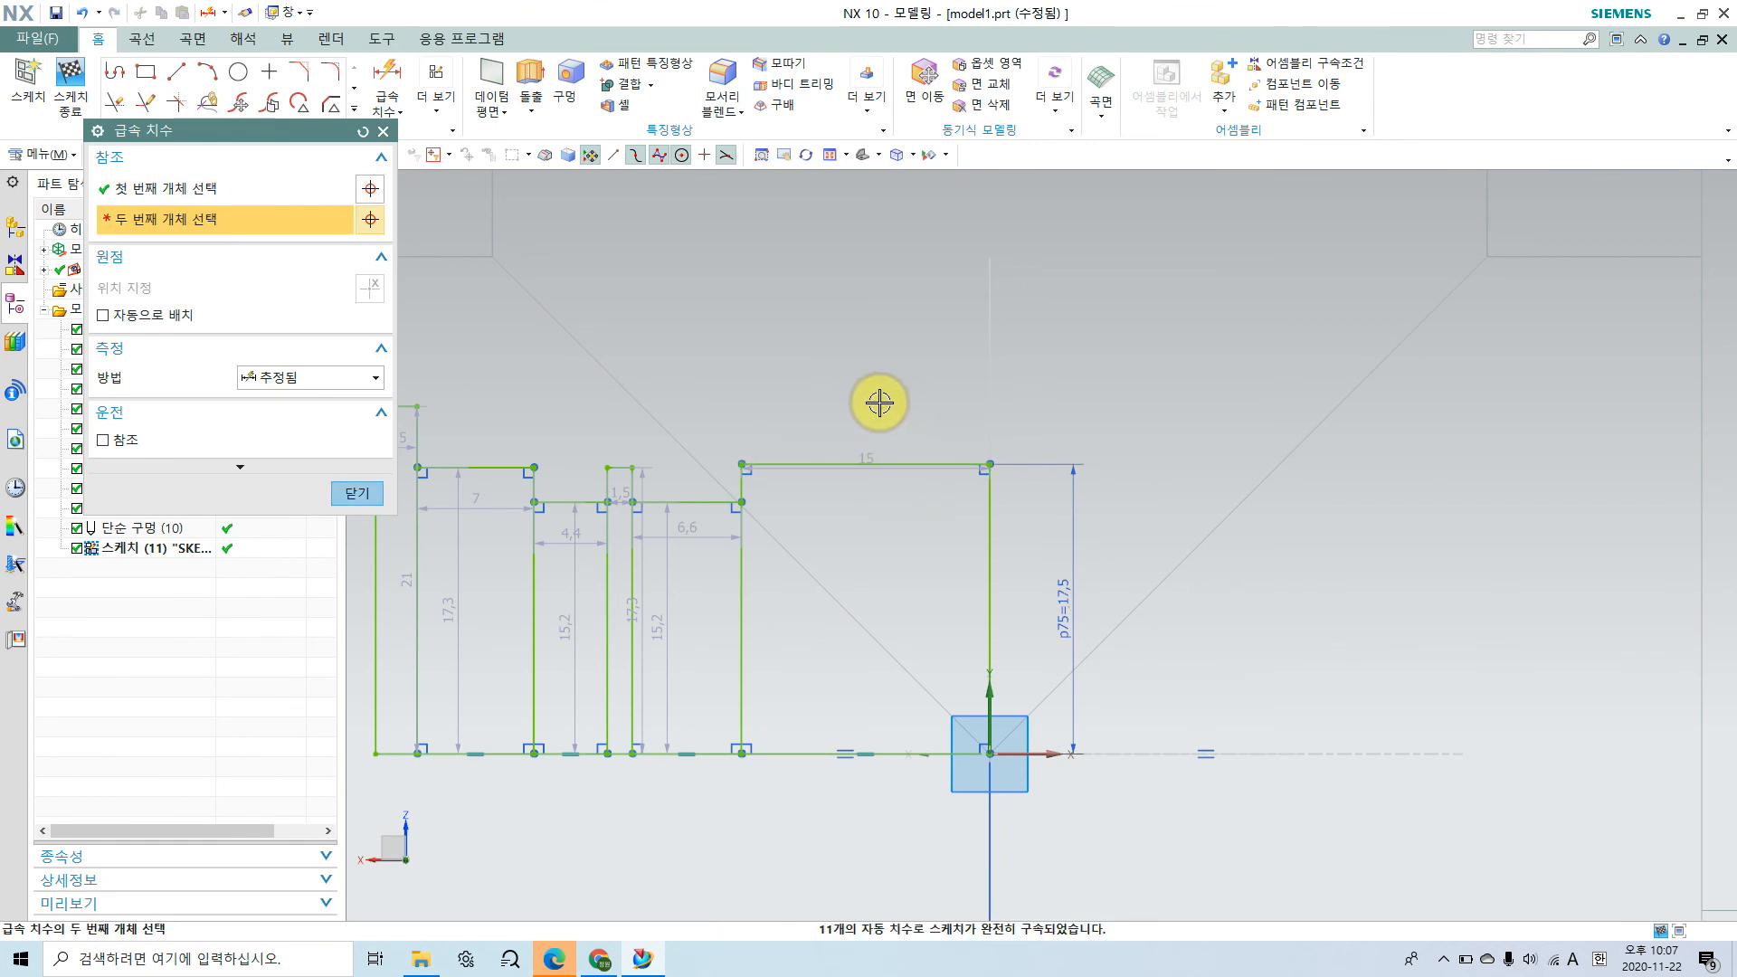
pyautogui.click(877, 463)
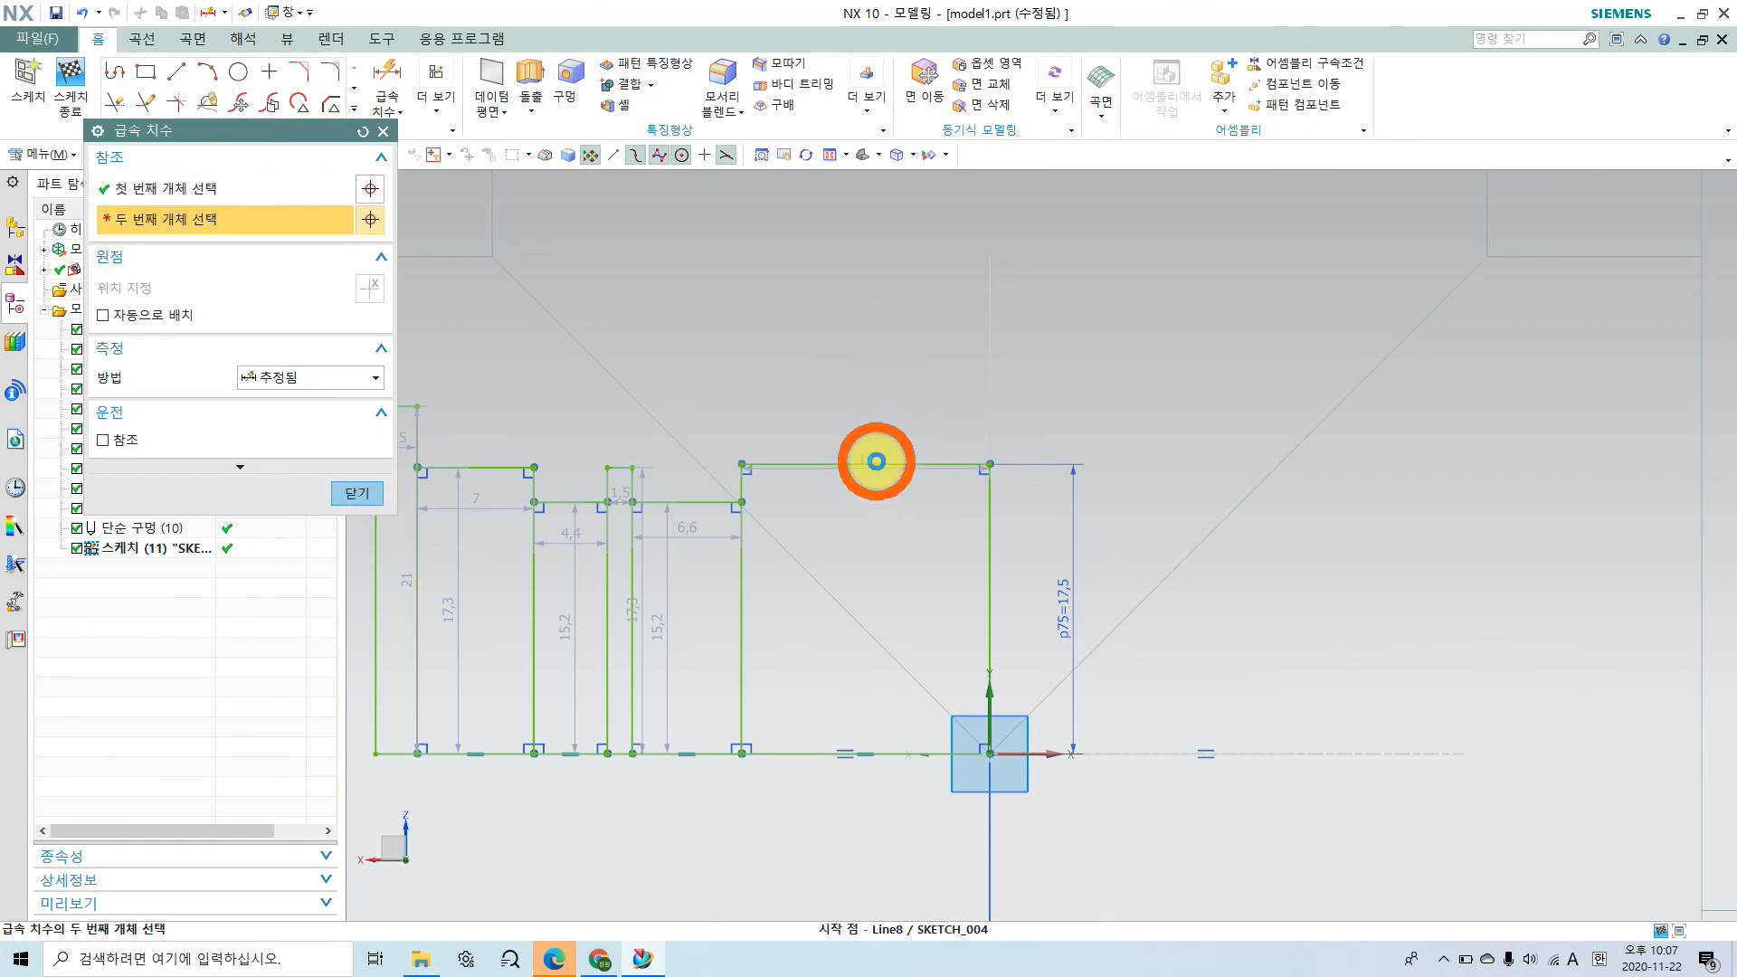
pyautogui.click(882, 365)
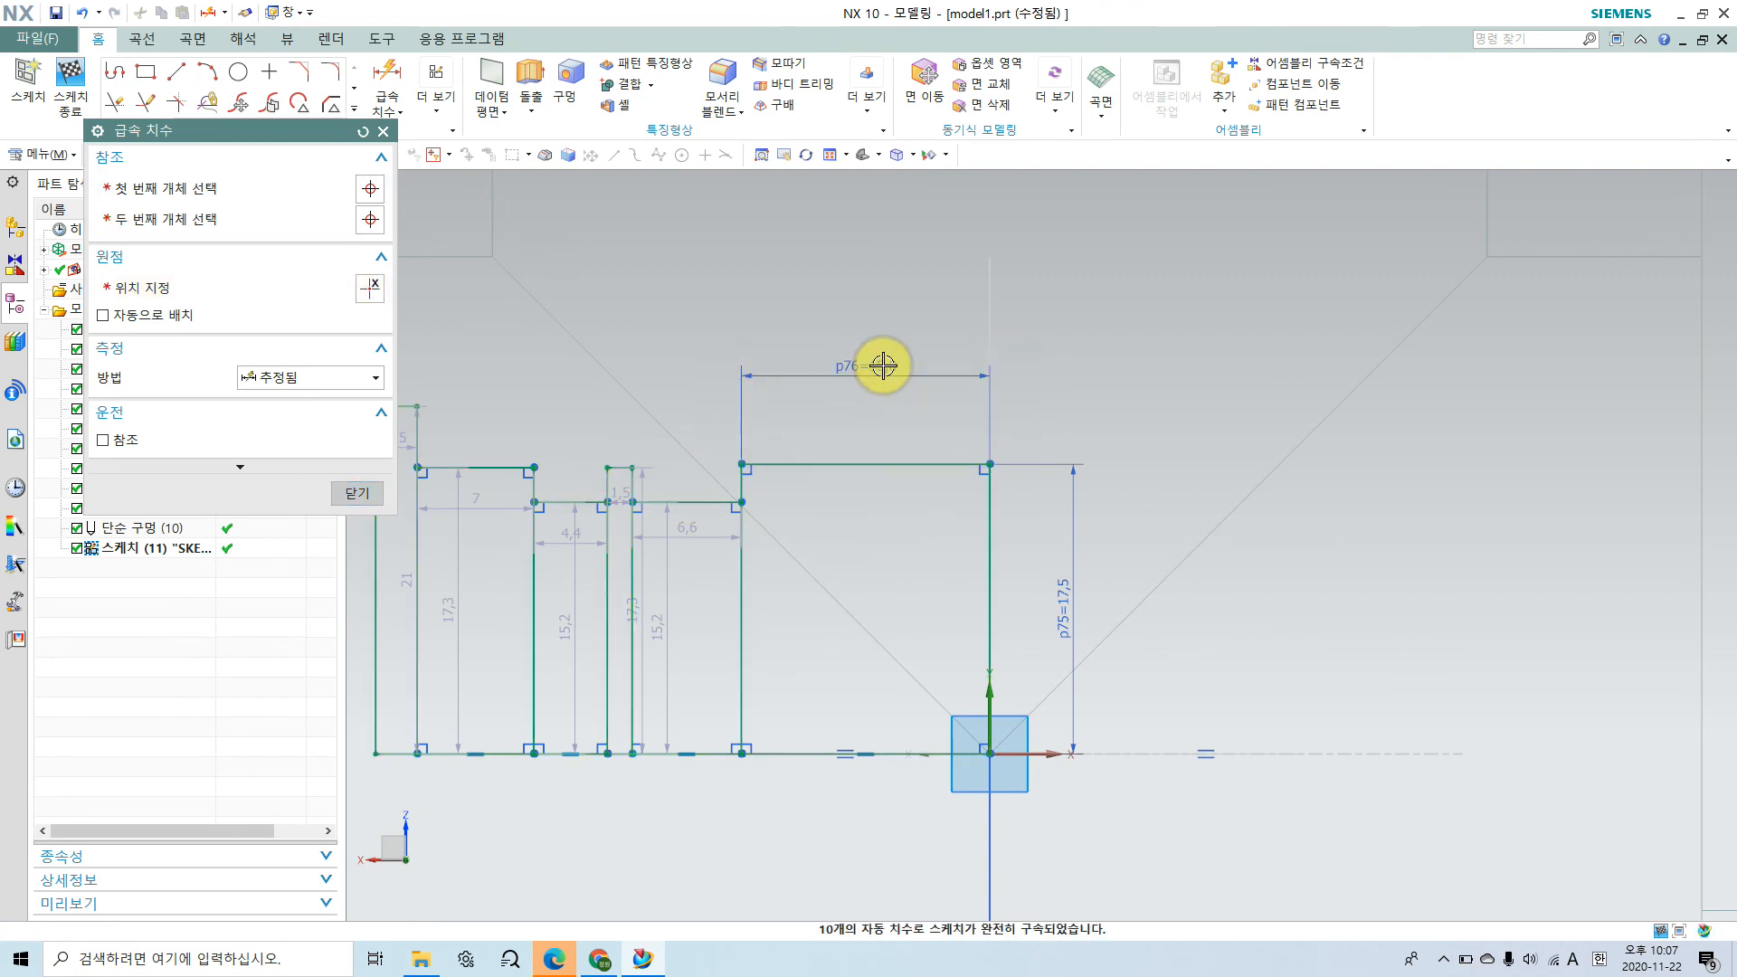
pyautogui.write('11')
pyautogui.press('Return')
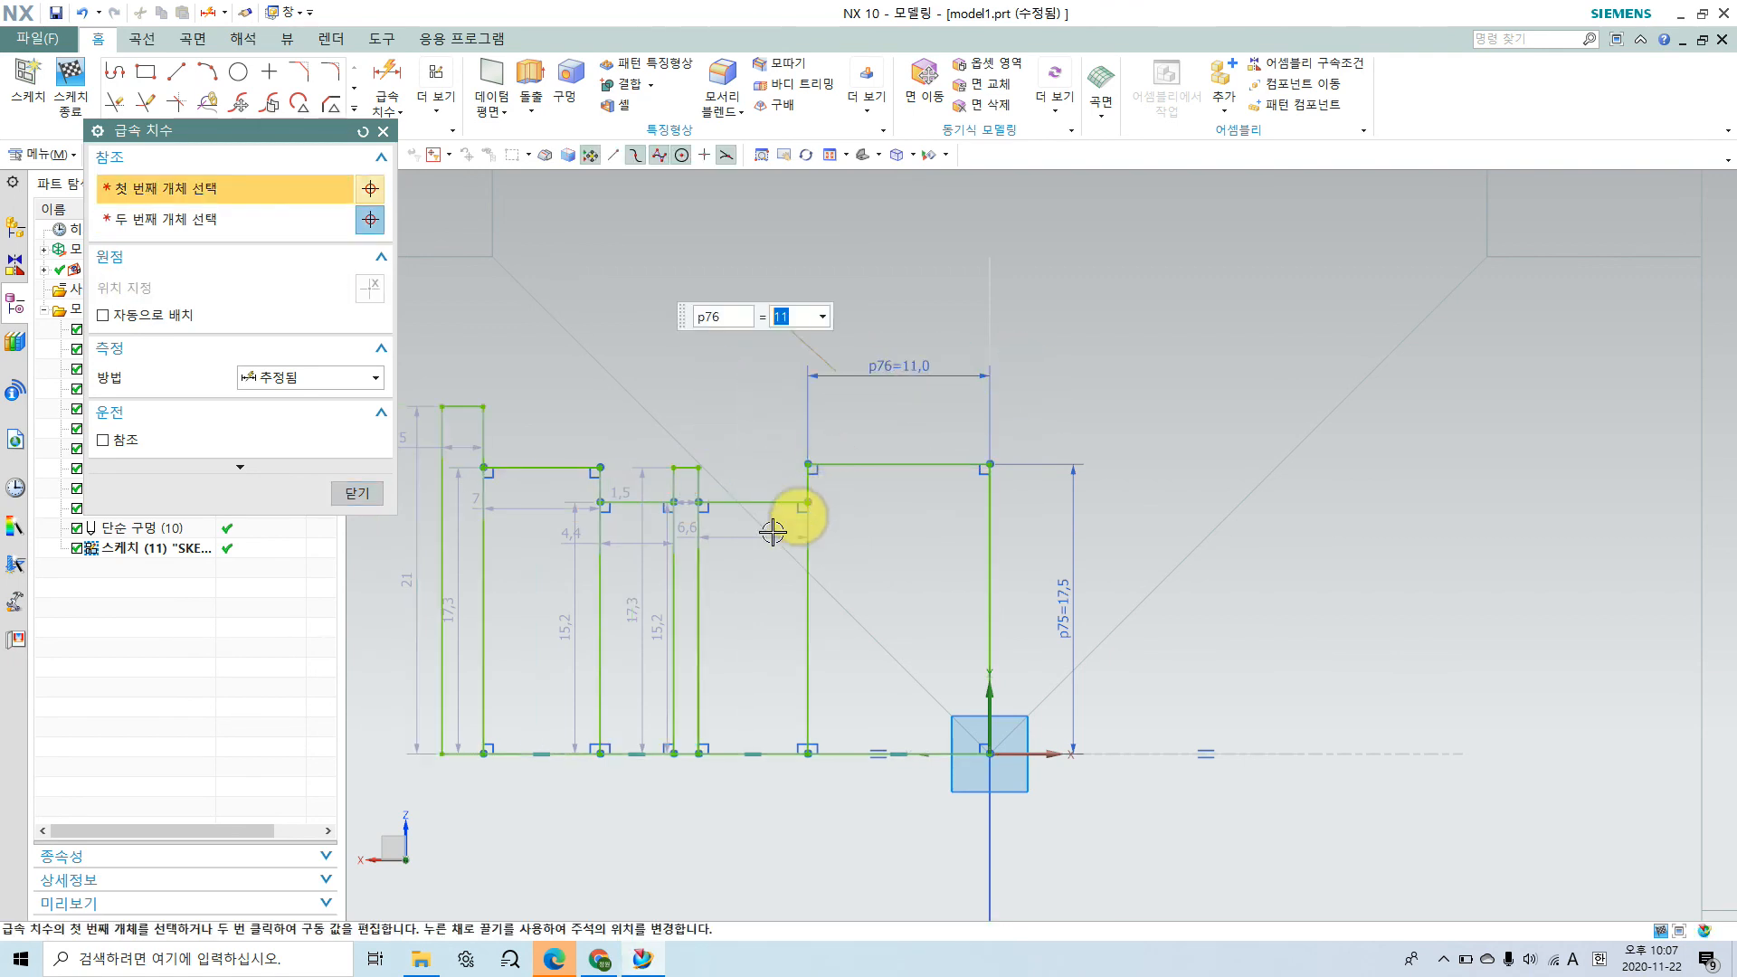
pyautogui.click(362, 493)
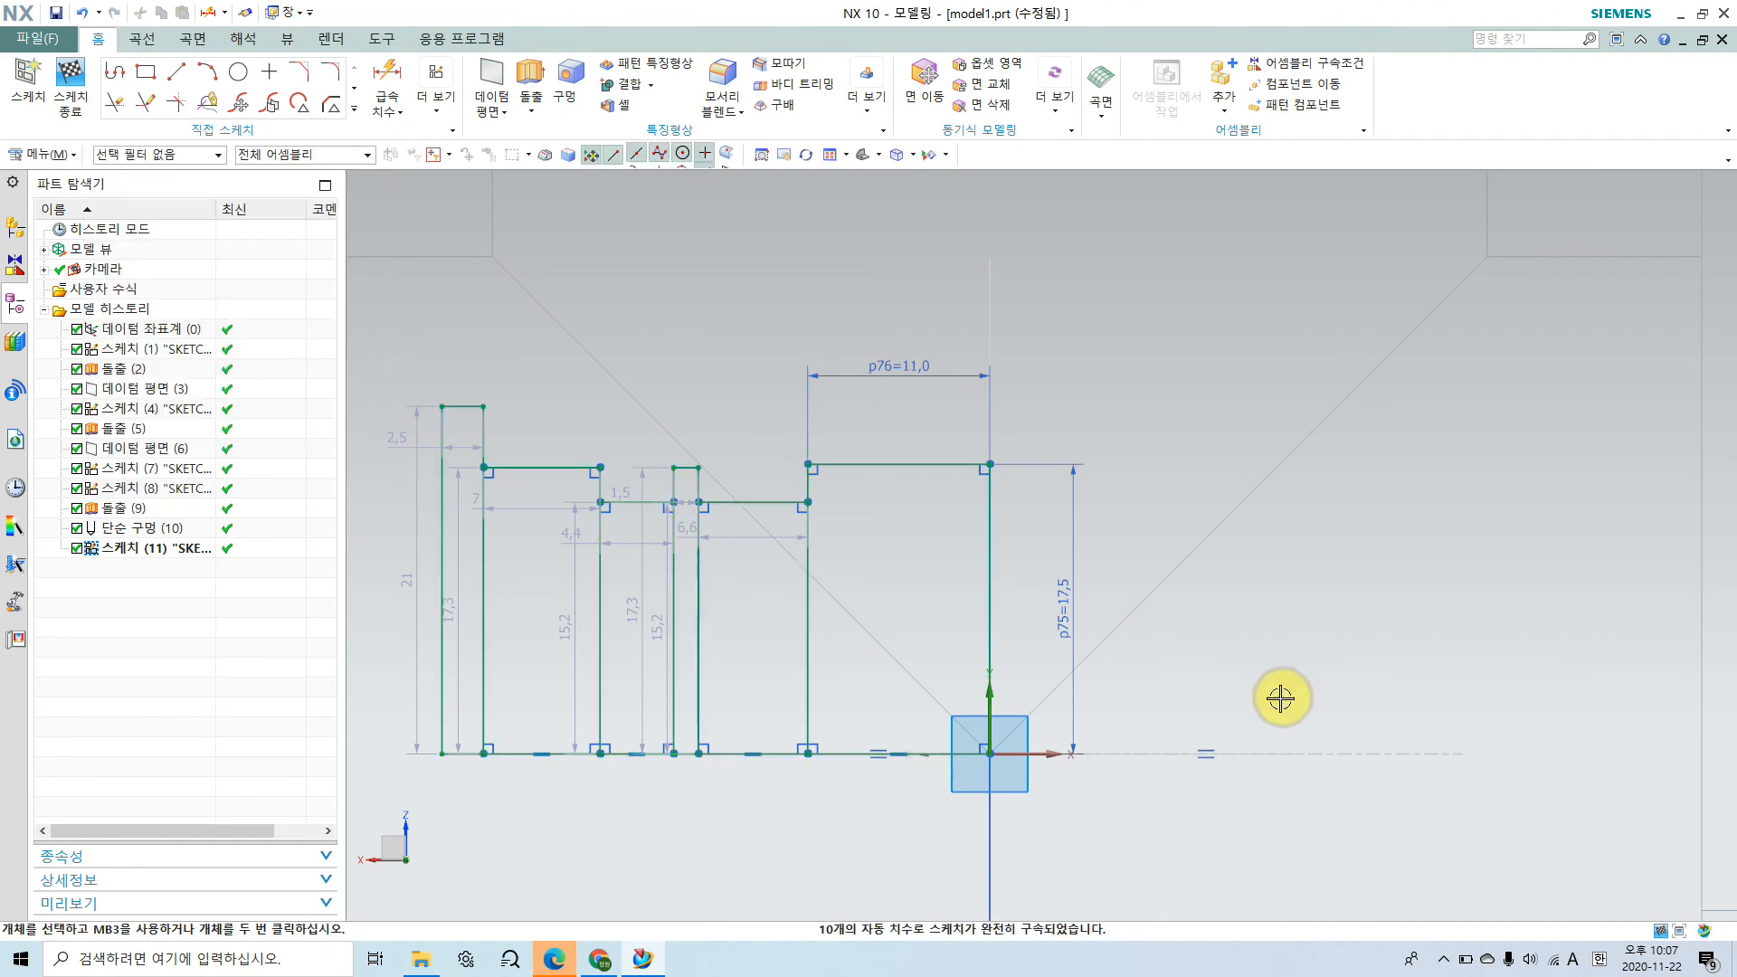
pyautogui.keyDown('shift'); pyautogui.moveTo(919, 618); pyautogui.dragTo(1027, 613, button='middle'); pyautogui.keyUp('shift')
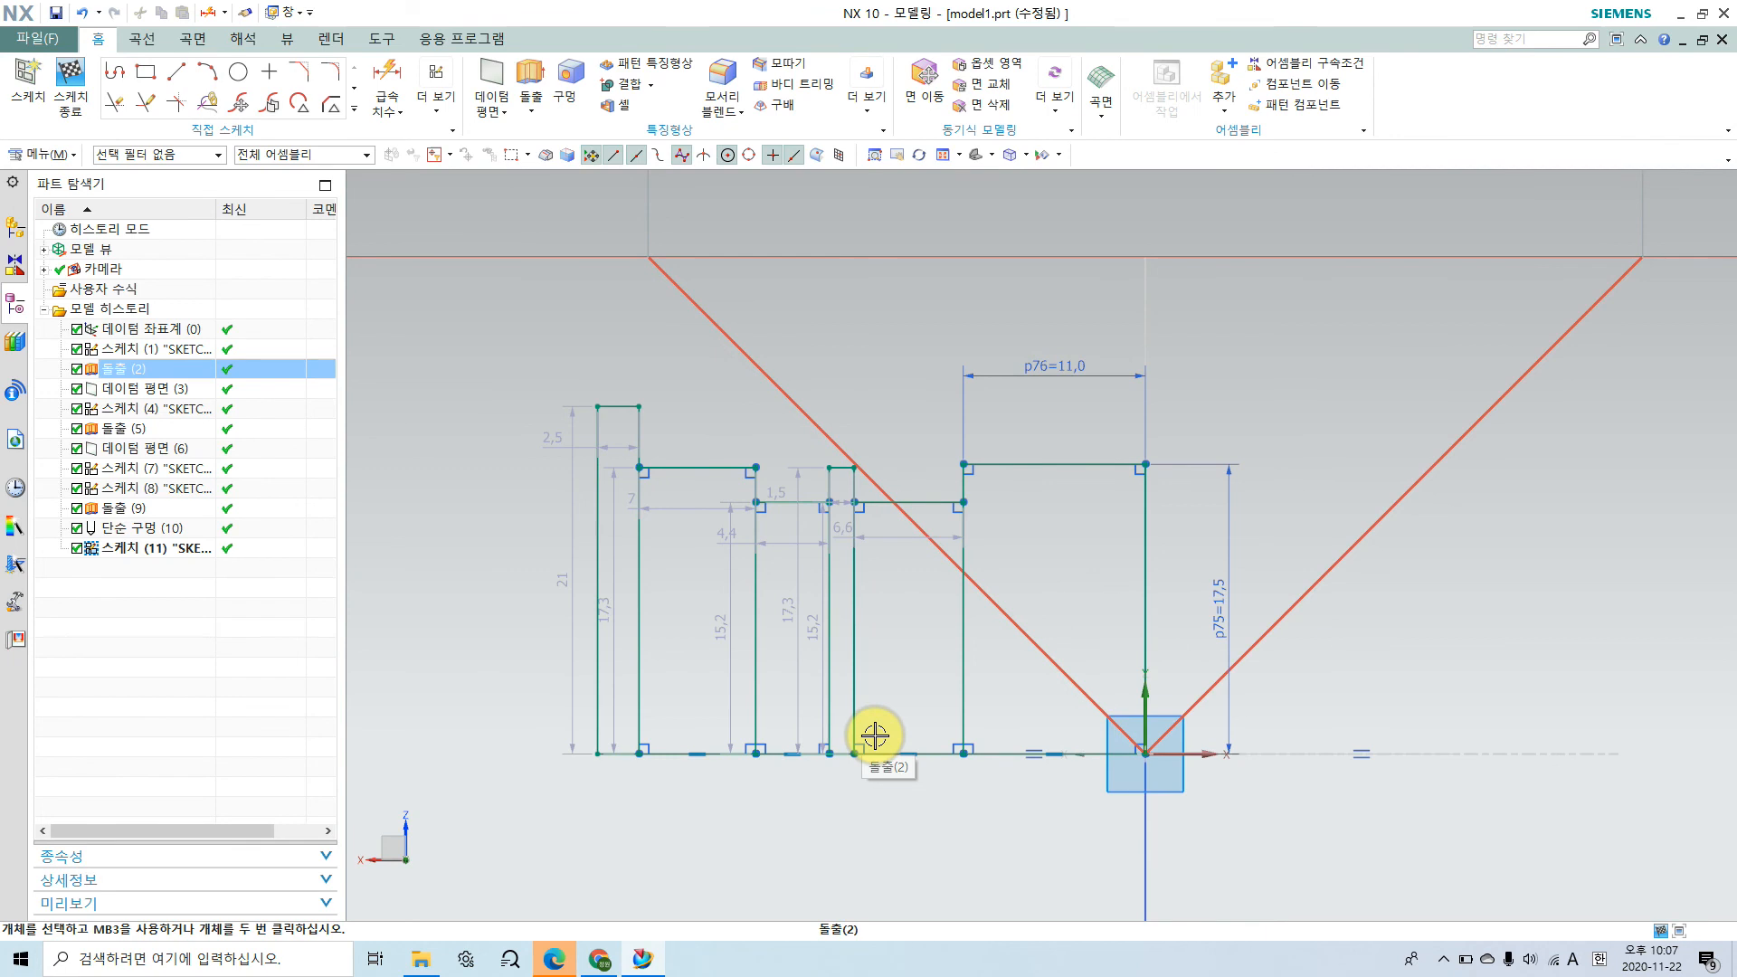
# Step: Switch to Chrome, close the Google Chrome help page and examine the retaining ring groove beside the bearing in the assembly drawing
pyautogui.click(599, 958)
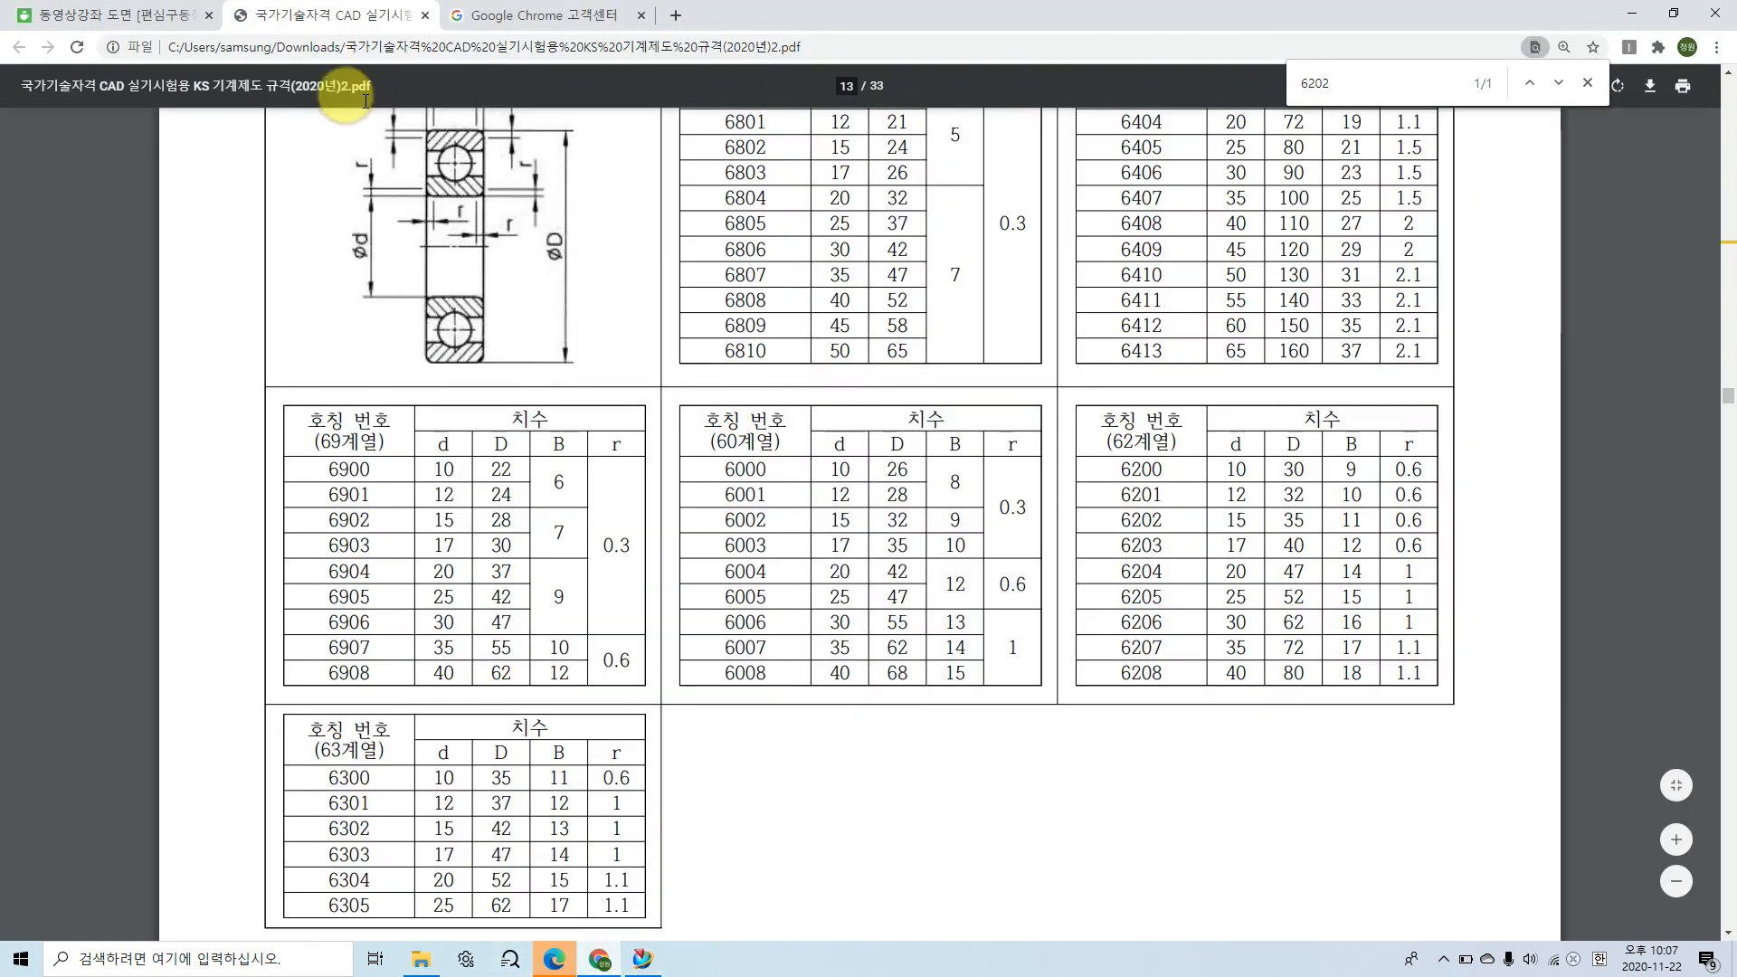
pyautogui.click(640, 16)
pyautogui.click(106, 14)
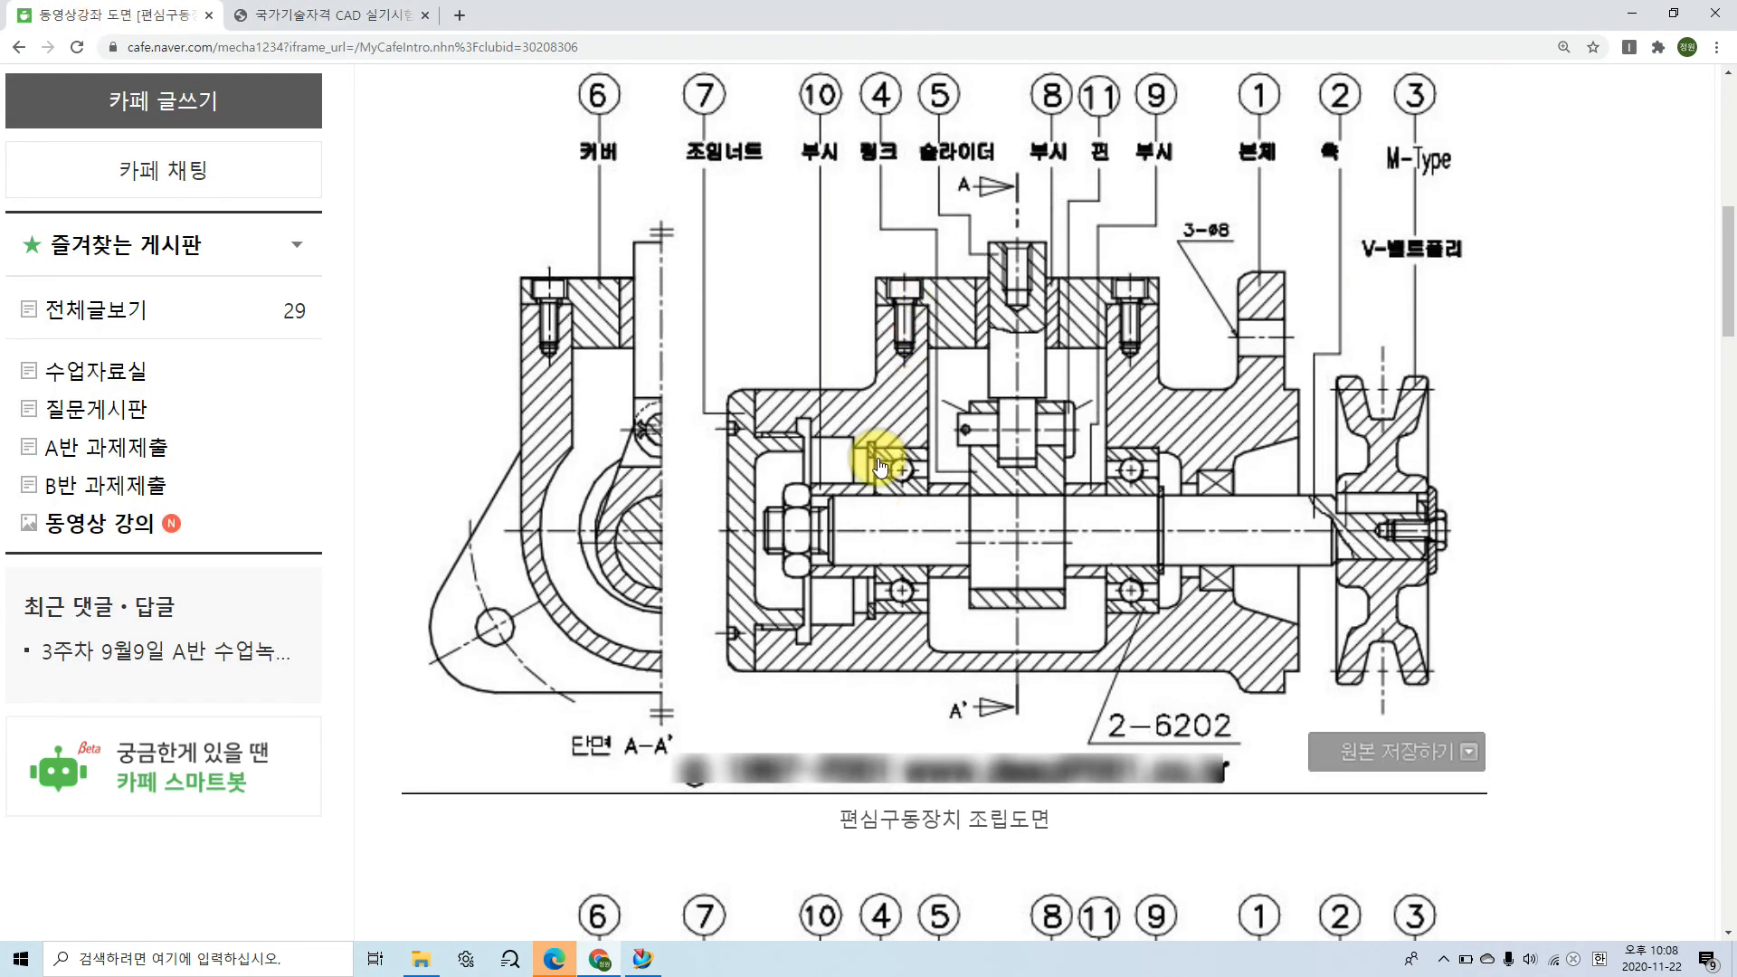
pyautogui.keyDown('ctrl'); pyautogui.scroll(2, 878, 466); pyautogui.keyUp('ctrl')
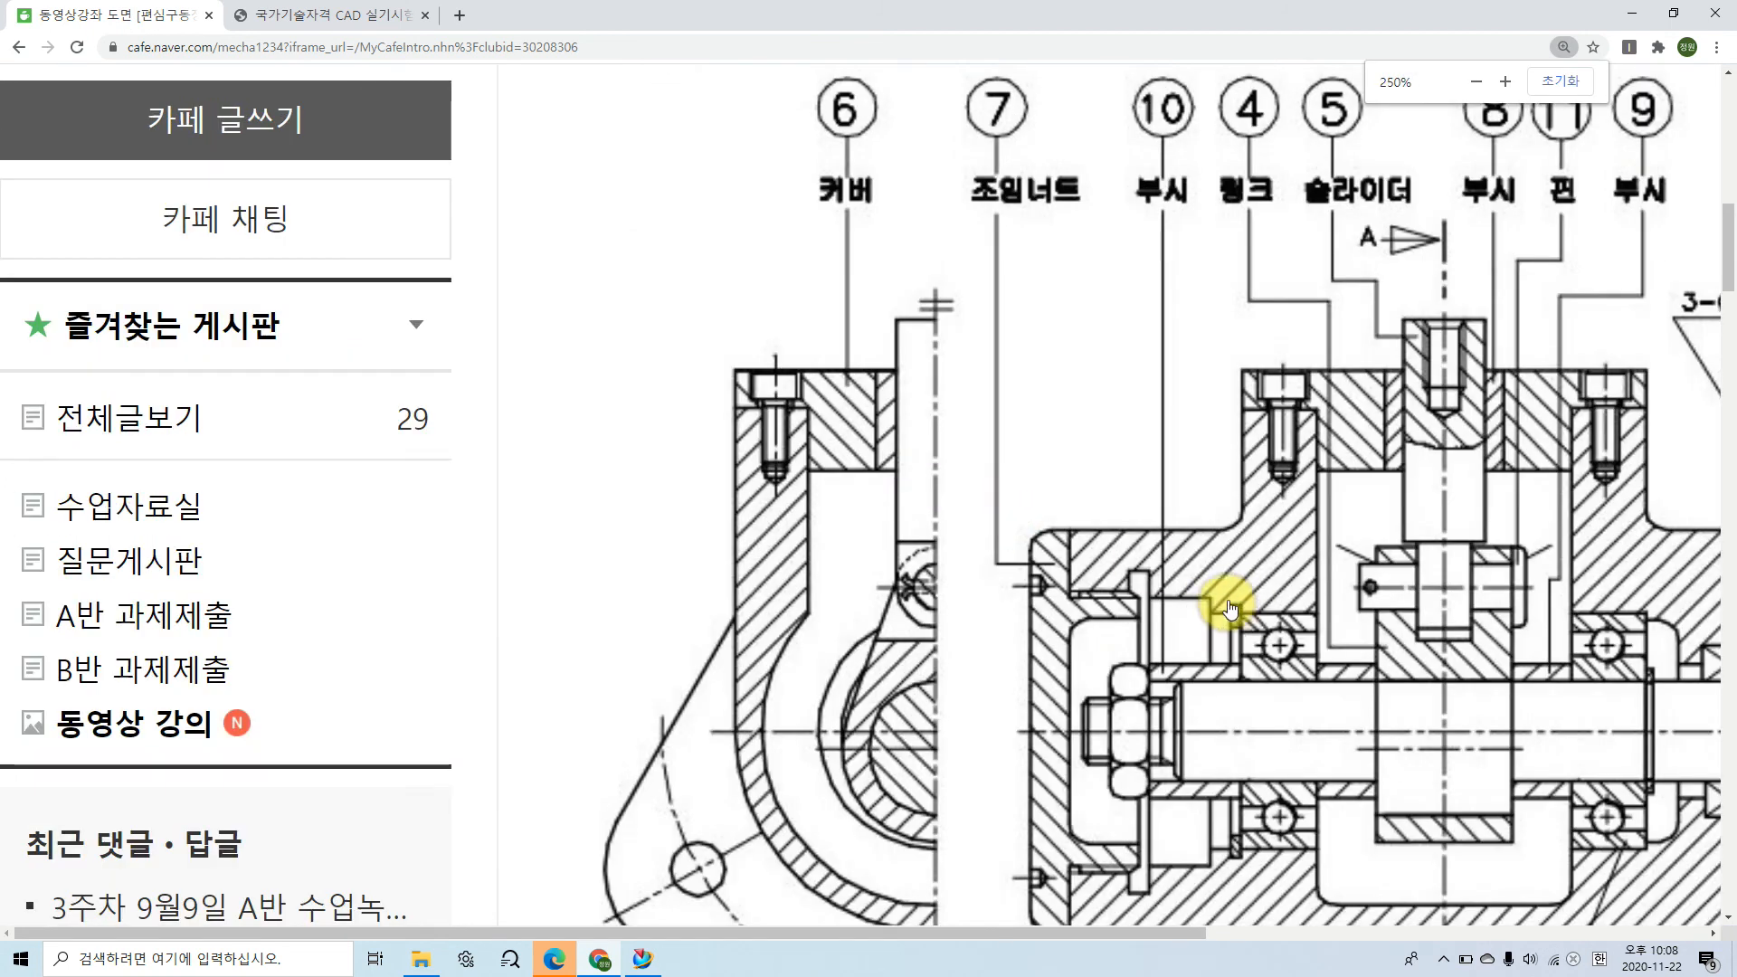
pyautogui.scroll(-2, 1244, 597)
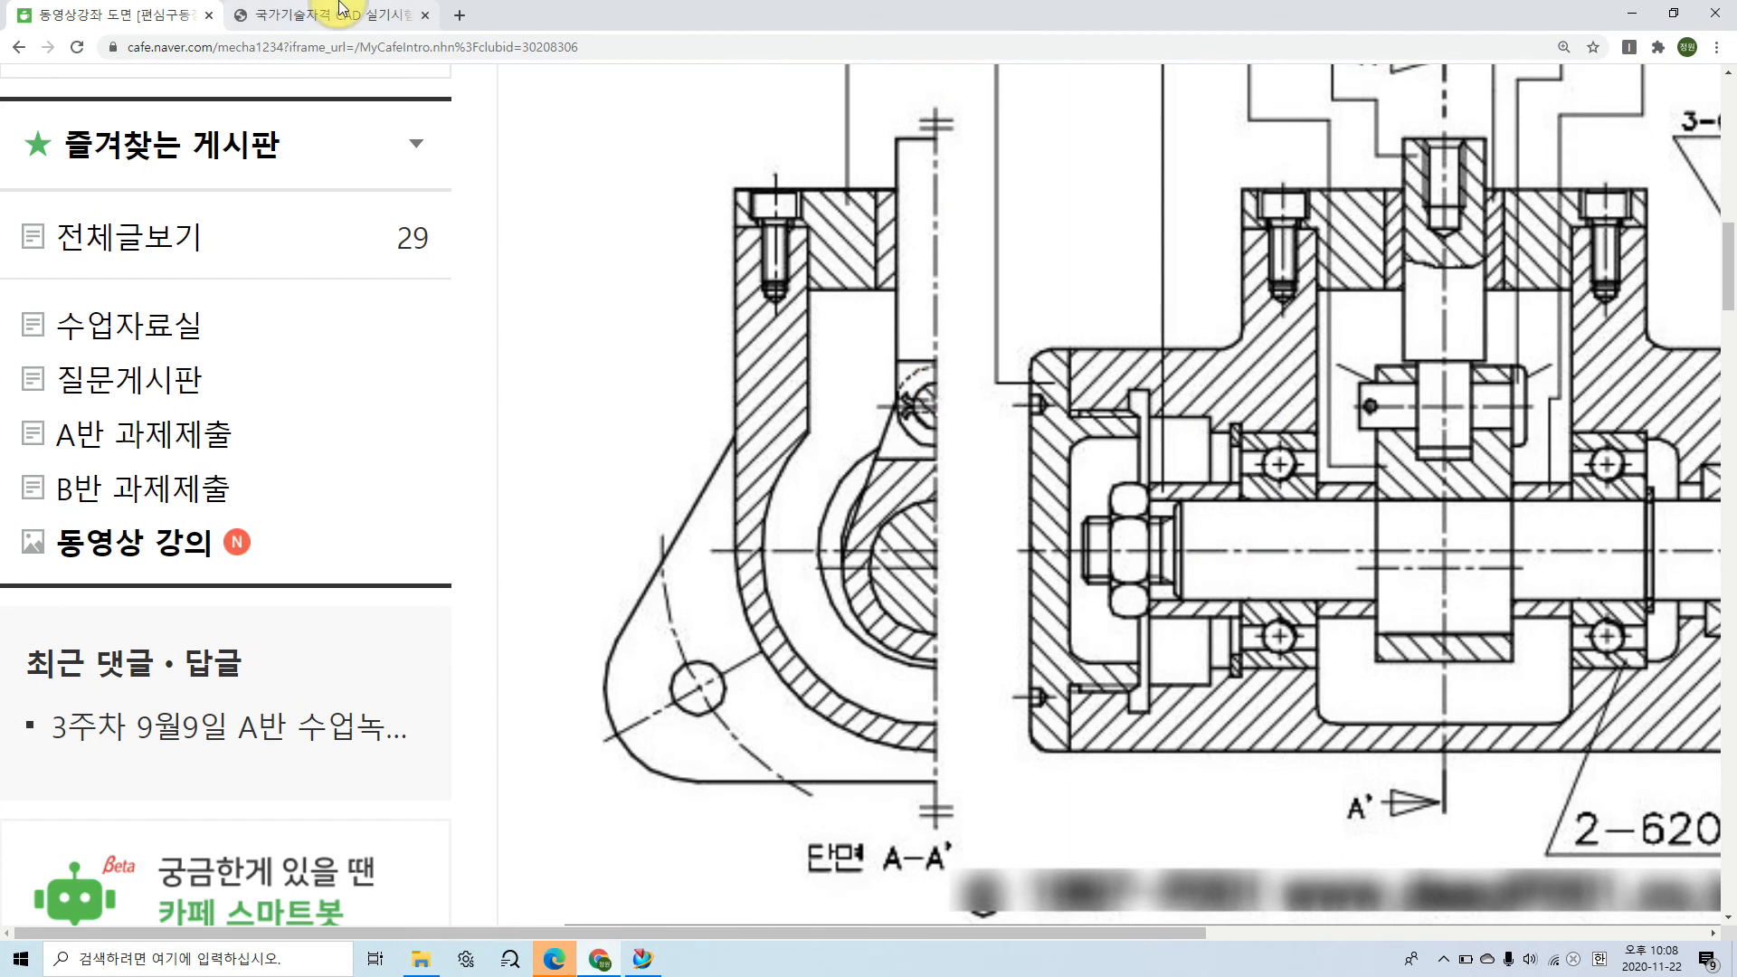
# Step: Search the KS data book PDF for 멈춤링 and go to section 19 on retaining rings
pyautogui.click(339, 9)
pyautogui.click(1280, 83)
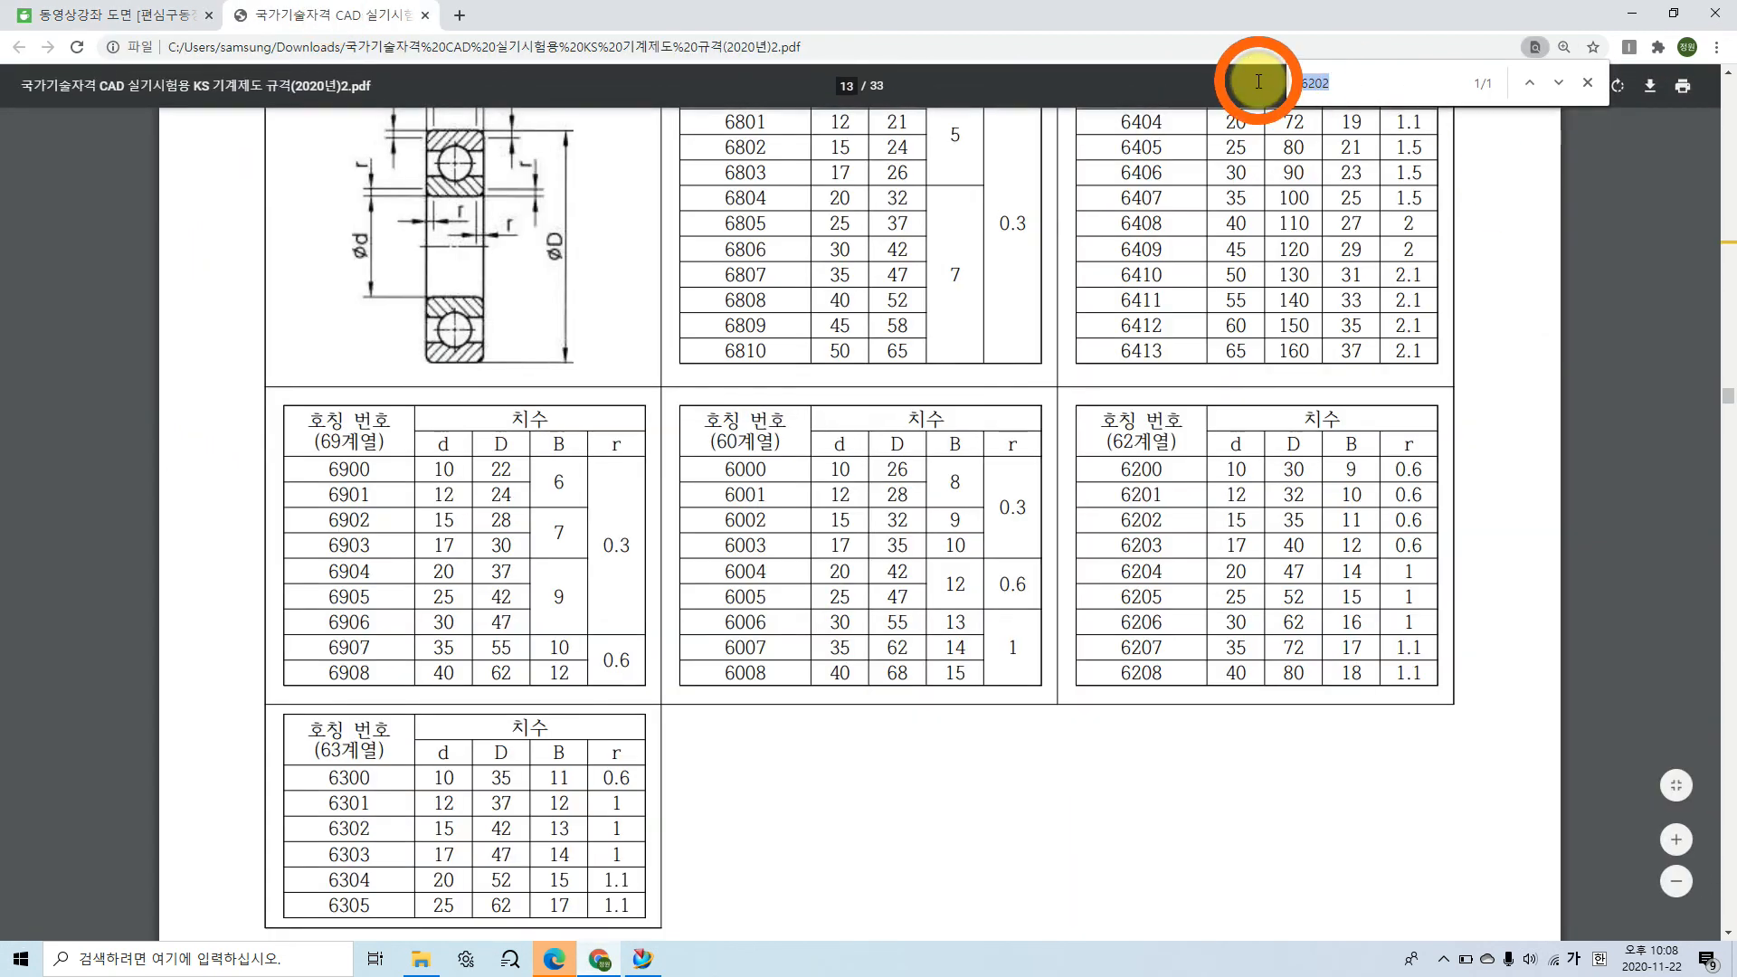
pyautogui.press('Hangul')
pyautogui.write('ajac')
pyautogui.press('BackSpace')
pyautogui.press('BackSpace')
pyautogui.press('BackSpace')
pyautogui.press('BackSpace')
pyautogui.write('ㅓㅁ')
pyautogui.press('BackSpace')
pyautogui.press('BackSpace')
pyautogui.write('머ㅁ춤')
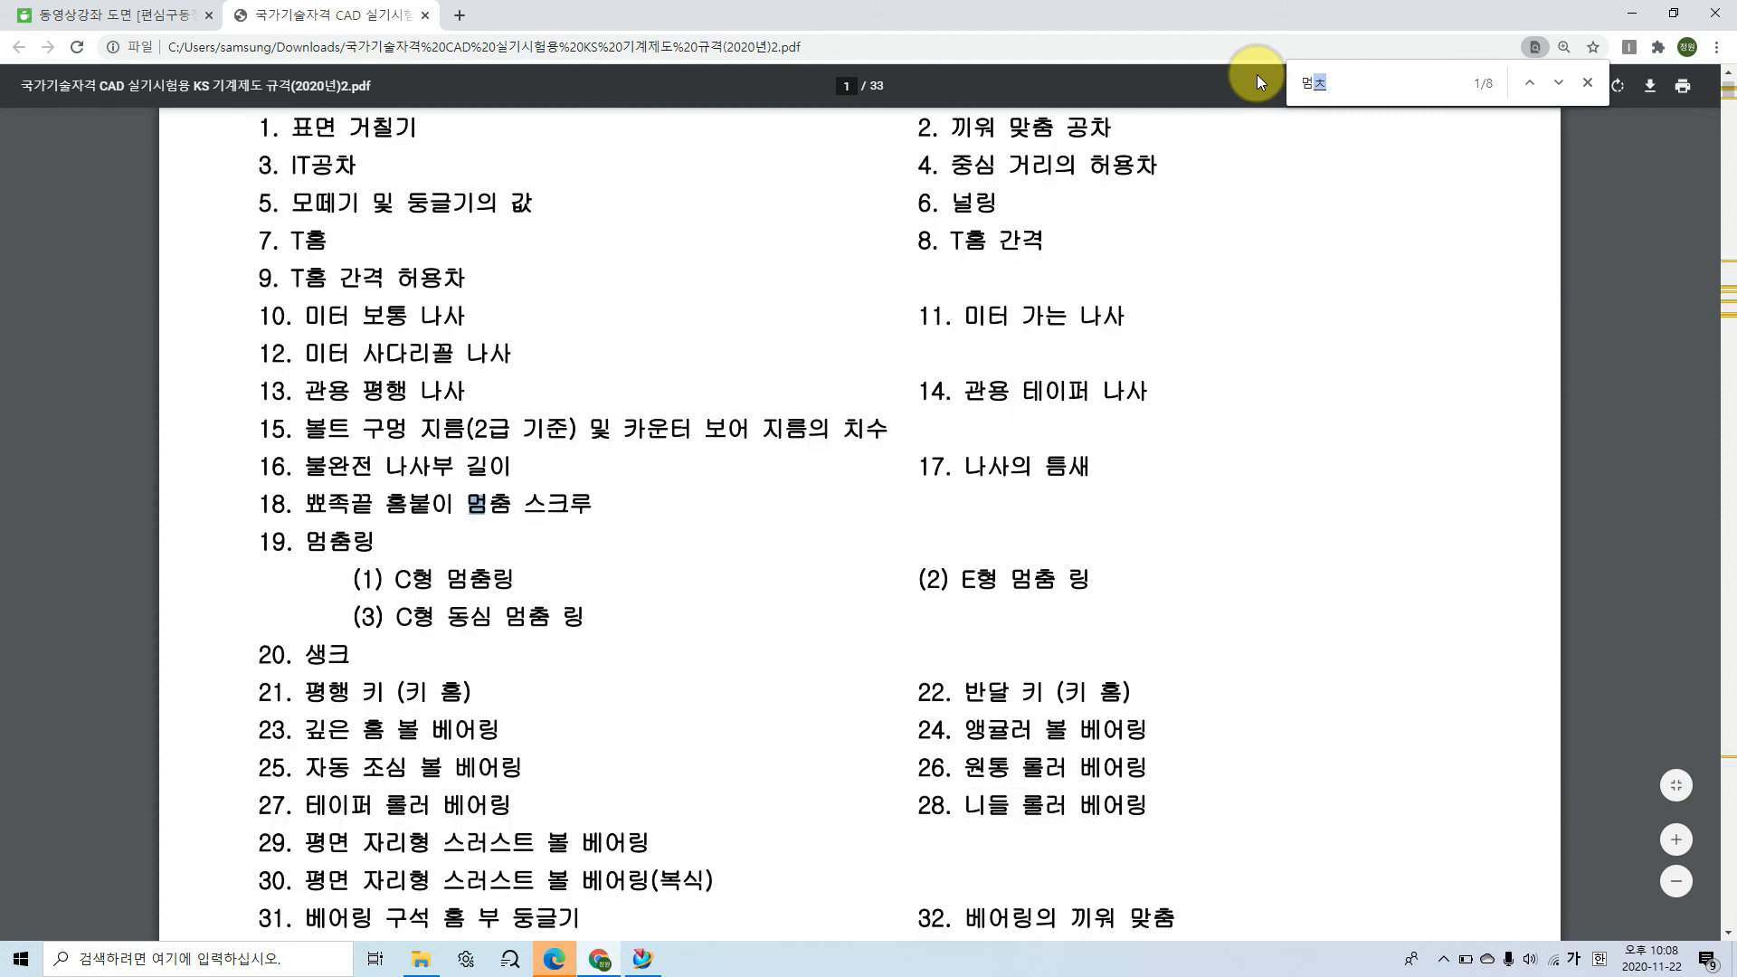
pyautogui.write('링')
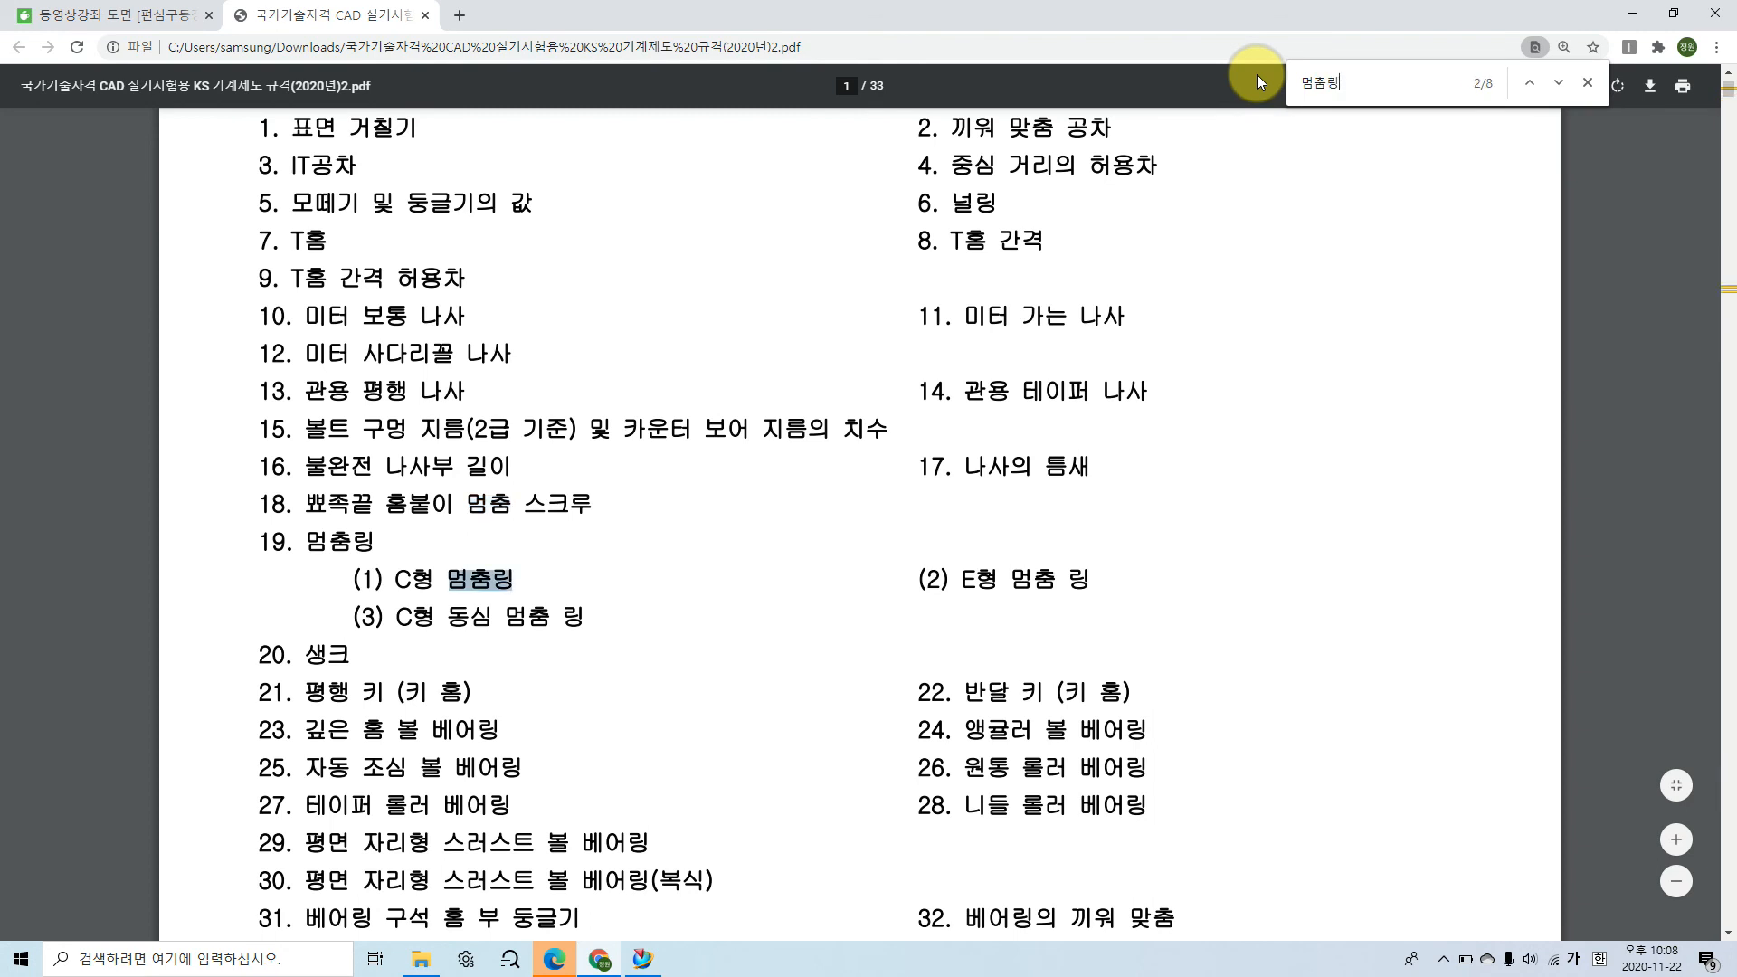
pyautogui.click(558, 604)
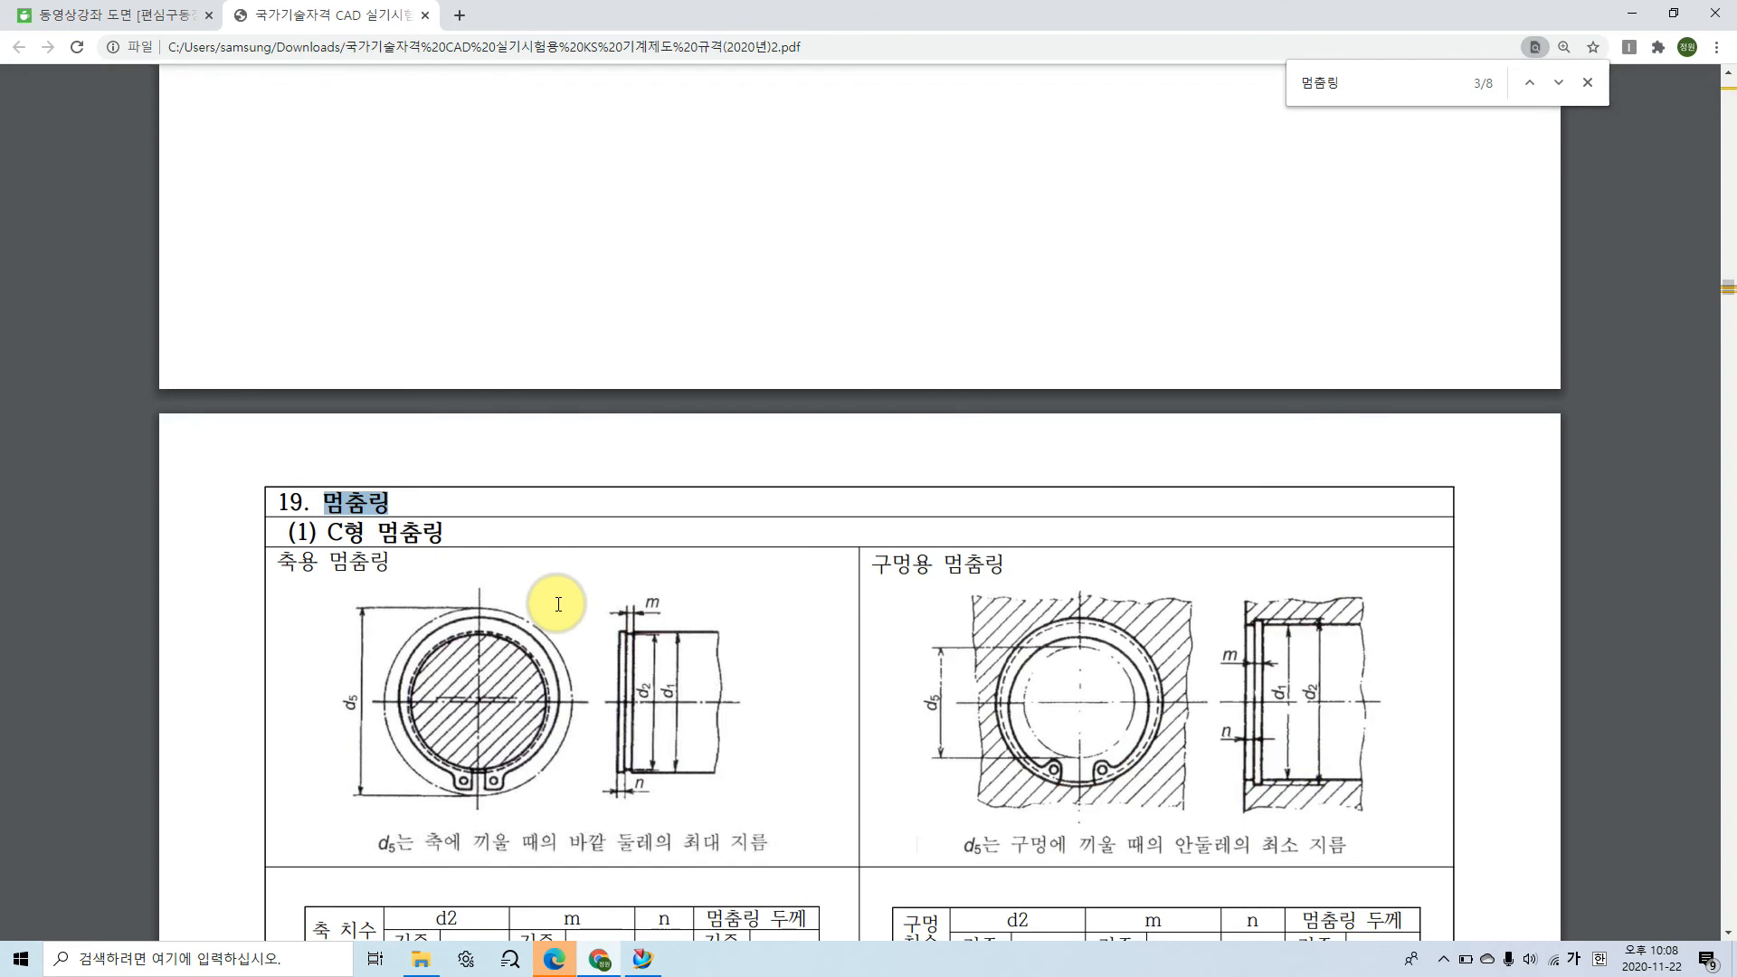
pyautogui.click(621, 556)
# Step: Examine the C-type retaining ring tables, marking the hole diameter d1 in the 구멍용 멈춤링 table and its diagram
pyautogui.scroll(-2, 621, 557)
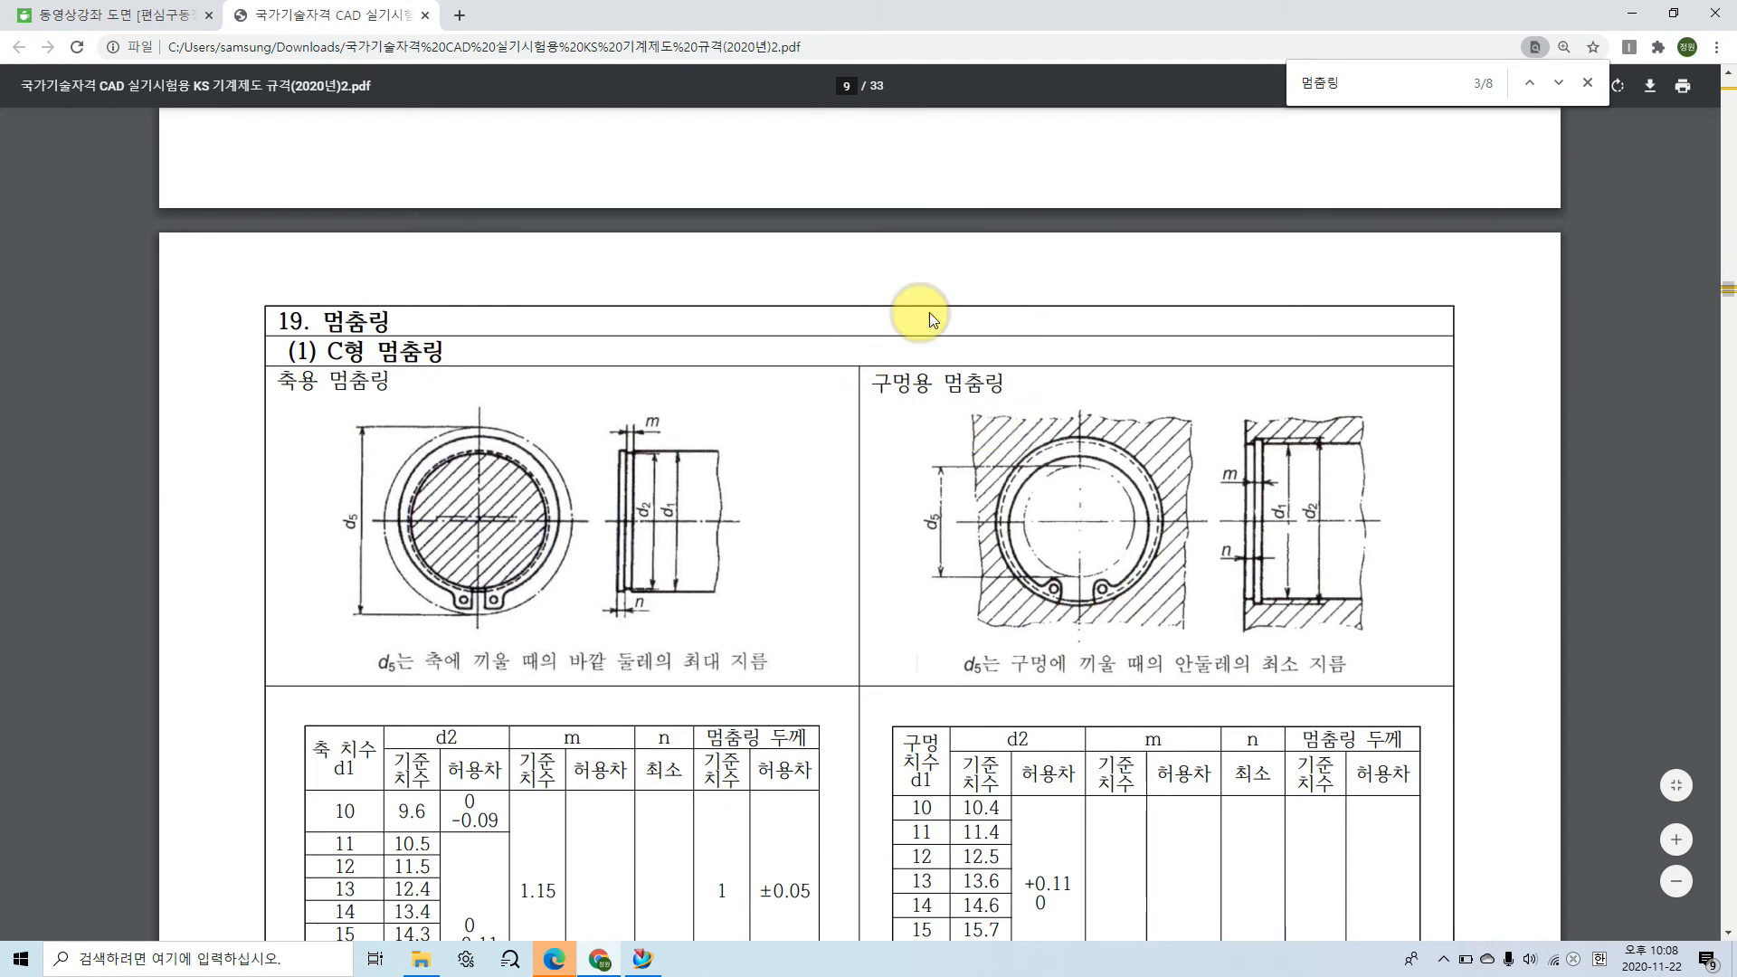
pyautogui.scroll(-4, 1027, 462)
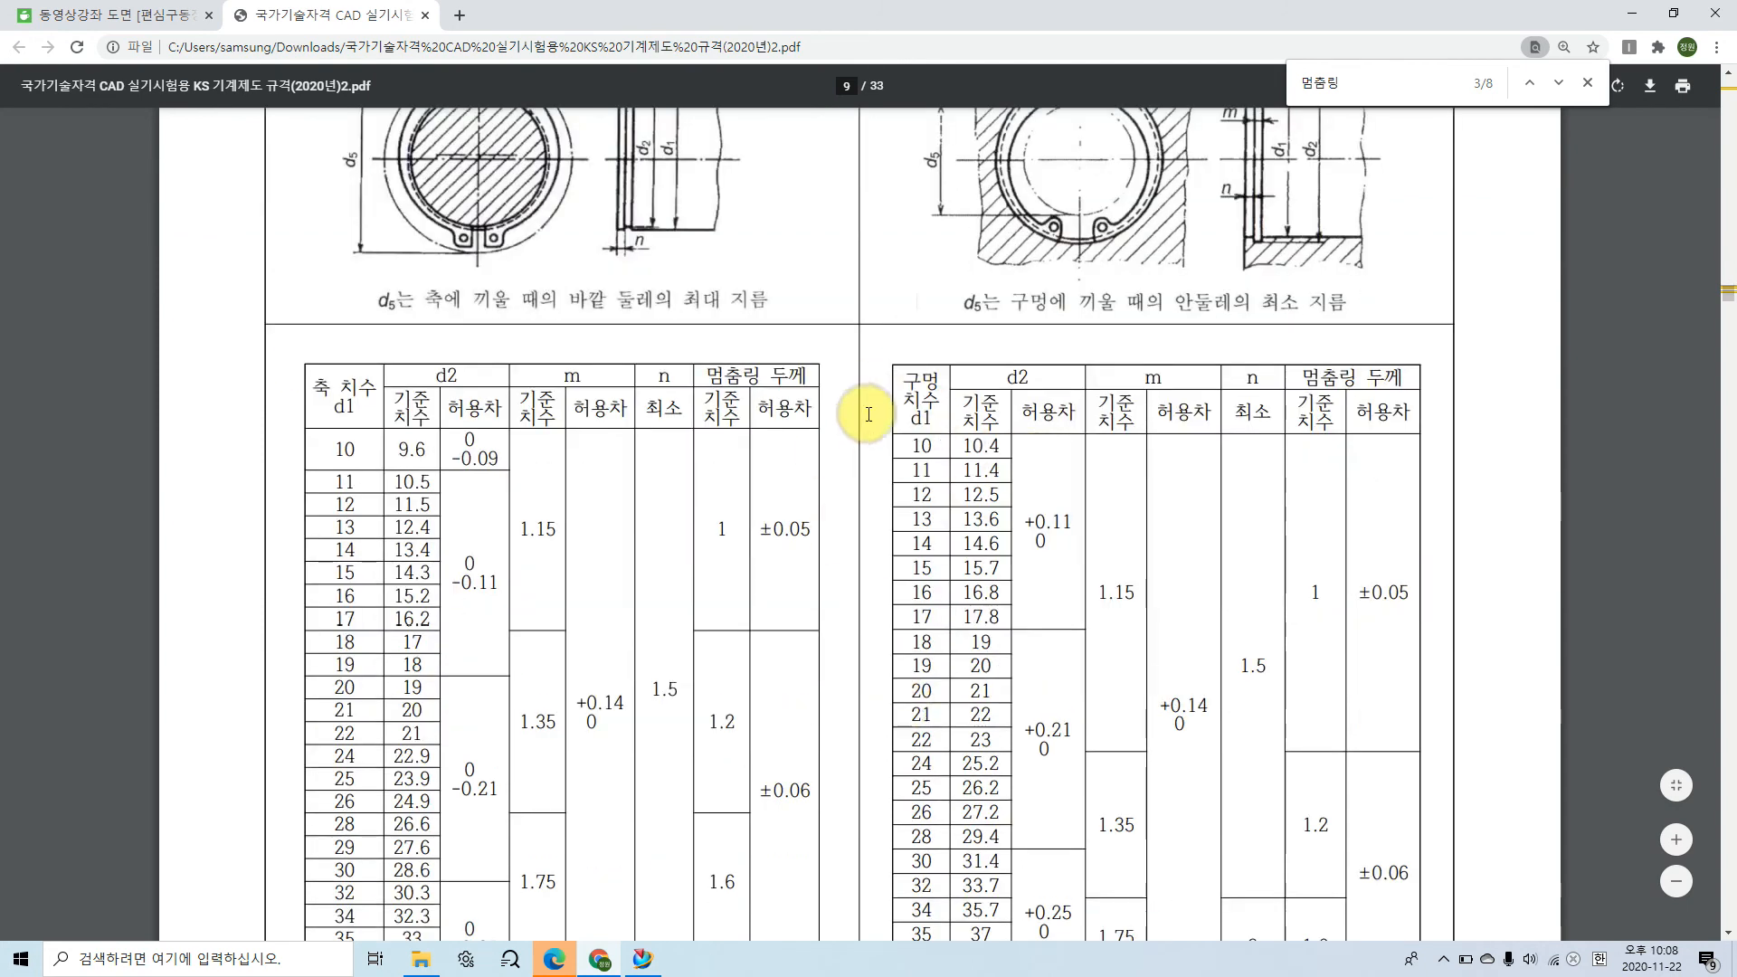
pyautogui.scroll(2, 1020, 402)
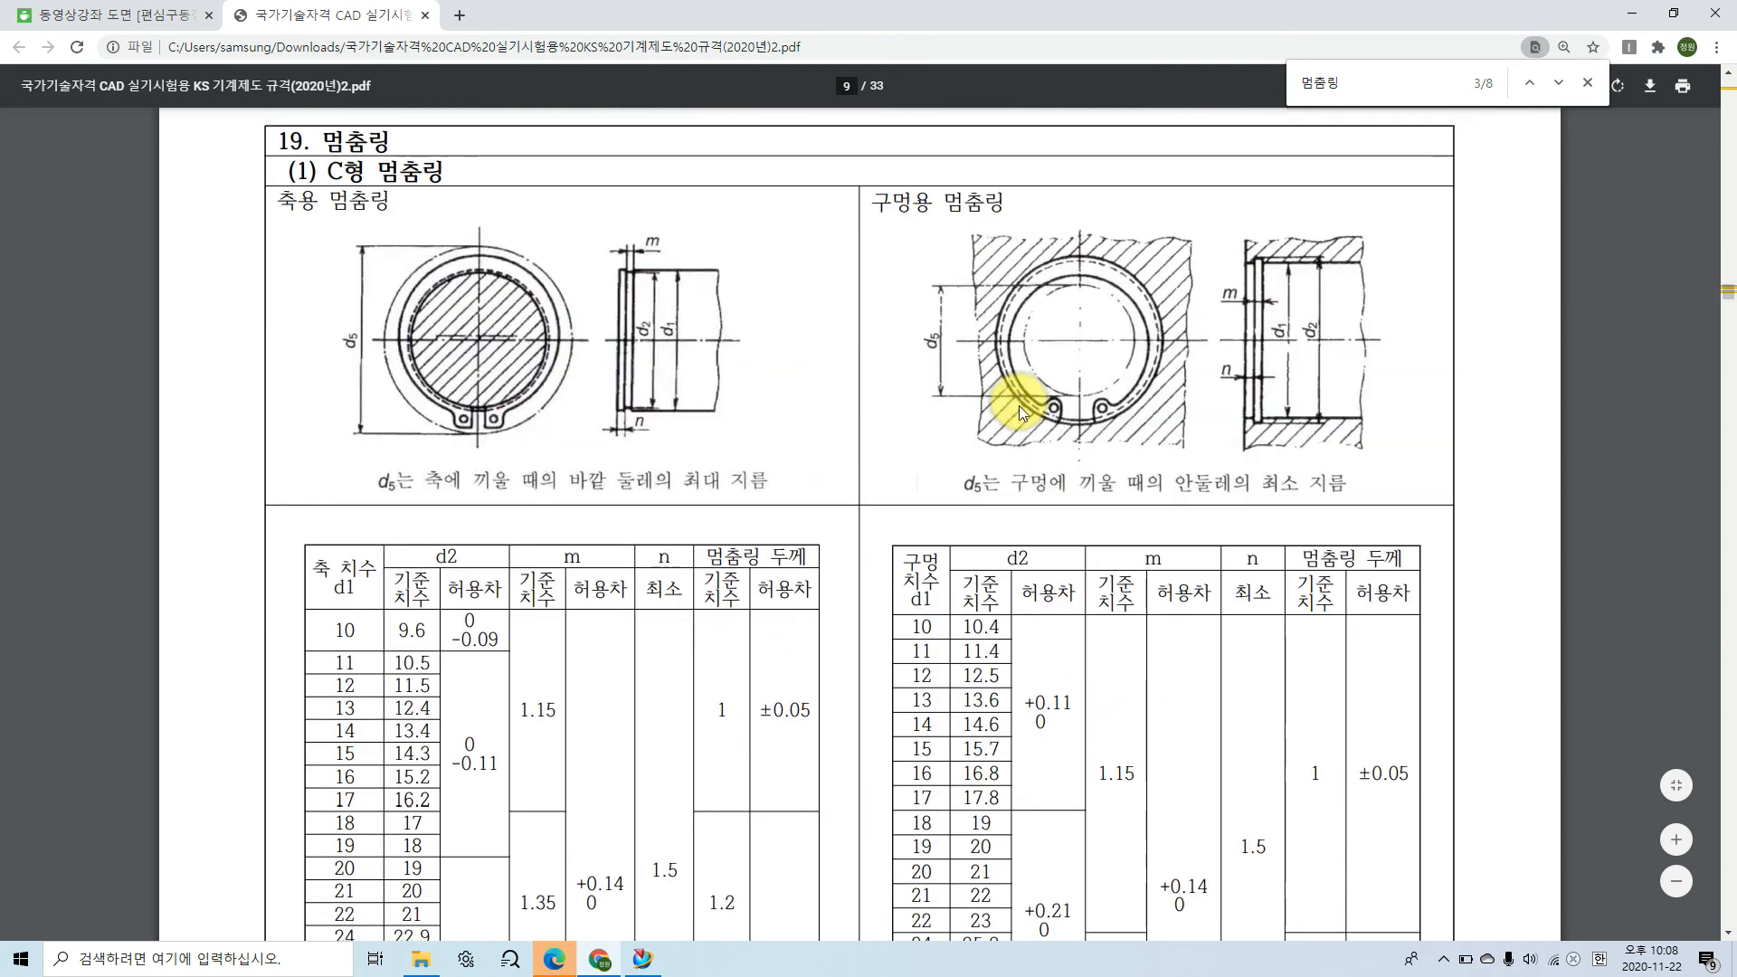
pyautogui.moveTo(941, 583); pyautogui.dragTo(939, 605)
pyautogui.moveTo(1264, 266); pyautogui.dragTo(1289, 265)
pyautogui.moveTo(1267, 414); pyautogui.dragTo(1290, 413)
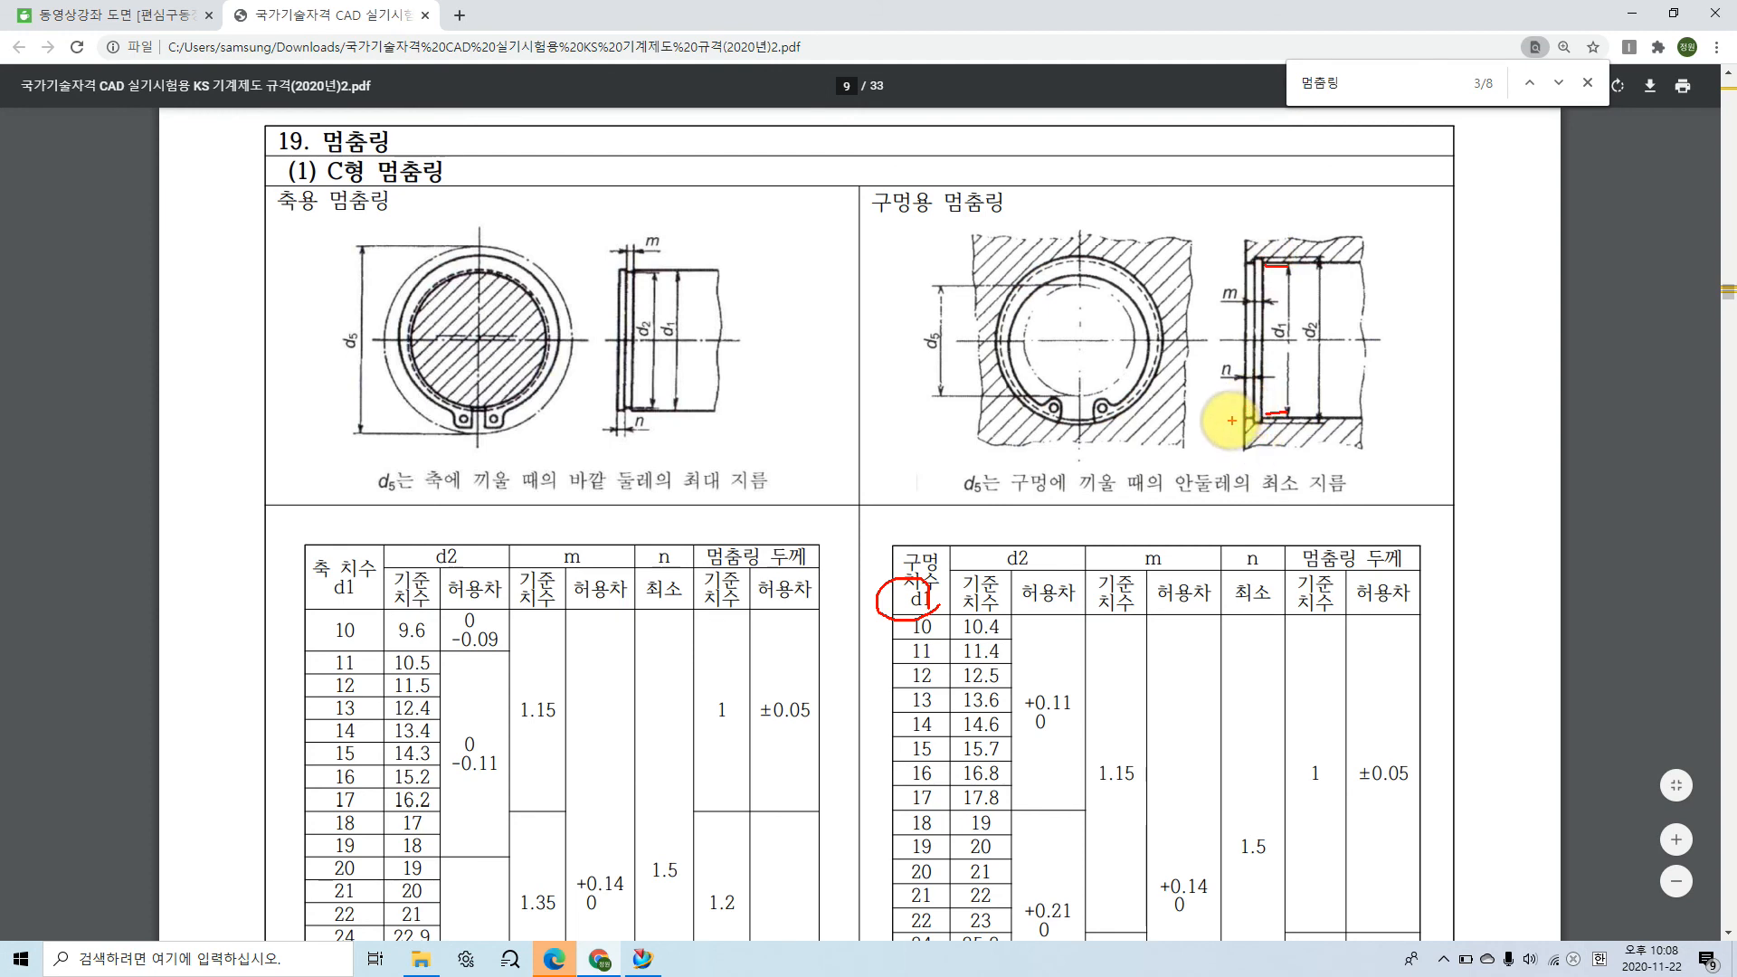
pyautogui.press('Escape')
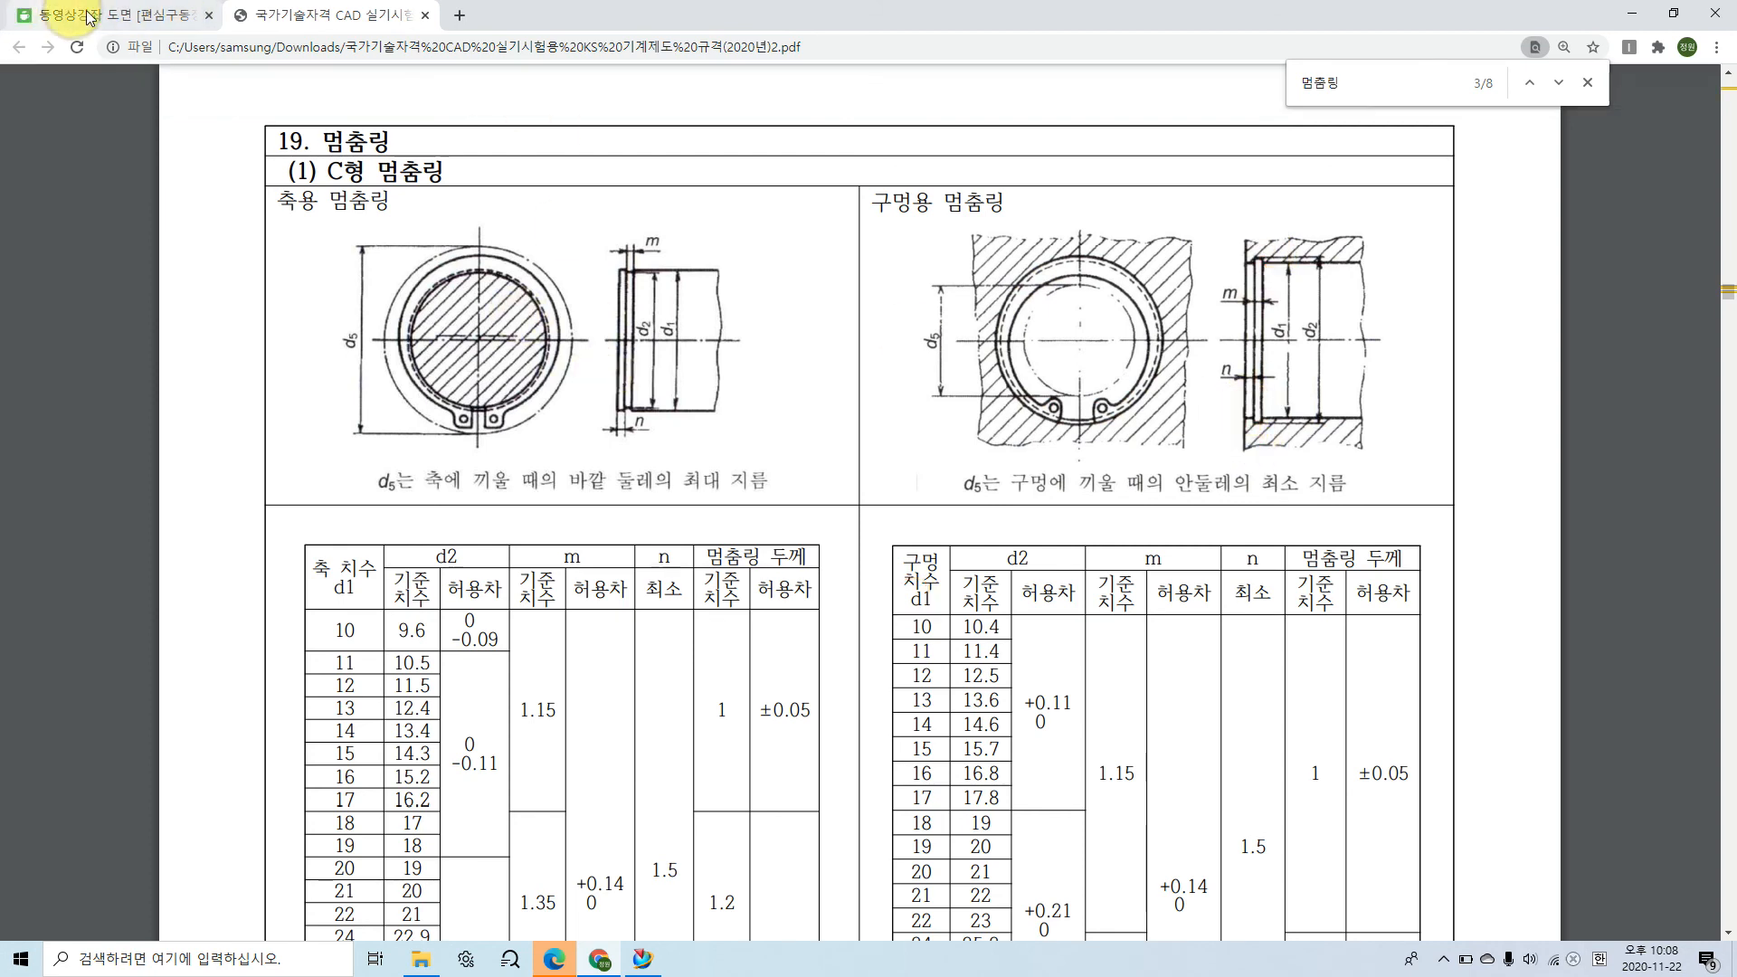
# Step: Compare the retaining ring area of the assembly drawing and the cavity sketch in NX with the KS data book's ring diagram in Chrome
pyautogui.click(13, 18)
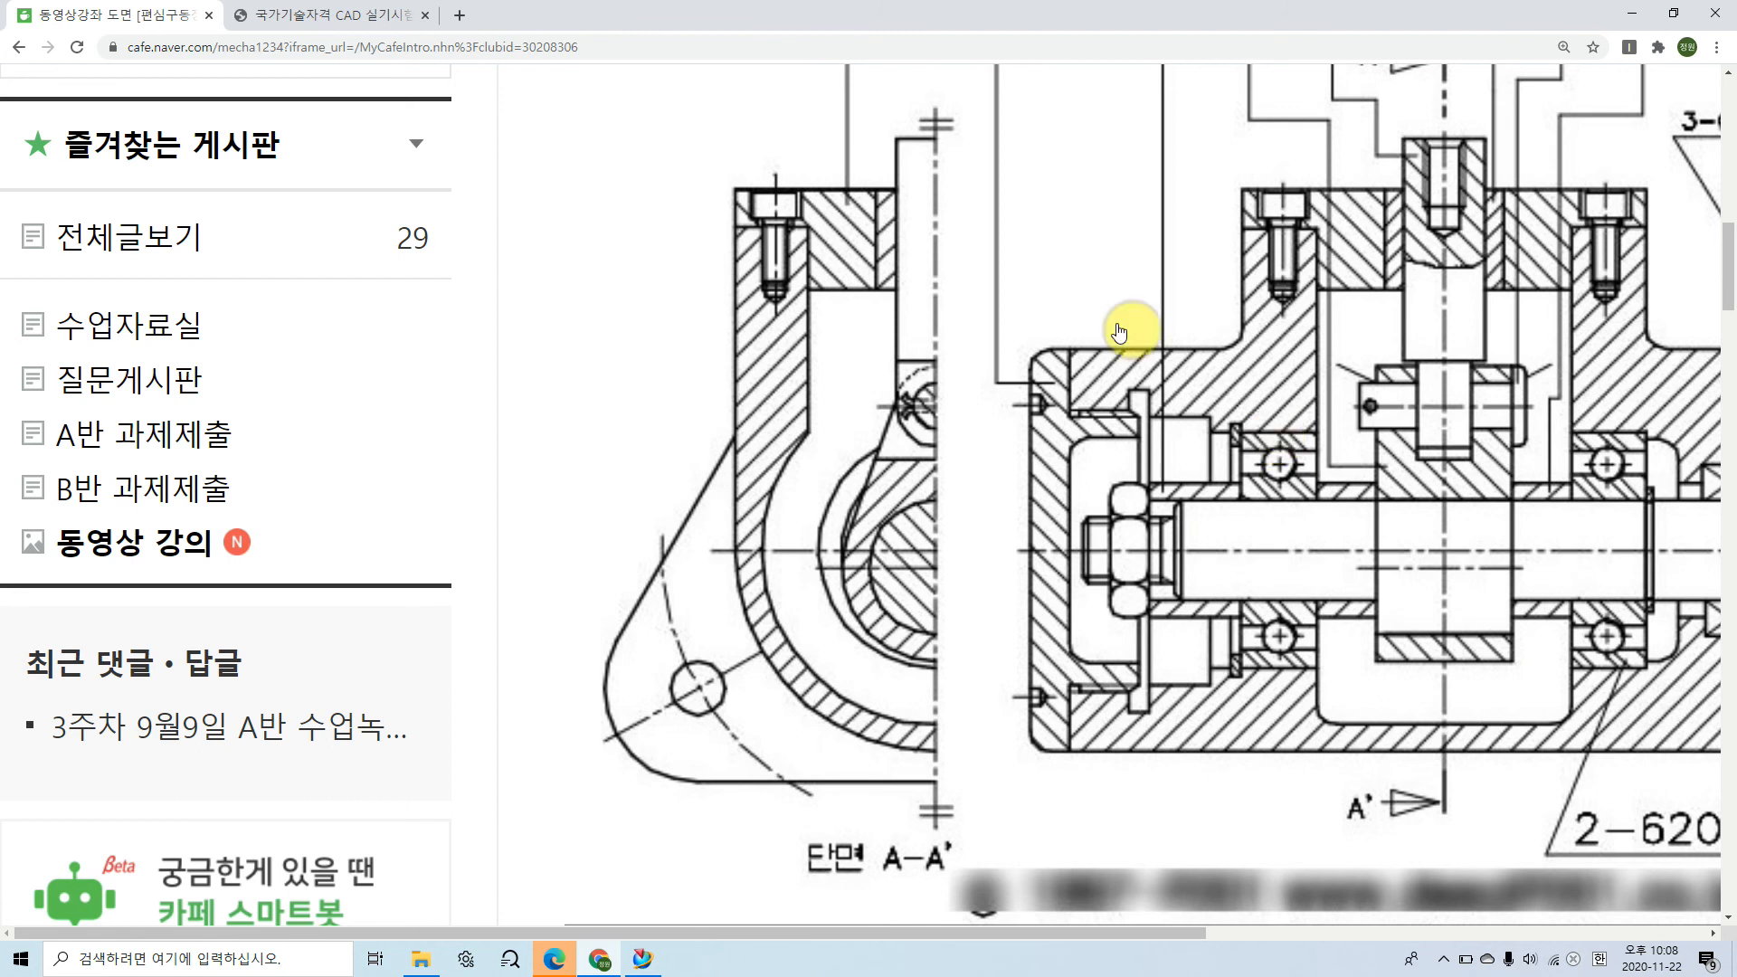
pyautogui.click(371, 13)
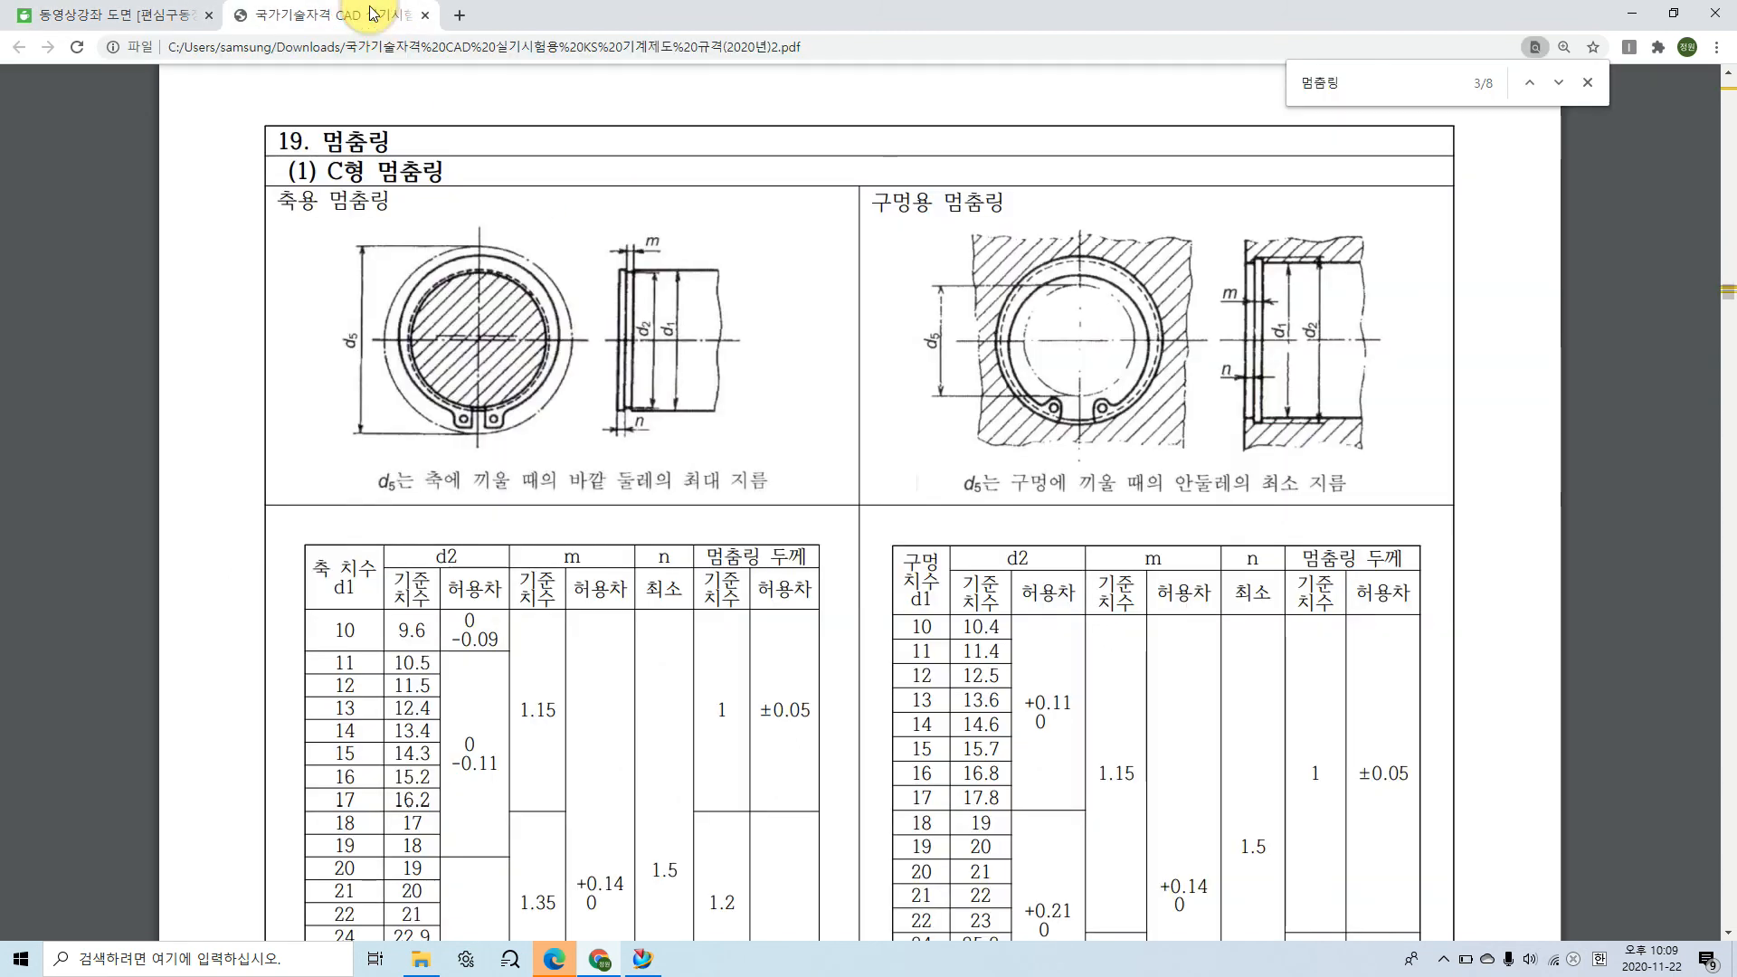
pyautogui.click(644, 961)
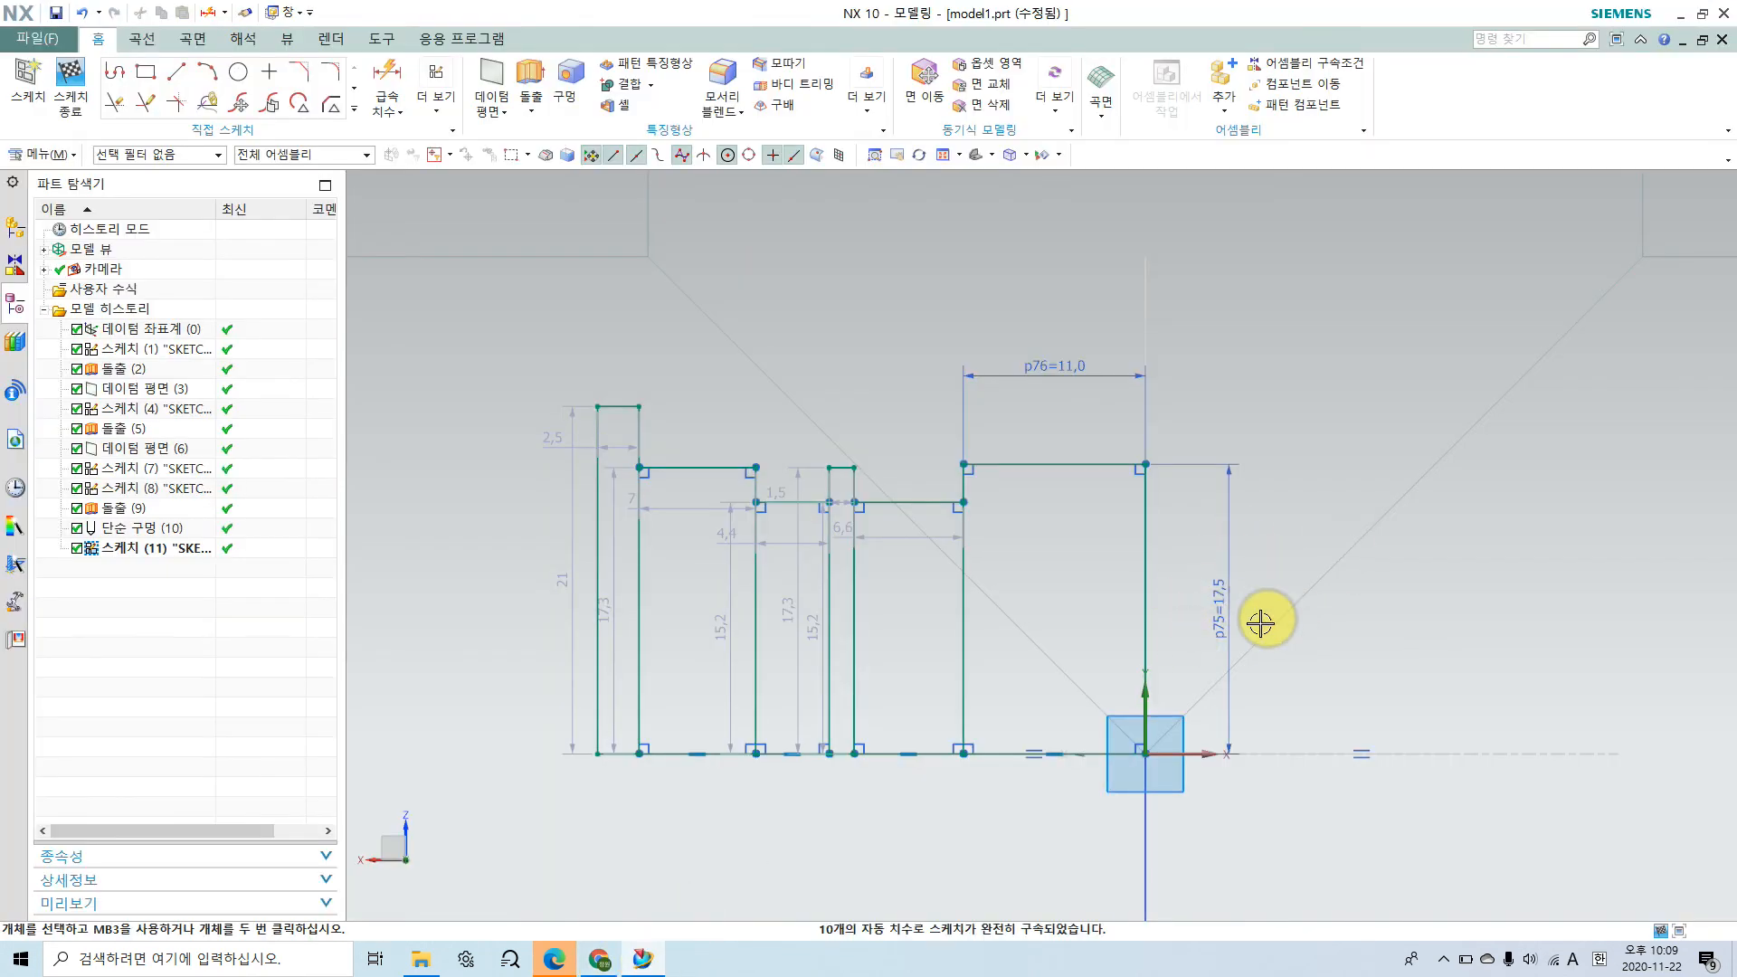
pyautogui.click(614, 965)
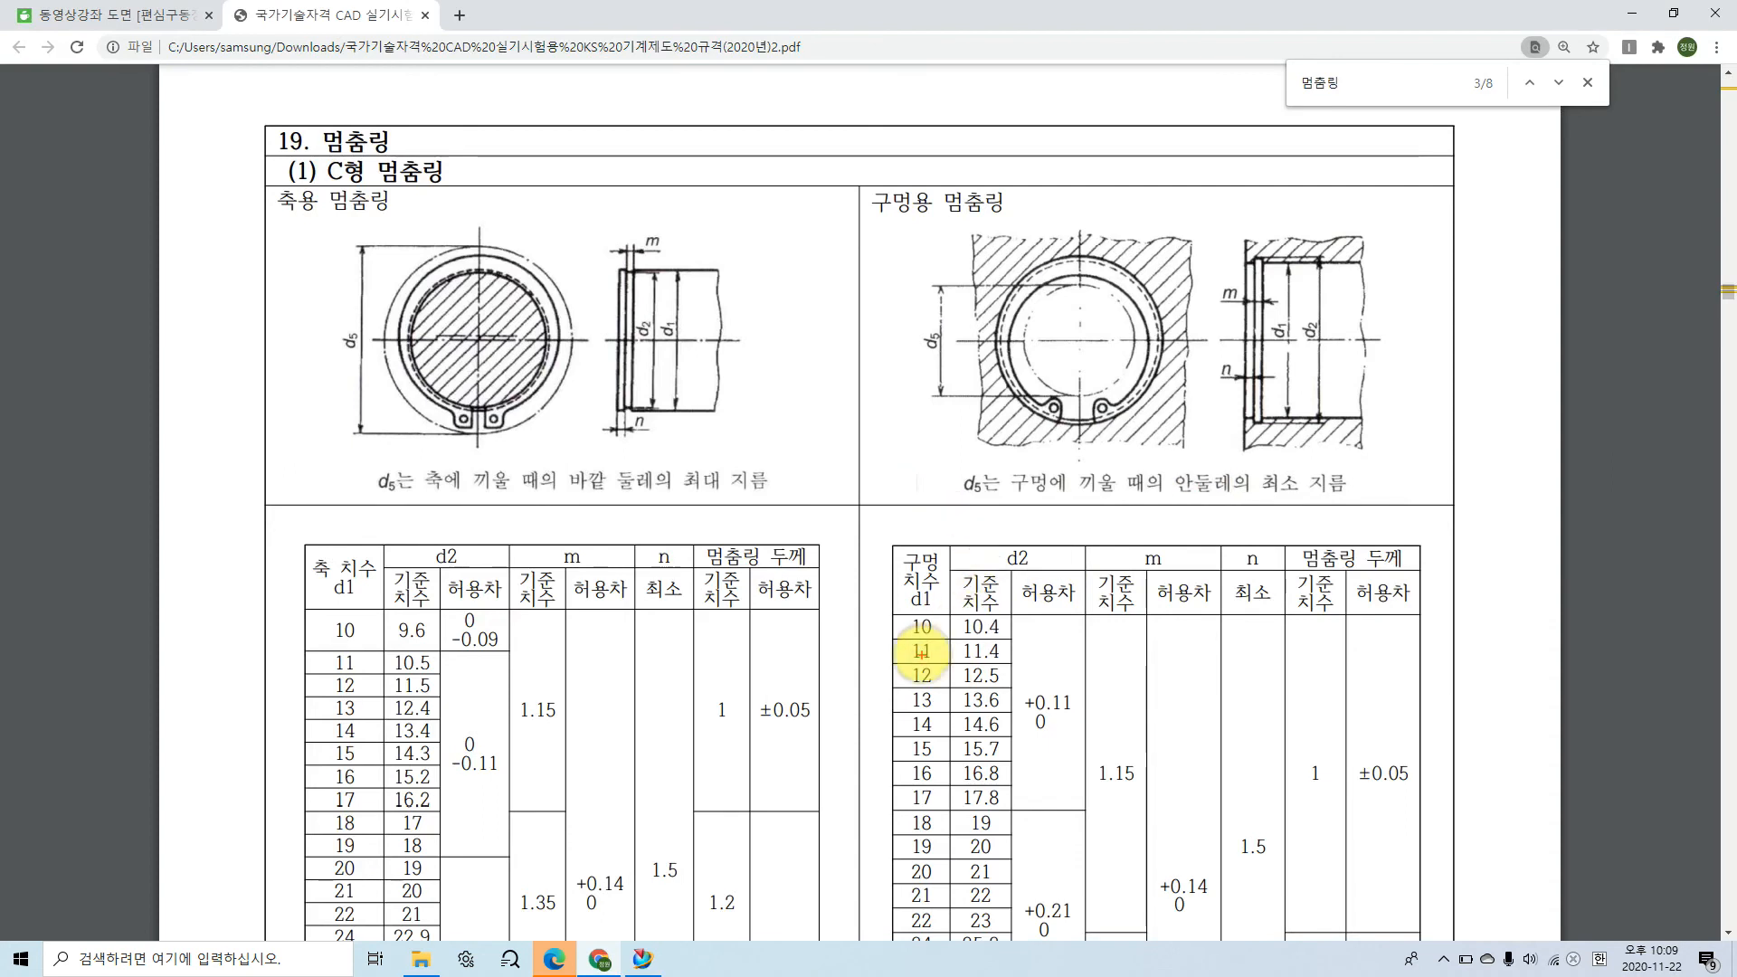
# Step: Annotate d1 as 35 in the 구멍용 멈춤링 diagram and circle the matching hole size and groove diameter d2 in its table
pyautogui.click(1294, 348)
pyautogui.moveTo(1294, 348)
pyautogui.mouseDown()
pyautogui.moveTo(1279, 310)
pyautogui.moveTo(1349, 271)
pyautogui.moveTo(1371, 283)
pyautogui.moveTo(1396, 263)
pyautogui.moveTo(1403, 286)
pyautogui.mouseUp()
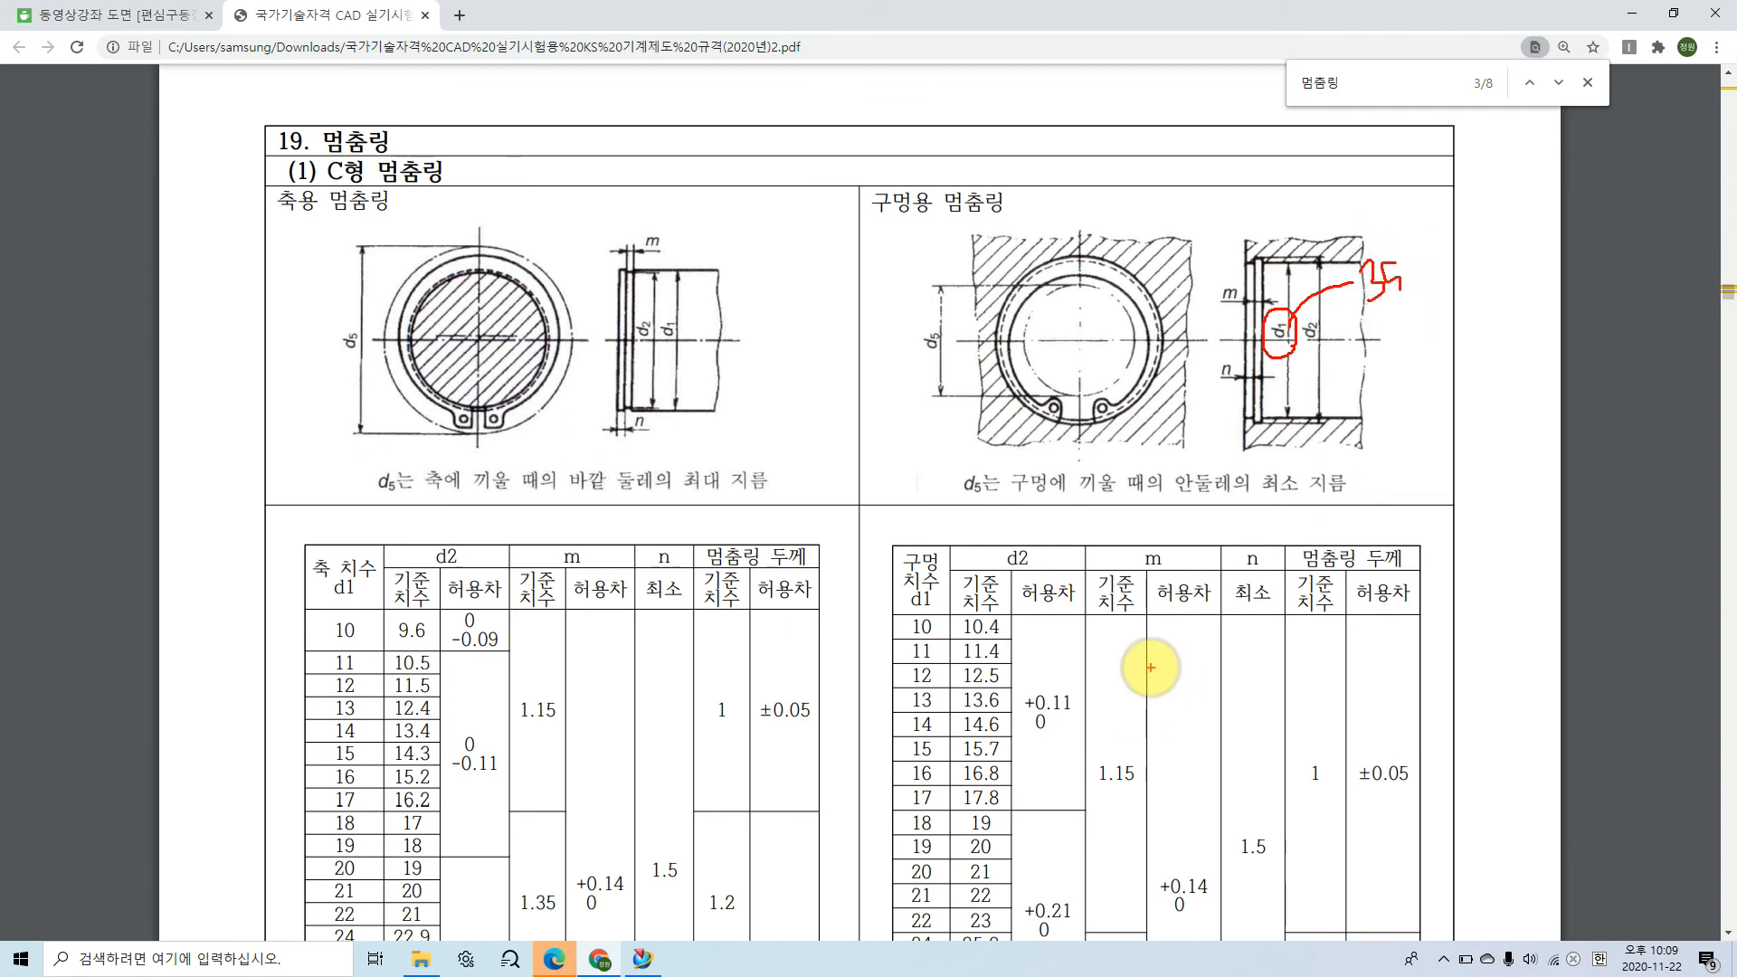
pyautogui.scroll(-2, 900, 523)
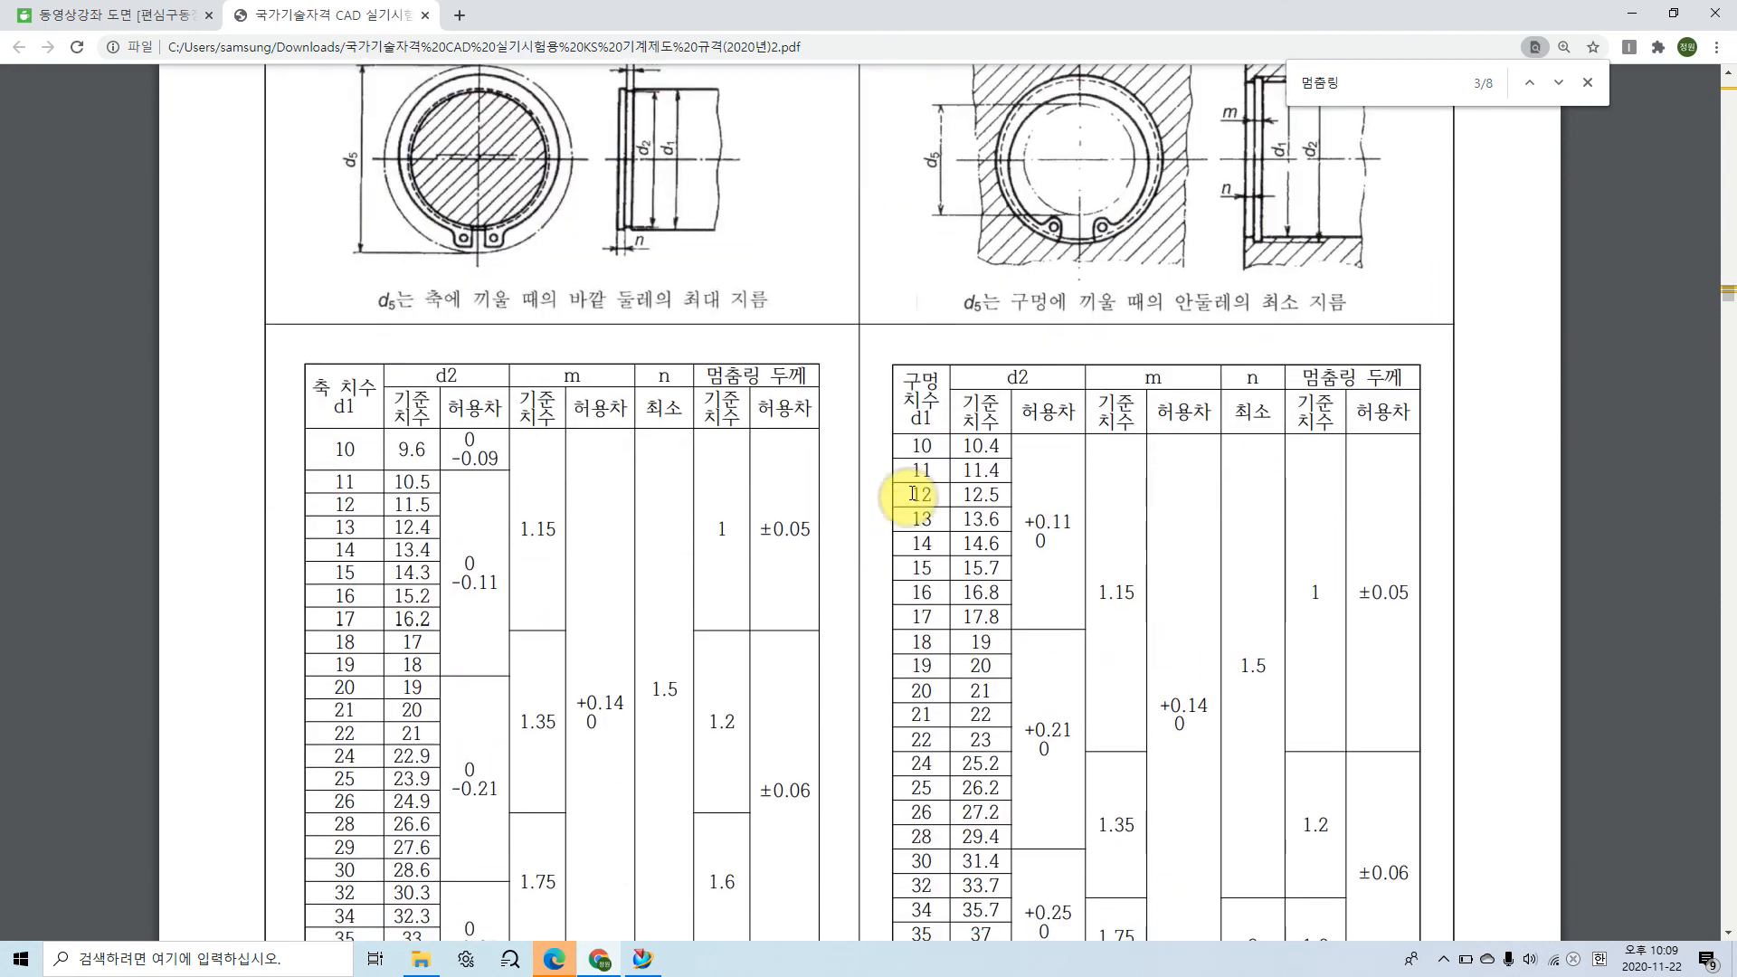
pyautogui.scroll(-2, 919, 769)
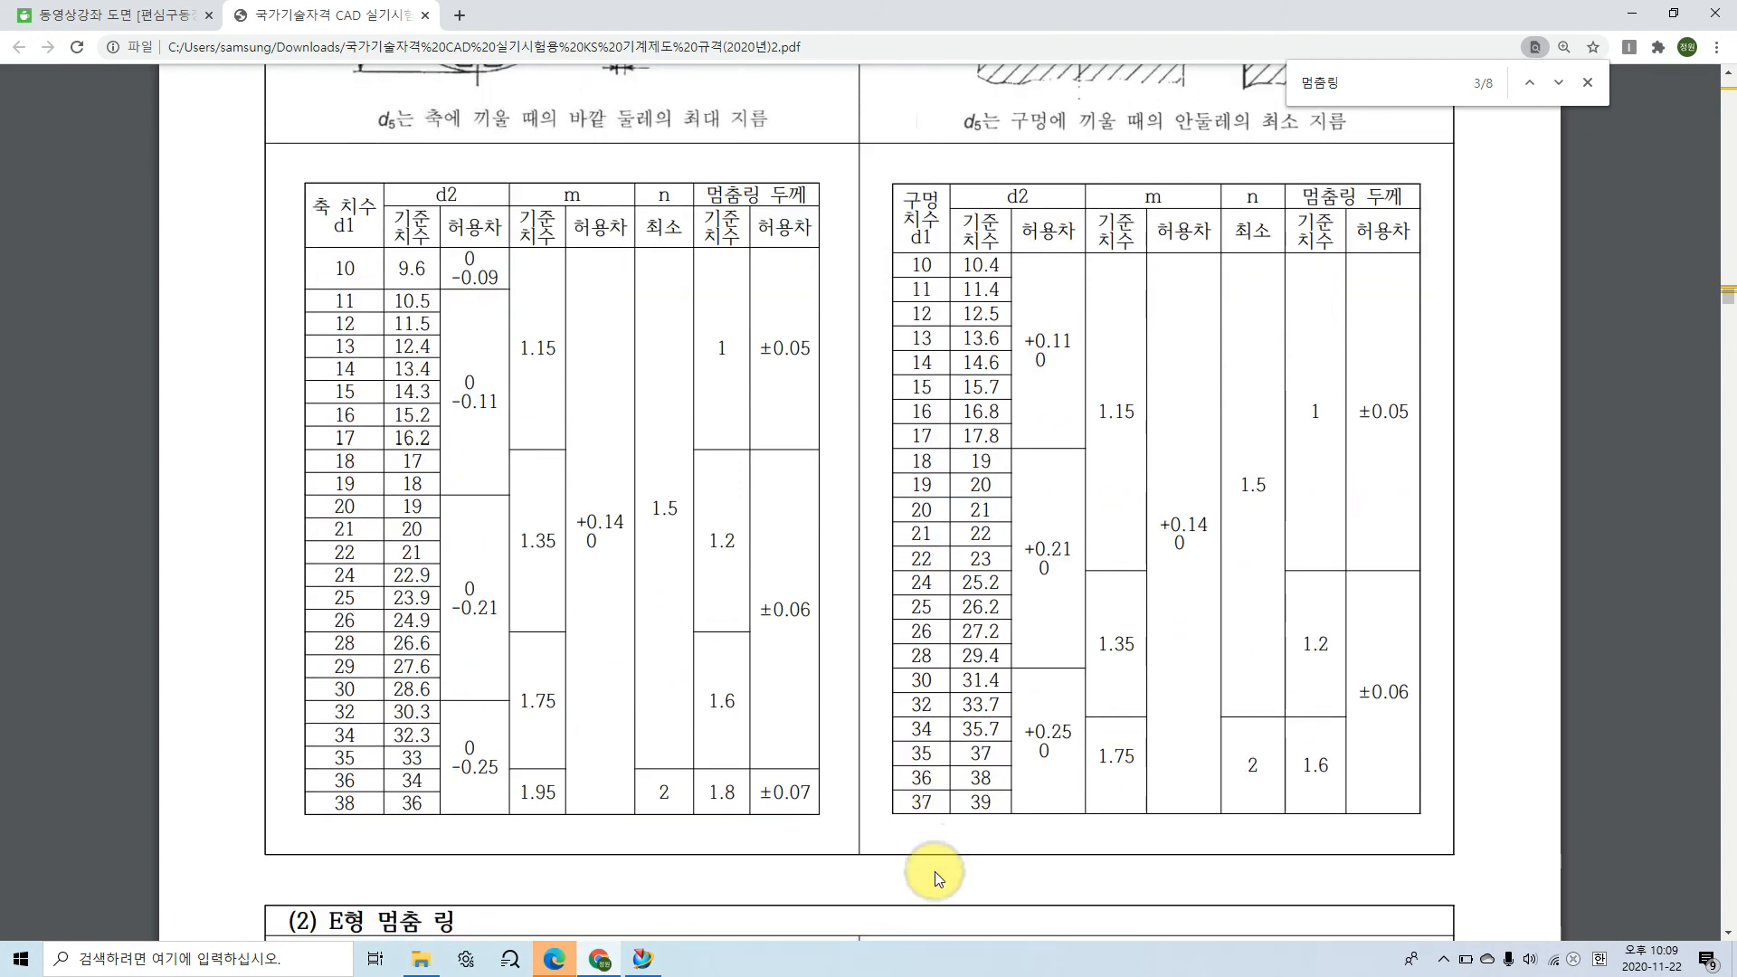
pyautogui.moveTo(936, 768)
pyautogui.mouseDown()
pyautogui.moveTo(905, 731)
pyautogui.moveTo(939, 774)
pyautogui.mouseUp()
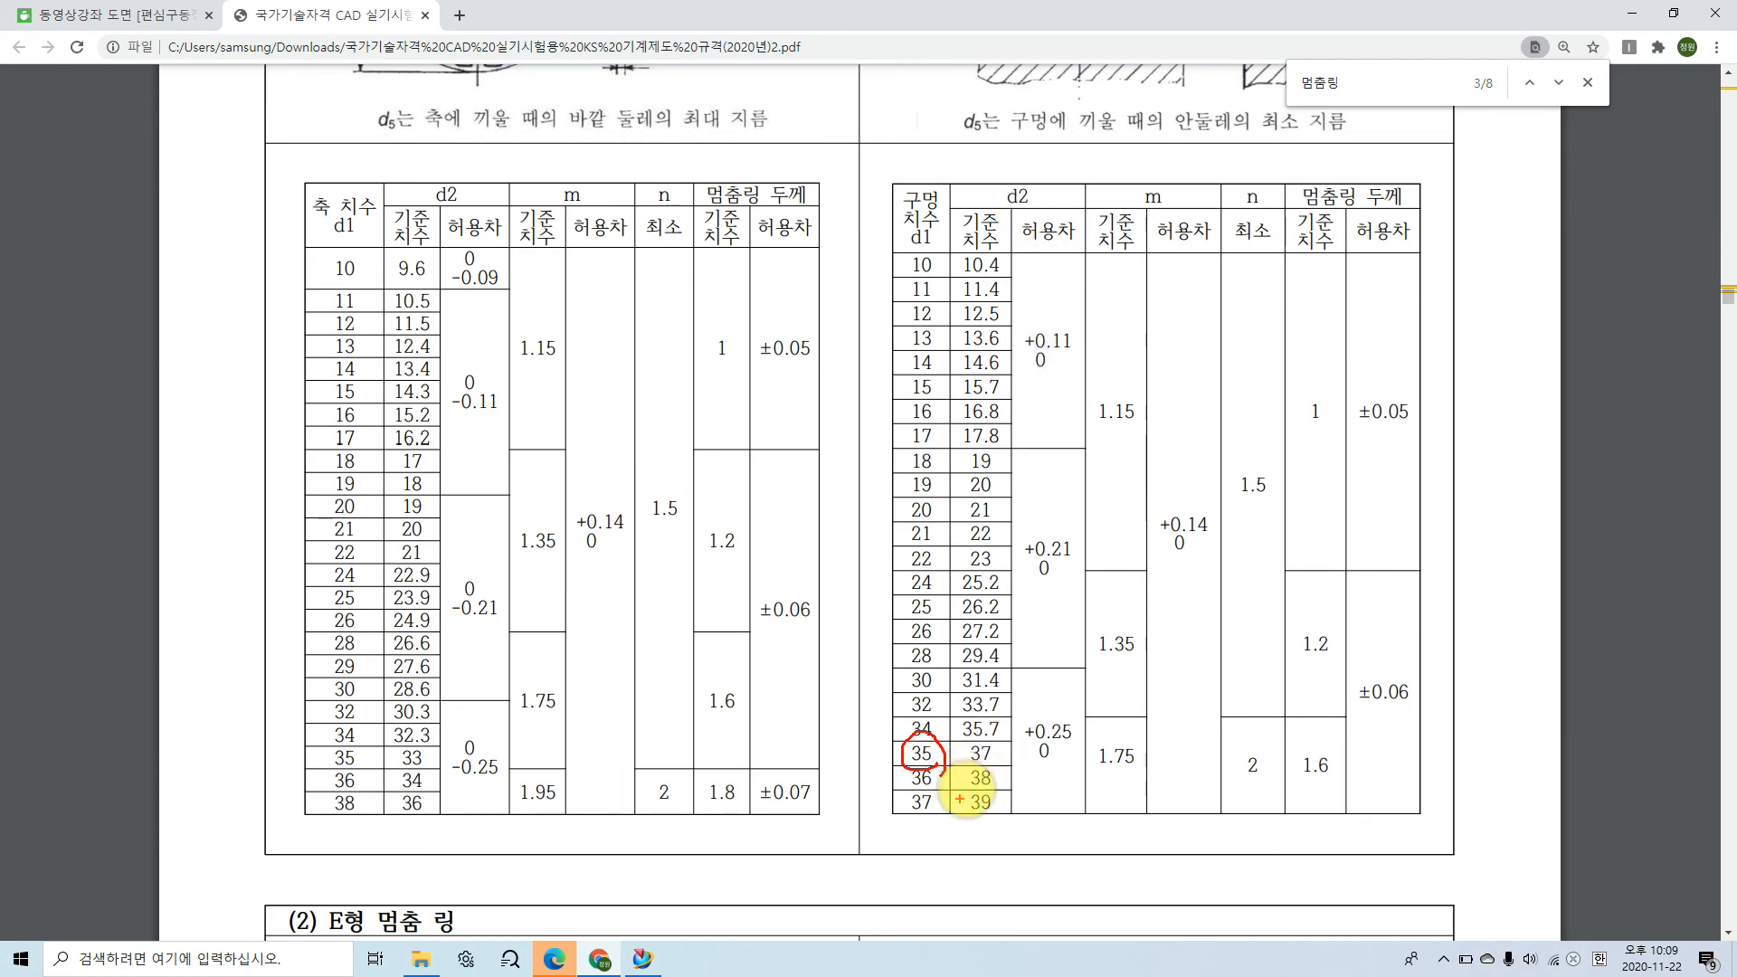
pyautogui.moveTo(996, 760)
pyautogui.mouseDown()
pyautogui.moveTo(950, 745)
pyautogui.moveTo(996, 748)
pyautogui.moveTo(999, 774)
pyautogui.mouseUp()
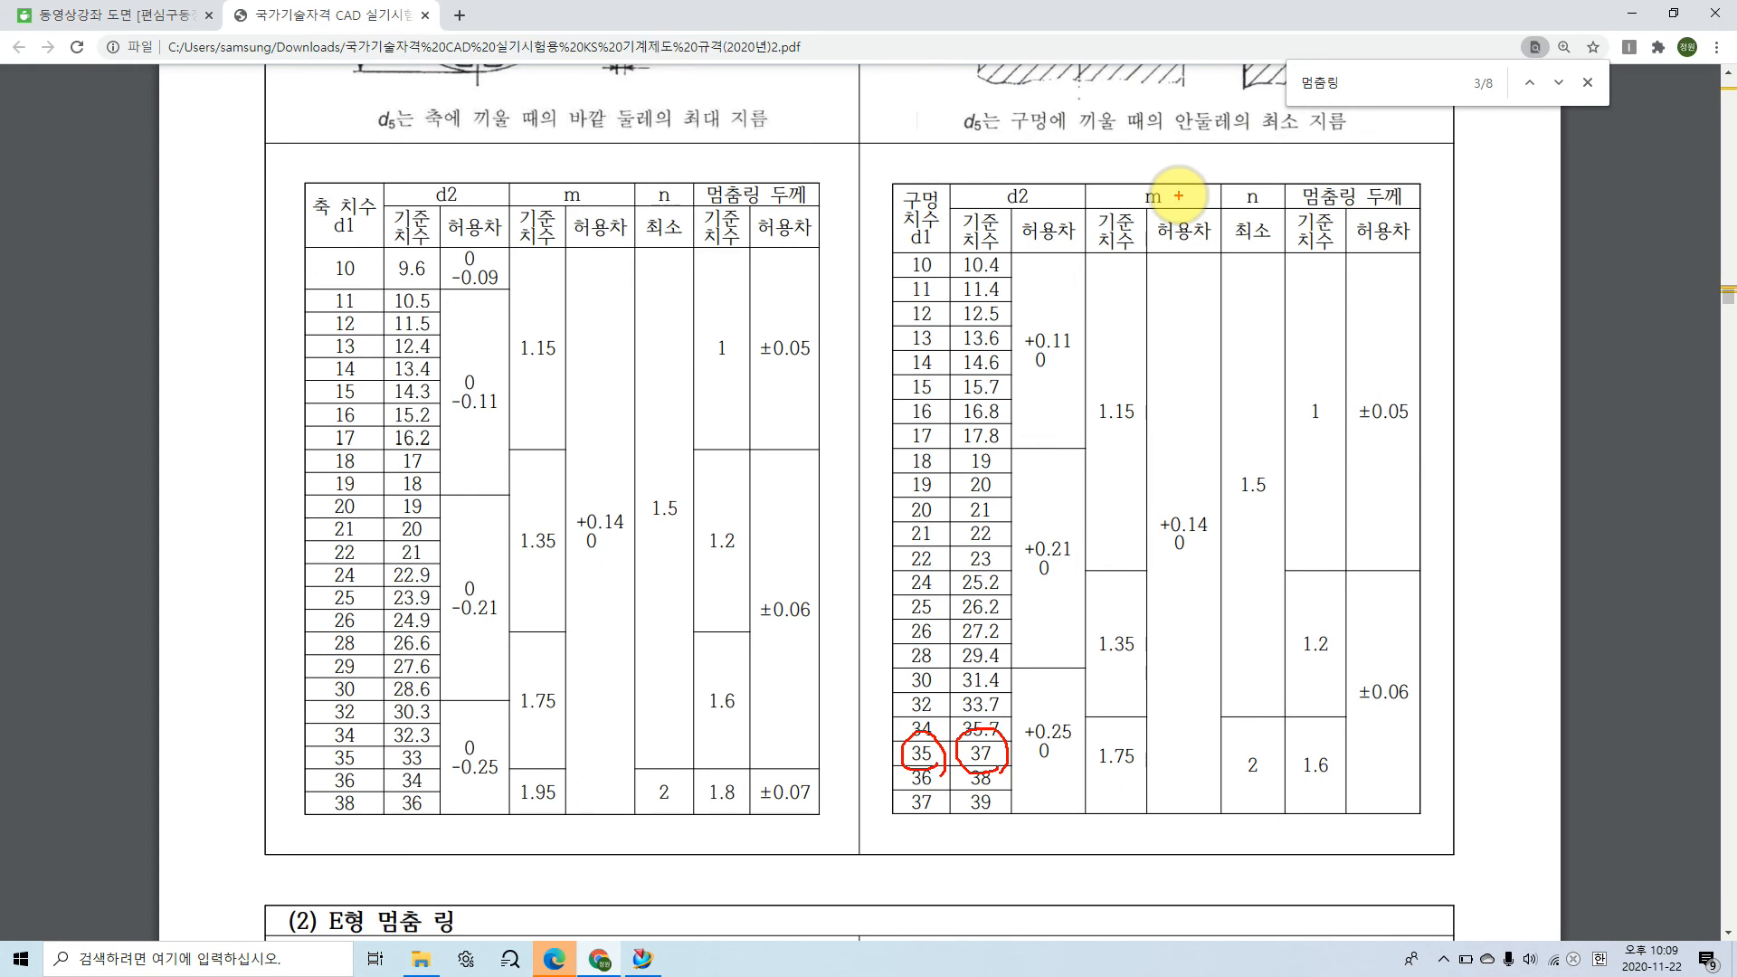
# Step: Mark the groove width m in the 구멍용 멈춤링 section diagram and clear the annotation
pyautogui.scroll(1, 1228, 423)
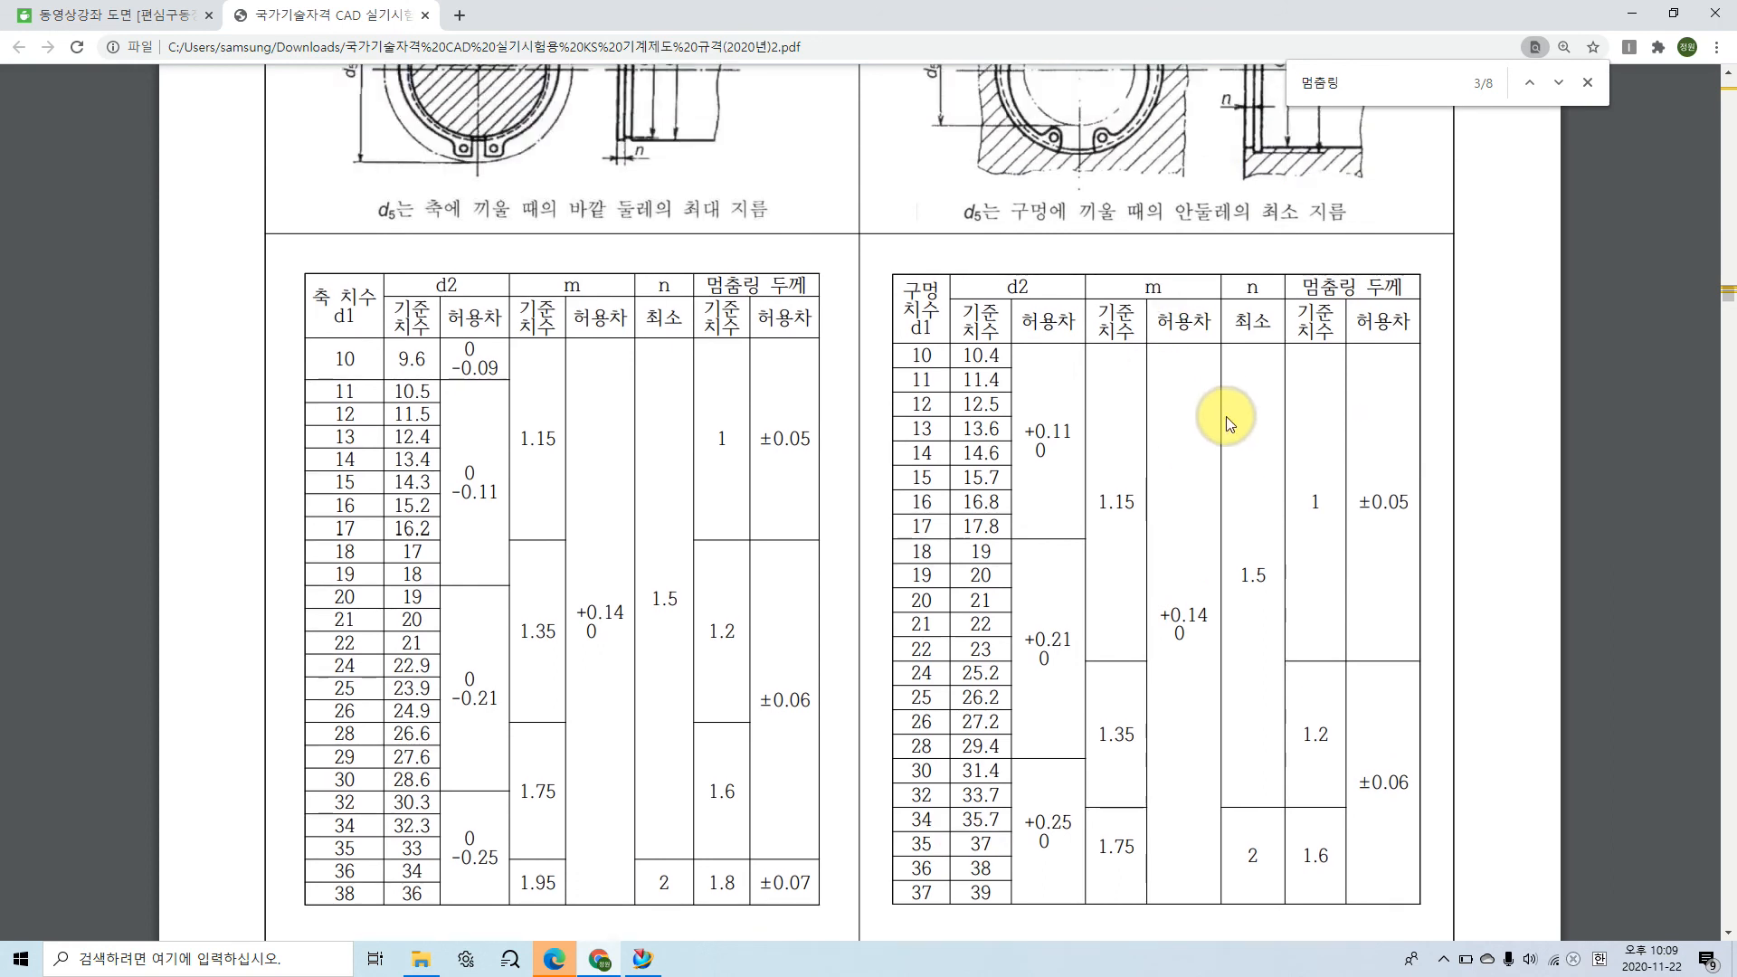
pyautogui.scroll(3, 1228, 423)
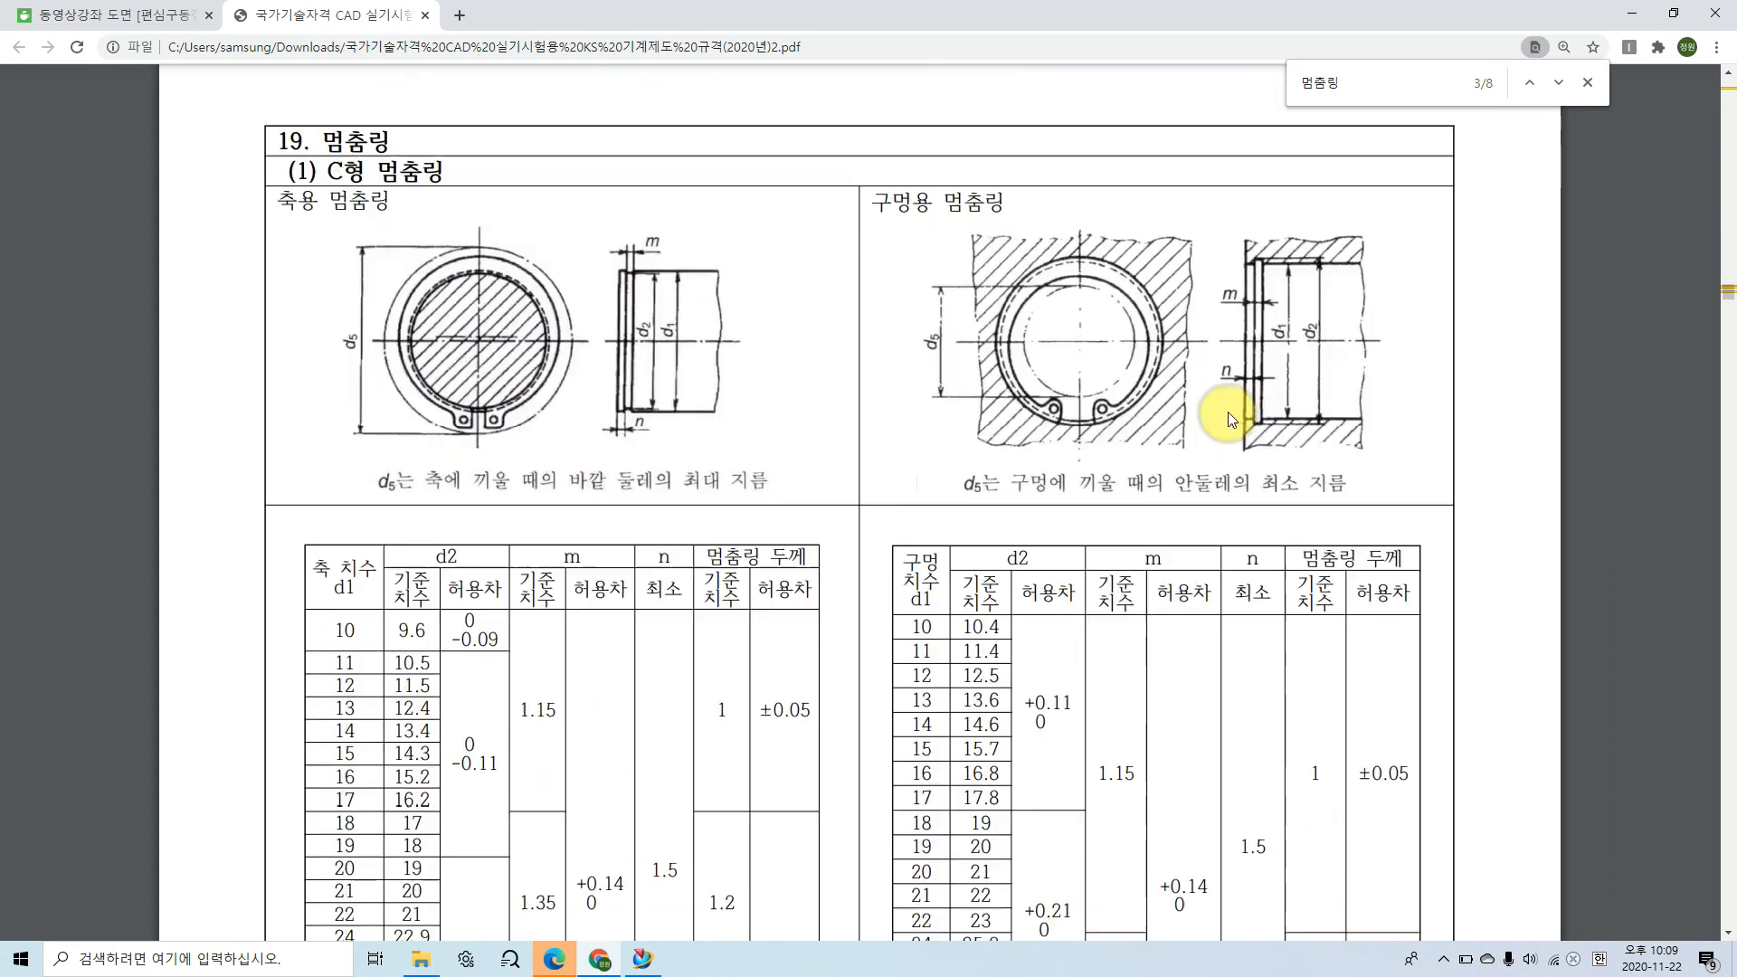
pyautogui.hotkey('ctrl', '2')
pyautogui.click(1257, 302)
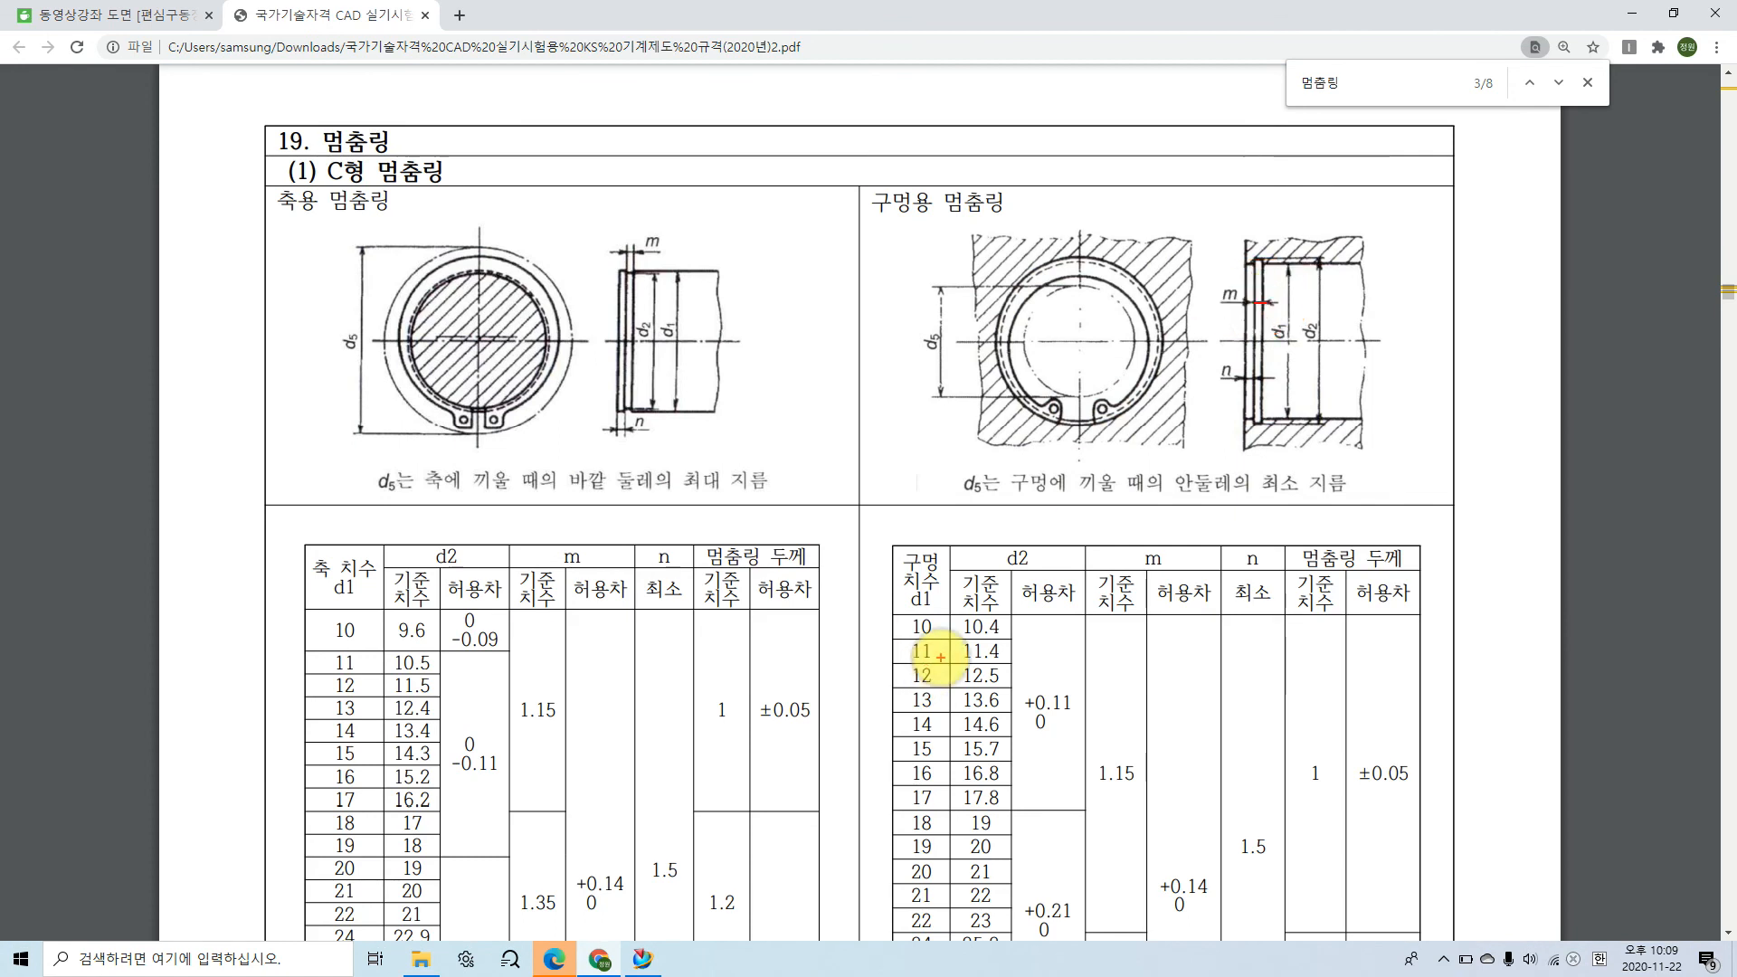
pyautogui.press('Escape')
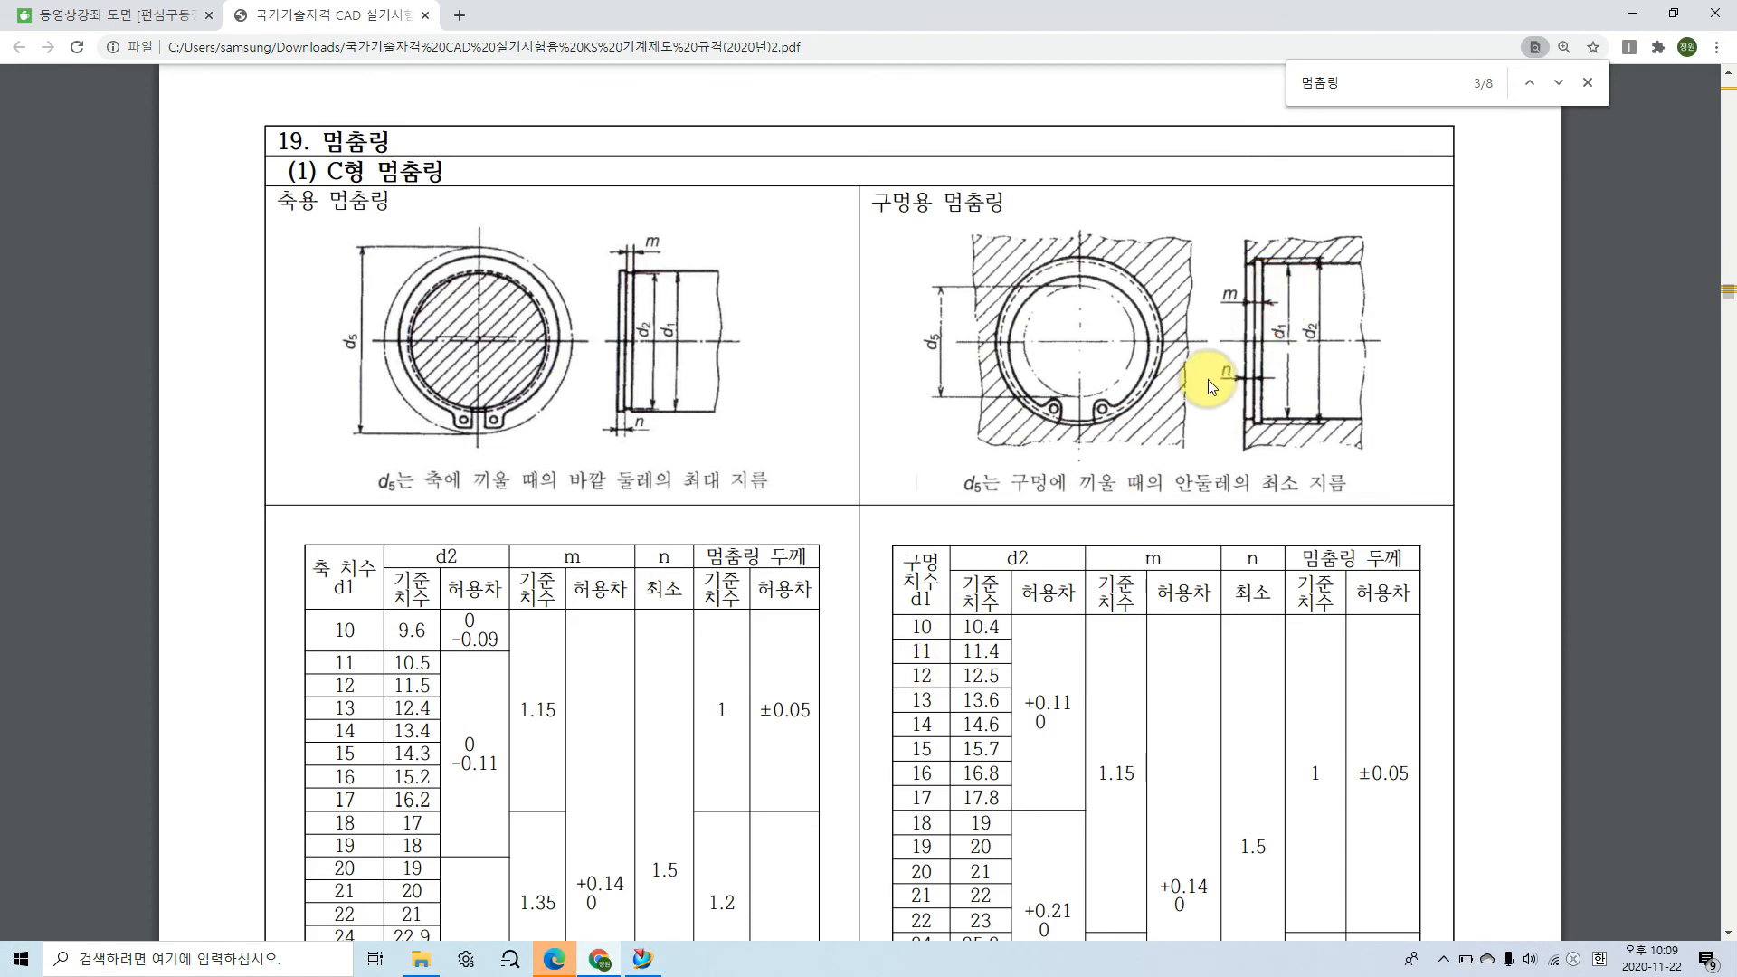
# Step: Mark d2, m, their tolerances and the ring thickness for hole size 35 in the 구멍용 멈춤링 table, and switch to NX
pyautogui.scroll(-5, 1178, 475)
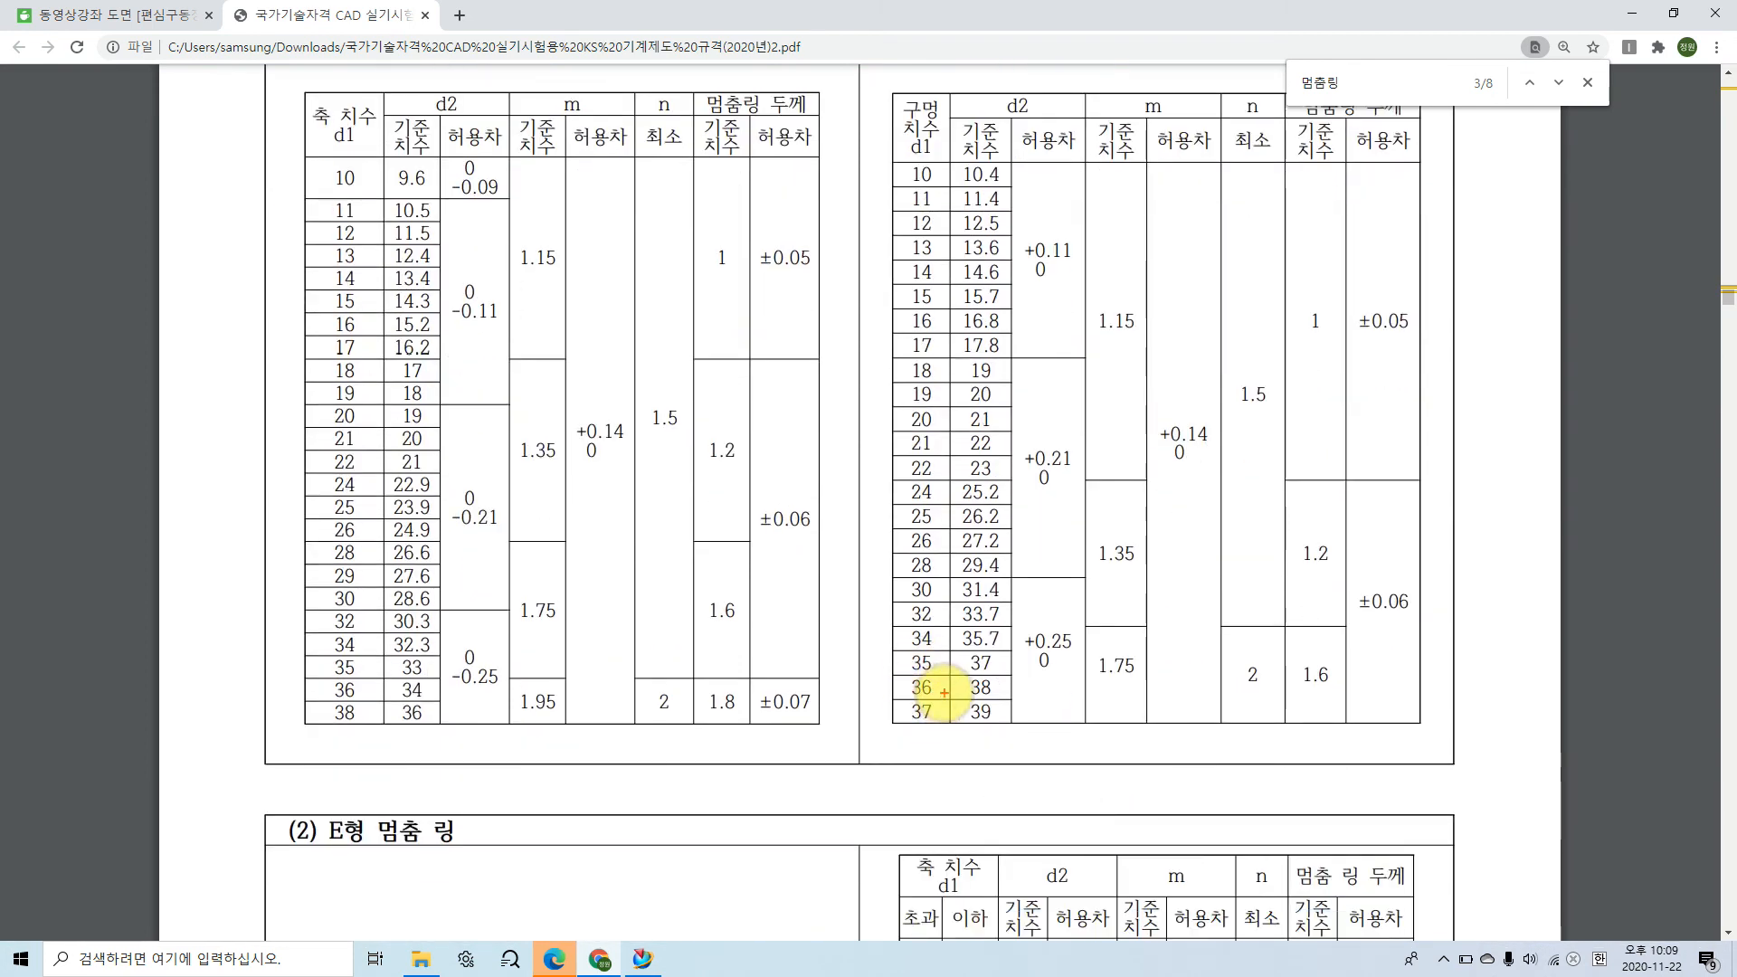
pyautogui.moveTo(932, 670)
pyautogui.mouseDown()
pyautogui.moveTo(909, 659)
pyautogui.moveTo(969, 679)
pyautogui.moveTo(935, 667)
pyautogui.moveTo(988, 645)
pyautogui.moveTo(991, 676)
pyautogui.moveTo(1022, 667)
pyautogui.moveTo(1055, 609)
pyautogui.moveTo(1060, 680)
pyautogui.moveTo(1086, 682)
pyautogui.moveTo(1113, 621)
pyautogui.moveTo(1132, 682)
pyautogui.moveTo(1063, 680)
pyautogui.moveTo(1162, 679)
pyautogui.mouseUp()
pyautogui.moveTo(1213, 457)
pyautogui.mouseDown()
pyautogui.moveTo(1179, 465)
pyautogui.moveTo(1172, 396)
pyautogui.moveTo(1238, 414)
pyautogui.moveTo(1216, 464)
pyautogui.mouseUp()
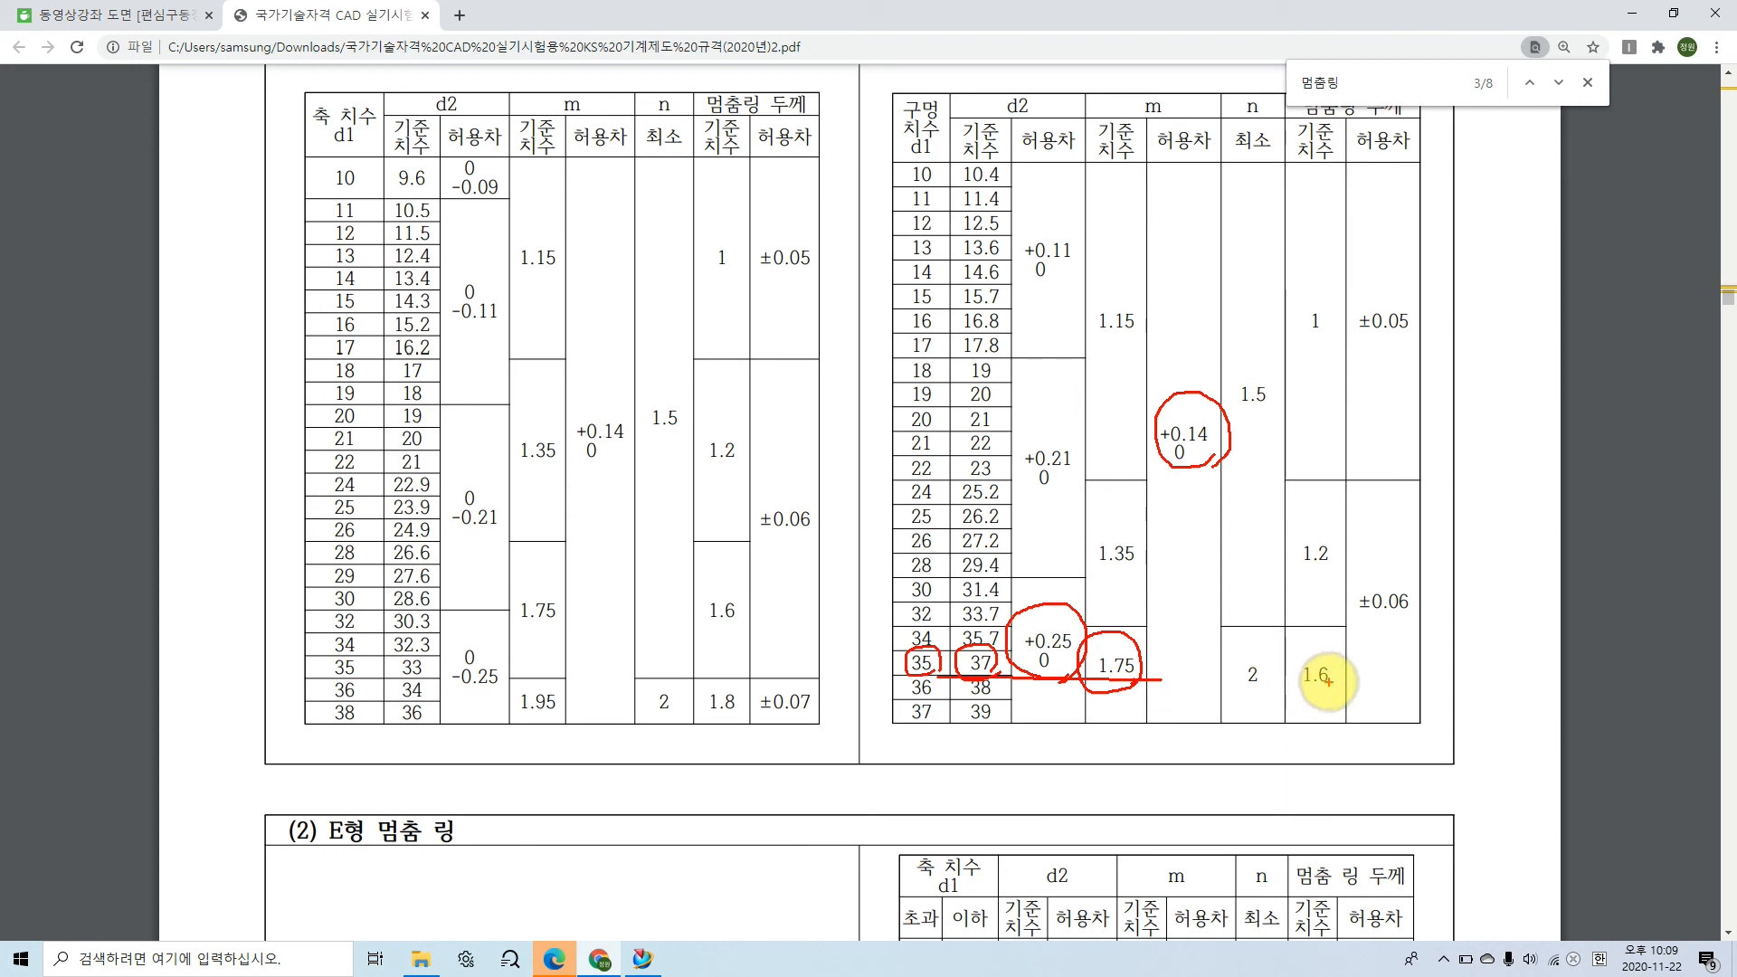
pyautogui.moveTo(1326, 692)
pyautogui.mouseDown()
pyautogui.moveTo(1293, 647)
pyautogui.moveTo(1338, 666)
pyautogui.moveTo(1318, 694)
pyautogui.mouseUp()
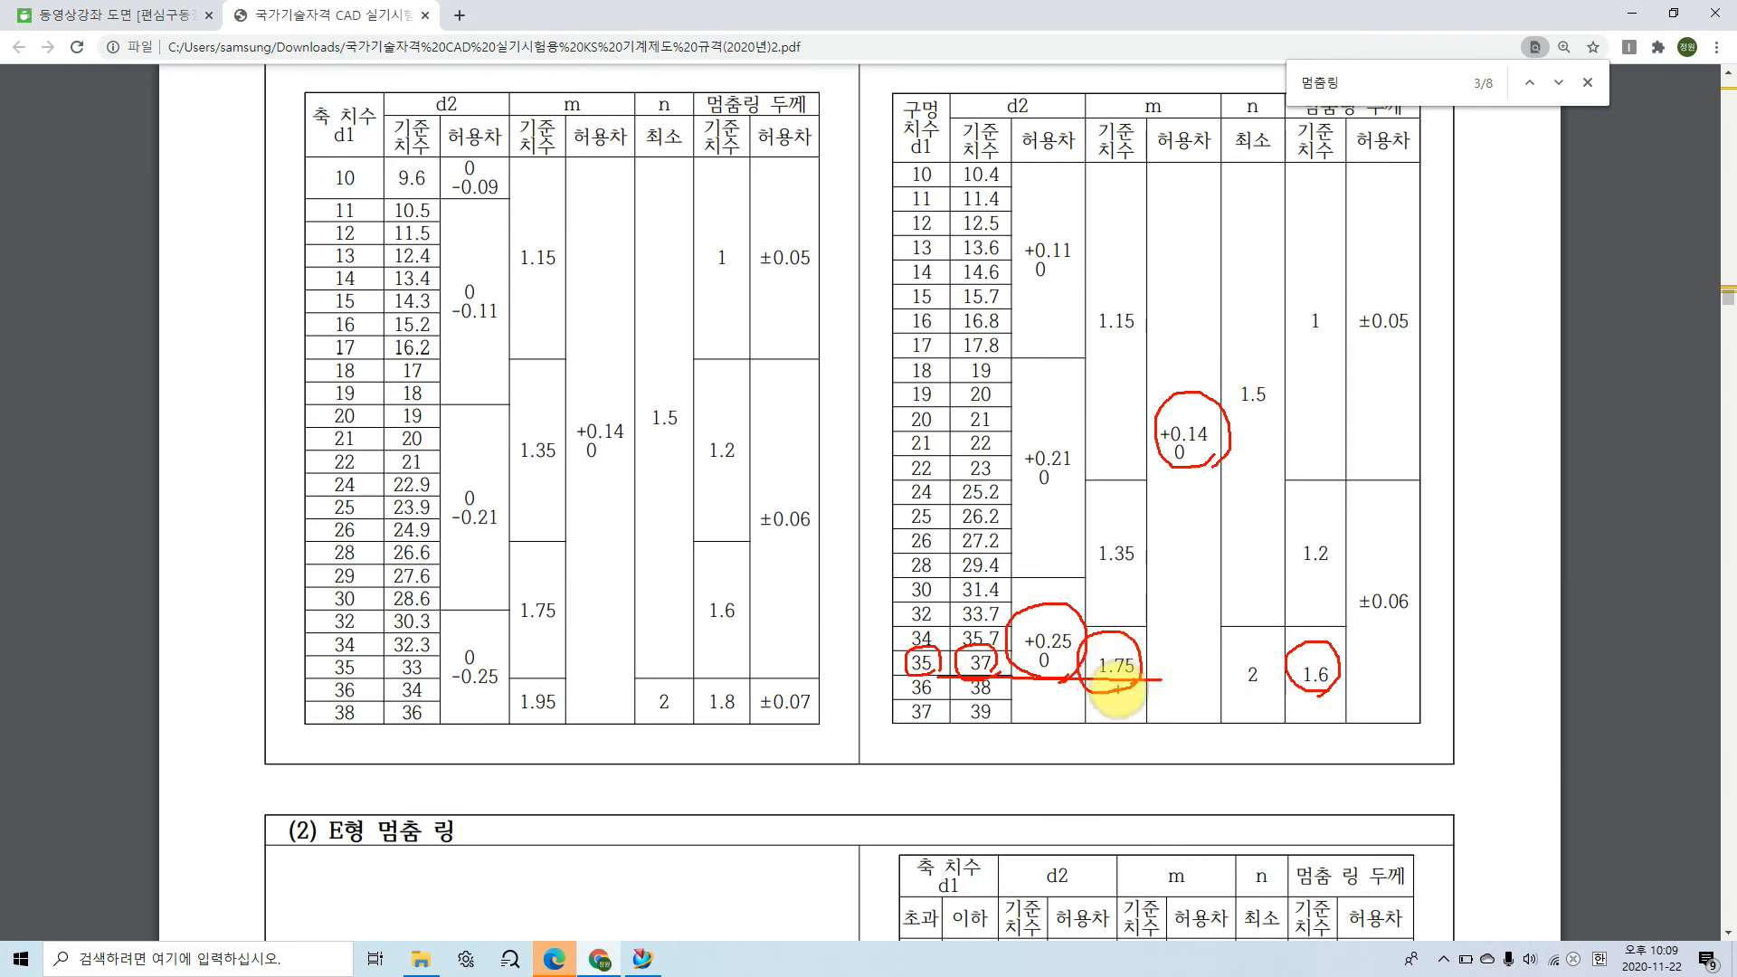
pyautogui.moveTo(966, 631); pyautogui.dragTo(1139, 604)
pyautogui.click(1063, 621)
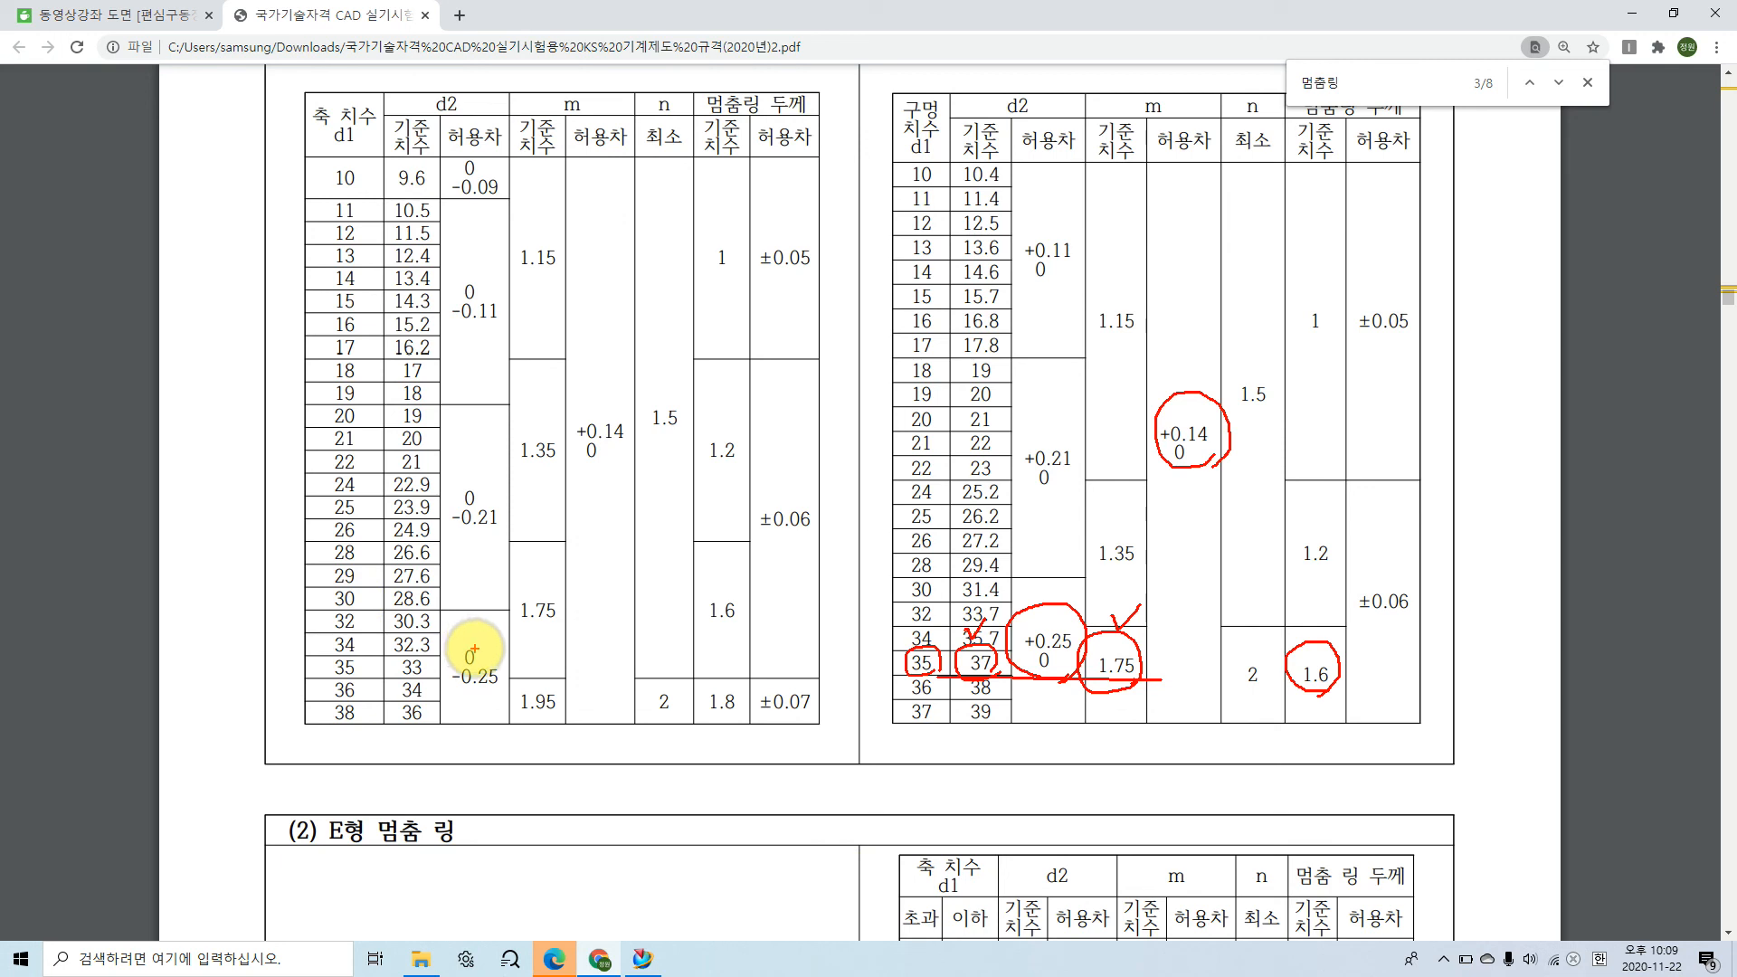
pyautogui.press('Escape')
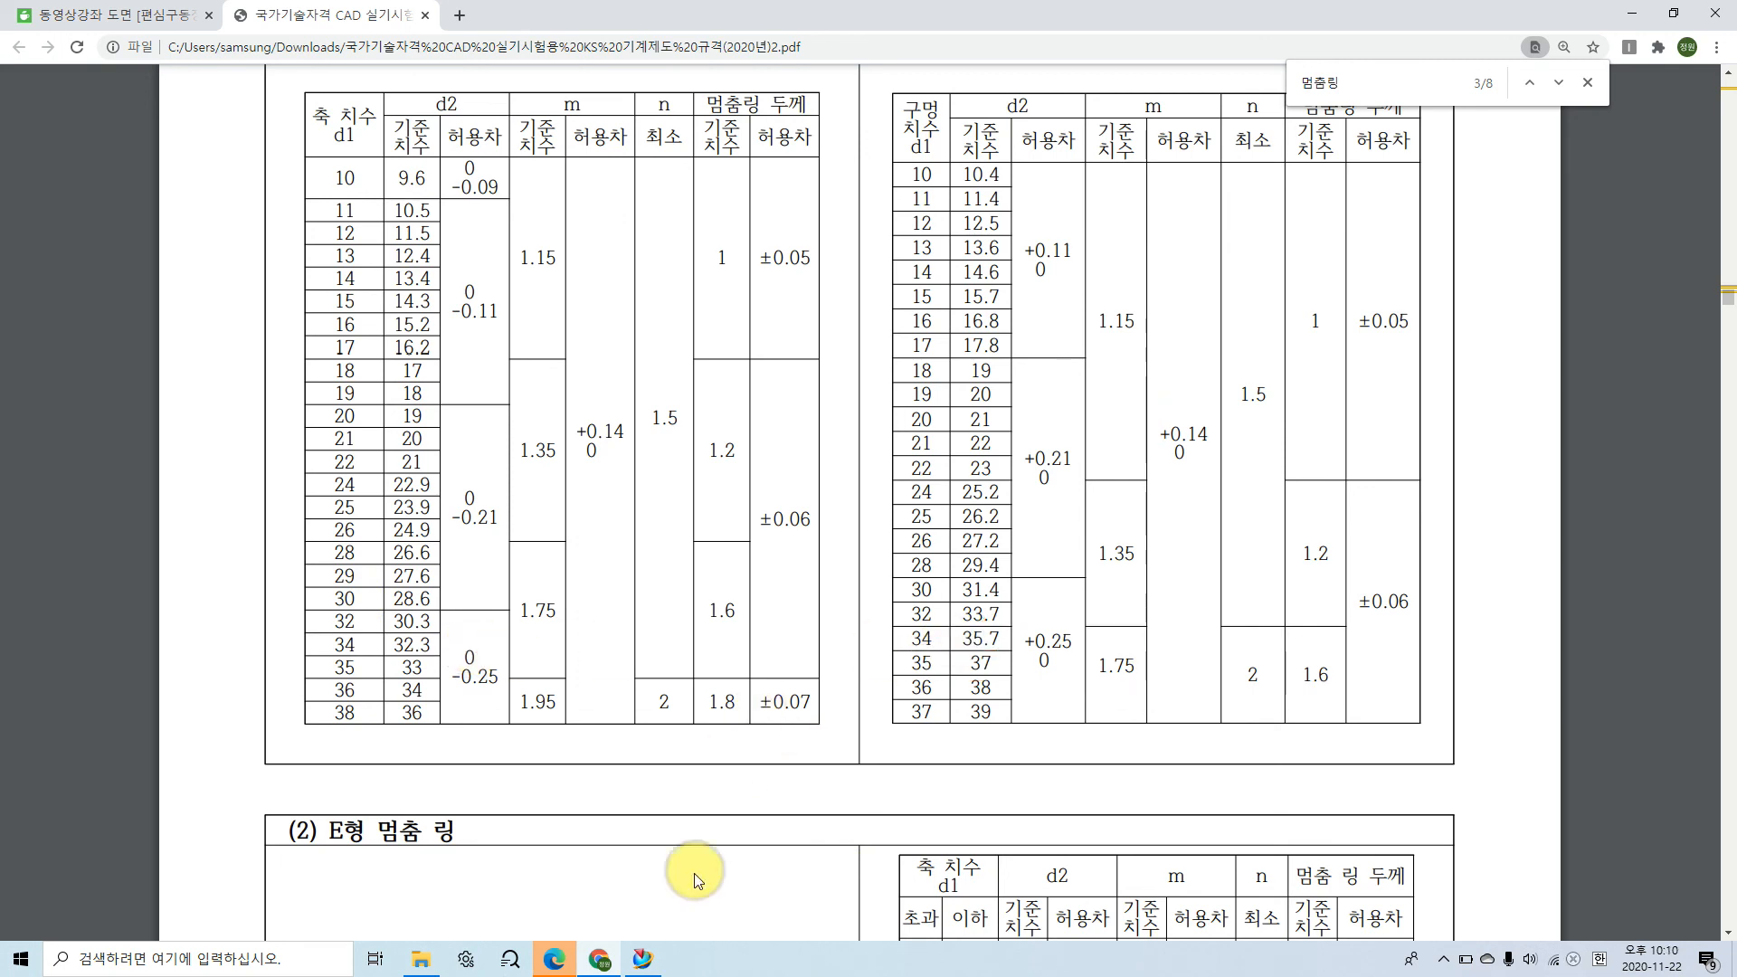
pyautogui.click(638, 961)
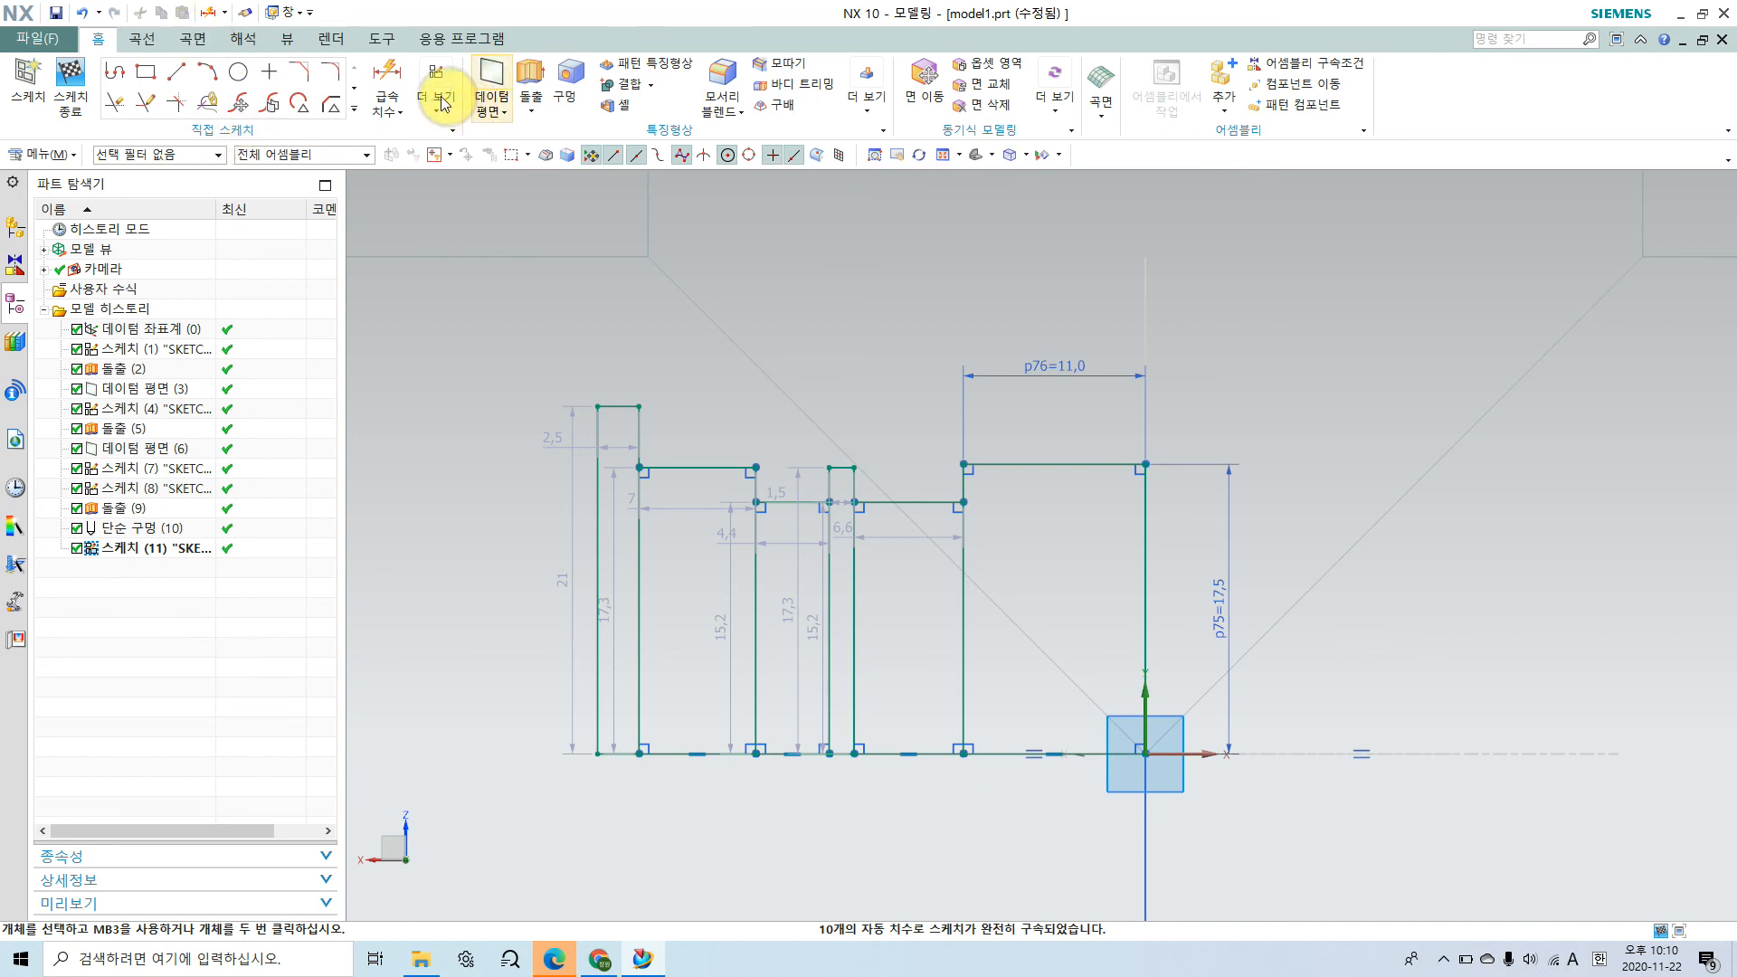
pyautogui.click(387, 90)
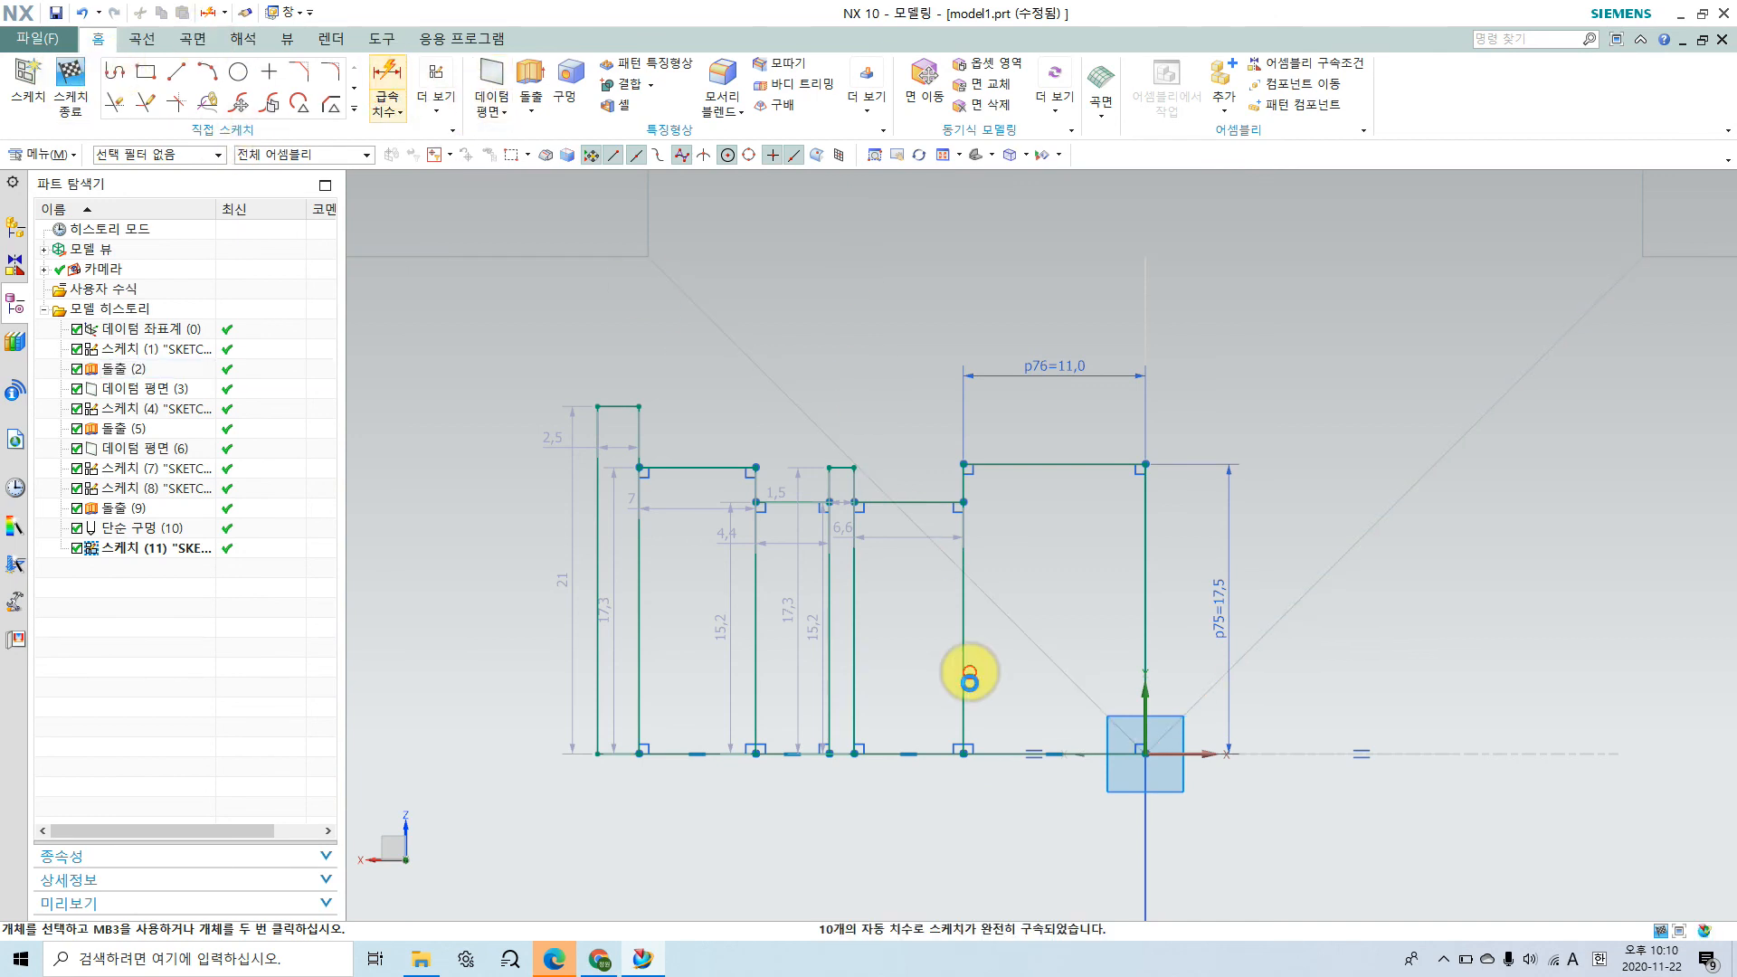
pyautogui.click(841, 470)
pyautogui.click(842, 753)
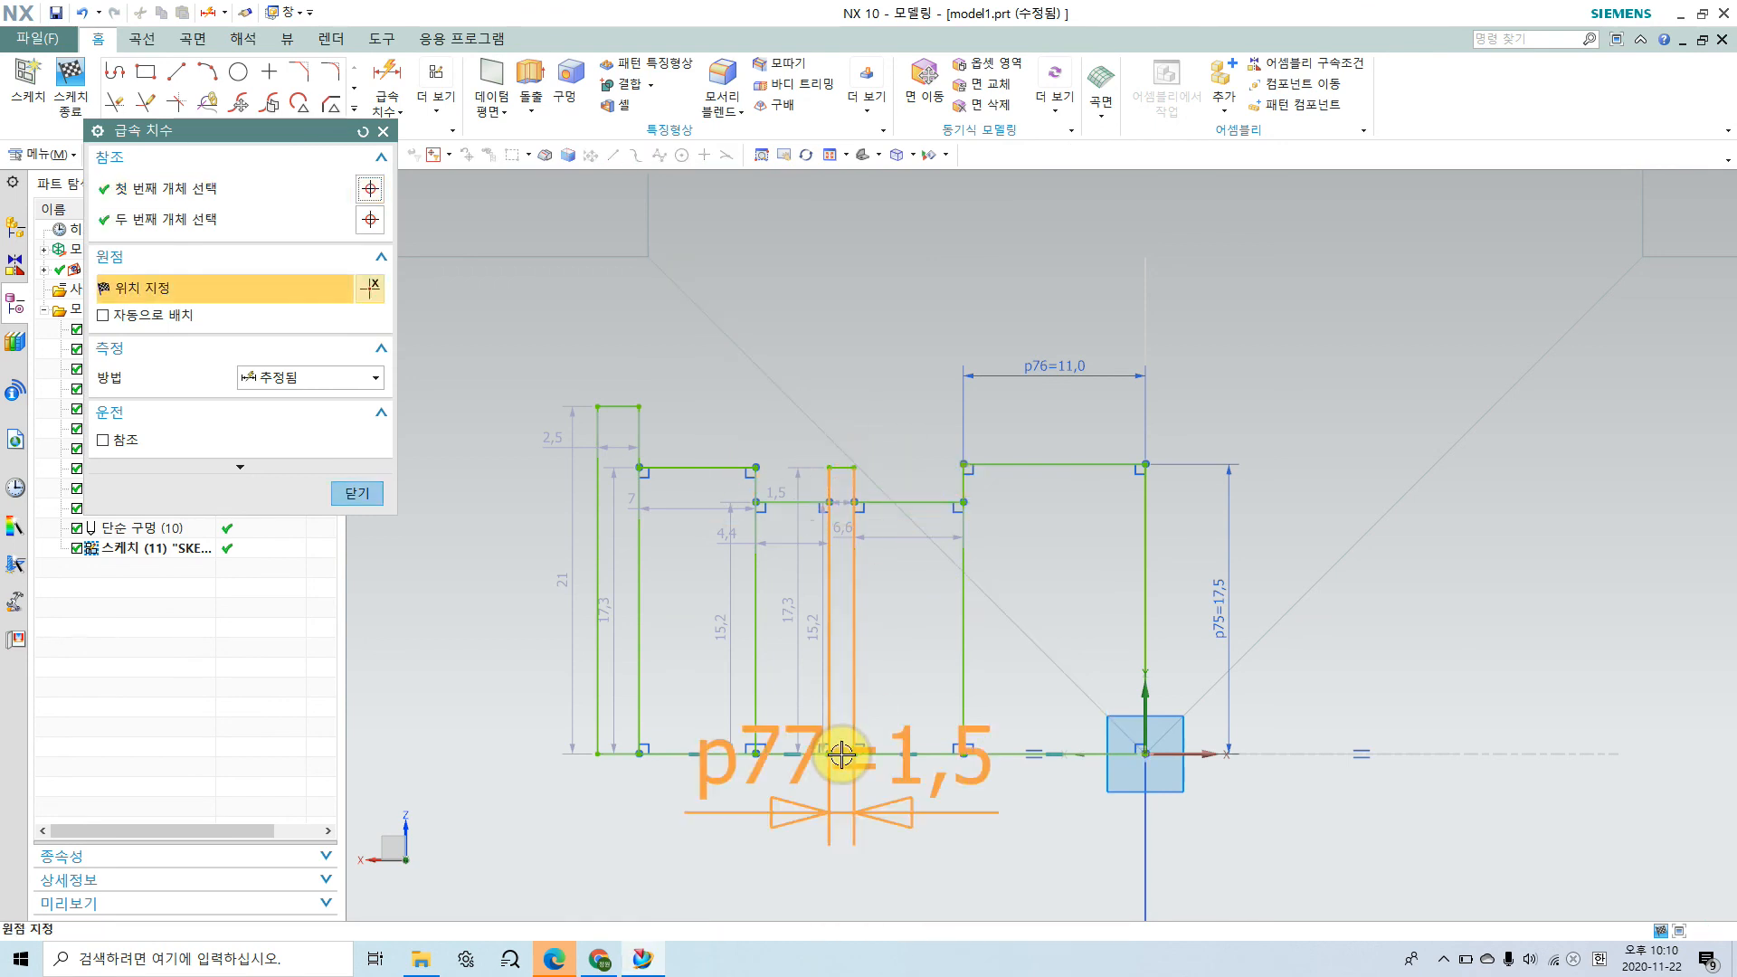
pyautogui.click(841, 755)
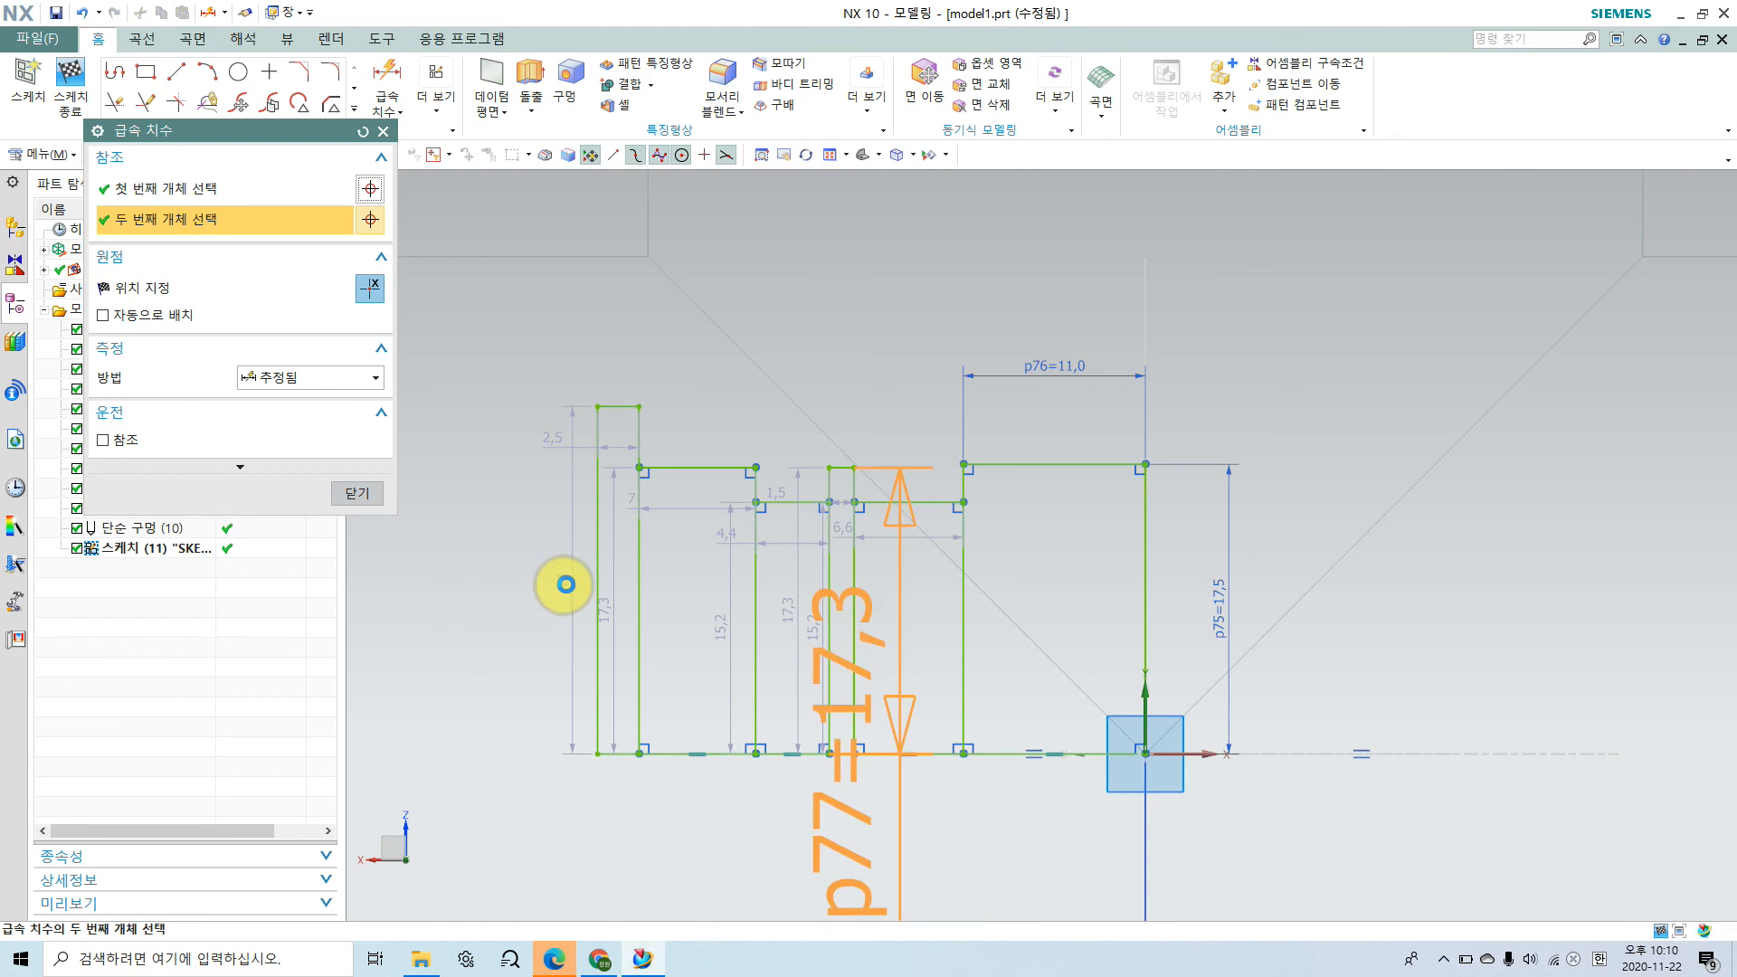
pyautogui.click(845, 588)
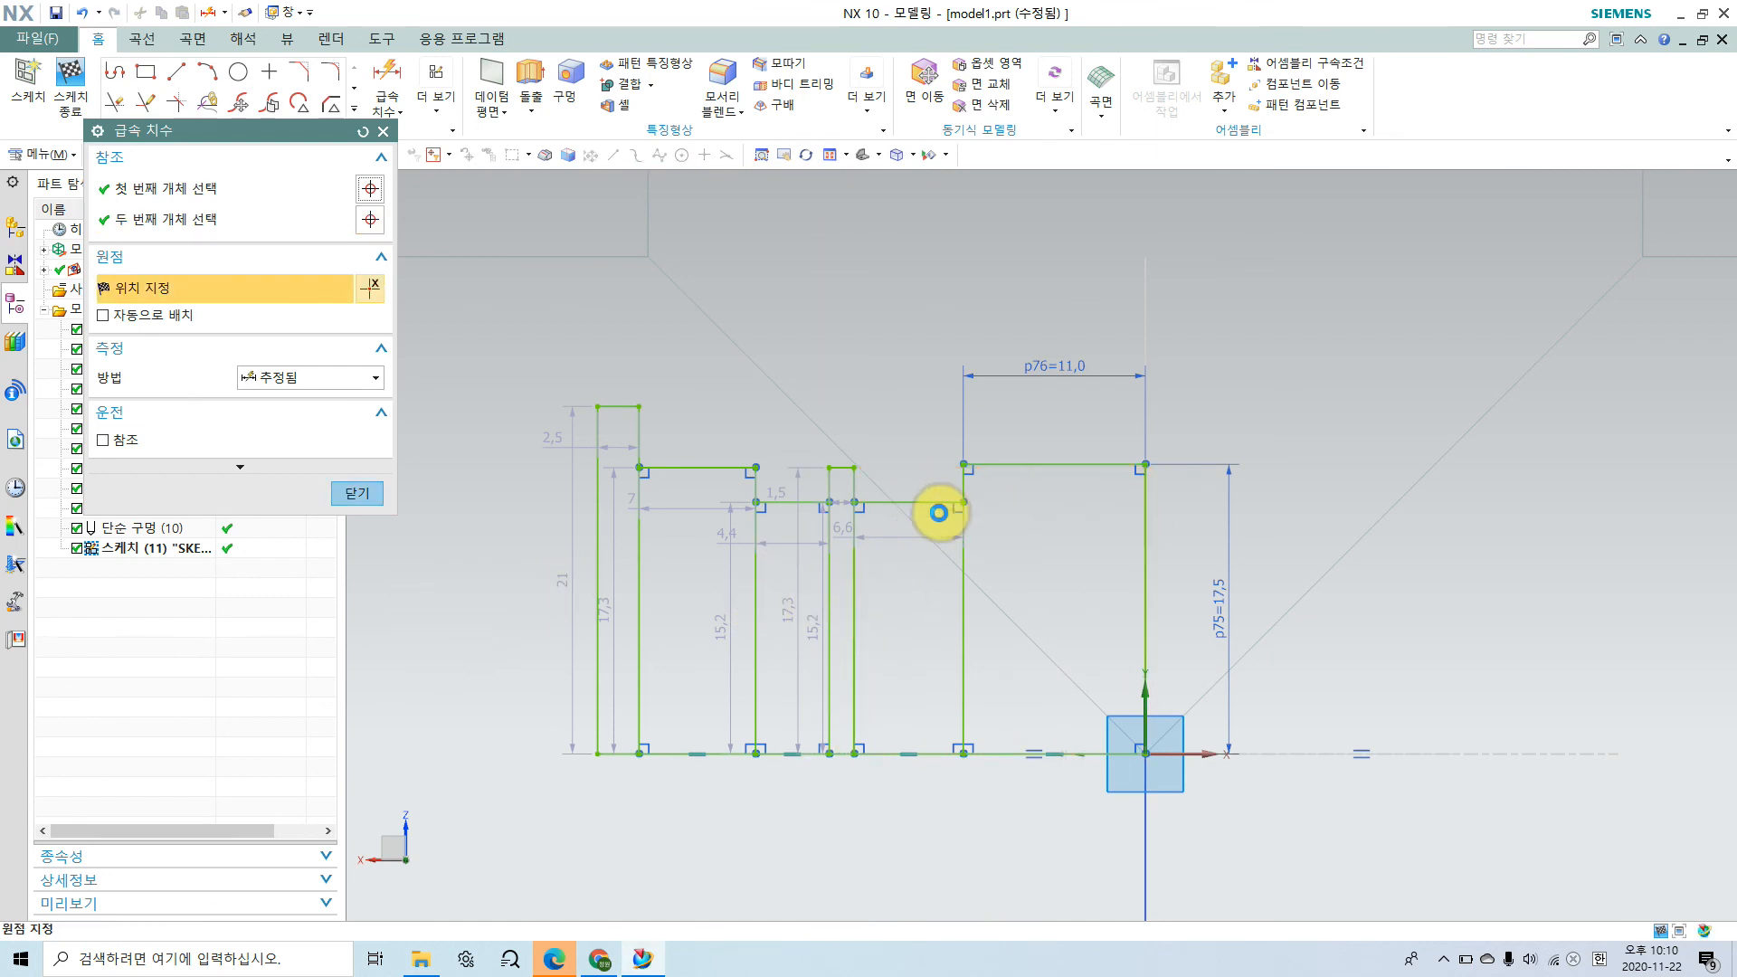
pyautogui.press('Escape')
pyautogui.click(179, 97)
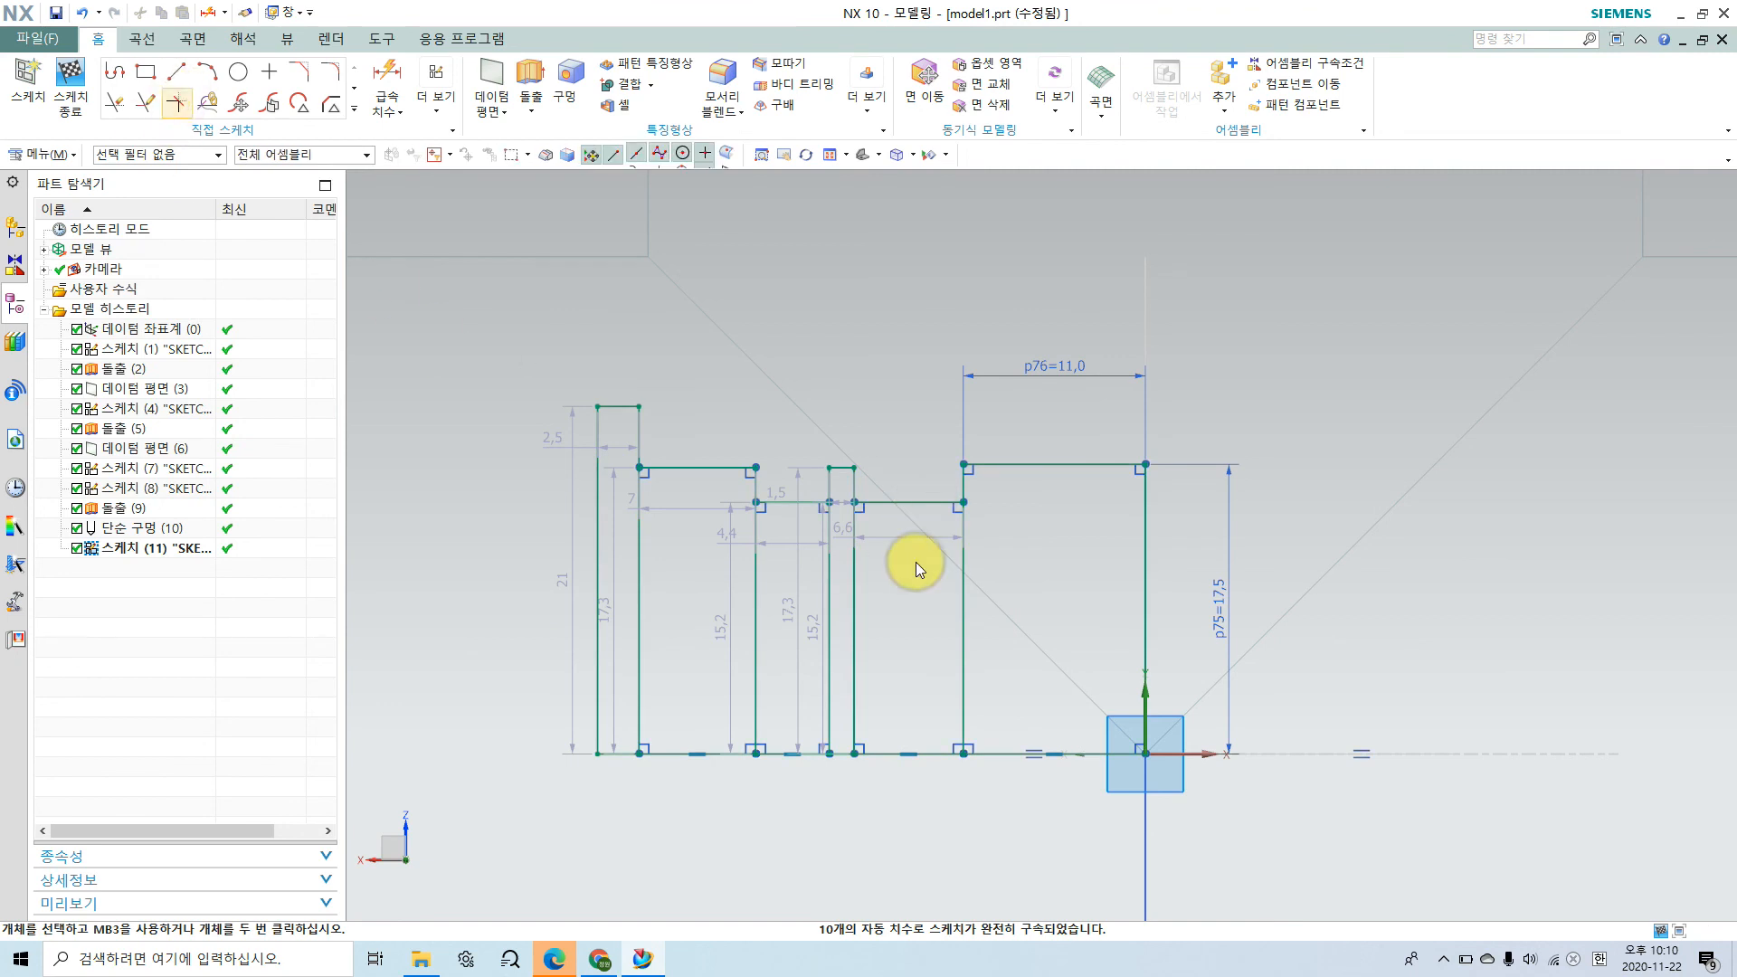
pyautogui.press('Escape')
# Step: Dimension the height of the second rectangle, next to the 11 mm wide bearing rectangle, as 37/2 for the retaining ring groove
pyautogui.click(926, 503)
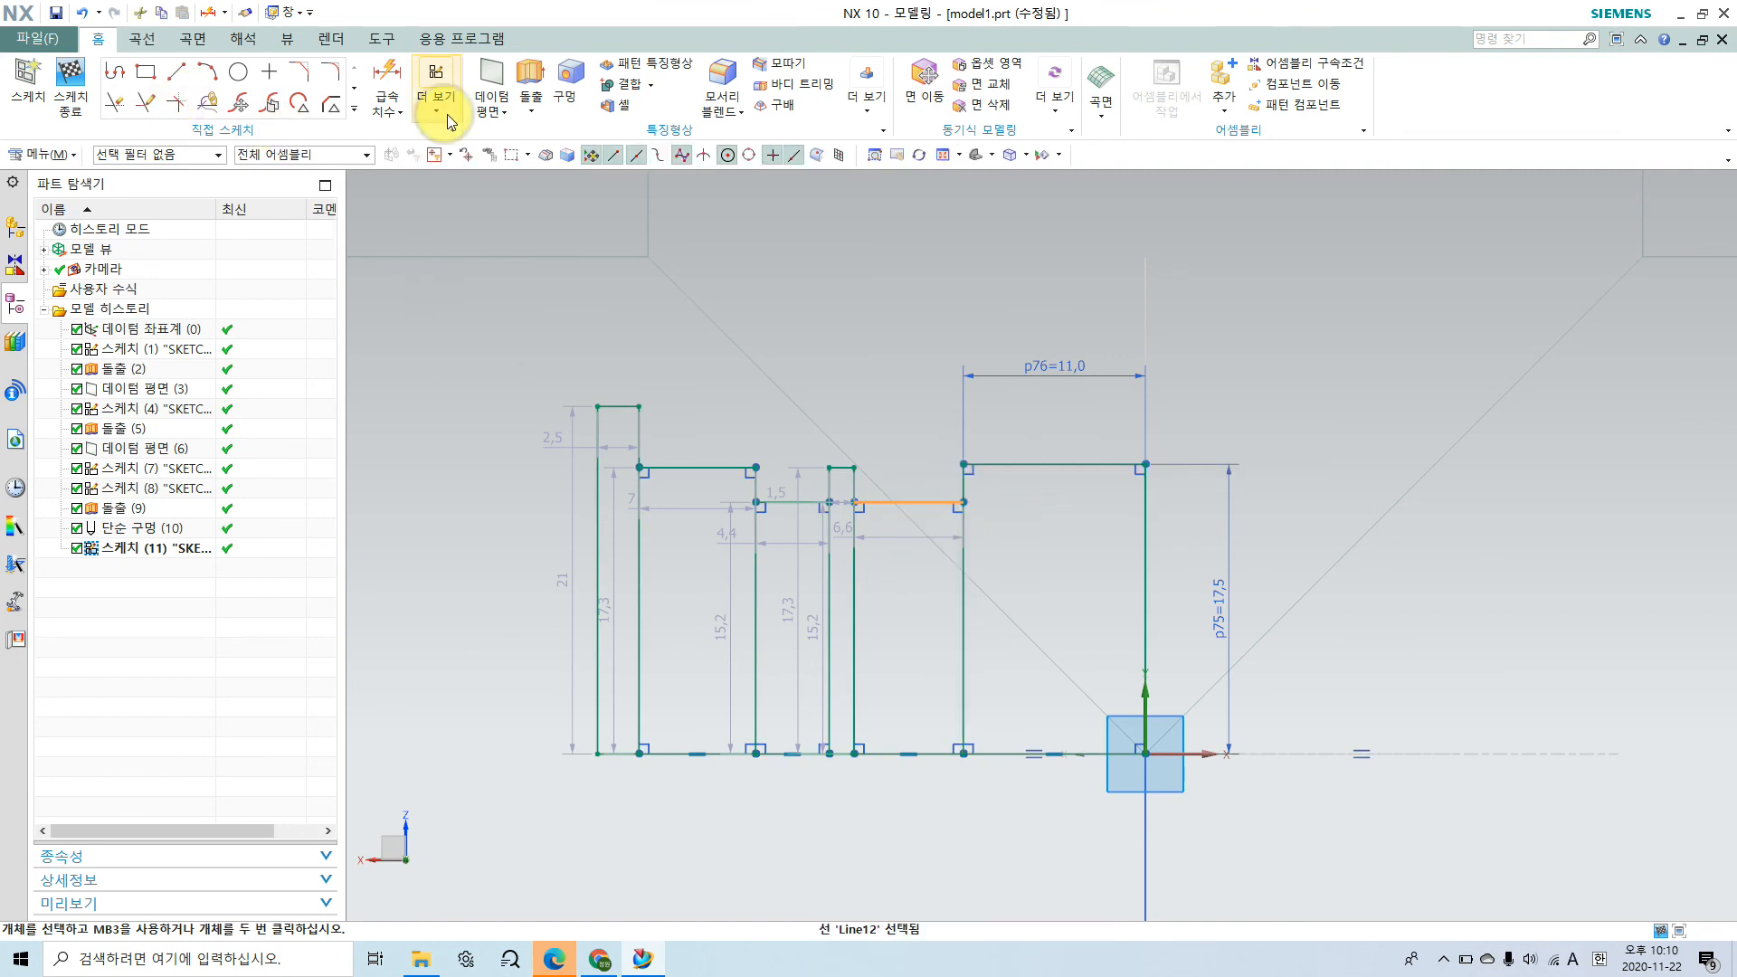
pyautogui.click(387, 86)
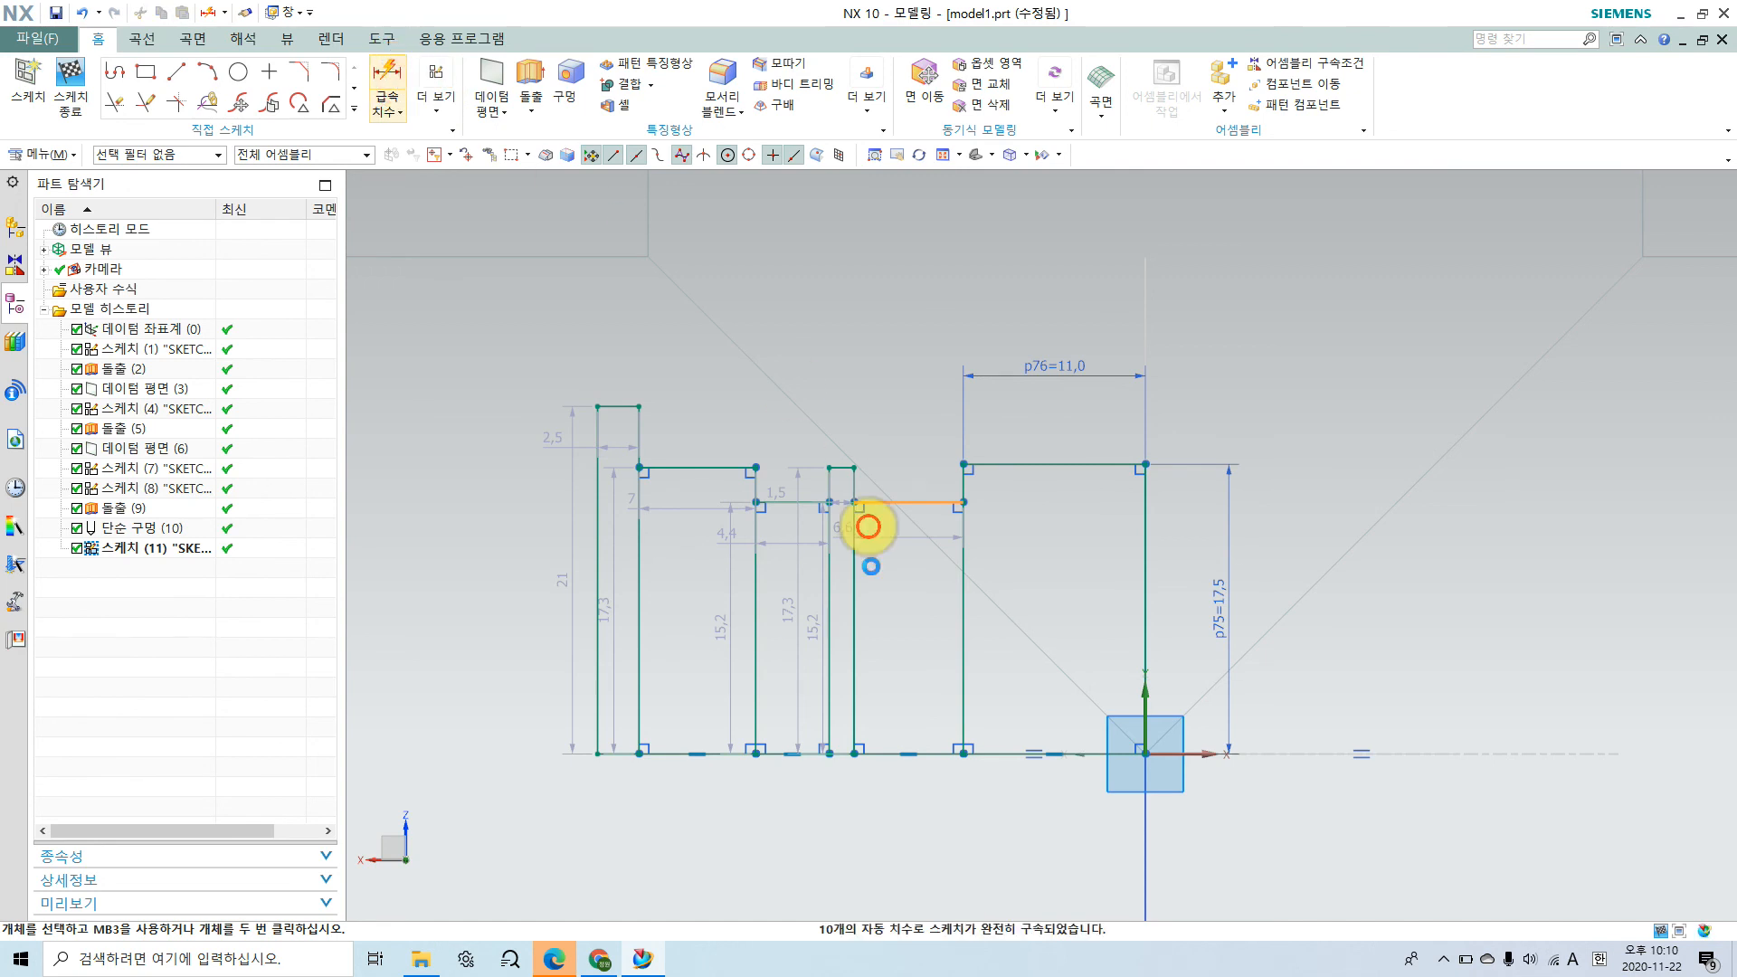
pyautogui.click(884, 753)
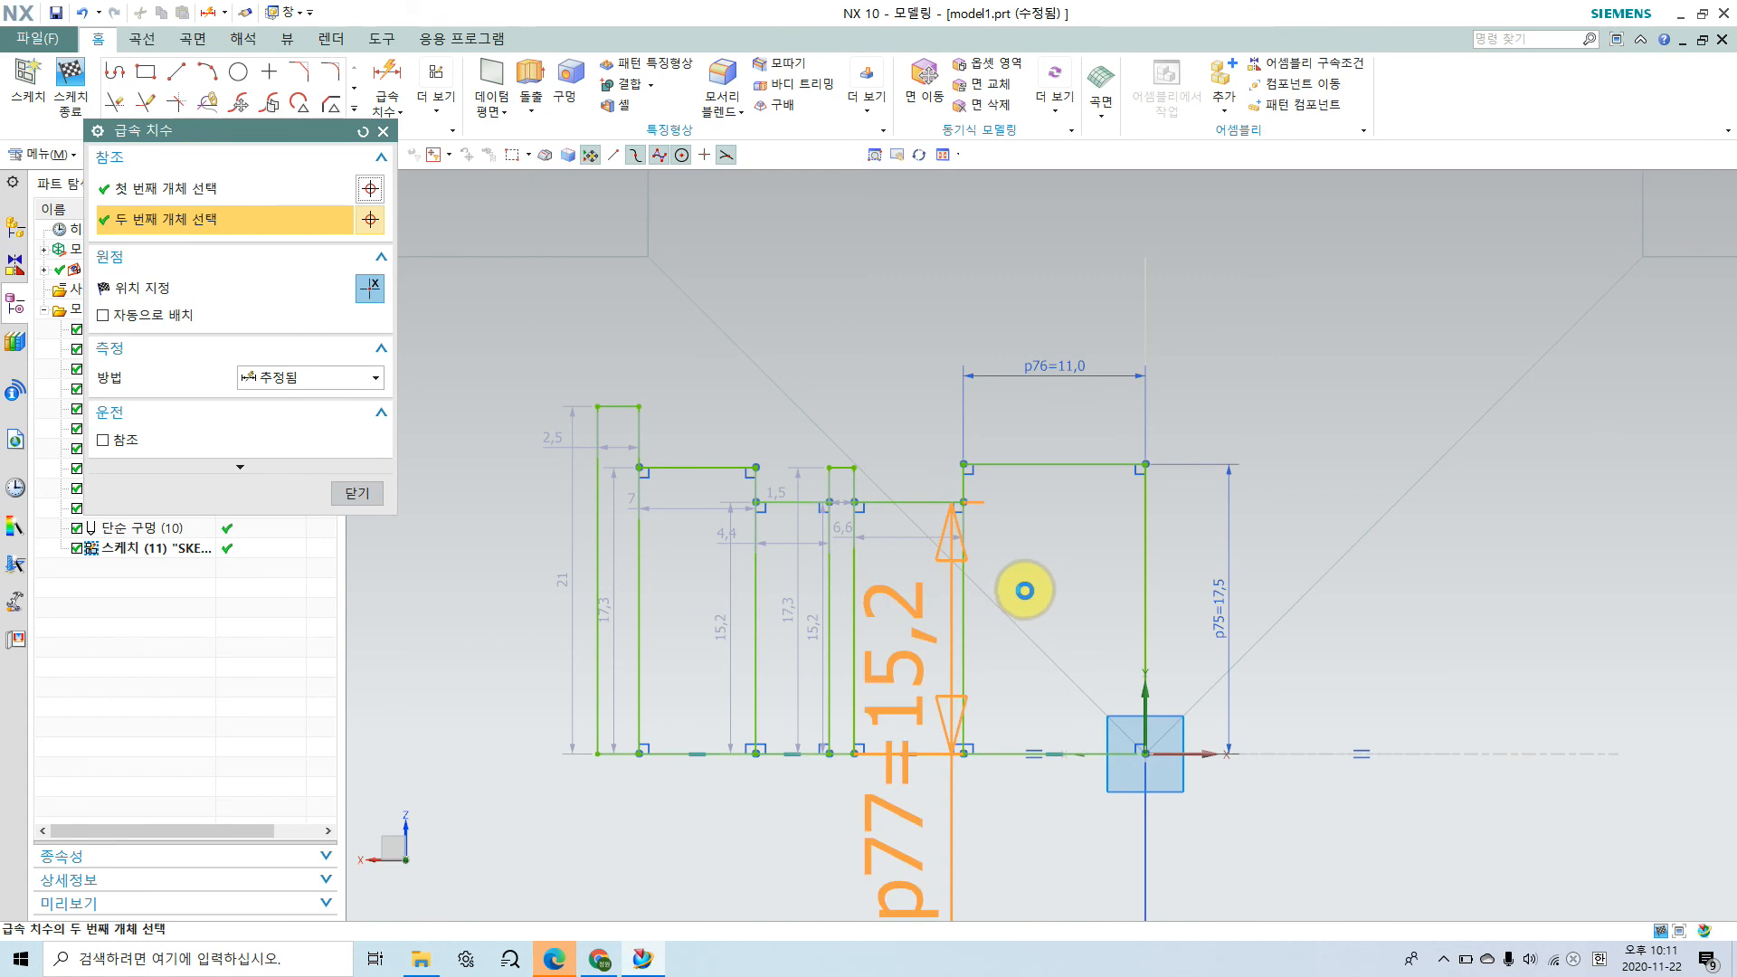
pyautogui.click(1034, 583)
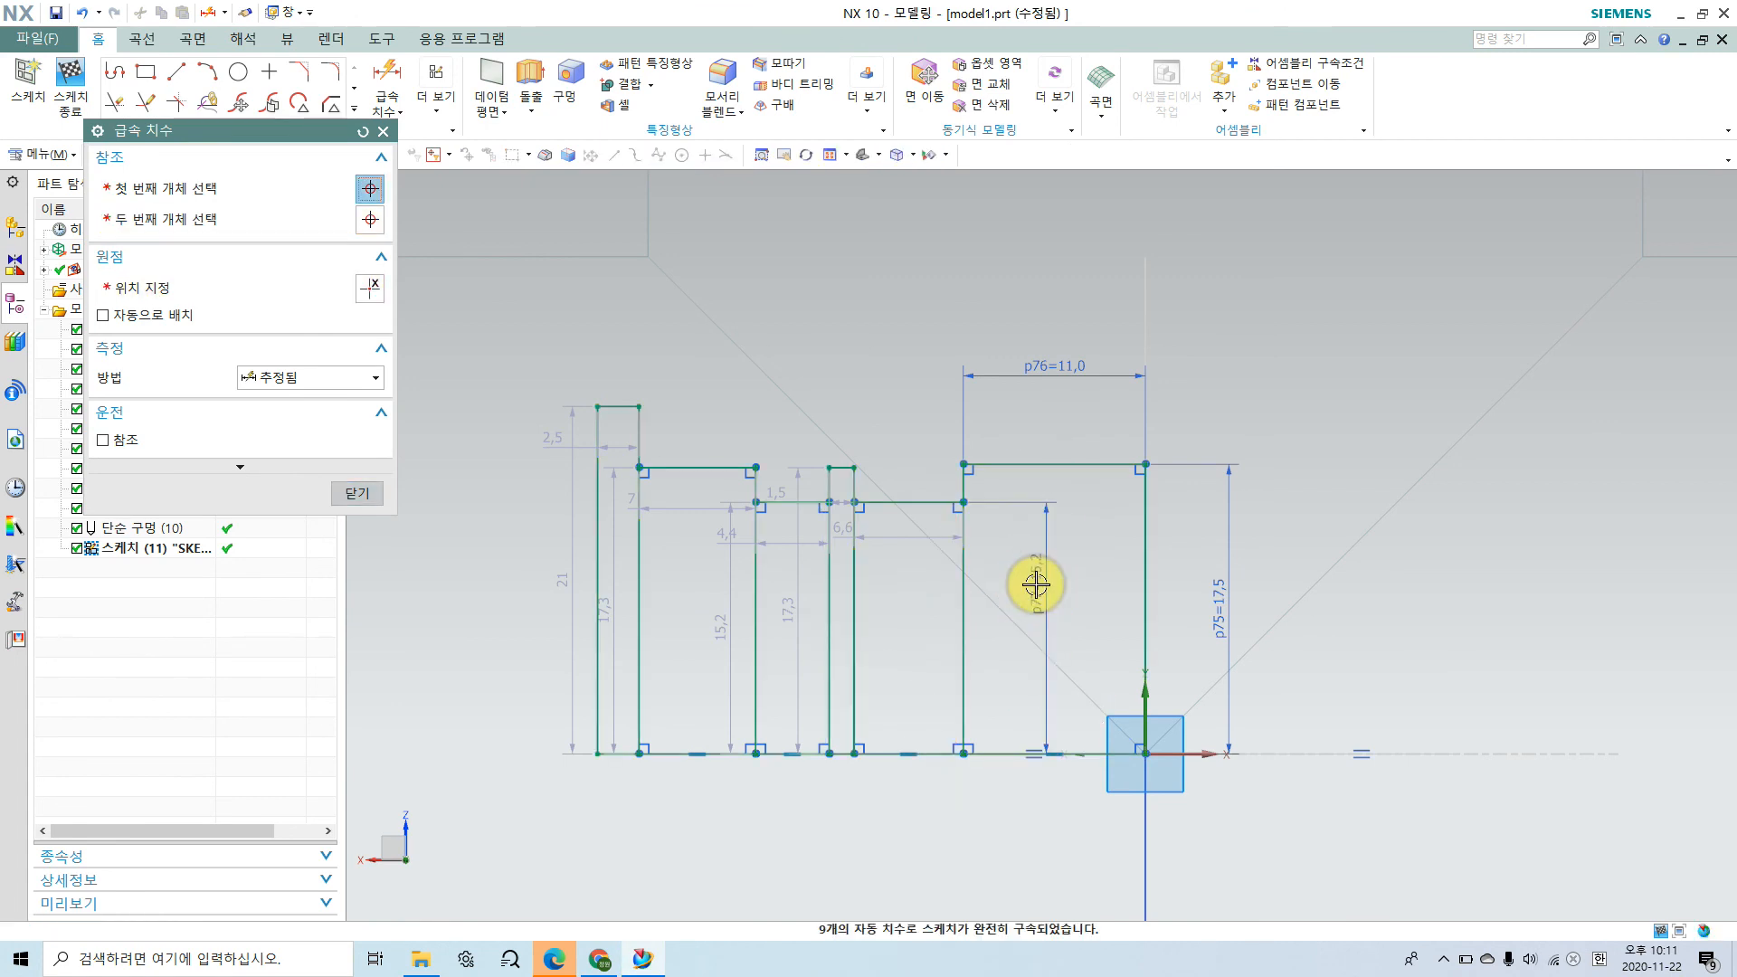
pyautogui.doubleClick(1036, 585)
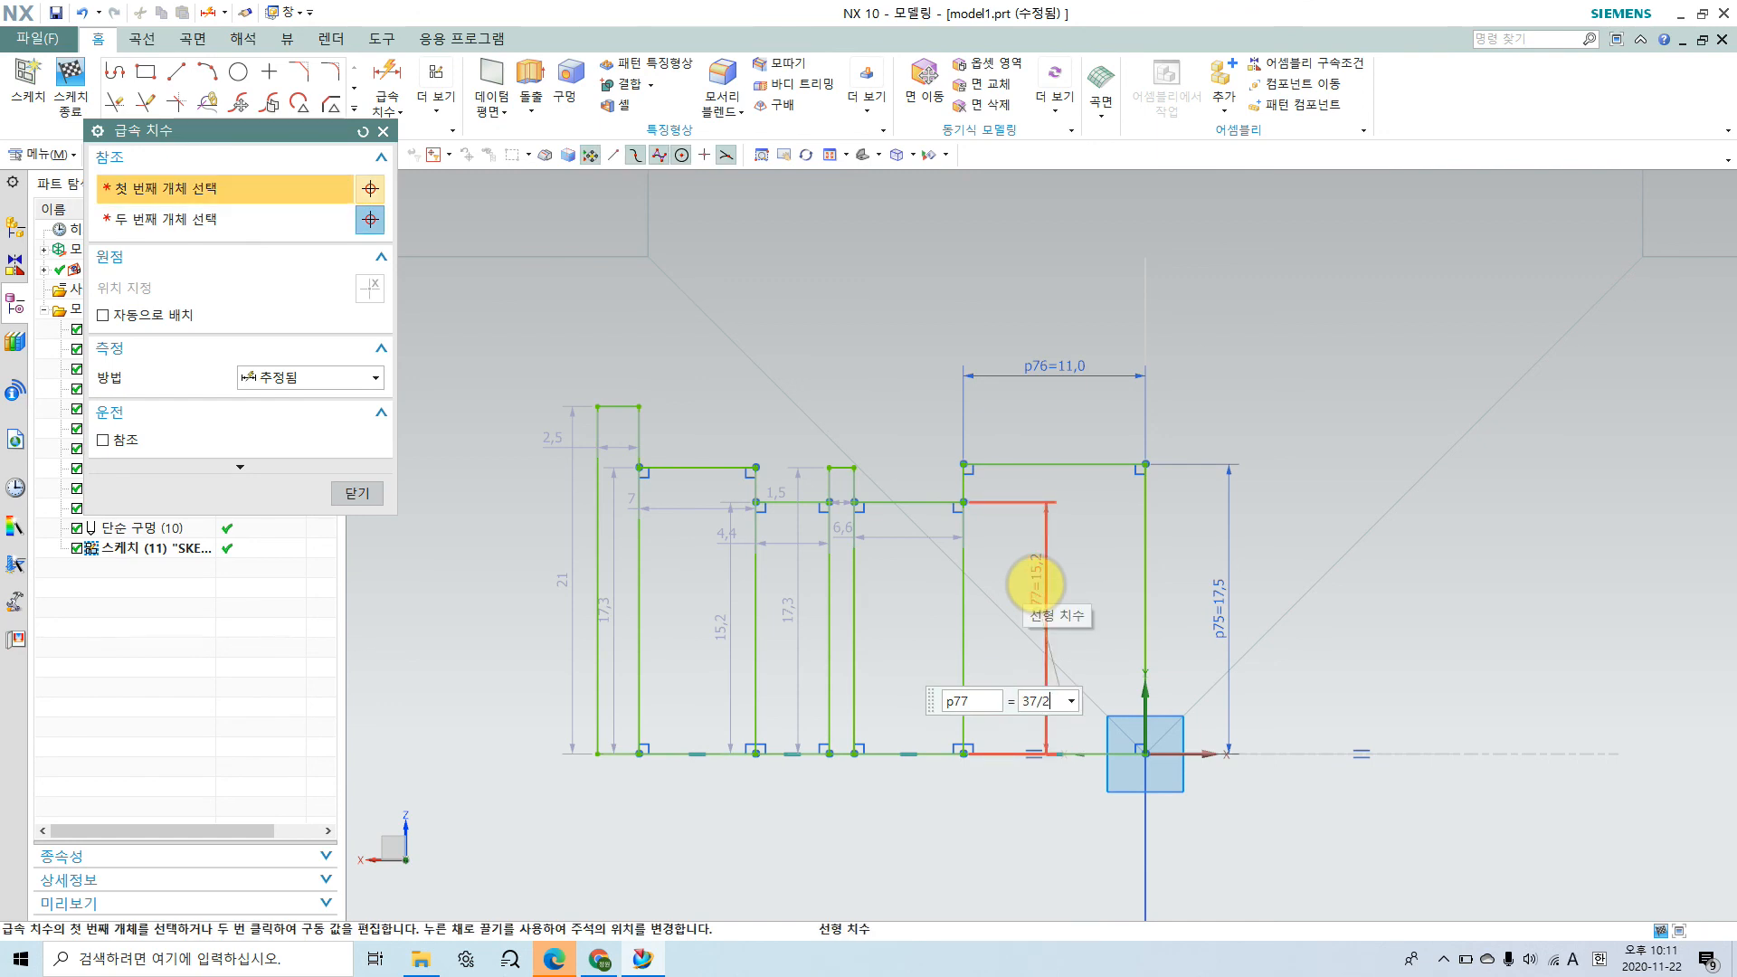
pyautogui.write('37/2')
pyautogui.press('Return')
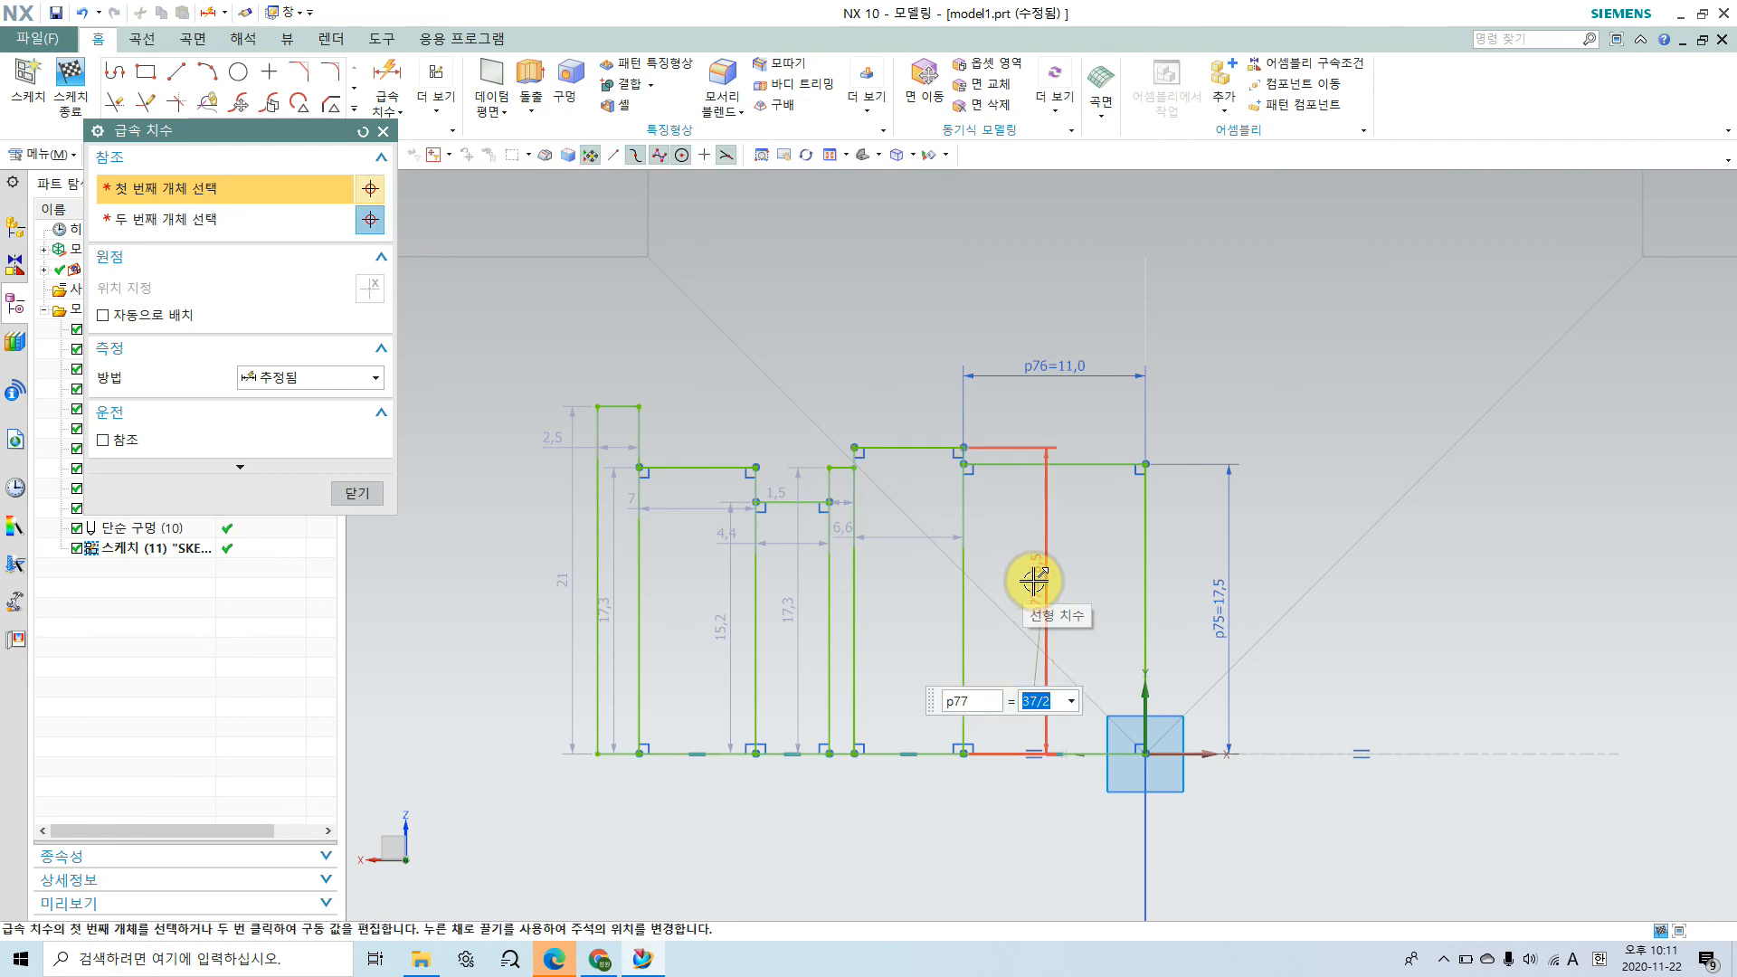
# Step: Dimension the width of the retaining ring groove rectangle as 1.75 mm and finish dimensioning
pyautogui.click(904, 448)
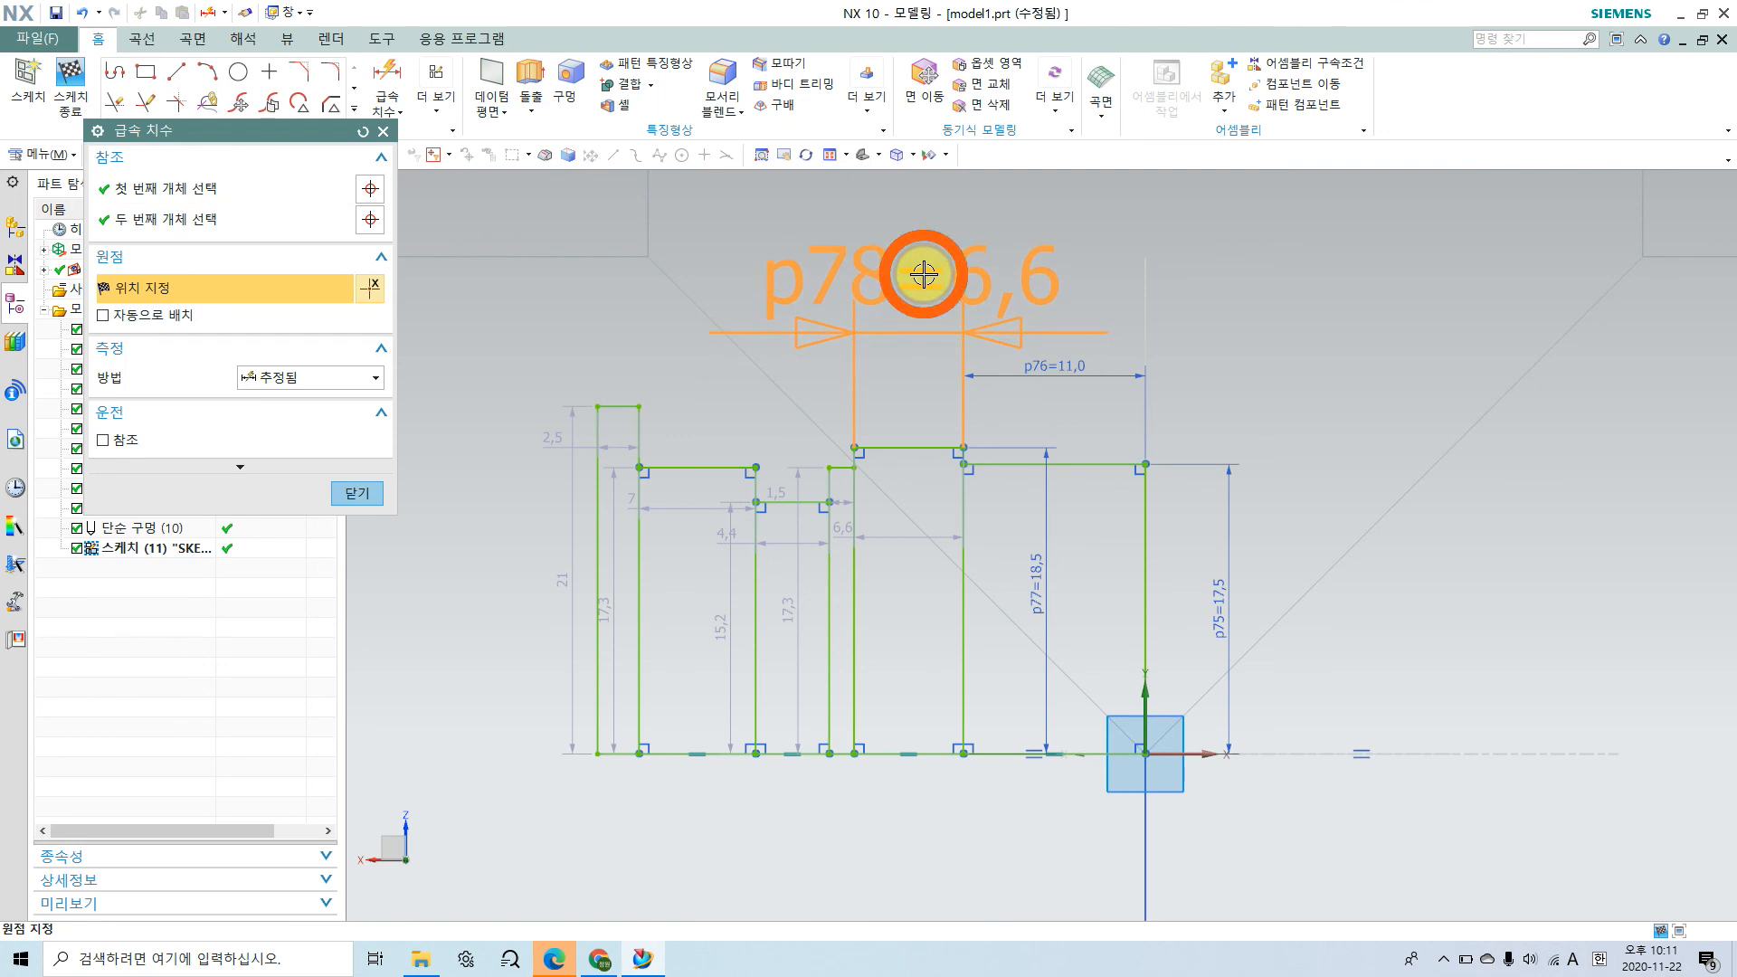
pyautogui.click(923, 273)
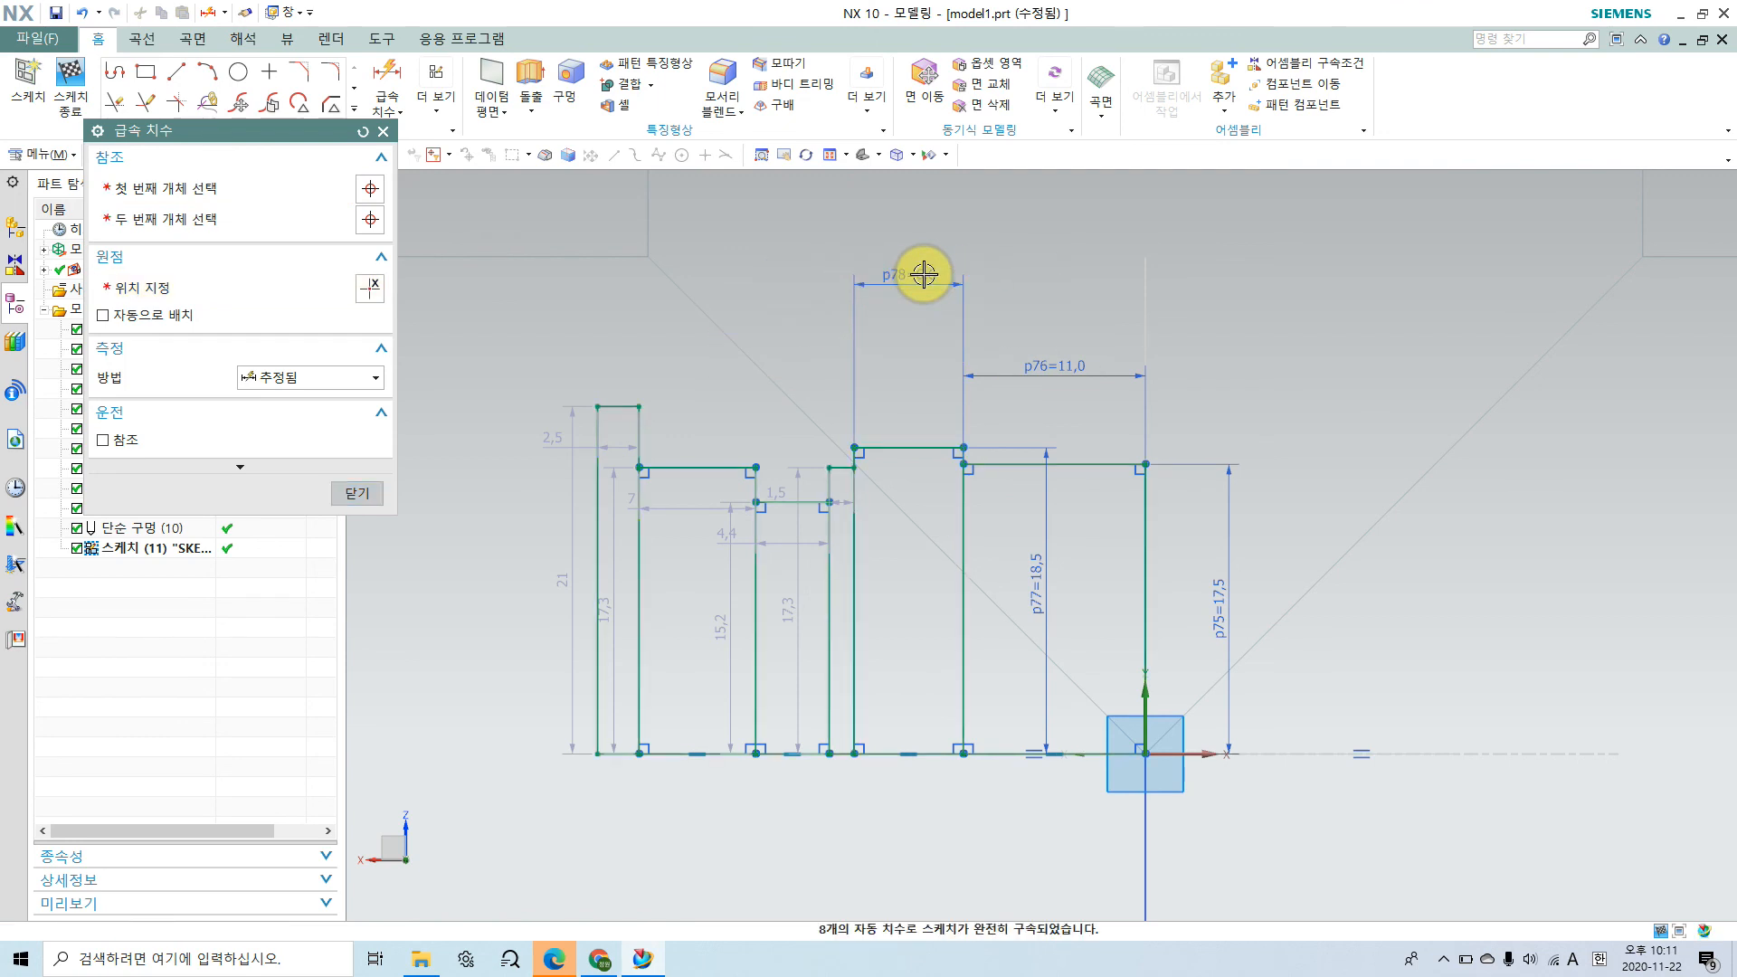
pyautogui.write('1.75')
pyautogui.press('Return')
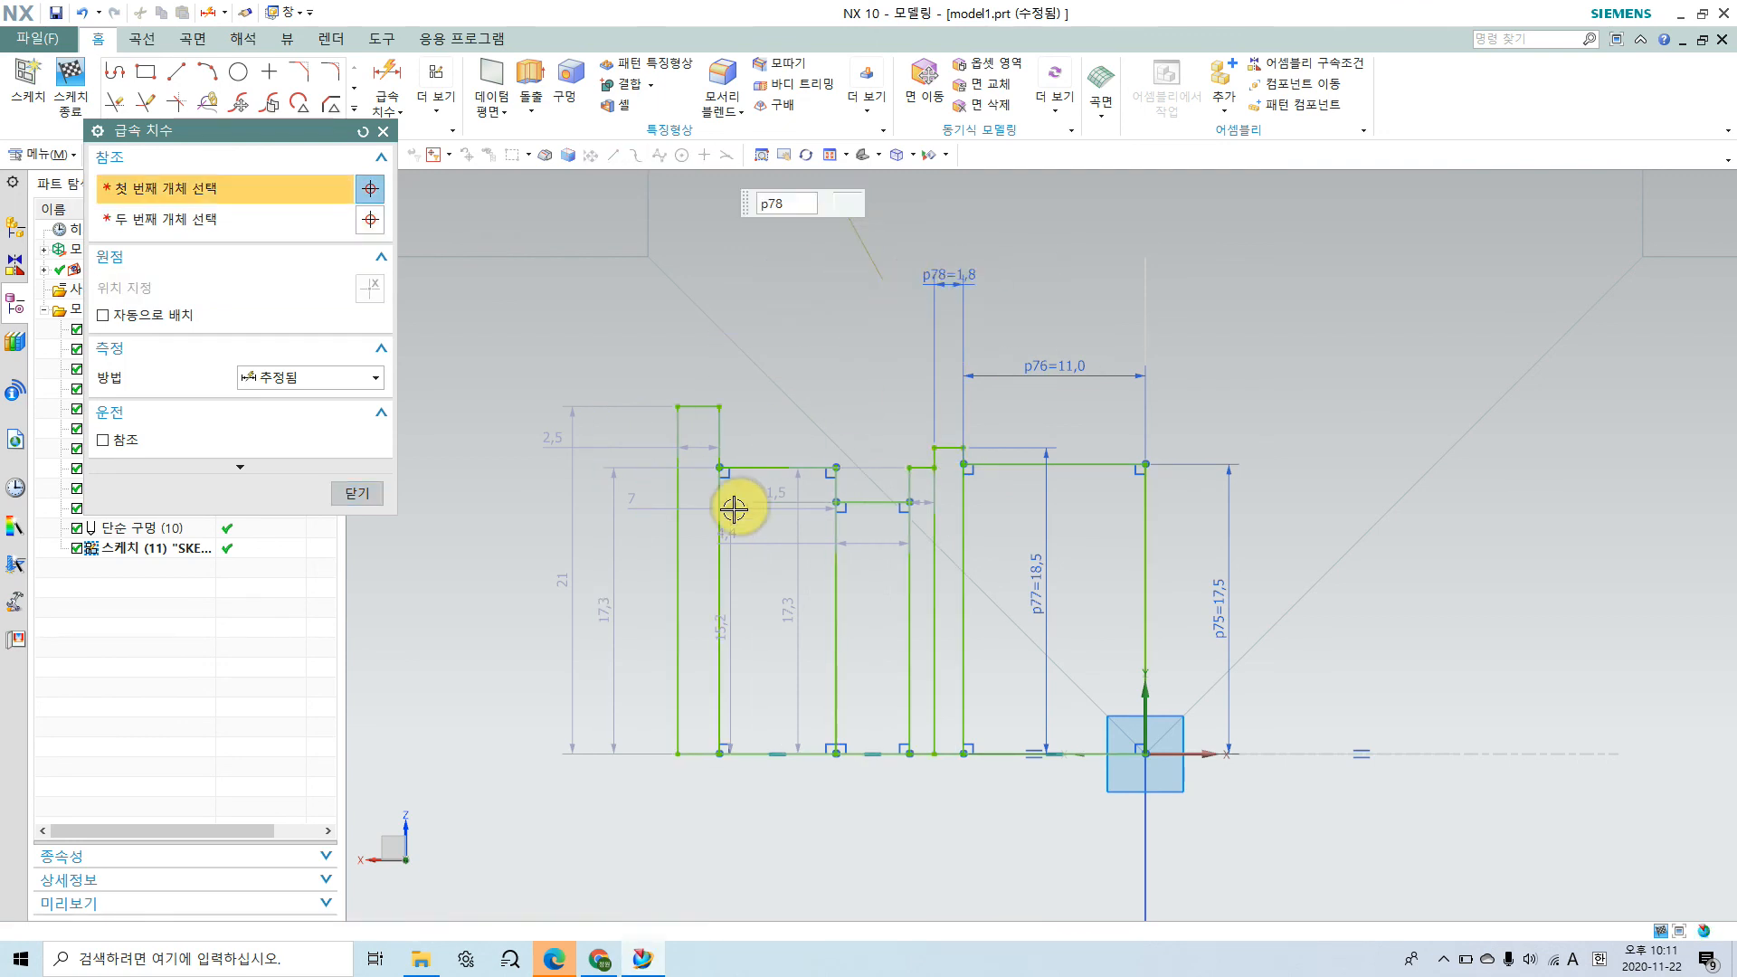
pyautogui.click(355, 495)
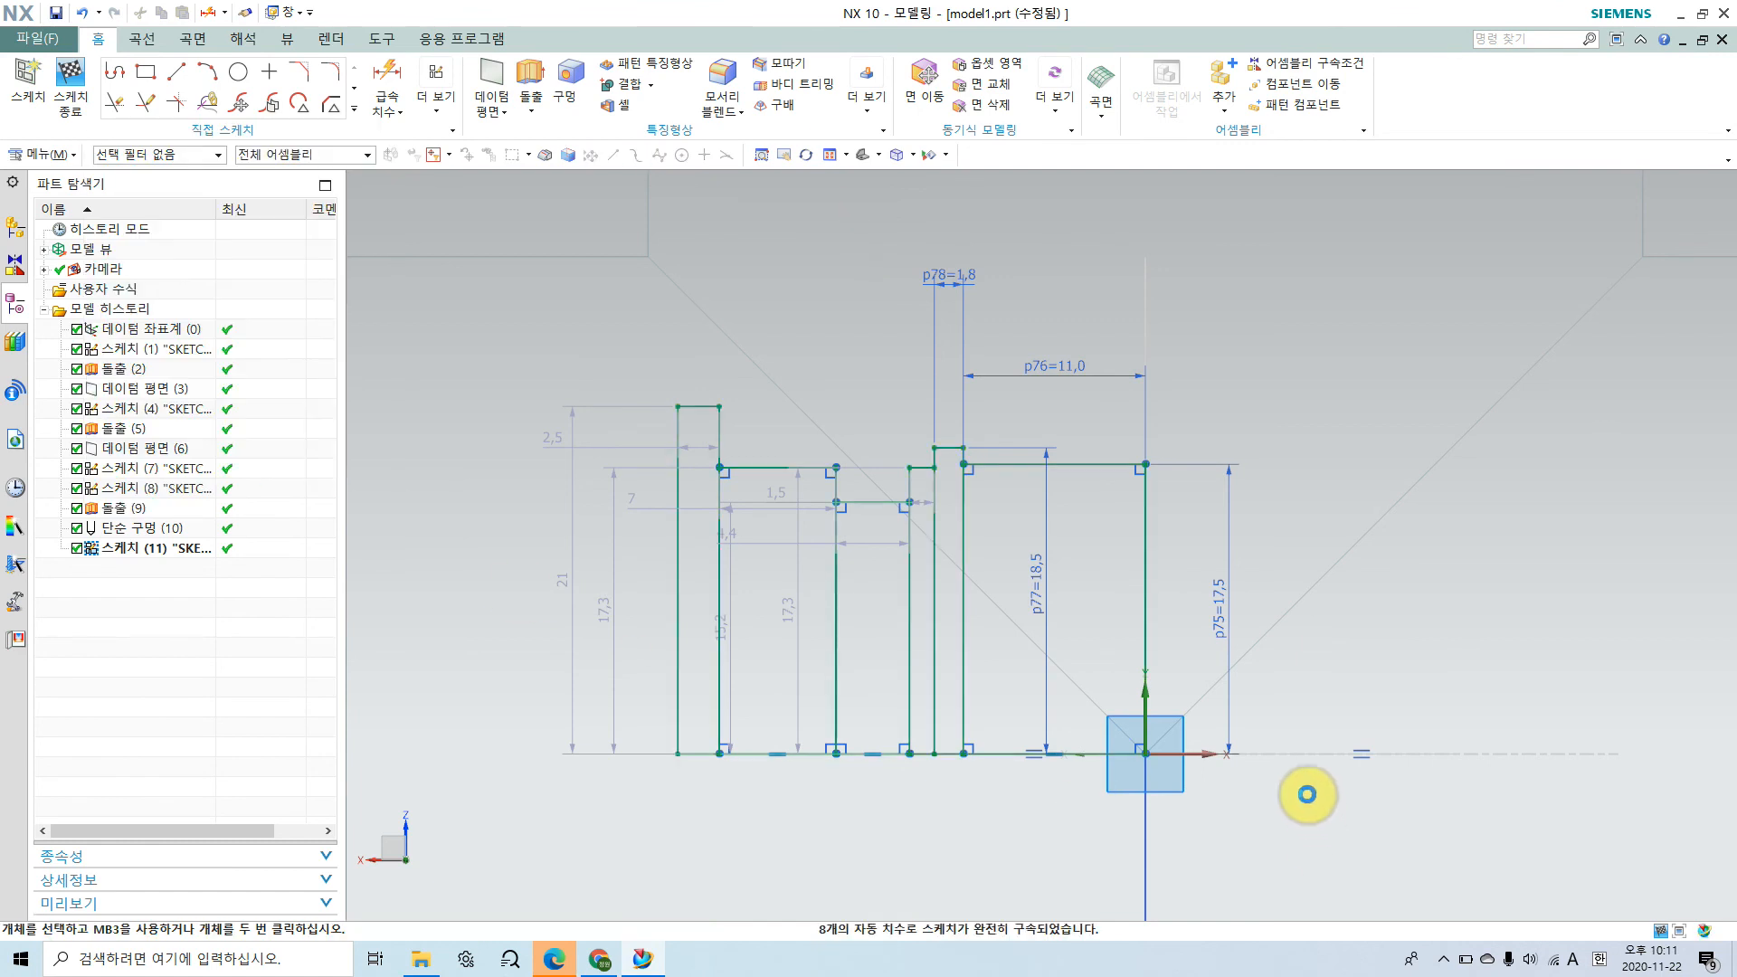
pyautogui.click(1302, 788)
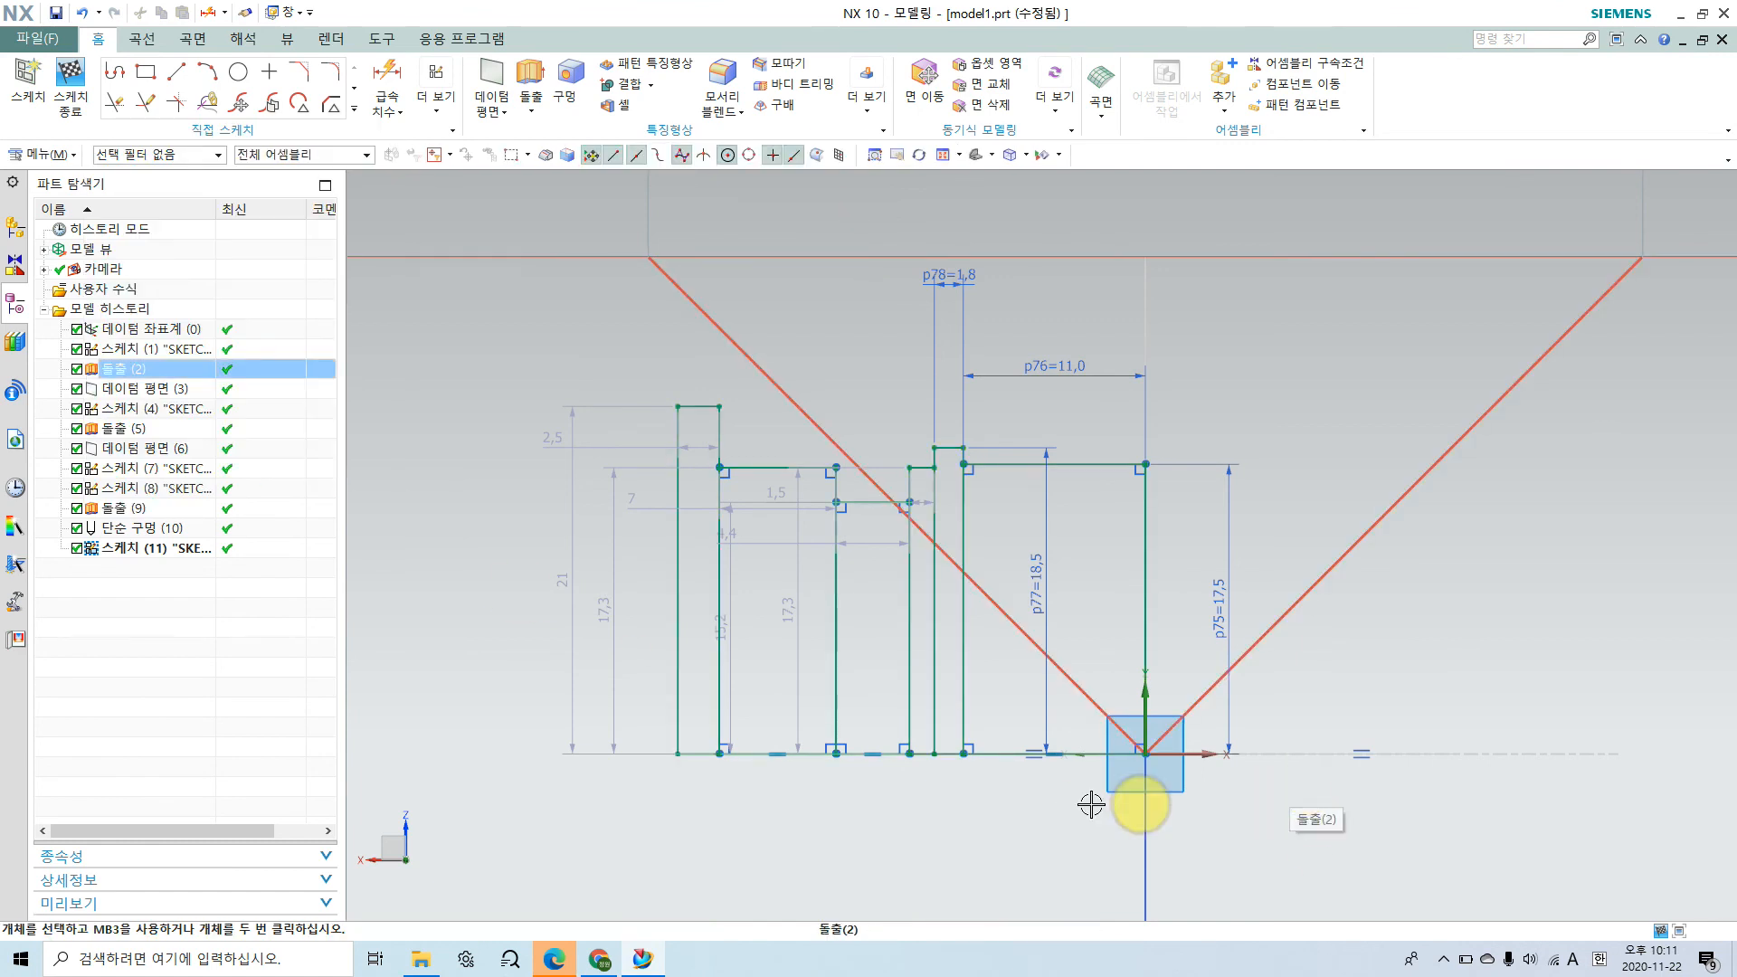
# Step: Switch to the assembly drawing in the browser, mark the bore line from the retaining ring to the bearing, and return to NX
pyautogui.click(600, 959)
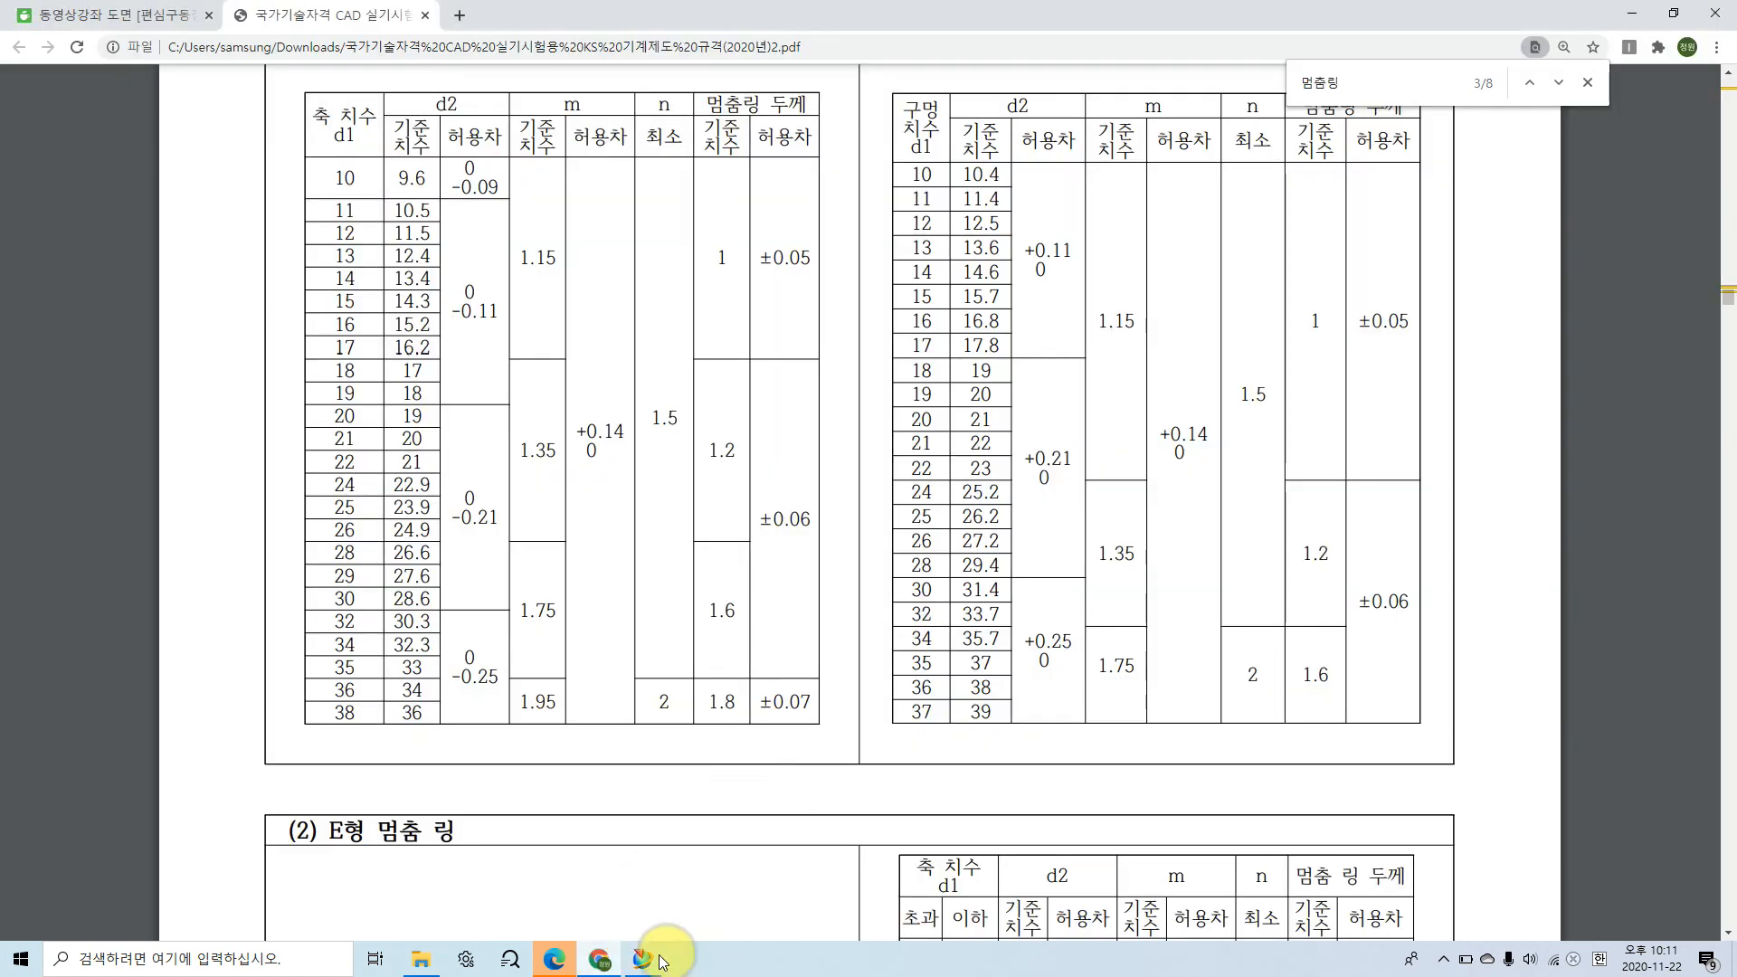
pyautogui.click(147, 16)
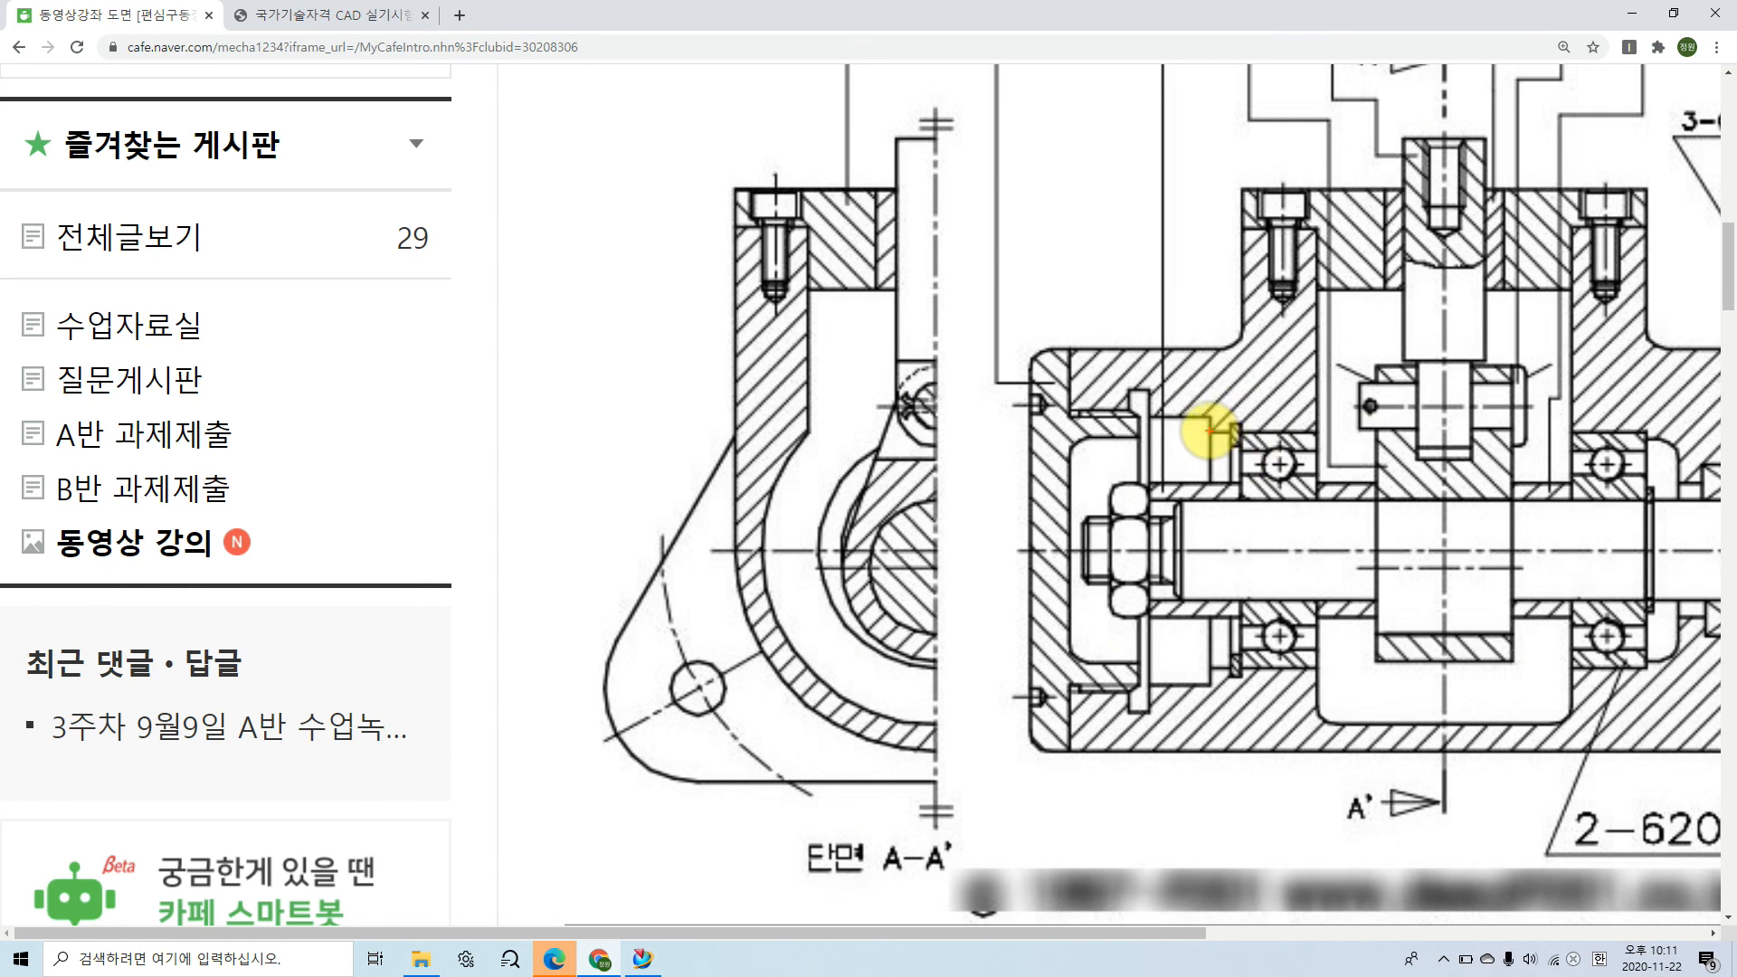
pyautogui.moveTo(1207, 436); pyautogui.dragTo(1298, 435)
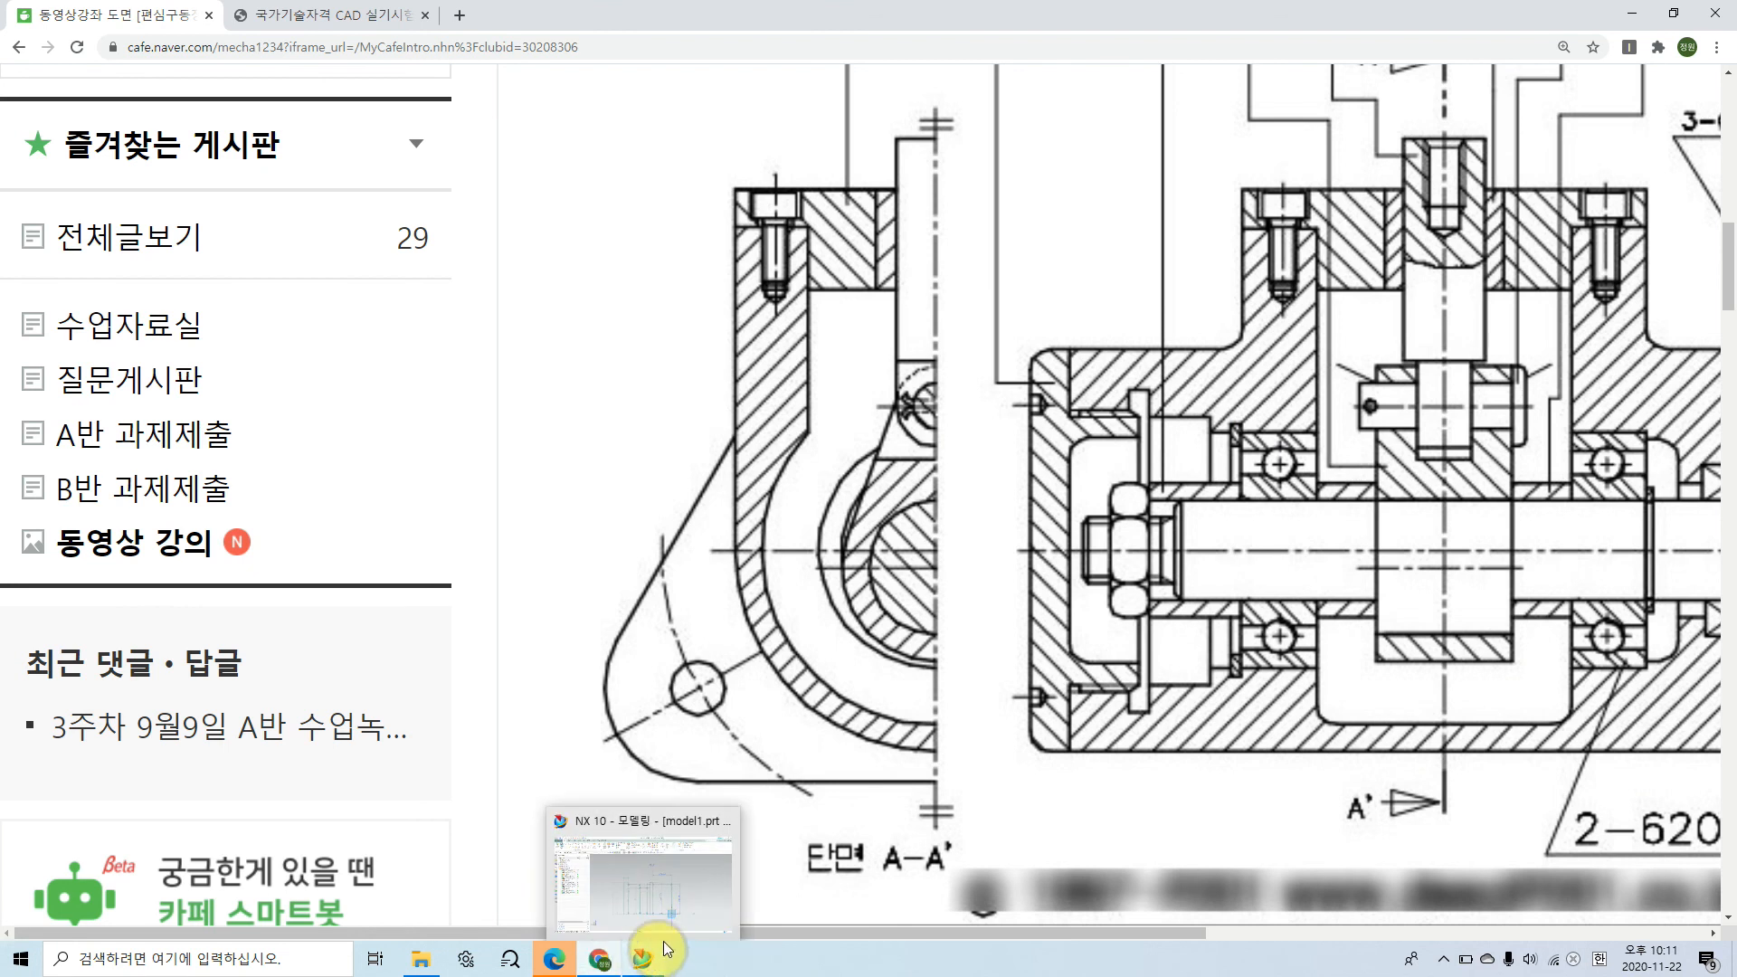
pyautogui.click(643, 959)
# Step: Make the top edge of the narrow rectangle beside the ring groove collinear with the top edge of the 11 mm wide bearing rectangle
pyautogui.click(437, 95)
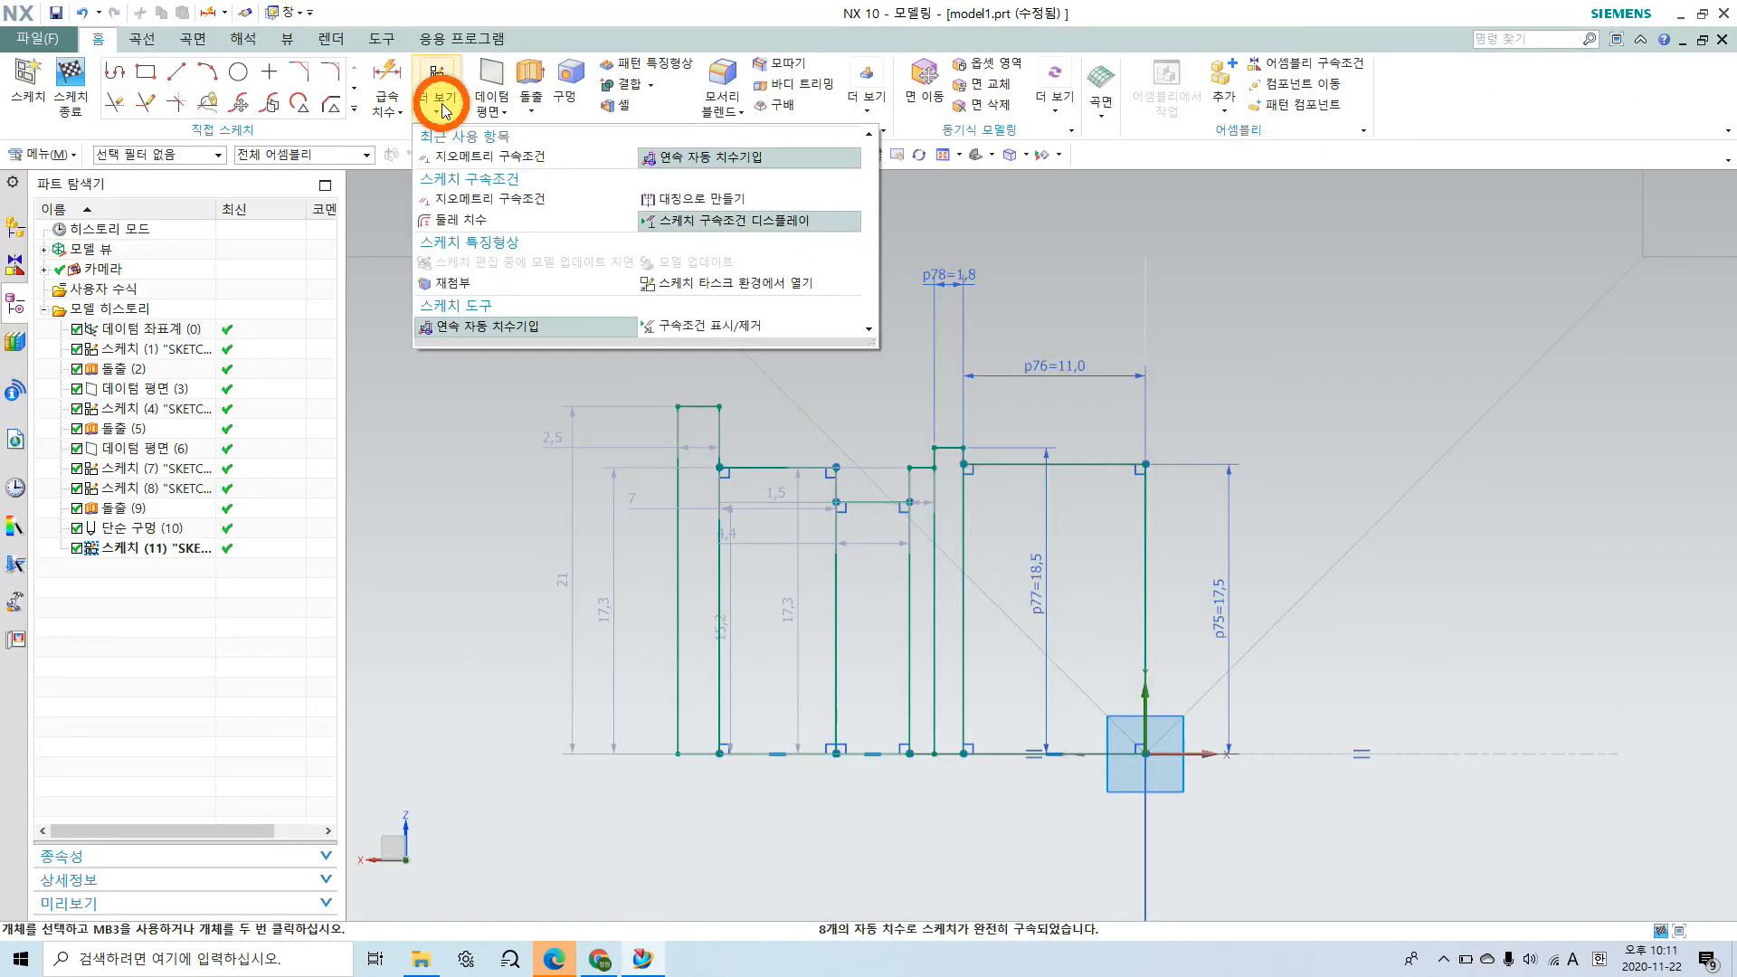
pyautogui.click(467, 161)
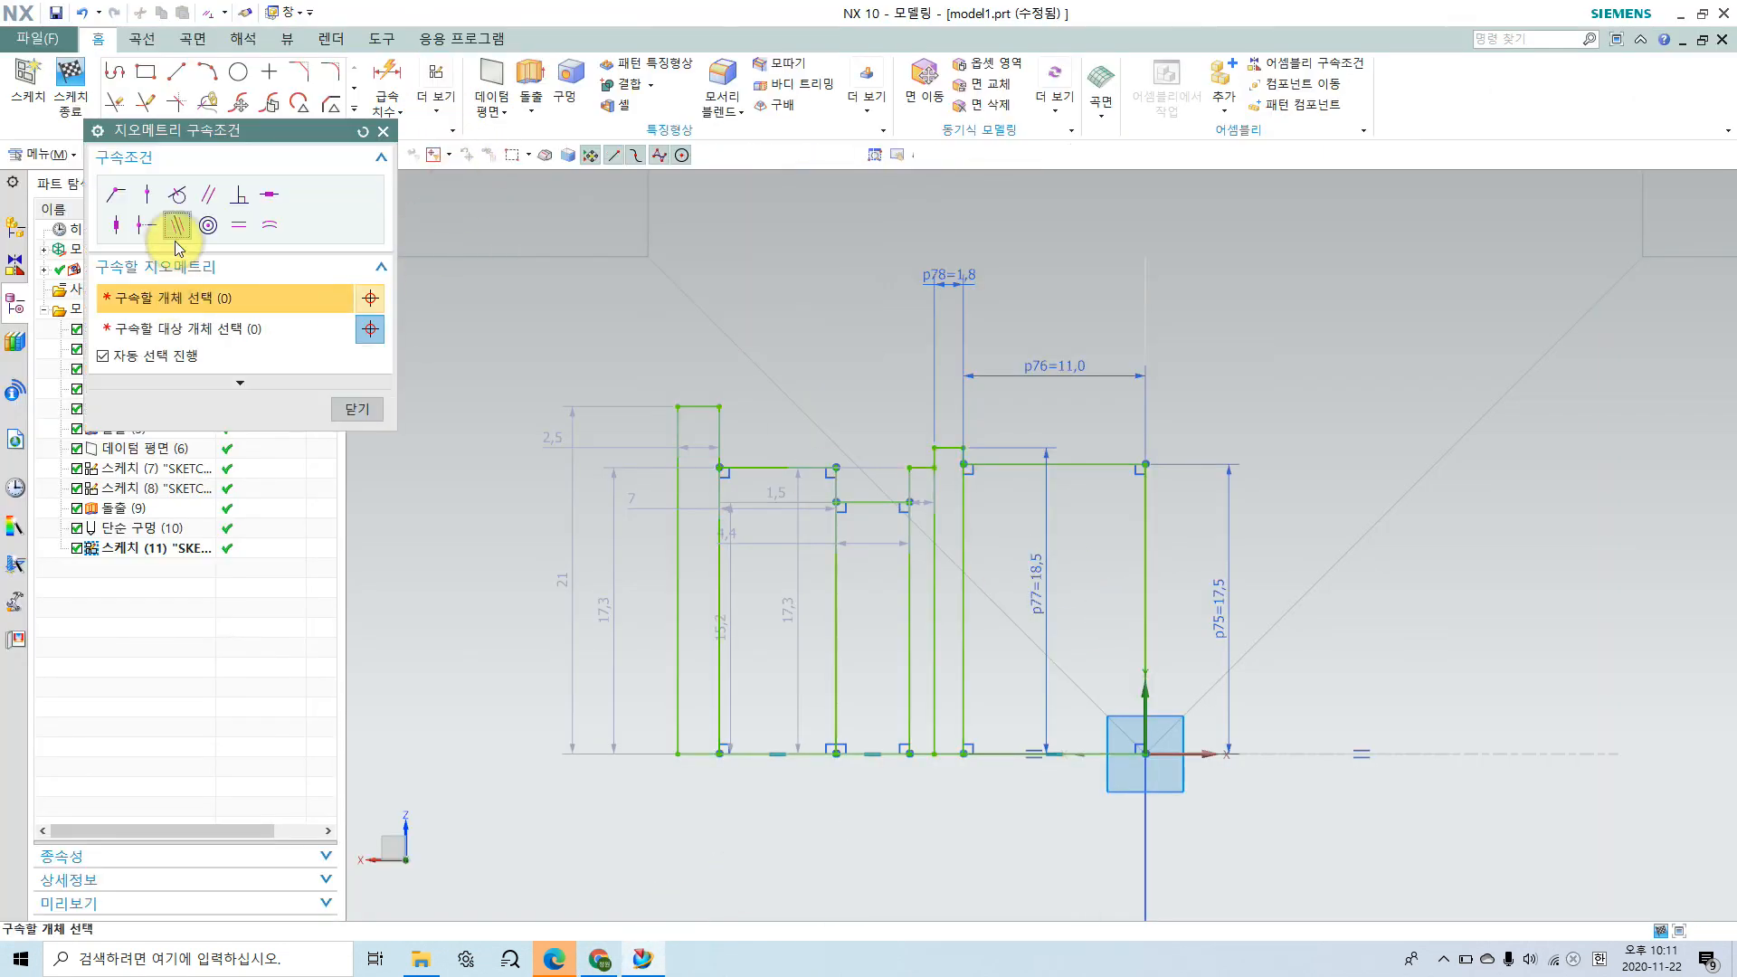
pyautogui.click(176, 228)
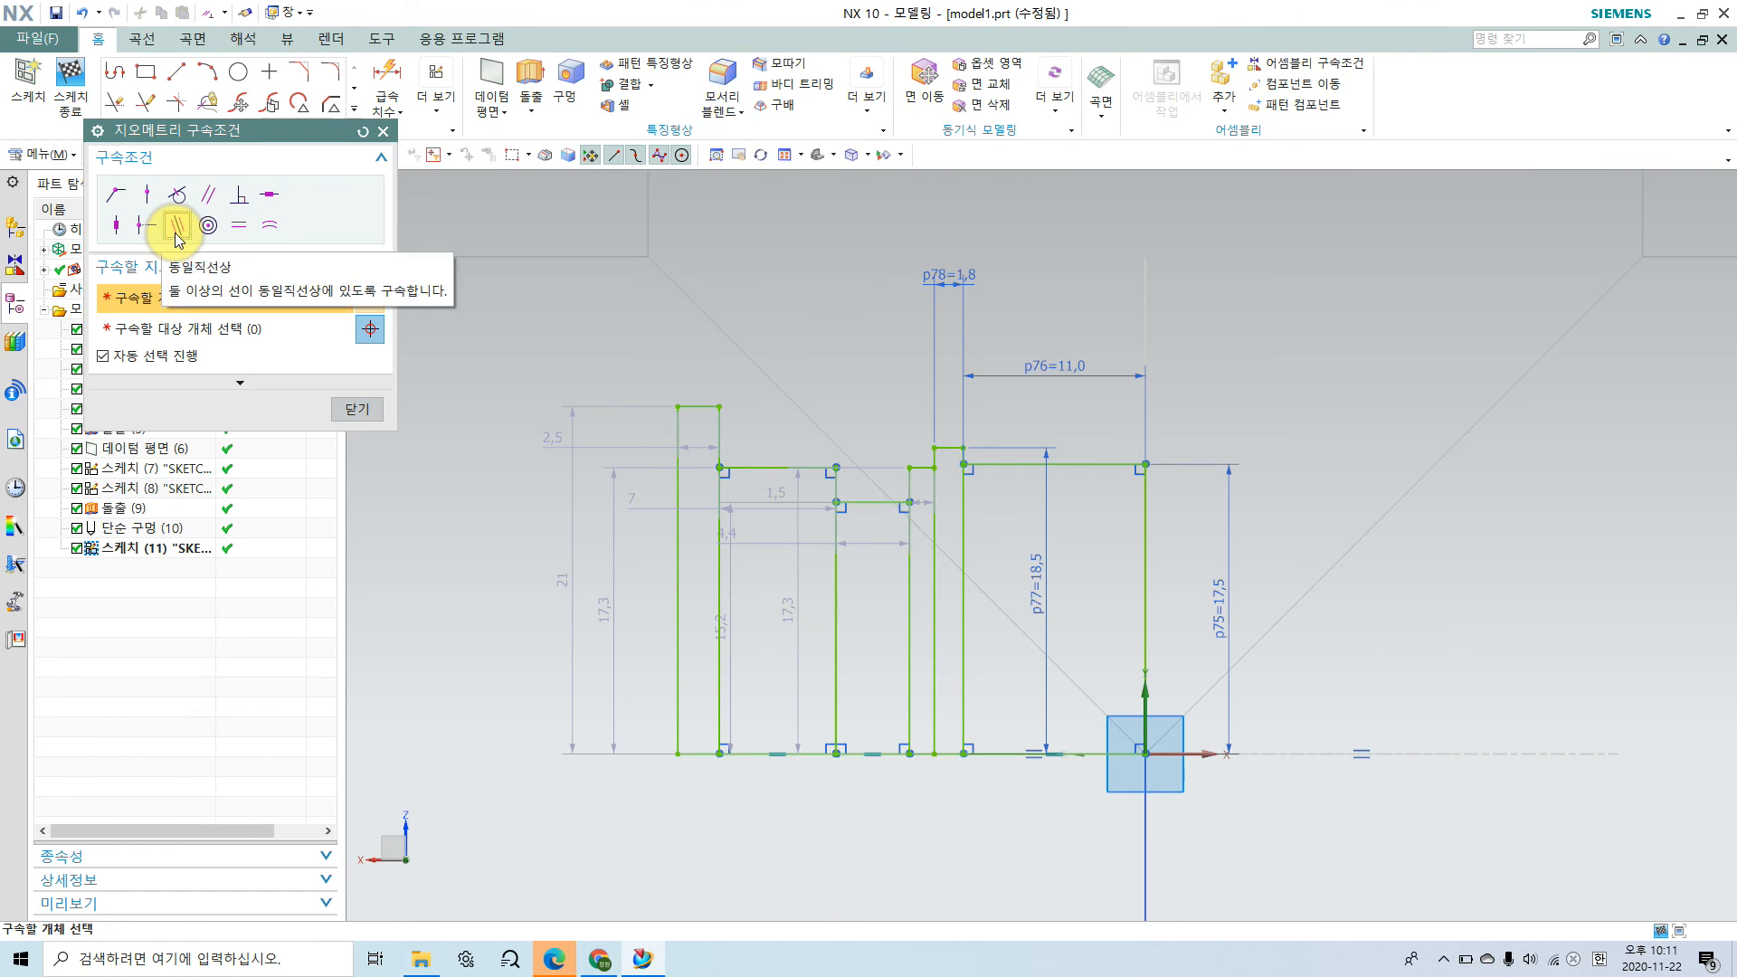
pyautogui.click(1006, 465)
pyautogui.scroll(2, 950, 477)
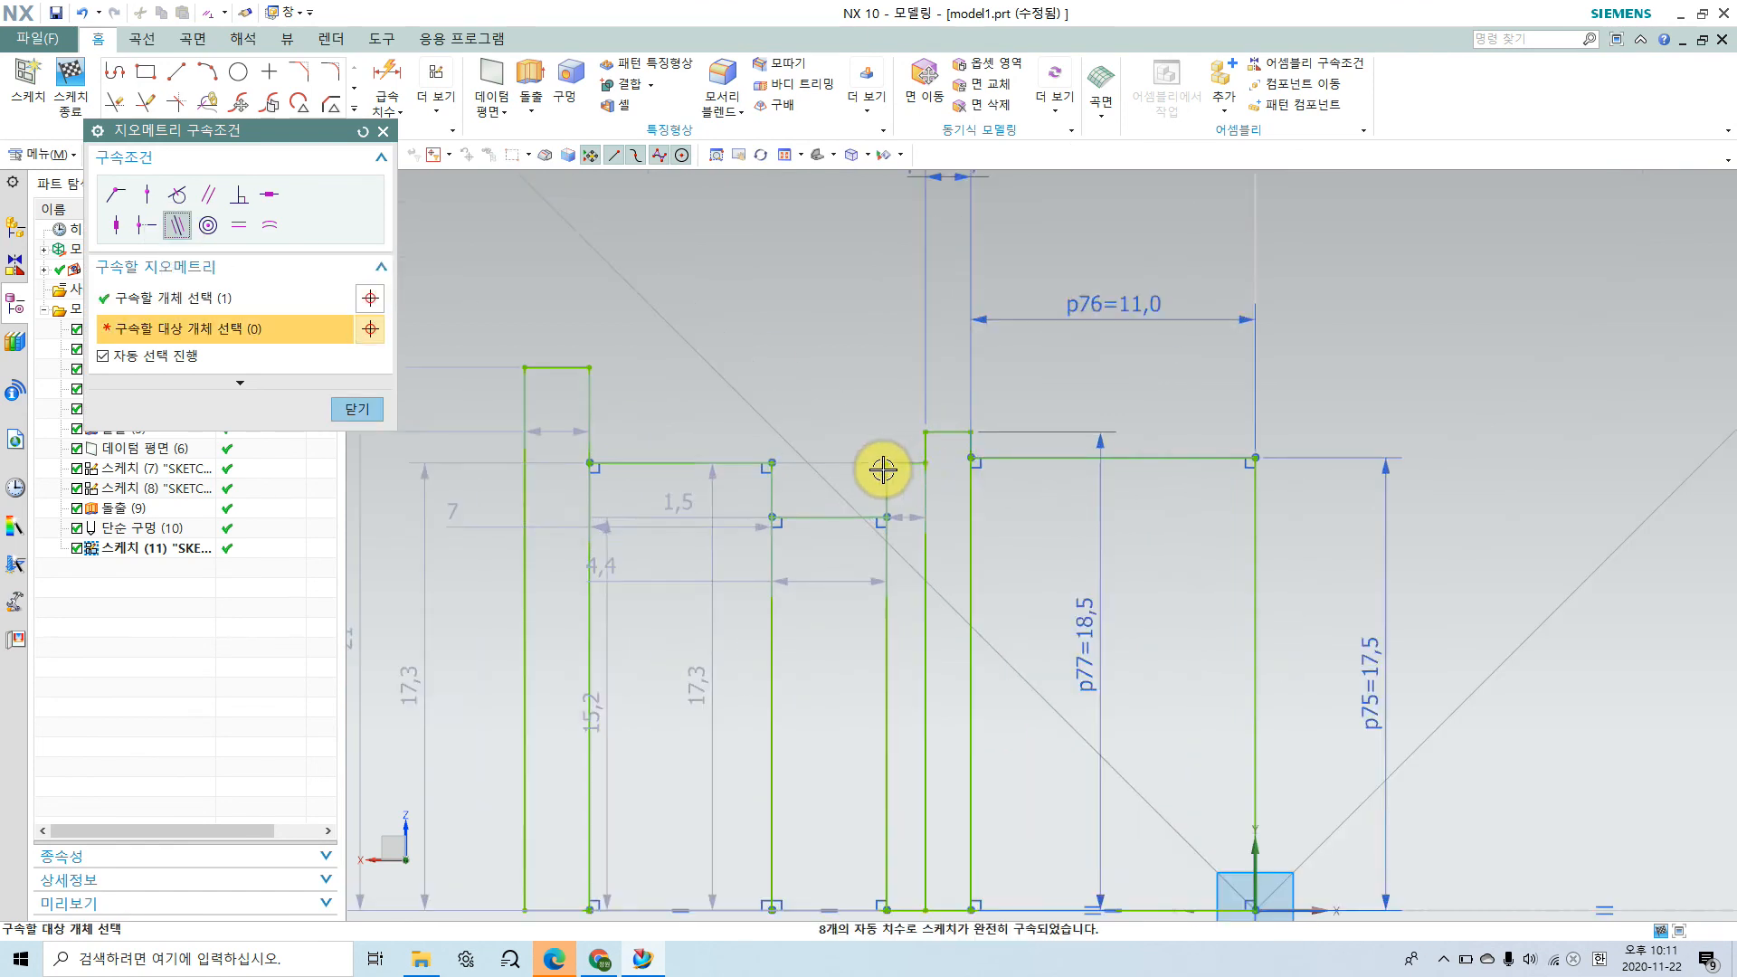
pyautogui.click(903, 461)
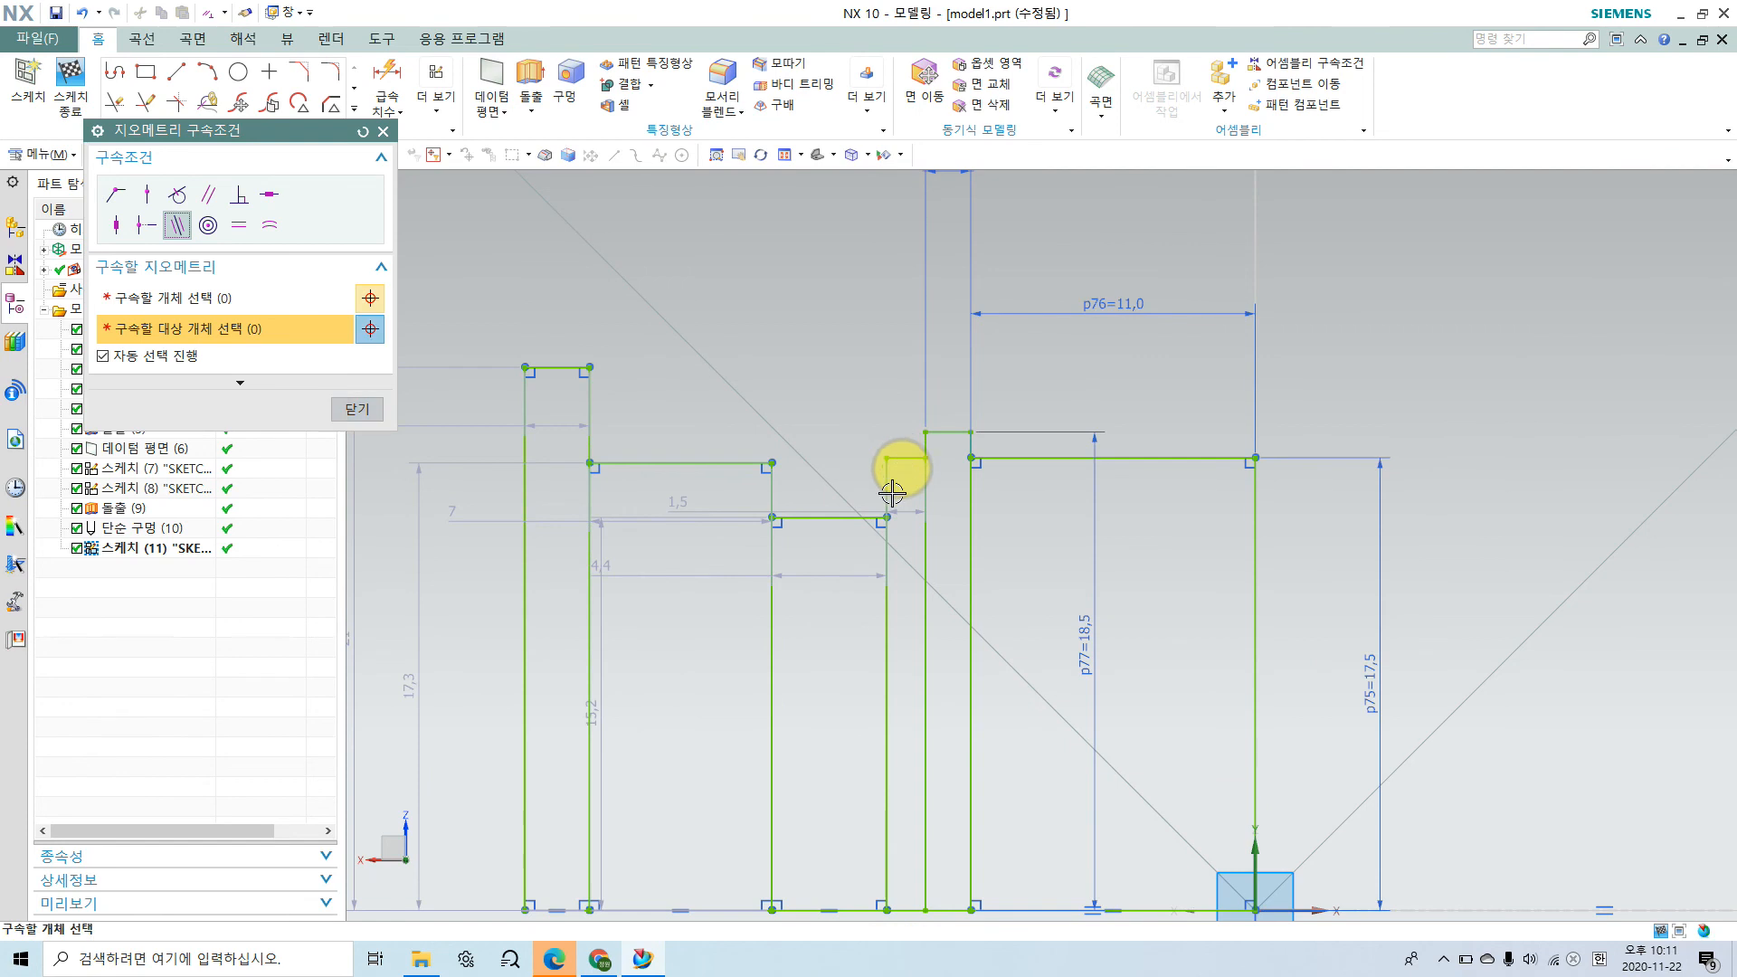
pyautogui.click(344, 404)
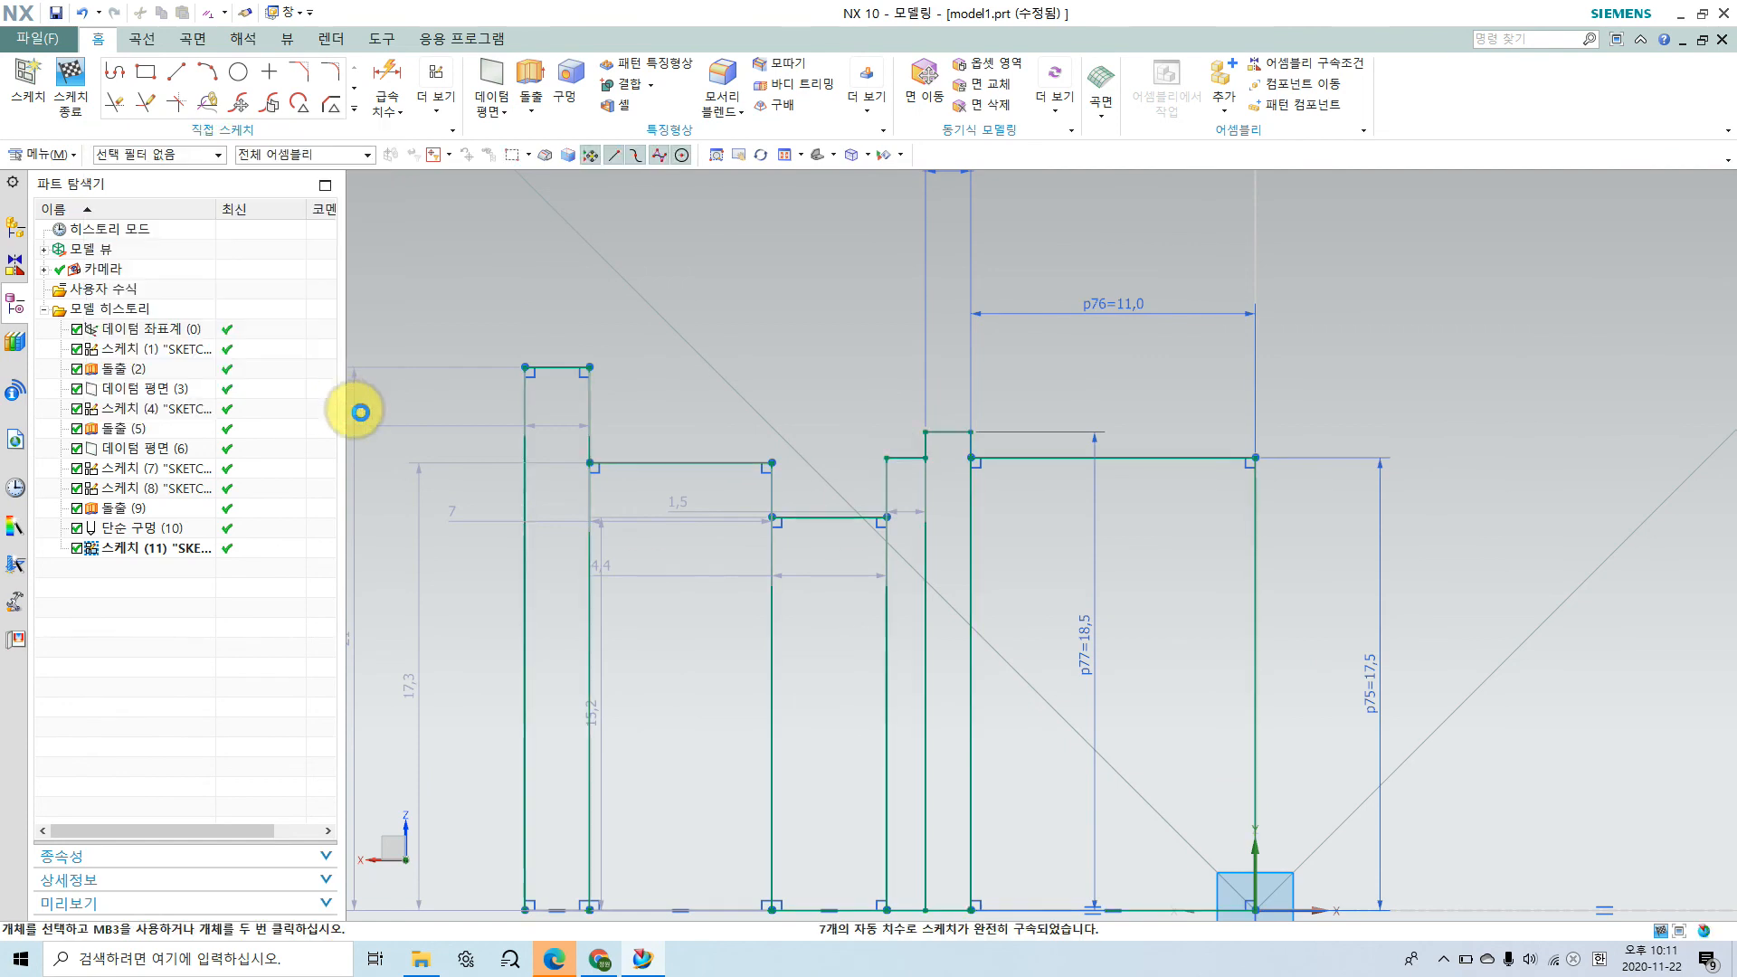
# Step: Mark the short bore section beside the retaining ring groove in the browser's assembly drawing and switch back to NX
pyautogui.click(614, 963)
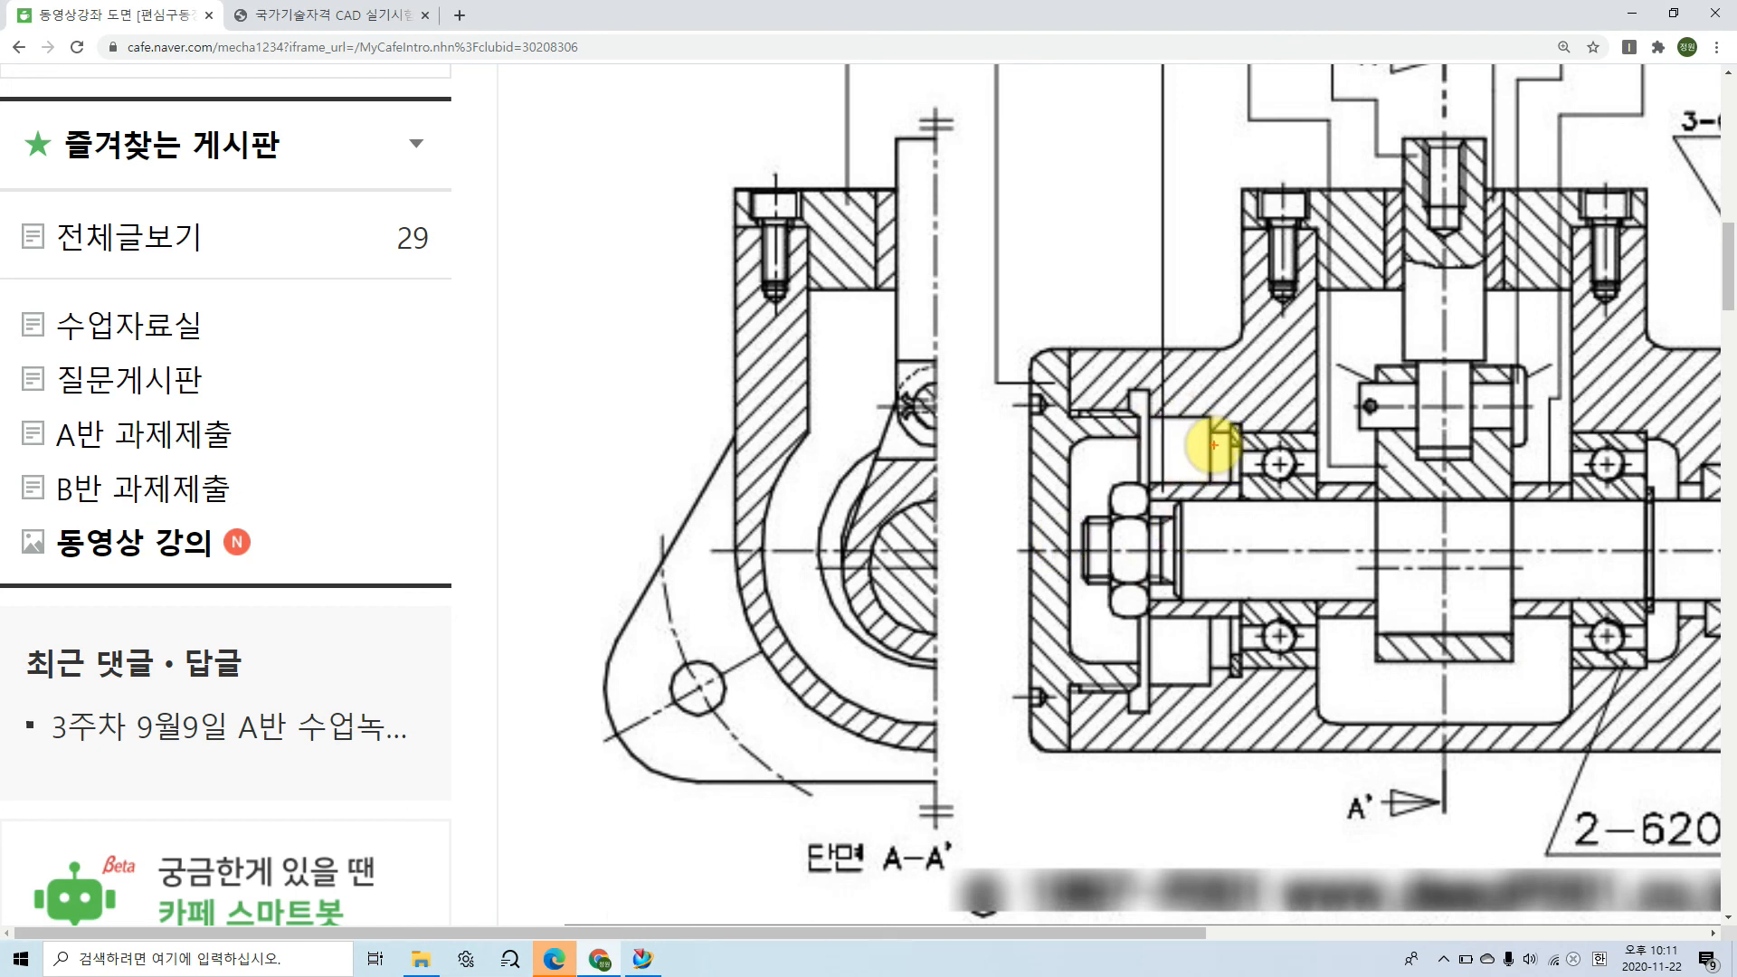
pyautogui.moveTo(1210, 418); pyautogui.dragTo(1209, 373)
pyautogui.moveTo(1233, 433); pyautogui.dragTo(1233, 365)
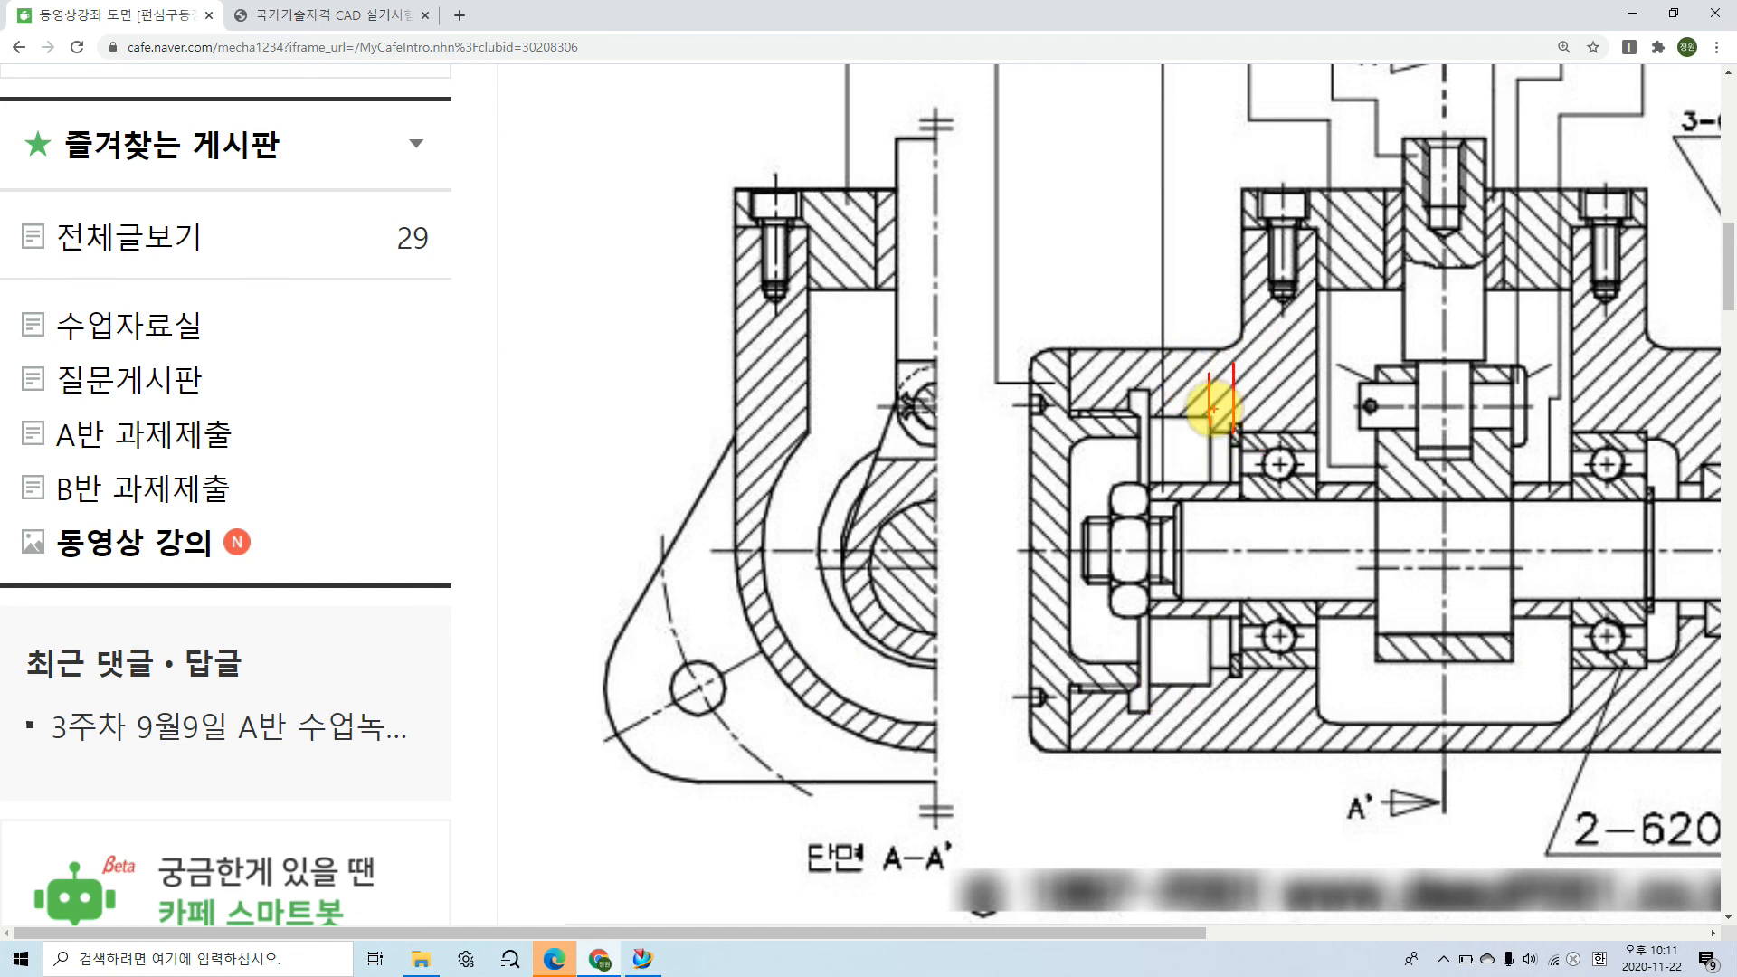
pyautogui.moveTo(1198, 398); pyautogui.dragTo(1220, 413)
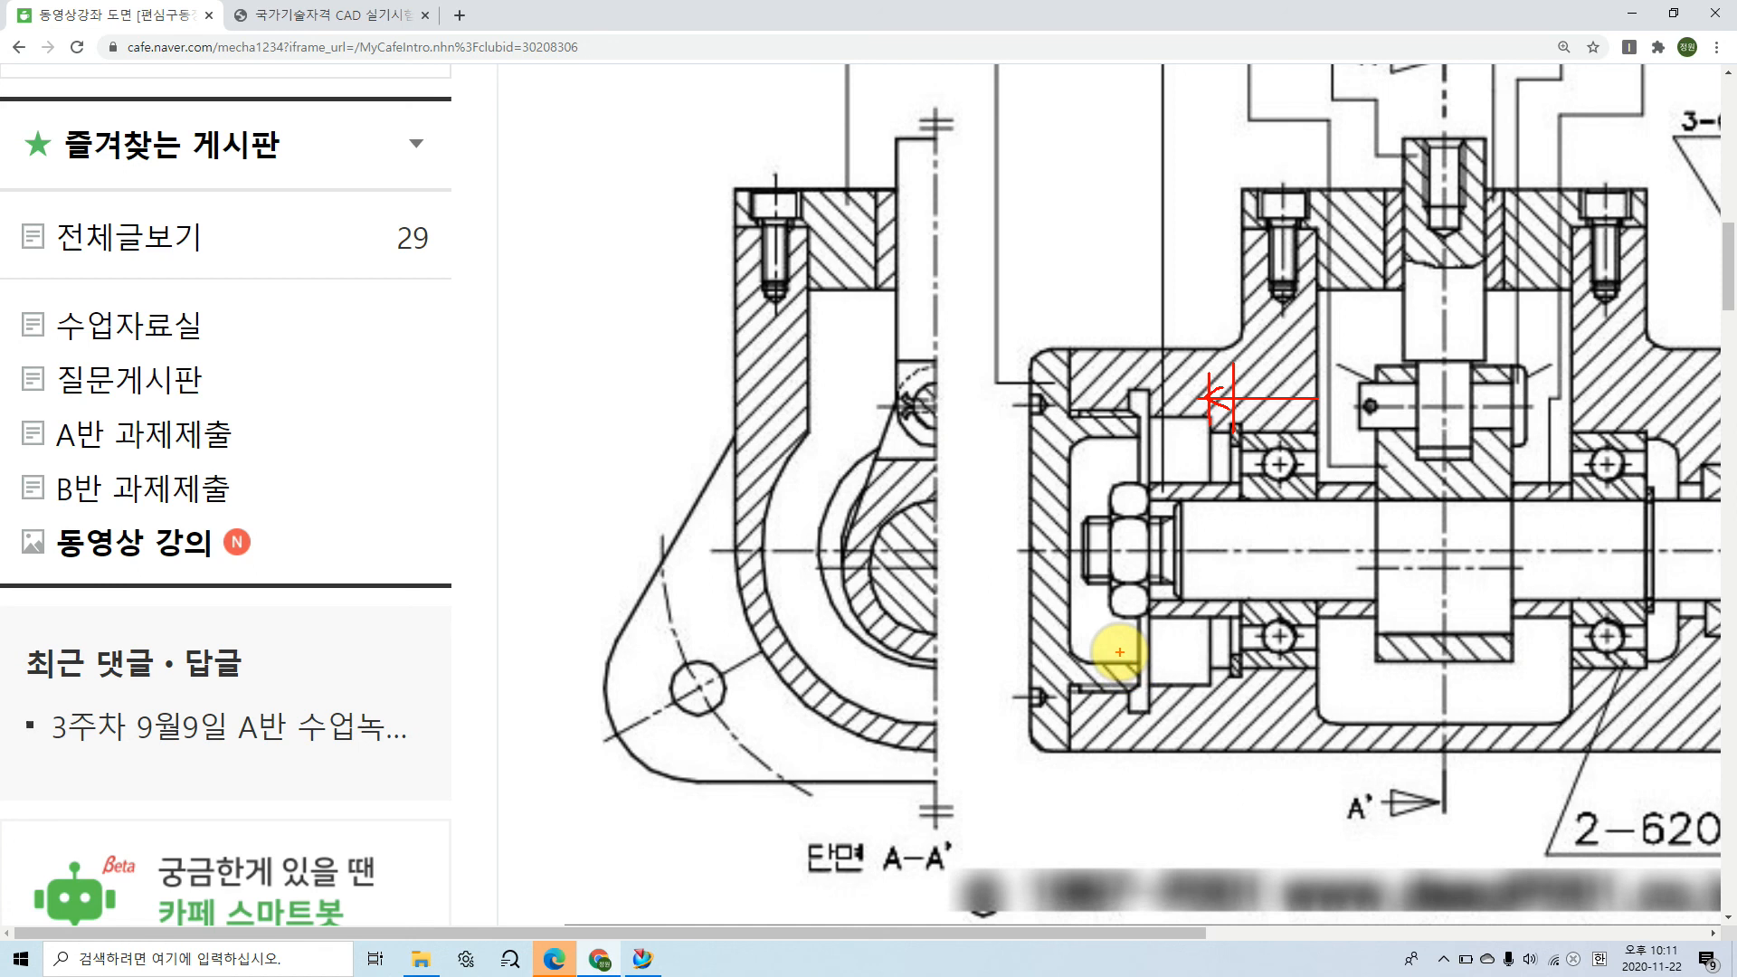
pyautogui.click(642, 961)
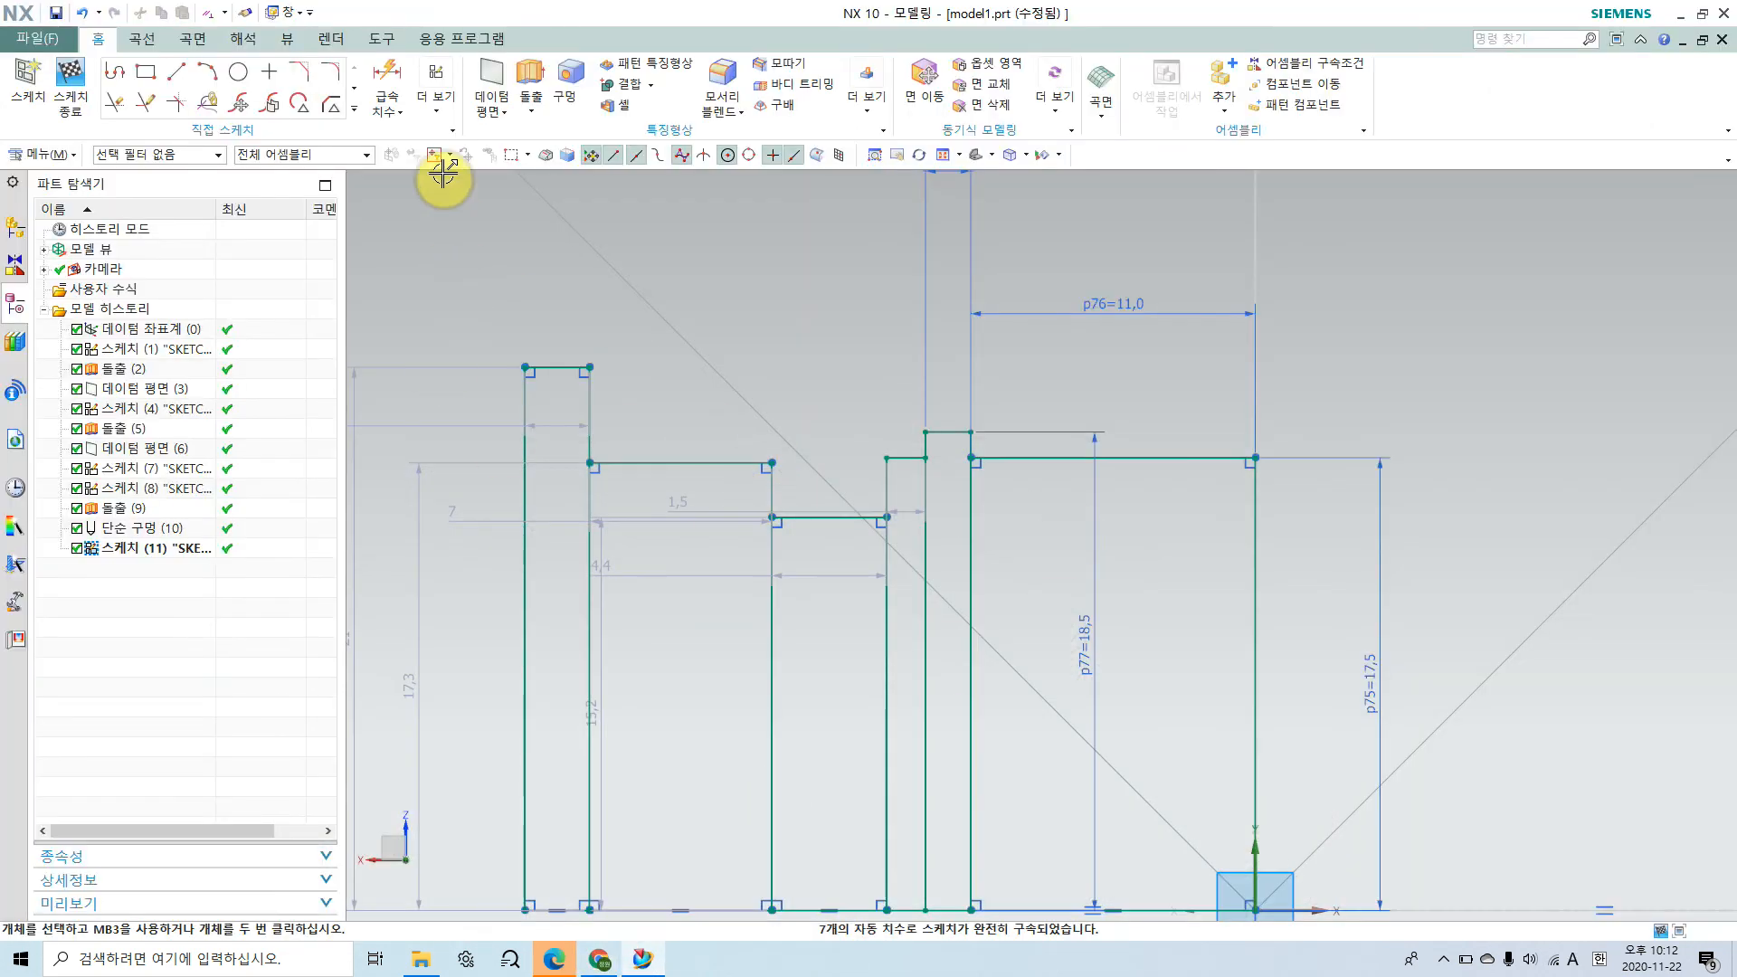
pyautogui.click(388, 80)
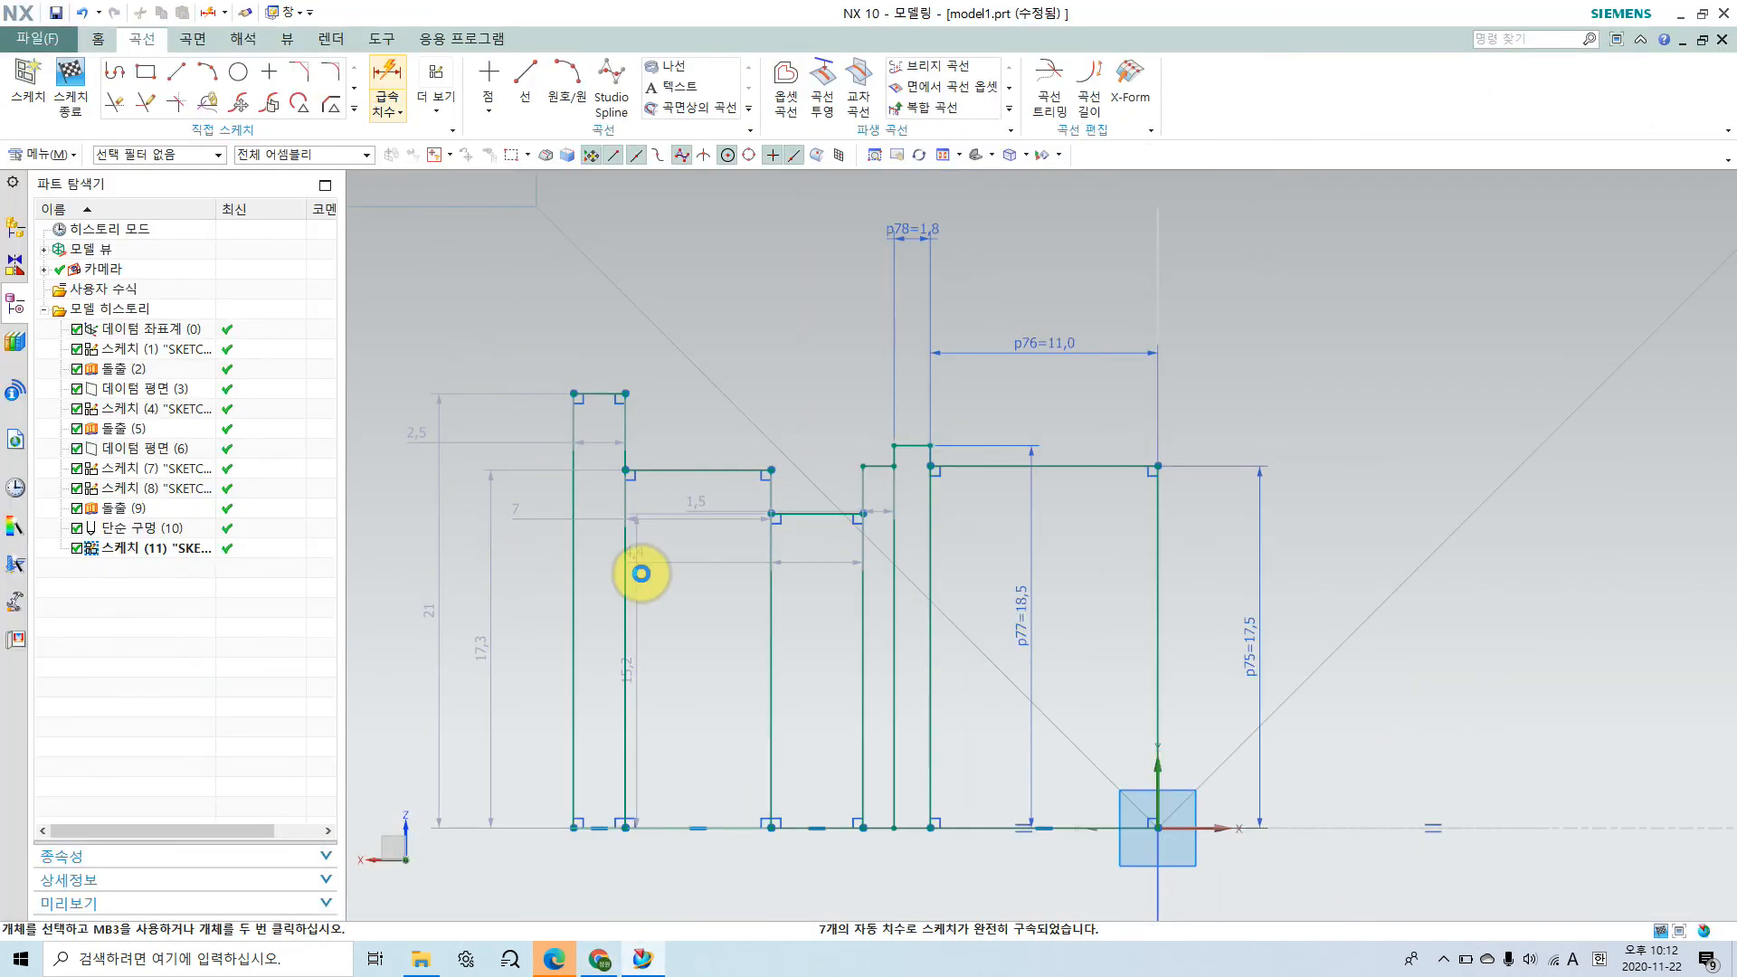
pyautogui.scroll(5, 687, 579)
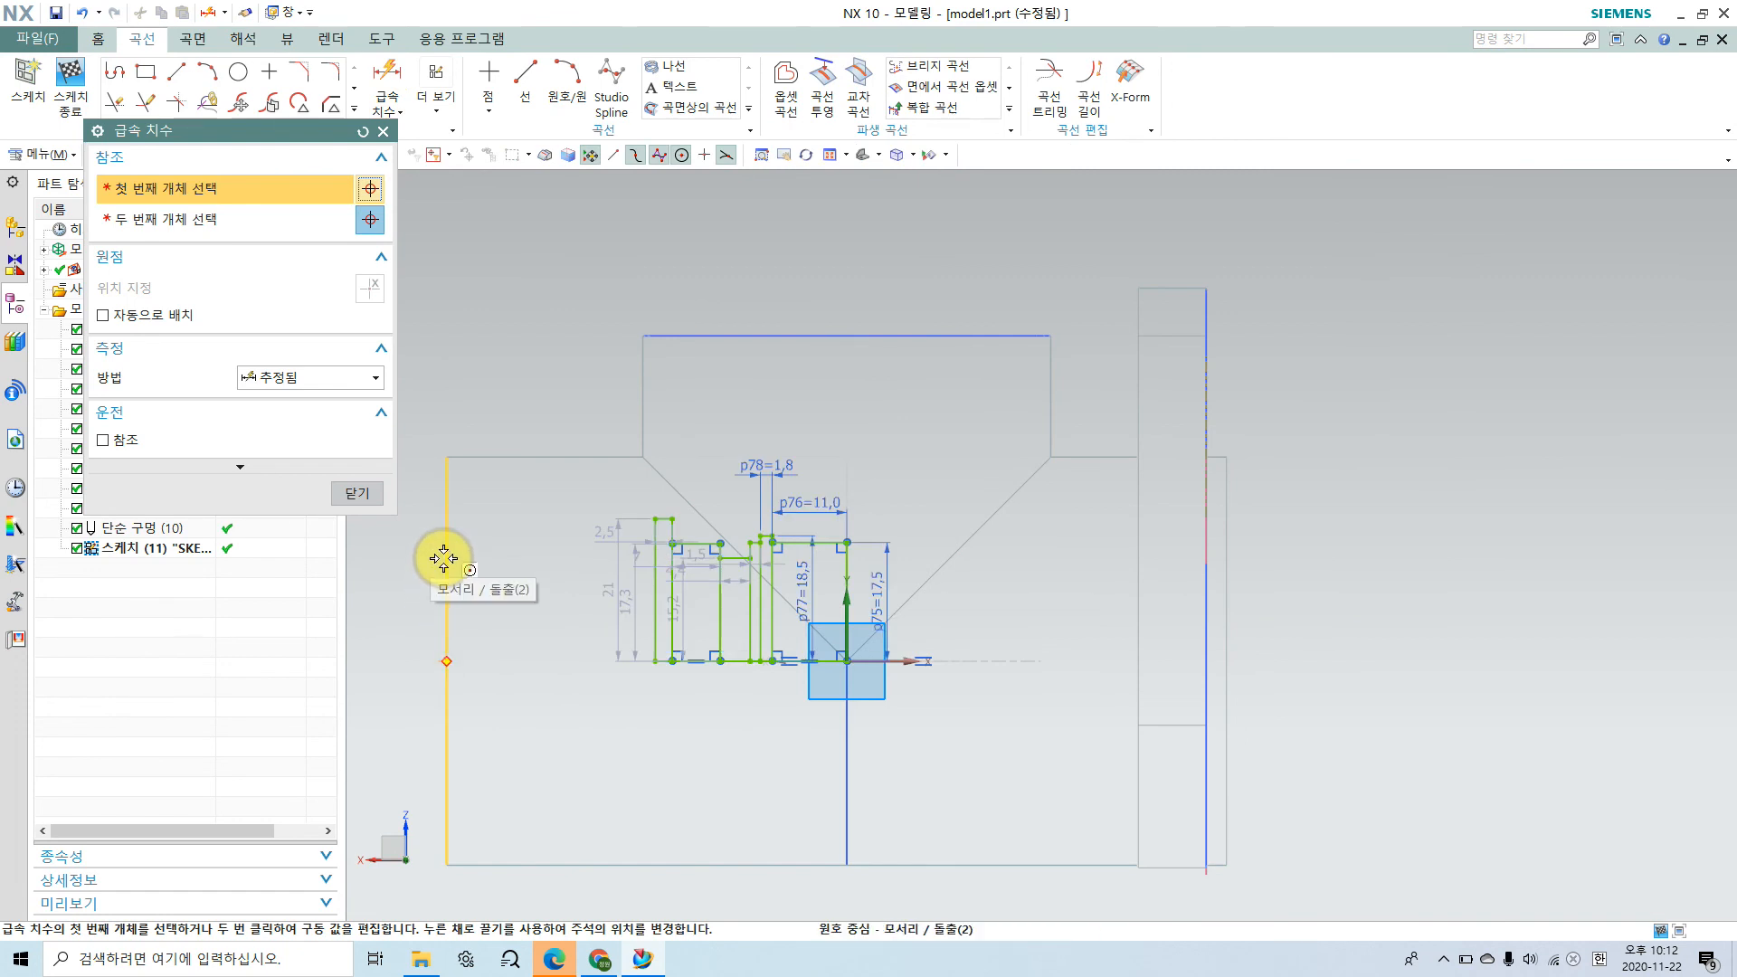
pyautogui.click(443, 558)
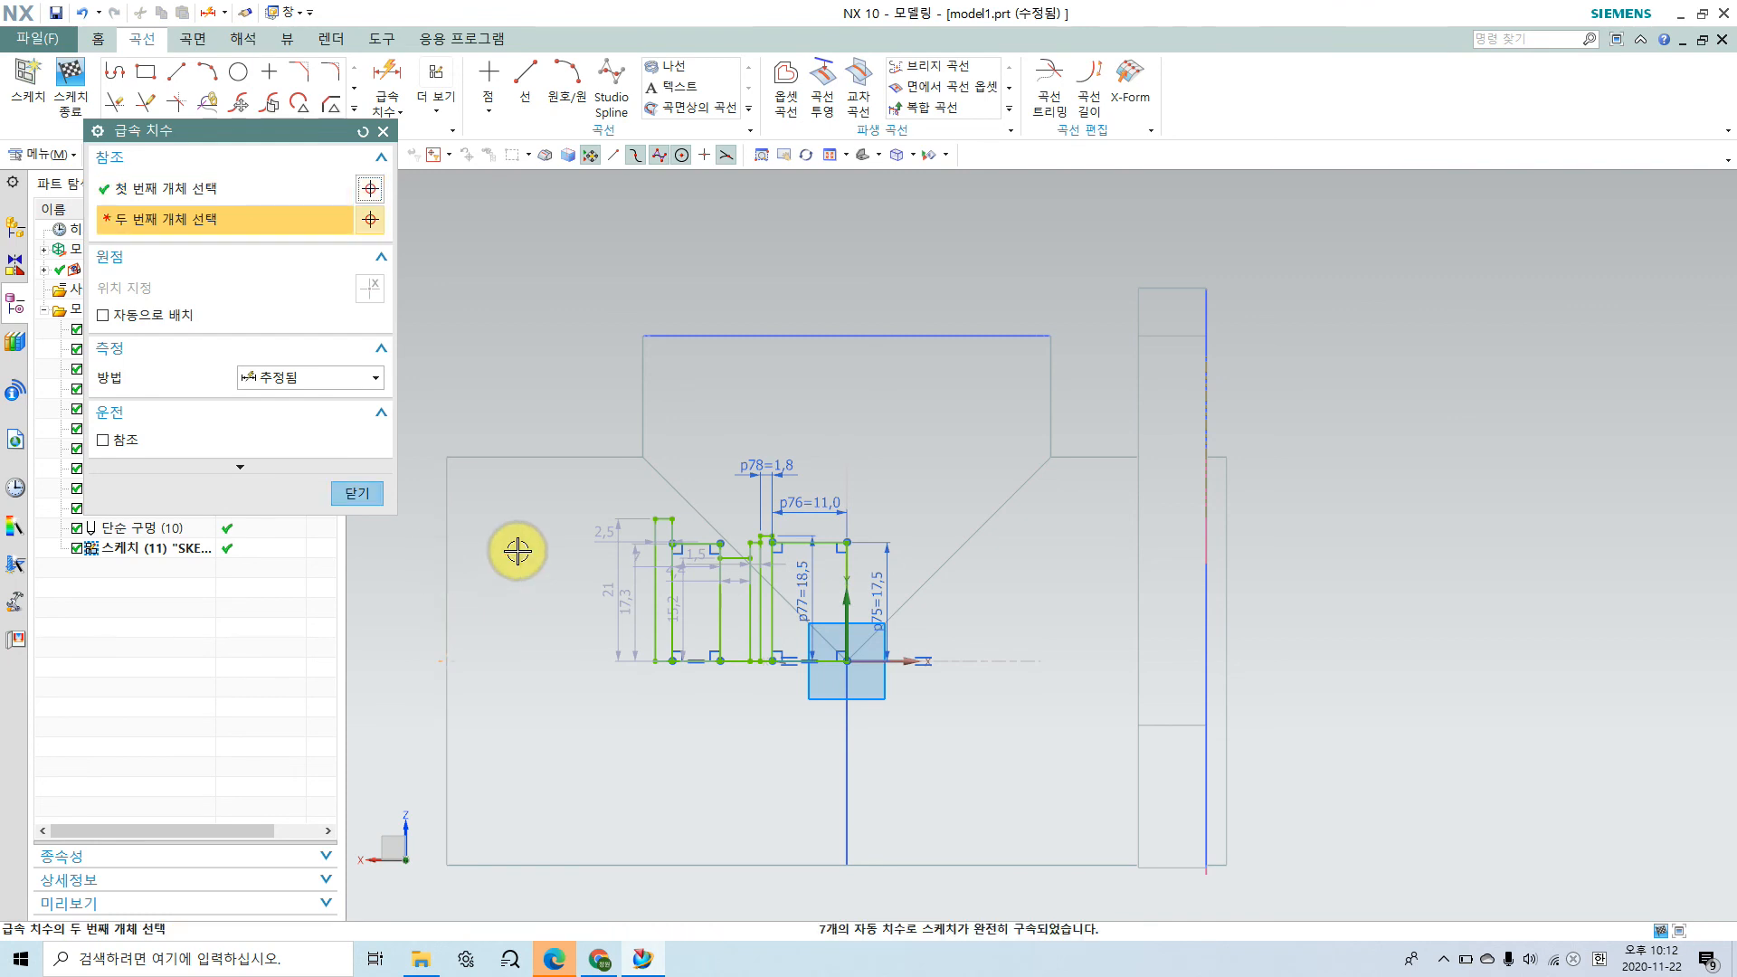
pyautogui.click(363, 496)
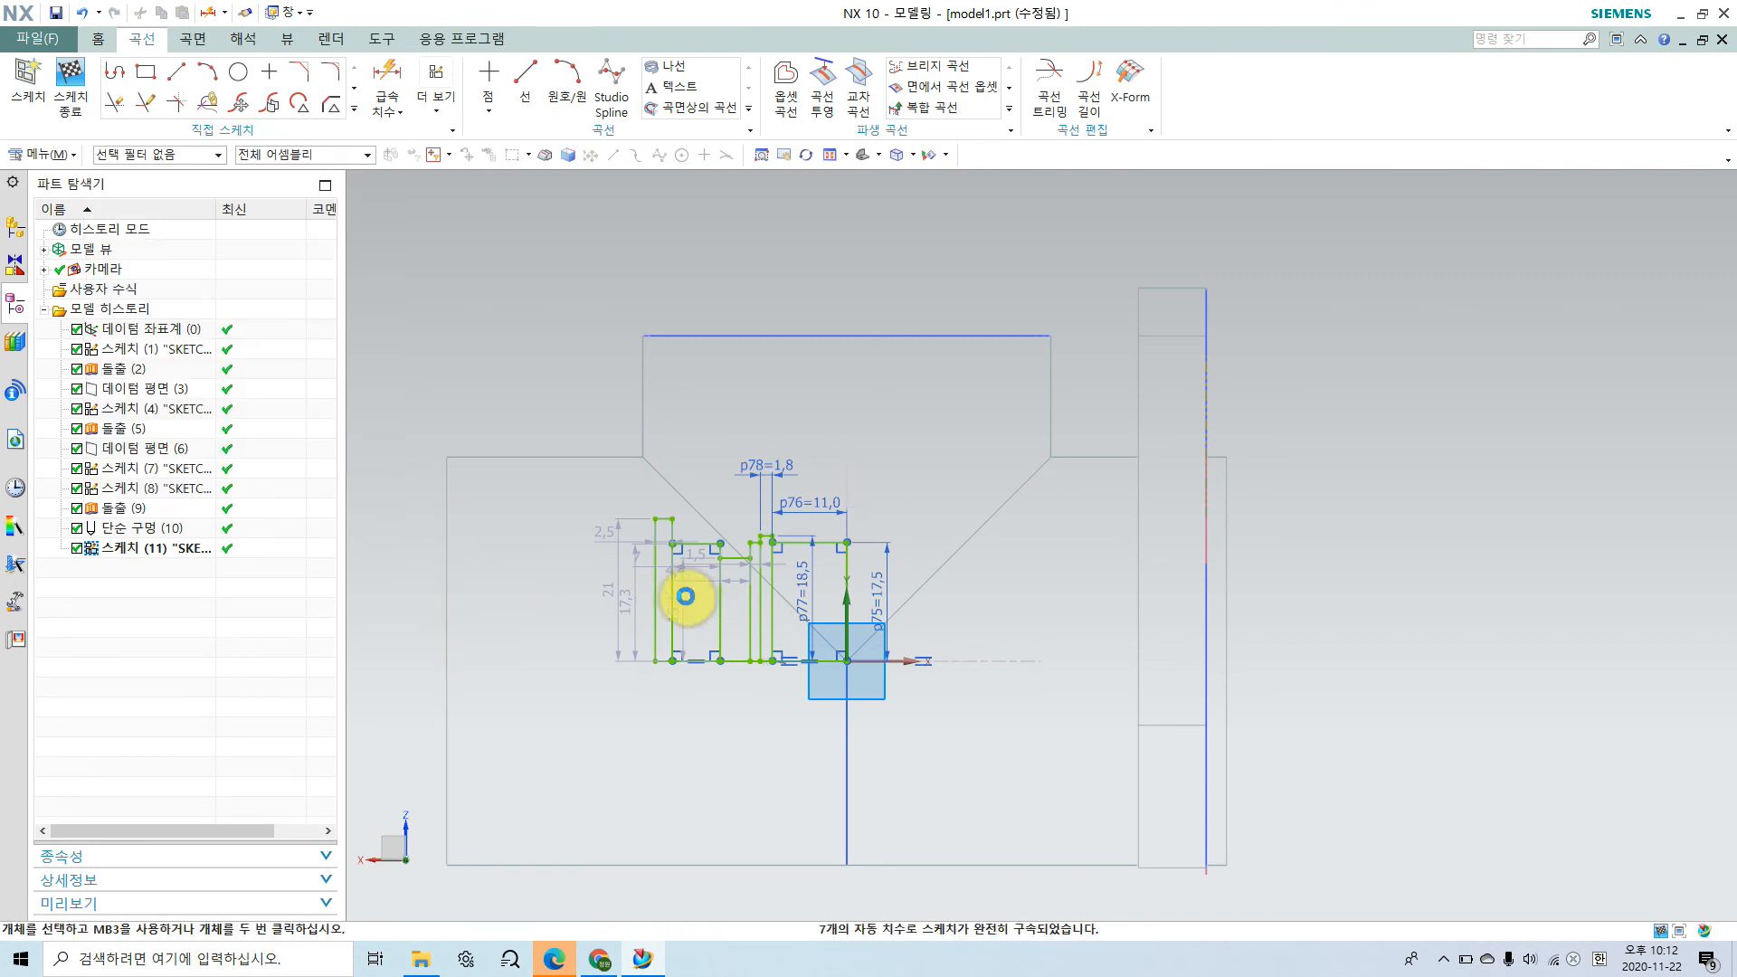
# Step: Move the retaining ring groove's height dimension closer to the groove rectangle
pyautogui.scroll(4, 681, 581)
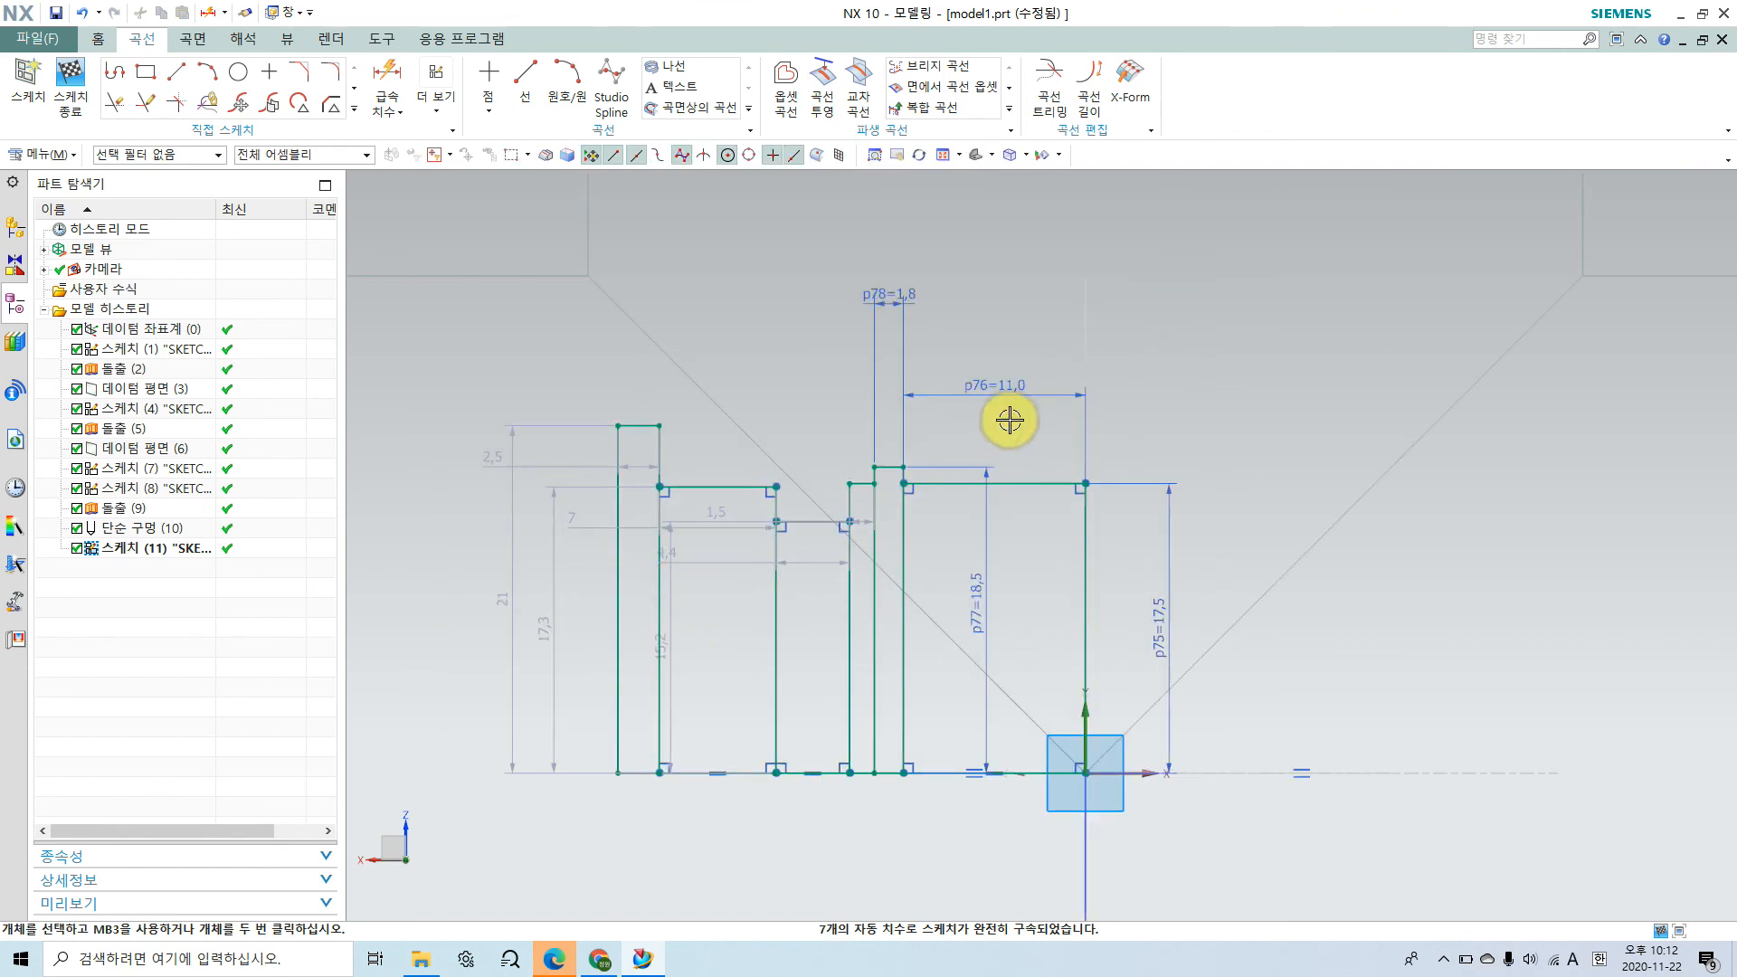
pyautogui.moveTo(980, 470); pyautogui.dragTo(944, 573)
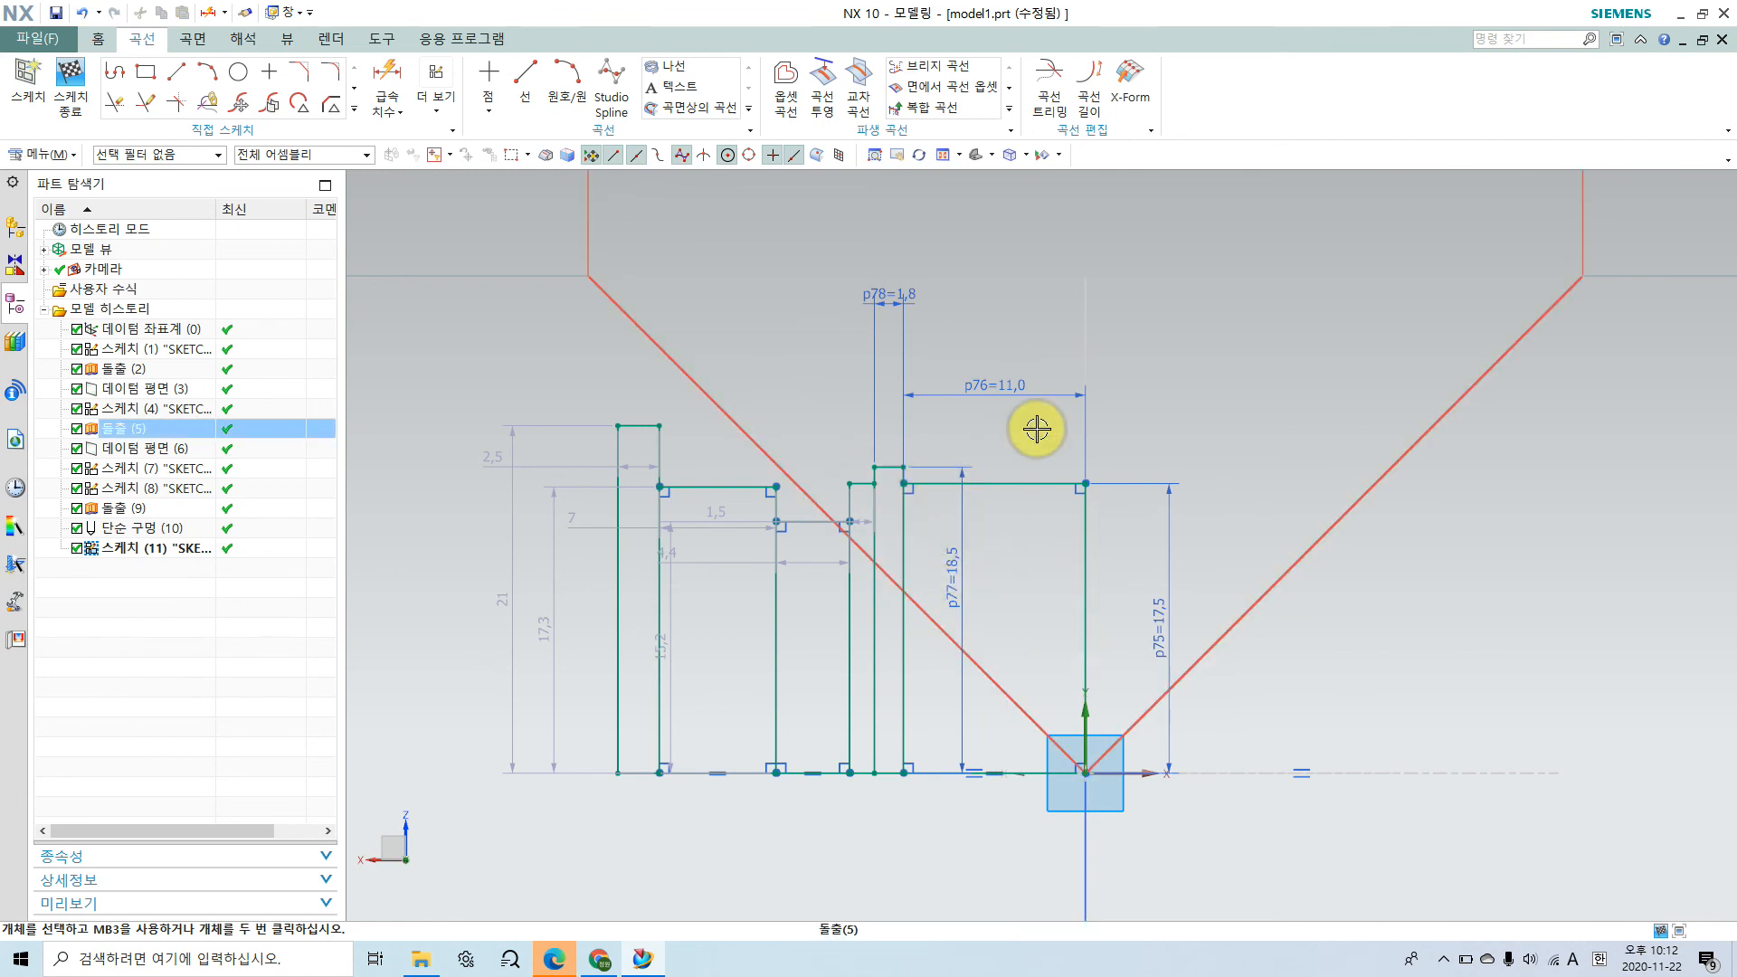
# Step: Trace the outline of the central inner cavity in the browser's assembly drawing, clear the annotation, and switch to NX
pyautogui.click(599, 958)
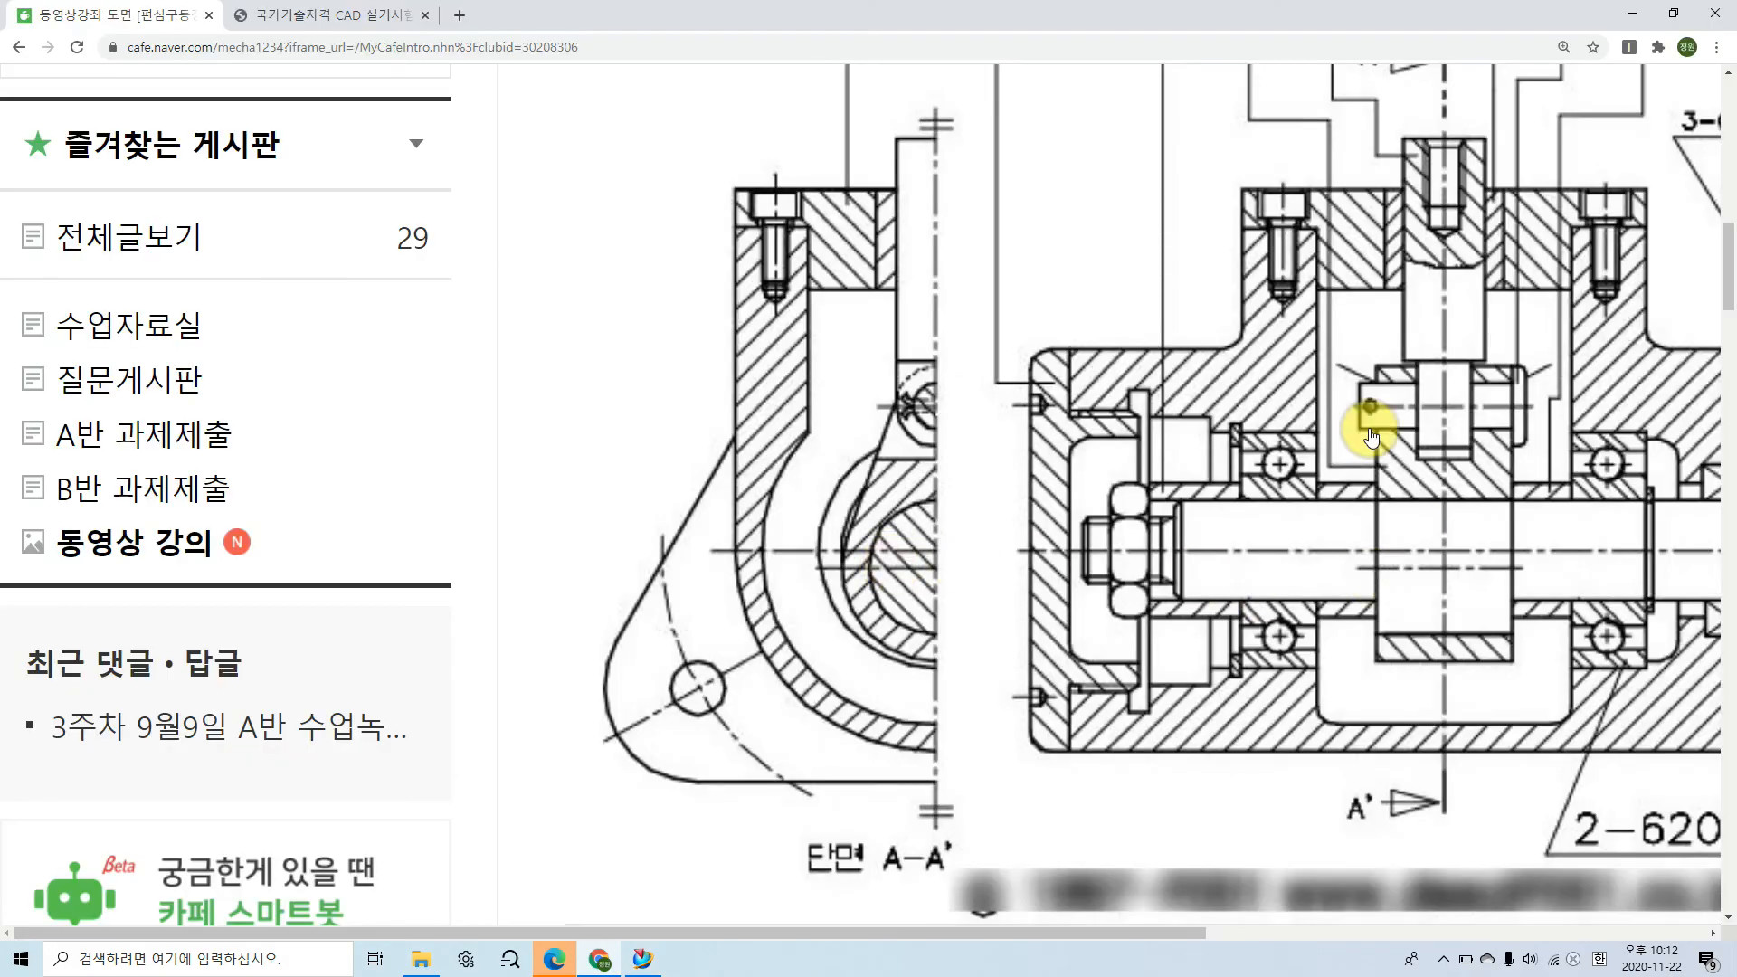
pyautogui.moveTo(1324, 404)
pyautogui.mouseDown()
pyautogui.moveTo(1318, 633)
pyautogui.moveTo(1457, 709)
pyautogui.moveTo(1555, 621)
pyautogui.moveTo(1552, 423)
pyautogui.mouseUp()
pyautogui.press('Escape')
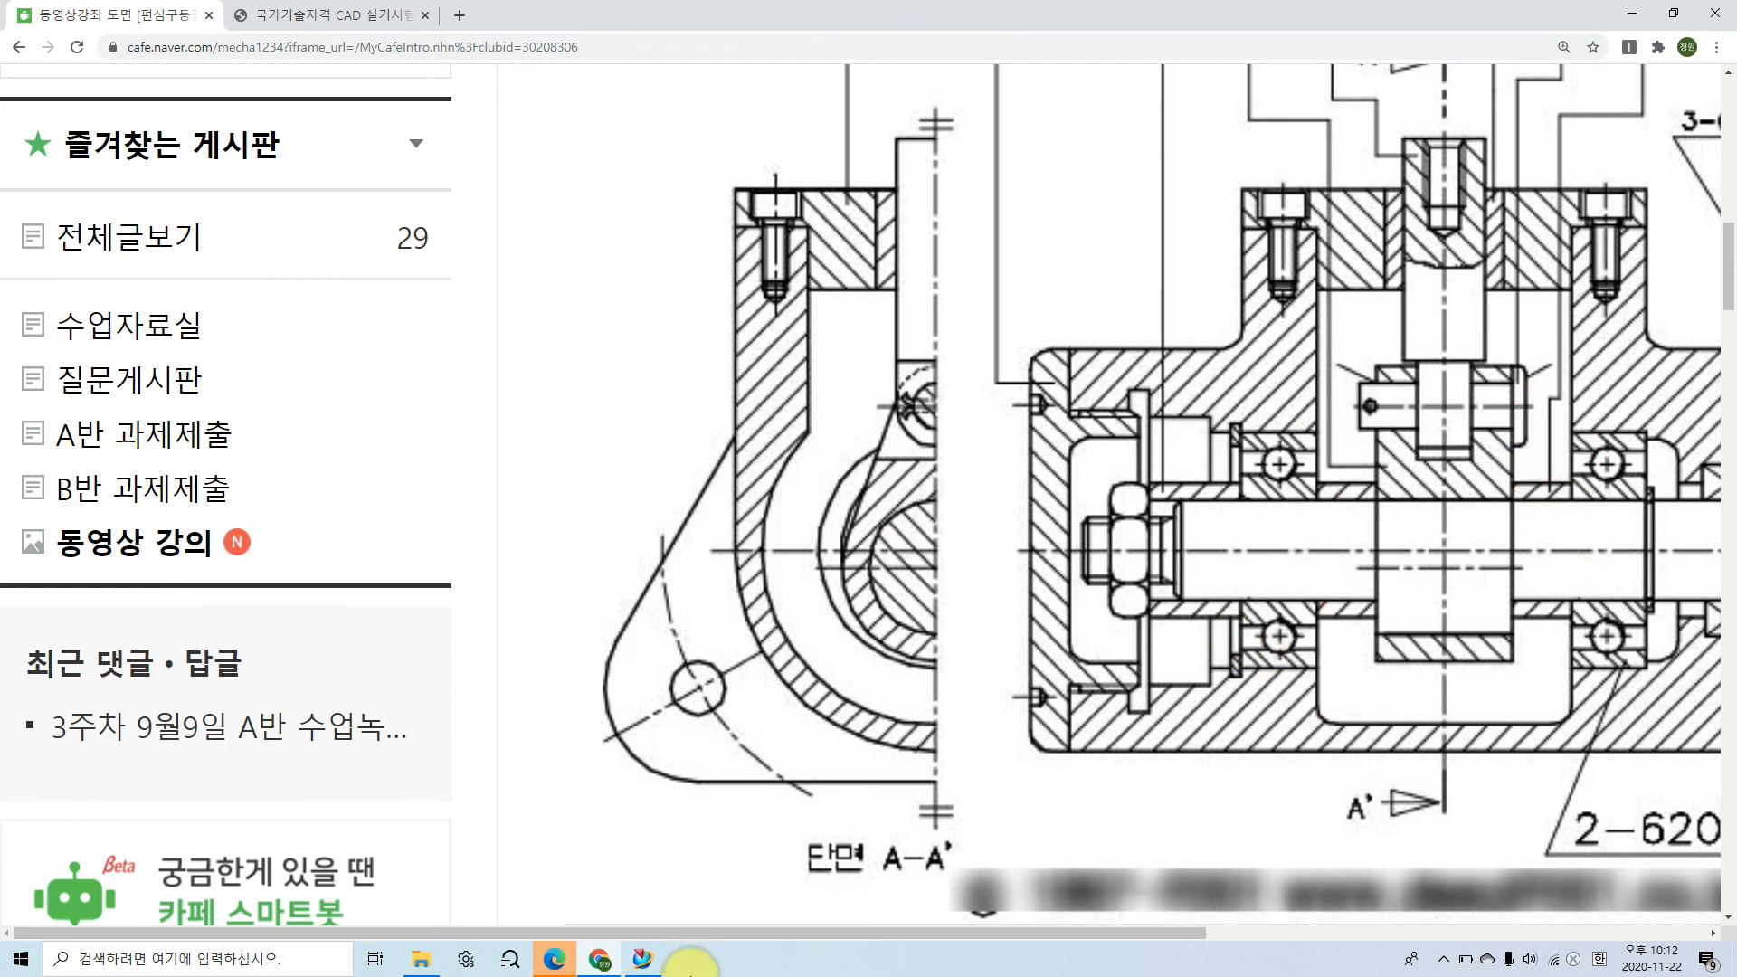
pyautogui.click(638, 962)
pyautogui.moveTo(1320, 353)
pyautogui.mouseDown()
pyautogui.moveTo(1330, 704)
pyautogui.moveTo(1559, 667)
pyautogui.moveTo(1535, 419)
pyautogui.mouseUp()
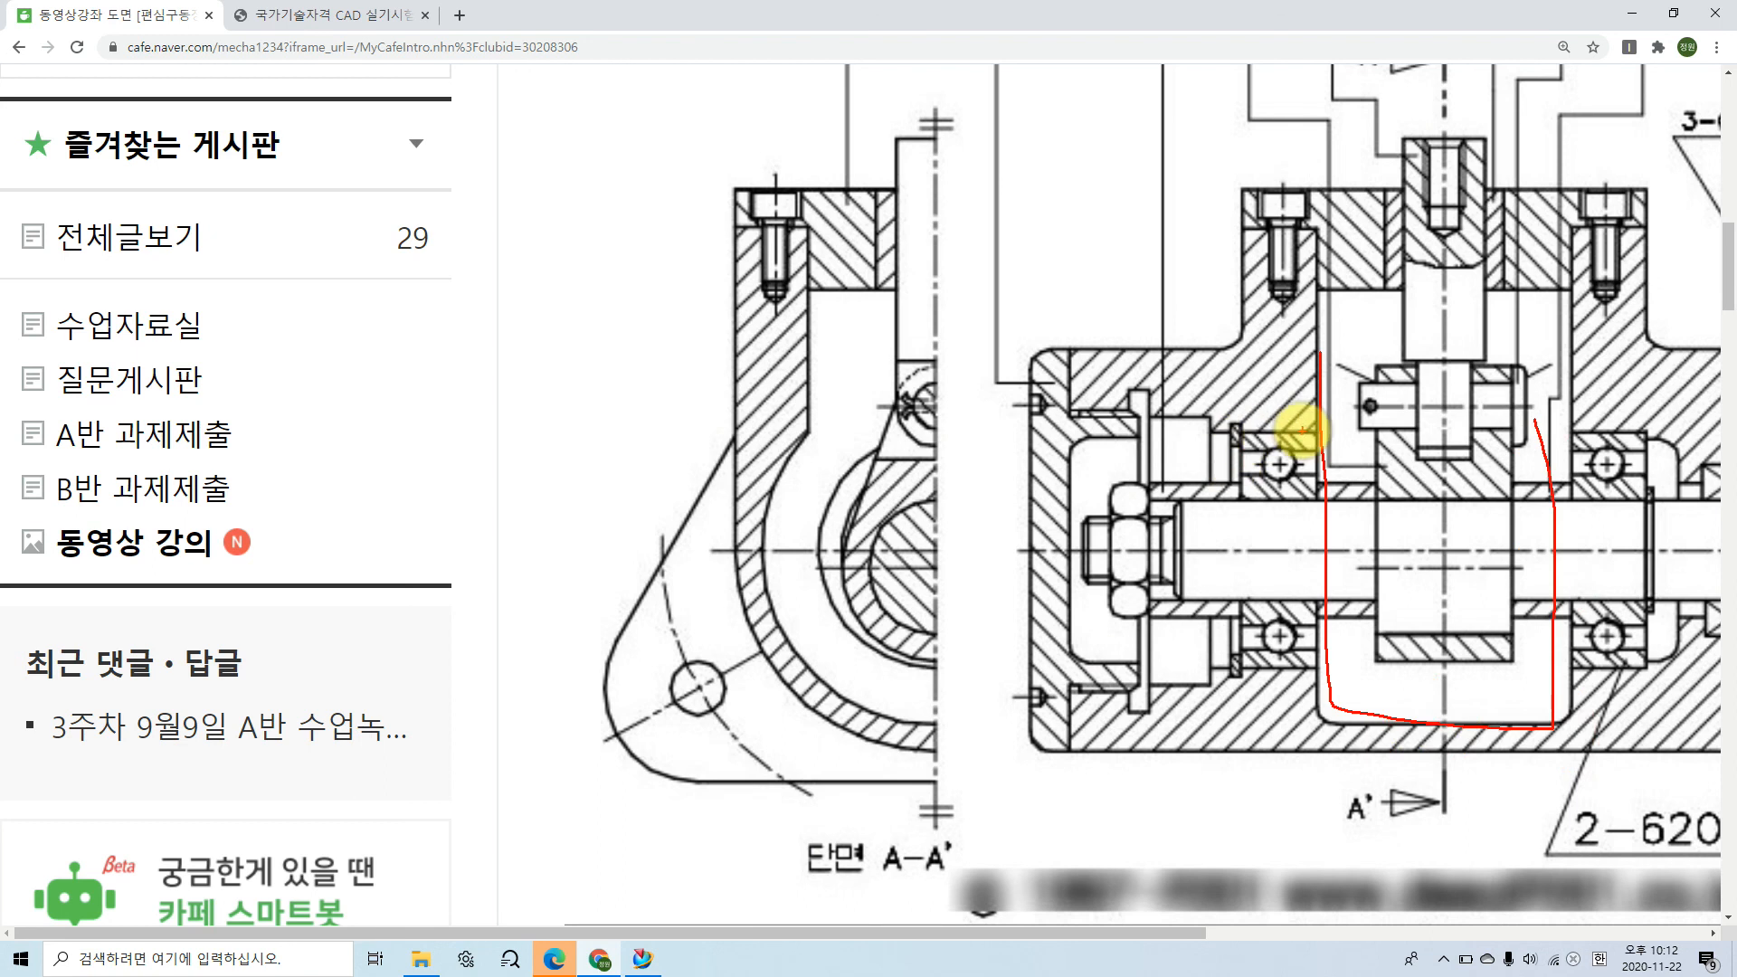
pyautogui.click(643, 957)
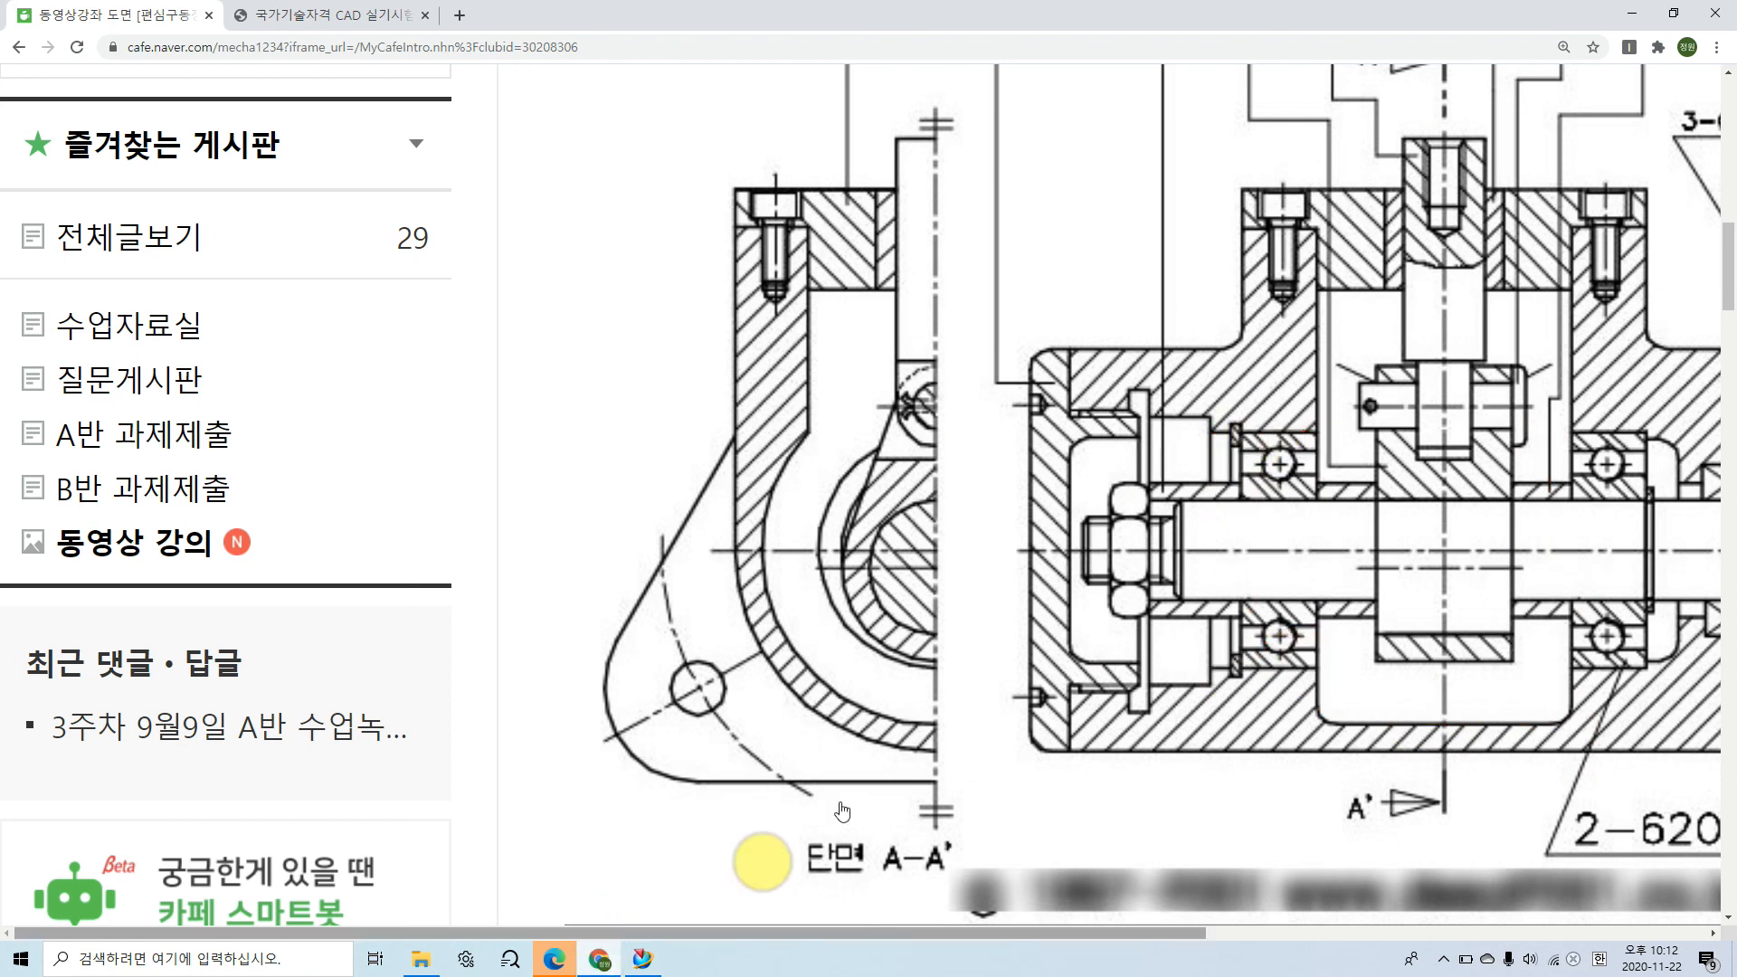
pyautogui.click(644, 959)
# Step: Set the width of the bearing rectangle next to the sketch origin to 19 mm
pyautogui.click(1000, 380)
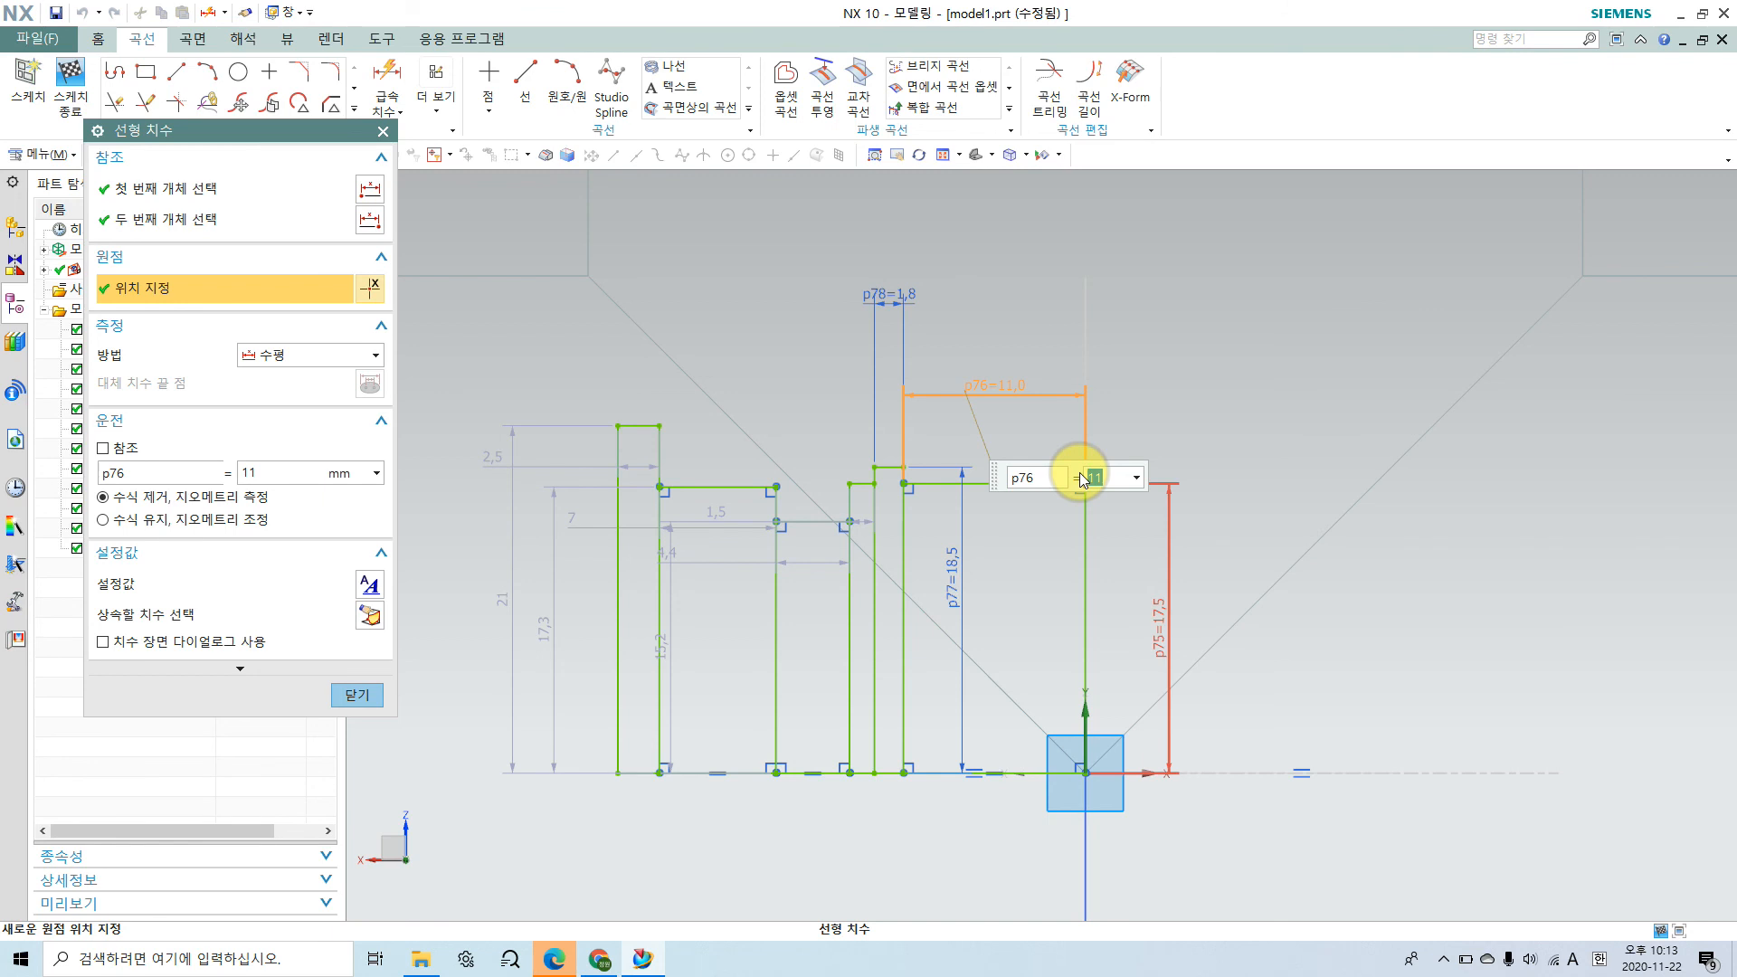
pyautogui.press('Return')
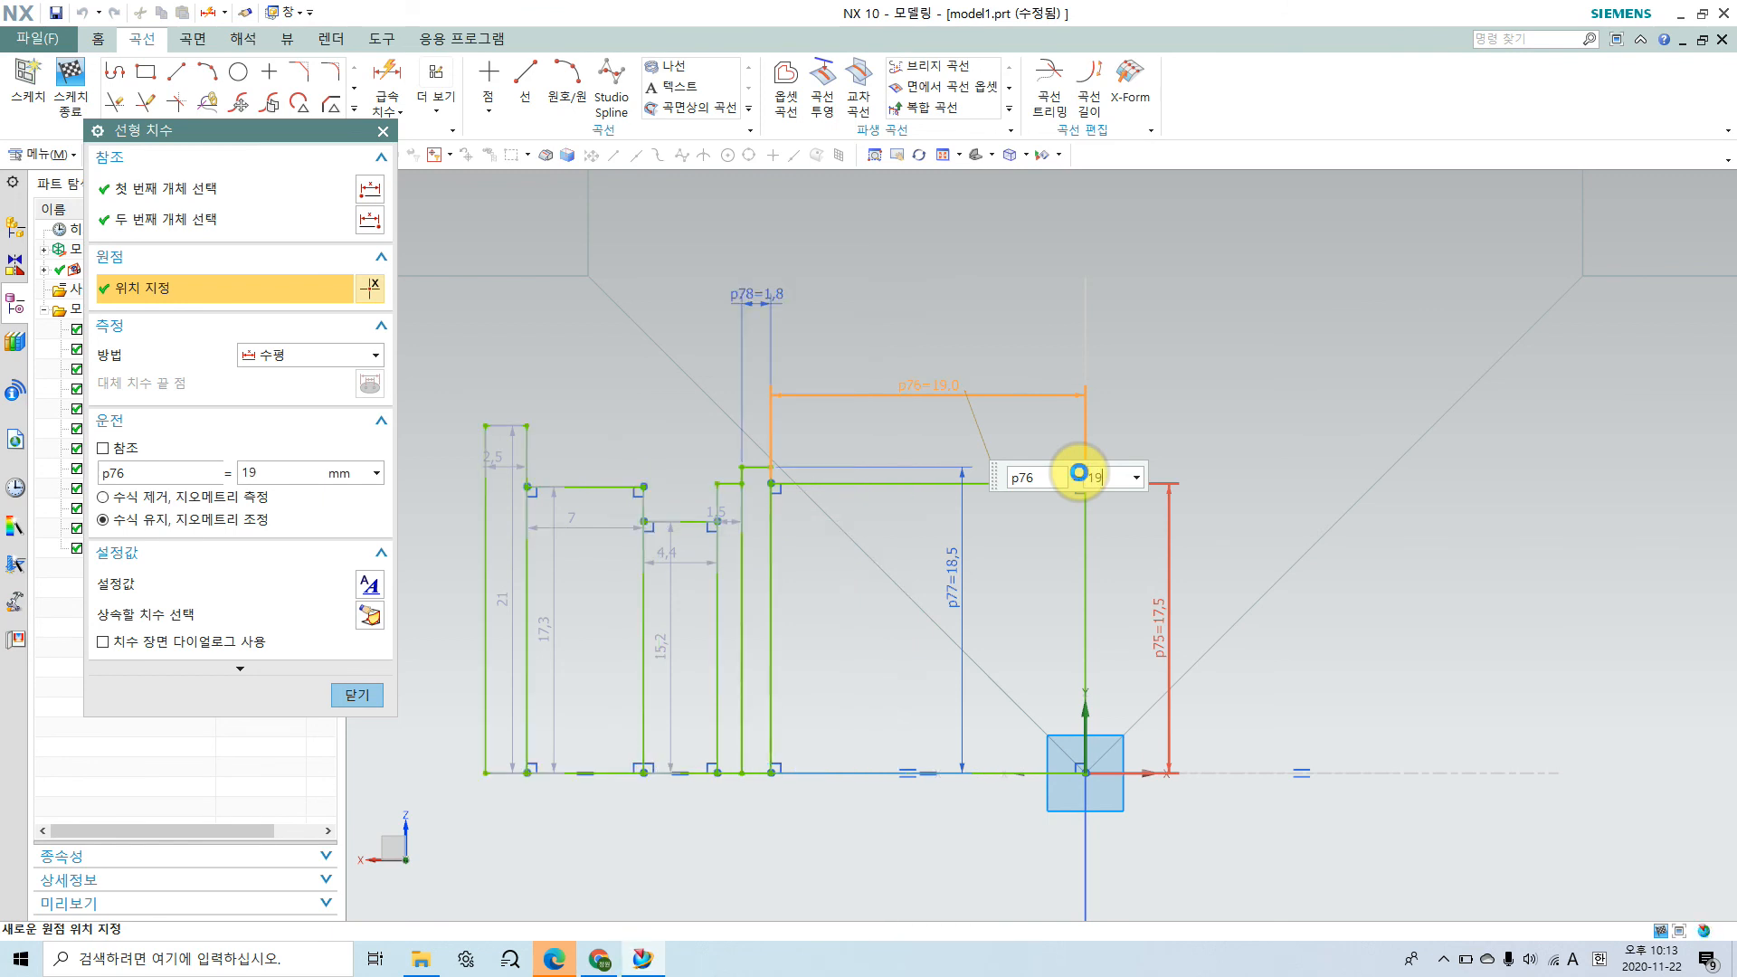
pyautogui.click(361, 702)
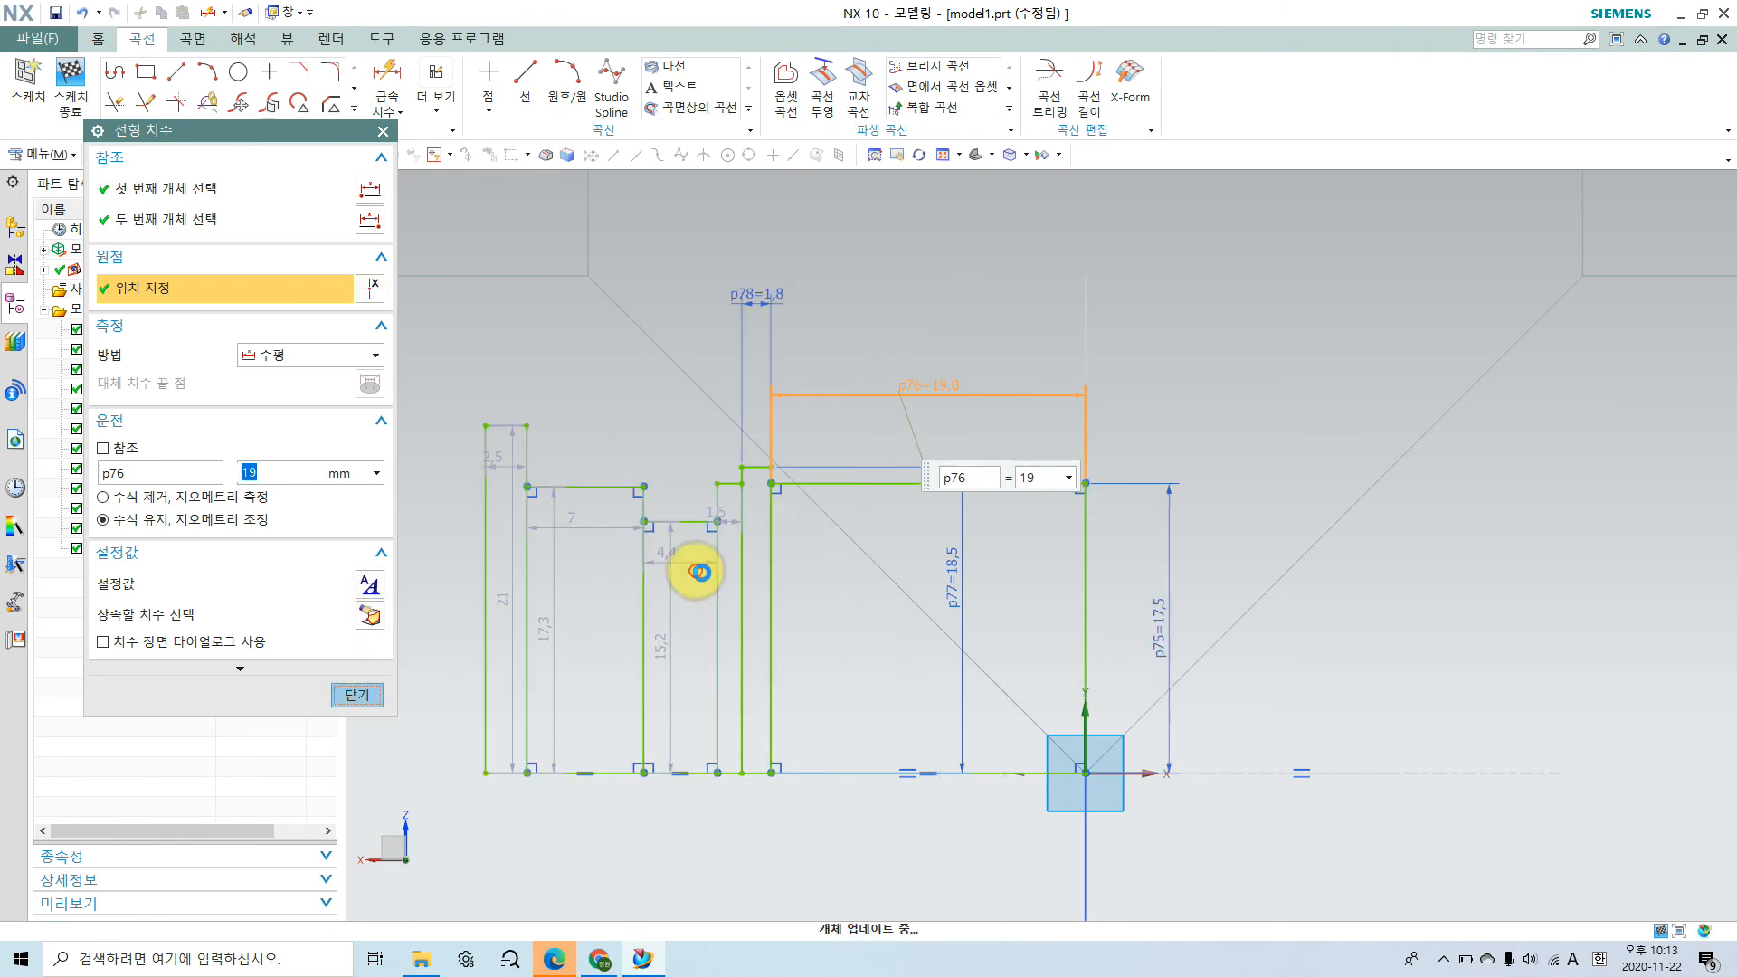
# Step: Examine how the cavity profile sits inside the housing body, using shaded and wireframe display from angled and front views
pyautogui.scroll(-4, 986, 560)
pyautogui.rightClick(633, 338)
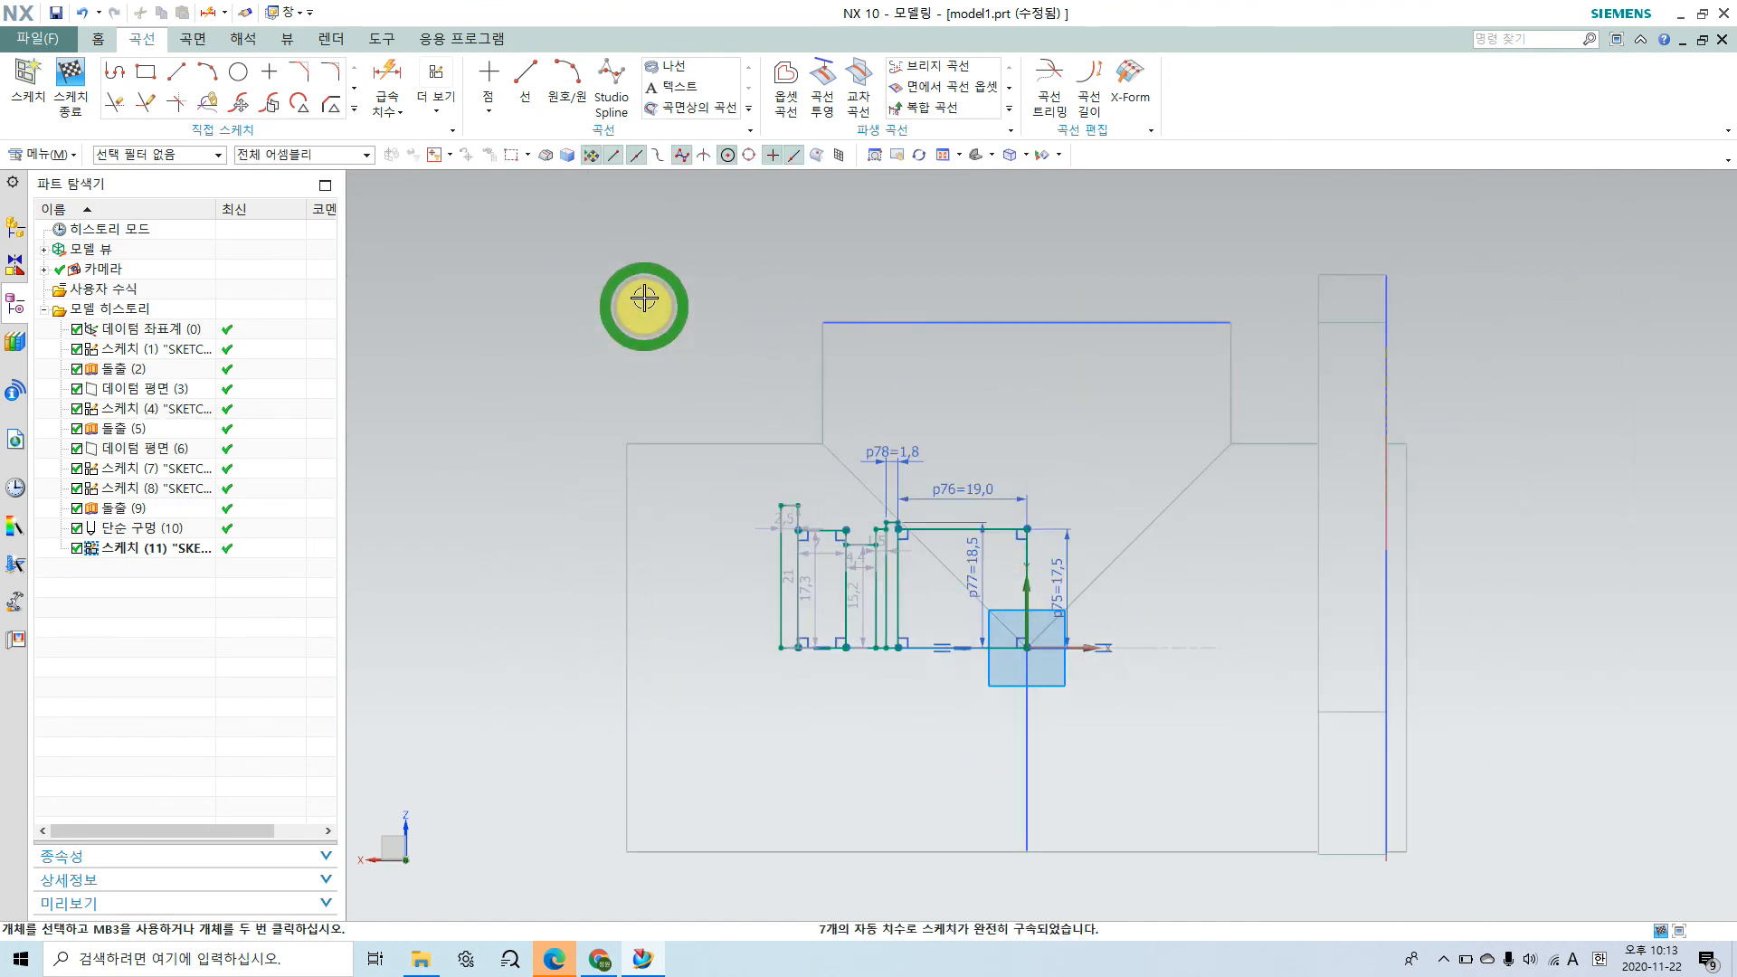
pyautogui.click(642, 246)
pyautogui.press('Home')
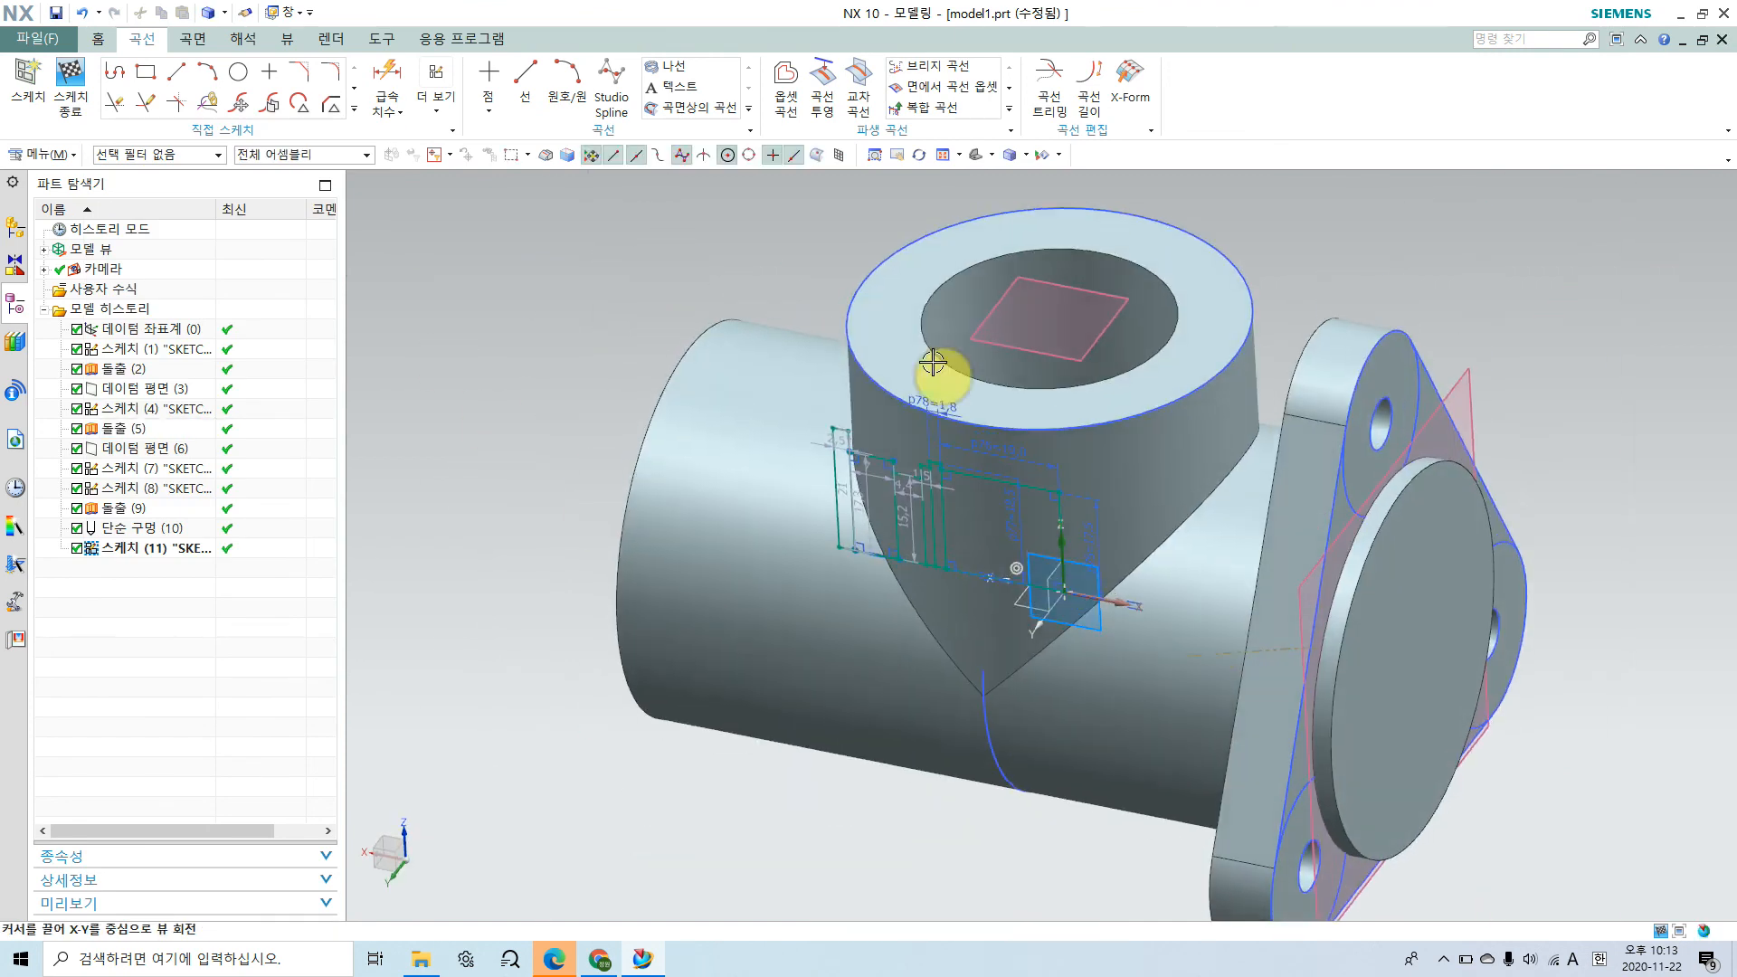
pyautogui.click(976, 543)
pyautogui.moveTo(976, 581); pyautogui.dragTo(1006, 558, button='middle')
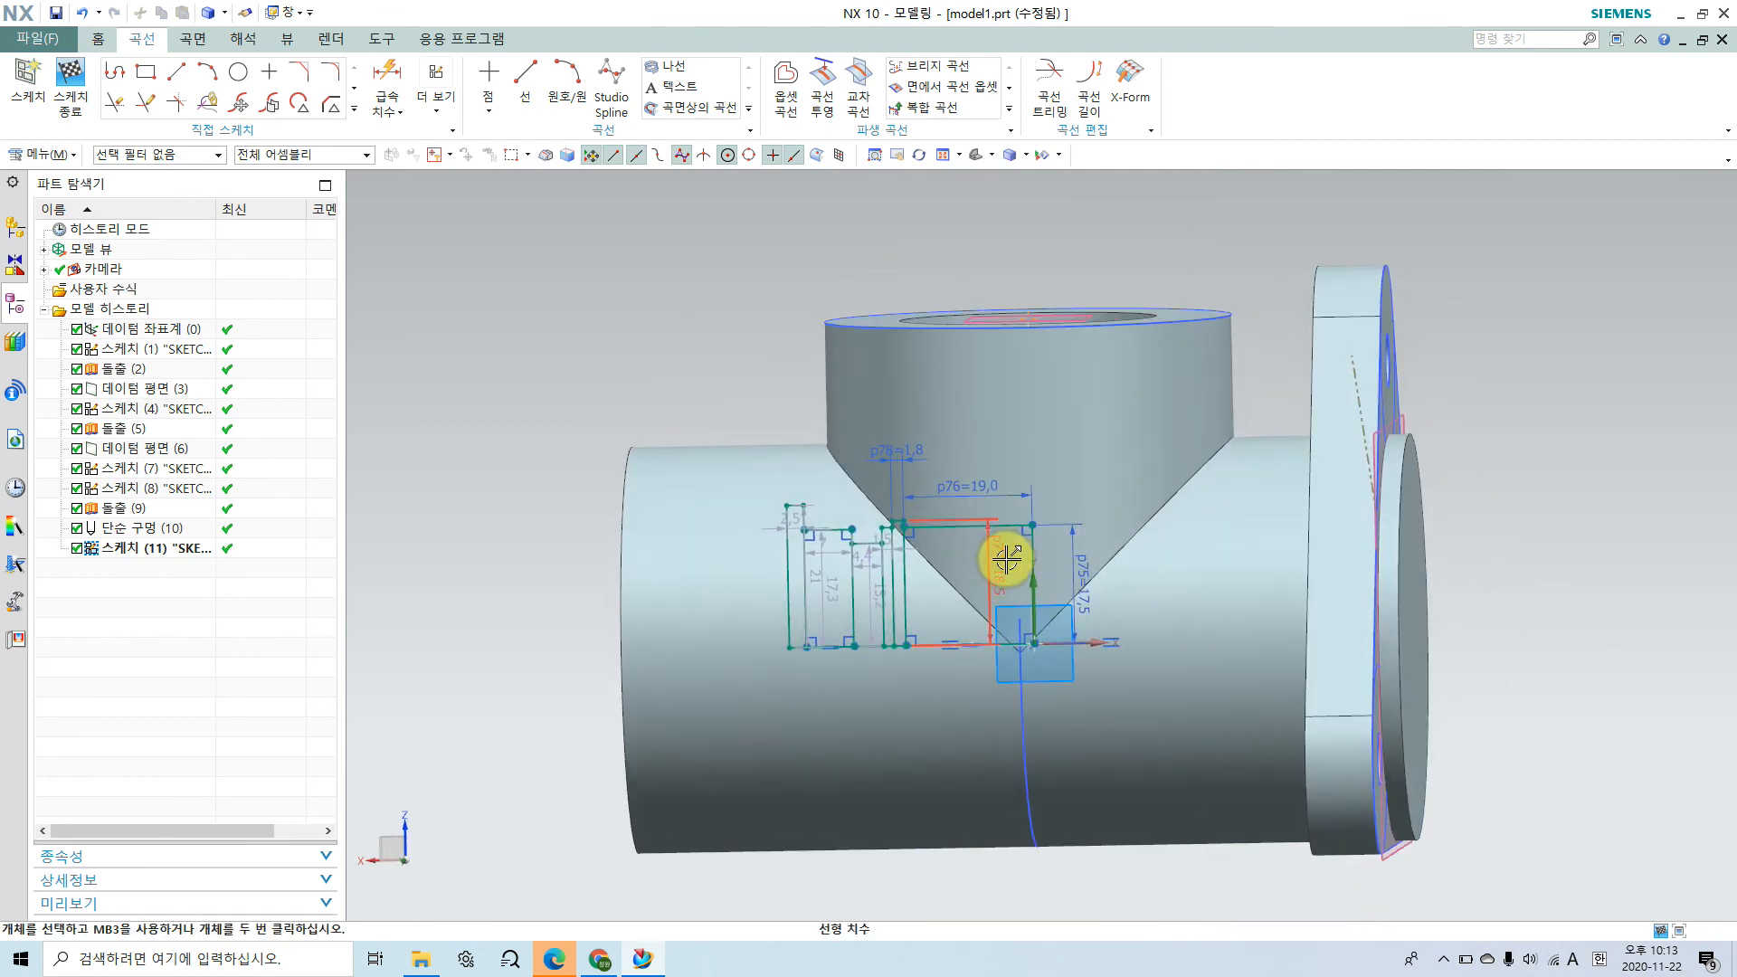
pyautogui.press('F8')
pyautogui.scroll(-4, 893, 642)
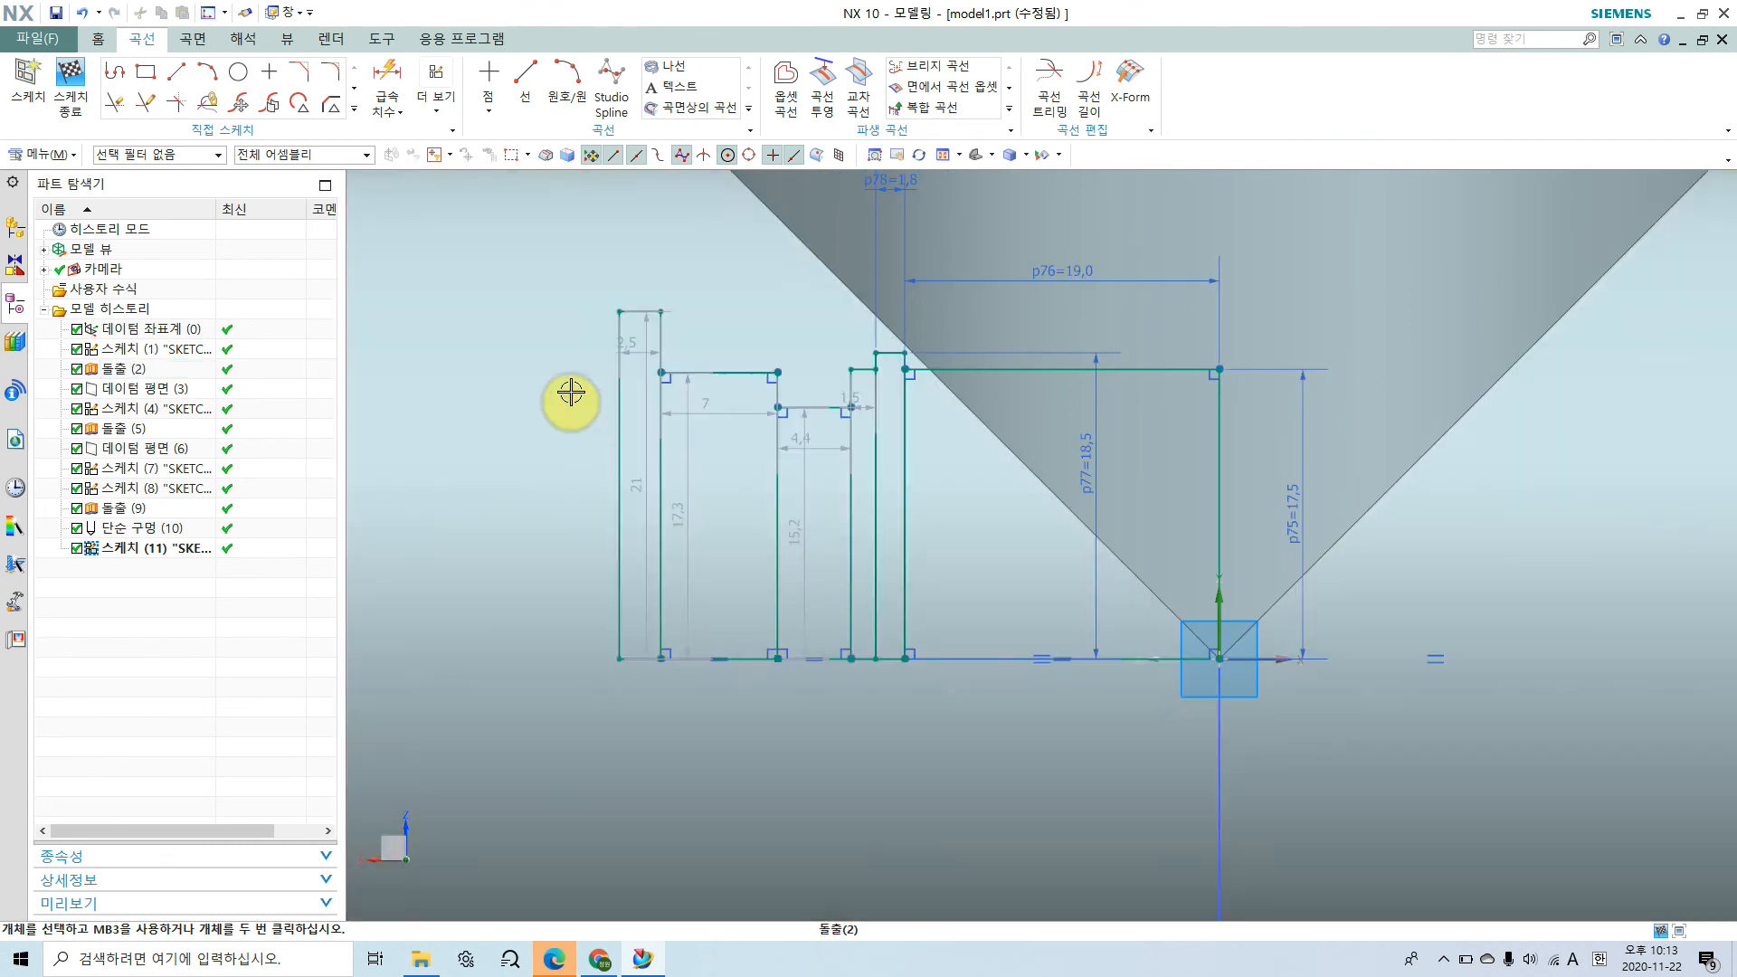
pyautogui.scroll(5, 819, 451)
pyautogui.click(452, 368)
pyautogui.moveTo(452, 367); pyautogui.dragTo(448, 336, button='right')
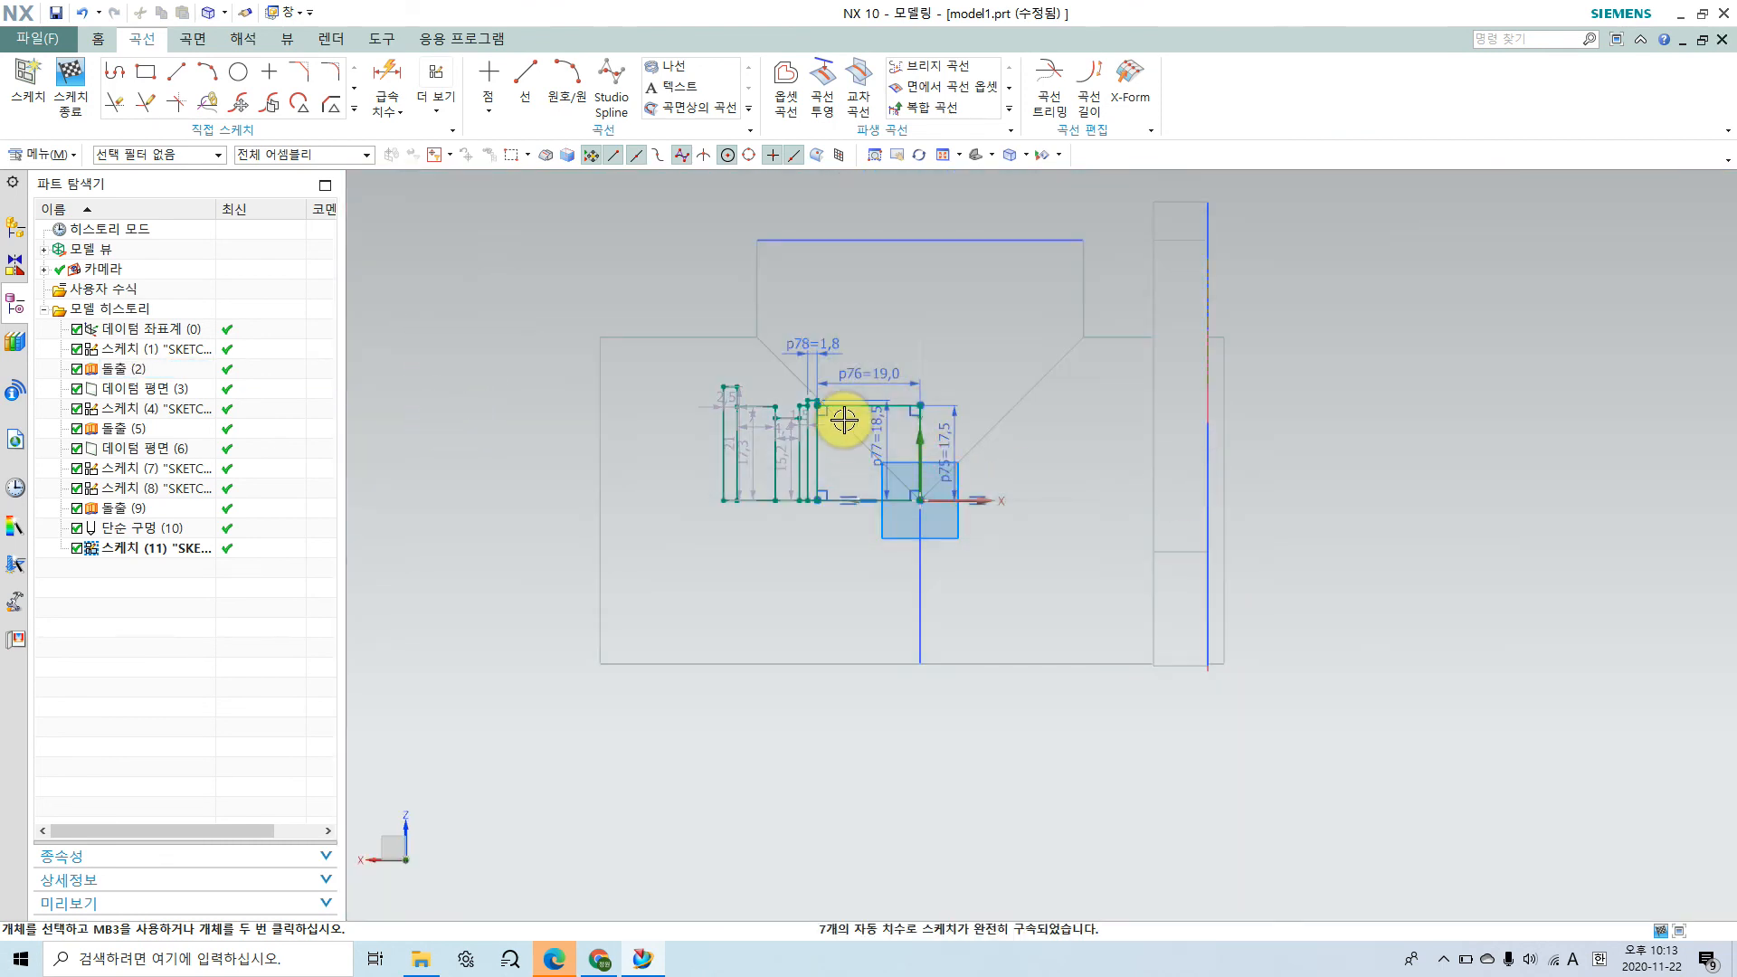
pyautogui.scroll(3, 844, 425)
pyautogui.scroll(-4, 844, 426)
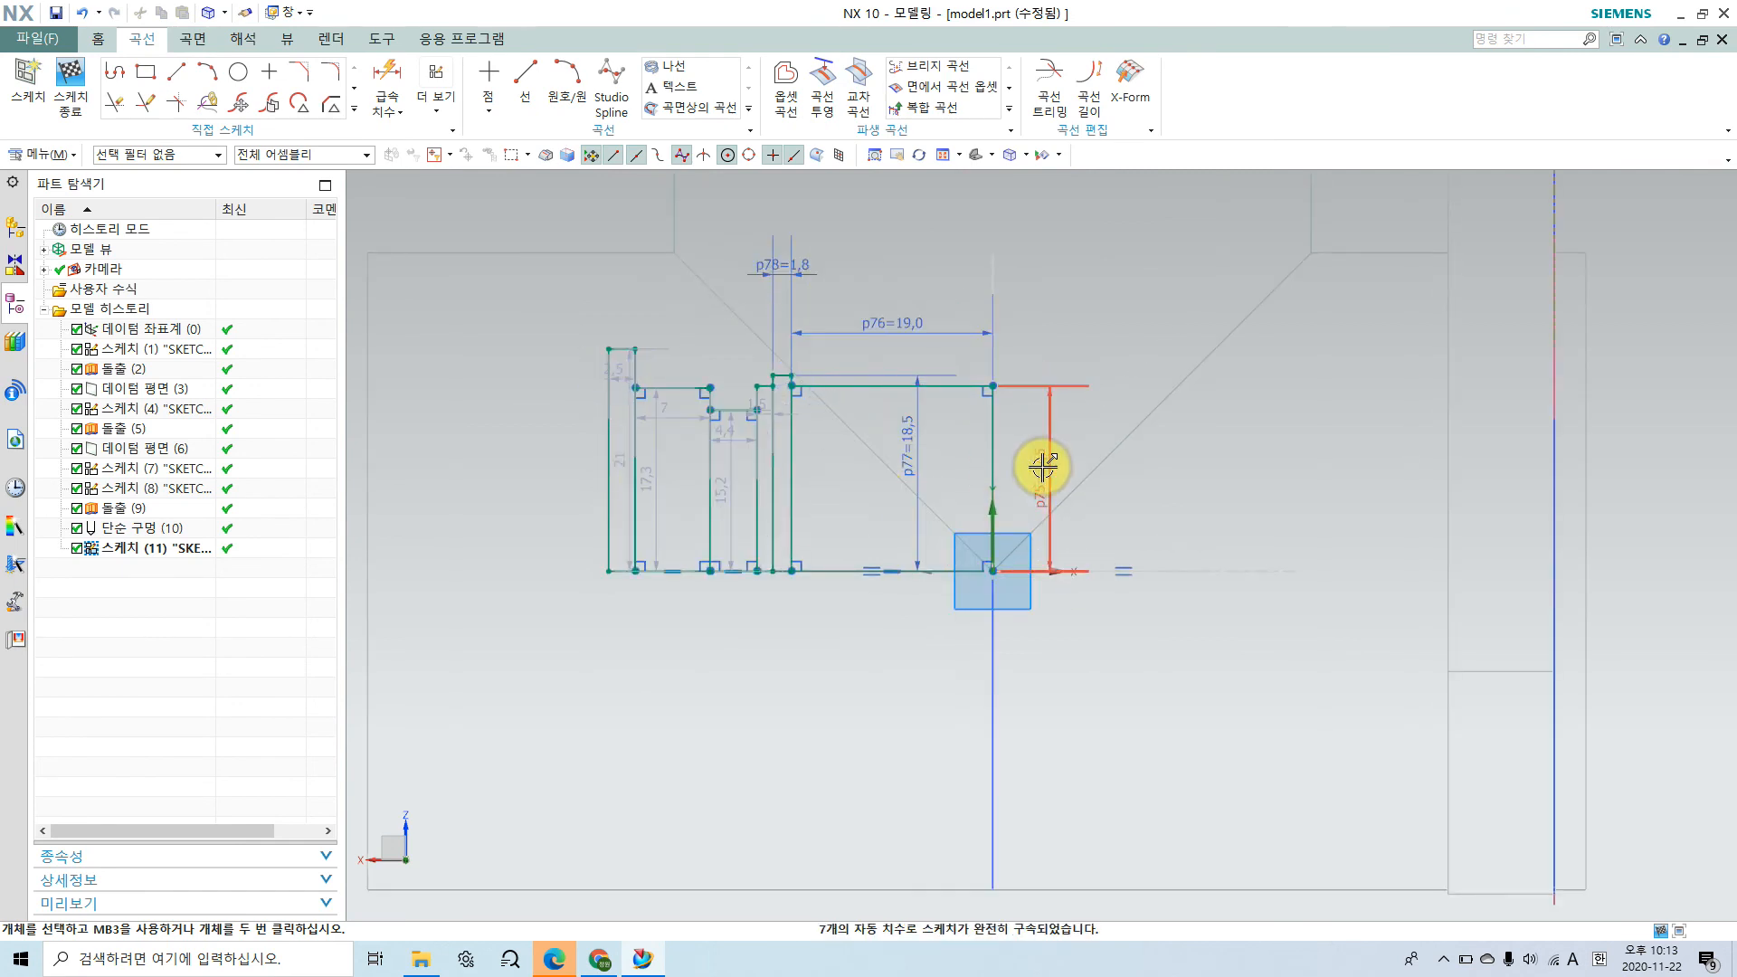
# Step: Switch to the browser's assembly drawing and mark the shaft centreline and the distance from it to the central cavity floor
pyautogui.click(599, 958)
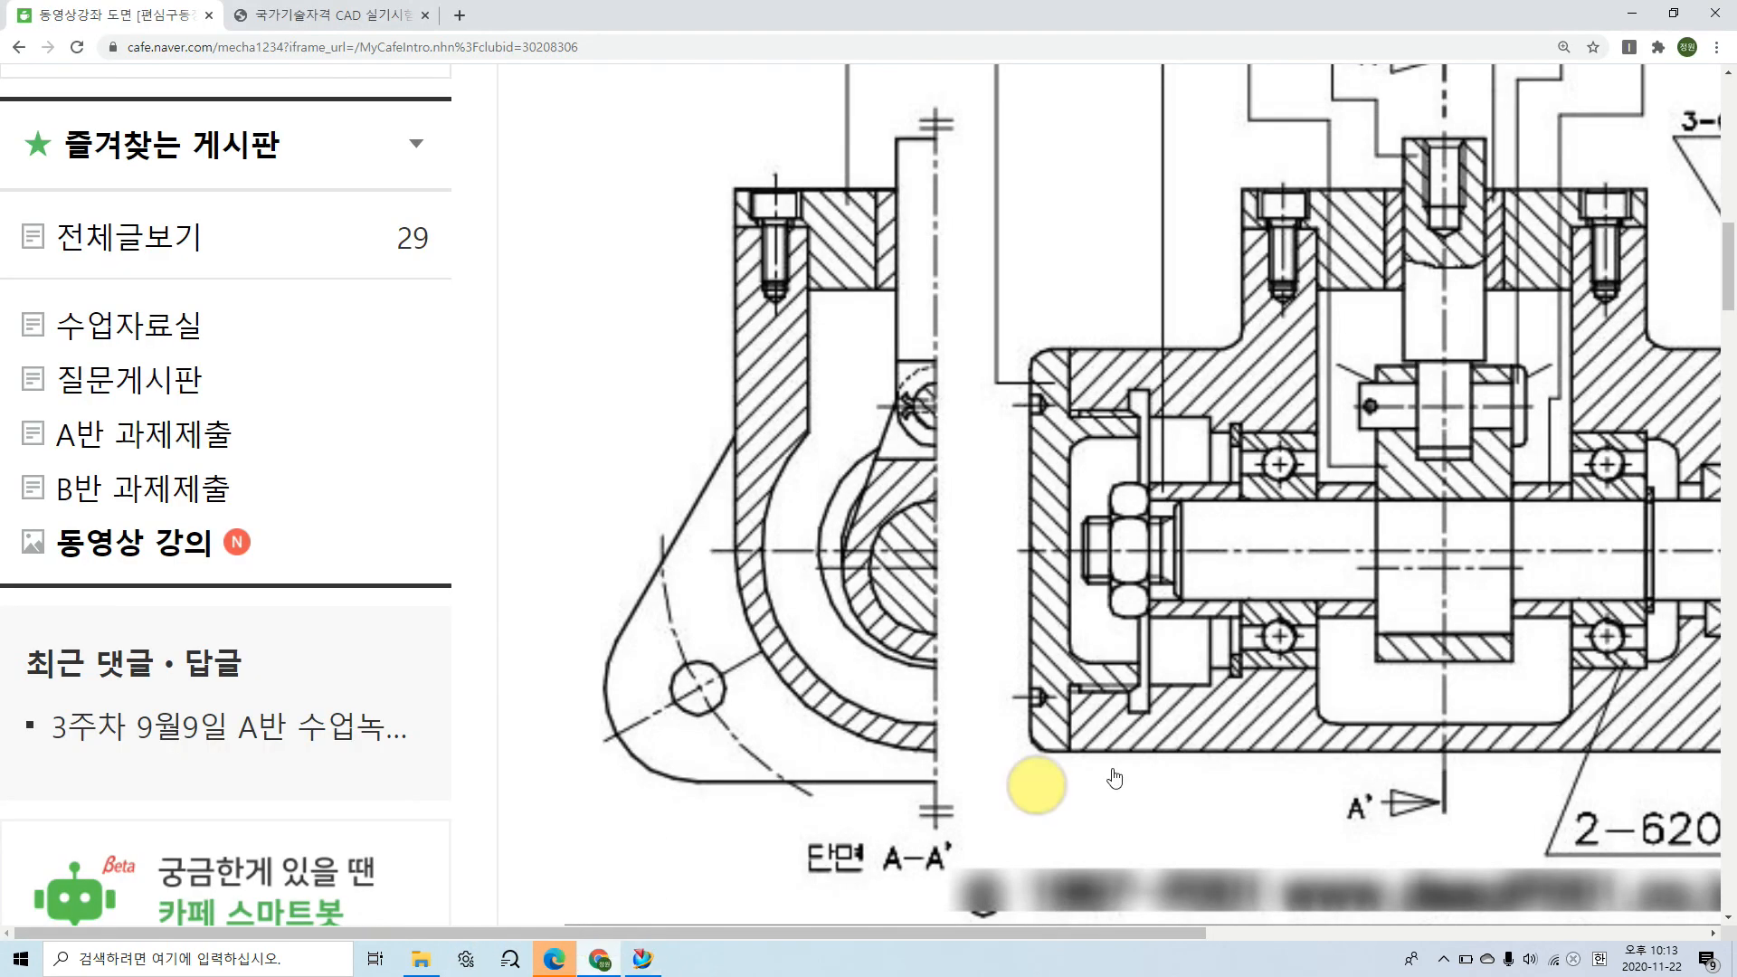
pyautogui.moveTo(1197, 941); pyautogui.dragTo(1317, 932)
pyautogui.moveTo(1099, 550); pyautogui.dragTo(1479, 550)
pyautogui.moveTo(1167, 550)
pyautogui.mouseDown()
pyautogui.moveTo(1160, 712)
pyautogui.moveTo(1190, 705)
pyautogui.mouseUp()
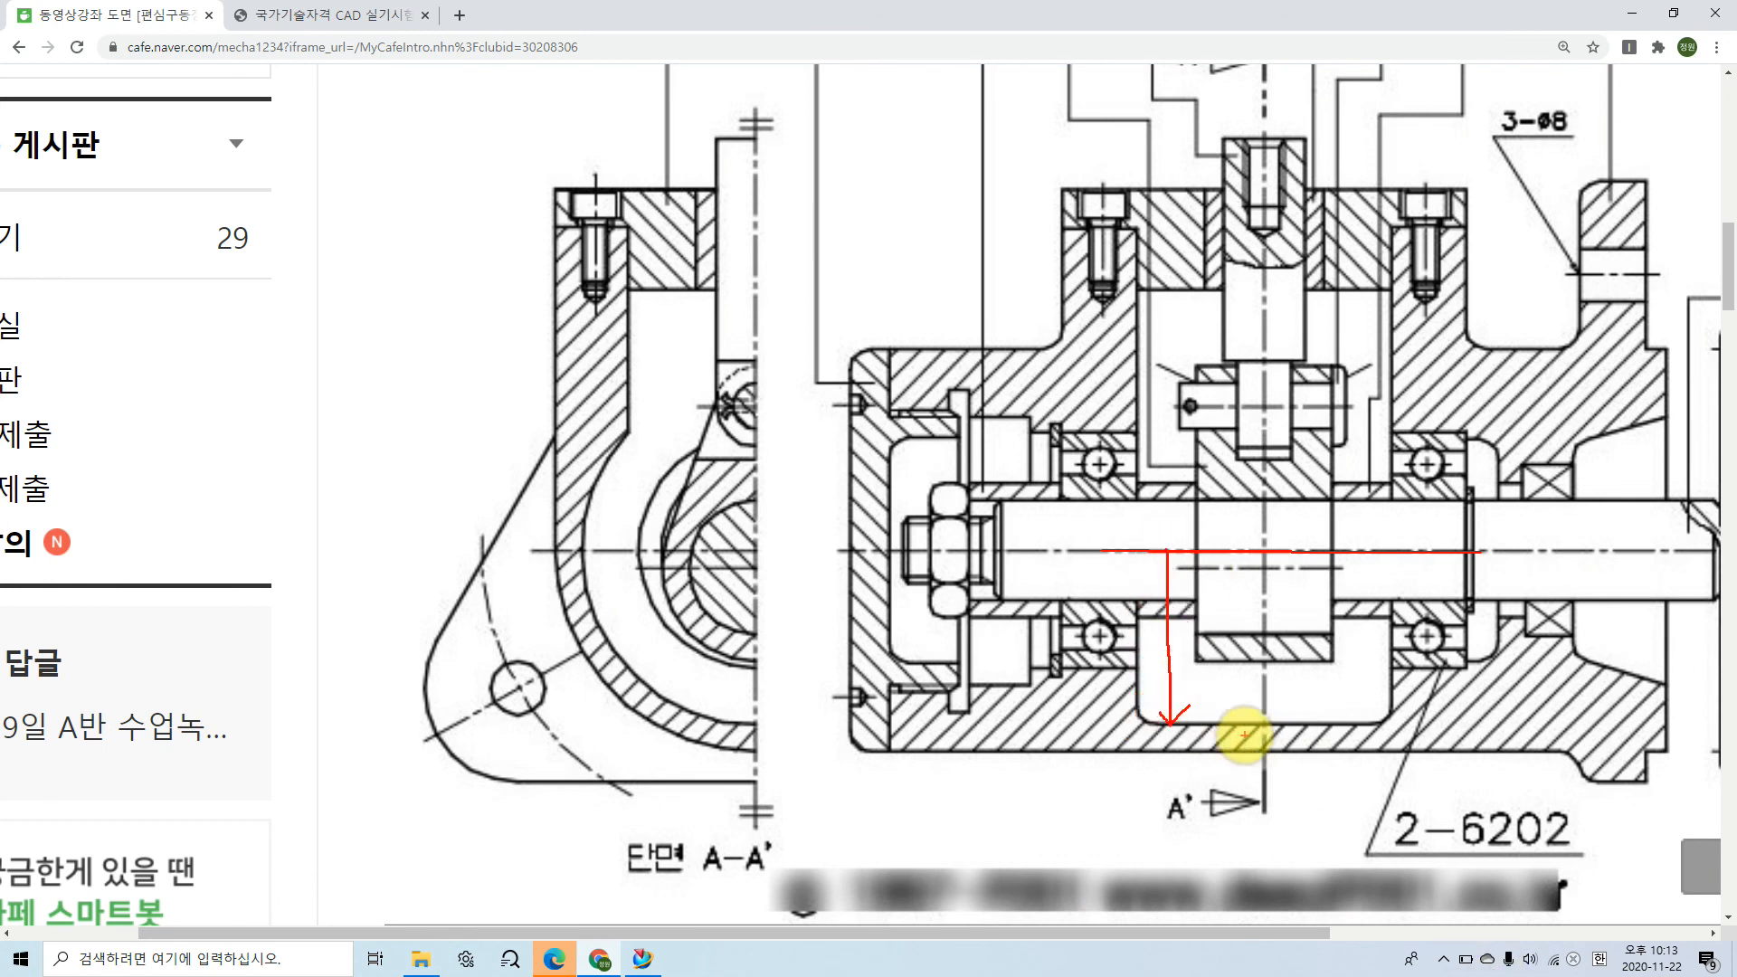
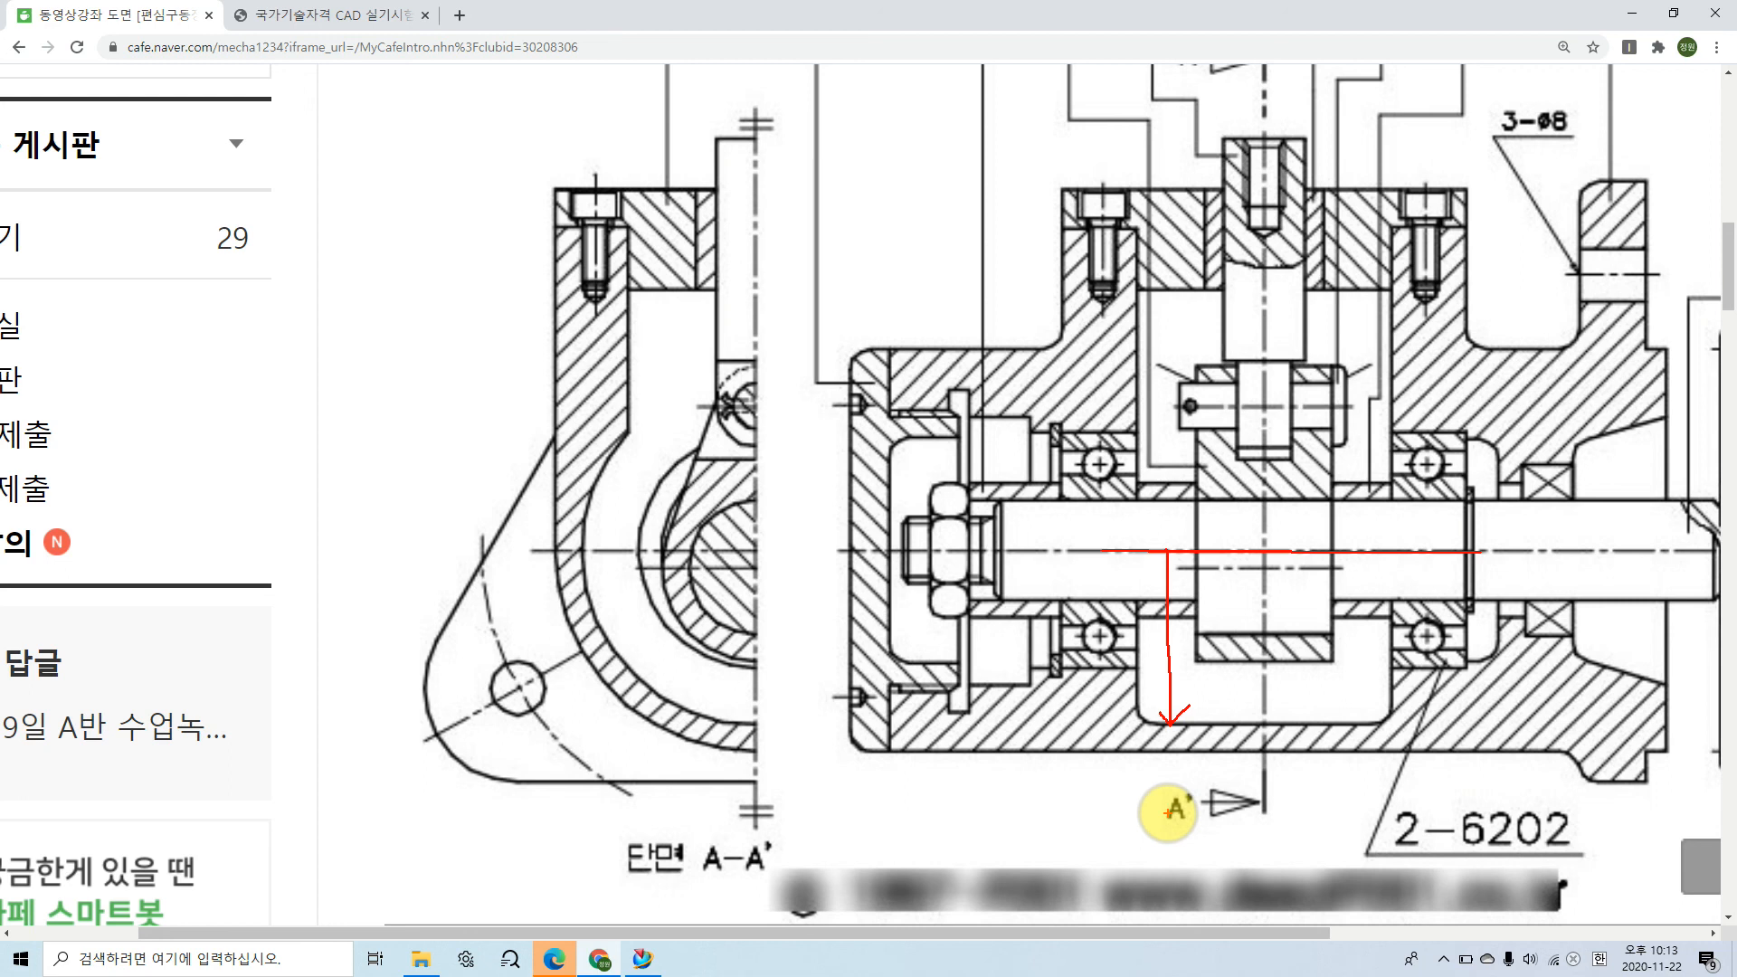
# Step: Clear the drawing annotation and, back in NX, set the height of the rectangle at the sketch origin to 26 mm
pyautogui.press('Escape')
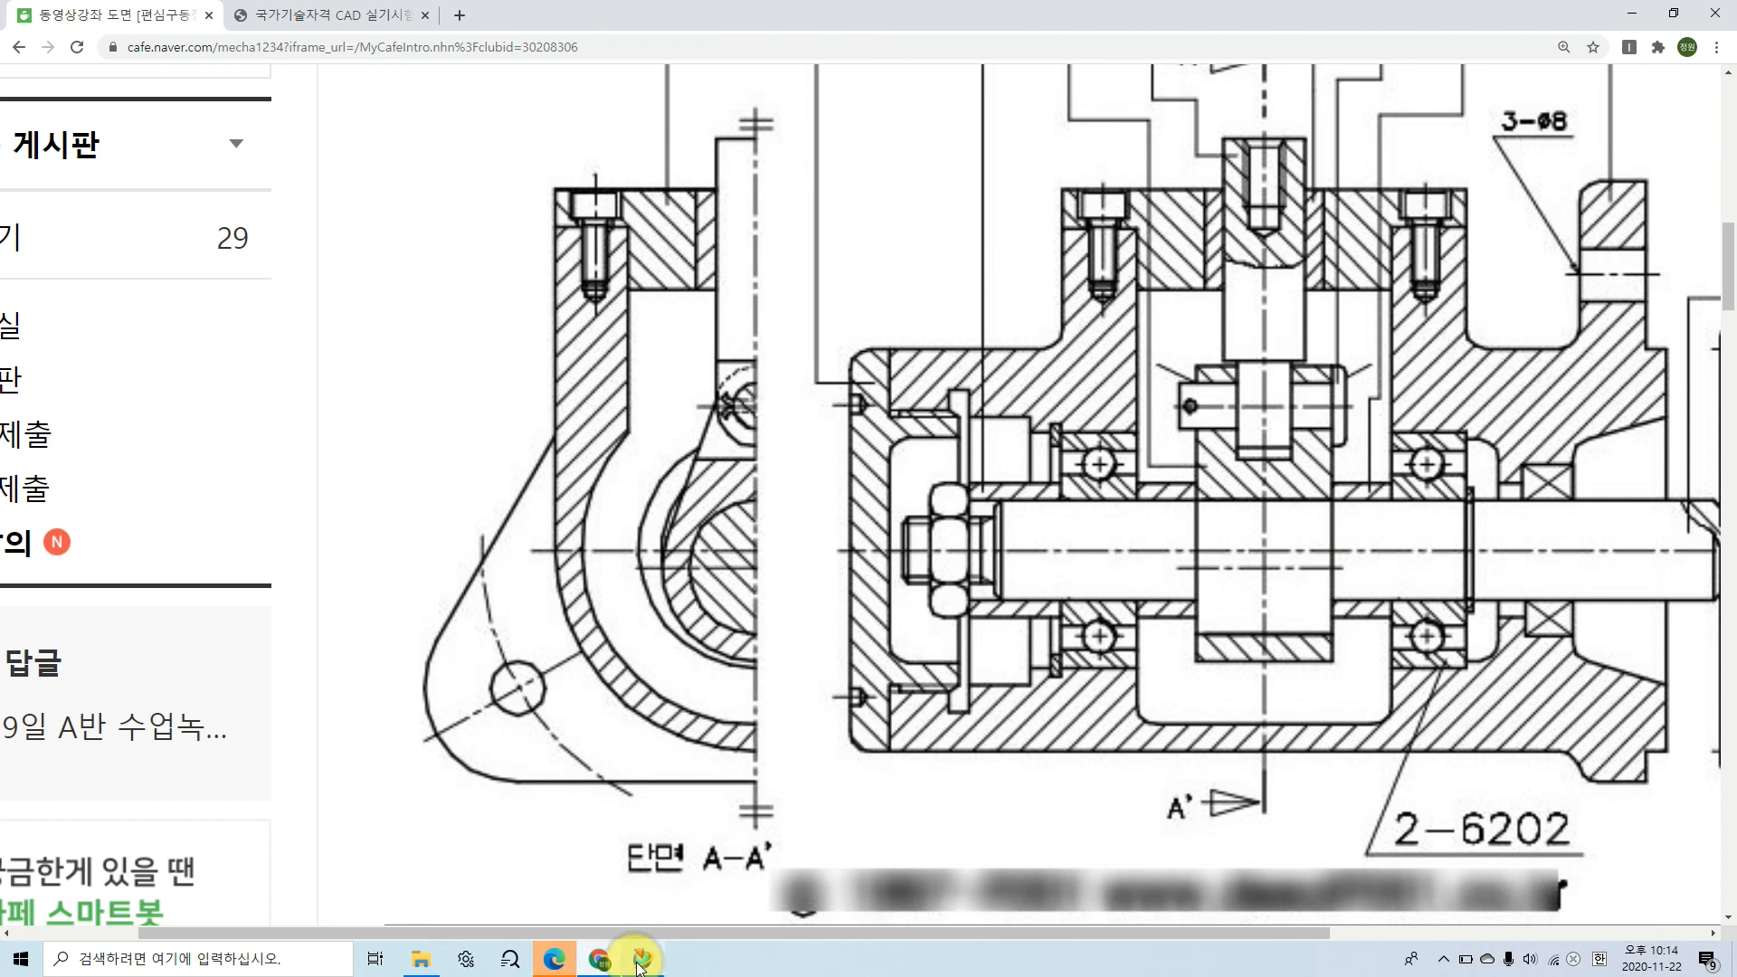
pyautogui.click(640, 961)
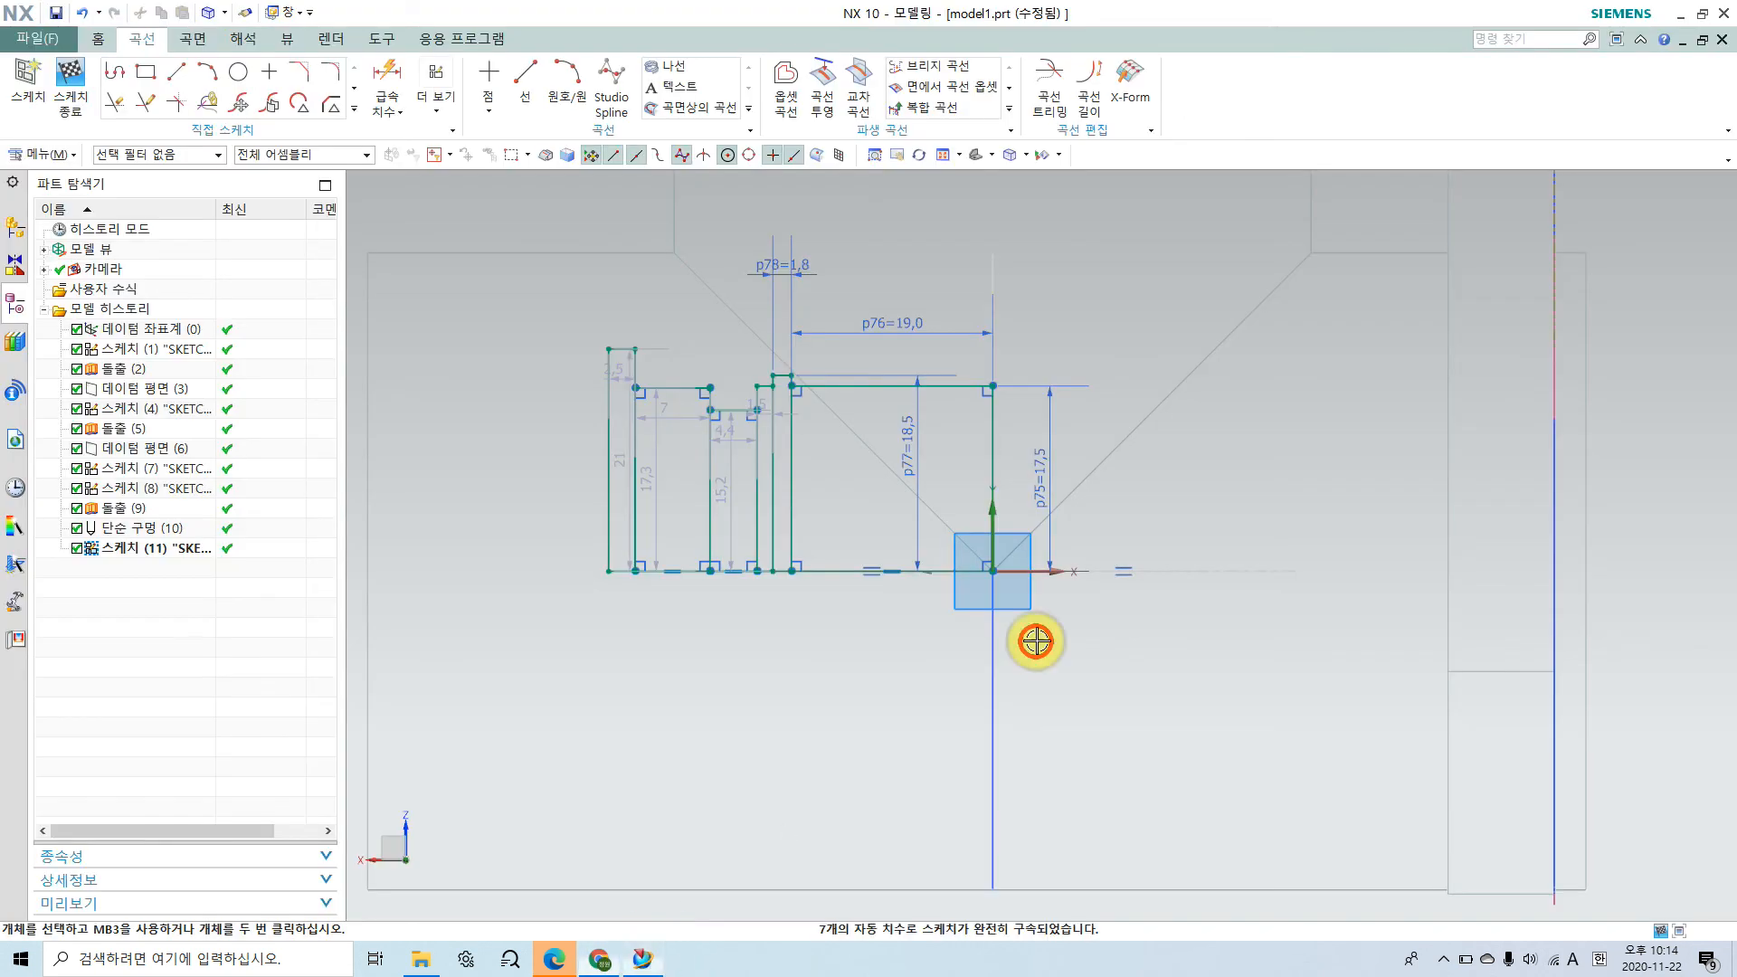
pyautogui.click(1051, 459)
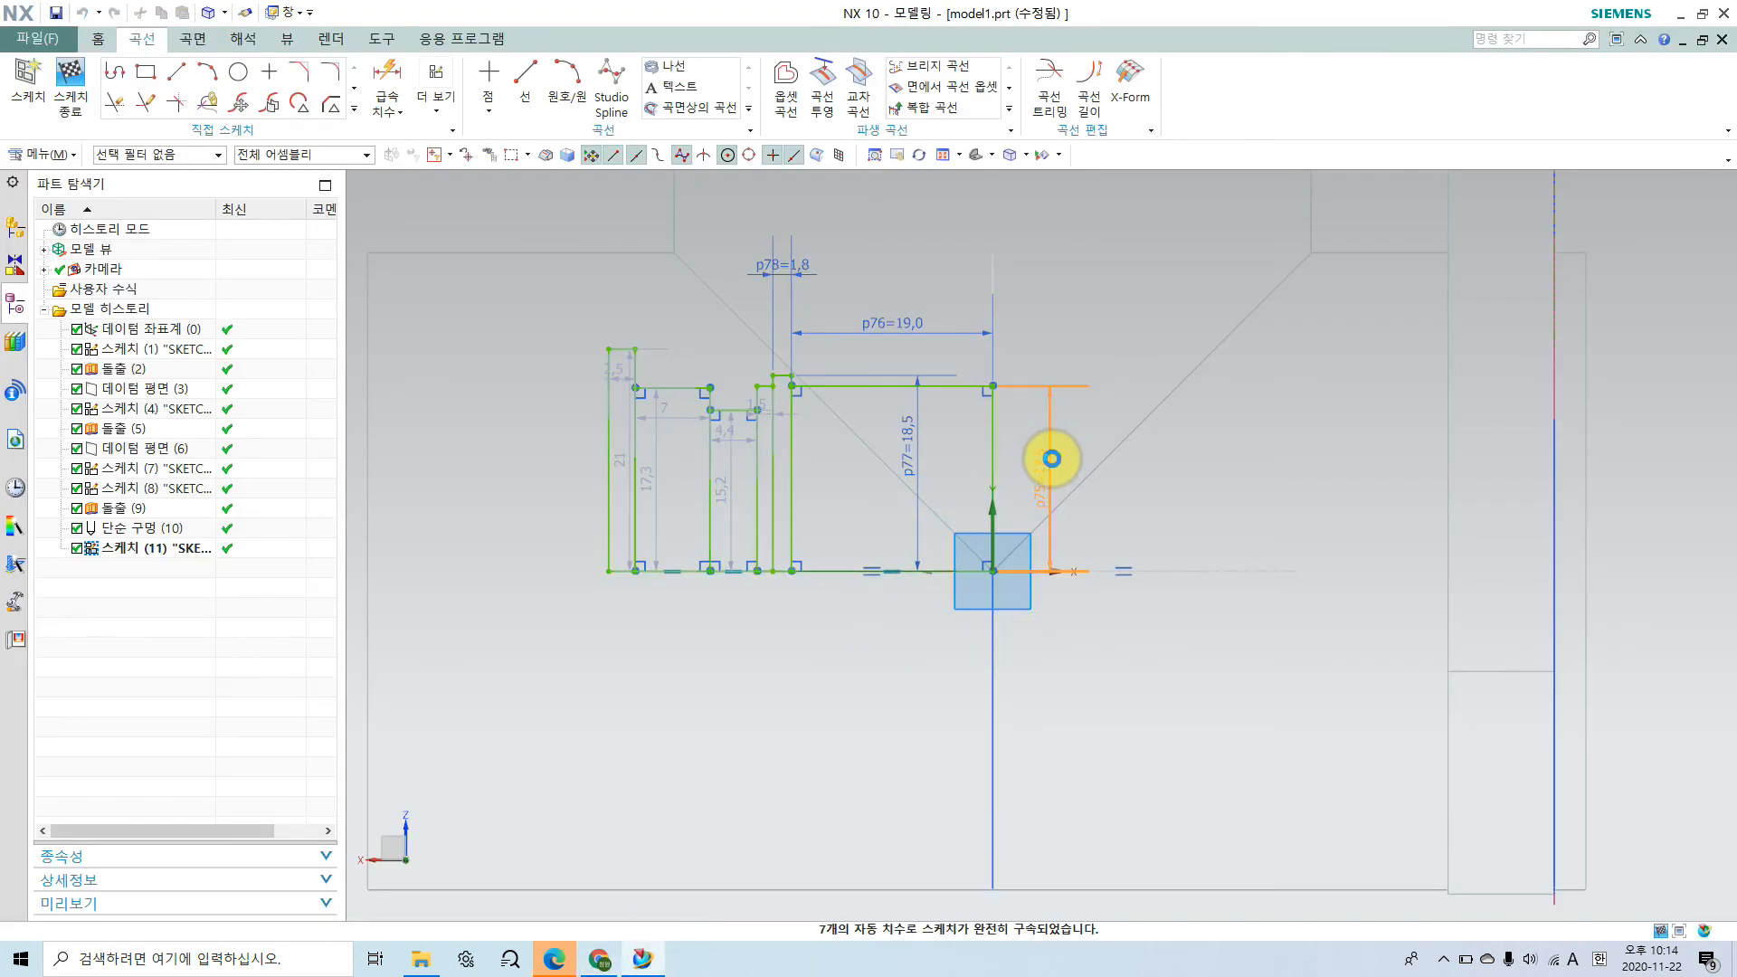
pyautogui.doubleClick(1051, 458)
pyautogui.write('2')
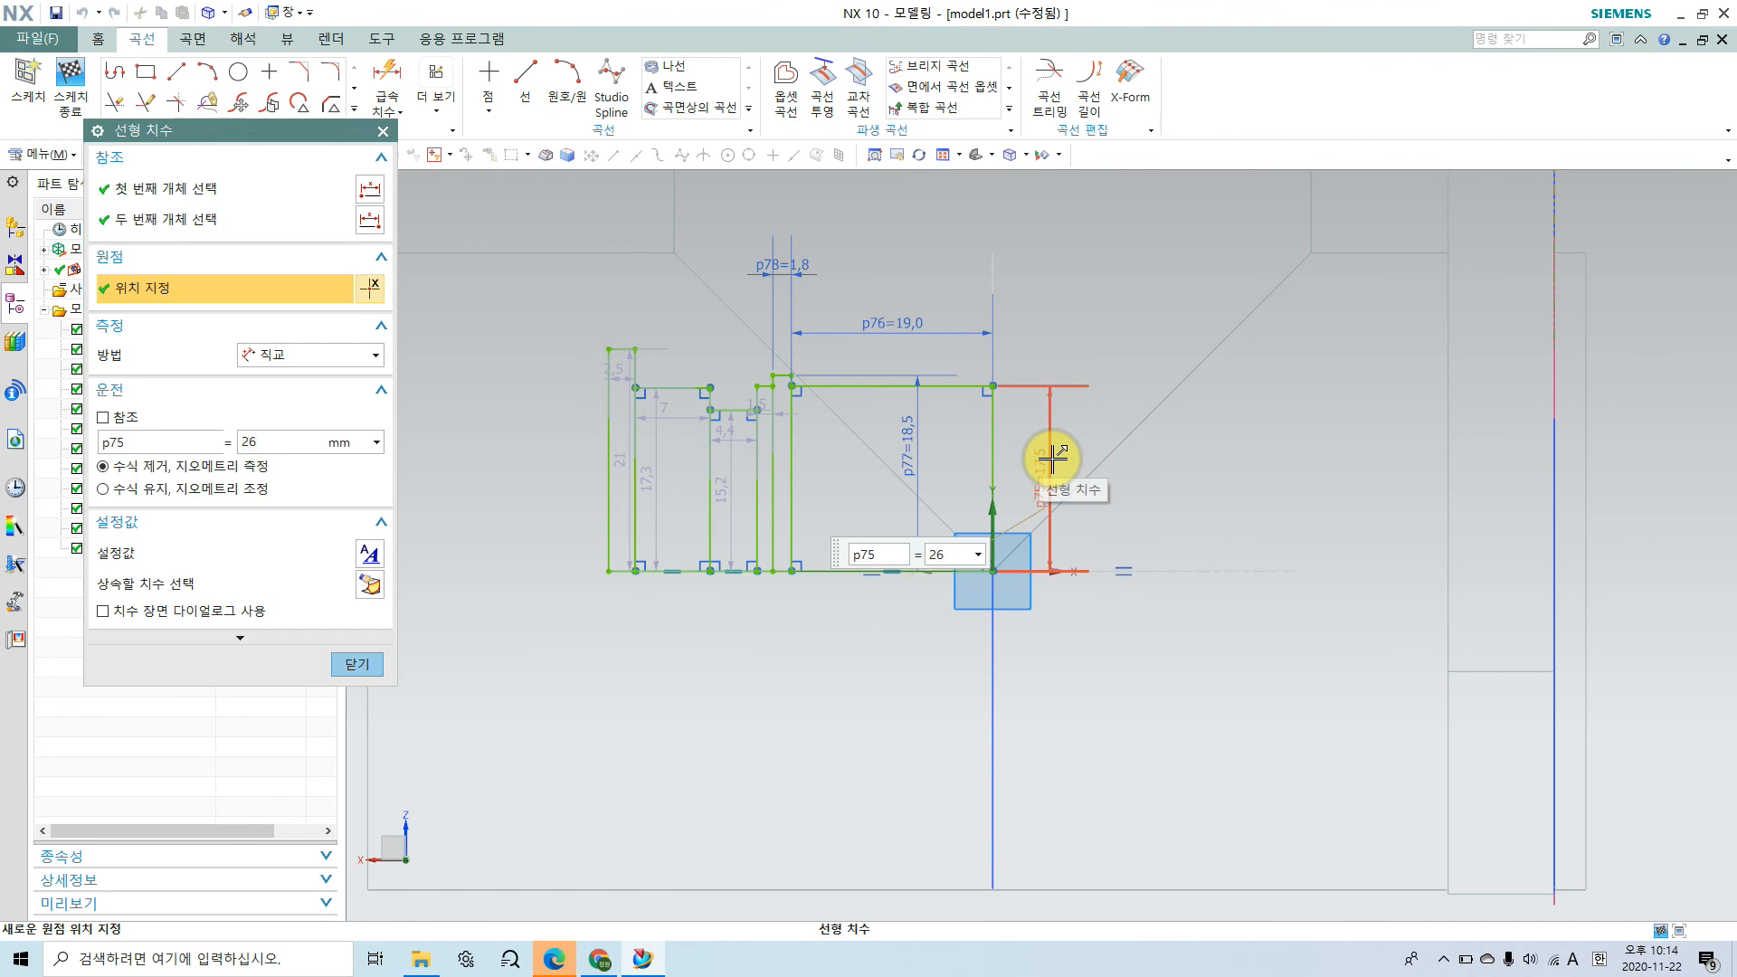
pyautogui.write('6')
pyautogui.press('Return')
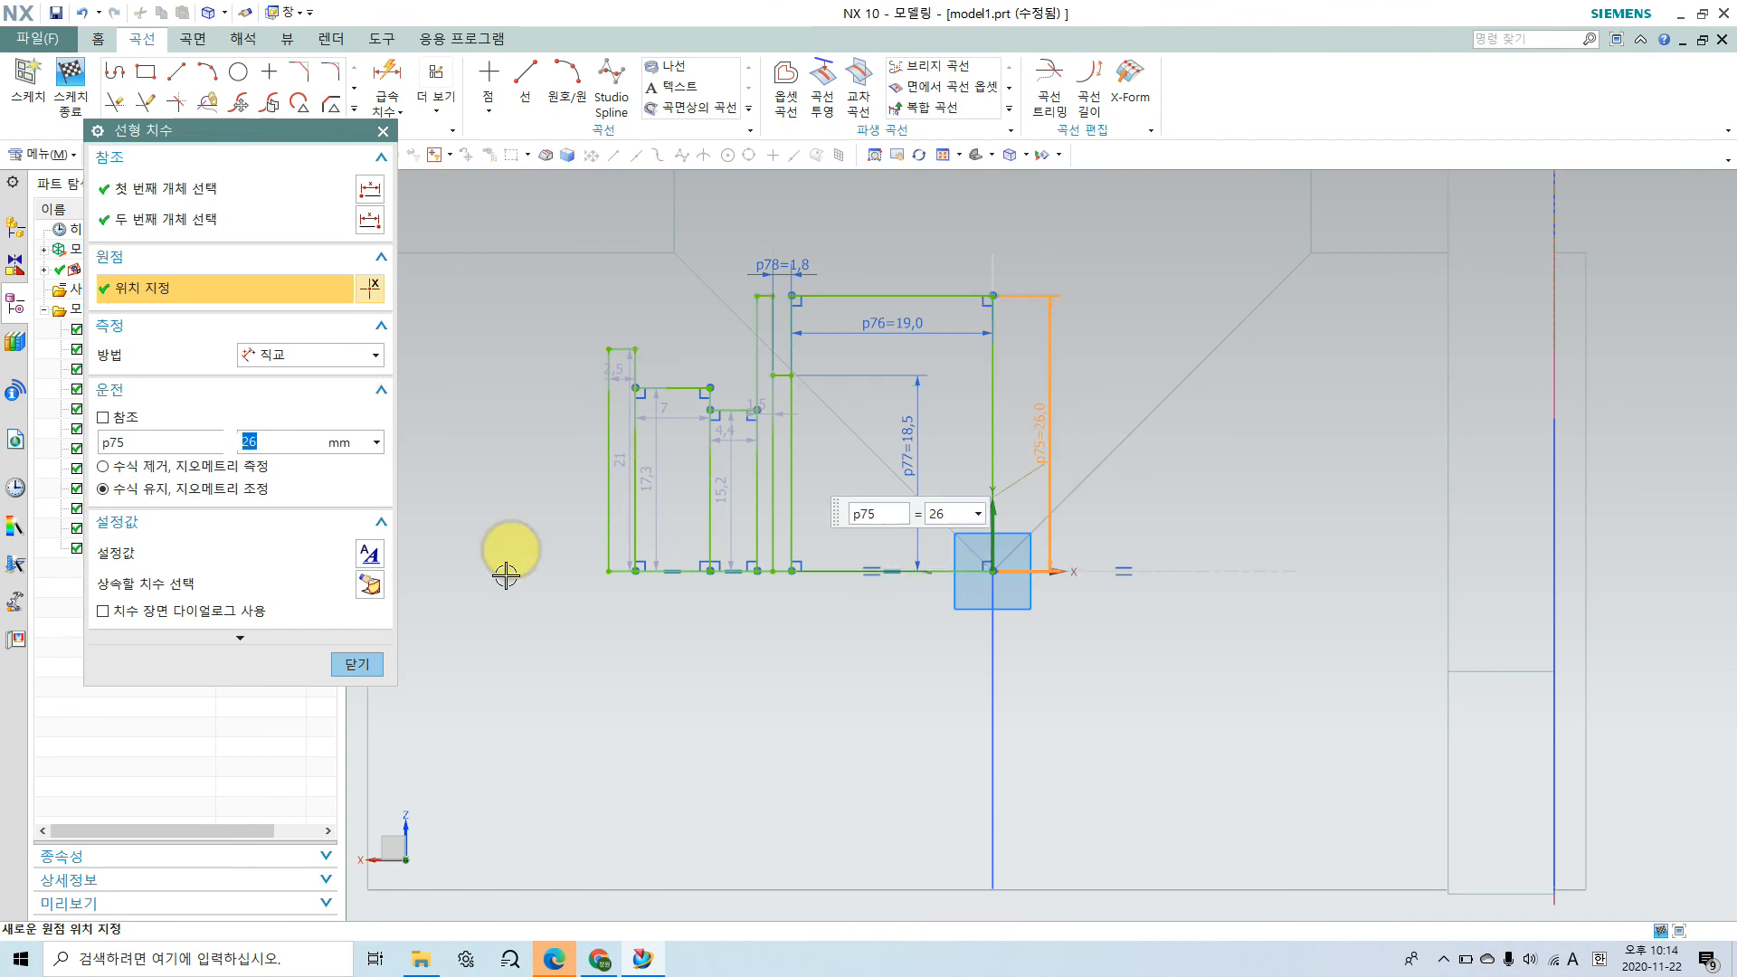
pyautogui.click(362, 664)
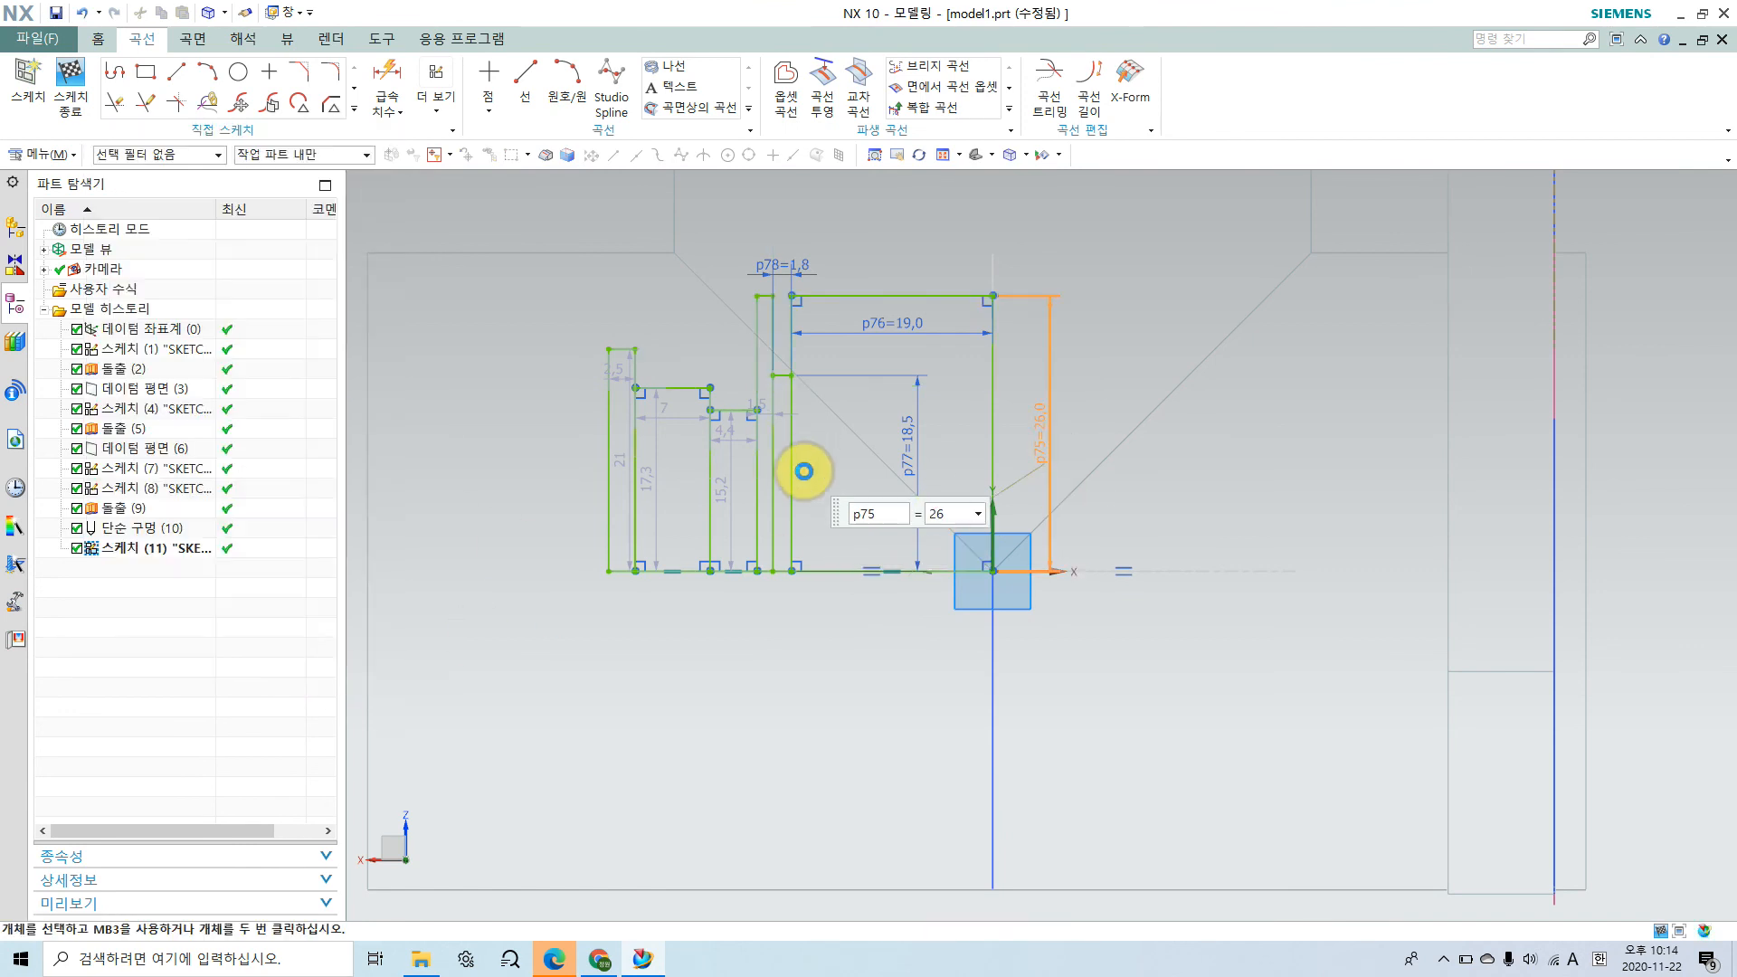
# Step: Set the height of the bearing-seat step beside the central cavity rectangle to 35/2 mm
pyautogui.scroll(2, 787, 391)
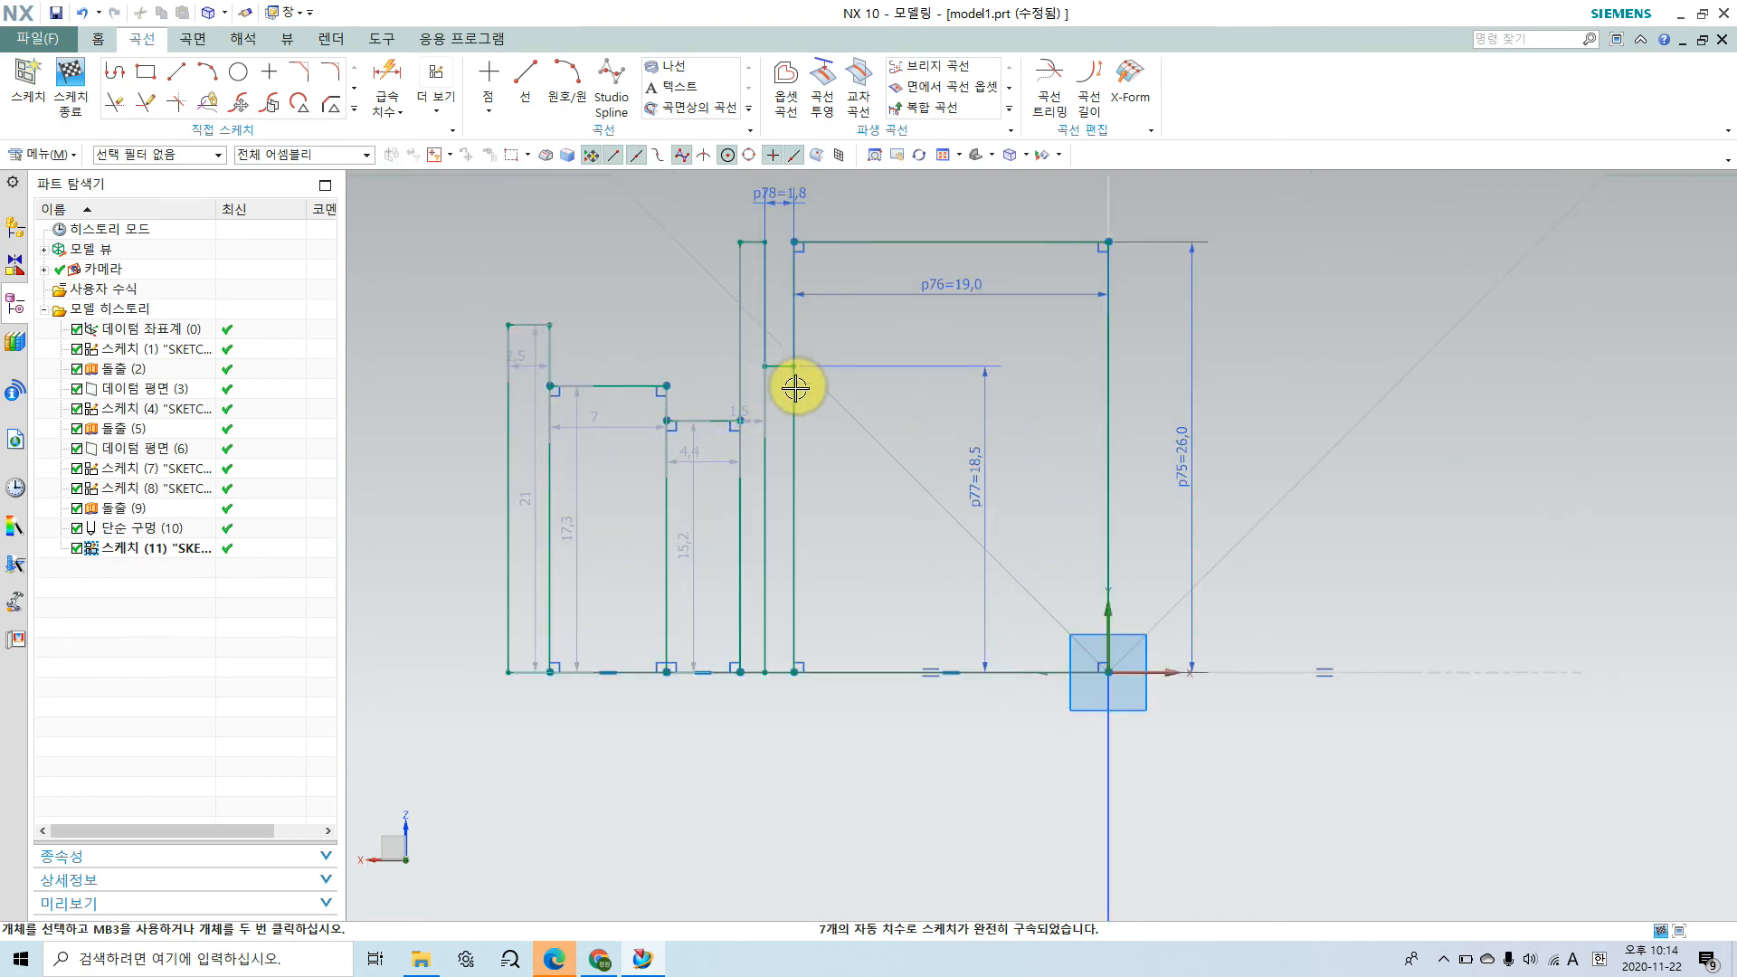
pyautogui.click(986, 472)
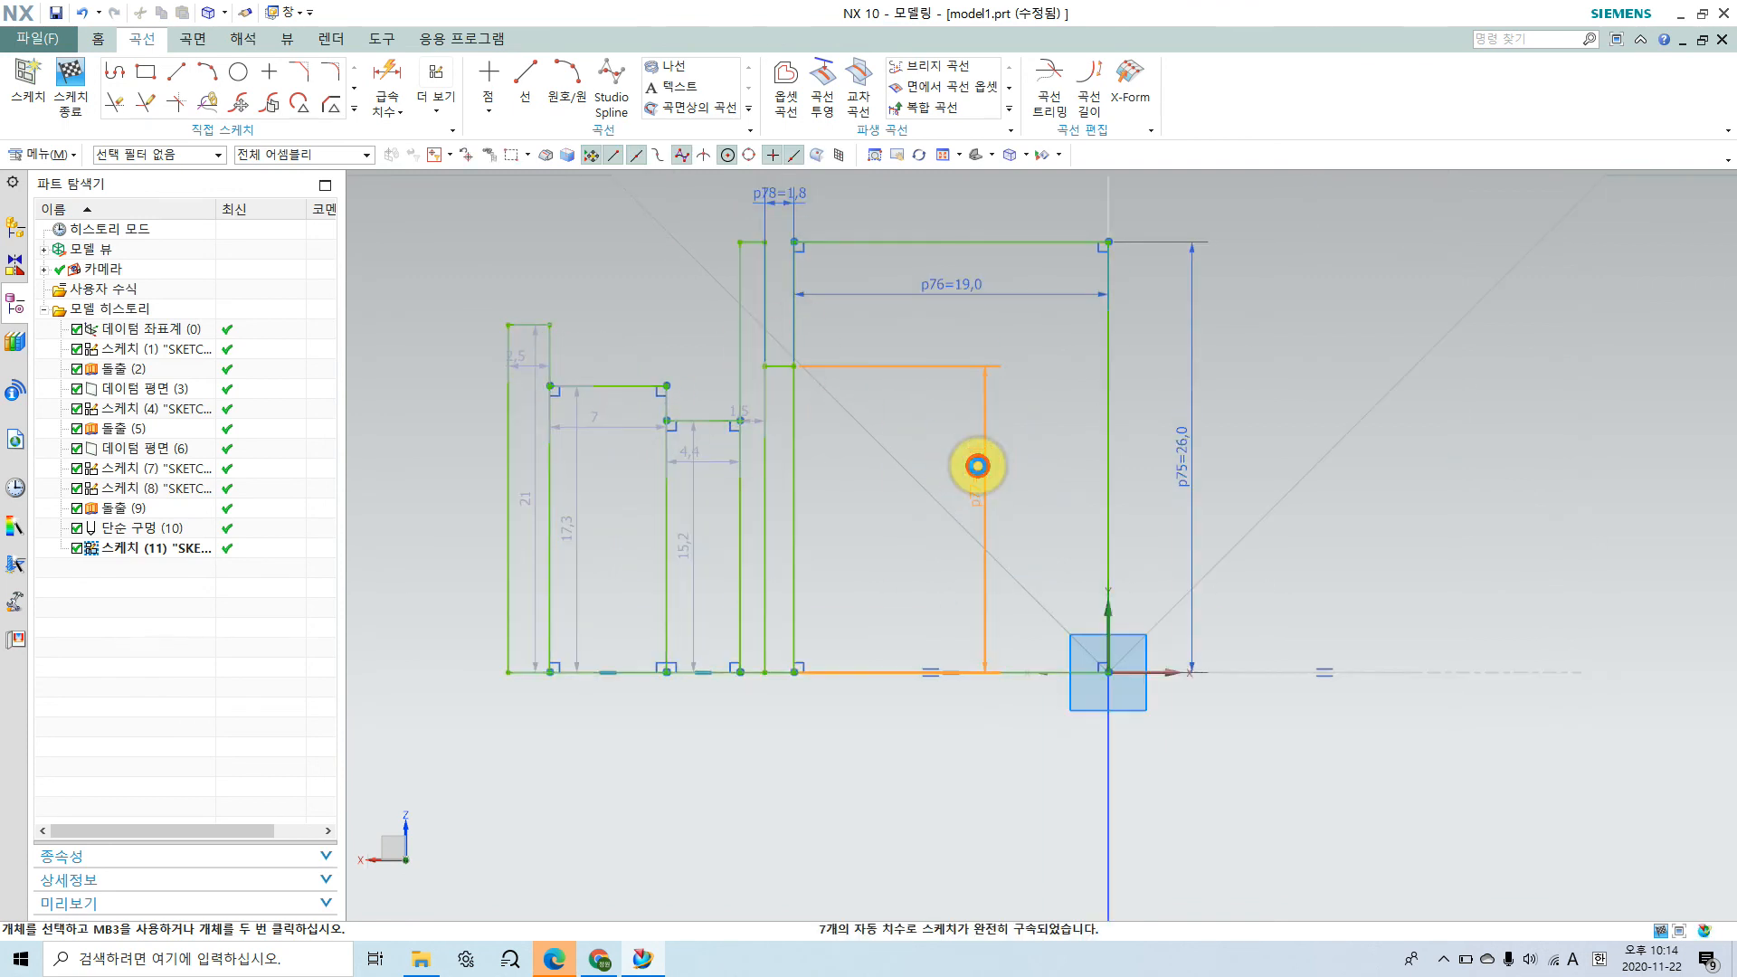
pyautogui.doubleClick(977, 466)
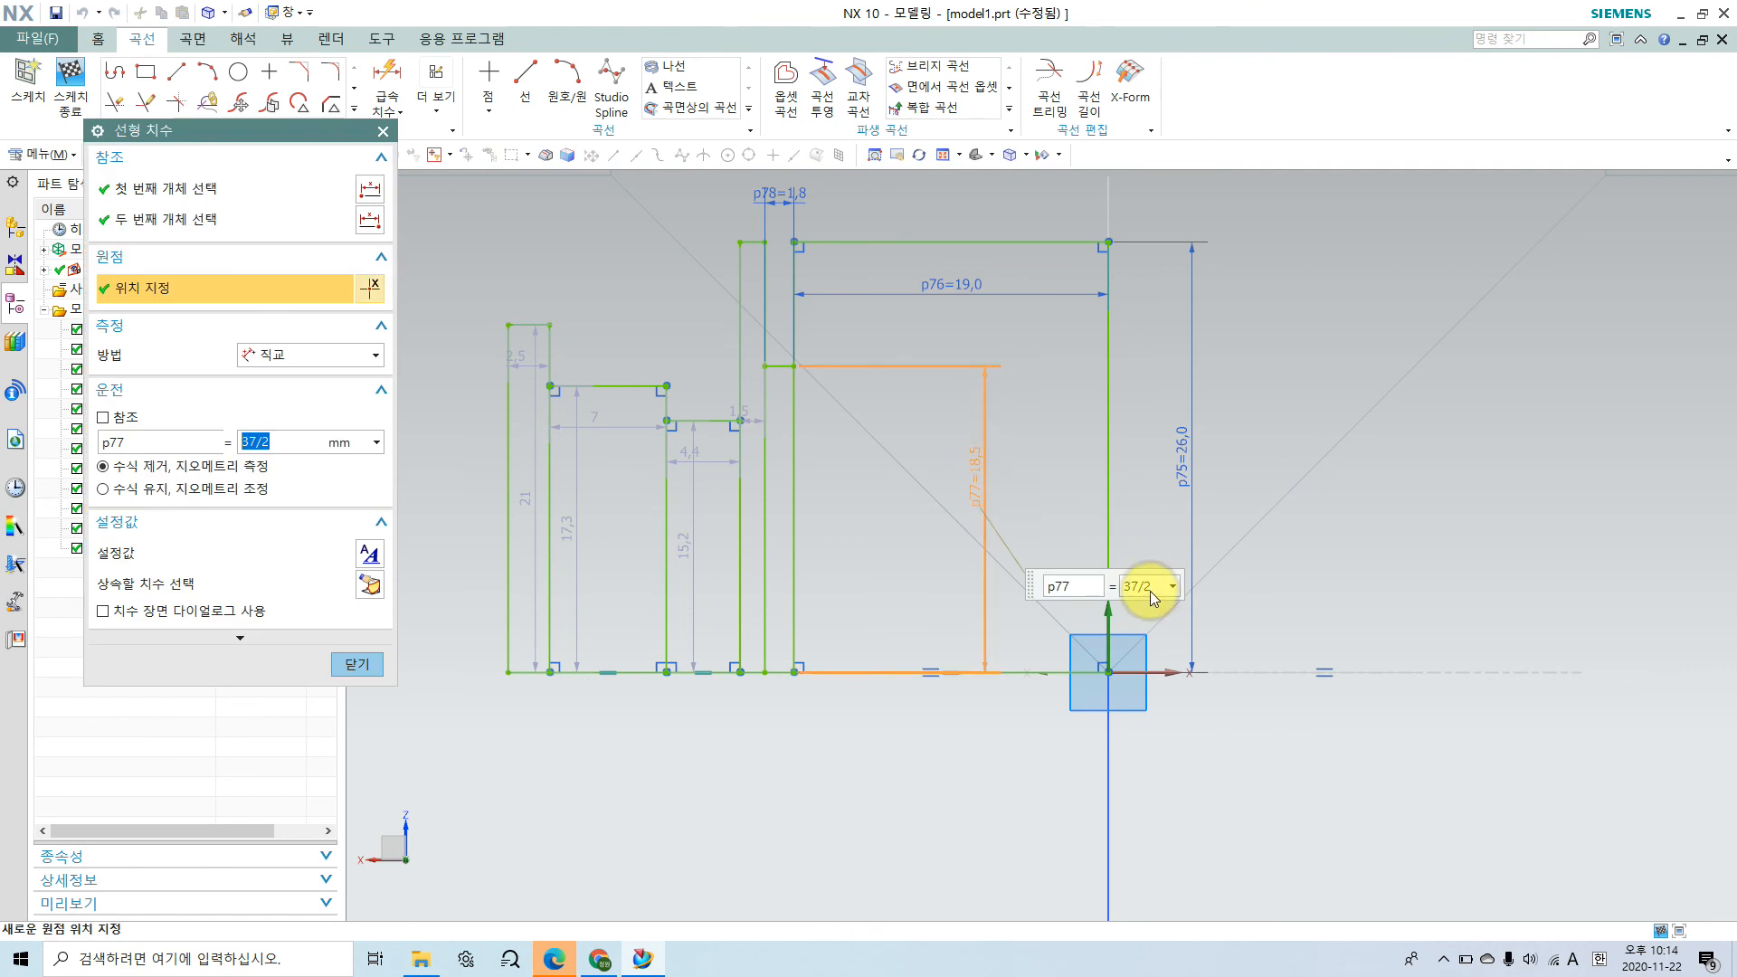
pyautogui.write('3')
pyautogui.press('Return')
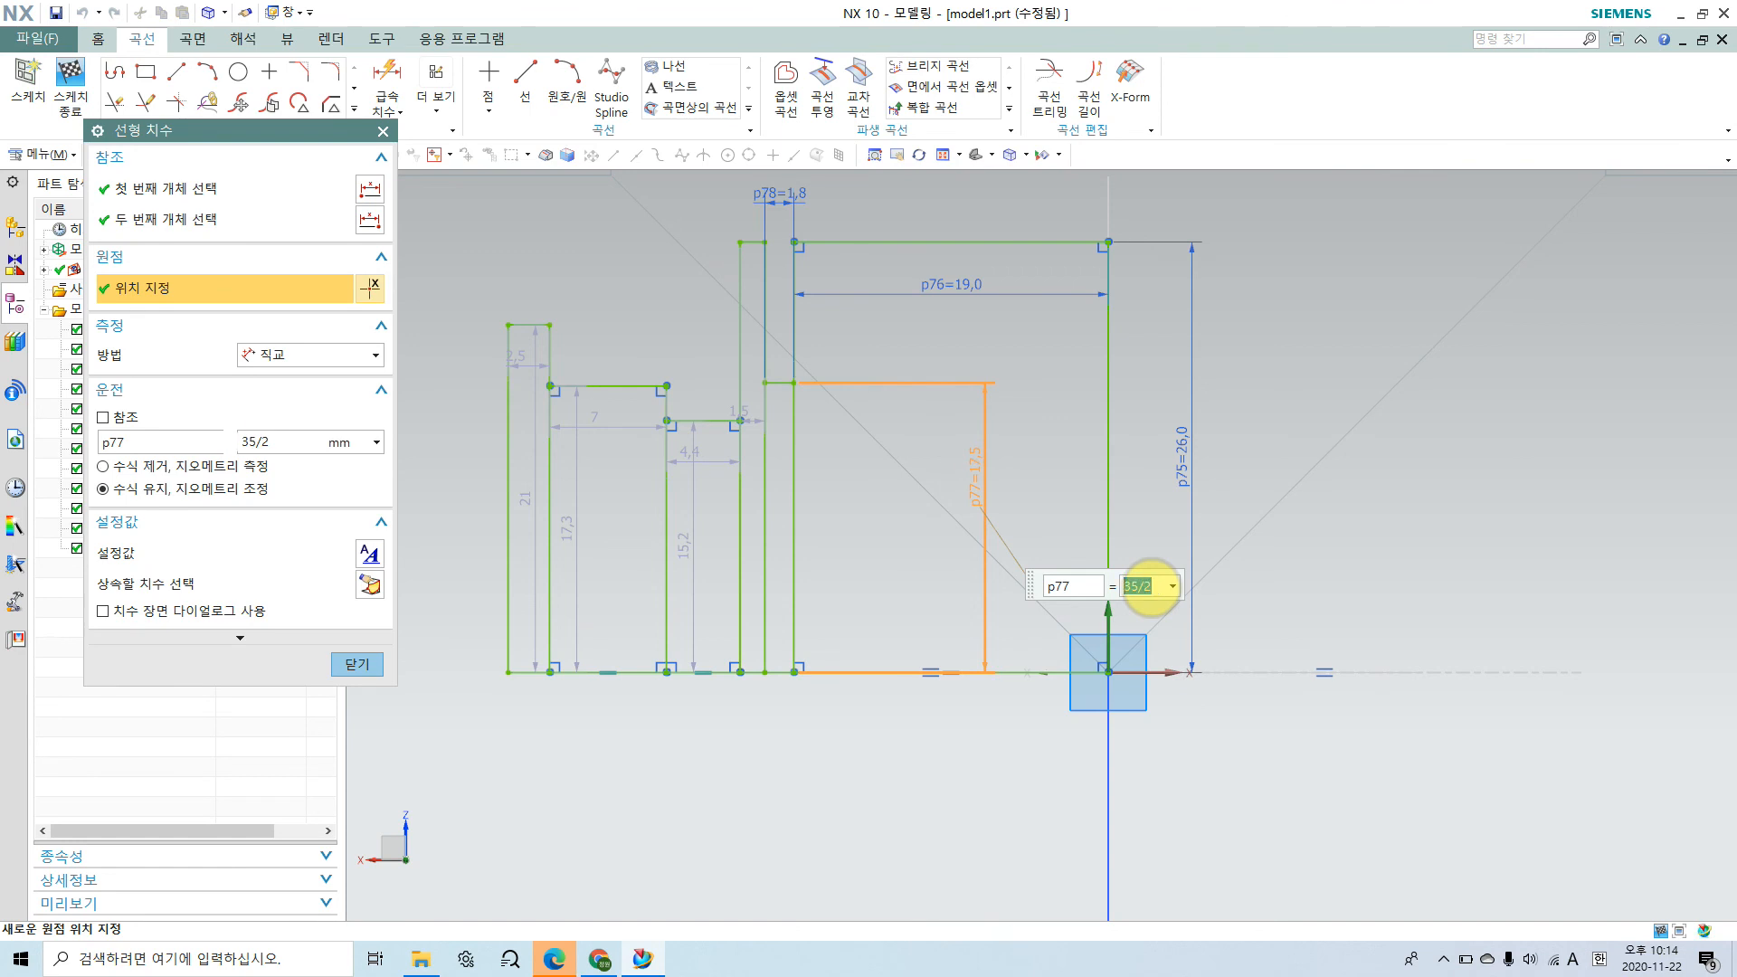
pyautogui.click(380, 666)
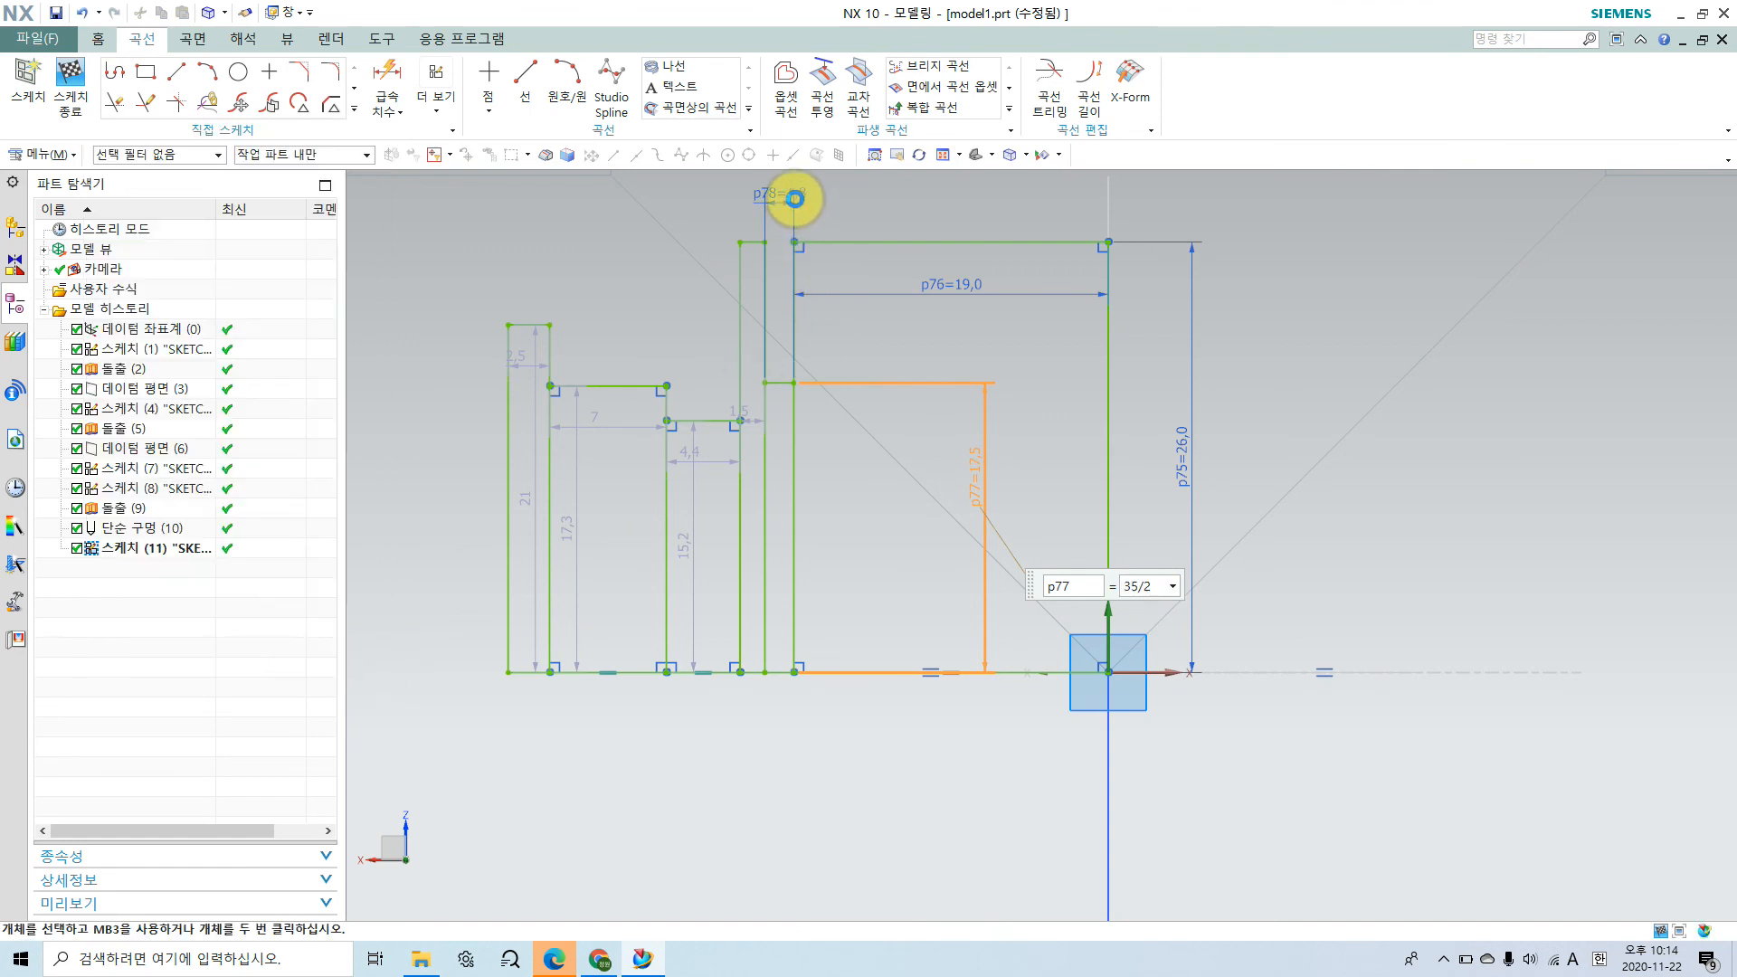
# Step: Set the width of the bearing-seat step beside the central cavity rectangle to 11 mm
pyautogui.click(788, 196)
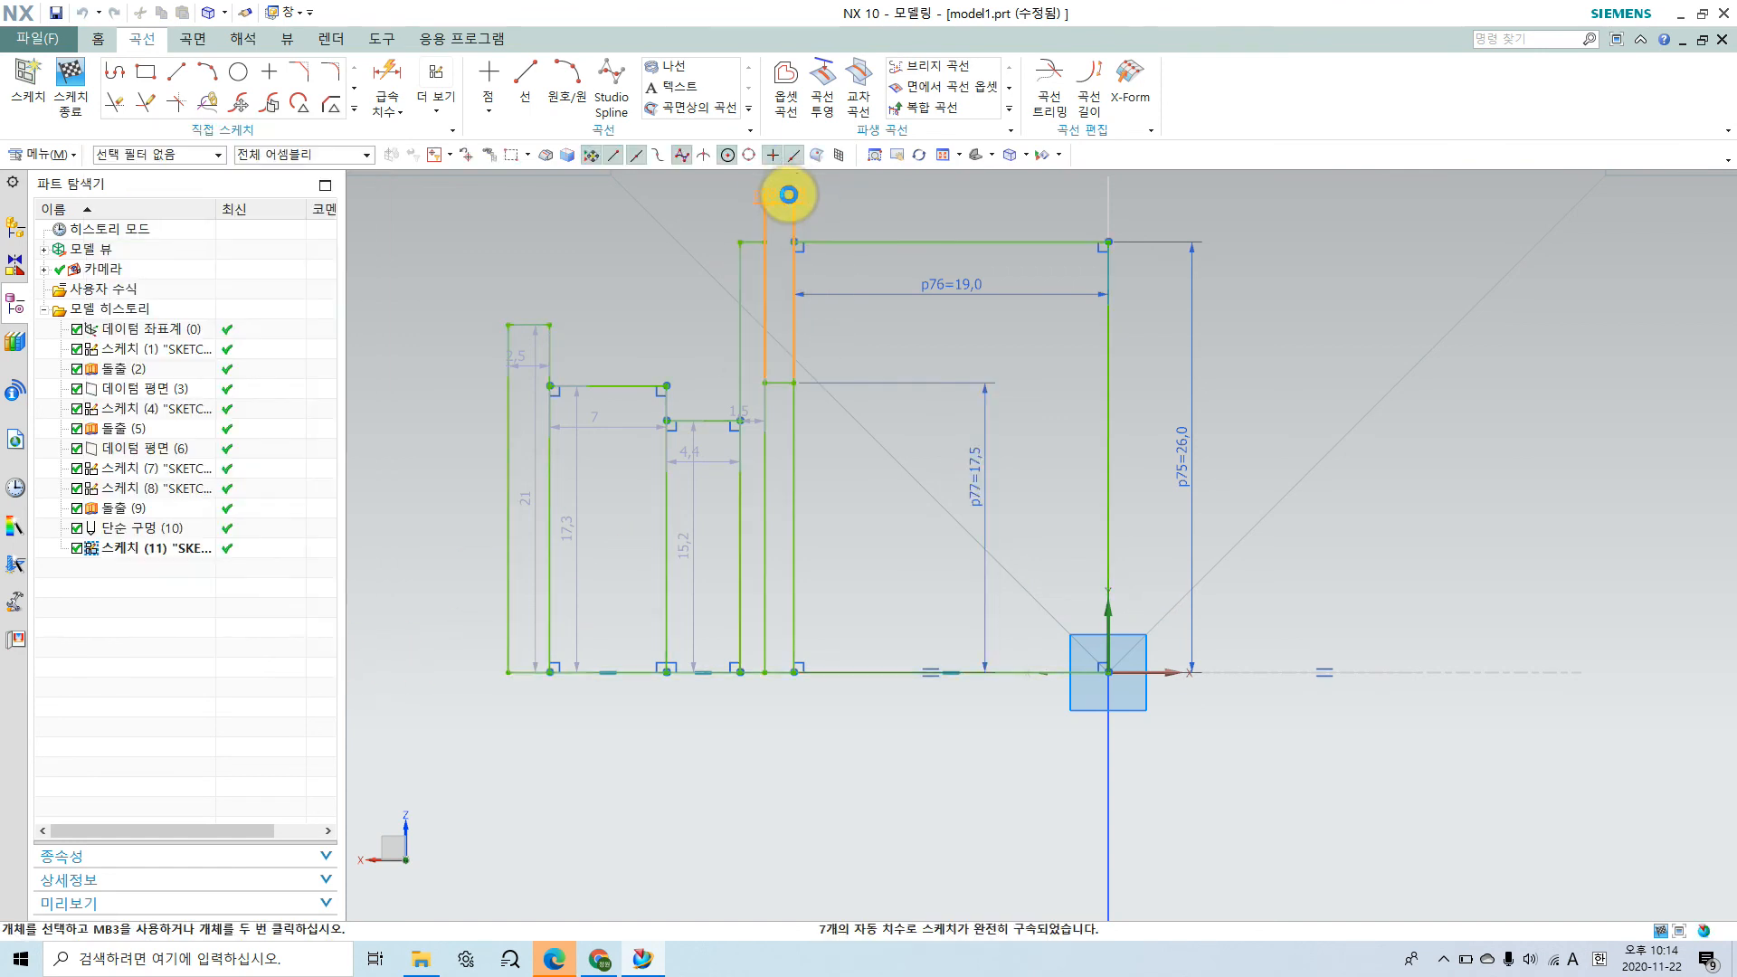
pyautogui.doubleClick(788, 195)
pyautogui.write('11')
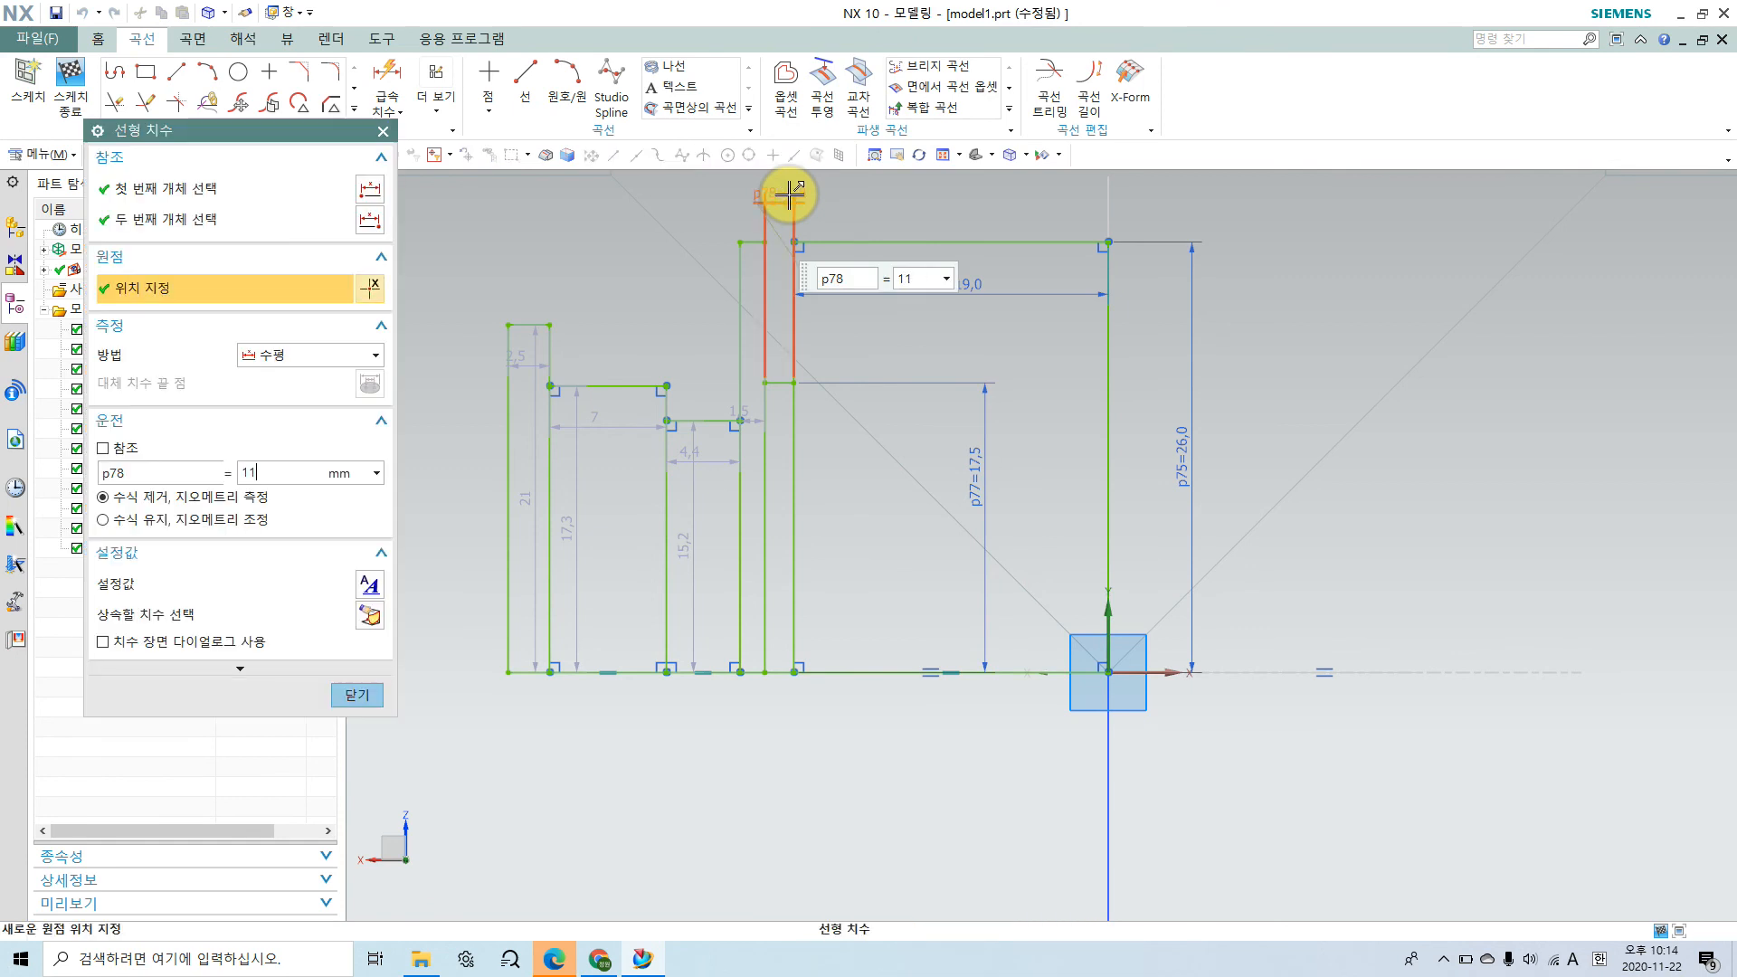
pyautogui.press('Return')
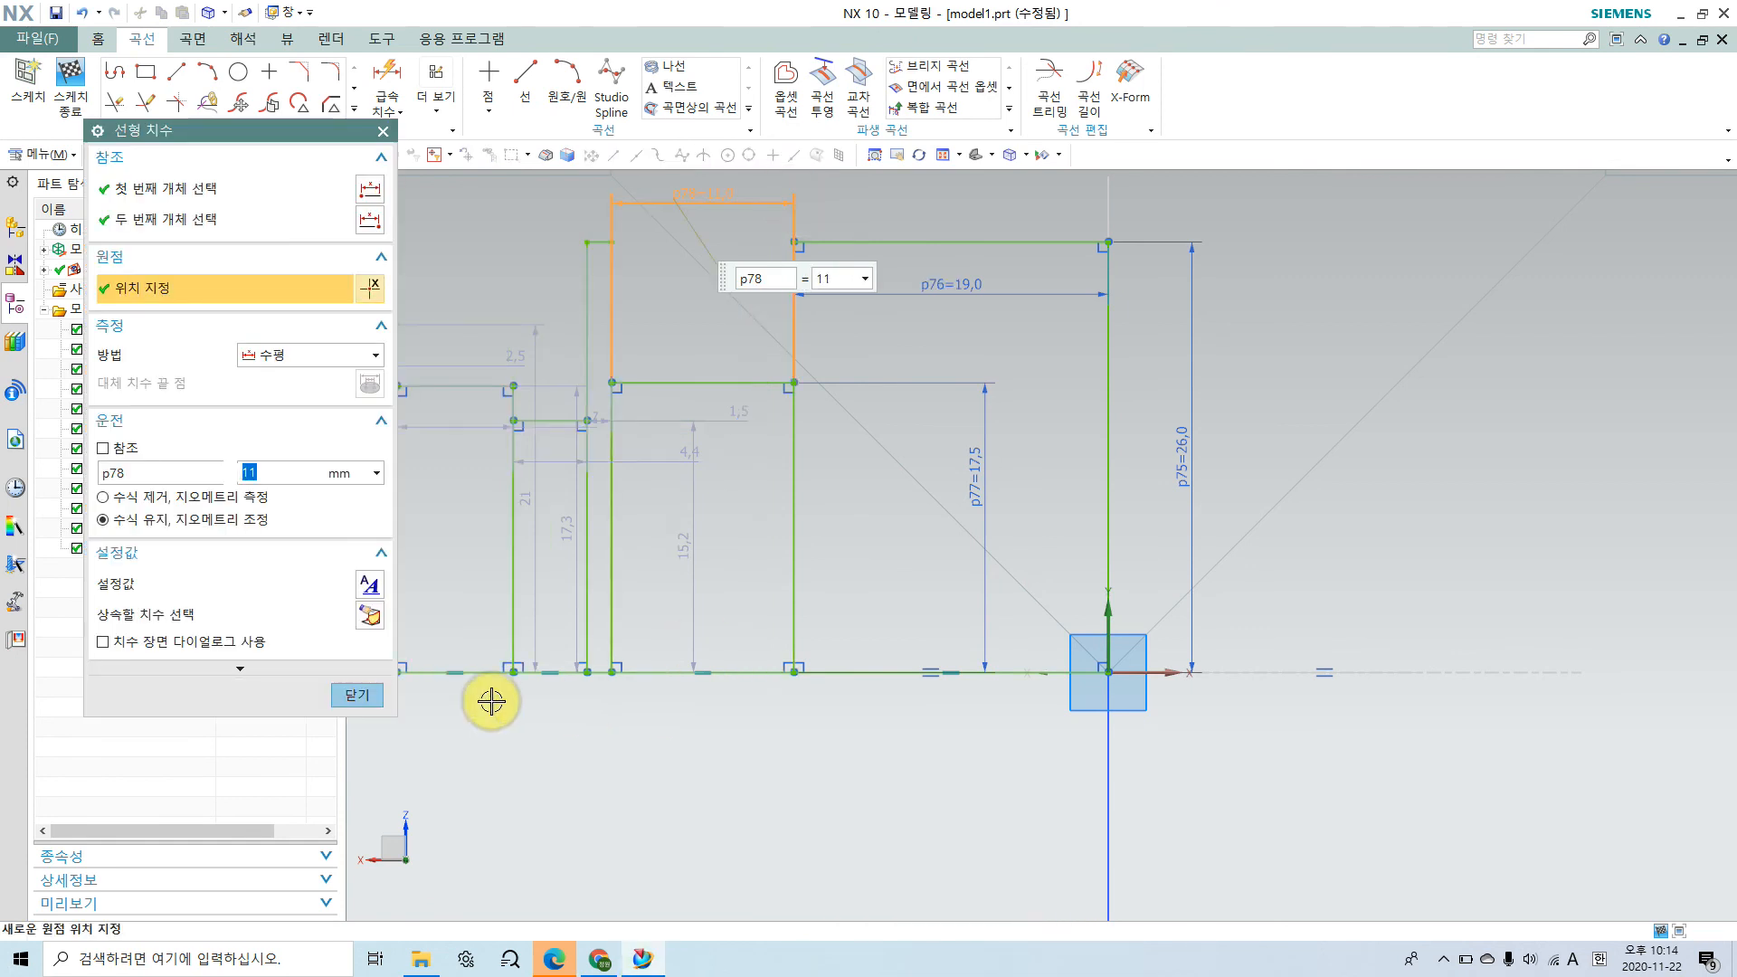
pyautogui.click(379, 700)
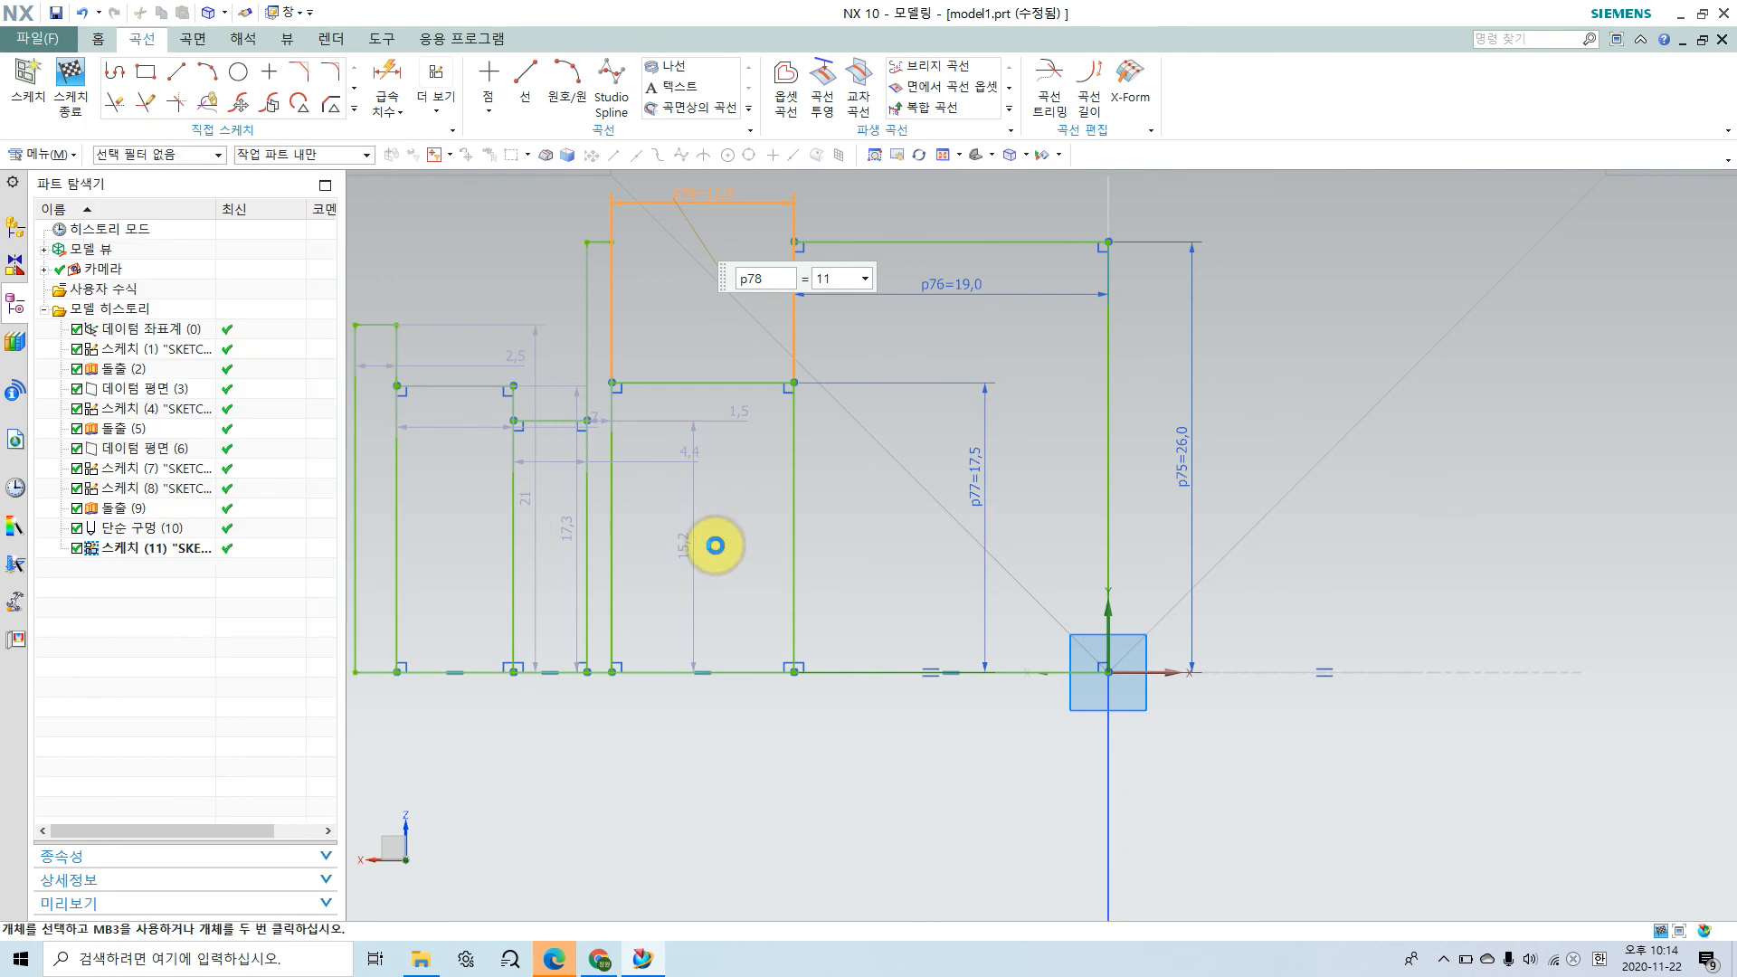
# Step: Dimension the width of the narrow groove next to the bearing-seat step and set it to 1.75 mm
pyautogui.scroll(-1, 726, 529)
pyautogui.keyDown('shift'); pyautogui.moveTo(709, 528); pyautogui.dragTo(884, 600, button='middle'); pyautogui.keyUp('shift')
pyautogui.click(384, 72)
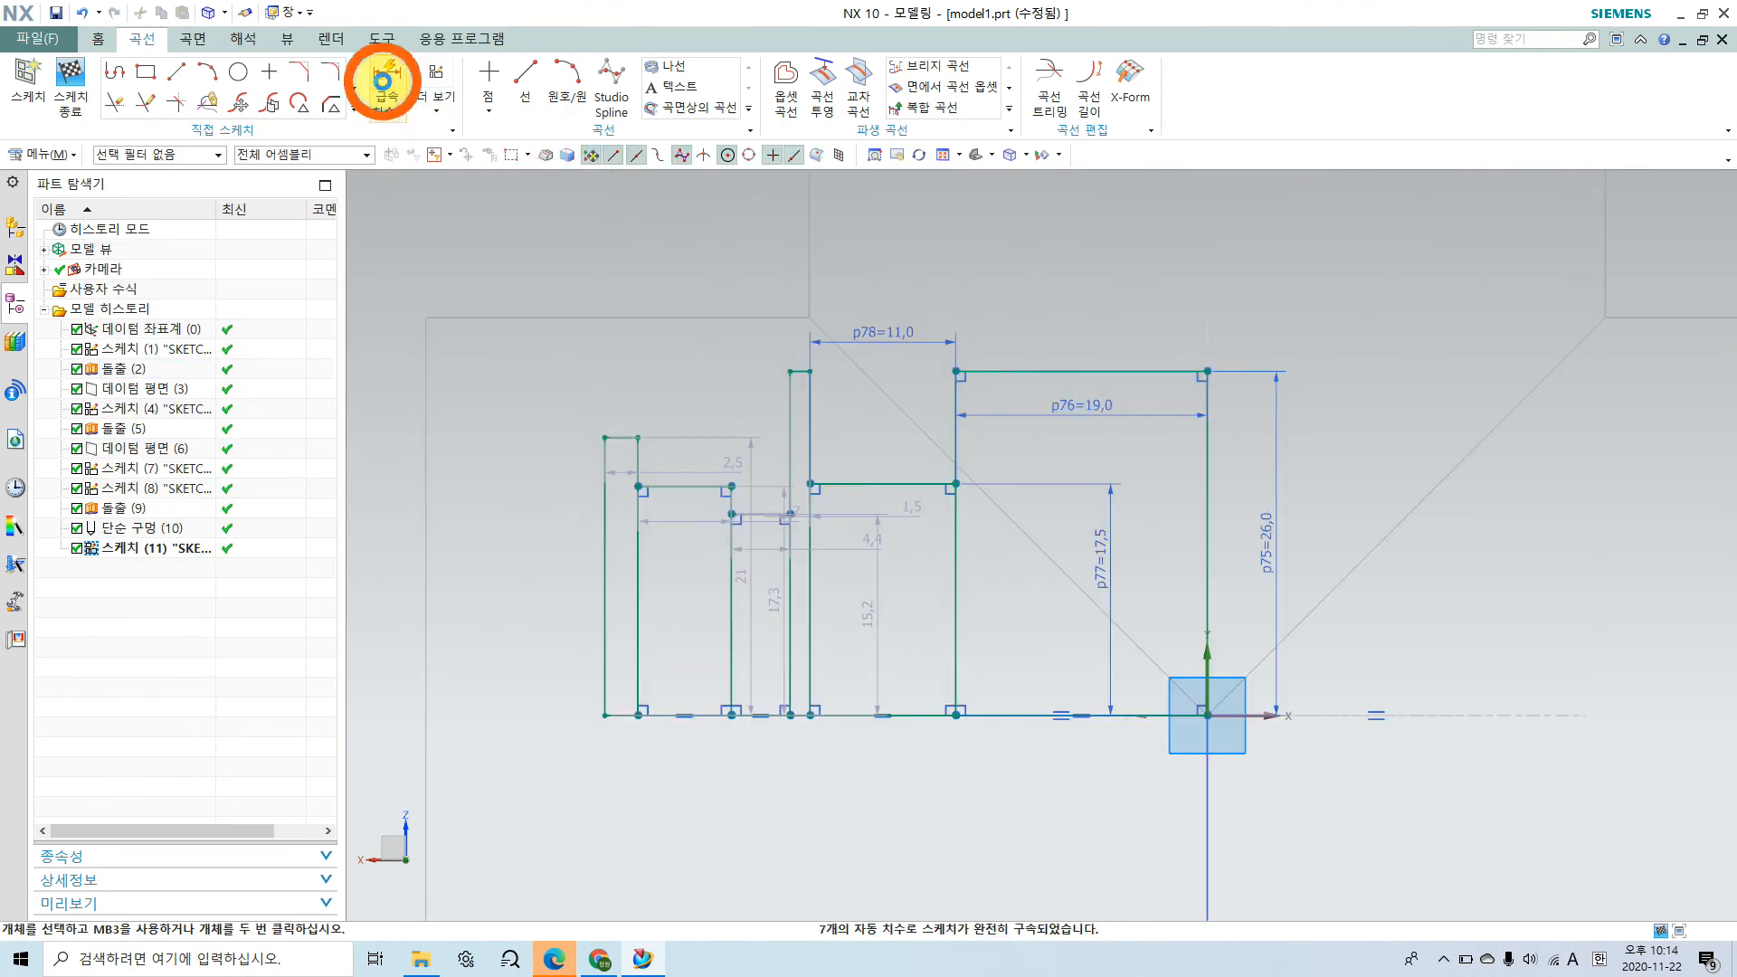
pyautogui.click(793, 386)
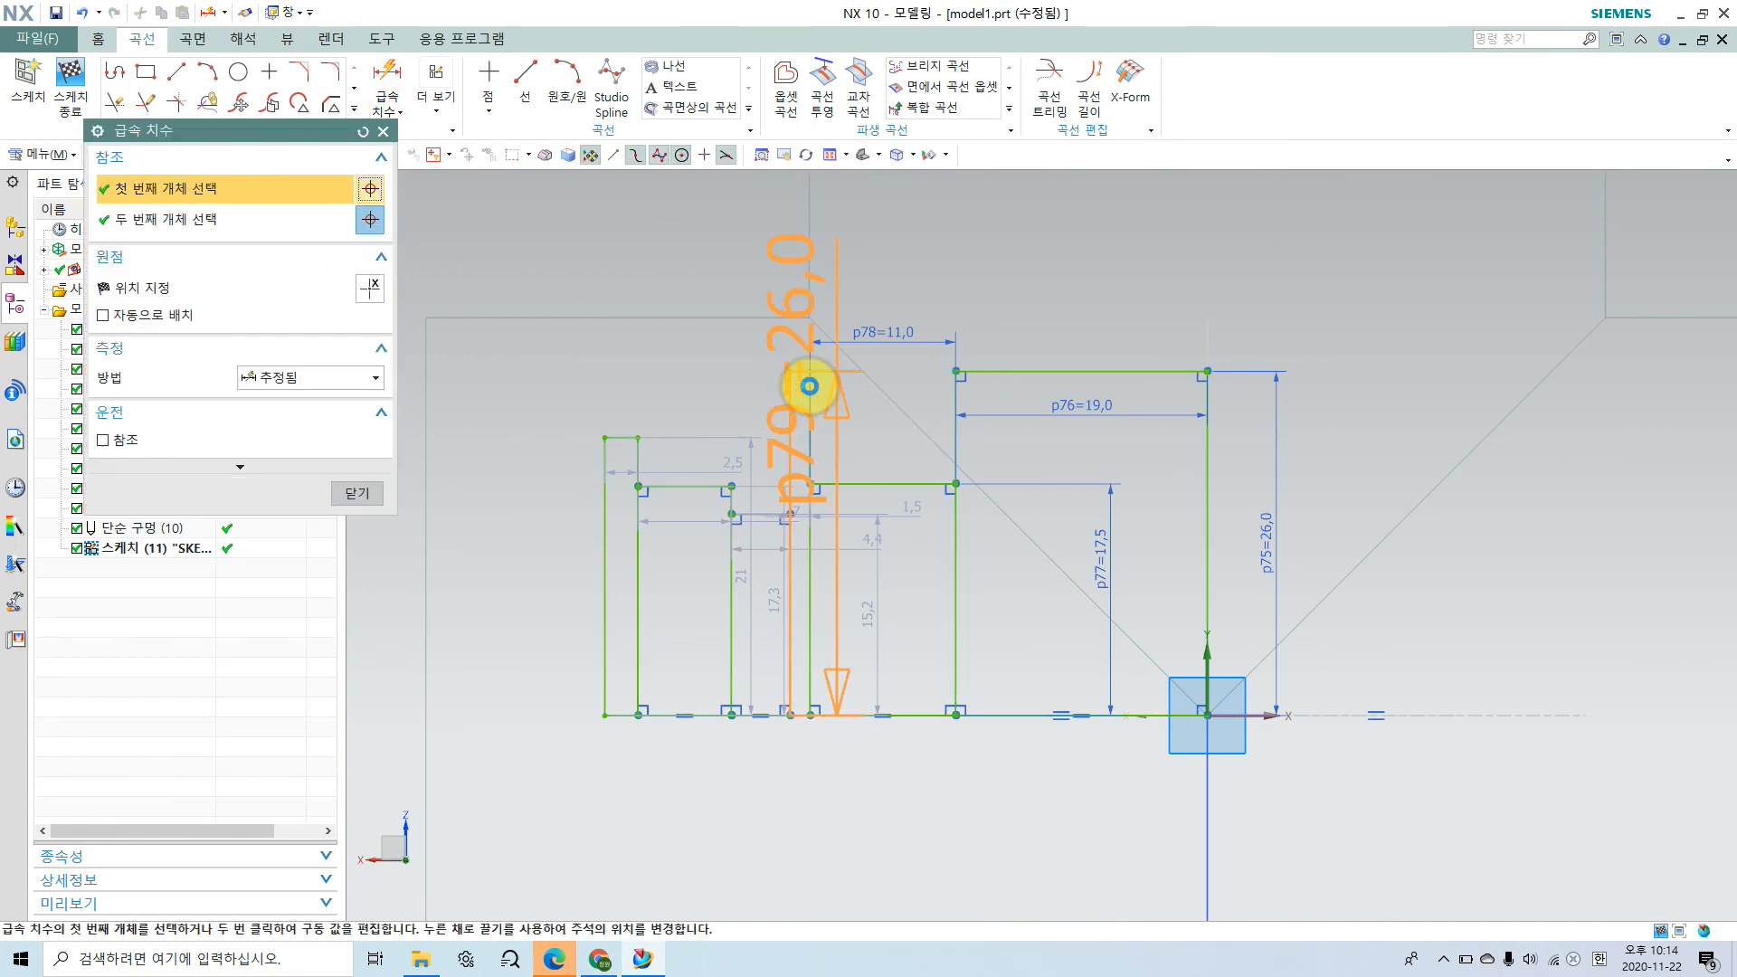
pyautogui.click(809, 388)
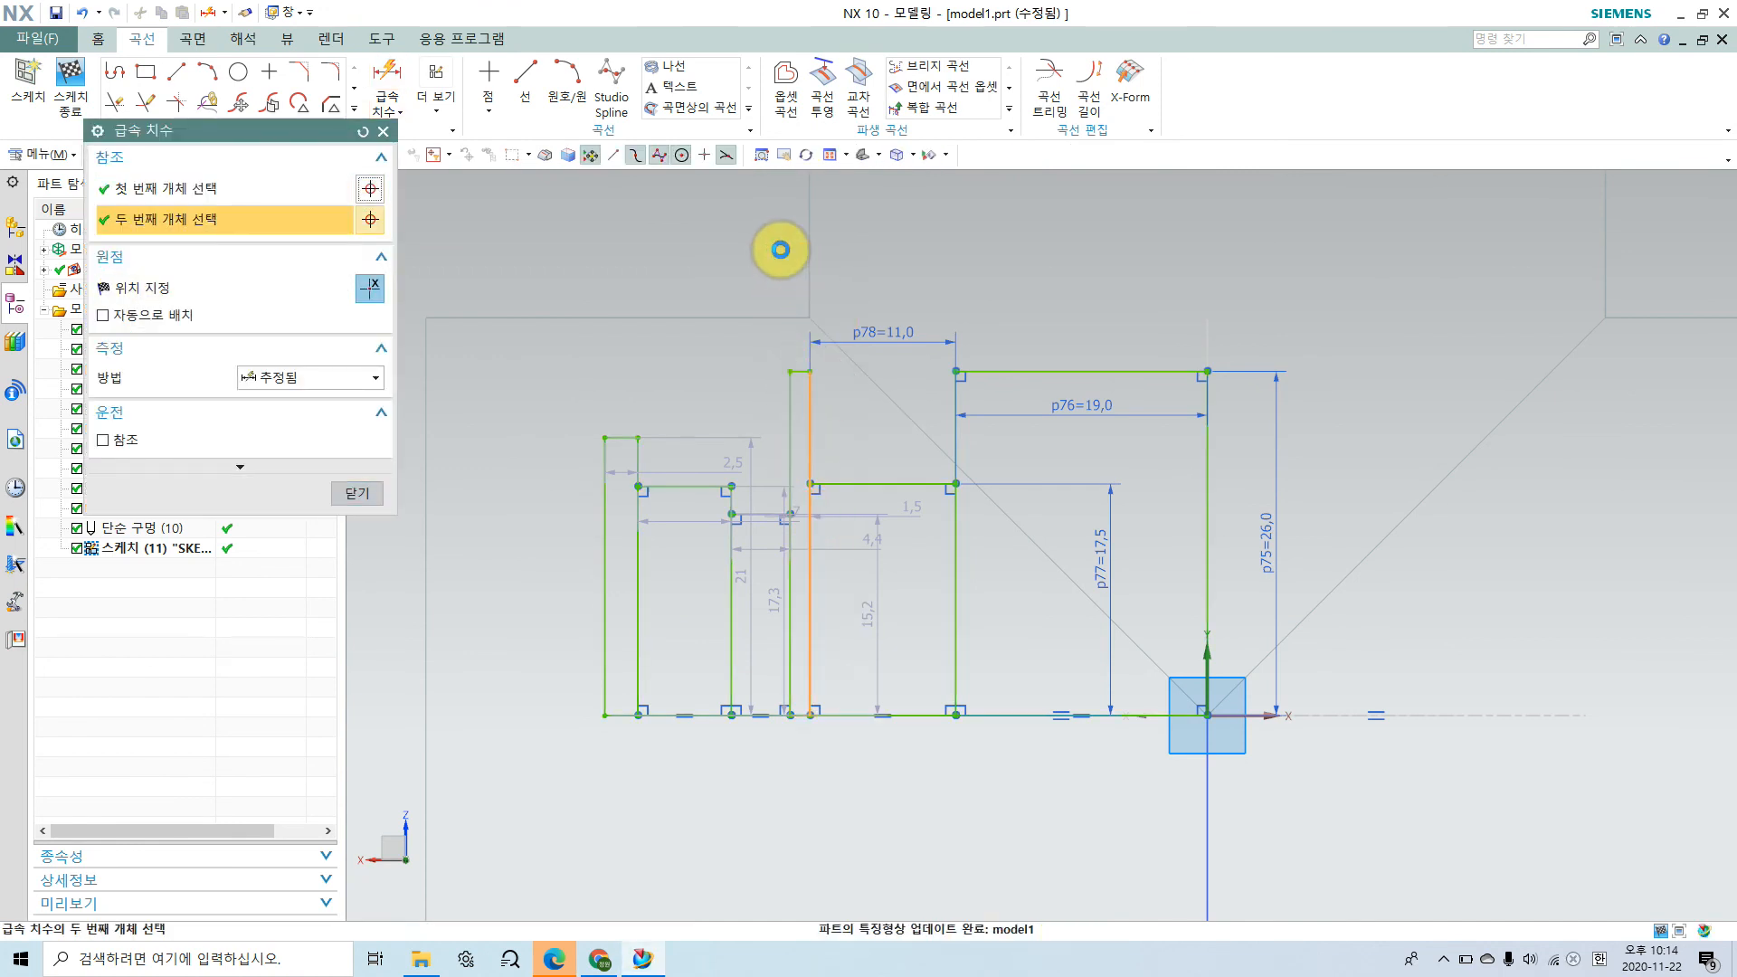
pyautogui.click(765, 246)
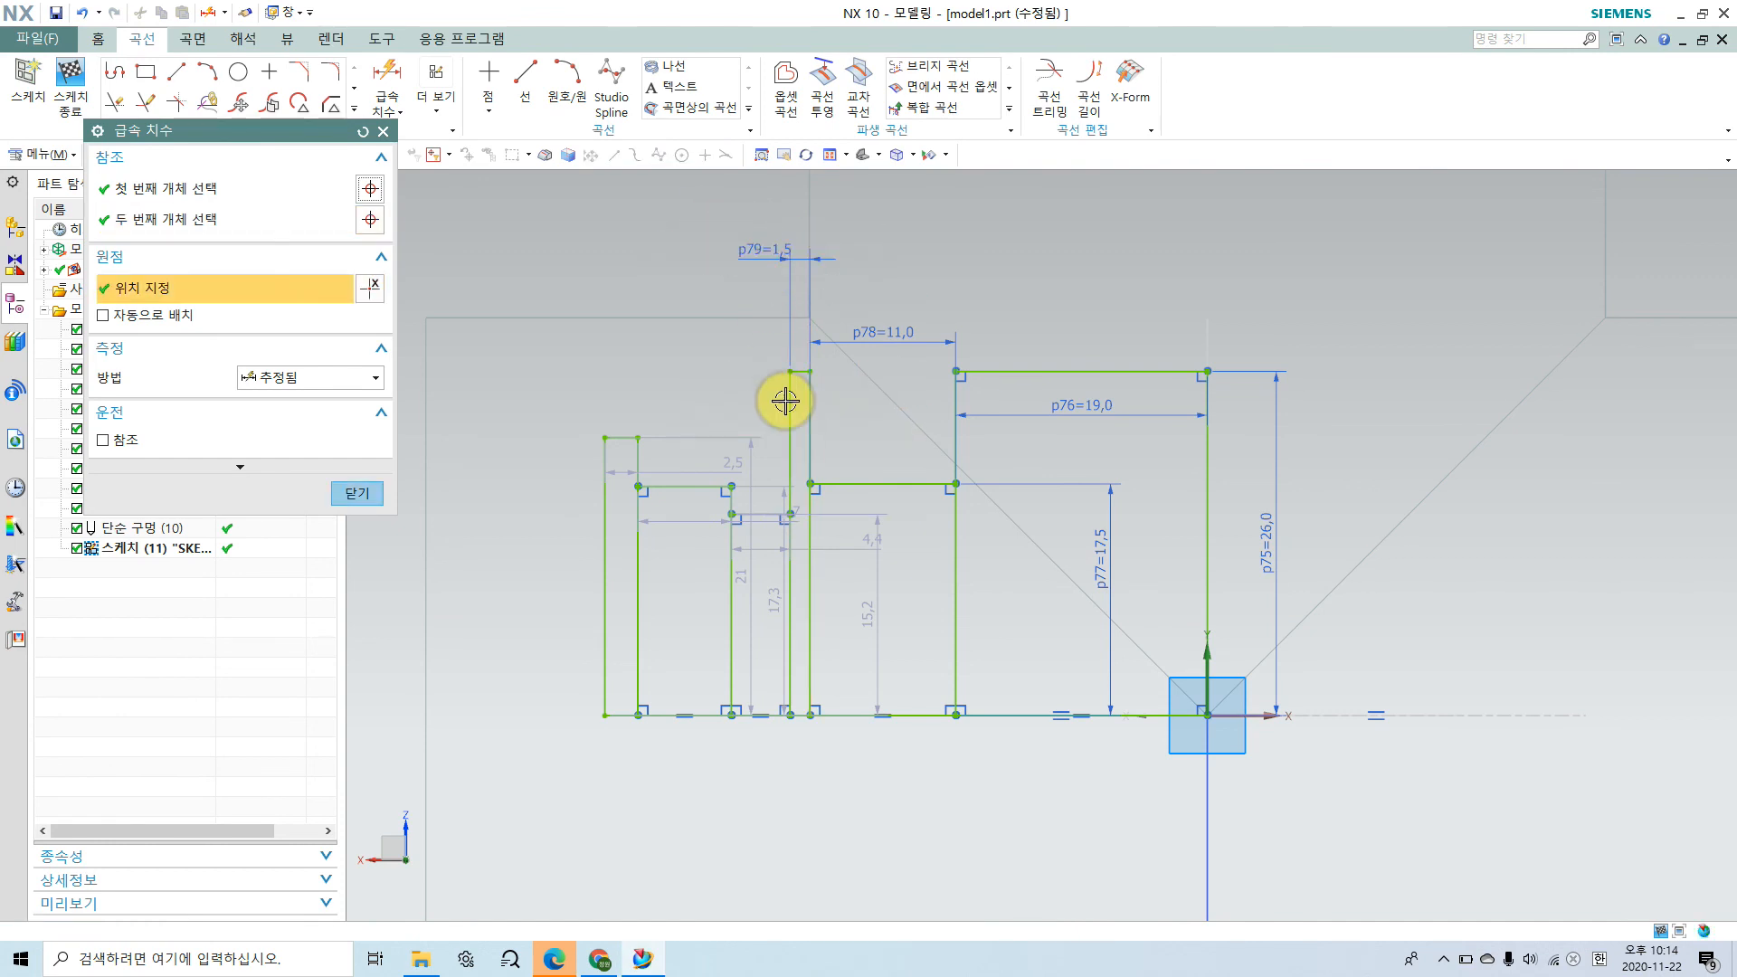
pyautogui.write('1.')
pyautogui.press('Return')
pyautogui.write('75')
pyautogui.press('Return')
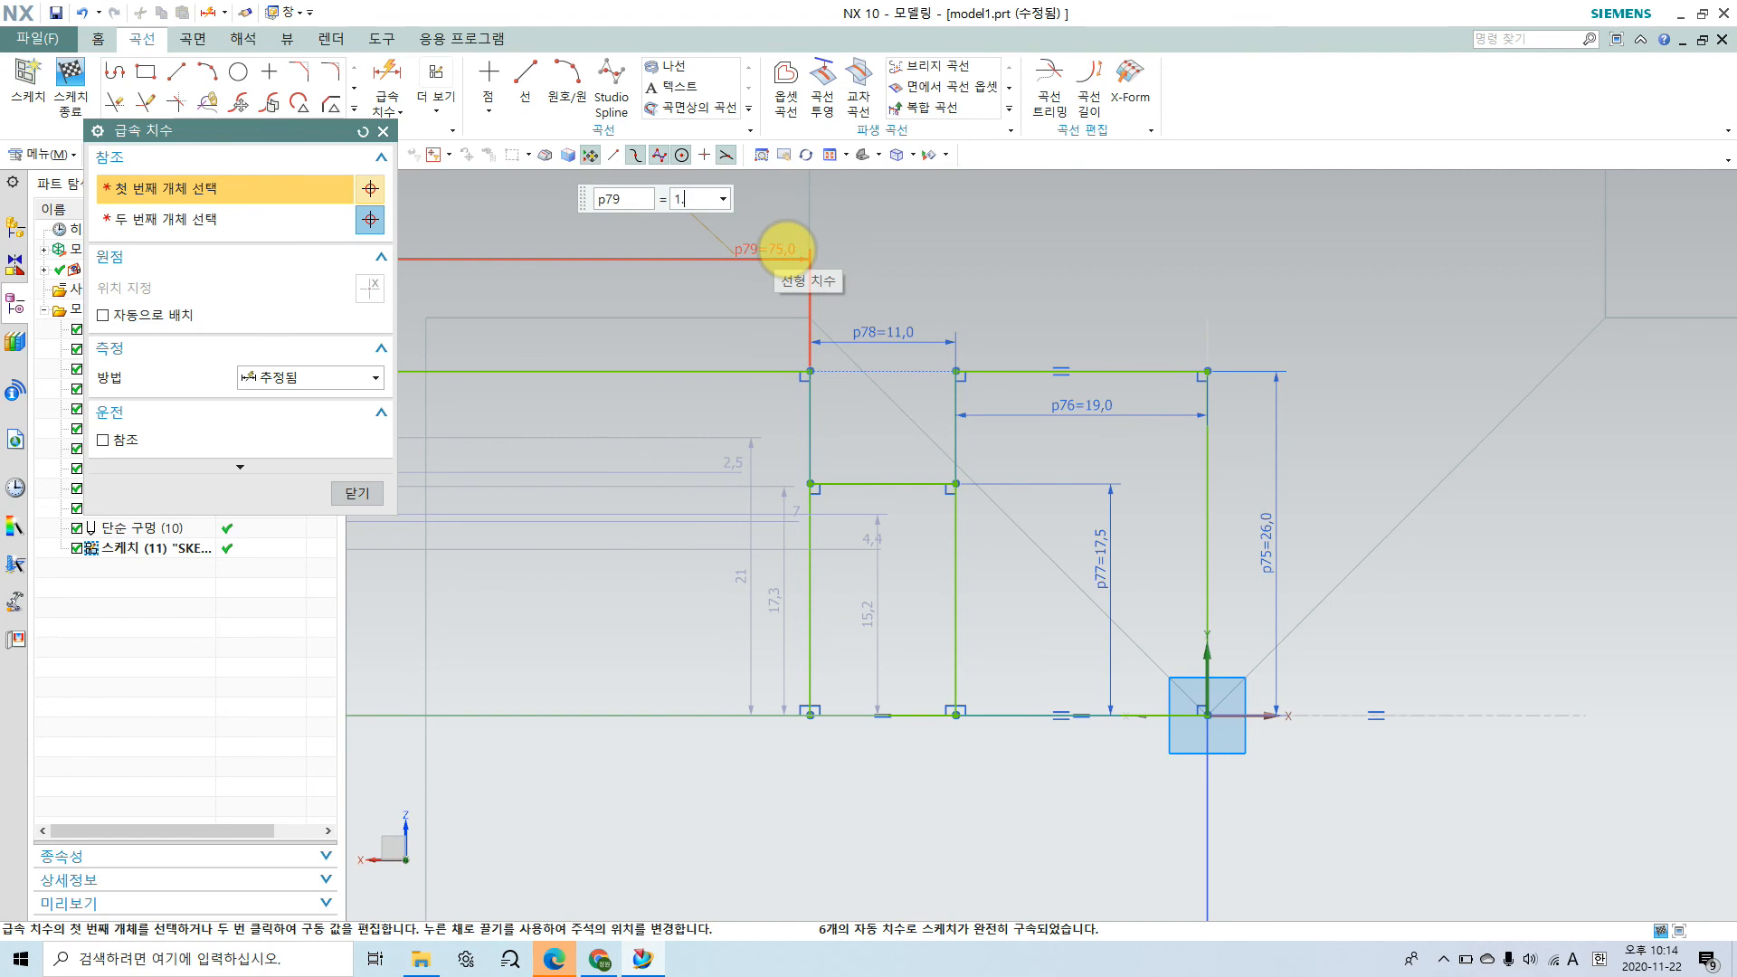
pyautogui.press('Return')
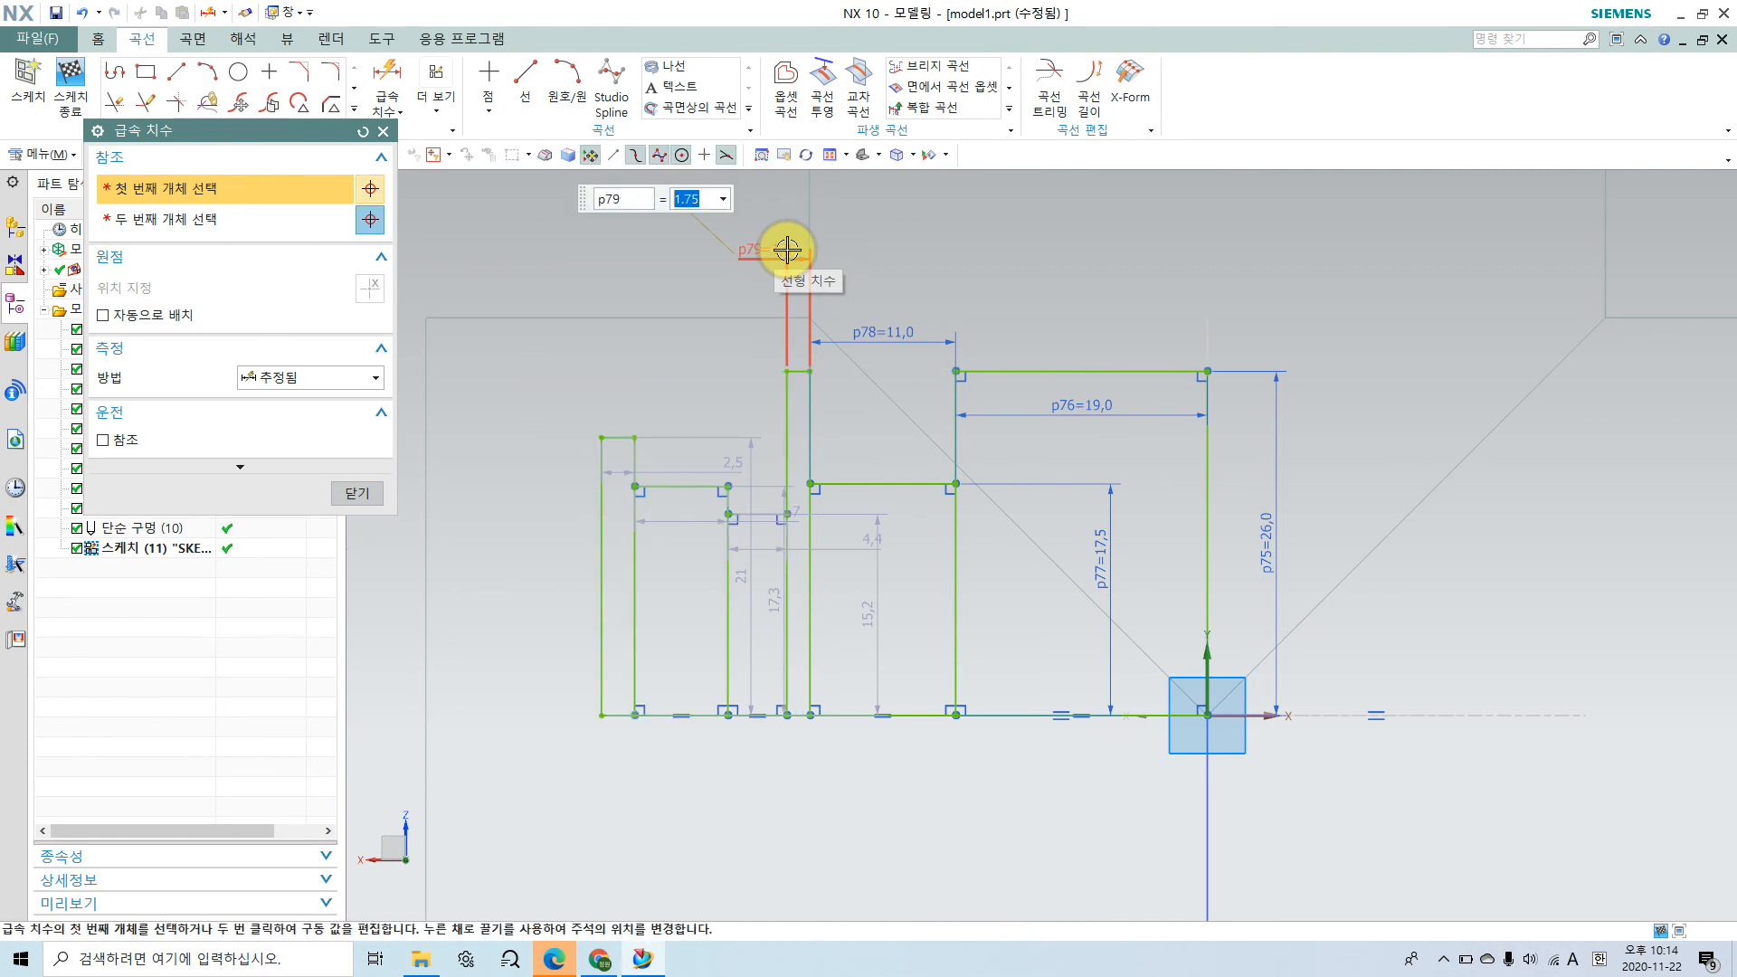
# Step: Dimension the narrow groove's height as 37/2 mm and delete the collinear constraint tying its top edge to the central cavity's top edge
pyautogui.click(799, 373)
pyautogui.click(802, 716)
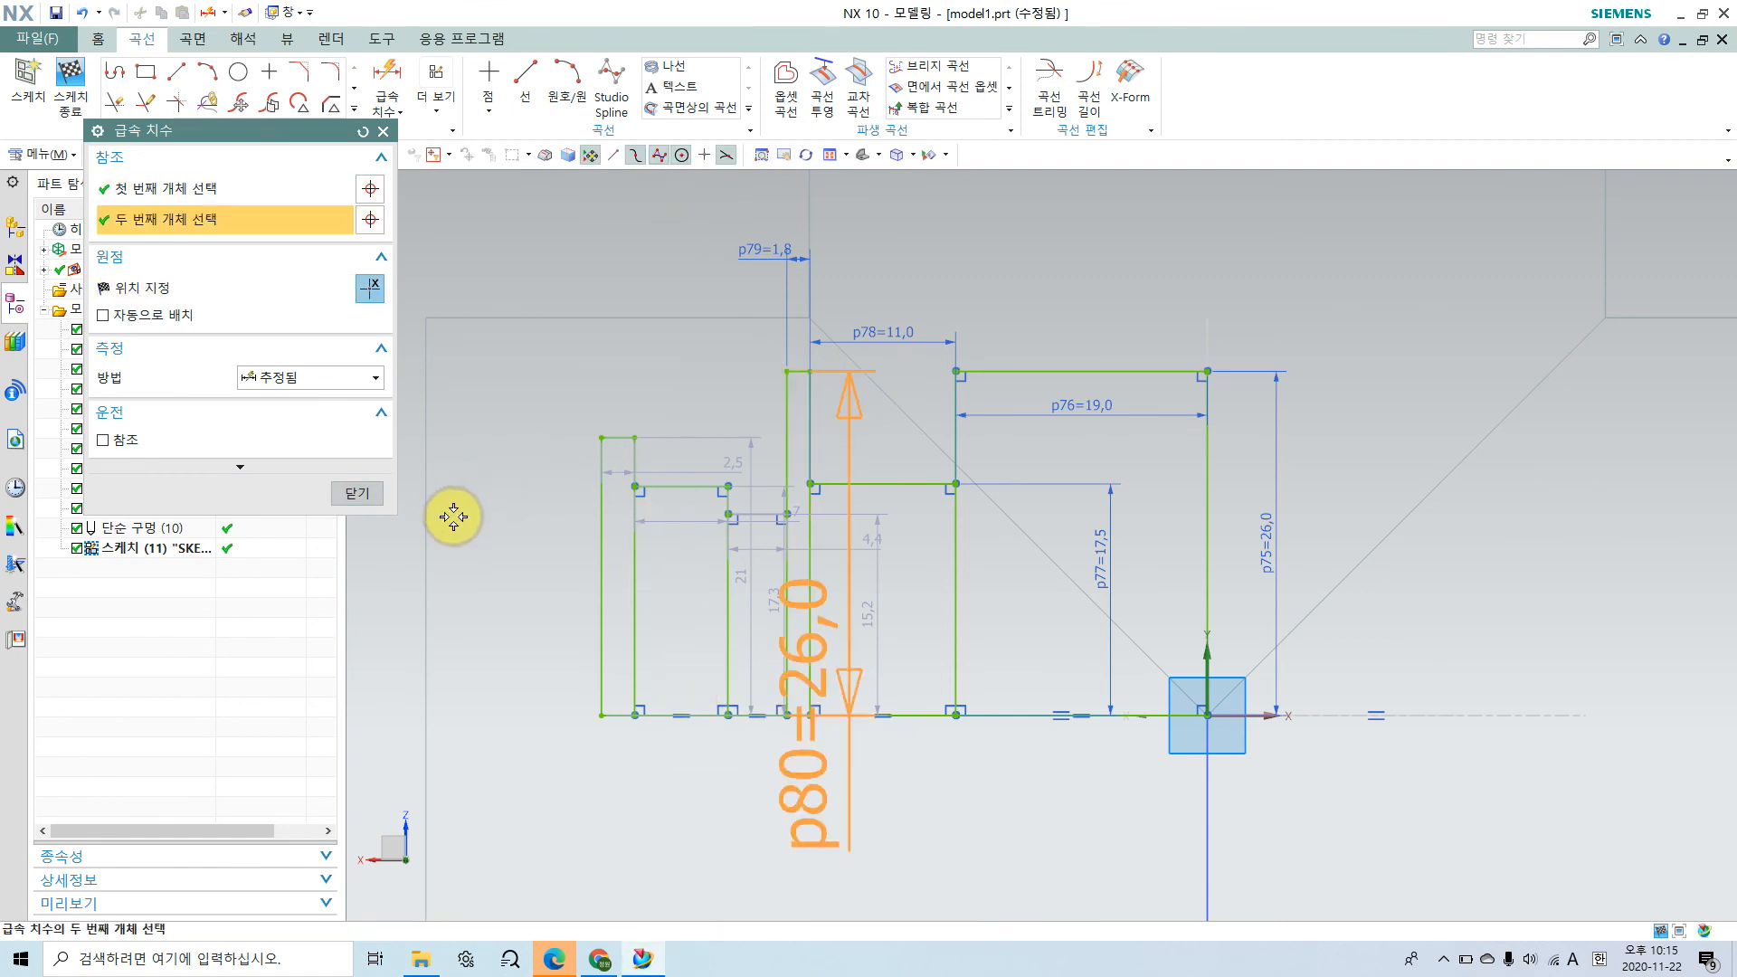
pyautogui.click(401, 550)
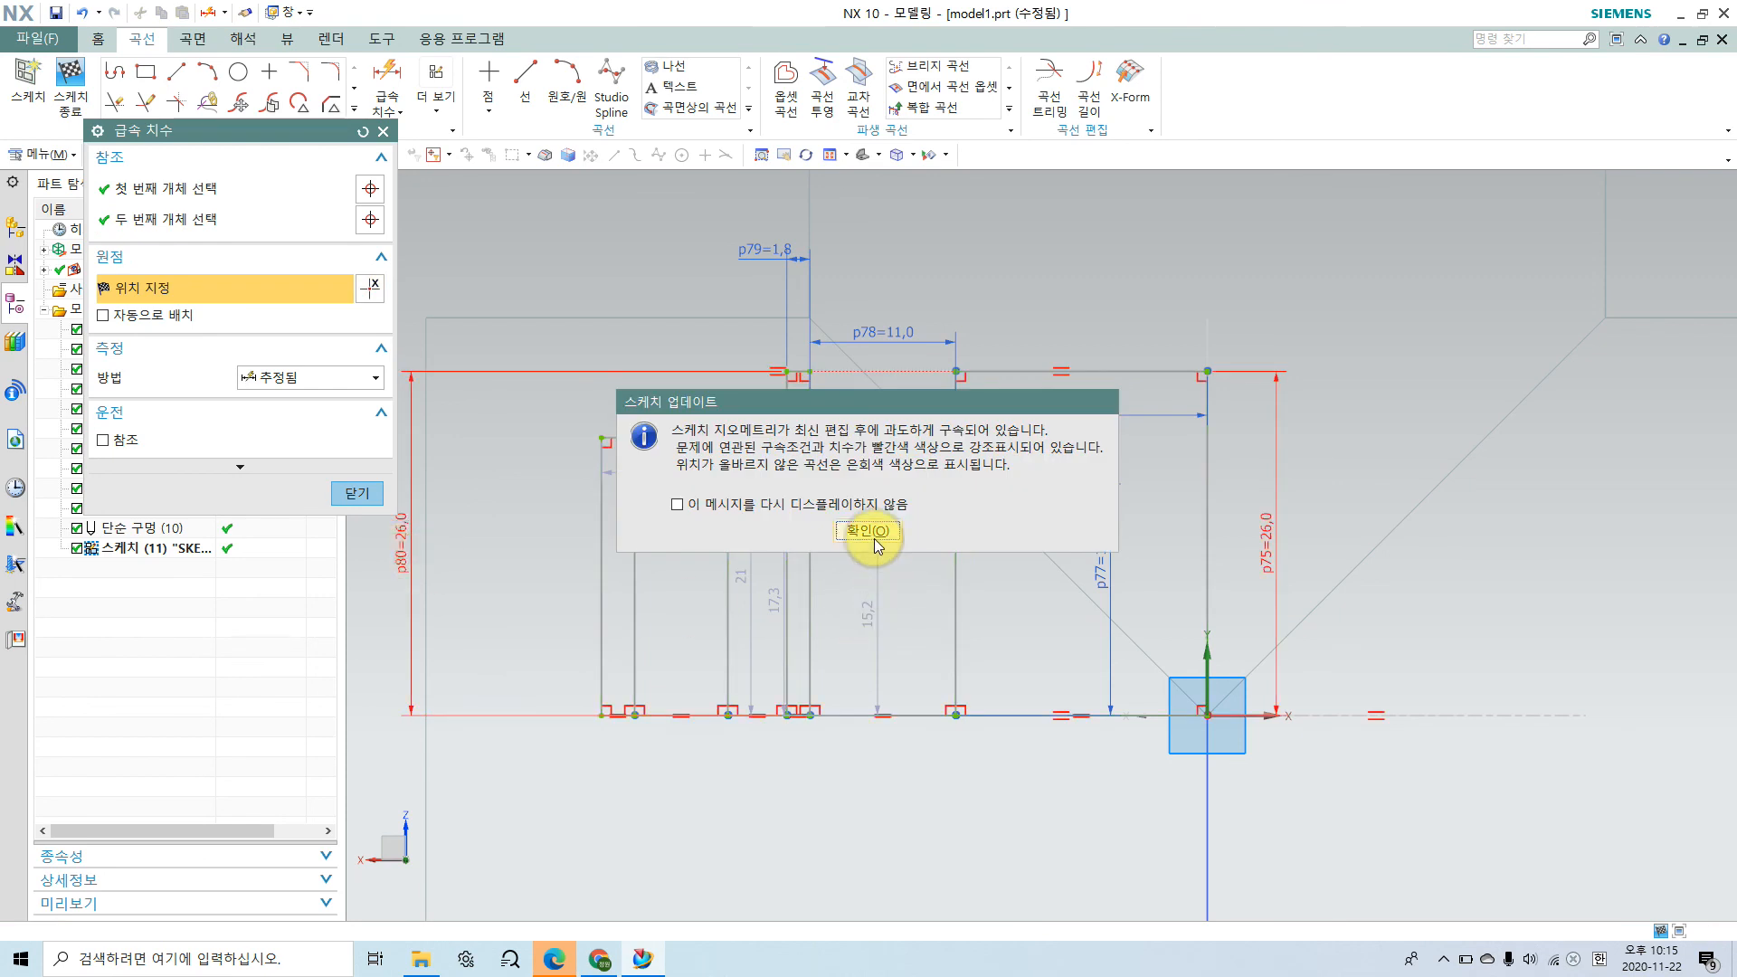
pyautogui.click(870, 532)
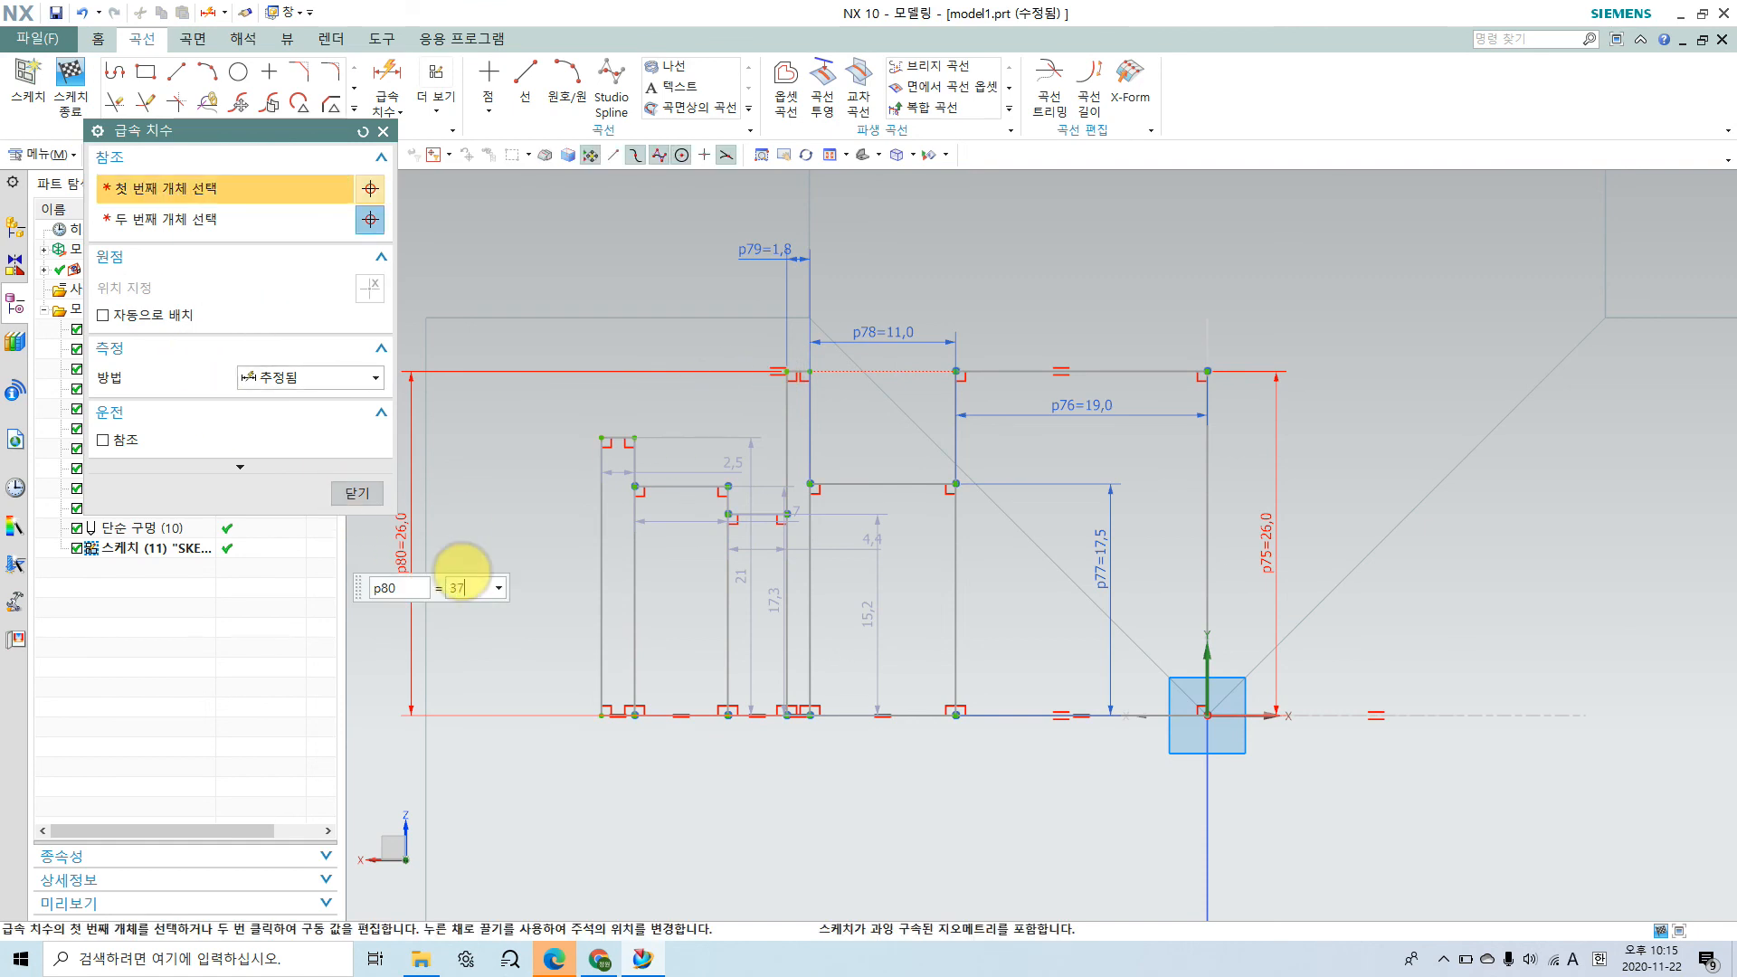
pyautogui.write('2')
pyautogui.press('Return')
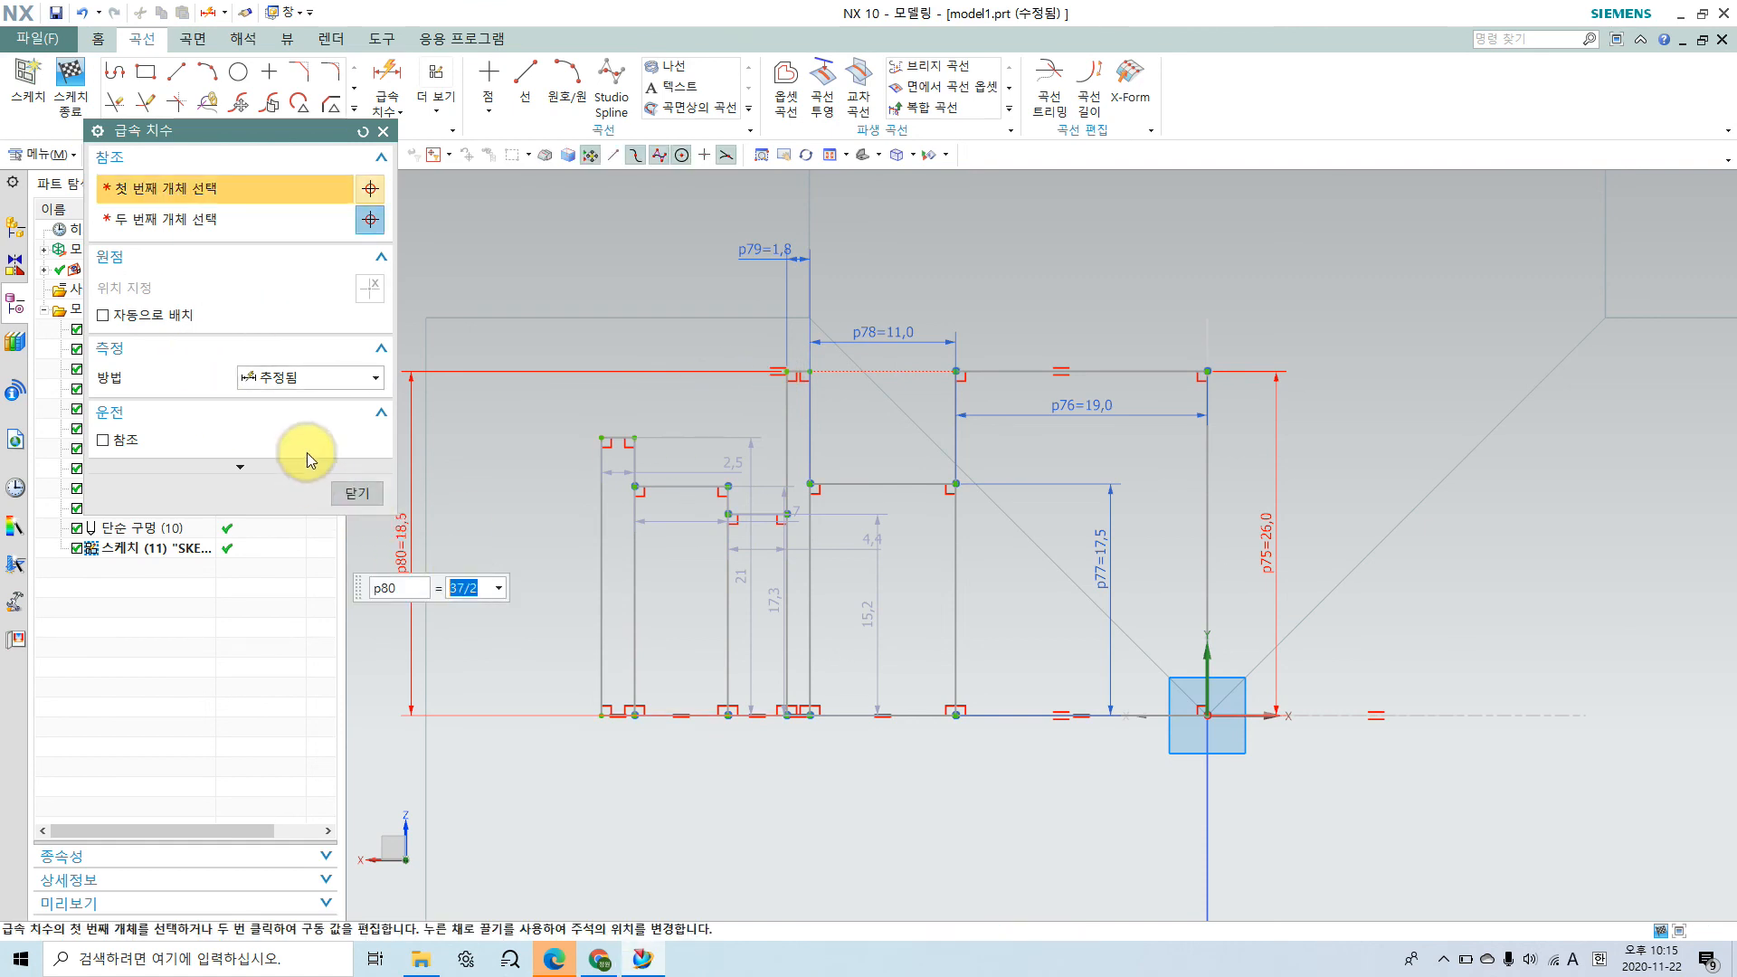
pyautogui.click(362, 501)
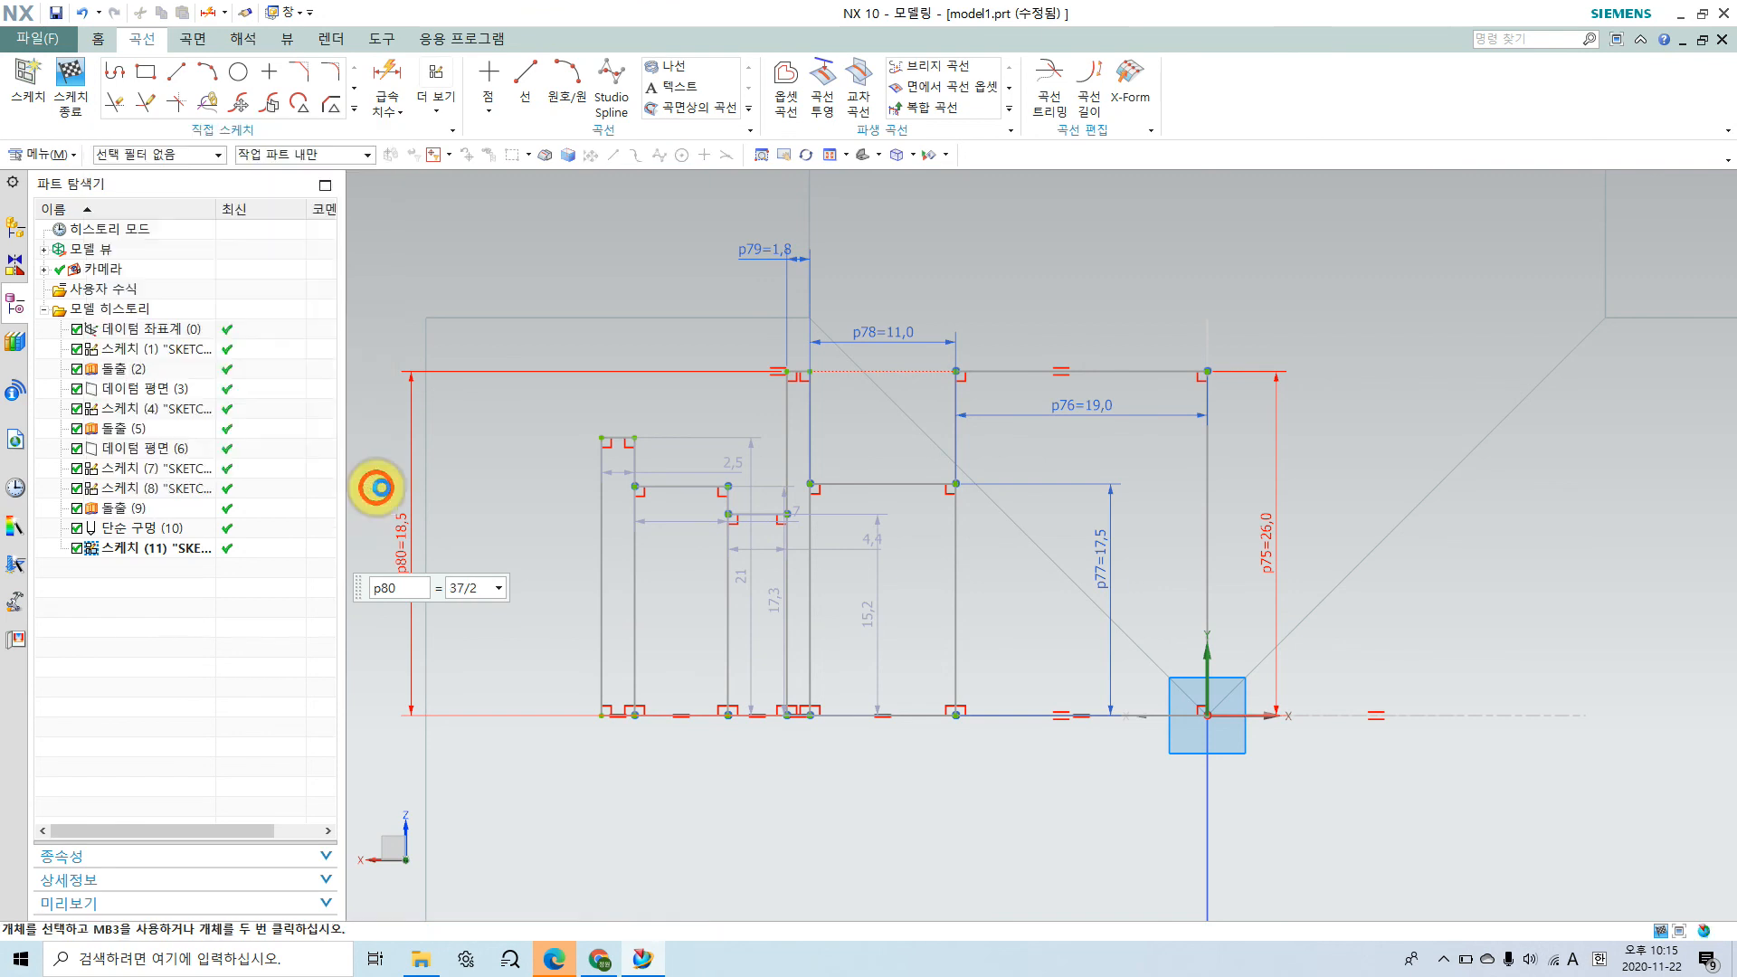
pyautogui.click(852, 371)
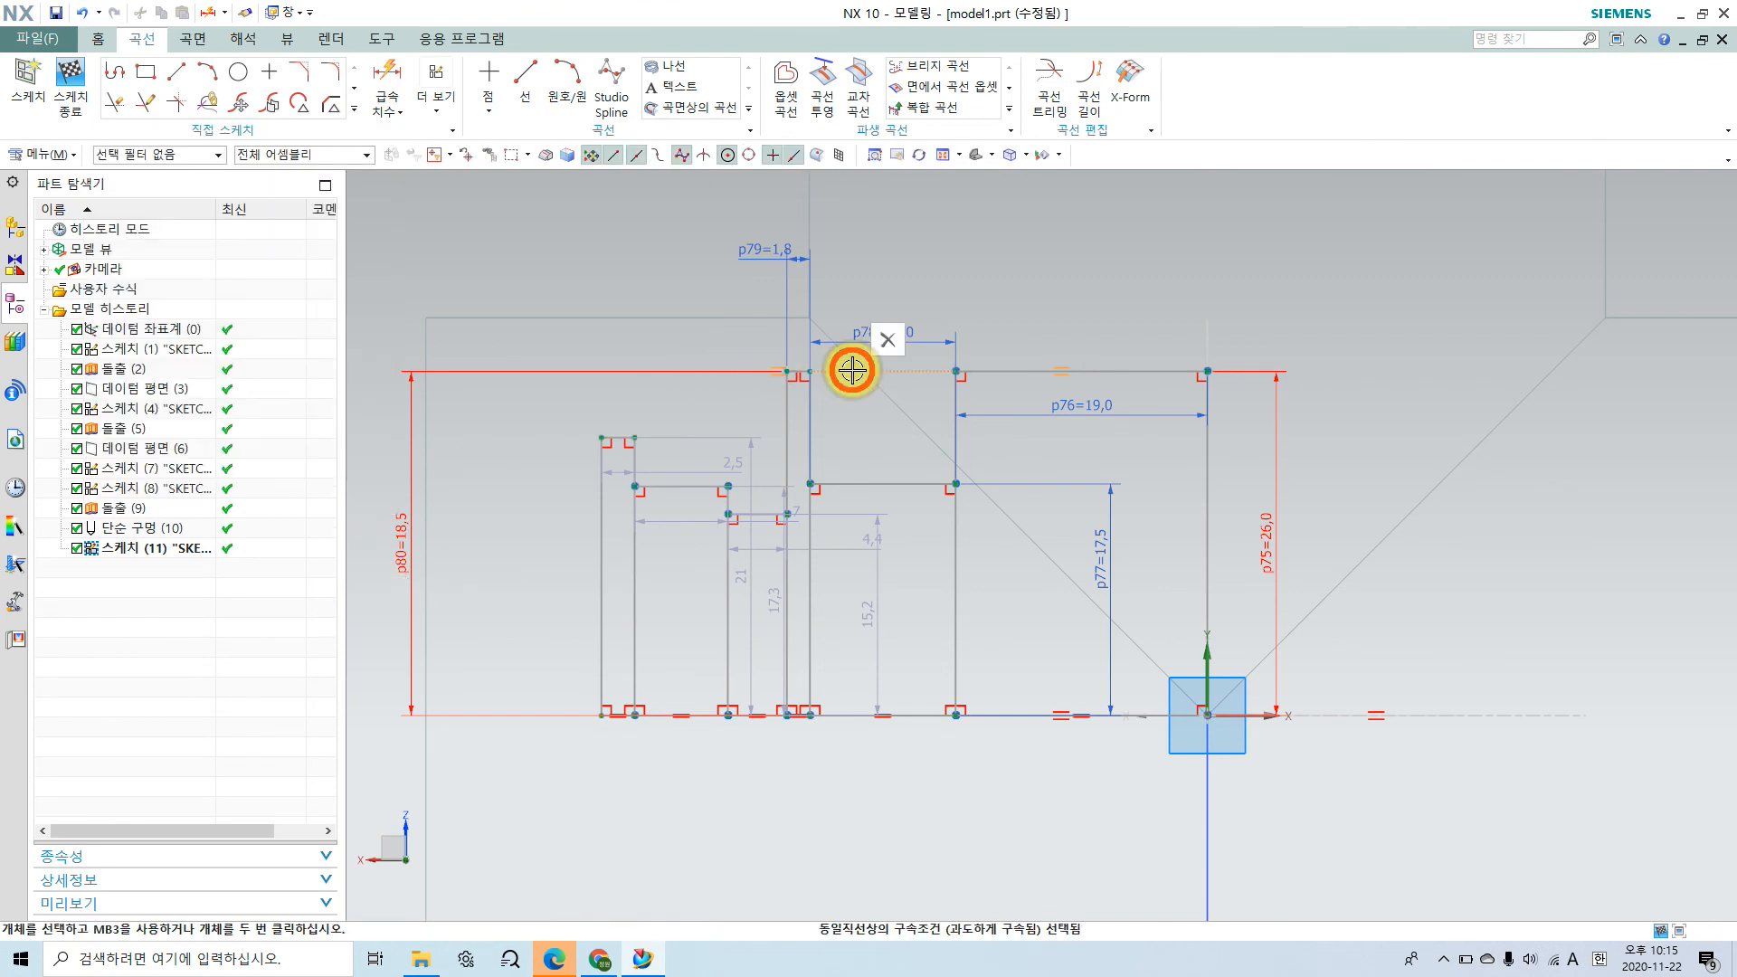
pyautogui.click(887, 341)
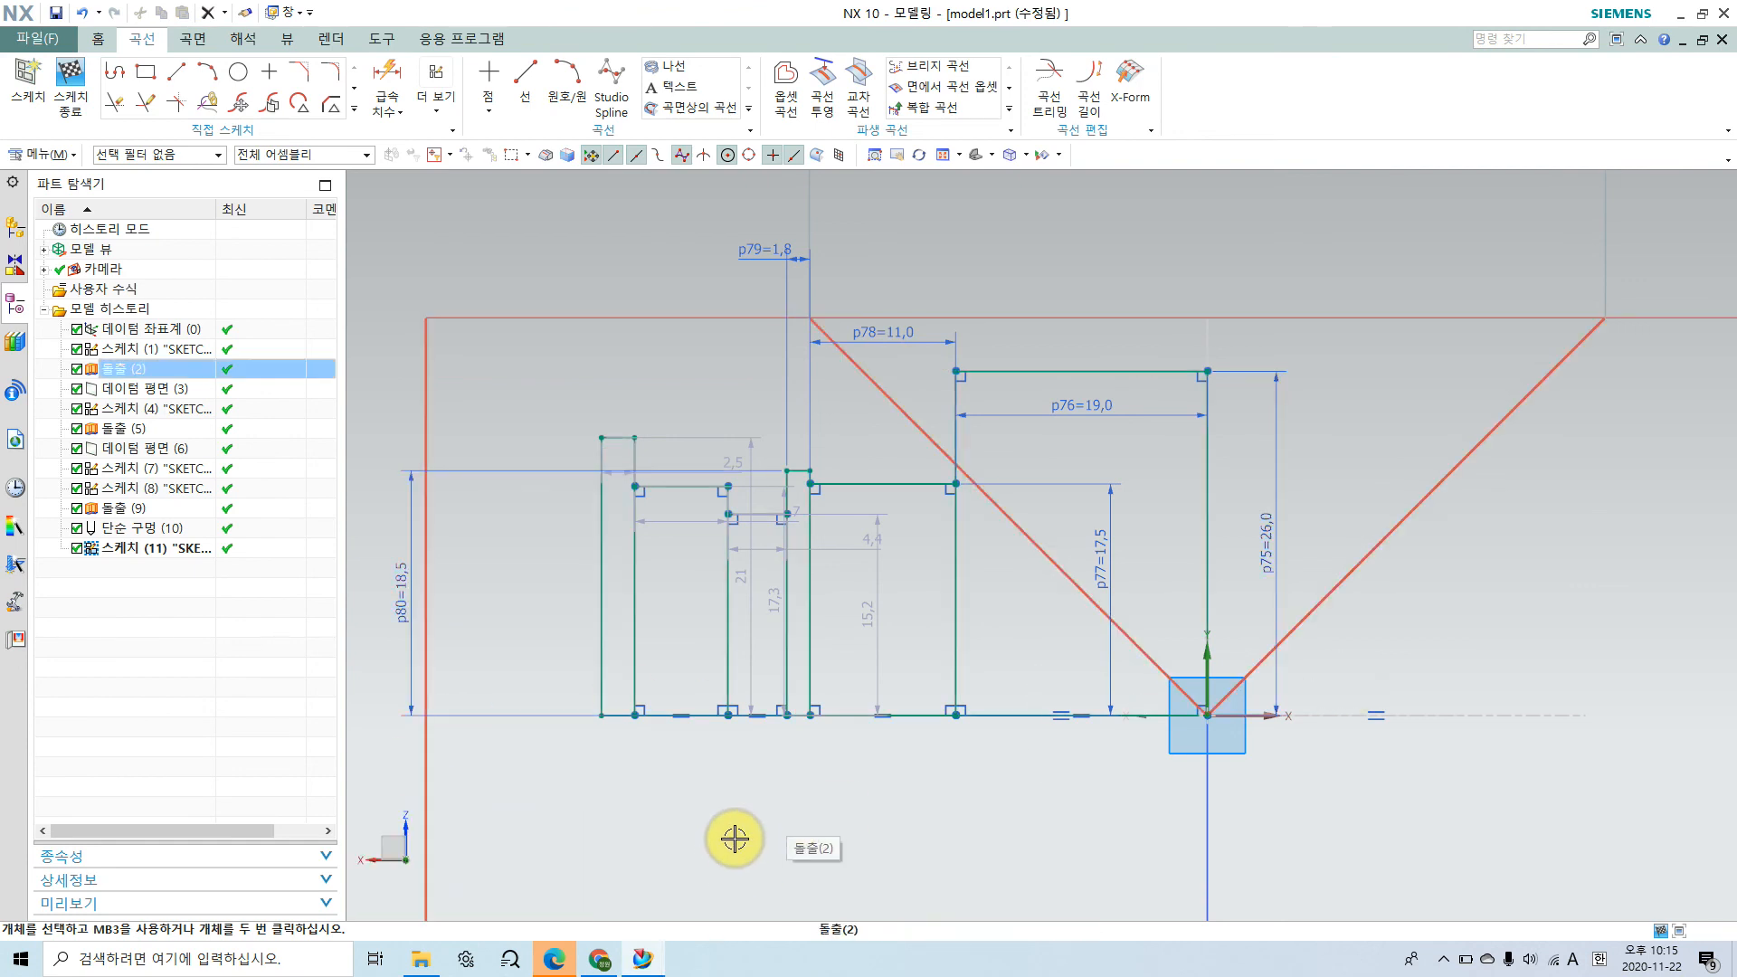
# Step: Make the top edge of the step beyond the narrow groove collinear with the top edge of the bearing-seat step
pyautogui.scroll(1, 734, 838)
pyautogui.keyDown('shift'); pyautogui.moveTo(734, 818); pyautogui.dragTo(901, 817, button='middle'); pyautogui.keyUp('shift')
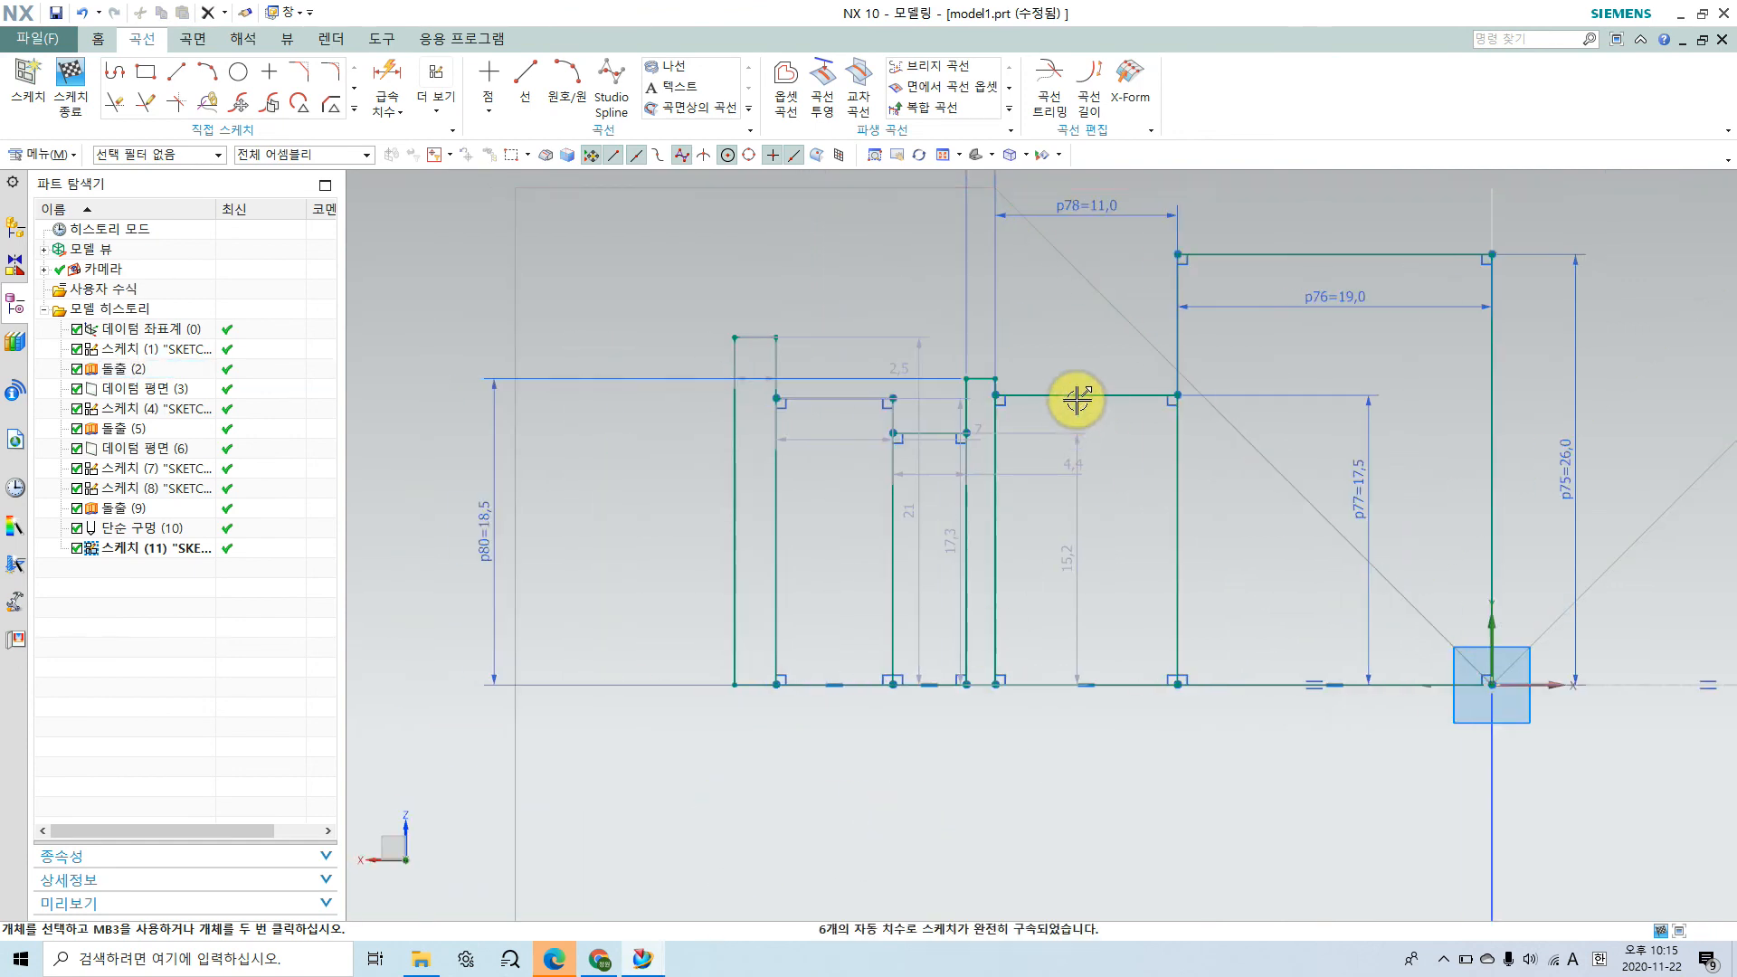
pyautogui.scroll(1, 1077, 399)
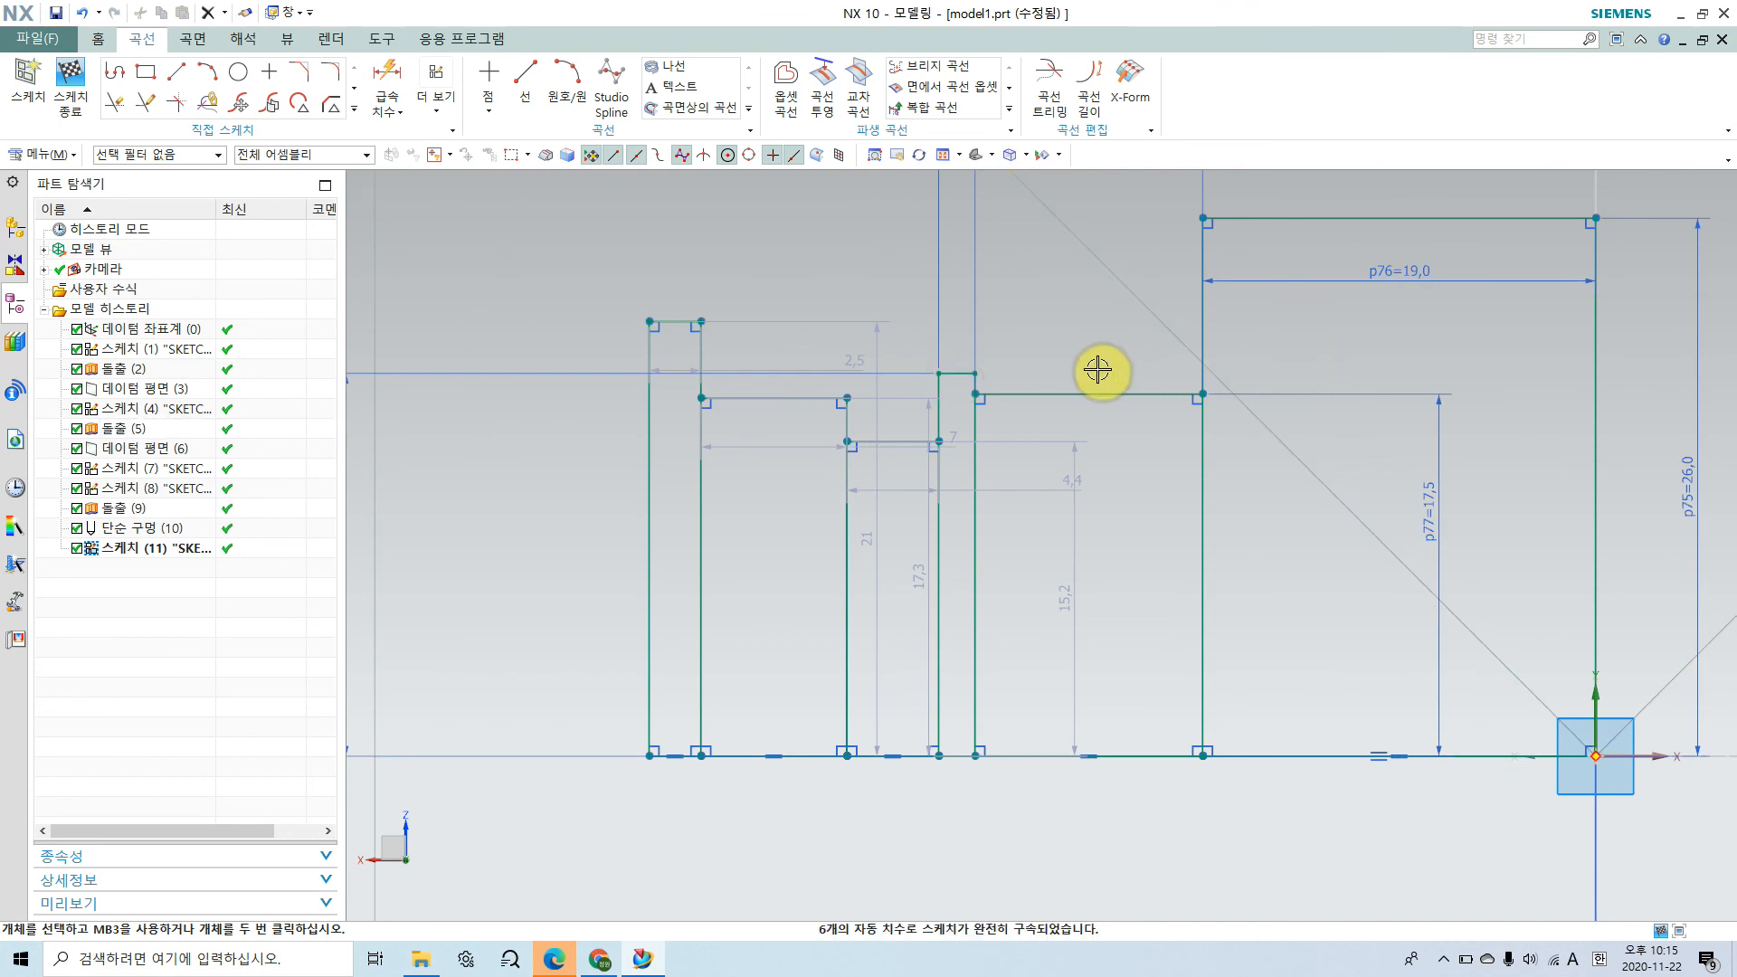
pyautogui.click(461, 117)
pyautogui.click(466, 150)
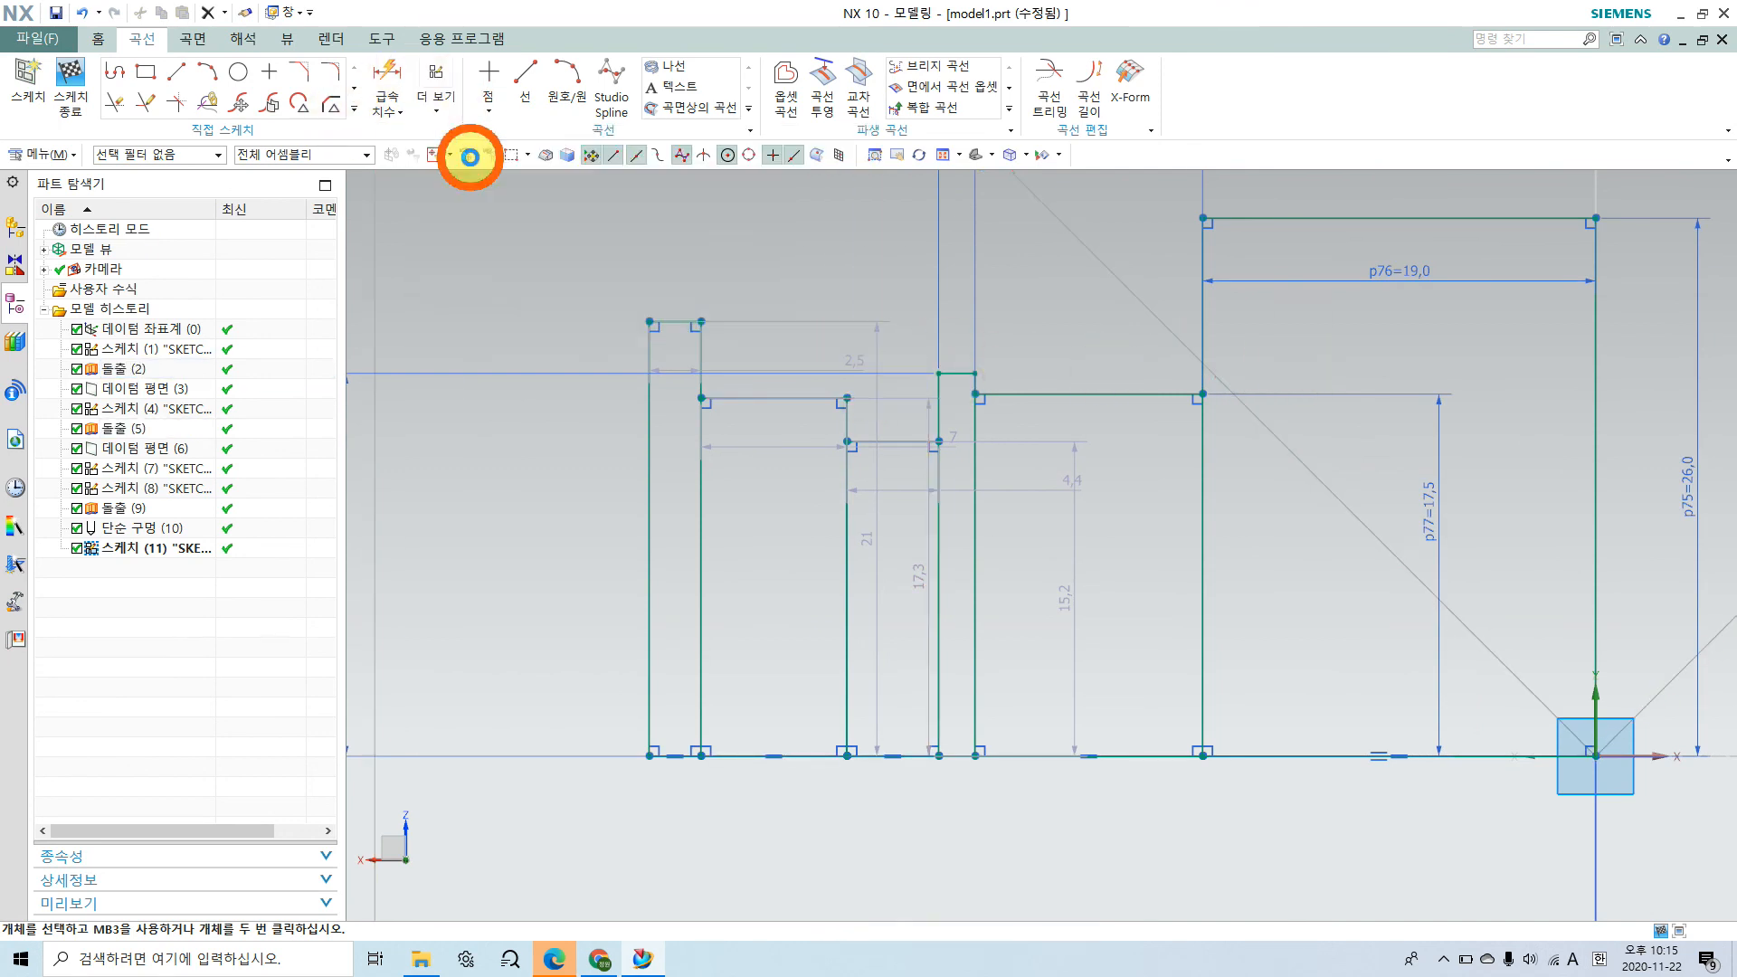
pyautogui.click(895, 440)
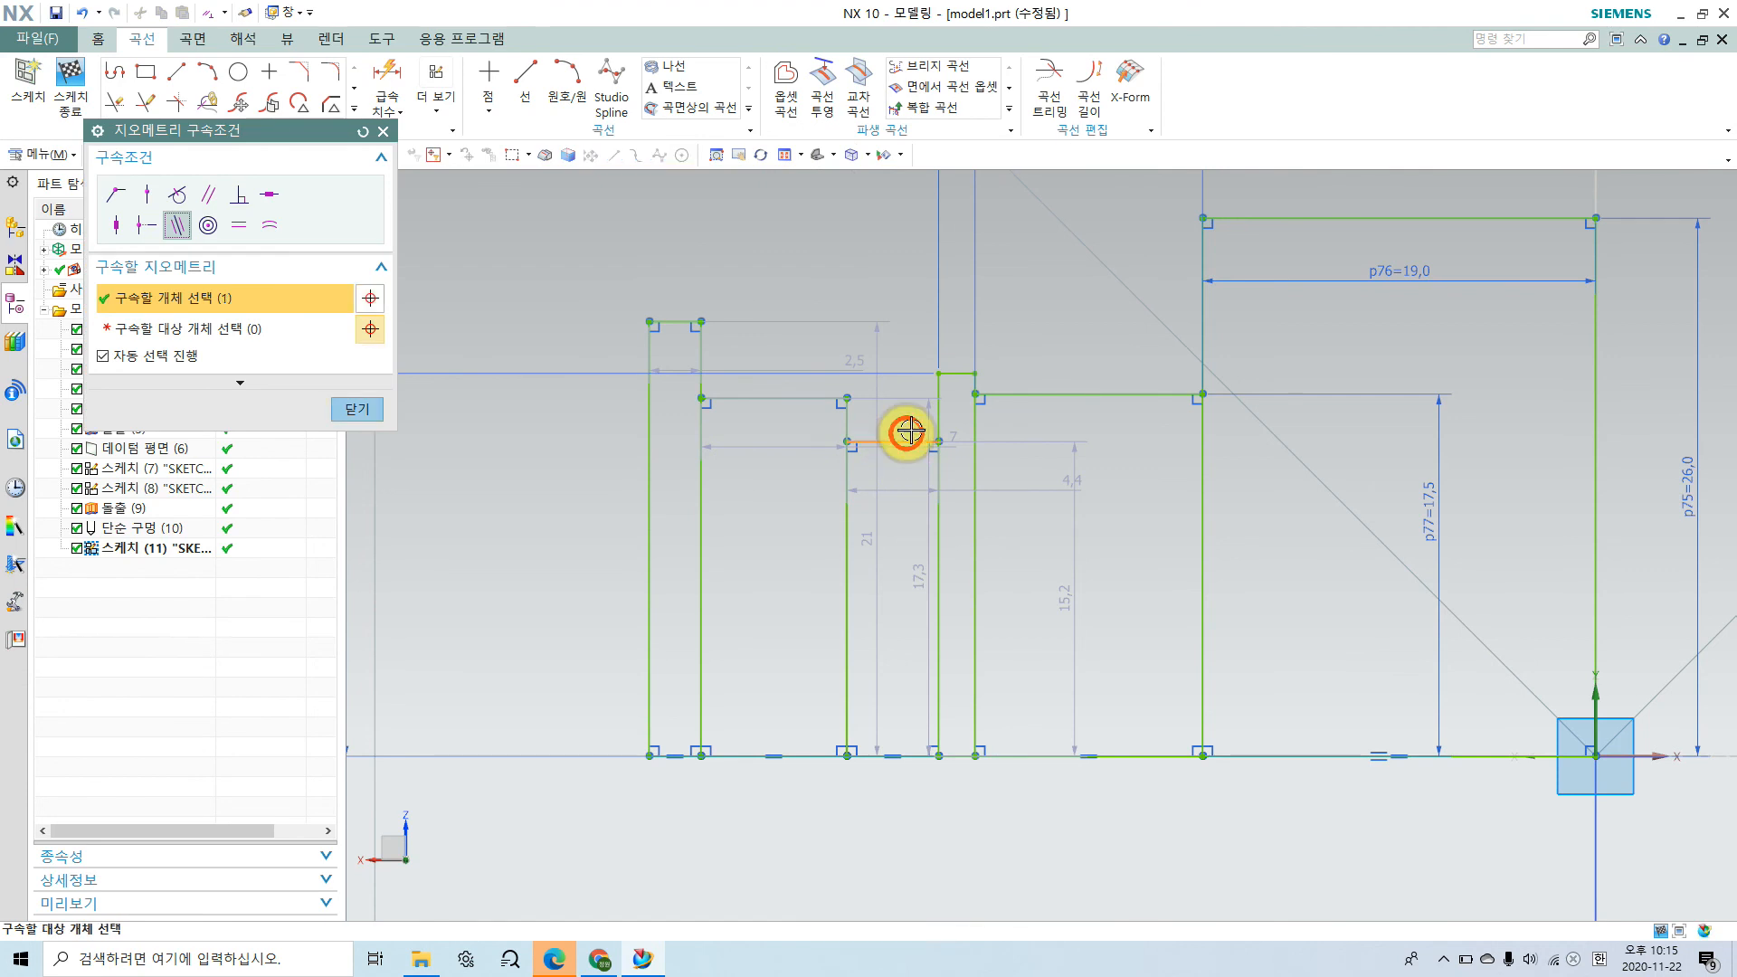
pyautogui.click(1043, 389)
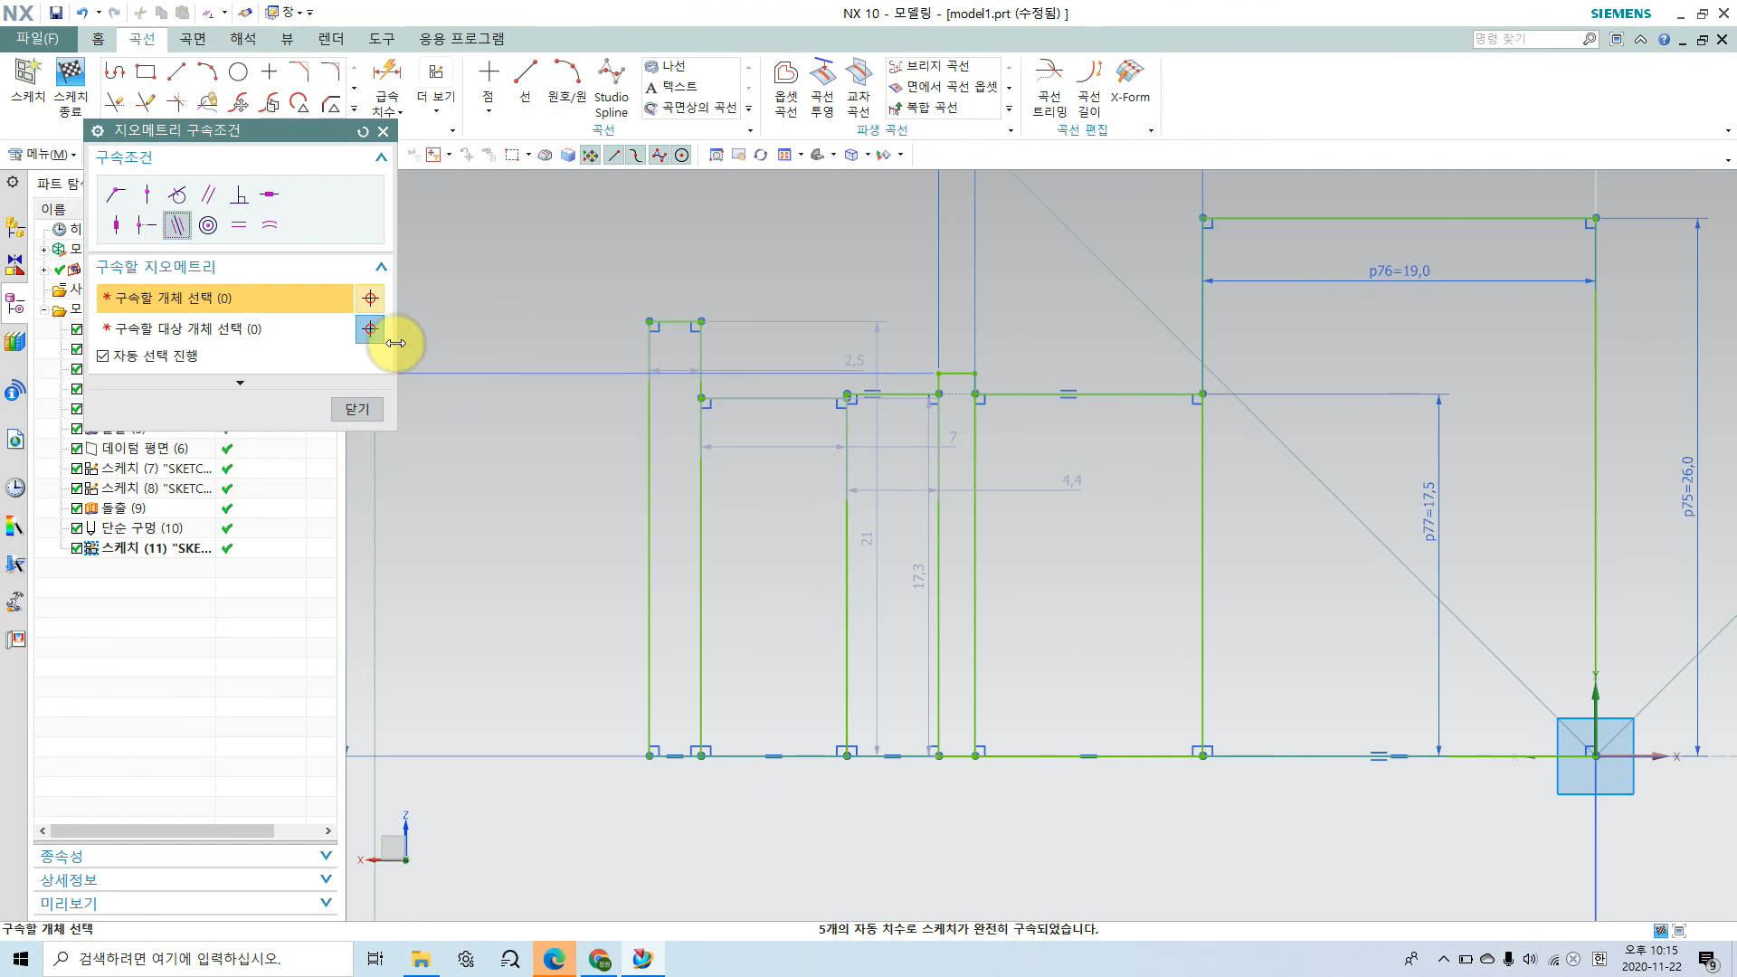
pyautogui.click(357, 409)
# Step: Dimension the distance from the body's outer end face to the near edge of the step beyond the snap-ring groove and set it to 21 mm
pyautogui.scroll(-3, 808, 541)
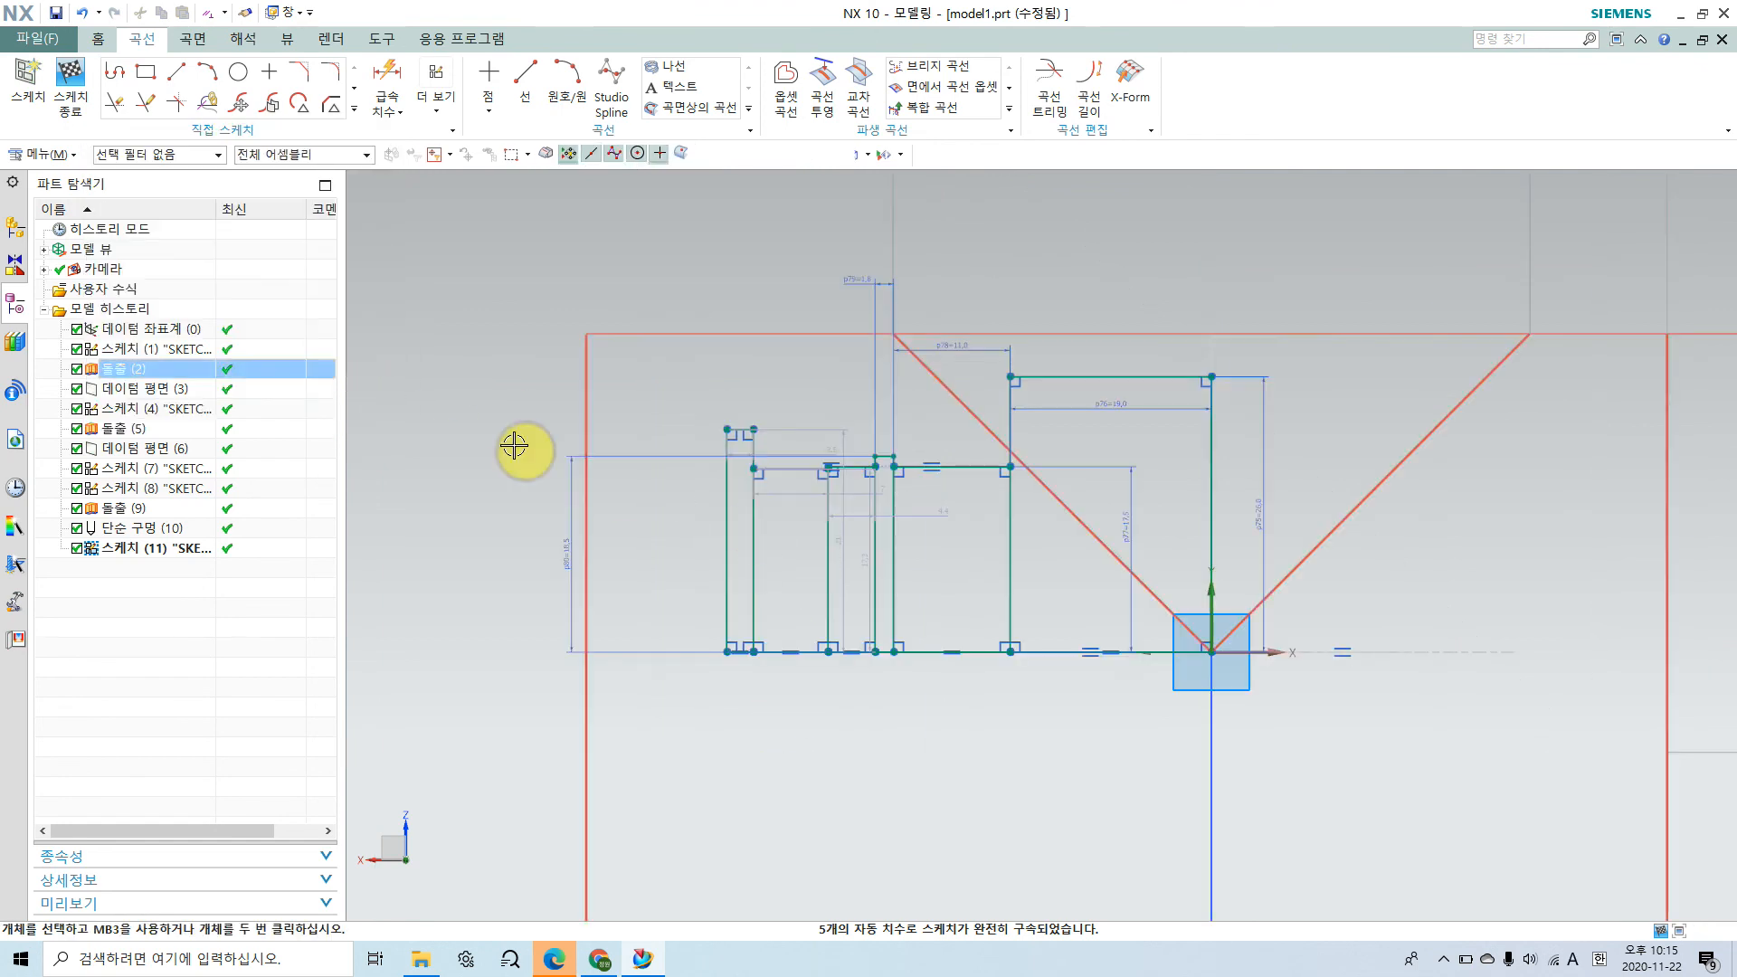
pyautogui.click(388, 74)
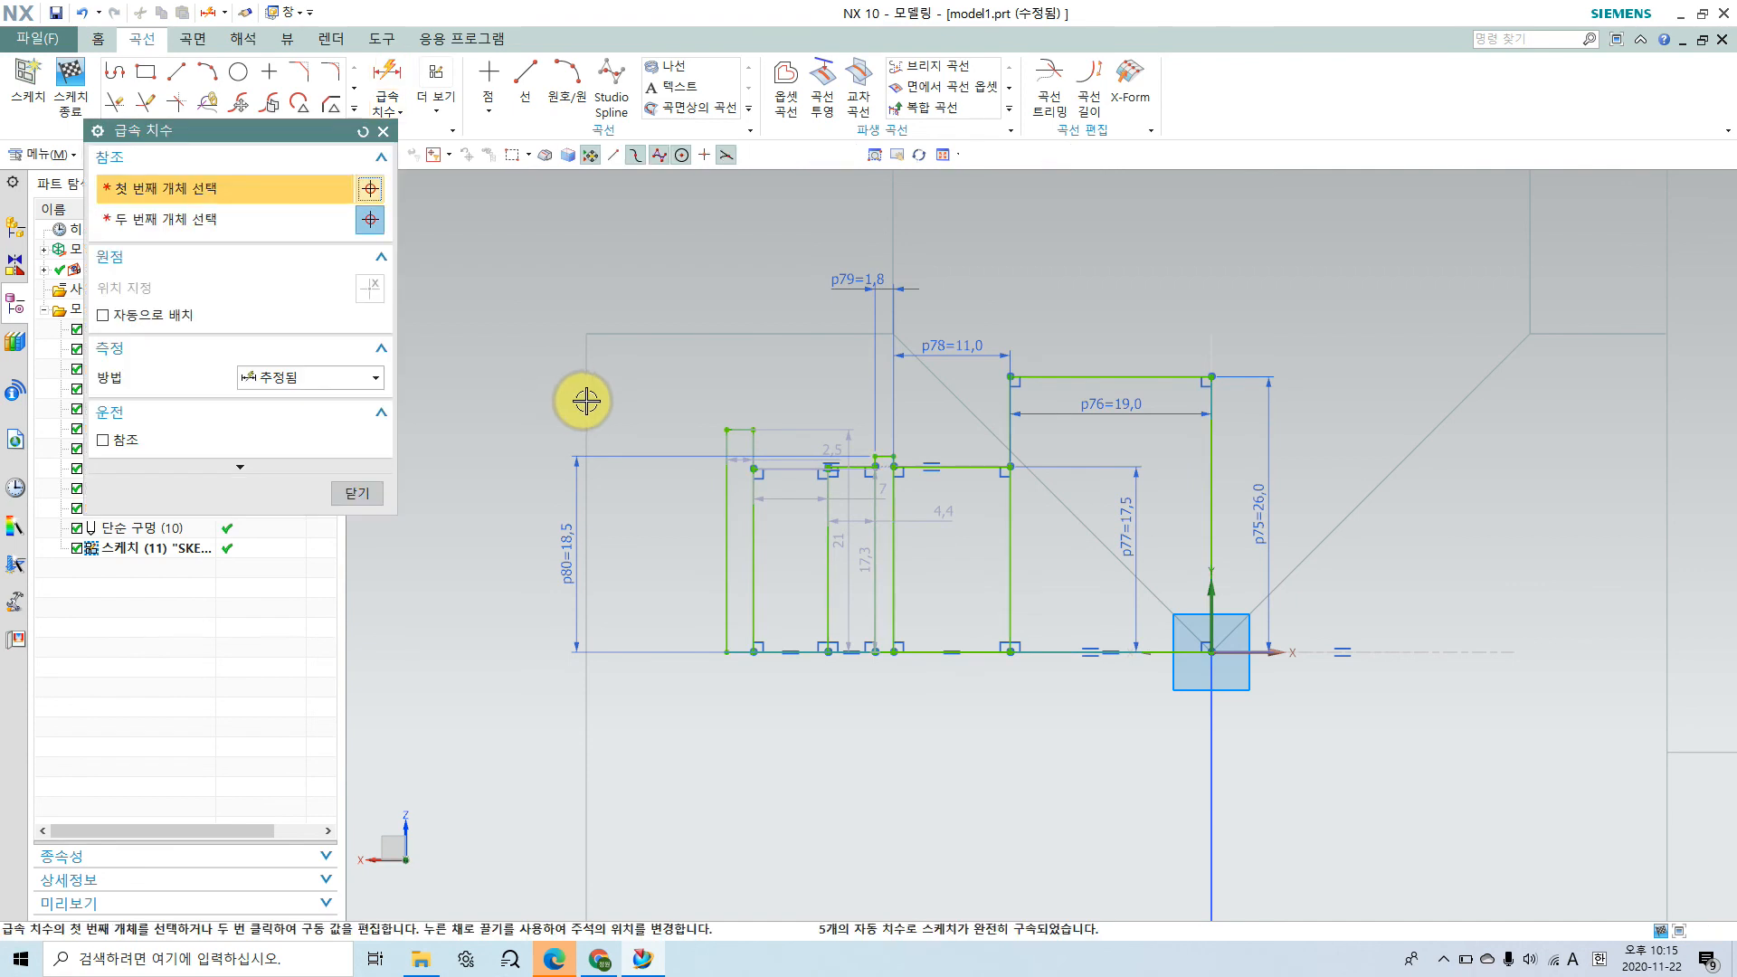
pyautogui.click(587, 398)
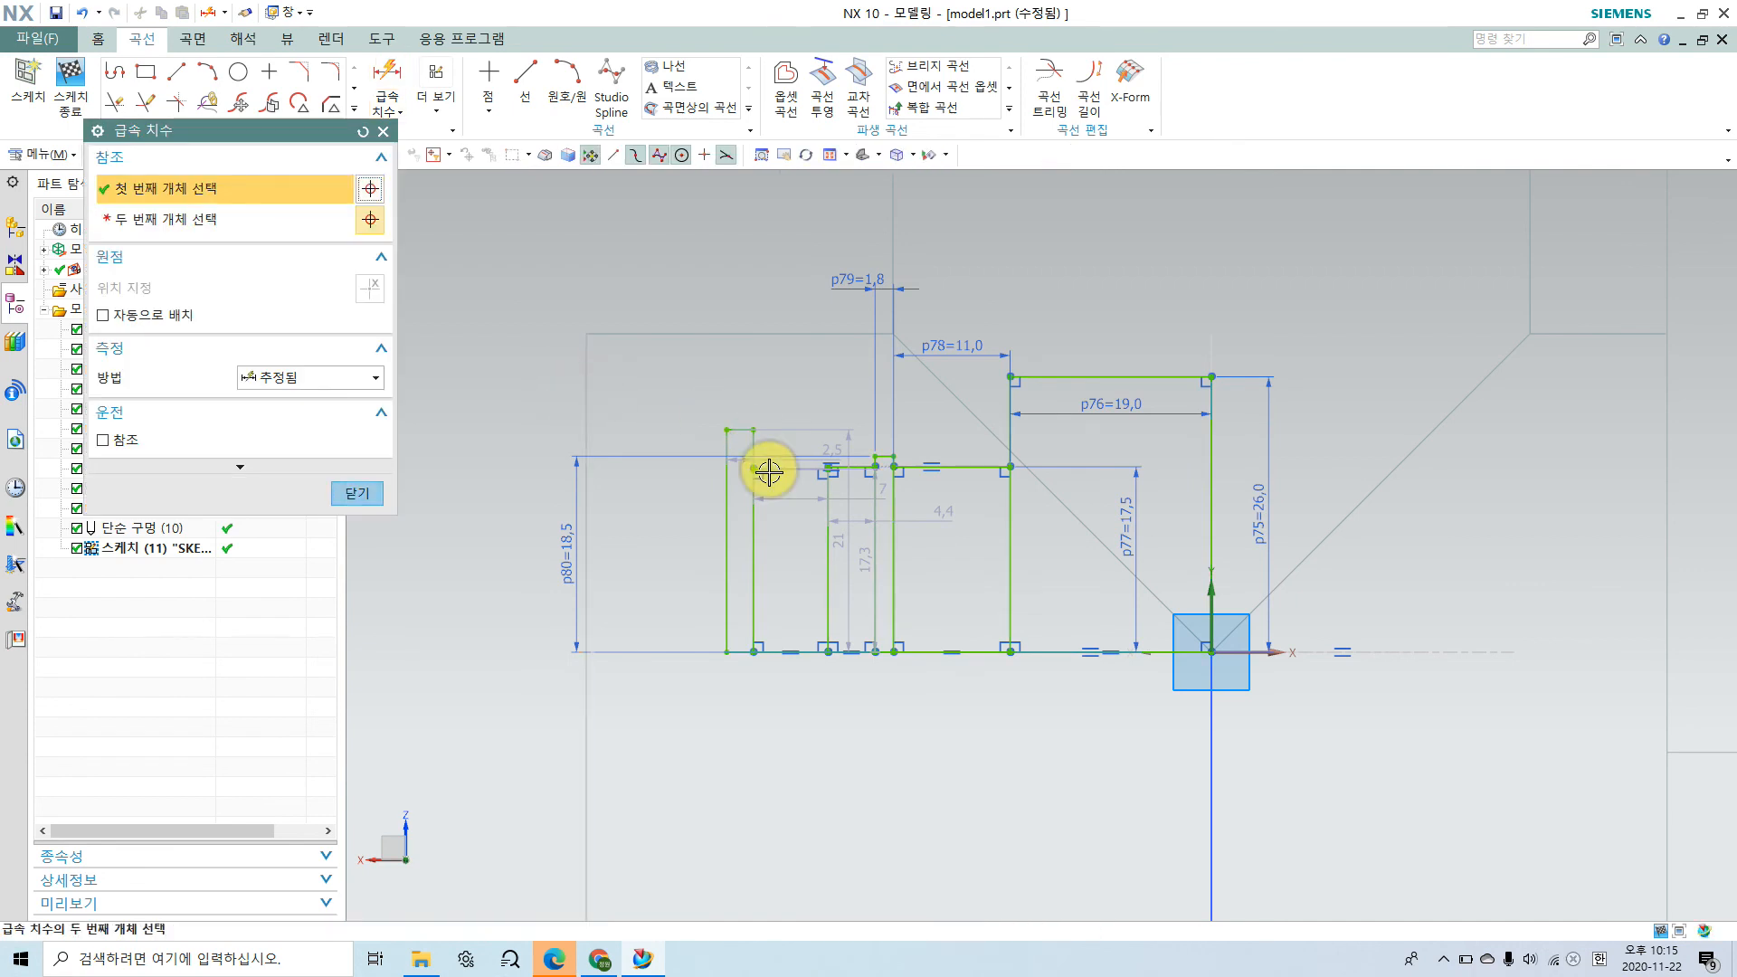
pyautogui.scroll(2, 776, 496)
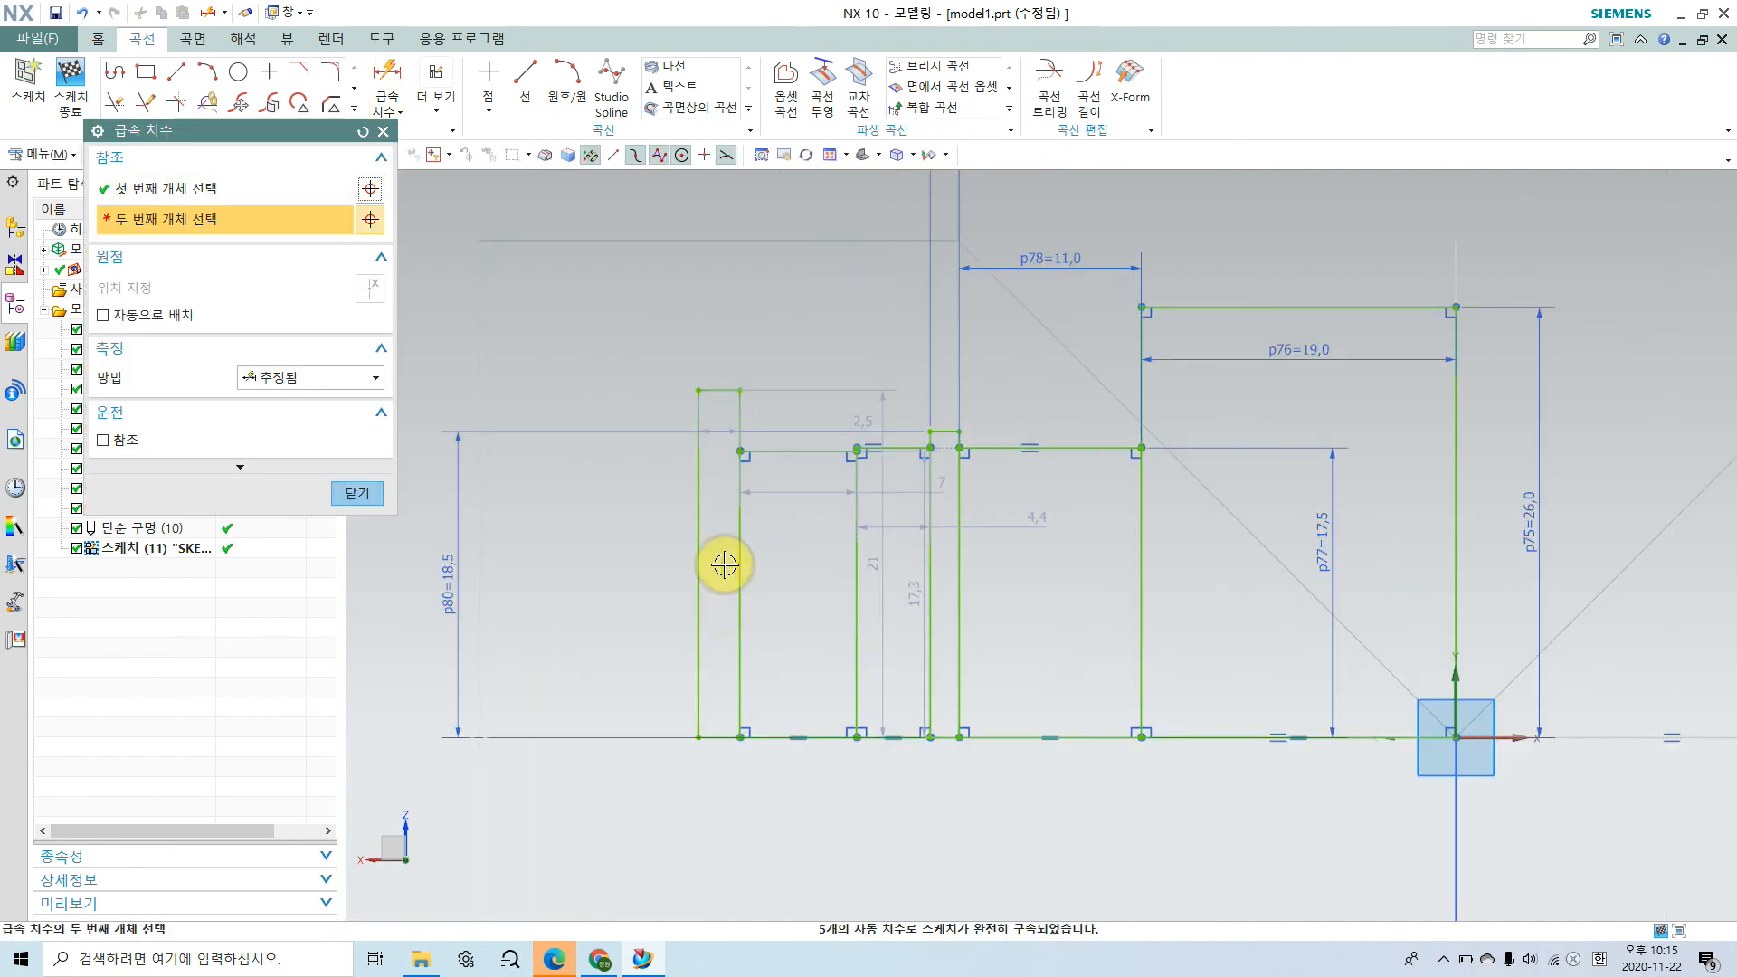
pyautogui.scroll(1, 721, 561)
pyautogui.click(887, 538)
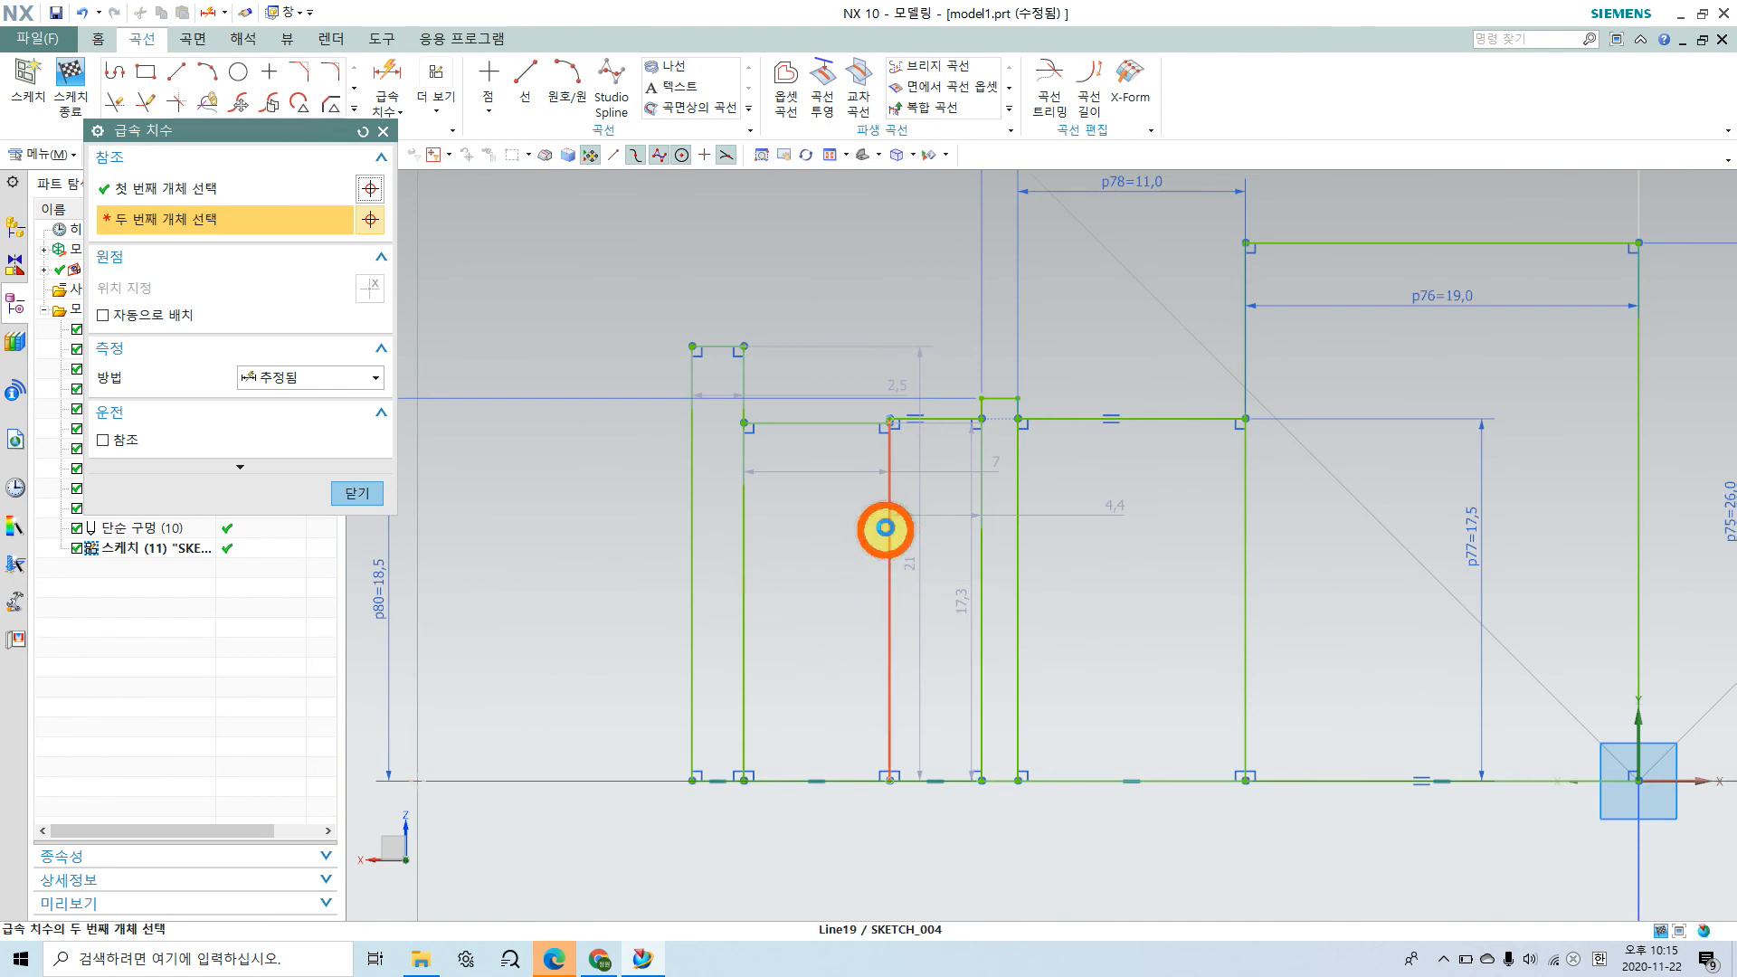
pyautogui.scroll(-2, 697, 244)
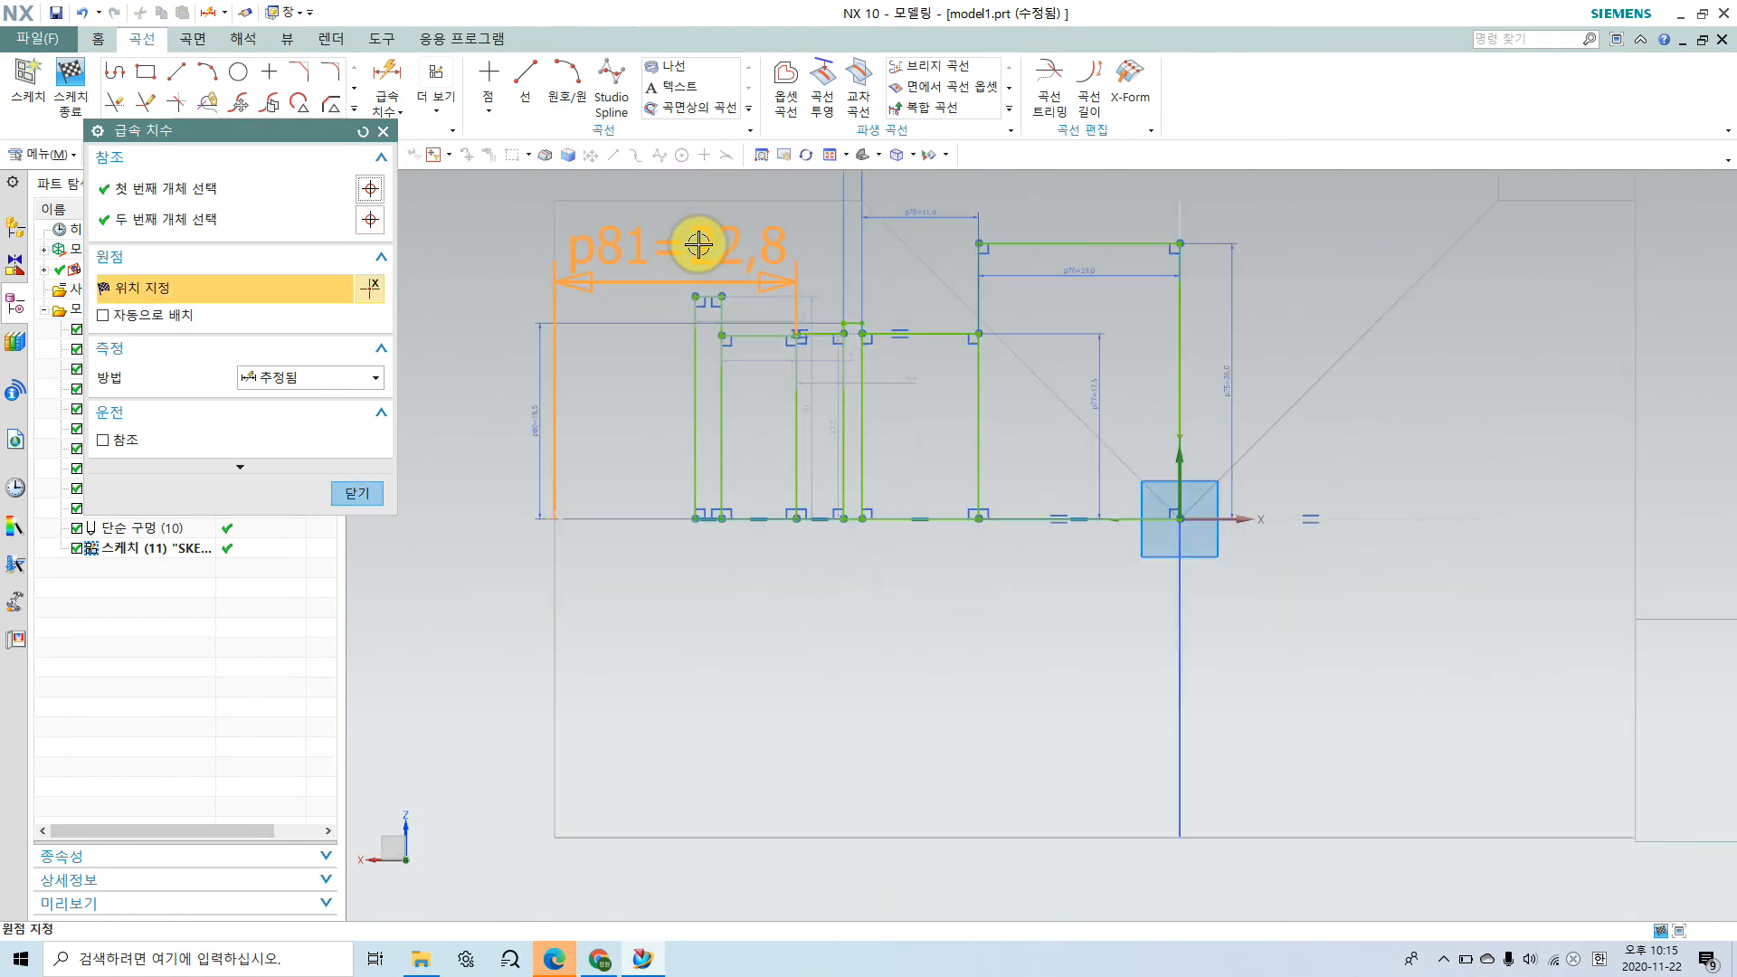
pyautogui.scroll(-1, 698, 252)
pyautogui.click(675, 291)
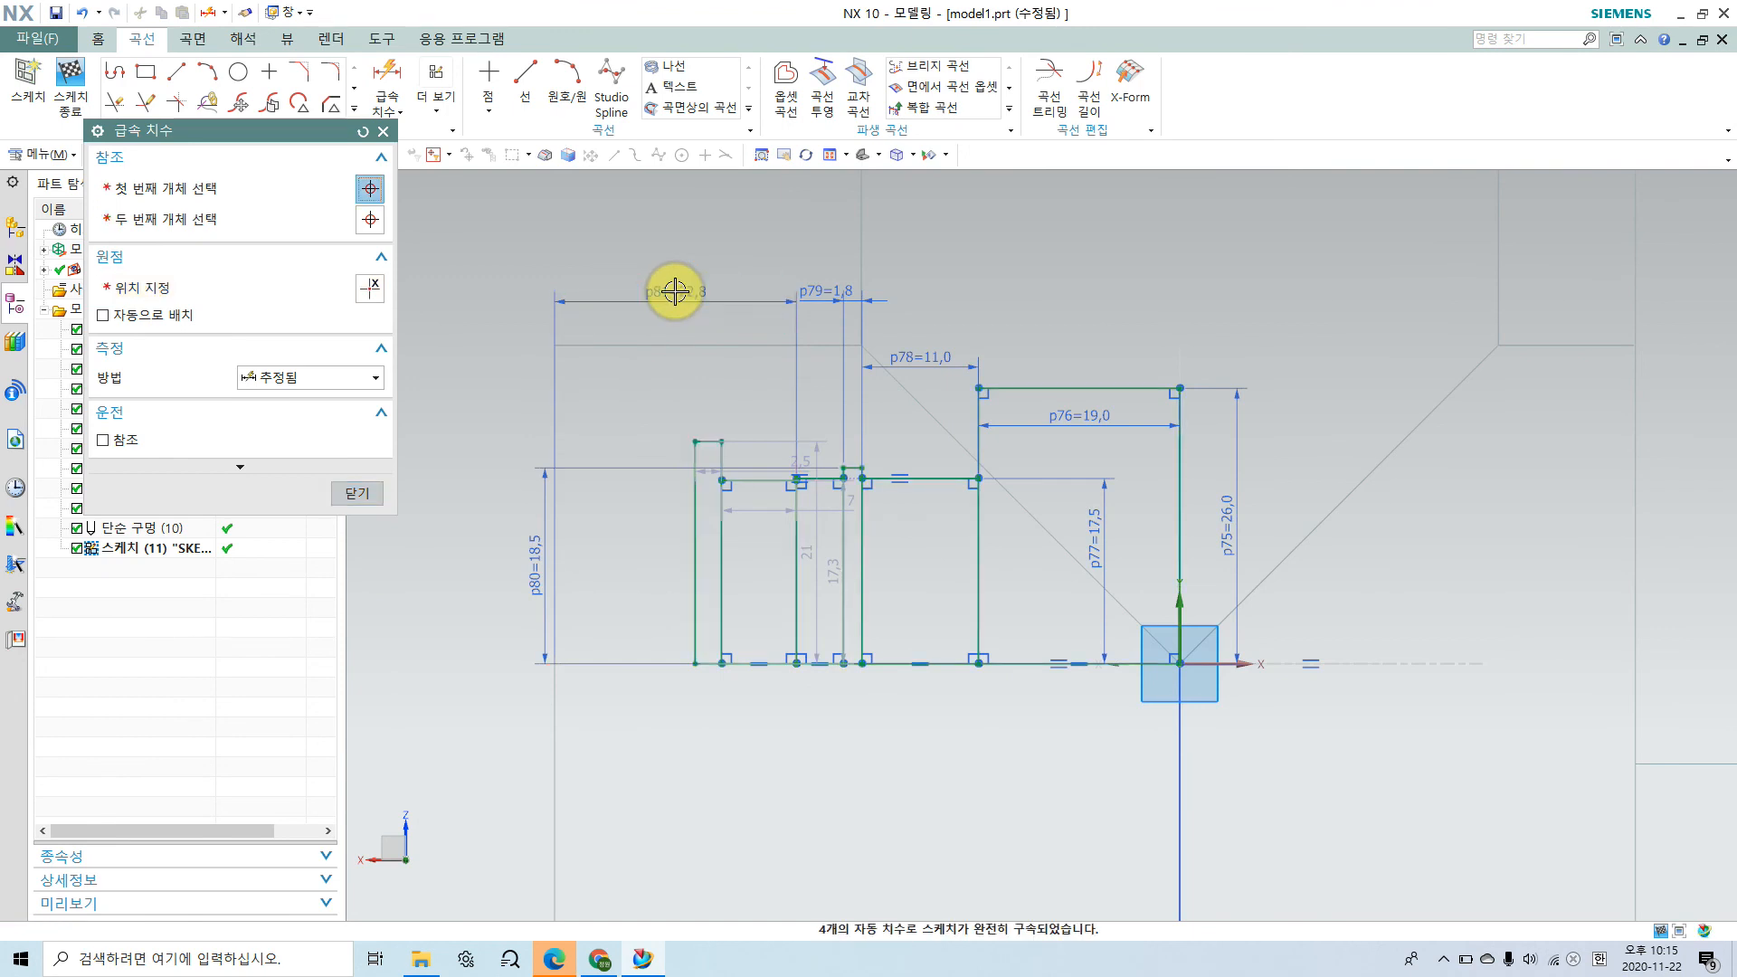
pyautogui.doubleClick(675, 292)
pyautogui.write('21')
pyautogui.press('Return')
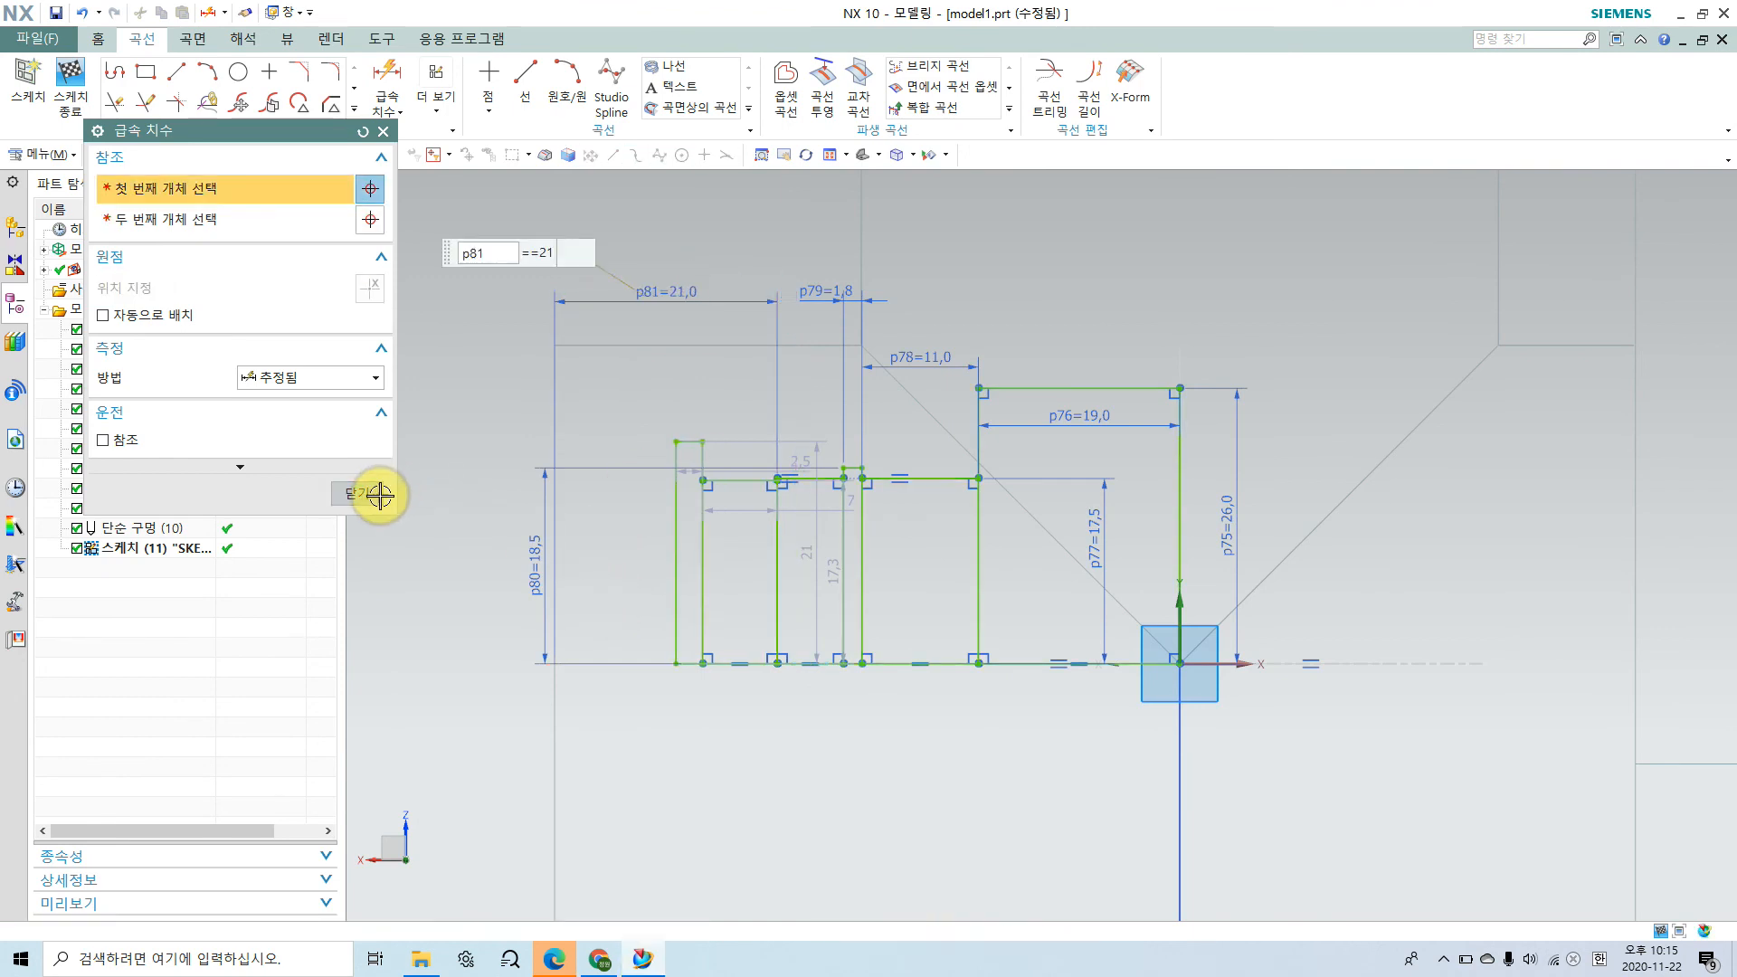
pyautogui.click(372, 495)
# Step: Dimension the height of the next step toward the body's end face and set it to 21 mm
pyautogui.scroll(2, 629, 452)
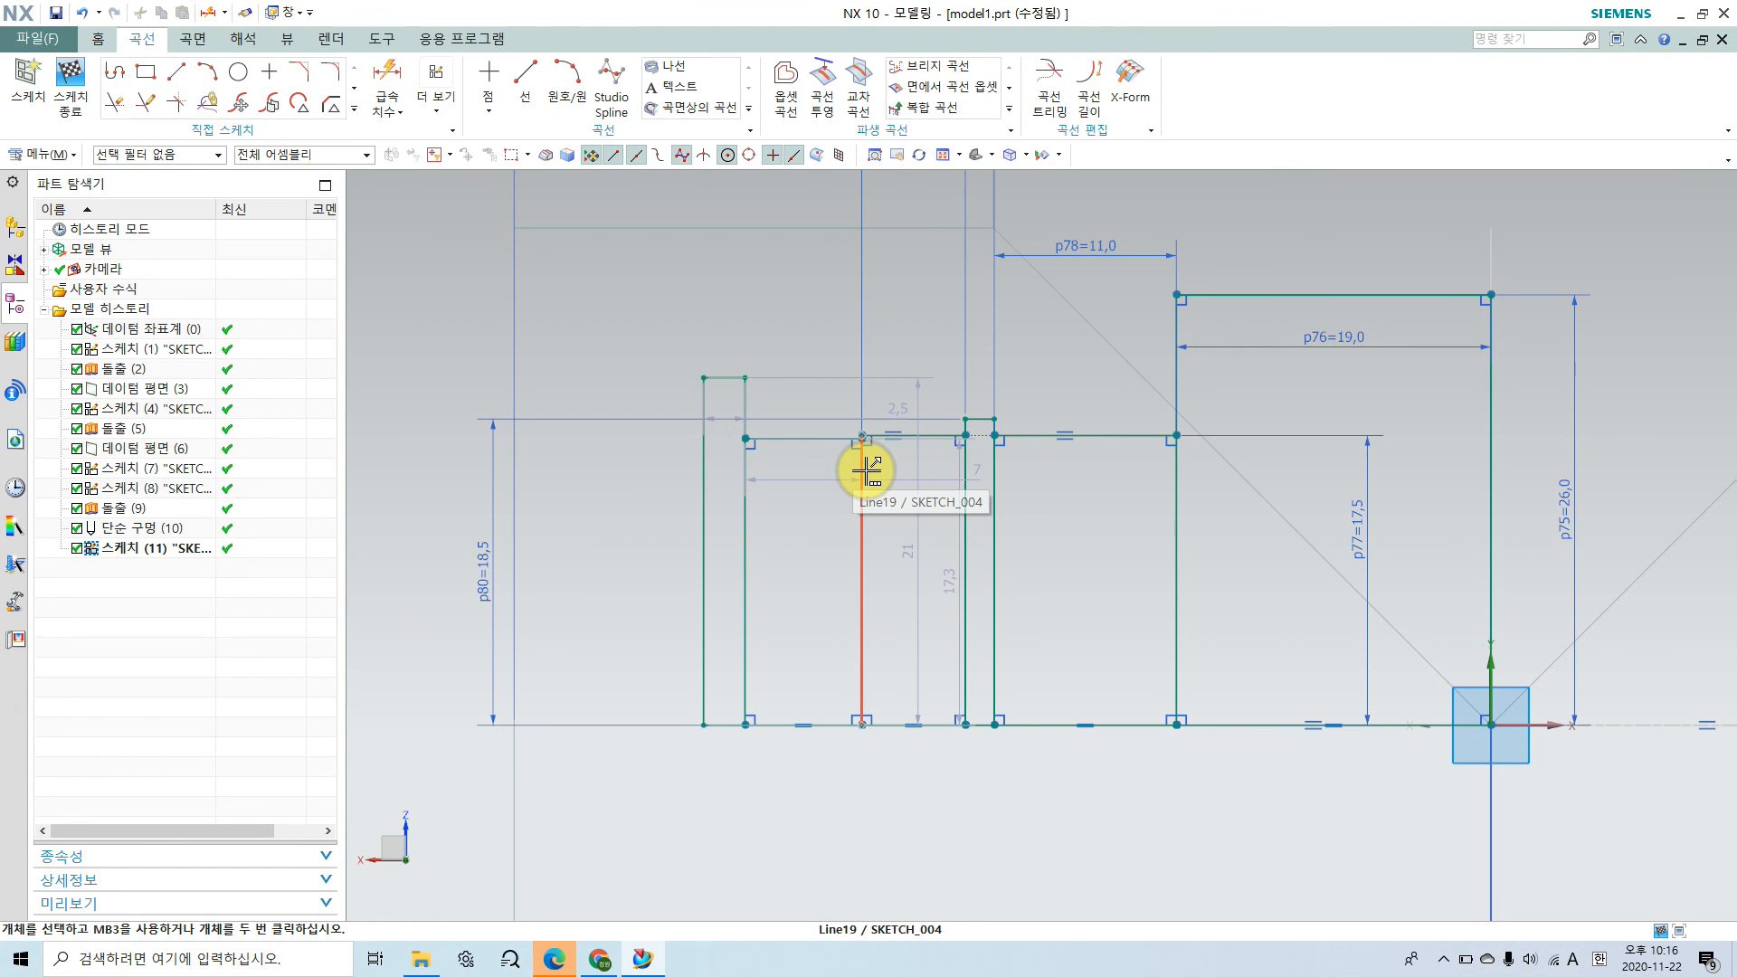
pyautogui.click(387, 97)
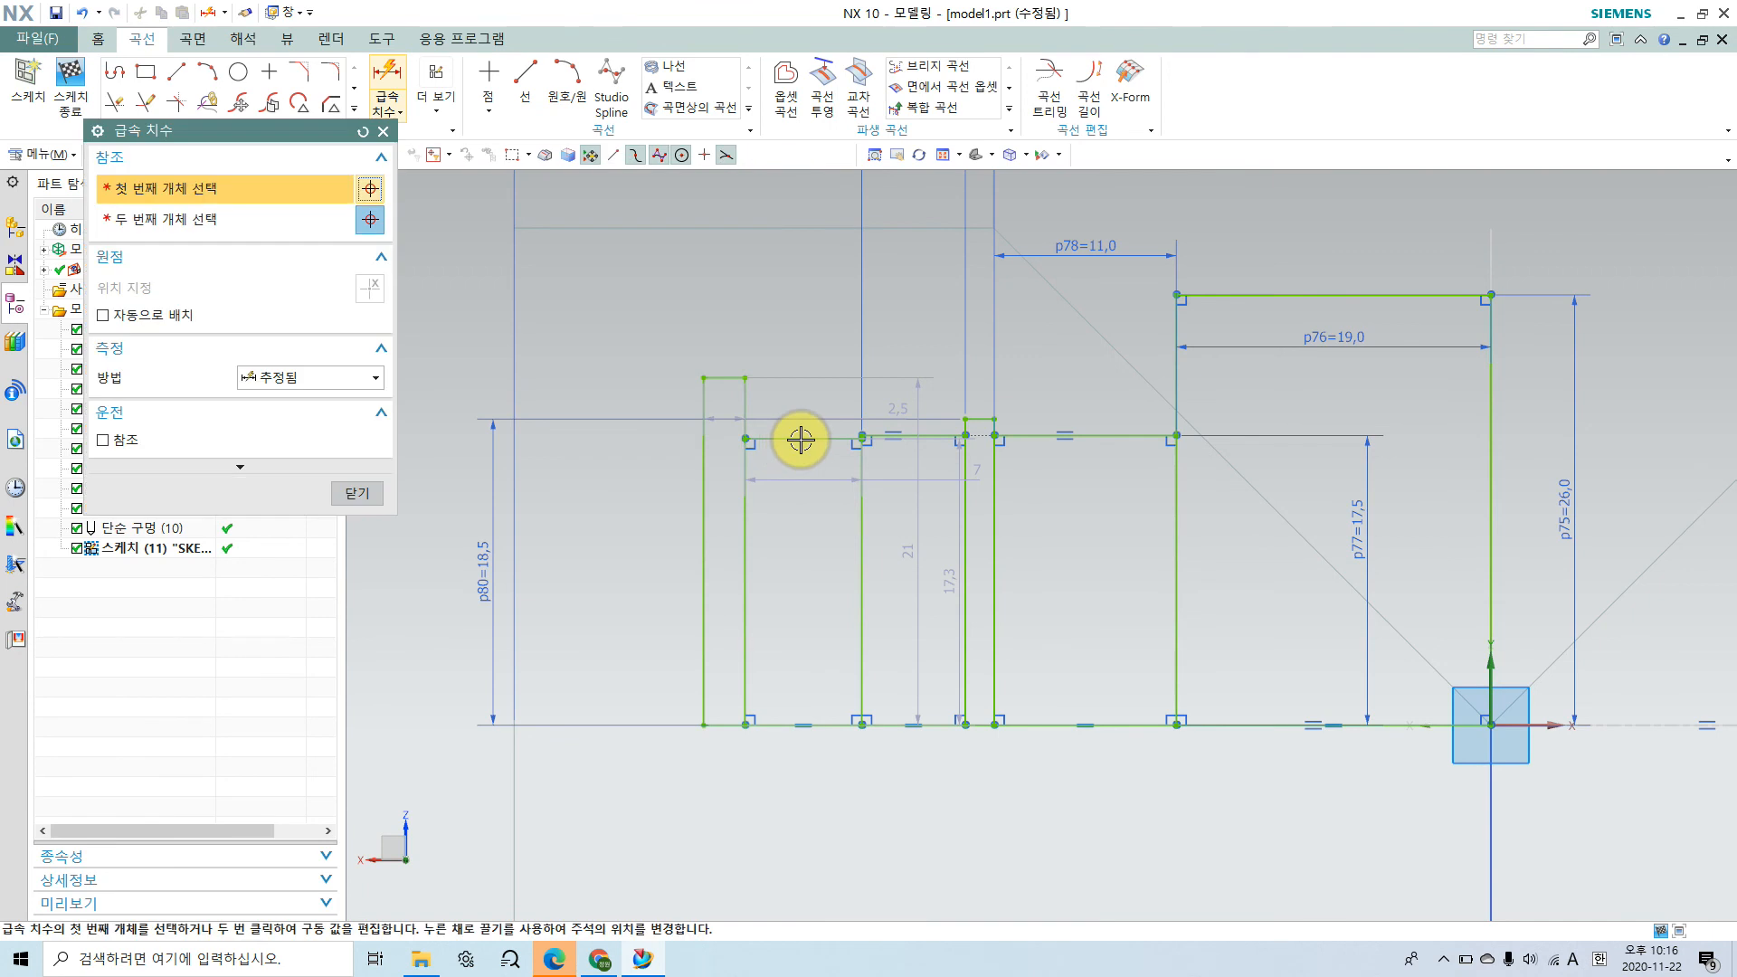
pyautogui.click(800, 438)
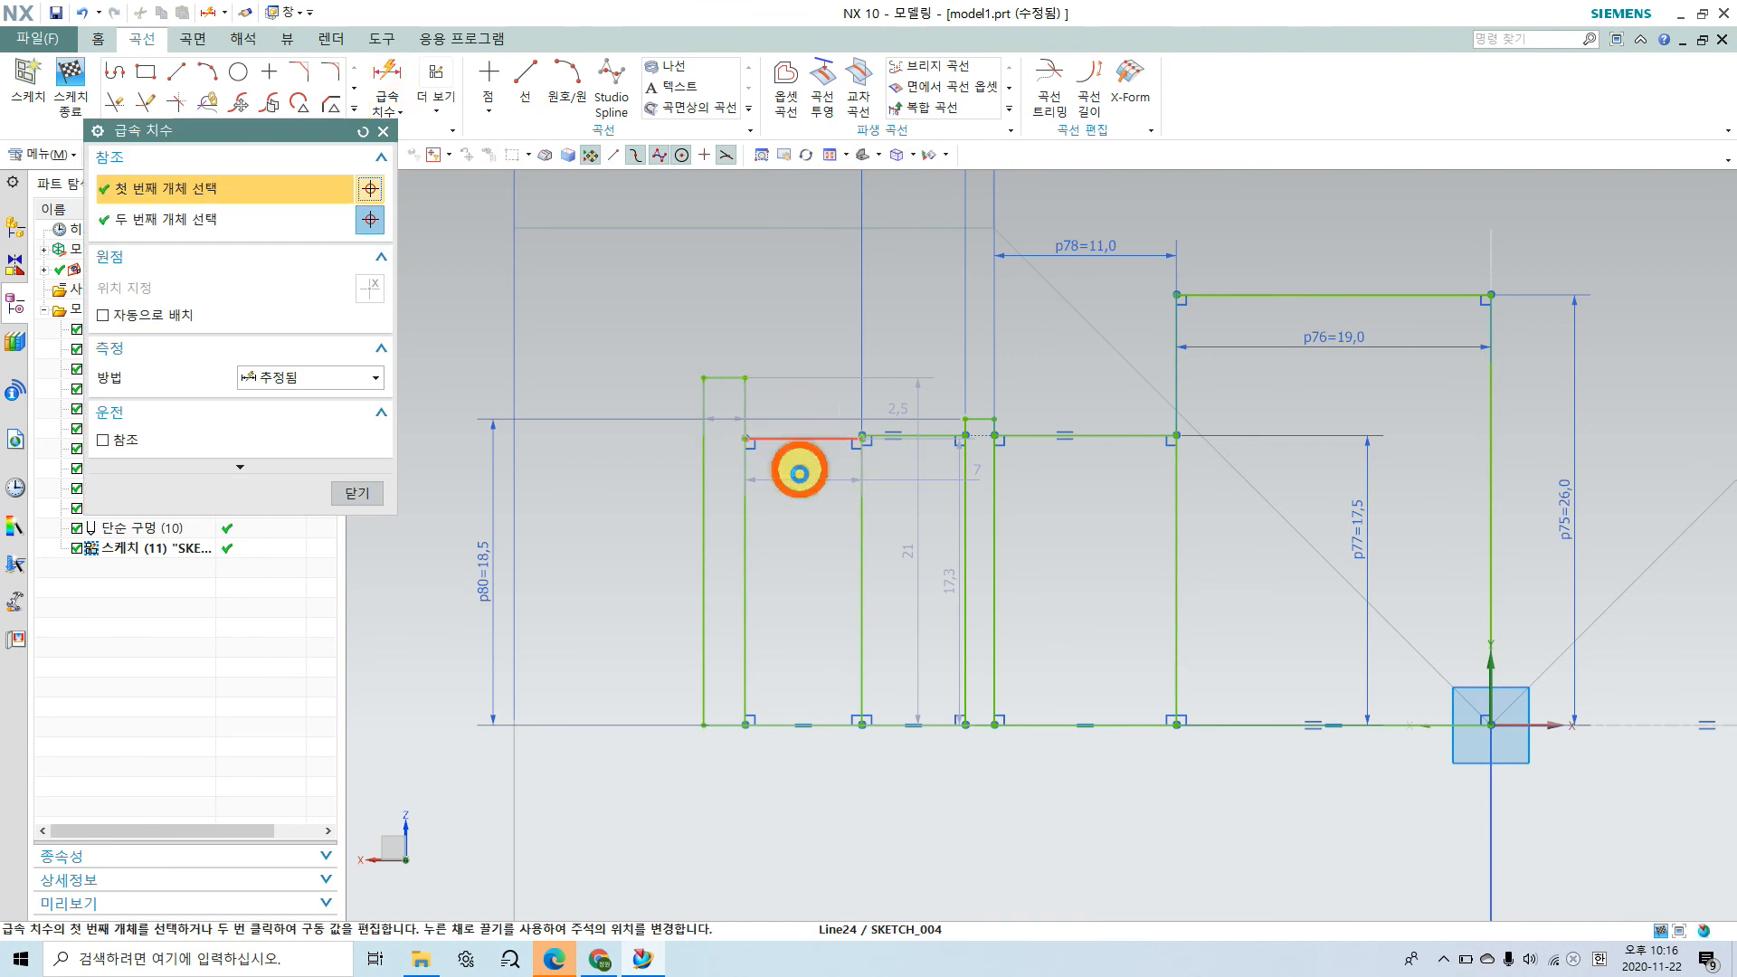
pyautogui.click(820, 724)
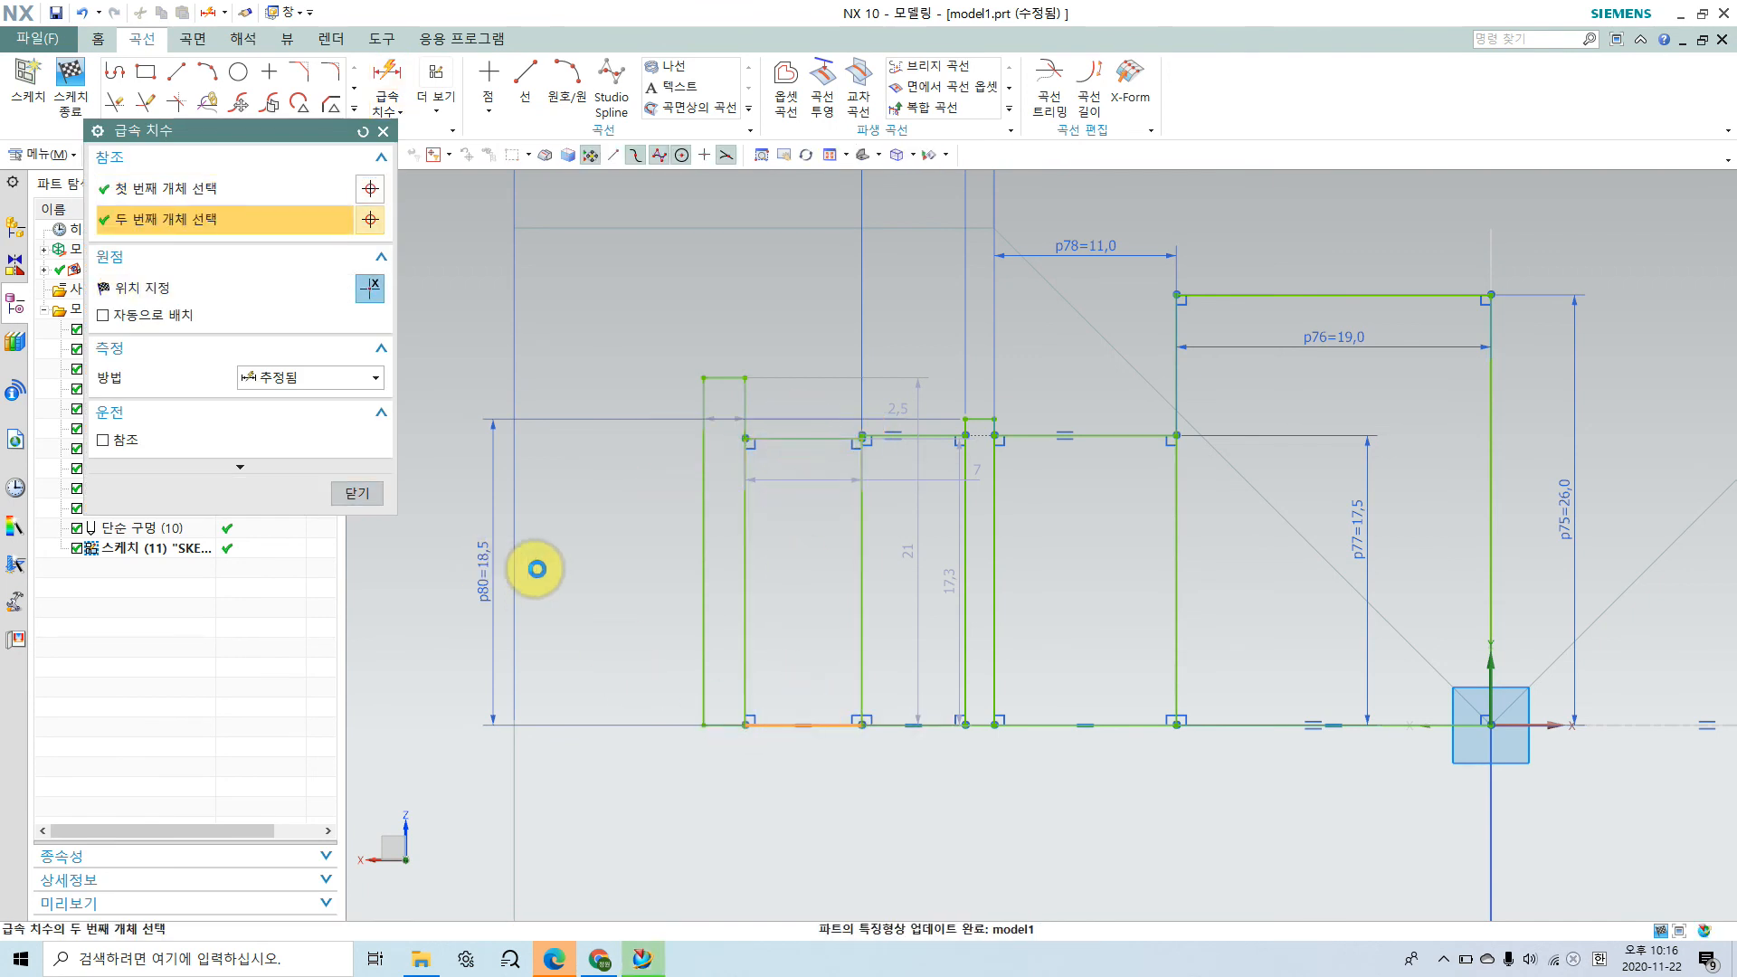
pyautogui.click(446, 568)
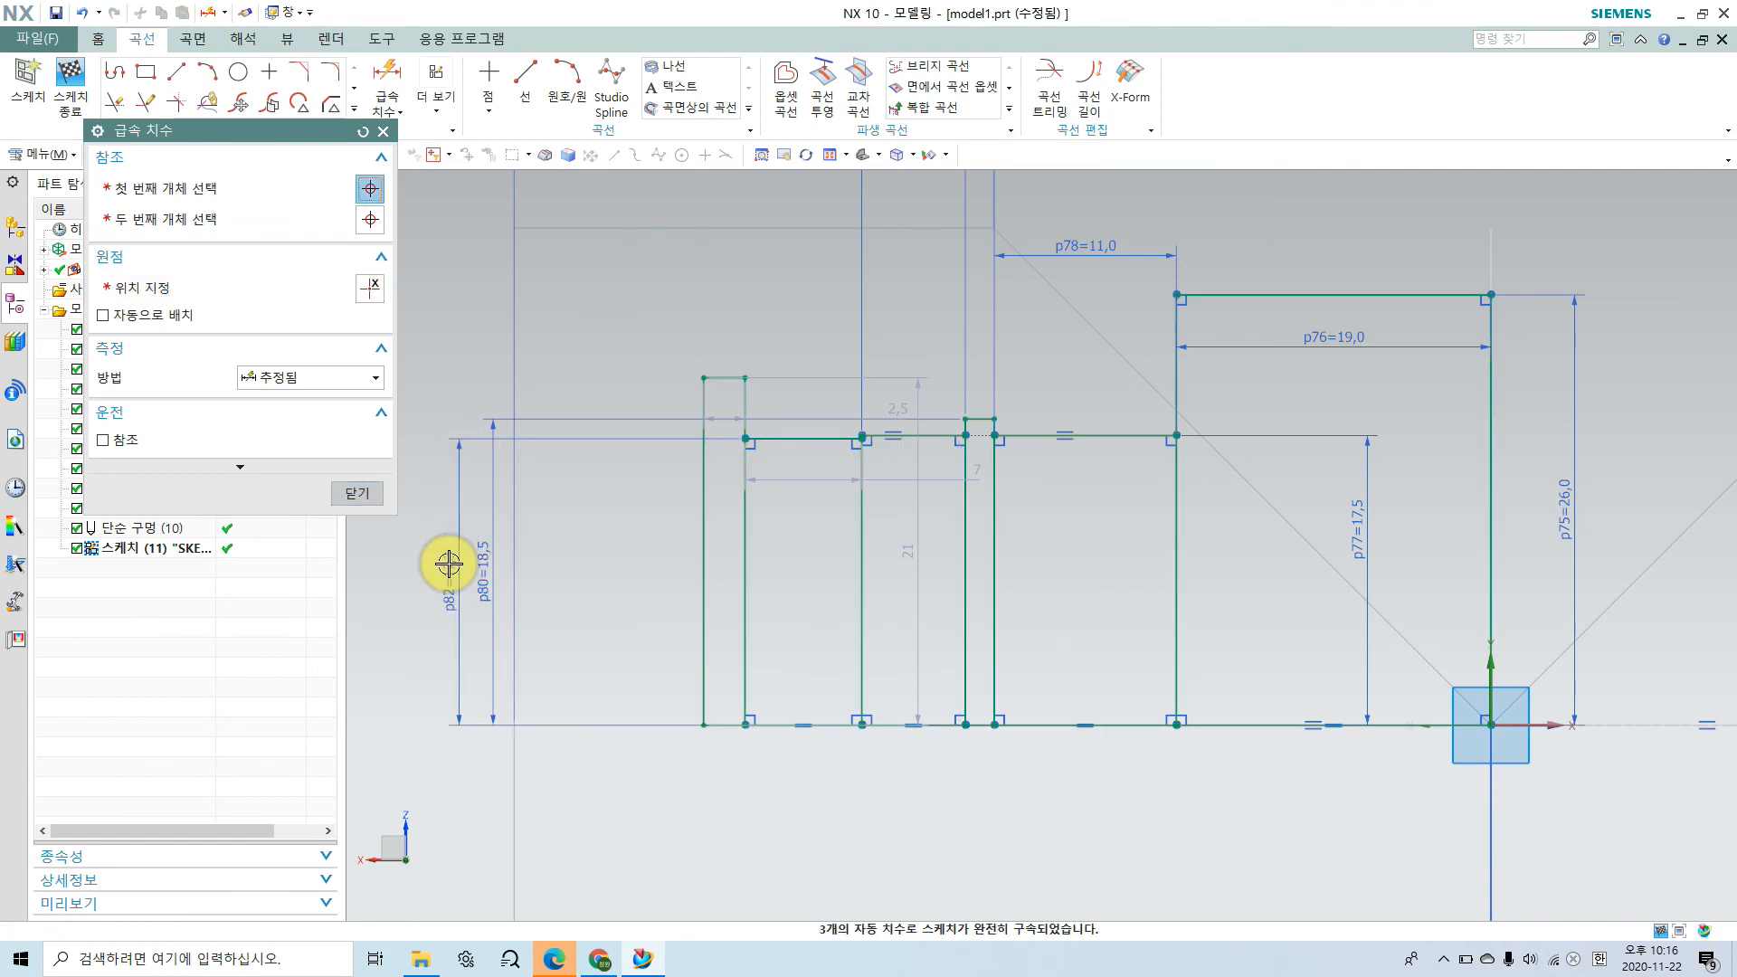
pyautogui.doubleClick(449, 564)
pyautogui.write('21')
pyautogui.press('Return')
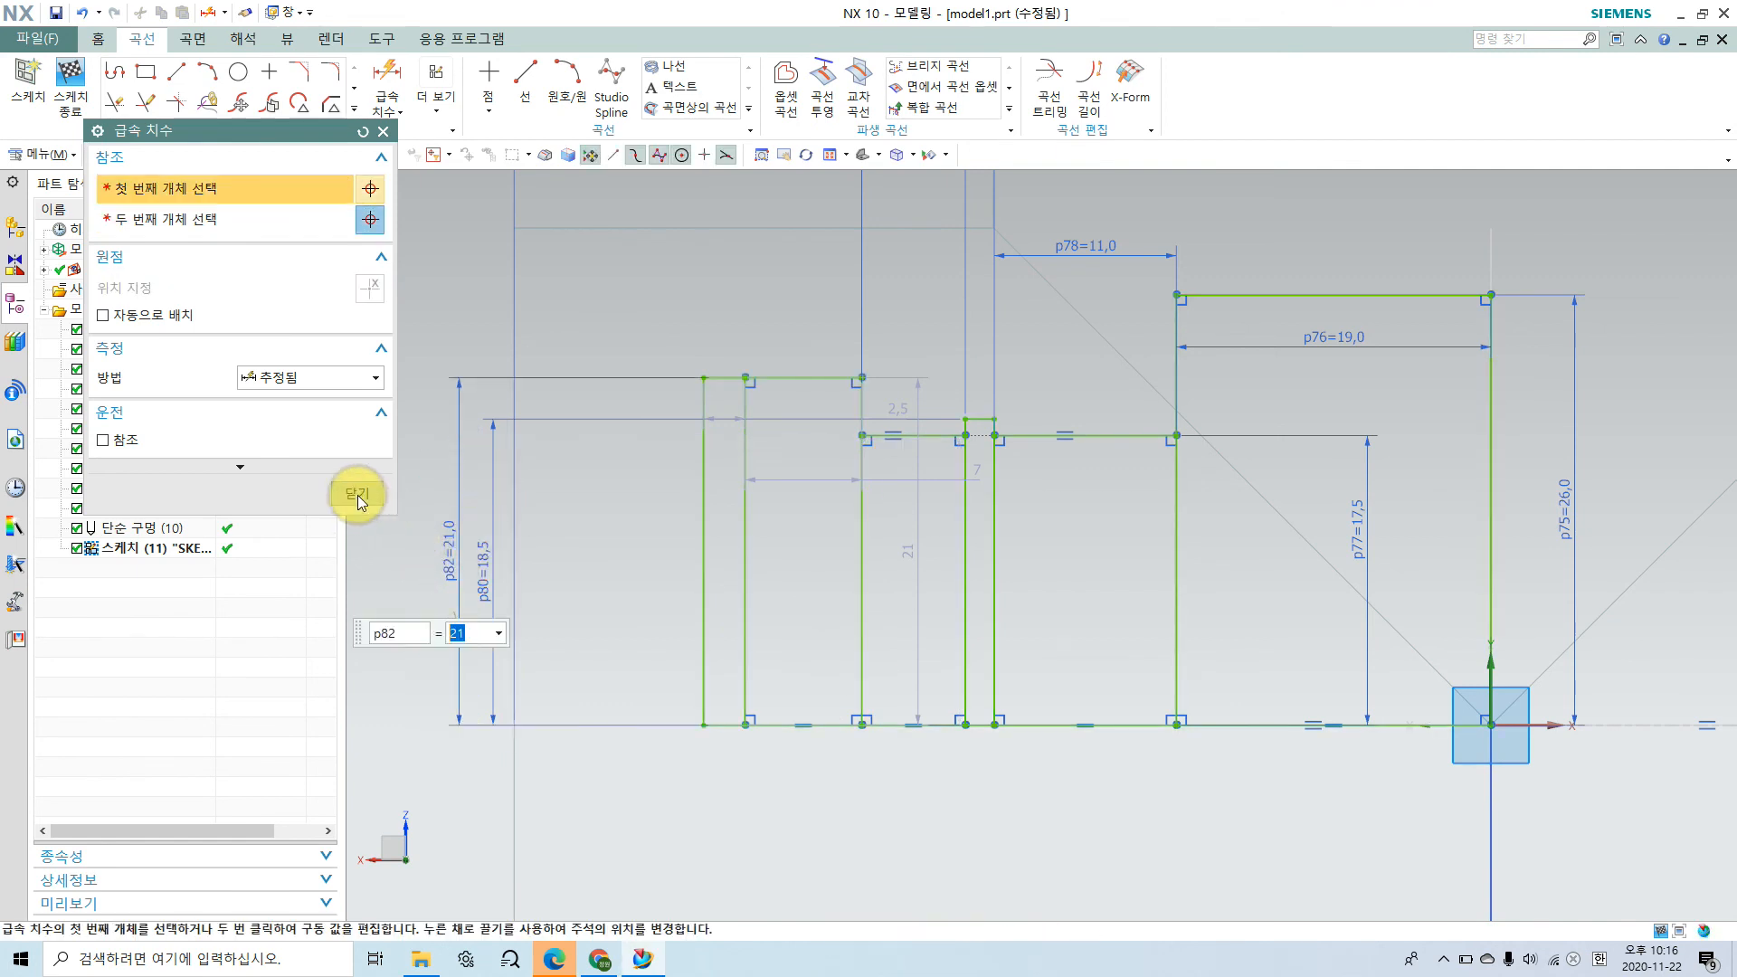
pyautogui.click(357, 496)
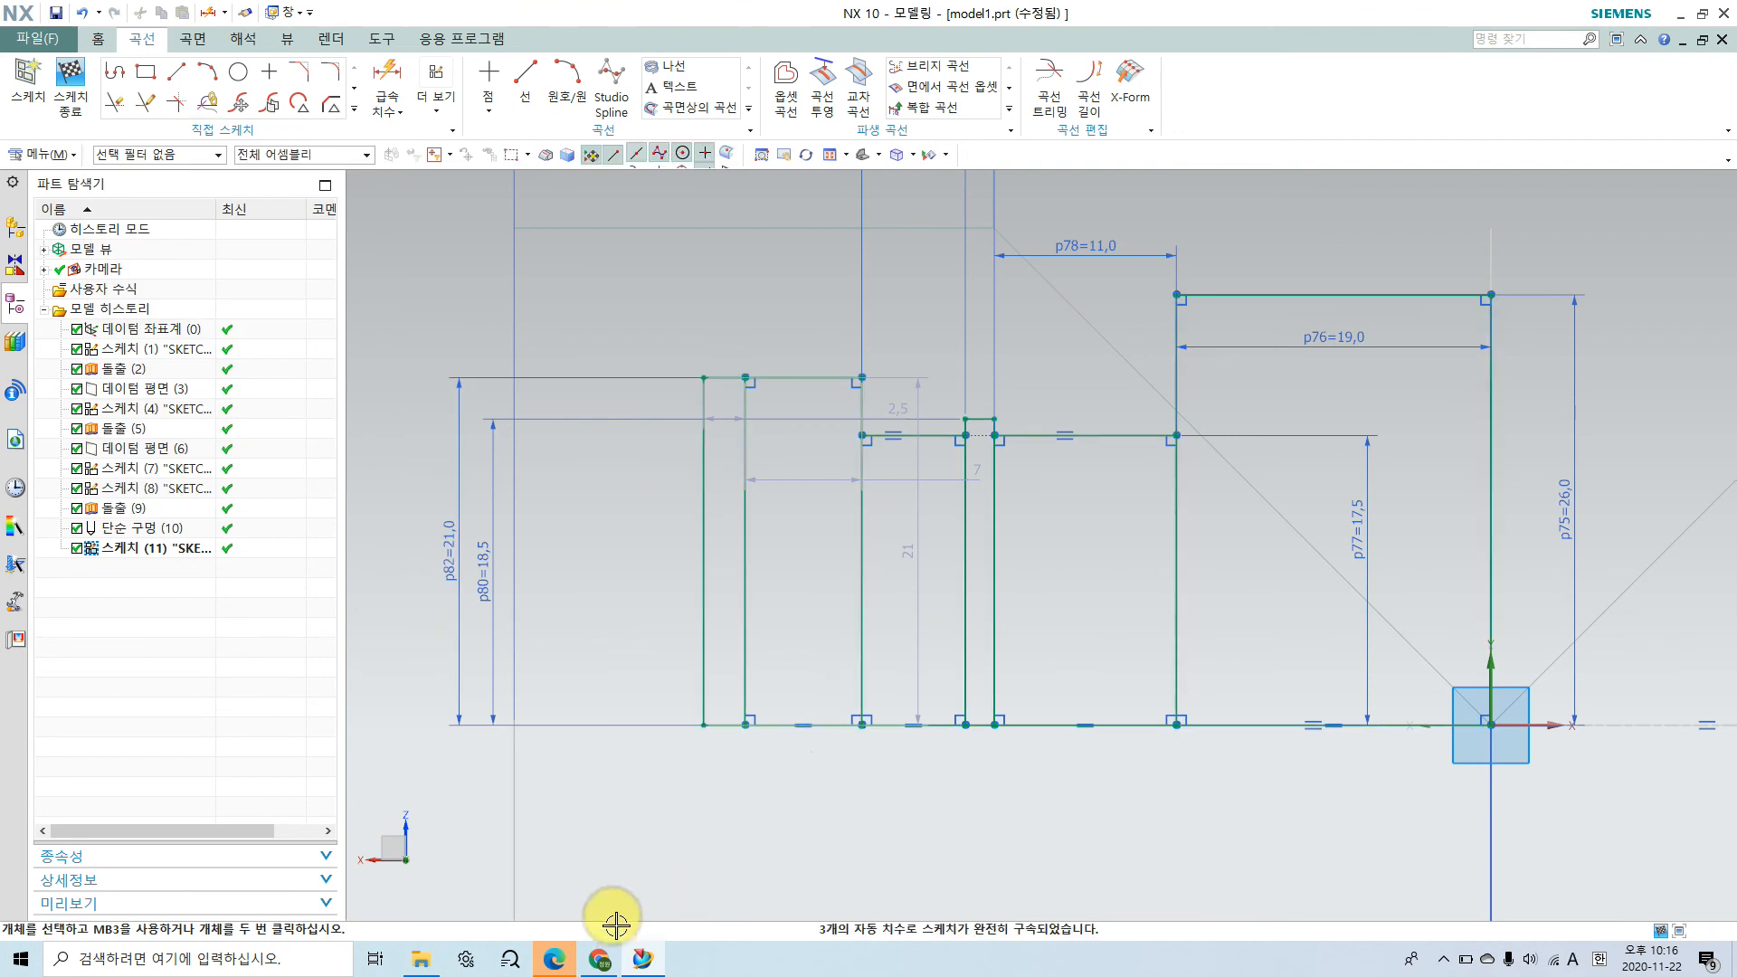
# Step: Consult the assembly drawing and set the distance from the body's end face to the near edge of the 21 mm high step to 12 mm
pyautogui.click(600, 962)
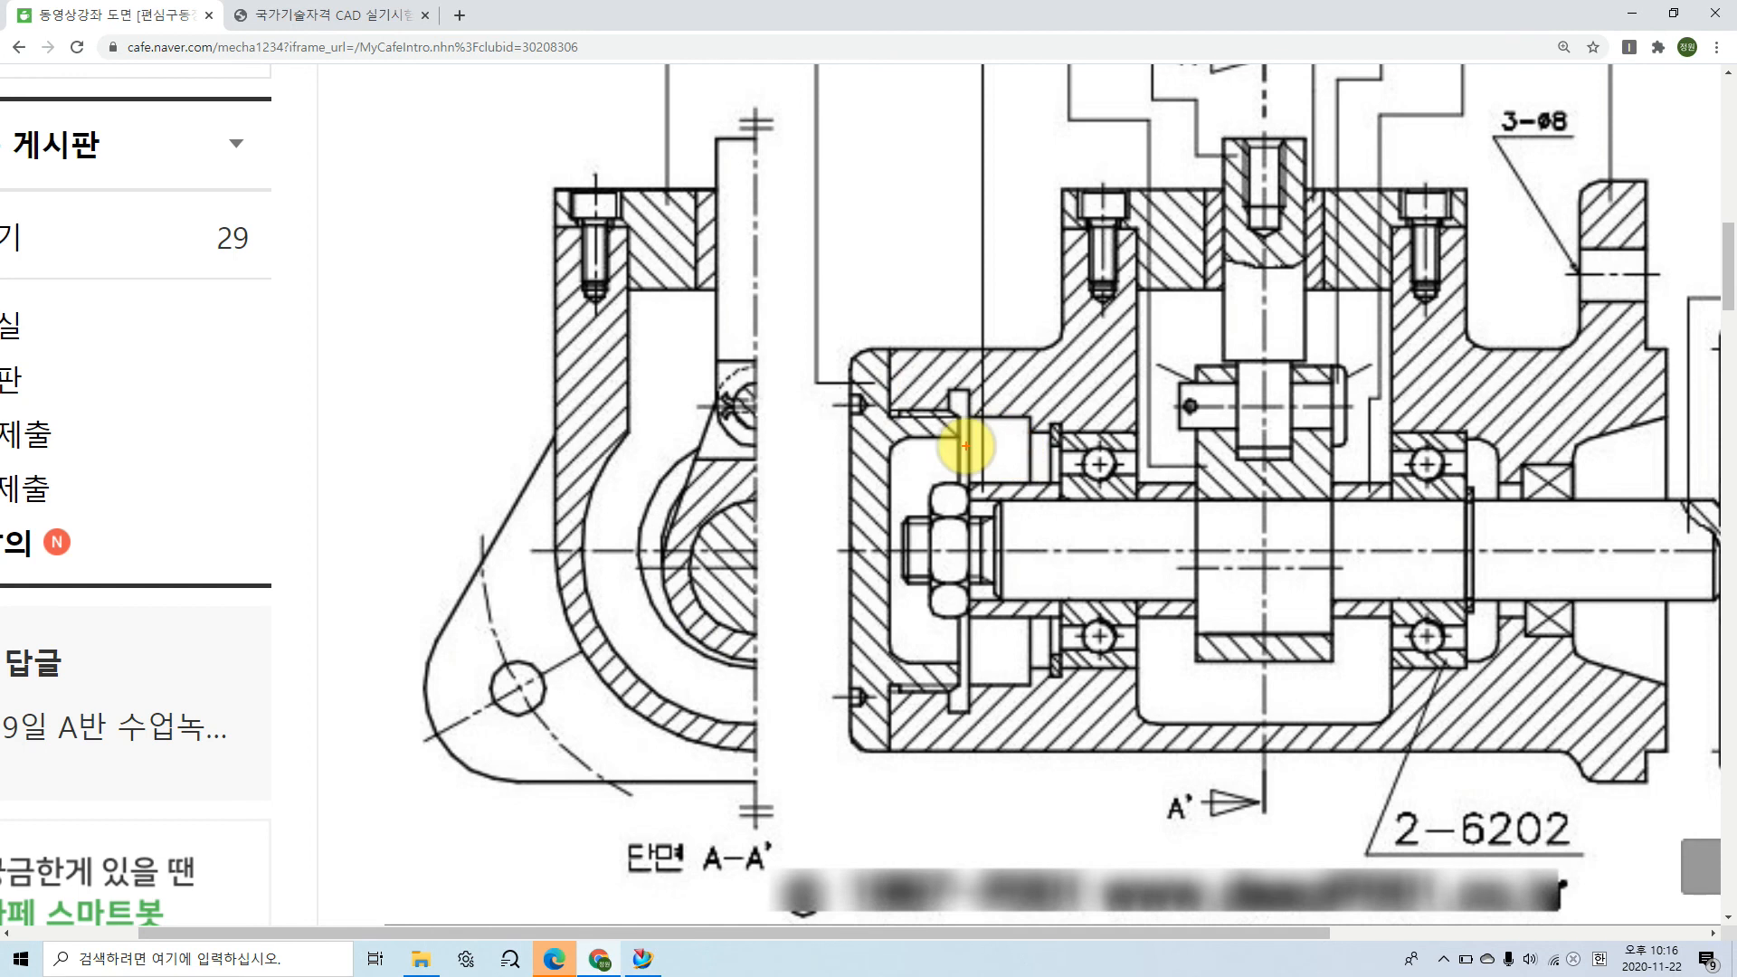
pyautogui.moveTo(966, 447)
pyautogui.mouseDown()
pyautogui.moveTo(1025, 447)
pyautogui.moveTo(1016, 416)
pyautogui.moveTo(997, 417)
pyautogui.moveTo(1008, 665)
pyautogui.mouseUp()
pyautogui.moveTo(983, 432); pyautogui.dragTo(1013, 430)
pyautogui.press('Escape')
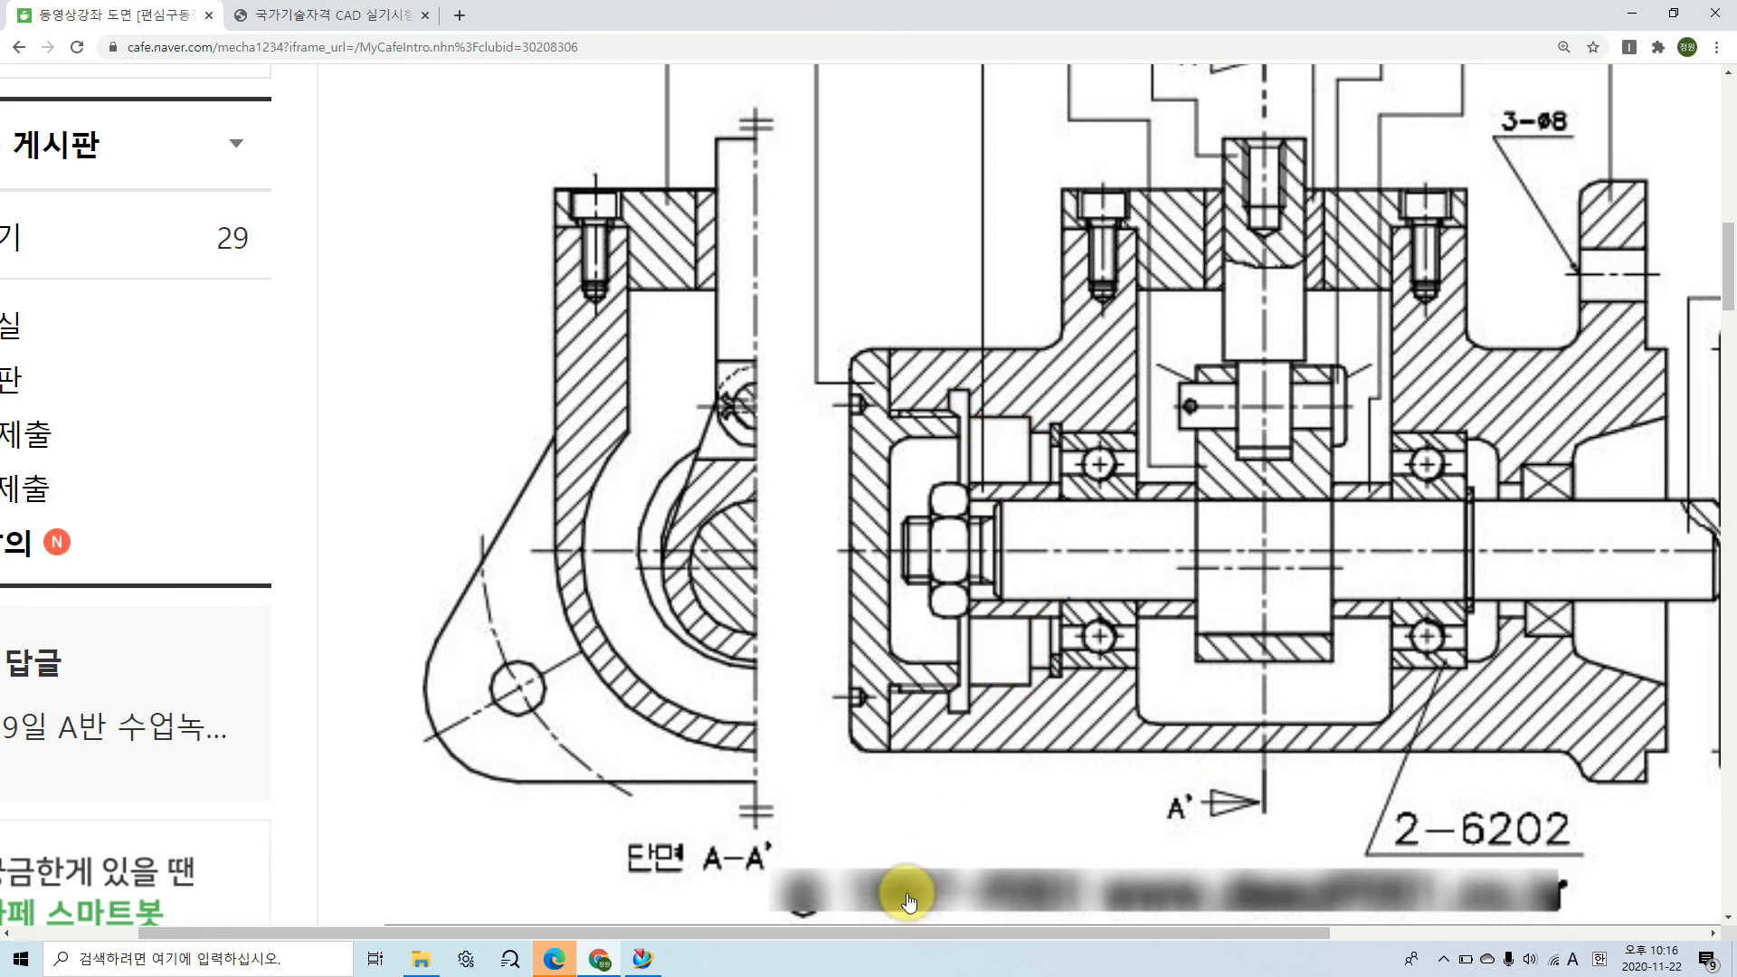
pyautogui.click(644, 960)
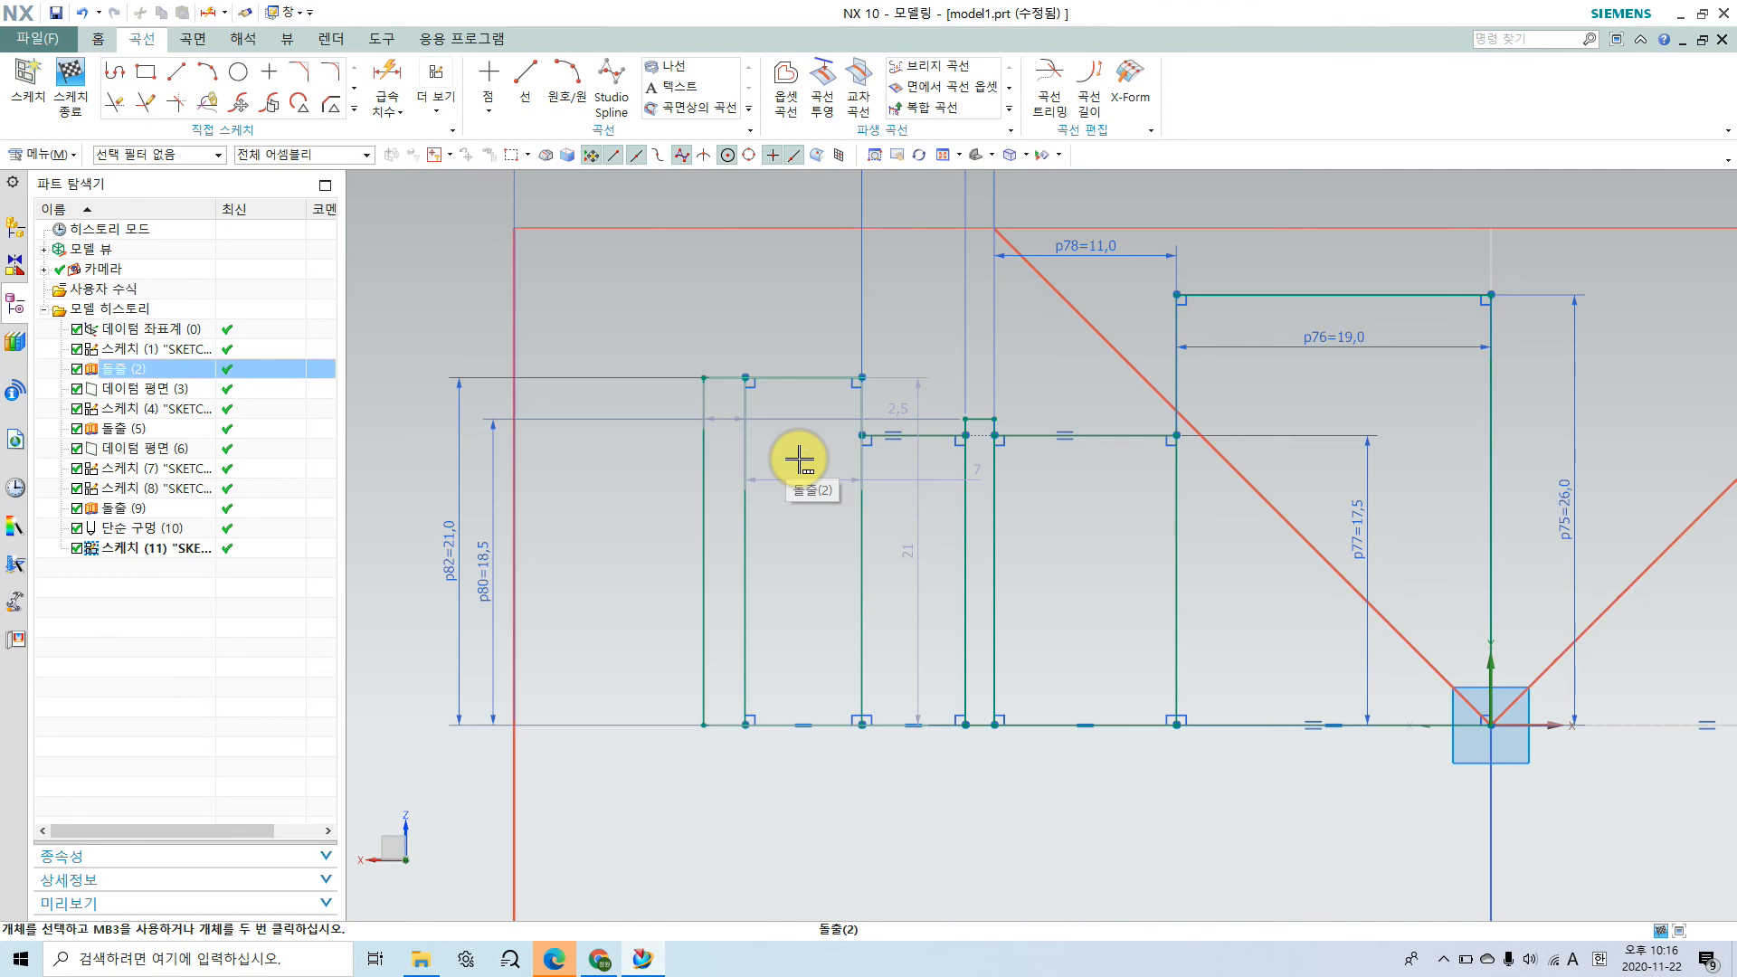
pyautogui.click(387, 73)
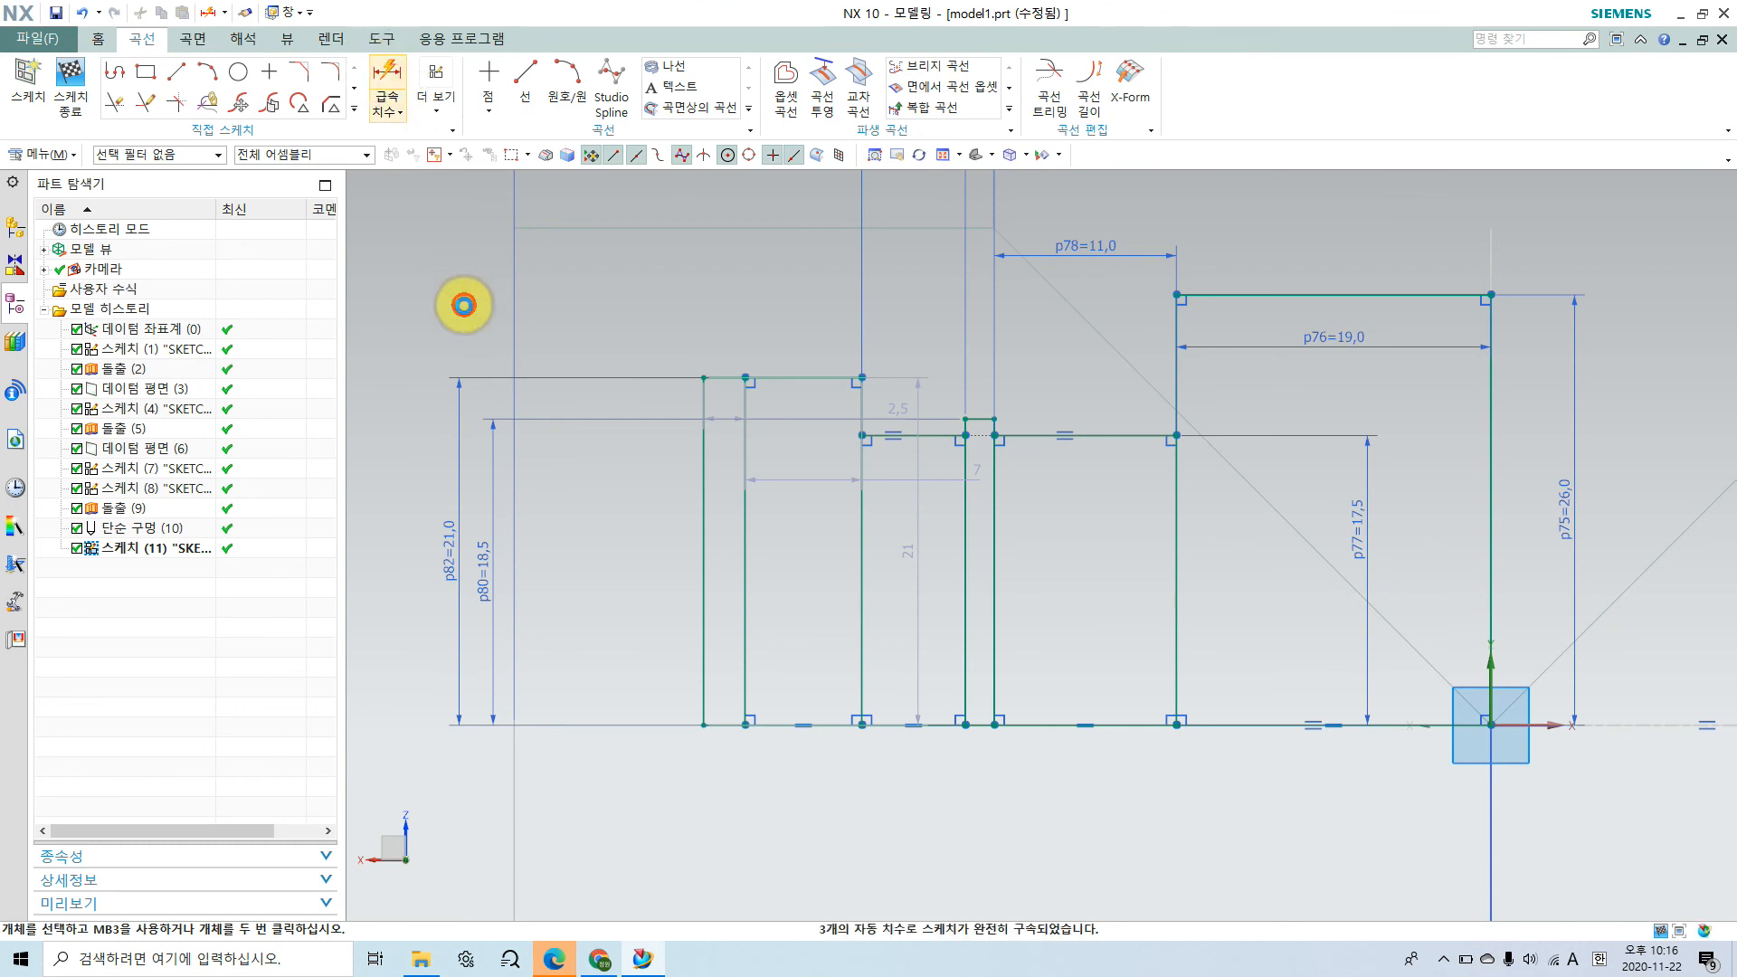
pyautogui.click(511, 341)
pyautogui.scroll(-1, 785, 542)
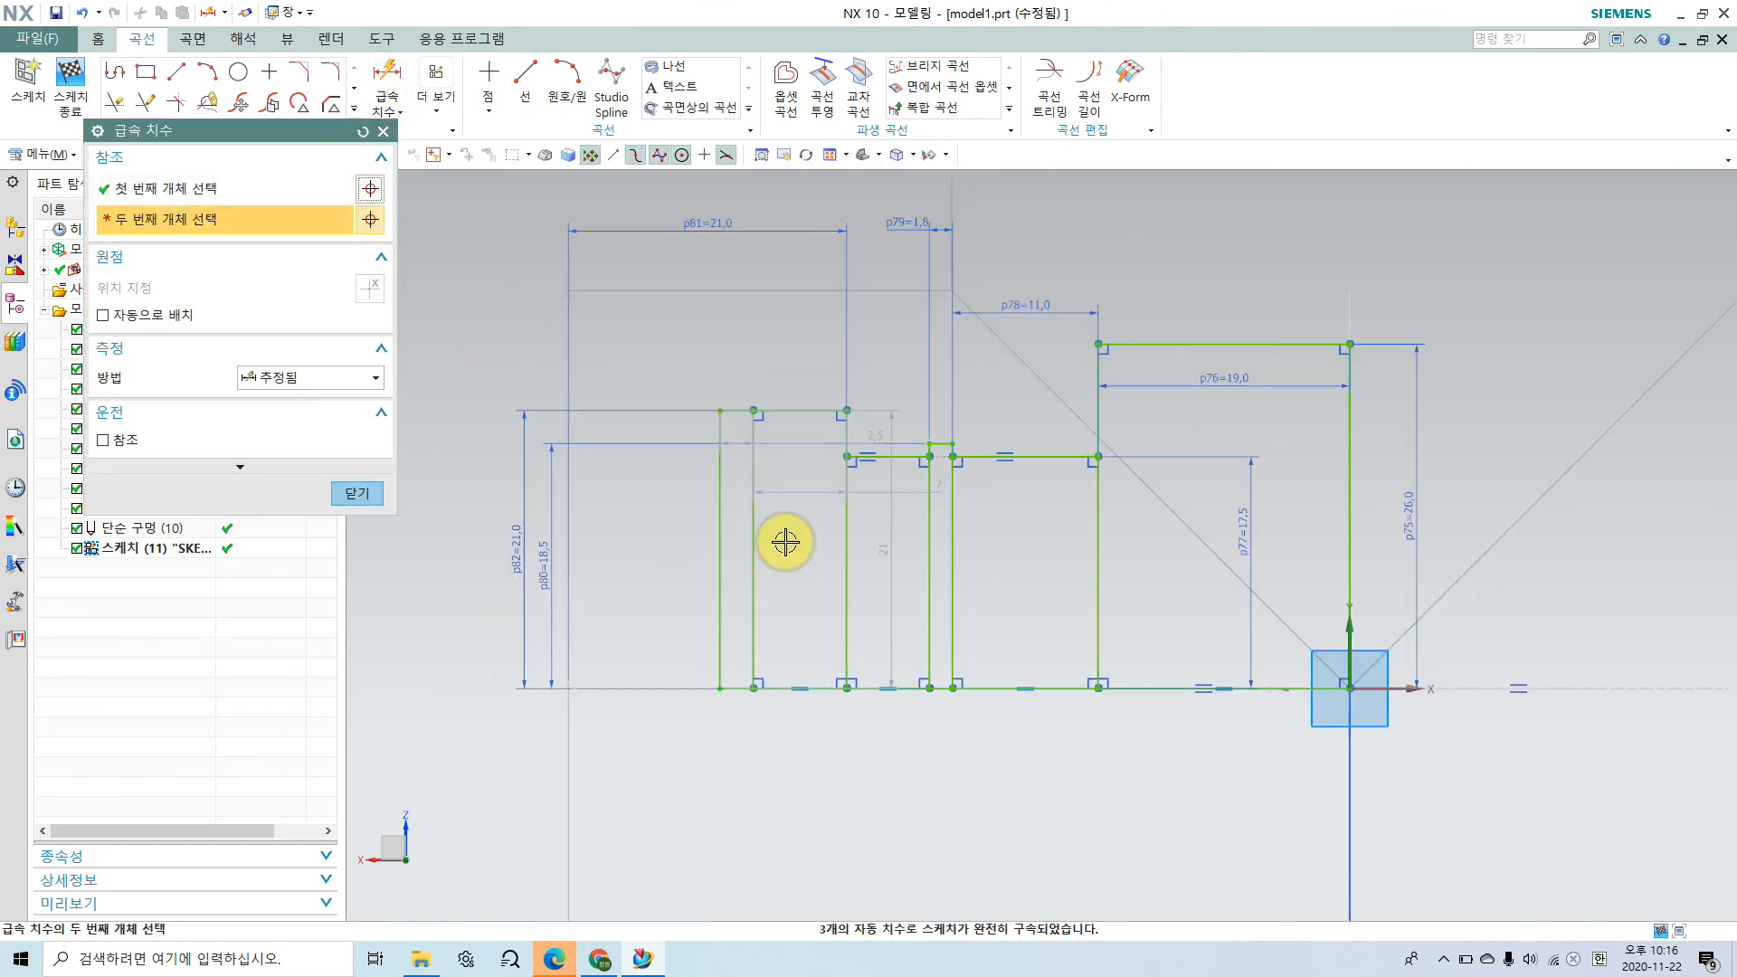
pyautogui.click(756, 523)
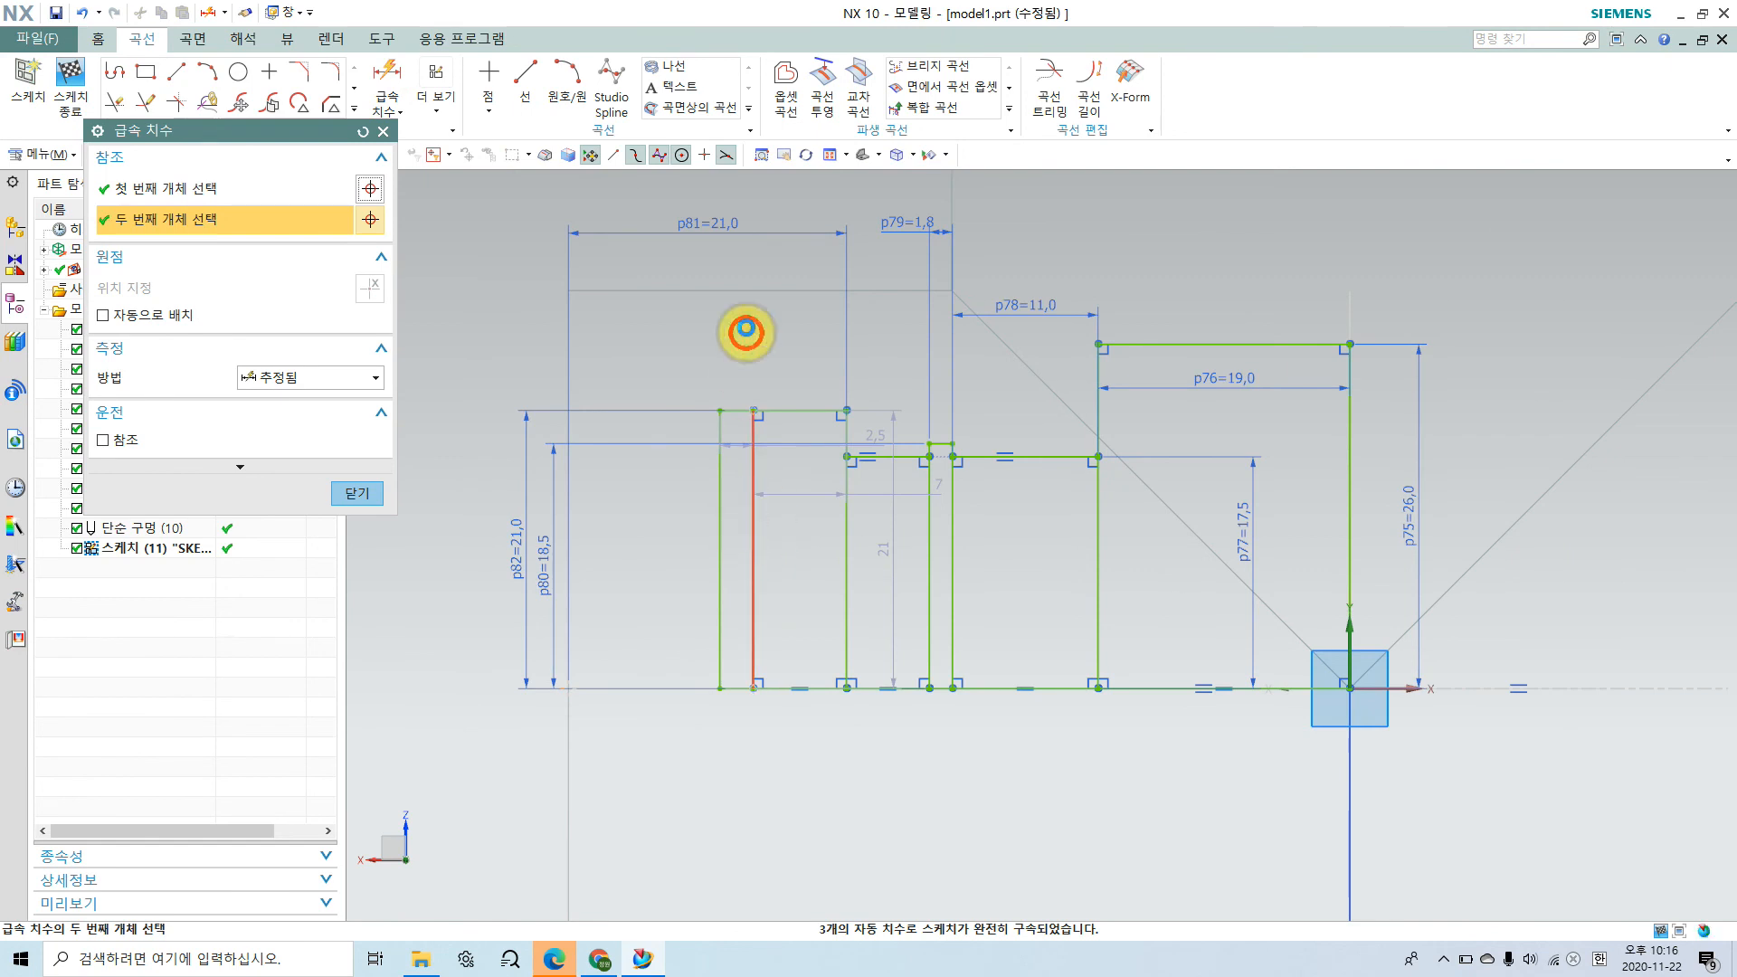
pyautogui.click(708, 260)
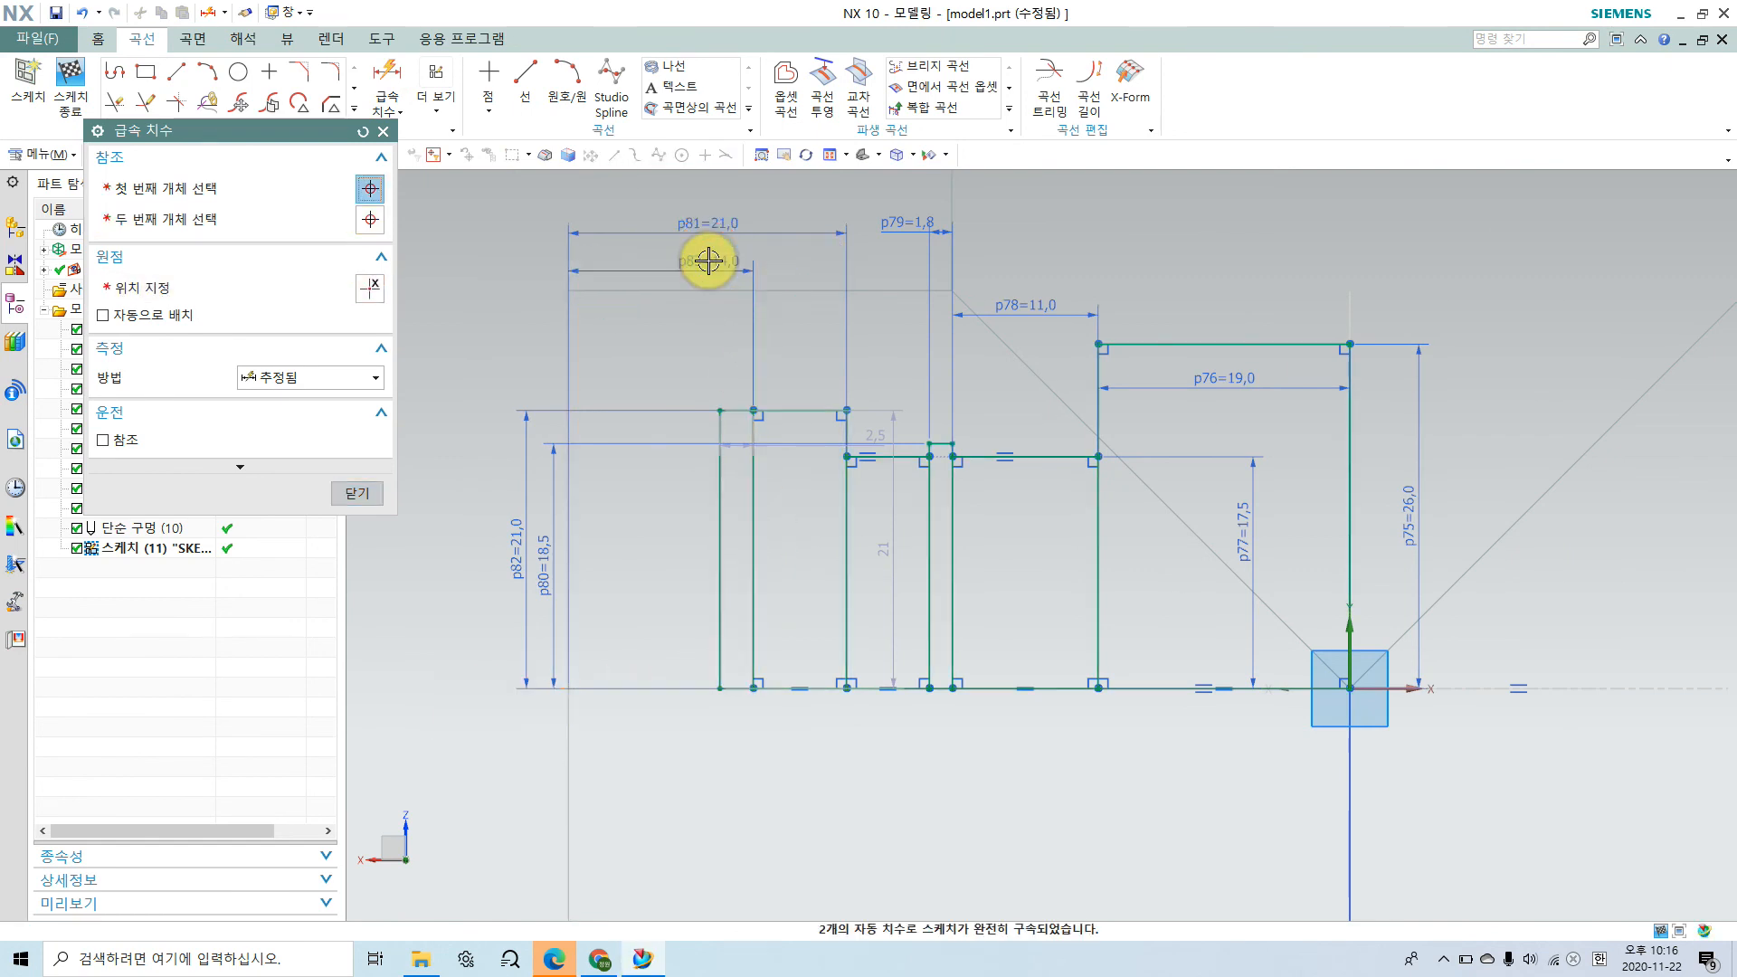
pyautogui.doubleClick(708, 261)
pyautogui.write('12')
pyautogui.press('Return')
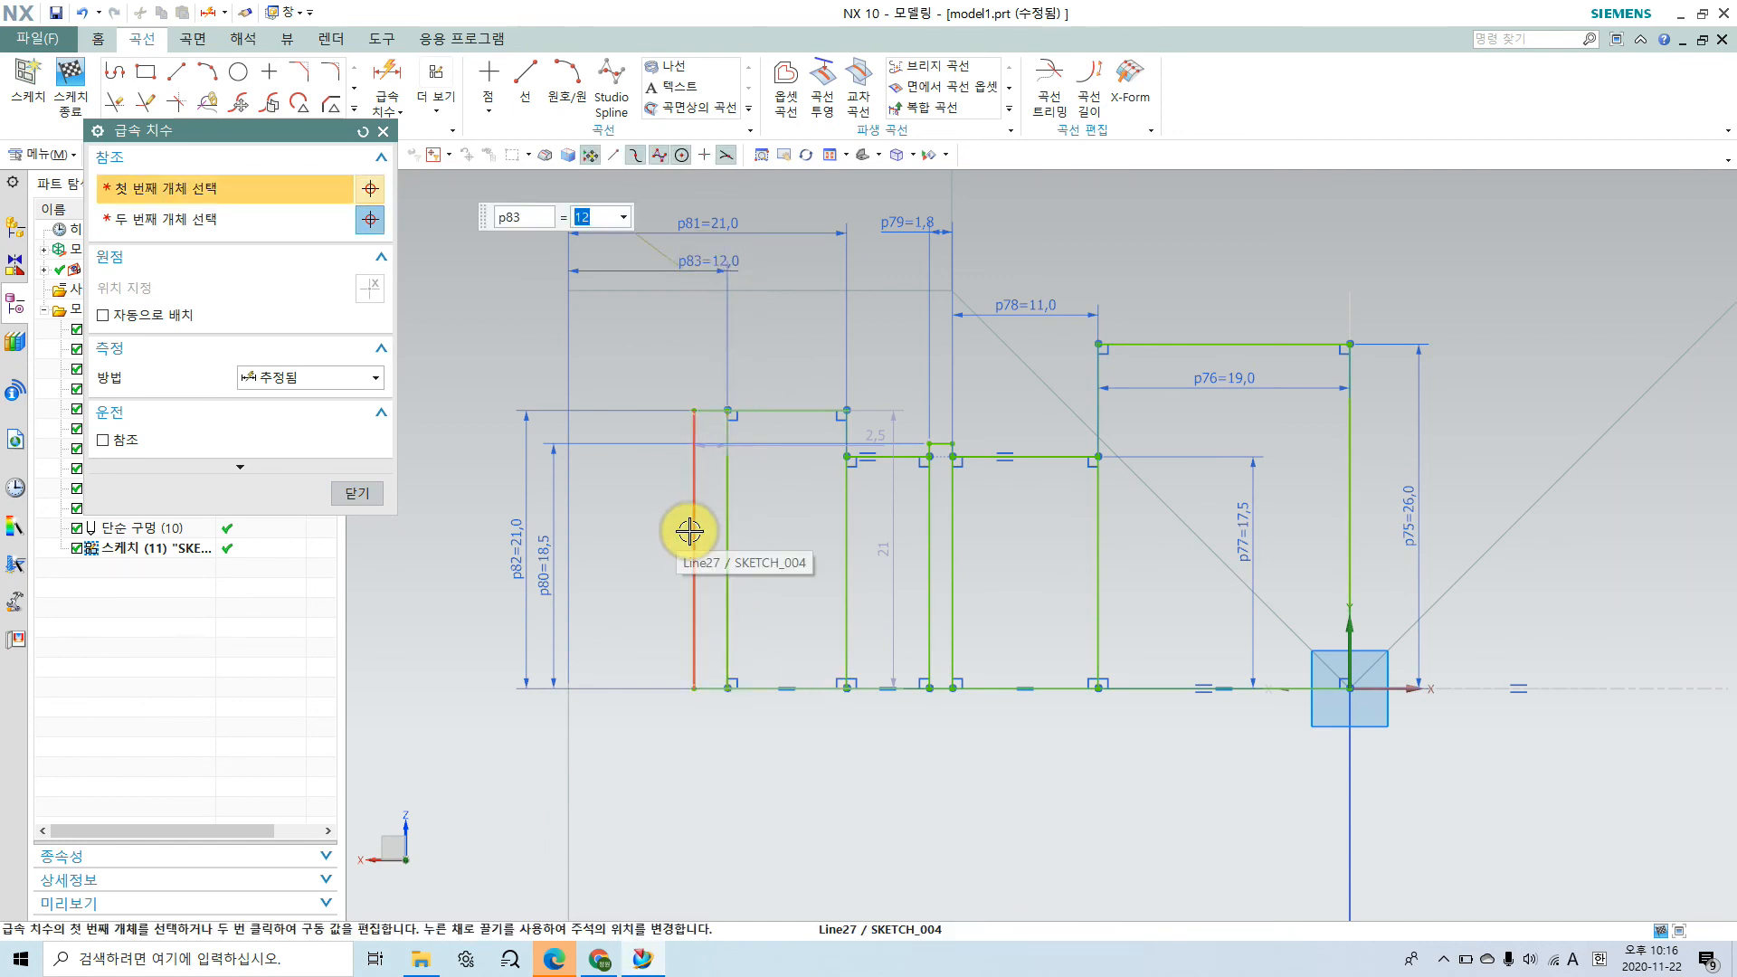
# Step: Check the outermost narrow groove in the assembly drawing and dimension its height from the centre axis as 24 mm
pyautogui.click(600, 958)
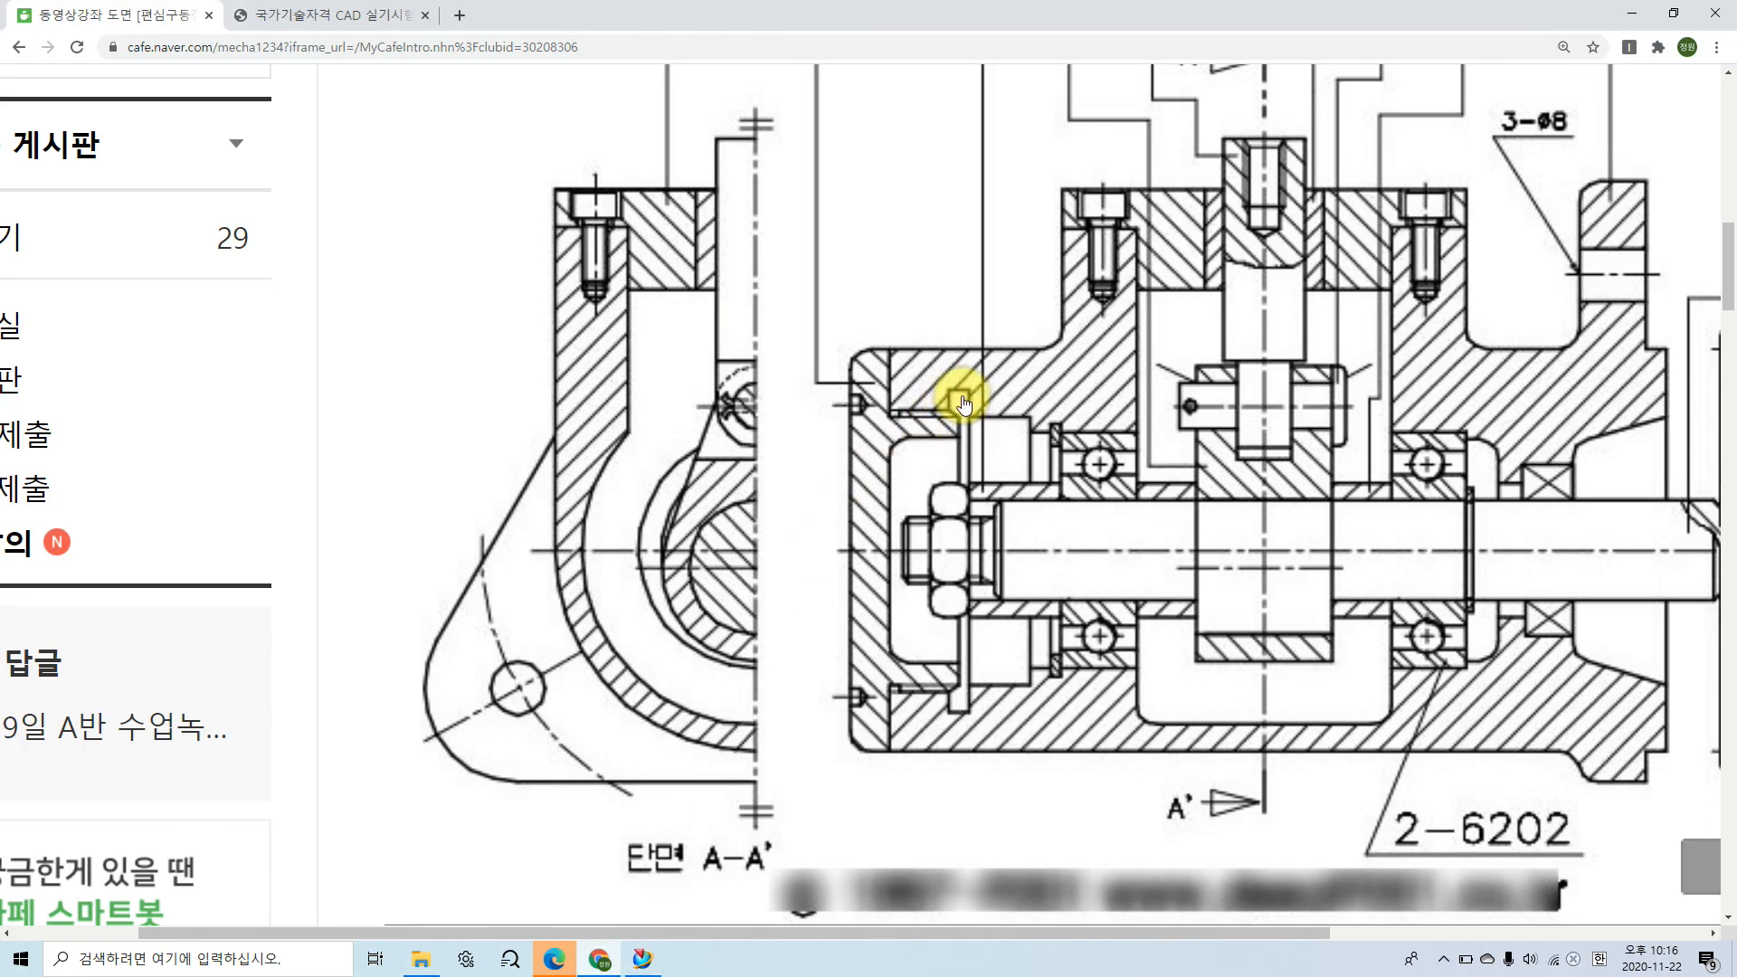
pyautogui.click(642, 958)
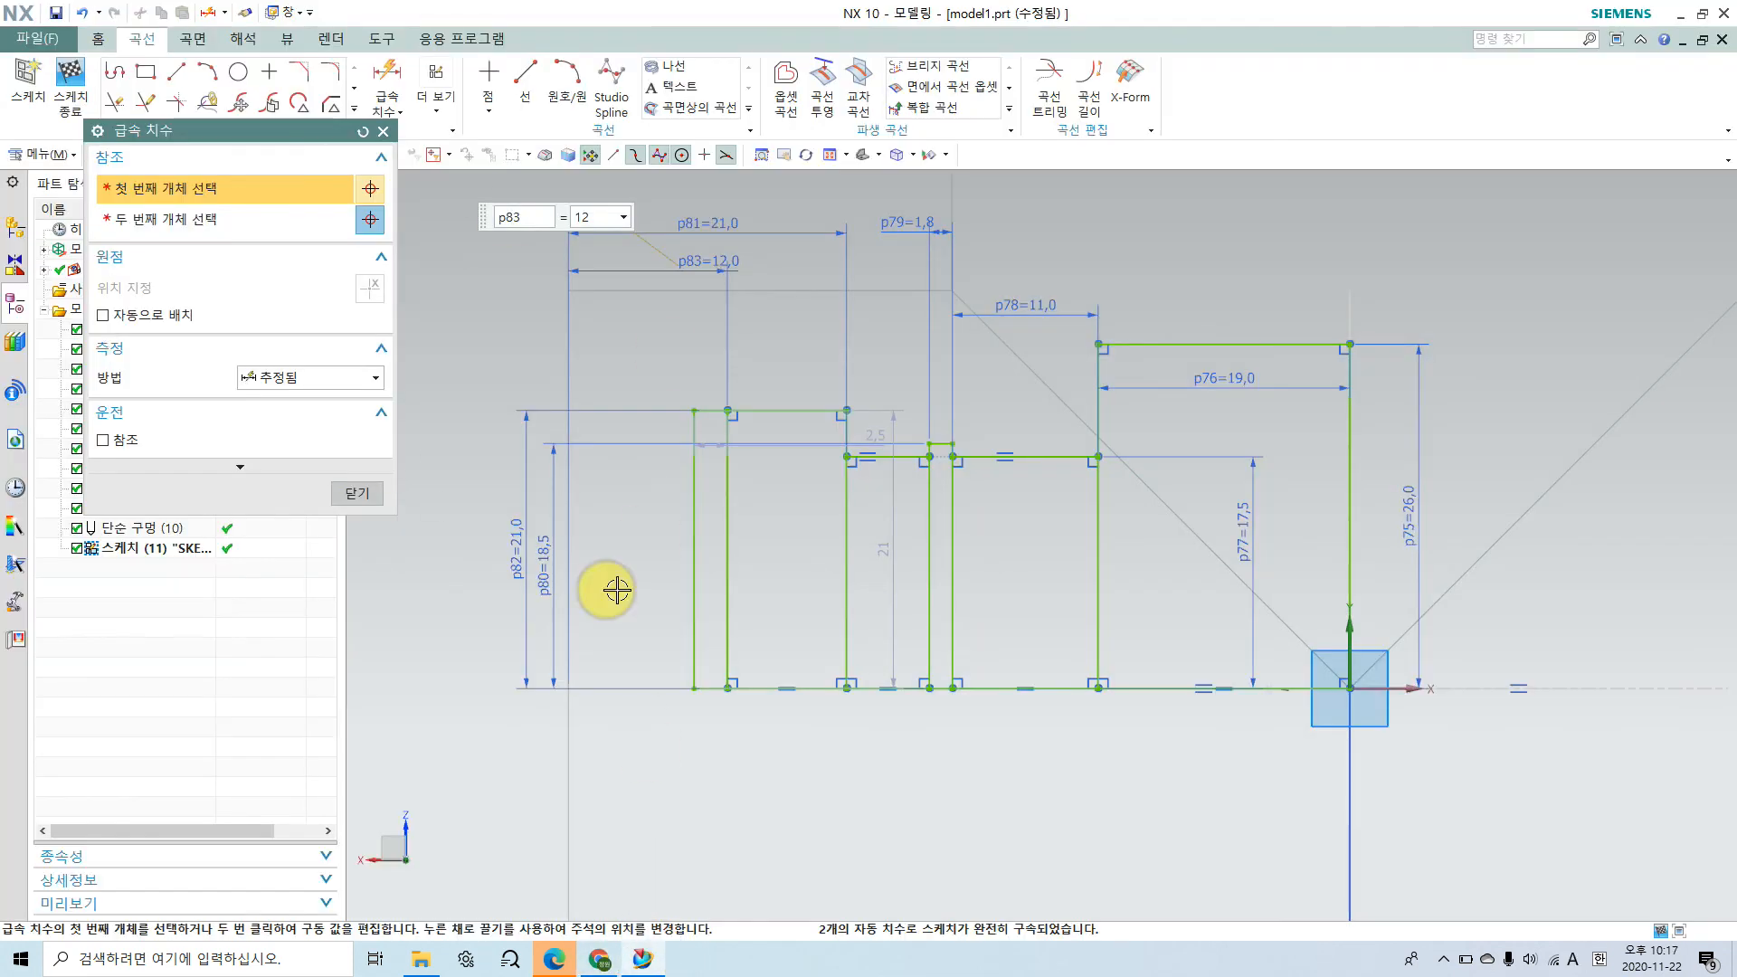
pyautogui.click(708, 407)
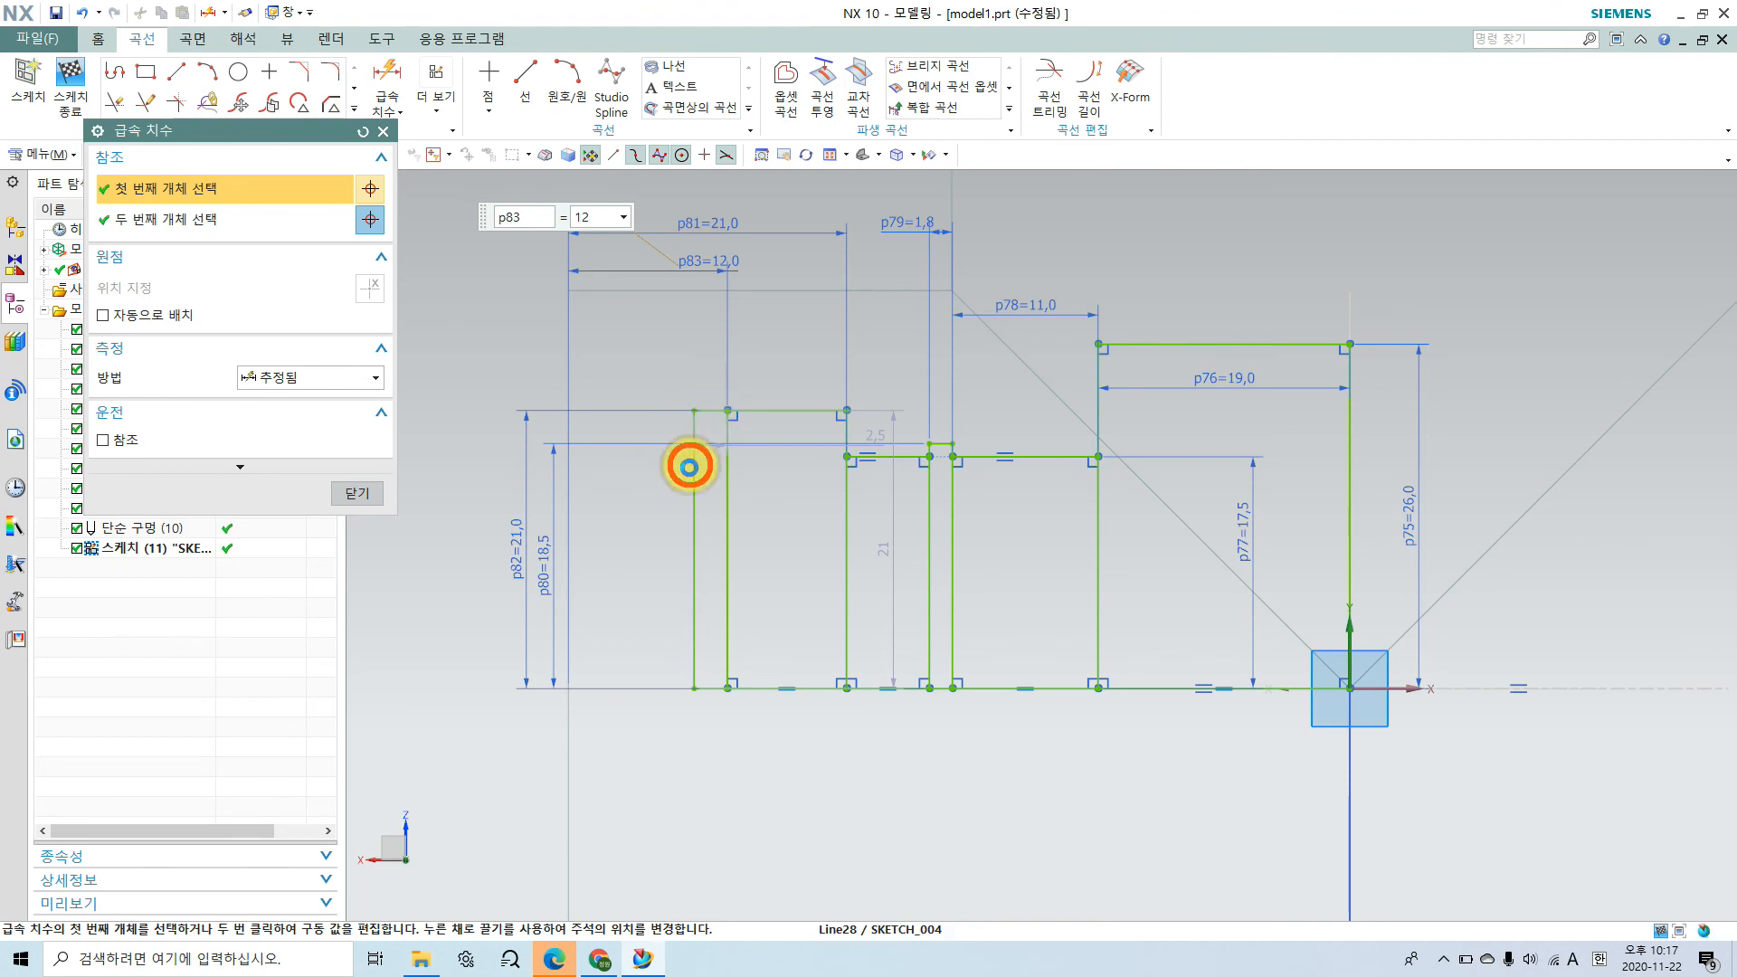
pyautogui.click(712, 688)
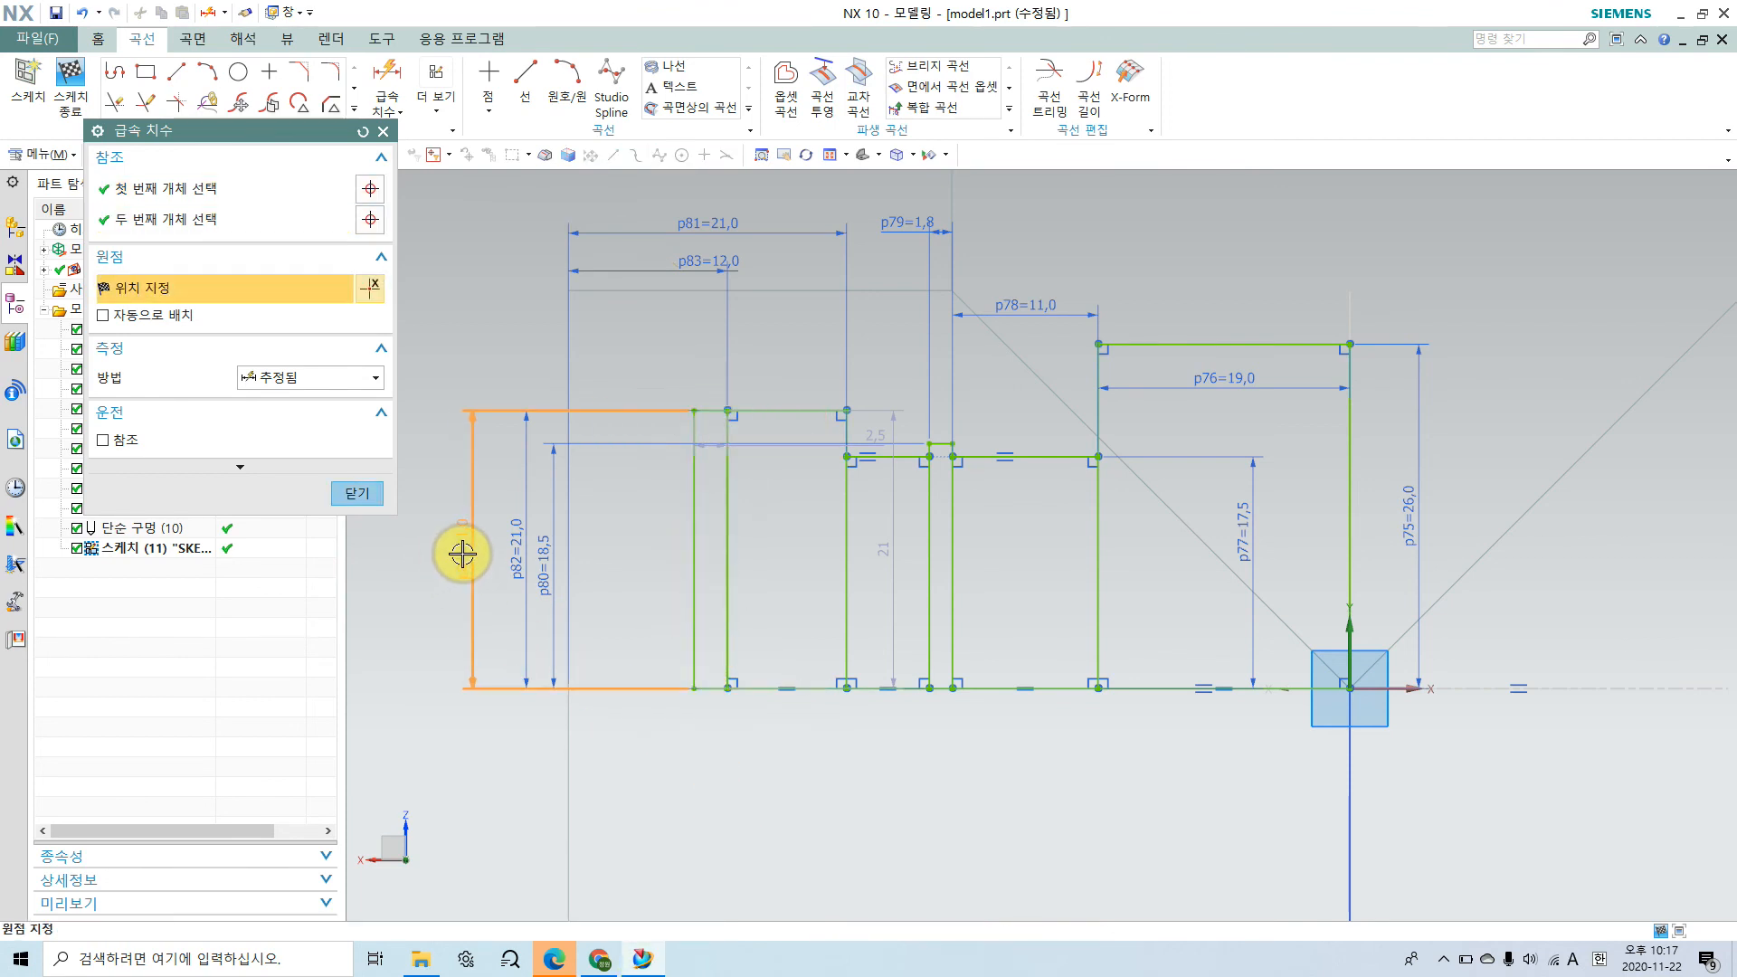
pyautogui.click(462, 554)
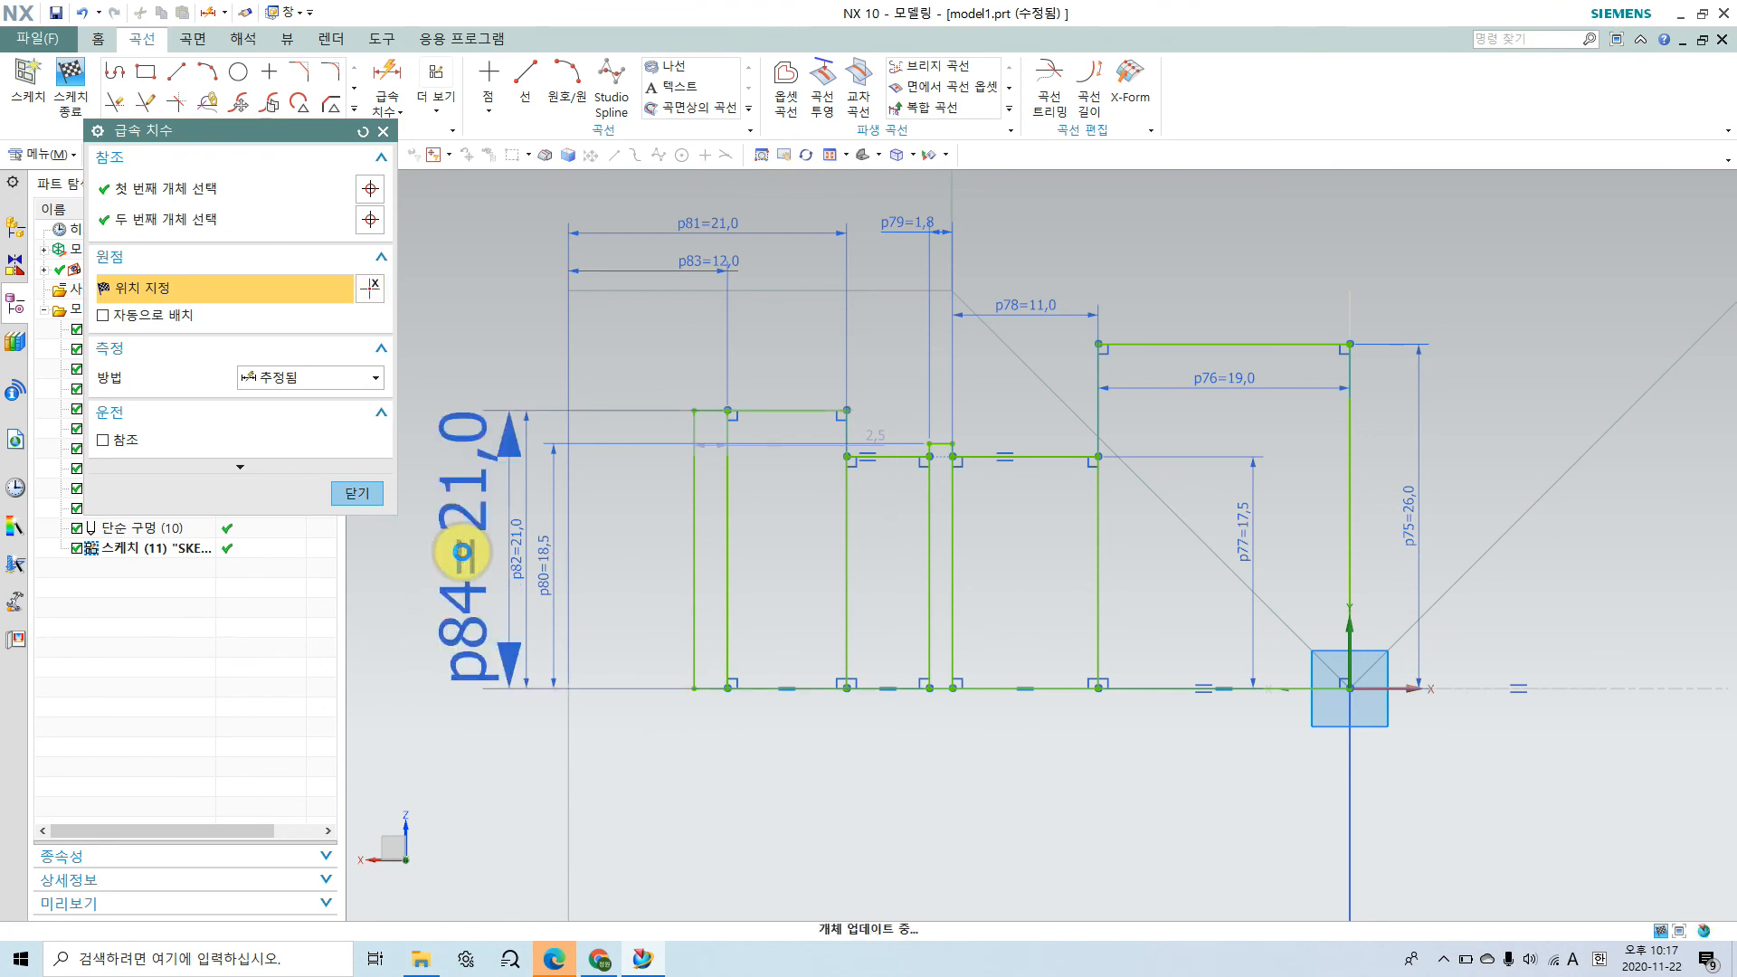
pyautogui.write('24')
pyautogui.press('Return')
# Step: Dimension the width of the outermost narrow groove and set it to 3 mm
pyautogui.click(710, 372)
pyautogui.click(710, 327)
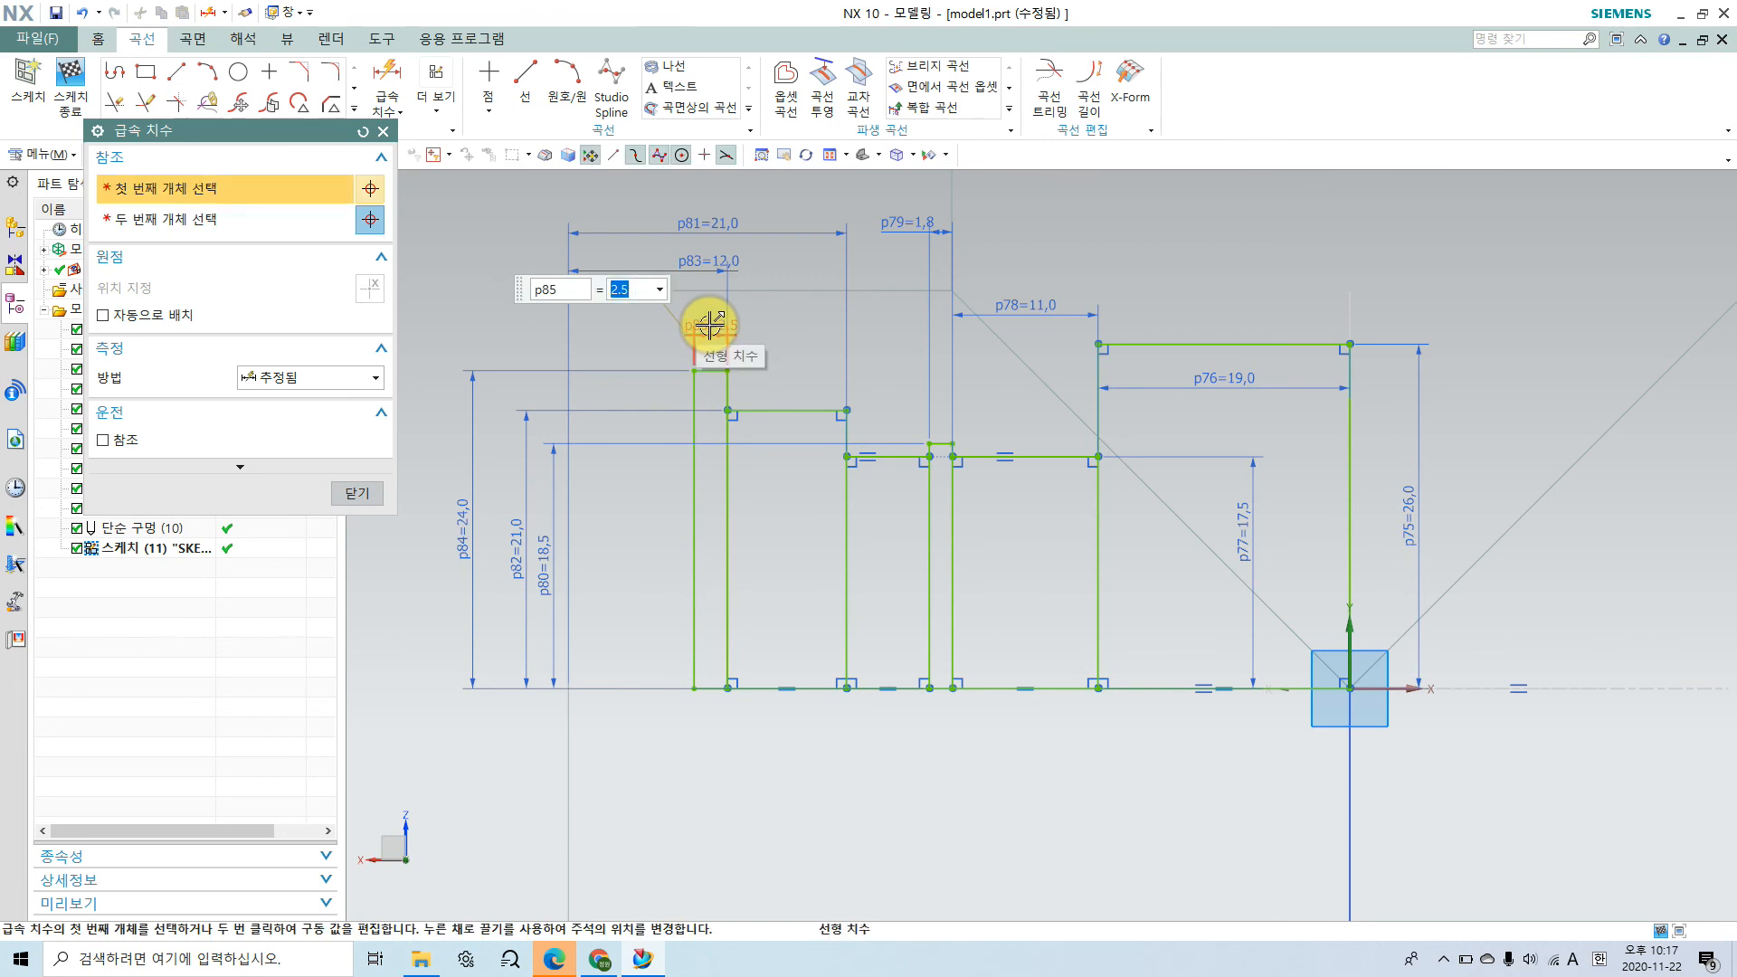
pyautogui.write('3')
pyautogui.press('Return')
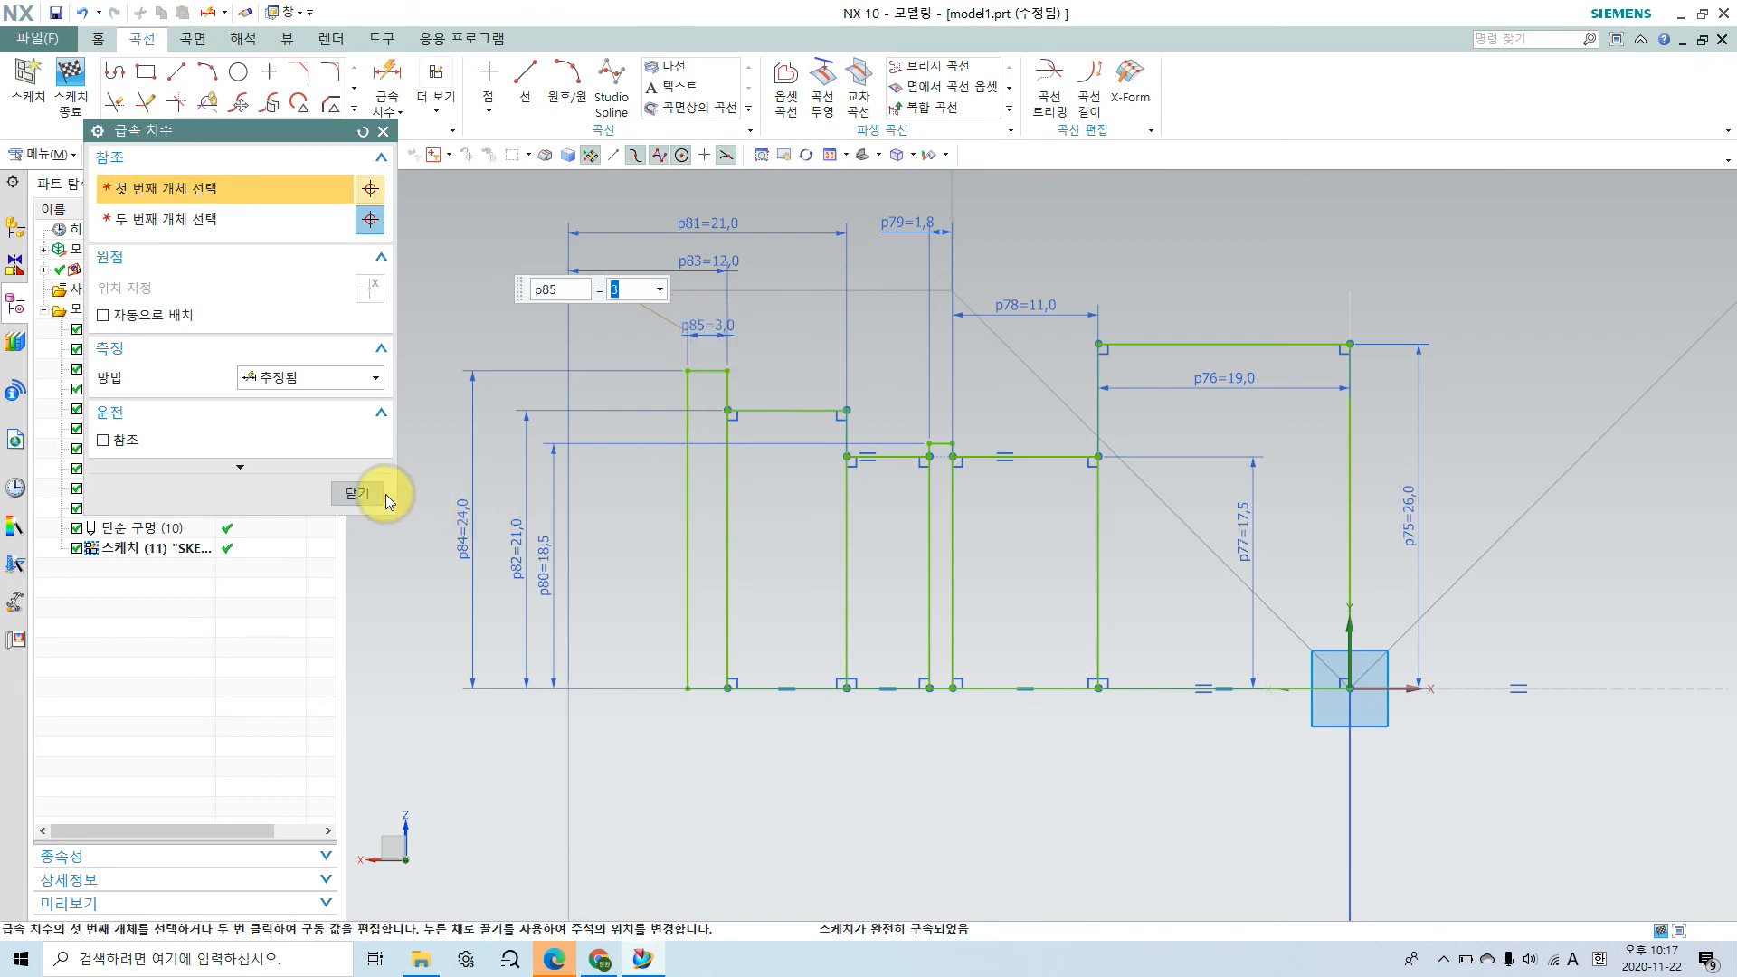
pyautogui.click(359, 494)
pyautogui.scroll(-2, 1000, 613)
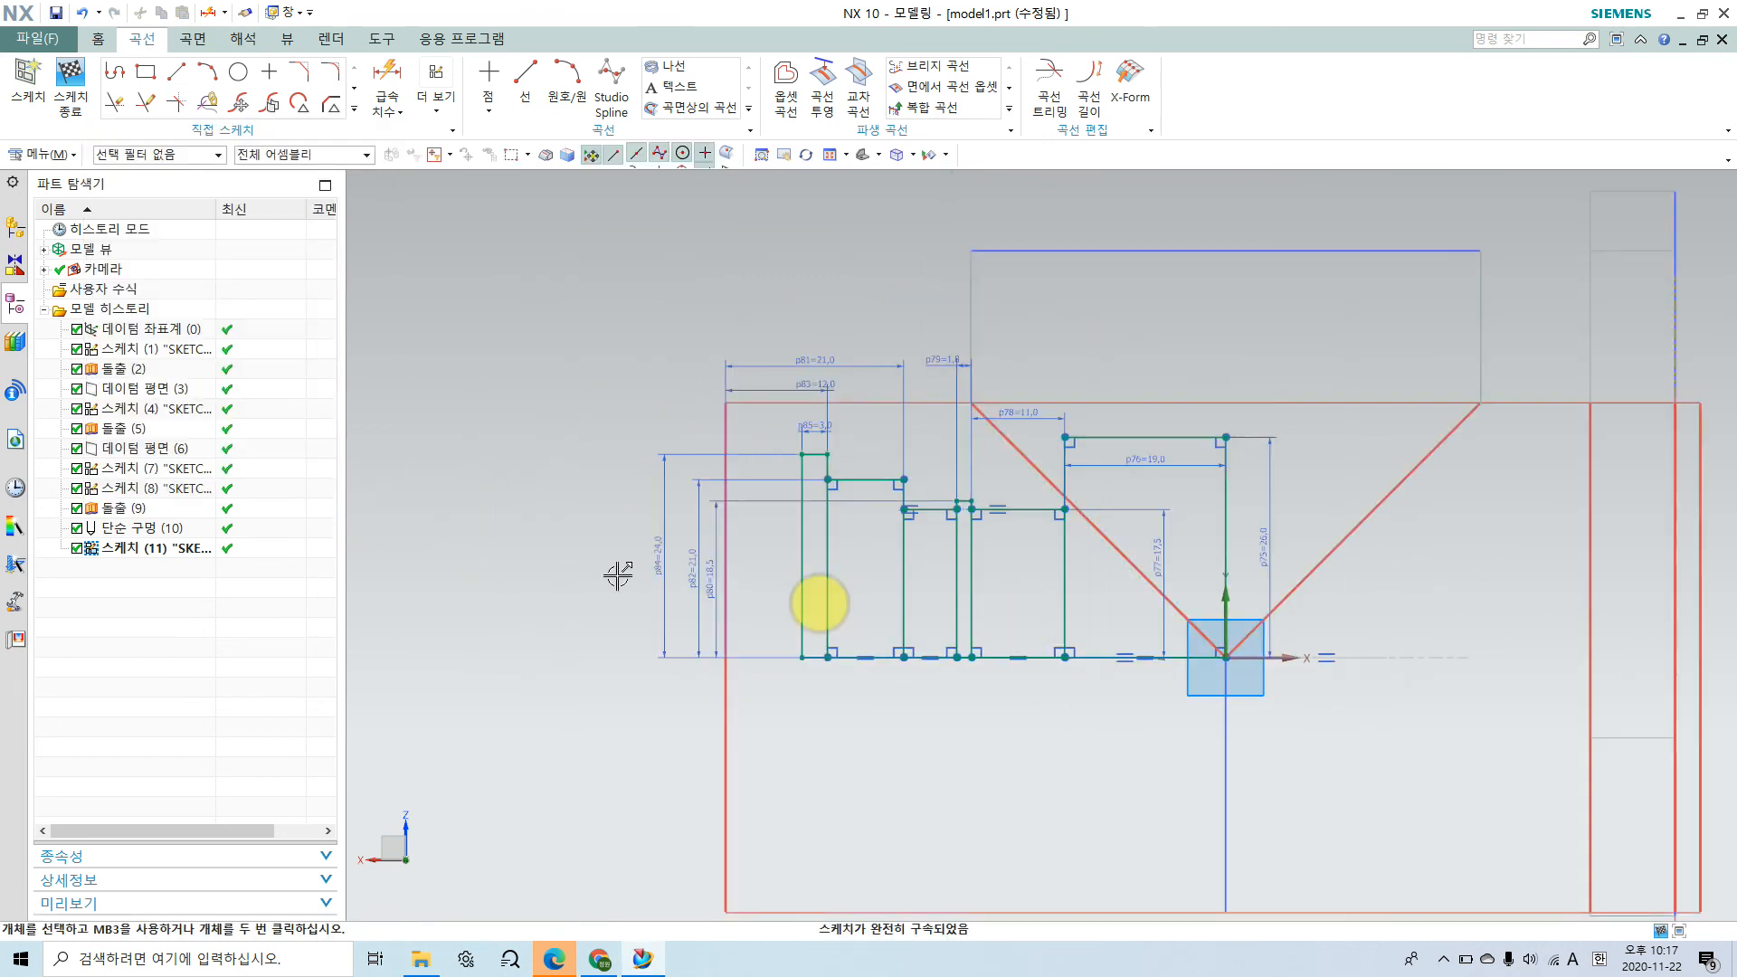
# Step: Switch to the browser and examine where the lock nut (조임너트) screws into the body in the assembly drawing
pyautogui.click(1175, 764)
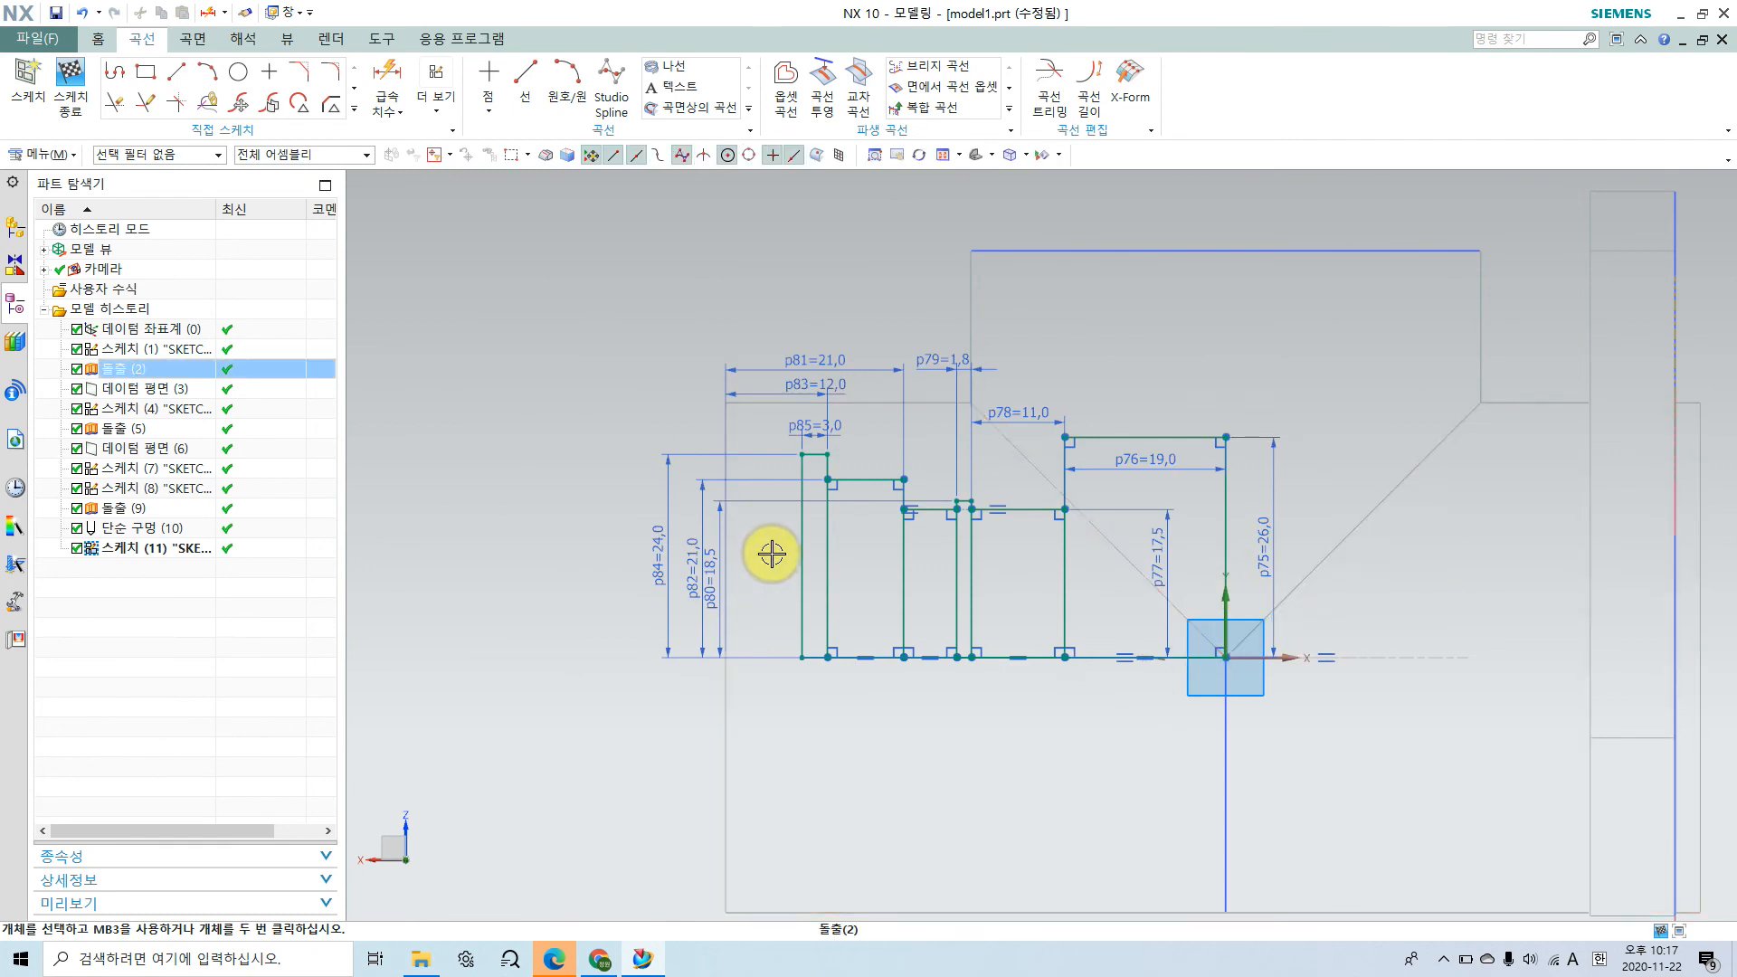
pyautogui.scroll(1, 774, 552)
pyautogui.click(736, 757)
pyautogui.click(599, 958)
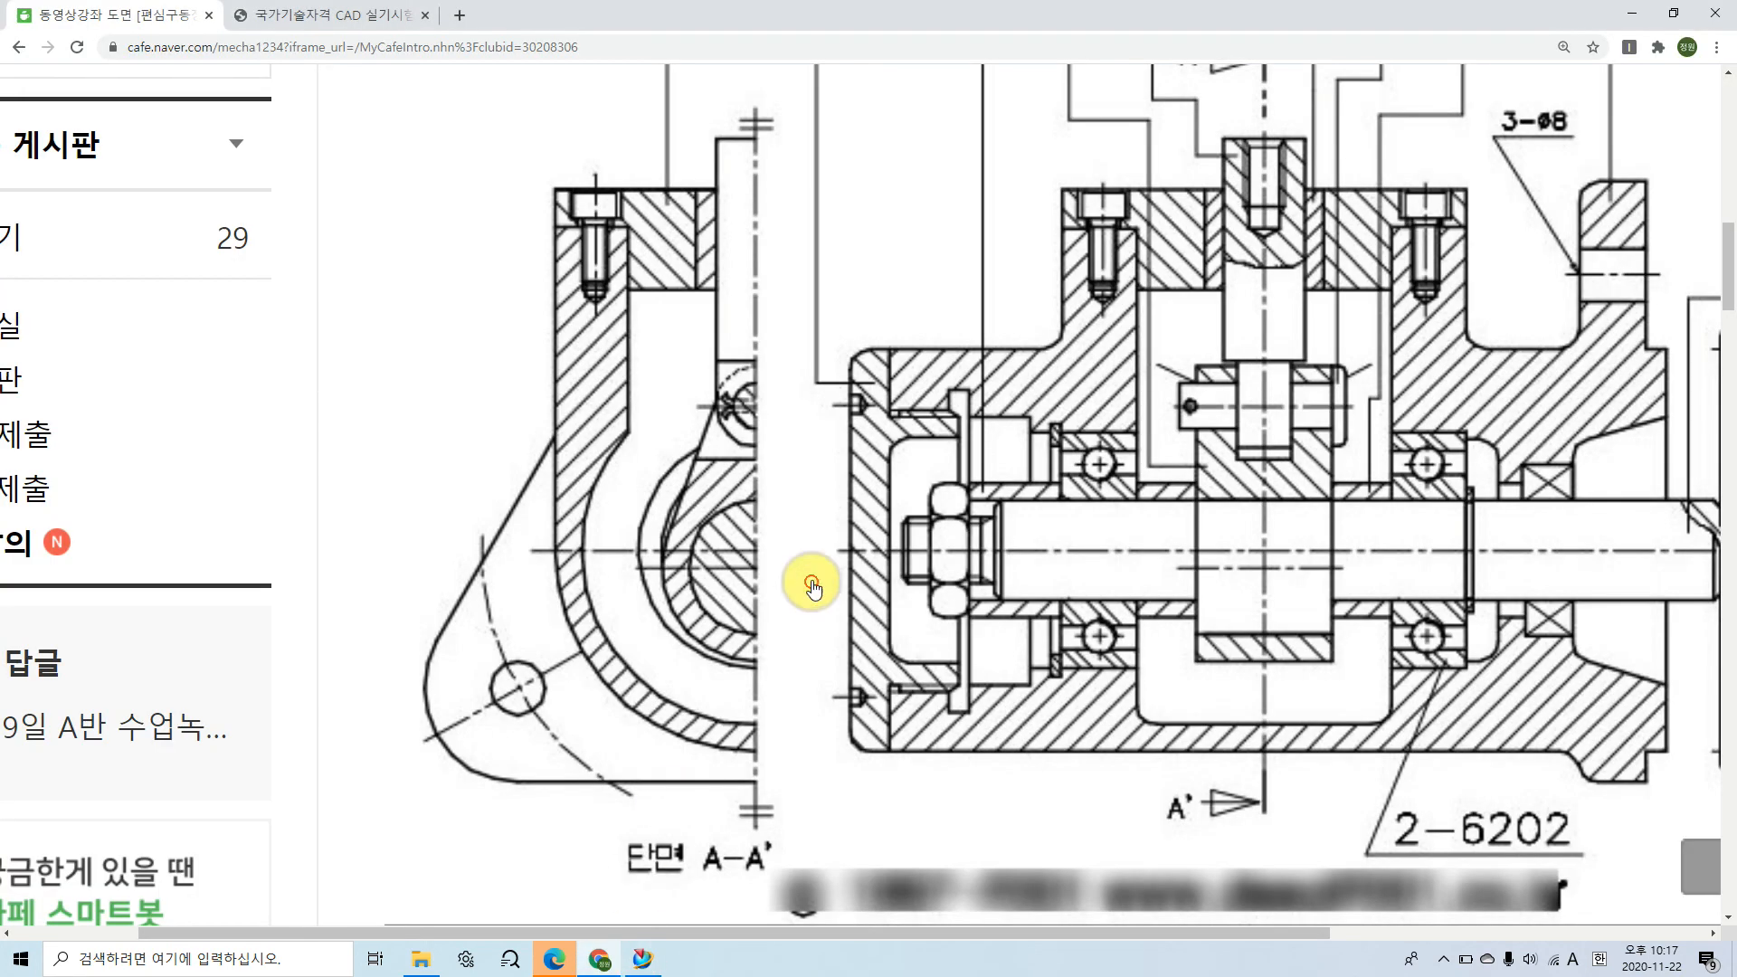
pyautogui.scroll(4, 907, 441)
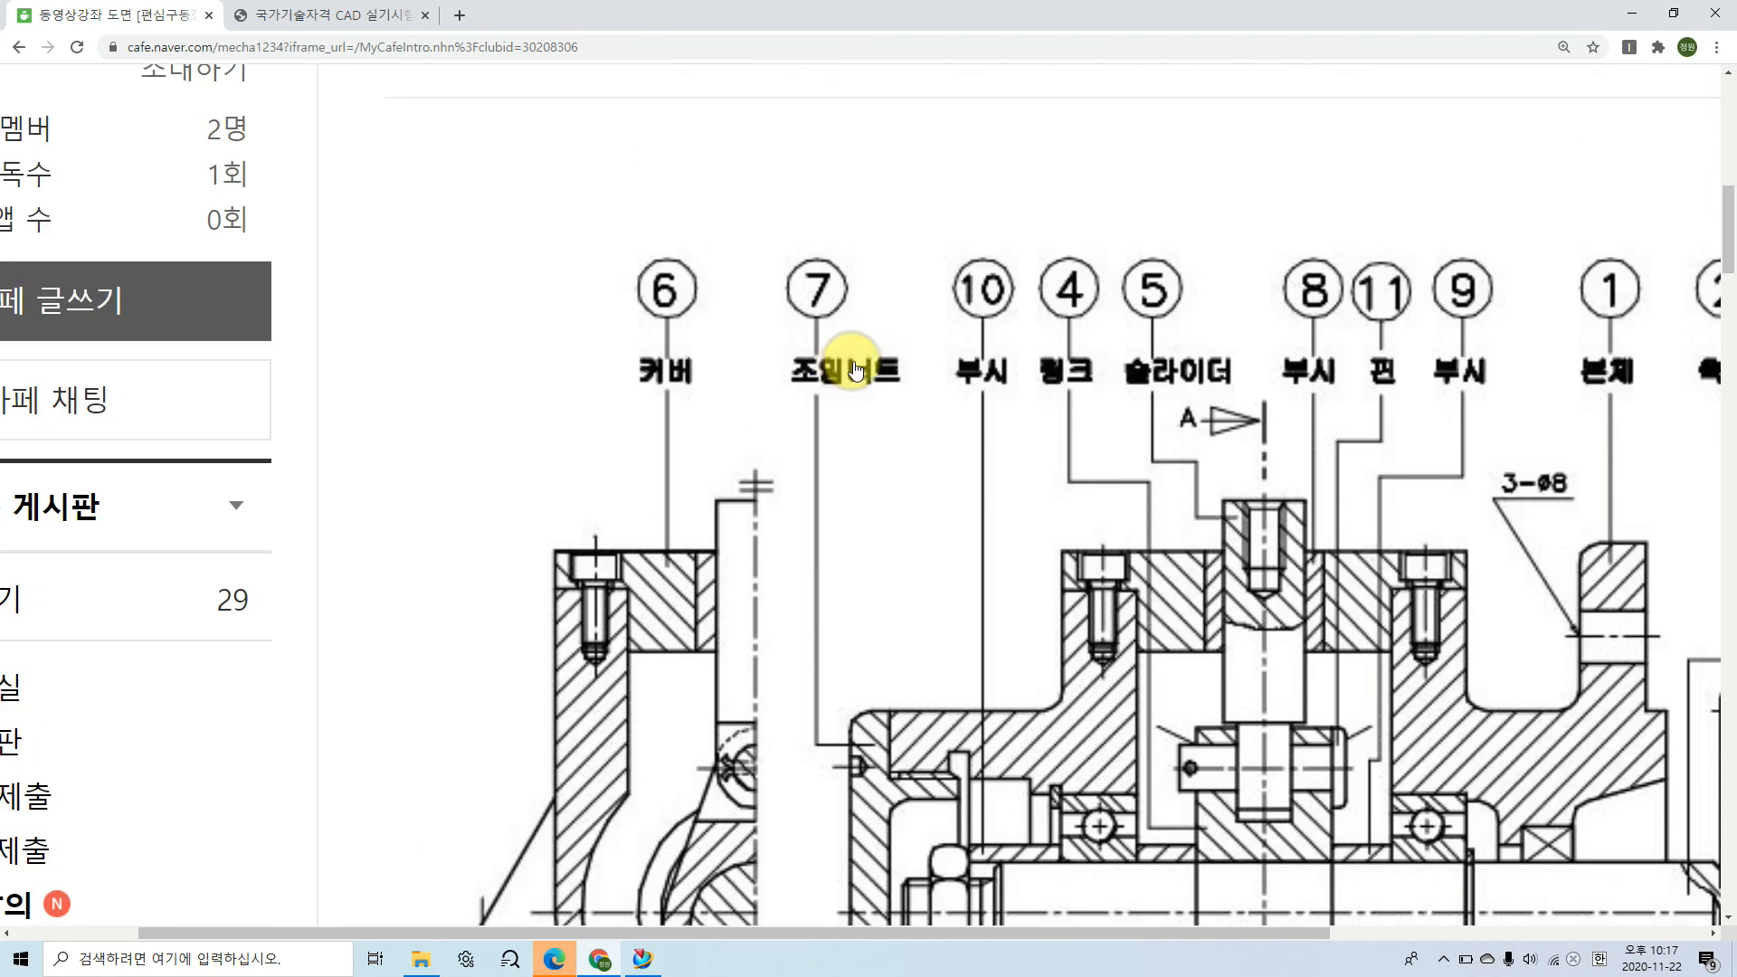
pyautogui.scroll(-3, 928, 412)
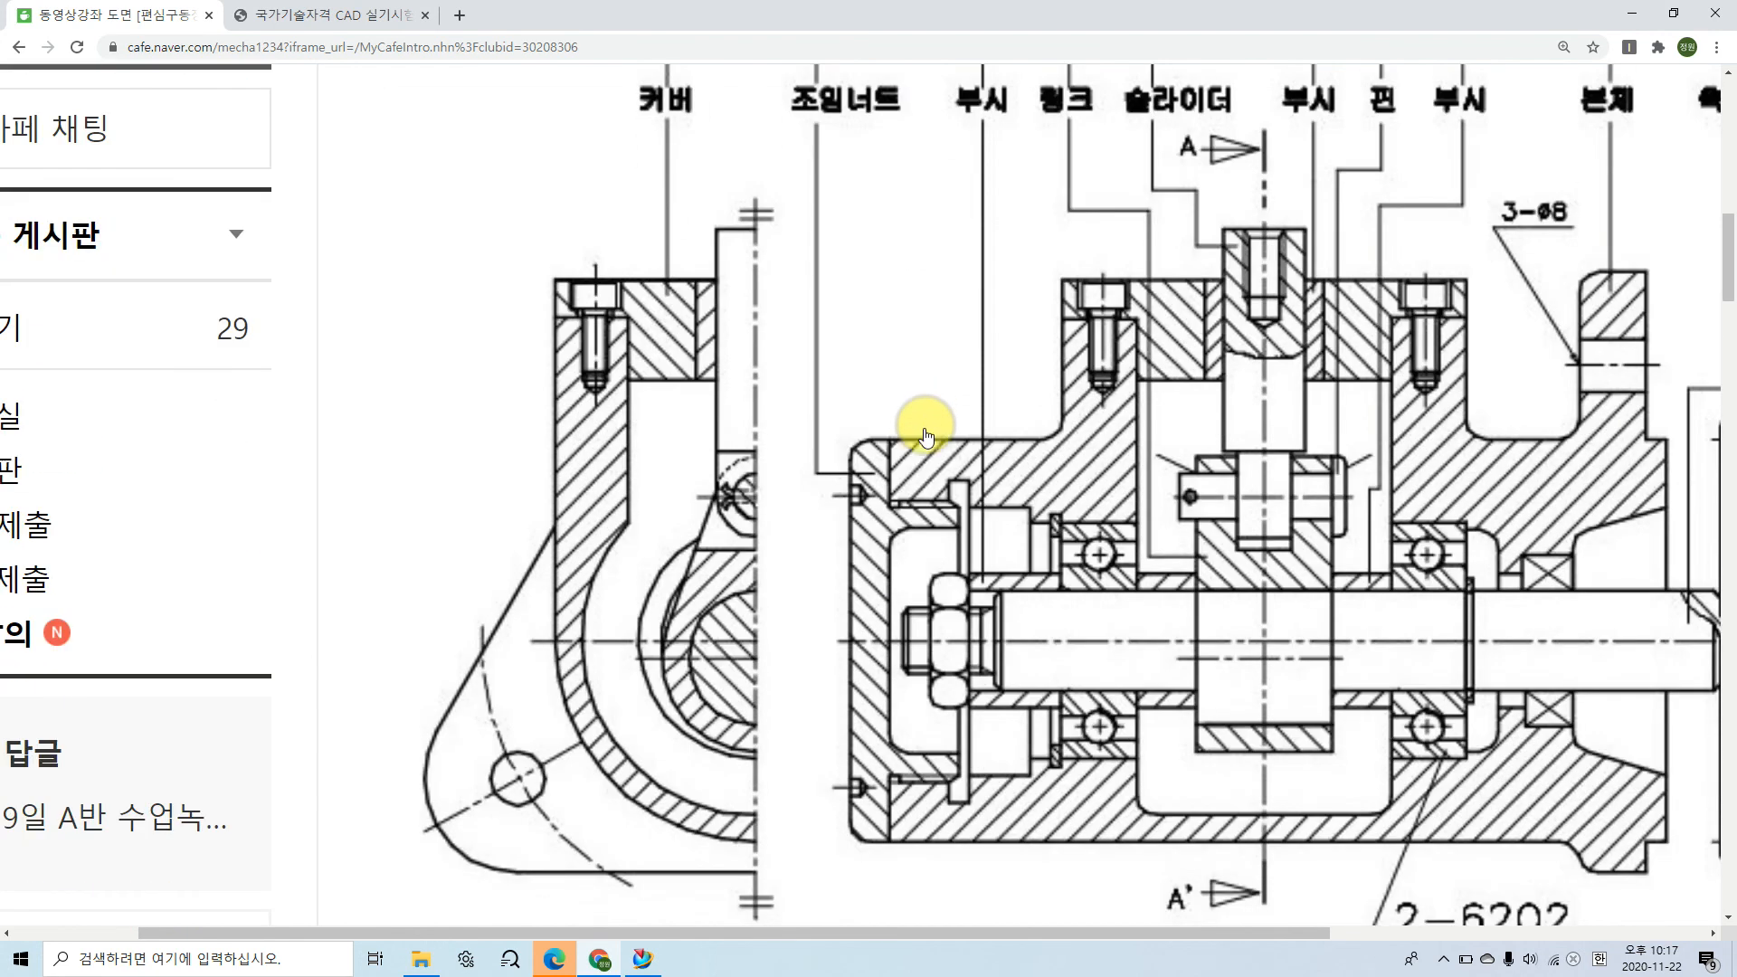
pyautogui.moveTo(921, 507)
pyautogui.mouseDown()
pyautogui.moveTo(903, 496)
pyautogui.moveTo(919, 504)
pyautogui.mouseUp()
pyautogui.moveTo(916, 788)
pyautogui.mouseDown()
pyautogui.moveTo(910, 771)
pyautogui.moveTo(920, 789)
pyautogui.mouseUp()
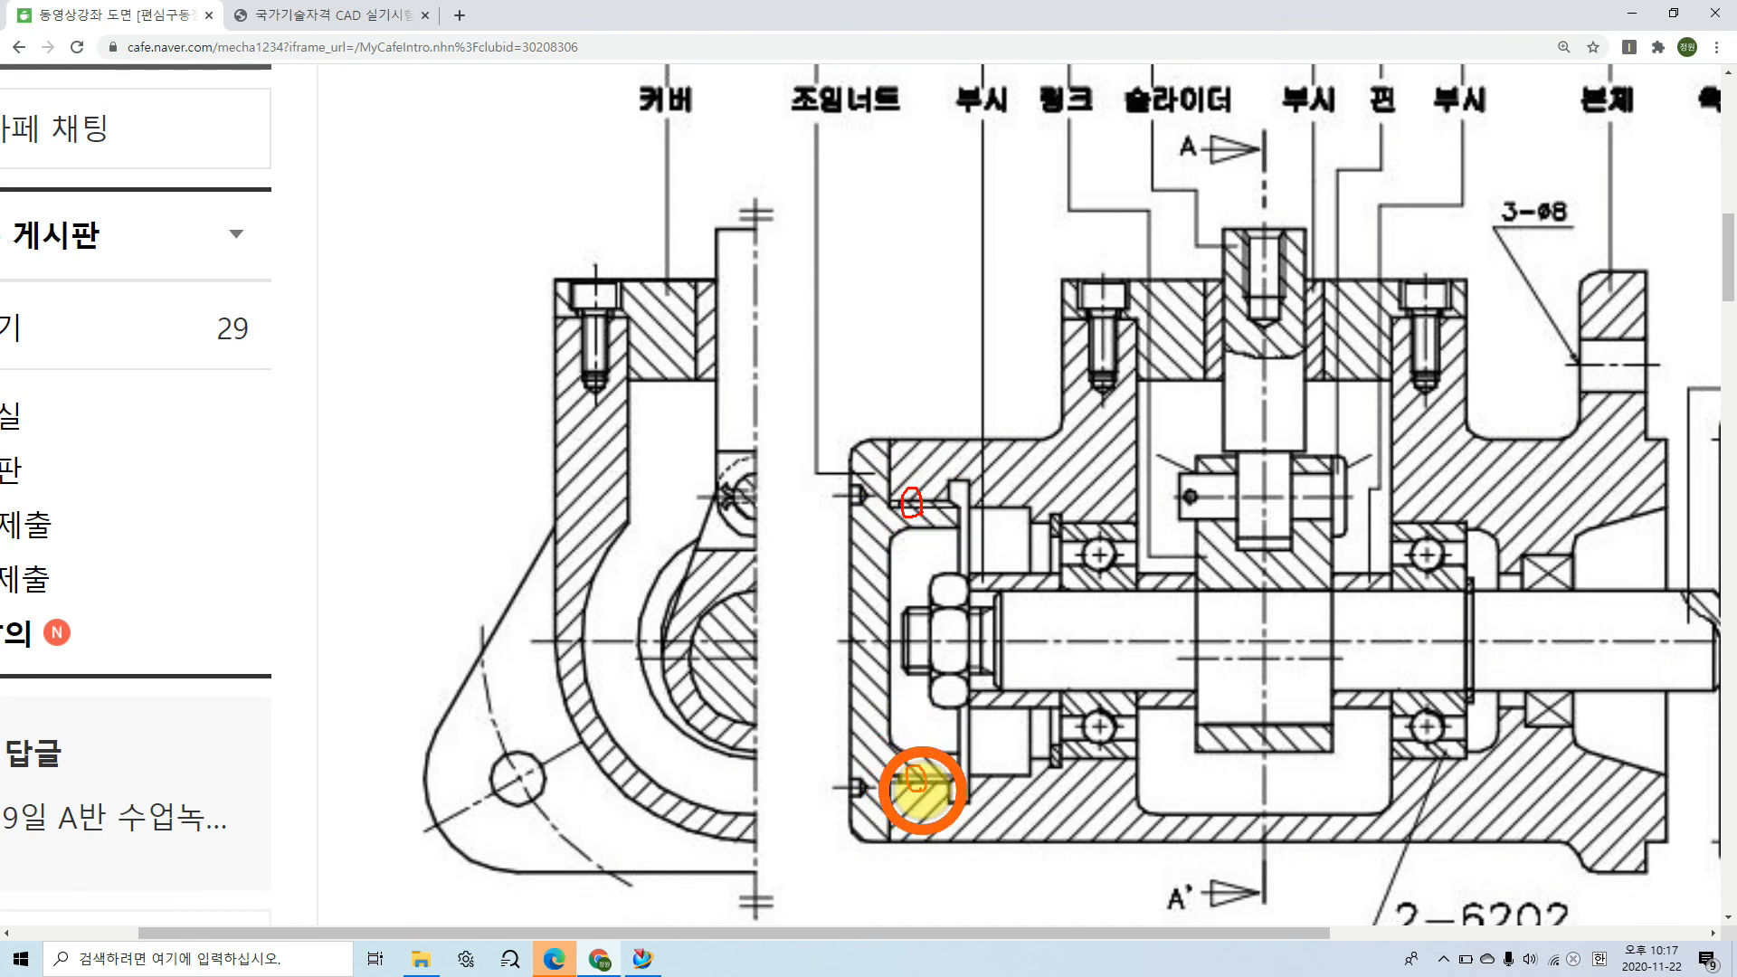
pyautogui.press('Escape')
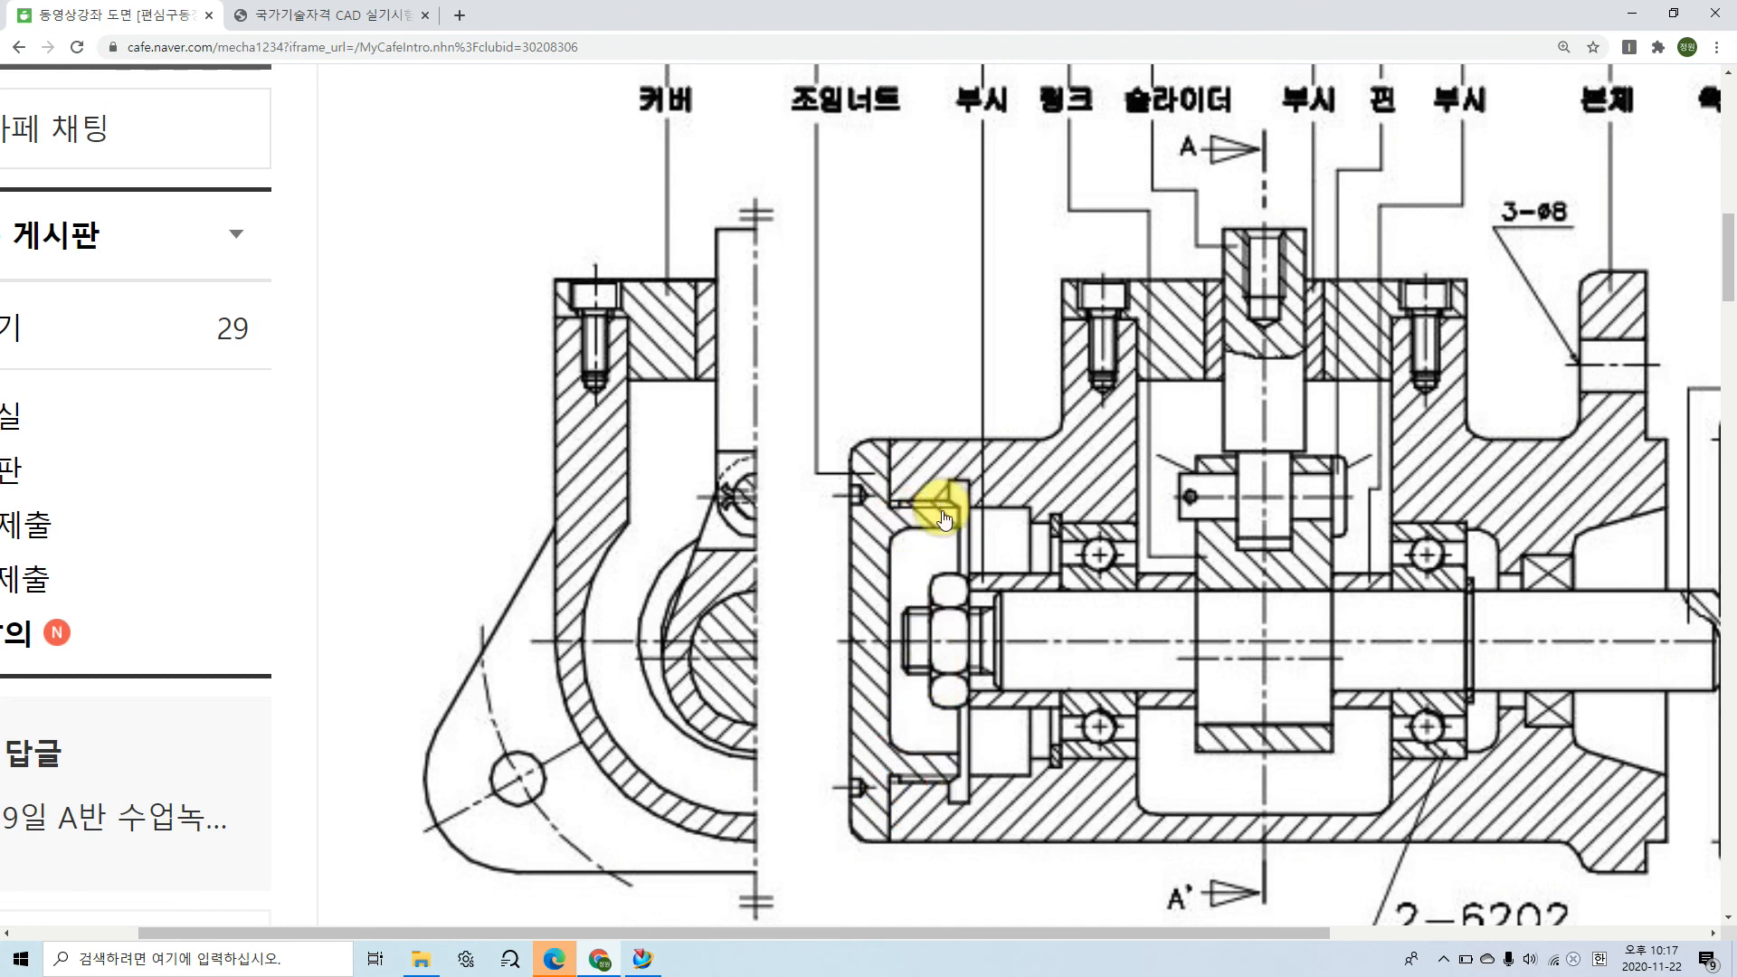
# Step: Check the diameter of the body's threaded bore at the lock-nut end in the assembly drawing
pyautogui.keyDown('ctrl'); pyautogui.scroll(1, 930, 528); pyautogui.keyUp('ctrl')
pyautogui.keyDown('ctrl'); pyautogui.scroll(1, 930, 528); pyautogui.keyUp('ctrl')
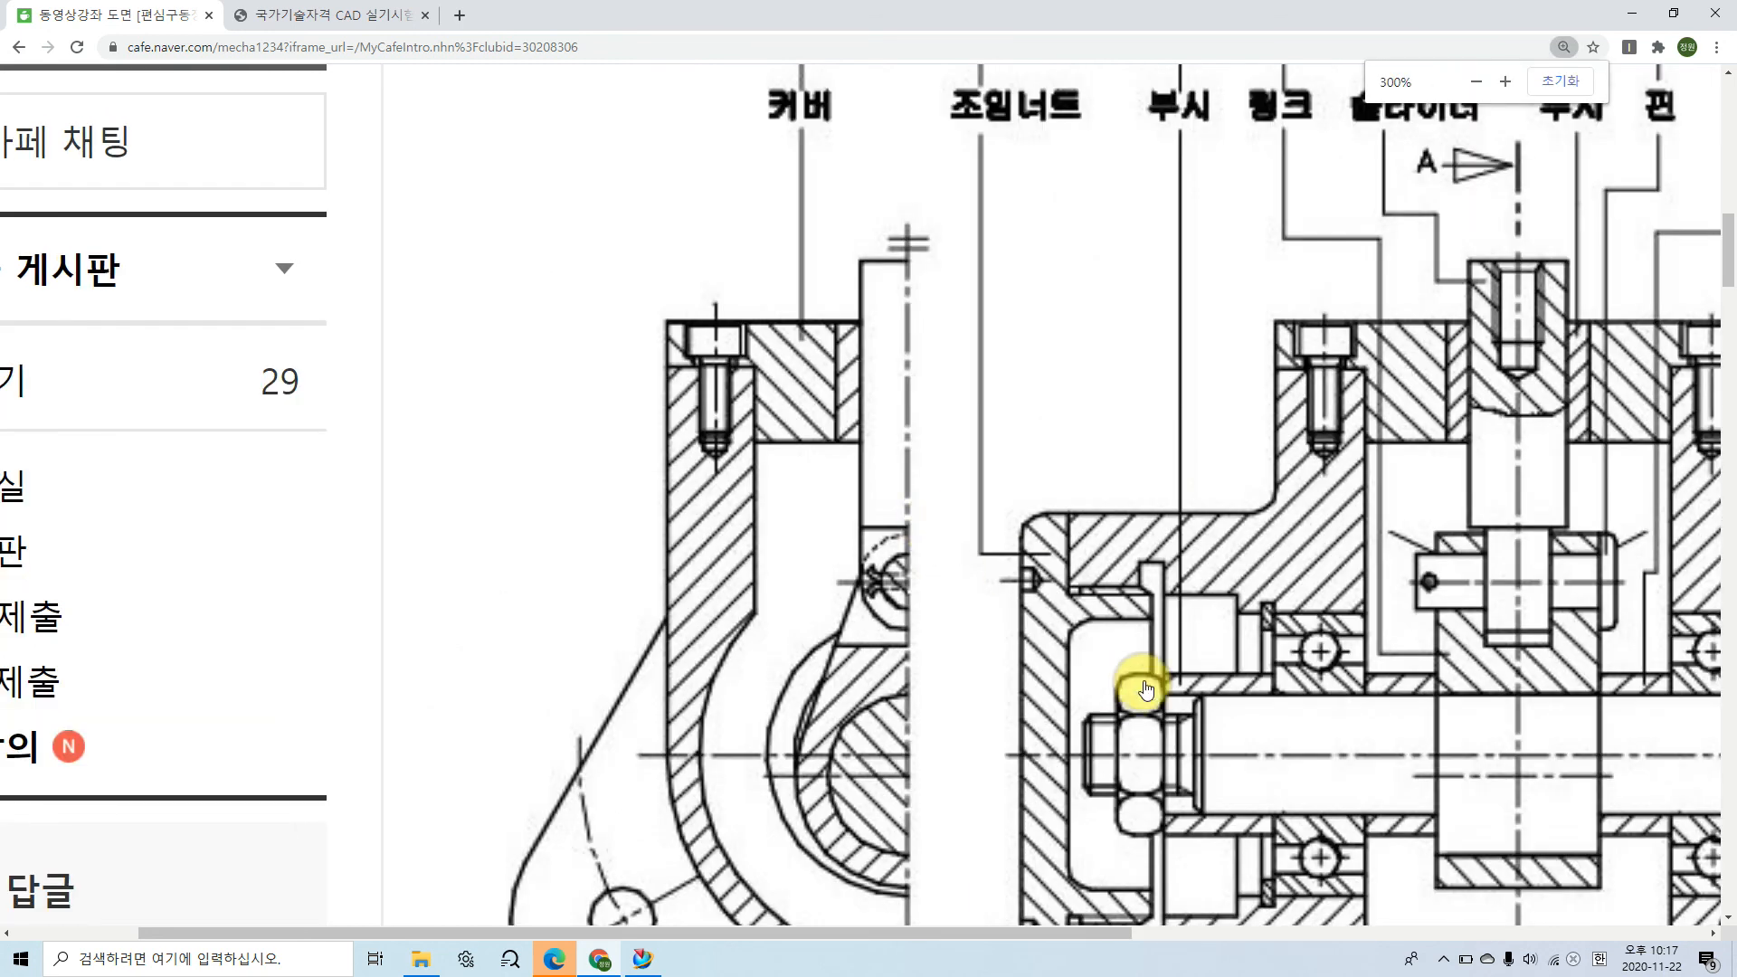
pyautogui.scroll(-2, 1125, 651)
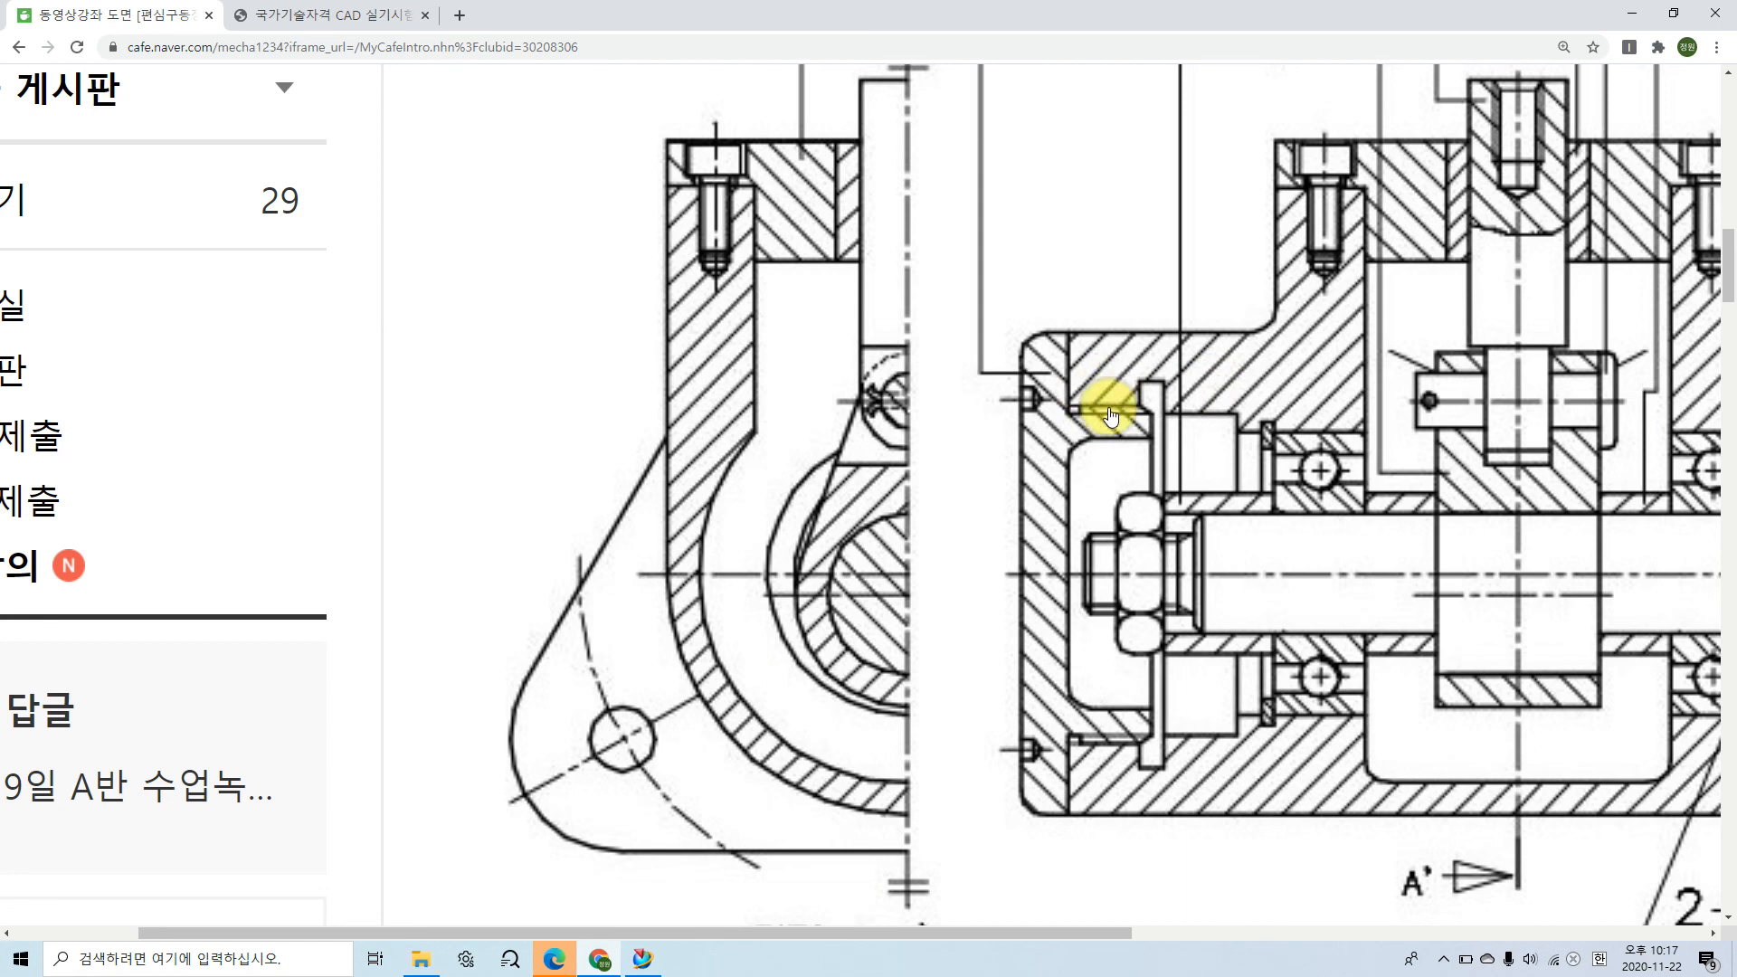
pyautogui.moveTo(1022, 933); pyautogui.dragTo(1090, 933)
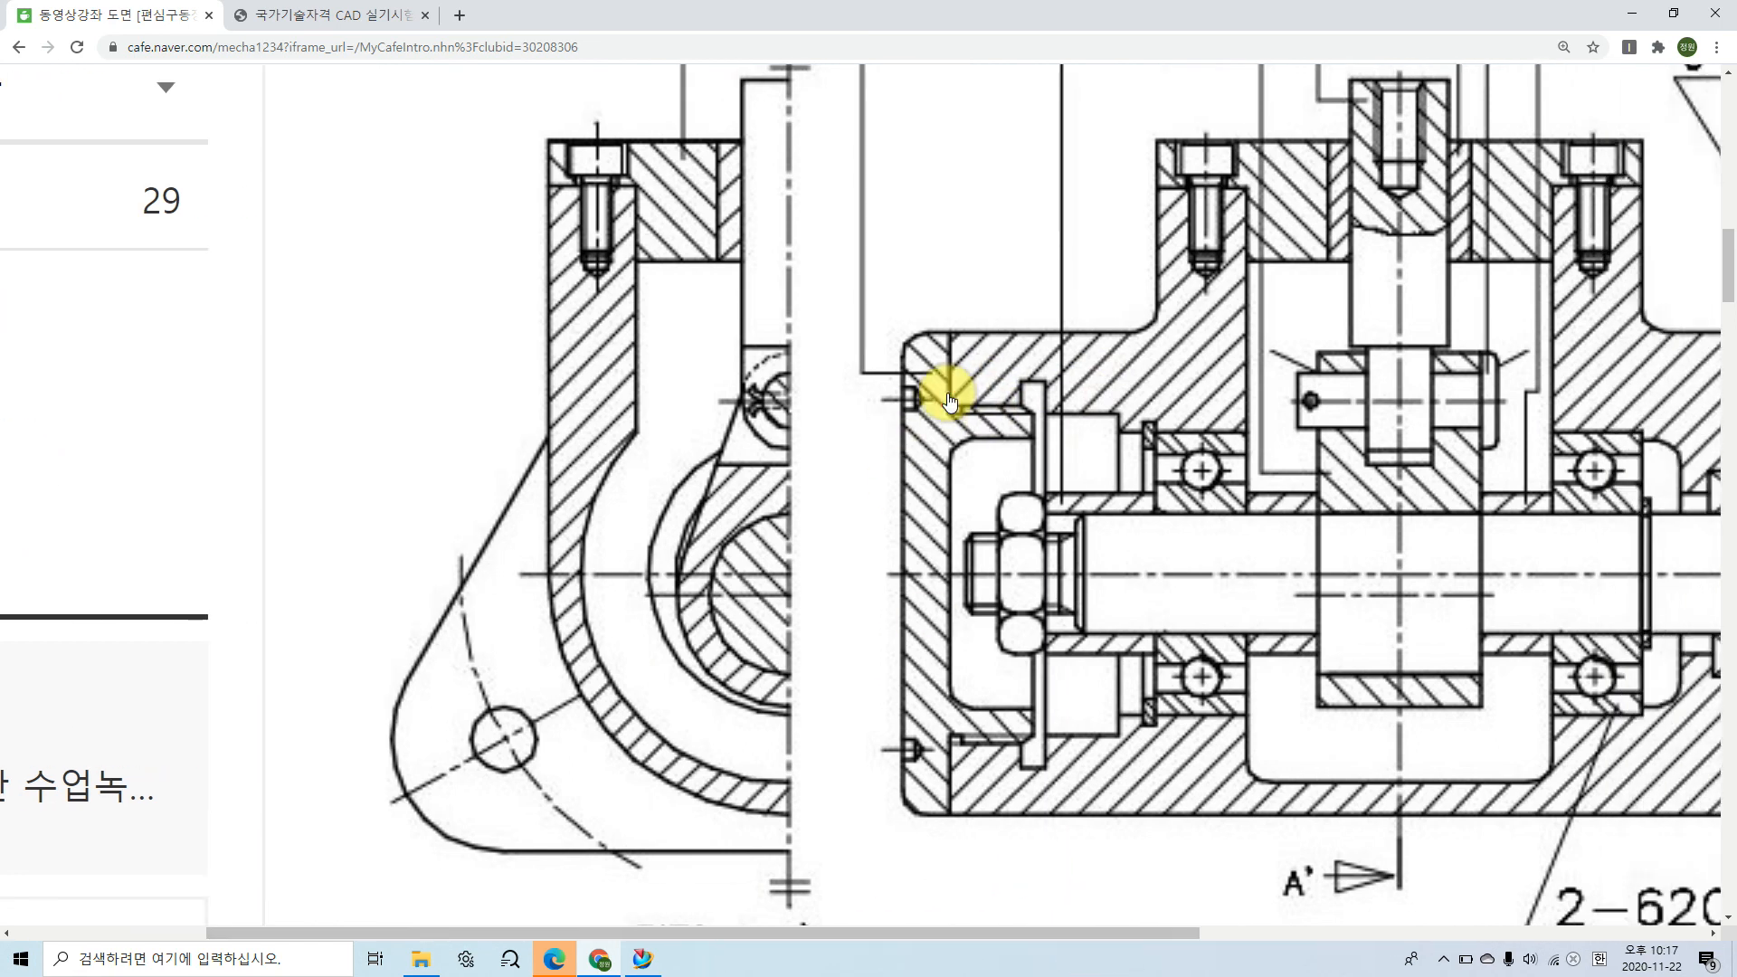
pyautogui.moveTo(972, 405)
pyautogui.mouseDown()
pyautogui.moveTo(950, 730)
pyautogui.moveTo(979, 740)
pyautogui.mouseUp()
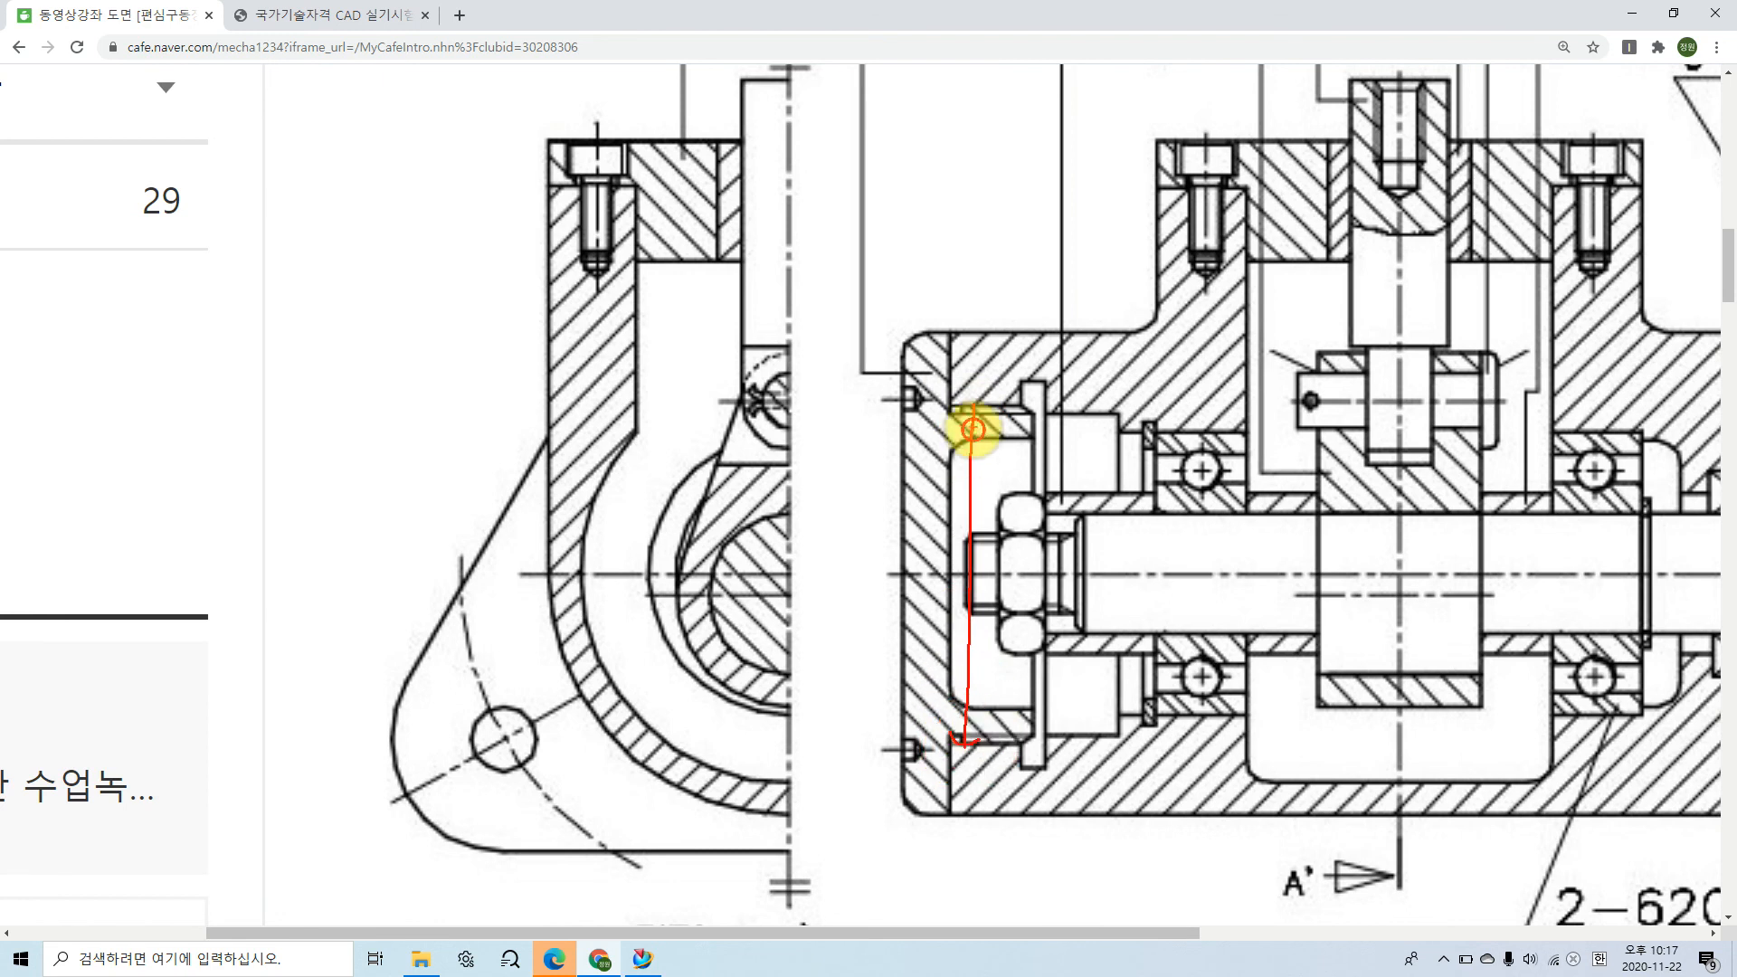
pyautogui.moveTo(959, 418); pyautogui.dragTo(986, 421)
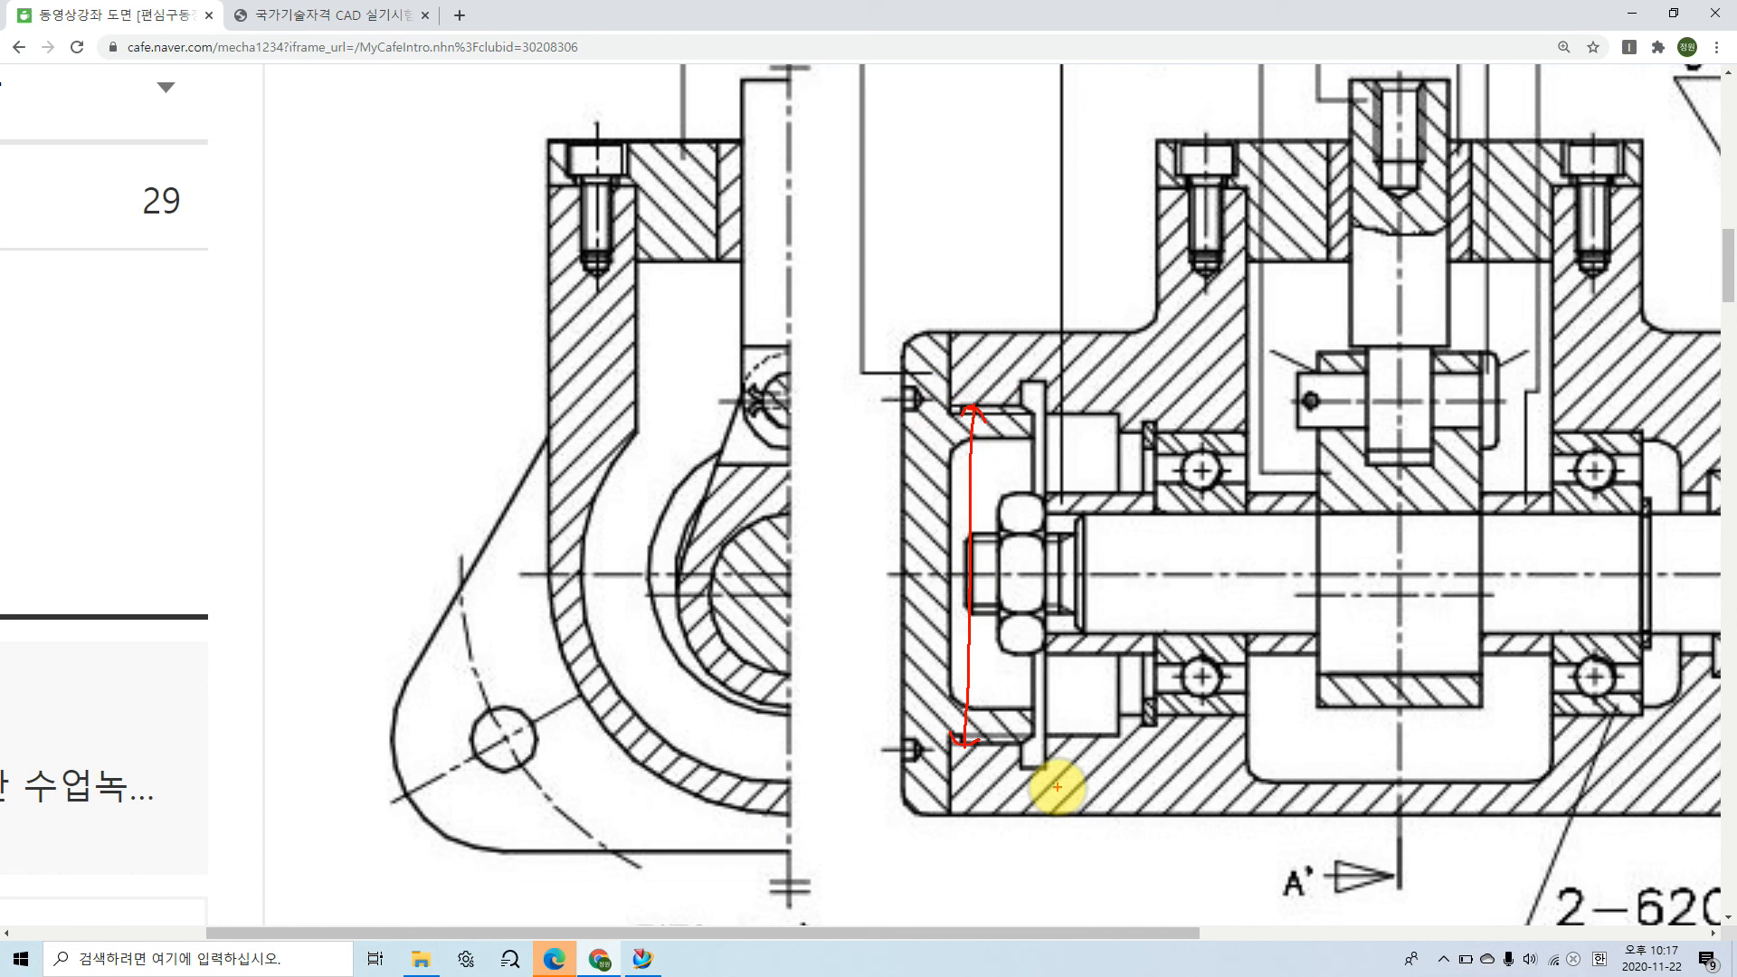
pyautogui.press('Escape')
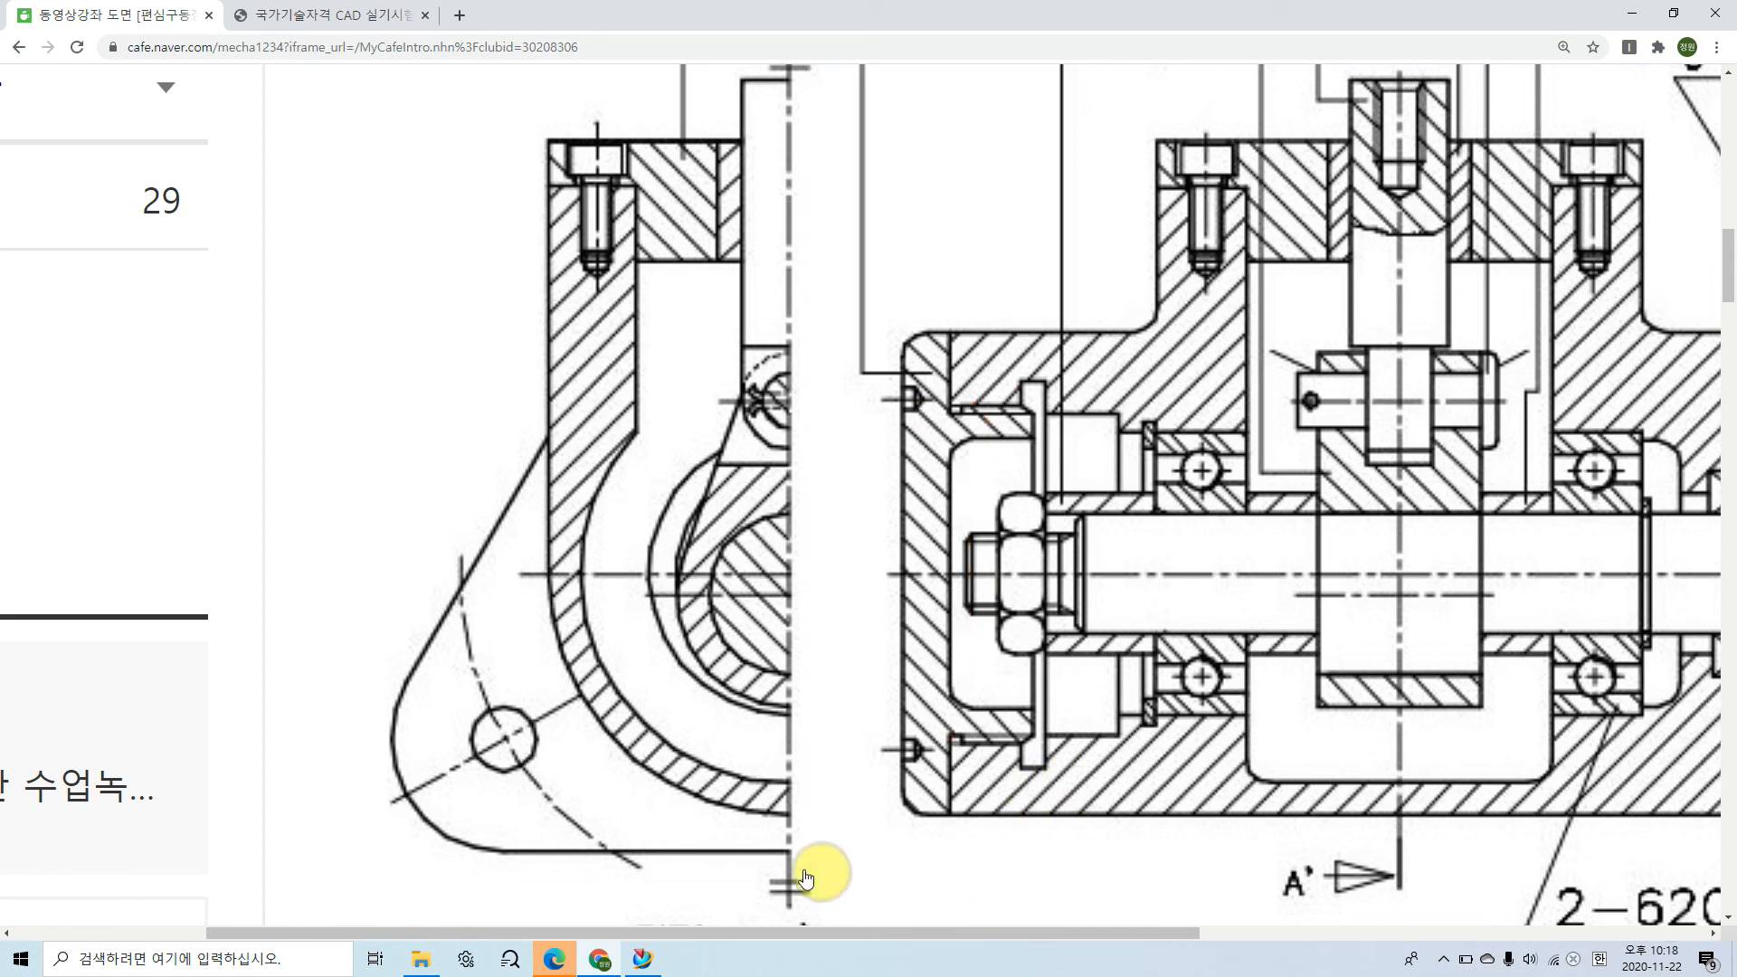
# Step: Back in NX, sketch a rectangle about 10.5 mm wide and 22 mm high from the outermost groove's base on the centre axis past the body's end face
pyautogui.click(638, 959)
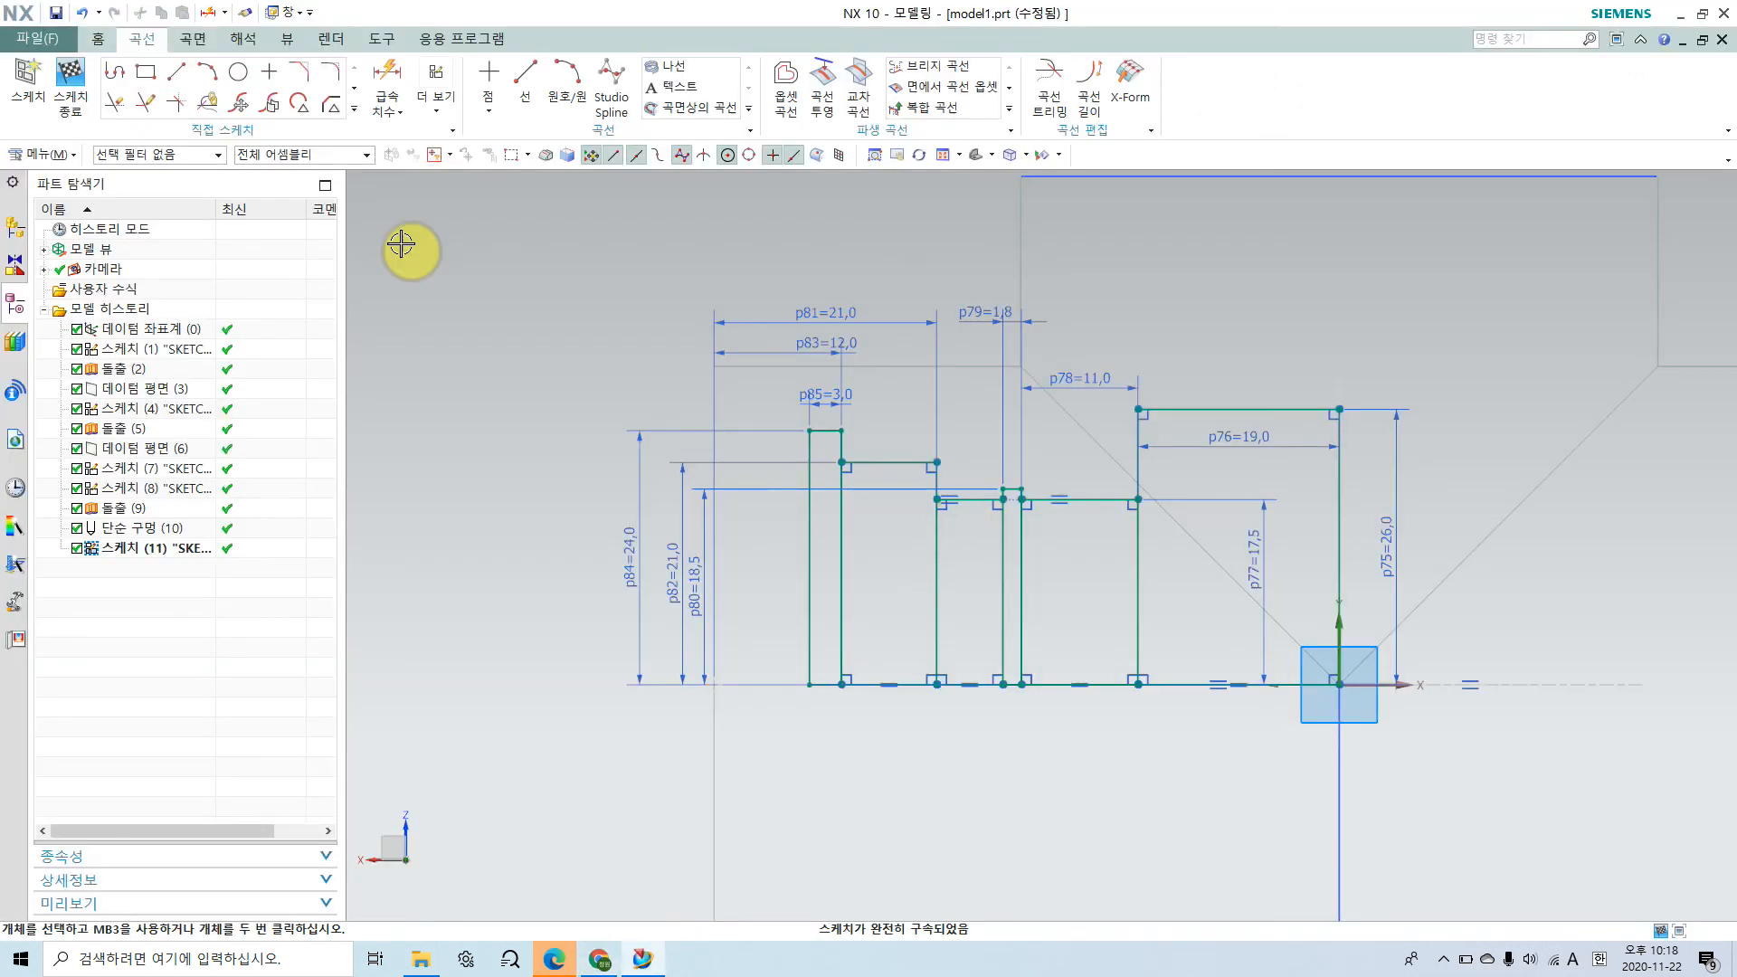
pyautogui.click(145, 71)
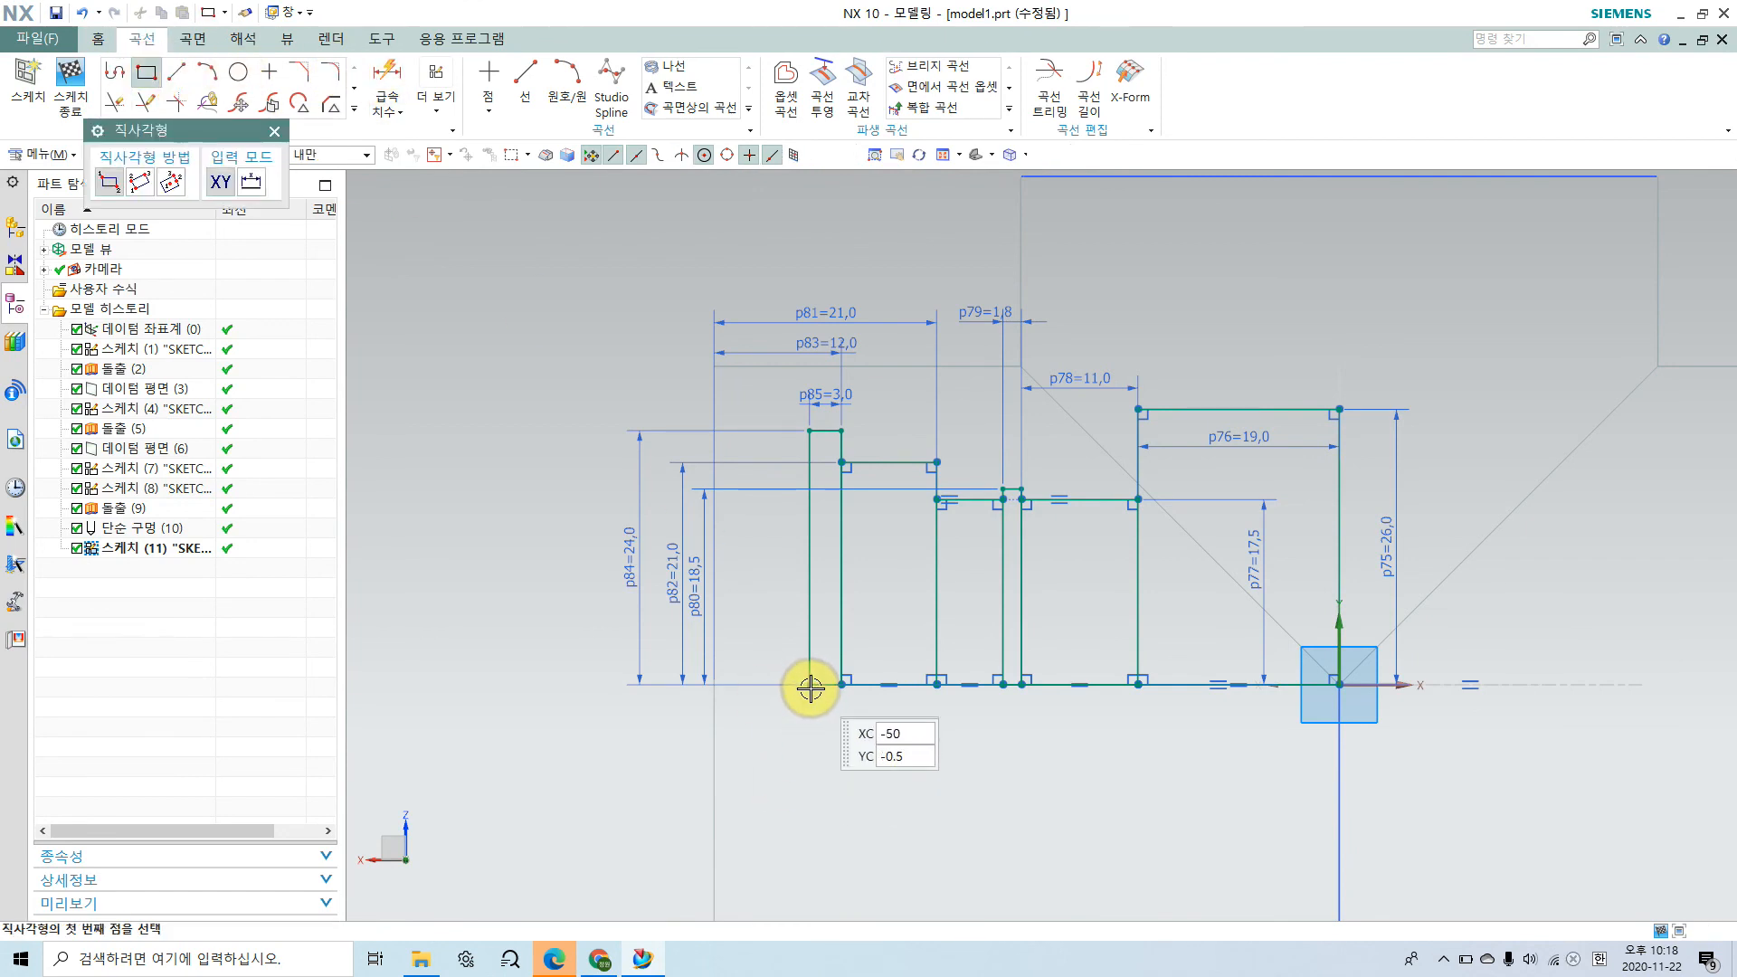
pyautogui.click(810, 686)
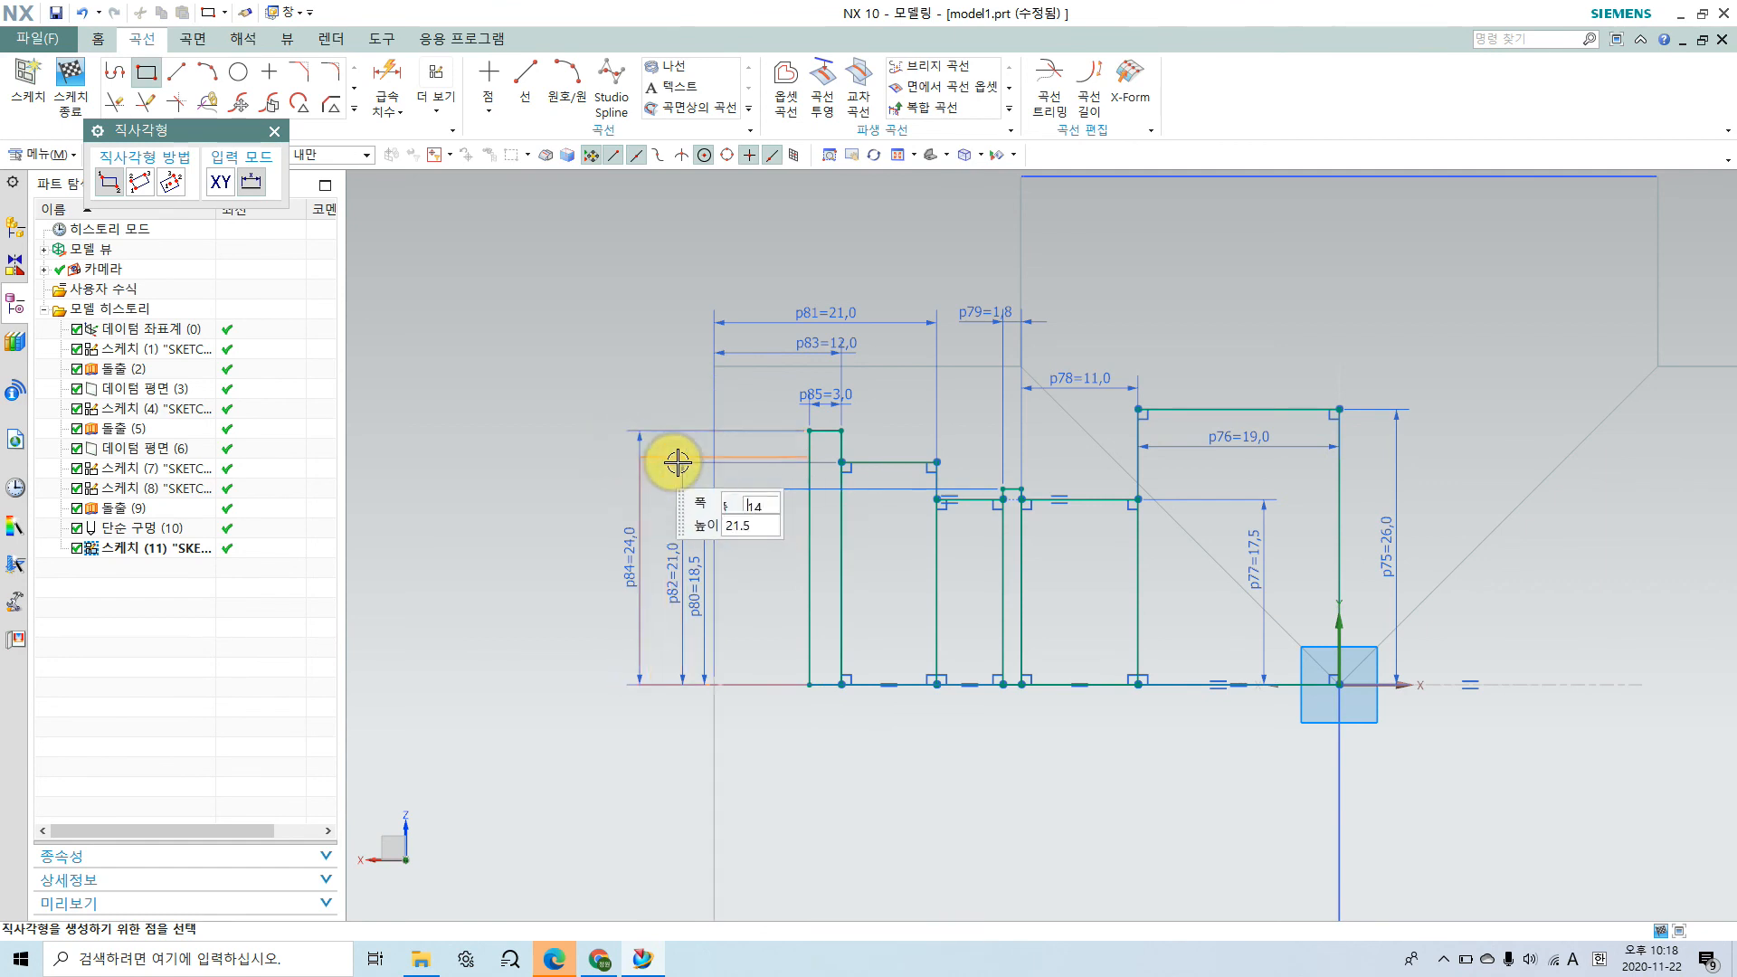
pyautogui.click(696, 451)
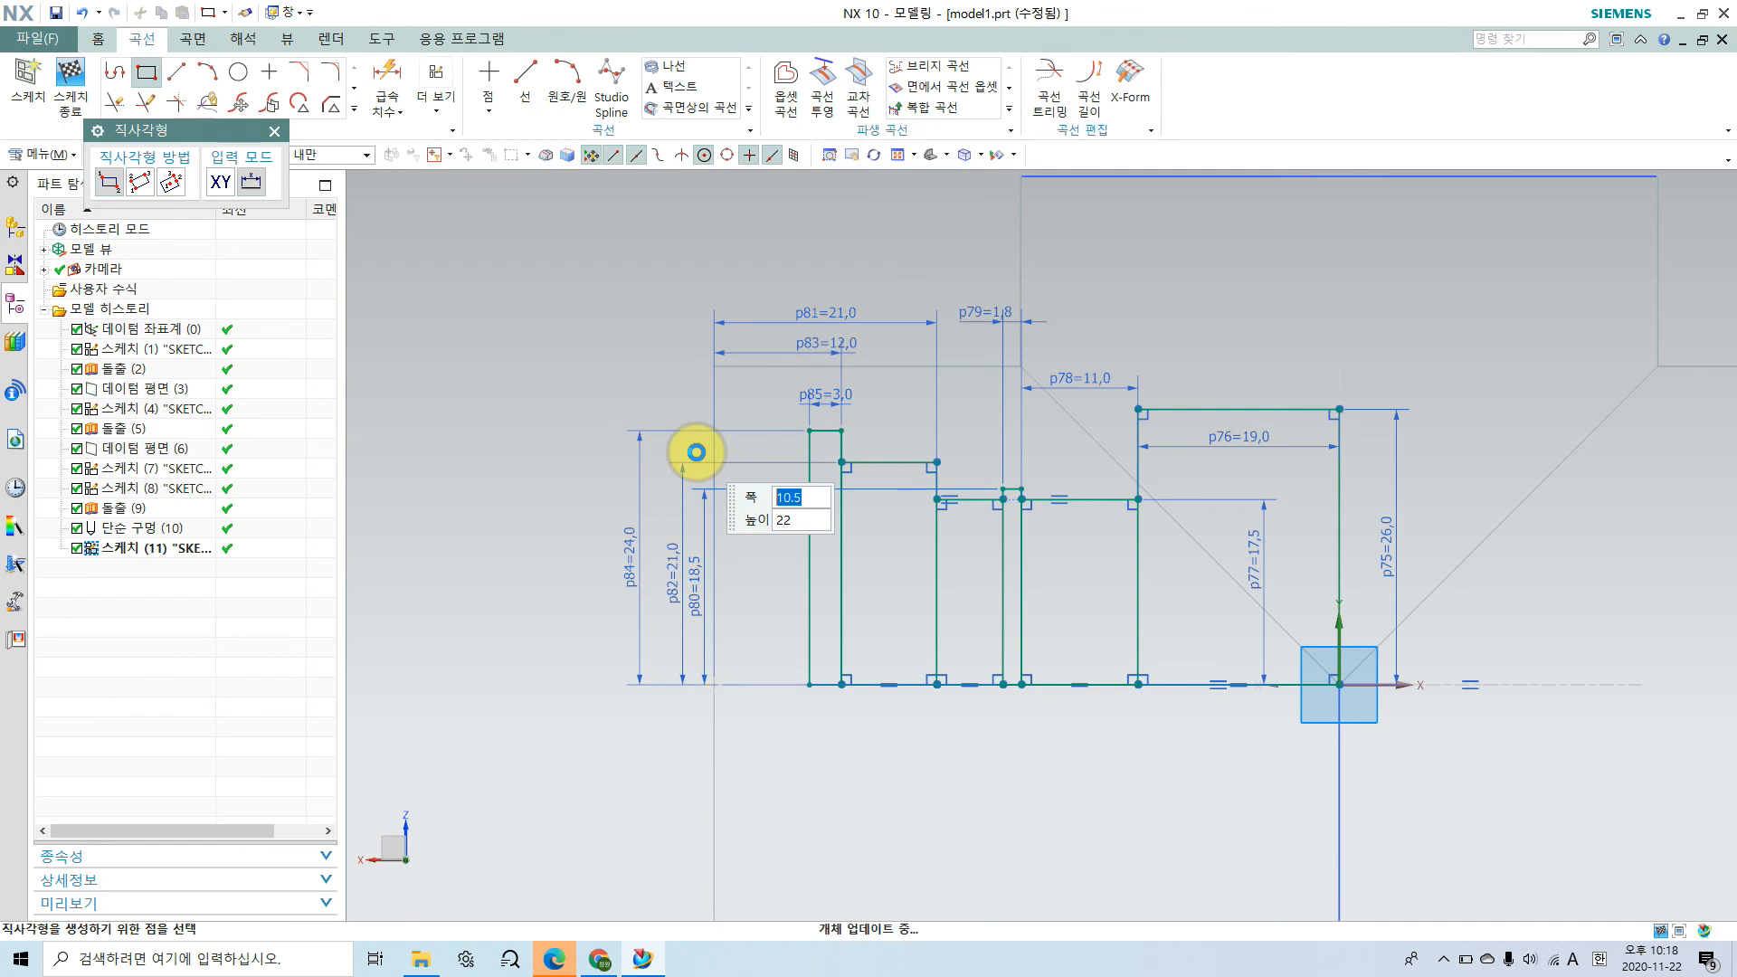
pyautogui.scroll(3, 696, 452)
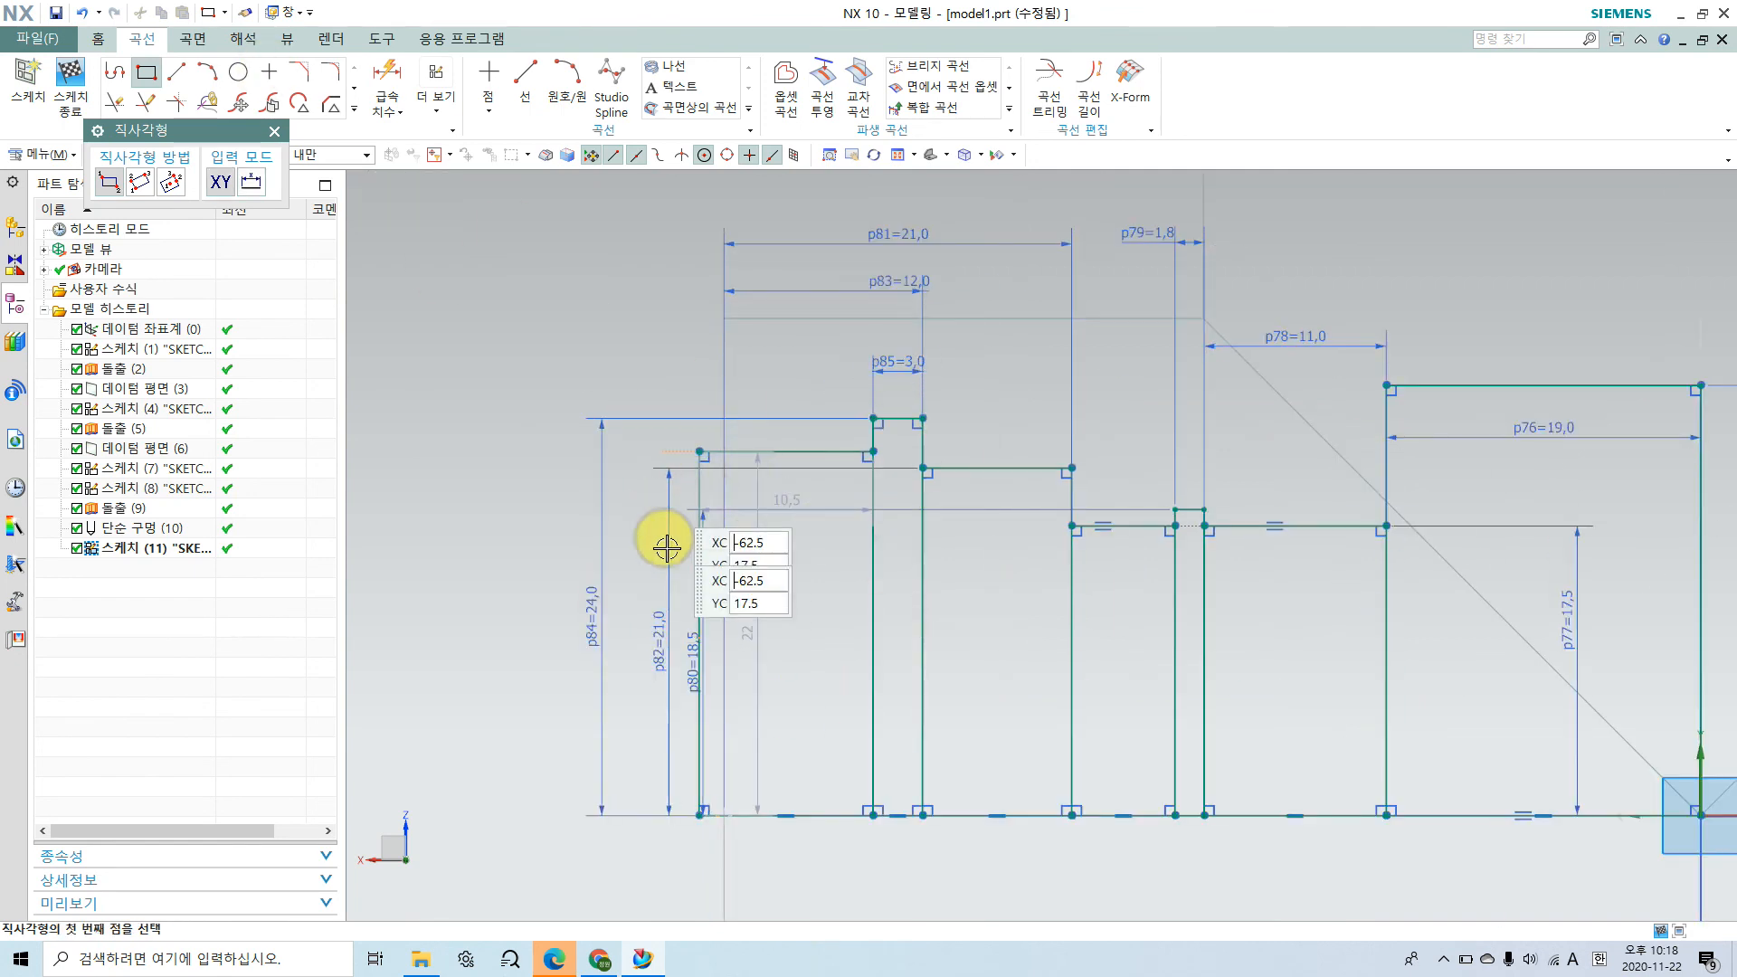
pyautogui.press('Escape')
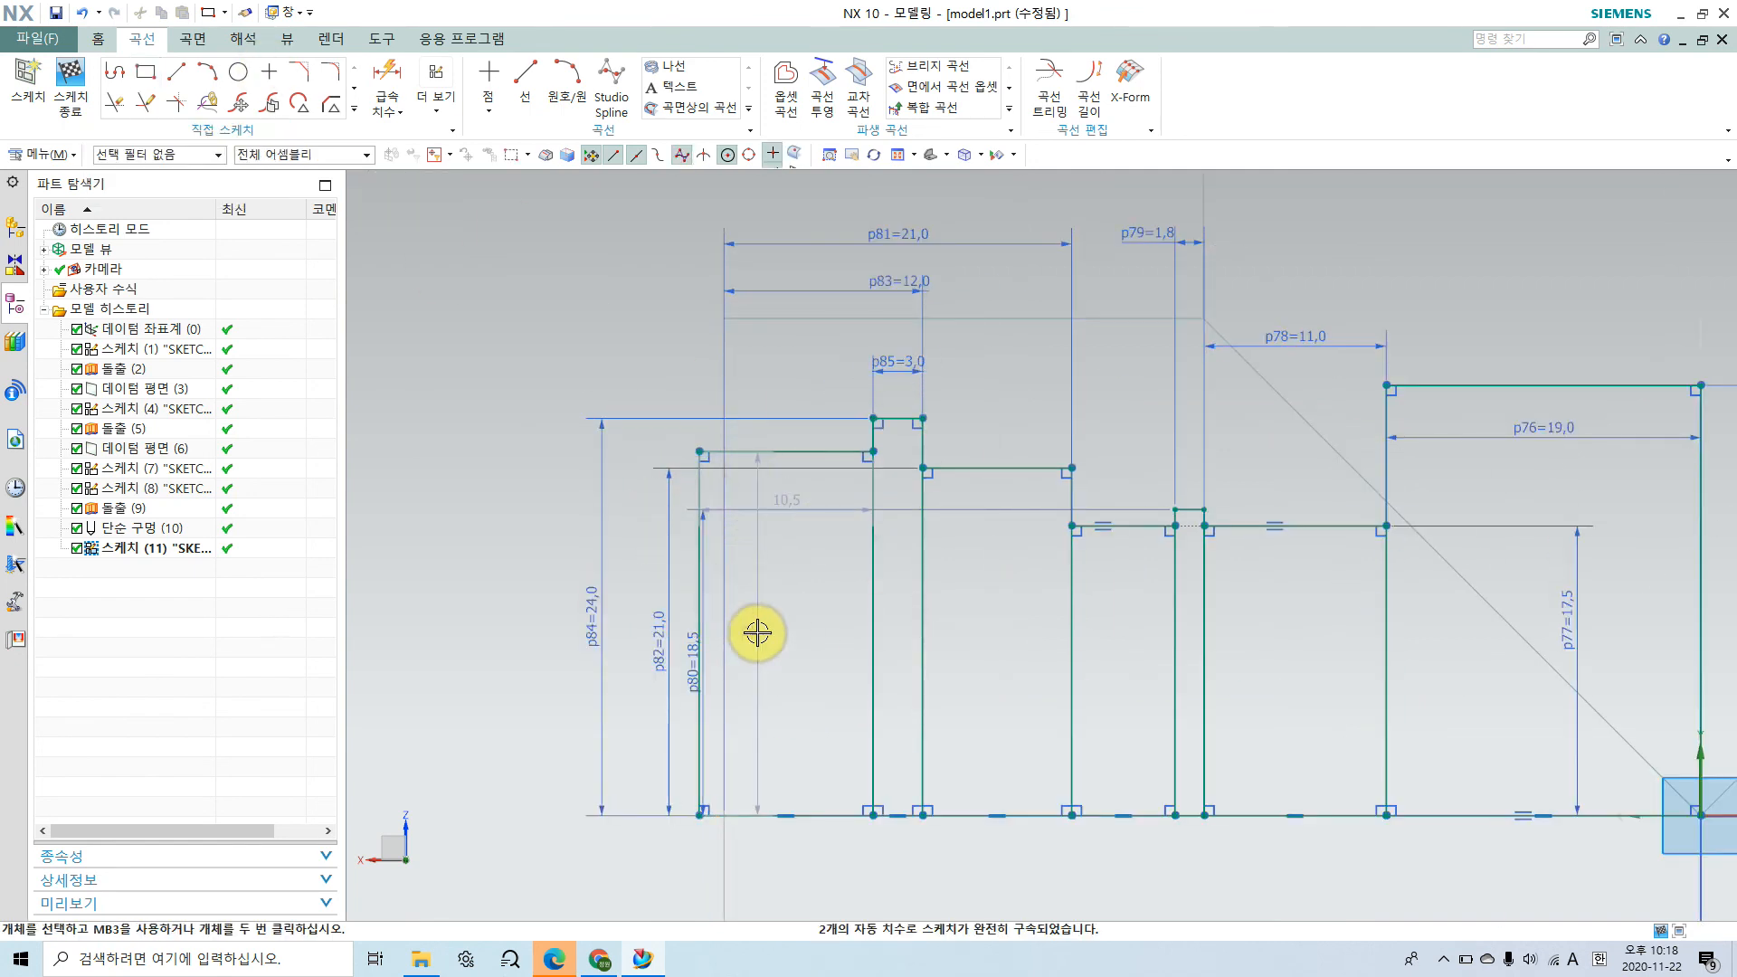
# Step: Set the height of the lock-nut end rectangle from the centre axis to 20 mm
pyautogui.click(751, 633)
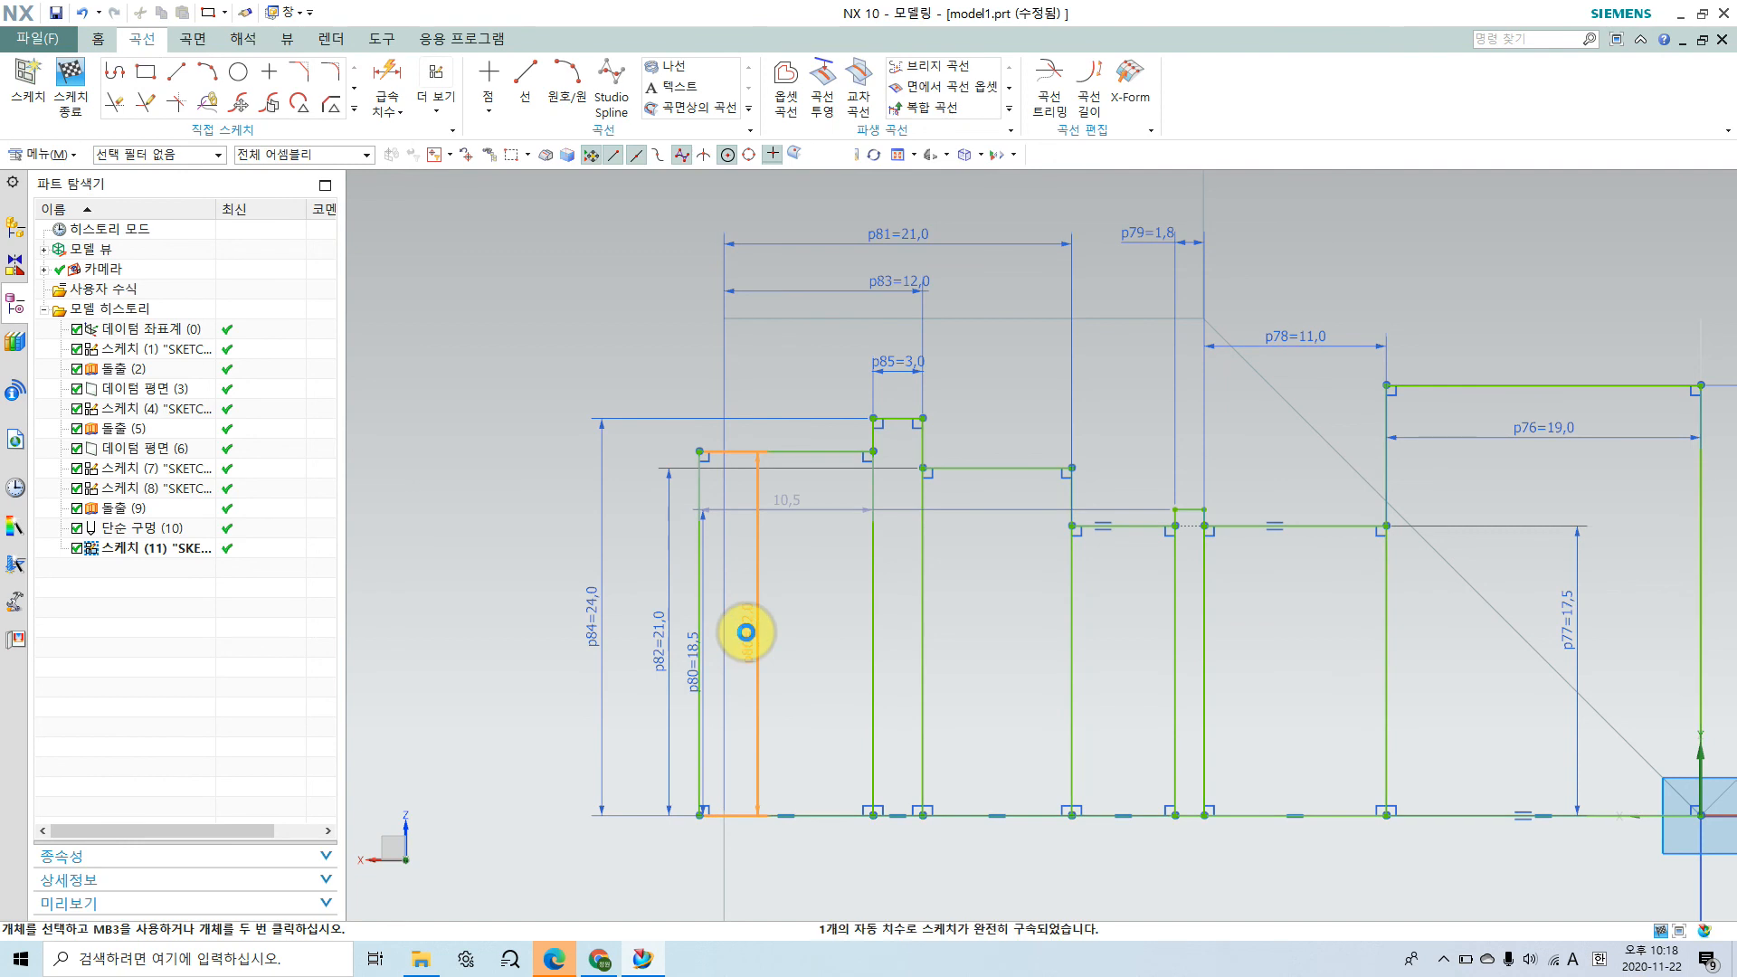
pyautogui.doubleClick(745, 633)
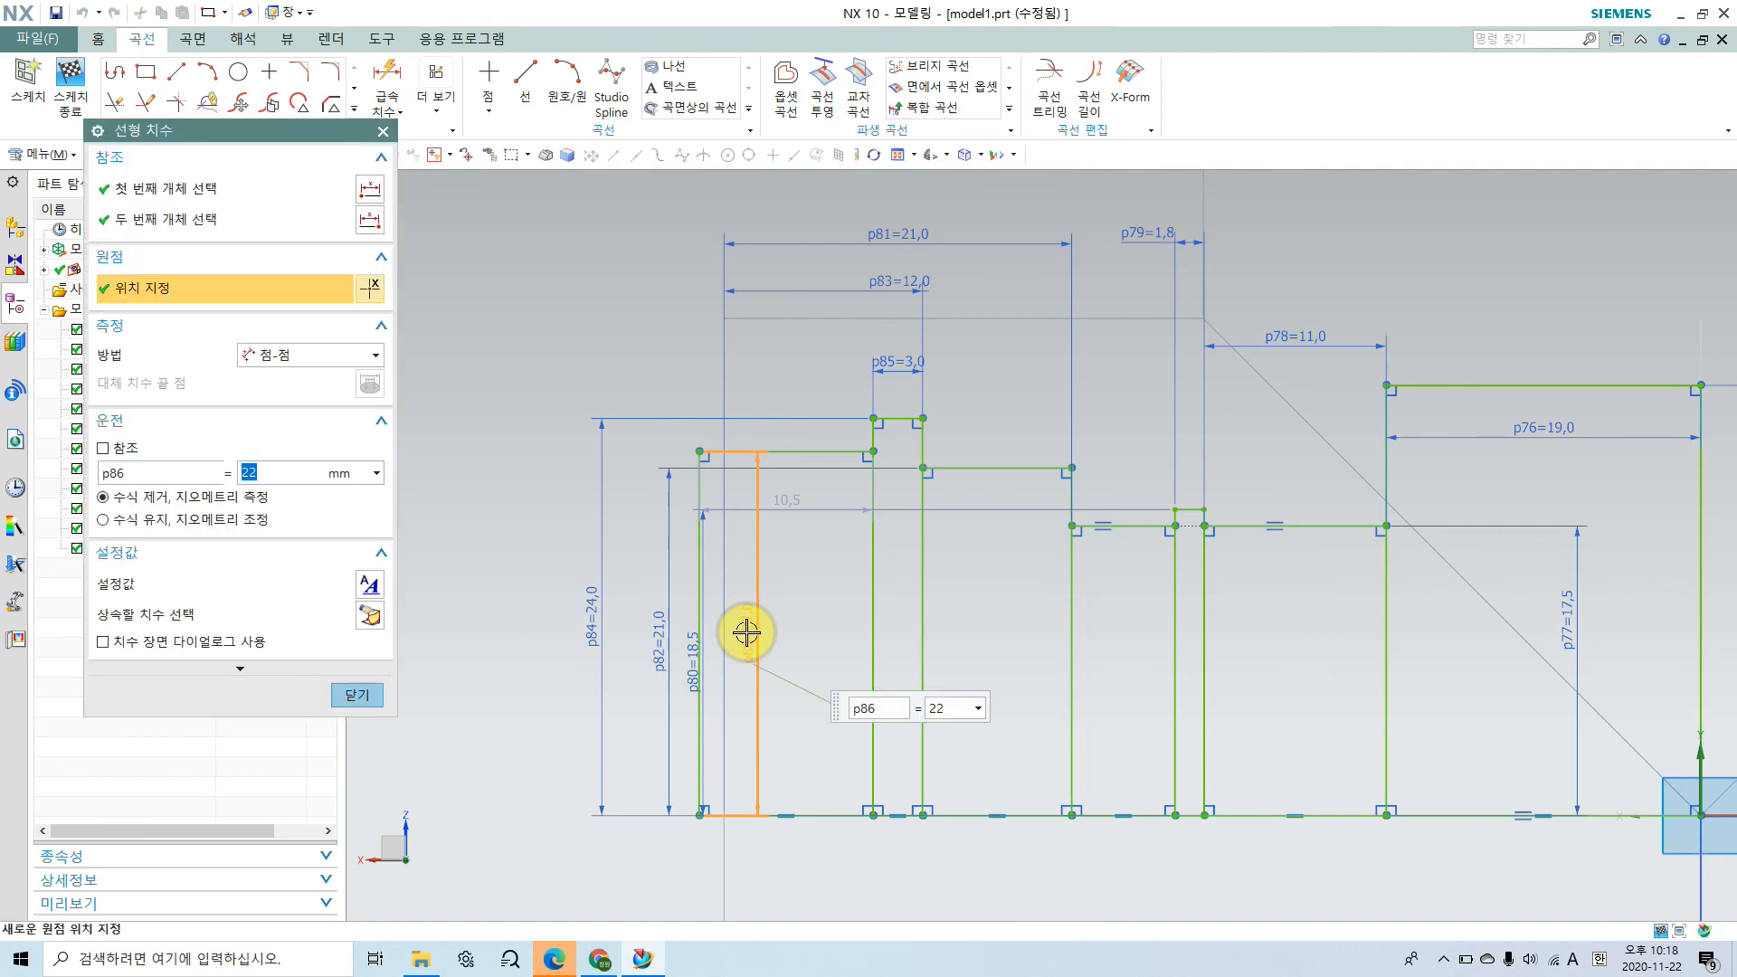
pyautogui.click(933, 709)
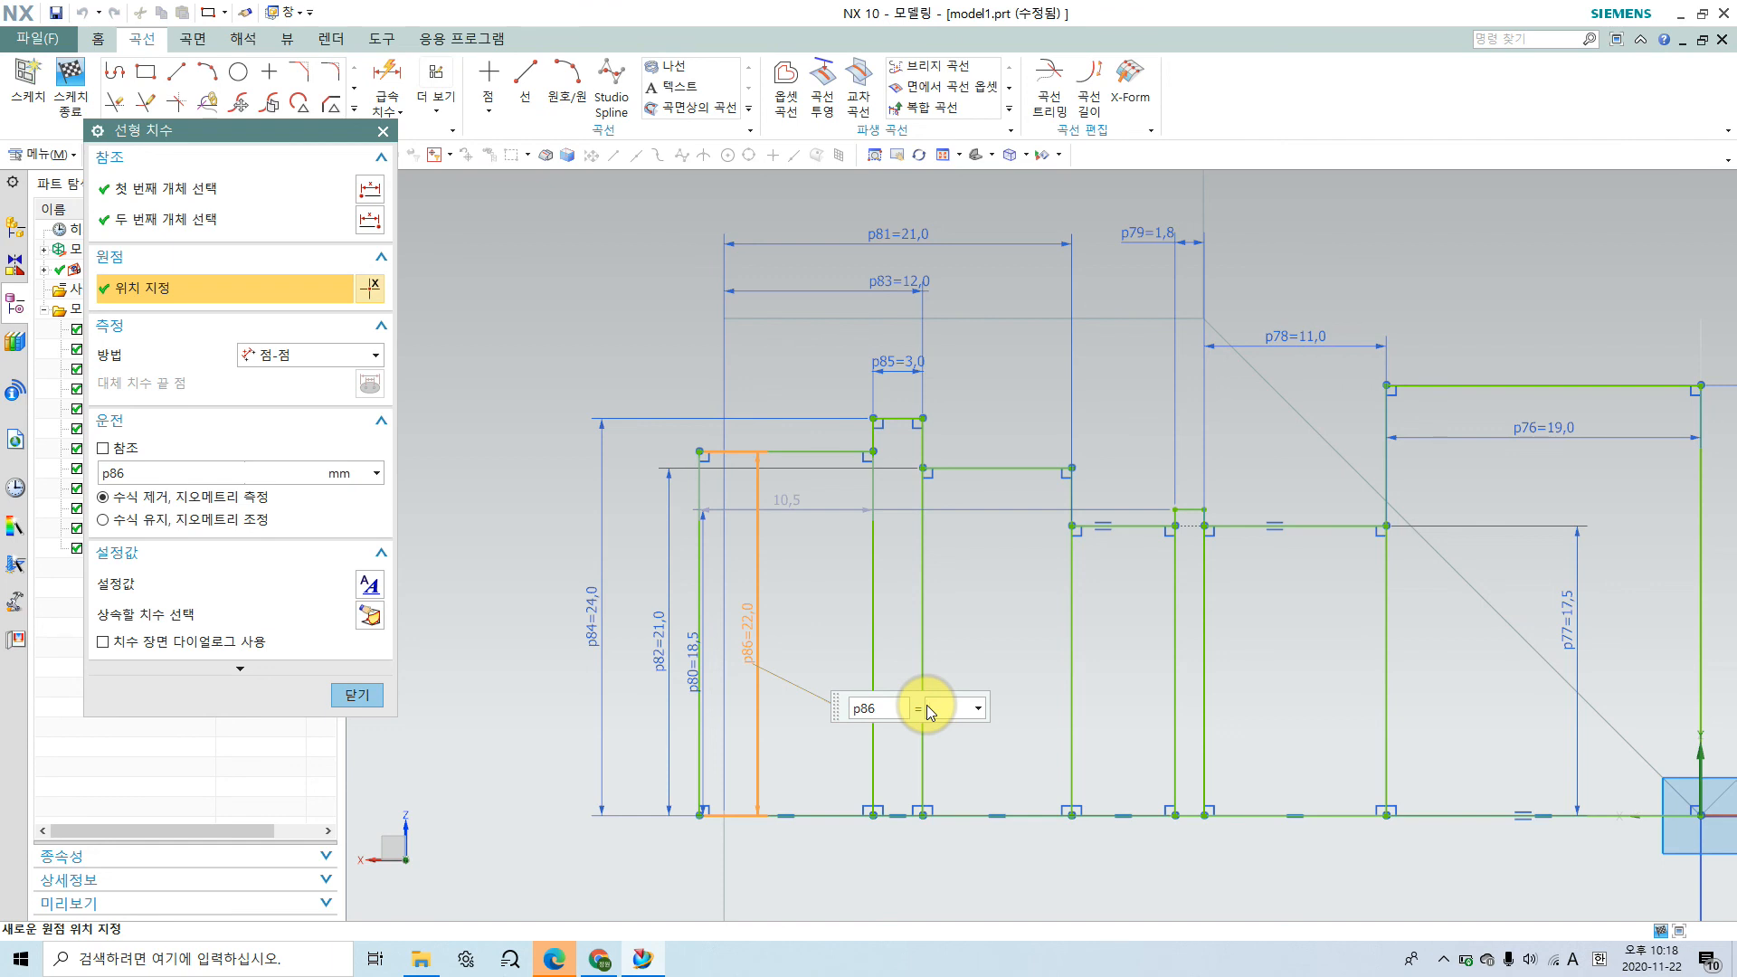
pyautogui.write('20')
pyautogui.press('Return')
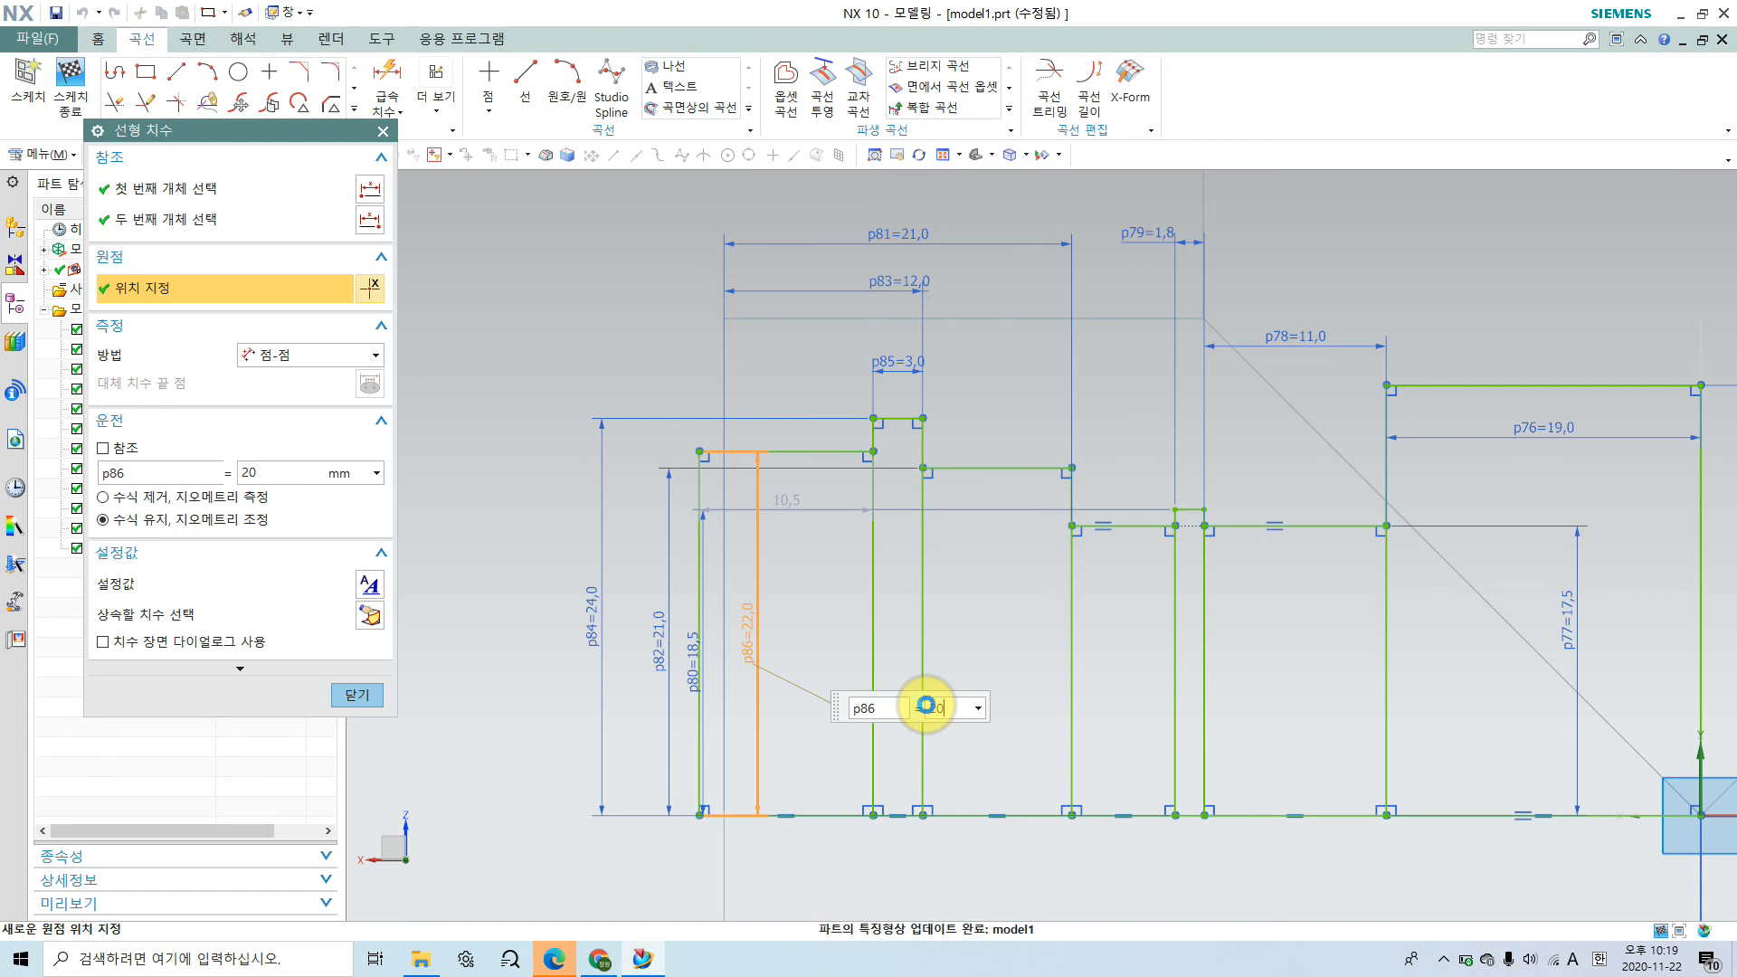
pyautogui.click(358, 700)
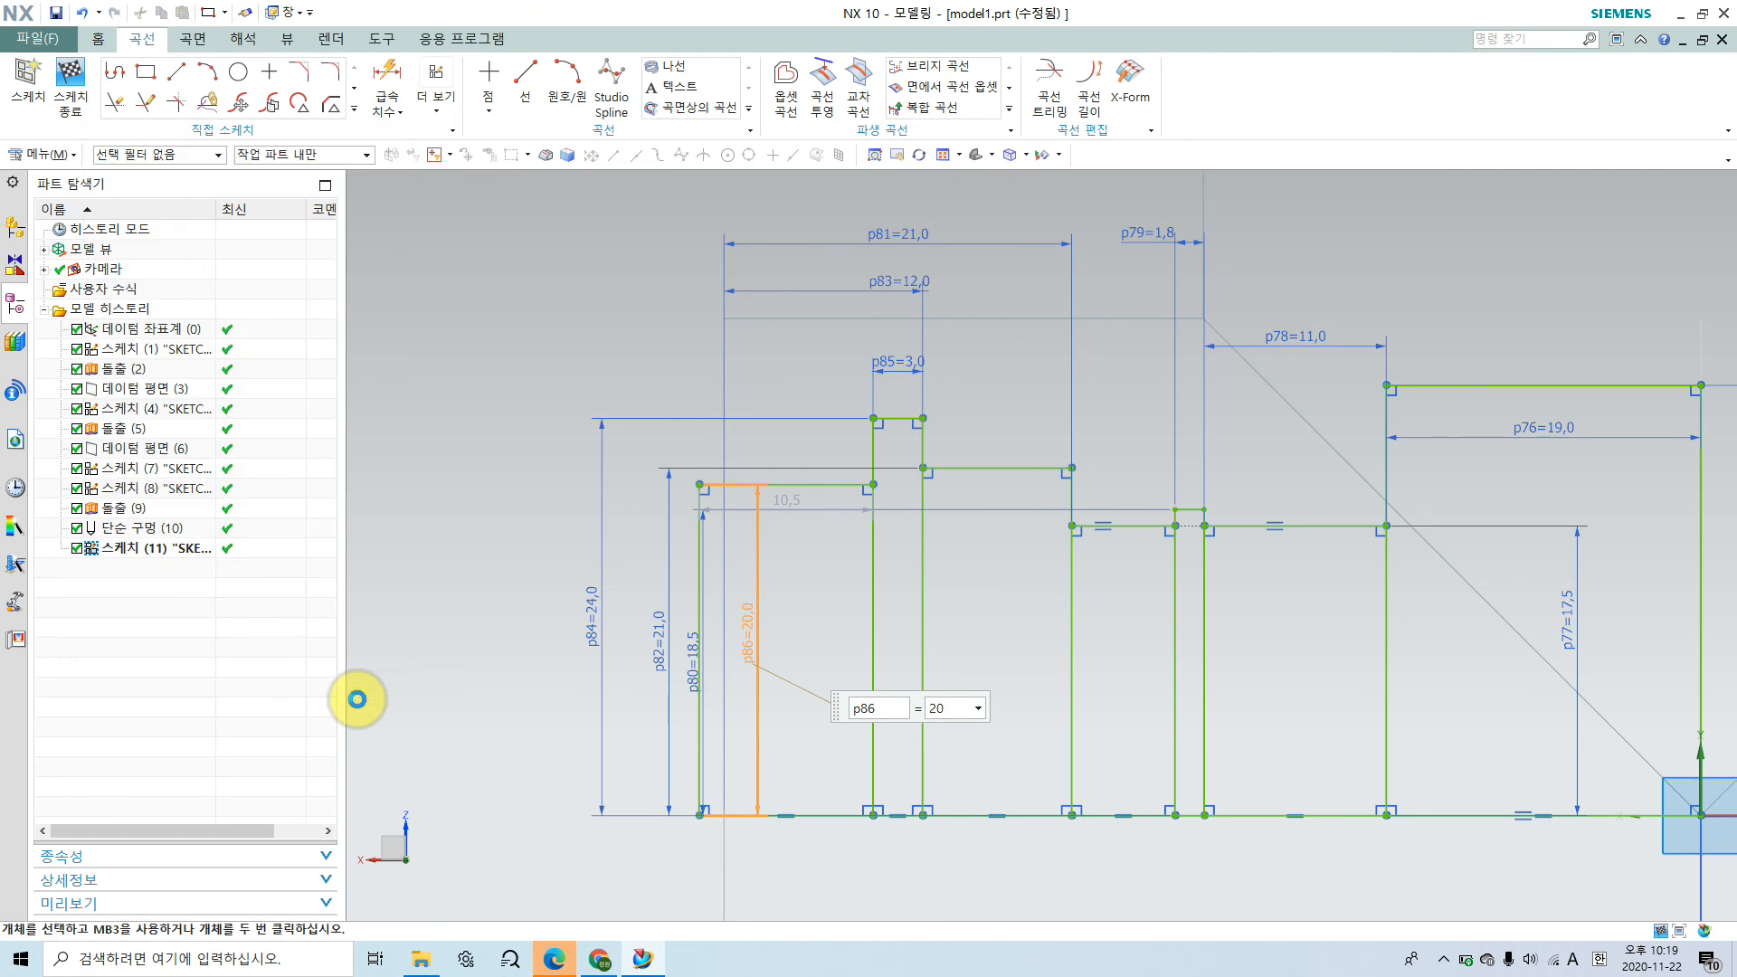
pyautogui.scroll(-3, 857, 665)
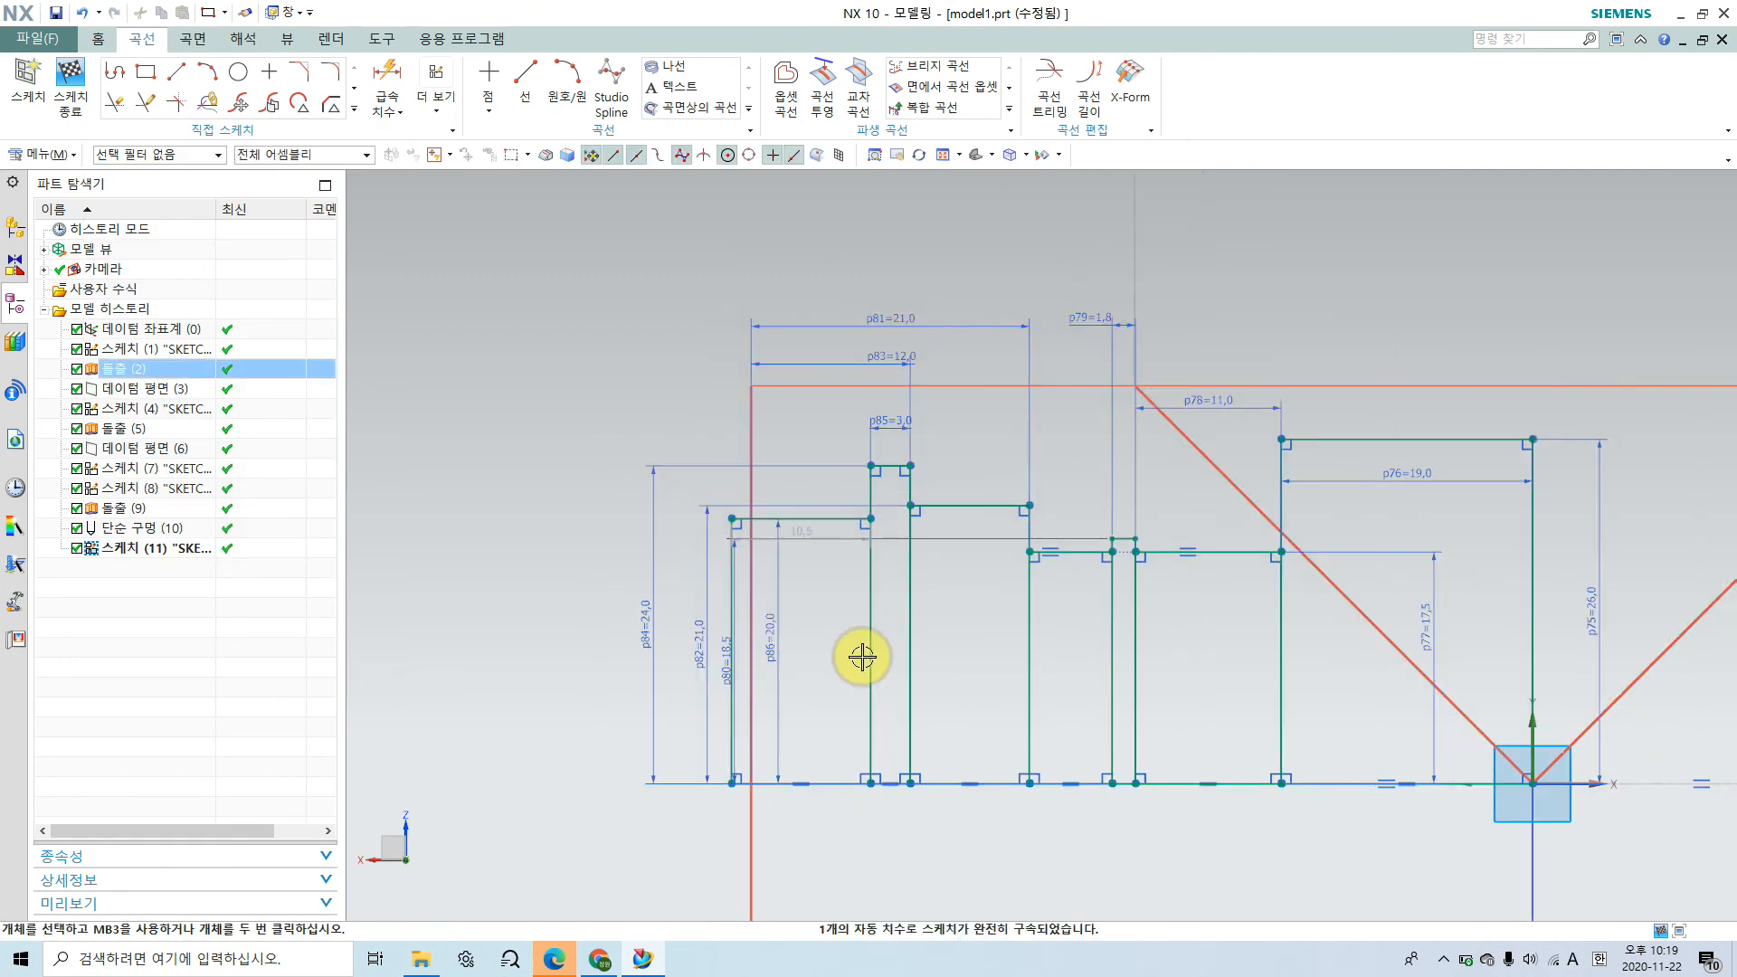
pyautogui.scroll(-2, 1309, 716)
pyautogui.moveTo(1233, 826)
pyautogui.keyDown('shift'); pyautogui.mouseDown(button='middle')
pyautogui.moveTo(899, 775)
pyautogui.moveTo(835, 790)
pyautogui.mouseUp(button='middle'); pyautogui.keyUp('shift')
pyautogui.scroll(1, 832, 801)
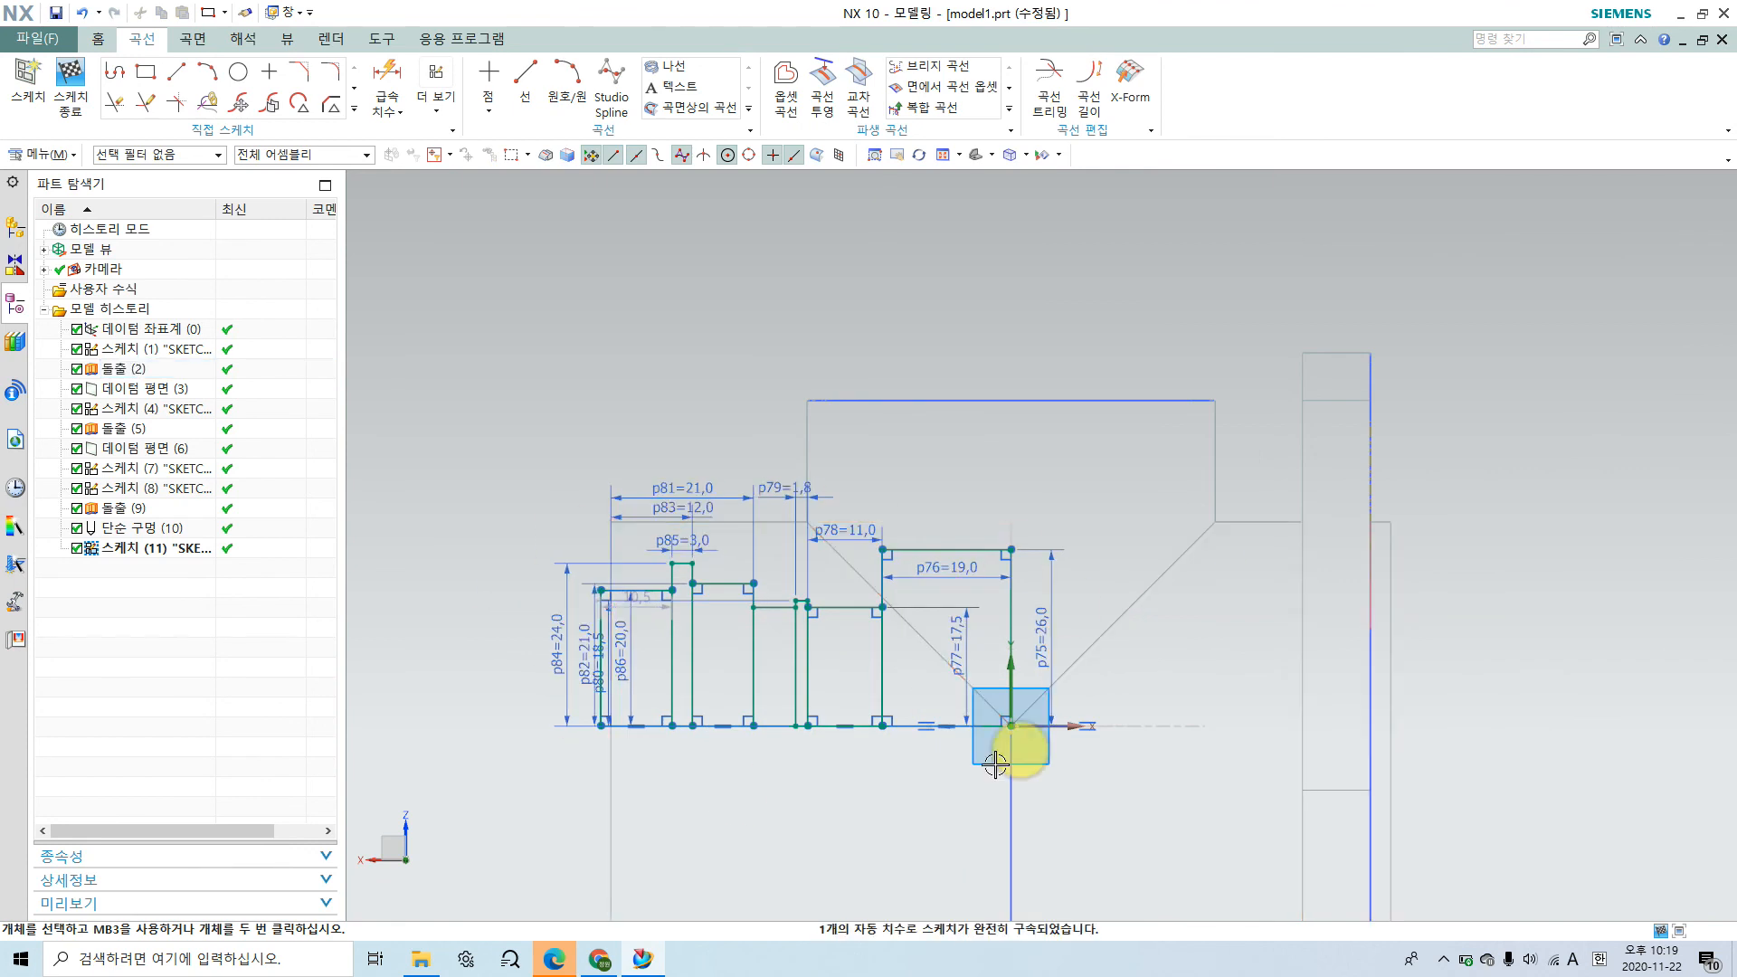